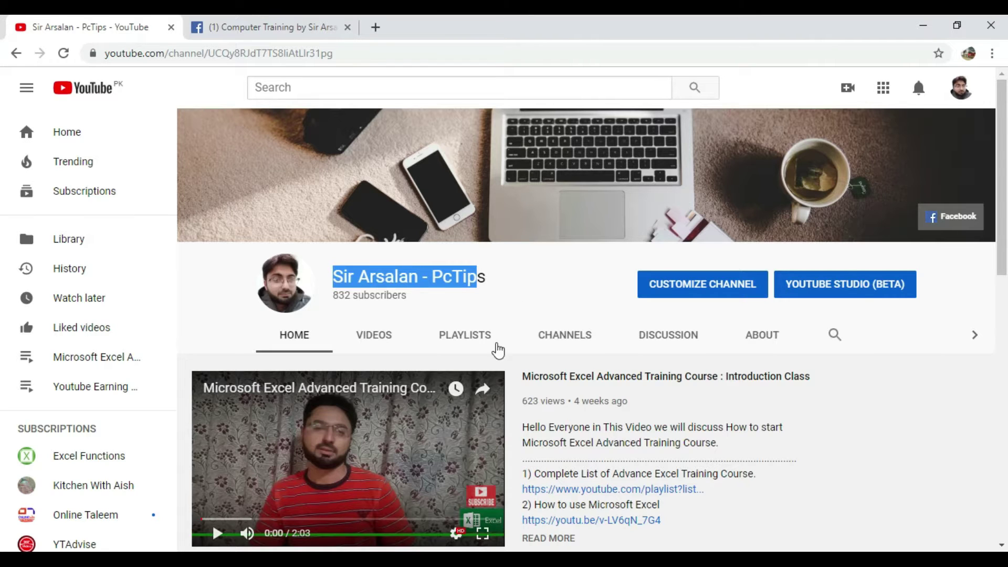
- Show the Facebook page, leave the browser for Excel and create a blank workbook
left_click(268, 27)
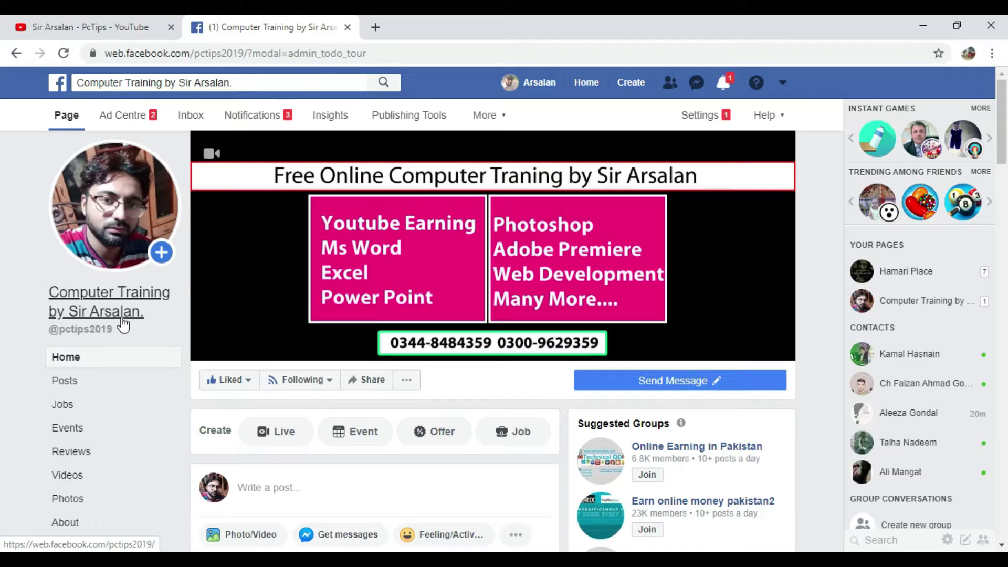
left_click(916, 21)
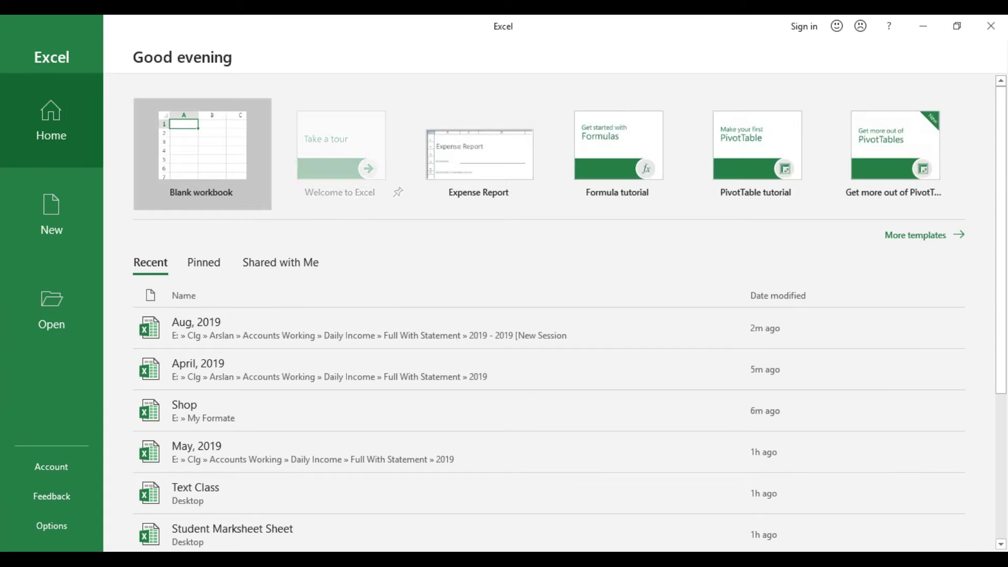
left_click(200, 155)
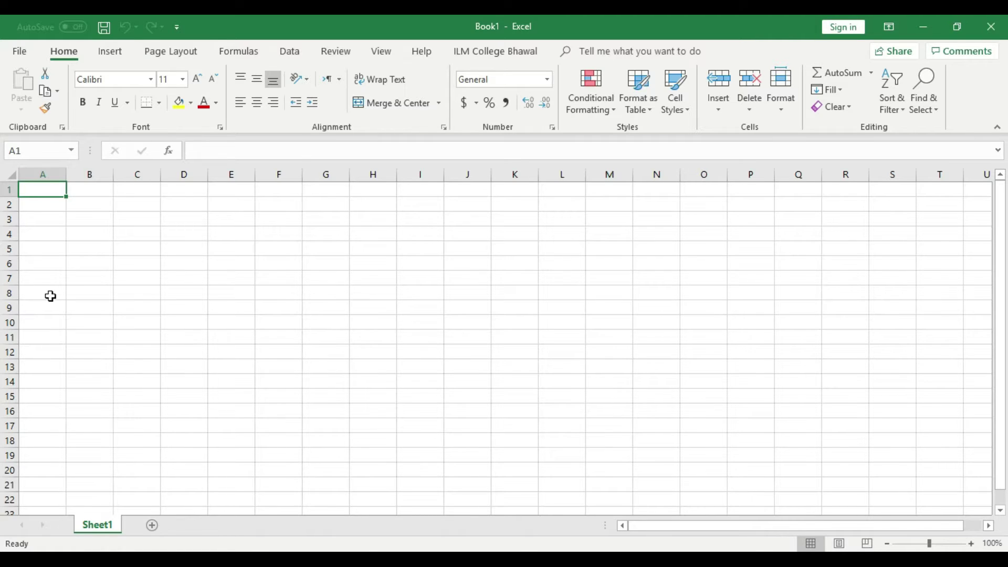
- Enter the headings S.no in A1 and Head Name in B1, and fit column B to its text
left_click(48, 218)
left_click(48, 191)
type("S.no")
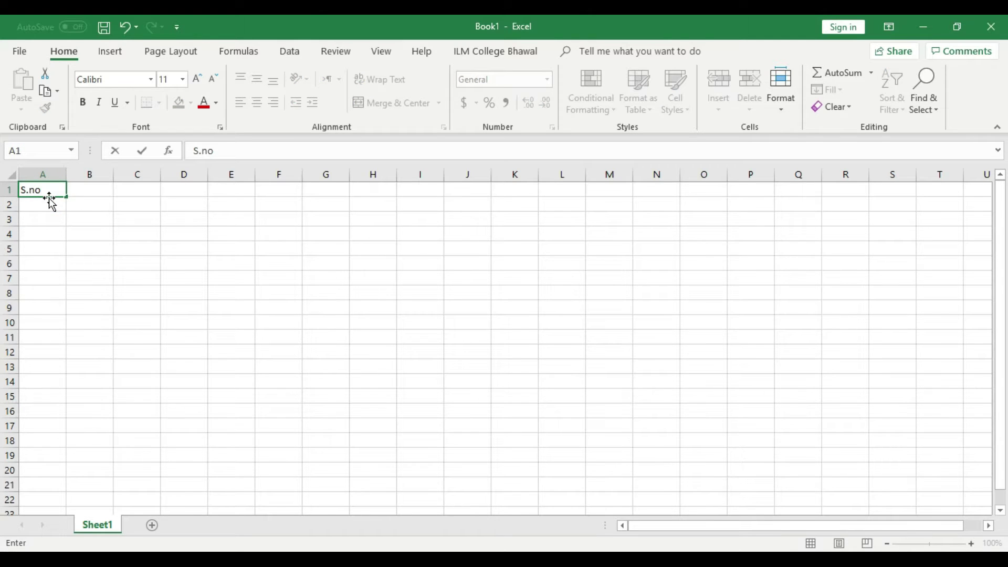
key("Tab")
type("He")
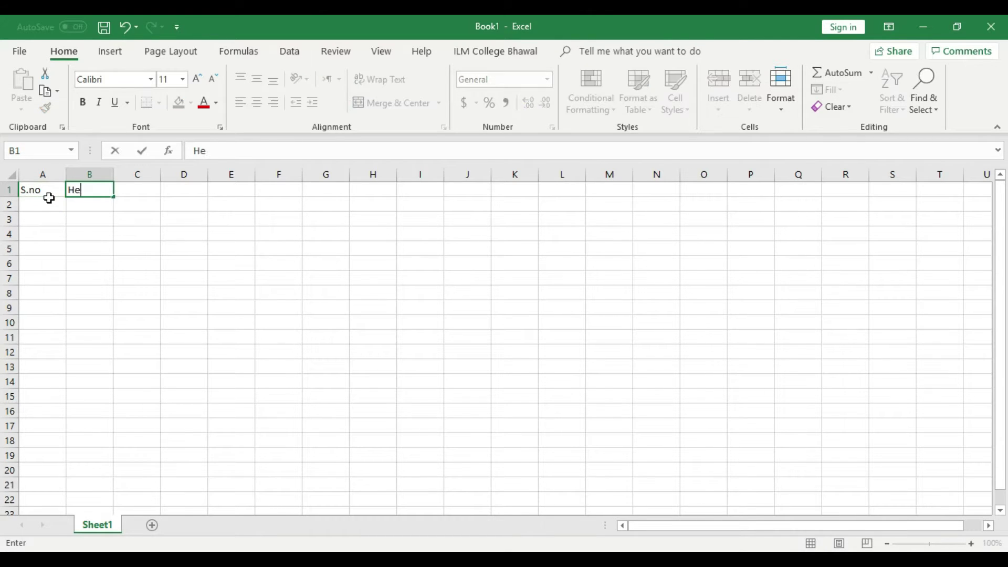
type("ad Name")
left_click(111, 233)
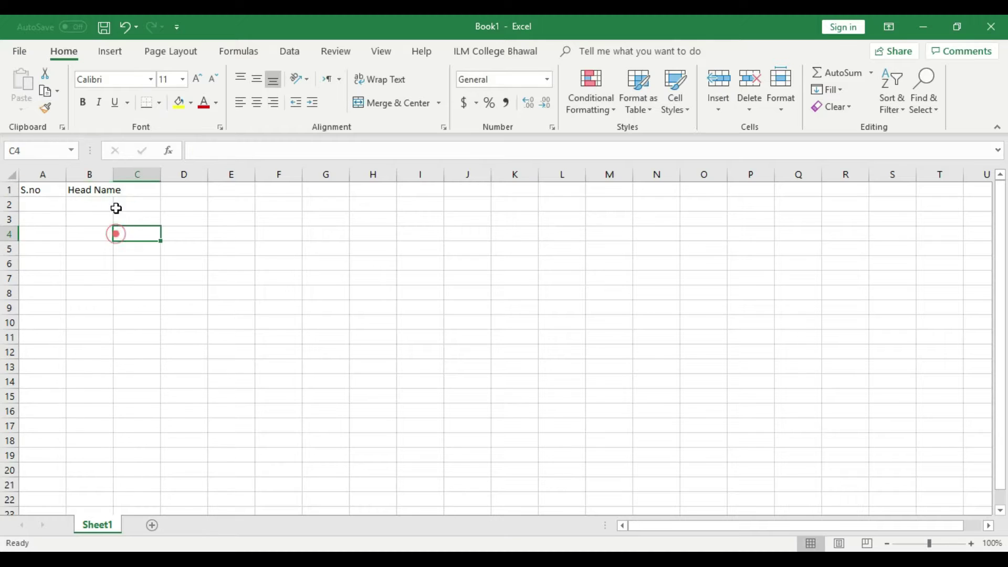
double_click(114, 175)
- Enter the heading No of Students in C1 and fit column C to its text
left_click(144, 194)
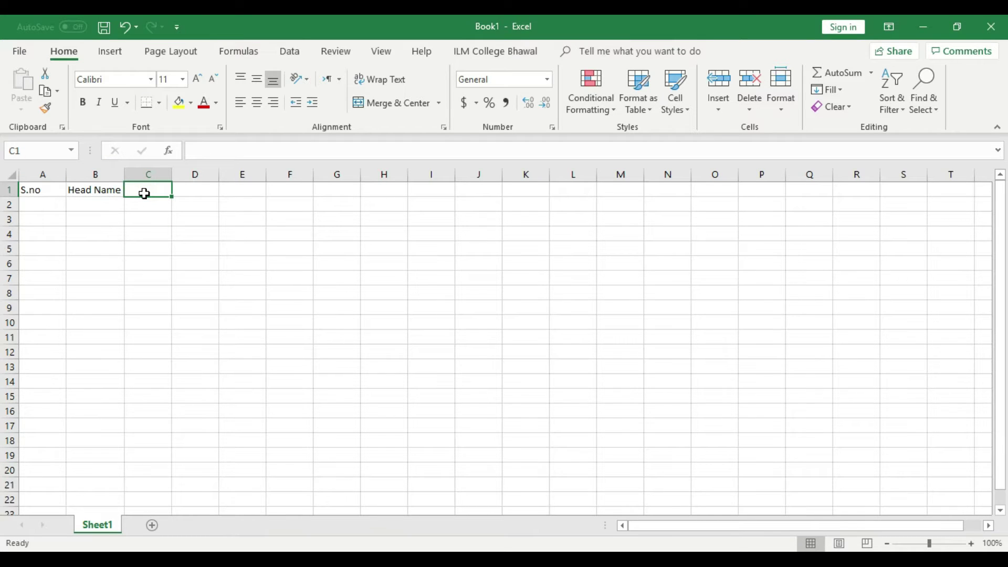
type("No of")
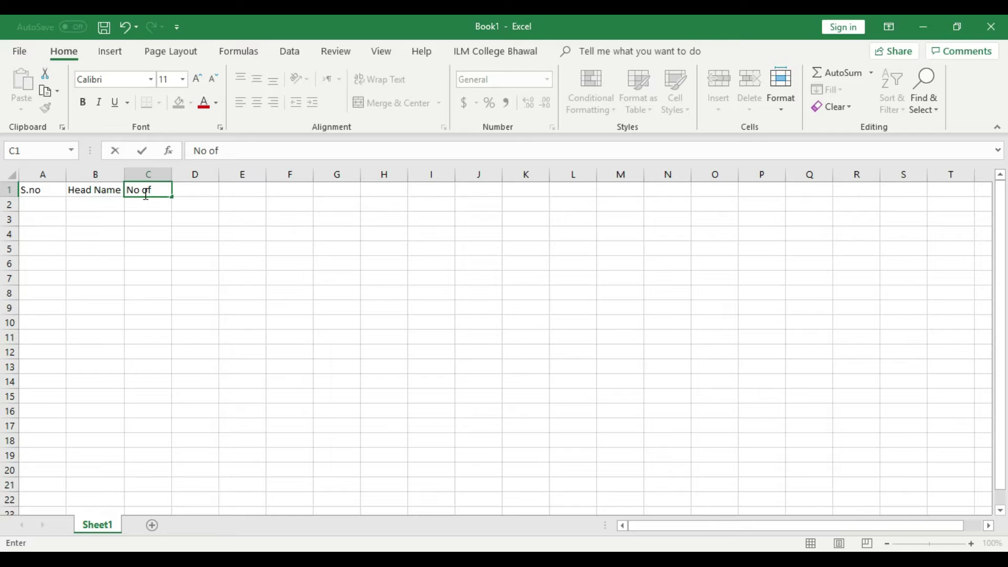
type(" Students")
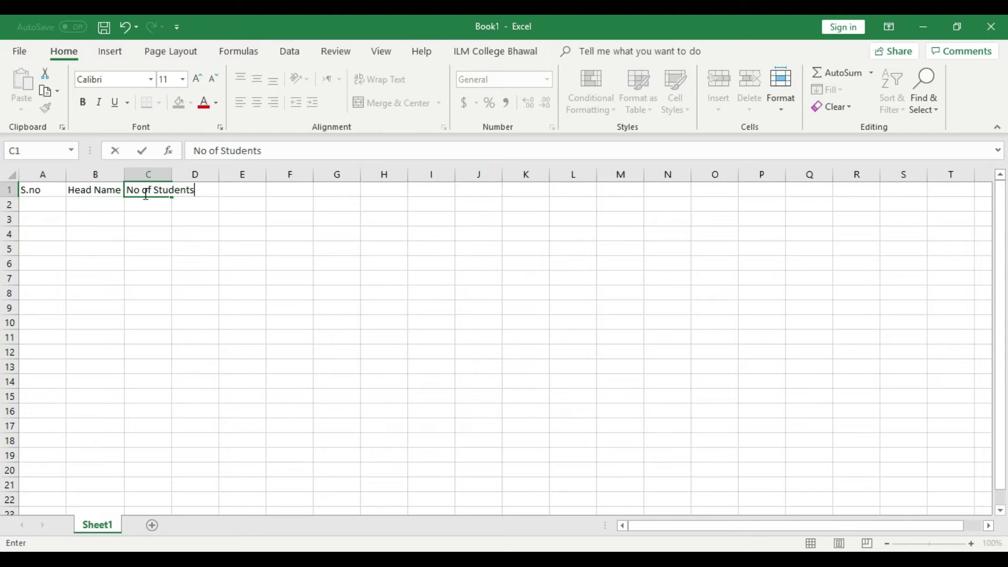
left_click(176, 234)
double_click(171, 174)
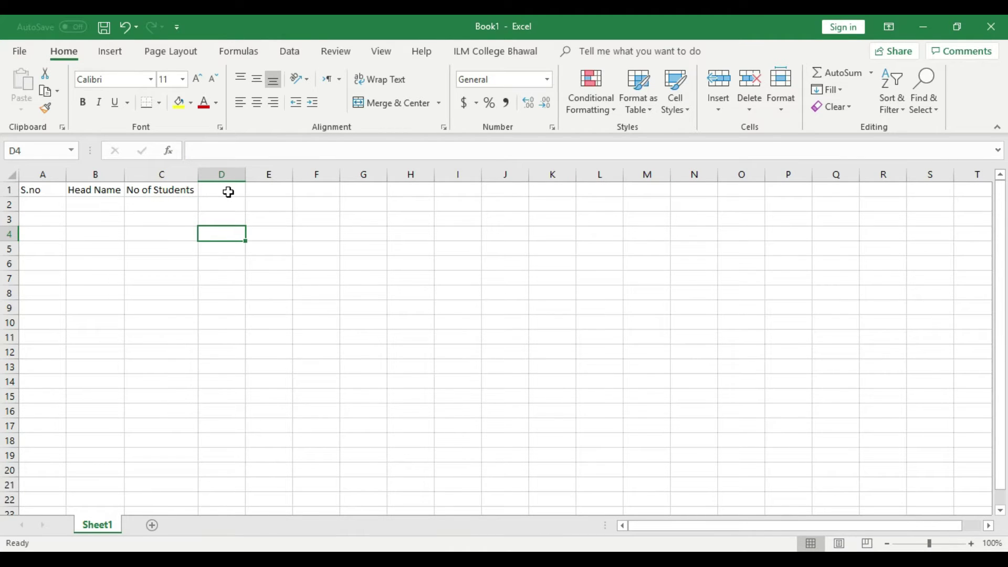
- Enter the heading Amount in D1
left_click(229, 192)
type("Amo")
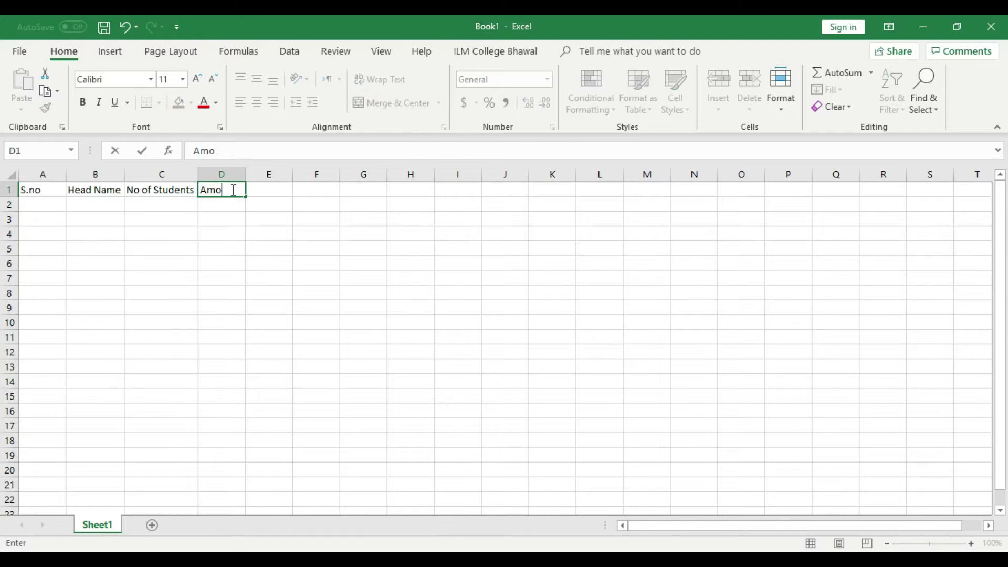
type("unt")
left_click(238, 231)
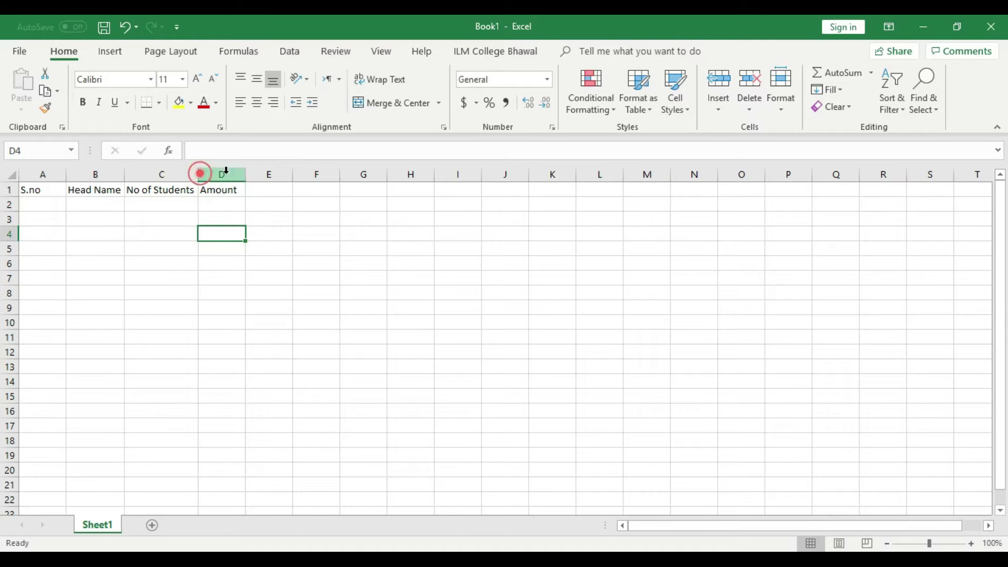
- Apply Thick Outside Borders around the header range A1:D1 and around the individual header cells
left_click_drag(32, 190, 238, 189)
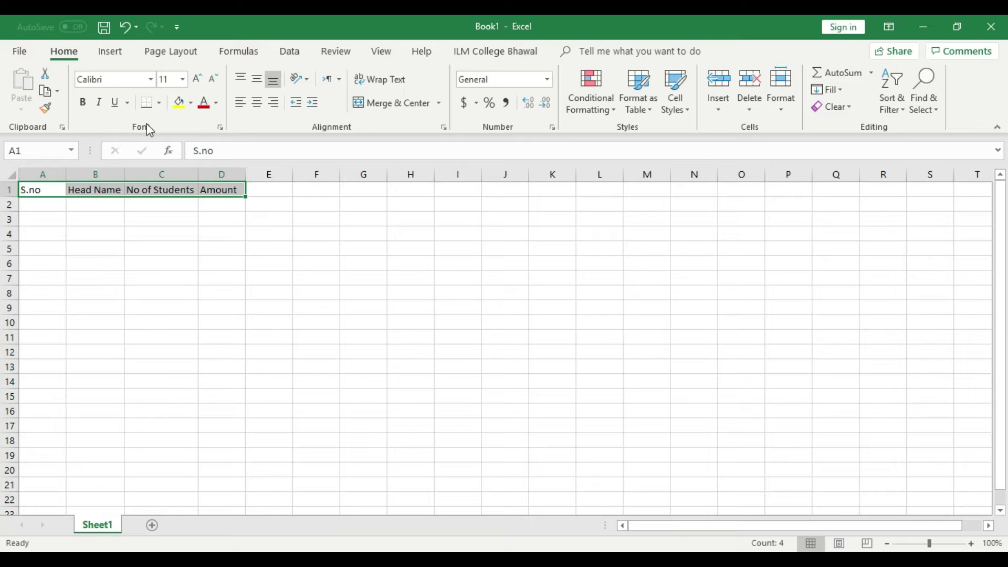
left_click(159, 102)
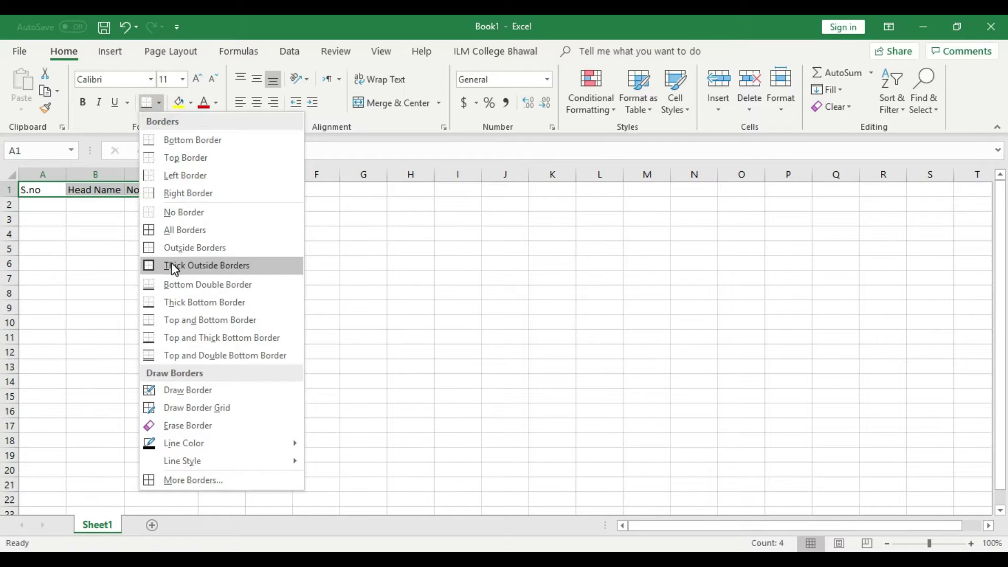
left_click(173, 265)
left_click(37, 189)
left_click(145, 105)
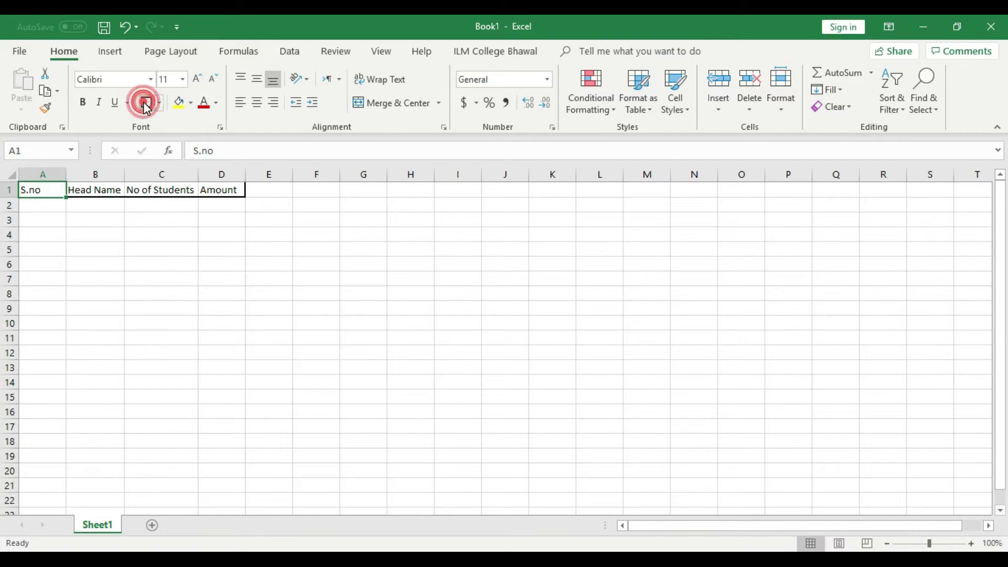
key("Right")
left_click(144, 106)
key("Right")
key("Right")
left_click(144, 105)
left_click(215, 278)
- Fit the width of column A to its S.no heading
left_click(52, 190)
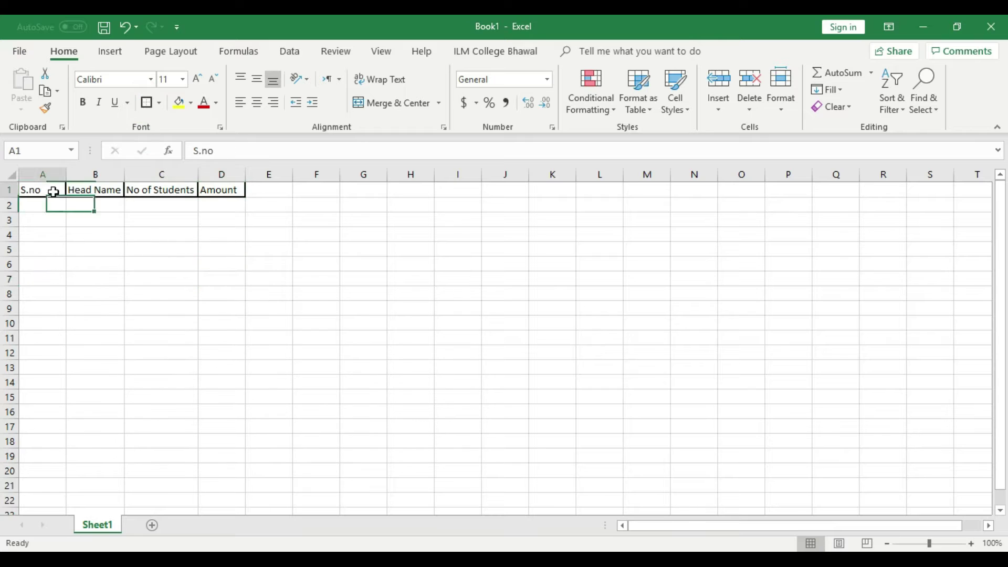
double_click(66, 174)
left_click(112, 249)
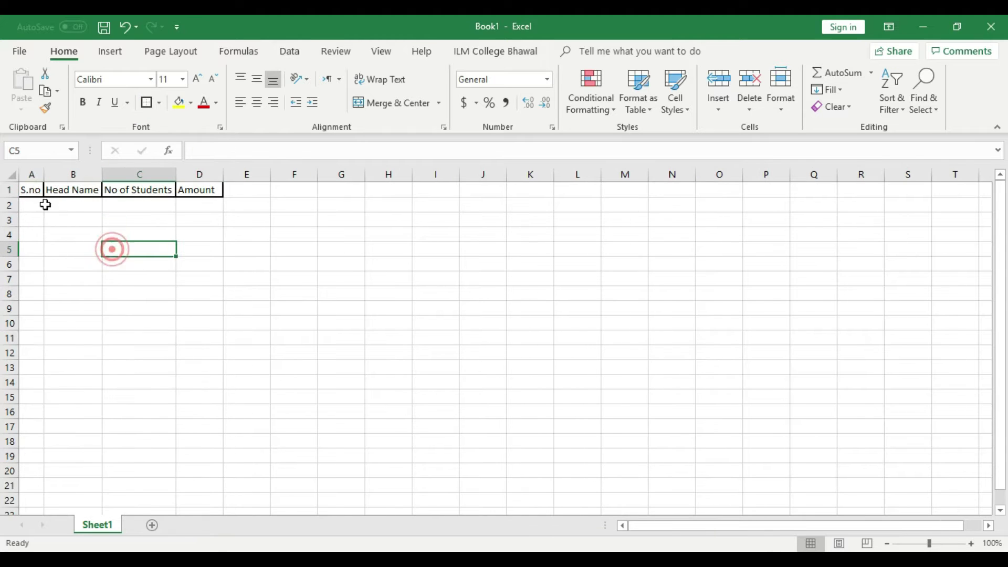
- Enter the serial numbers 1 in A2 and 2 in A3
left_click(9, 190)
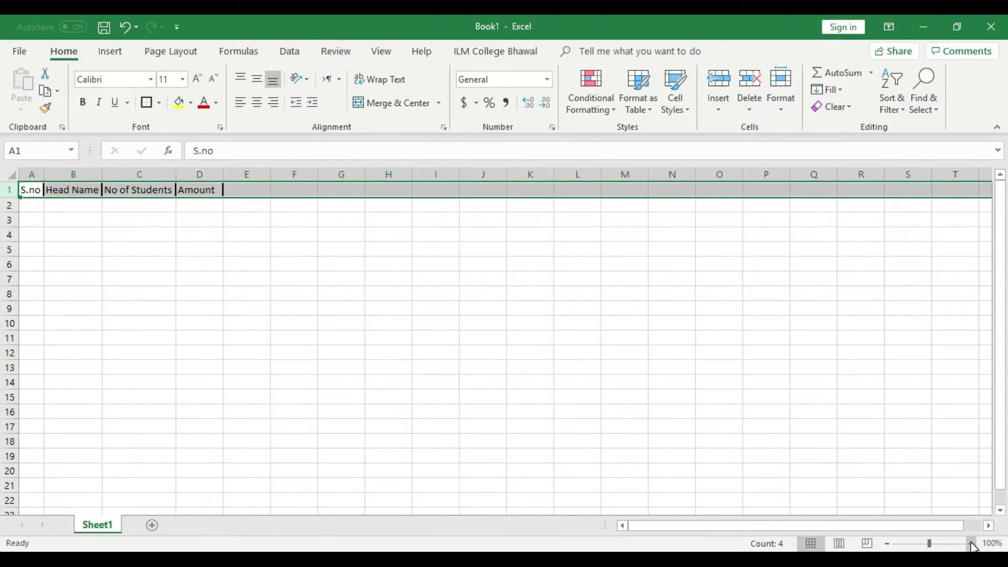
left_click(226, 281)
left_click(971, 544)
left_click(971, 545)
left_click(971, 544)
left_click(971, 544)
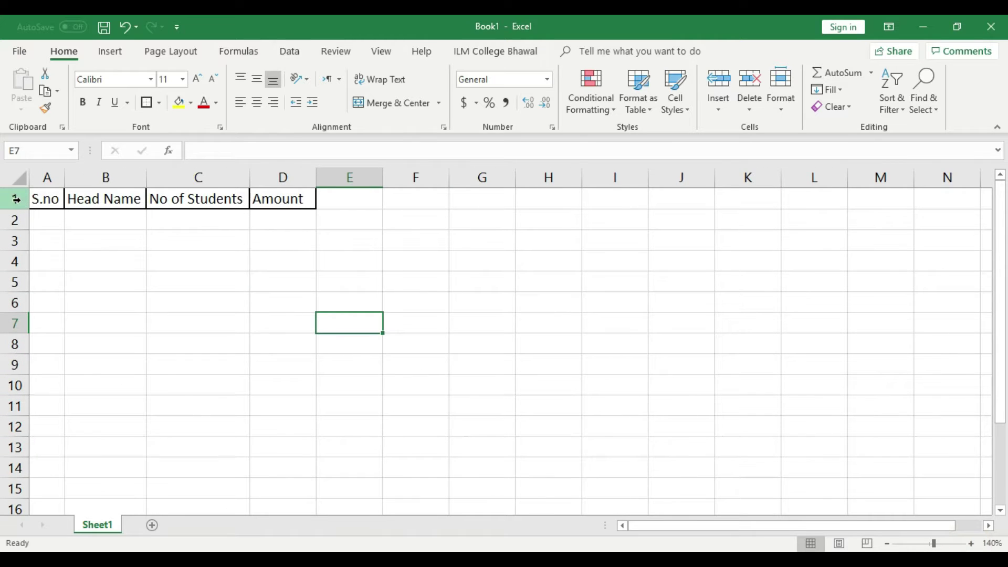
left_click(45, 225)
type("1")
key("Return")
type("2")
left_click(51, 263)
- Center the serial numbers in A2:A3 horizontally
left_click_drag(59, 223, 52, 262)
left_click(256, 103)
left_click(89, 281)
- Fill the serial number series from A2:A3 down to 14 in A15
left_click_drag(48, 224, 59, 461)
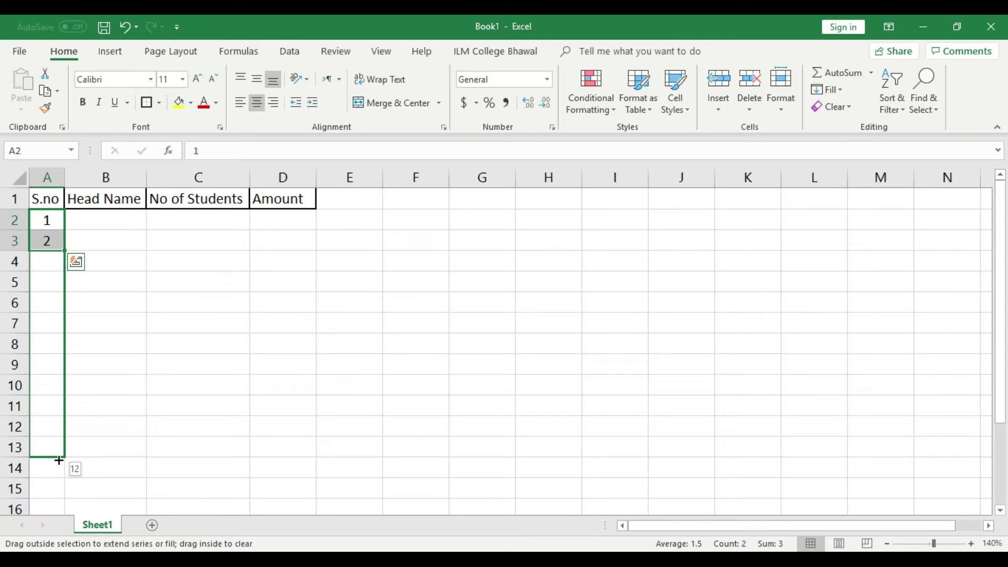
left_click_drag(59, 461, 56, 496)
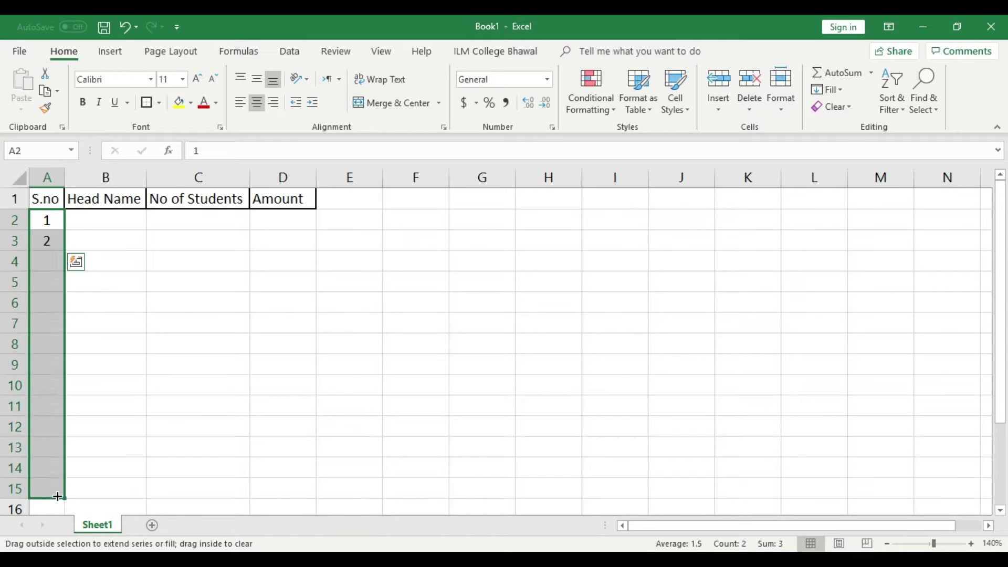
left_click(194, 346)
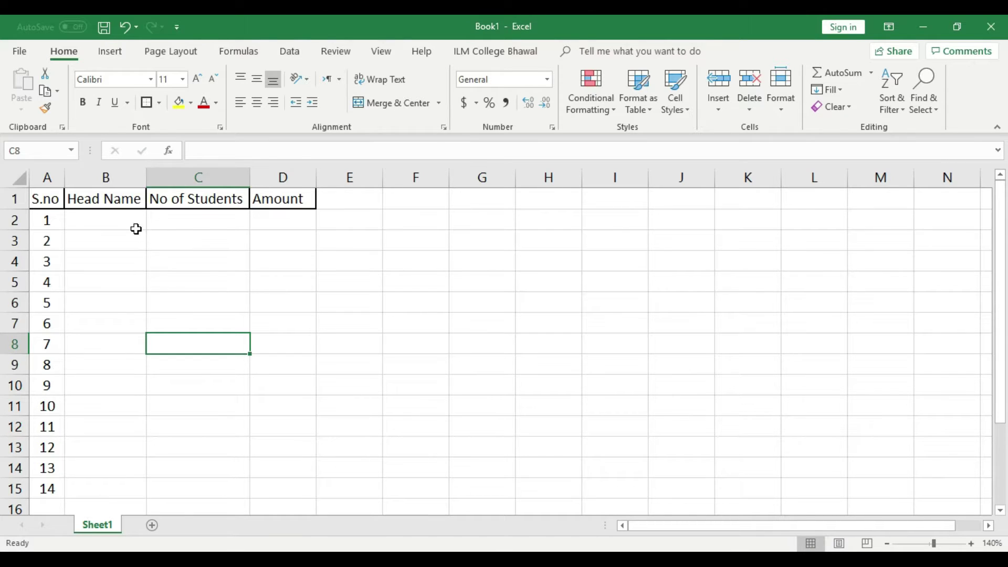
- Enter Admission Fee in B2 and widen column B a little beyond its text
left_click(114, 220)
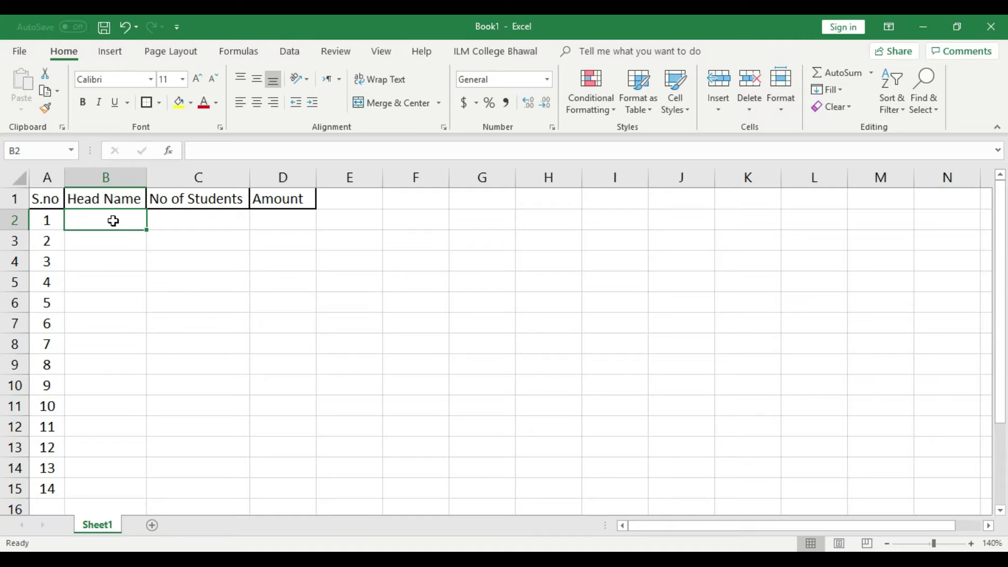
type("Admi")
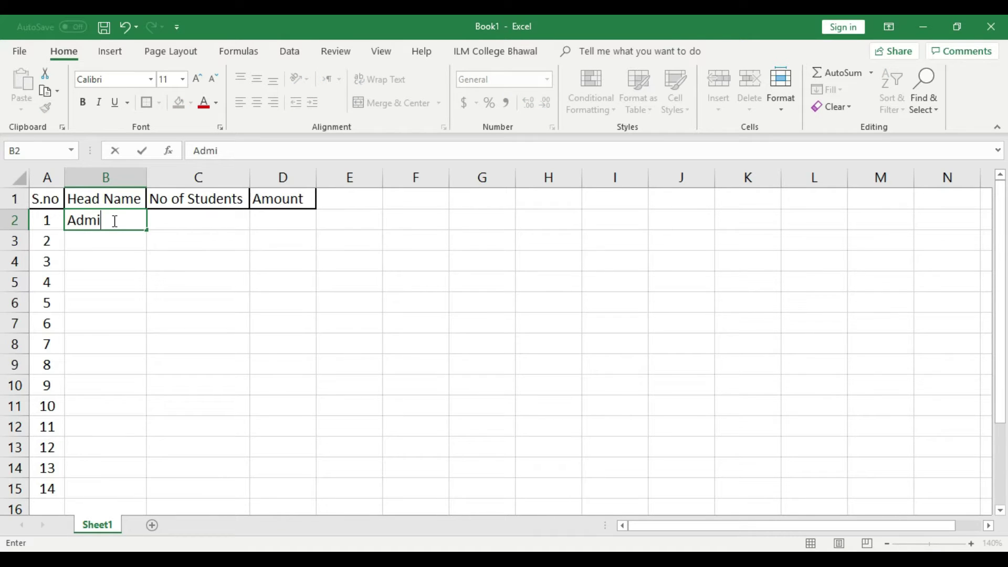
type("ssion Fee")
left_click(146, 263)
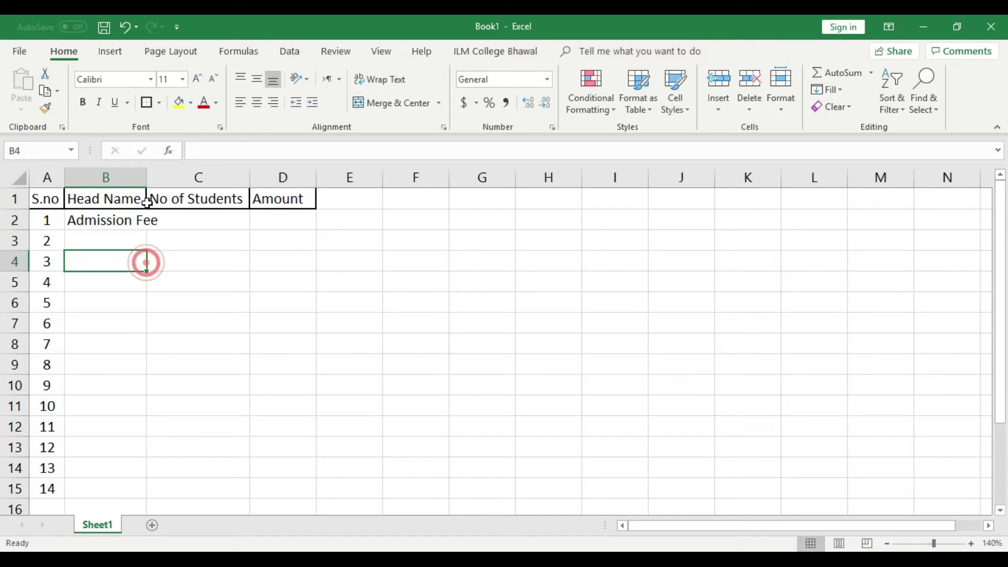
double_click(146, 179)
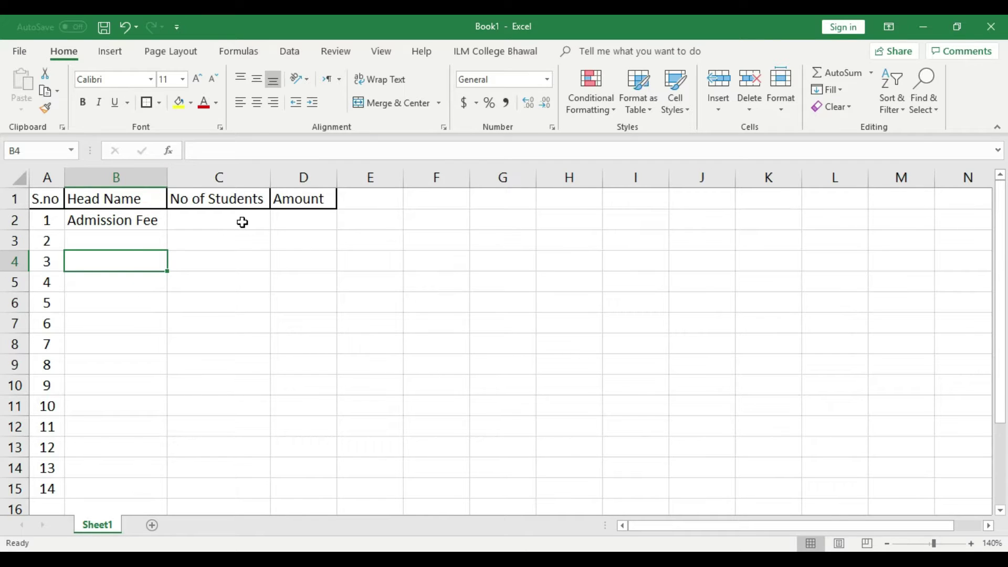
left_click(242, 222)
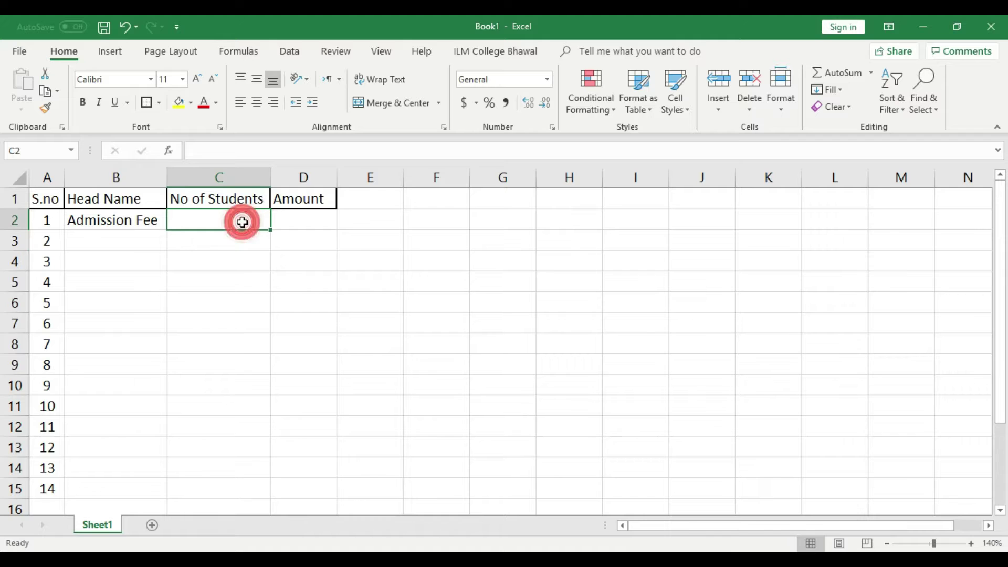
left_click_drag(166, 171, 187, 173)
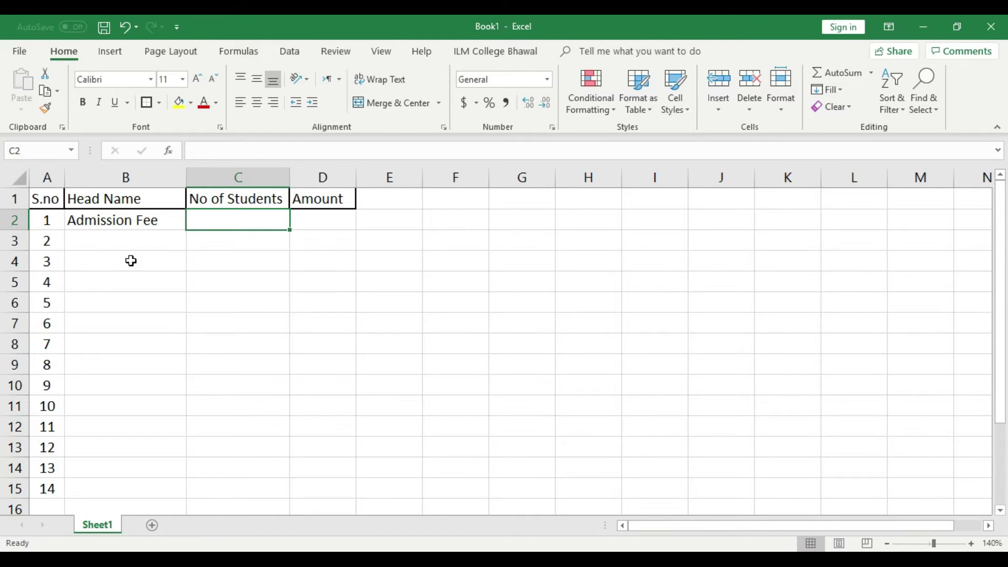
- Enter the head names Trasport Fee in B3 and Prospectus Fee in B4
left_click(136, 242)
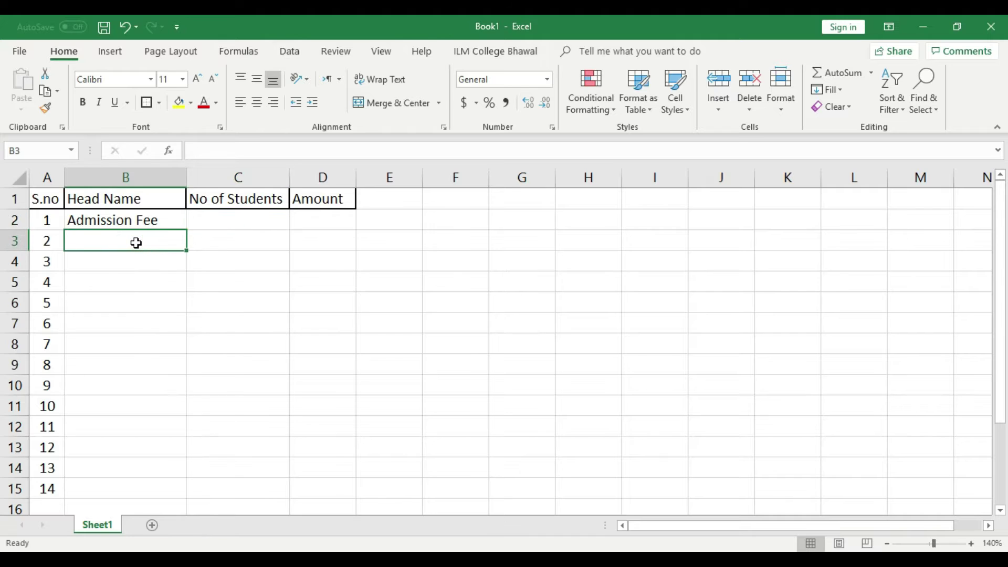
type("Trasport Fee")
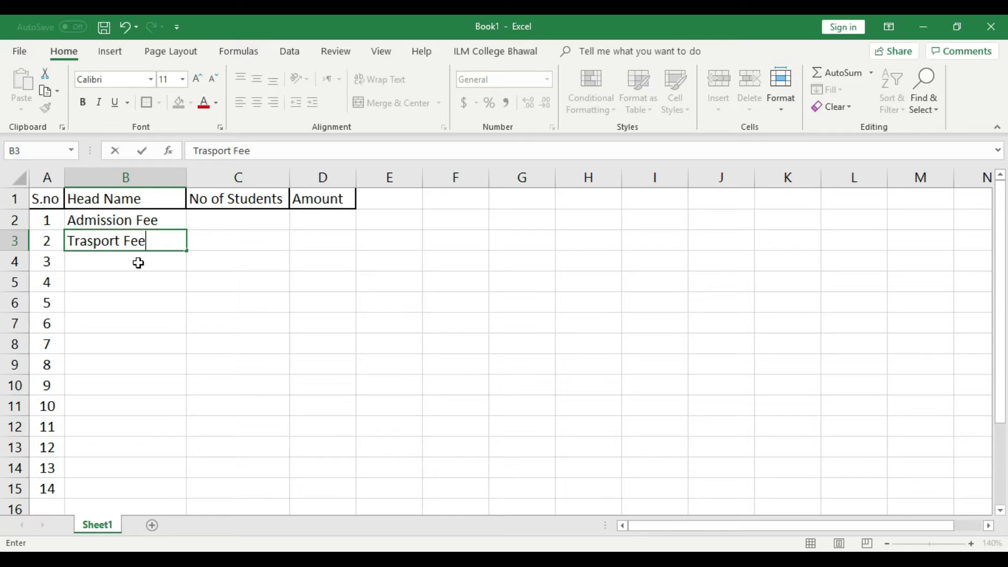
left_click(138, 263)
type("Pre")
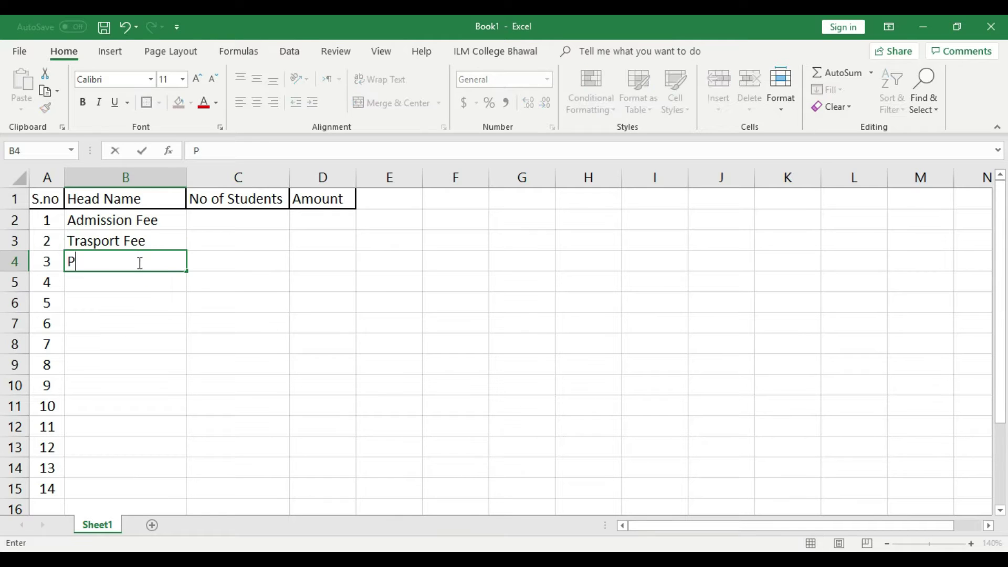
key("BackSpace")
type("ospectus")
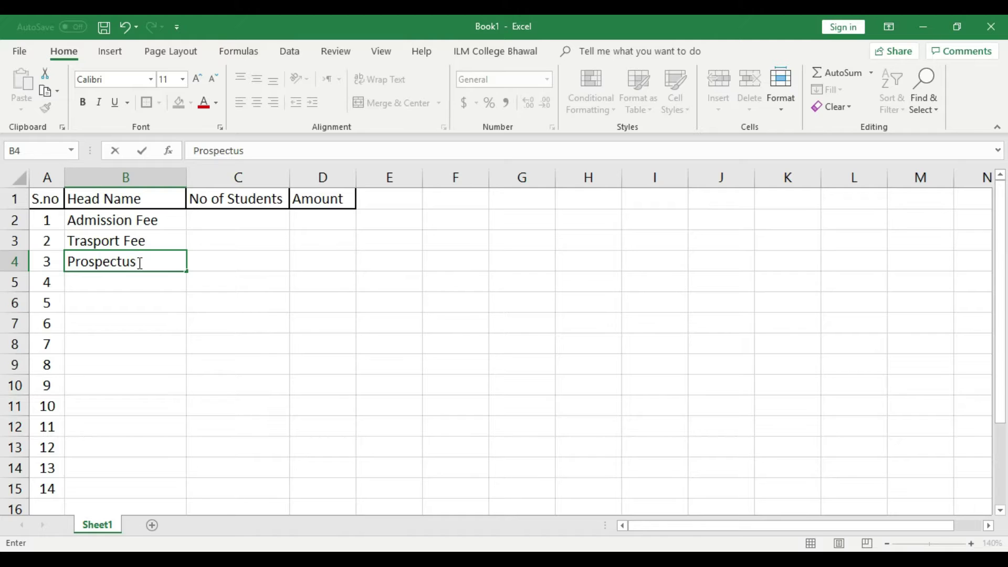
left_click(139, 299)
left_click(147, 268)
double_click(153, 261)
type("Fee")
- Enter the head name Student Bills in B5
left_click(151, 281)
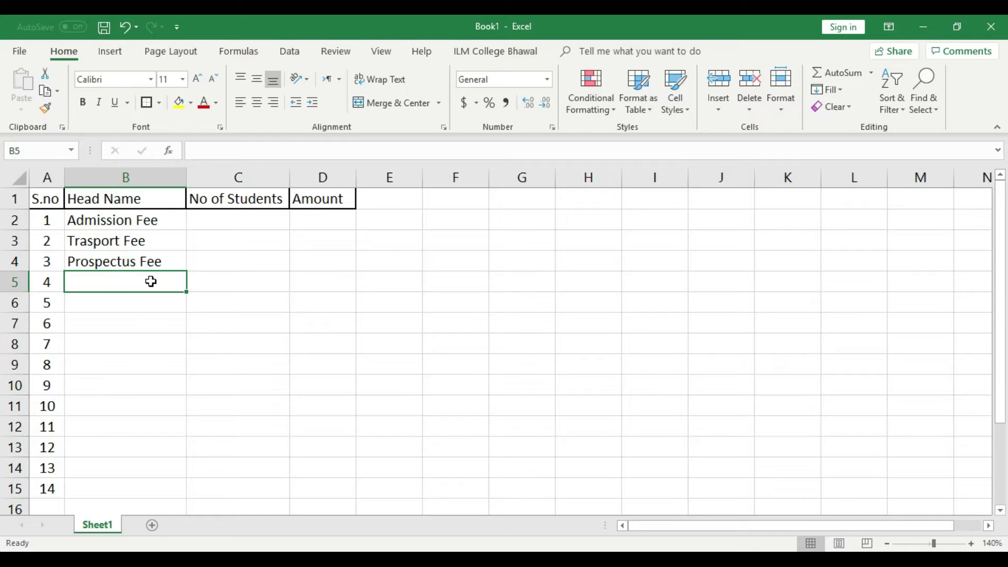
type("Student ")
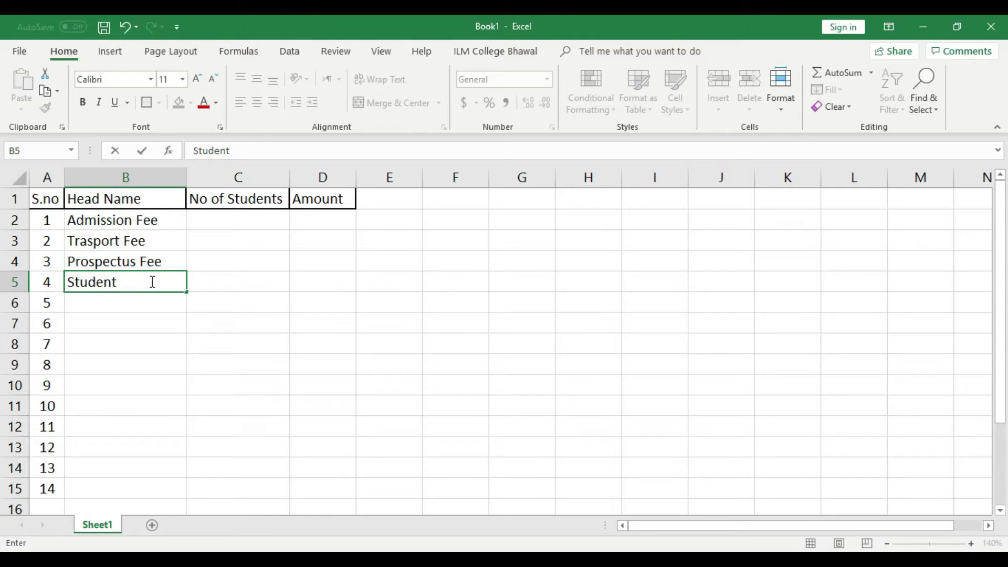
type("Bills")
left_click(151, 302)
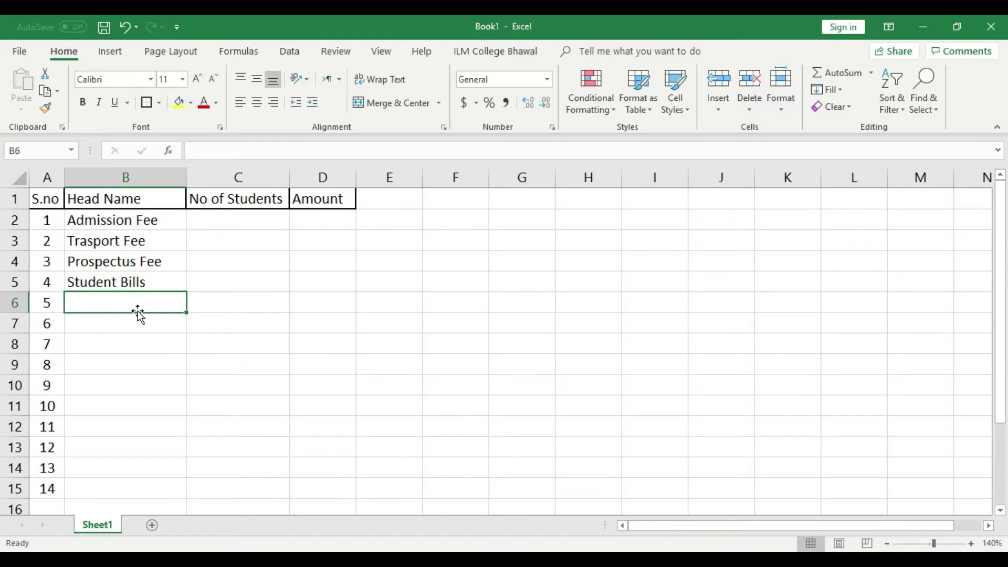
- Enter the head names Instalment in B6 and Late Fee Fine in B7
type("I")
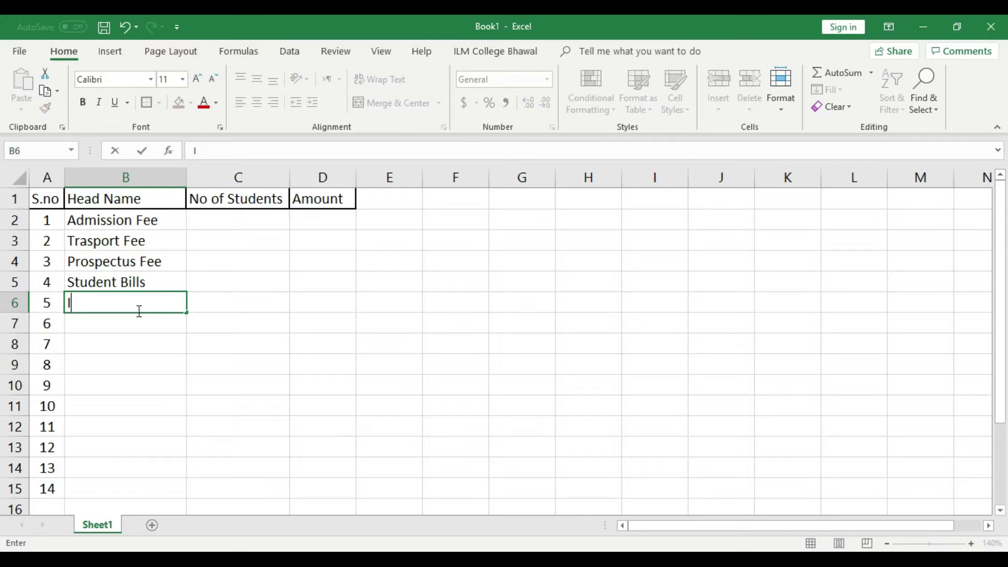
type("nstalment")
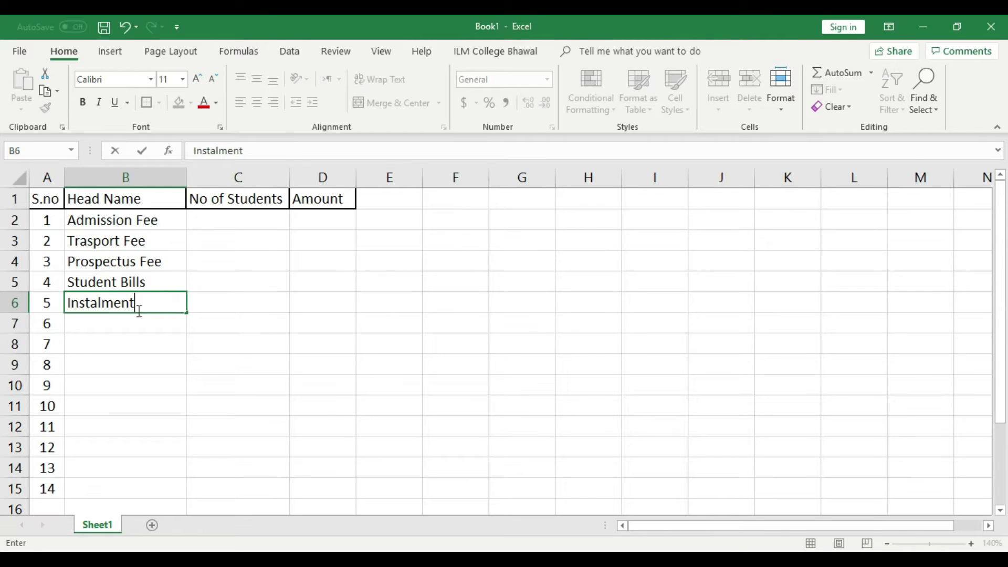
left_click(140, 324)
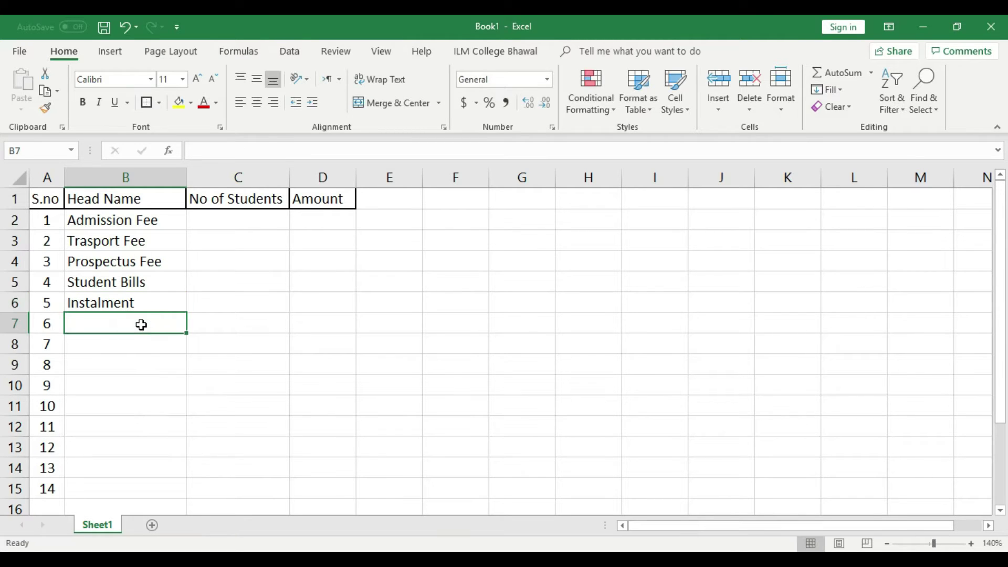
type("Late Fee Fine")
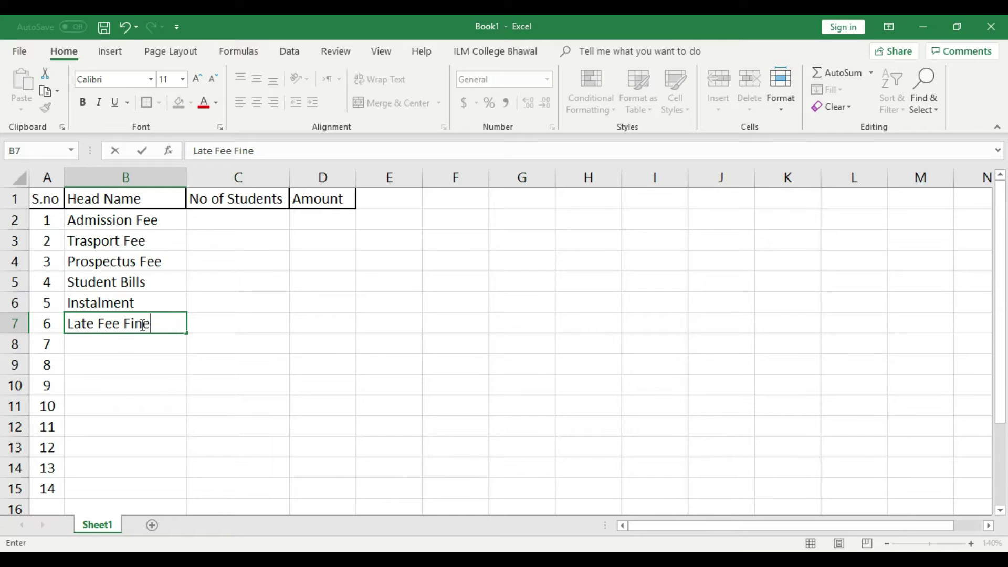
left_click(142, 349)
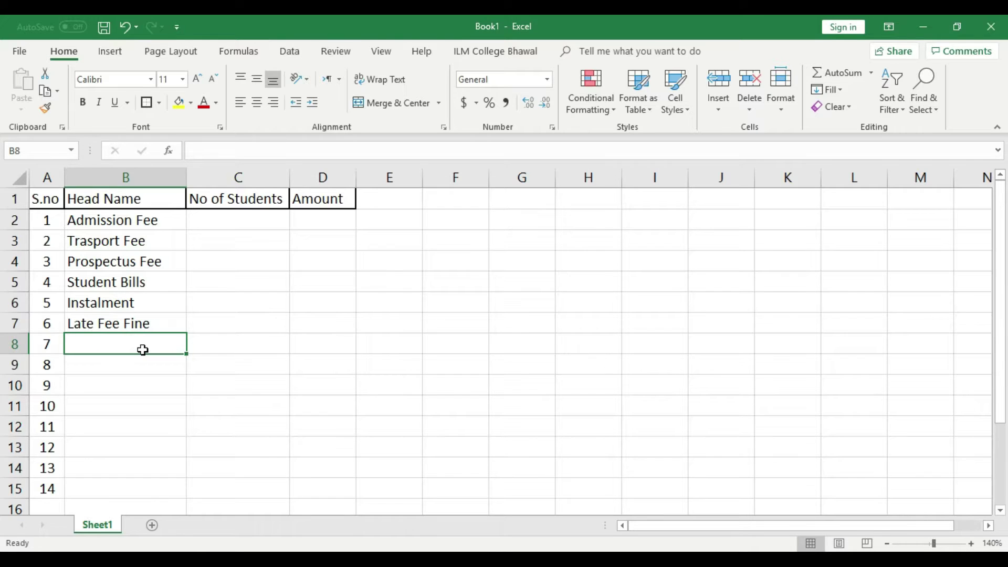
left_click(121, 221)
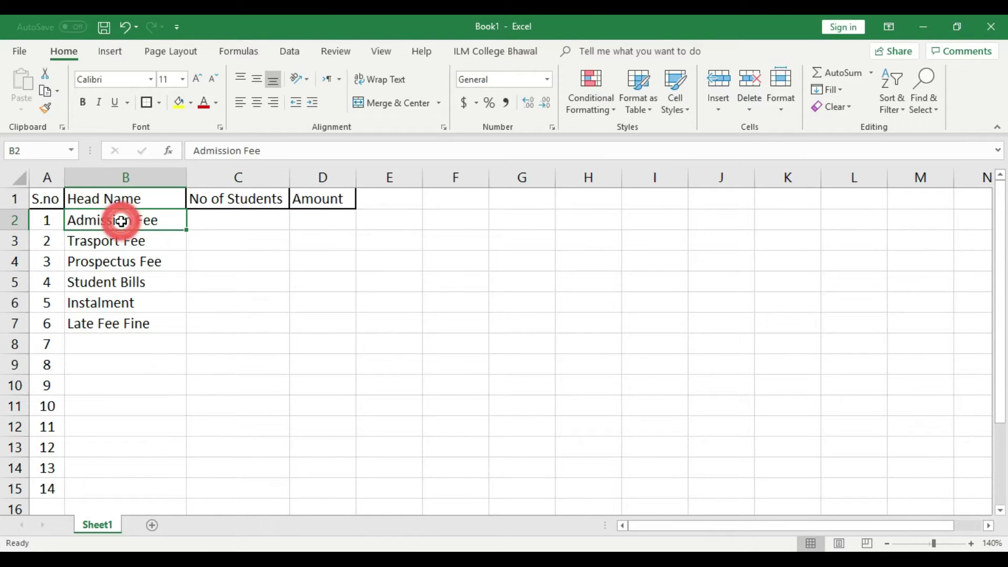
left_click(121, 240)
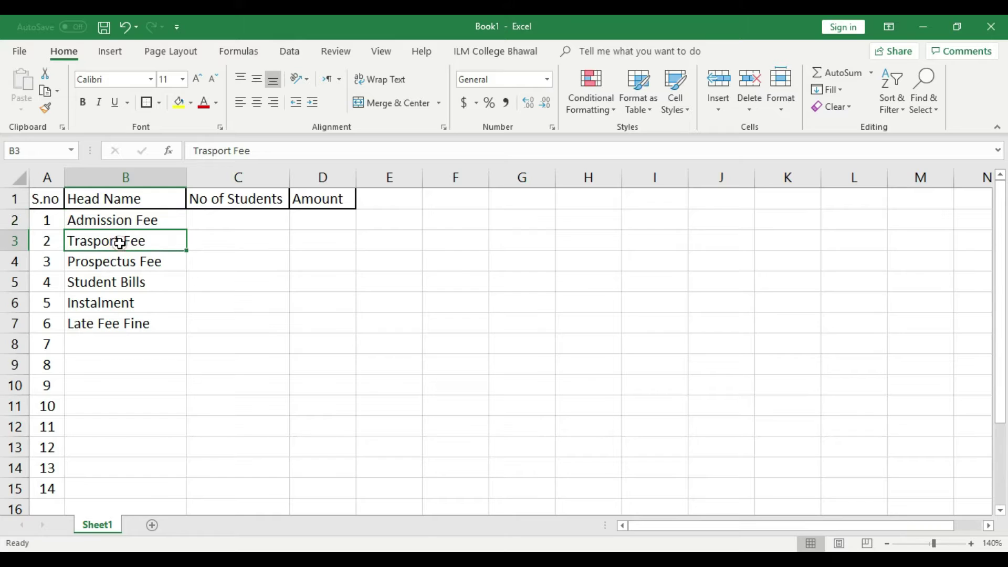
left_click(146, 260)
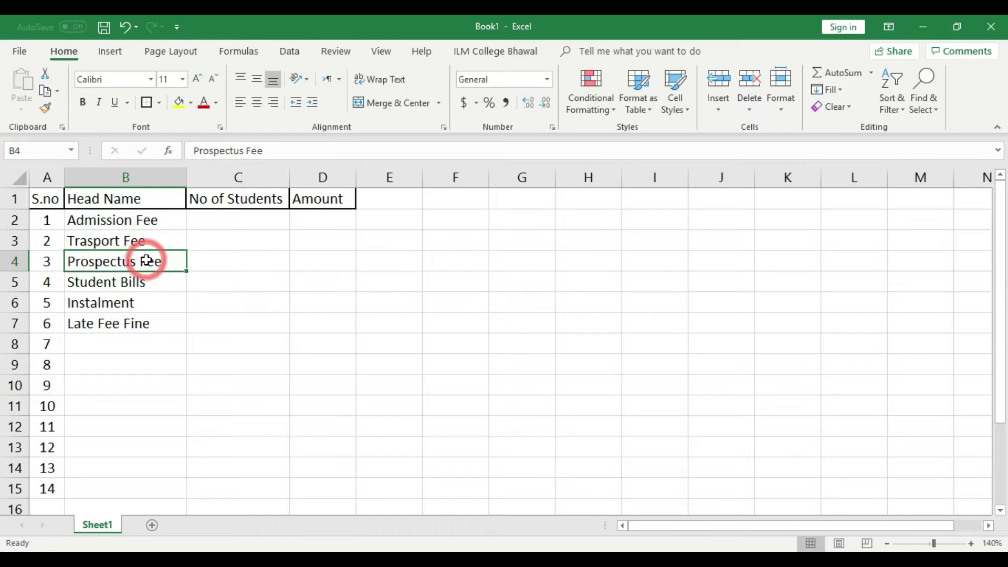
left_click(145, 283)
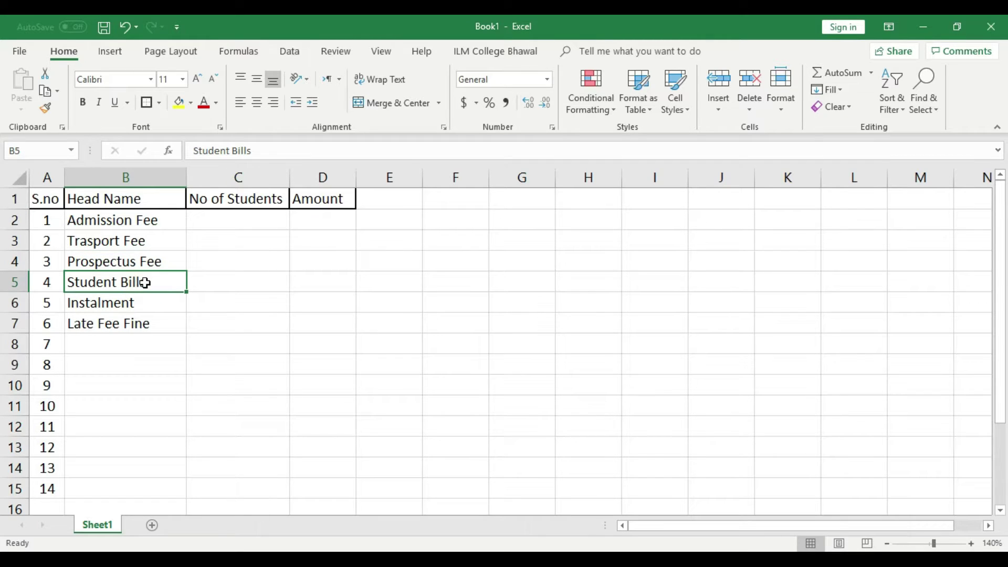
left_click(150, 301)
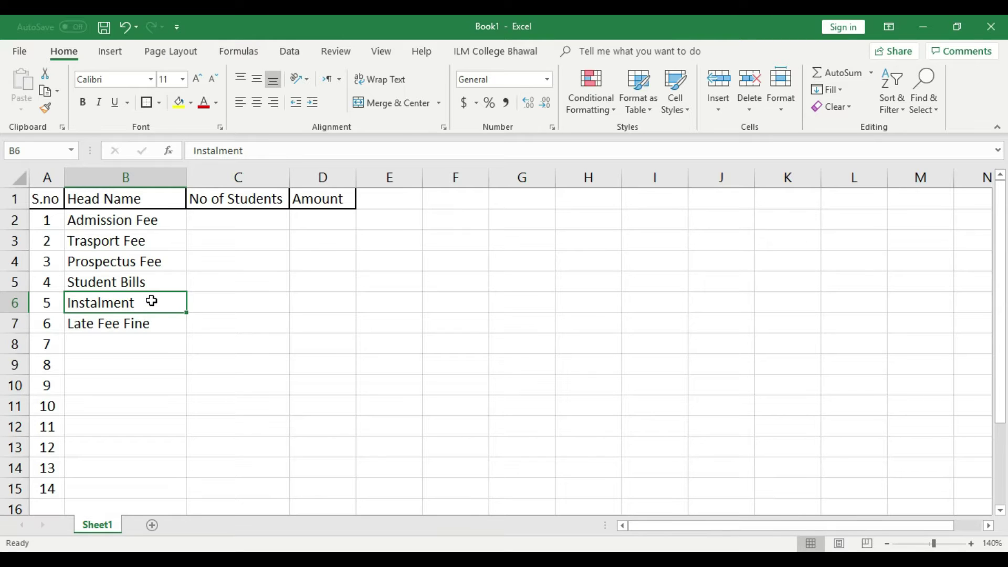
left_click(153, 324)
- Enter the head name Absenty Fine in B8
left_click(154, 344)
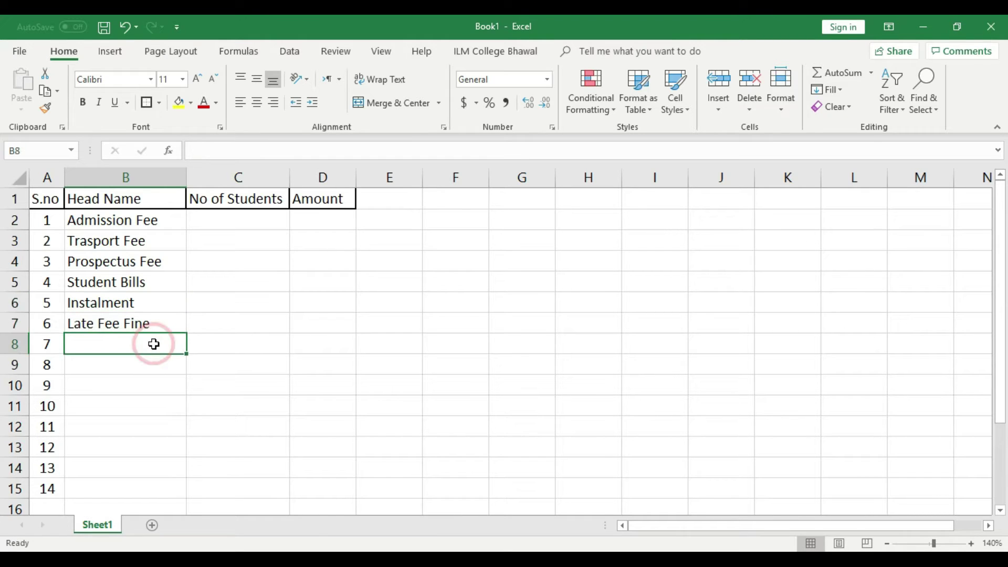
type("Ab")
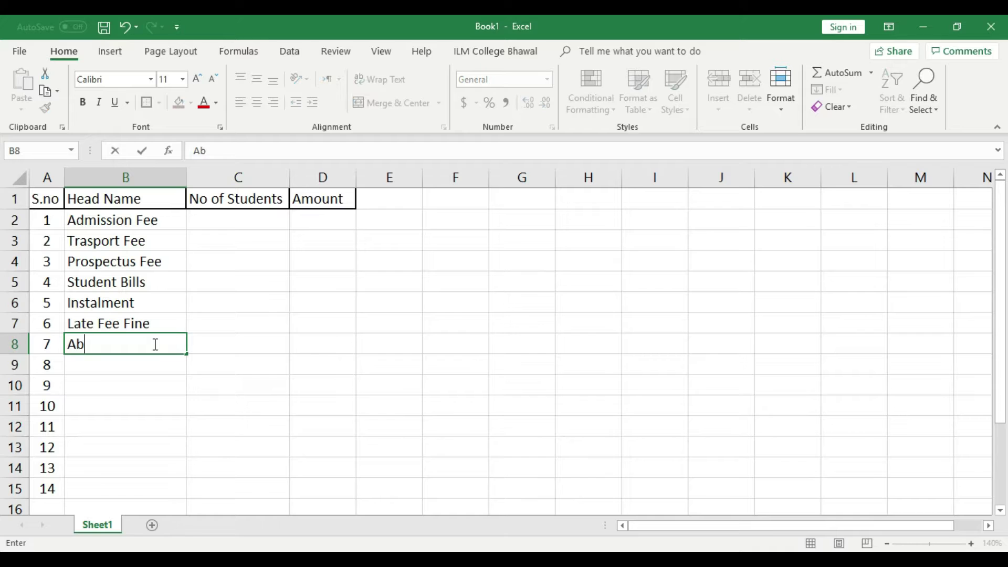
type("senty Fine")
left_click(152, 362)
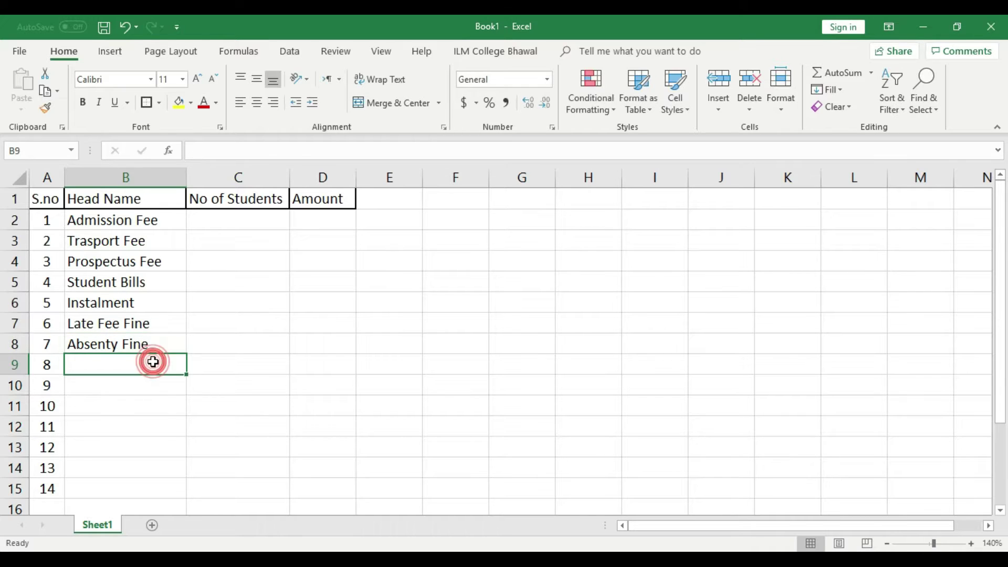
- Enter the head name Re-Admison in B9
type("Re")
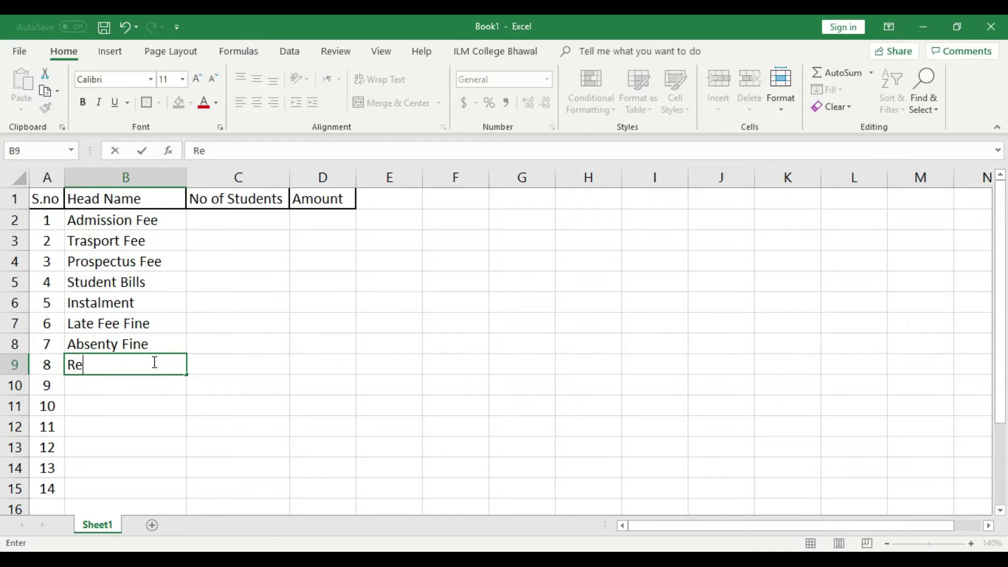
type("- A")
key("BackSpace")
key("BackSpace")
type("Admison")
left_click(153, 382)
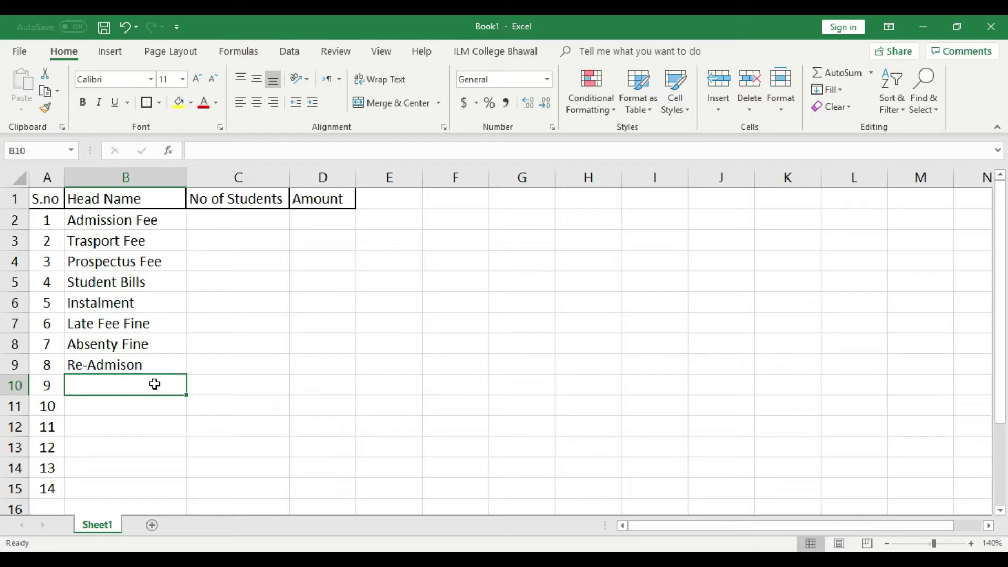
- Correct the head name in B9 to Re-Admission Fine
left_click(153, 368)
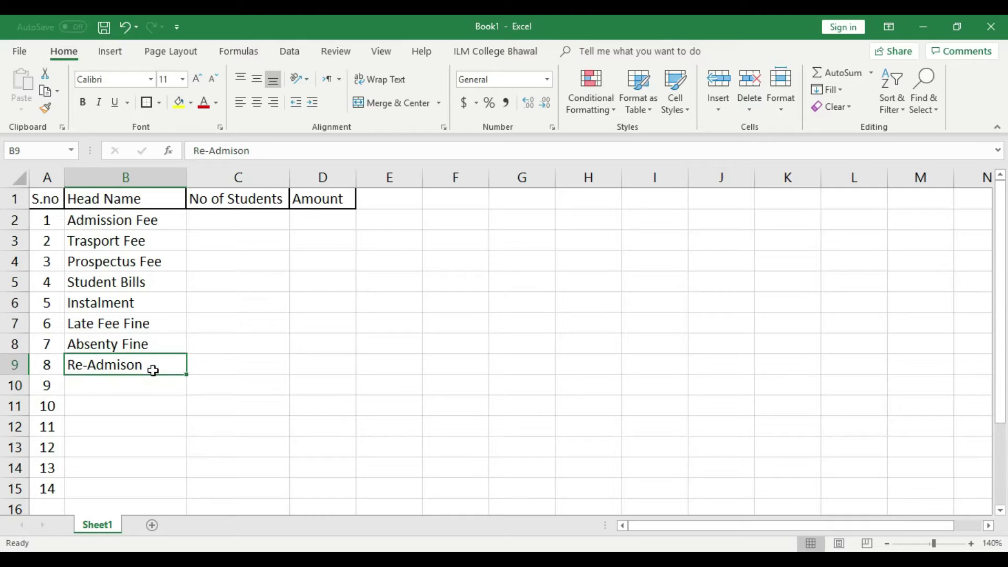
double_click(153, 370)
key("BackSpace")
key("BackSpace")
key("BackSpace")
key("BackSpace")
type("is")
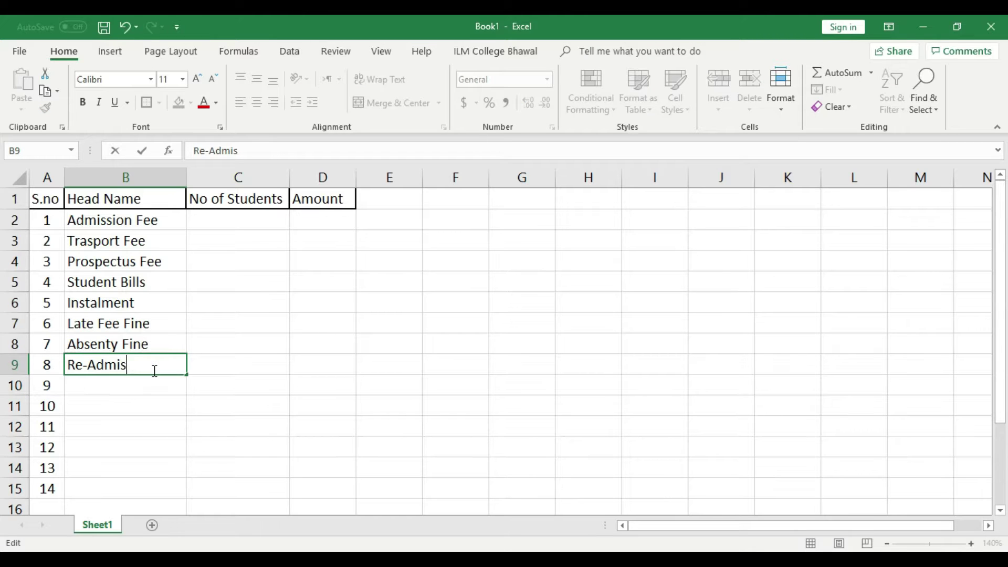
type("sion Fine")
left_click(154, 386)
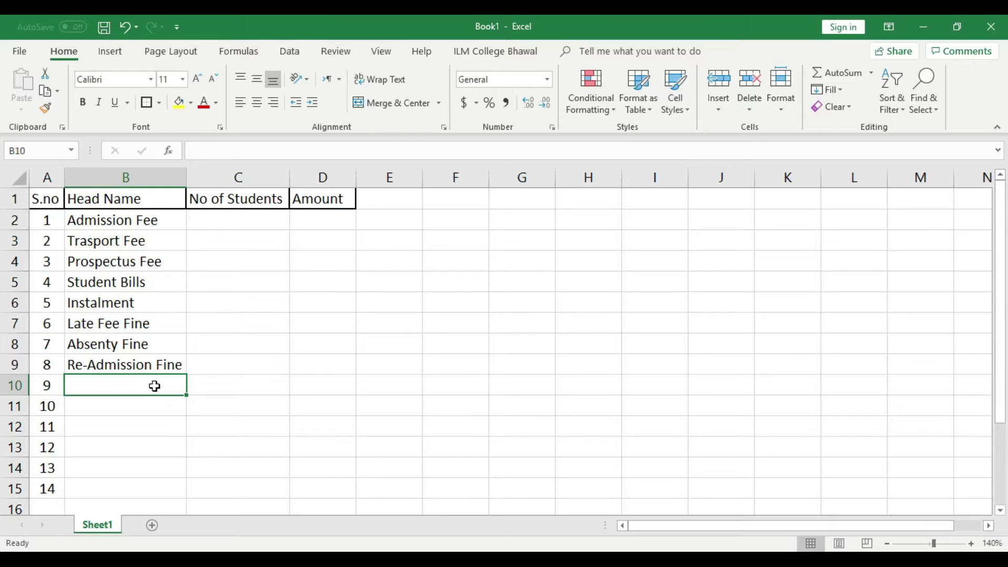
- Enter the head name Mobile Fine in B10
type("Mobile Fine")
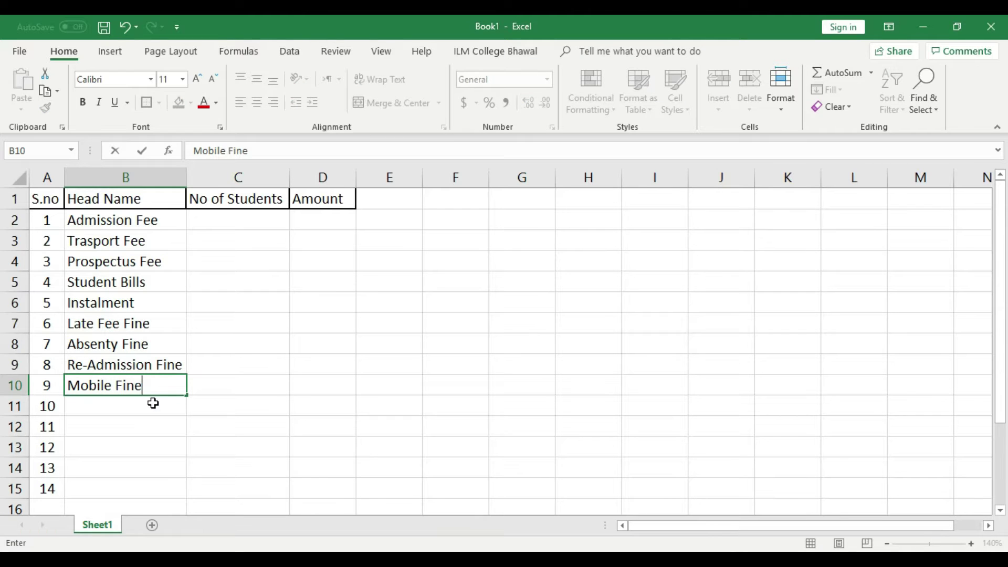
left_click(152, 403)
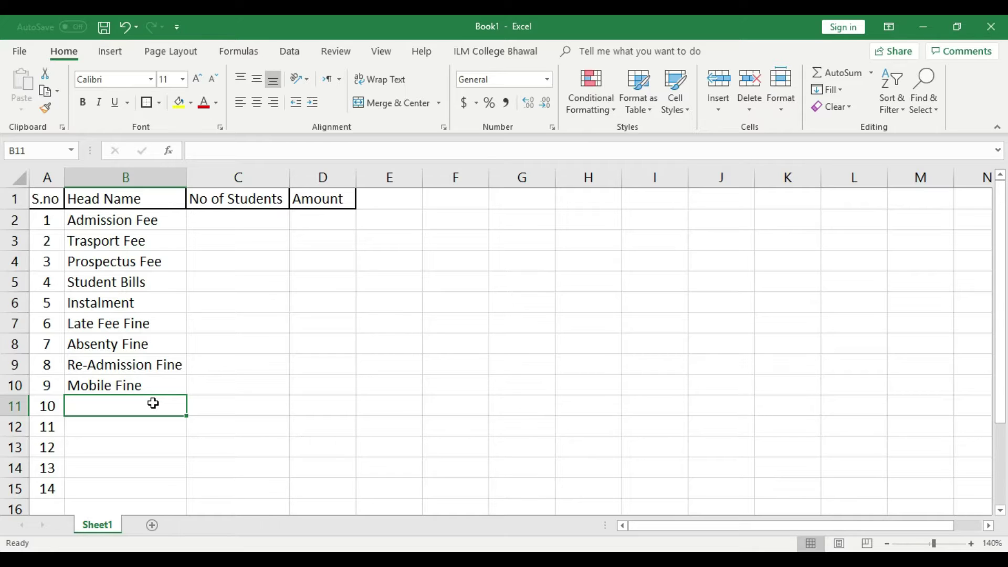
left_click(153, 368)
left_click(155, 389)
- Enter the head name Re-Print Challan Form in B11 and widen column B to fit it
left_click(158, 408)
type("Re")
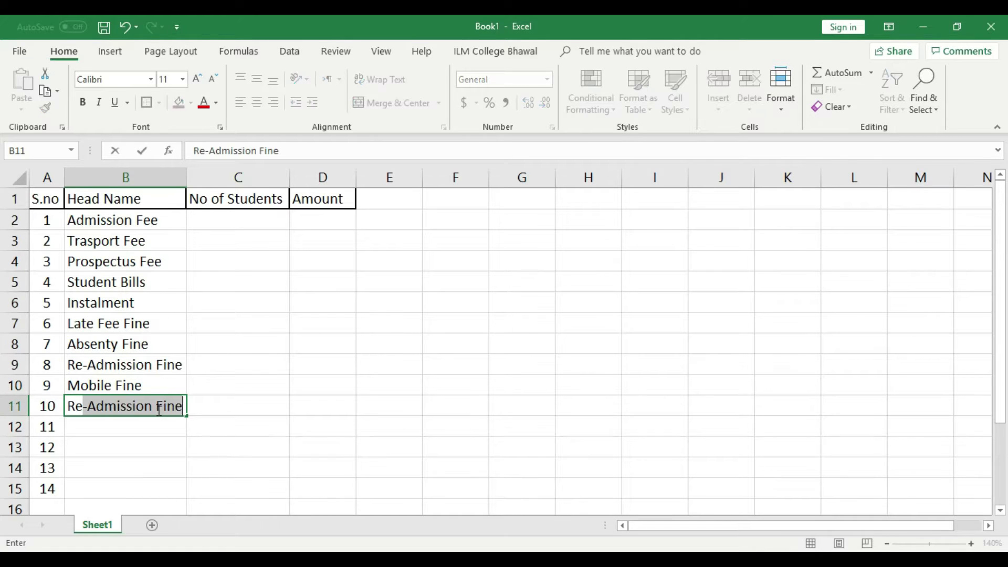
key("Delete")
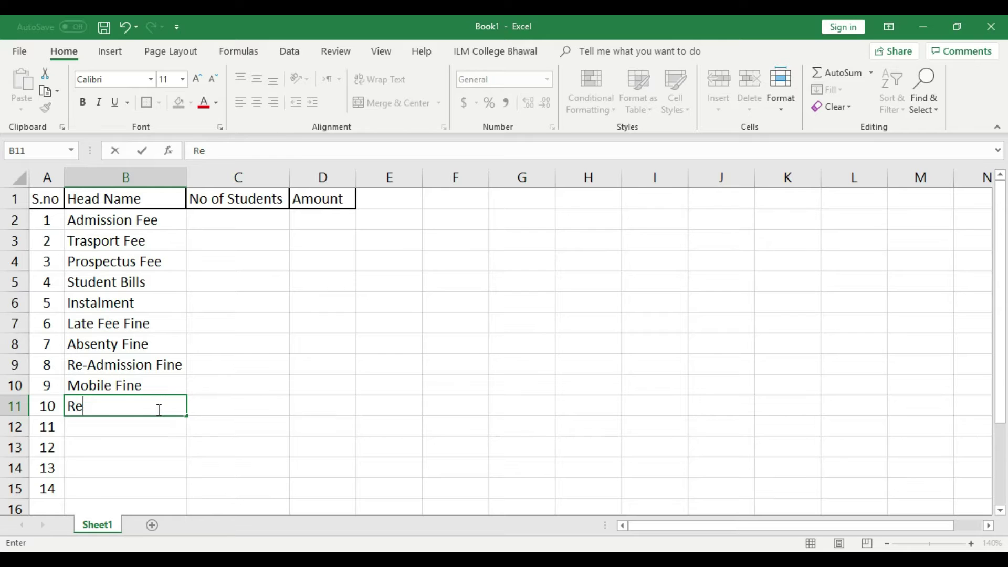
type("- Print")
key("BackSpace")
key("BackSpace")
key("BackSpace")
key("BackSpace")
key("BackSpace")
key("BackSpace")
key("BackSpace")
type("Print Challan Form")
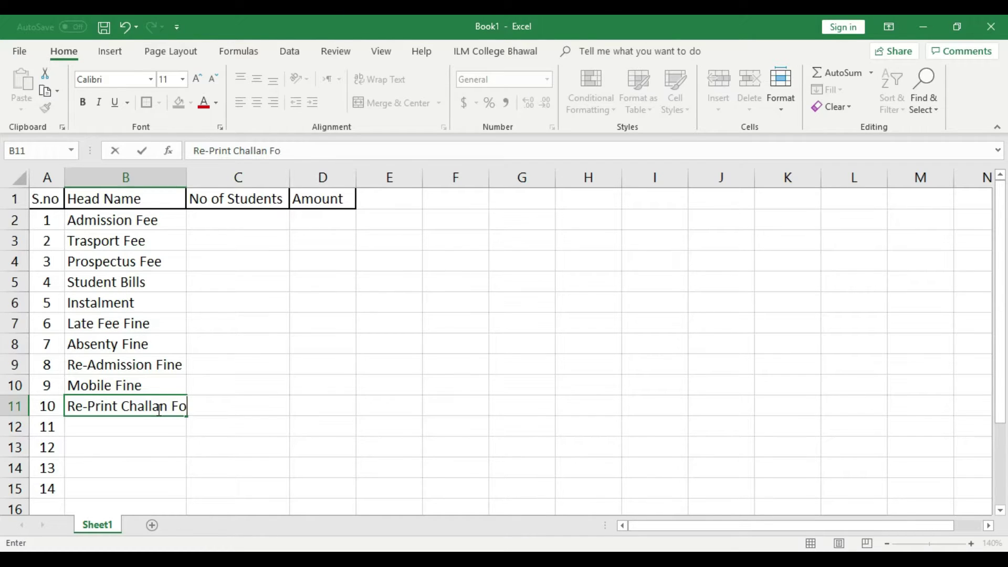
left_click(175, 432)
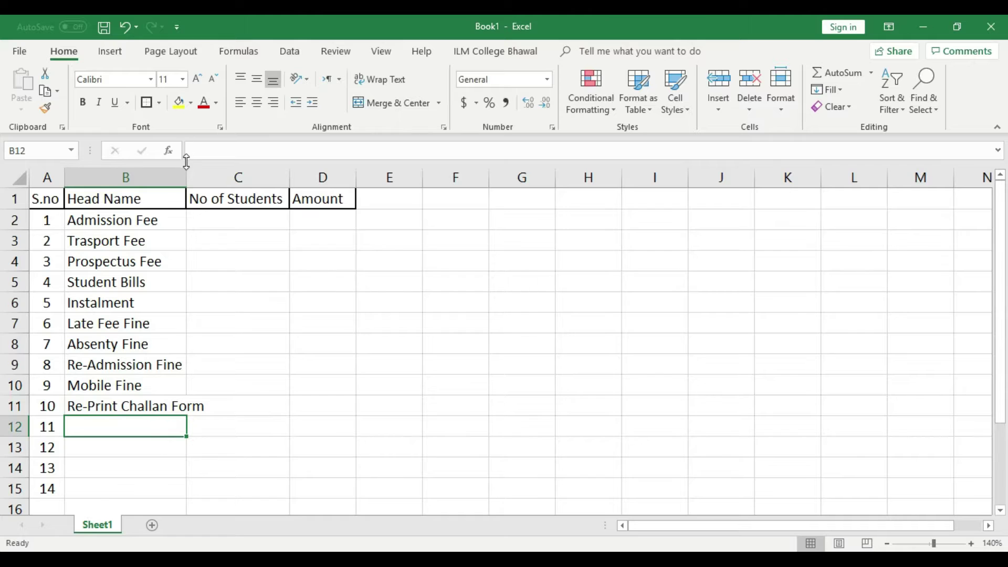
double_click(186, 178)
left_click(246, 416)
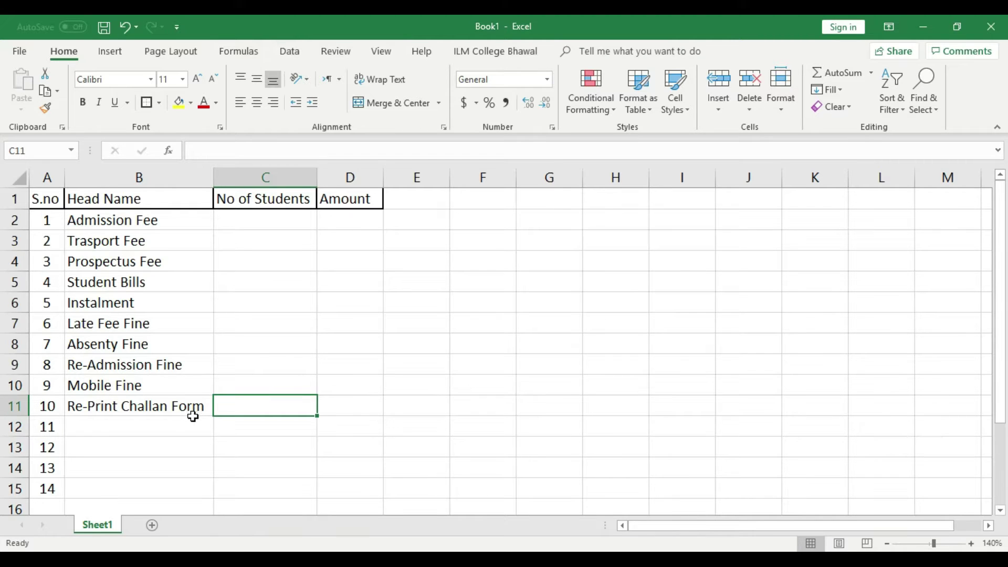
- Remove the surplus serial numbers 11 to 14 by selecting rows 12 to 15 as whole rows
left_click_drag(15, 426, 33, 483)
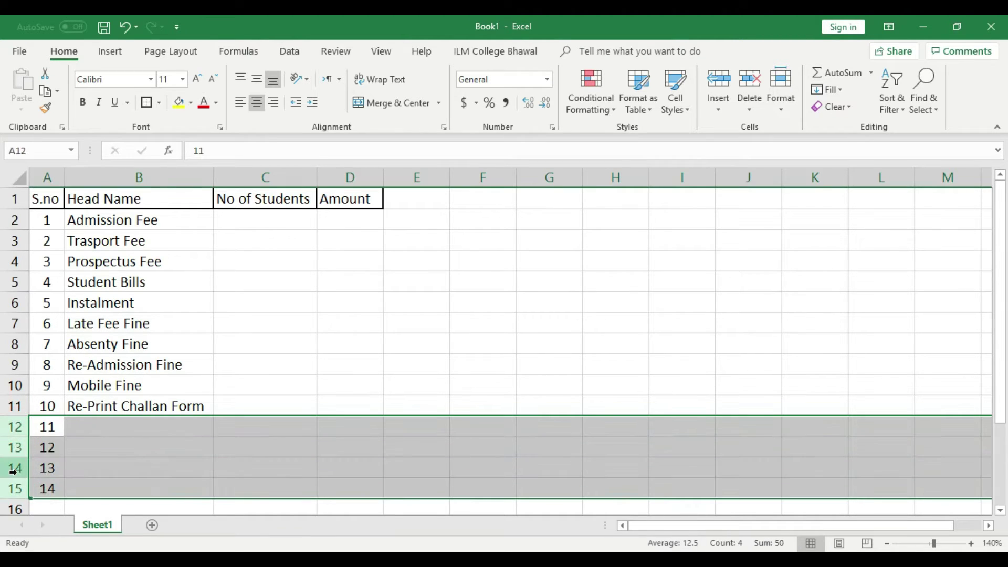
right_click(25, 465)
left_click(69, 369)
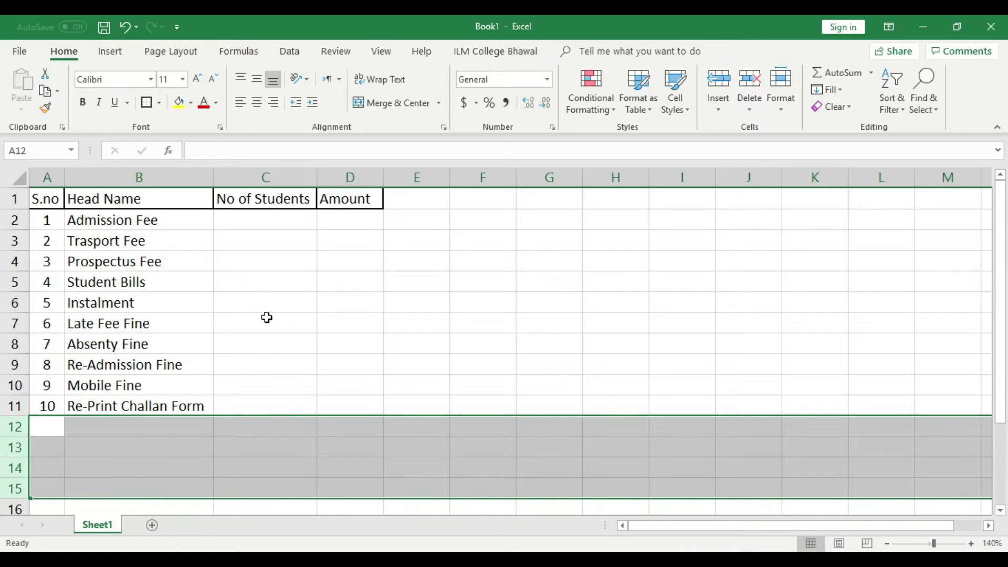
left_click(326, 366)
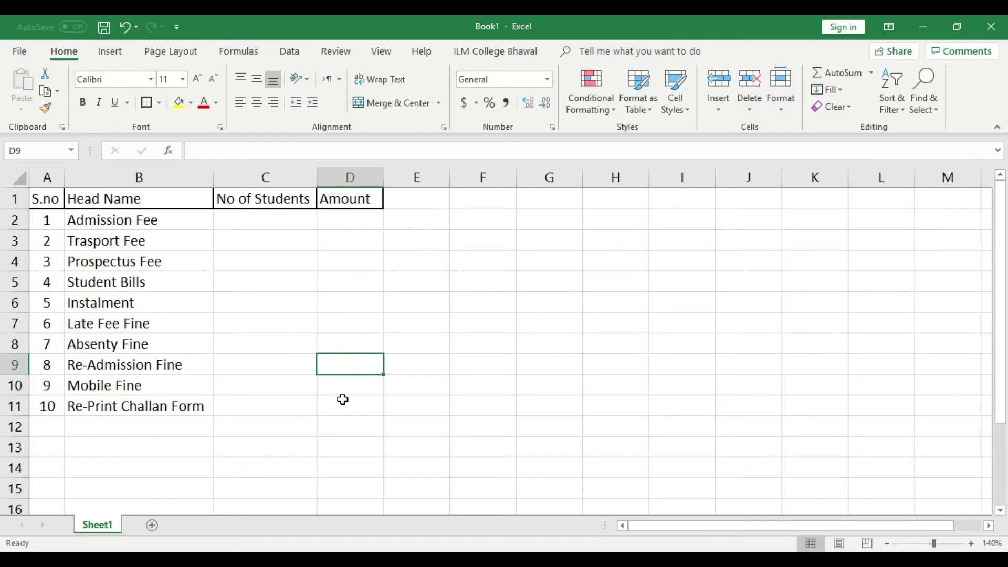
- Review the No of Students cells against the head names, going row by row from Admission Fee to Late Fee Fine
left_click_drag(269, 221, 282, 408)
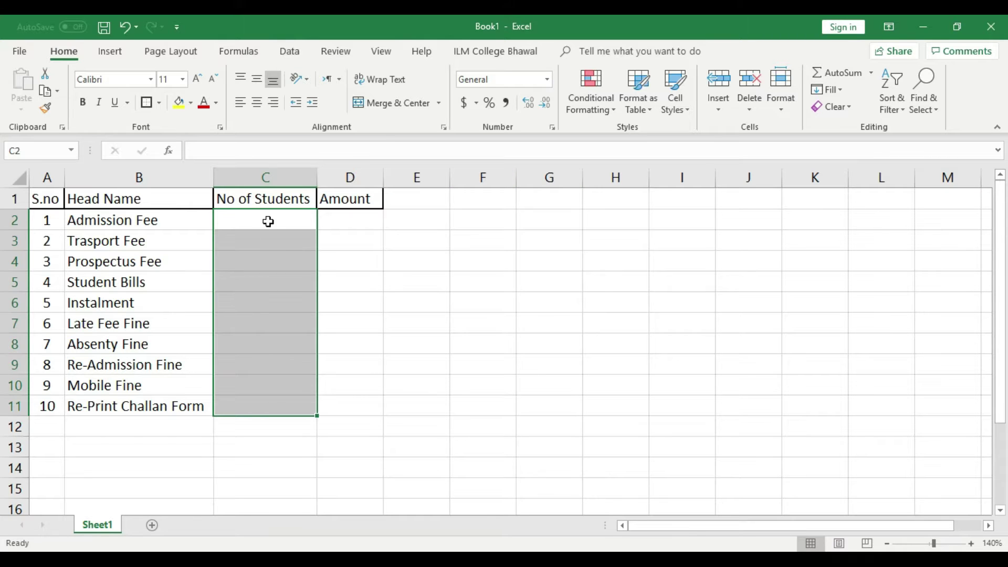
left_click(288, 323)
left_click(273, 220)
left_click(156, 227)
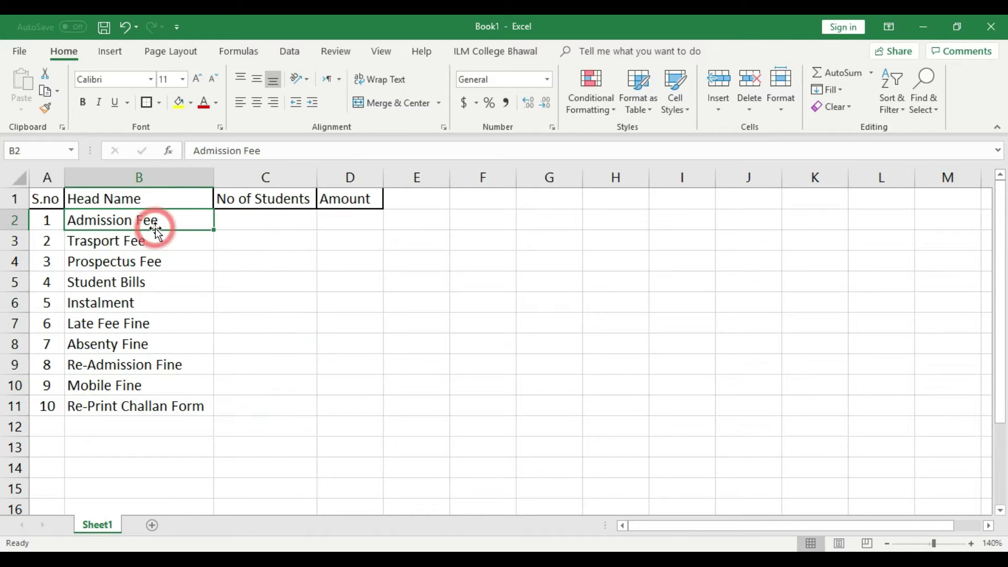
left_click(156, 240)
left_click(266, 240)
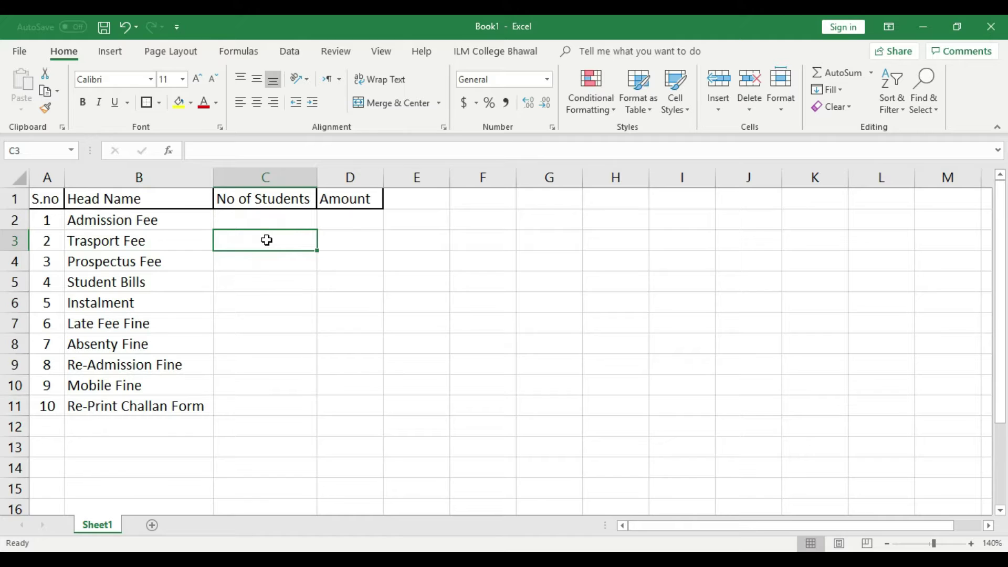
left_click(266, 262)
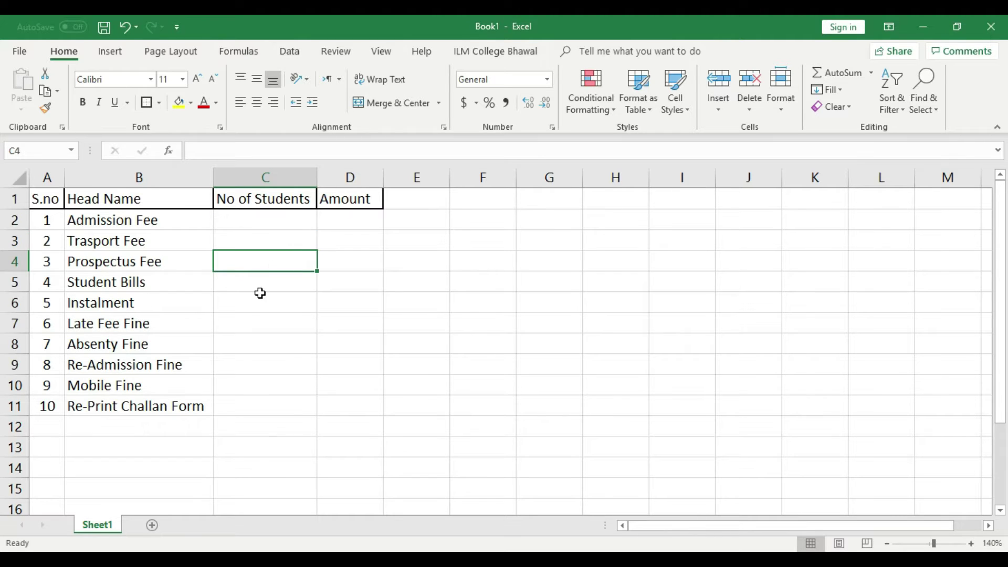
left_click(267, 286)
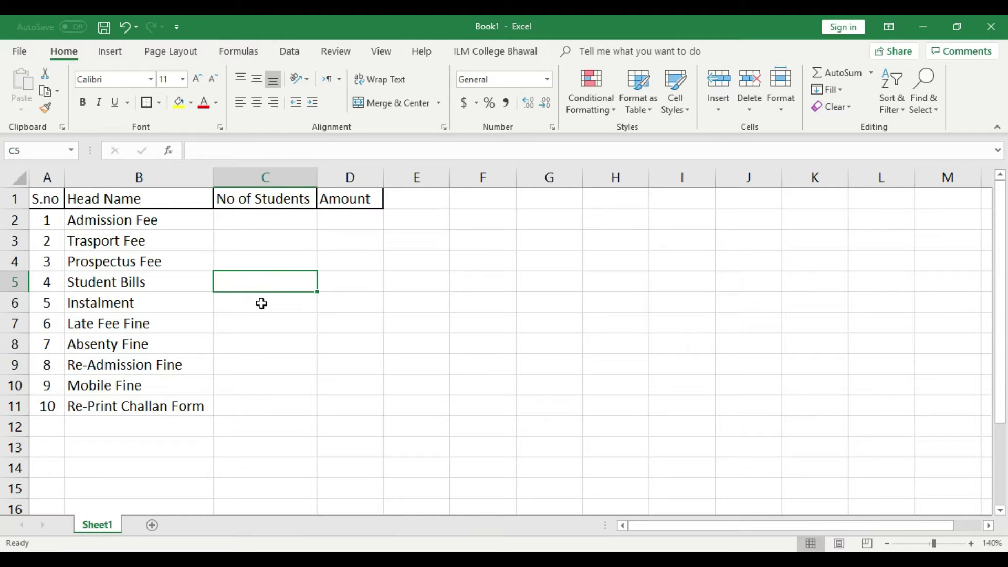
left_click(262, 303)
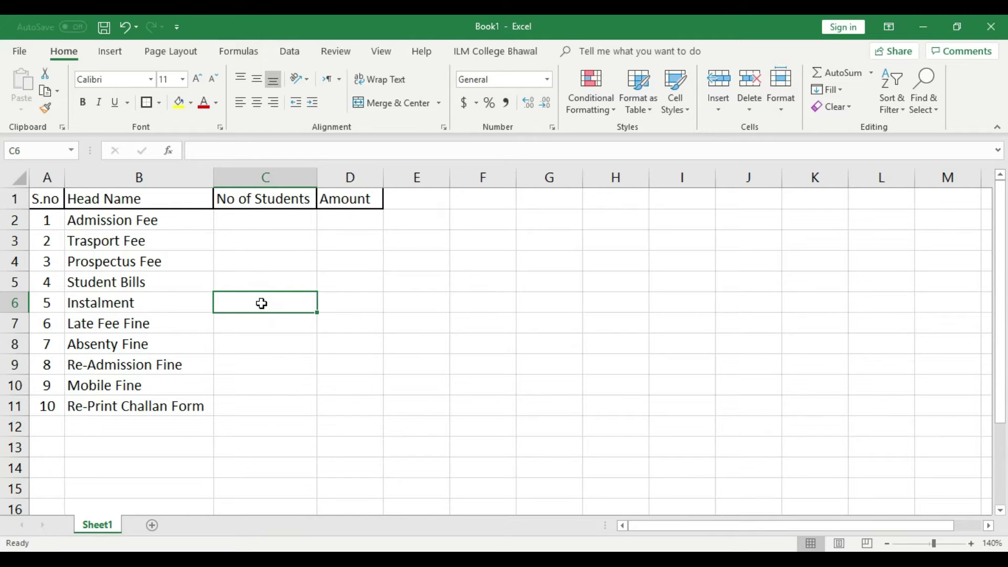
left_click(255, 327)
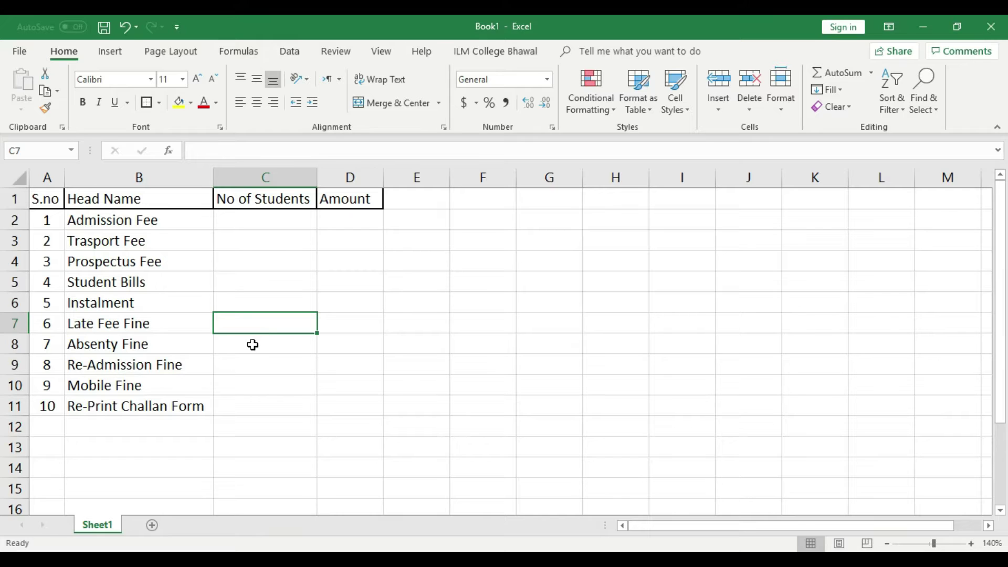
- Review the No of Students cells row by row from Absenty Fine to Re-Print Challan Form
left_click(253, 345)
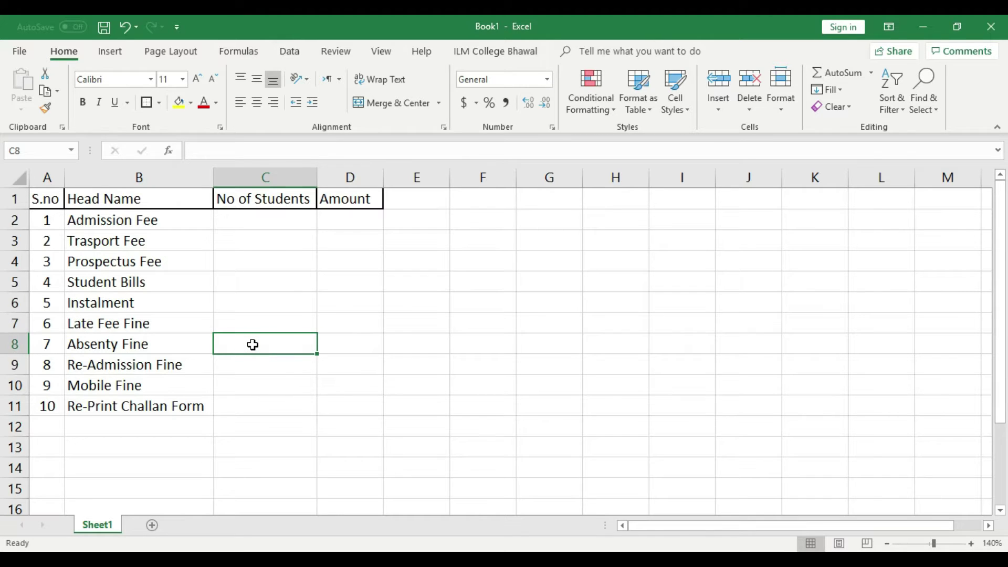
left_click(253, 360)
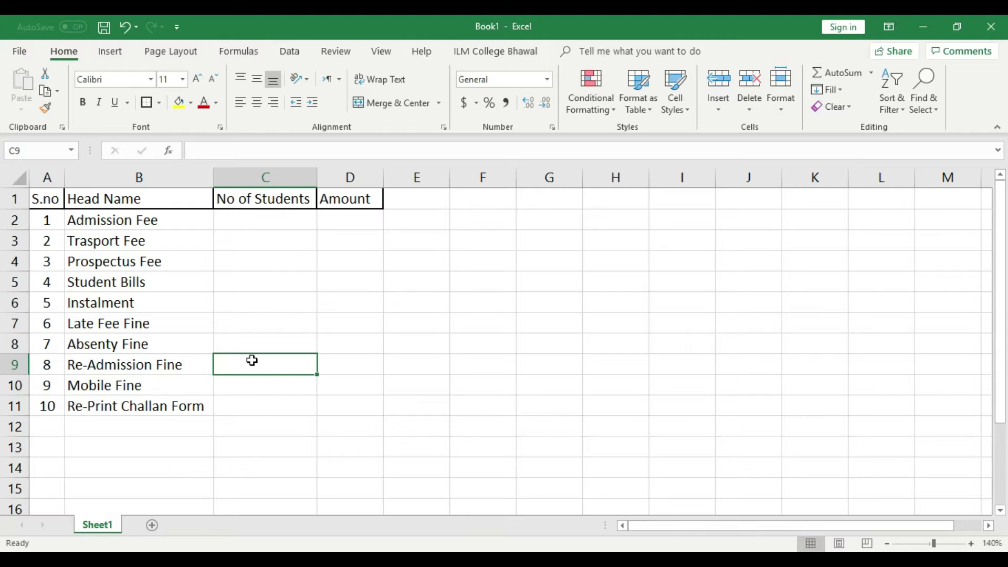
left_click(254, 391)
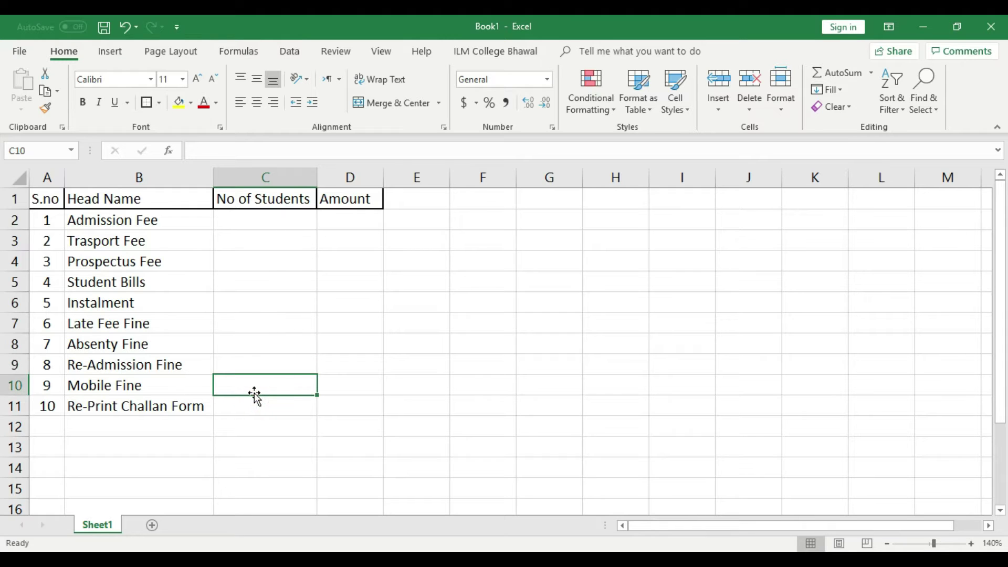
left_click(254, 405)
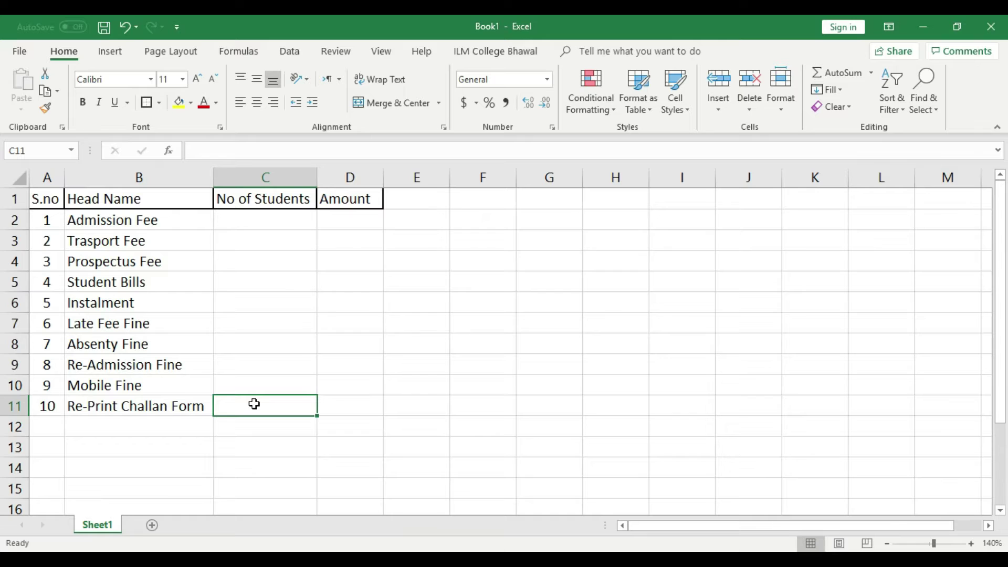
- Add another entry below Re-Print Challan Form with serial number 11 in A12 and head name Paper Miss Fine in B12
left_click(48, 420)
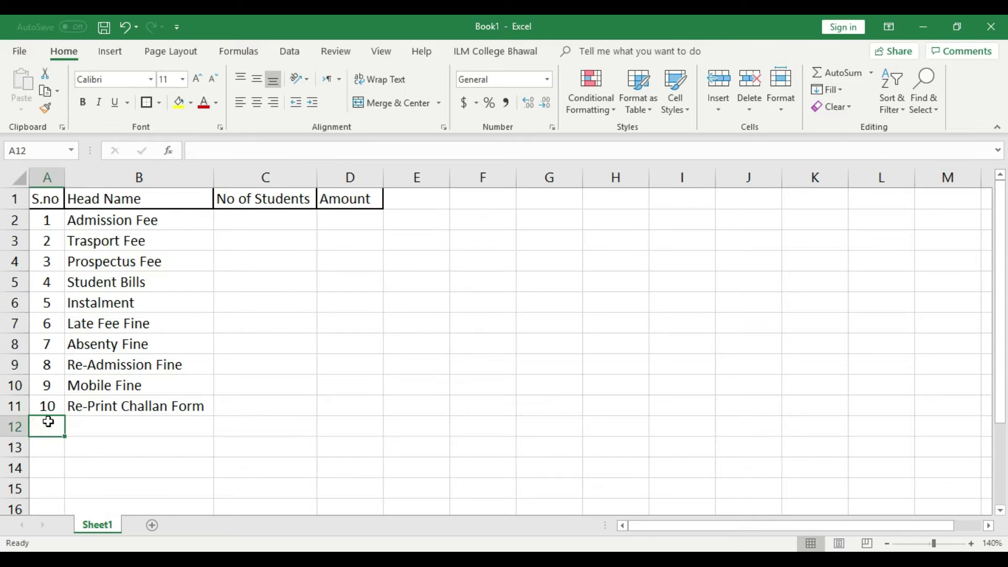
type("1")
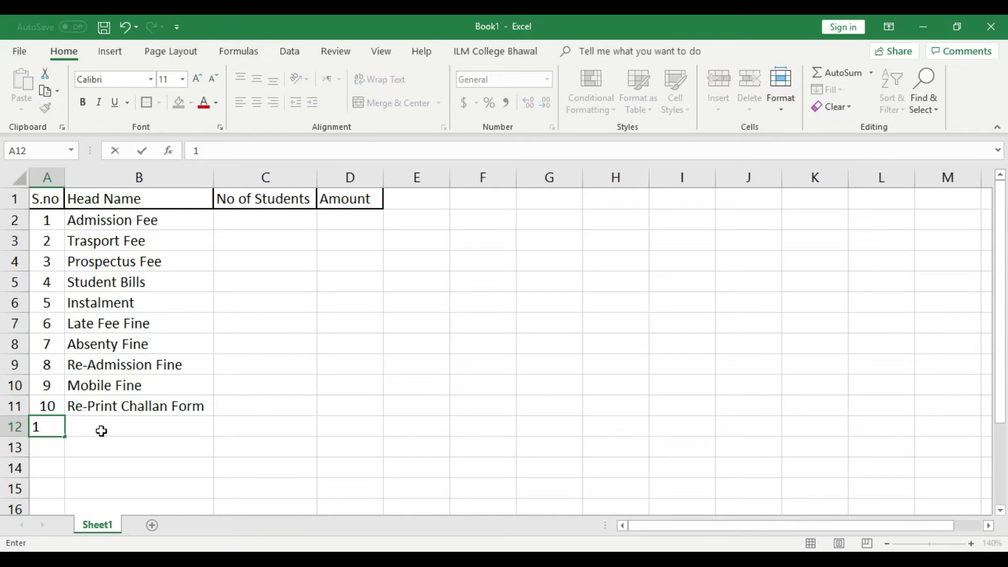
type("1")
left_click(105, 428)
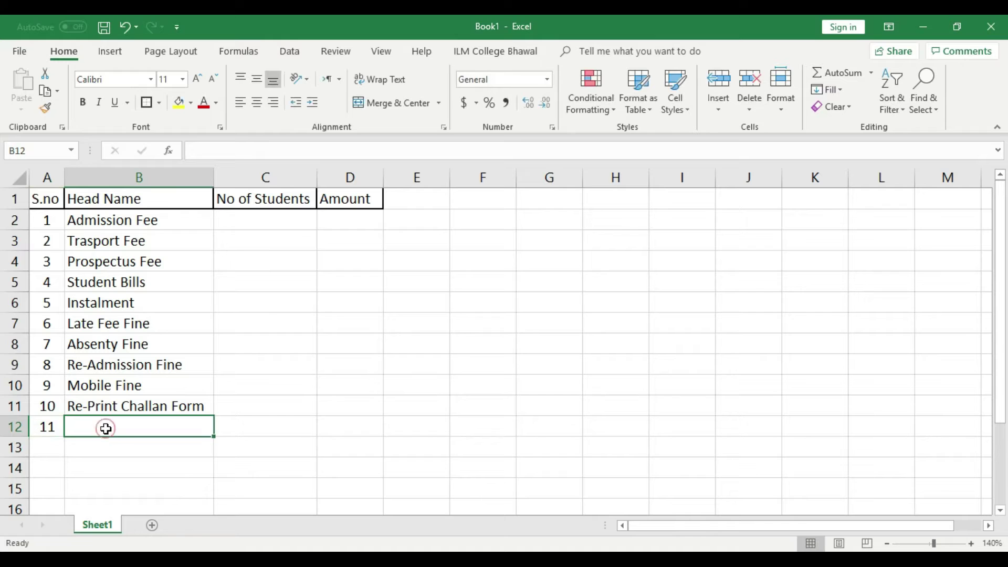
type("paper")
key("BackSpace")
key("BackSpace")
key("BackSpace")
key("BackSpace")
key("BackSpace")
type("Pa")
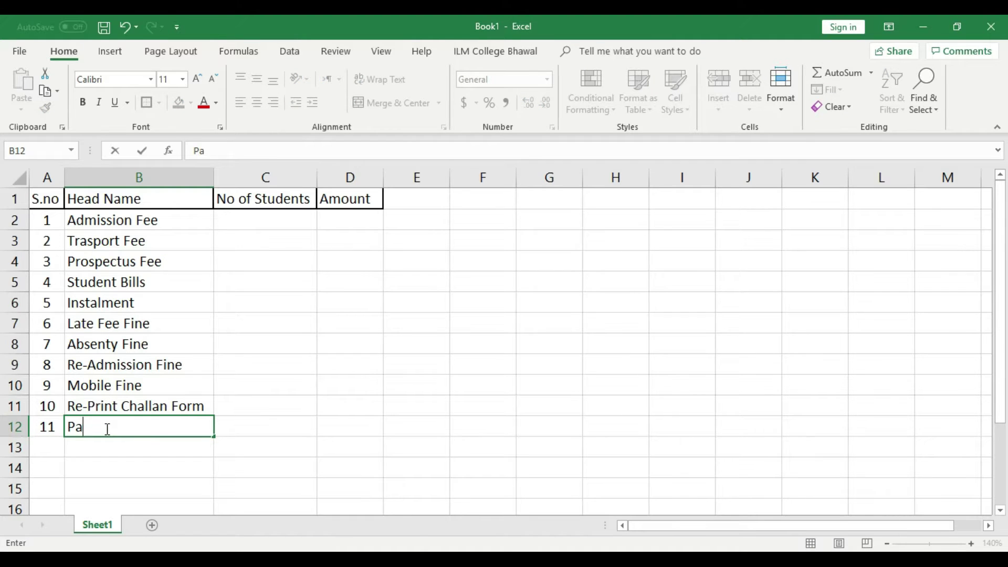
type("per Miss Fine")
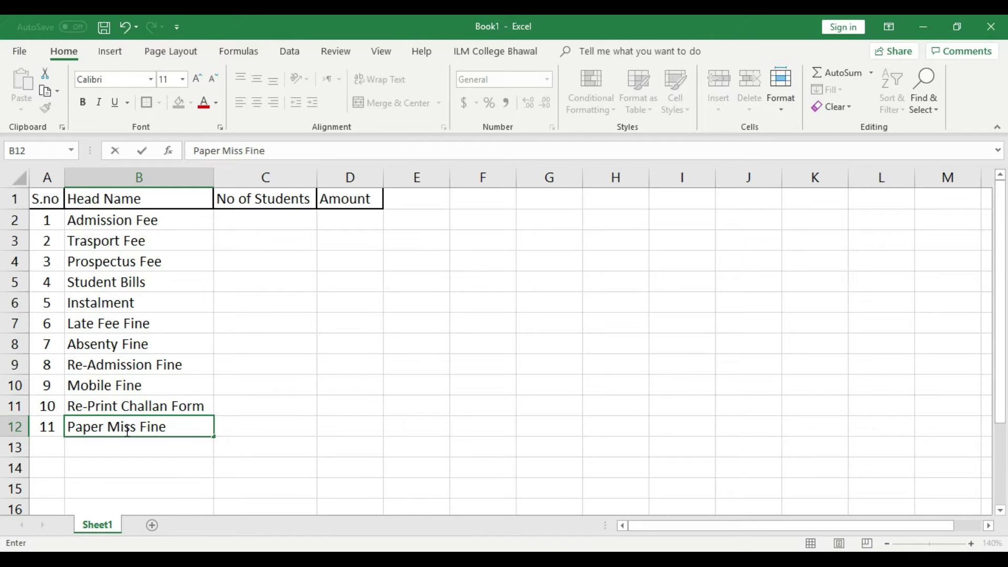
left_click(252, 433)
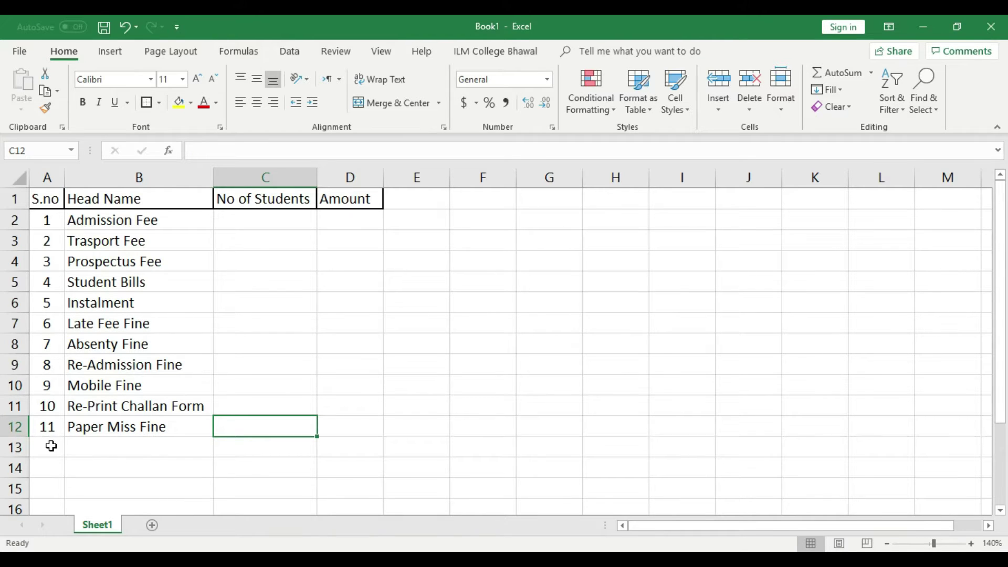
left_click_drag(47, 219, 54, 426)
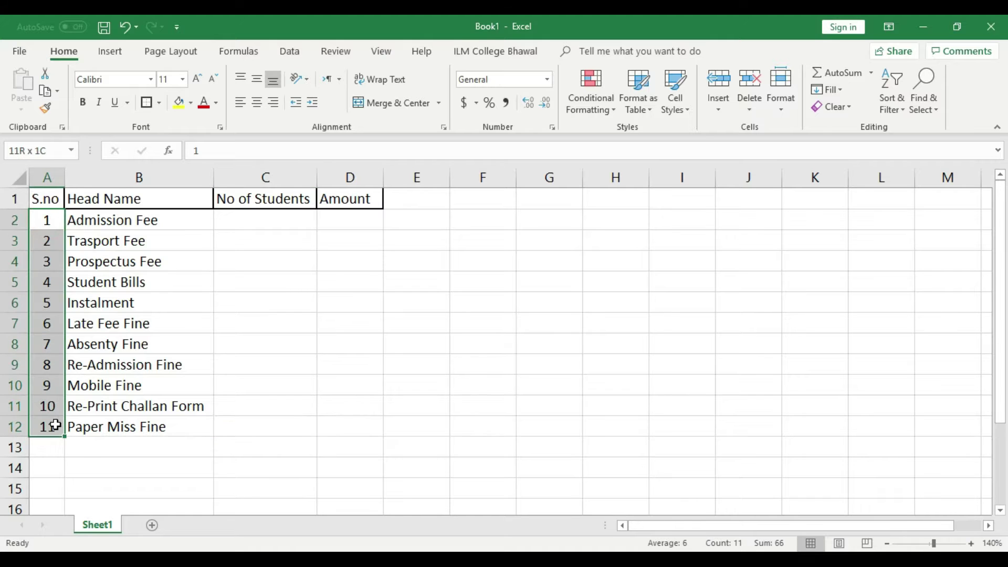
left_click(158, 102)
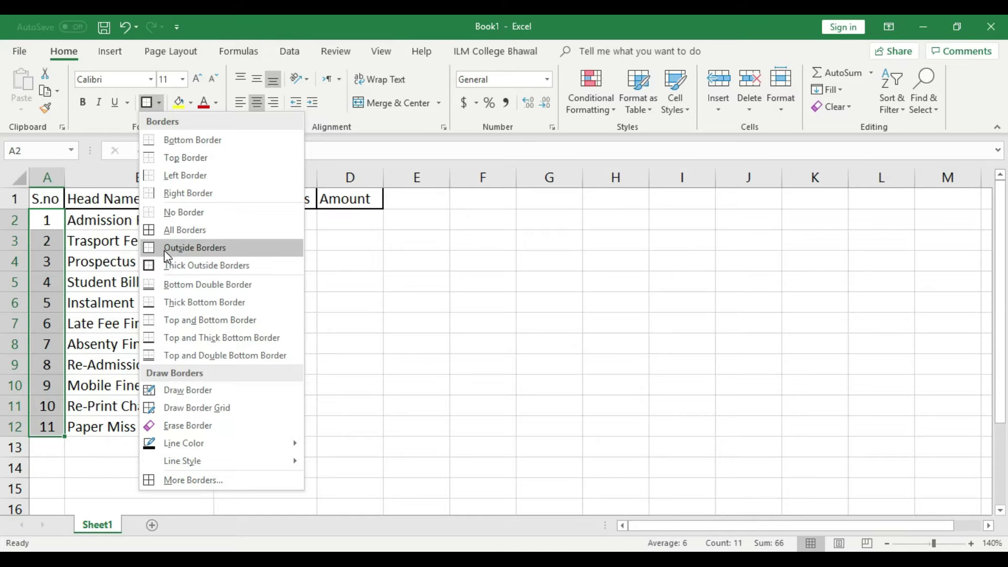
left_click(401, 373)
left_click(119, 362)
- Fill the serial number cells A2:A12 with a light blue theme colour
left_click(47, 225)
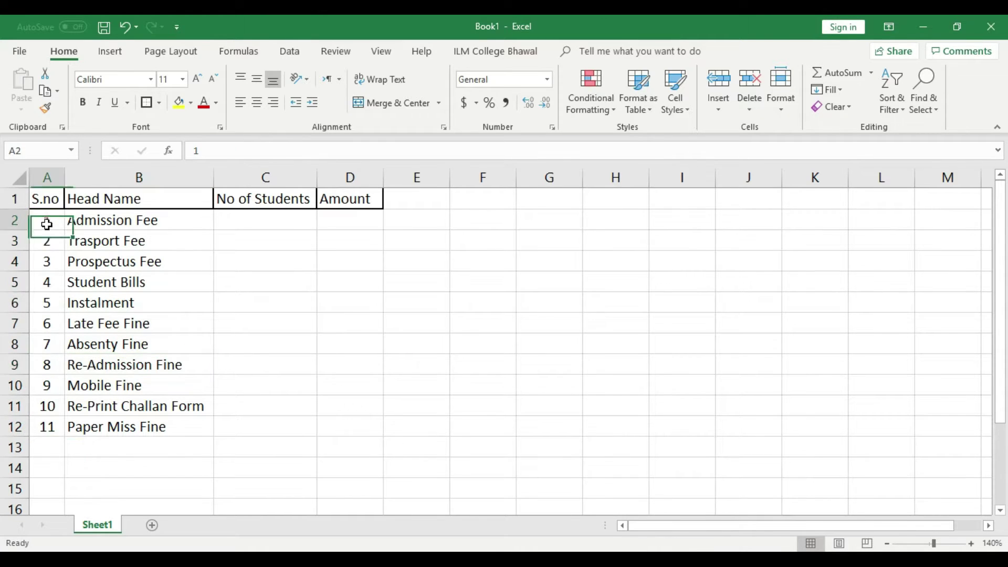
left_click_drag(47, 224, 47, 423)
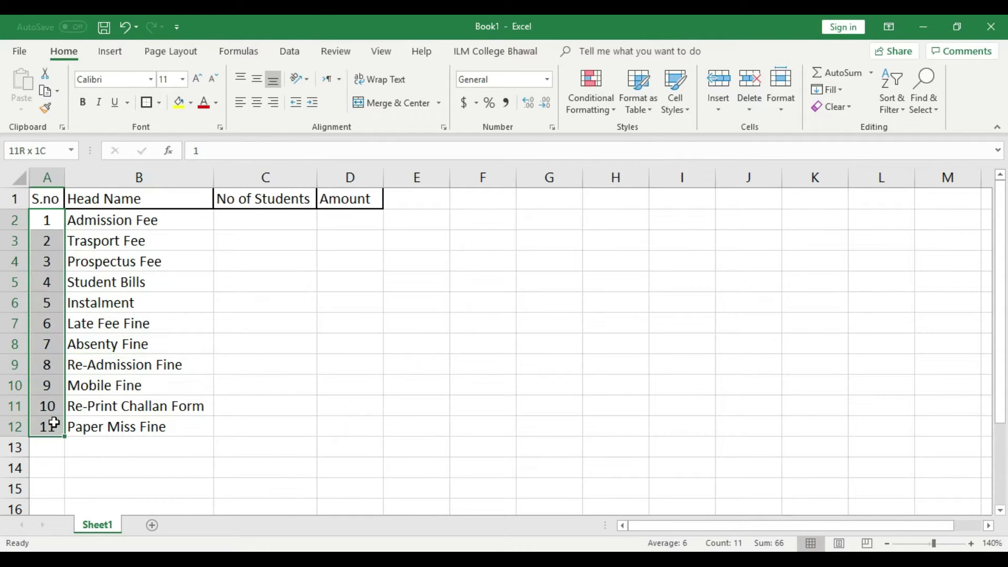
left_click(192, 104)
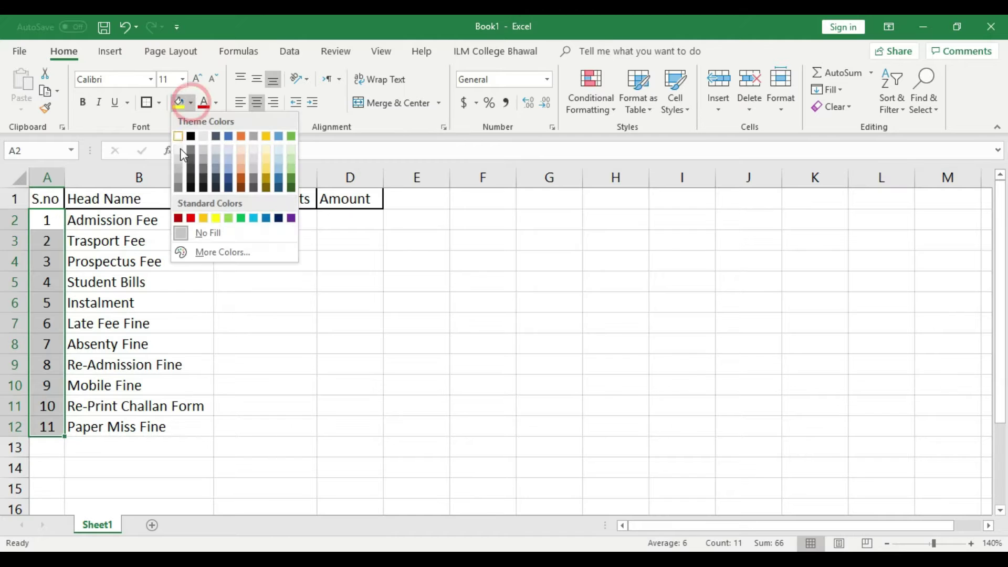
left_click(229, 164)
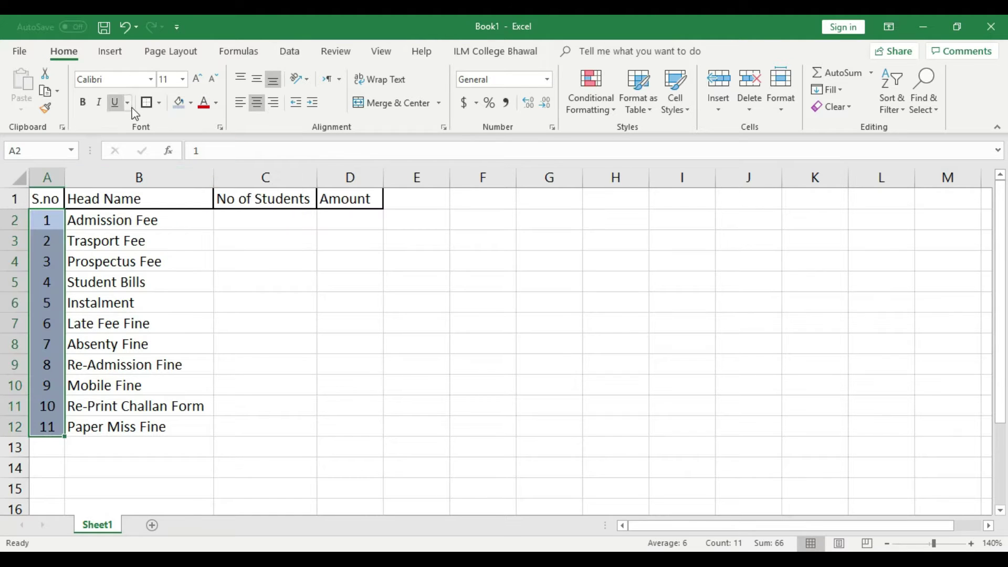
- Apply All Borders to the table body A2:D12
left_click(50, 221)
left_click_drag(50, 221, 346, 430)
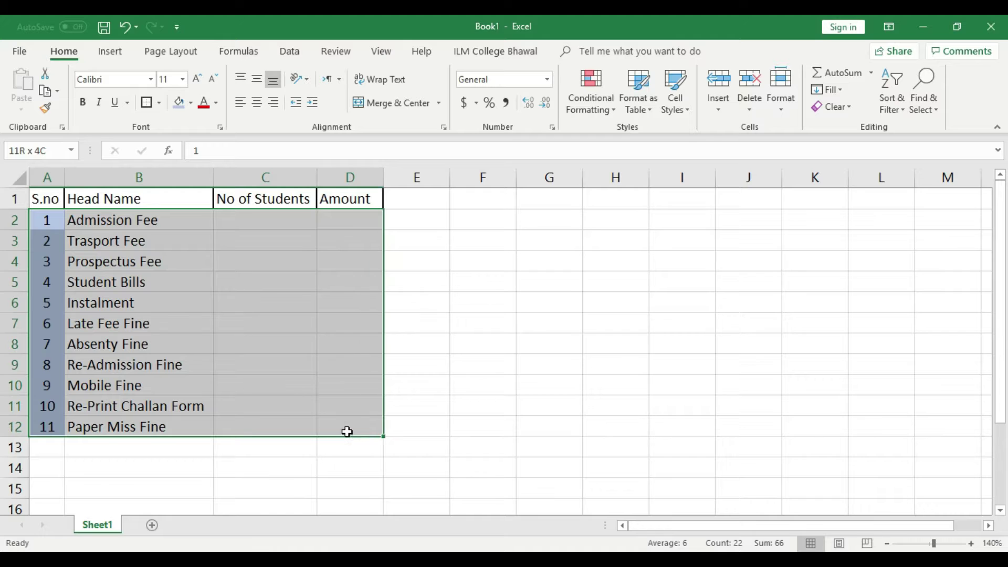
left_click(160, 107)
left_click(160, 229)
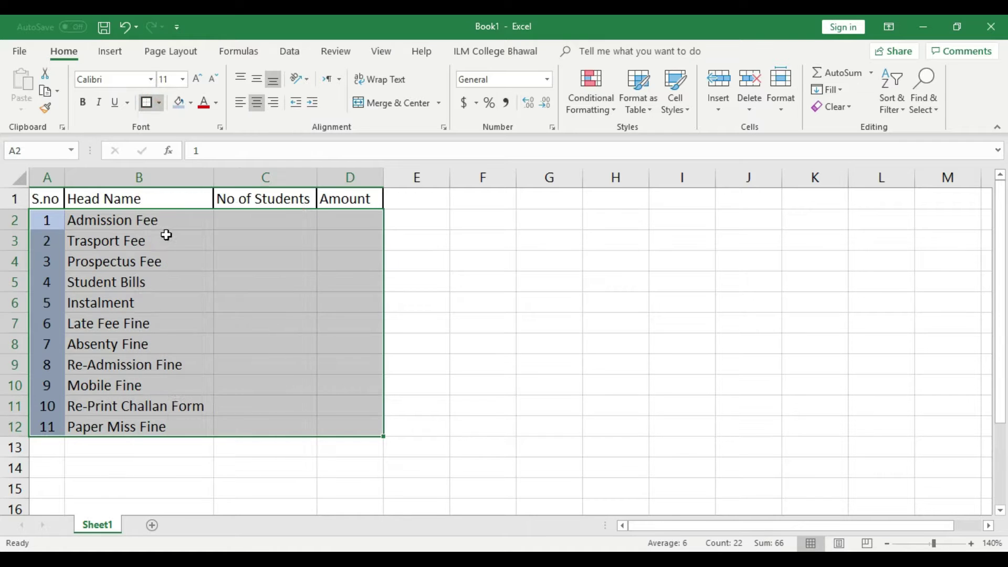
left_click(176, 322)
left_click_drag(52, 221, 349, 427)
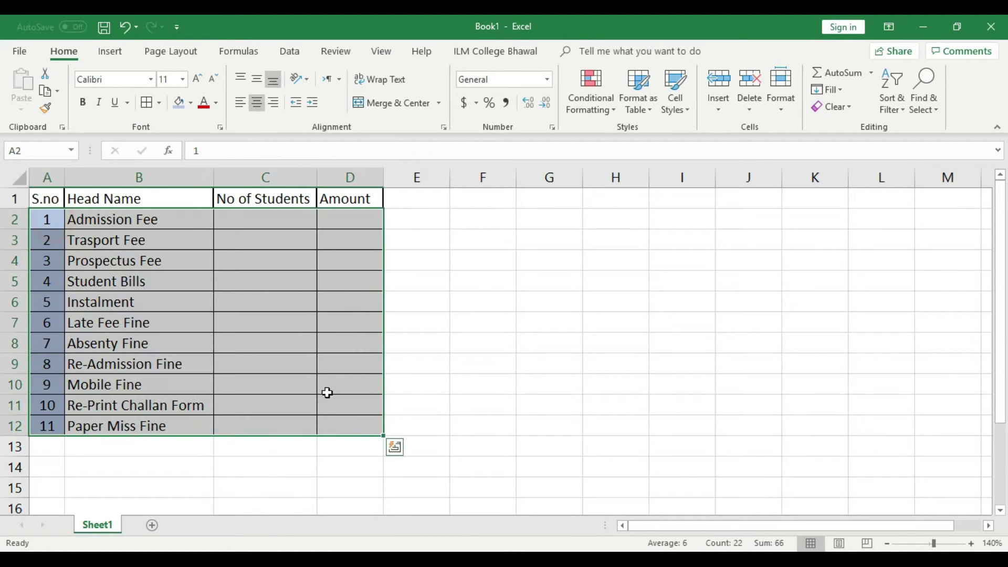
left_click(249, 302)
left_click_drag(247, 220, 337, 417)
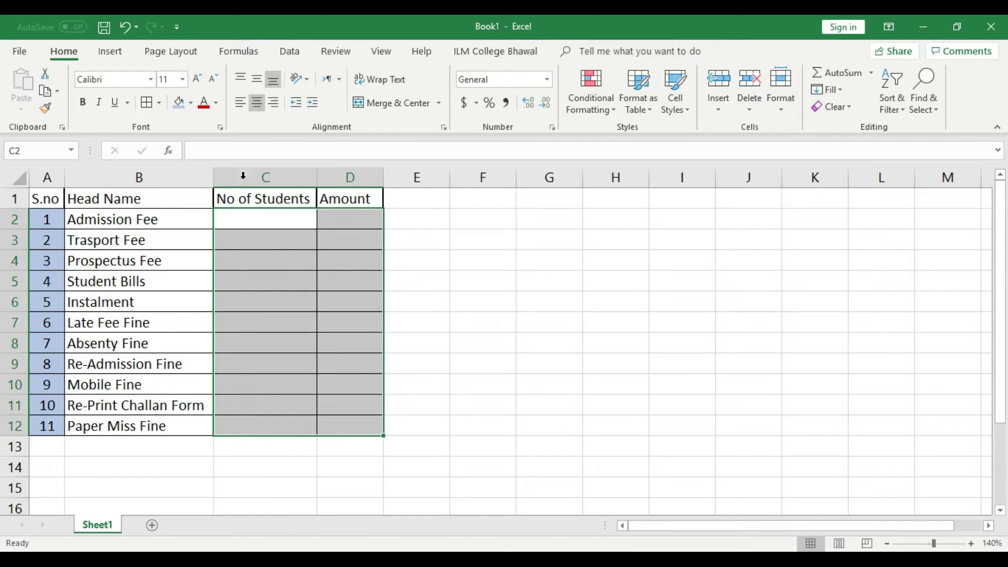
left_click(277, 243)
- Make the column headings in A1:D1 bold
left_click_drag(39, 202, 357, 199)
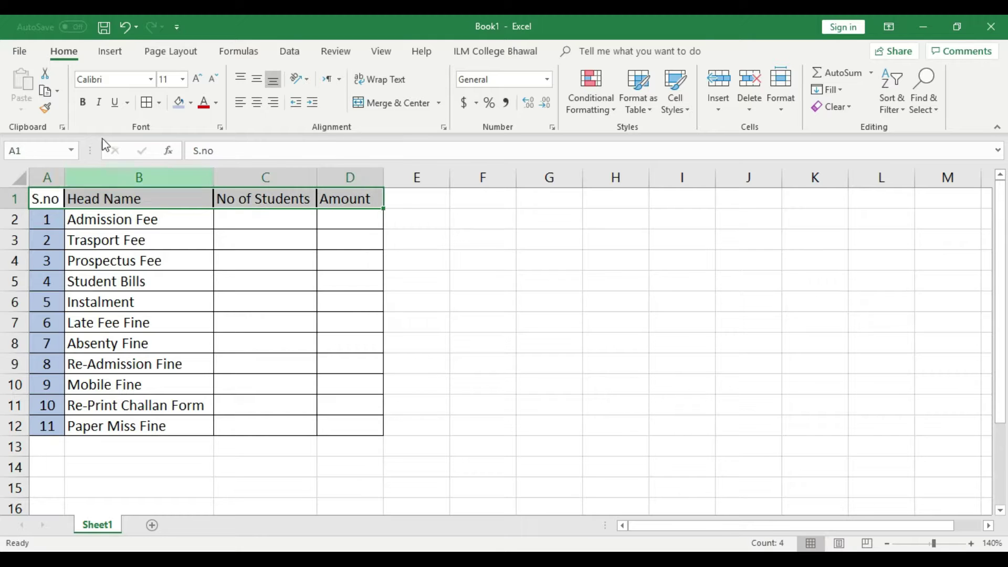
left_click(80, 101)
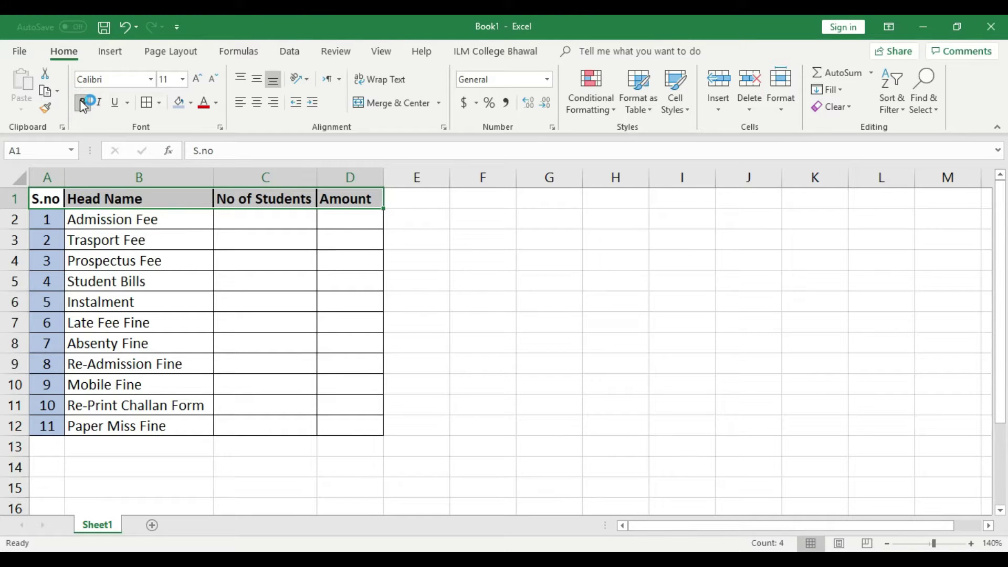
left_click(176, 279)
- Insert a new empty row above the heading row
right_click(15, 197)
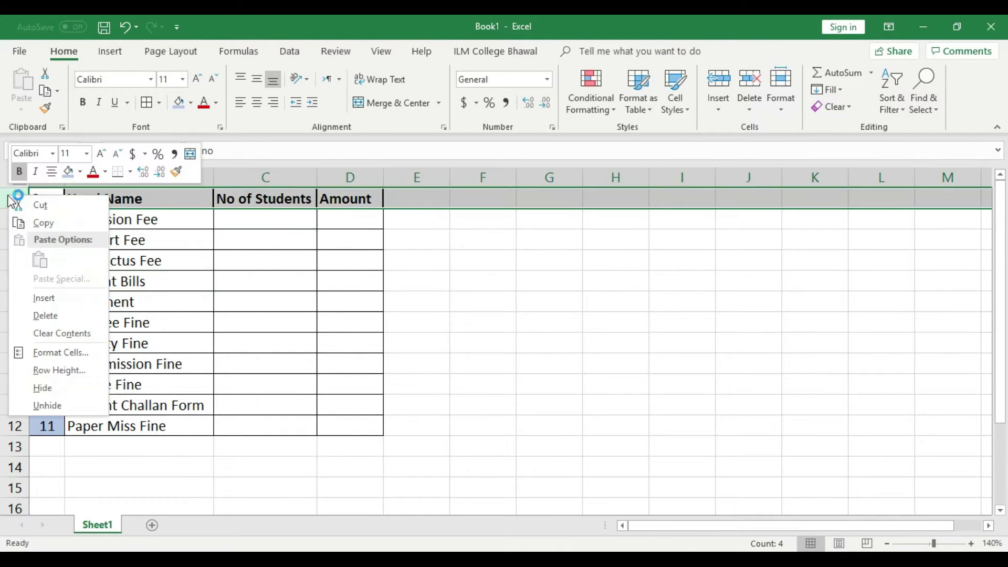
left_click(44, 298)
left_click(198, 342)
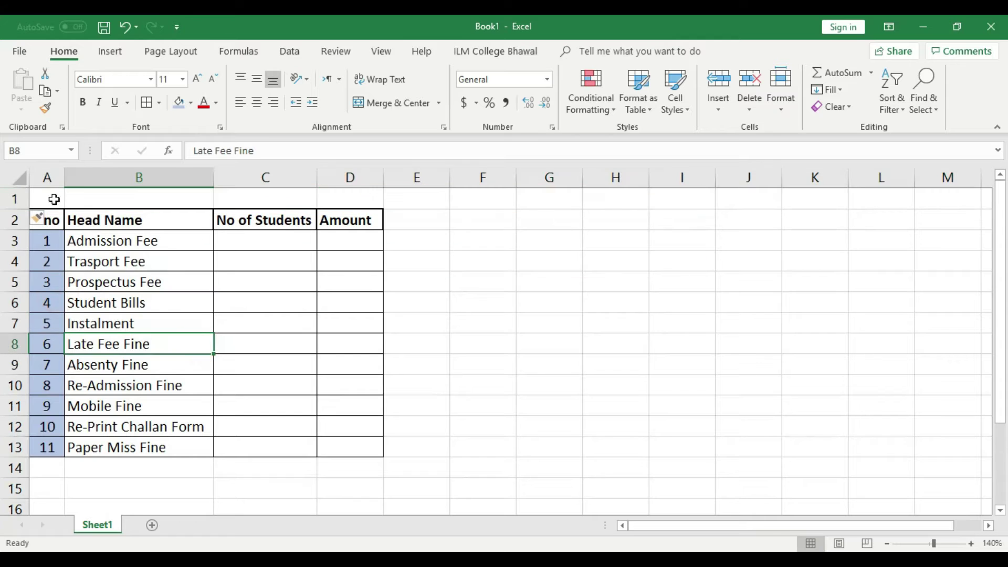
- Merge and centre A1:D1 above the headings and enter the title Head Details in it
left_click_drag(49, 197, 336, 194)
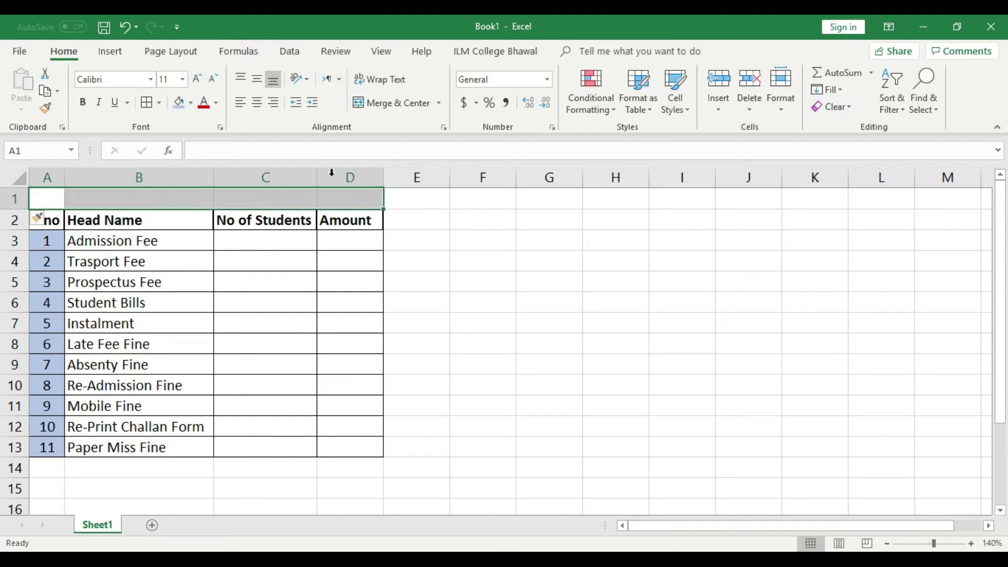
left_click(379, 106)
left_click(278, 325)
double_click(193, 199)
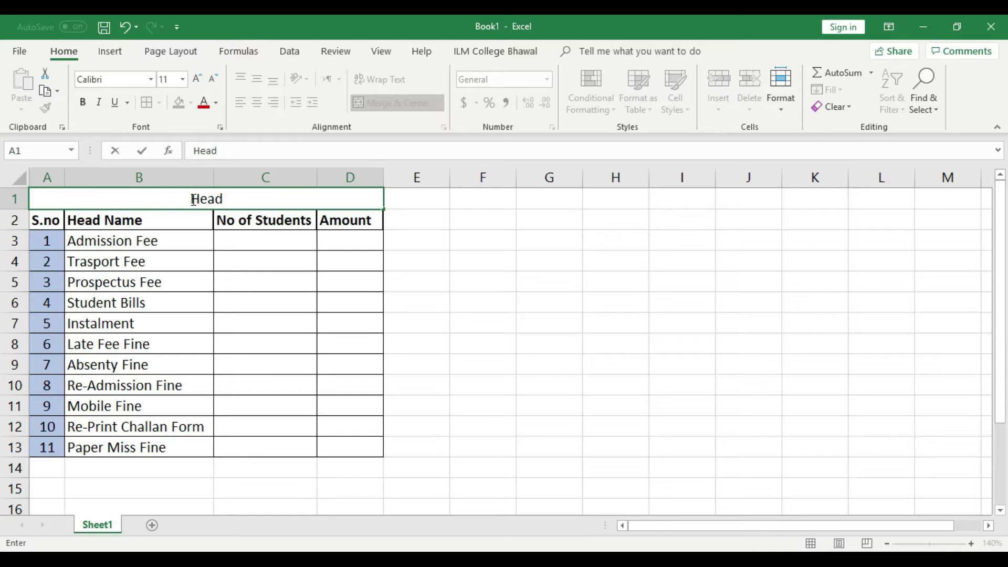
type("Head Details")
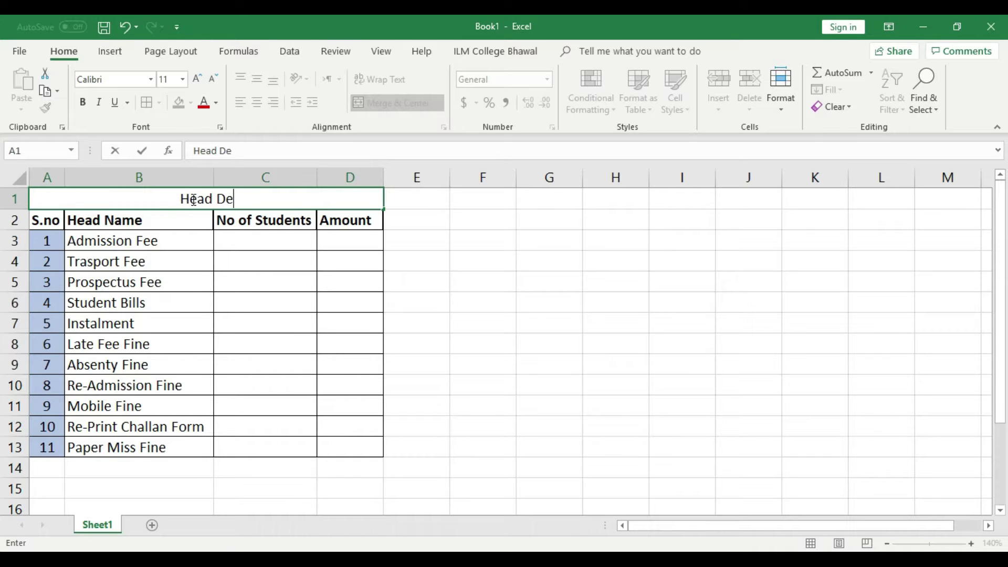
left_click(225, 258)
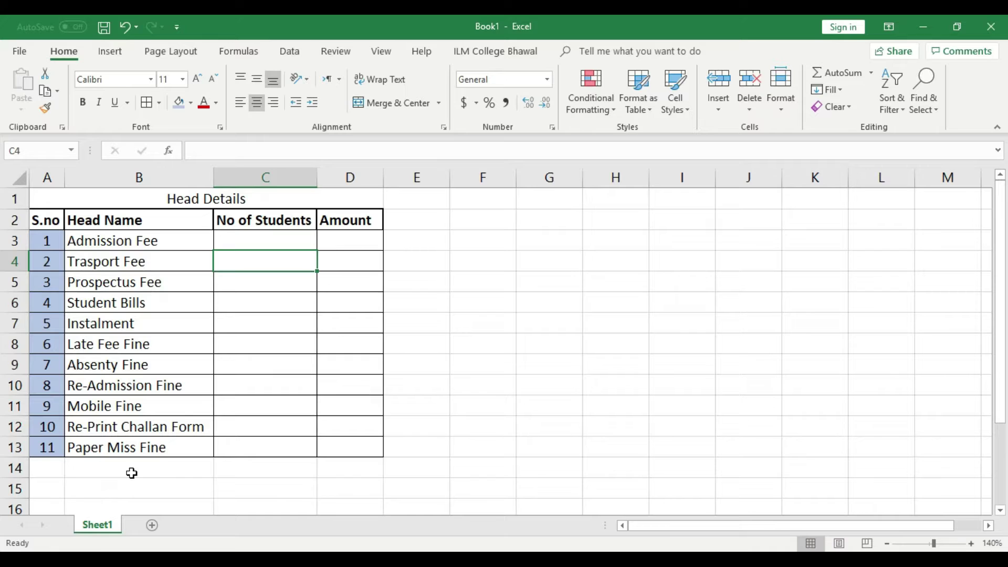
- Merge and centre cells A14:B14 directly below the Paper Miss Fine row
left_click_drag(63, 477, 205, 476)
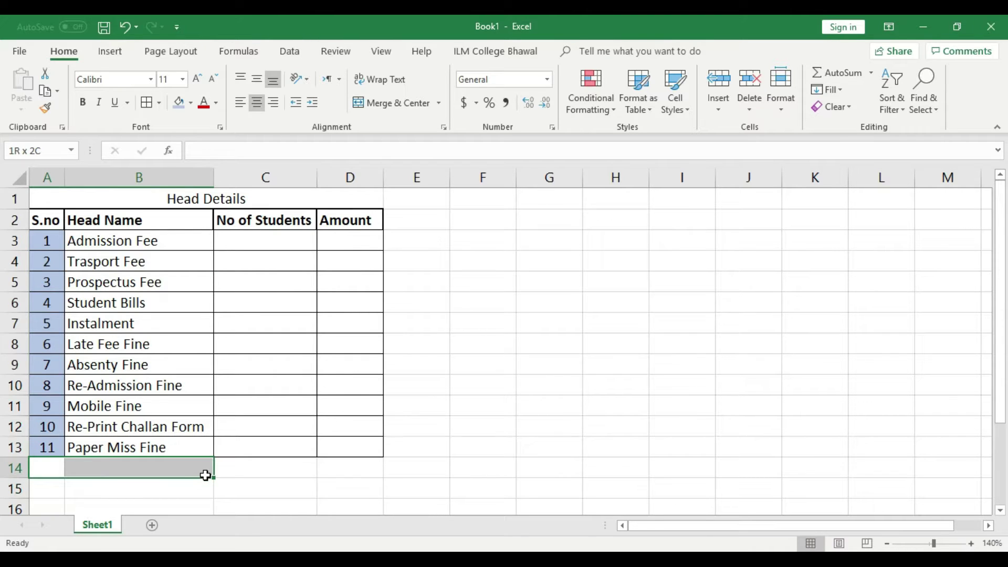
left_click_drag(205, 475, 206, 476)
left_click(90, 504)
left_click_drag(55, 473, 129, 471)
left_click(395, 103)
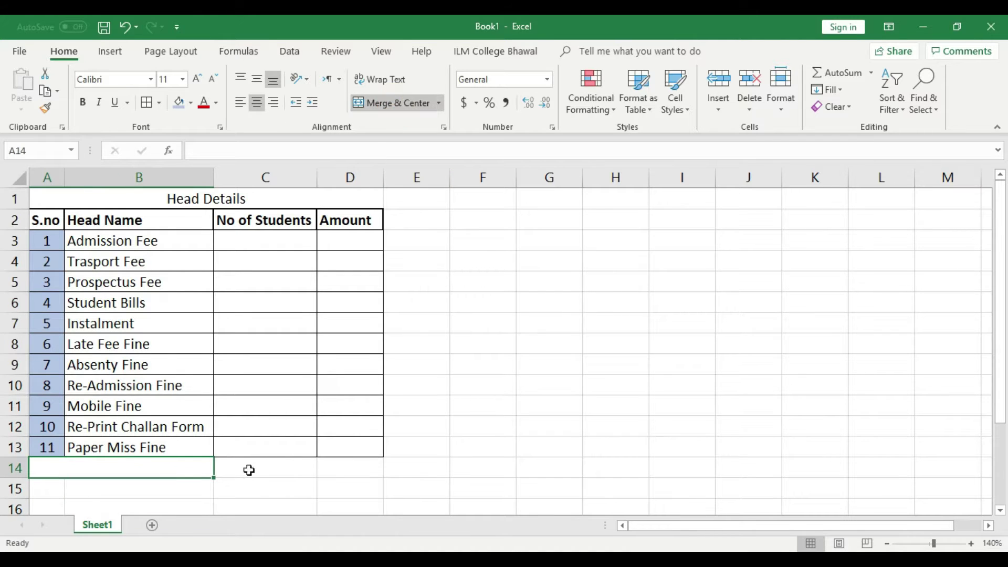
left_click(349, 466)
- Enter the label Toal Income in the merged cell A14
double_click(158, 468)
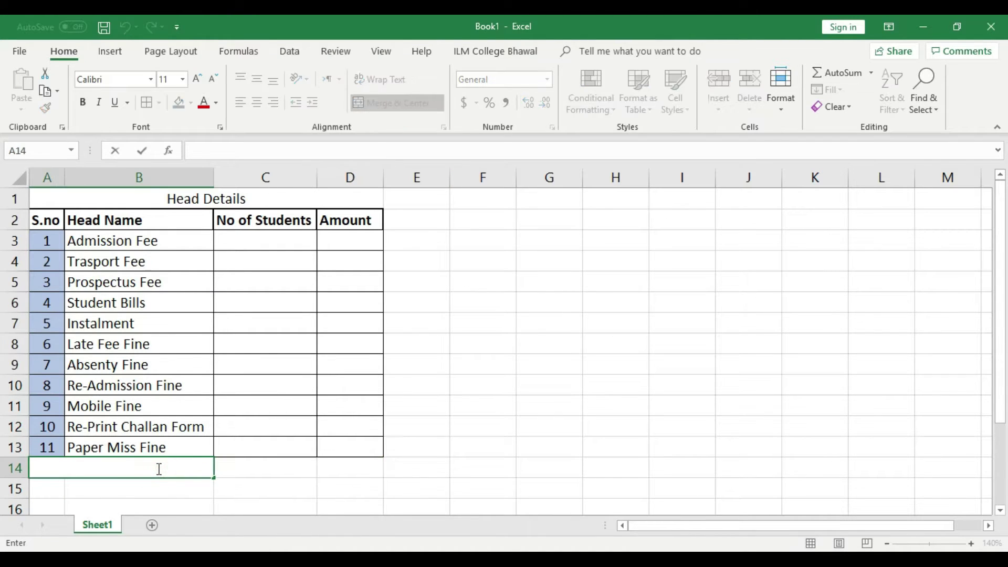
type("Toal Income")
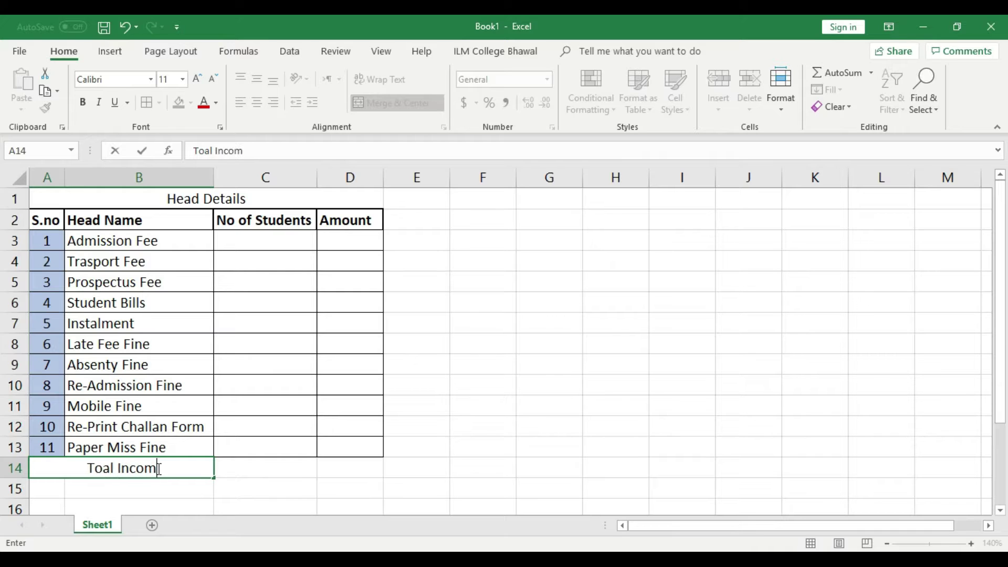
left_click(160, 484)
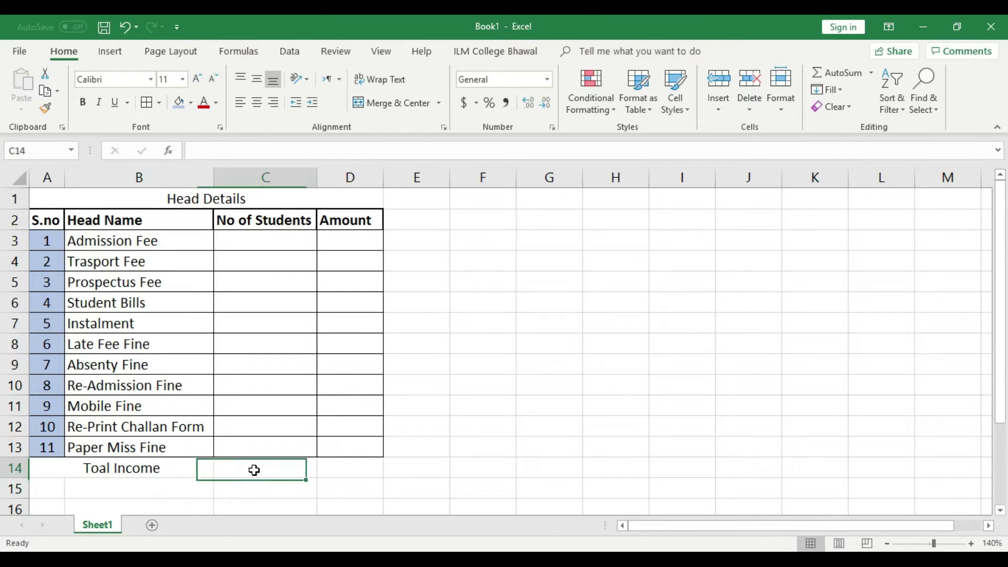
- Merge and centre cells C14:D14 beside the income label
left_click_drag(255, 470, 334, 467)
left_click(382, 103)
left_click(504, 332)
left_click(287, 466)
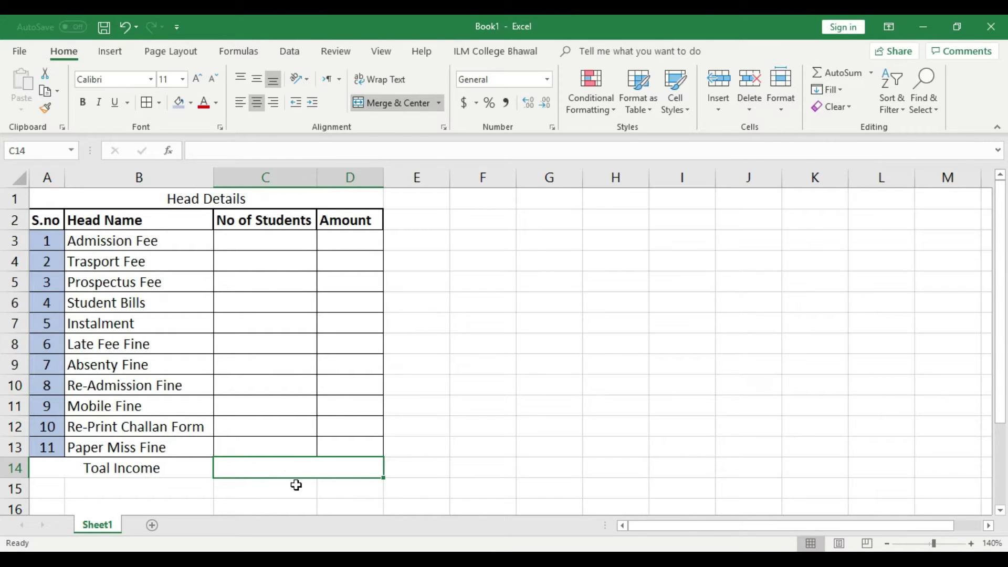
left_click(443, 432)
left_click(316, 461)
left_click(103, 470)
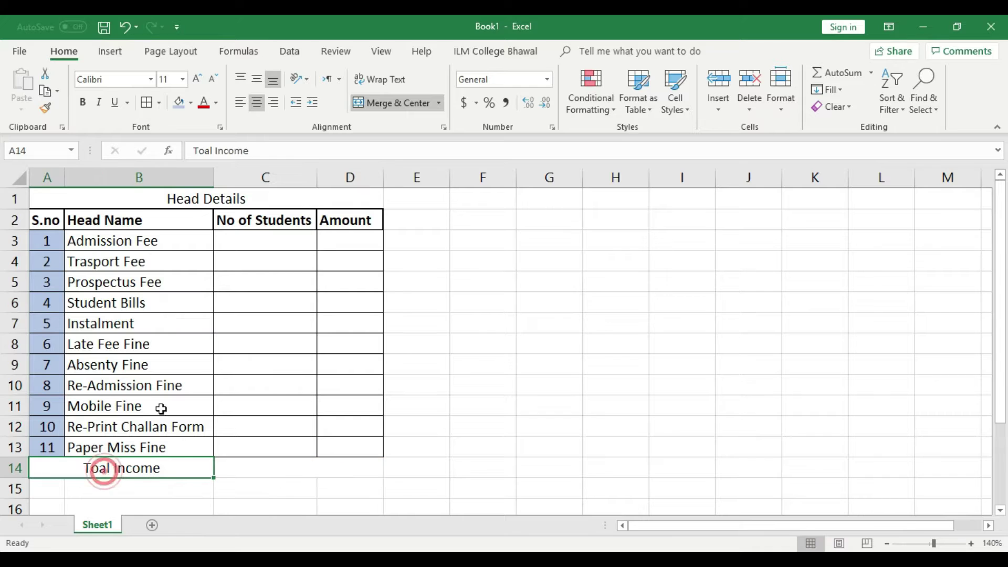
- Apply thick outside borders to the merged Toal Income label cell A14 and the merged cell C14 beside it
left_click(158, 103)
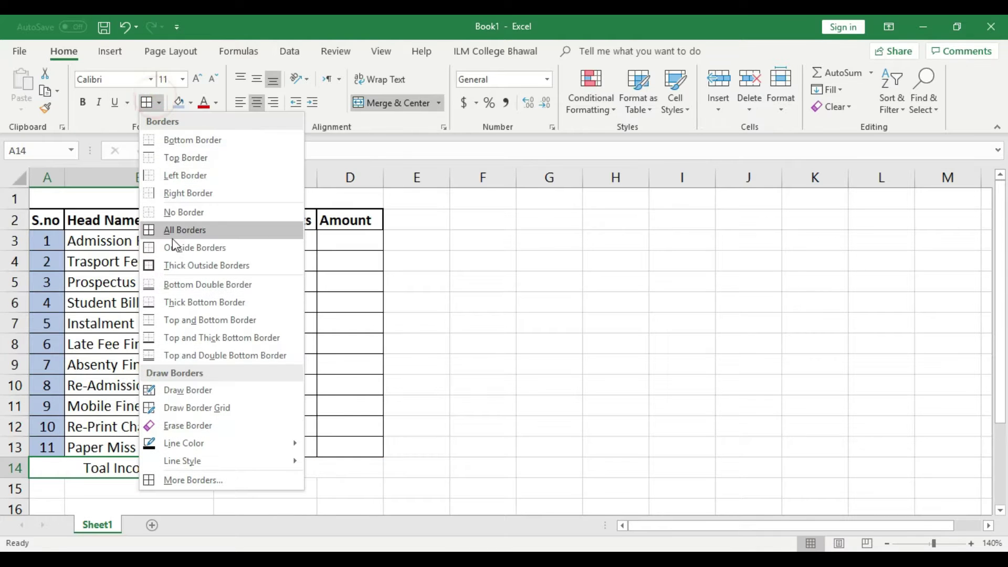
left_click(178, 259)
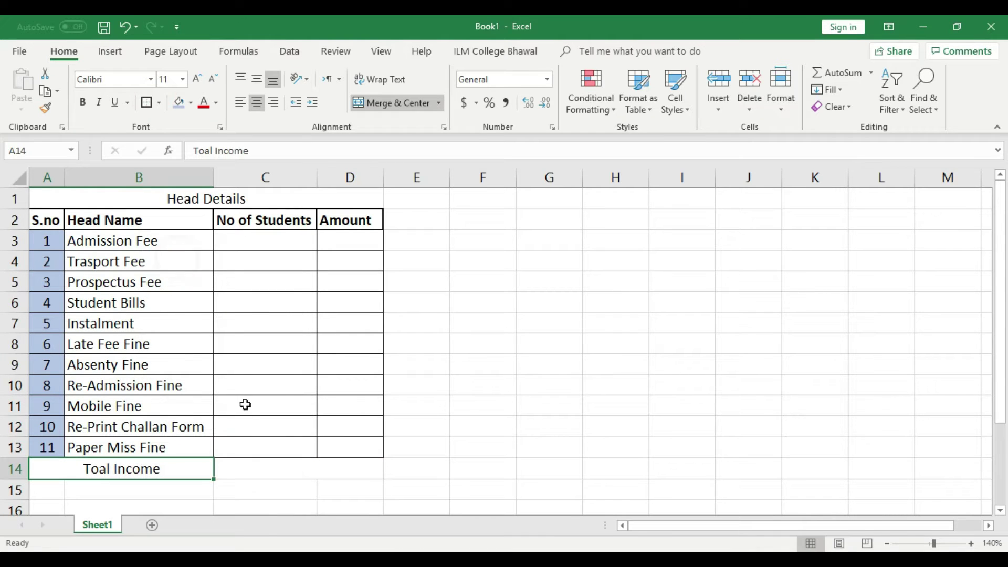
left_click(262, 467)
left_click(144, 105)
- Fill merged cell C14 with light blue and the Toal Income label cell A14 with yellow
left_click(180, 103)
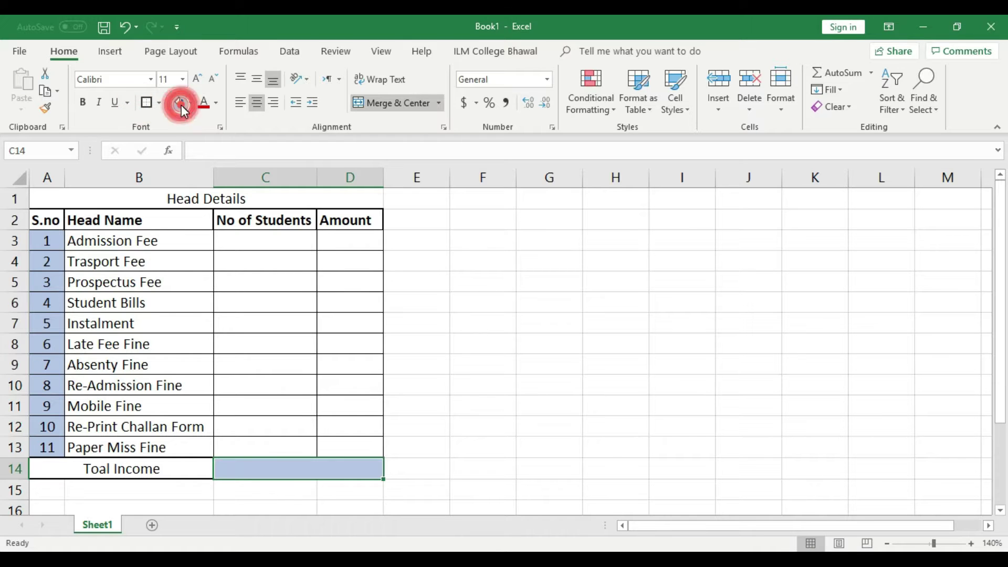
left_click(480, 344)
left_click(159, 467)
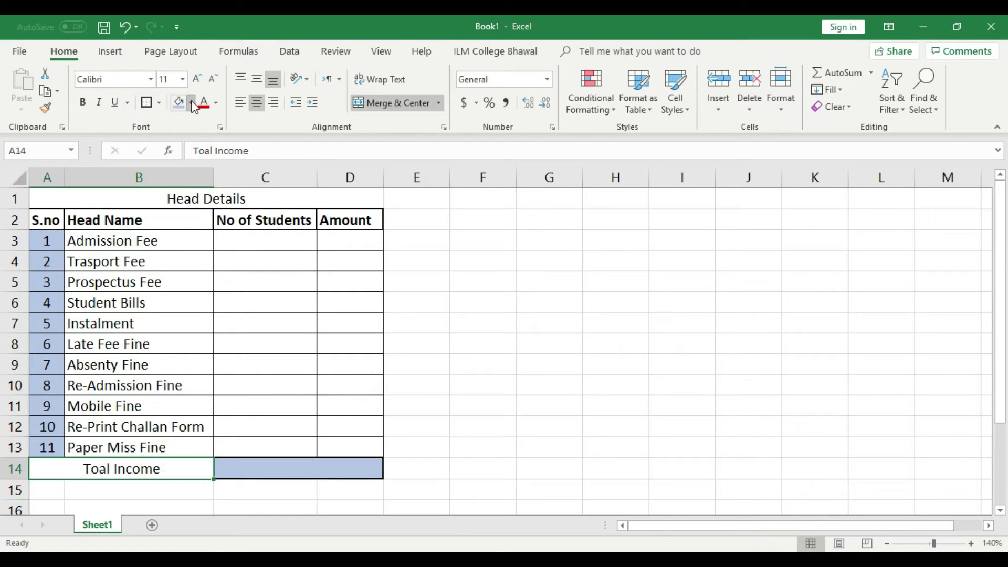
left_click(190, 103)
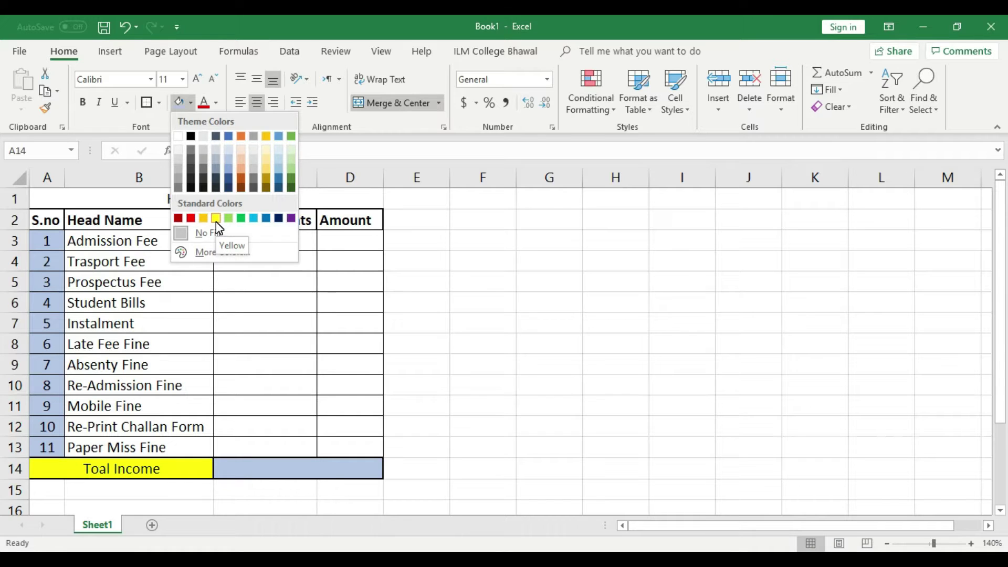
left_click(216, 221)
left_click(556, 376)
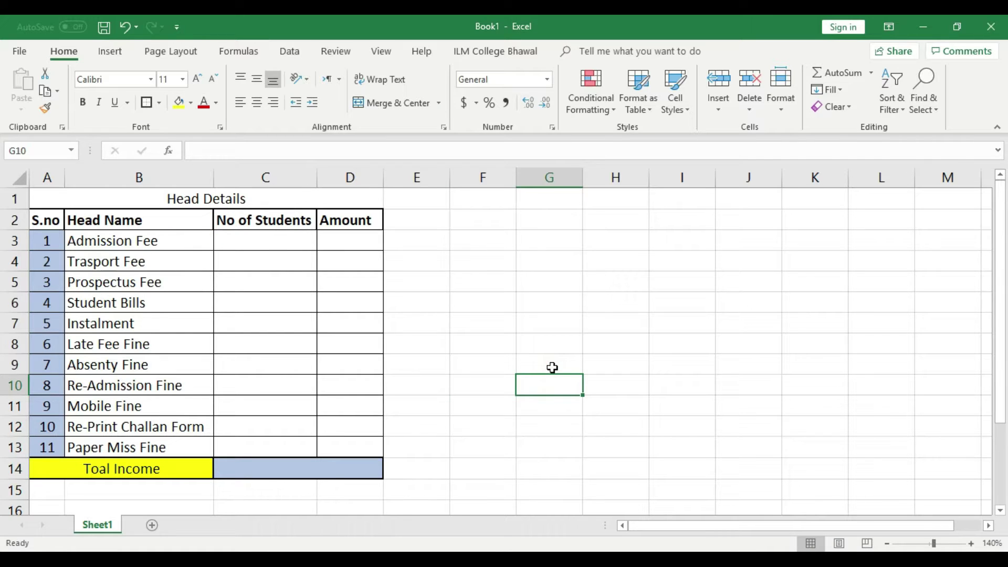
- Enter the formula =sum(D3:D13) in merged cell C14 to total the Amount column
left_click(301, 468)
type("=")
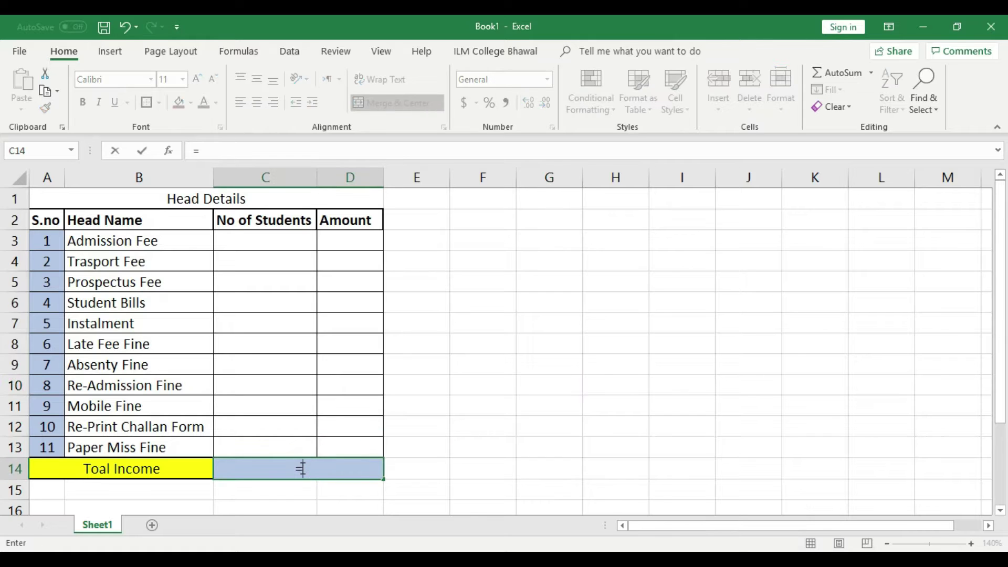
type("sum")
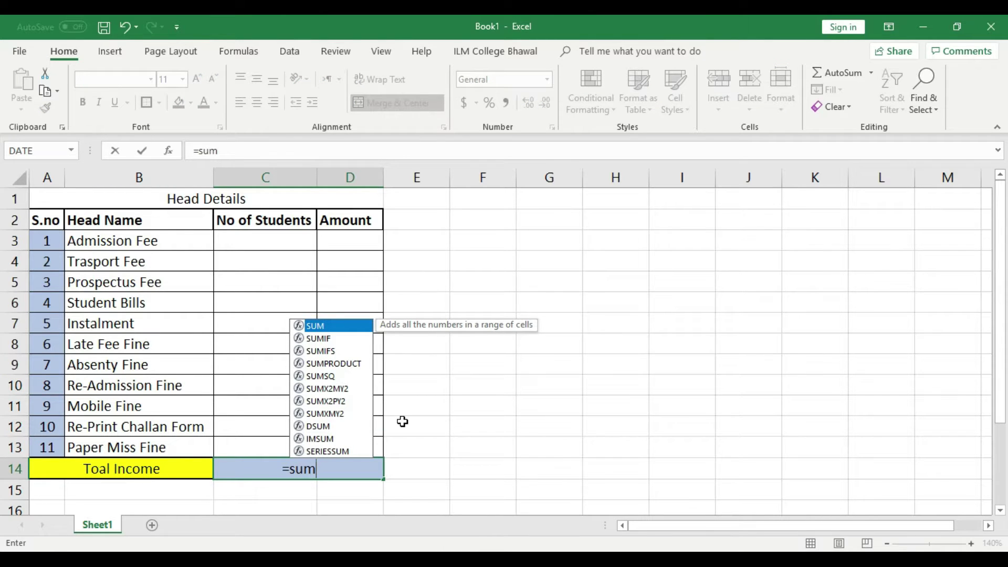
type("(")
left_click_drag(350, 239, 359, 448)
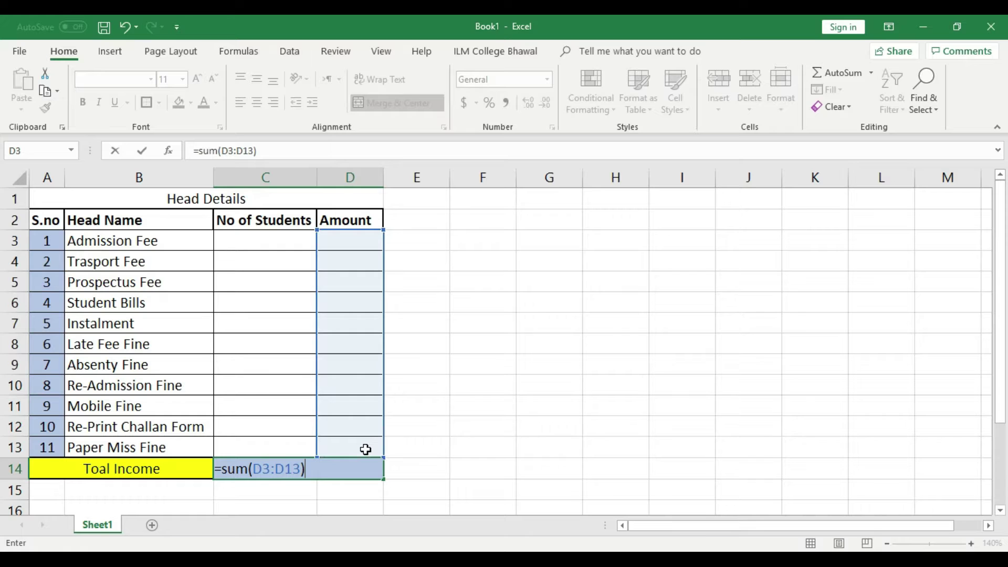
key("Return")
- Increase the height of the Toal Income row, row 14
left_click(326, 468)
left_click_drag(29, 480, 21, 494)
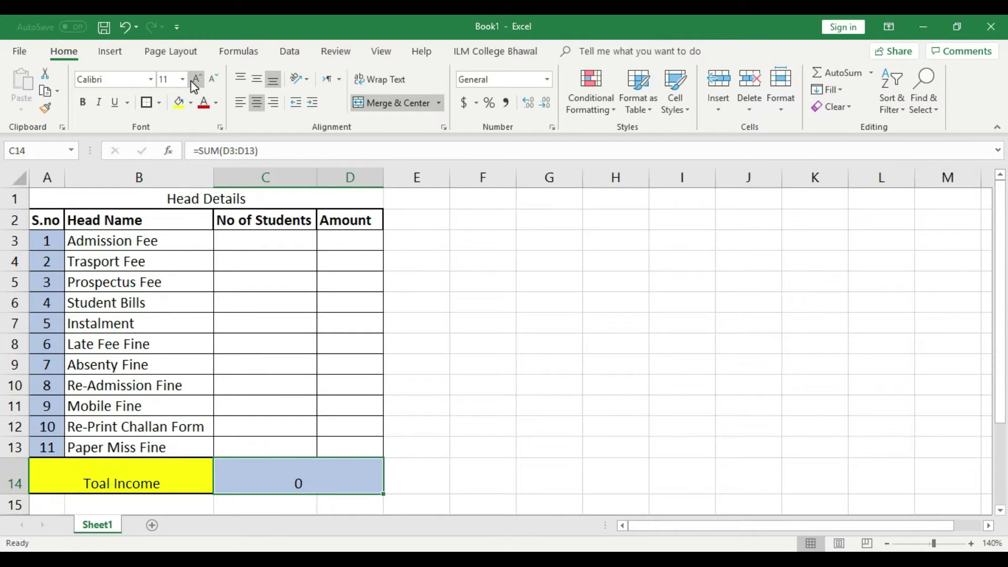
left_click(577, 507)
- Set the Toal Income label and its total to font size 16 and middle-align them vertically
left_click_drag(140, 475, 274, 468)
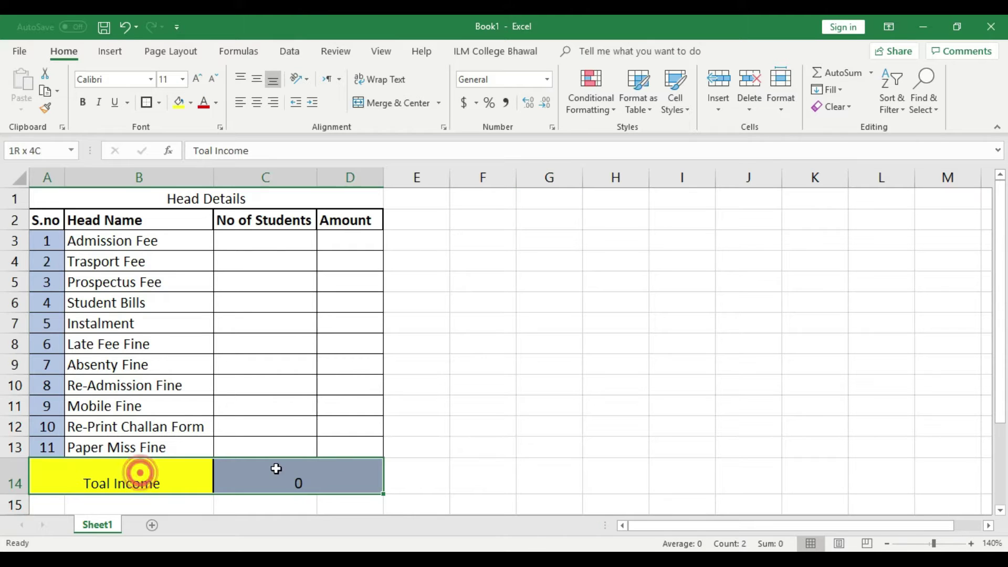
left_click(197, 79)
left_click(197, 79)
left_click(196, 80)
left_click(262, 82)
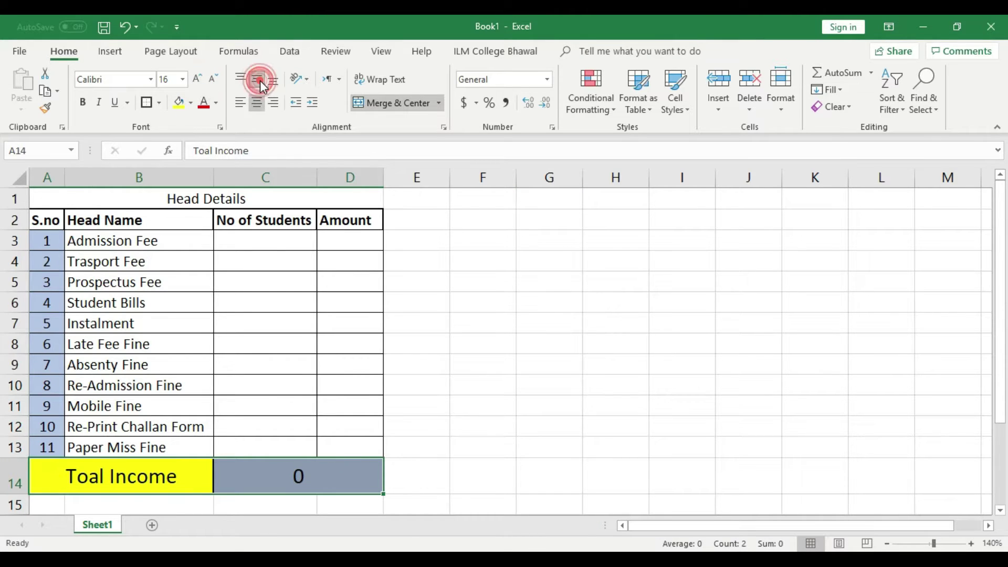
left_click(493, 389)
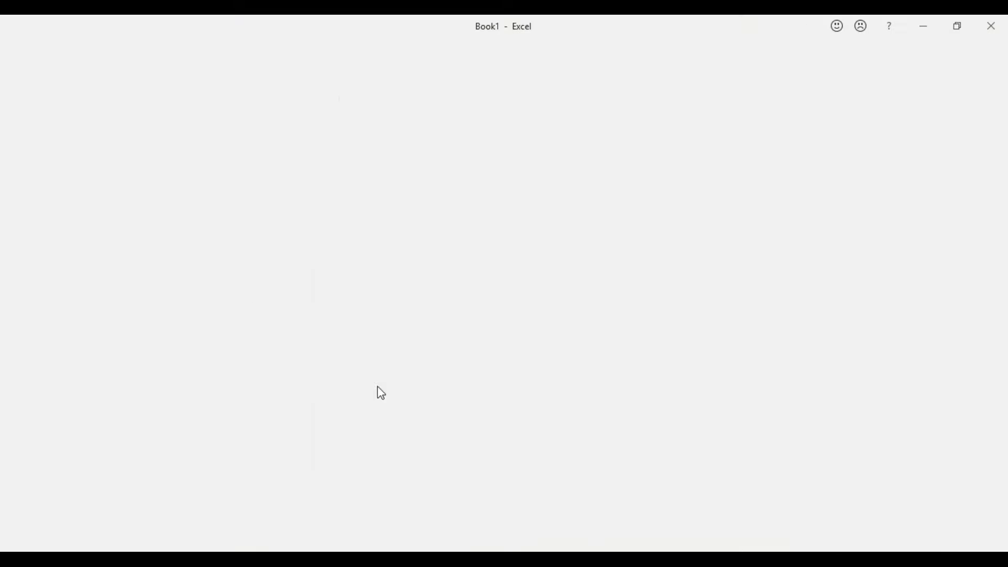
- Apply a thick outside border to the merged Head Details title cell
left_click(21, 54)
left_click(210, 198)
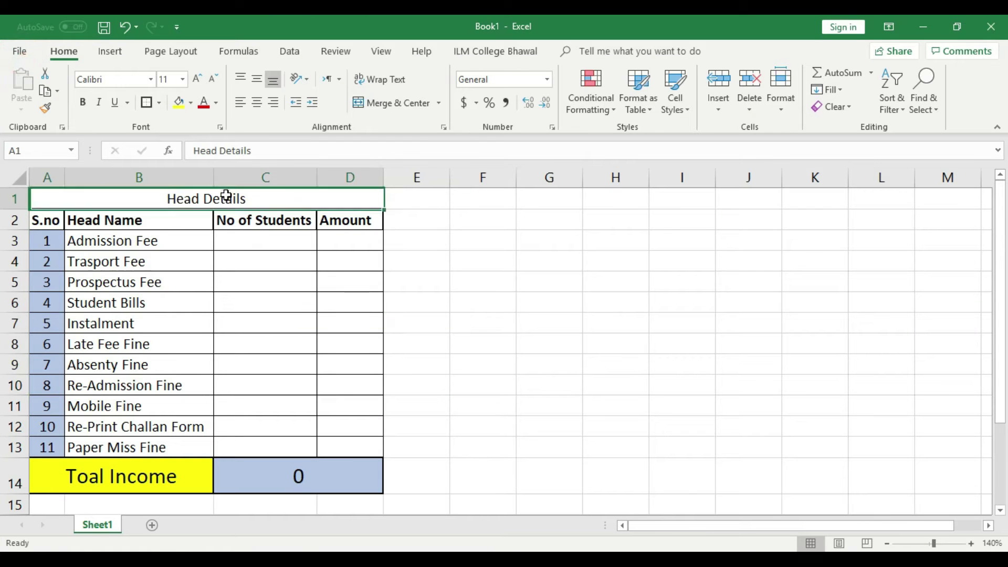
left_click(146, 102)
left_click(448, 306)
- Fill the Head Details title cell with grey and set its font size to 12
left_click(208, 204)
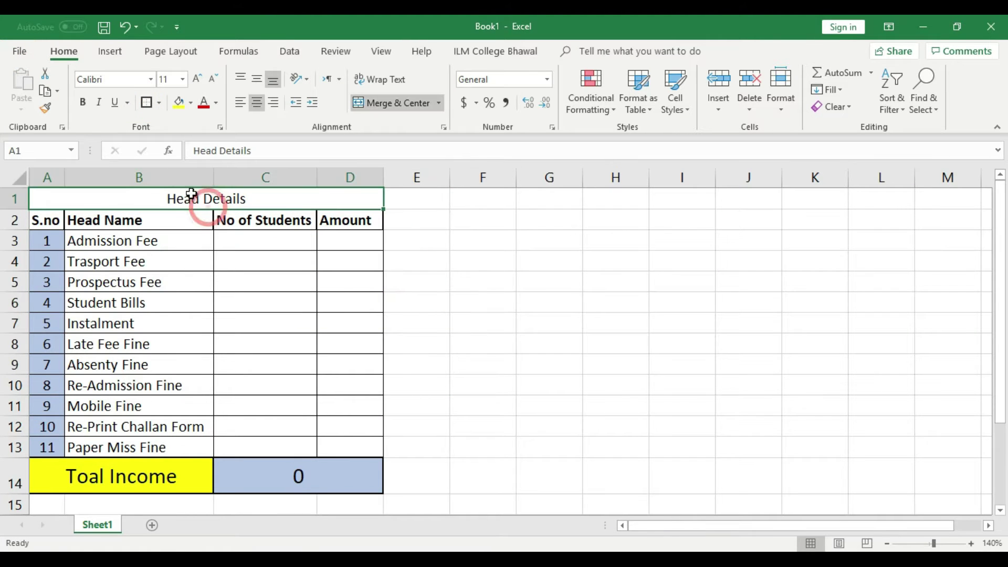
left_click(159, 102)
left_click(192, 103)
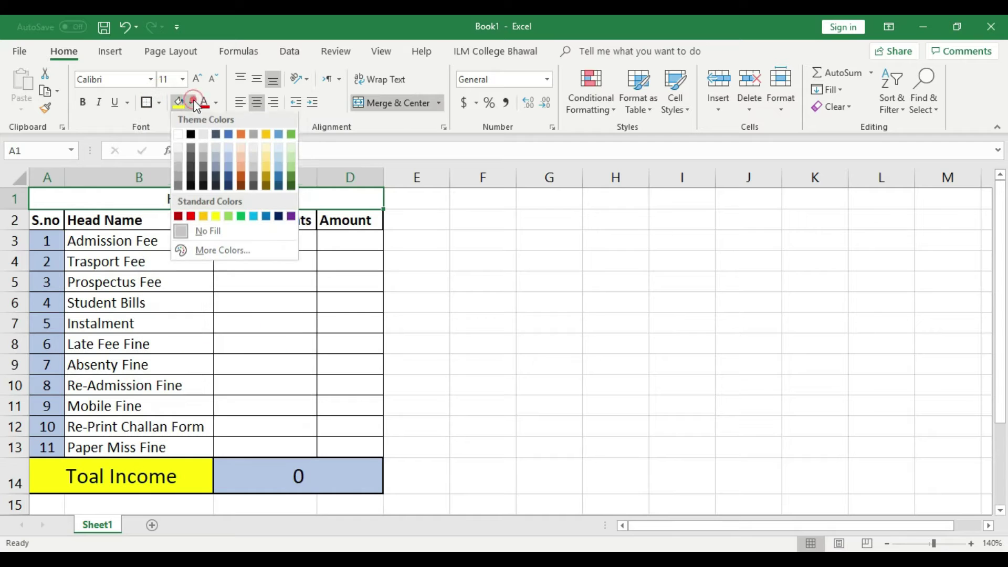
left_click(178, 169)
left_click(243, 251)
left_click(191, 193)
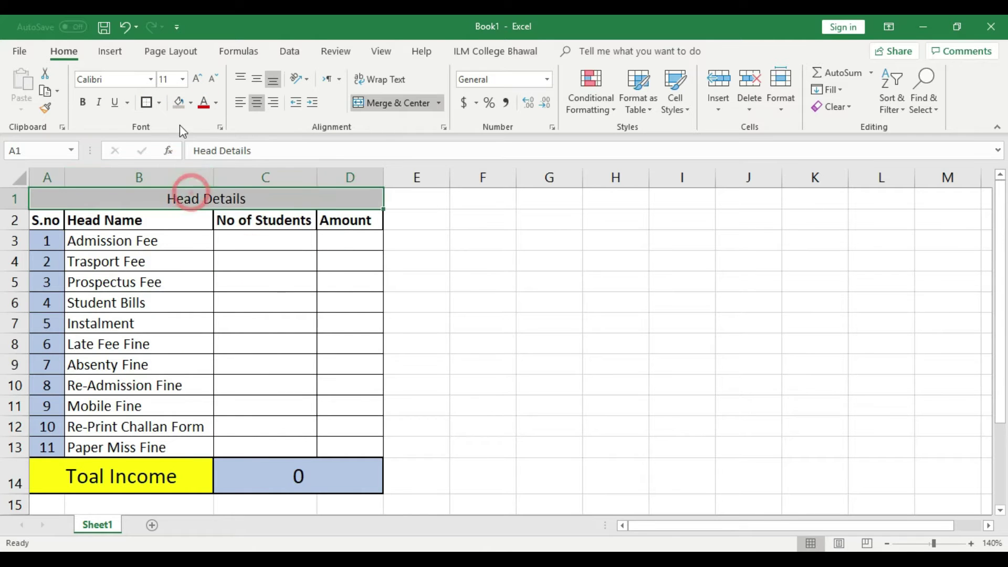
left_click(195, 79)
left_click(595, 363)
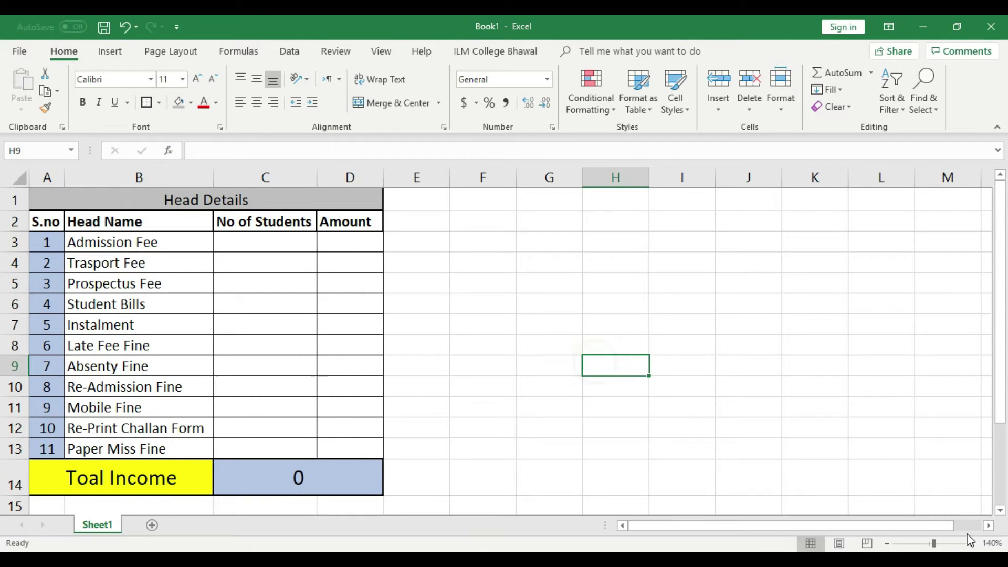
- Insert four blank rows above the Head Details title
left_click(887, 544)
left_click(886, 543)
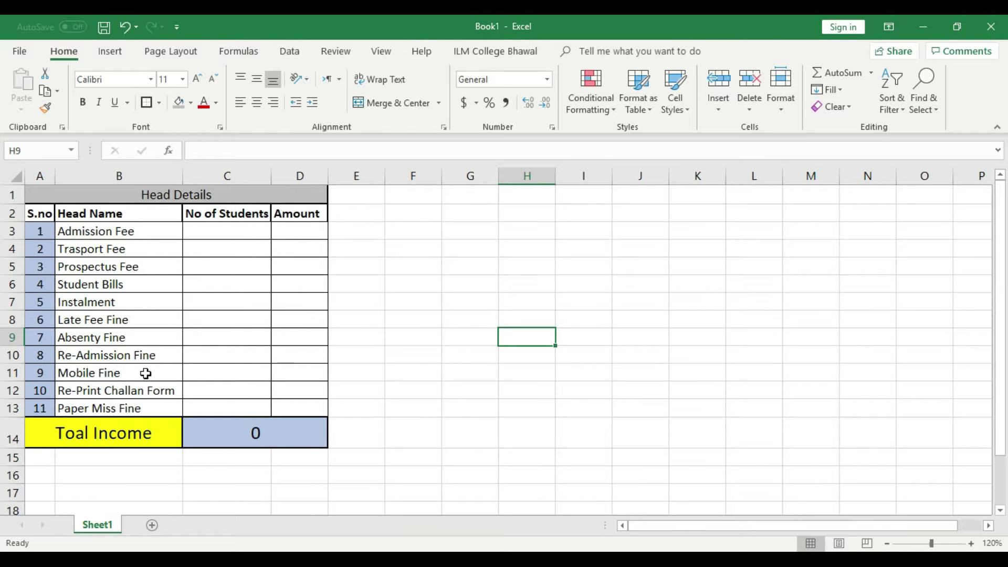
left_click(11, 194)
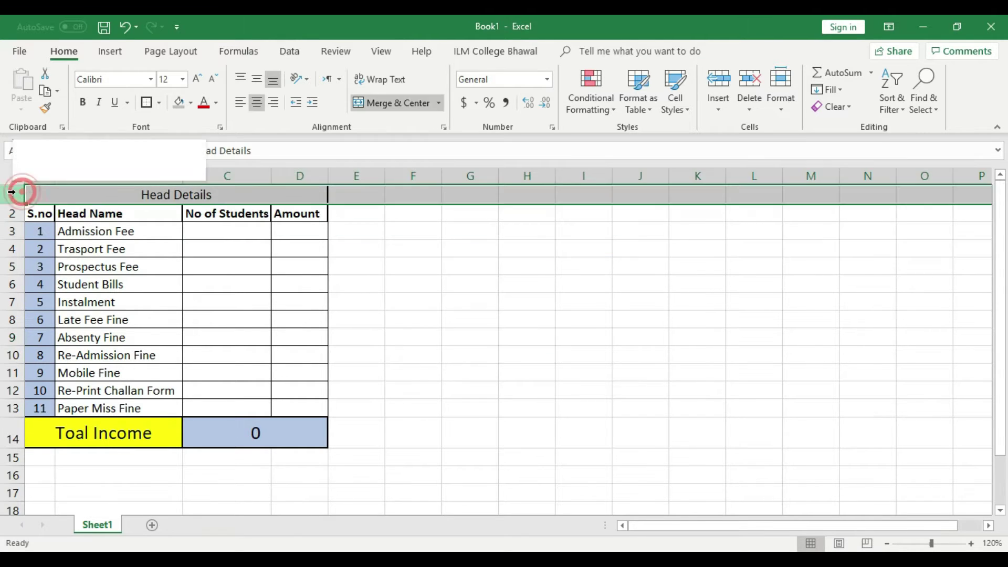
right_click(11, 193)
left_click(67, 301)
left_click(468, 383)
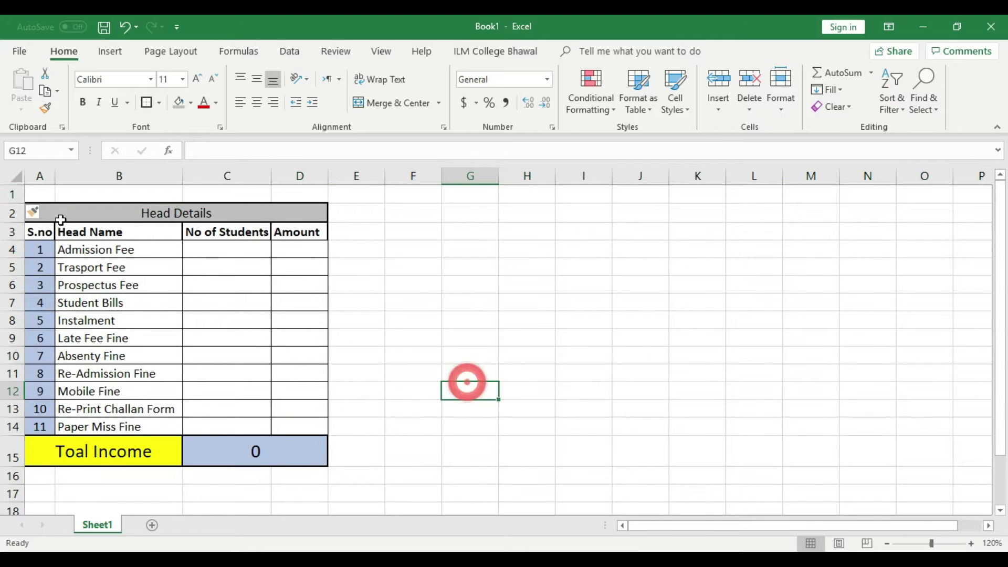
right_click(11, 194)
left_click(67, 300)
left_click(469, 370)
left_click_drag(12, 194, 16, 252)
right_click(11, 212)
left_click(63, 317)
left_click(383, 367)
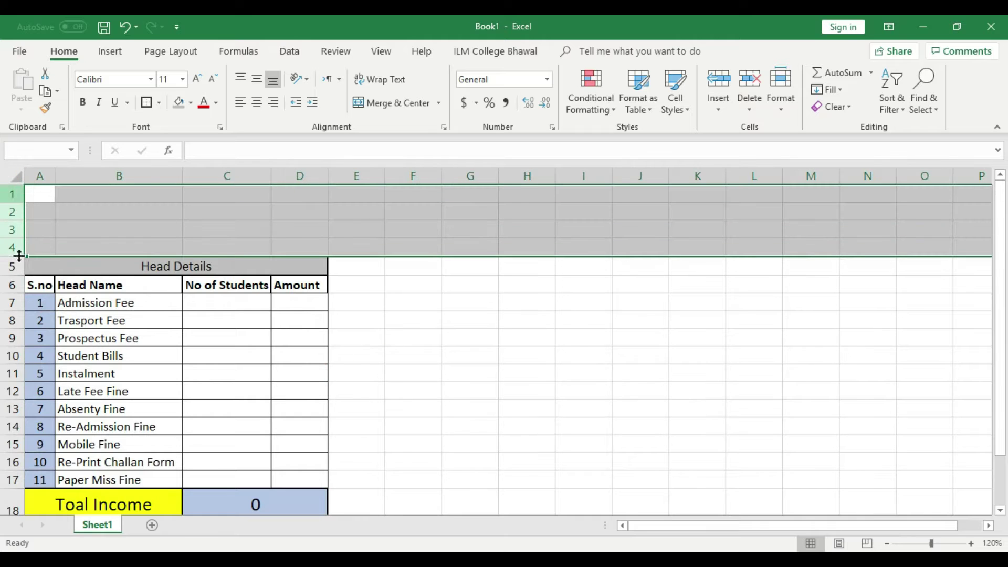
- Insert twelve more blank rows at the top of the sheet, four rows at a time
right_click(13, 247)
left_click(67, 348)
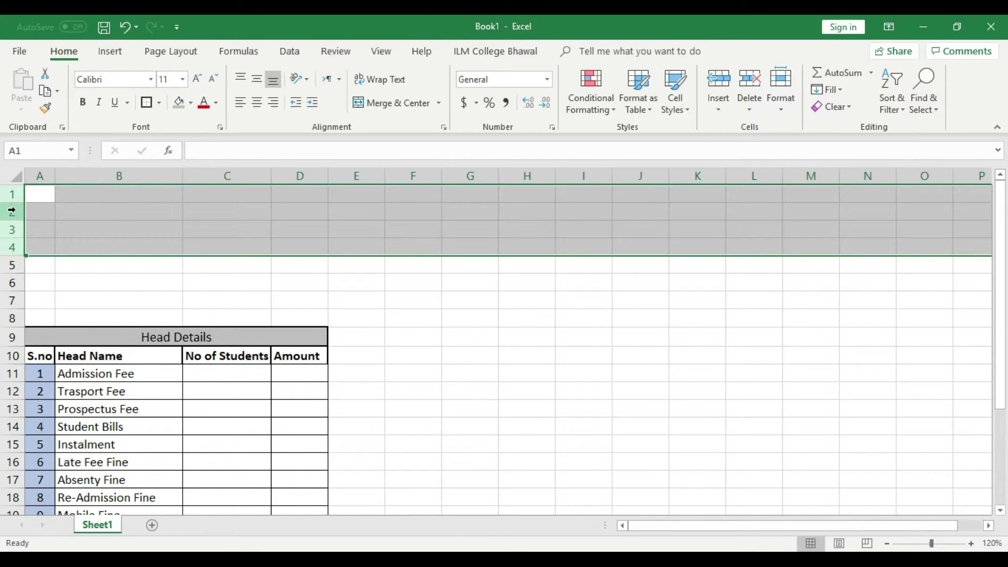
right_click(12, 210)
left_click(60, 312)
right_click(11, 211)
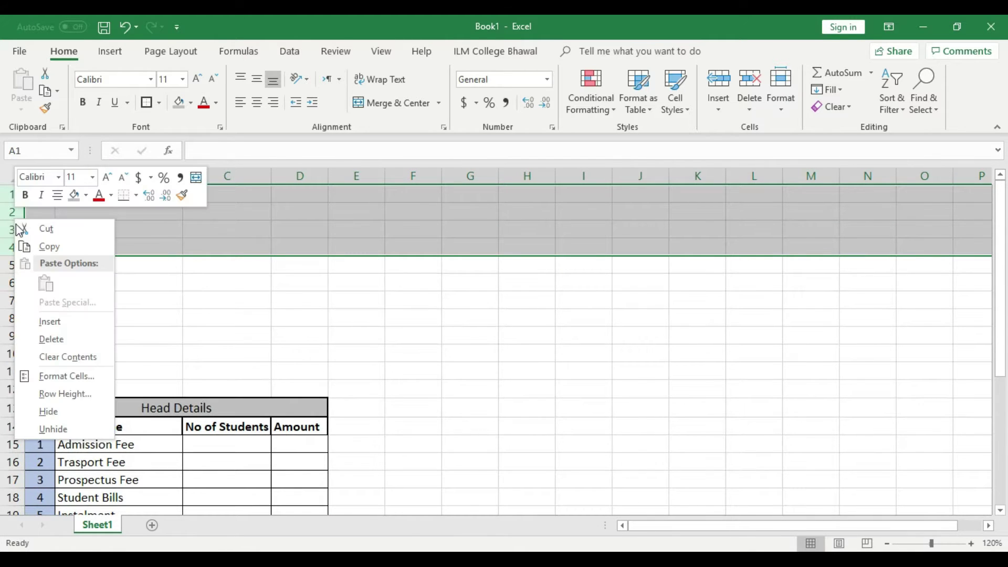
left_click(56, 315)
left_click(191, 330)
- Number cells A1 to A16 from 1 to 16 by extending a series, and centre the numbers
left_click(43, 196)
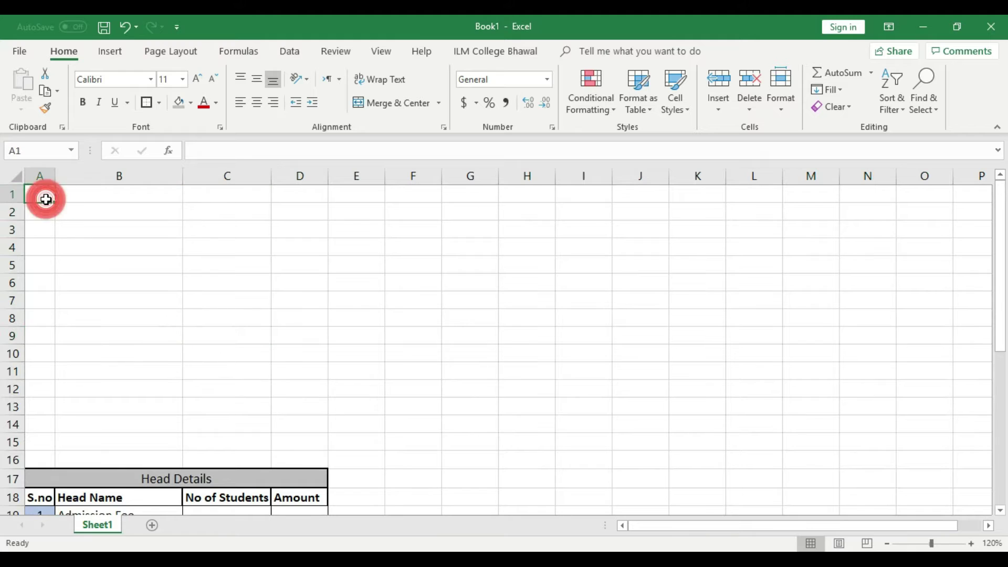
type("1")
left_click(42, 212)
type("2")
left_click(41, 232)
type("3")
left_click(41, 262)
left_click_drag(48, 195, 58, 461)
left_click(257, 103)
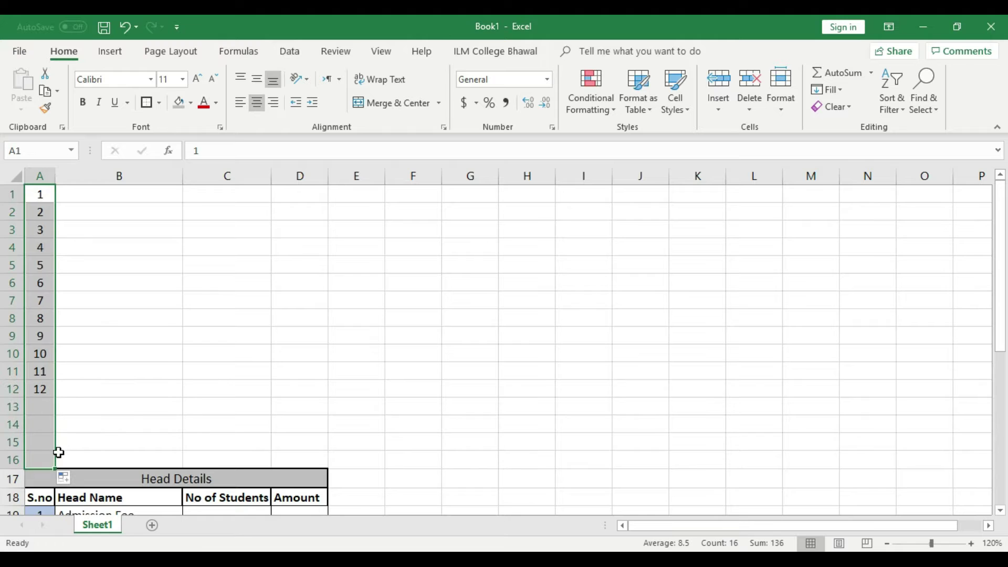
left_click(104, 455)
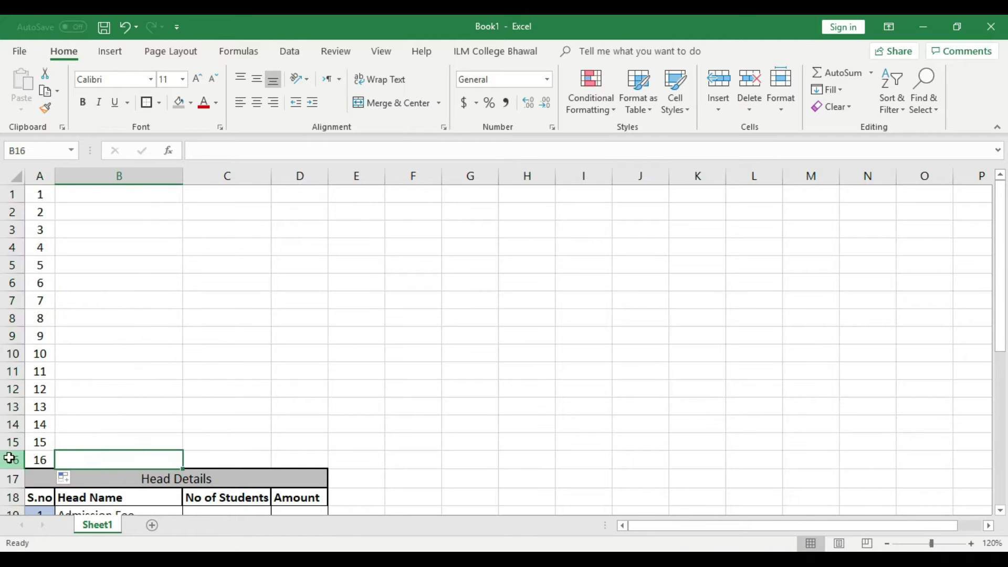
- Insert four blank rows above row 16, one at a time
right_click(11, 459)
left_click(62, 339)
right_click(9, 461)
left_click(63, 342)
right_click(11, 459)
left_click(56, 341)
right_click(12, 460)
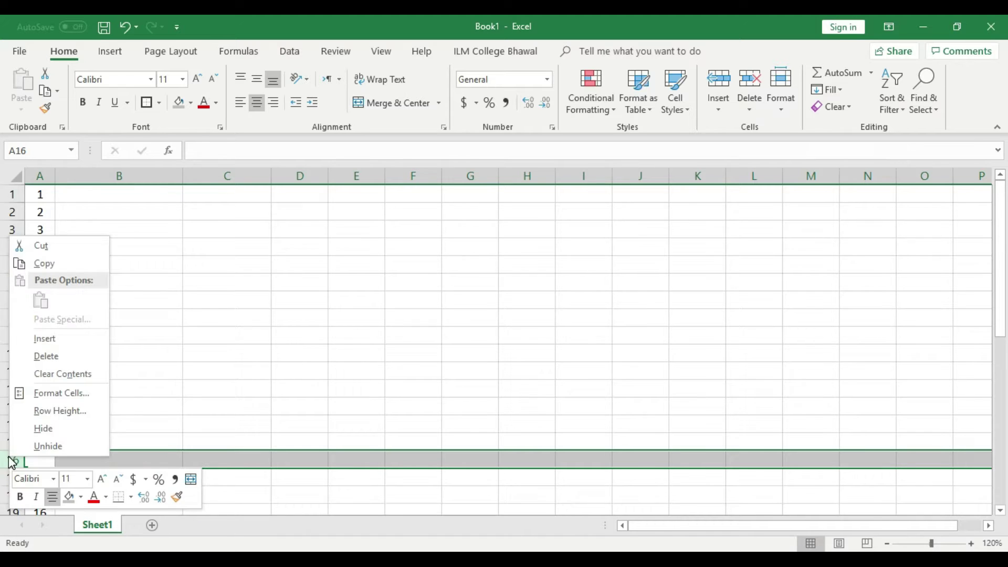
left_click(56, 339)
- Insert four further blank rows above row 17
scroll(266, 381, "down", 3)
left_click_drag(12, 319, 12, 368)
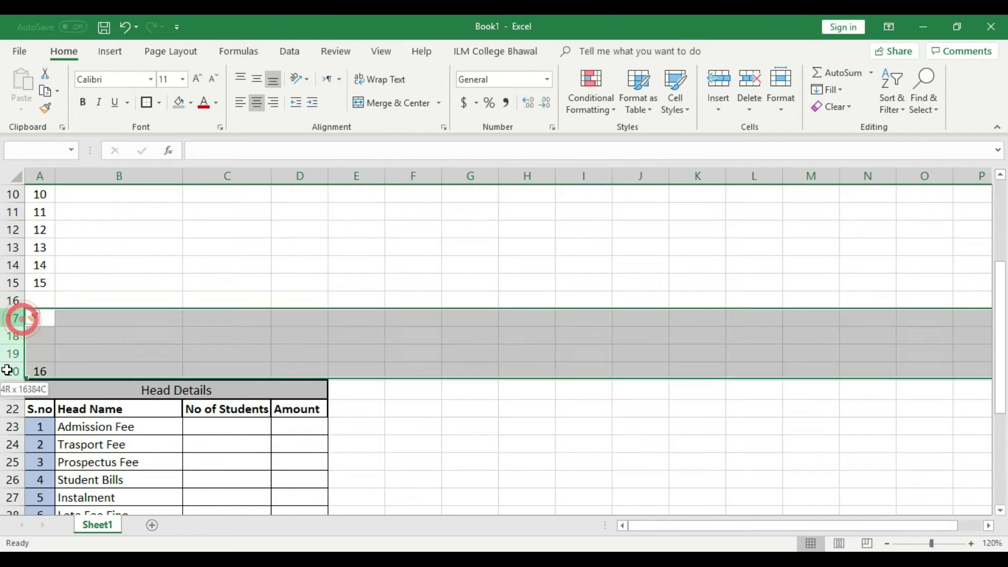
right_click(11, 362)
left_click(59, 256)
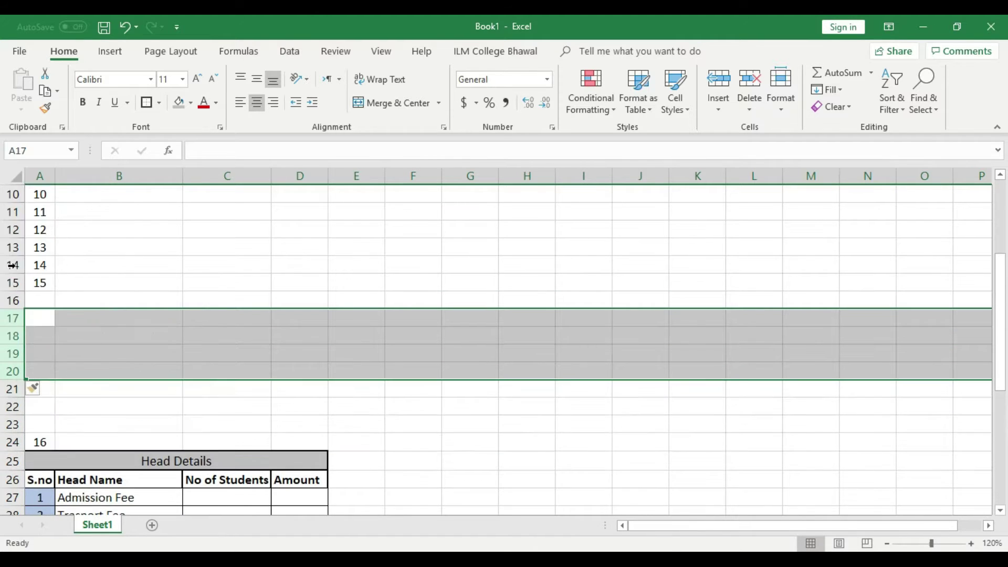
- Insert twelve blank rows above row 13, using rows 13 to 24 as the block size
left_click_drag(10, 247, 6, 436)
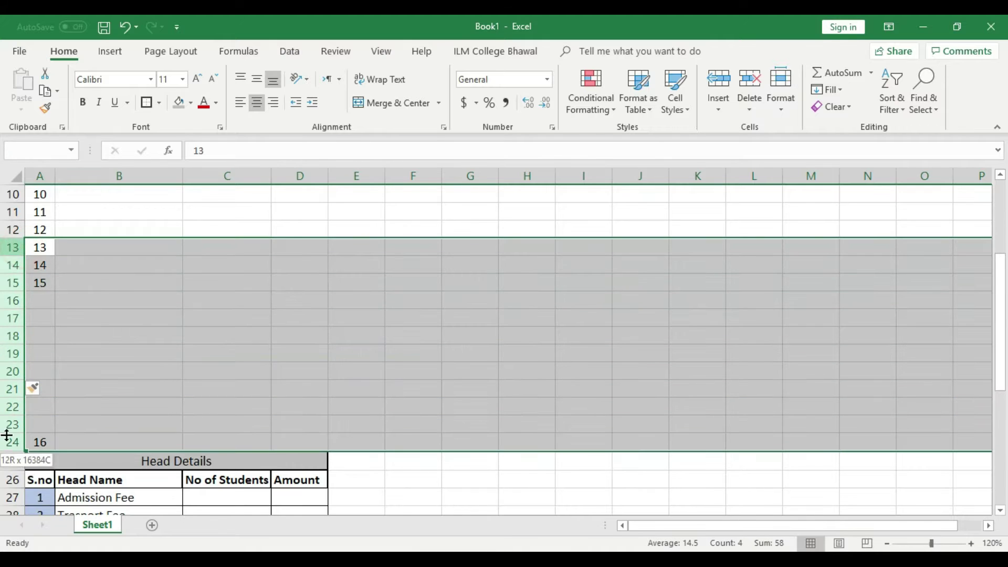
right_click(11, 353)
left_click(56, 232)
scroll(196, 331, "up", 3)
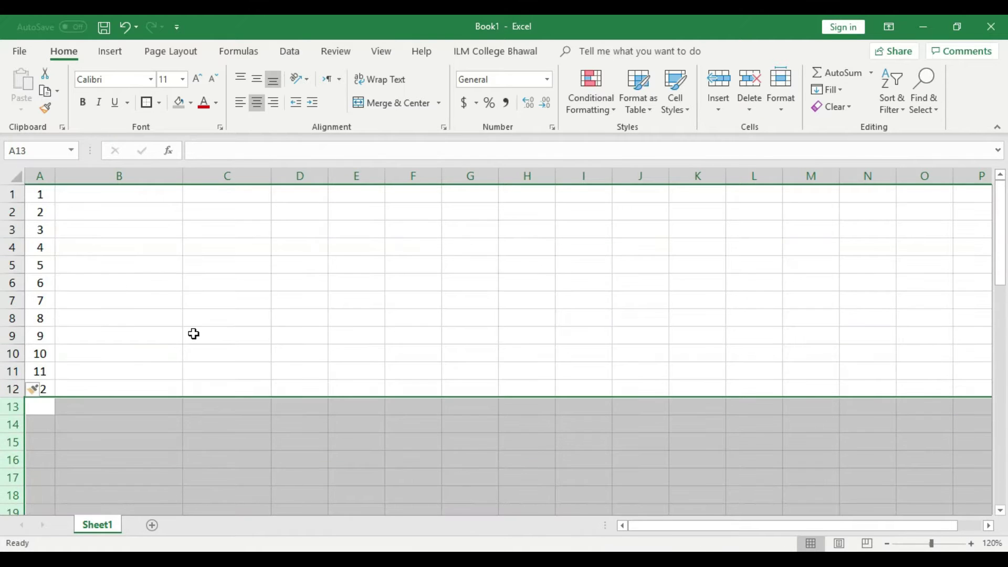
- Extend the number series in column A from A1 down to 31 in A31
left_click_drag(52, 196, 58, 284)
left_click_drag(59, 318, 10, 442)
left_click(263, 395)
- Delete the surplus blank rows 32 to 35 between the numbered list and the Head Details table
right_click(8, 427)
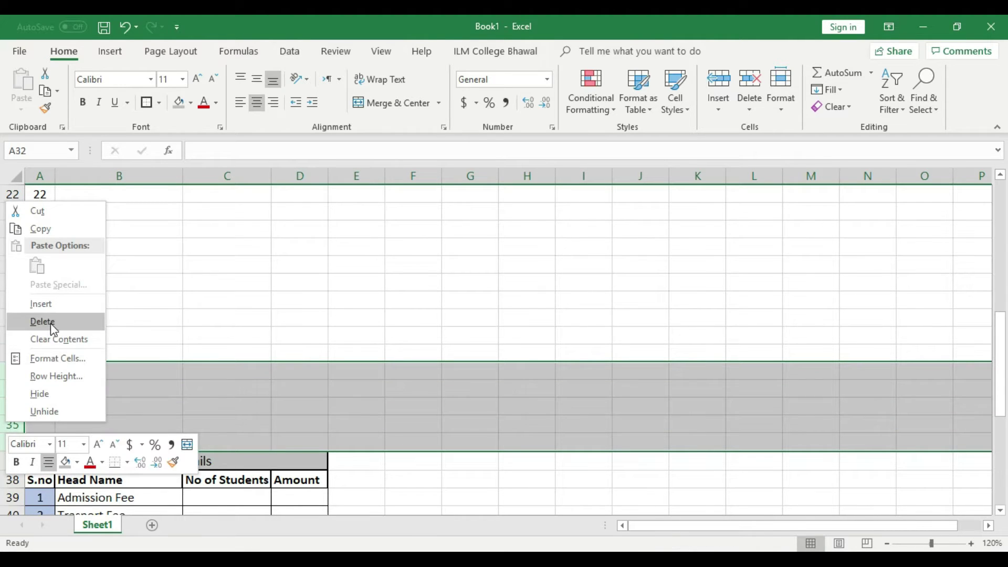
left_click(189, 378)
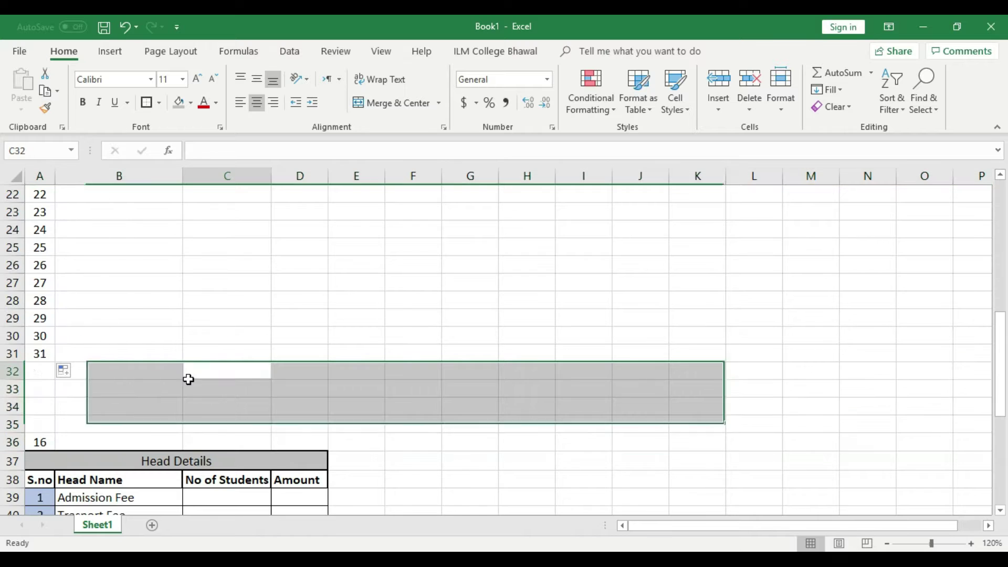
left_click_drag(17, 371, 22, 422)
right_click(22, 422)
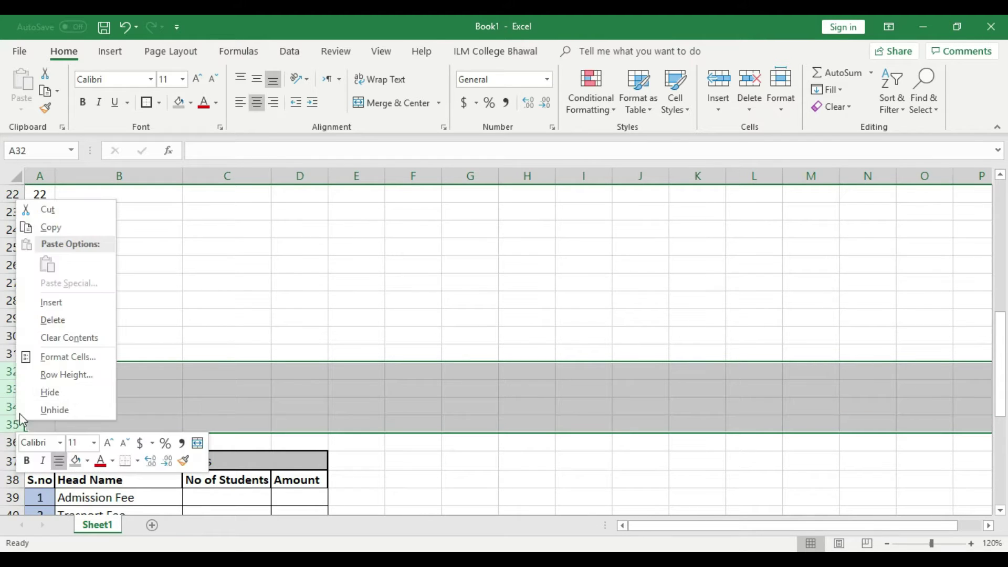
left_click(49, 318)
left_click(343, 332)
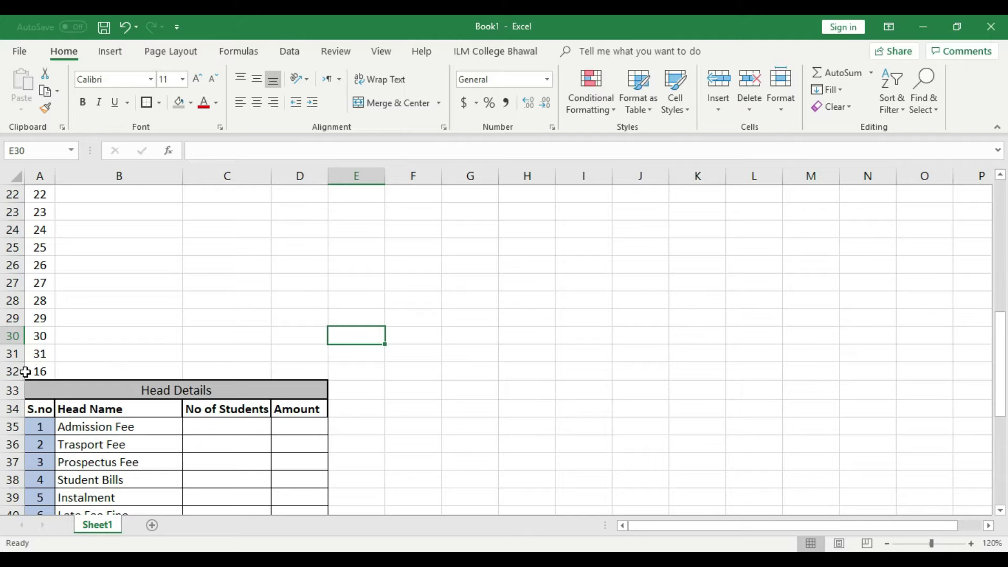
left_click_drag(31, 373, 112, 369)
left_click(413, 353)
- Insert two blank rows above row 1, one at a time, to make room for headings
scroll(405, 361, "down", 4)
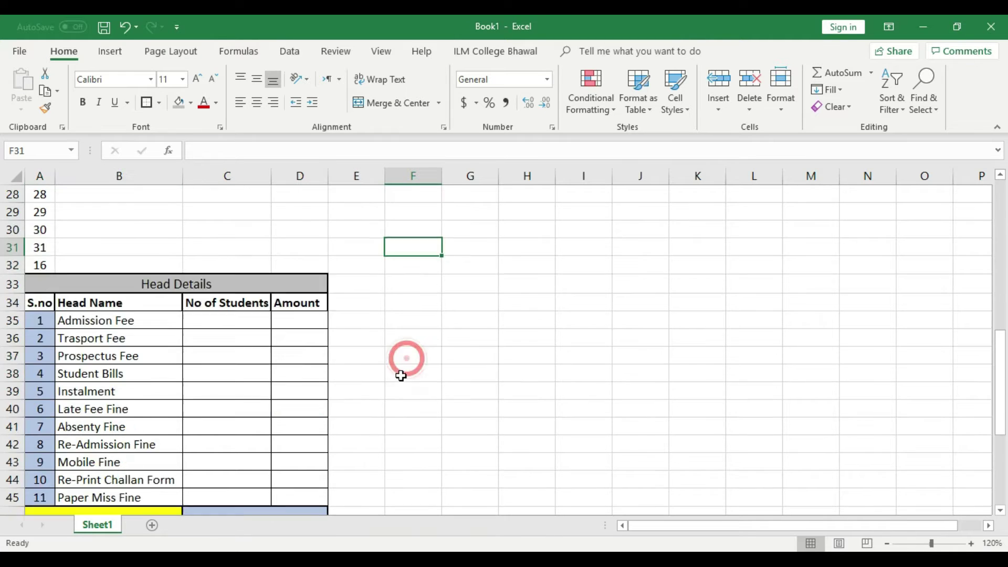
scroll(396, 383, "up", 1)
scroll(263, 378, "up", 10)
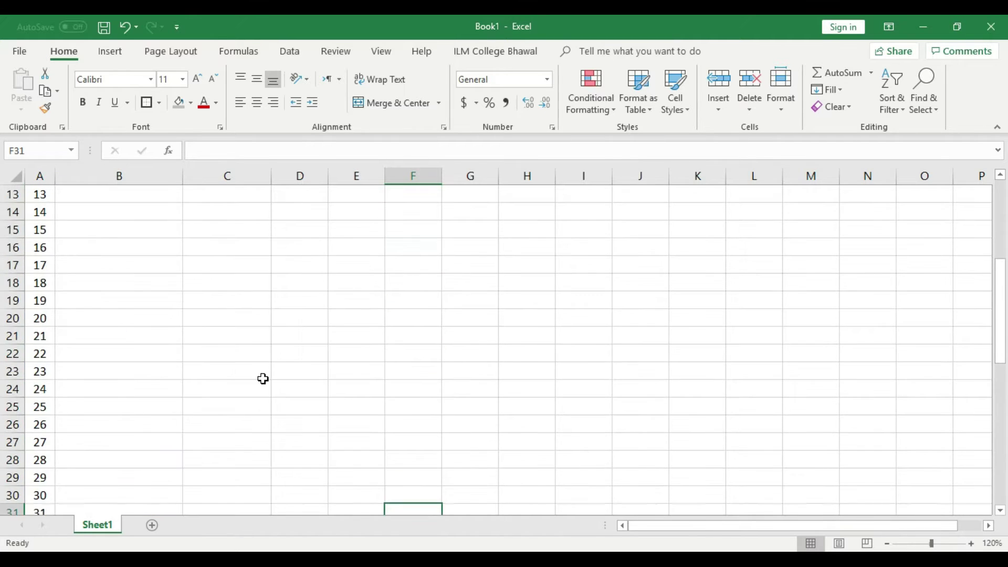
right_click(12, 195)
left_click(50, 293)
left_click(187, 355)
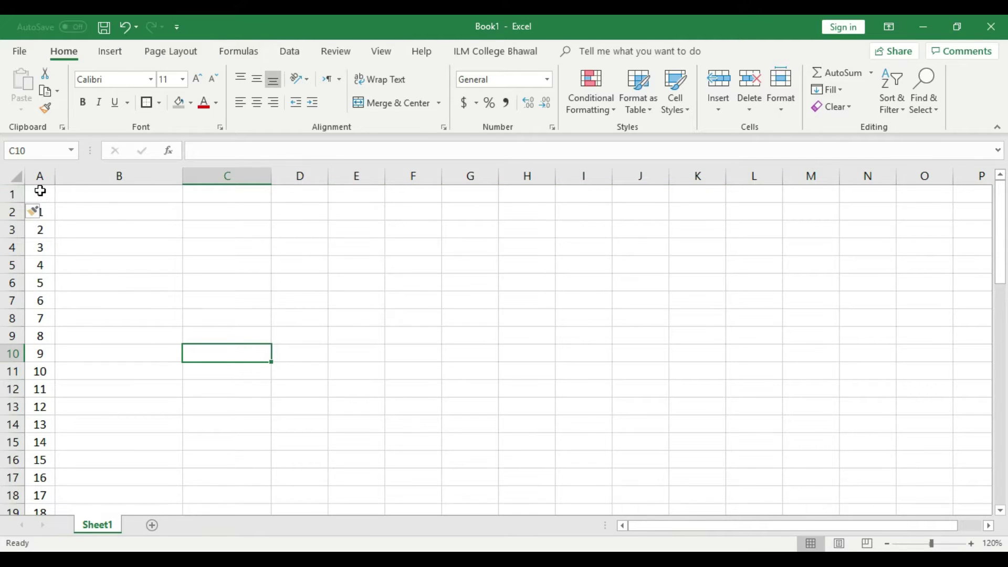
right_click(13, 197)
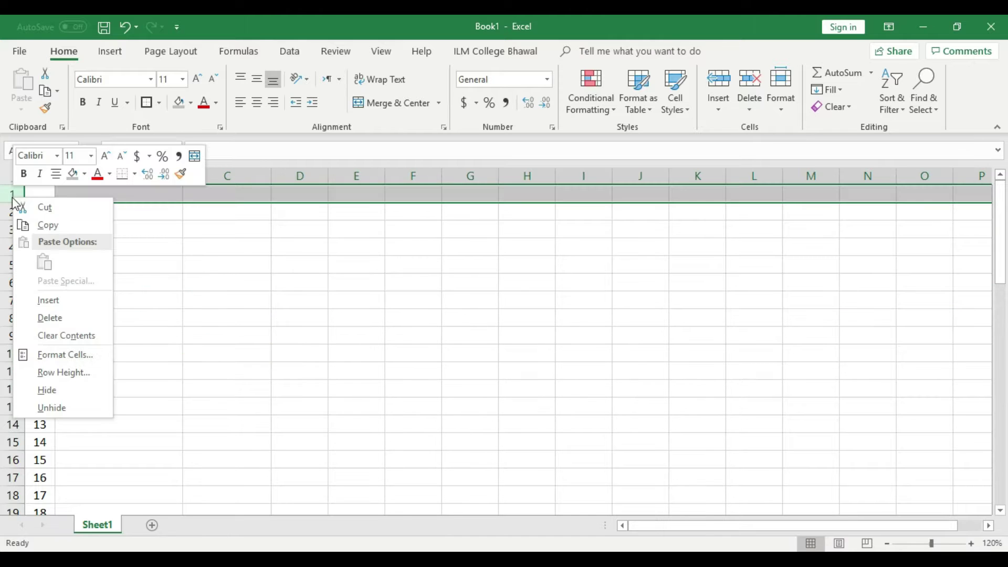
left_click(52, 299)
left_click(193, 341)
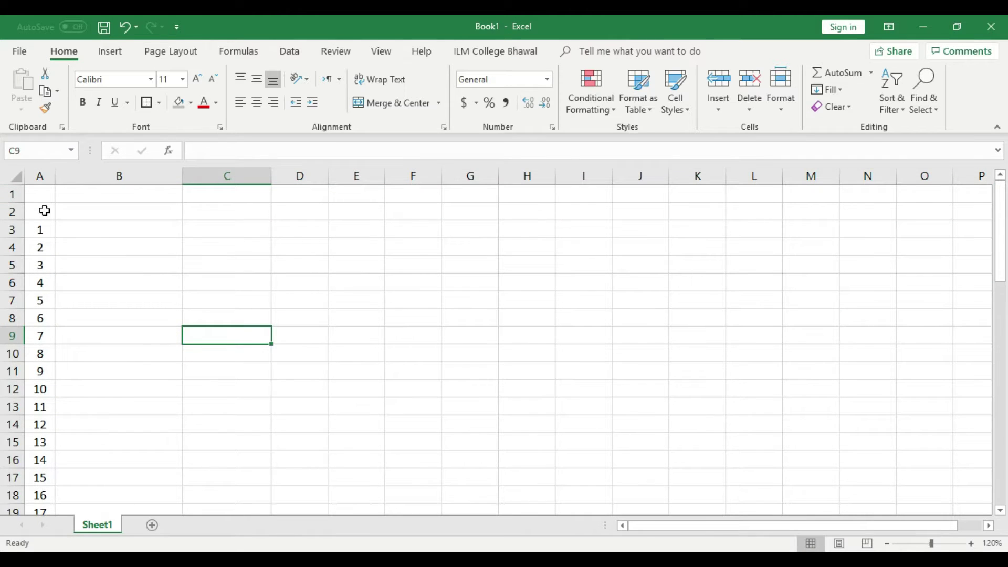
- Merge and center cells A1 to D1 so the title cell spans the table's width
left_click(38, 194)
scroll(213, 300, "down", 8)
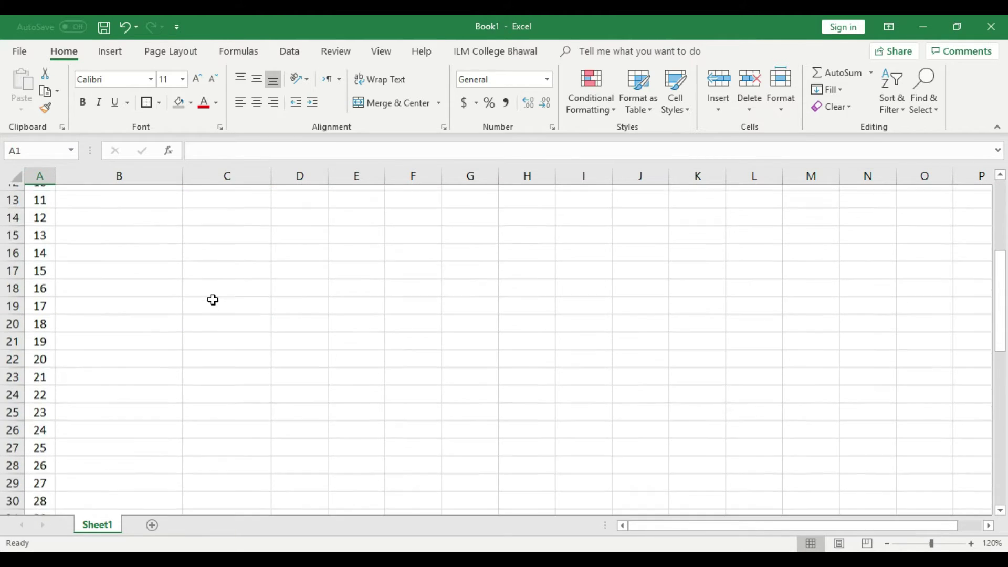
left_click(300, 175)
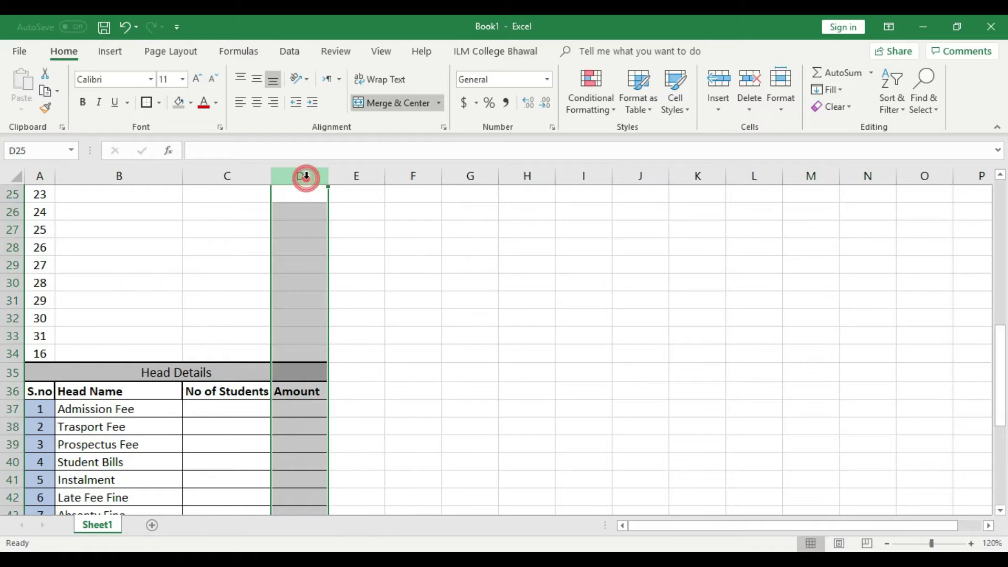
scroll(354, 317, "up", 8)
left_click_drag(284, 194, 48, 189)
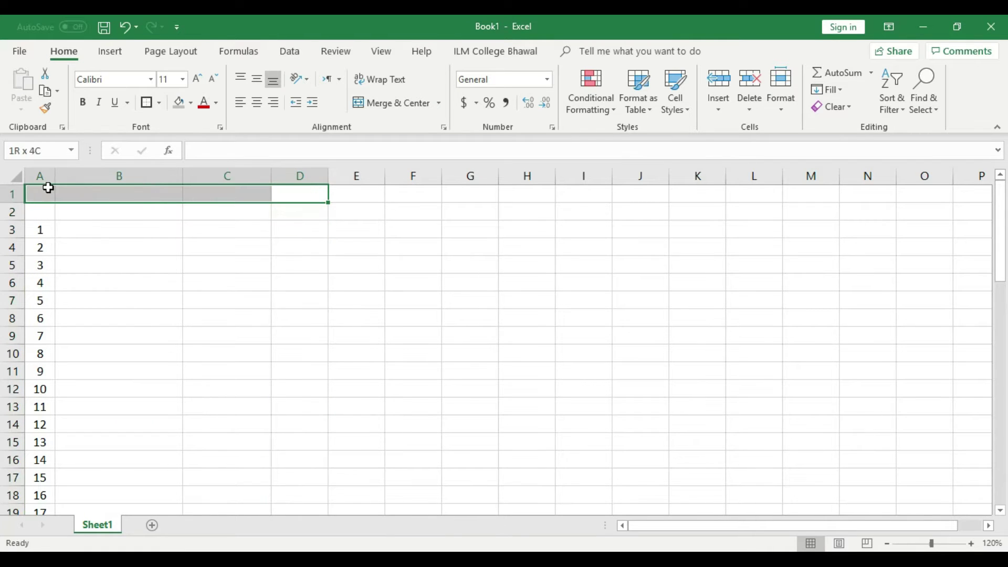
left_click(406, 97)
left_click(406, 98)
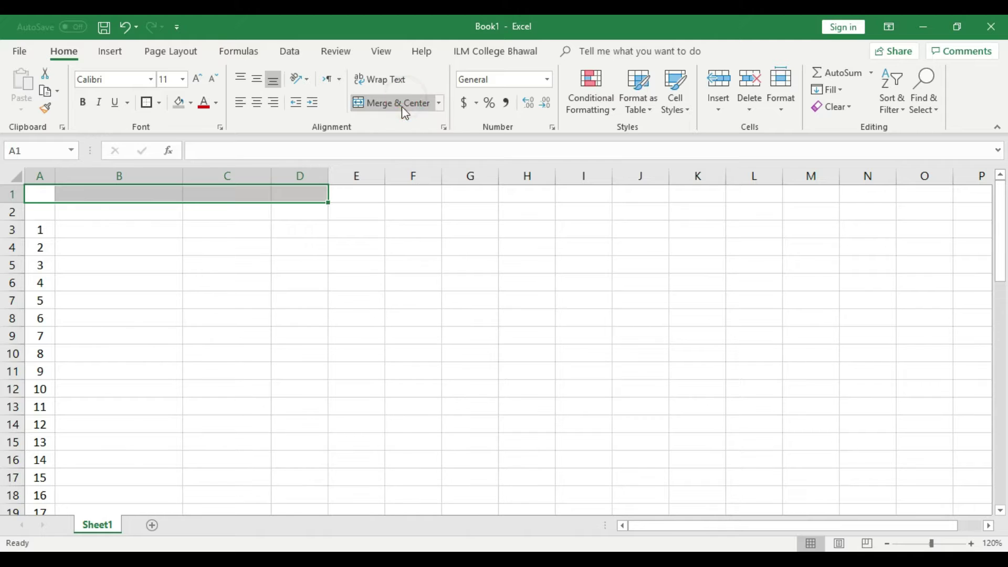
left_click(288, 229)
left_click_drag(37, 196, 279, 189)
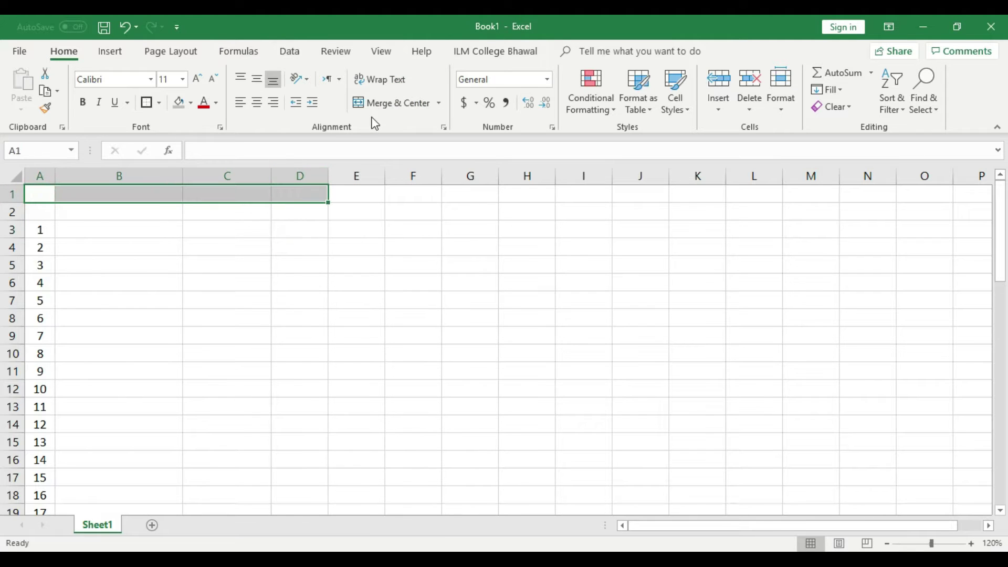
left_click(370, 101)
left_click(247, 300)
- Enter "Reader Colege Bhalwal" as the title in the merged cell A1
double_click(173, 196)
type("Reader C")
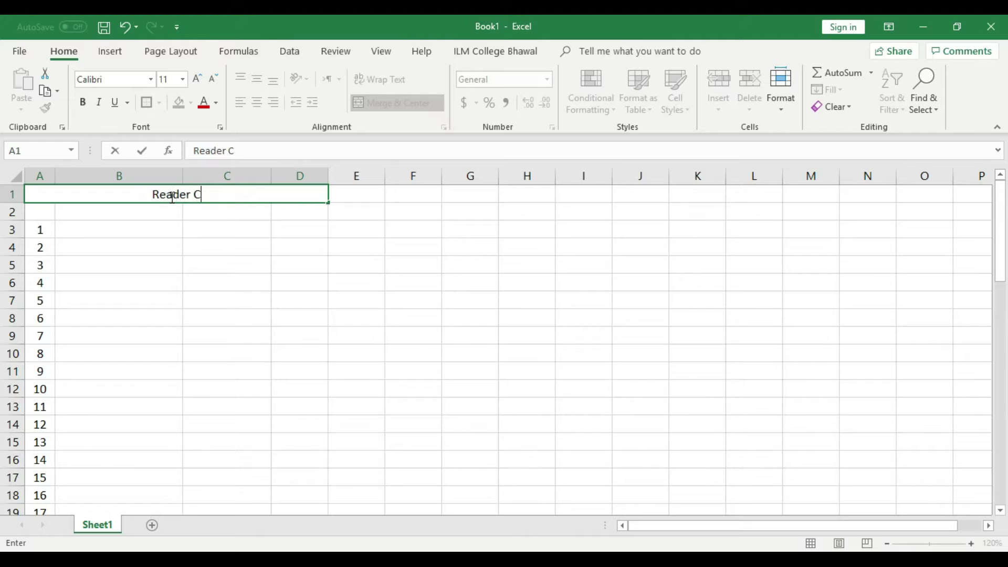
type("olege Bhalwal")
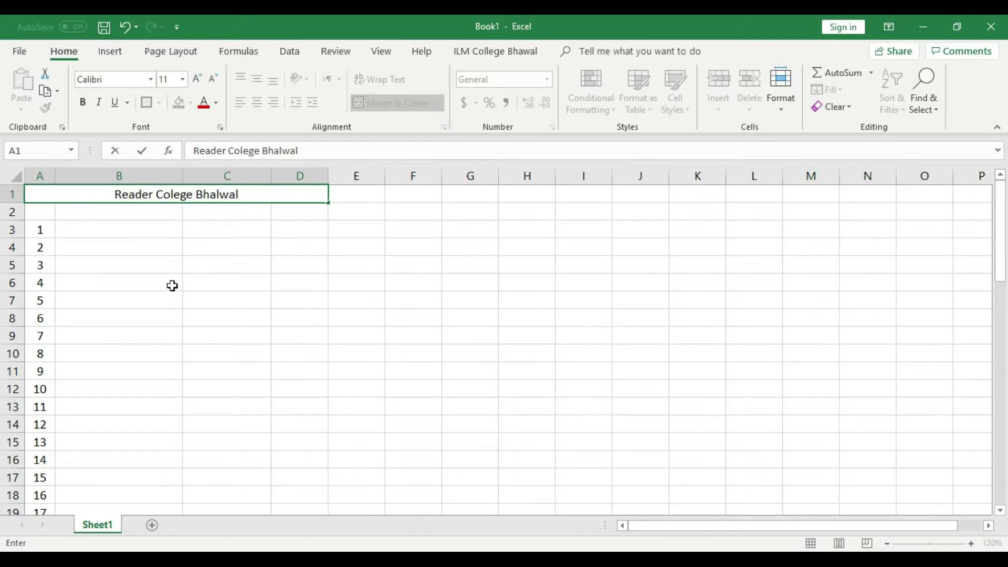
left_click(172, 285)
- Add "October,2019 Income Closing Summery" as a second line in the A1 title and increase row 1's height to fit both lines
left_click(257, 193)
double_click(256, 193)
key("alt+Return")
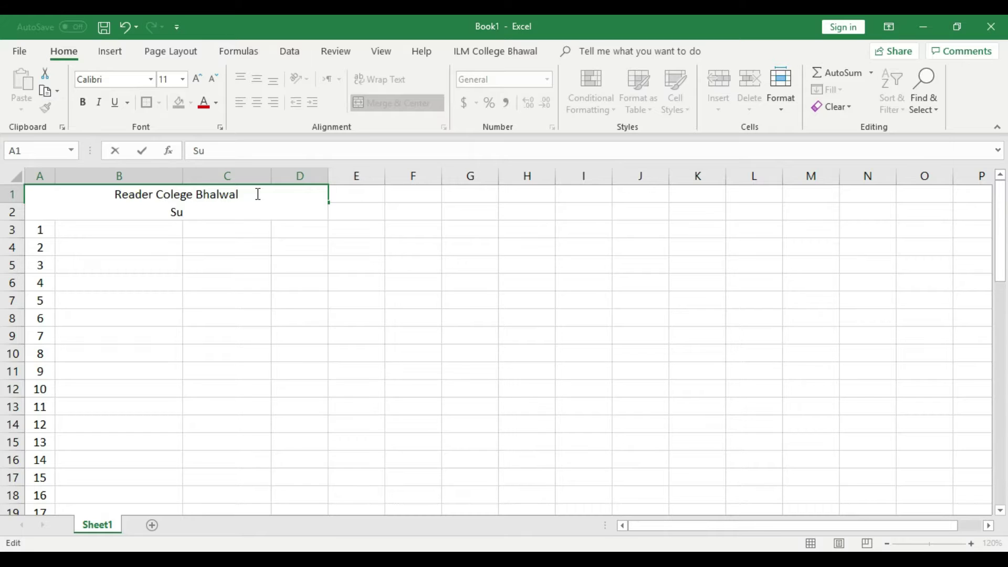
key("BackSpace")
key("BackSpace")
key("BackSpace")
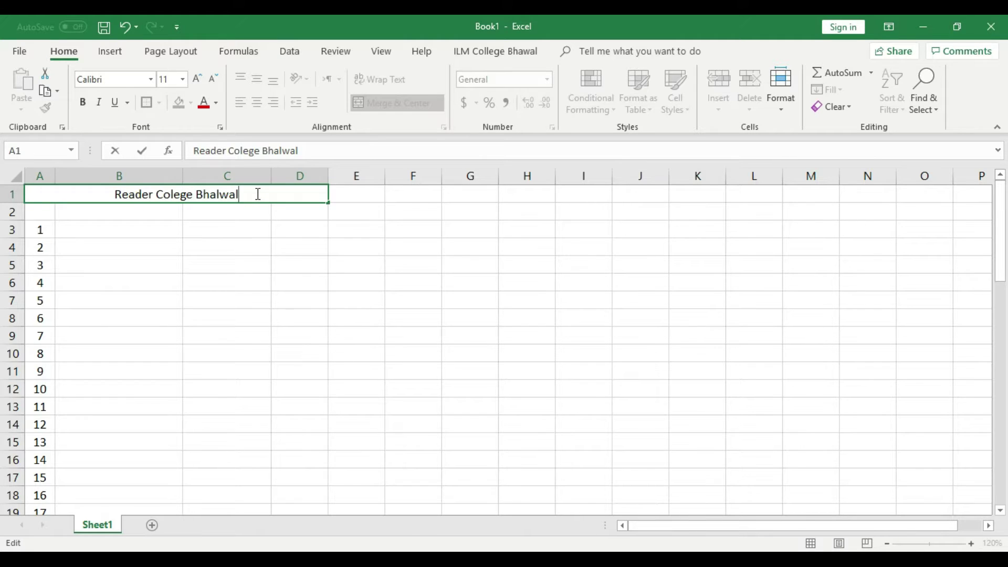
key("alt+Return")
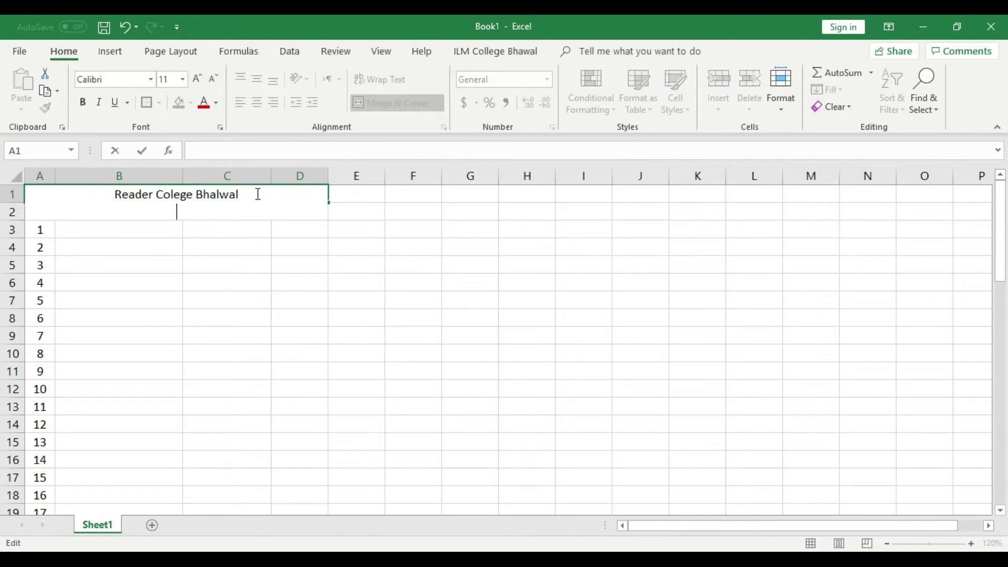
type("october")
key("BackSpace")
key("BackSpace")
key("BackSpace")
key("BackSpace")
key("BackSpace")
type("tober,20")
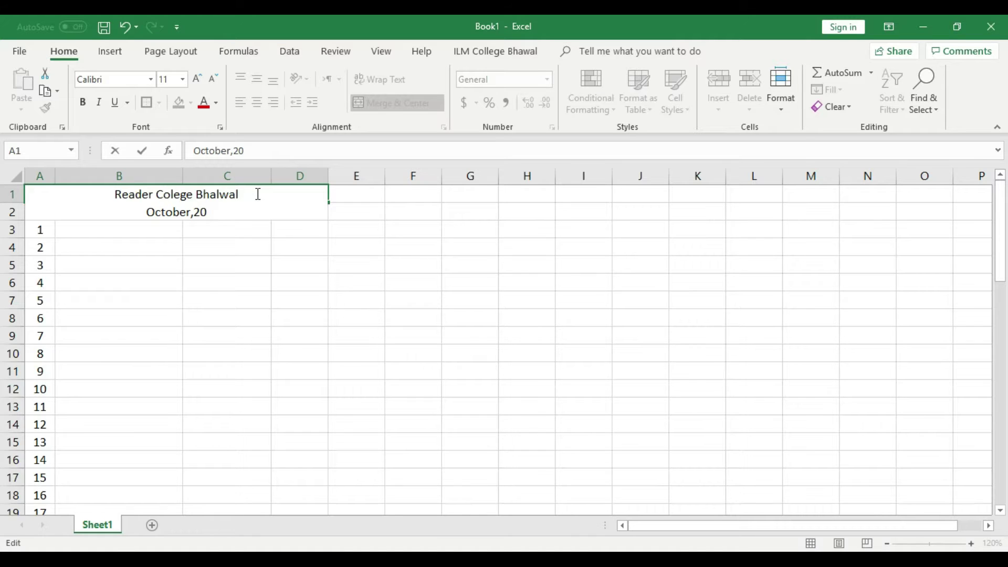
type("19")
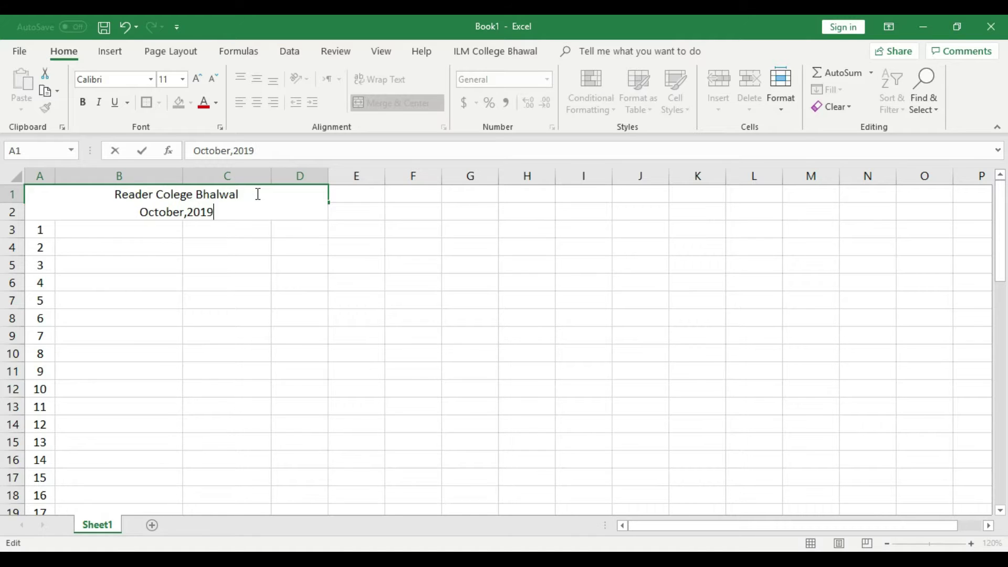
type(" Incom")
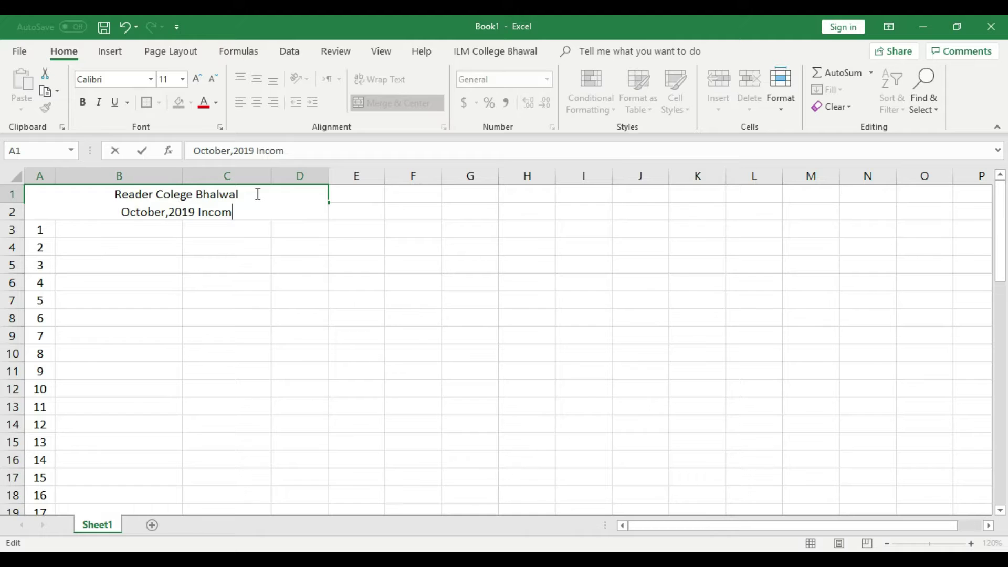
type("e Closin")
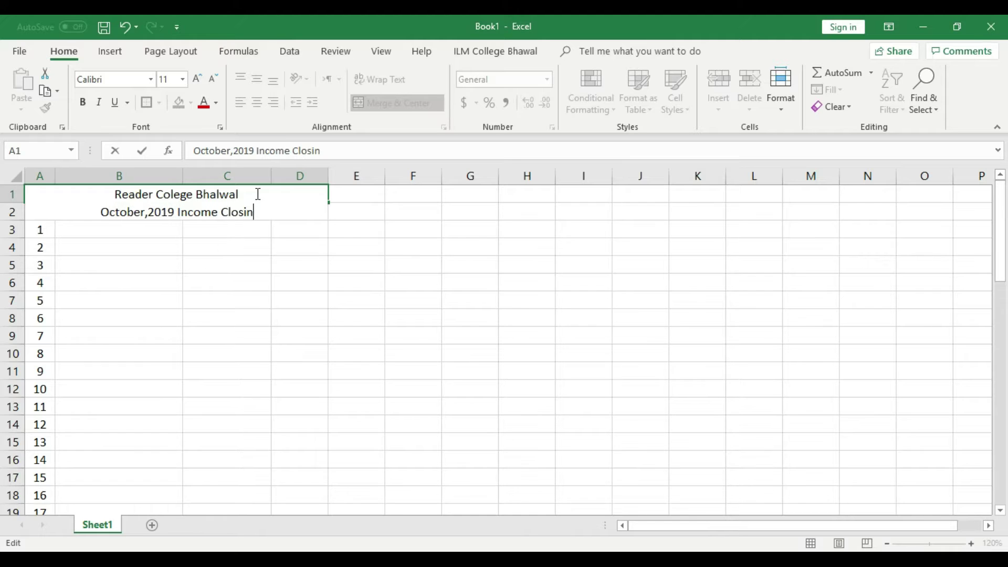
type("g Summery")
left_click(269, 255)
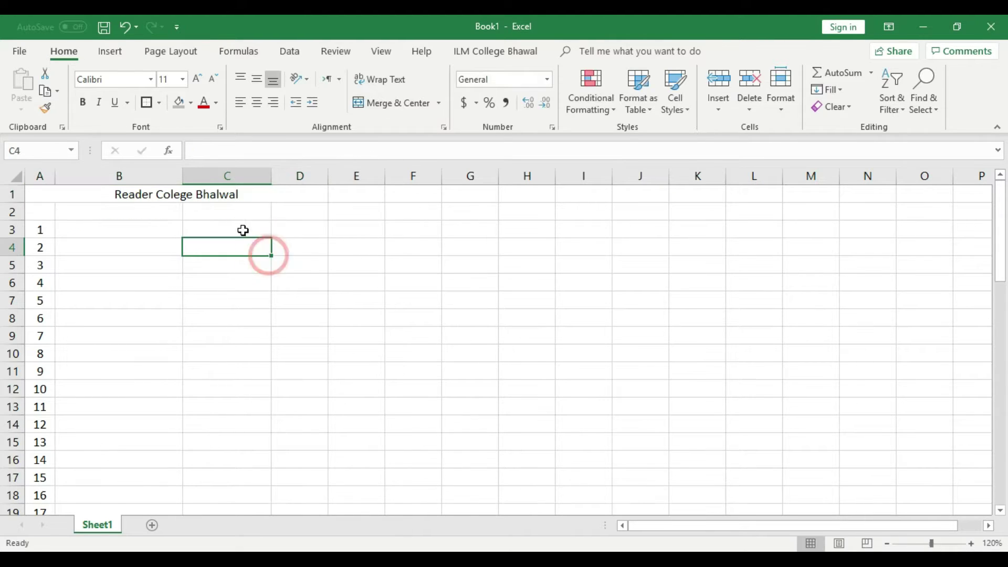
left_click(236, 195)
left_click_drag(19, 203, 25, 220)
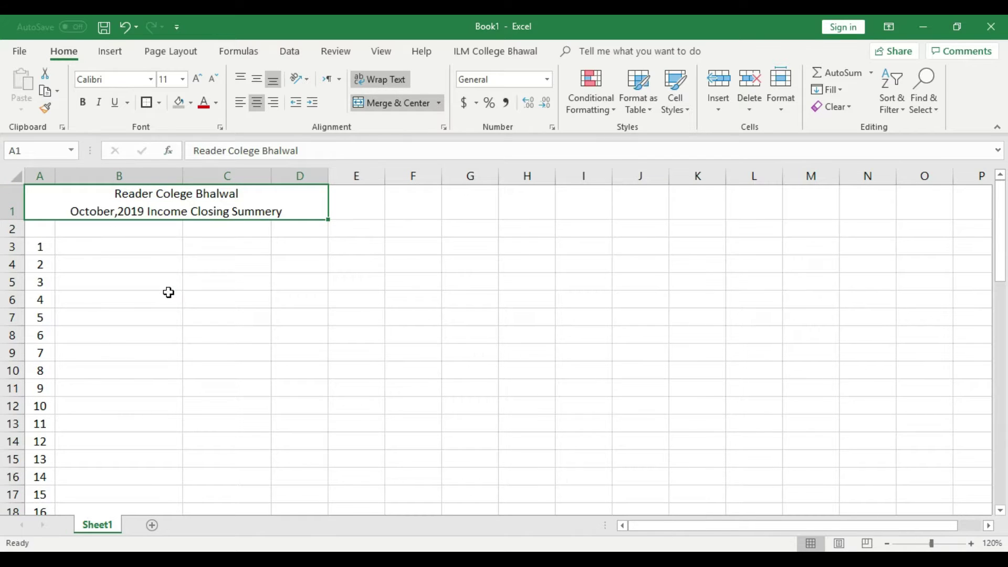
- Zoom the sheet out to 90% and review the title, numbered list and Head Details table
scroll(126, 347, "down", 10)
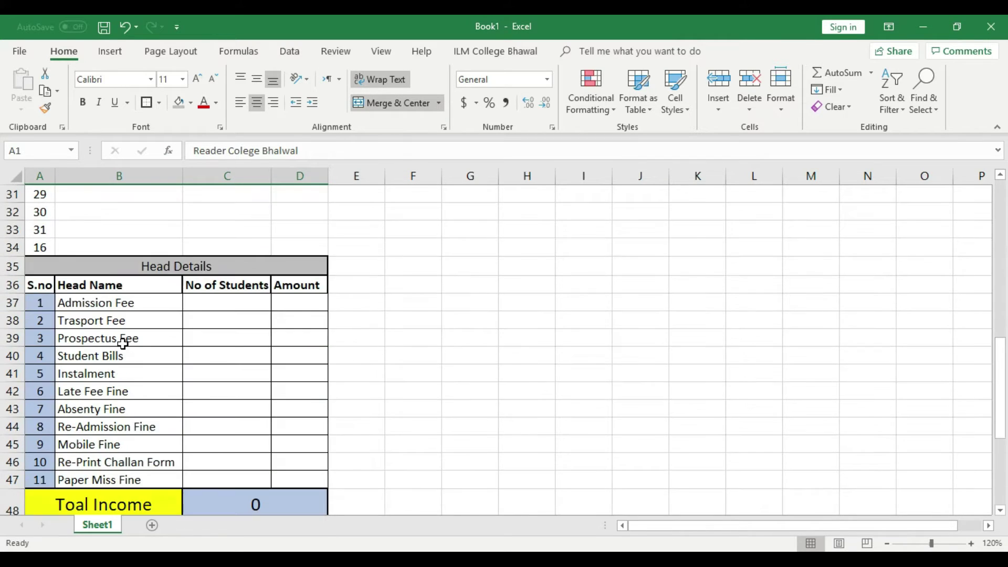
left_click(887, 544)
left_click(887, 544)
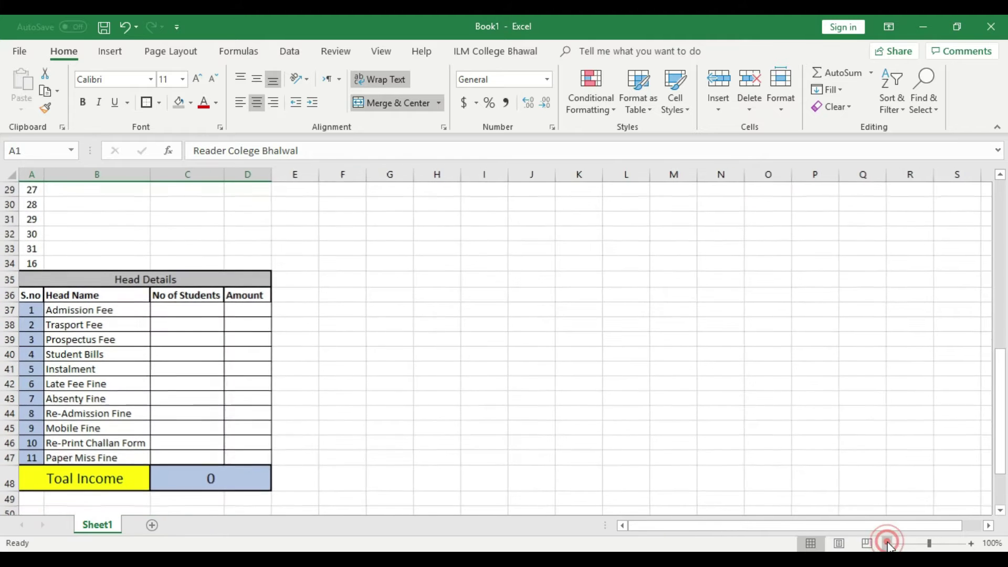
left_click(887, 543)
scroll(590, 422, "up", 9)
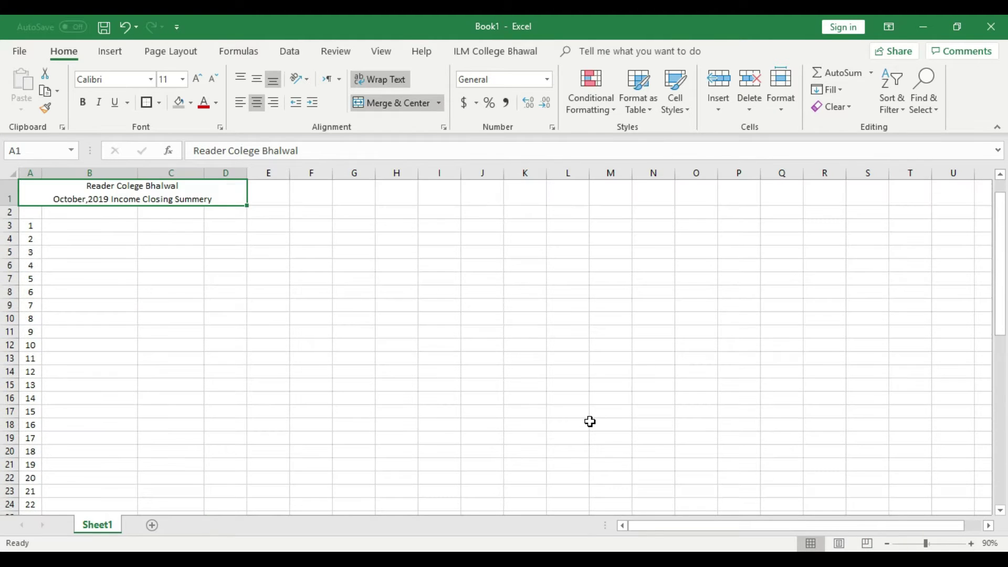
scroll(589, 422, "down", 4)
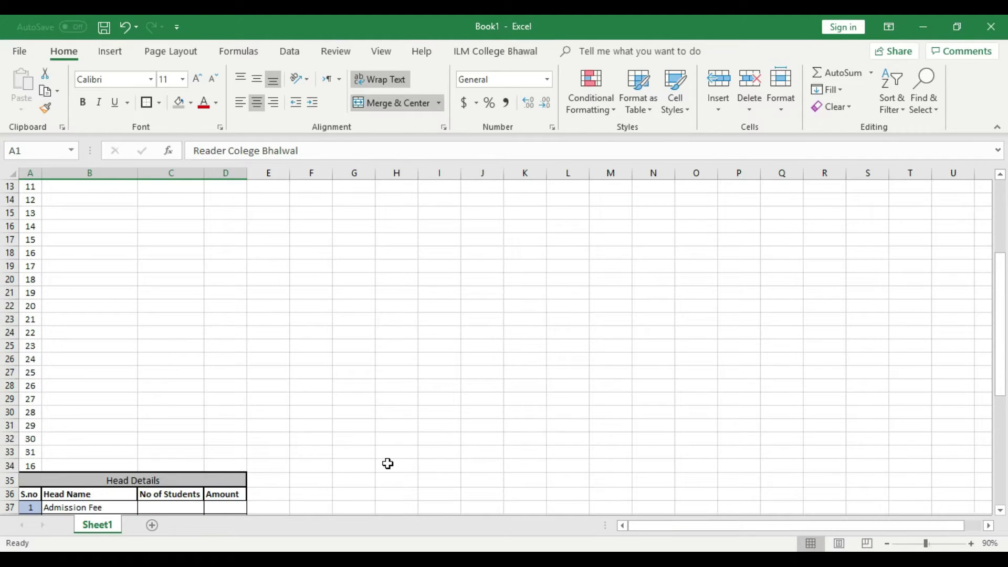
scroll(211, 415, "up", 4)
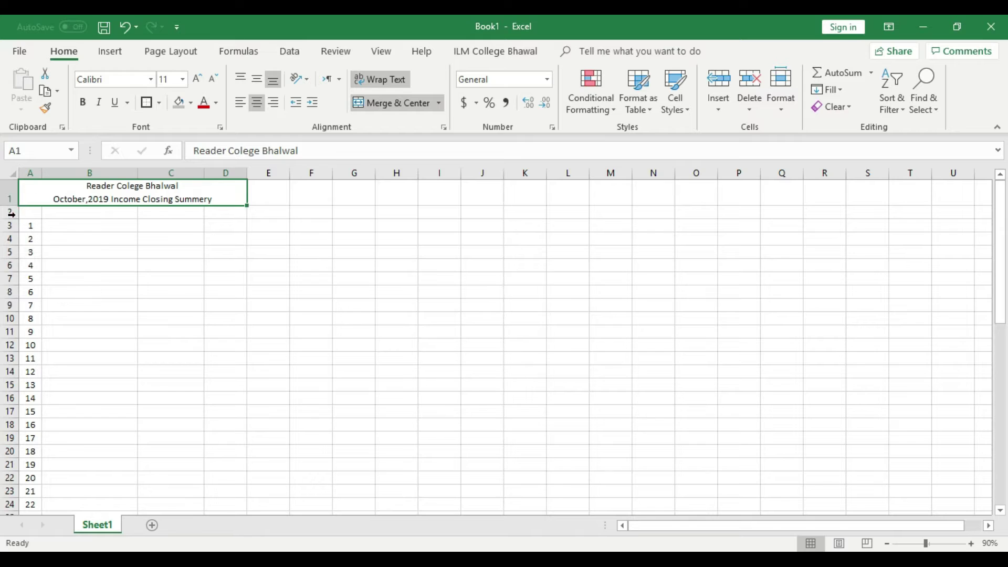
left_click(35, 215)
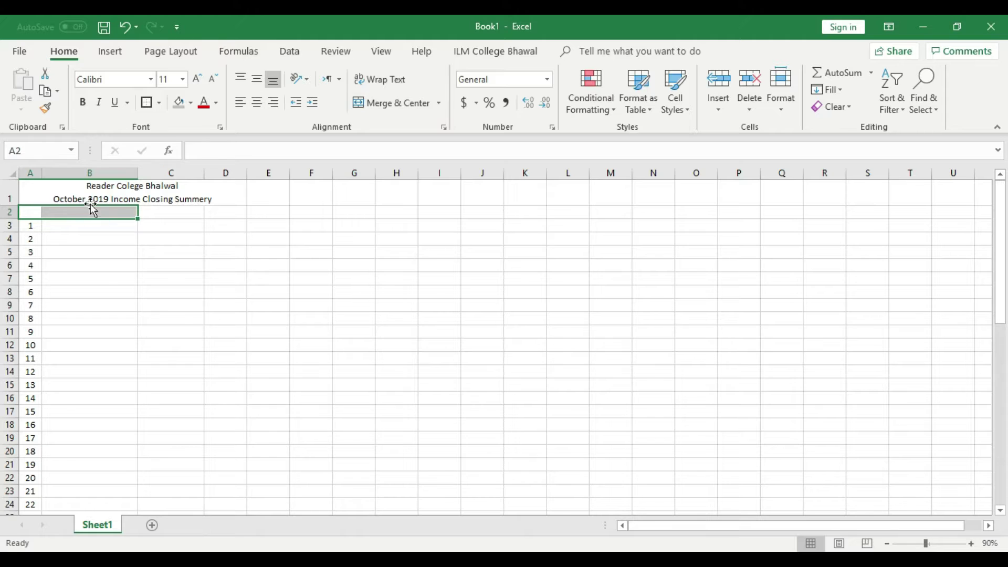
- Remove "October,2019" from the title's second line in A1, leaving "Income Closing Summery"
left_click(81, 190)
left_click(168, 276)
left_click(112, 189)
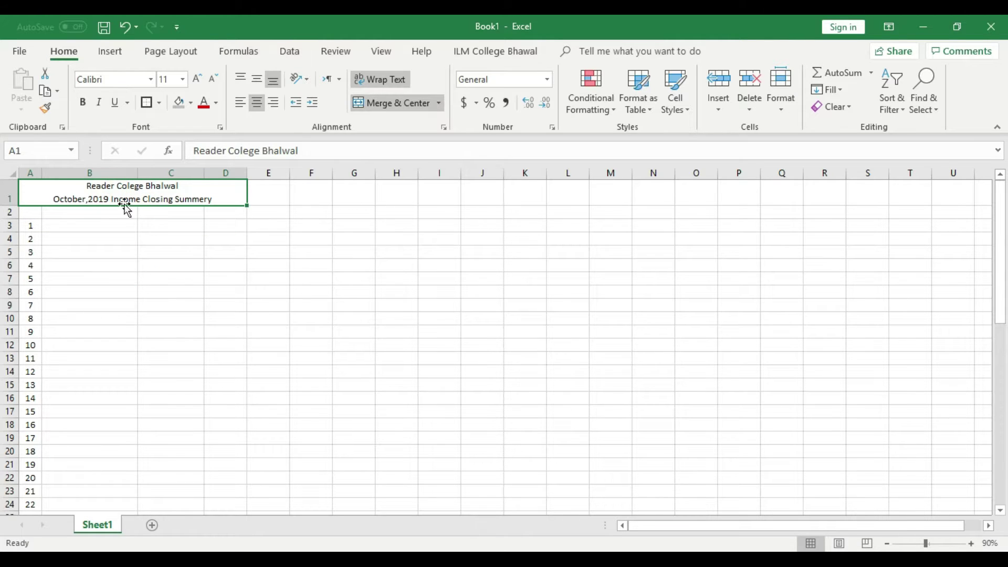
double_click(106, 202)
left_click(107, 216)
key("BackSpace")
key("BackSpace")
key("BackSpace")
key("BackSpace")
key("BackSpace")
key("BackSpace")
key("BackSpace")
key("BackSpace")
key("BackSpace")
key("BackSpace")
key("BackSpace")
key("BackSpace")
left_click(119, 264)
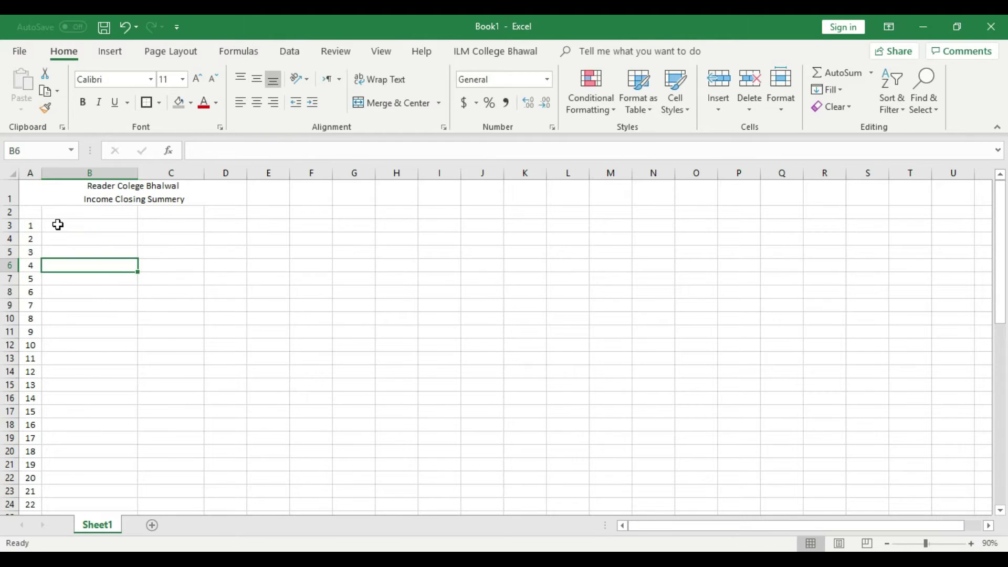
- Enter the label "Month" in cell A2 above the numbered list
left_click(35, 213)
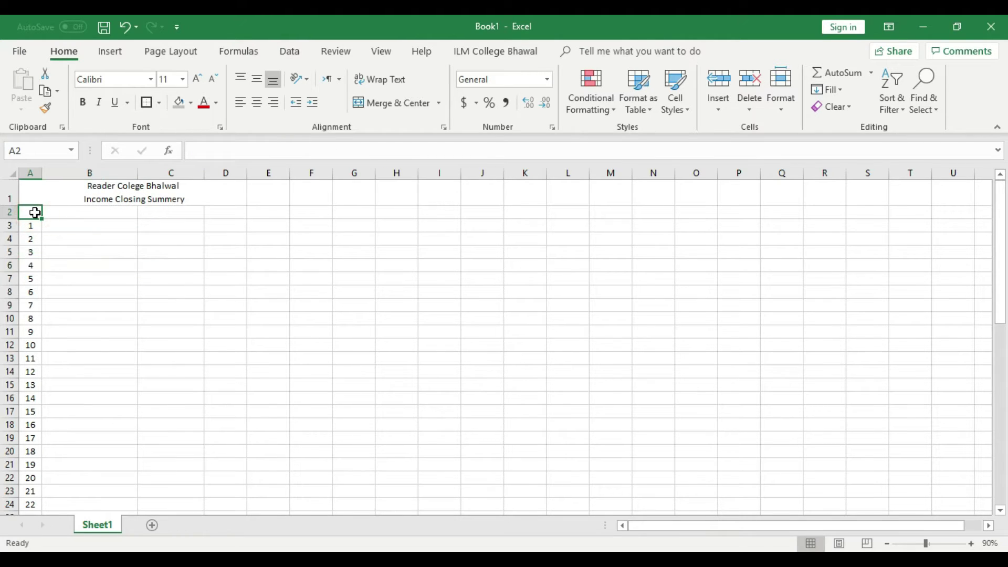
mouse_move(35, 212)
left_mouse_down()
mouse_move(75, 213)
mouse_move(22, 212)
left_mouse_up()
type("Month")
left_click(61, 241)
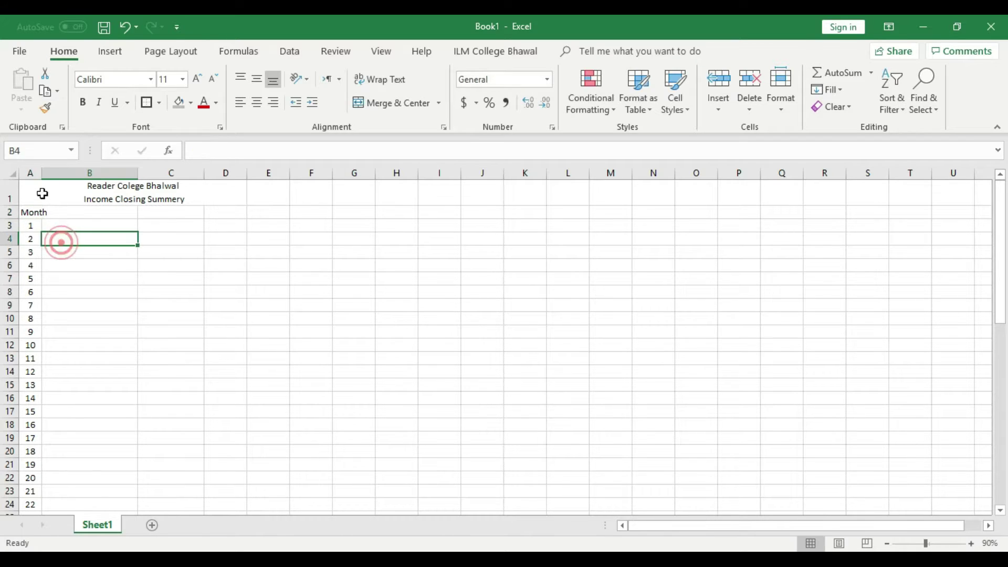
- Fit column A's width to its contents and enter "October,2019" in cell B2 beside the Month label
double_click(42, 172)
left_click(89, 212)
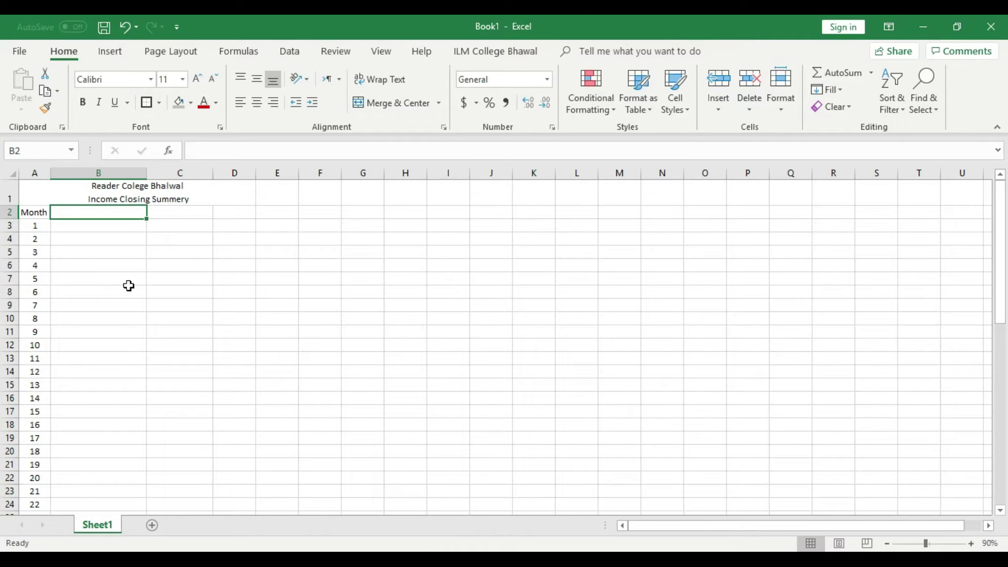
type("October,2019")
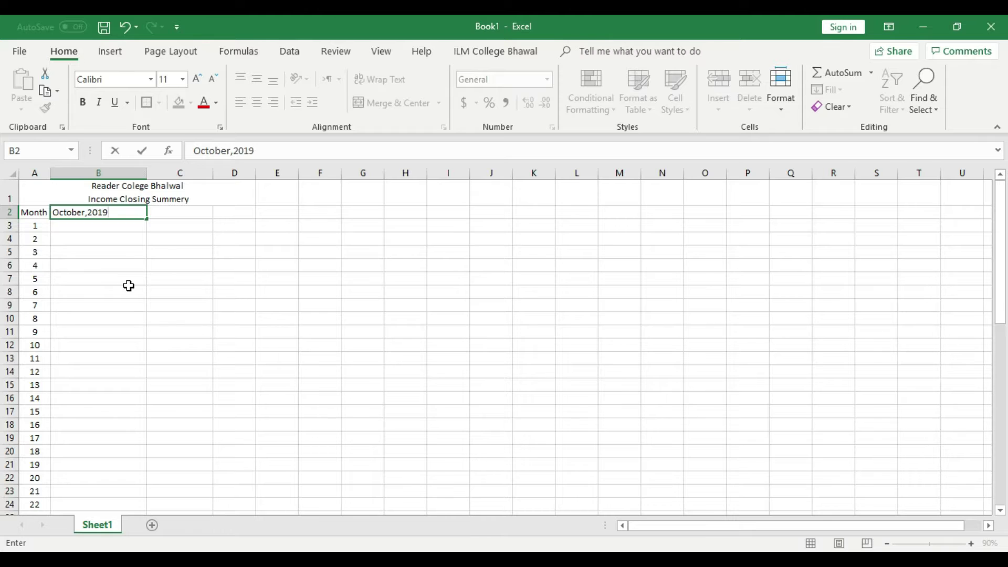
left_click(128, 286)
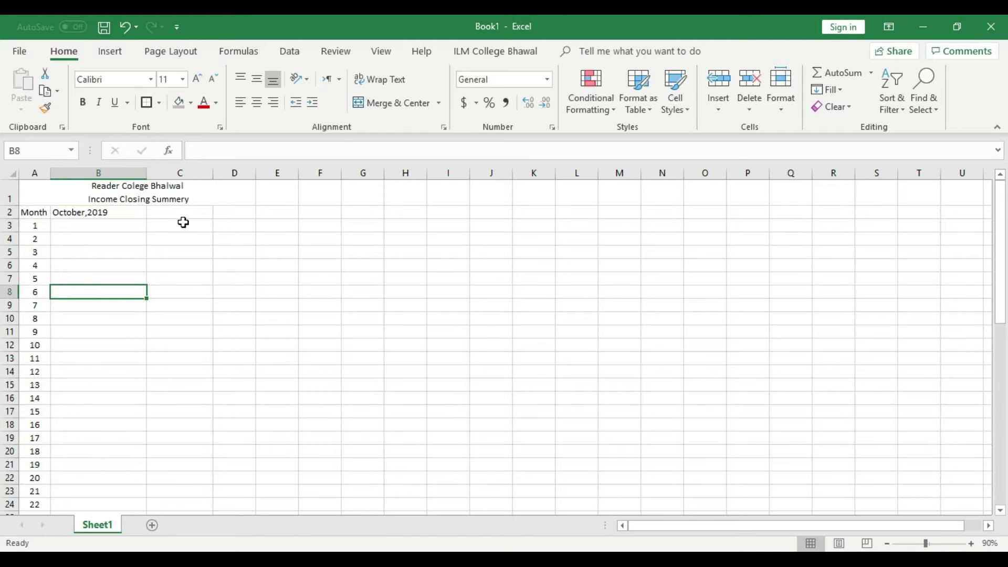
- Enter "VR" in cell C2 and "No" in cell D2
scroll(278, 323, "down", 6)
scroll(277, 323, "up", 6)
left_click(179, 212)
type("VR")
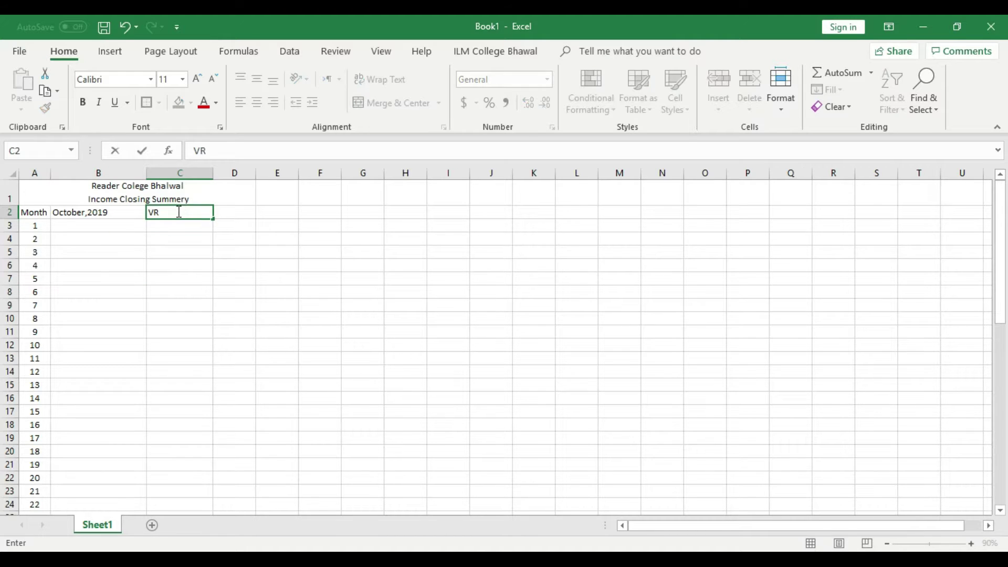
key("Tab")
type("N")
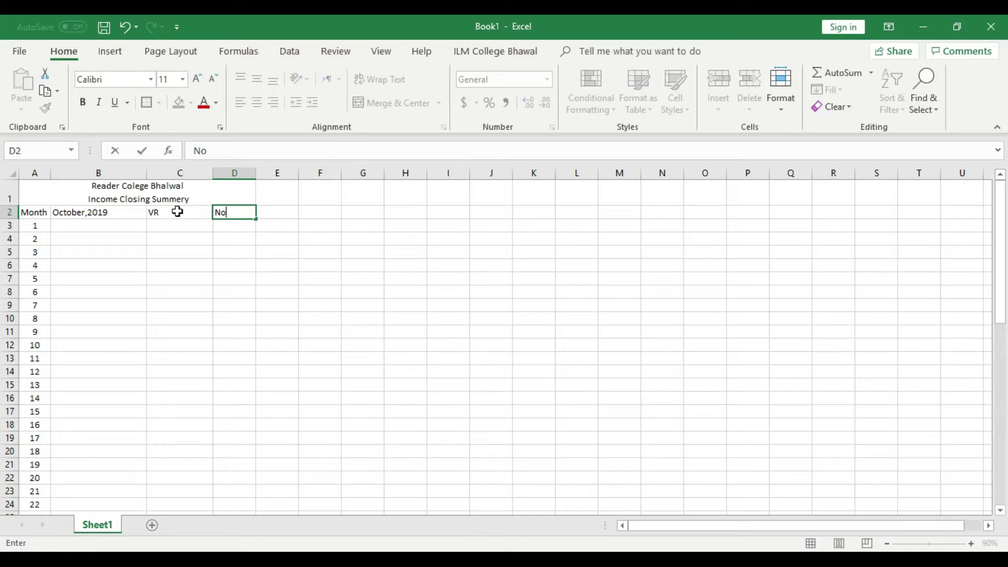
type("o")
key("Return")
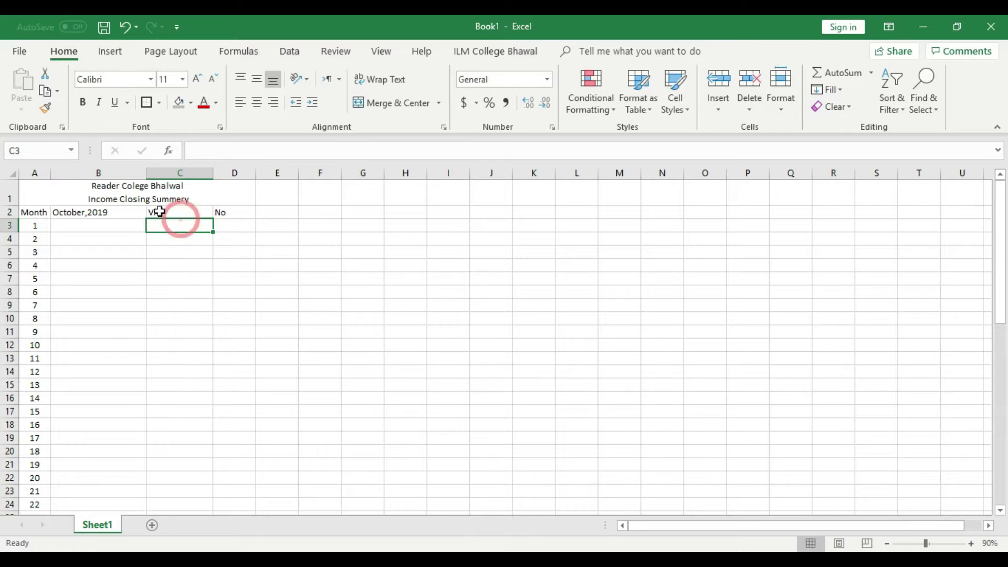
- Increase the A1 title's font size to 14 and make row 1 taller
left_click(972, 543)
left_click(972, 543)
left_click(972, 543)
scroll(478, 362, "up", 1)
left_click(176, 195)
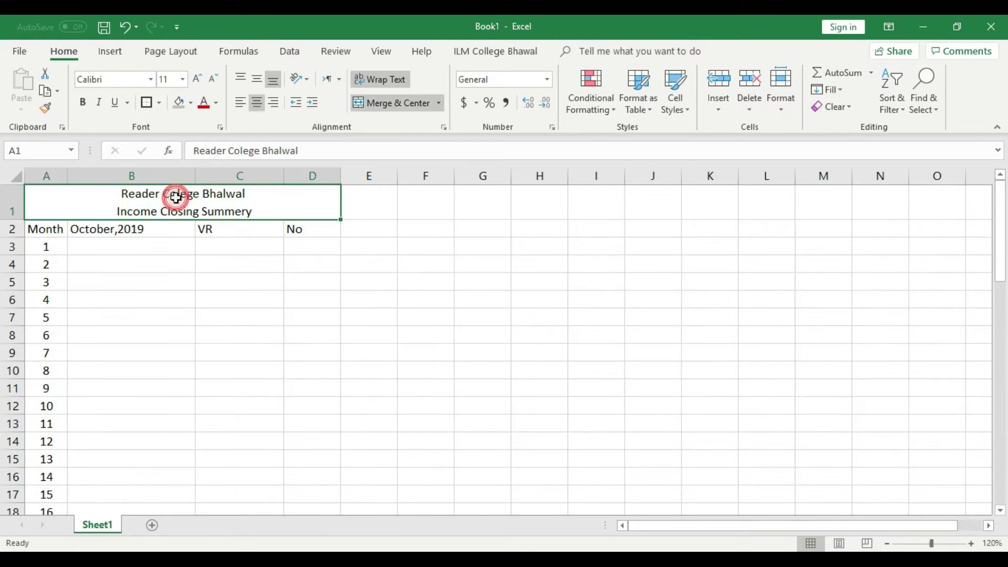
left_click(199, 80)
left_click(198, 80)
left_click_drag(20, 220, 20, 237)
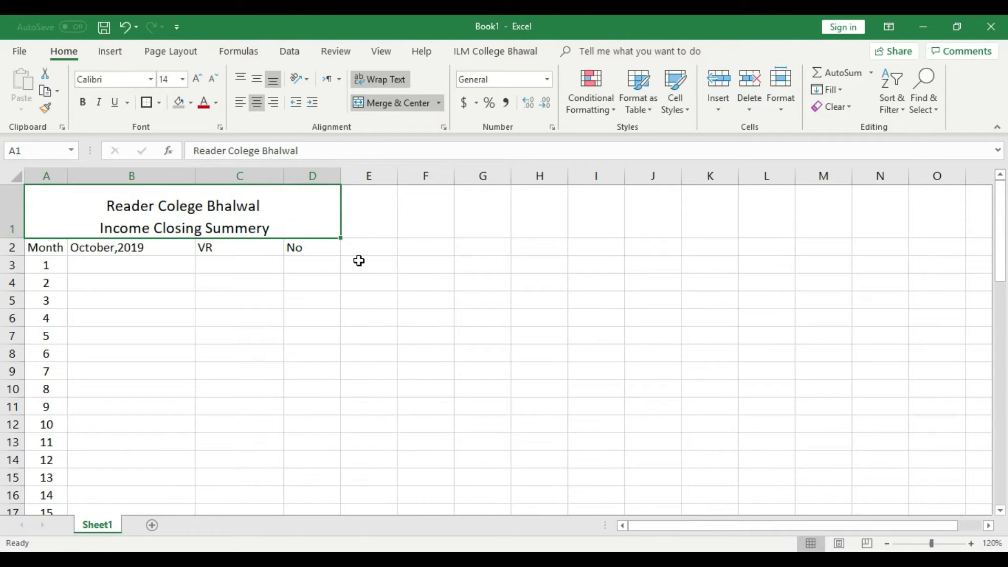
- Widen columns D, C and B
left_click(359, 261)
left_click_drag(339, 174, 398, 174)
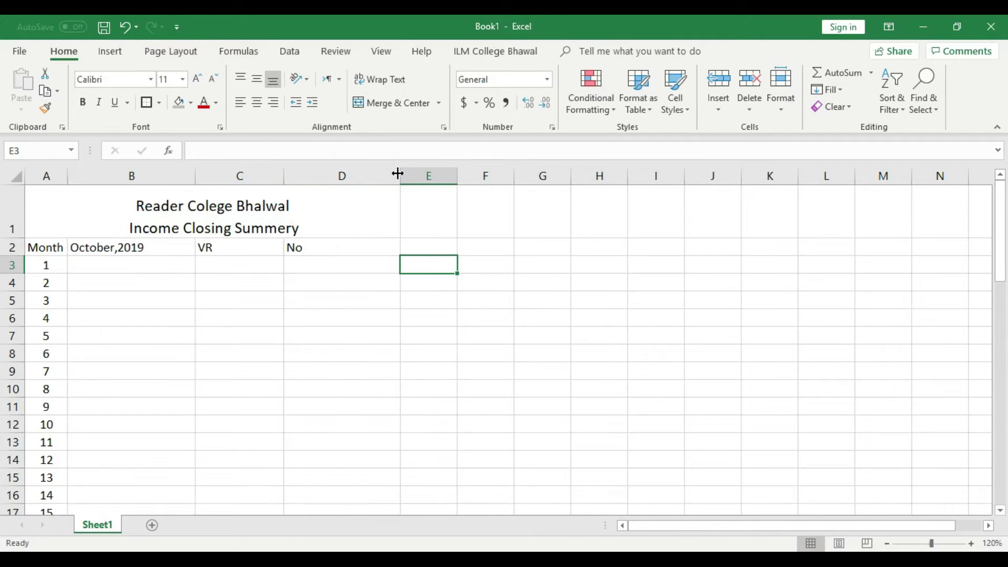
left_click_drag(283, 175, 299, 175)
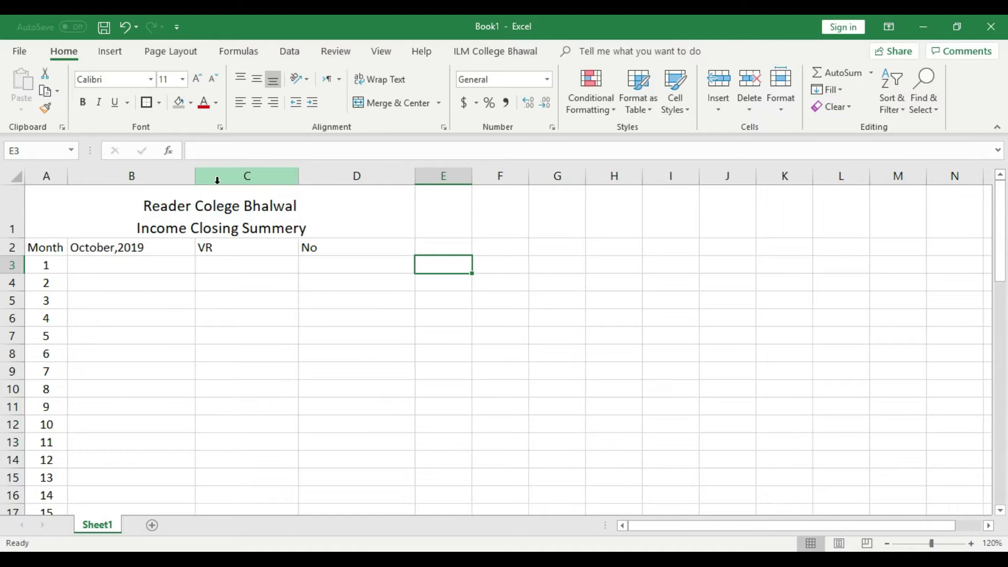
left_click_drag(194, 174, 209, 173)
- Clear "No" from cell D2 and change the C2 label to "VR No"
left_click_drag(326, 250, 294, 259)
left_click(353, 282)
left_click(347, 244)
key("Delete")
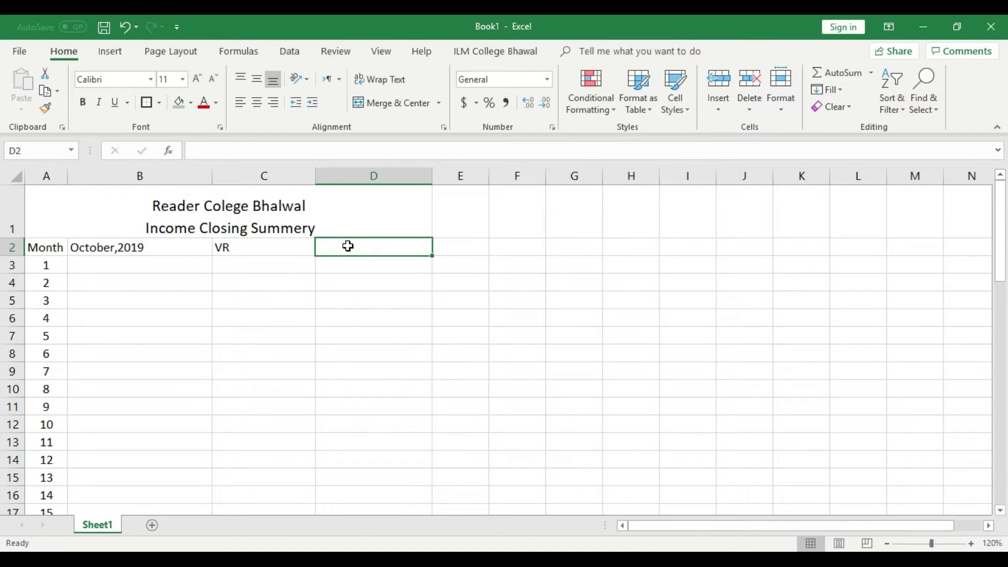
left_click(286, 250)
double_click(282, 251)
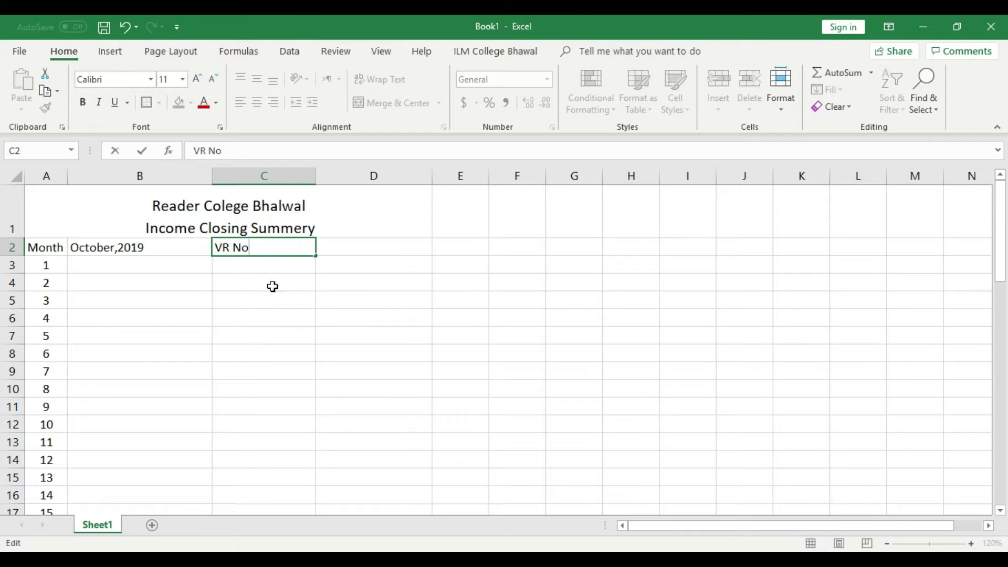
type("No")
left_click(280, 315)
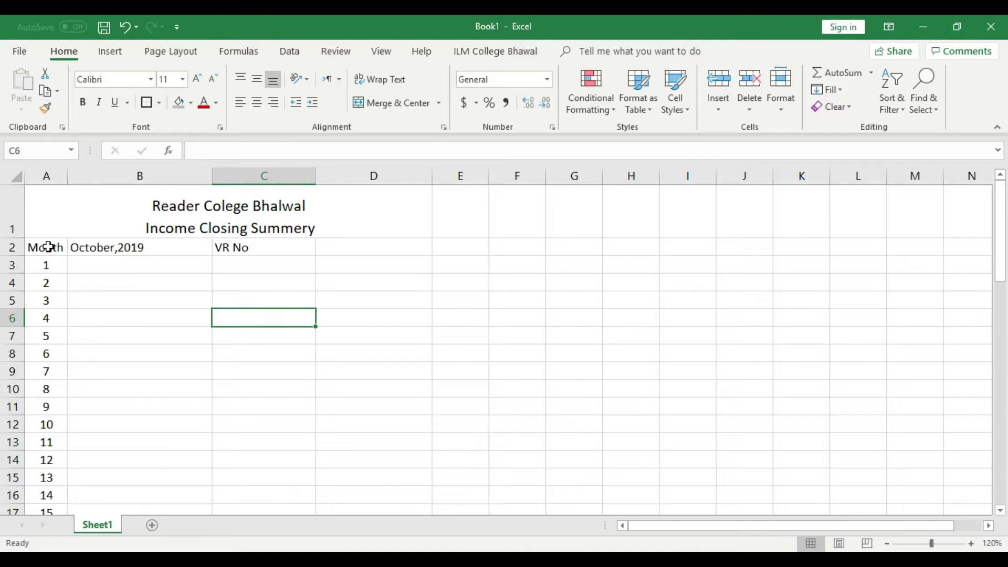
- Fill the Month cell A2 with grey and the merged title cell A1 with gold
left_click(48, 247)
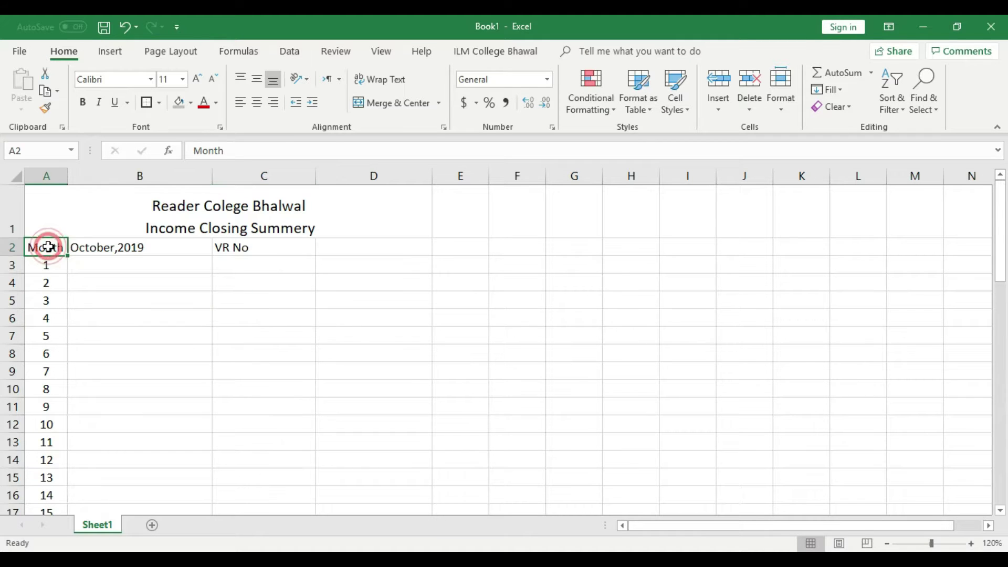
left_click(184, 105)
left_click(158, 207)
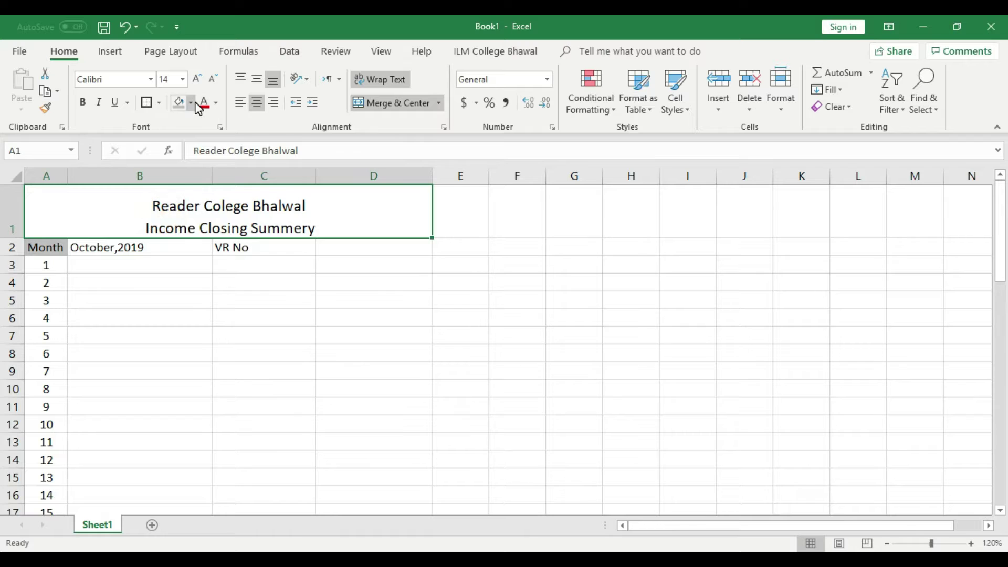
left_click(191, 103)
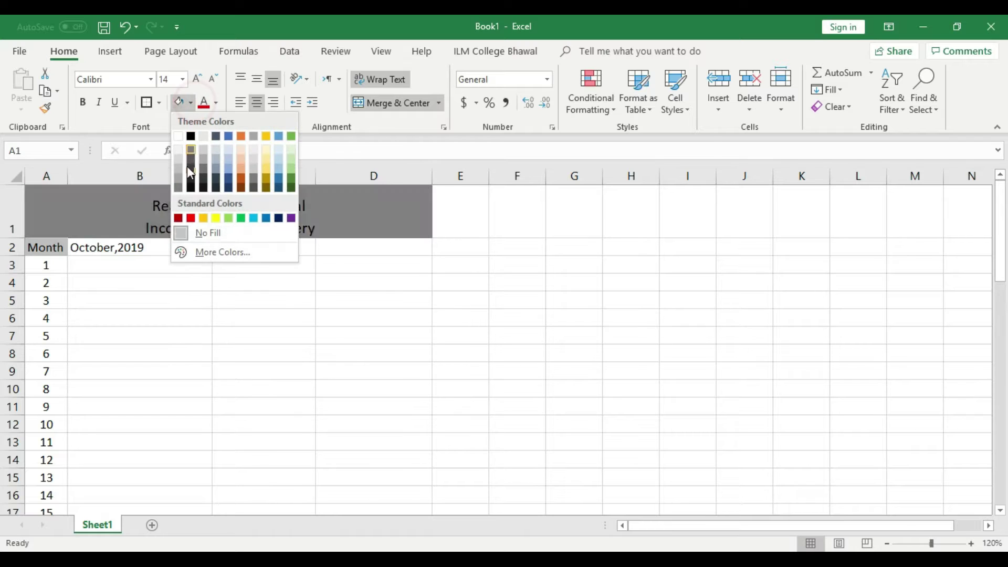
left_click(268, 137)
left_click(267, 323)
- Put an outside border around the title cell A1 and align its text vertically to the middle
left_click(236, 200)
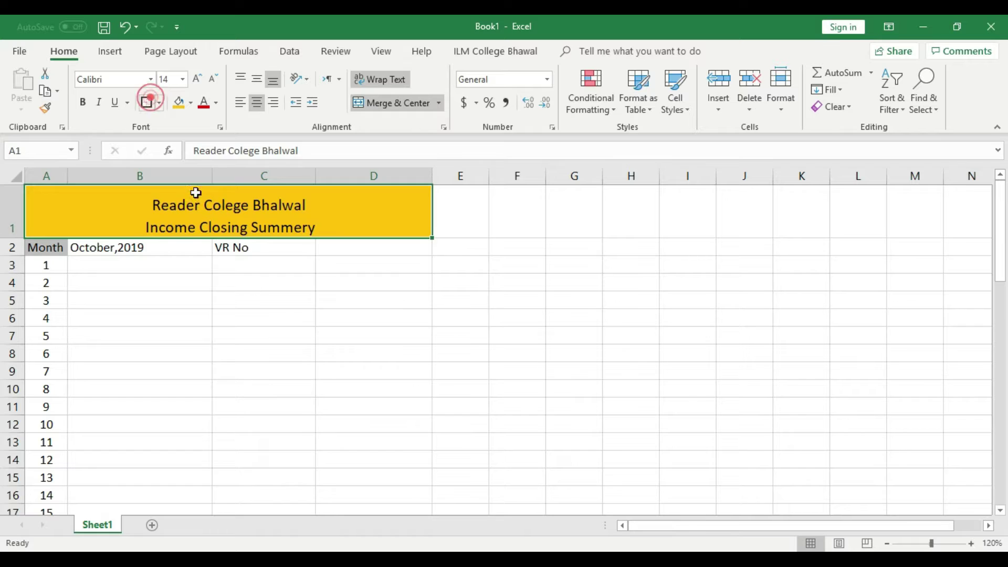
left_click(253, 79)
left_click(266, 267)
- Reduce the font size of "Income Closing Summery" in A1 and enlarge the "Reader Colege Bhalwal" line by two sizes
double_click(315, 226)
left_click(149, 220, "shift")
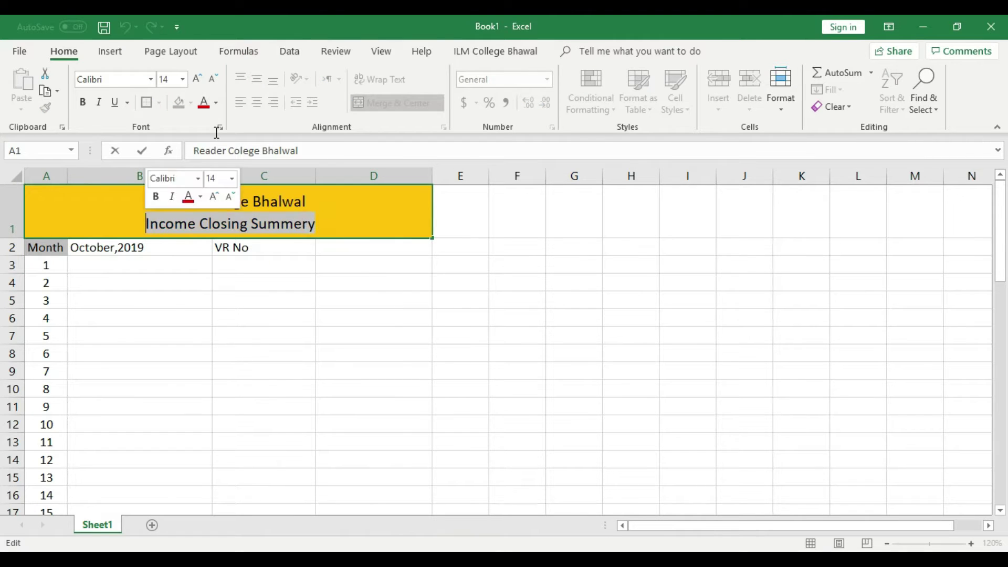
left_click(213, 79)
left_click(266, 206)
left_click_drag(317, 204, 153, 202)
left_click(198, 79)
left_click(197, 79)
left_click(307, 315)
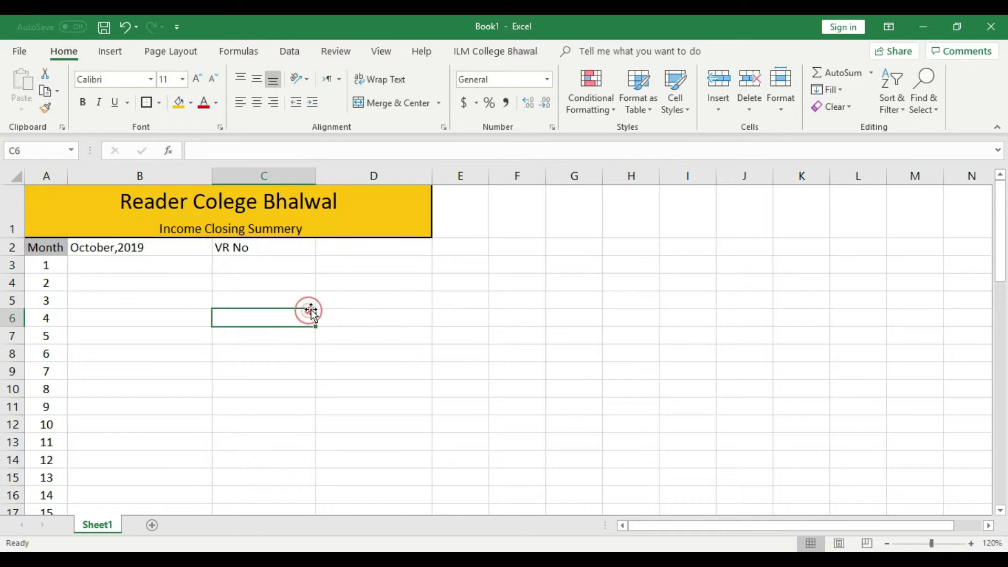
- Add an outside border and a grey fill to the "VR No" cell C2
left_click(129, 252)
left_click(118, 284)
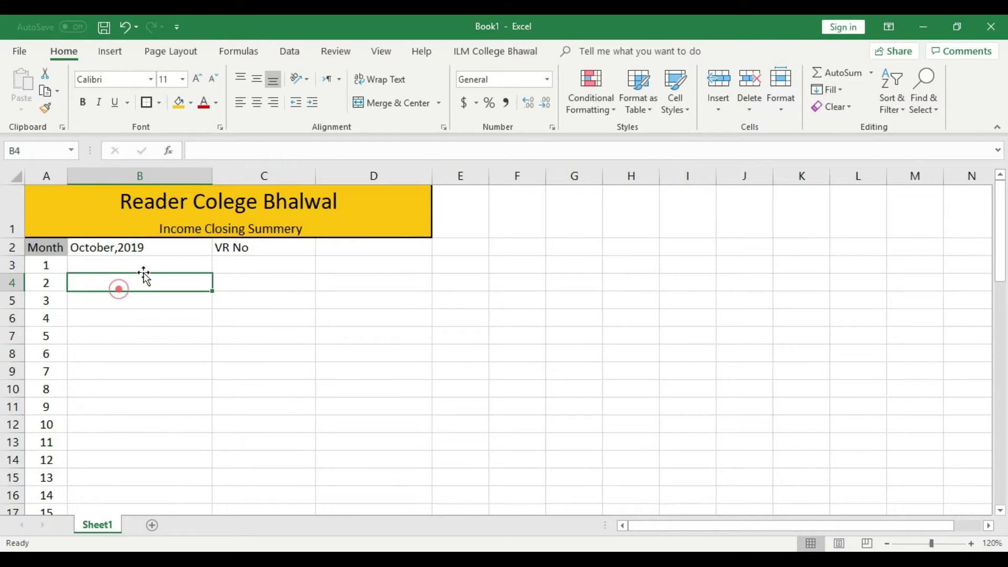
left_click(231, 250)
left_click(146, 102)
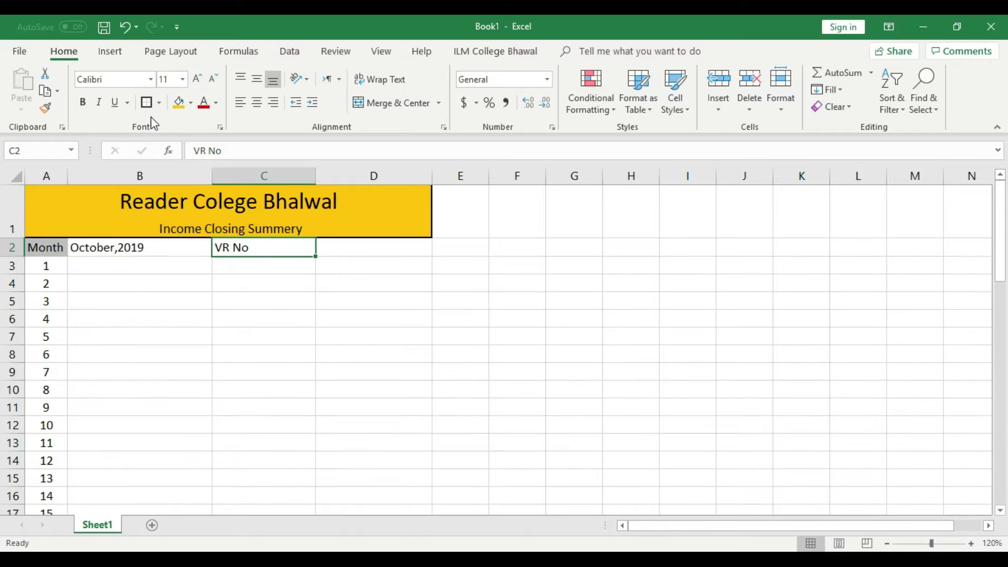
left_click(190, 103)
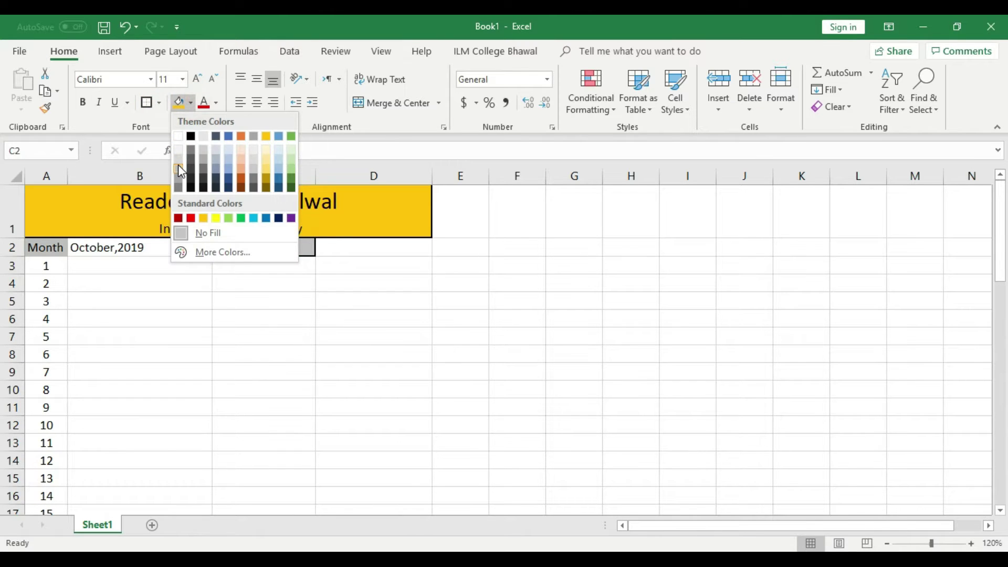
left_click(178, 165)
left_click(316, 336)
- Apply all borders to the range A2:D33, from the Month row through day 31
left_click_drag(57, 252, 368, 281)
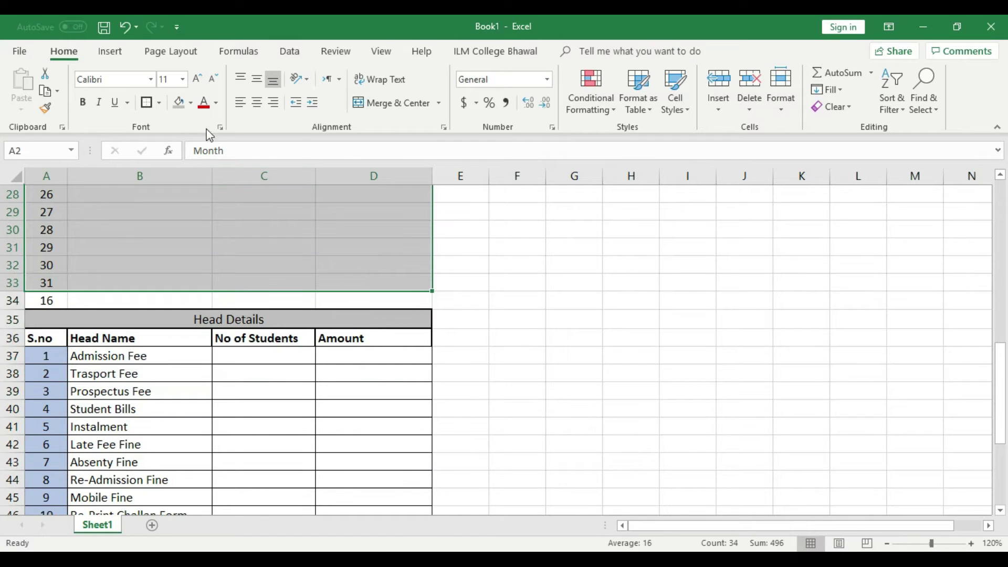
left_click(160, 103)
left_click(176, 229)
left_click(409, 341)
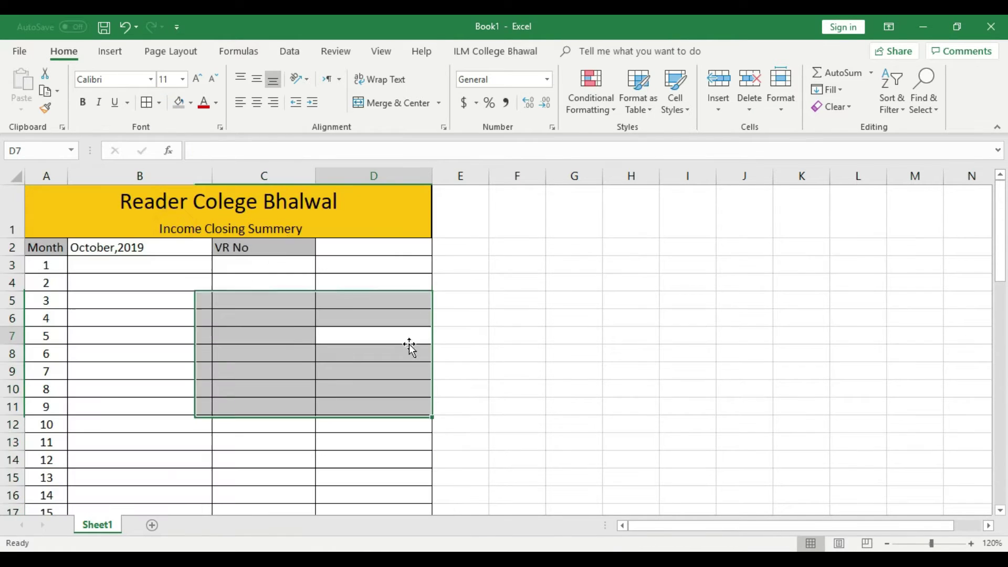
- Review the Head Details table and its Amount cells for the fee heads
scroll(305, 337, "down", 5)
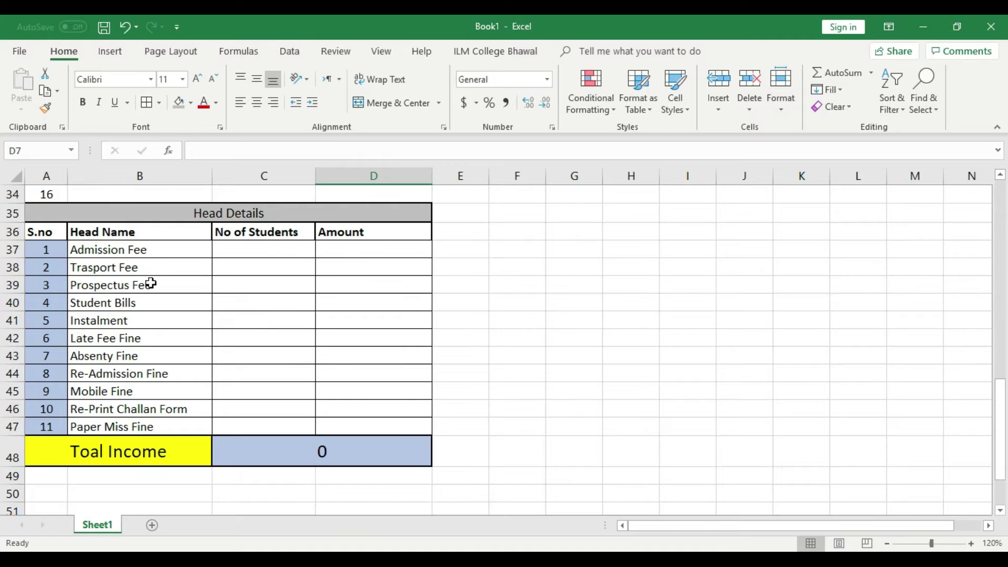
left_click(373, 254)
left_click(336, 267)
left_click(372, 285)
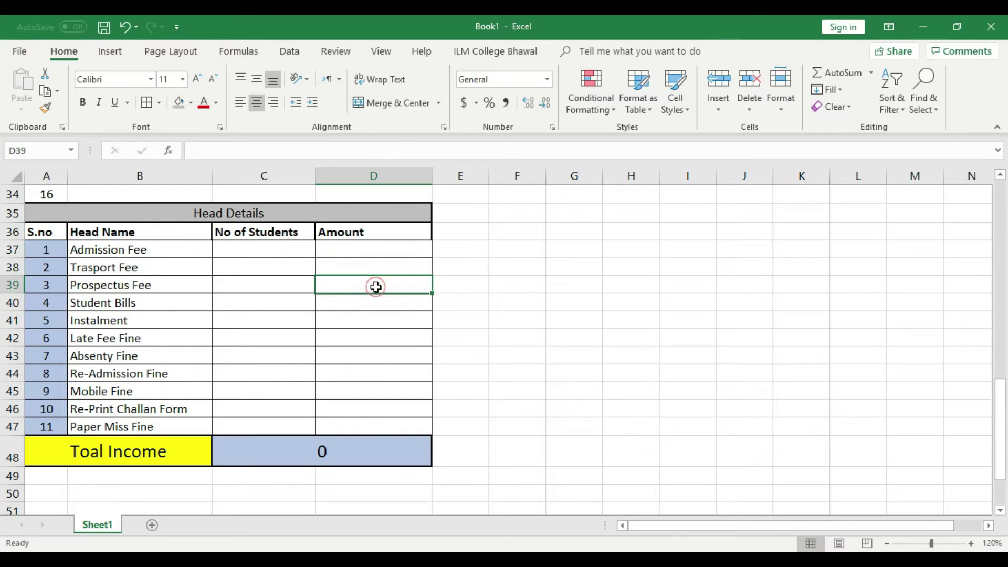
left_click(375, 379)
scroll(376, 407, "up", 11)
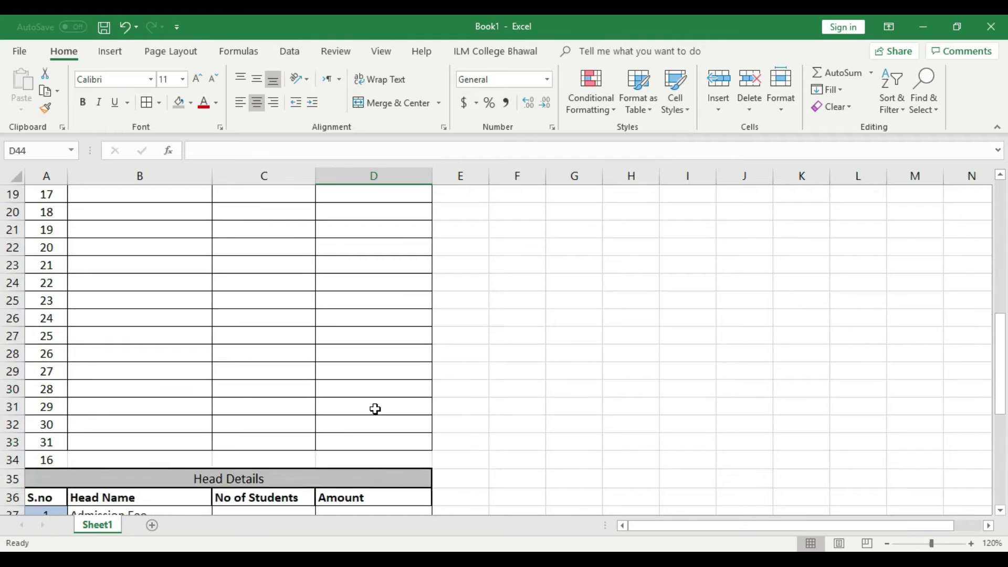
- Centre "October,2019" in cell B2 and narrow columns B and C slightly
left_click(126, 248)
left_click(256, 101)
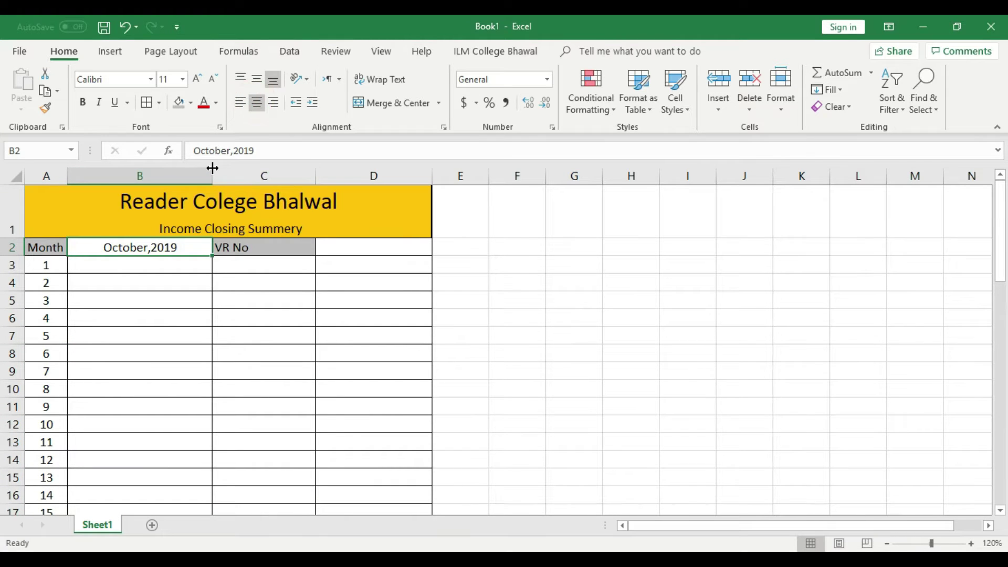
left_click_drag(213, 165, 196, 165)
scroll(263, 383, "down", 14)
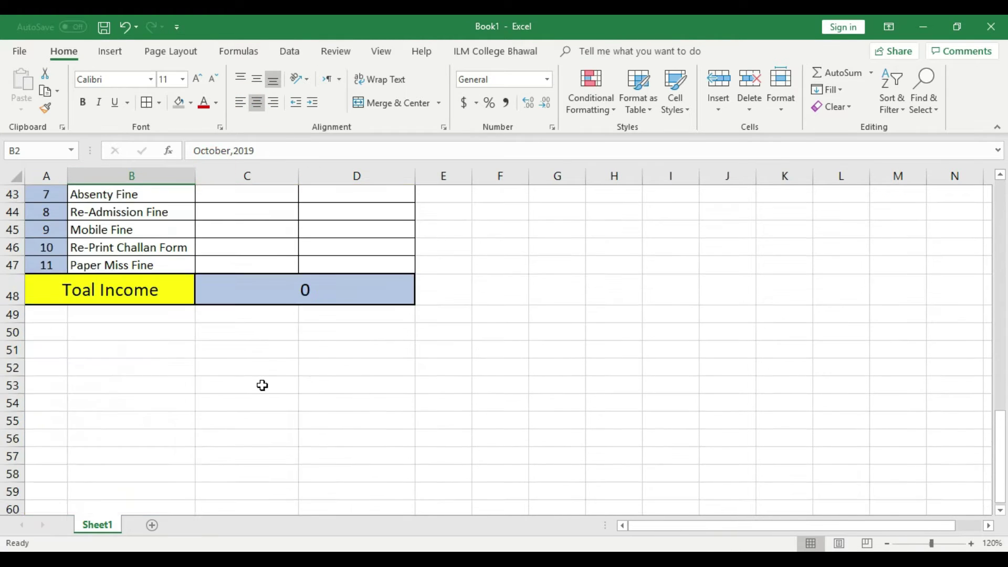
scroll(263, 383, "up", 12)
scroll(262, 386, "up", 2)
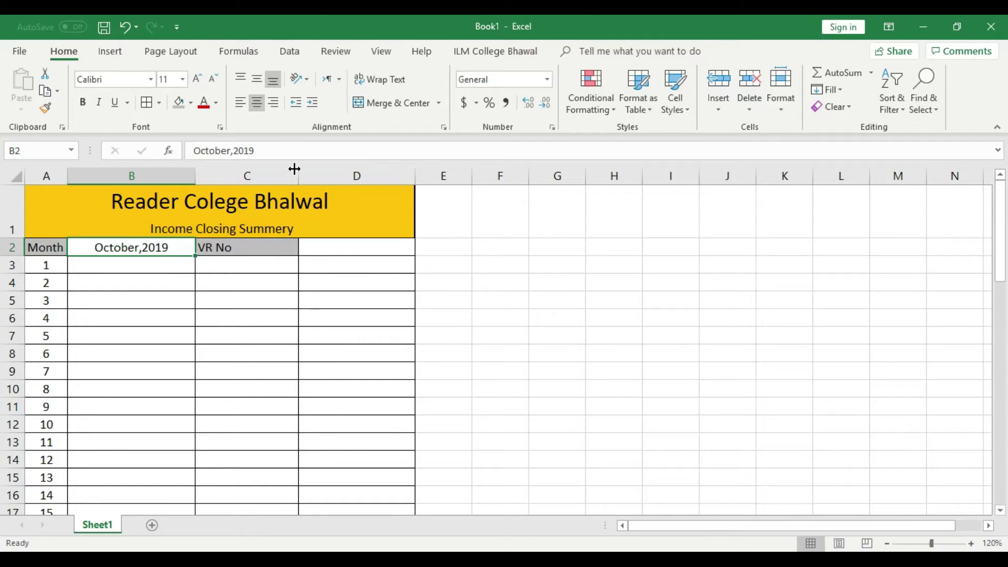
left_click_drag(298, 169, 287, 169)
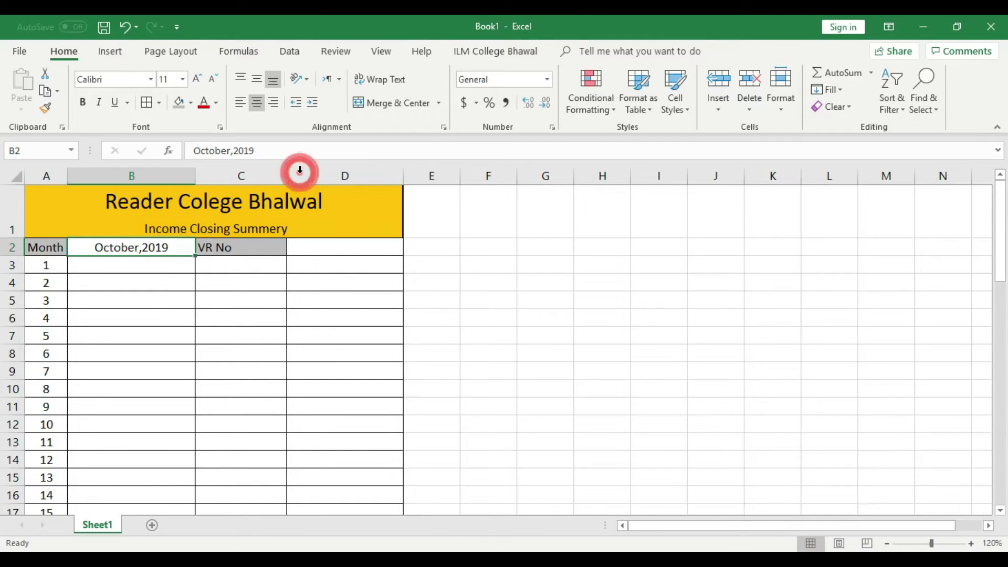
- Enter the date 1-Oct-2019 in cell B3 for day 1 and centre it
left_click(163, 269)
double_click(165, 270)
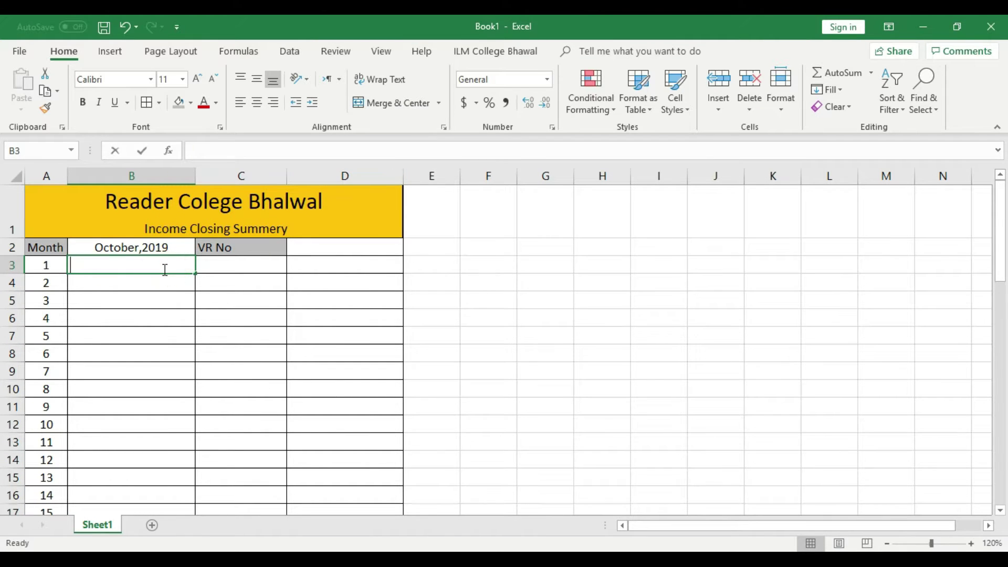
type("1-")
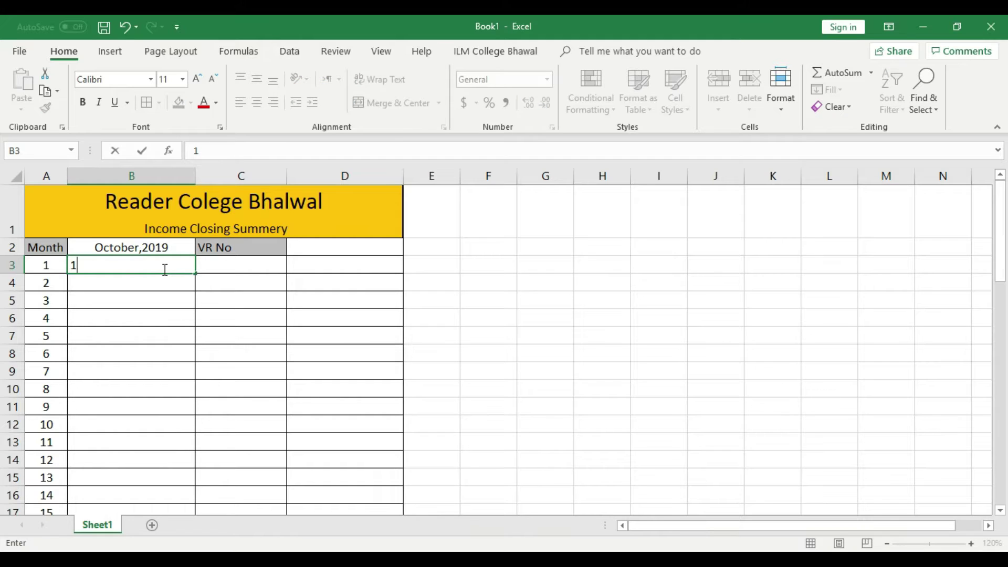
type("Oct-2019")
left_click(171, 313)
left_click(154, 248)
left_click(162, 270)
left_click(251, 103)
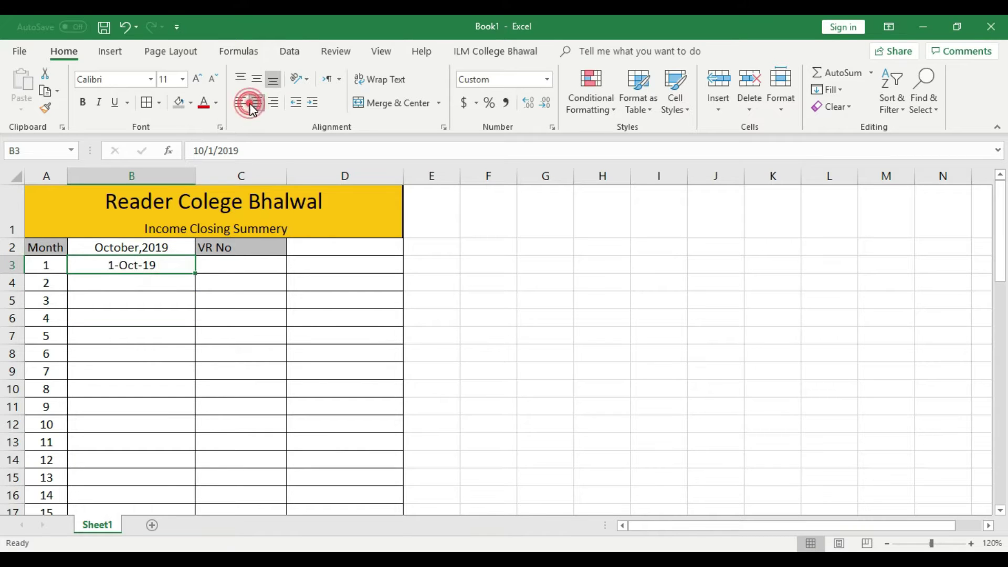
- Shorten the month text in cell B2 to "Oct,2019"
double_click(134, 248)
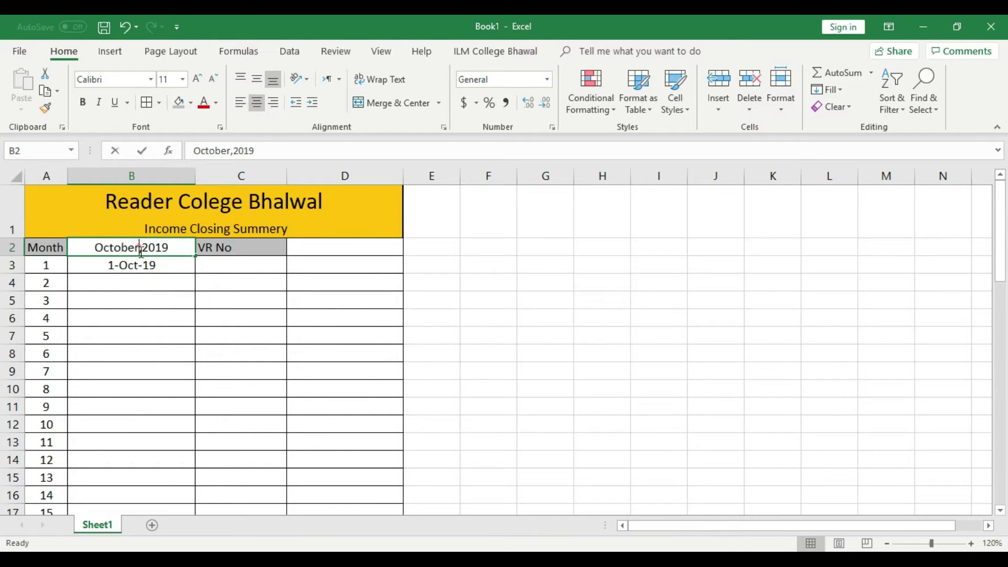
key("BackSpace")
key("BackSpace")
key("BackSpace")
key("BackSpace")
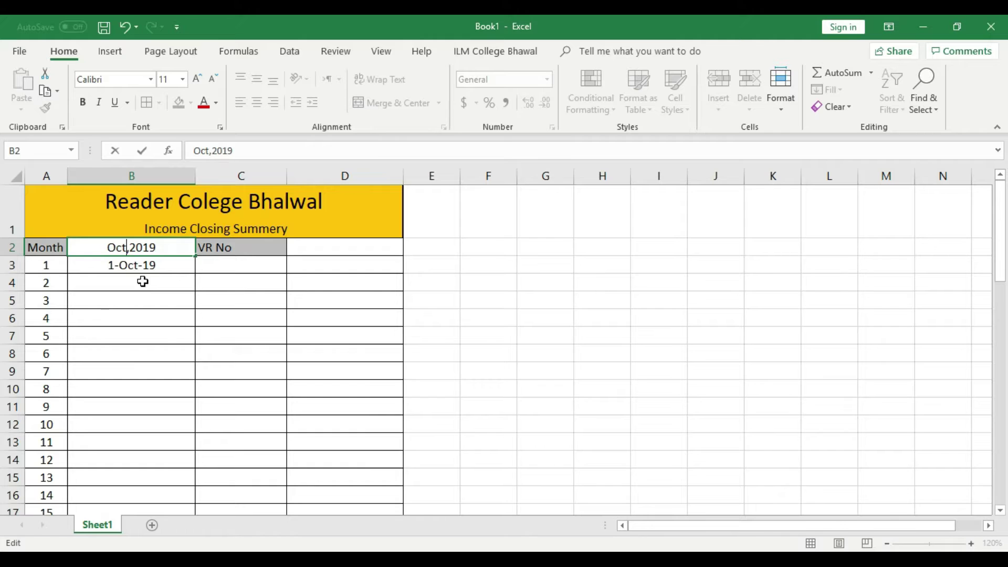
left_click(146, 315)
- Fill the dates down column B from 1-Oct-19 in B3 to 31-Oct-19 in B33
left_click(195, 173)
left_click(155, 268)
left_click_drag(195, 273, 198, 326)
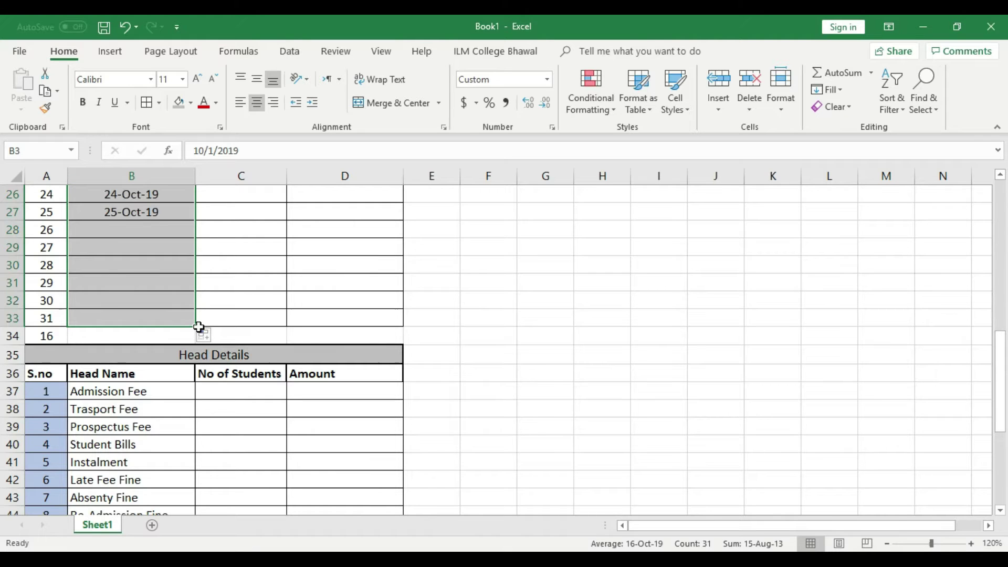
left_click(244, 284)
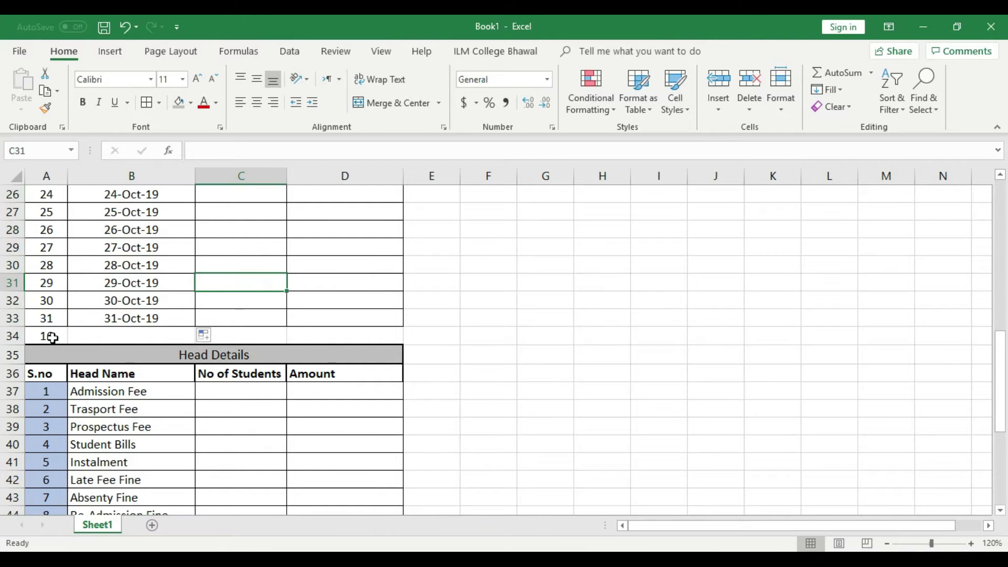
- Merge and centre cells A34:B34 below day 31 and replace their content with "Total"
left_click_drag(42, 337, 131, 336)
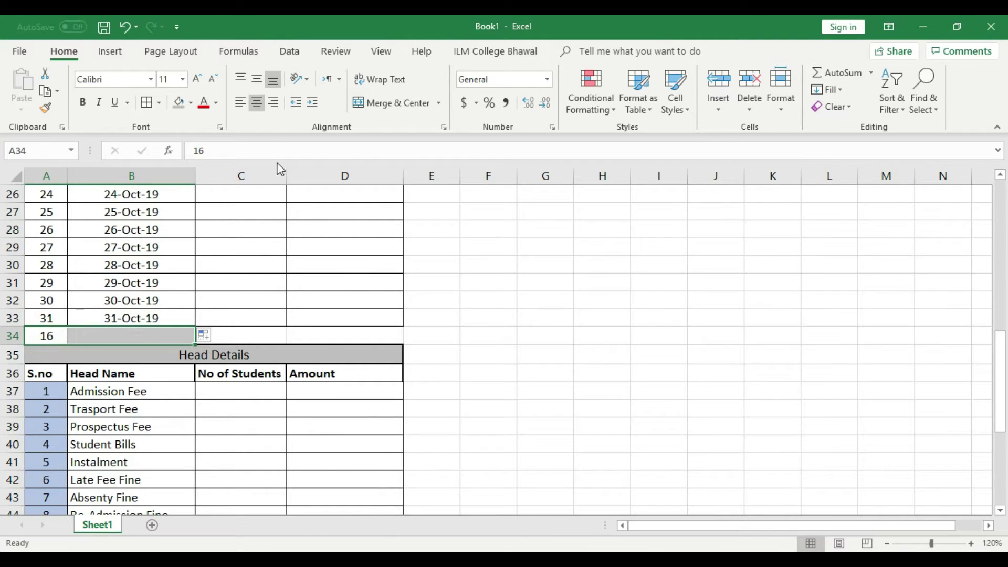
left_click(378, 104)
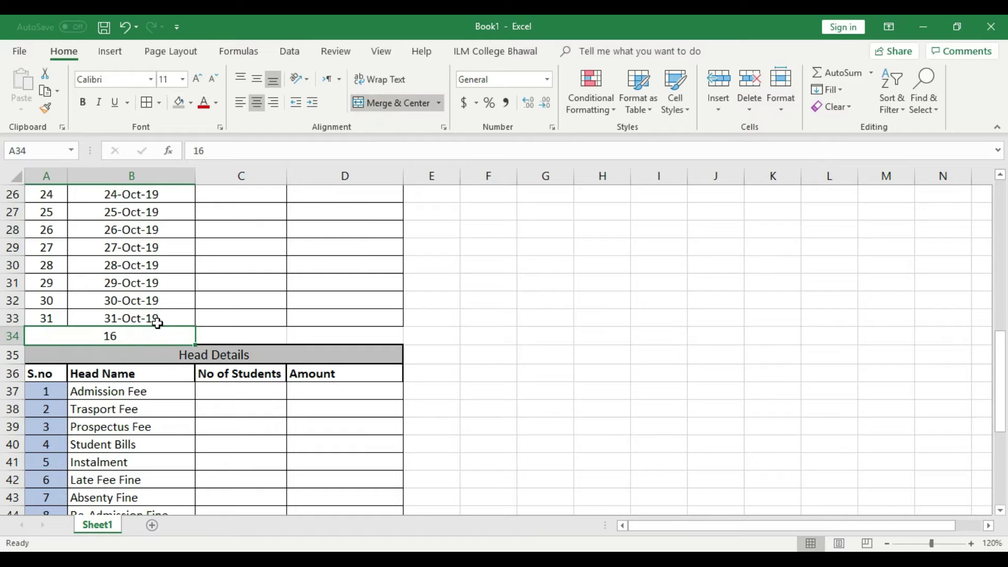
type("Total")
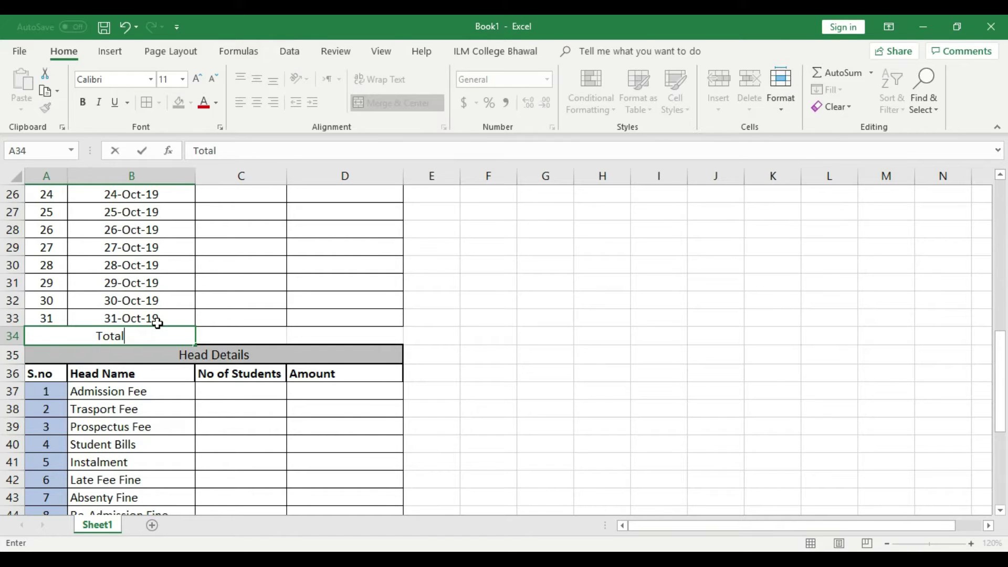
left_click(254, 333)
- Fill the merged Total cell in row 34 with yellow and give it thick outside borders
left_click(157, 336)
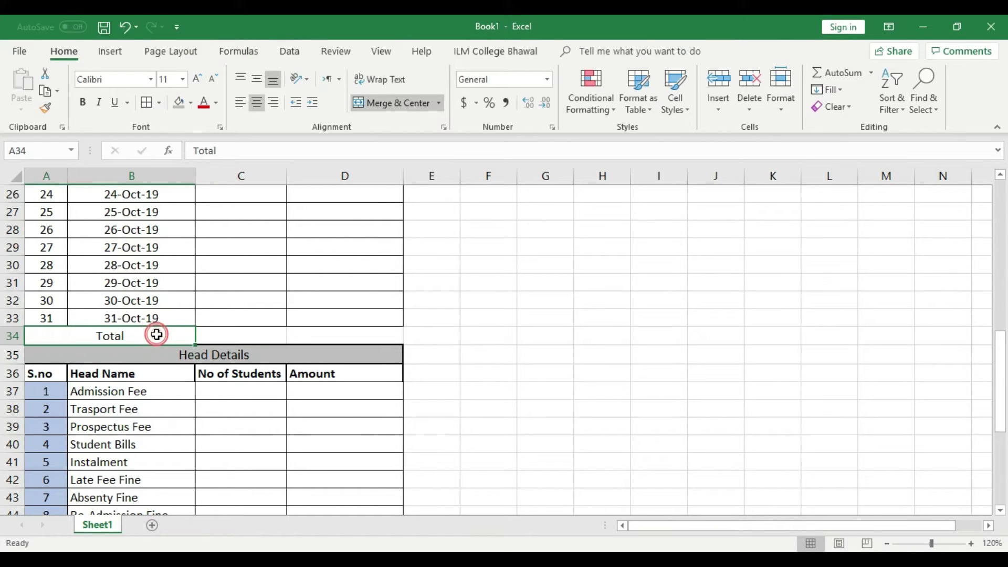
left_click(191, 105)
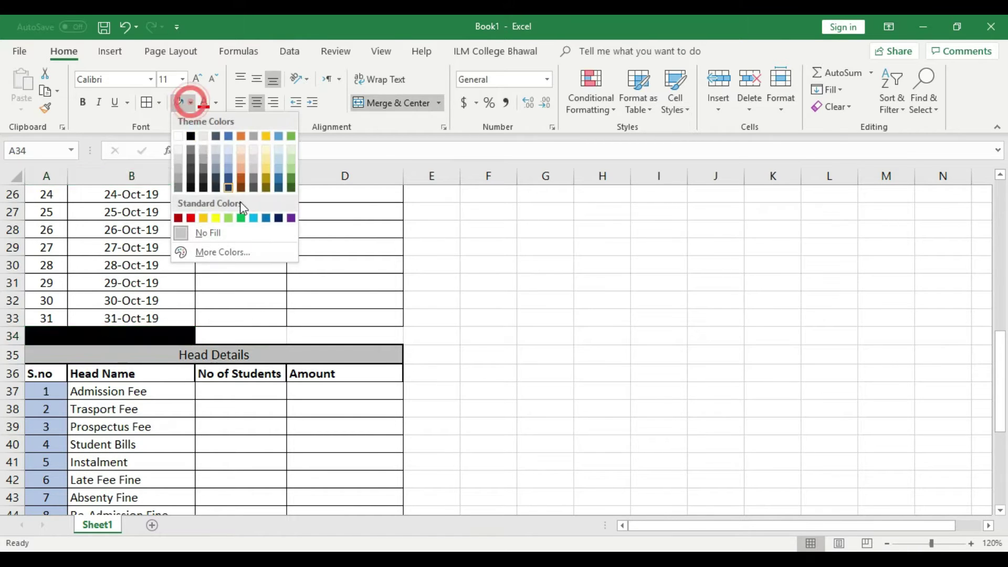
left_click(214, 219)
left_click(159, 103)
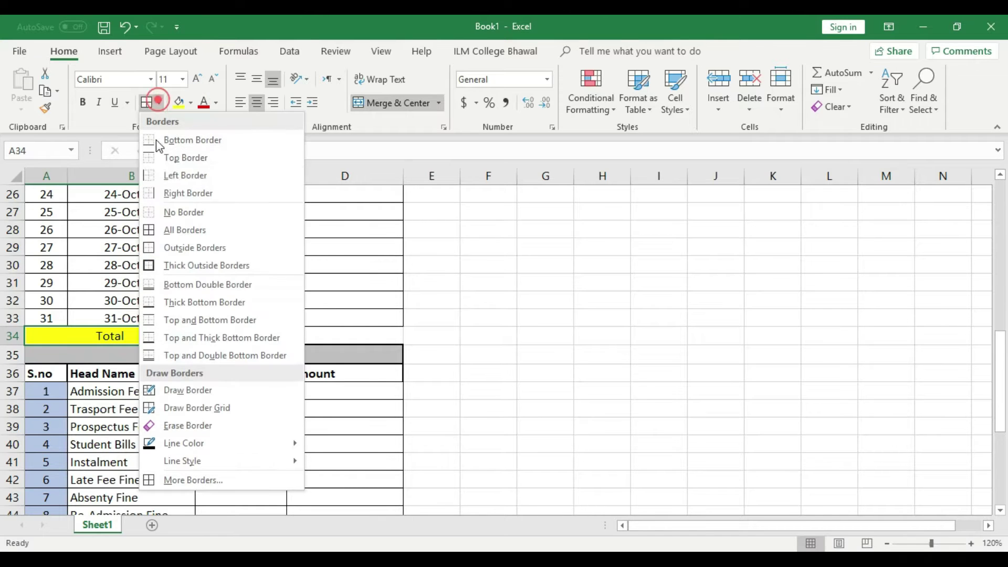
left_click(168, 261)
left_click(293, 317)
- Merge and centre cells C34:D34 beside Total and apply thick outside borders to them
left_click_drag(215, 336, 309, 337)
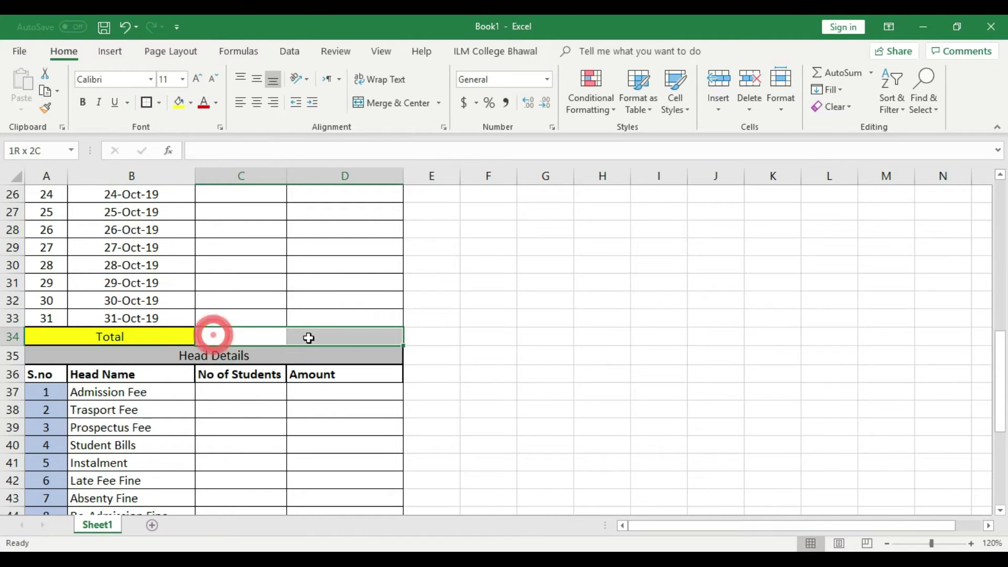
left_click(392, 102)
left_click(474, 321)
left_click(276, 337)
left_click(146, 102)
left_click(547, 362)
- Enter the formula =sum(D3:D33) in the merged cell beside Total
double_click(306, 337)
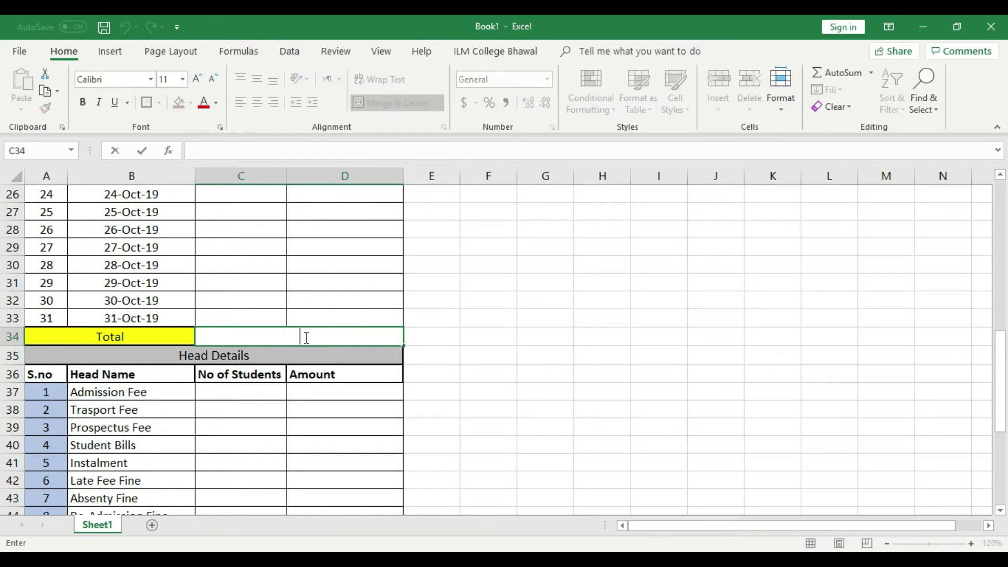
type("=sum")
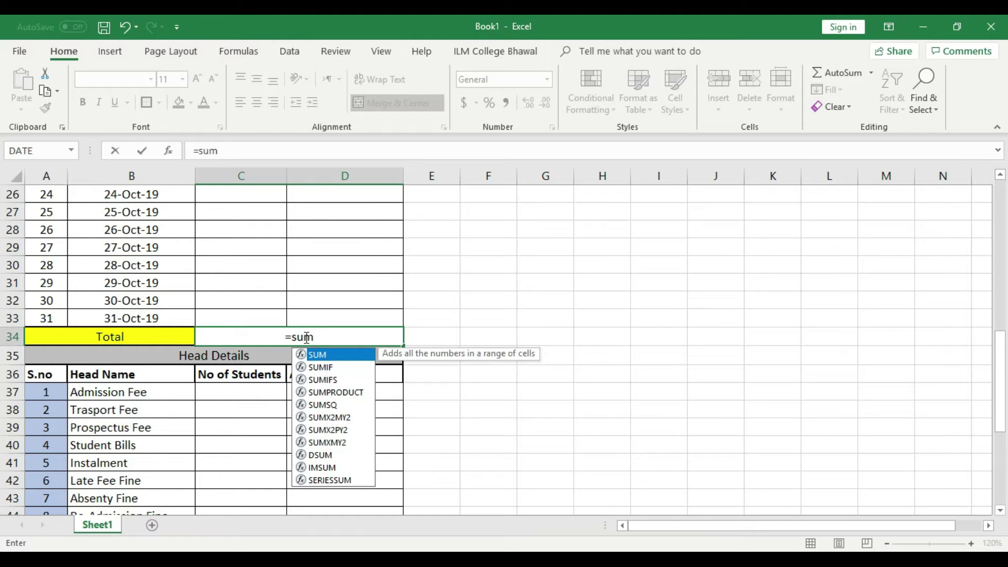
type("(")
left_click_drag(1001, 388, 990, 210)
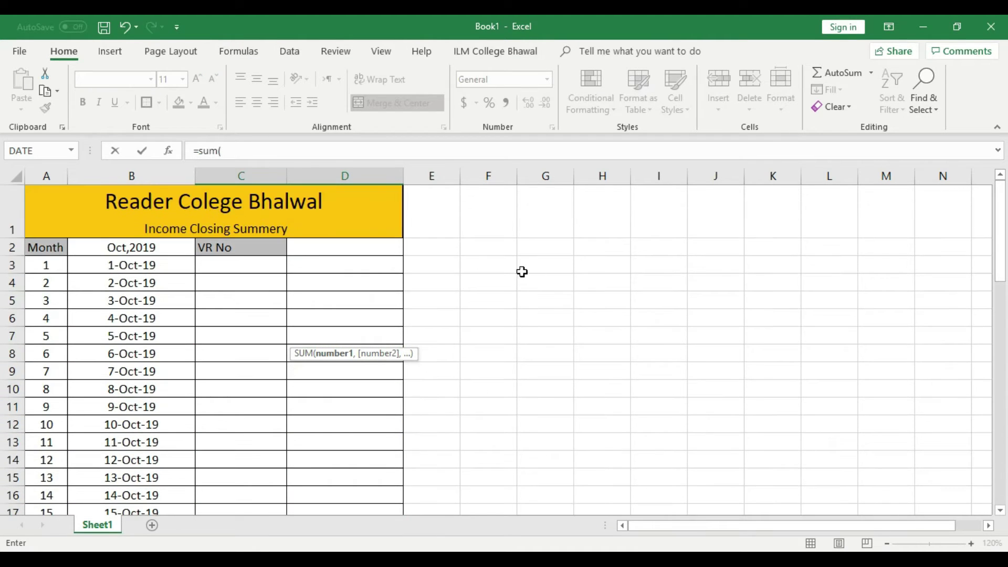
left_click_drag(379, 268, 385, 328)
type(")")
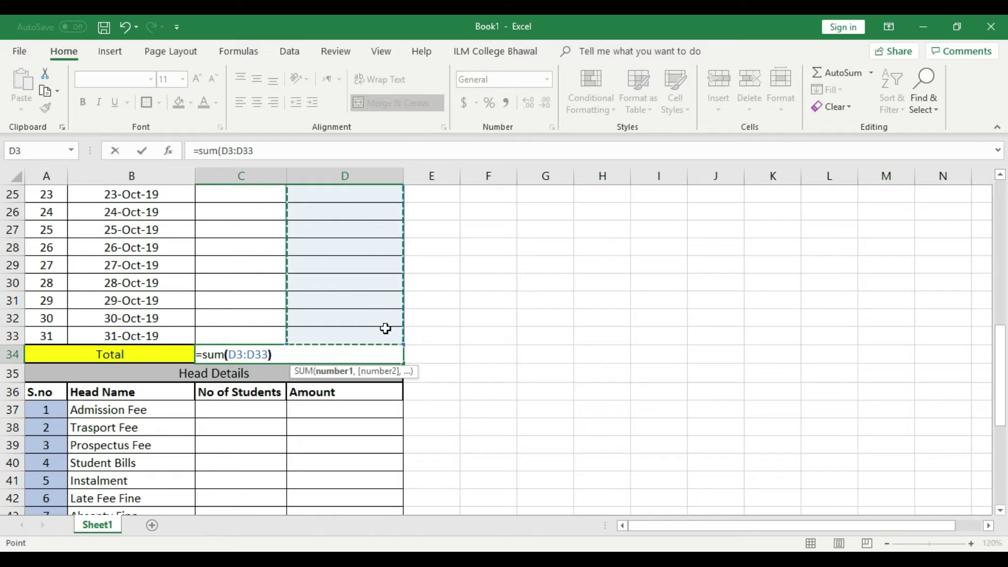
key("Return")
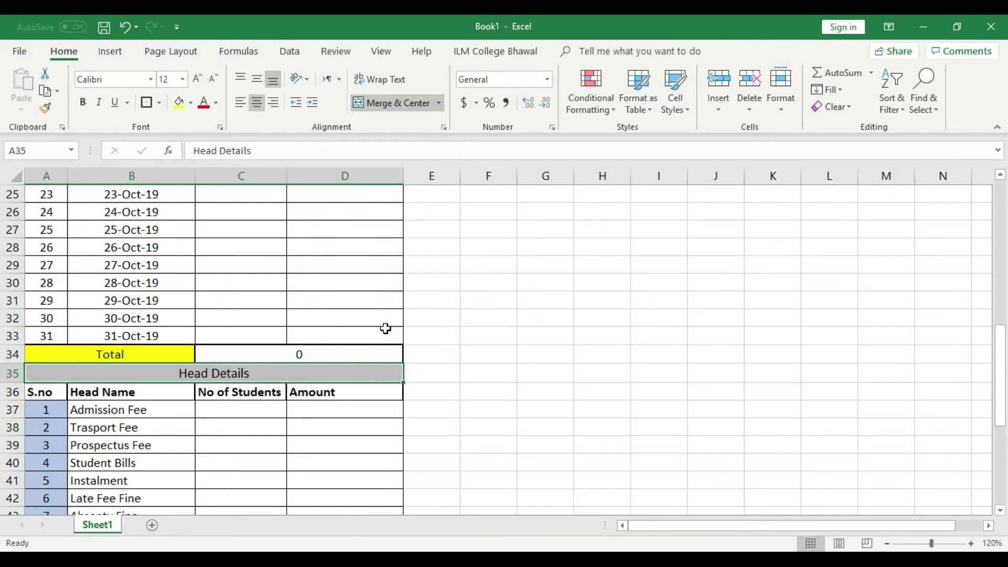
- Make row 34 taller, align its content to the vertical middle and enlarge its font by three size steps
left_click_drag(18, 363, 18, 375)
left_click(13, 357)
left_click(257, 79)
left_click(197, 78)
left_click(198, 78)
left_click(197, 79)
left_click(473, 264)
- Make the Head Details heading in row 35 bold
left_click(213, 385)
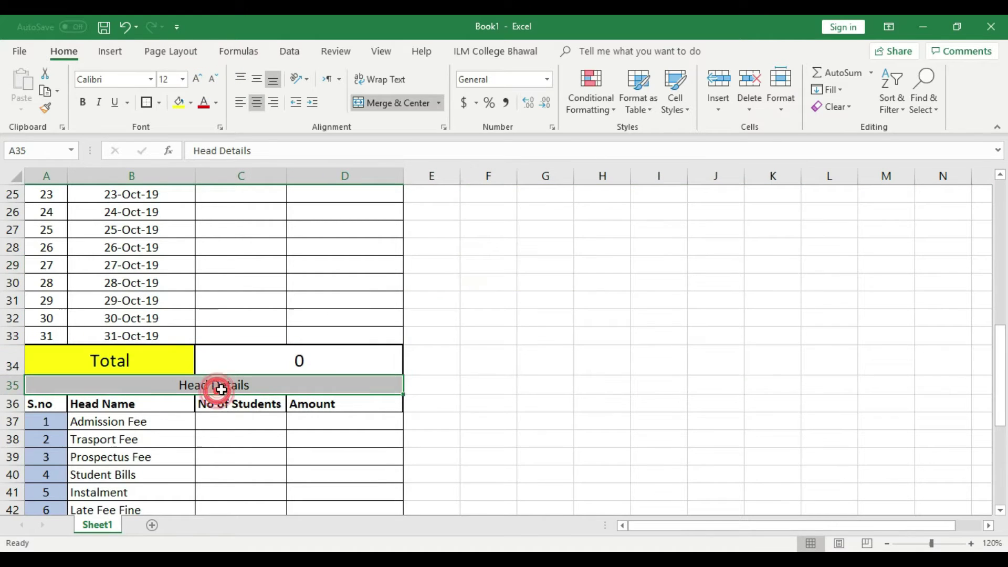
left_click(86, 101)
left_click(495, 385)
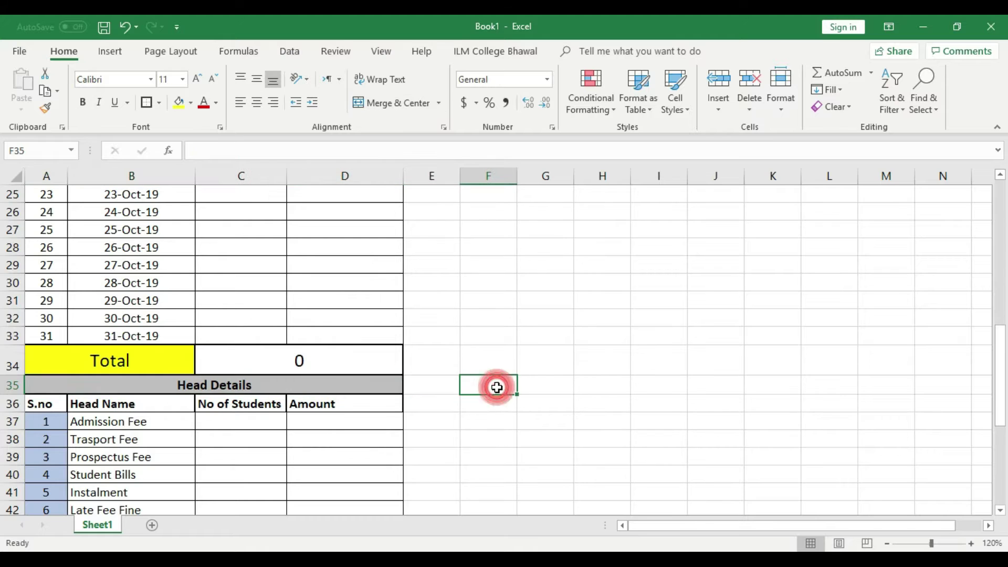
scroll(497, 388, "down", 2)
scroll(497, 388, "down", 3)
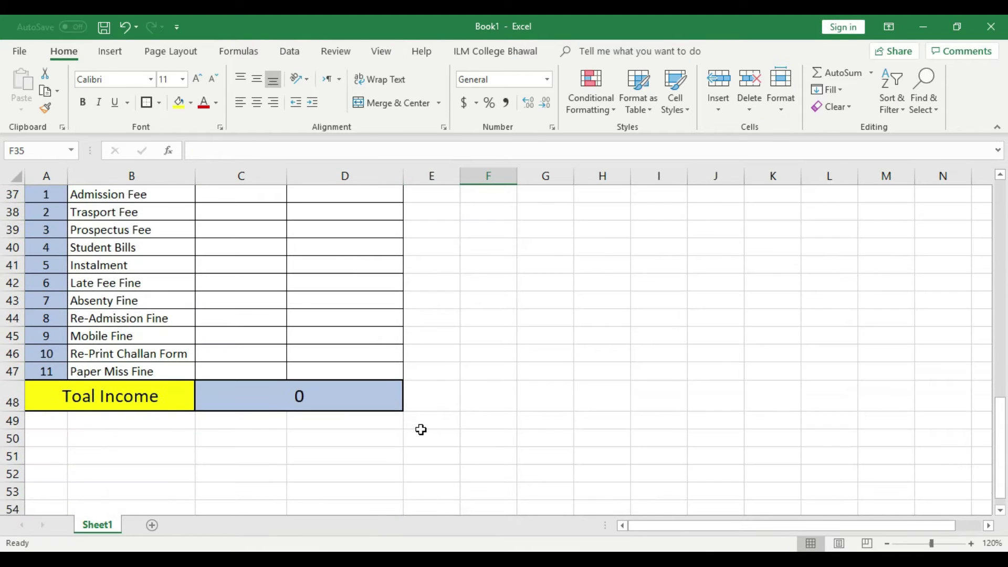
scroll(421, 429, "up", 3)
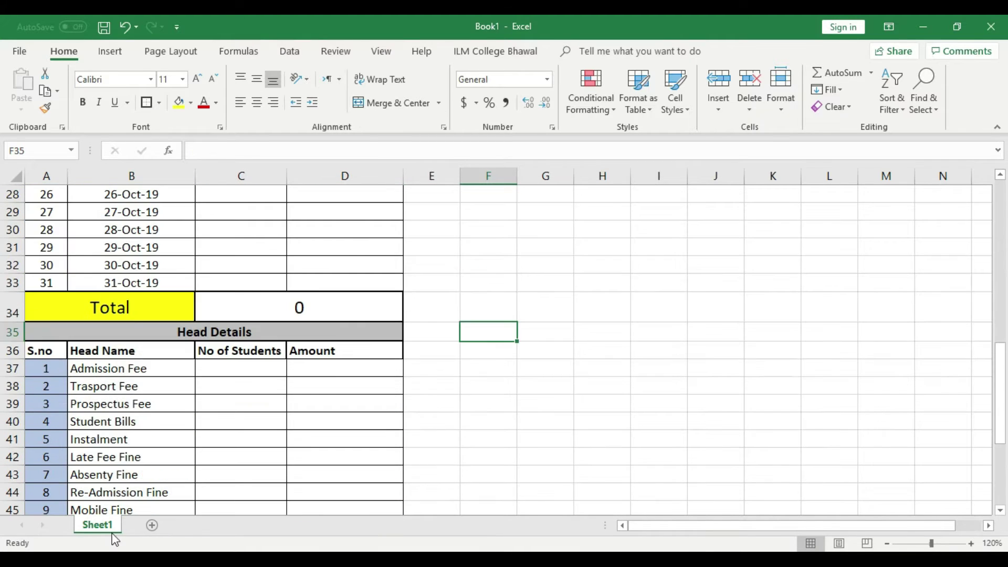
scroll(127, 483, "up", 9)
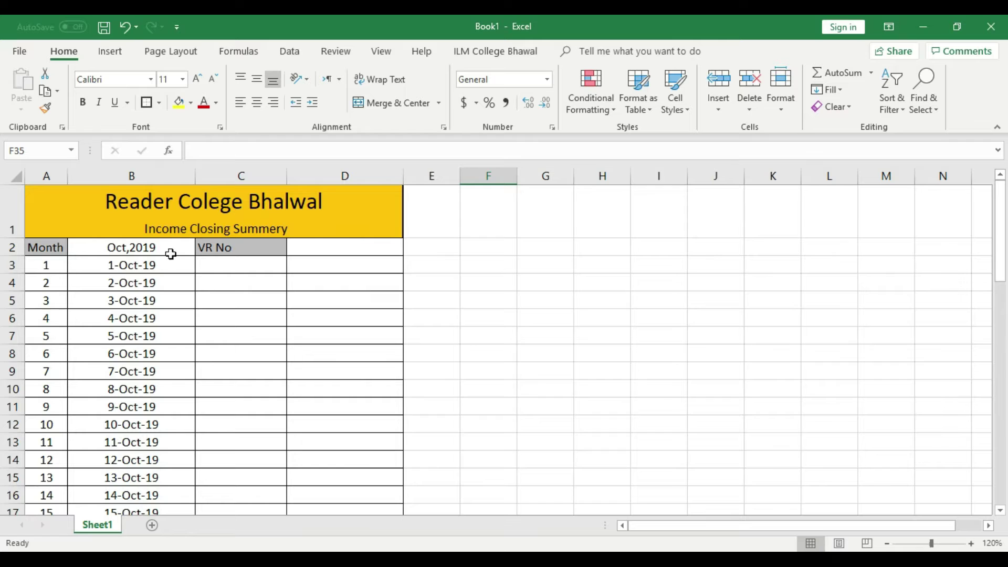
left_click(347, 250)
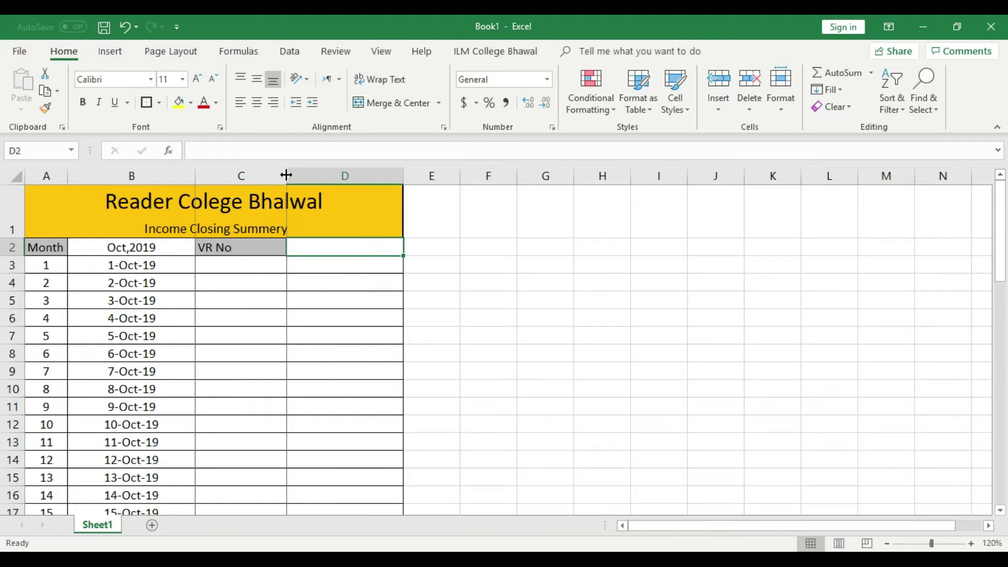
left_click_drag(286, 178, 262, 174)
left_click(262, 175)
left_click(284, 272)
left_click(317, 250)
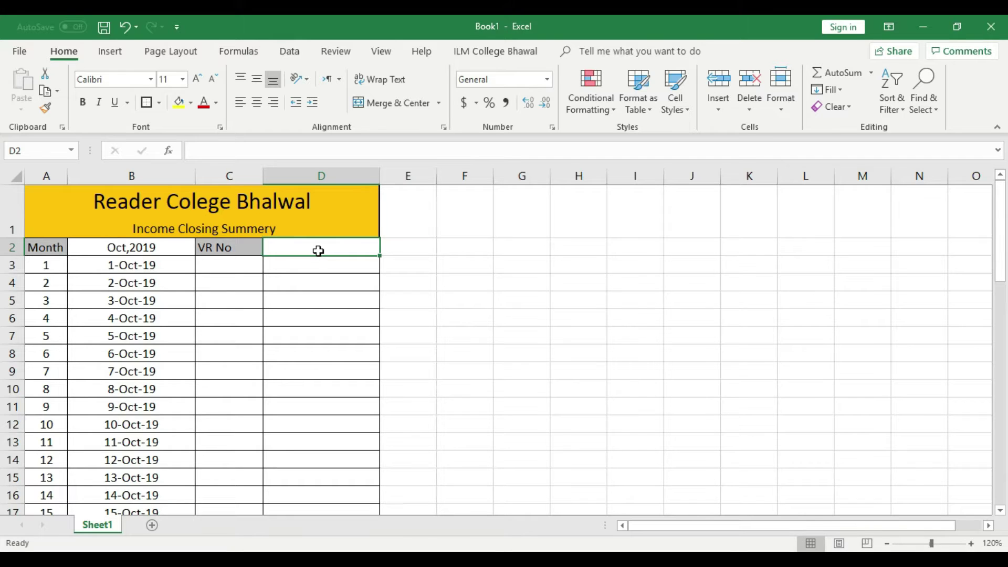
type("19-01")
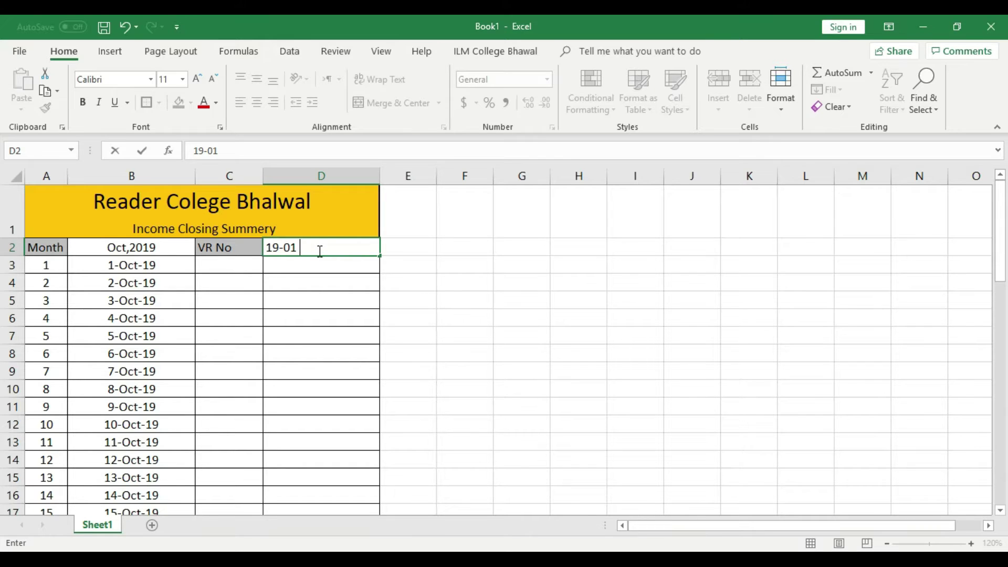
left_click(338, 300)
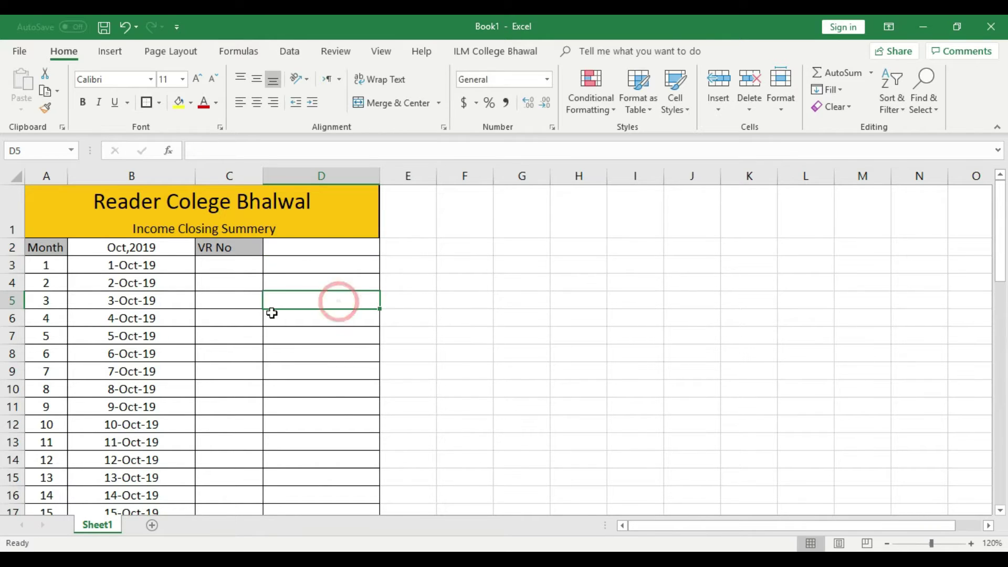
left_click_drag(261, 174, 285, 174)
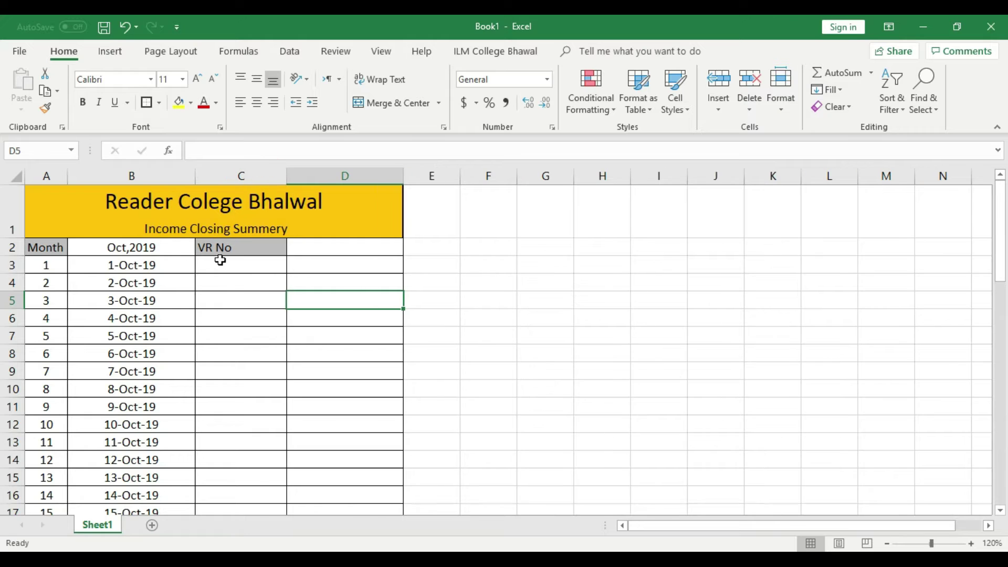
- Centre the "VR No" label in cell C2
left_click(235, 247)
left_click(257, 102)
left_click(304, 260)
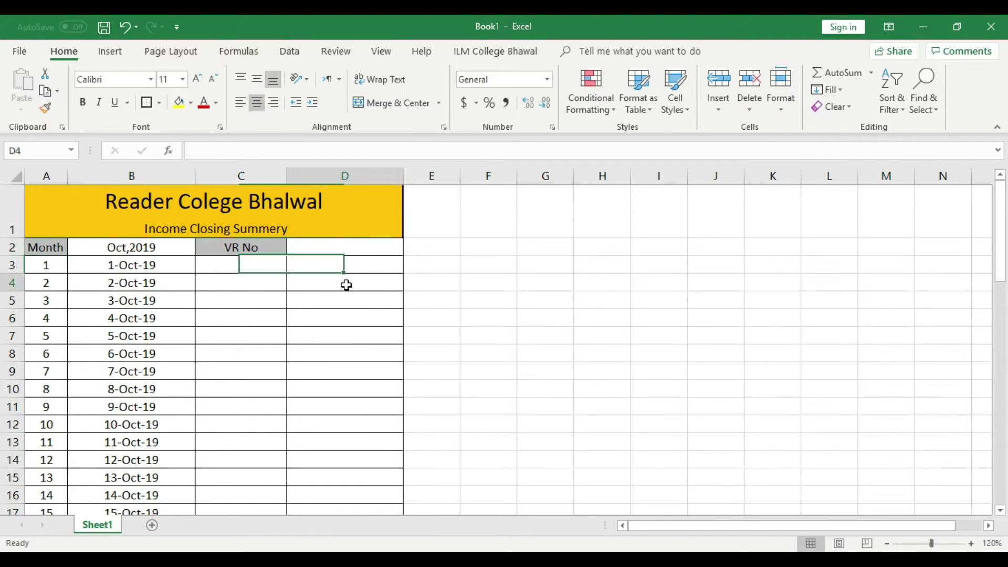
left_click(346, 284)
- Add a new blank worksheet to the workbook and return to the summary on Sheet1
scroll(373, 324, "down", 10)
left_click(342, 387)
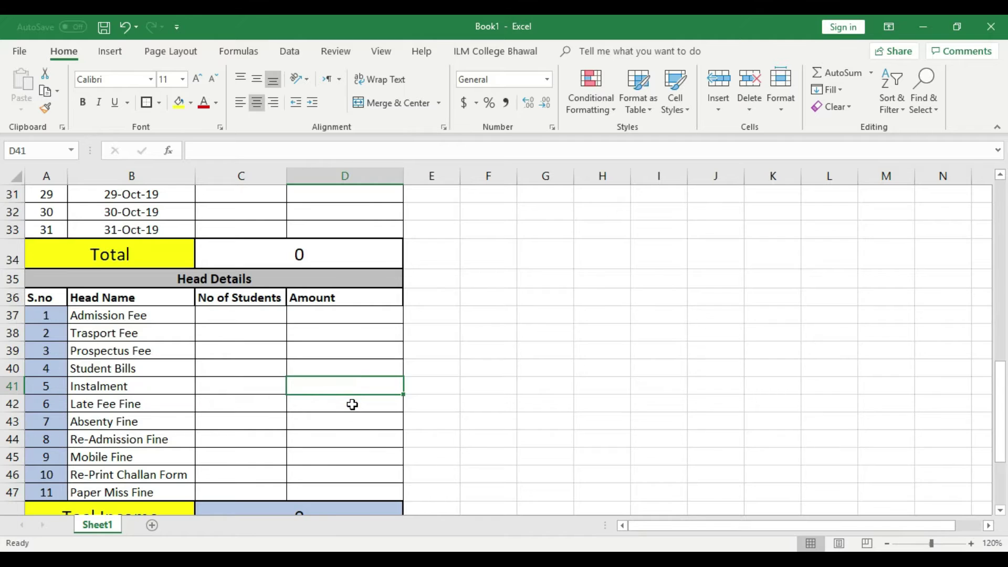
scroll(351, 404, "up", 7)
left_click(347, 263)
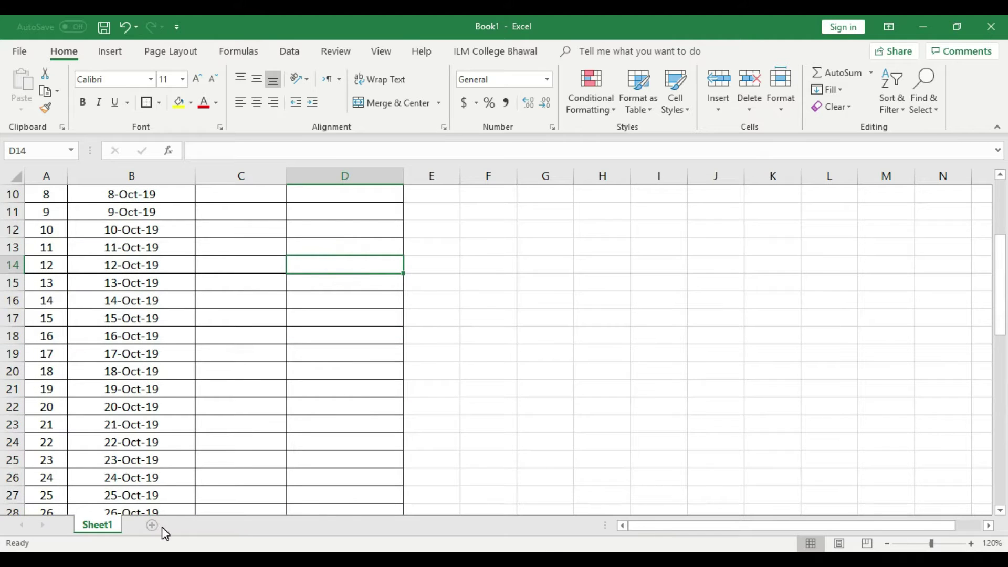
scroll(495, 433, "up", 3)
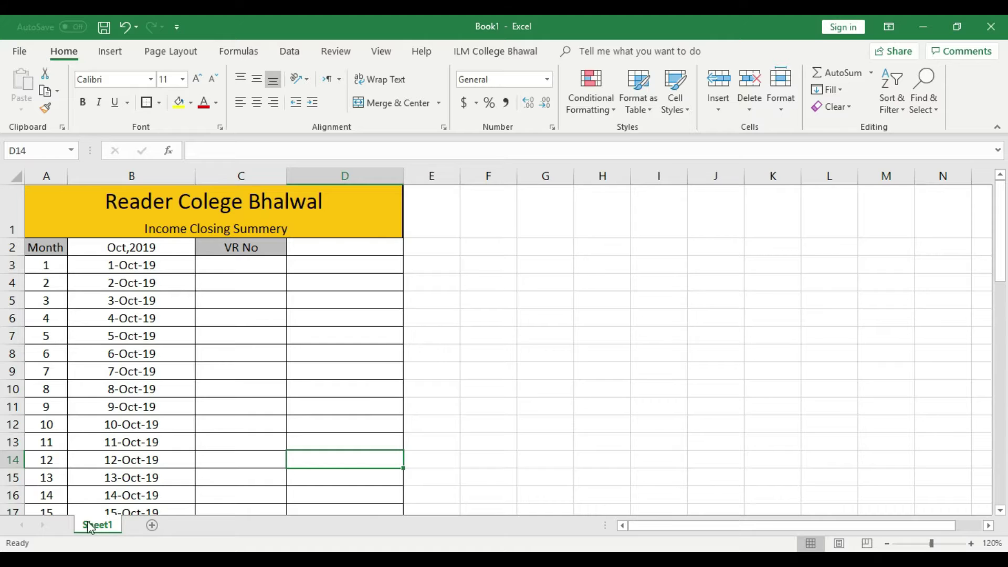
left_click(150, 526)
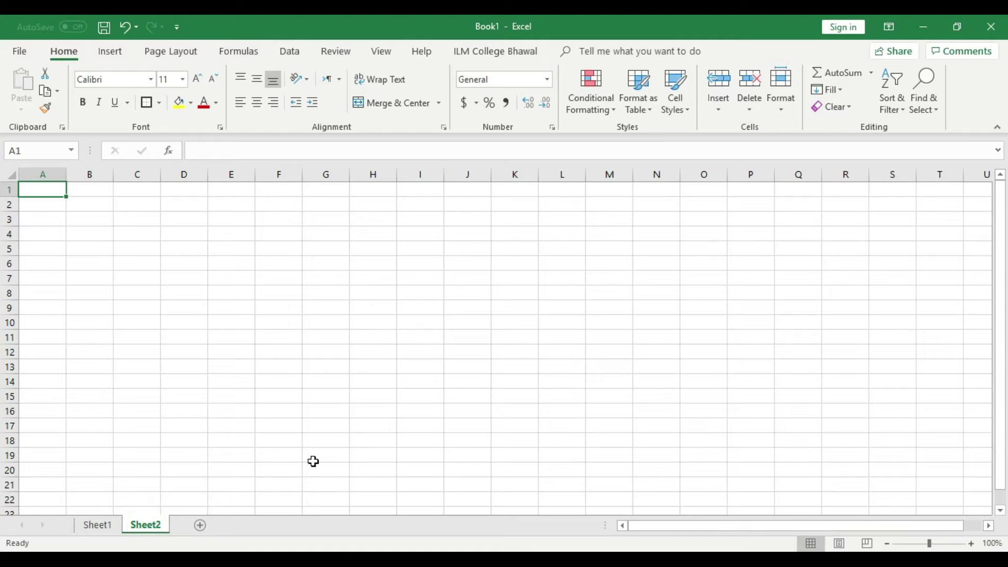
left_click(98, 527)
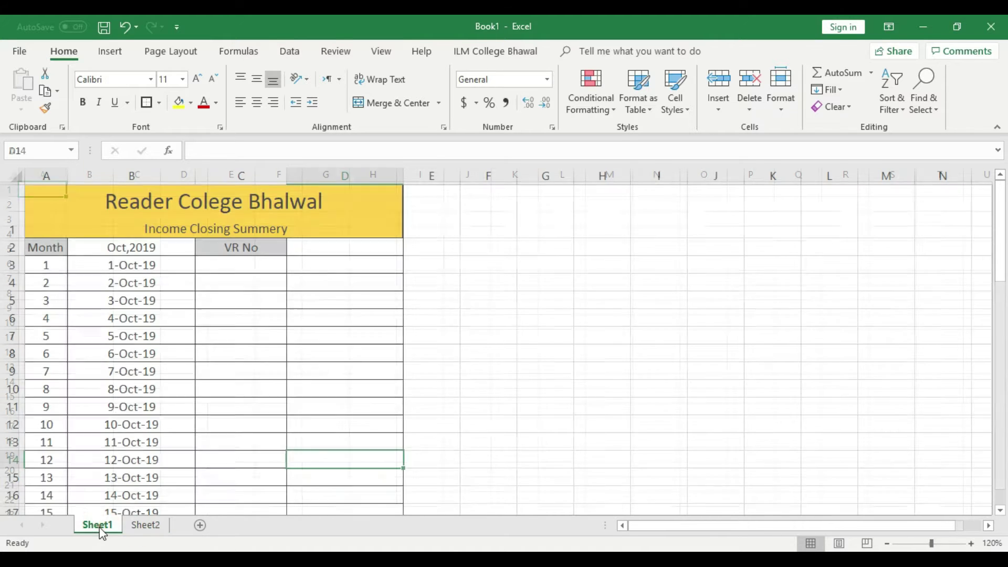
left_click(315, 277)
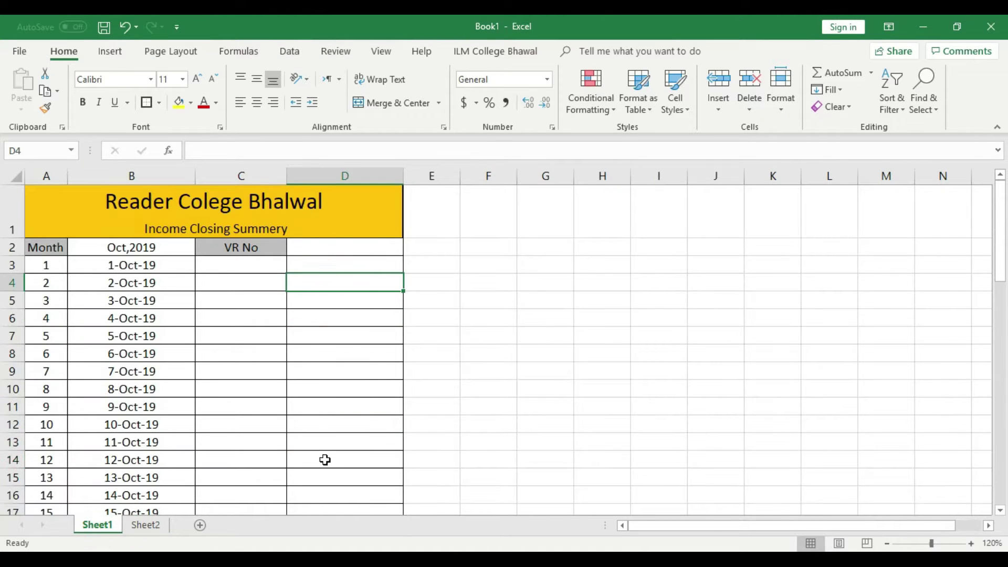
scroll(325, 460, "down", 11)
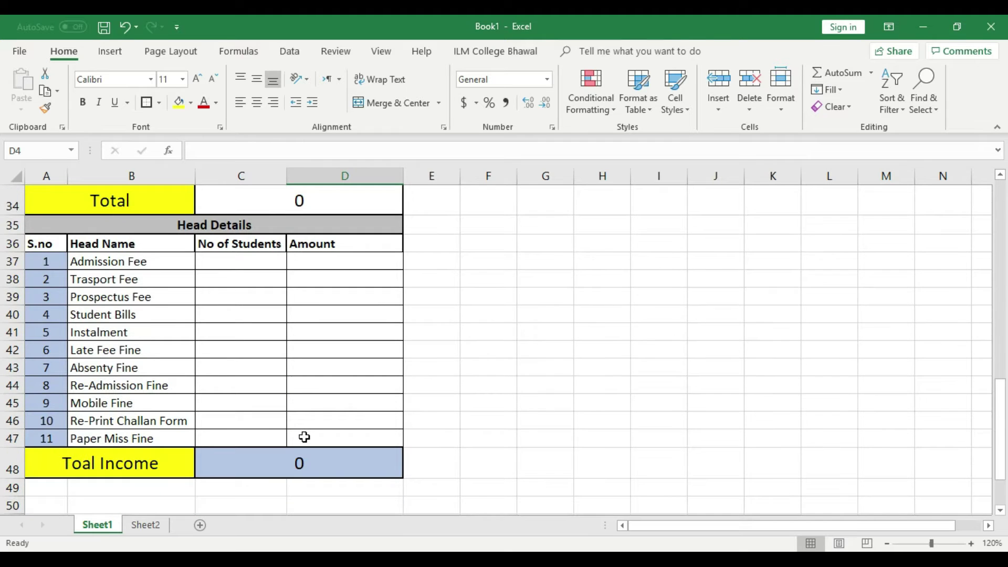
scroll(305, 437, "up", 11)
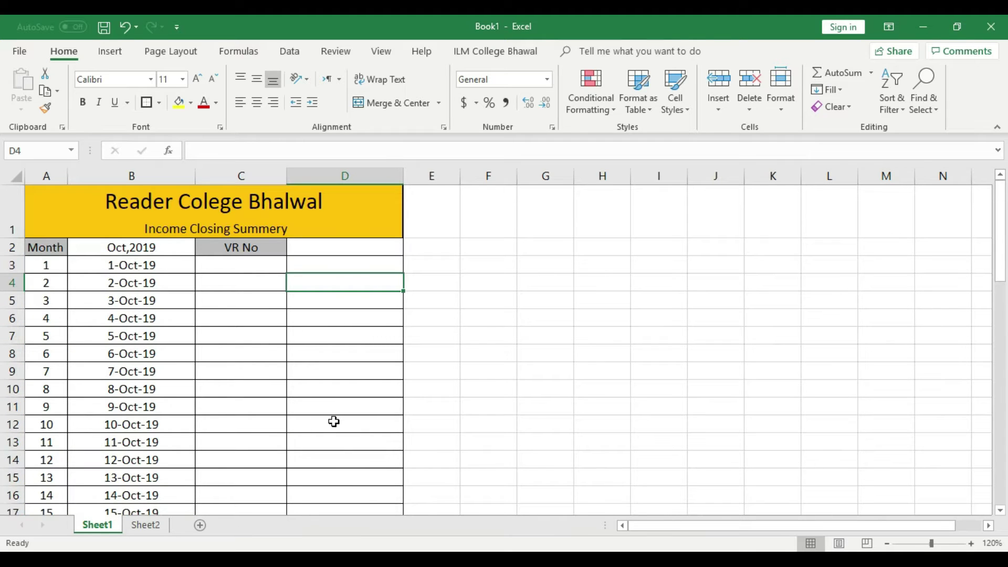
- Rename the Sheet2 worksheet as 1
left_click(149, 527)
right_click(151, 532)
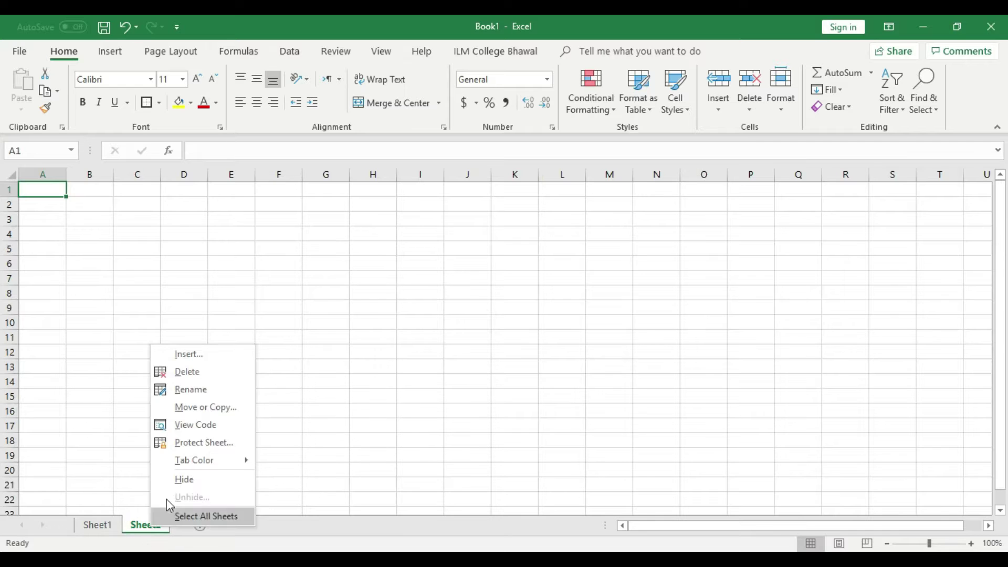
left_click(187, 385)
type("1")
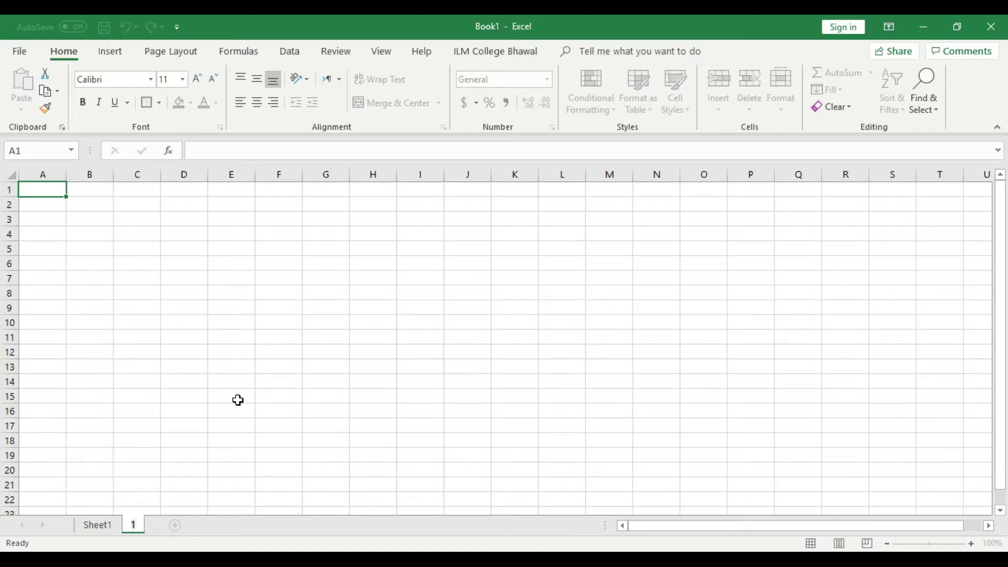
left_click(238, 401)
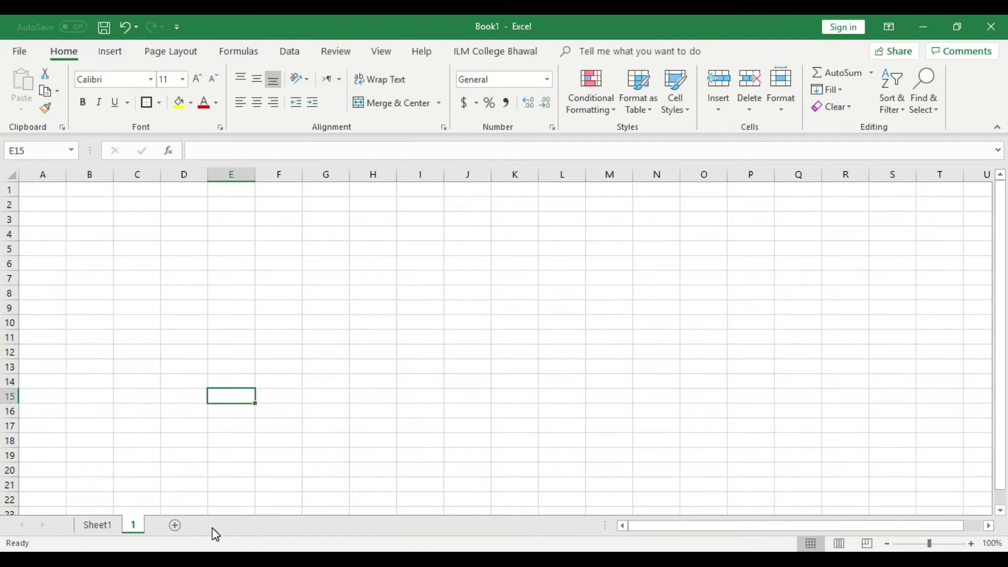
- Enter the heading "S.no" in cell A3 of the new worksheet
left_click(55, 224)
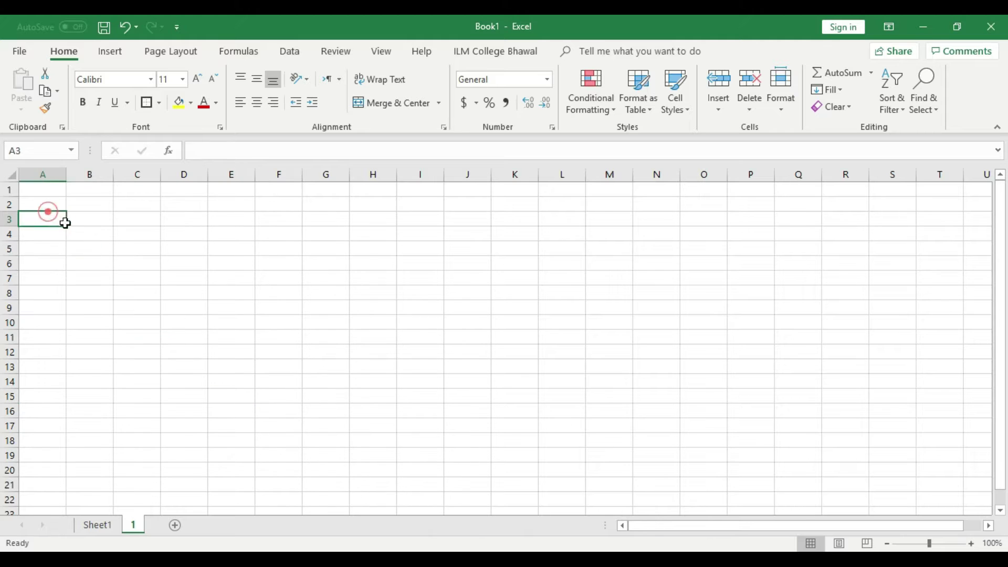
left_click(188, 294)
left_click(85, 272)
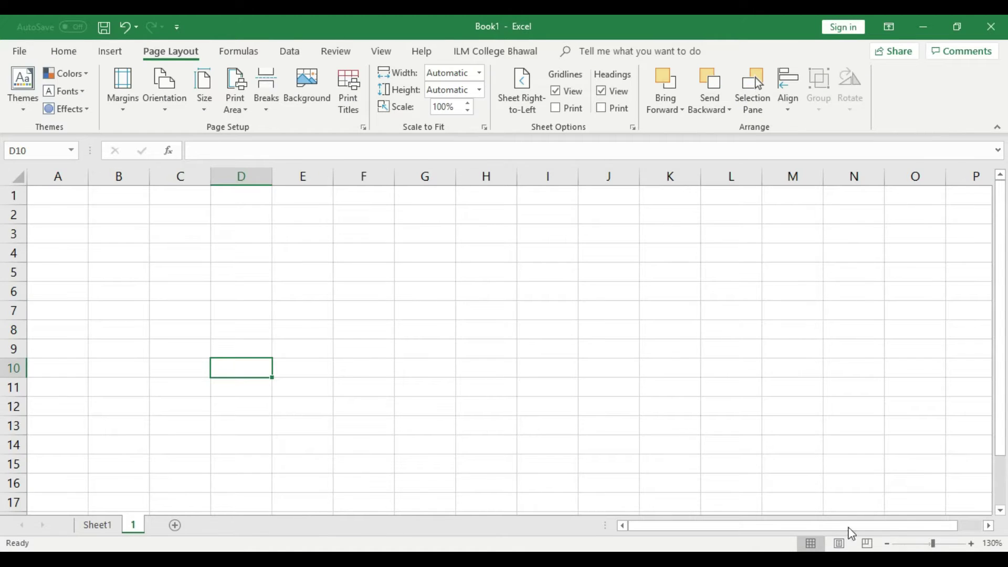
left_click(971, 544)
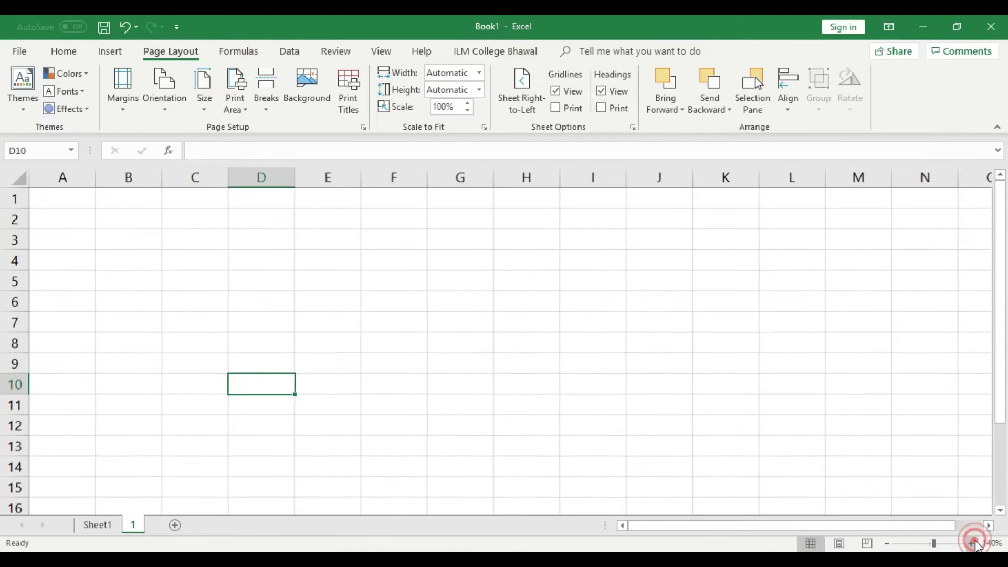
left_click(972, 543)
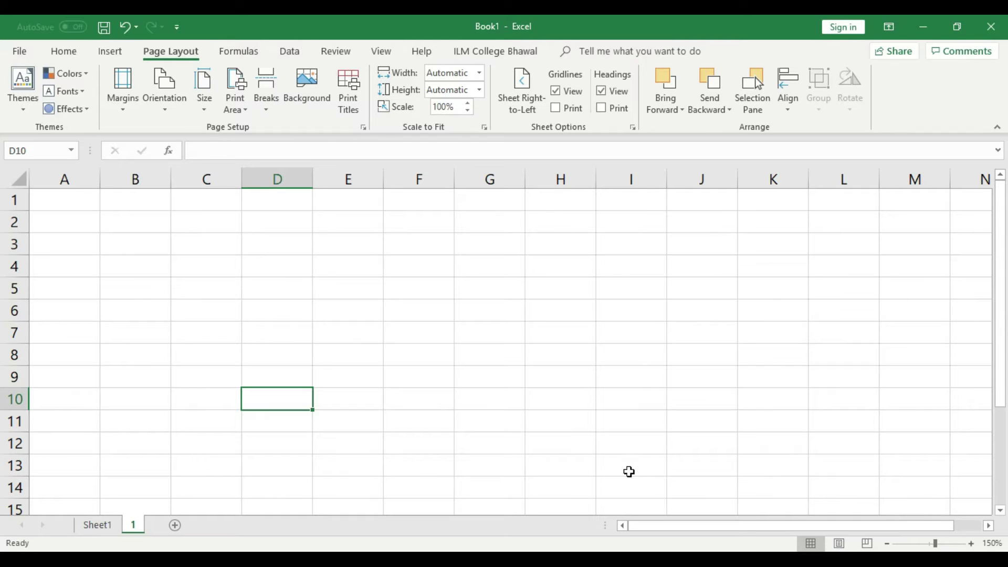
left_click(78, 248)
type("S")
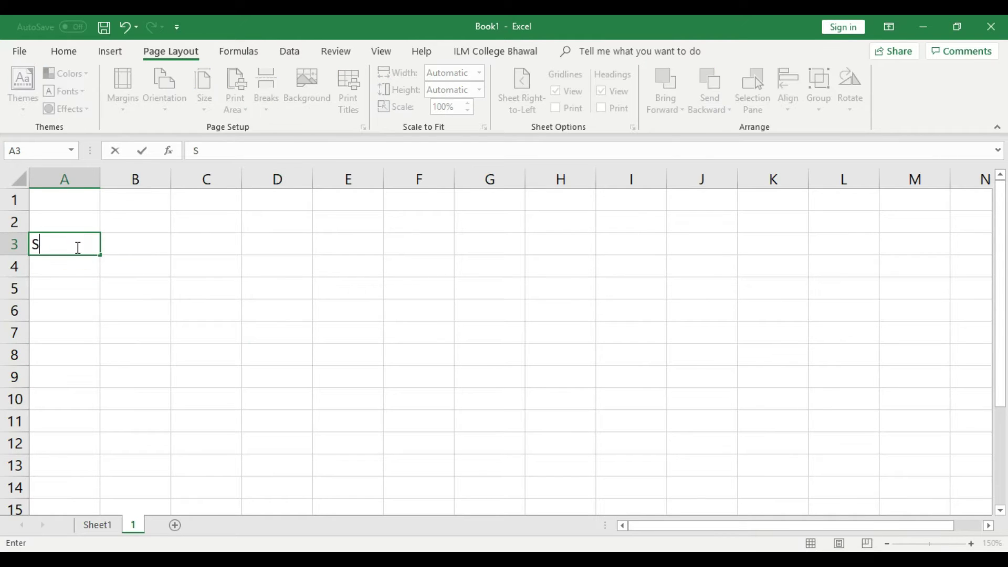
type(".no")
- Enter the heading "Head Detail" in cell B3 and fit column B's width to it
left_click(158, 238)
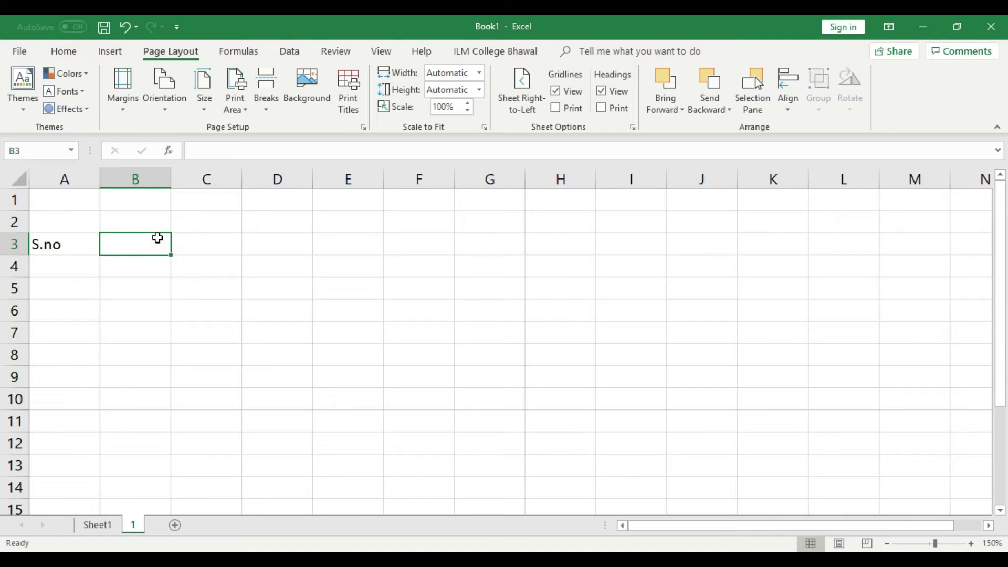
type("Head D")
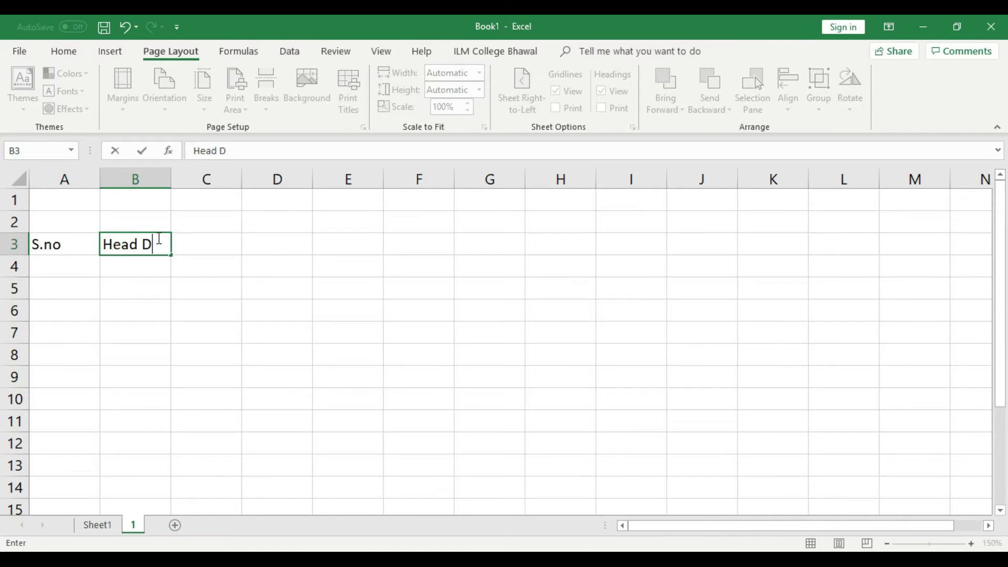
type("etail")
key("Return")
left_click(215, 286)
double_click(172, 174)
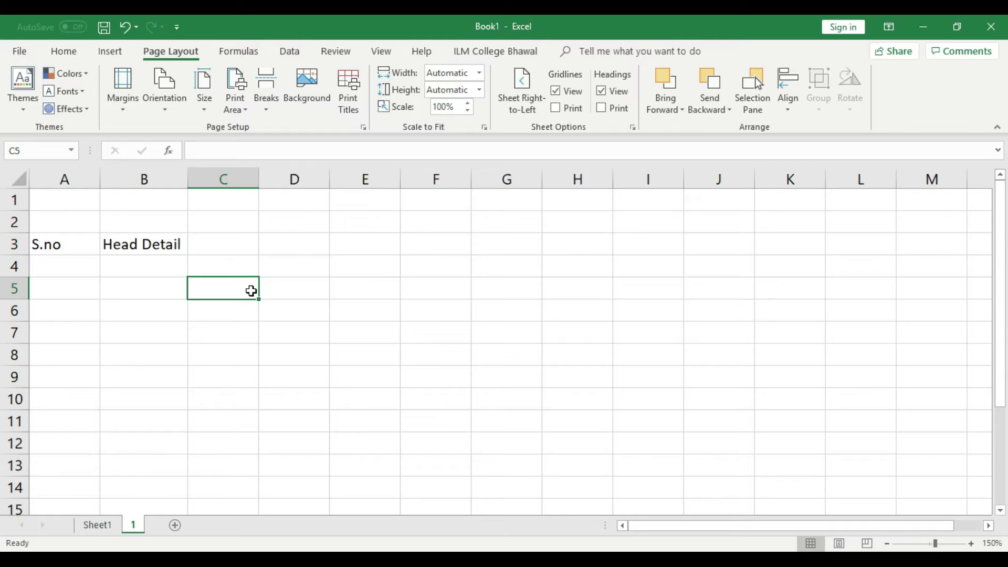
- Enter the heading "Slip No" in cell C3
left_click(225, 250)
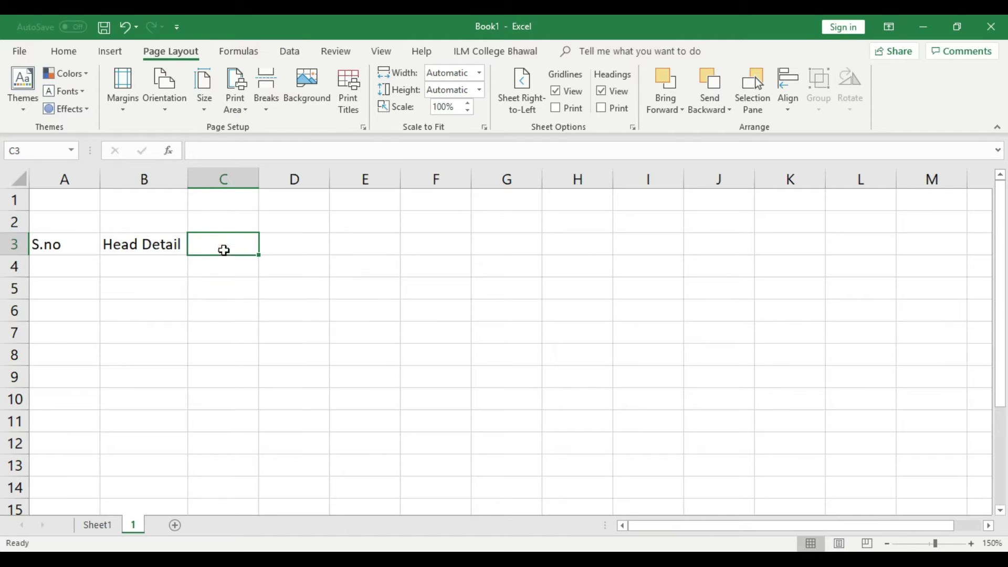
type("Slip No")
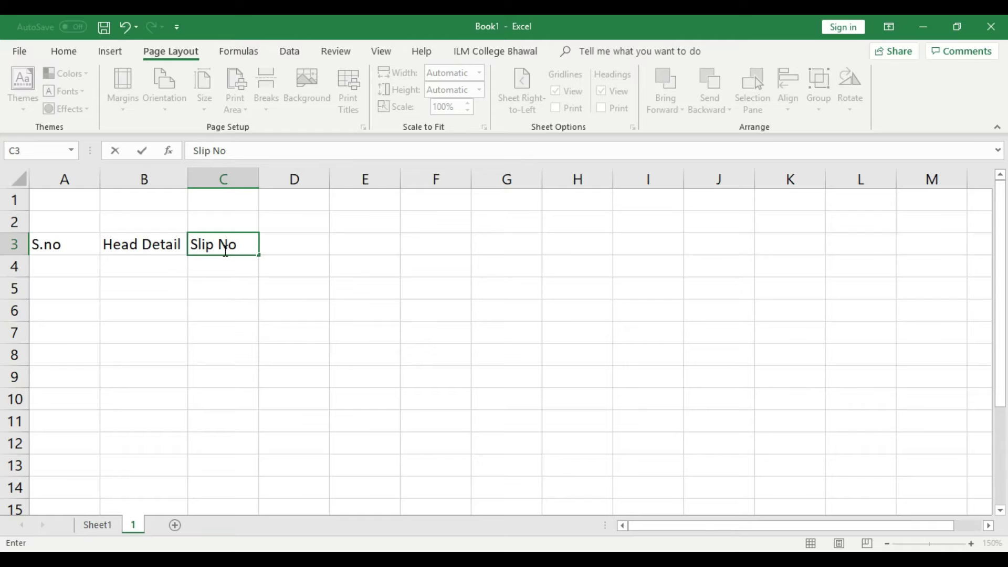
left_click(308, 243)
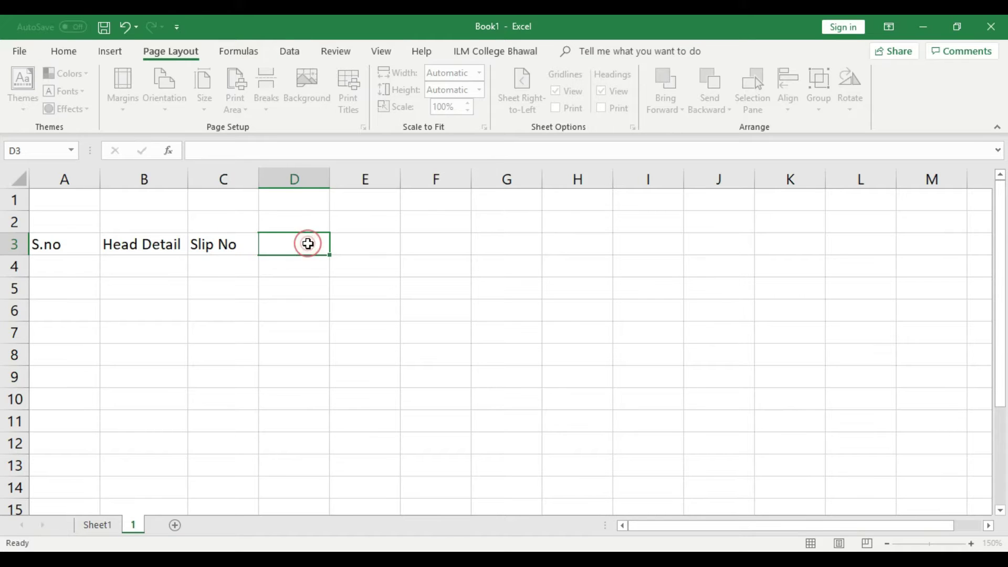
- Merge and centre cells D3 and E3
left_click(309, 331)
left_click(308, 243)
left_click_drag(309, 243, 359, 244)
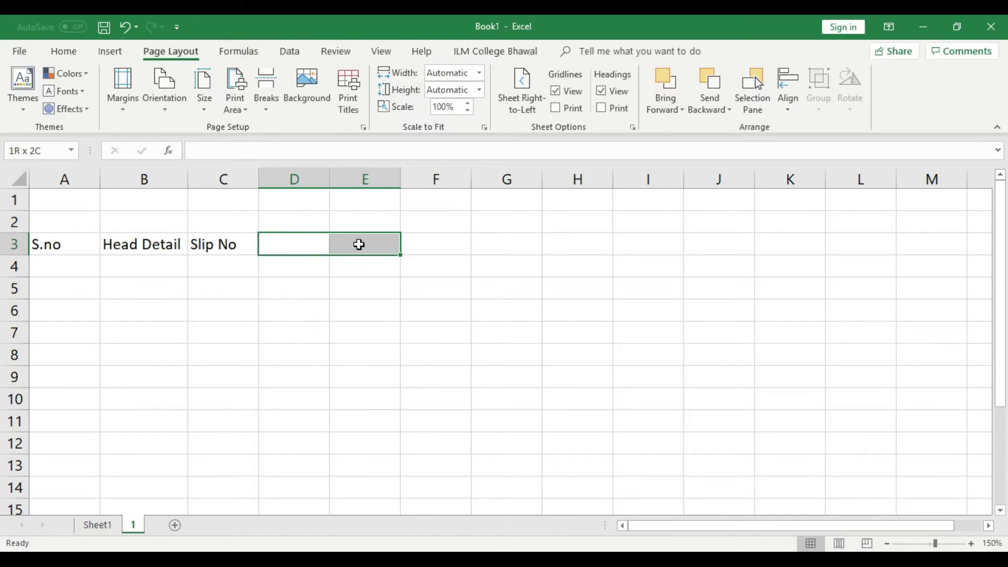
left_click(298, 243)
left_click(297, 309)
left_click_drag(290, 242, 362, 244)
left_click(66, 51)
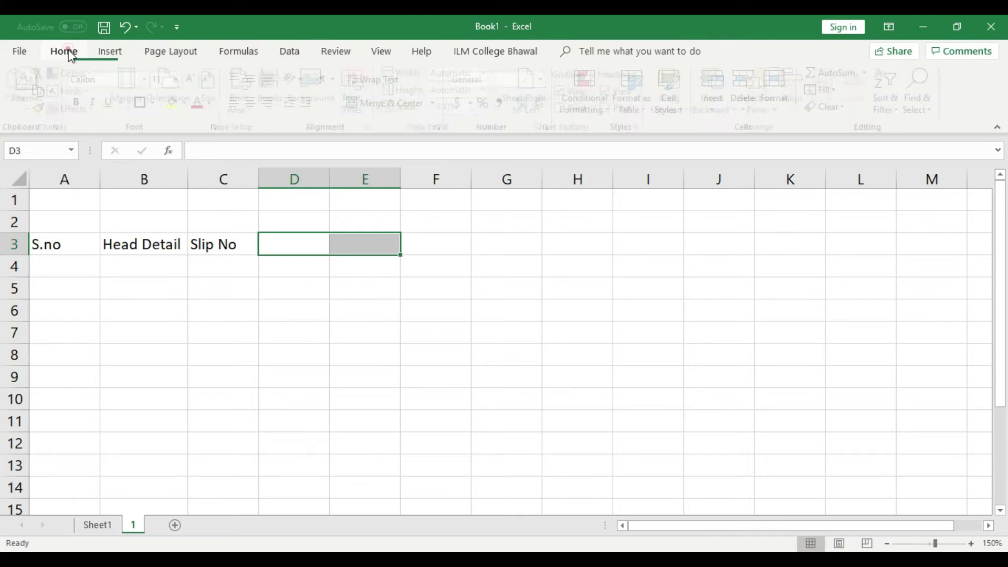
left_click(390, 105)
- Enter the heading "Income Detail" in the merged cell D3:E3
double_click(321, 242)
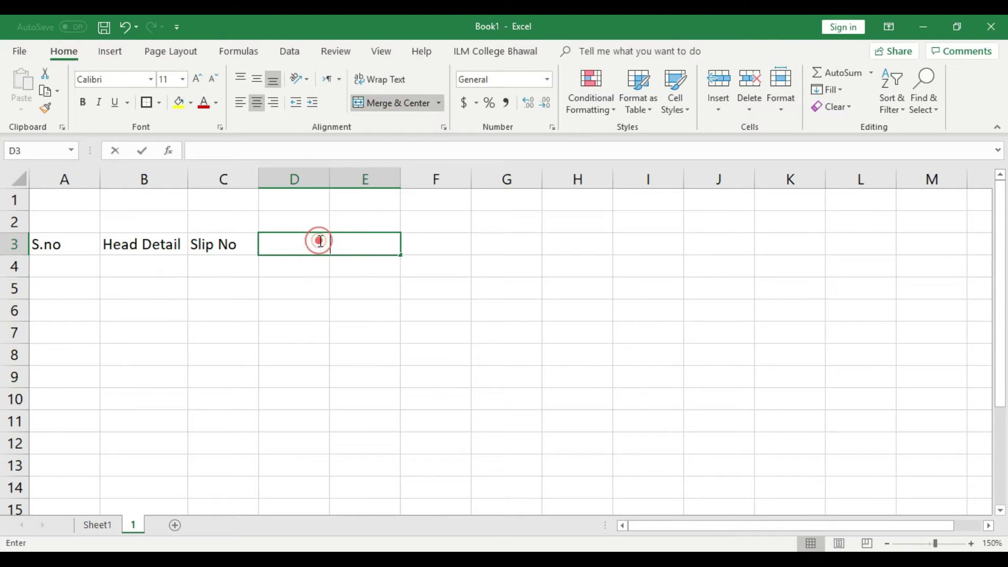
type("Income")
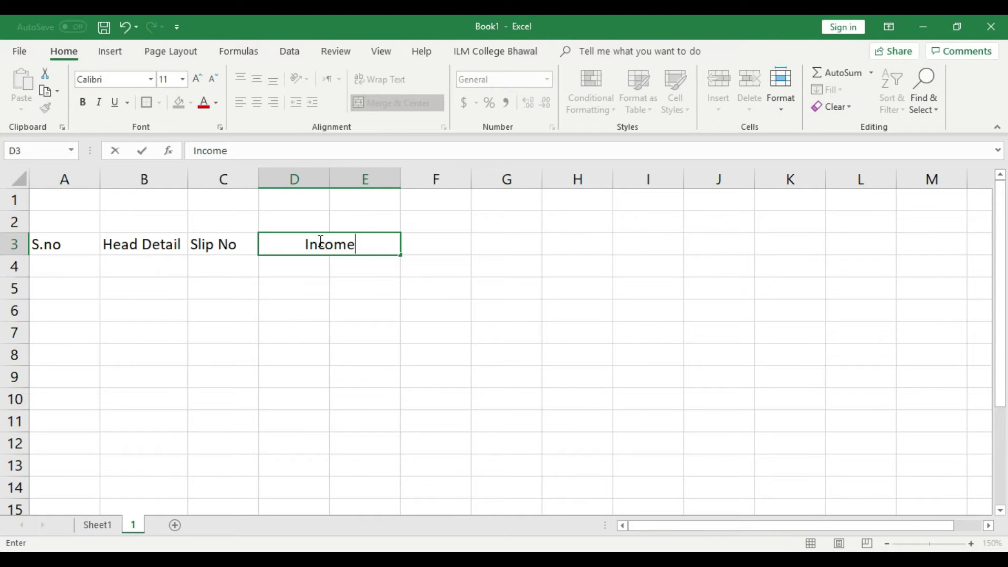
type(" Detail")
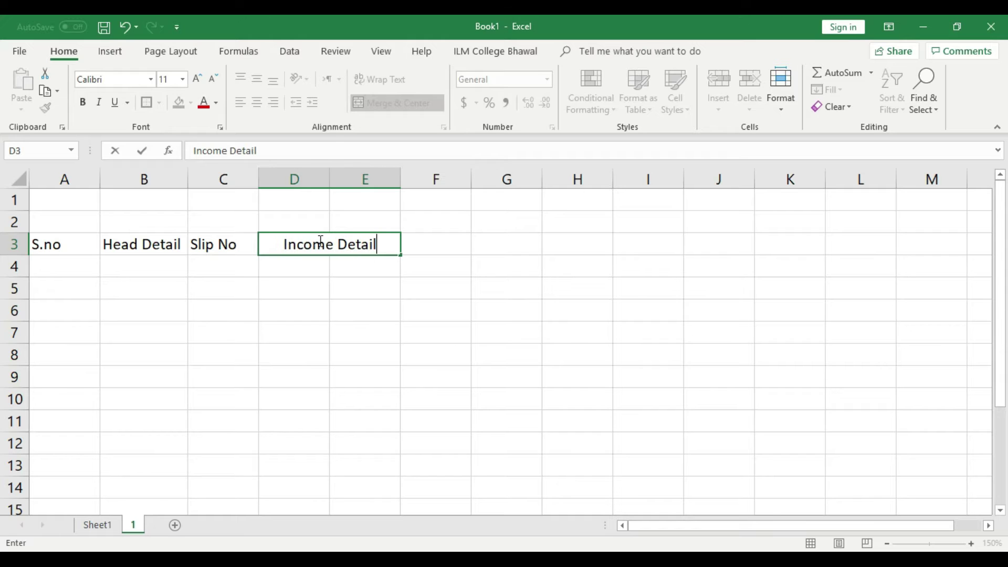
left_click(346, 283)
- Extend the heading in C3 to "Slip No or VR No" and fit column C's width to it
left_click(49, 245)
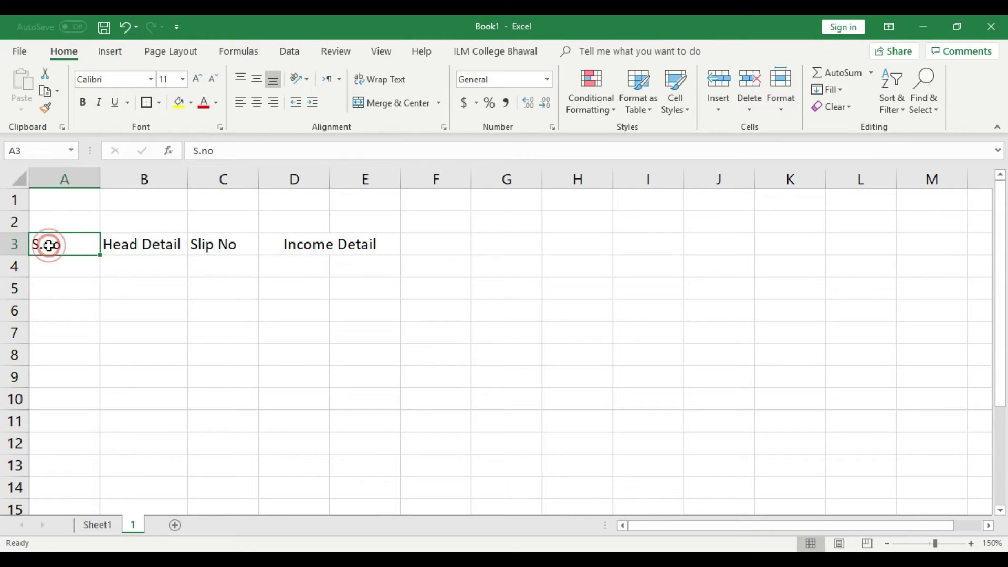
left_click(151, 244)
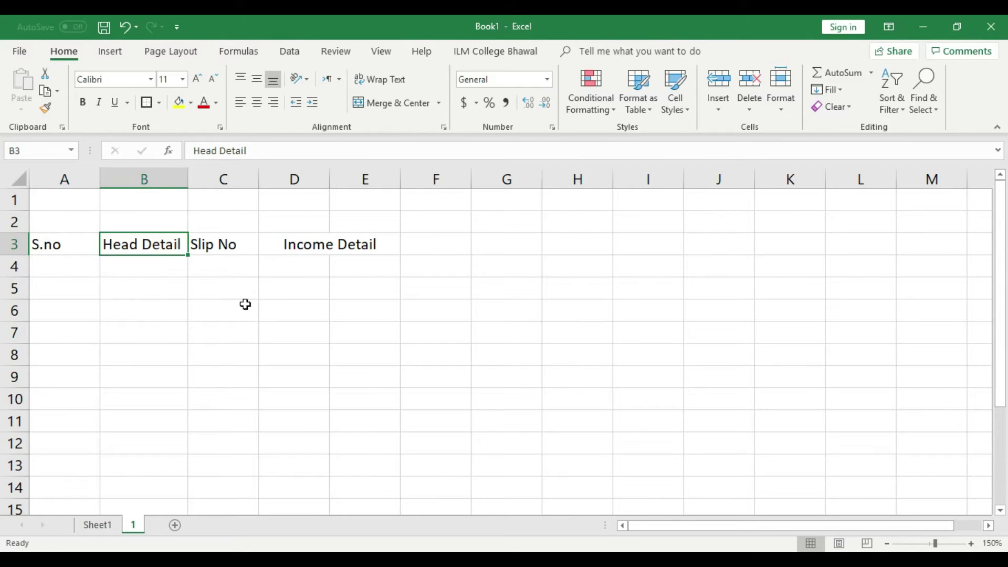
left_click(237, 243)
double_click(245, 242)
type("/")
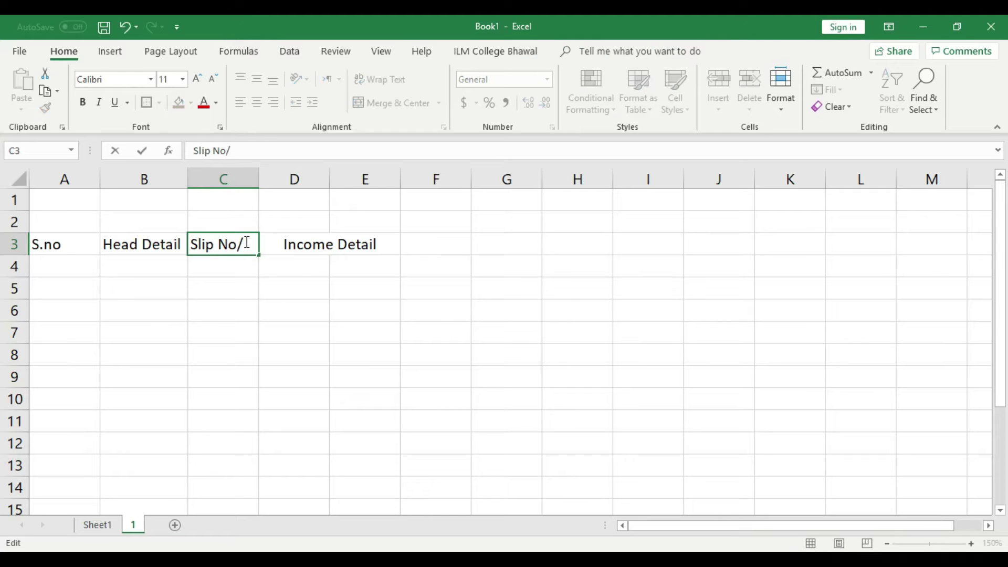
type("VR")
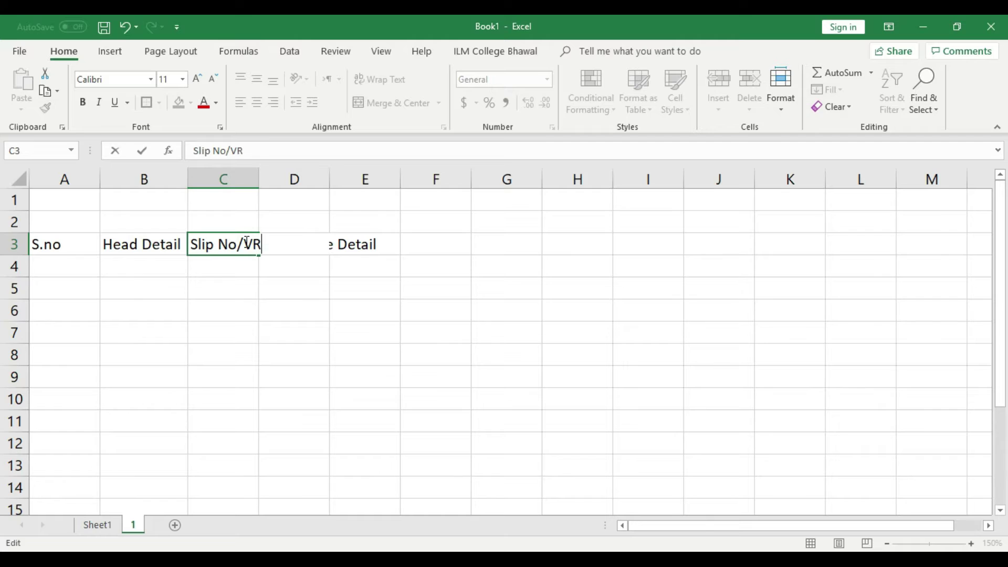
type(" No")
left_click(242, 245)
key("BackSpace")
type("or VR No")
left_click(239, 244)
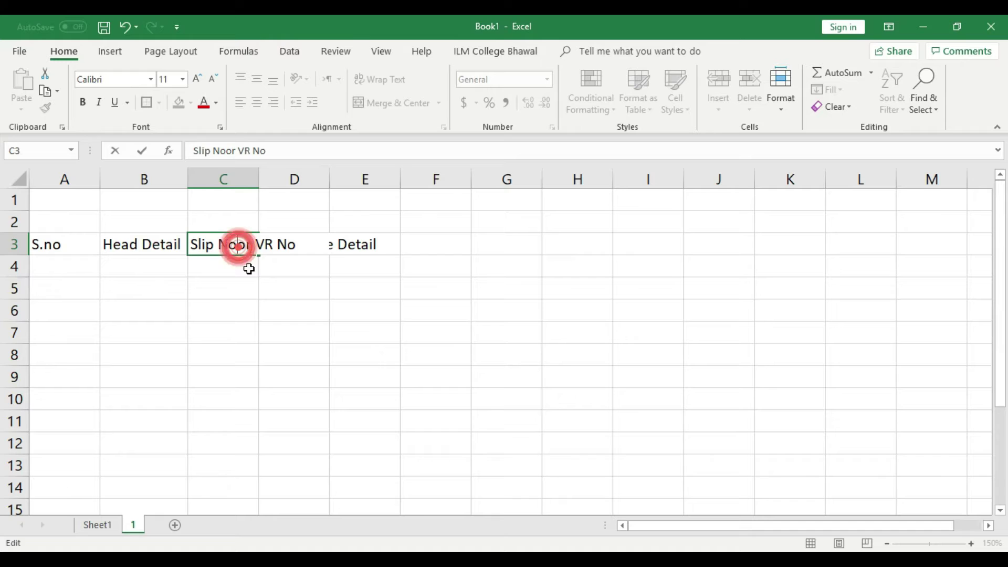
left_click(267, 279)
double_click(259, 177)
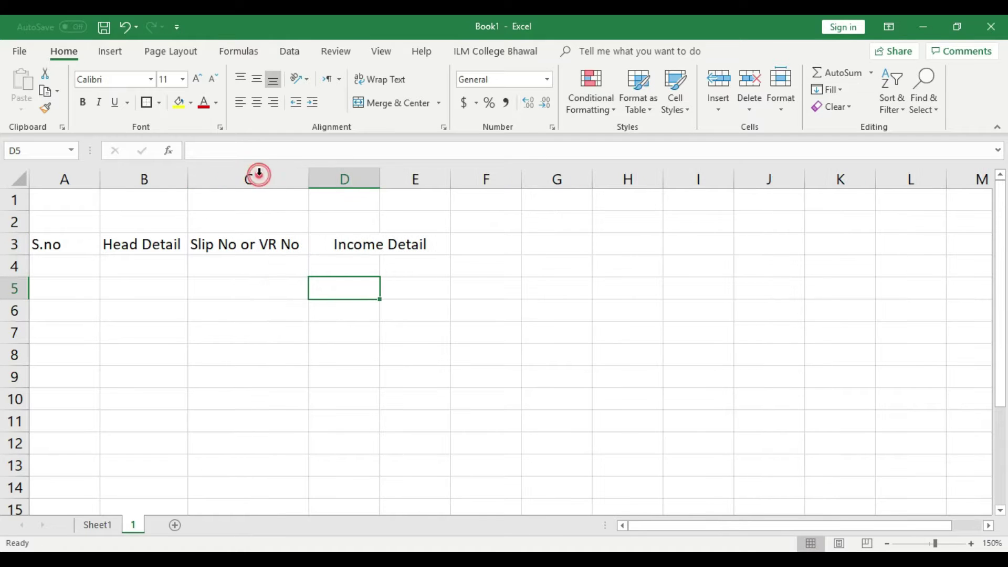
- Replace "or" with a slash in the C3 heading so it reads "Slip No/VR No", and refit column C
double_click(258, 244)
left_click(258, 244)
key("BackSpace")
key("BackSpace")
key("BackSpace")
key("BackSpace")
type("/")
left_click(272, 284)
double_click(311, 179)
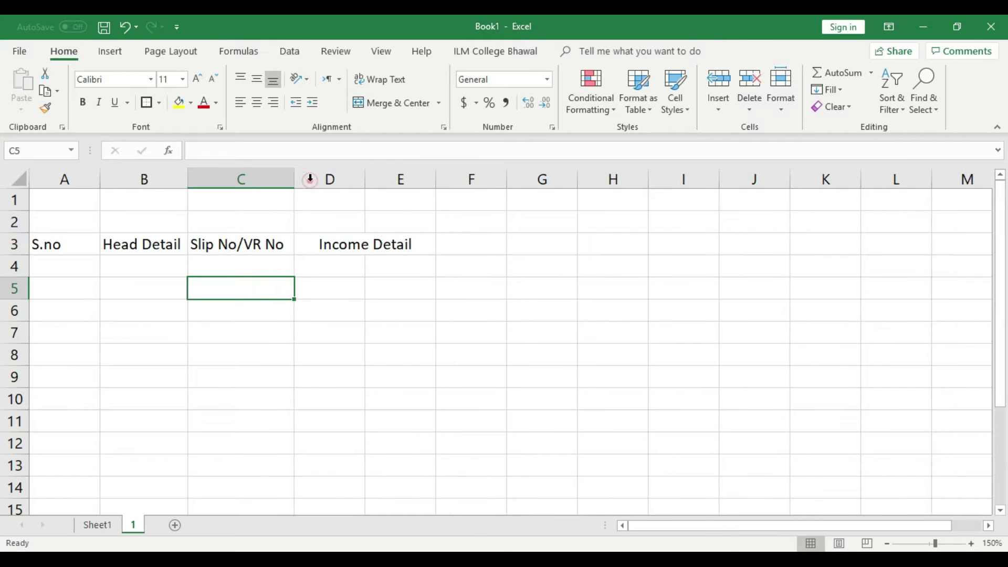
- Shorten the heading in C3 to "VR No" and fit column C's width to it
left_click(243, 245)
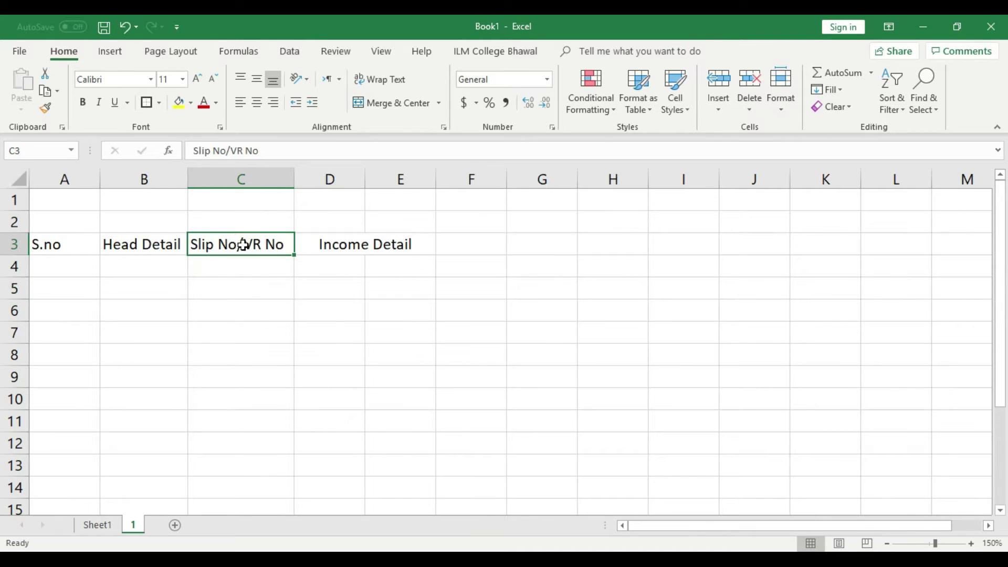
double_click(243, 245)
key("BackSpace")
key("BackSpace")
key("BackSpace")
key("BackSpace")
key("BackSpace")
key("BackSpace")
key("BackSpace")
key("BackSpace")
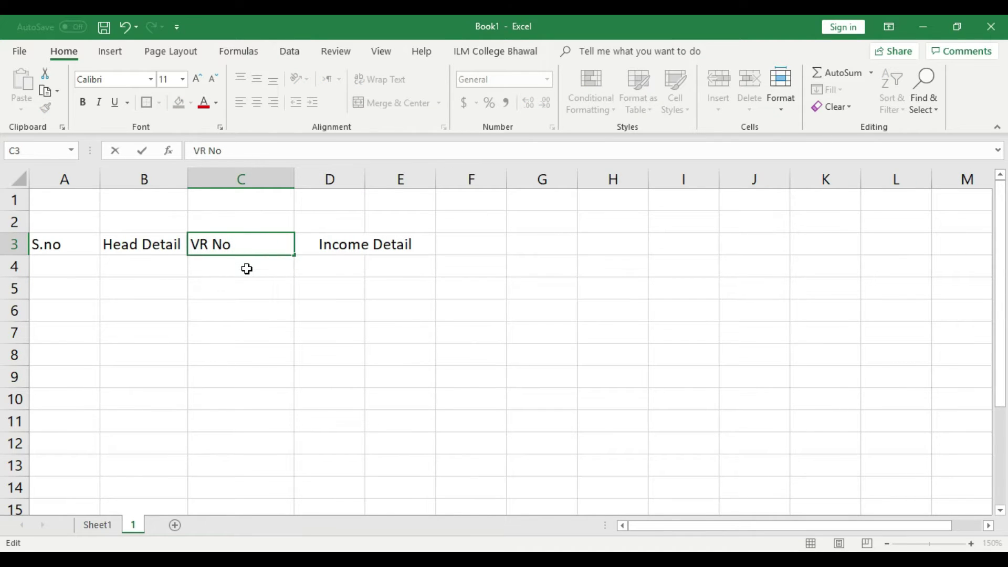
left_click(247, 269)
double_click(294, 179)
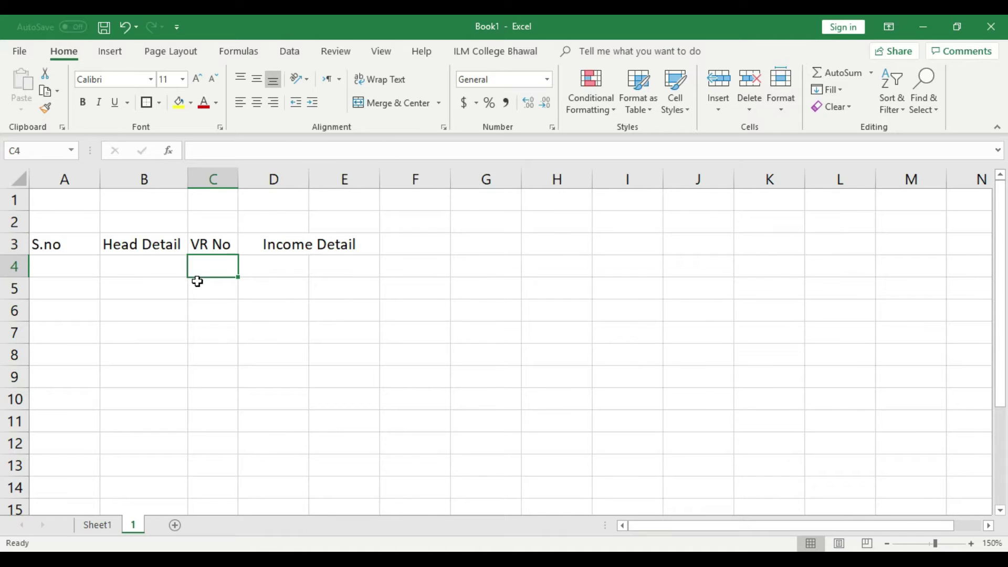
left_click(65, 263)
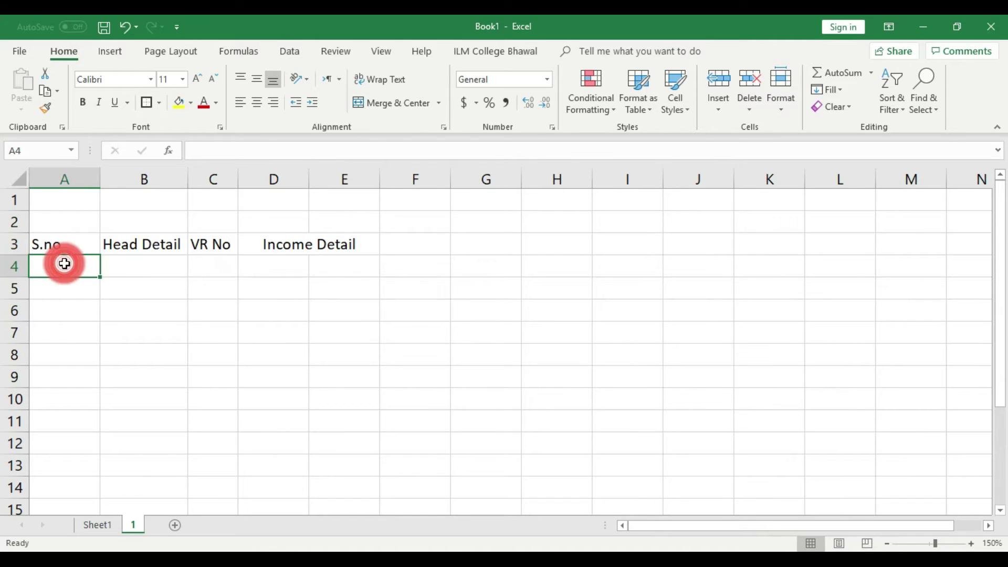
left_click_drag(66, 264, 328, 267)
left_click(329, 267)
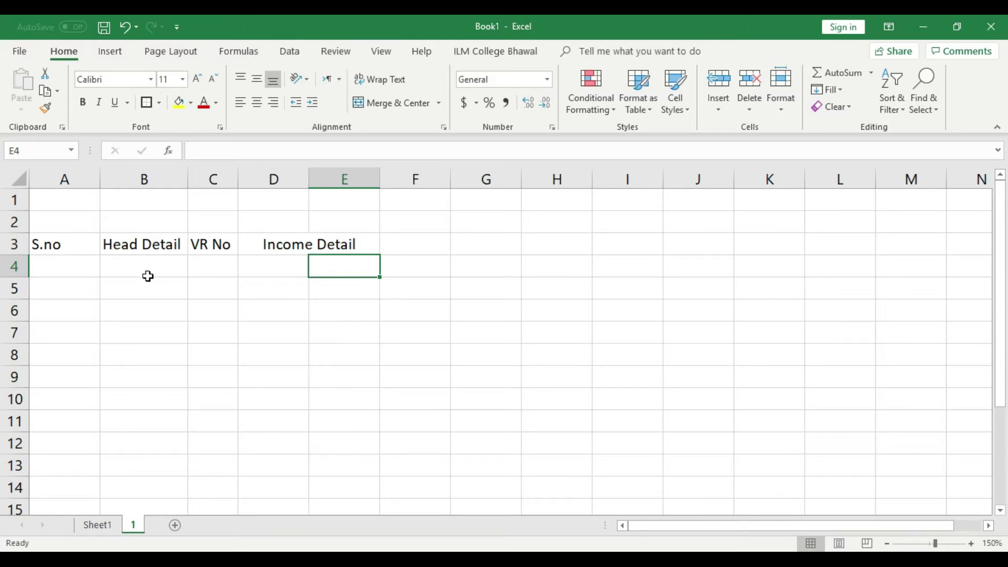
left_click_drag(65, 268, 223, 272)
- Enter the subheadings "No" in D4 and "Students" in E4 under Income Detail
left_click(268, 267)
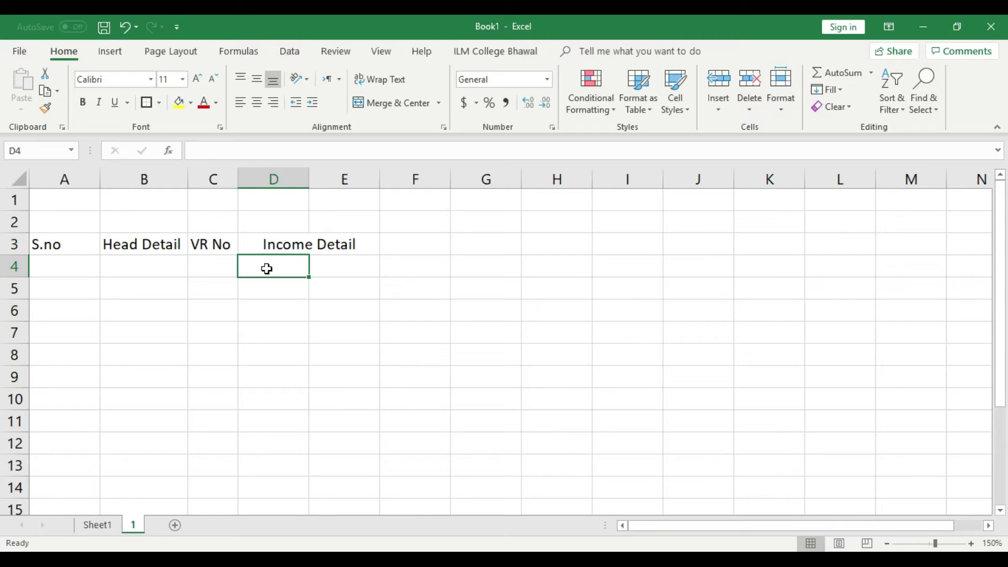
type("No")
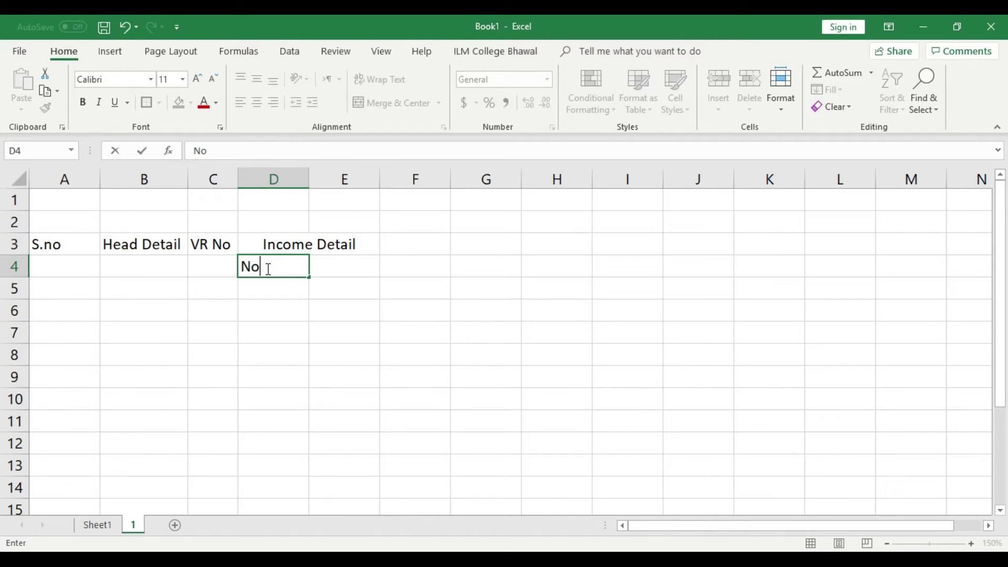
key("Tab")
type("Student")
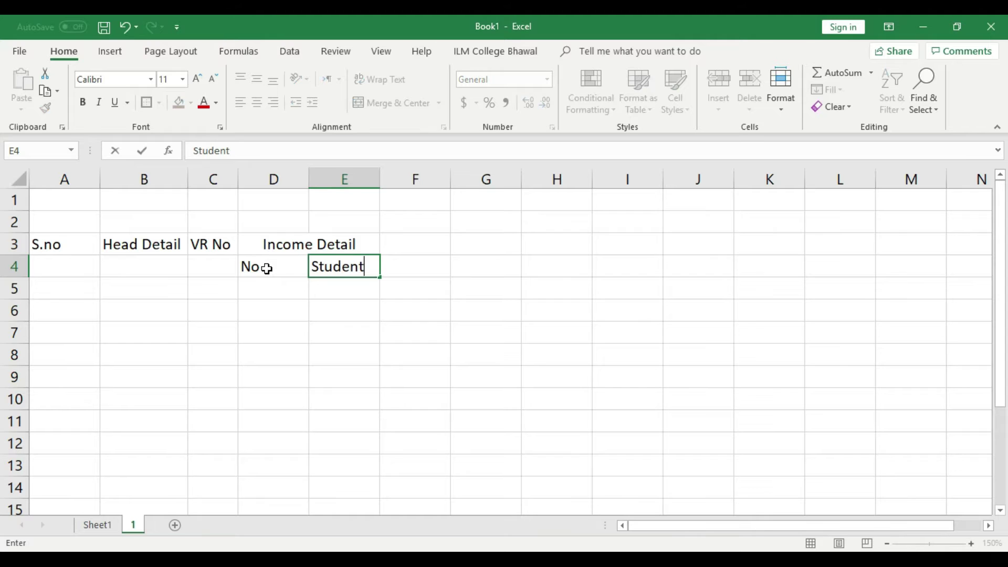
type("s")
left_click(294, 312)
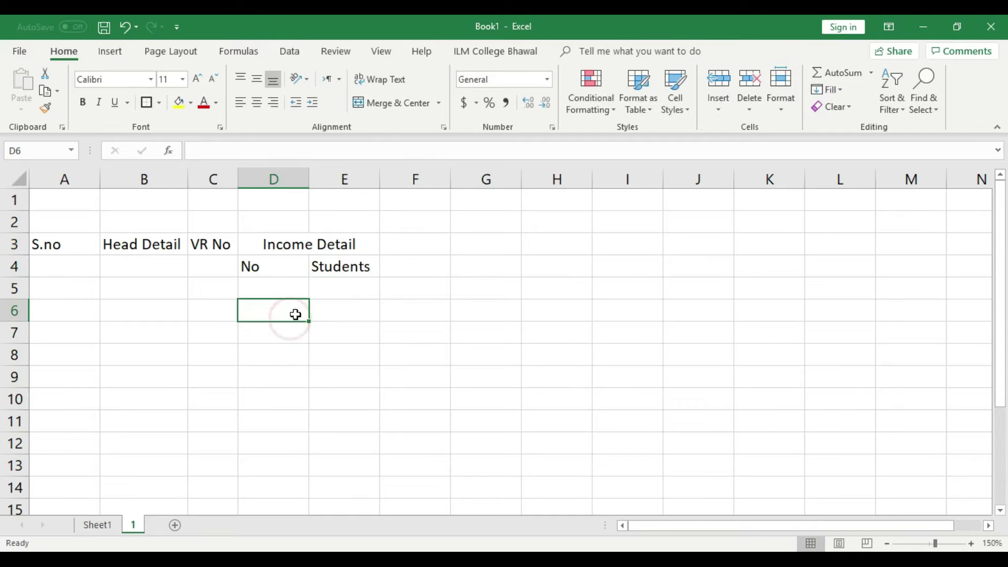
- Replace the subheading in E4 with "Amount"
left_click(340, 269)
type("Amount")
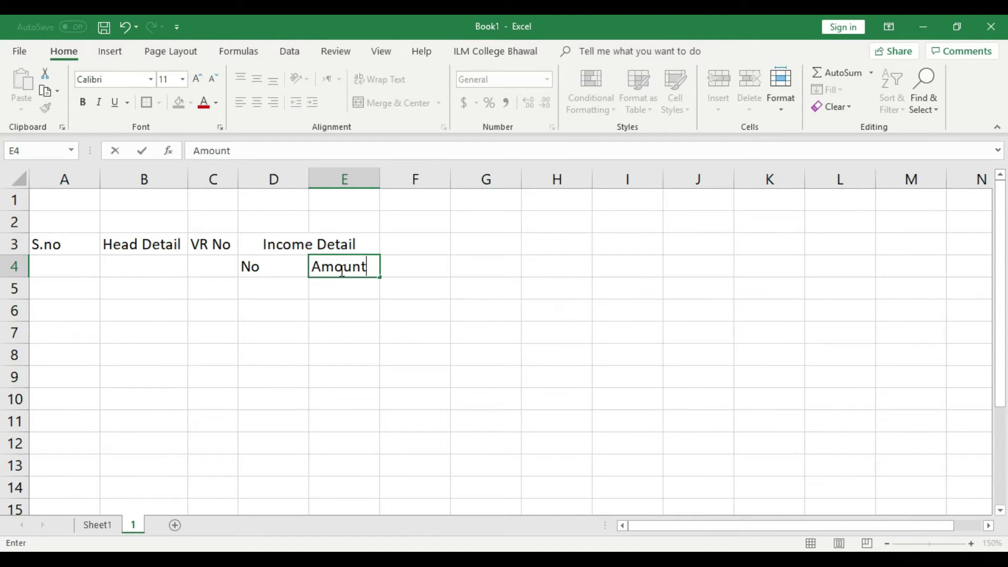
left_click(318, 326)
- Move the "No" and "Amount" subheadings from D4:E4 up into D3:E3, replacing the merged Income Detail heading
left_click(275, 244)
left_click_drag(279, 266, 346, 271)
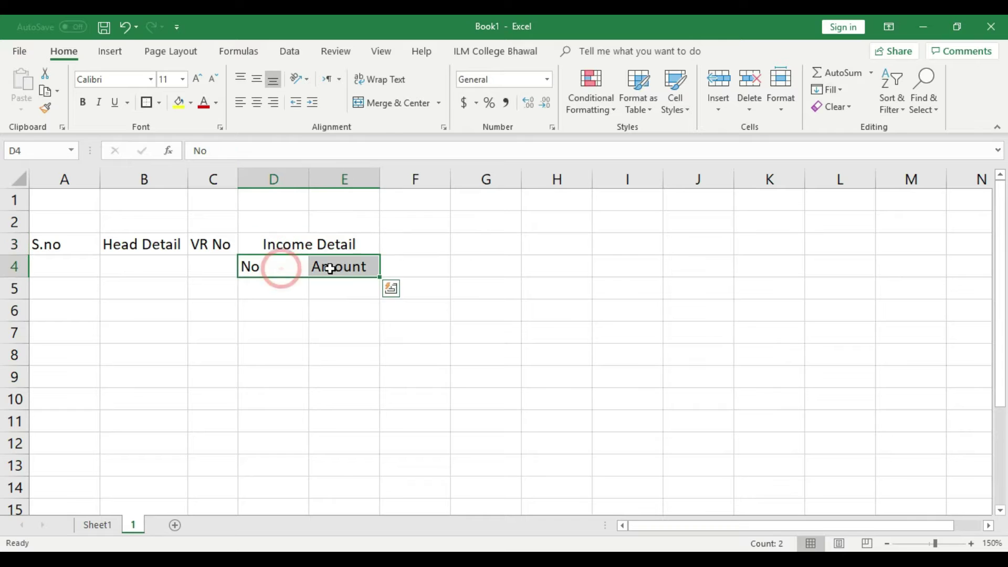
right_click(347, 275)
left_click(374, 211)
left_click(274, 243)
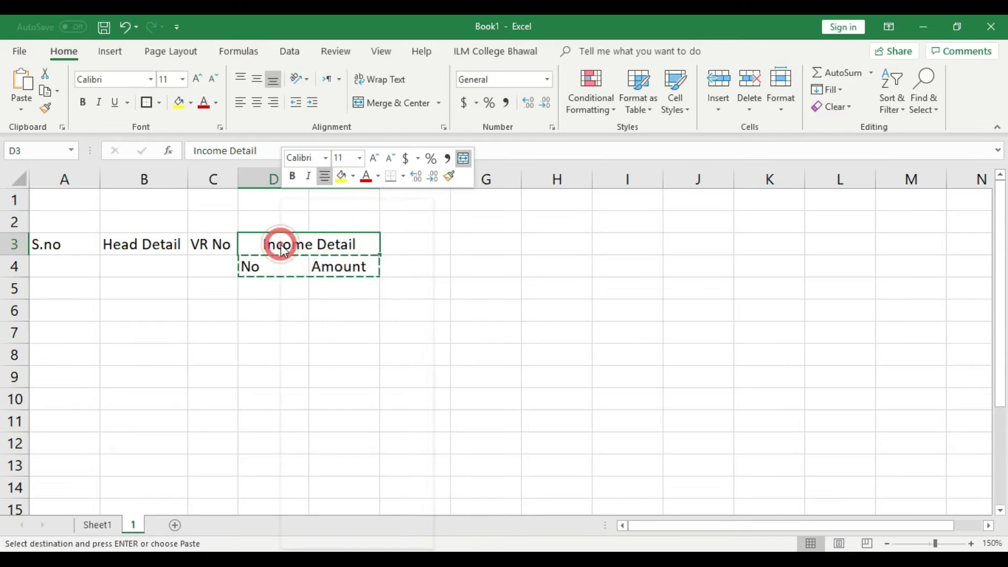
right_click(282, 244)
left_click(313, 264)
left_click(326, 310)
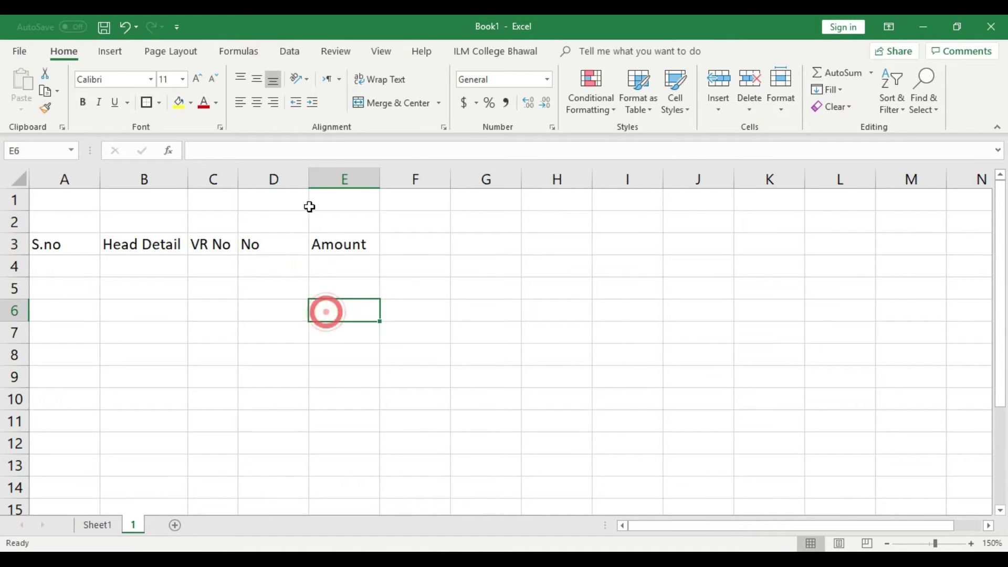
- Fit the widths of columns D and A to their contents
double_click(308, 174)
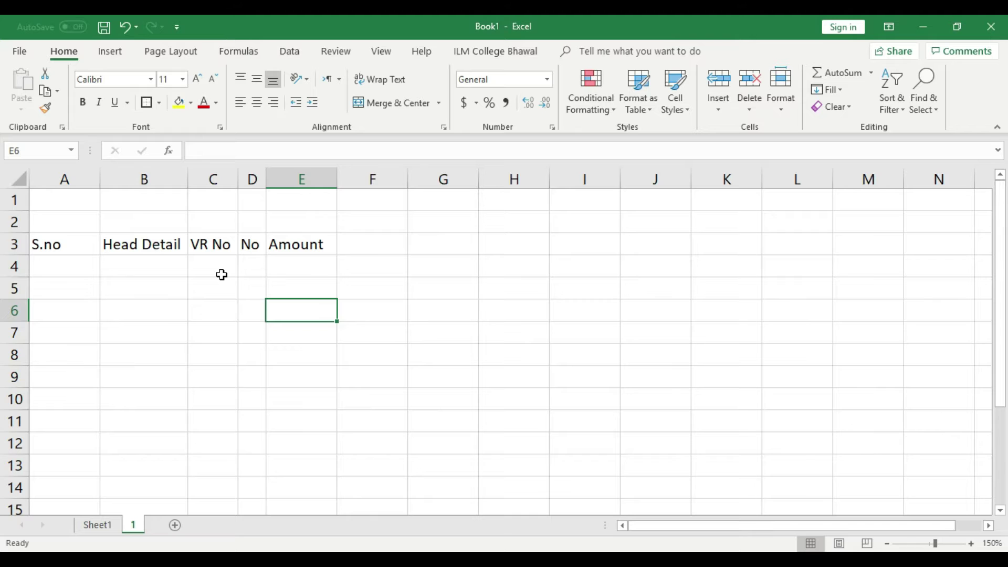
double_click(100, 179)
left_click(971, 543)
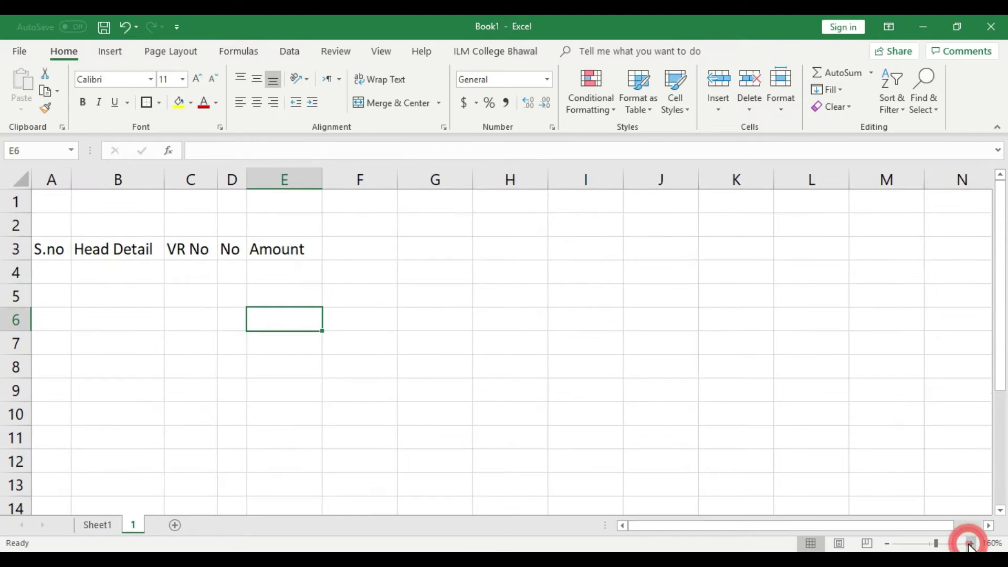
left_click(971, 544)
left_click_drag(63, 282, 309, 419)
left_click(302, 421)
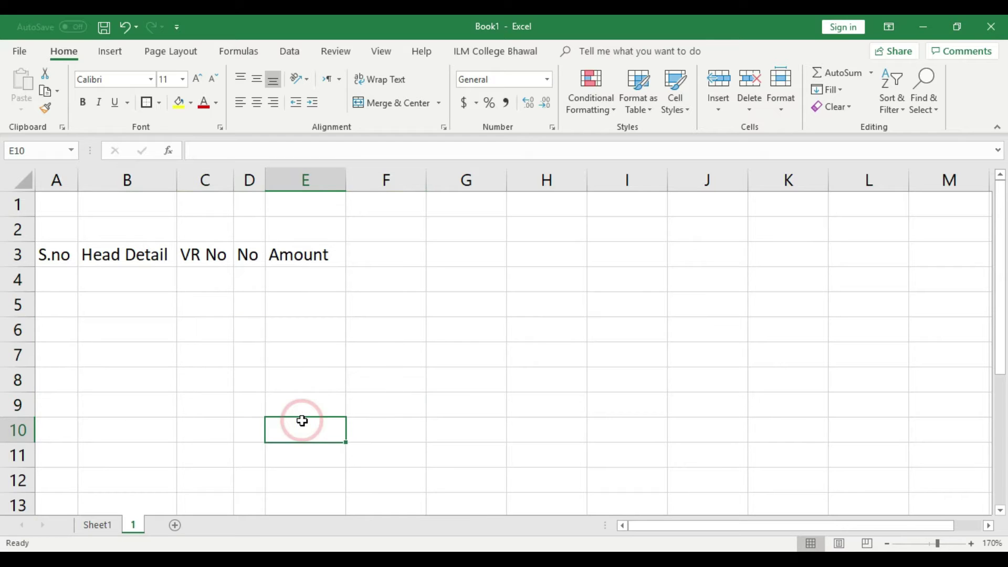
- Check the head names listed under Head Details on Sheet1 and return to worksheet 1
left_click(125, 286)
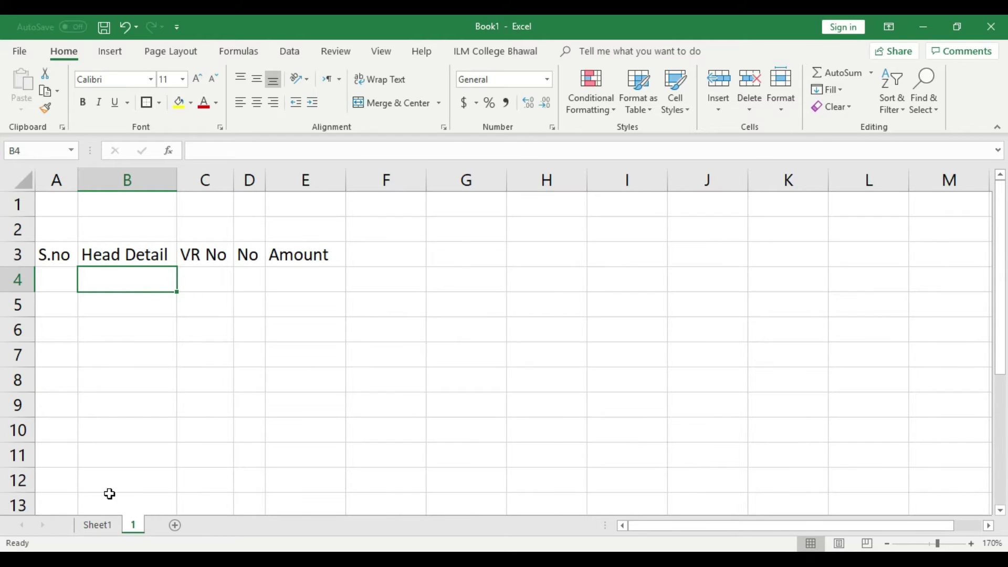
left_click(97, 525)
scroll(213, 413, "down", 8)
scroll(213, 413, "down", 4)
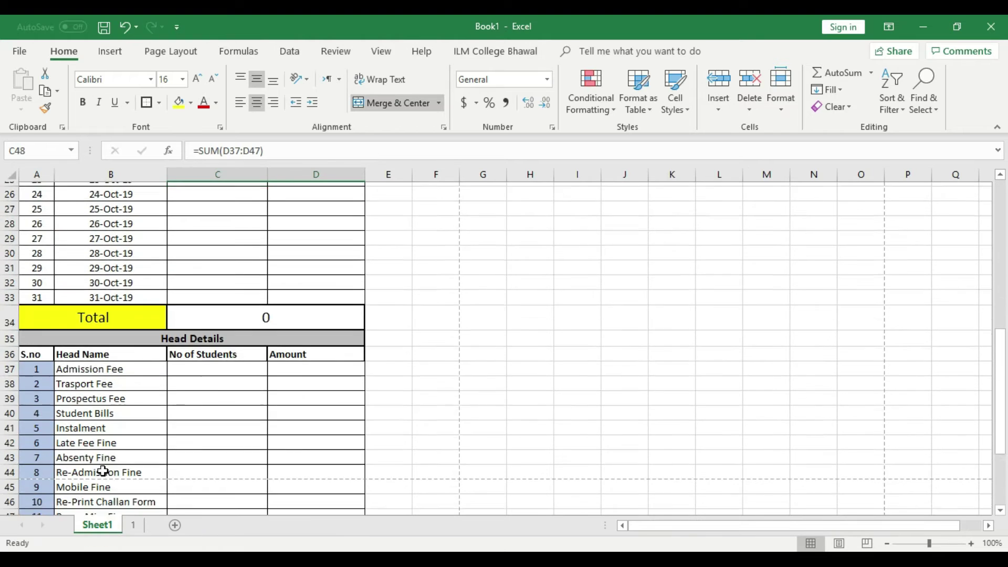
left_click(133, 524)
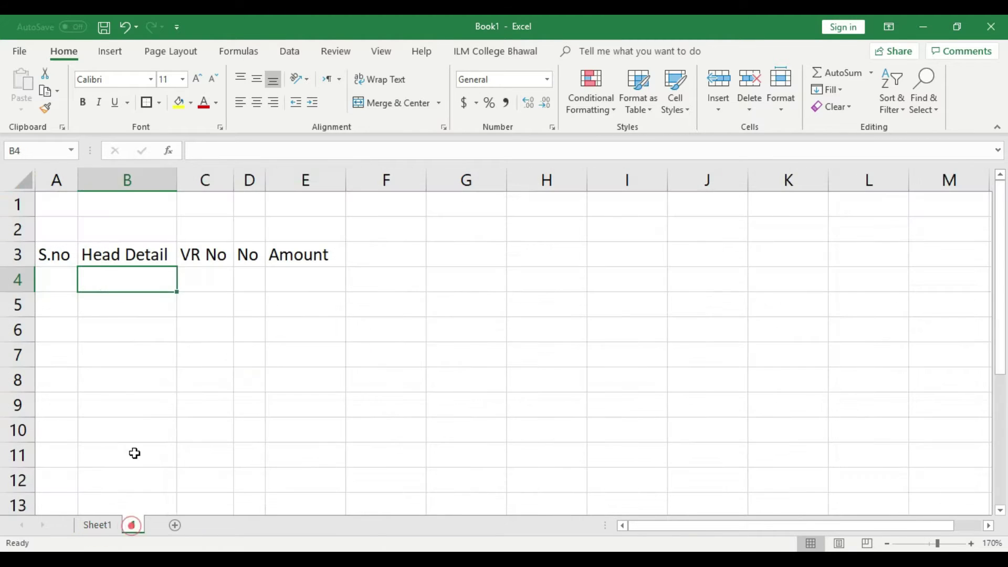
left_click(115, 305)
type("fgfgfg")
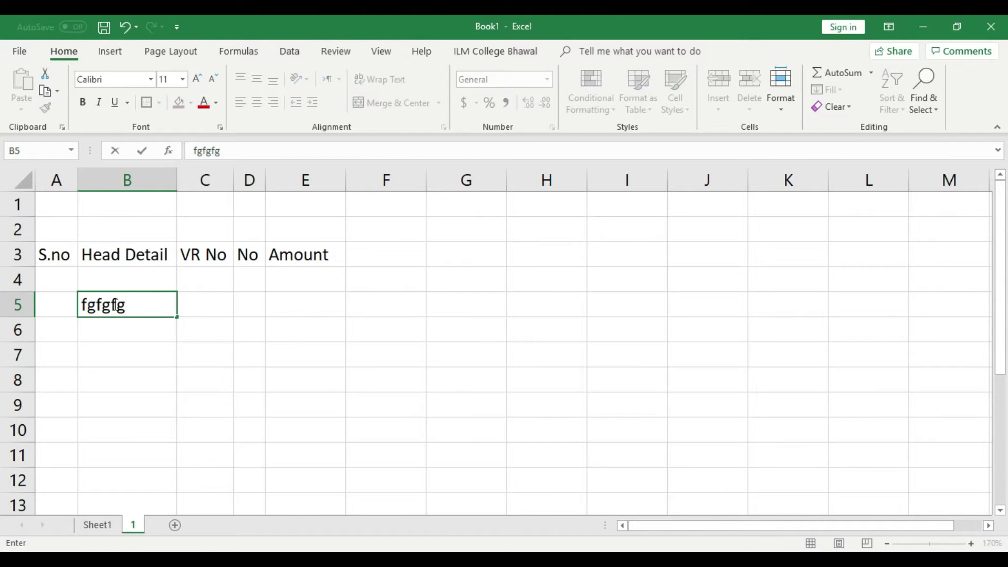
key("BackSpace")
key("BackSpace")
key("BackSpace")
left_click_drag(140, 277, 140, 420)
left_click(241, 348)
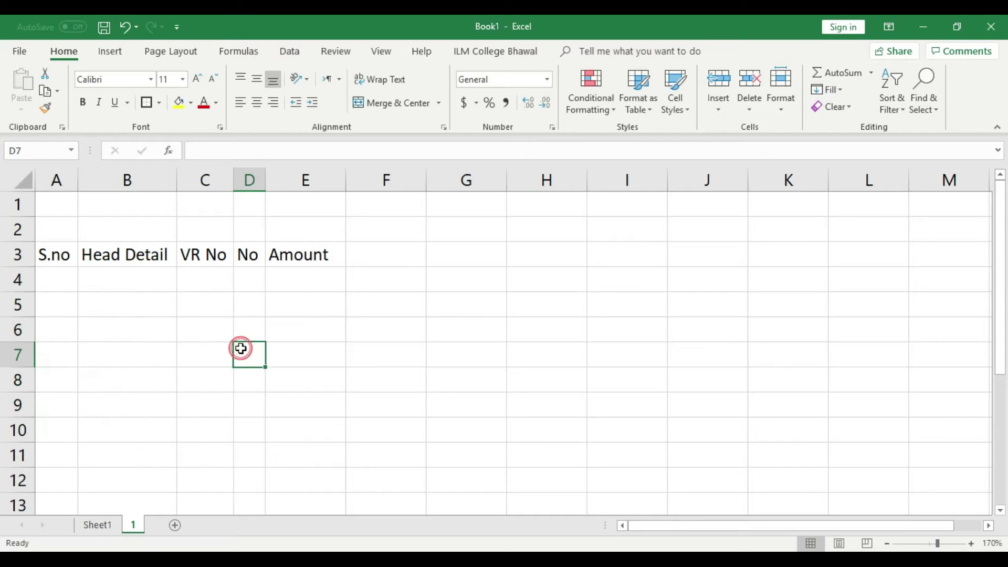
- Start a data validation rule for cell B4 that allows values from a List
left_click(151, 282)
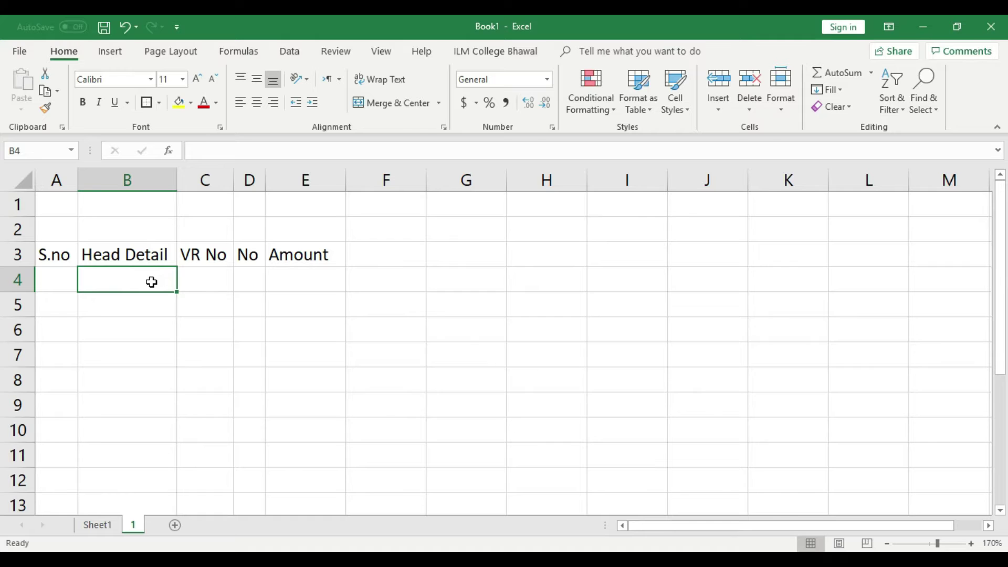
left_click(290, 52)
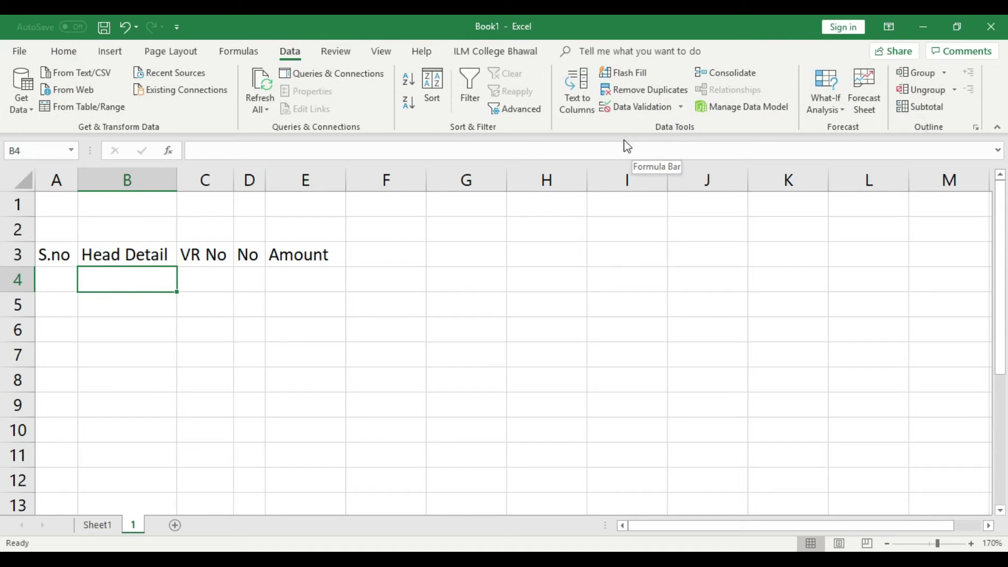
left_click(623, 111)
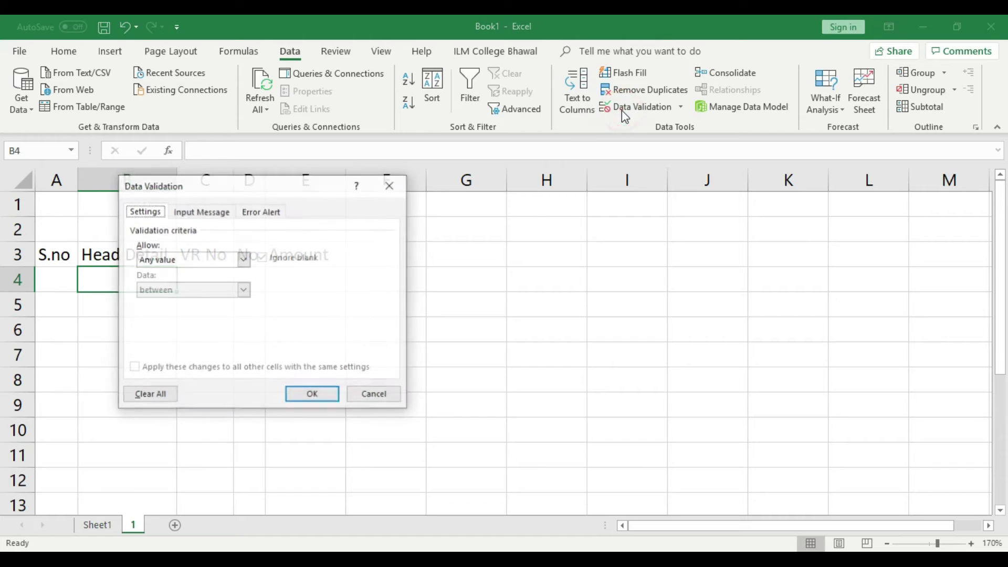
left_click(202, 258)
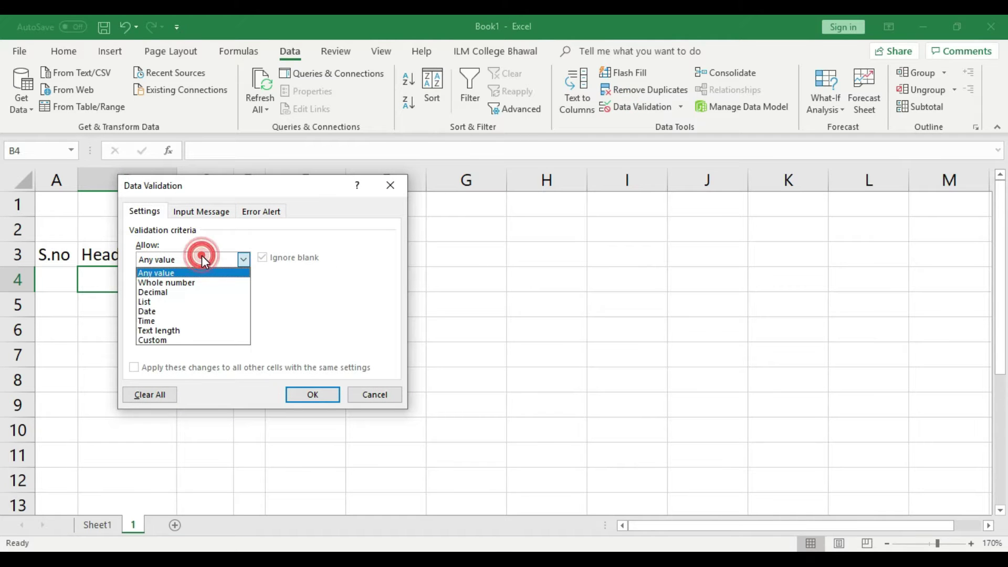
left_click(170, 304)
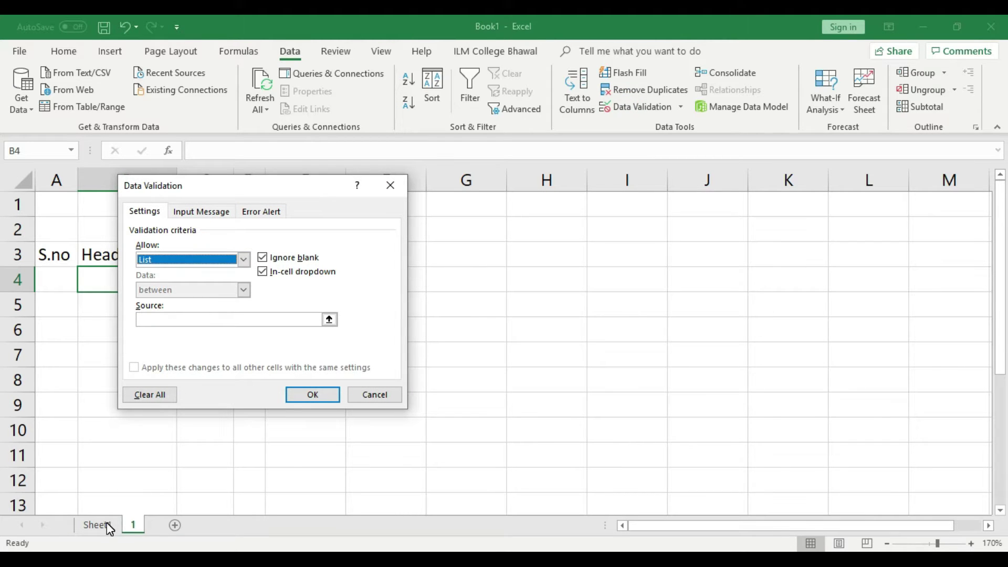
- Set the validation source to the head names in Sheet1!$B$37:$B$47, apply the rule, and check the drop-down in B4
left_click(170, 320)
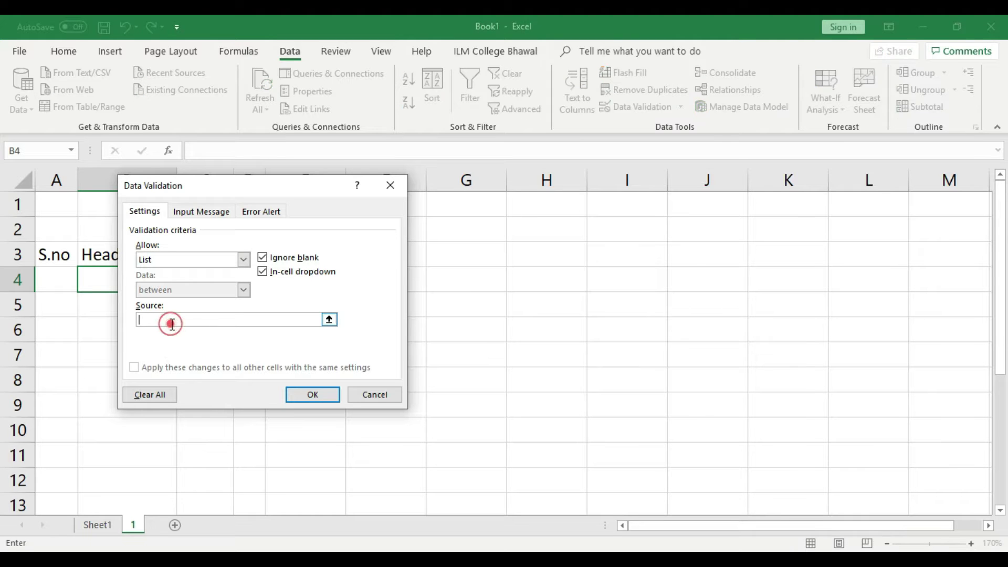
left_click(111, 522)
left_click_drag(213, 186, 457, 200)
left_click_drag(1000, 411, 1001, 365)
left_click(107, 319)
left_click_drag(107, 318, 116, 462)
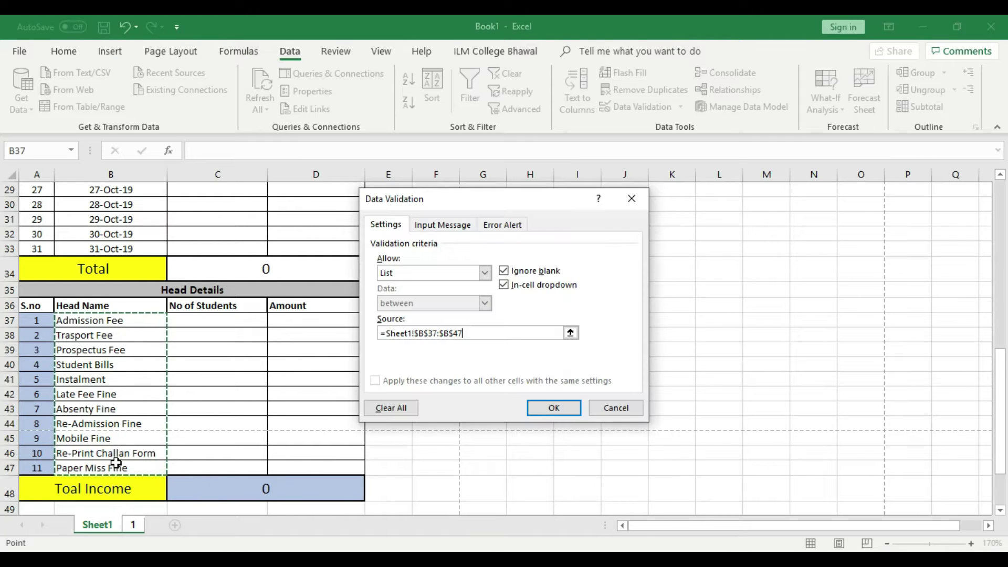
left_click(547, 410)
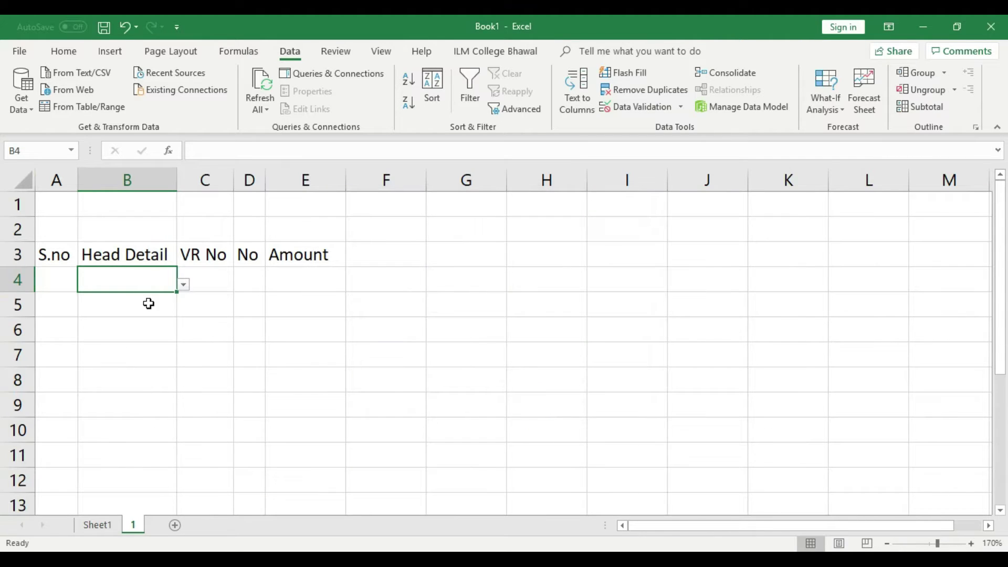
left_click(184, 284)
mouse_move(175, 334)
left_mouse_down()
mouse_move(175, 390)
mouse_move(172, 316)
mouse_move(188, 403)
mouse_move(182, 387)
mouse_move(234, 324)
left_mouse_up()
left_click(310, 313)
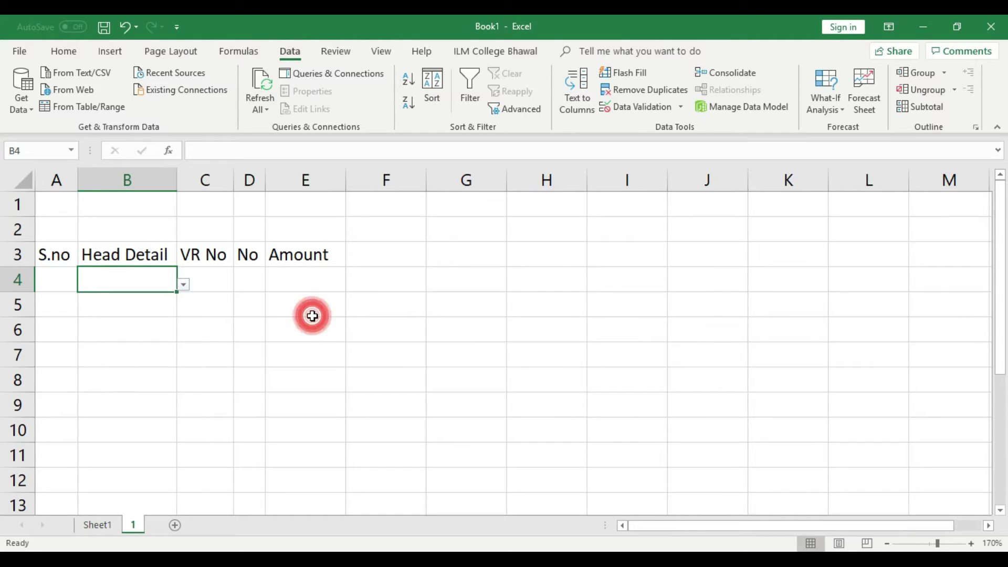
- Enter serial numbers 1 and 2 in A4 and A5 and fill the series down to 11 in A14
left_click(62, 284)
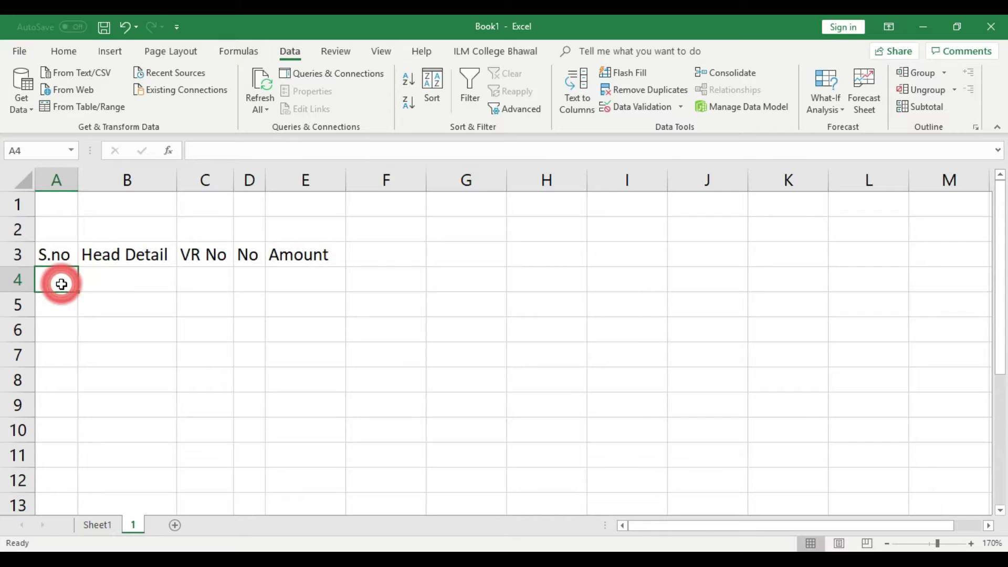
type("1")
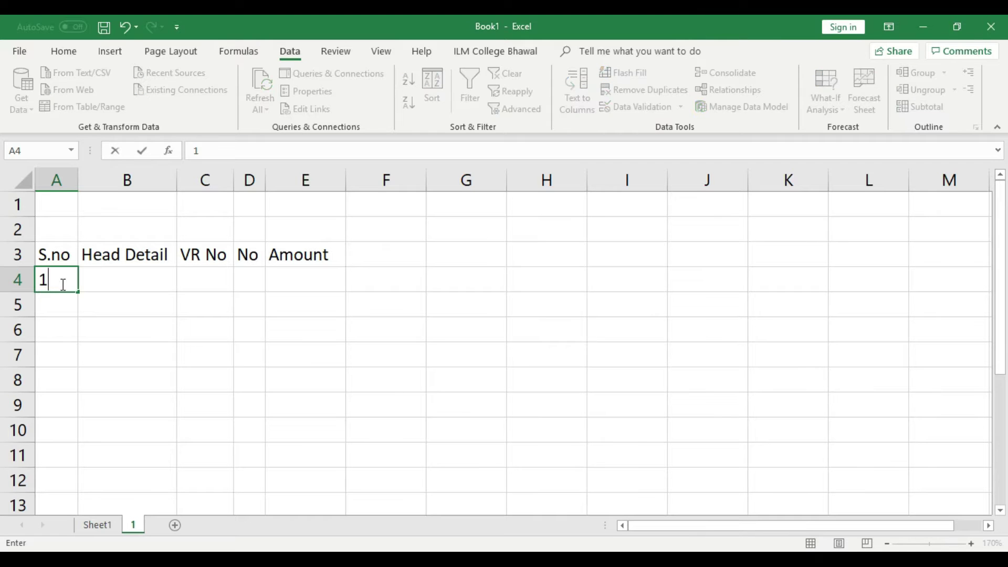
left_click(62, 305)
type("2")
left_click(64, 326)
left_click_drag(69, 286, 89, 366)
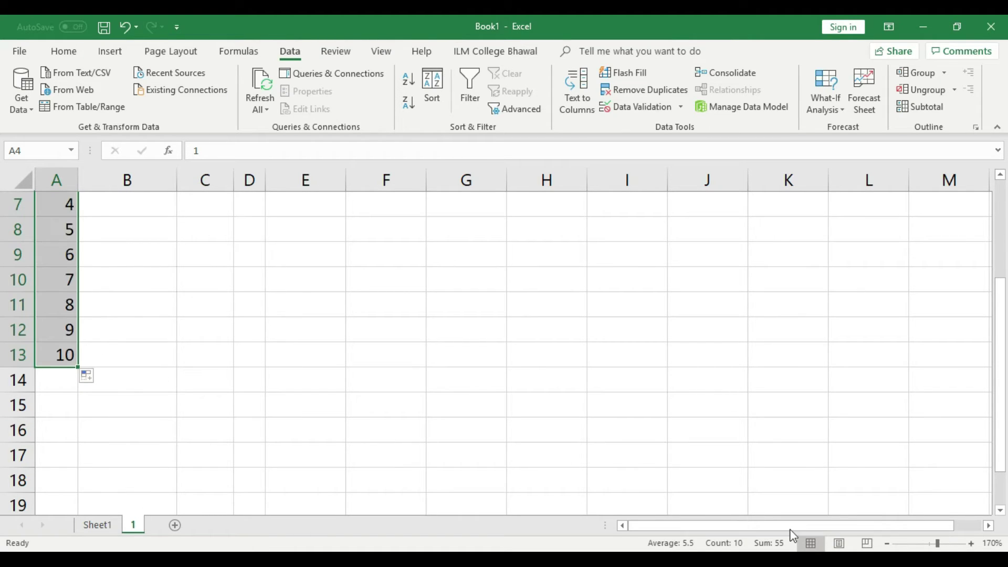
left_click(887, 543)
left_click(887, 543)
left_click(888, 543)
left_click_drag(64, 457, 68, 474)
left_click(99, 399)
- Center the serial numbers in A4:A14 horizontally
left_click_drag(54, 261, 55, 468)
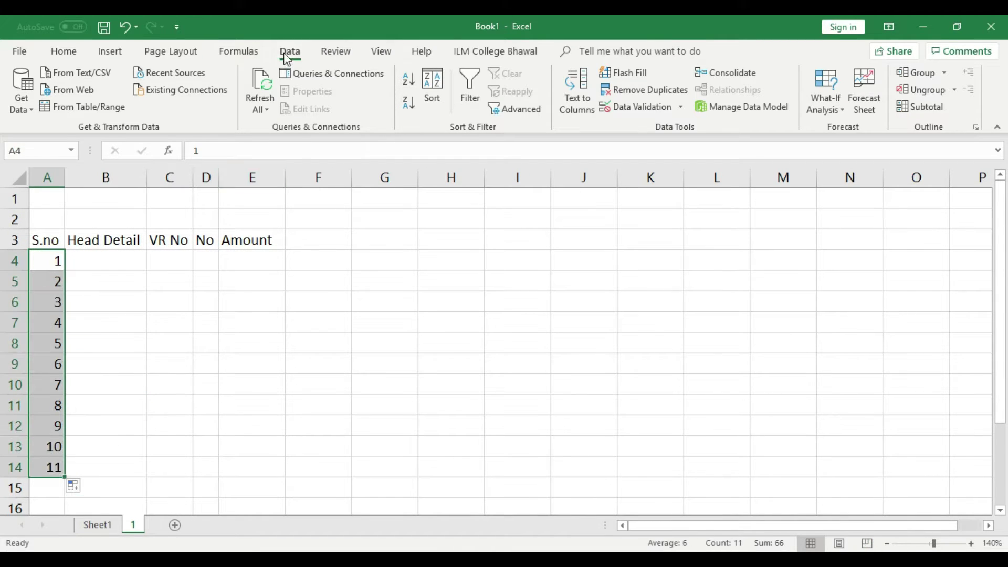
left_click(64, 50)
left_click(255, 103)
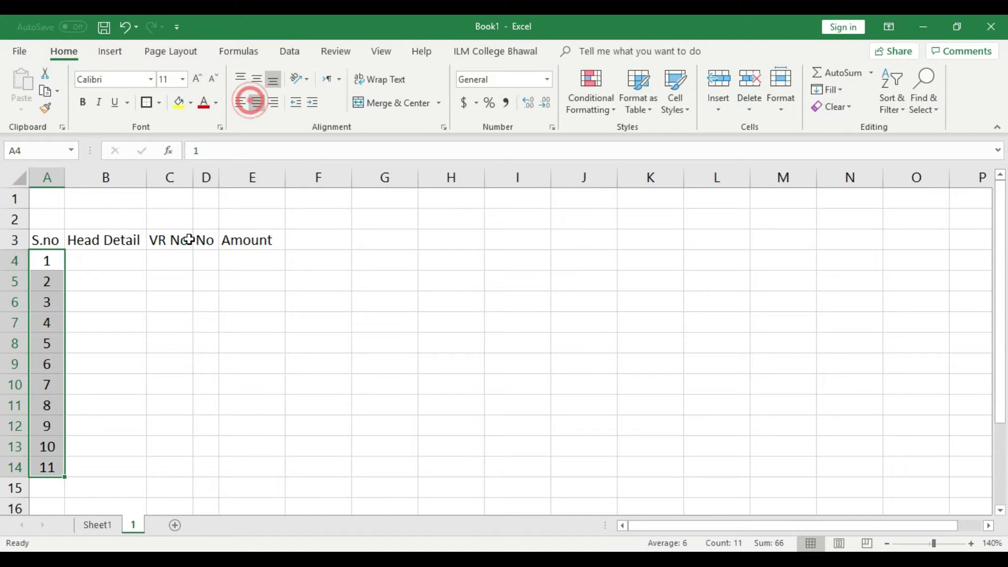
- Choose "Admission Fee" from the drop-down list in B4 and fit column B's width to it
left_click(90, 259)
left_click(154, 263)
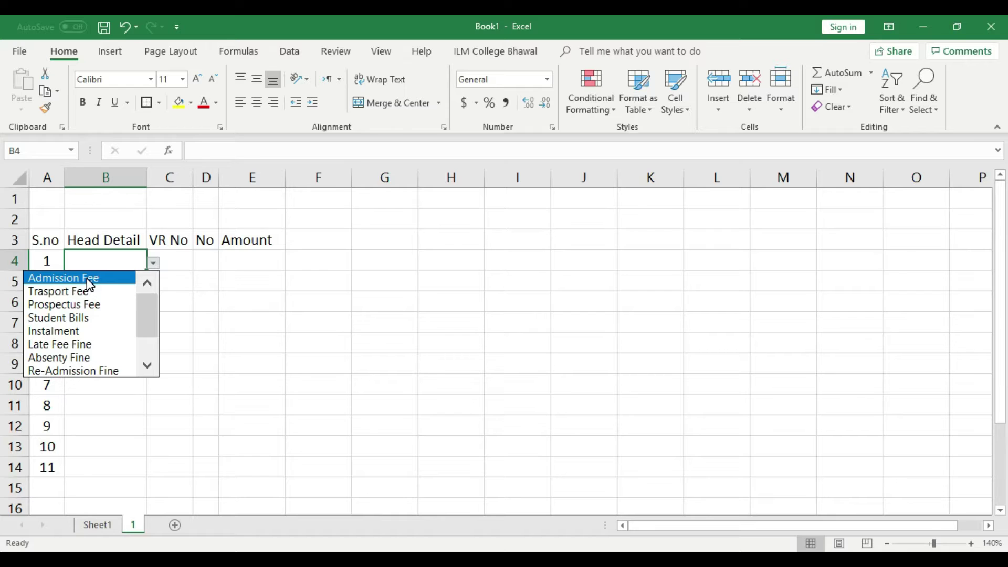
left_click(89, 281)
double_click(147, 178)
left_click(213, 177)
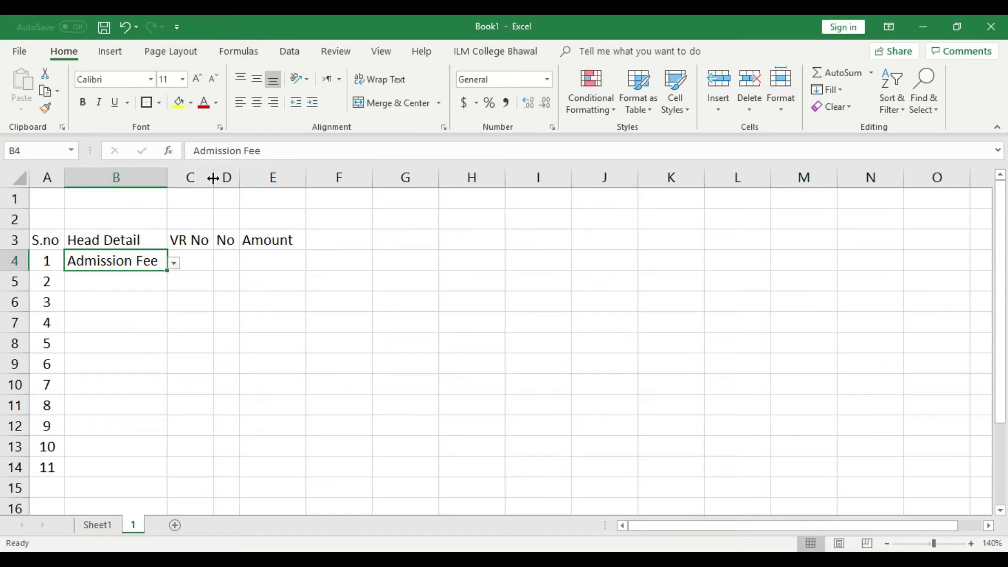
- Enter voucher number 101 in C4 and widen the VR No and No columns slightly
left_click(205, 256)
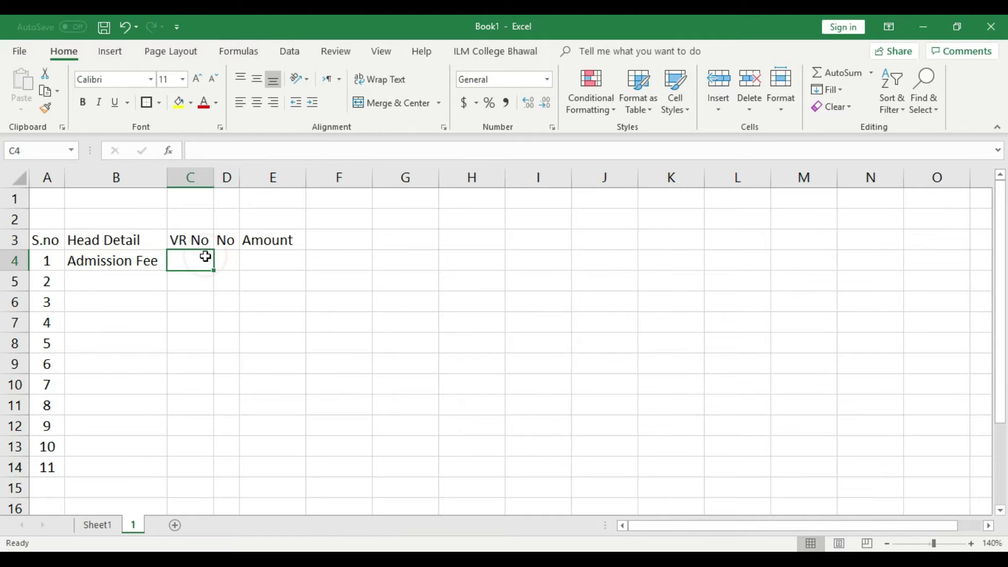
type("101")
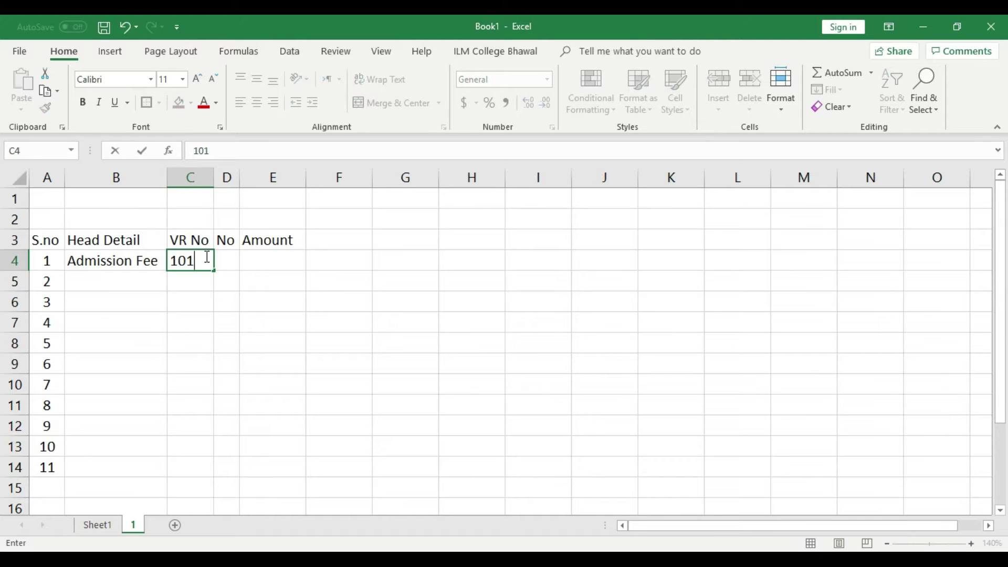
left_click(207, 309)
left_click(205, 263)
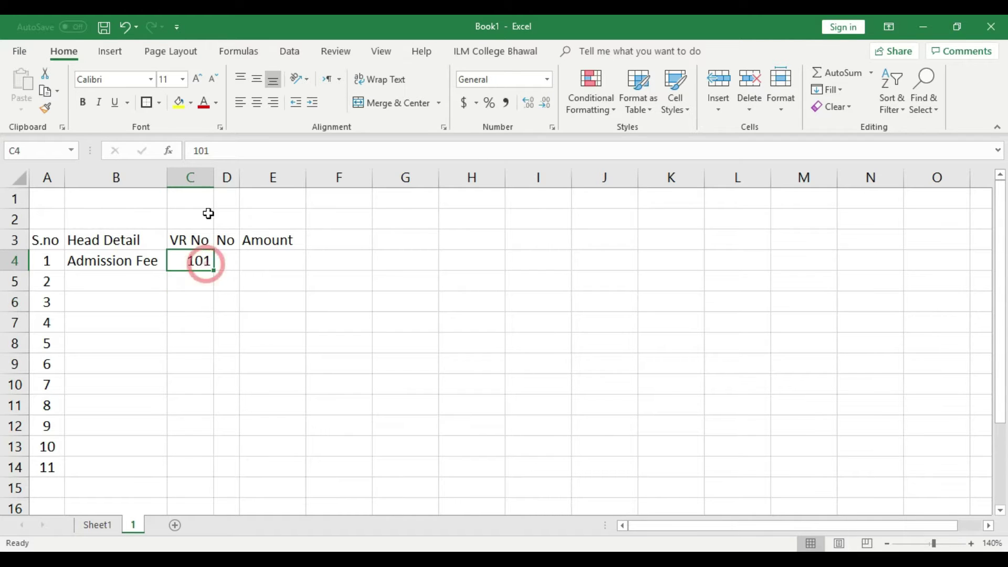
mouse_move(239, 177)
left_mouse_down()
mouse_move(257, 177)
mouse_move(222, 177)
left_mouse_up()
- Enter 5 as the number in D4 and 20000 as the amount in E4 for the Admission Fee row
left_click(253, 264)
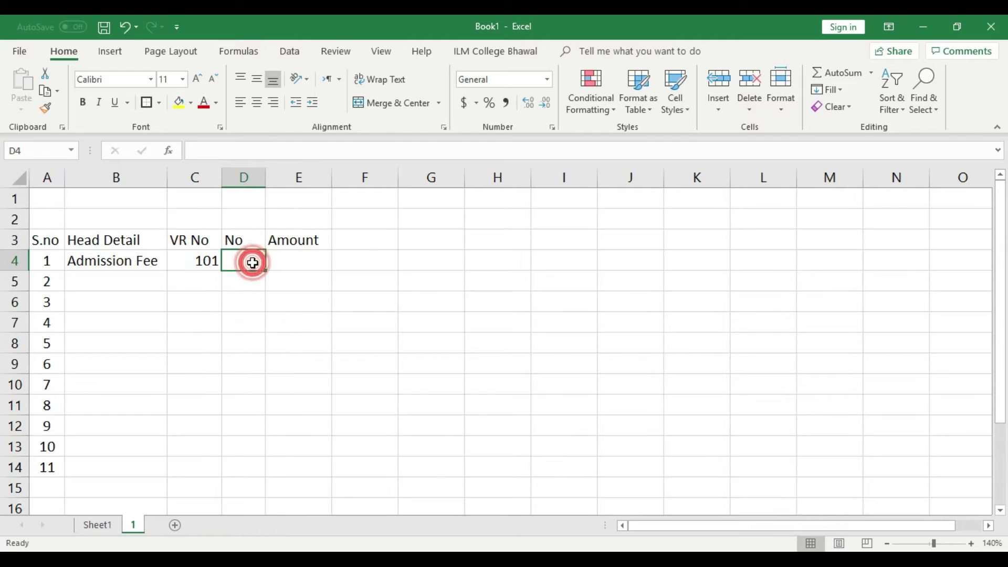
type("5")
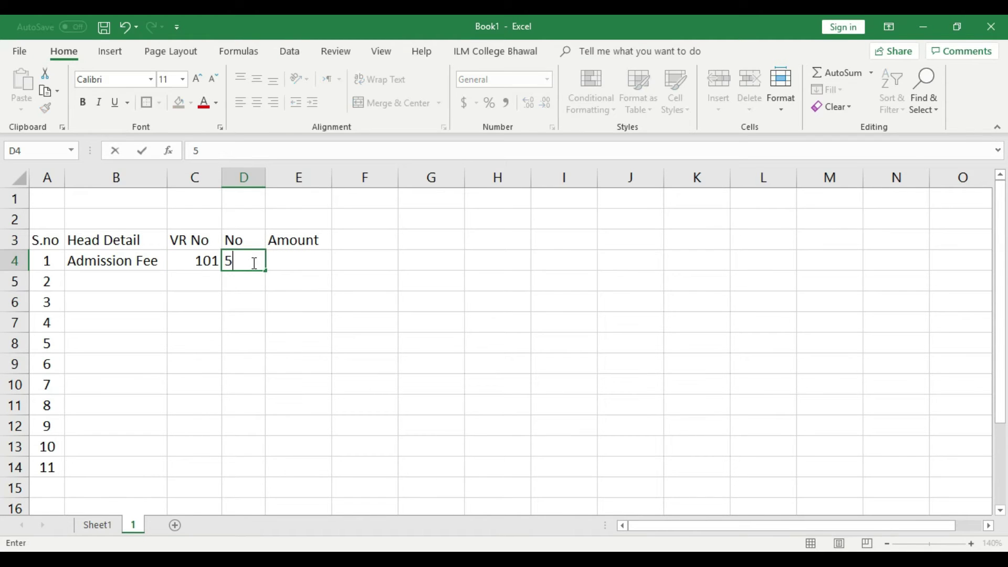
key("Return")
left_click(253, 280)
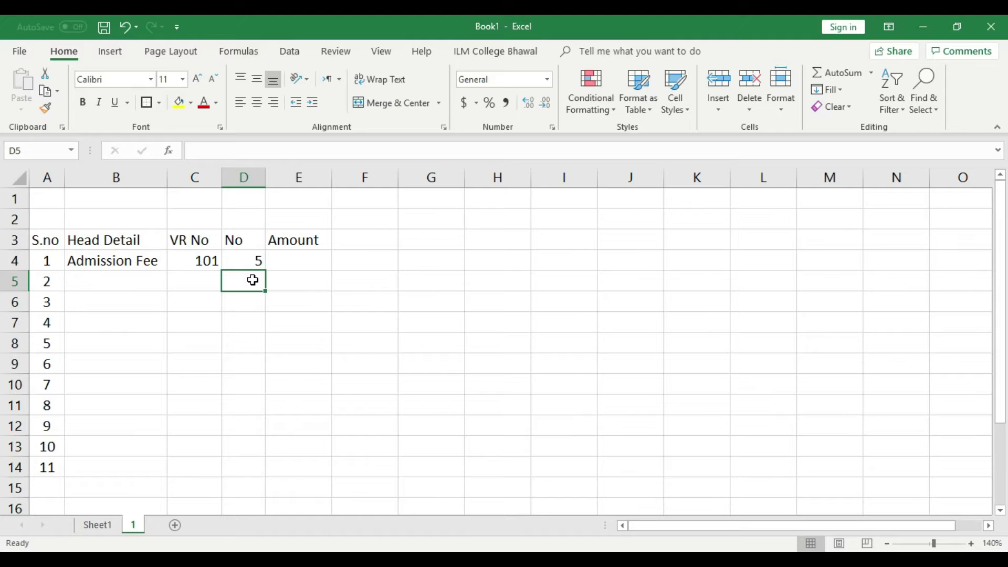
left_click(301, 260)
double_click(303, 261)
type("20000")
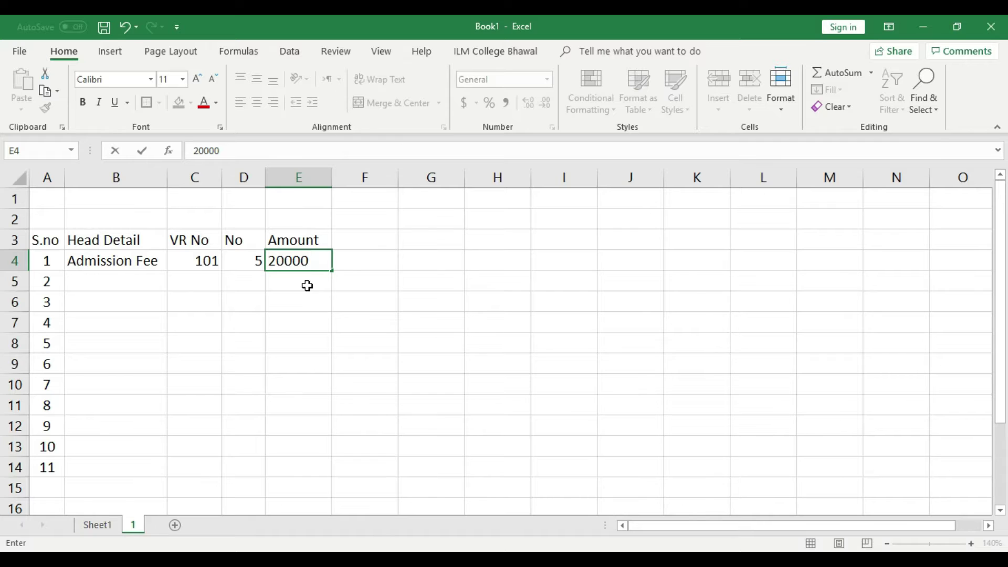
left_click(308, 286)
left_click(206, 260)
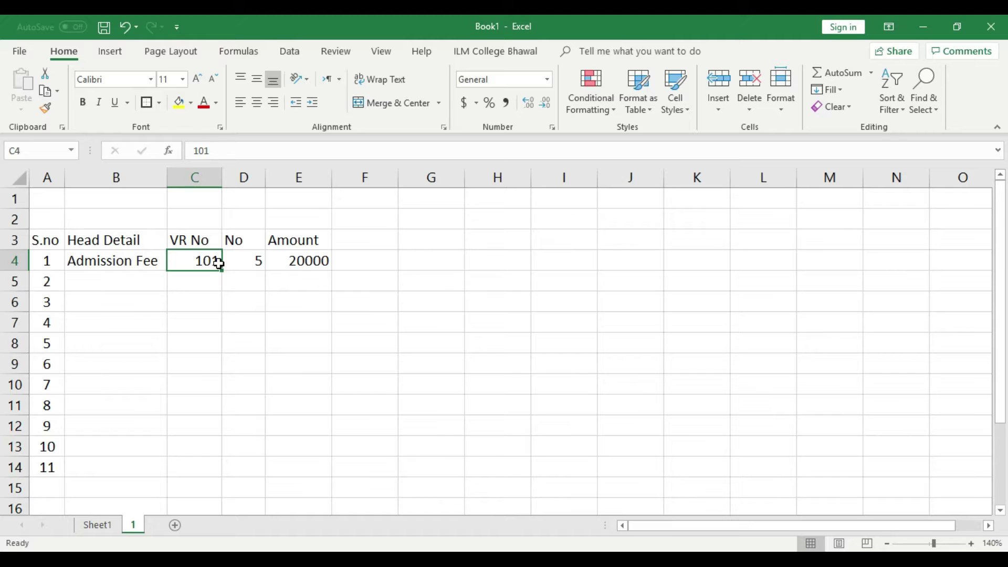
- Change the VR No in C4 to "101, to 105" and autofit column C to its contents
double_click(219, 262)
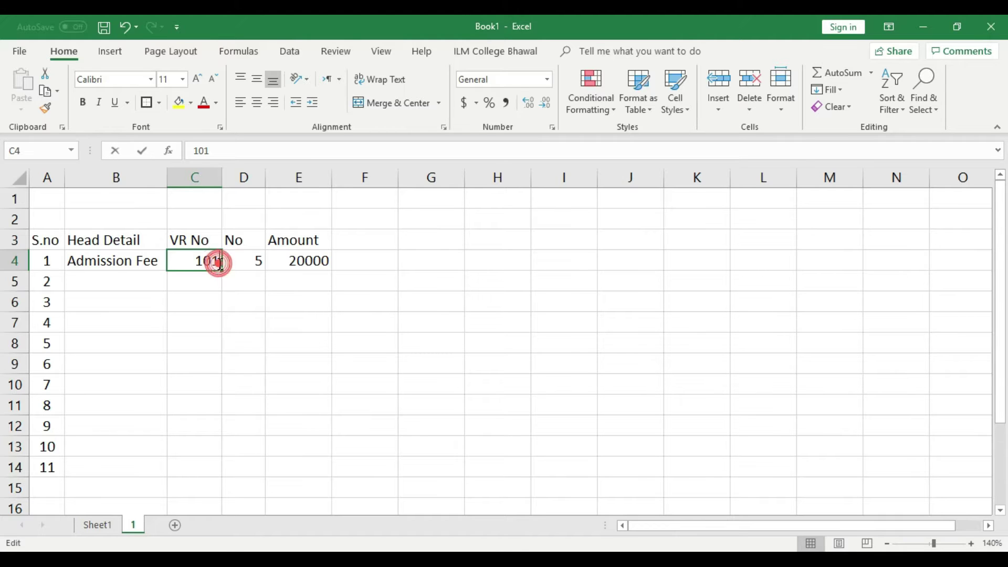
type(", to 105")
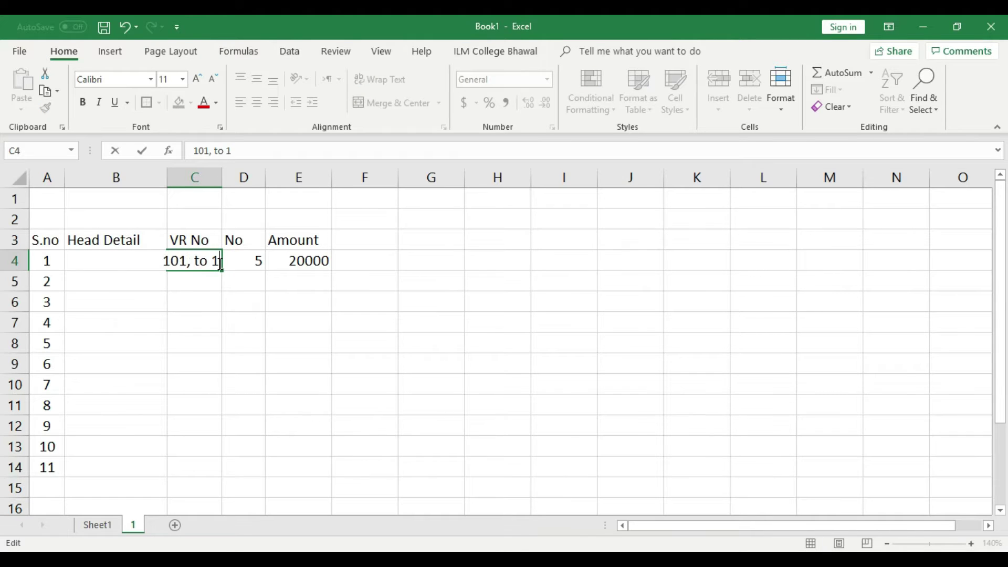
left_click(227, 298)
double_click(225, 173)
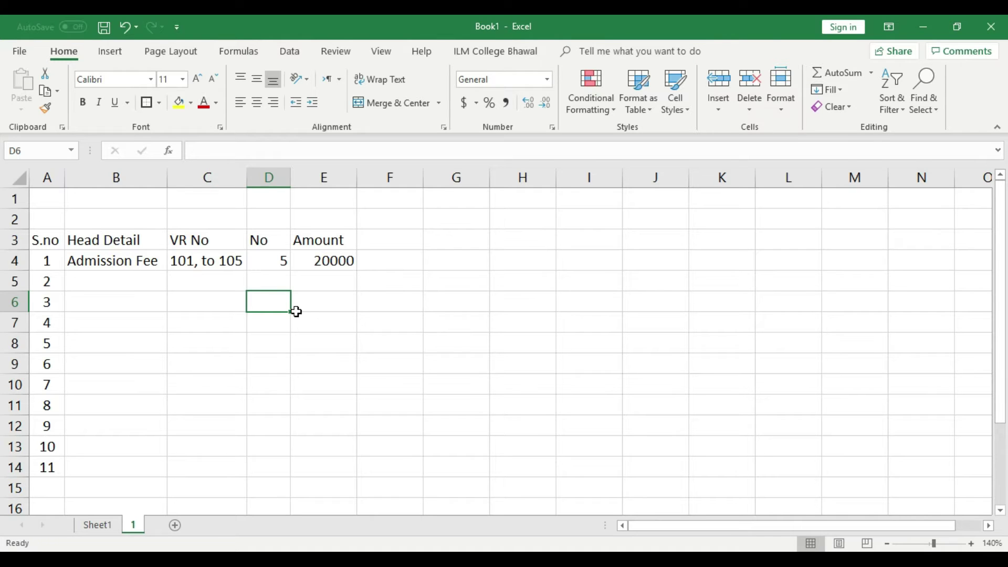
- Centre the number in D4 and the header labels in A3:E3 horizontally
left_click(219, 259)
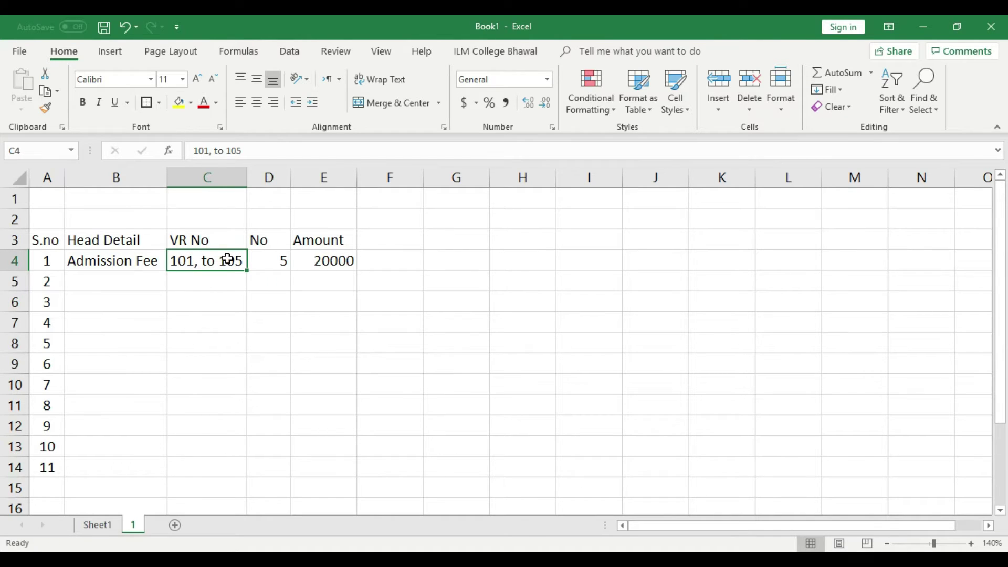
left_click(333, 261)
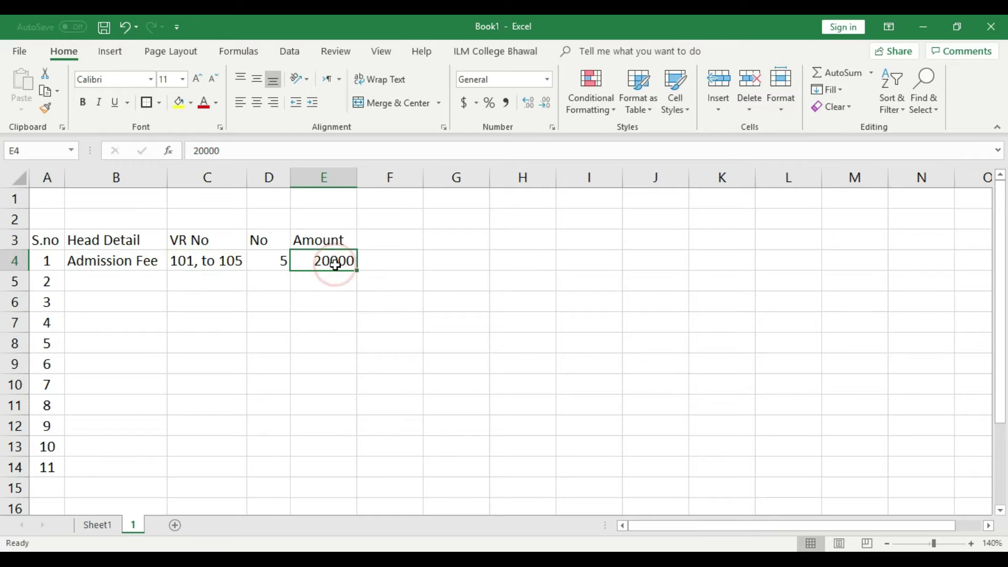
left_click(277, 263)
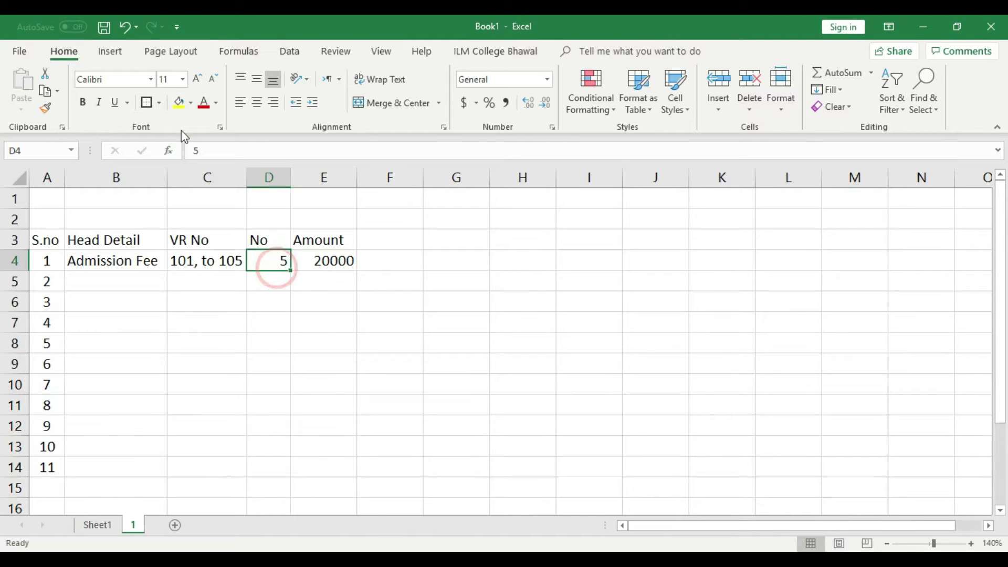
left_click(255, 104)
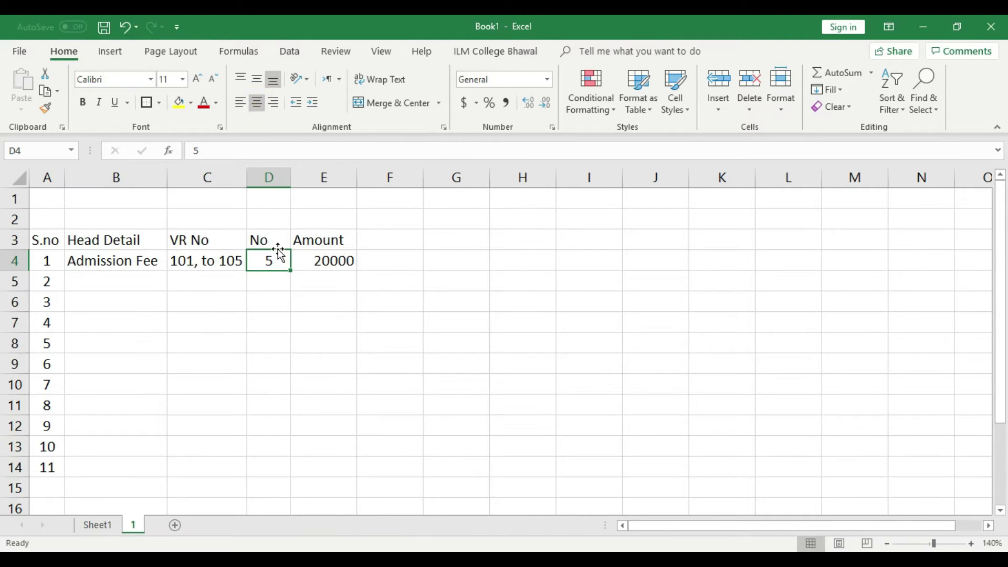
left_click_drag(321, 234, 47, 240)
left_click(257, 103)
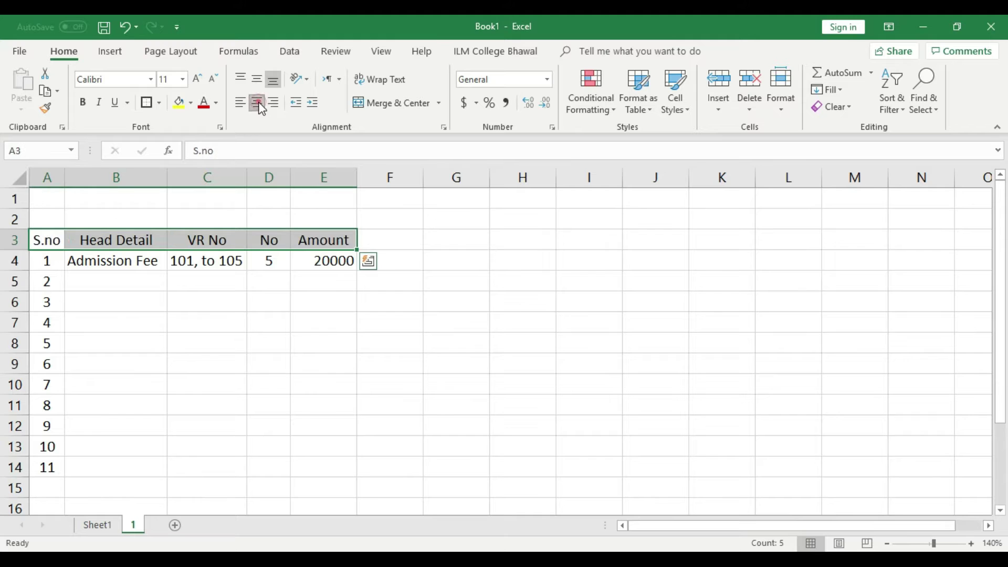
- Fill the header row A3:E3 with yellow
left_click(295, 300)
mouse_move(321, 240)
left_mouse_down()
mouse_move(47, 241)
mouse_move(315, 237)
left_mouse_up()
left_click(177, 102)
left_click(224, 322)
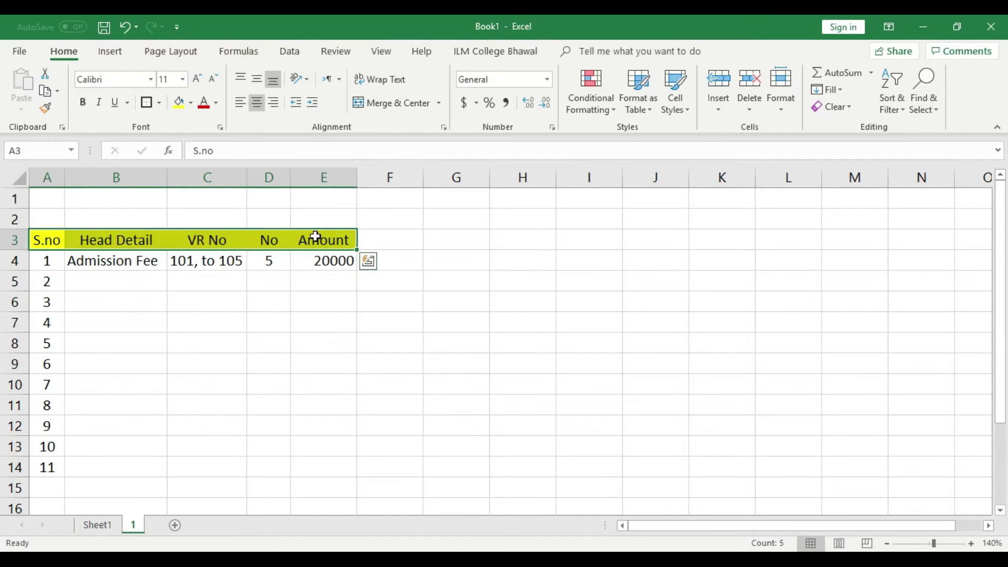
- Apply a dark outline border around each header cell from A3 to E3
left_click_drag(131, 304, 139, 315)
left_click(47, 241)
left_click(147, 102)
key("Right")
left_click(150, 101)
key("Right")
left_click(149, 102)
key("Right")
left_click(150, 102)
key("Right")
left_click(149, 102)
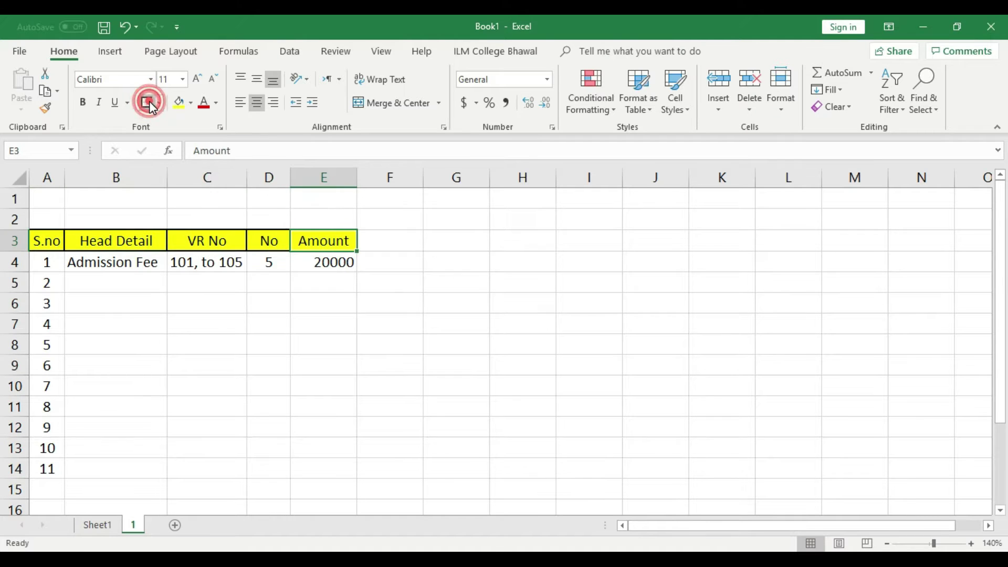
left_click(250, 319)
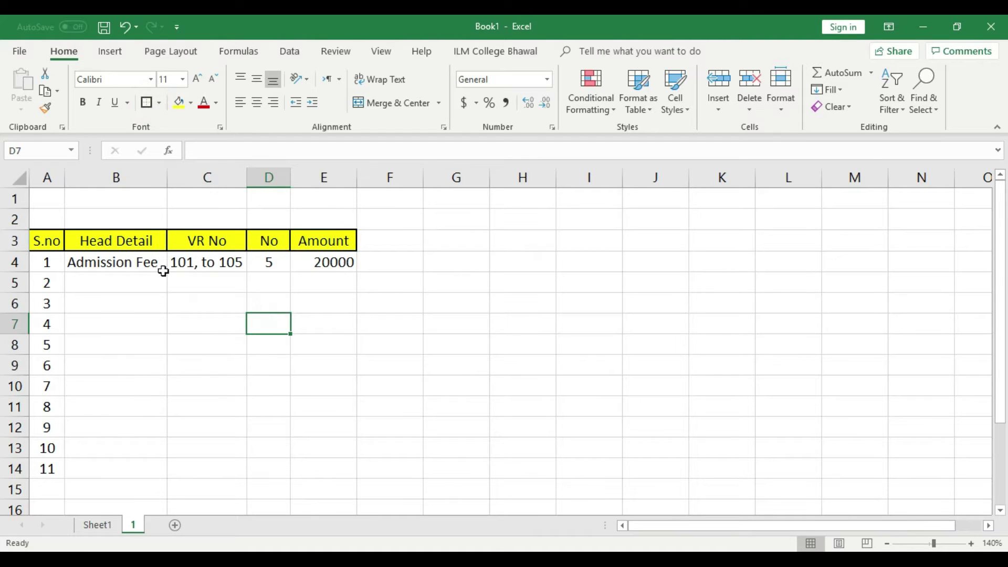
left_click(344, 265)
left_click(267, 262)
left_click(345, 260)
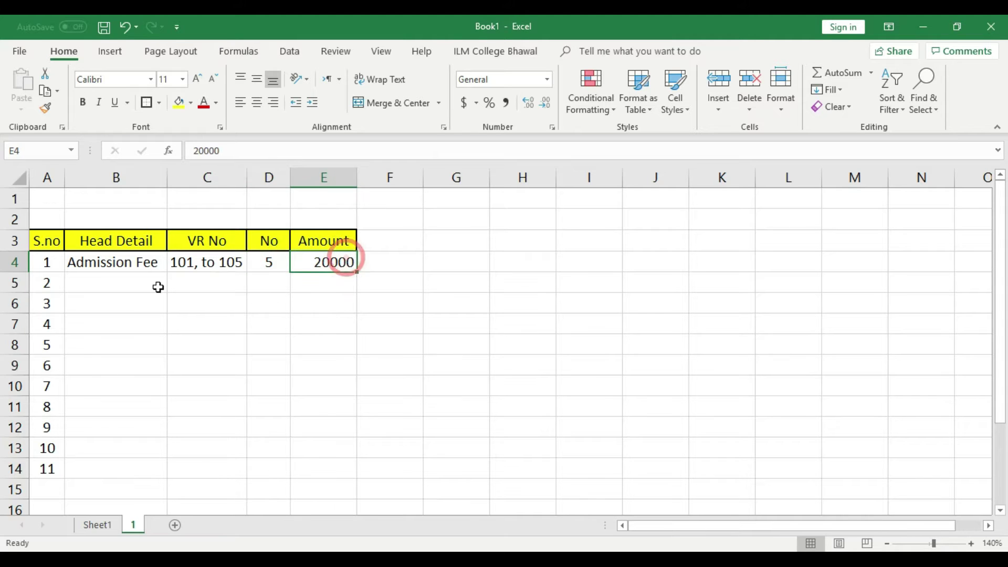
left_click(158, 287)
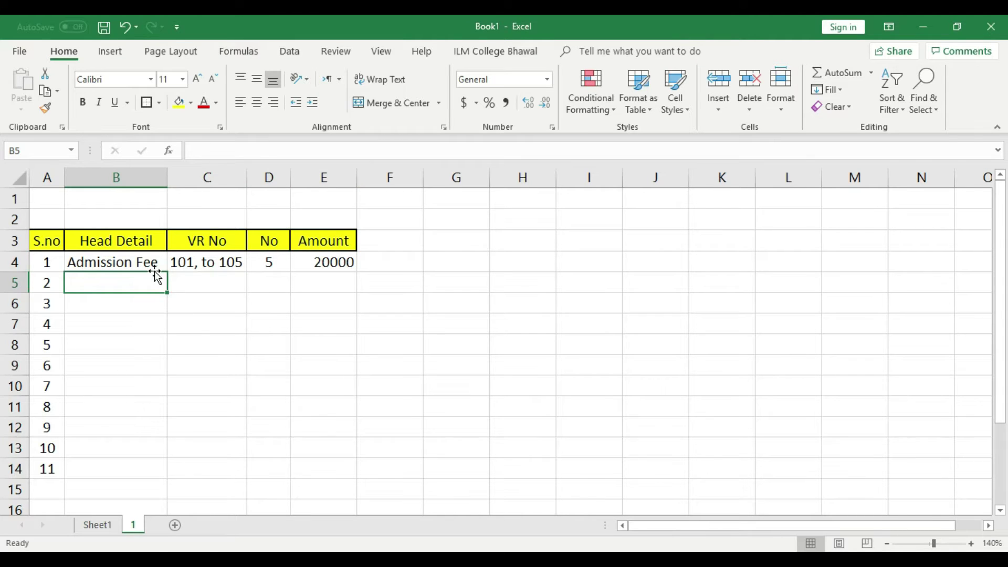
- Copy the Admission Fee dropdown cell B4 down to B14, and clear the copied text from B5 downwards
left_click(153, 264)
left_click_drag(167, 272, 162, 478)
left_click_drag(134, 288, 139, 463)
key("Delete")
left_click(210, 404)
- Choose Trasport Fee from the dropdown list as the Head Detail in B5
left_click(158, 281)
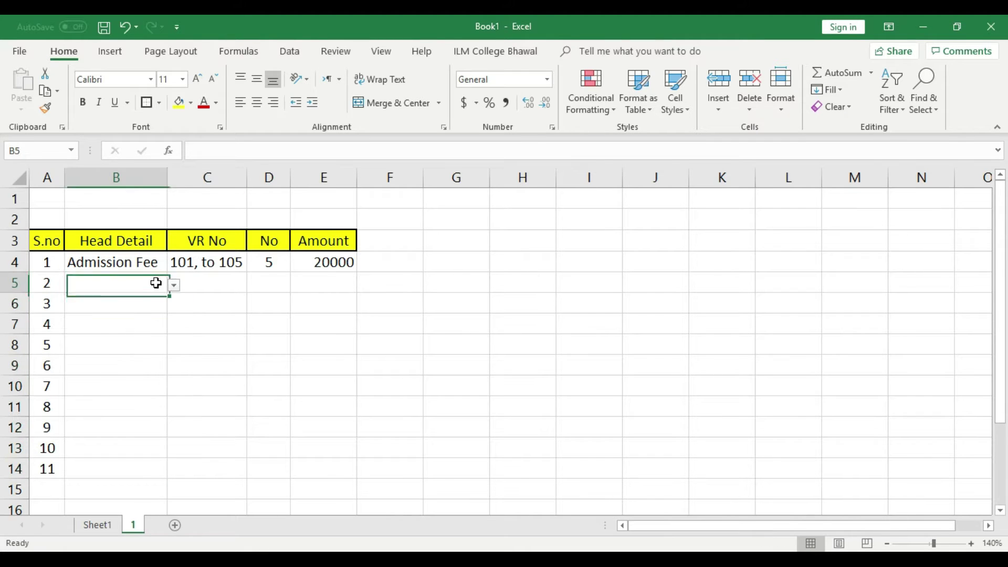
left_click(173, 285)
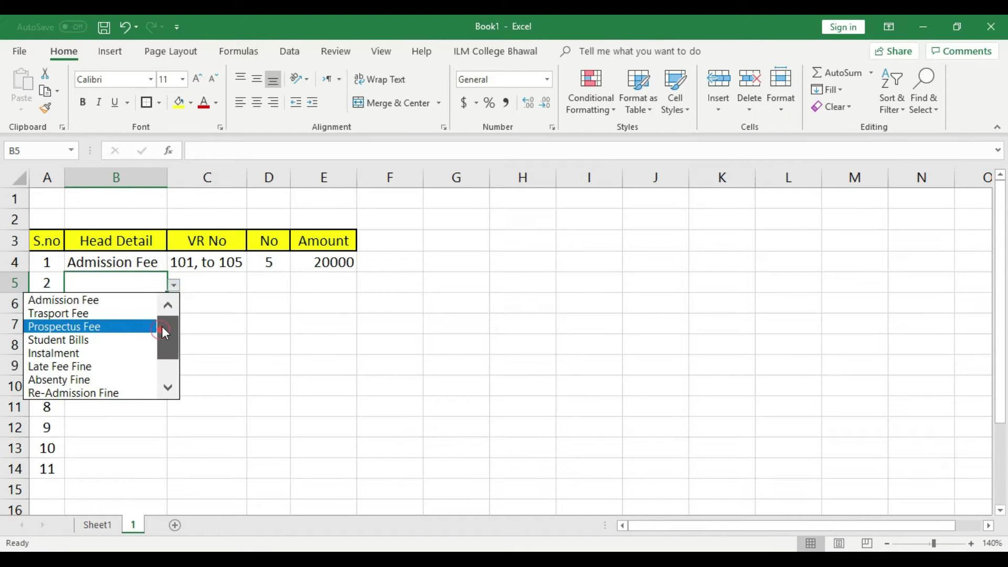
left_click(90, 314)
- Enter 6 as the No for Trasport Fee in D5 and centre it
left_click(215, 279)
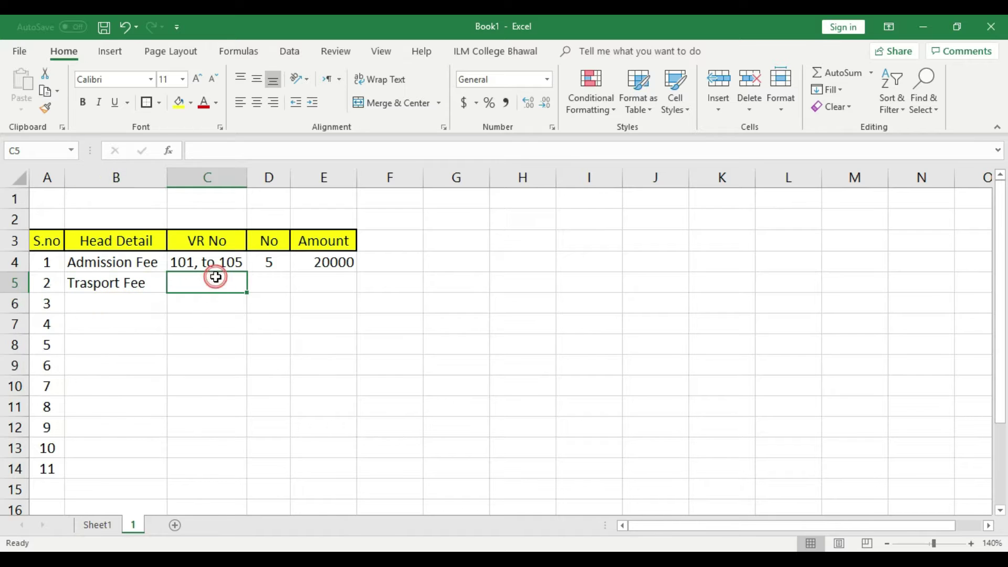
left_click(277, 287)
type("6")
left_click(332, 283)
left_click(279, 283)
left_click(255, 105)
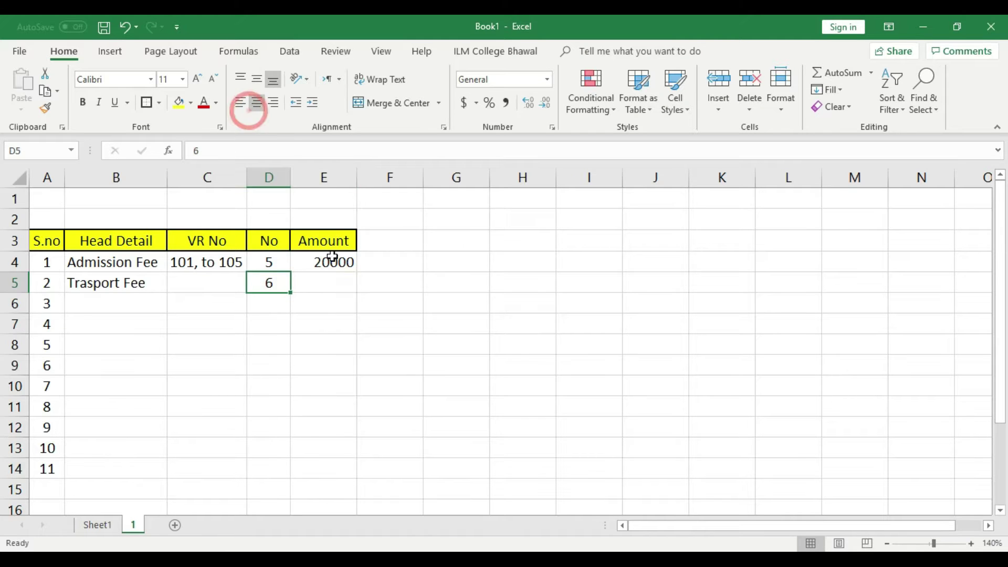
- Enter 10000 as the Amount for Trasport Fee in E5
left_click(336, 277)
type("10000")
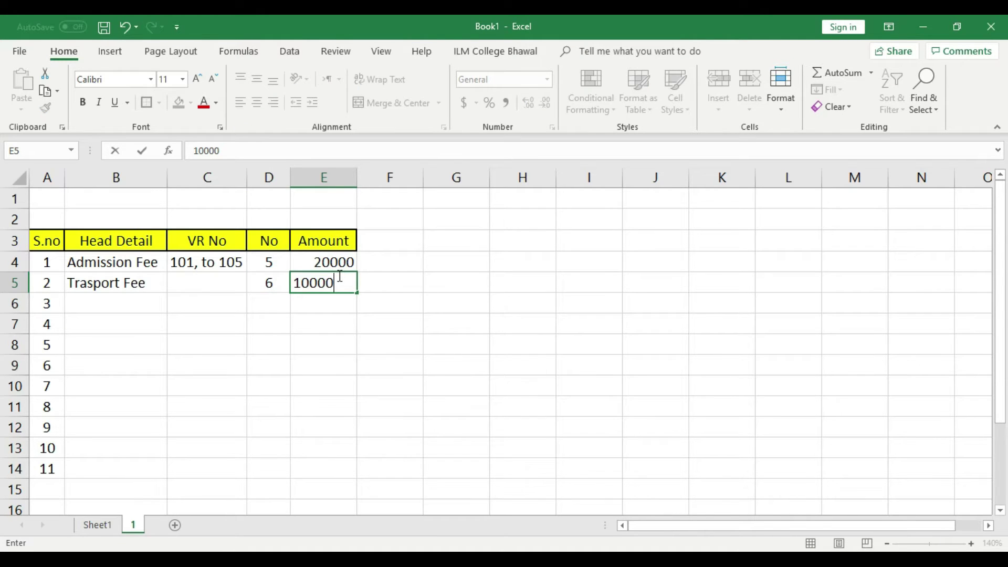
left_click(335, 322)
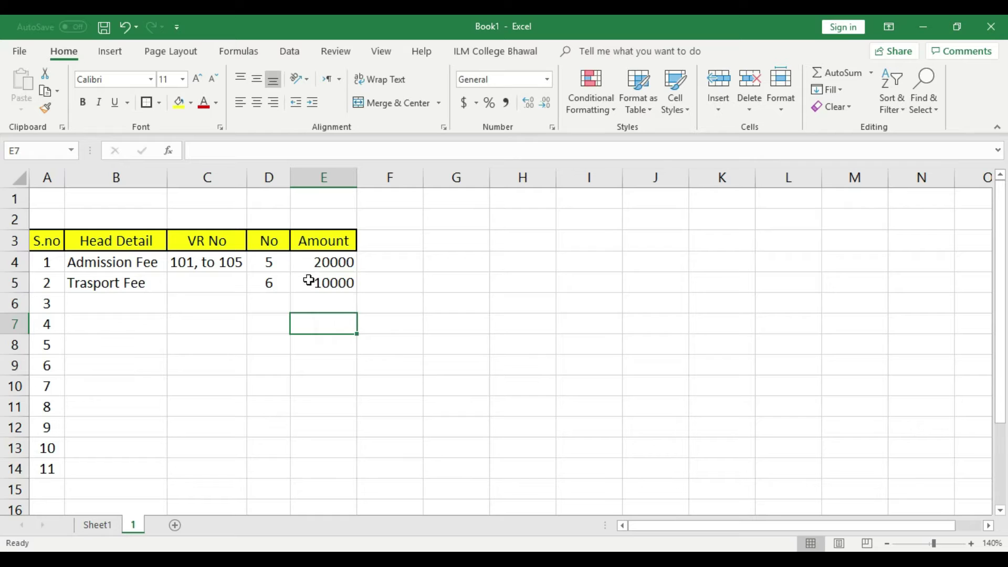
- Enter "106 to 111" as the VR No for Trasport Fee in C5 and centre it
left_click(211, 283)
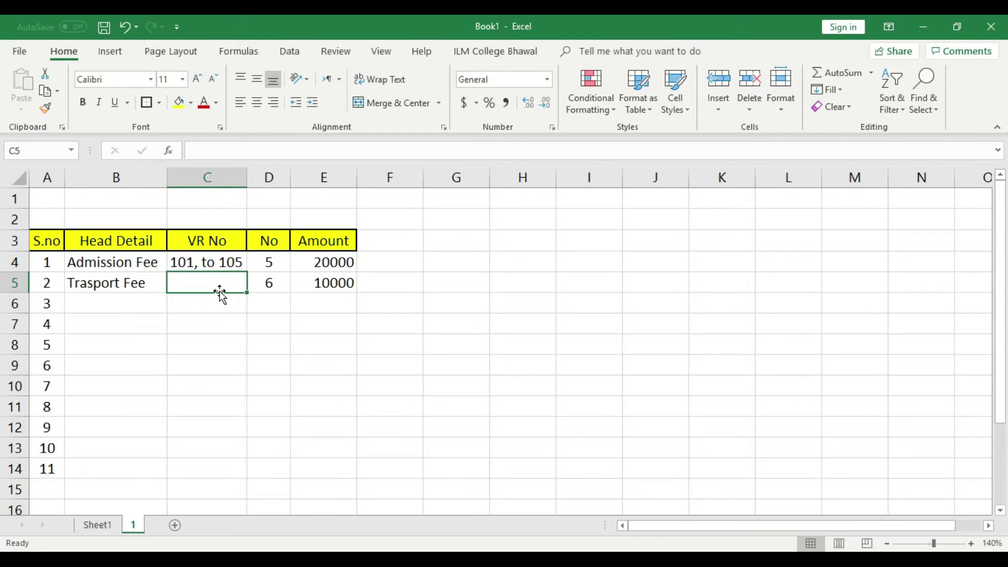
type("1")
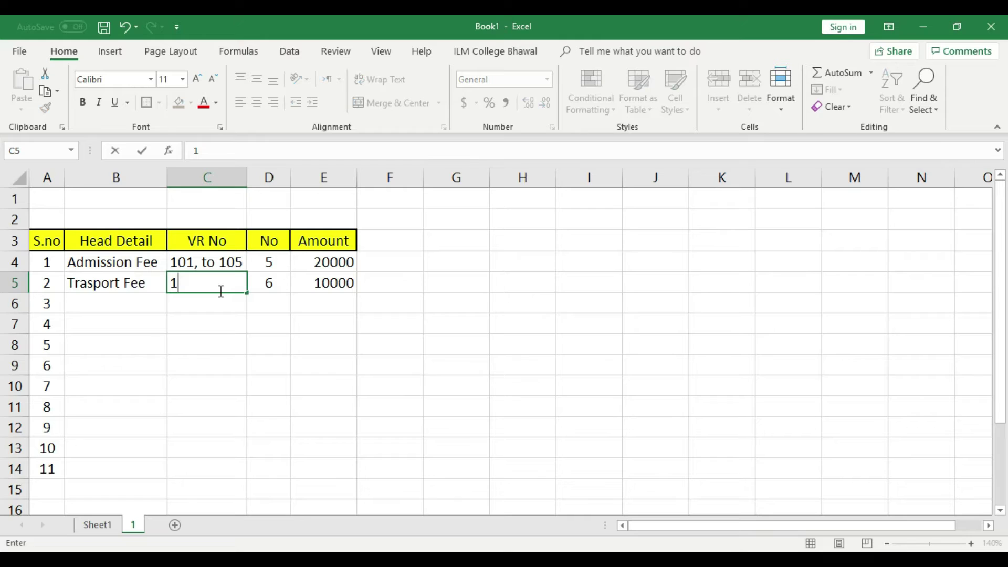
type("06 to 111")
left_click(223, 307)
left_click(228, 284)
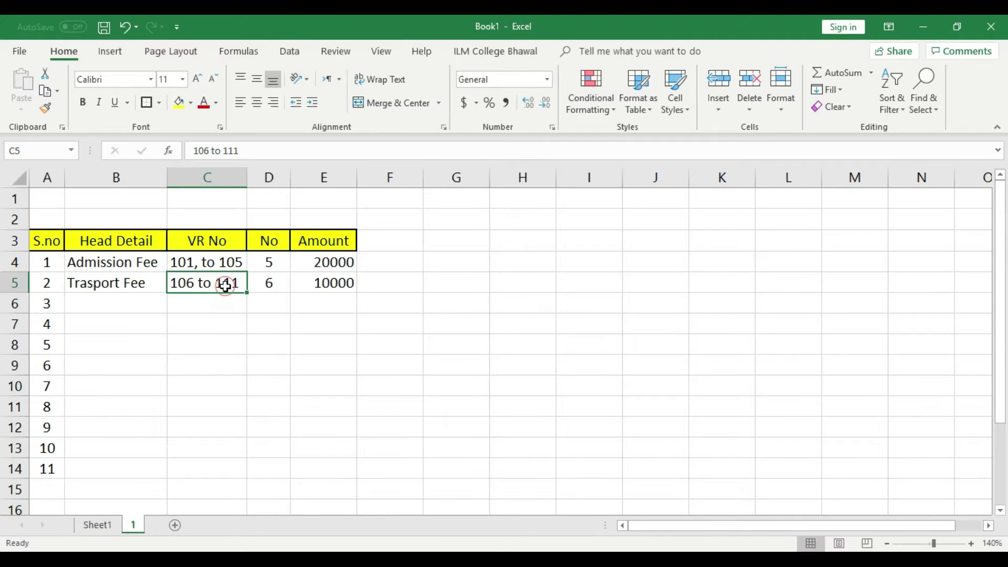
left_click(259, 107)
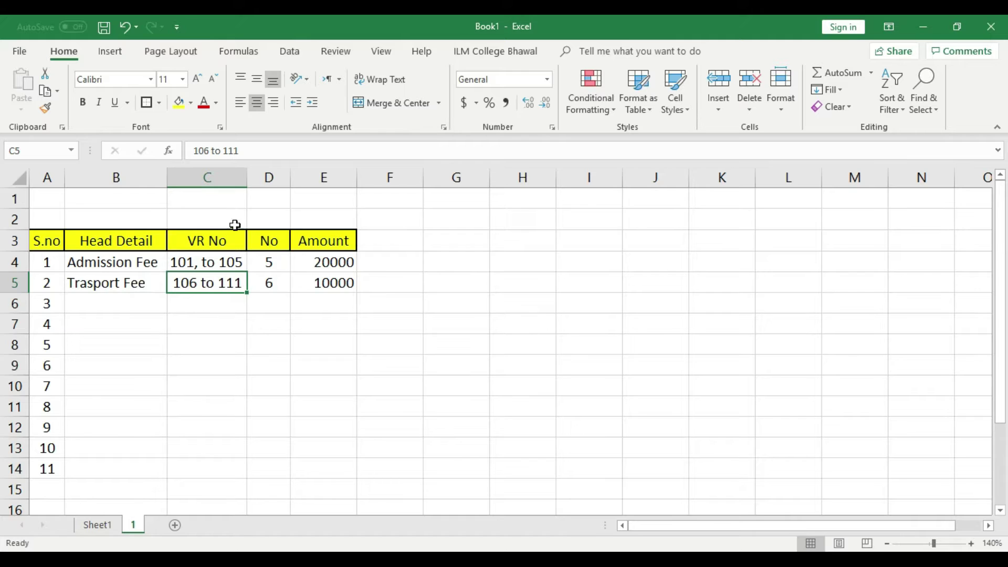
- Review the VR No and Amount entries in the Admission Fee and Trasport Fee rows
left_click(211, 261)
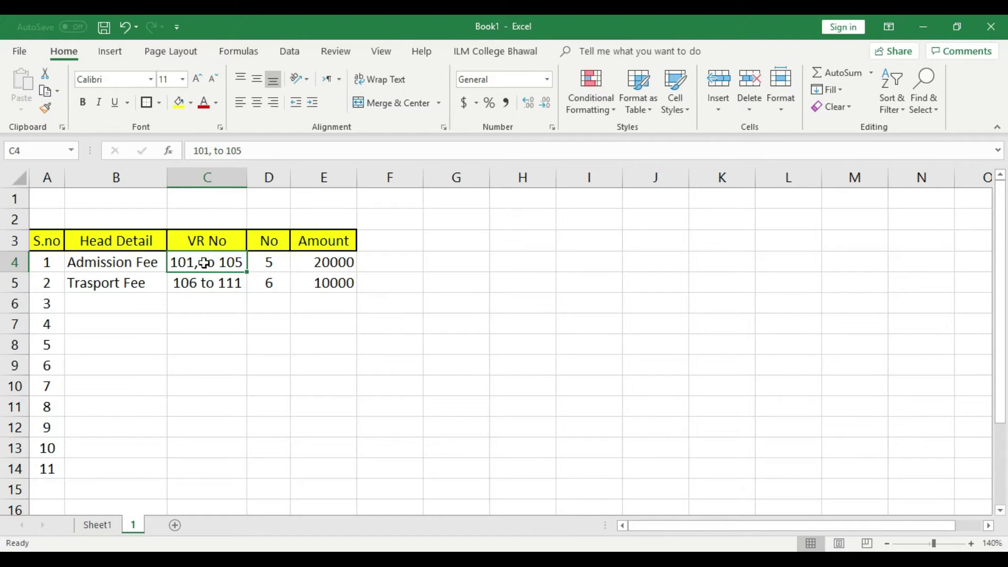
left_click(342, 266)
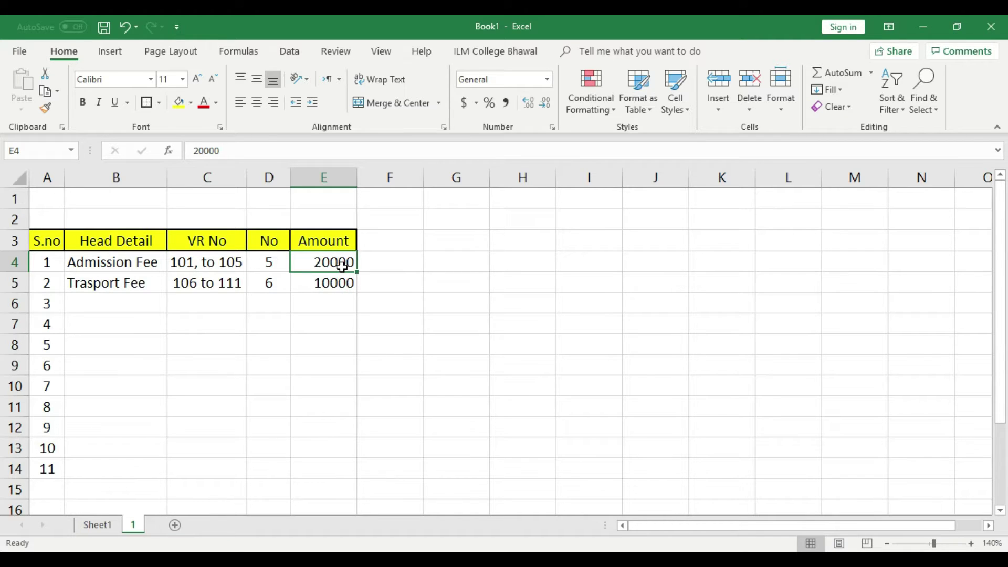
left_click(102, 261)
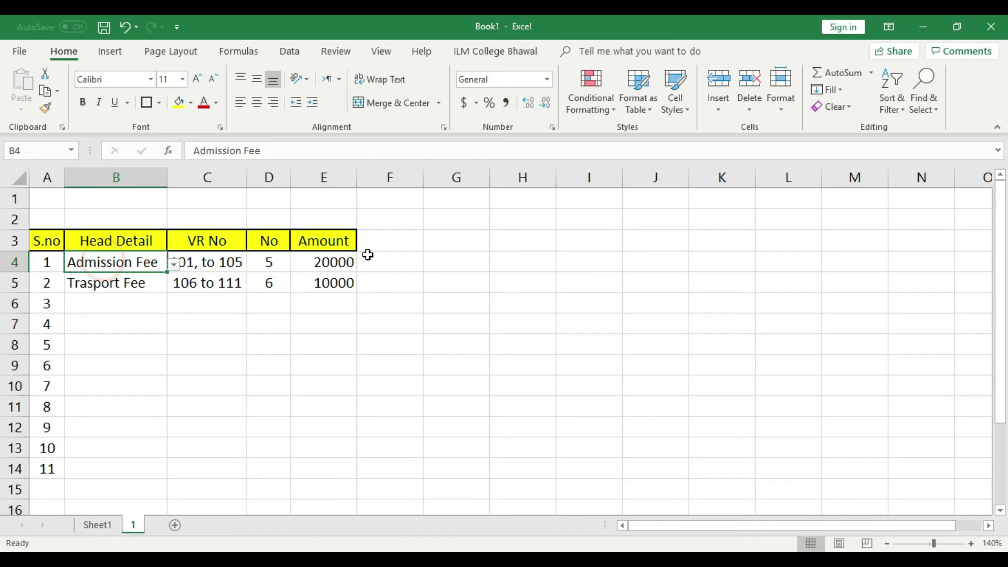
left_click(332, 262)
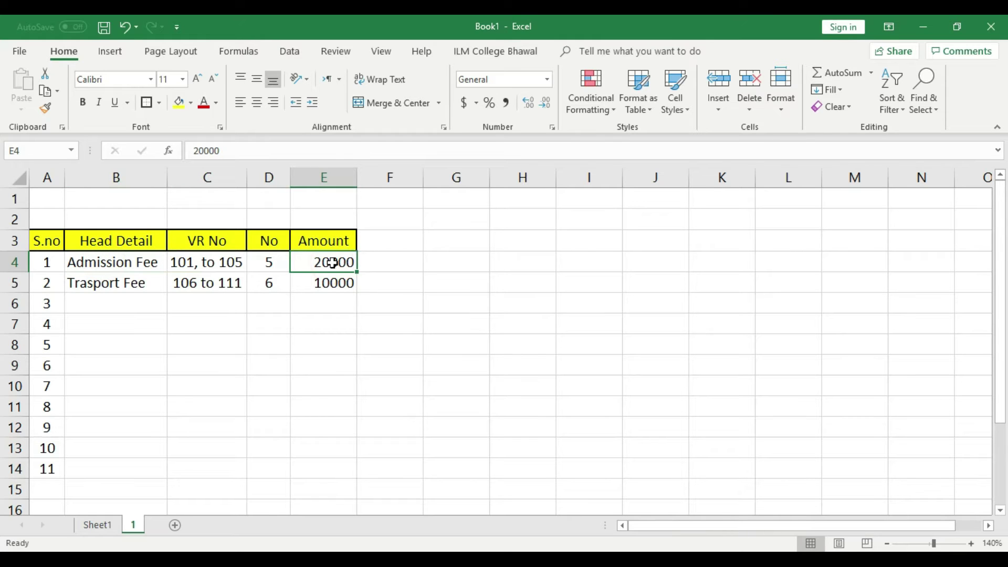
left_click(331, 302)
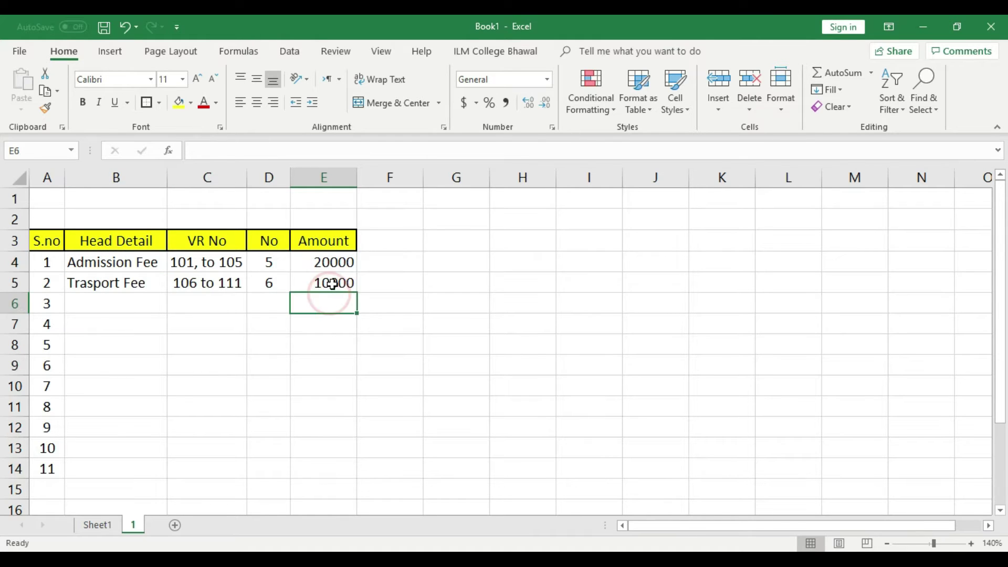
left_click(332, 284)
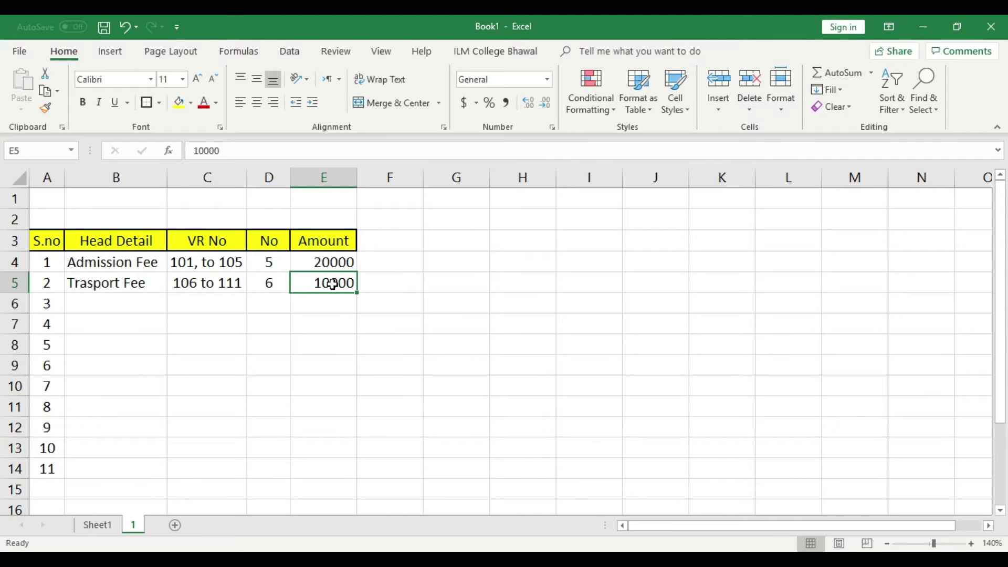
left_click(339, 262)
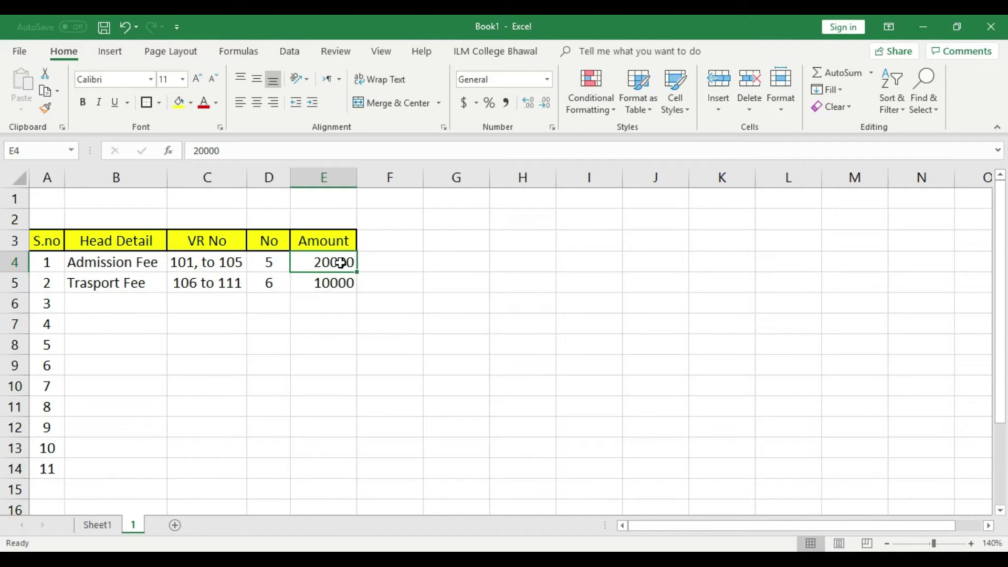
left_click(338, 284)
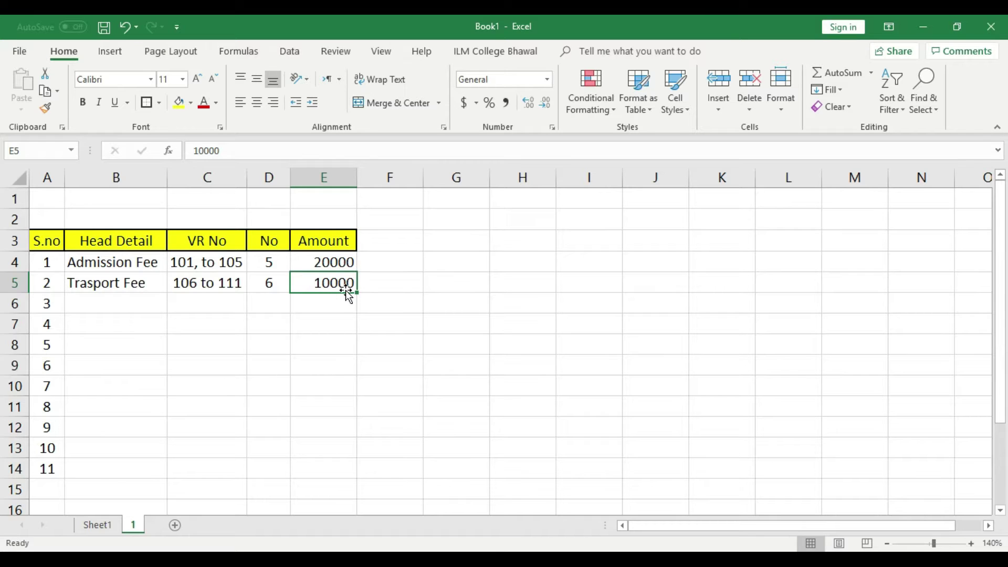
- Choose Prospectus Fee from the dropdown list as the Head Detail in B6
left_click(144, 308)
left_click(172, 307)
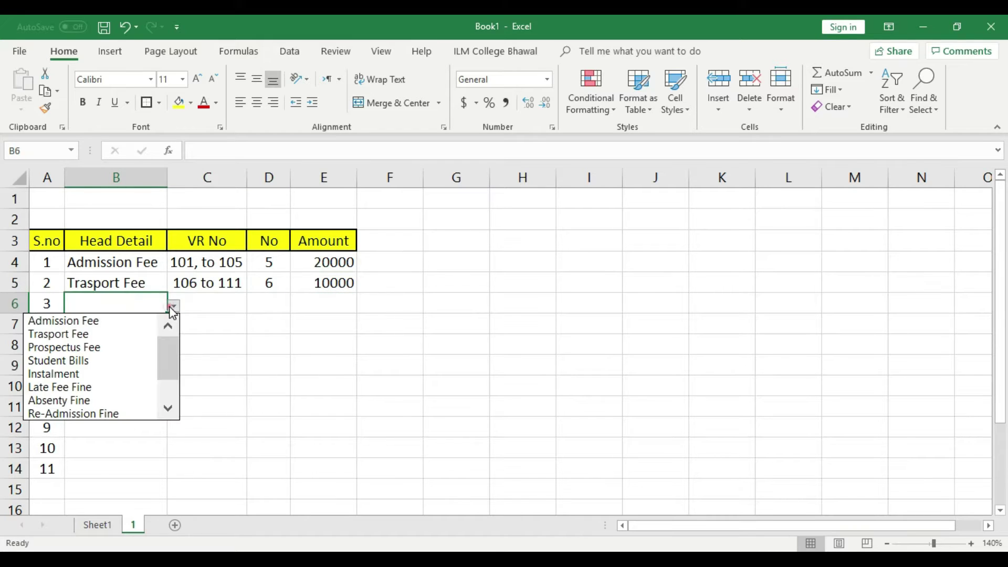
left_click(98, 349)
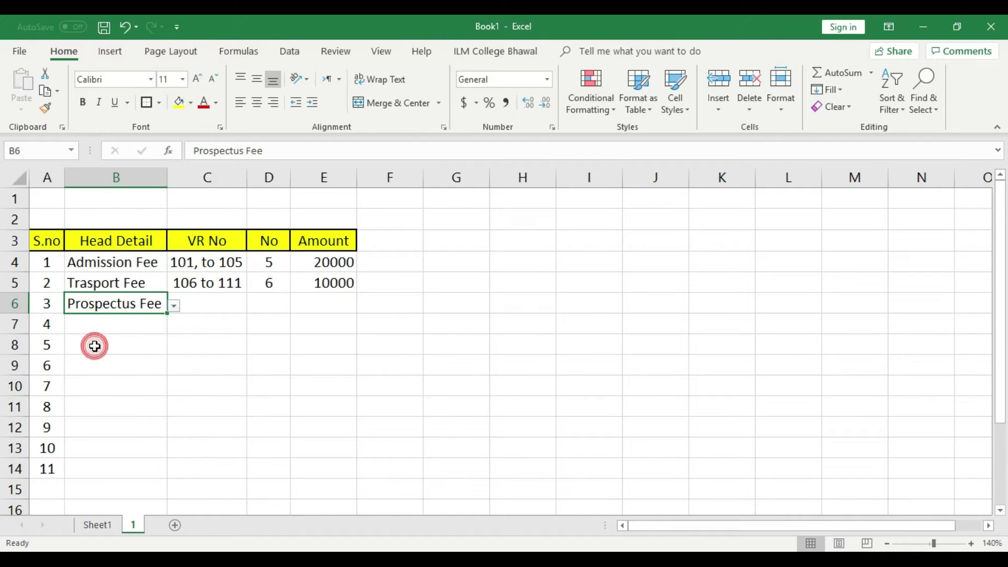
- Enter 5 as the No for Prospectus Fee in D6 and centre it
left_click(210, 307)
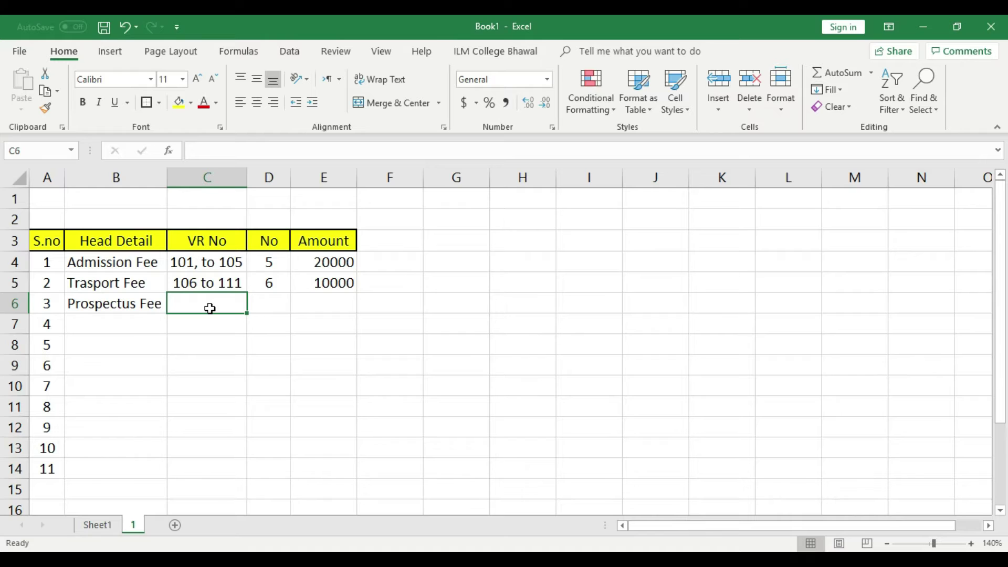
left_click(277, 303)
type("5")
left_click(284, 360)
left_click(279, 304)
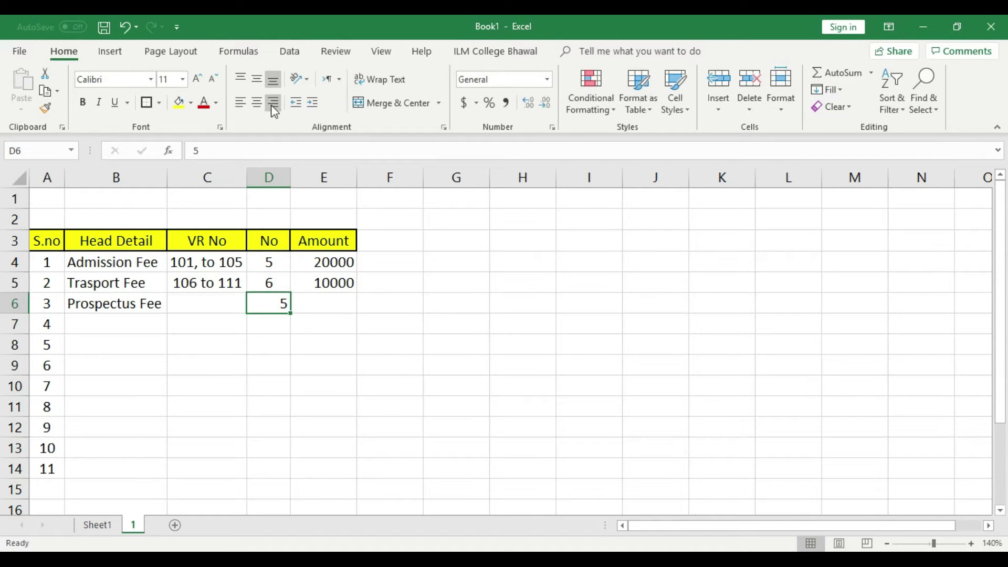
left_click(257, 102)
- Enter 1500 as the Amount for Prospectus Fee in E6
left_click(321, 304)
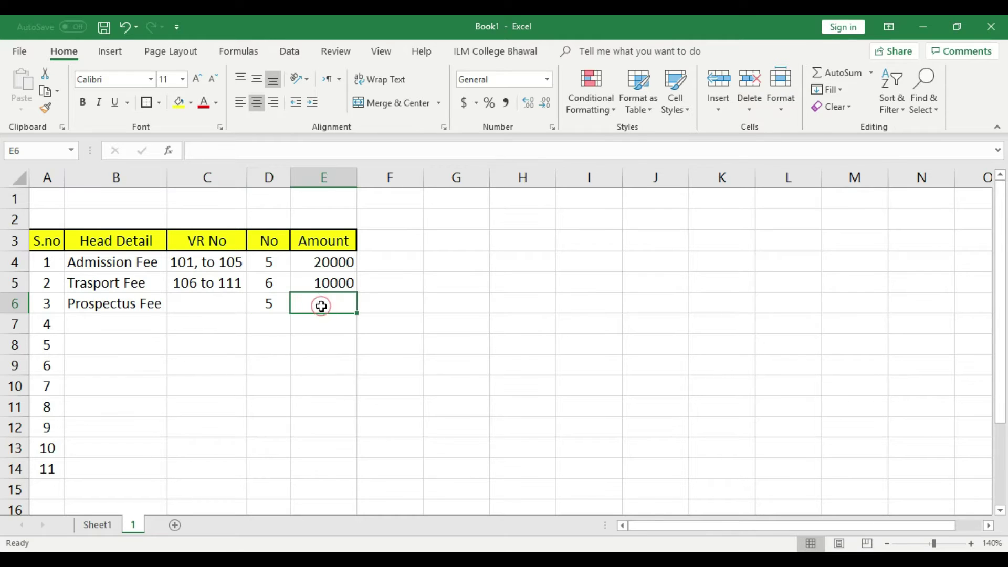
type("1500")
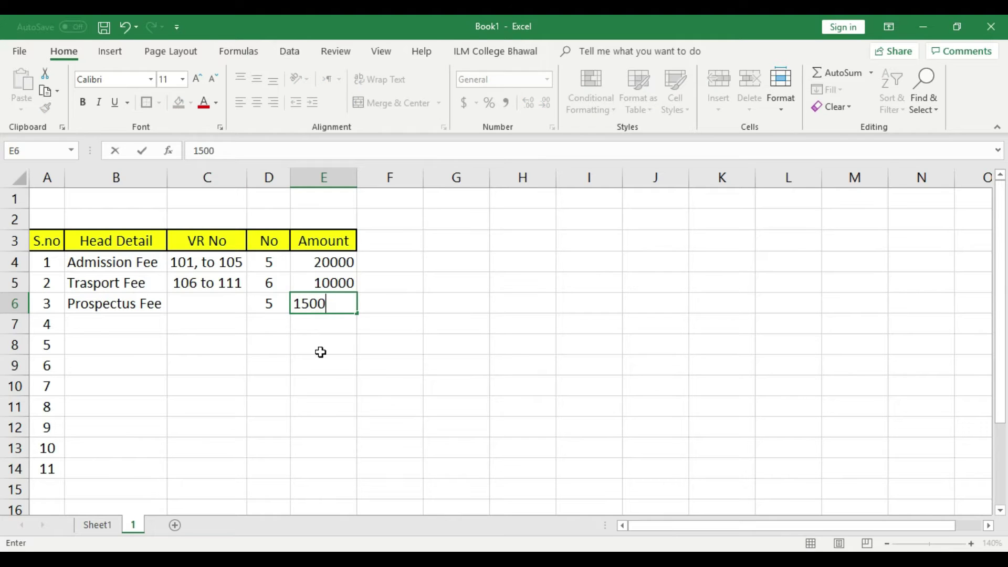
left_click(319, 351)
- Enter 112 as the VR No for Prospectus Fee in C6 and centre it
left_click(232, 308)
type("11")
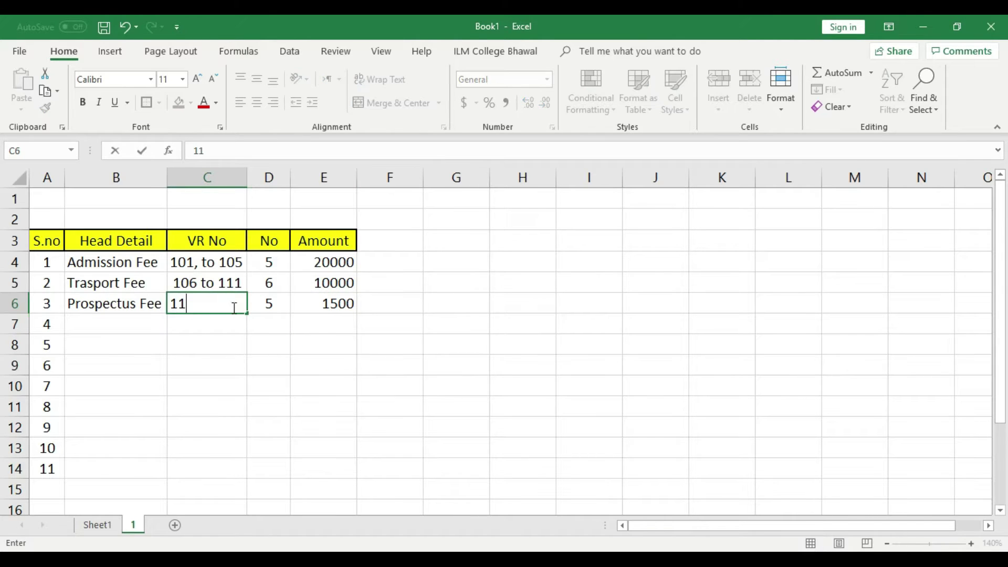
type("2")
key("Return")
left_click(241, 342)
left_click(232, 306)
left_click(257, 104)
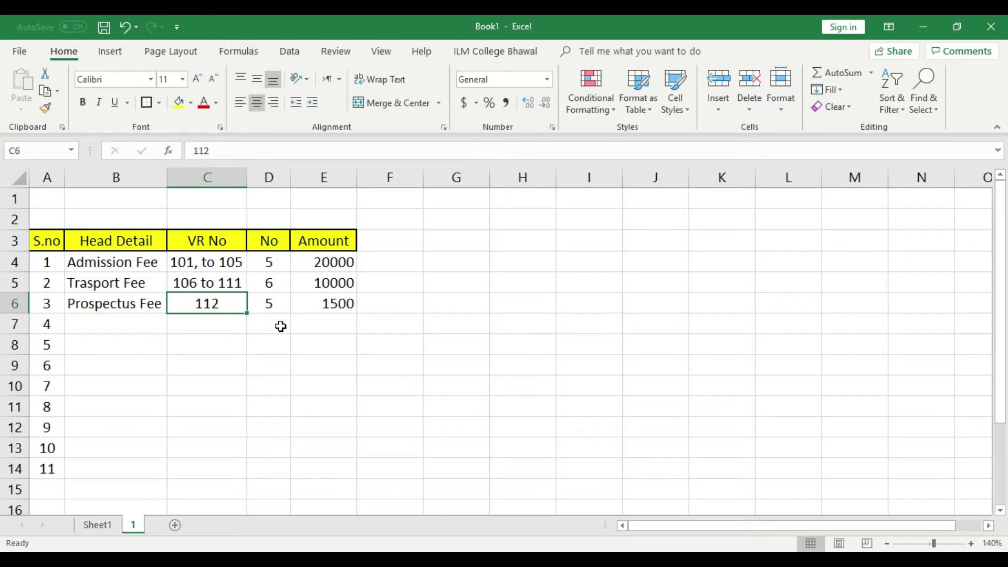
- Choose Student Bills from the dropdown list as the Head Detail in B7 and enter 50 as its No in D7
left_click(151, 323)
left_click(175, 329)
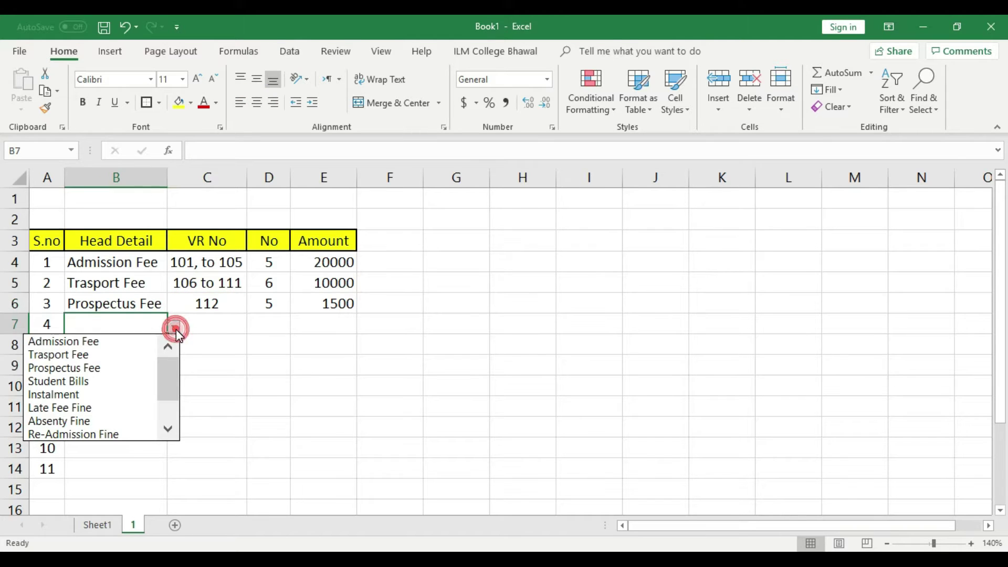
left_click(97, 383)
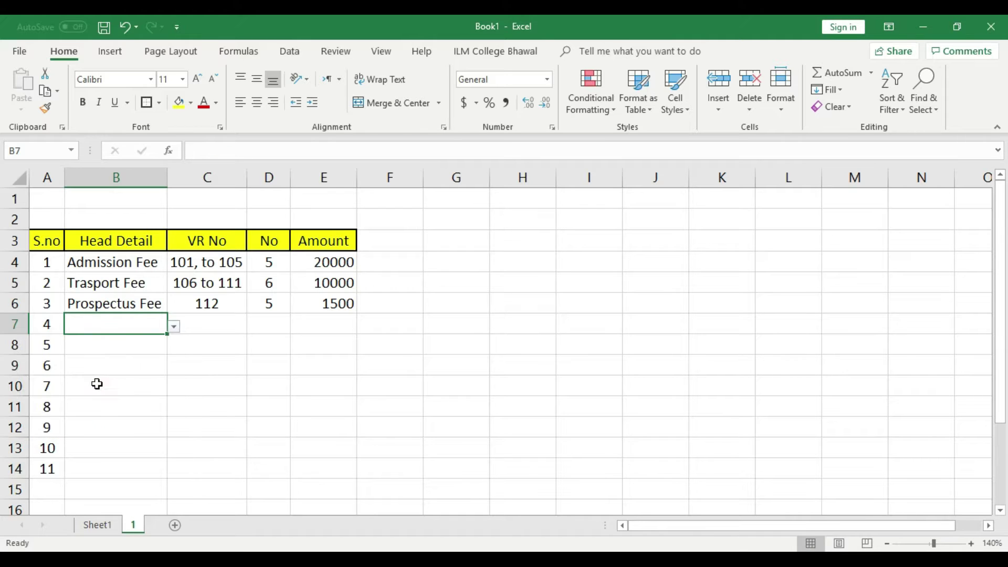
left_click(234, 324)
left_click(270, 319)
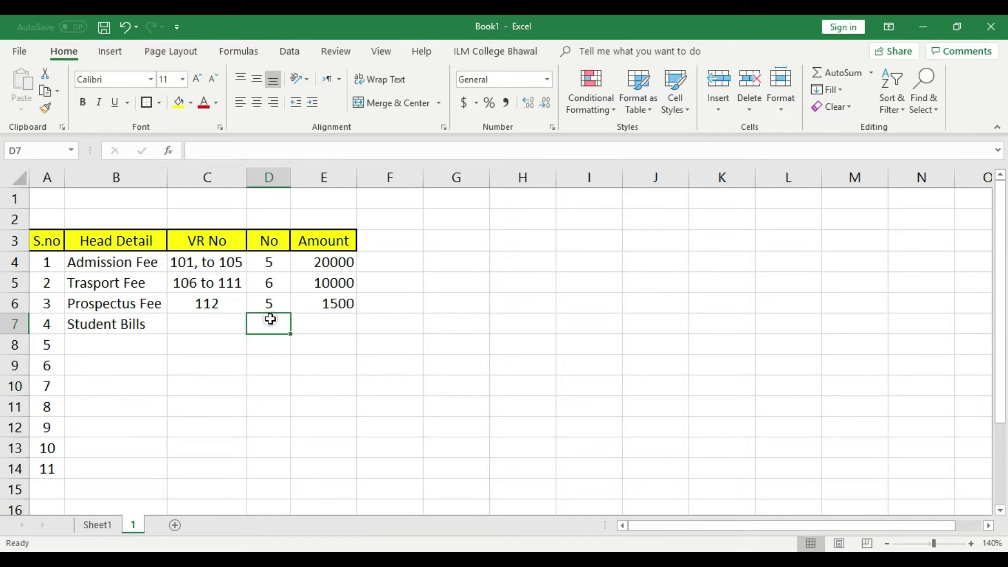
type("50")
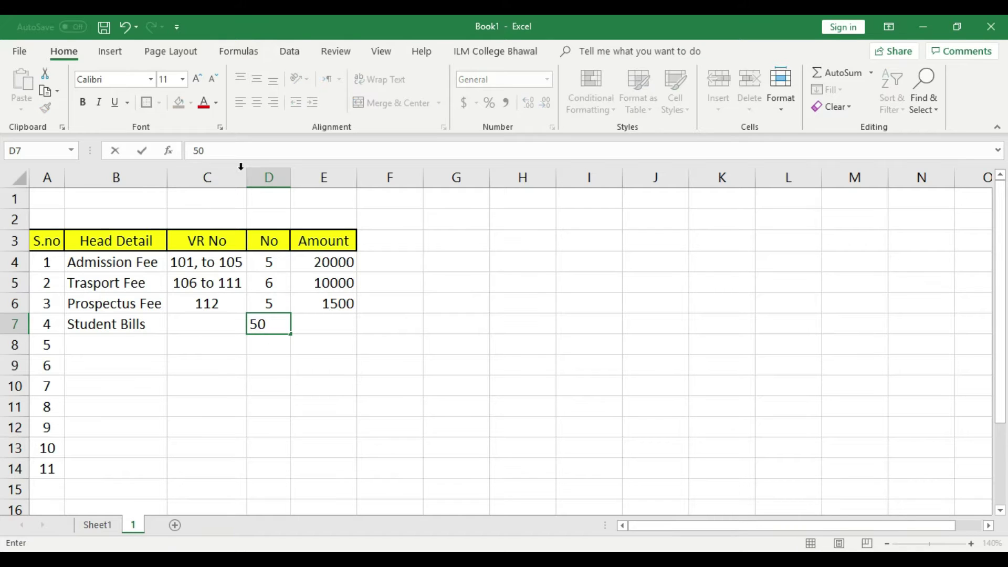
left_click(281, 359)
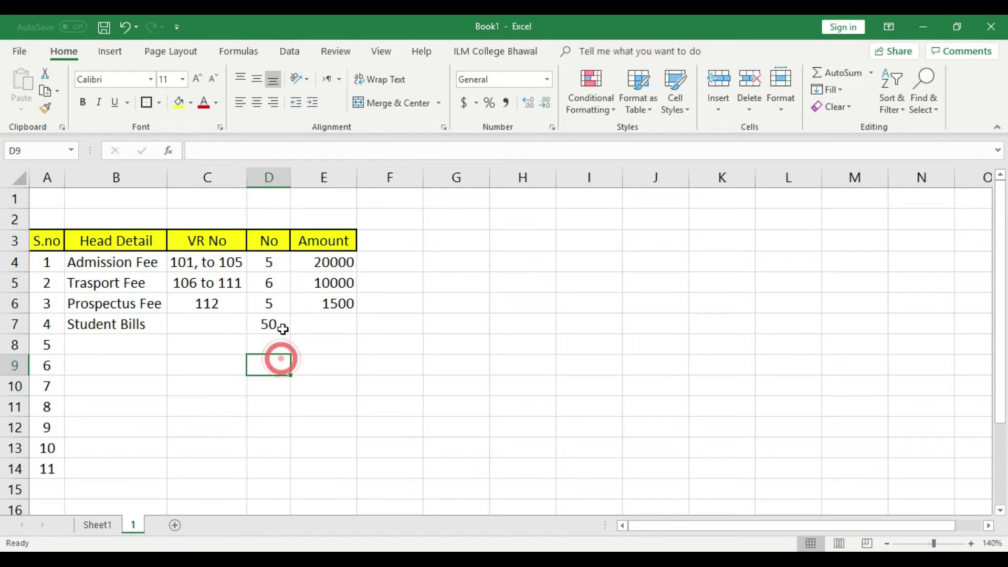
- Enter 200000 as the Amount for Student Bills in E7
double_click(329, 323)
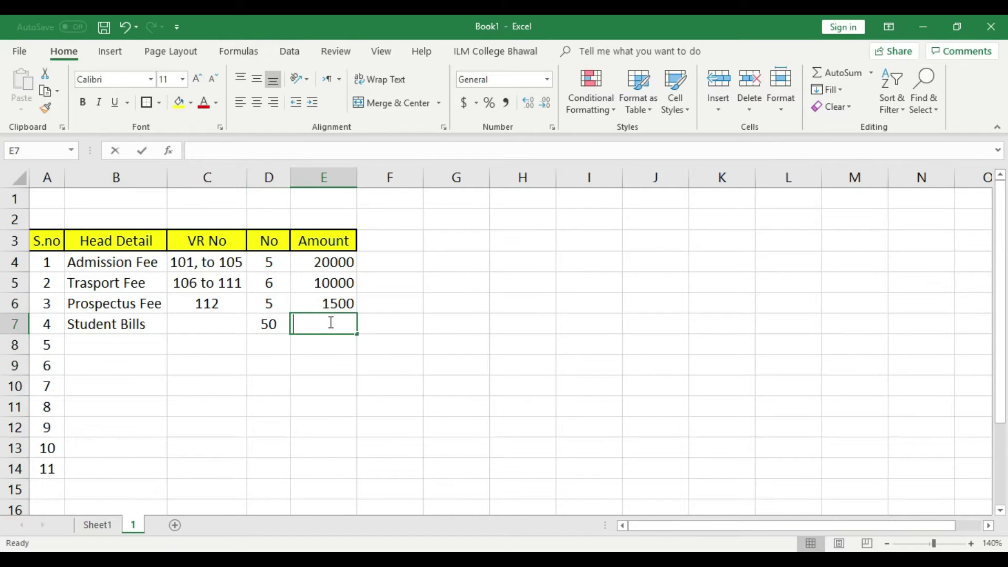
type("200000")
left_click(311, 367)
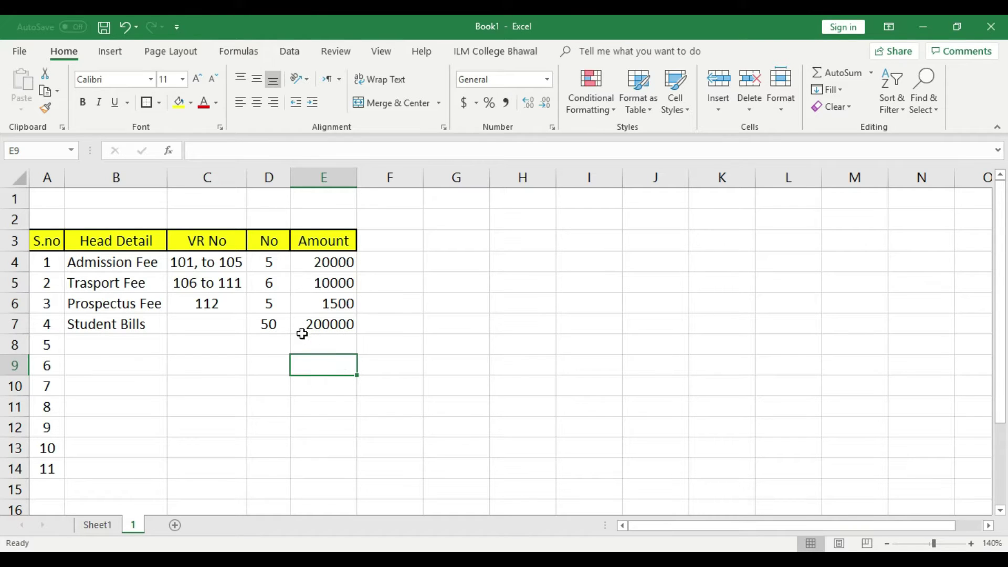
left_click(279, 324)
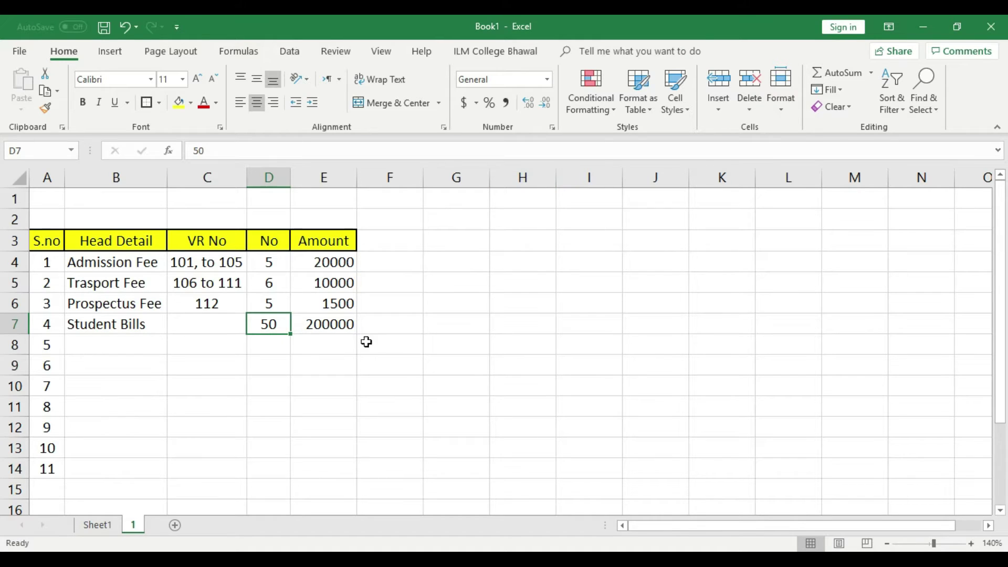
left_click(338, 329)
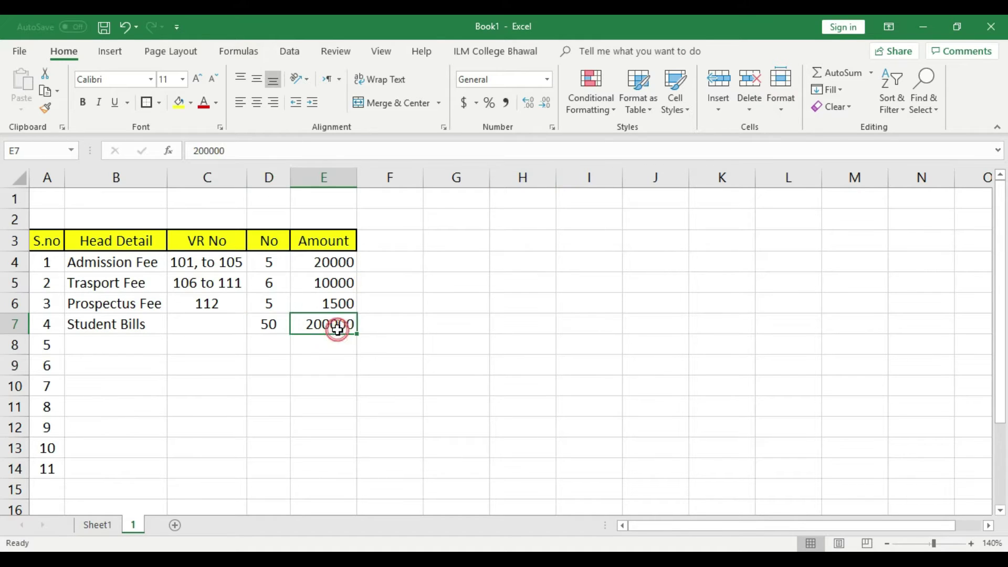
- Enter 113 as the VR No for Student Bills in C7 and centre it
left_click(228, 323)
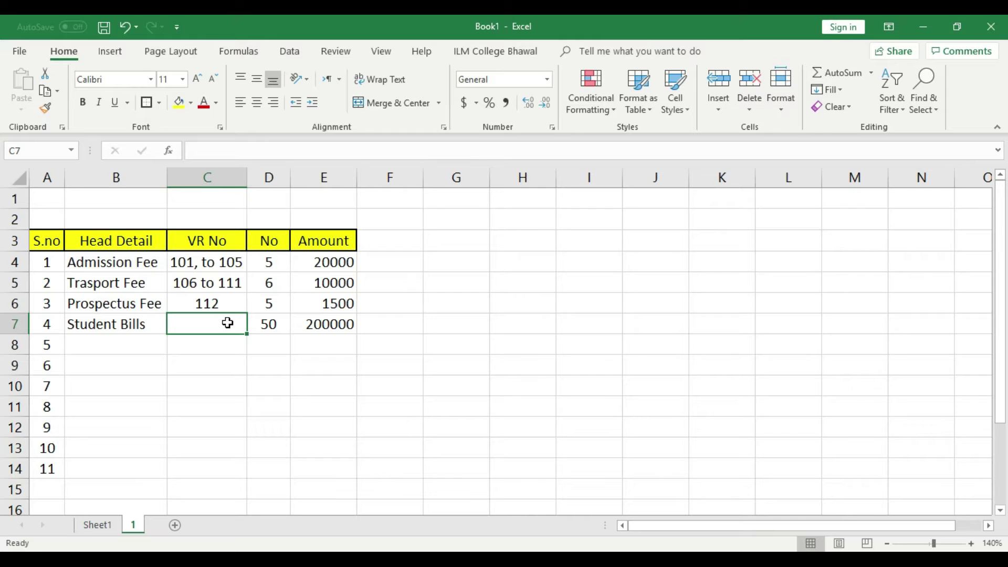
type("113")
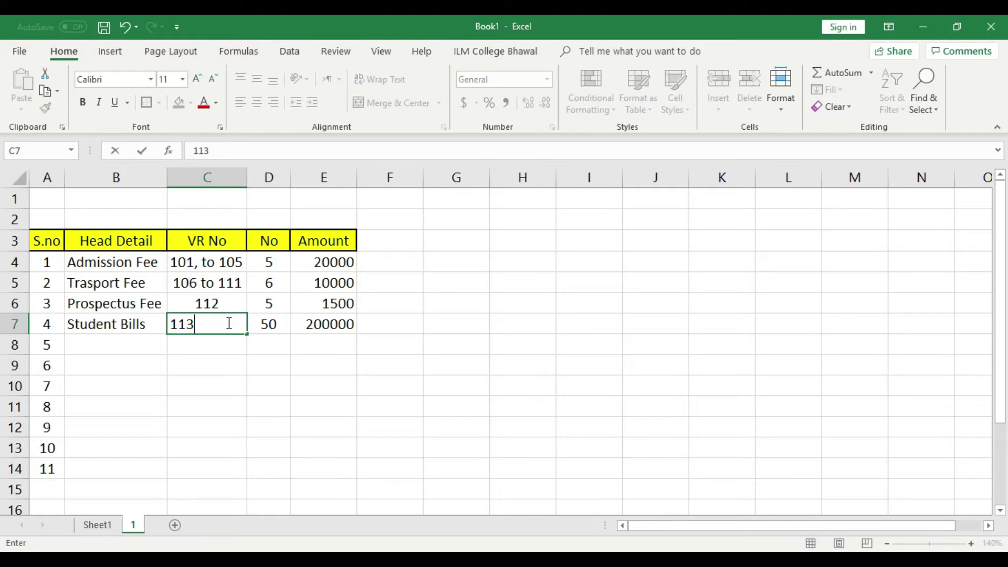
key("Return")
left_click(209, 385)
left_click(235, 315)
left_click(257, 101)
- Review the No, Amount, Head Detail and VR No entries in the Student Bills row
left_click(270, 317)
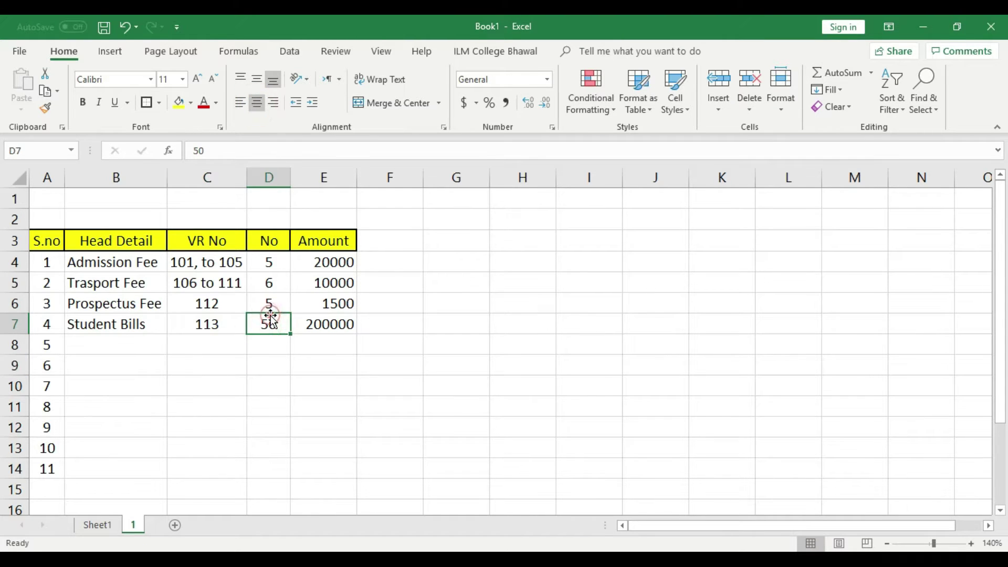
left_click(323, 323)
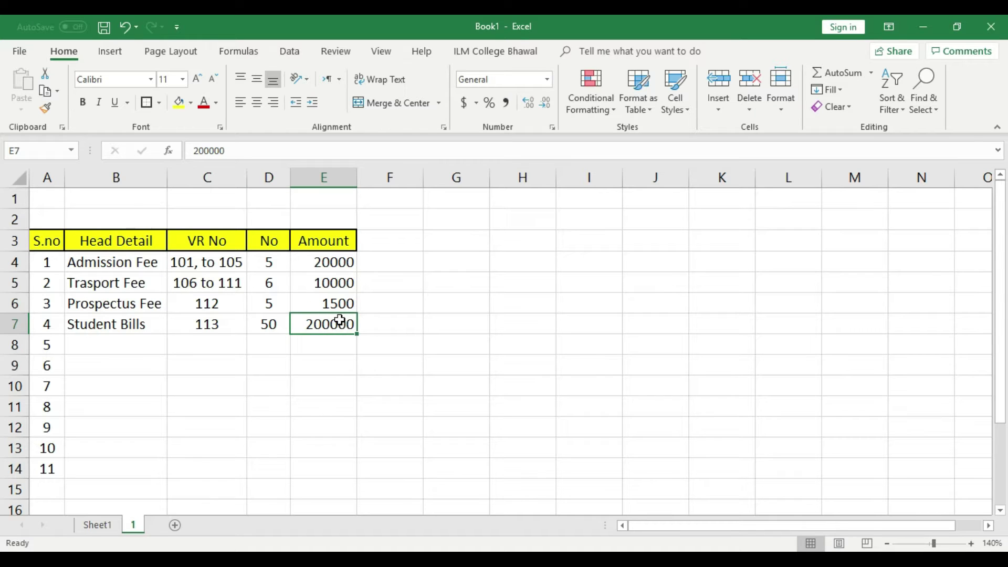
left_click(129, 323)
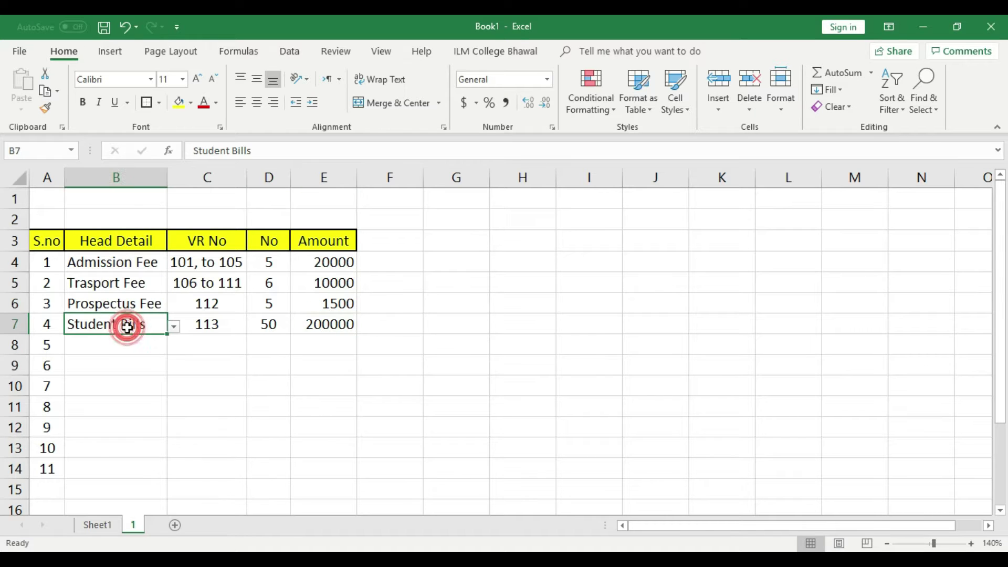
left_click(214, 326)
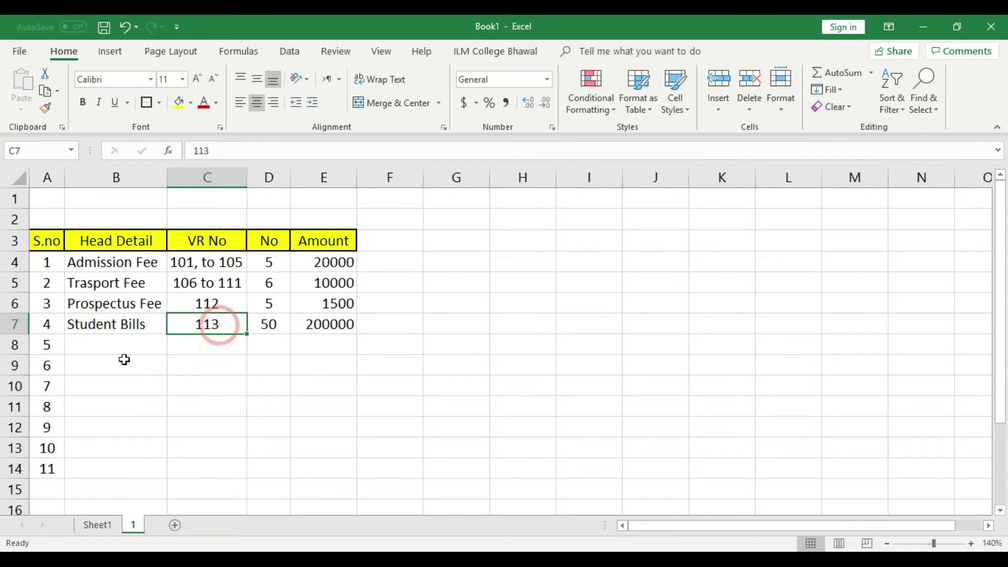
- Choose Instalment from the dropdown list as the Head Detail in B8
left_click(129, 359)
left_click(135, 343)
left_click(173, 348)
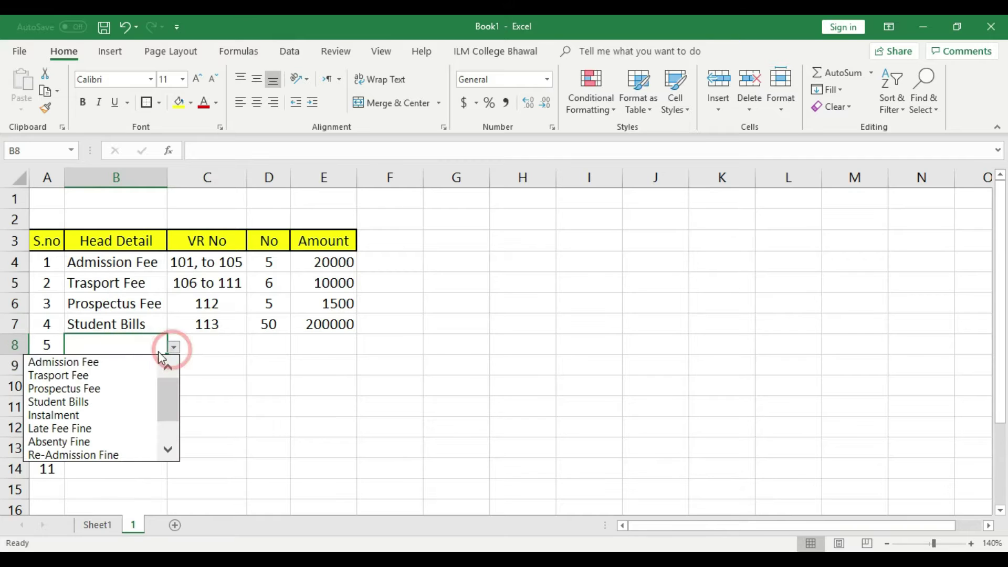
left_click(92, 416)
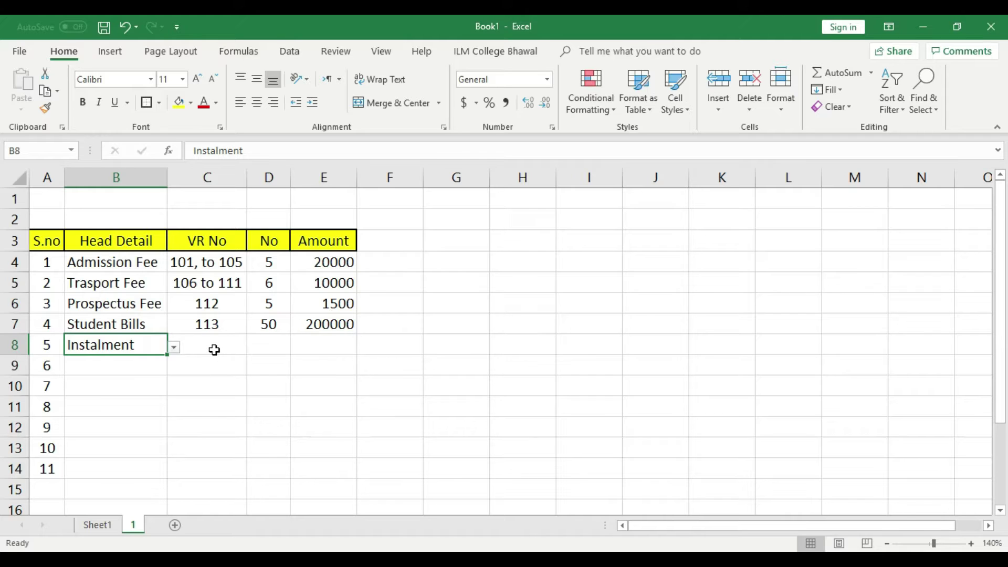
- Enter 5 as the No in D8 and 12000 as the Amount in E8 for Instalment
left_click(269, 348)
type("5")
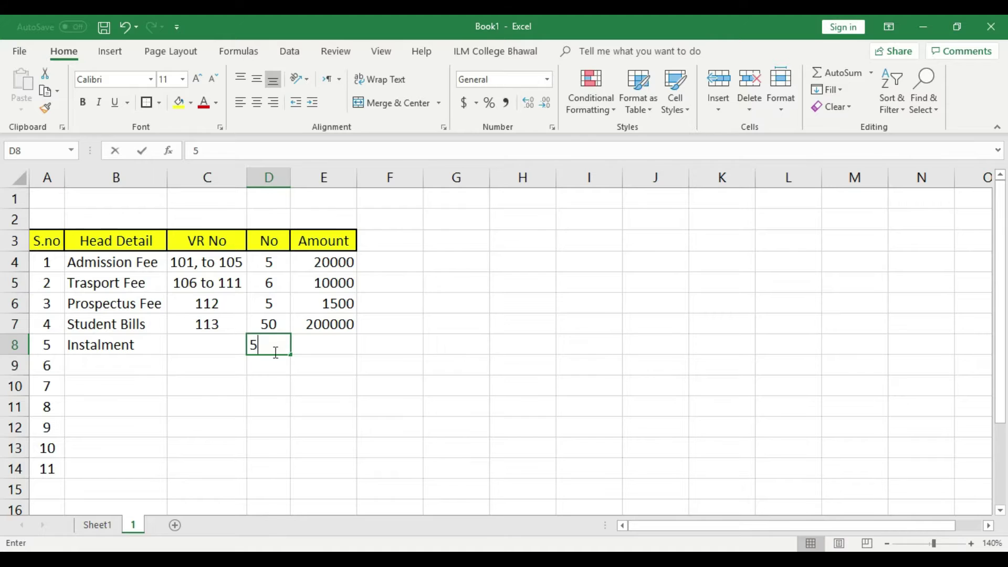
left_click(288, 405)
left_click(331, 346)
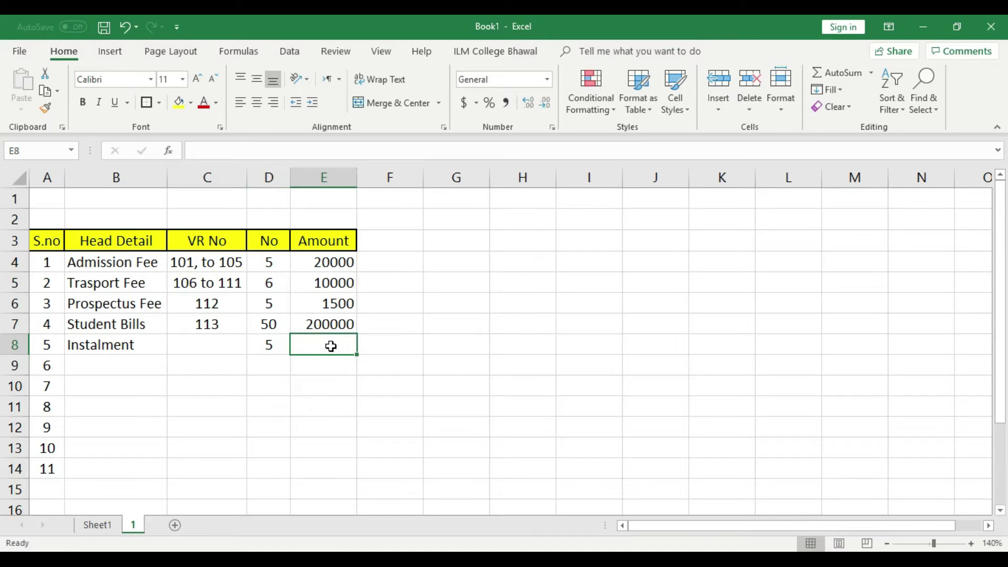
type("12000")
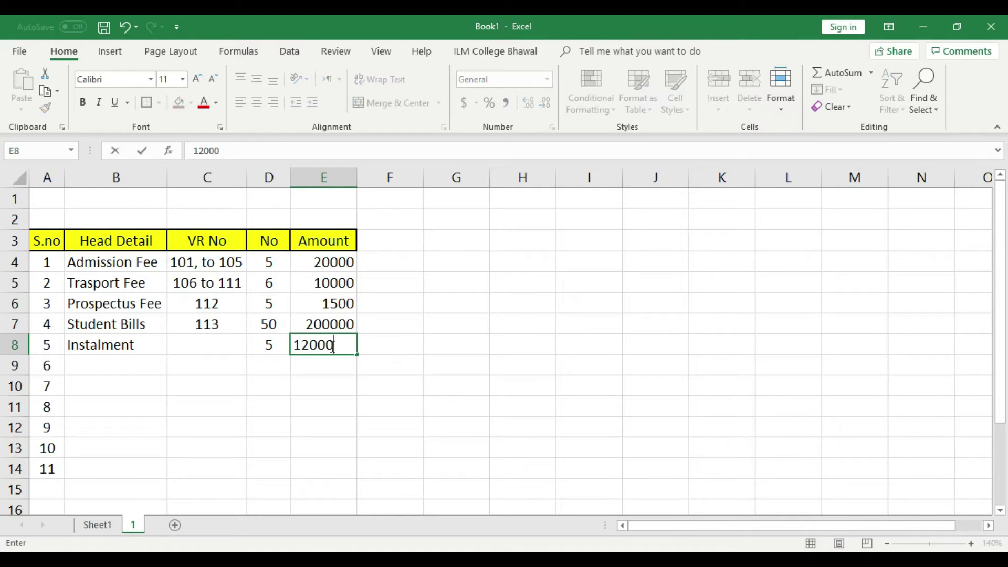
left_click(332, 379)
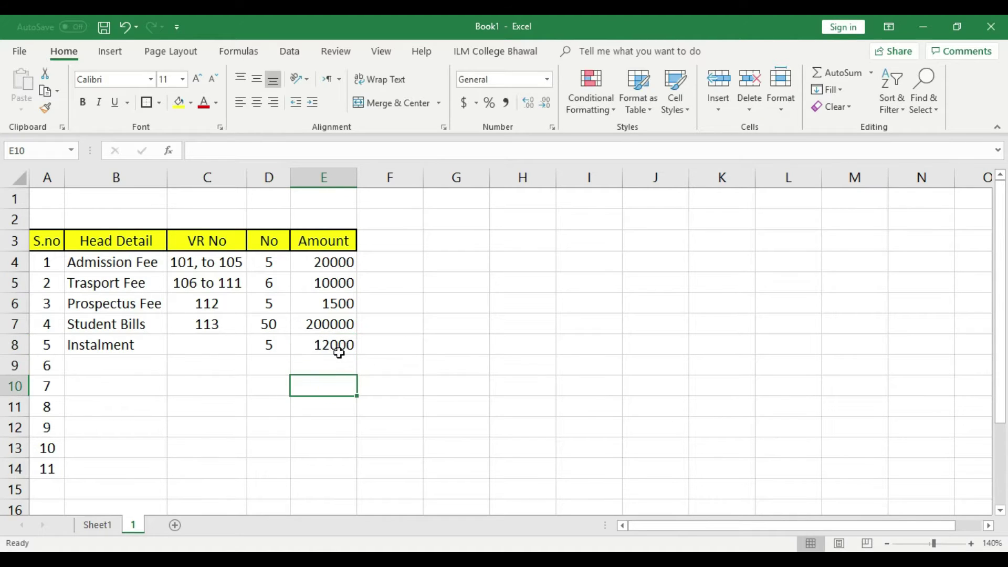
- Enter "114 to 119" as the VR No for Instalment in C8
left_click(221, 343)
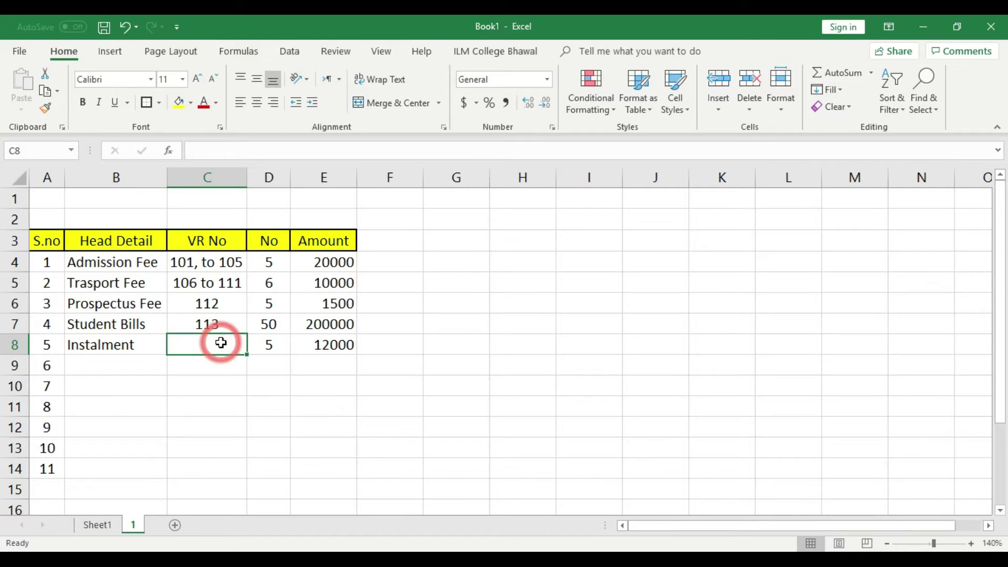
type("114 ")
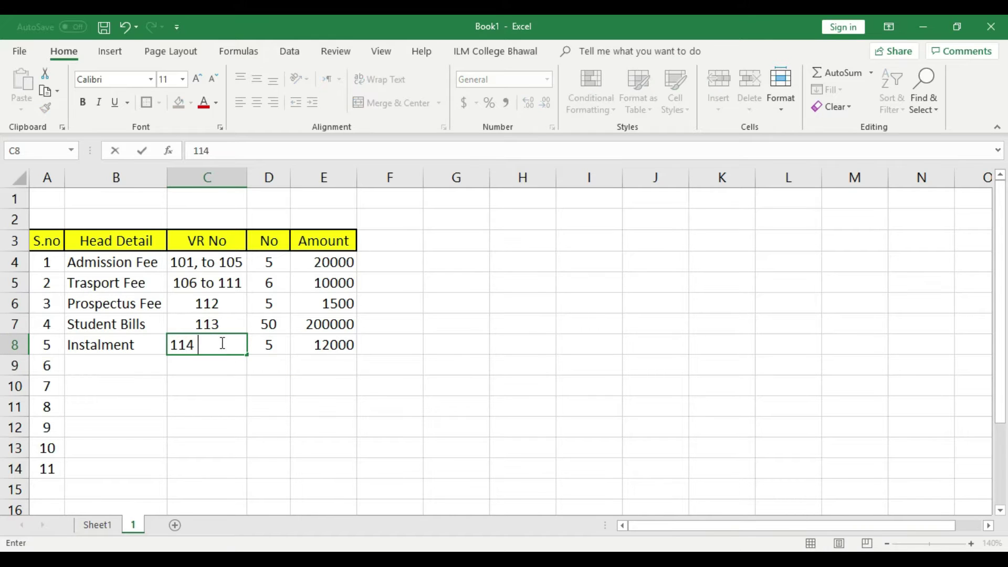
type("to 119")
left_click(236, 385)
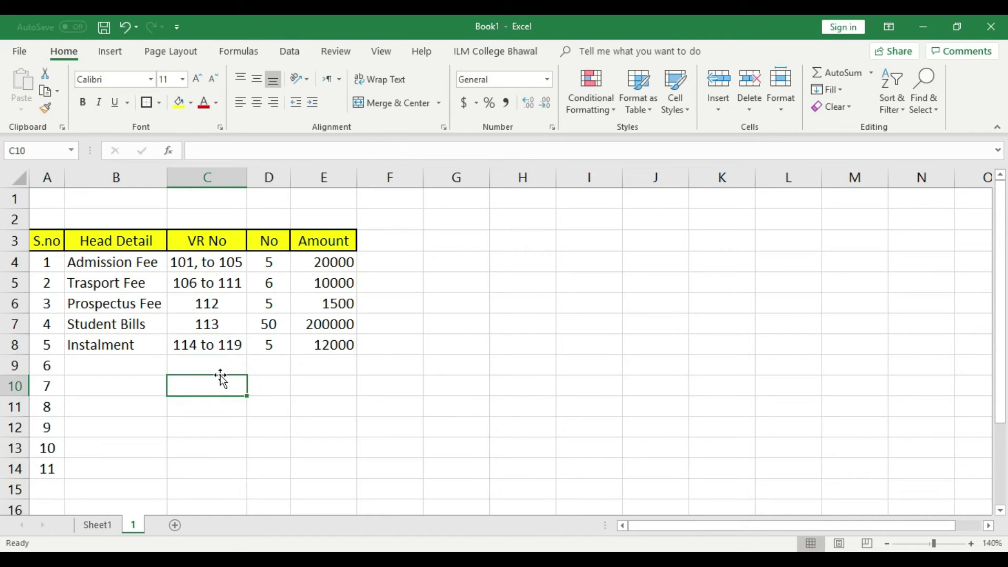
- Choose Late Fee Fine from the dropdown list as the Head Detail in B9 and enter 10 as its No in D9
left_click(137, 364)
left_click(173, 368)
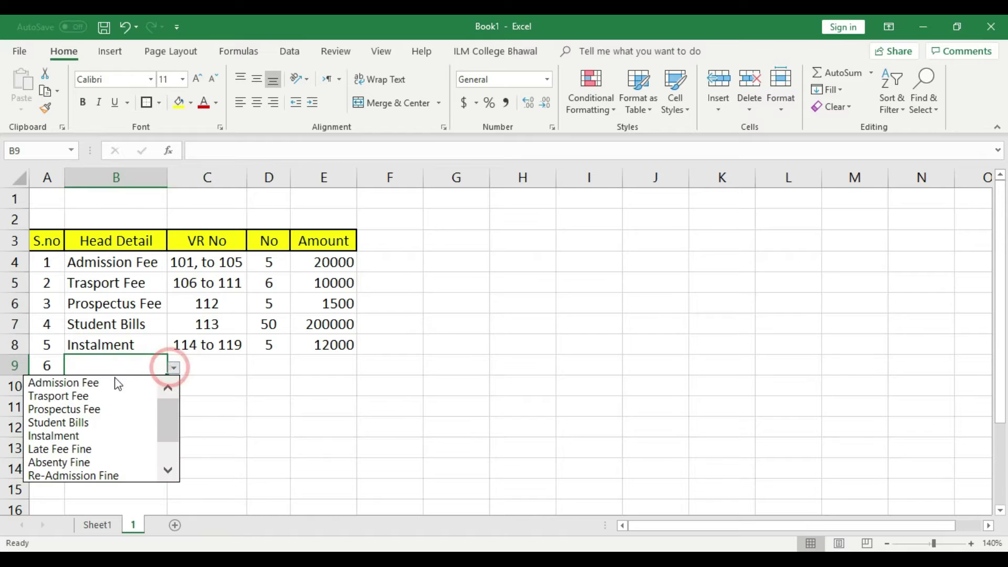
left_click(100, 445)
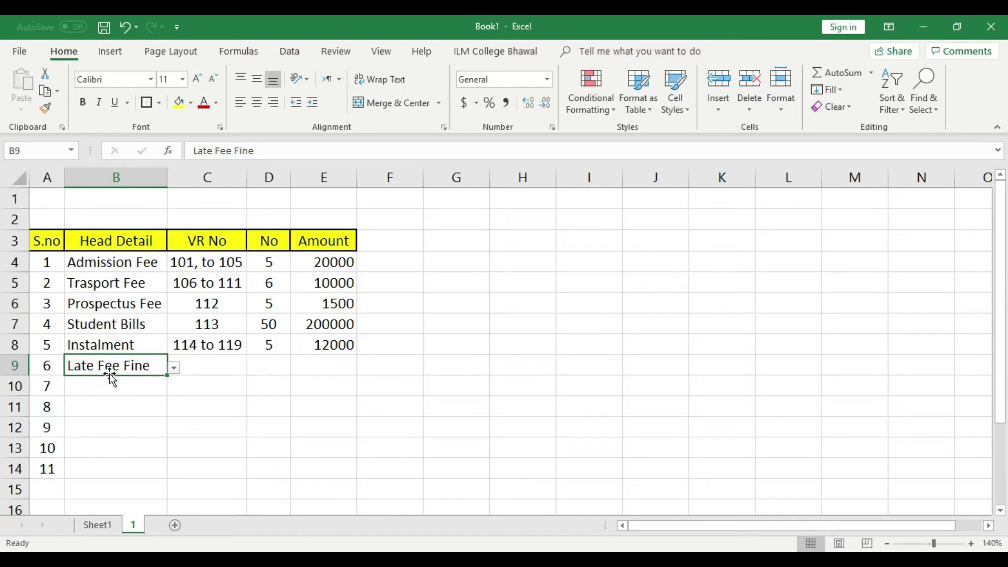
left_click(200, 365)
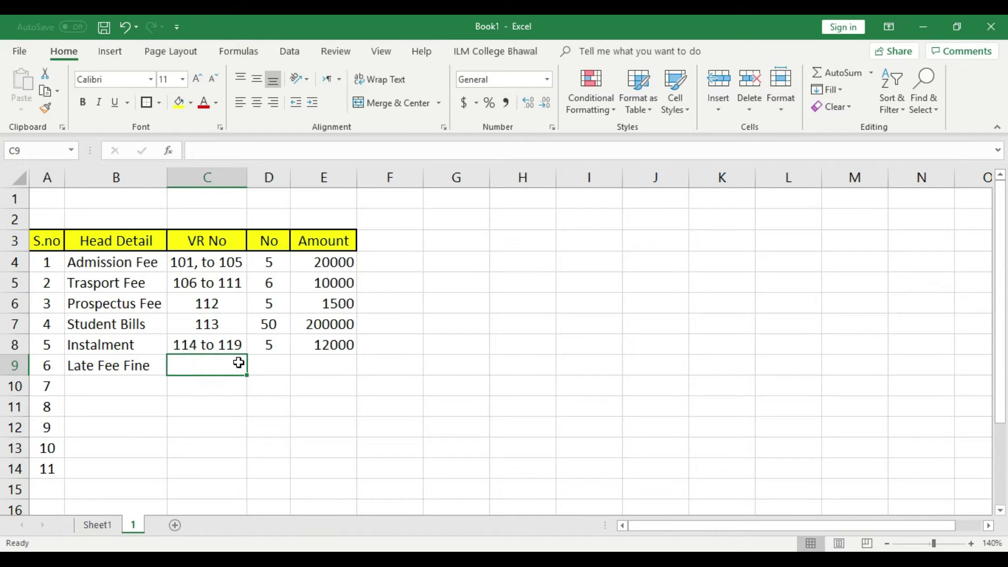
left_click(278, 367)
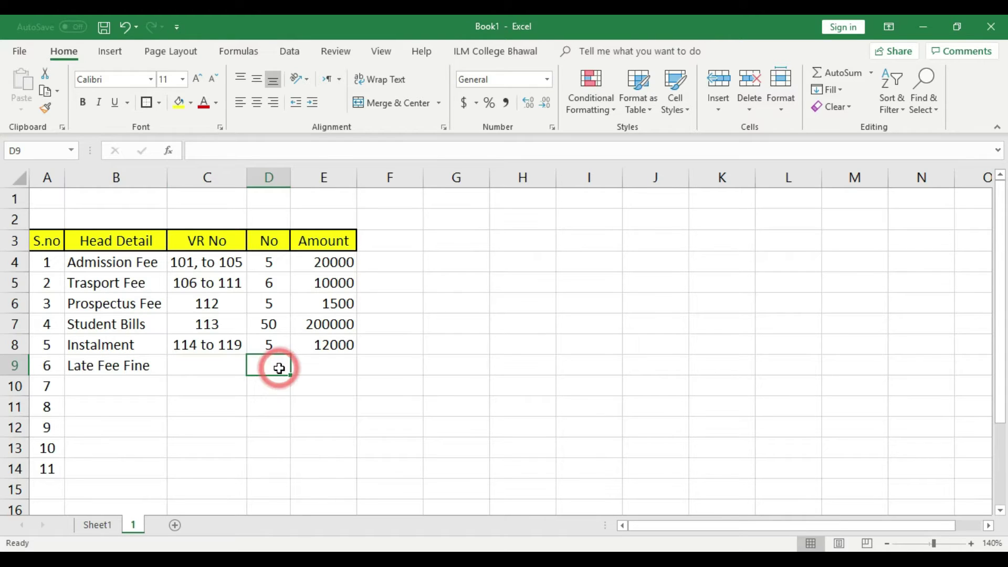
type("10")
key("Tab")
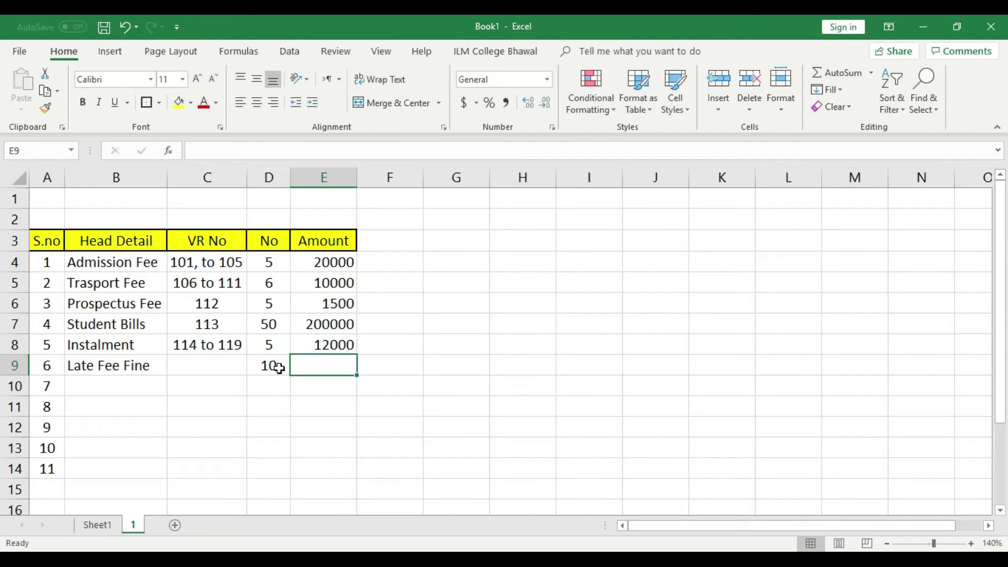
- Enter 2000 as the Amount in E9 and 120 as the centred VR No in C9 for Late Fee Fine
left_click(278, 367)
key("Tab")
type("2000")
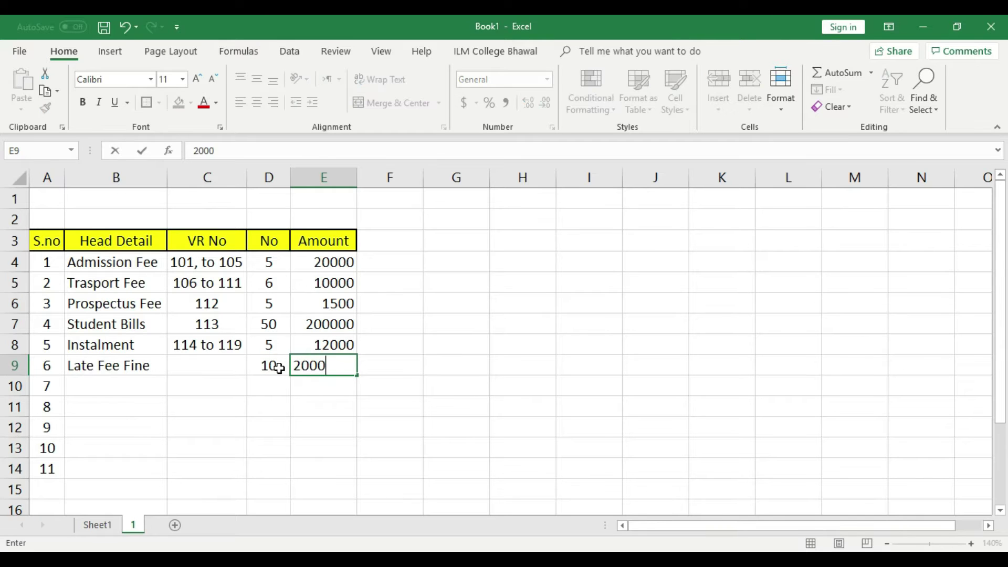
left_click(278, 367)
key("Left")
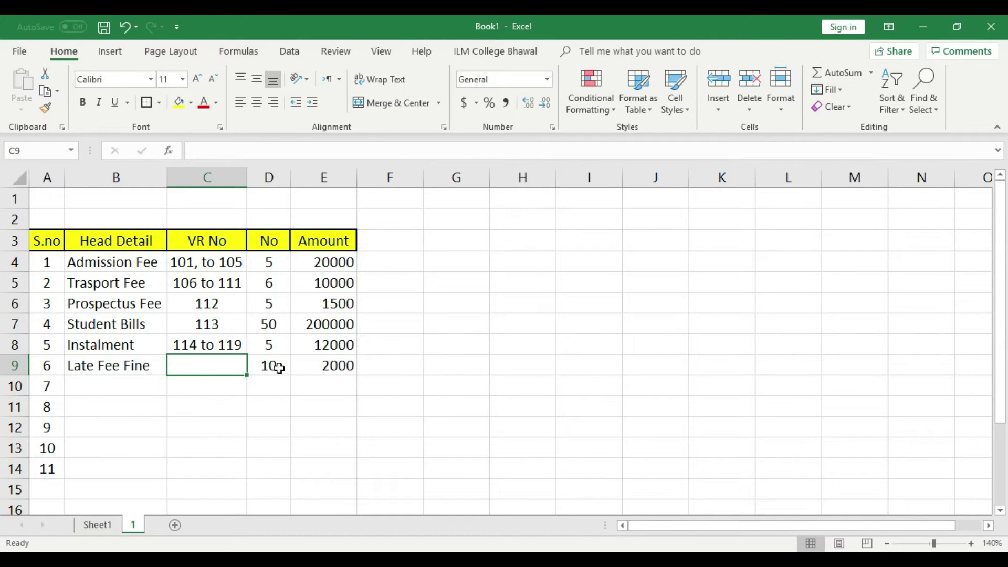
type("120")
key("ctrl+Return")
left_click(257, 102)
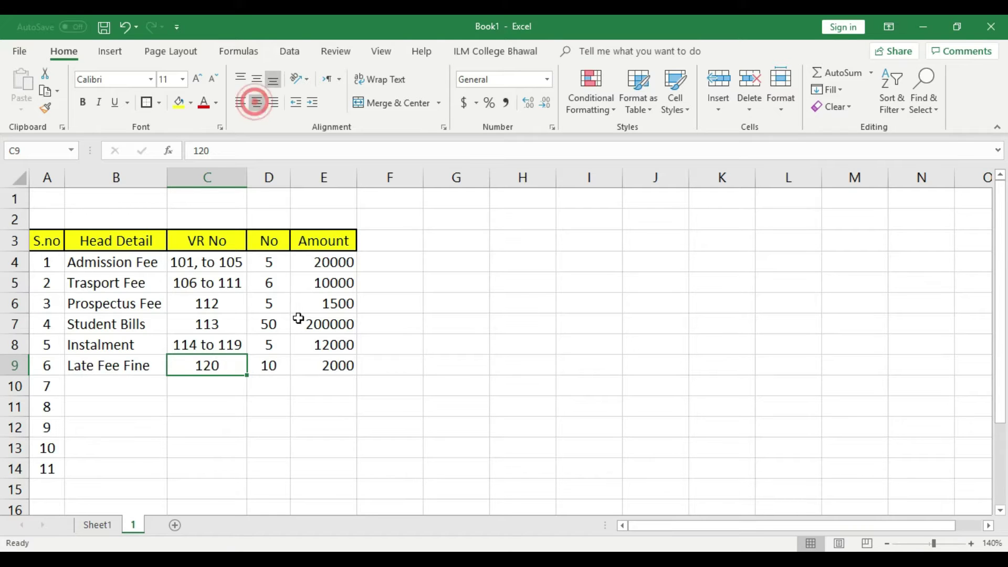
left_click(333, 372)
- Choose Absenty Fine from the dropdown list as the Head Detail in B10 and enter 30 as its No in D10
left_click(125, 388)
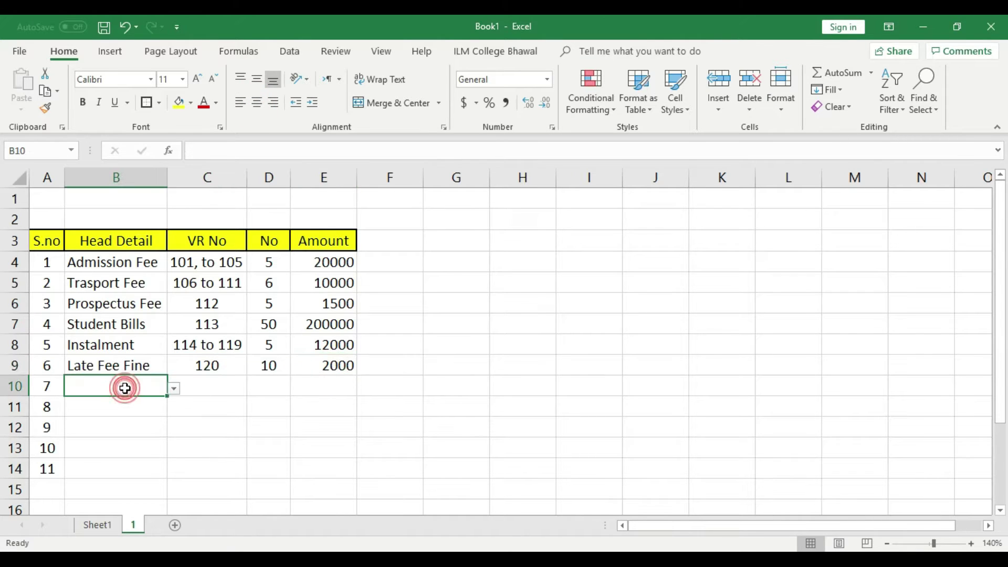
left_click(174, 388)
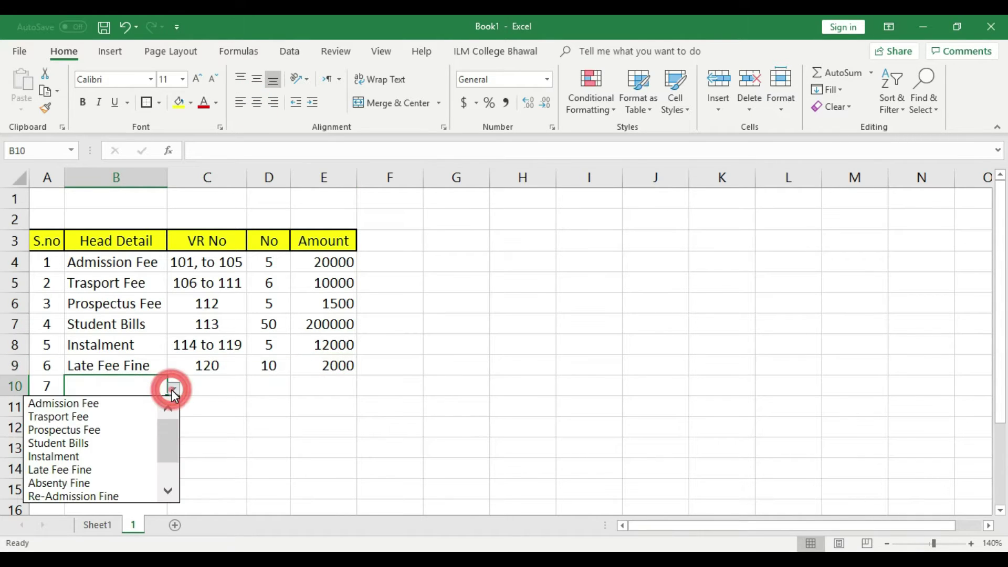
left_click(95, 487)
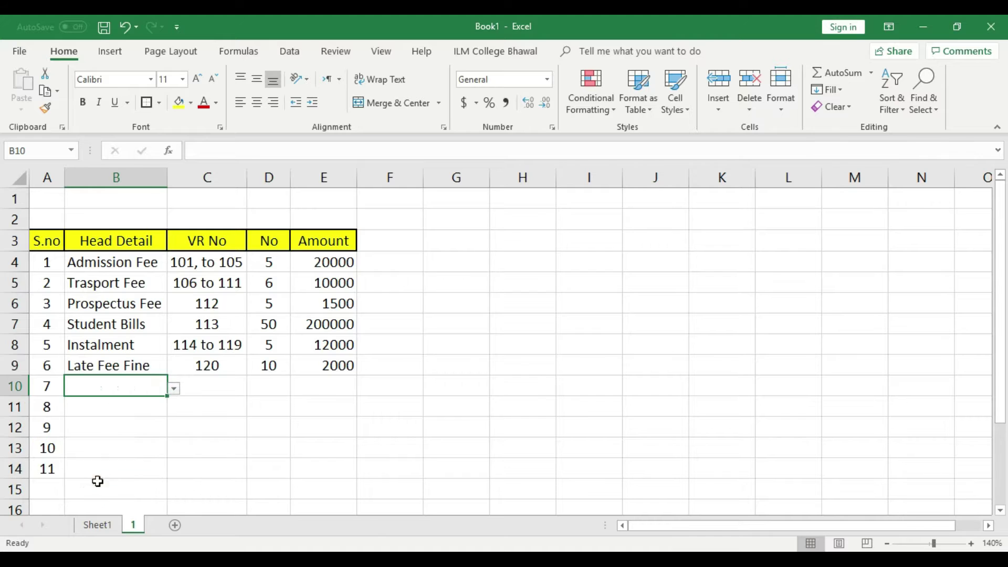
left_click(272, 384)
type("30")
left_click(293, 416)
left_click(275, 387)
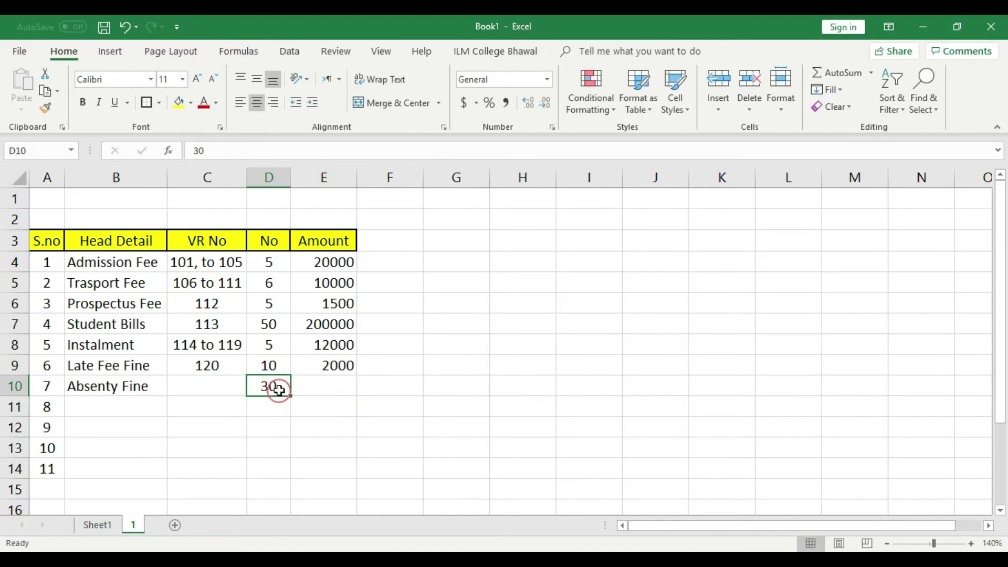
- Enter 5000 as the Amount in E10 and 121 as the VR No in C10 for Absenty Fine
left_click(341, 385)
type("5000")
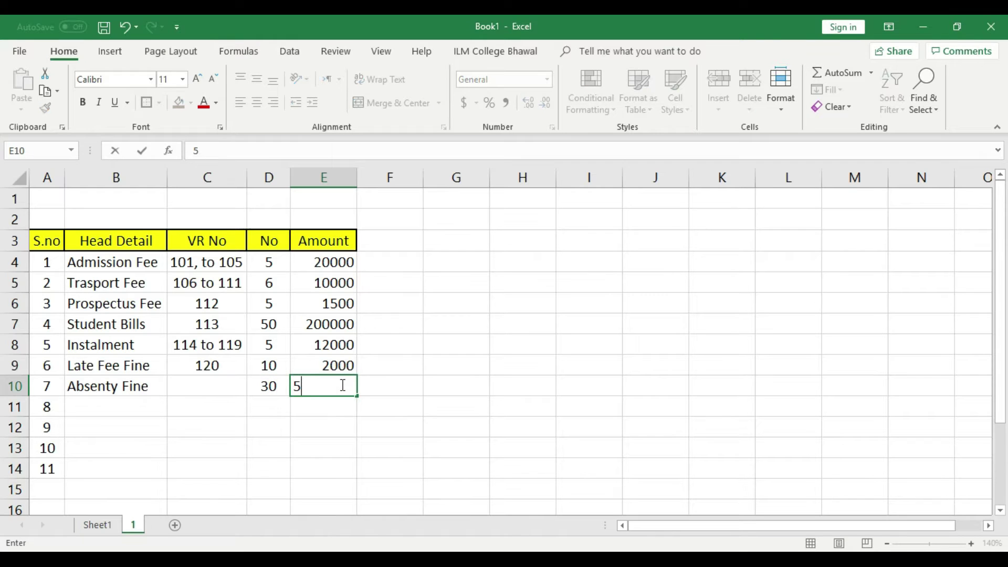
left_click(336, 420)
left_click(220, 387)
type("121")
left_click(222, 408)
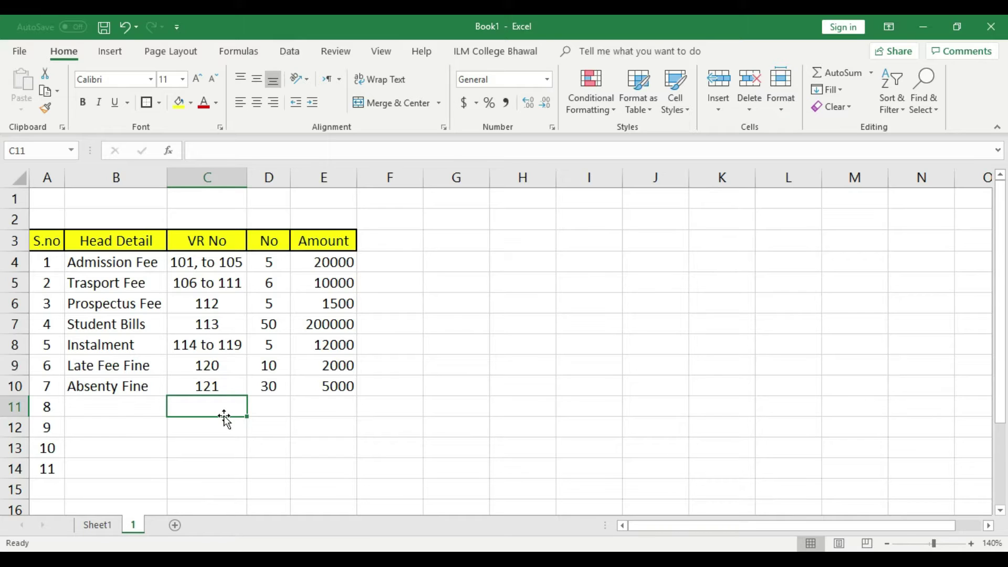
- Review the Head Detail, VR No, No and Amount entries in the Absenty Fine row
left_click(269, 386)
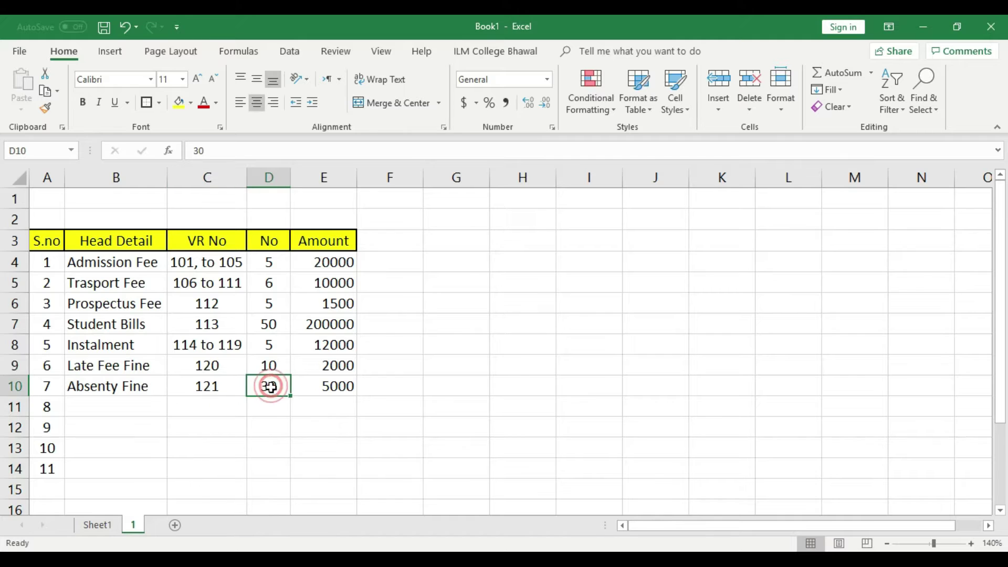
left_click(343, 386)
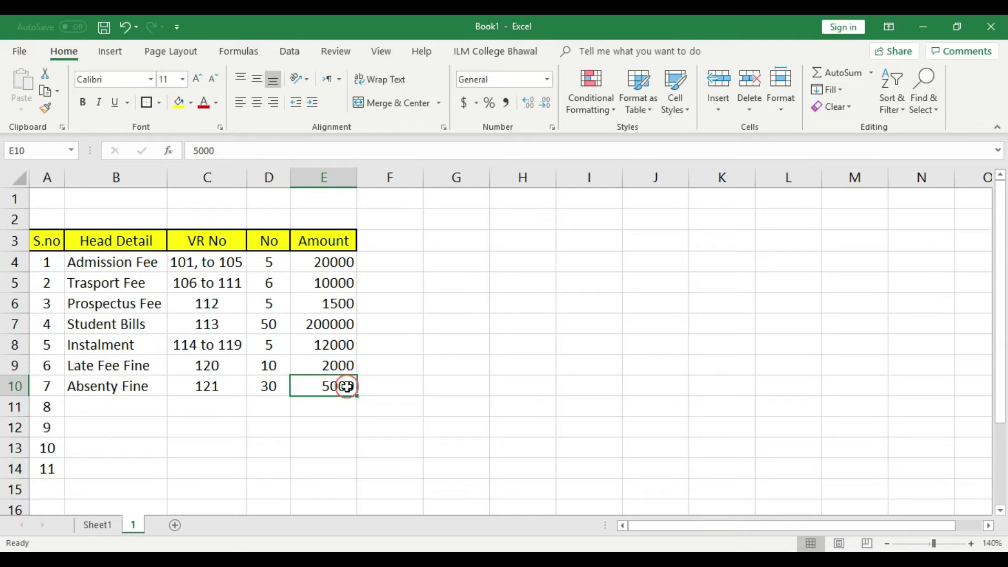
left_click(236, 390)
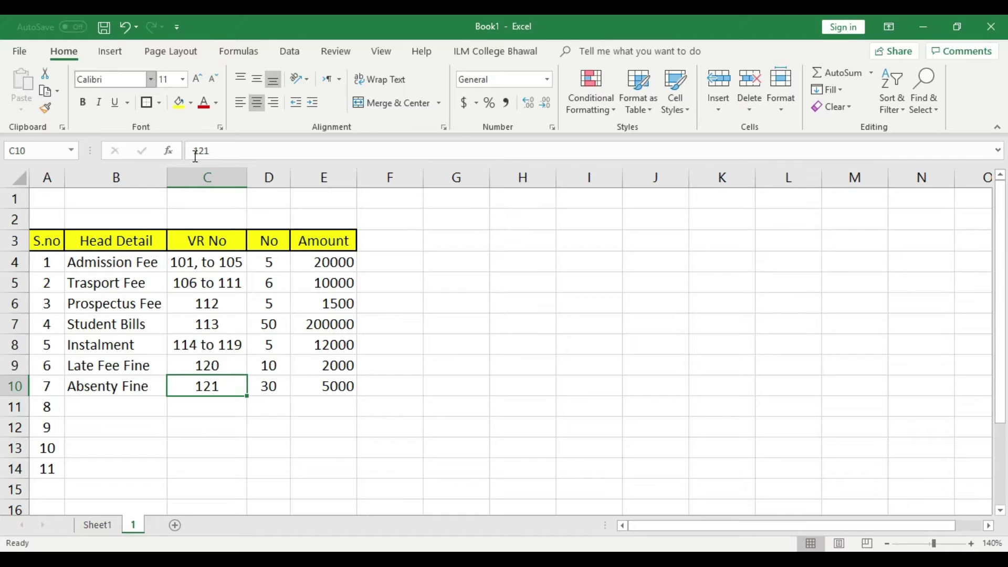
left_click(127, 386)
left_click(216, 385)
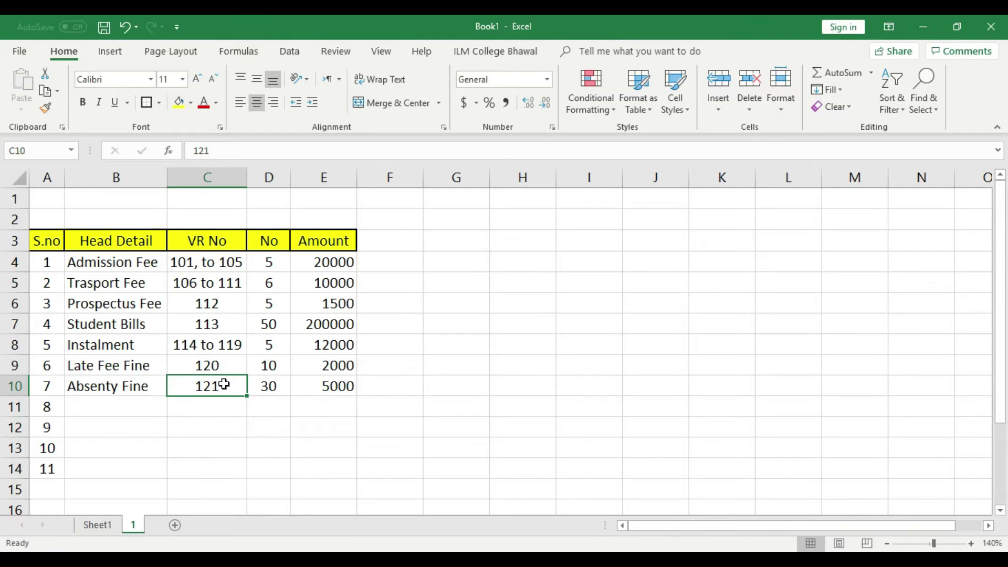
left_click(270, 388)
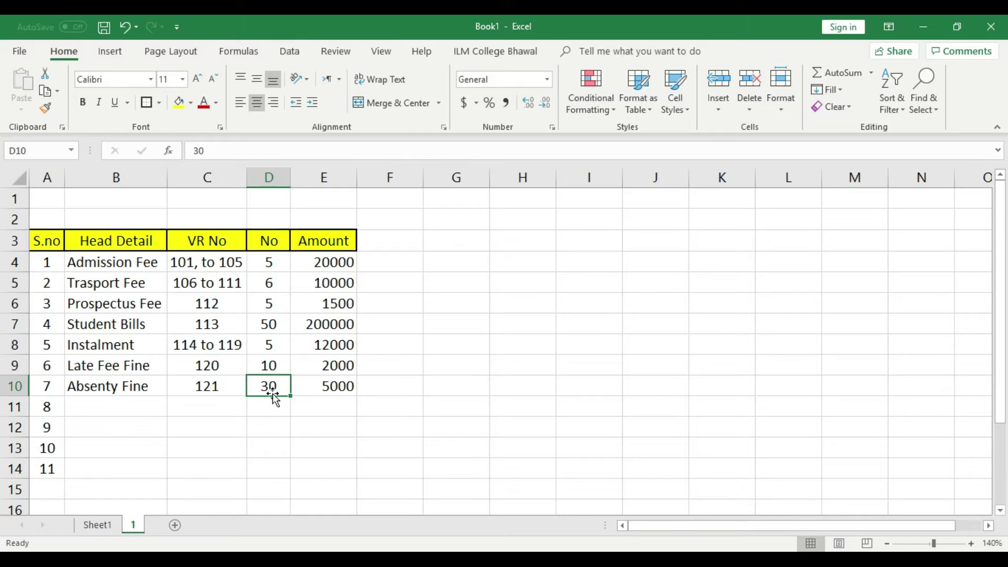
left_click(276, 386)
left_click(317, 386)
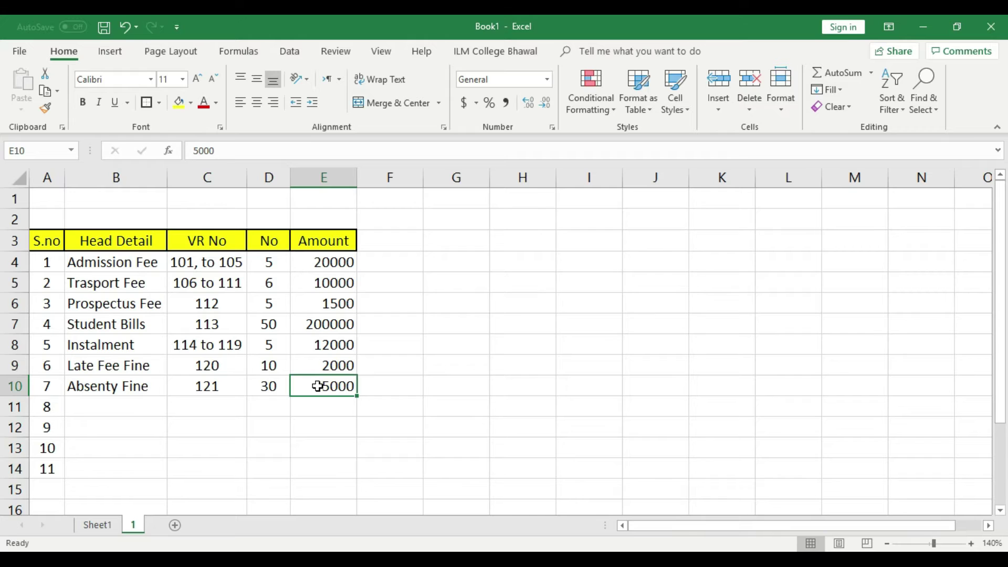
- Choose Re-Admission Fine from the dropdown list as the Head Detail in B11 and autofit the width of column B
left_click(147, 409)
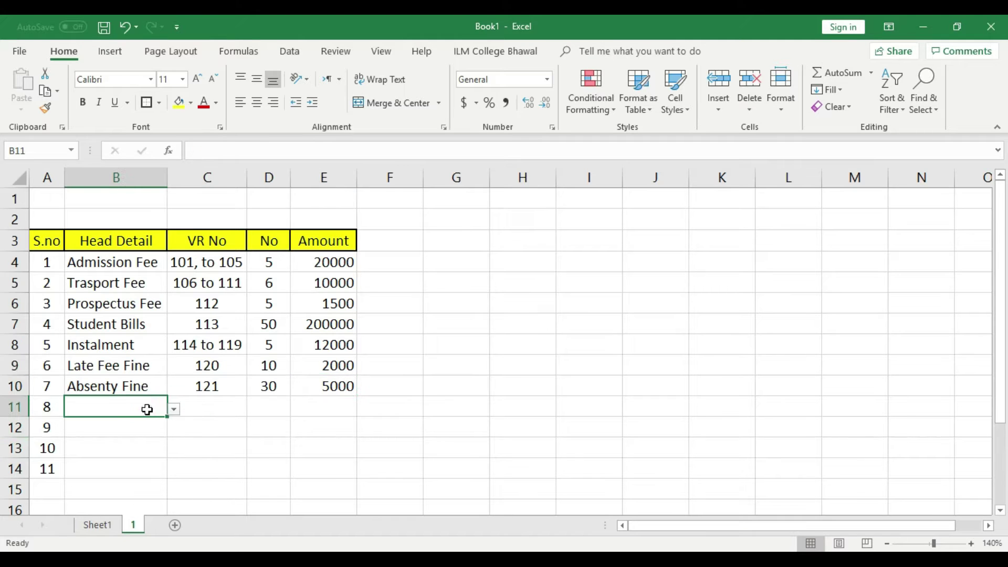
left_click(173, 409)
left_click_drag(171, 449, 171, 474)
left_click(87, 474)
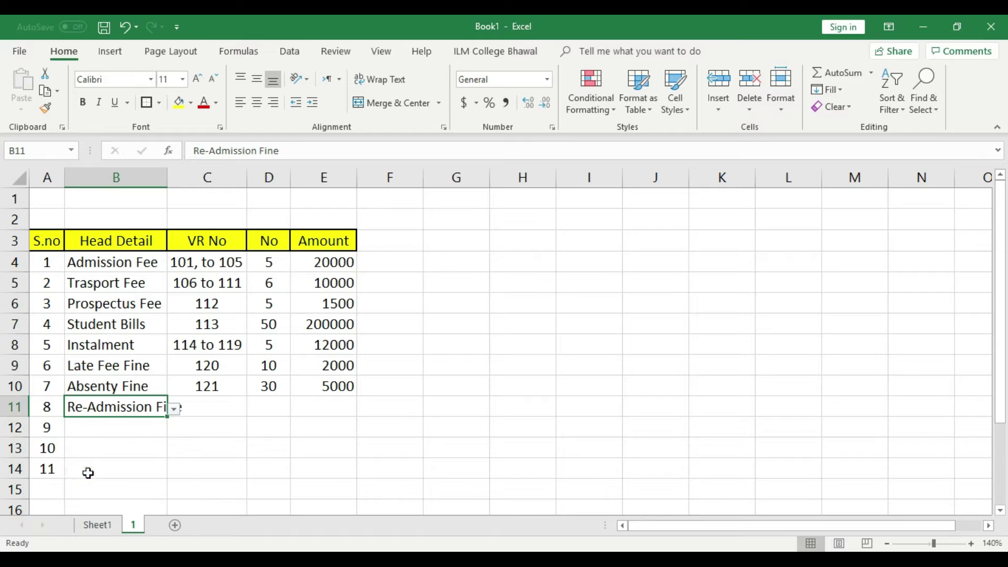
double_click(167, 177)
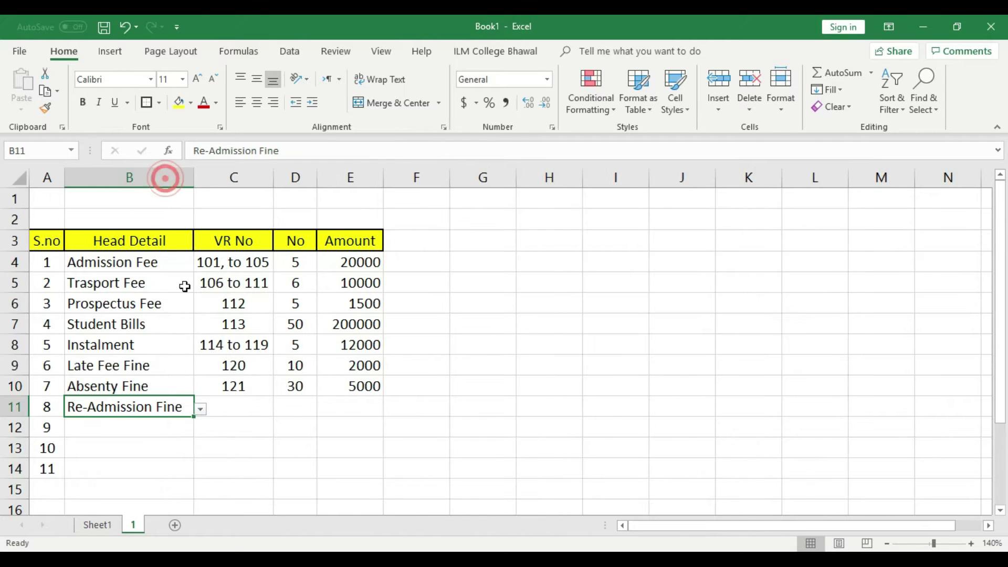
- Enter 9000 as the Amount in E11 and 3 as the No in D11 for Re-Admission Fine
left_click(251, 413)
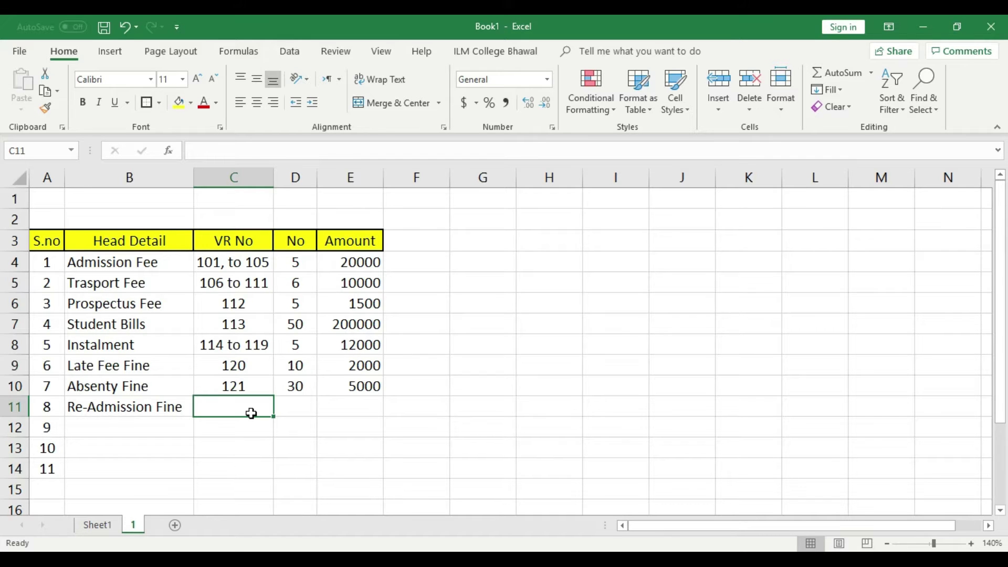
left_click(365, 405)
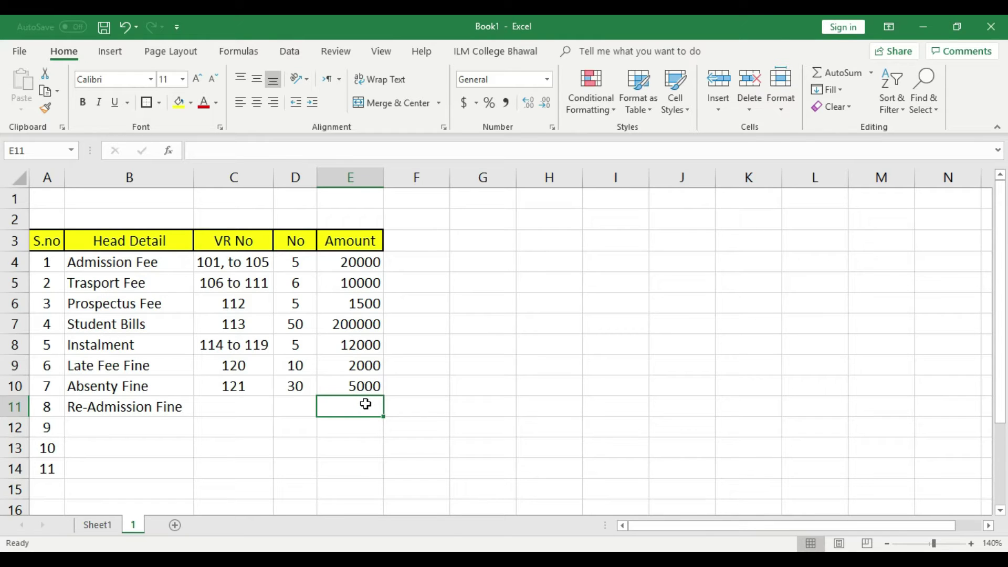
type("9000")
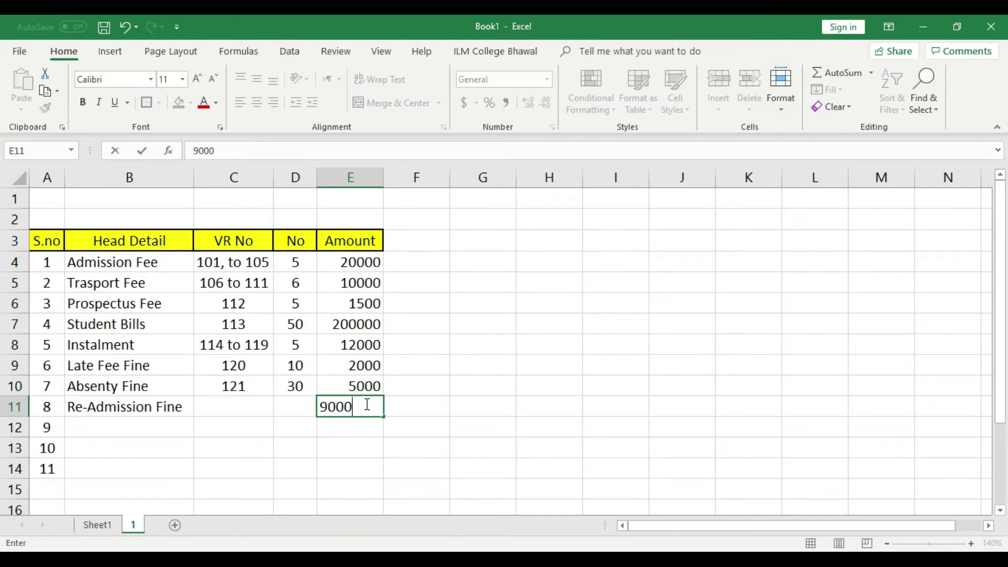
left_click(293, 408)
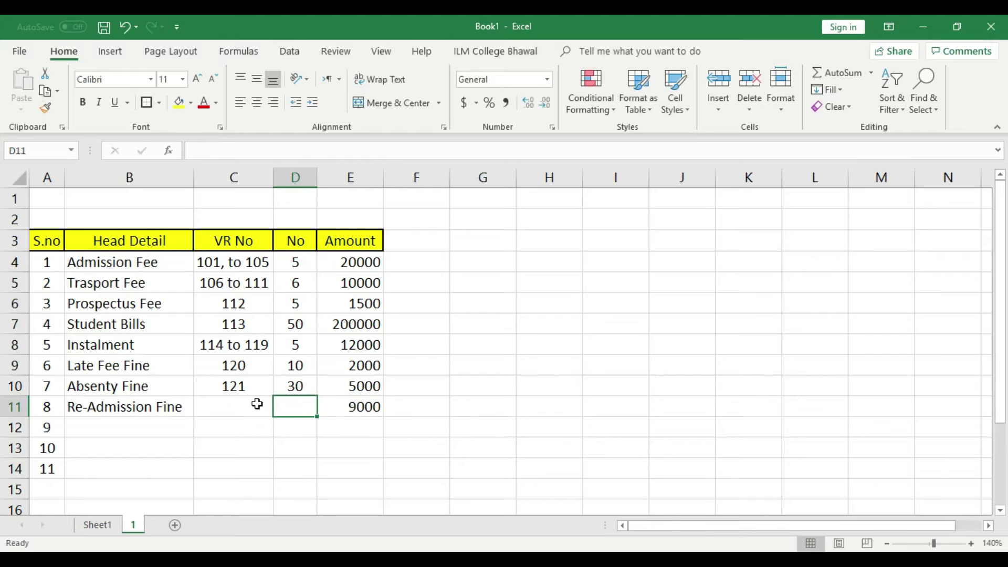
type("3")
key("Return")
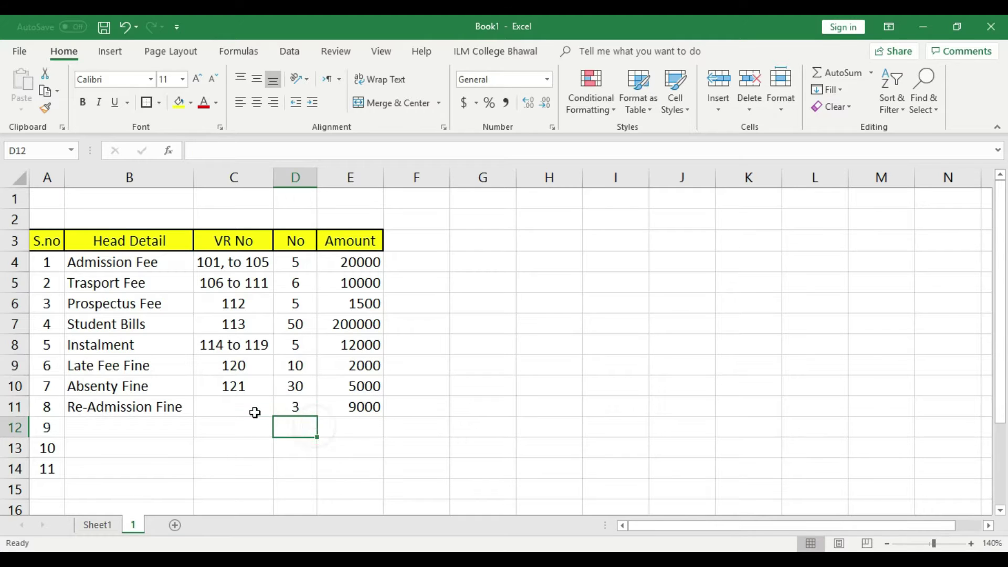
- Enter "122, to 125" as the VR No for Re-Admission Fine in C11
left_click(254, 412)
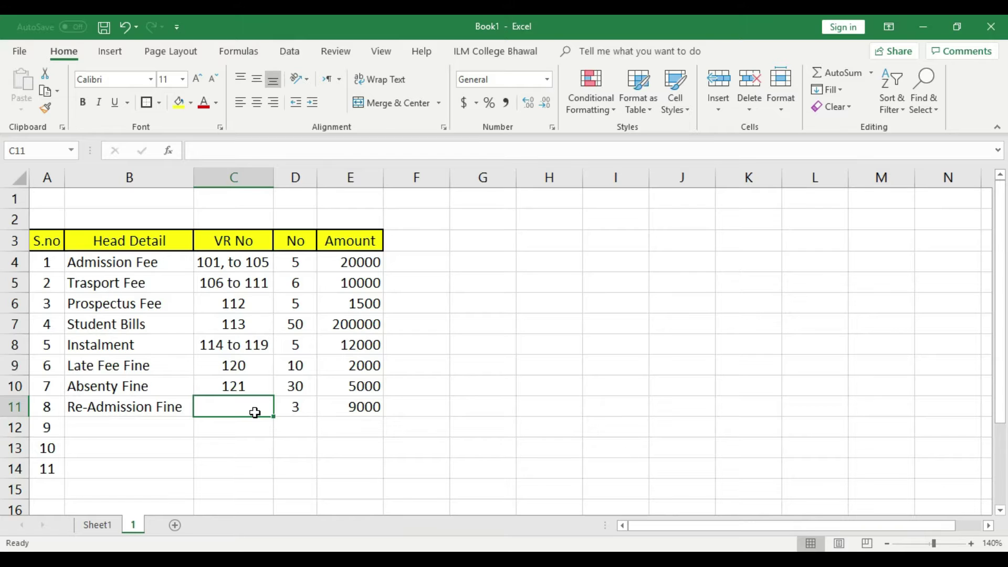
type("122, to 125")
left_click(254, 448)
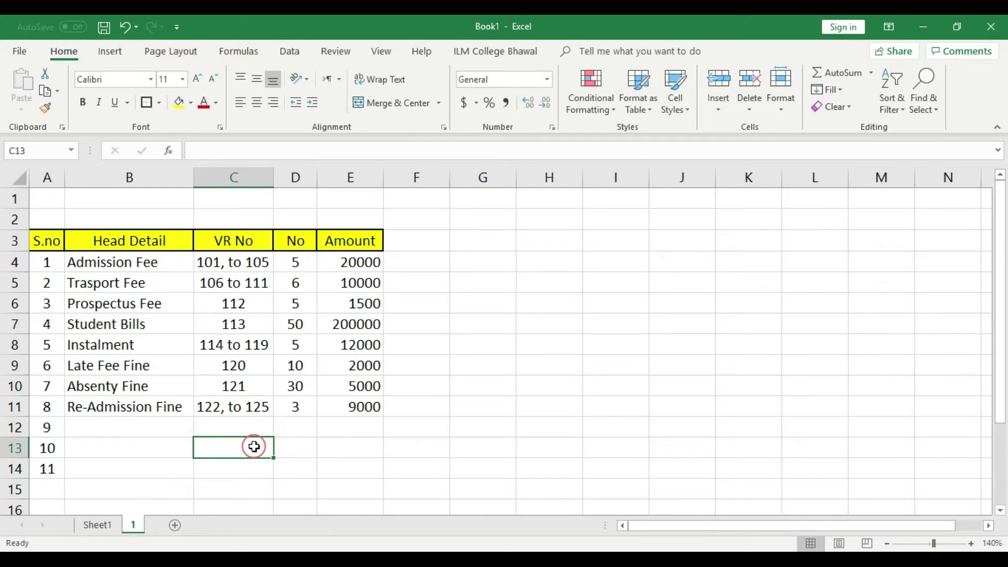
- Choose Mobile Fine from the dropdown list as the Head Detail in B12 and enter 5 as its No in D12
left_click(137, 428)
left_click(200, 430)
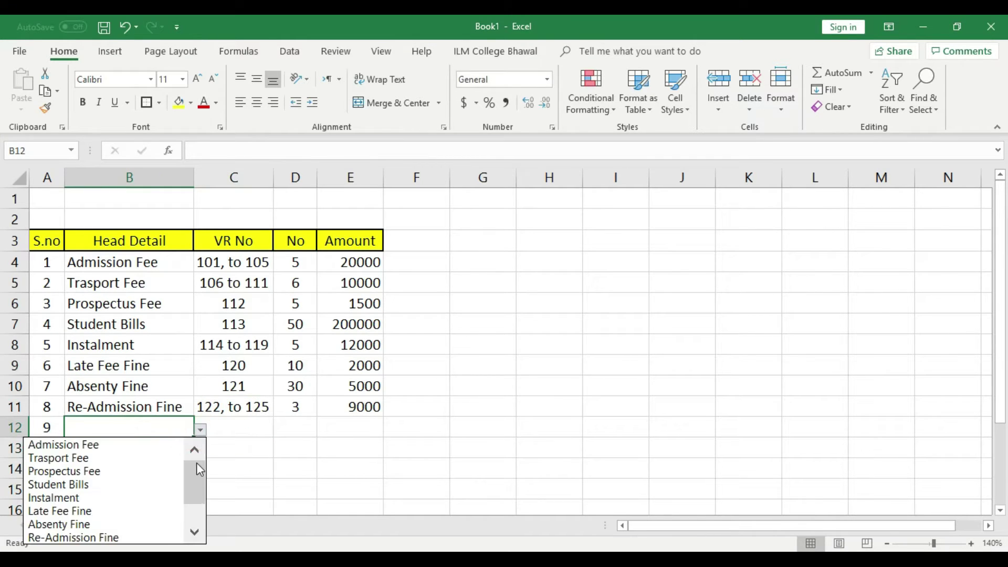
left_click_drag(196, 466, 195, 487)
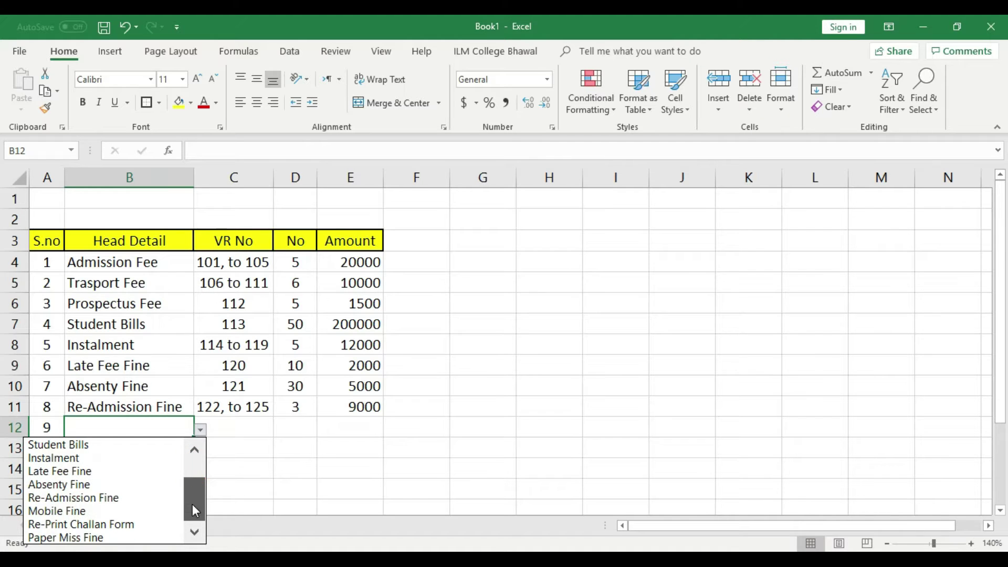
left_click(109, 510)
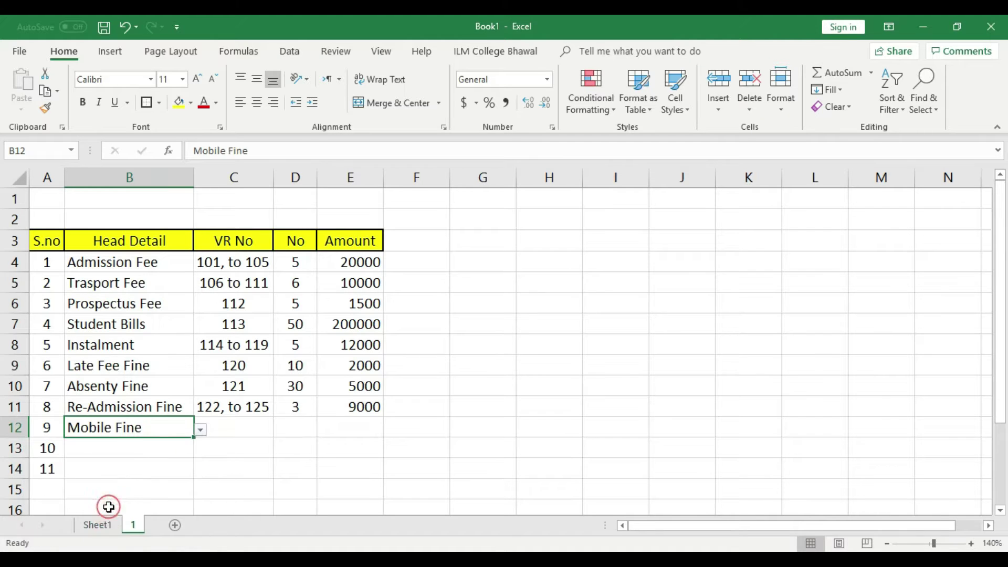
left_click(249, 431)
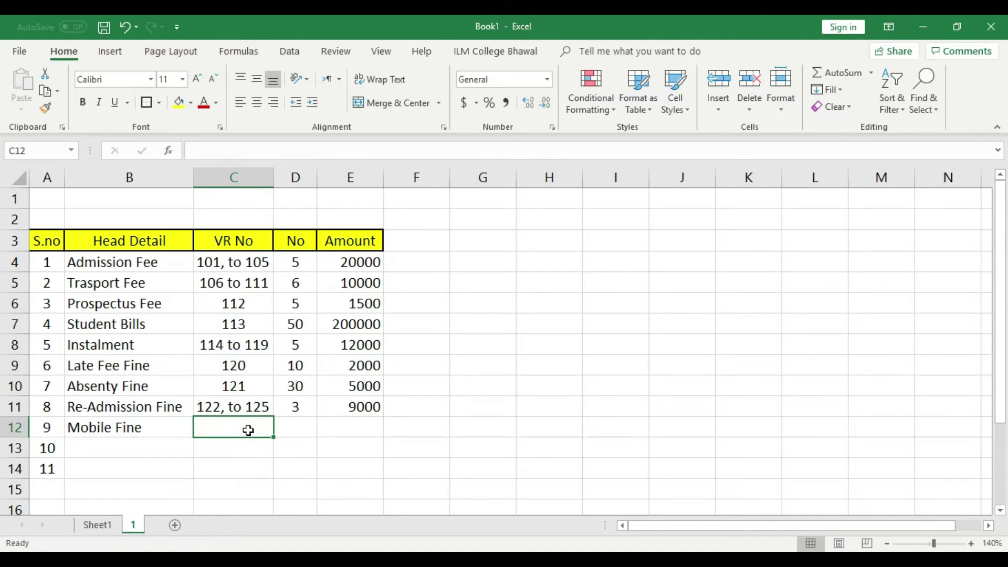
left_click(308, 426)
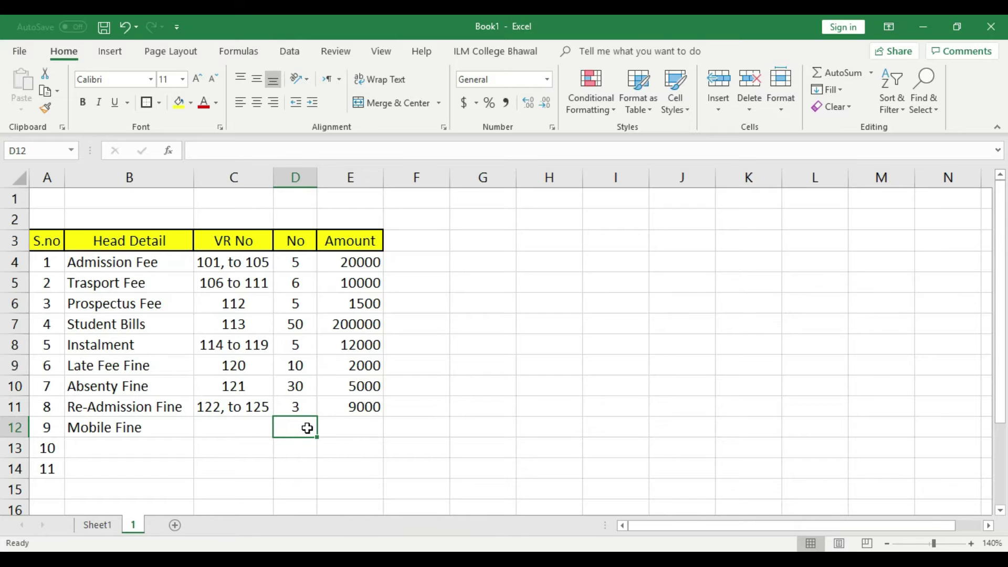
type("5")
left_click(349, 428)
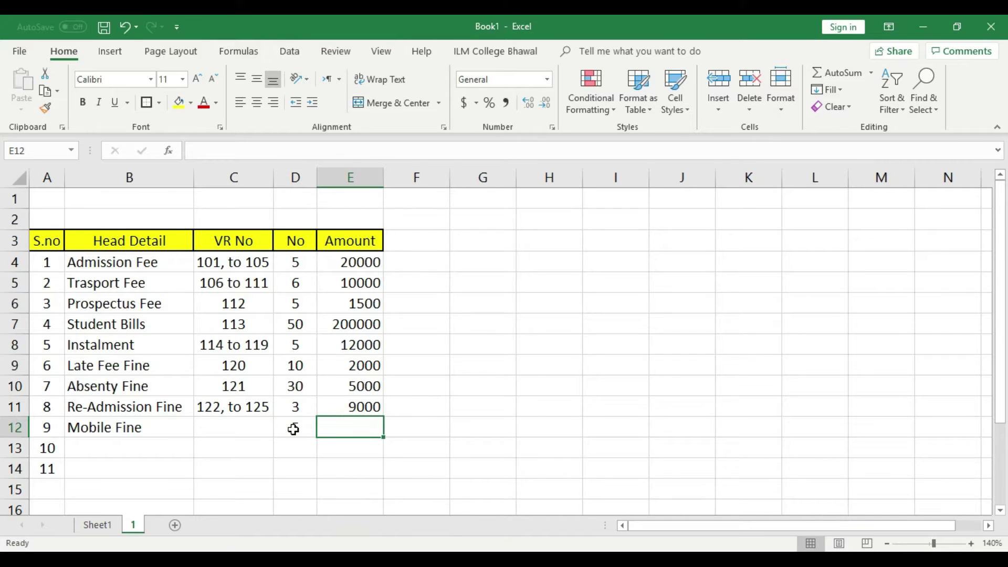
- Enter 156 as the VR No for Mobile Fine in C12
left_click(247, 430)
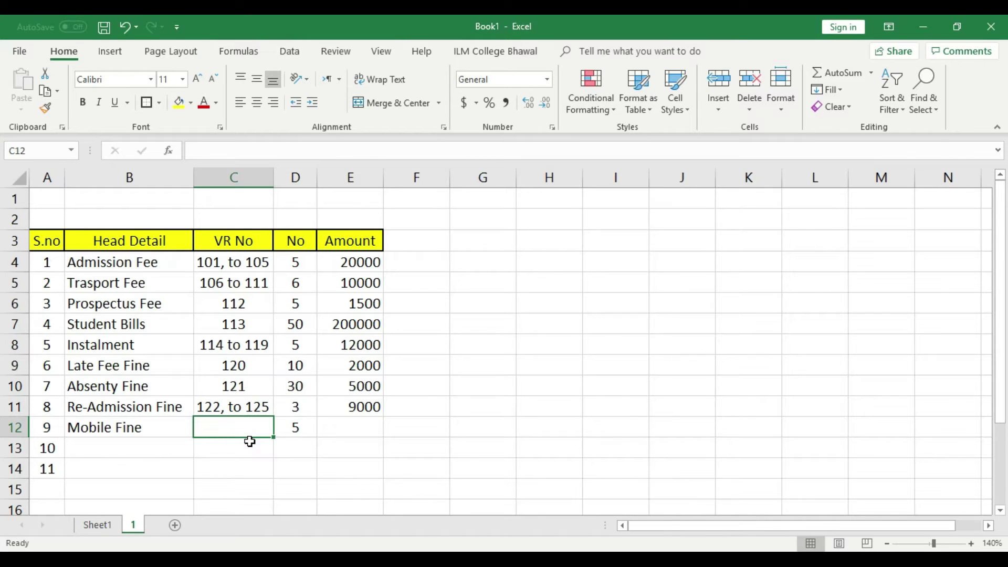
type("156")
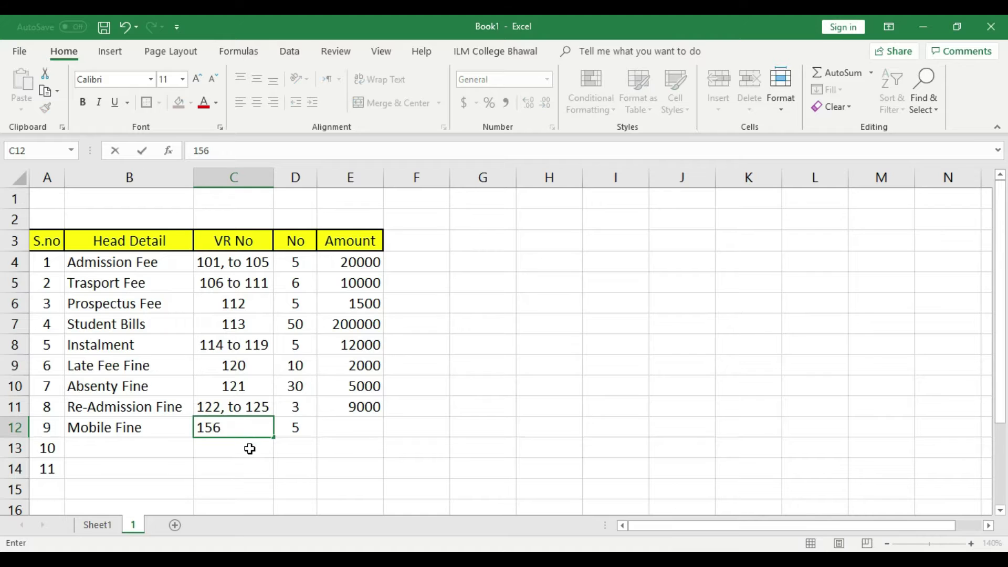
left_click(250, 449)
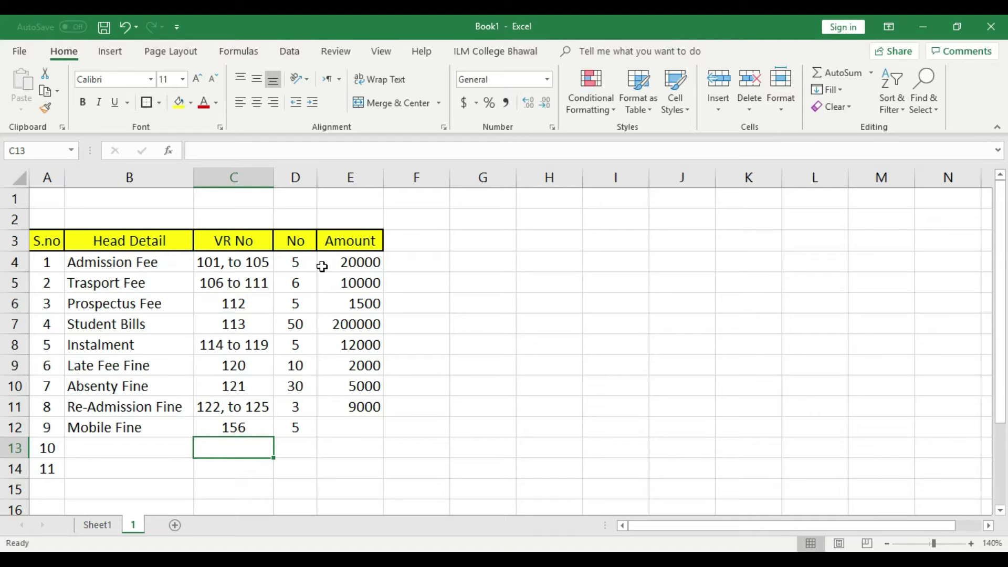
left_click(90, 328)
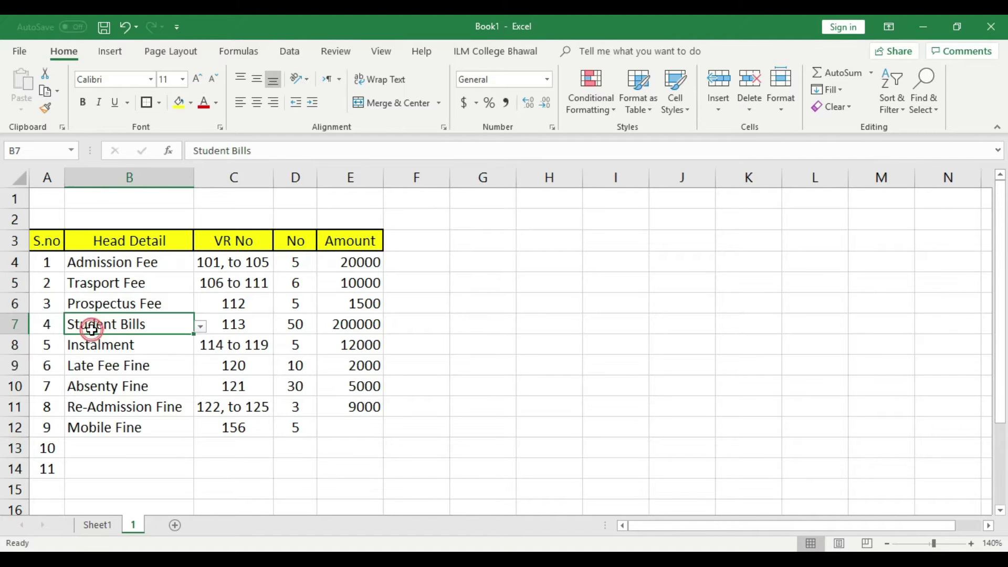
left_click(126, 410)
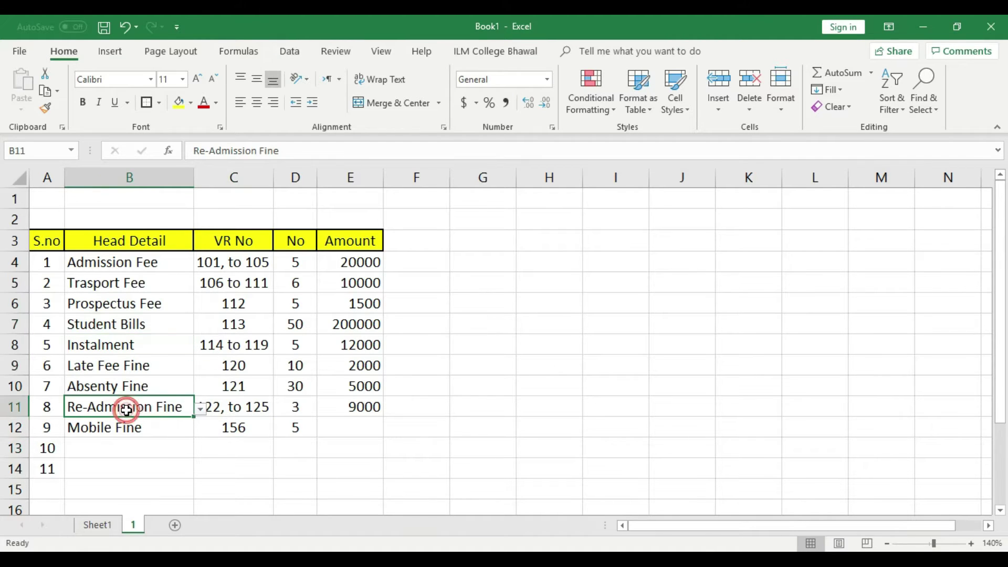
left_click(126, 263)
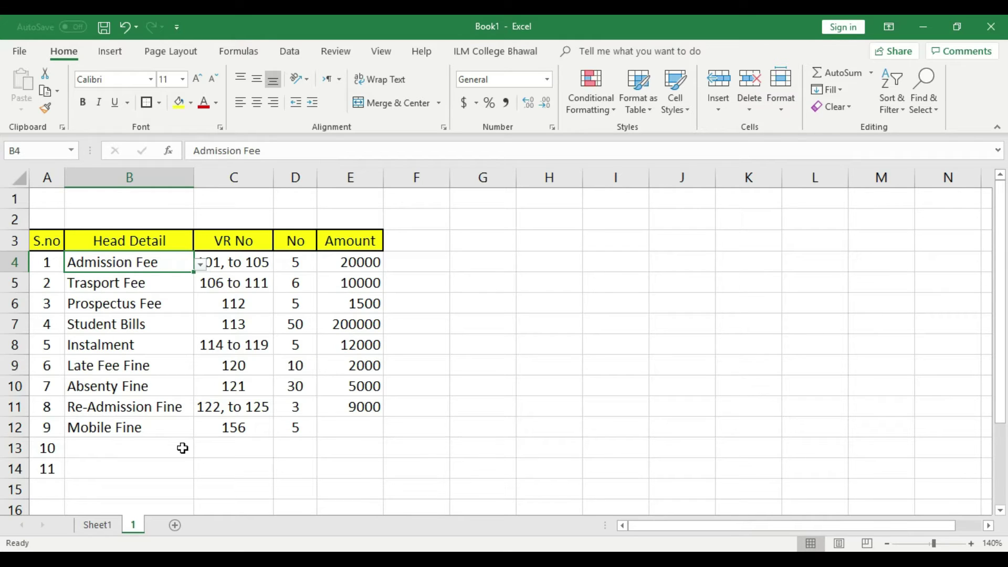
left_click(169, 420)
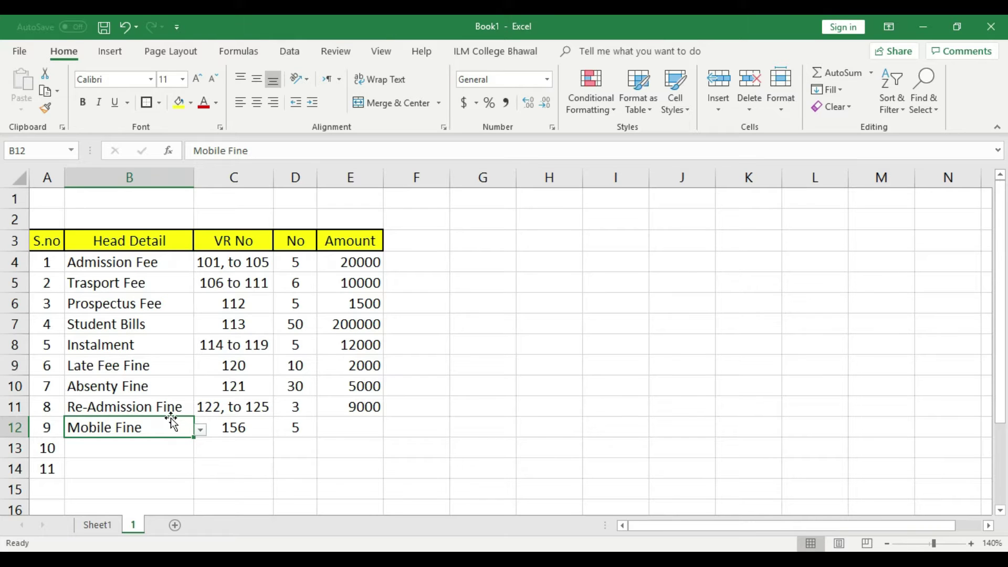
left_click(226, 427)
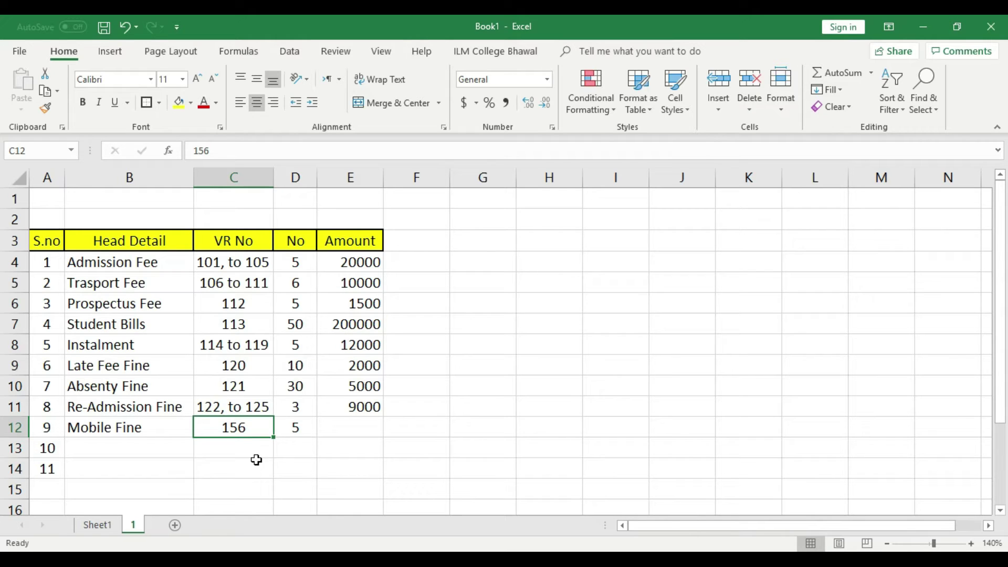
- Enter 1500 as the Amount for Mobile Fine in E12
left_click(353, 428)
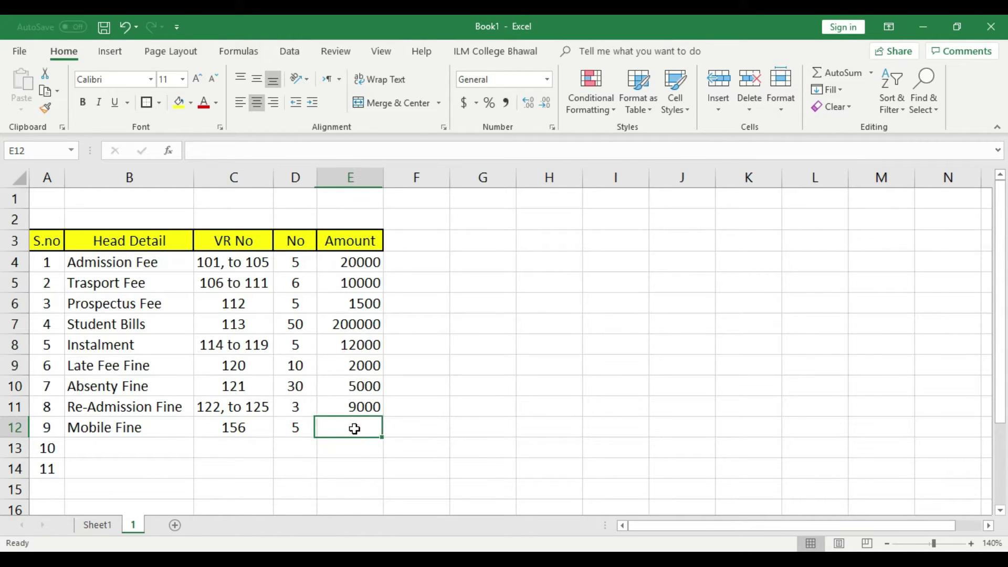
type("1500")
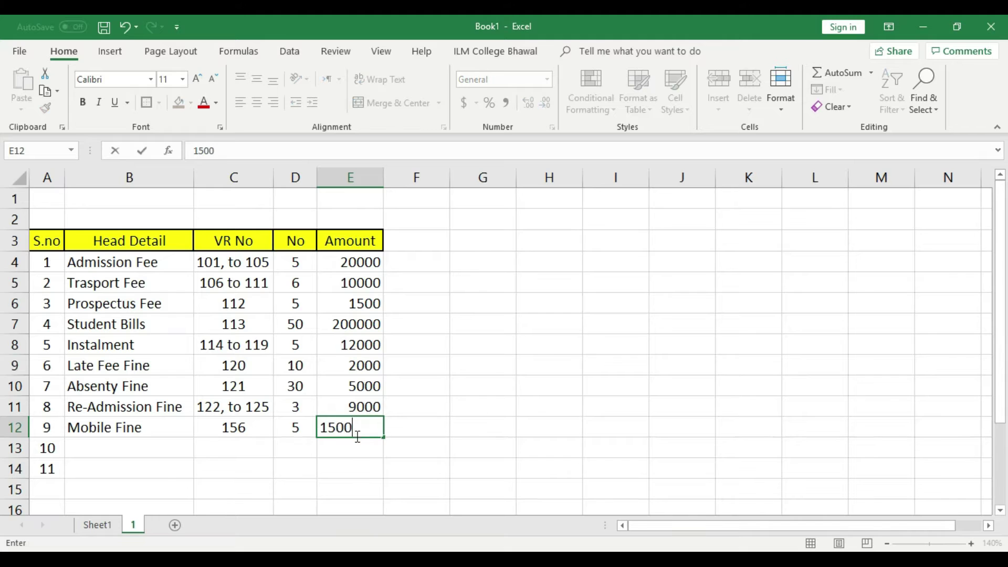
left_click(358, 450)
- Choose Re-Print Challan Form from the dropdown list as the Head Detail in B13 and autofit the width of column B
left_click(167, 454)
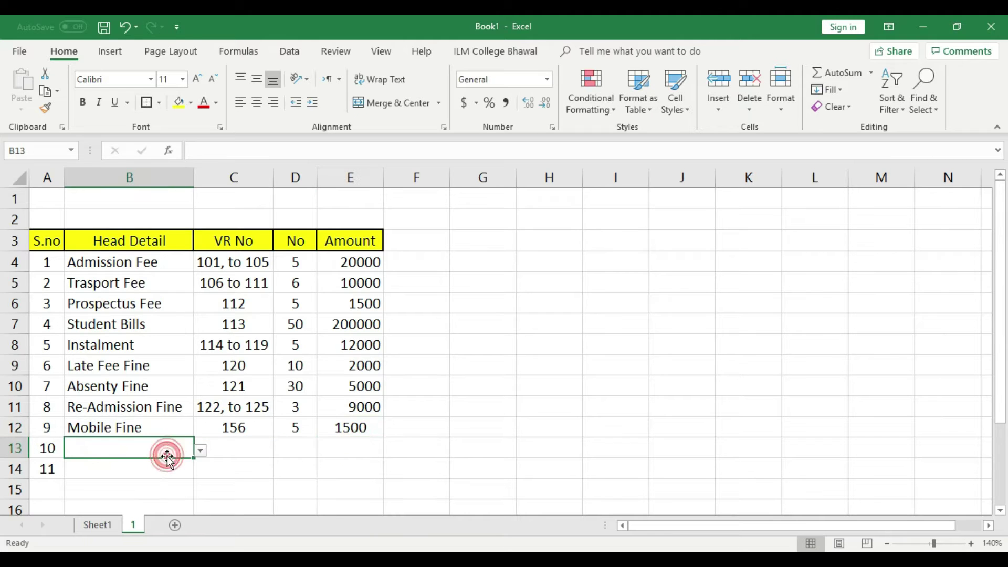
left_click(201, 452)
scroll(201, 389, "down", 3)
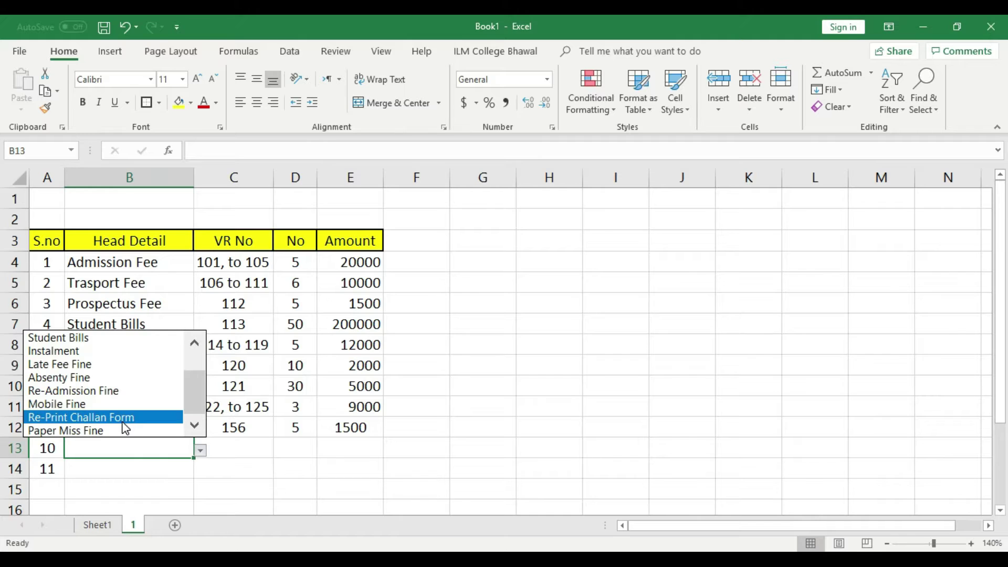
left_click(127, 418)
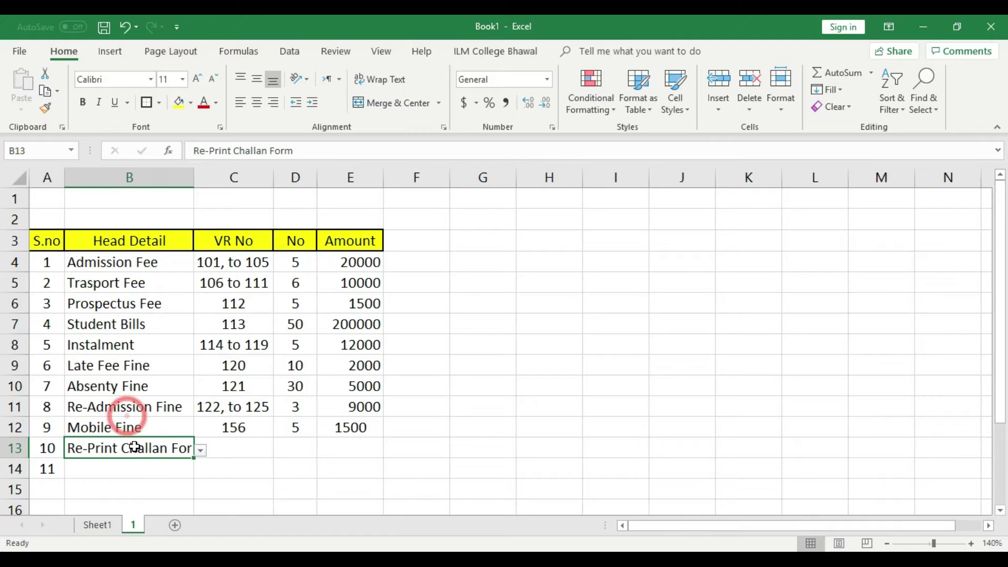
left_click(133, 323)
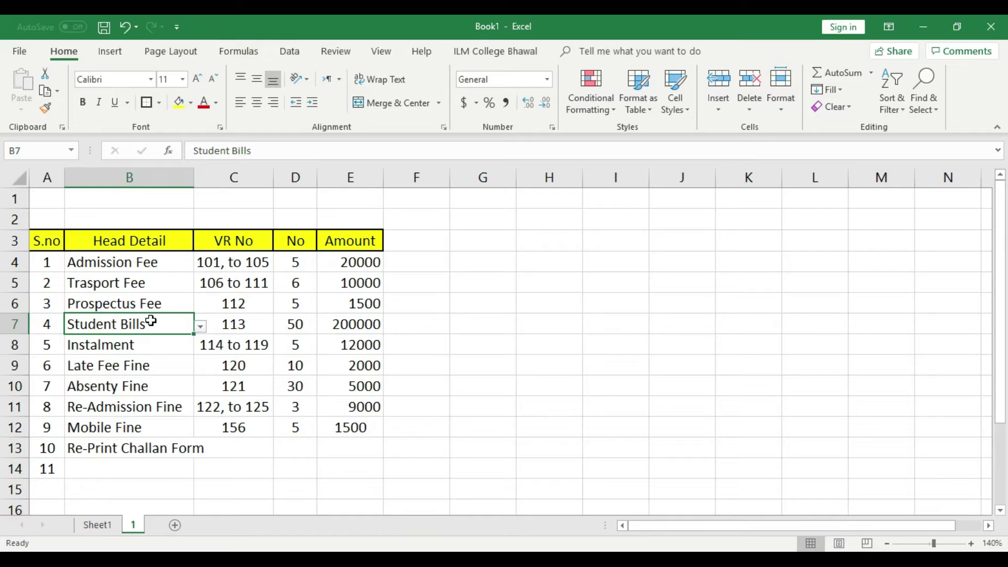
double_click(195, 178)
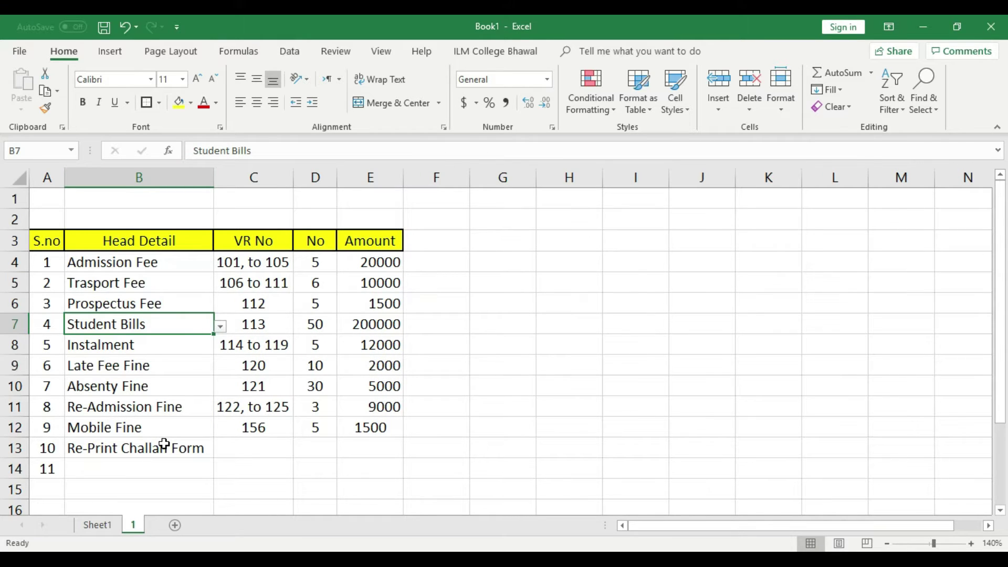
- Fill in the Re-Print Challan Form row with VR No 157, No 10 and Amount 1000
left_click(282, 455)
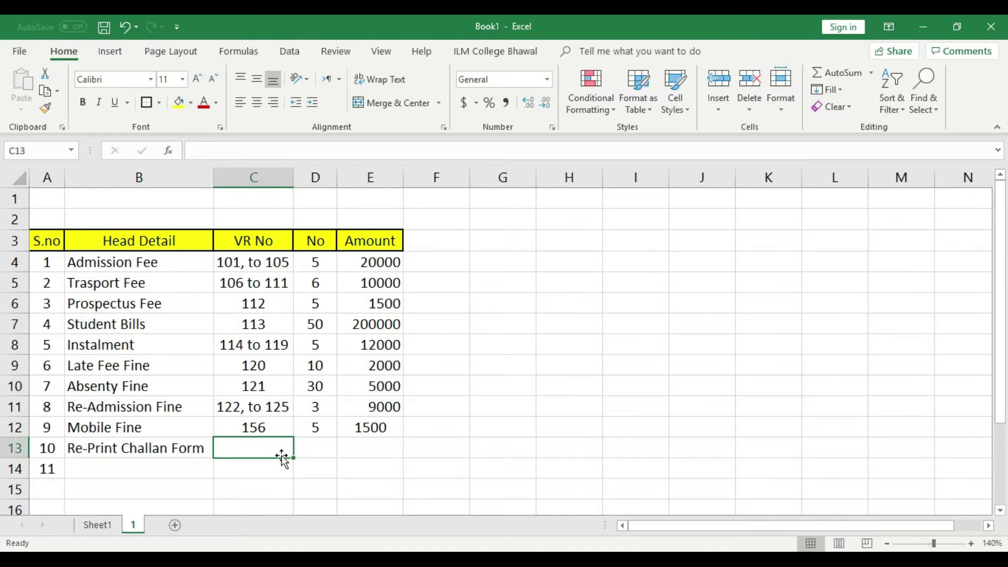
type("157")
left_click(317, 448)
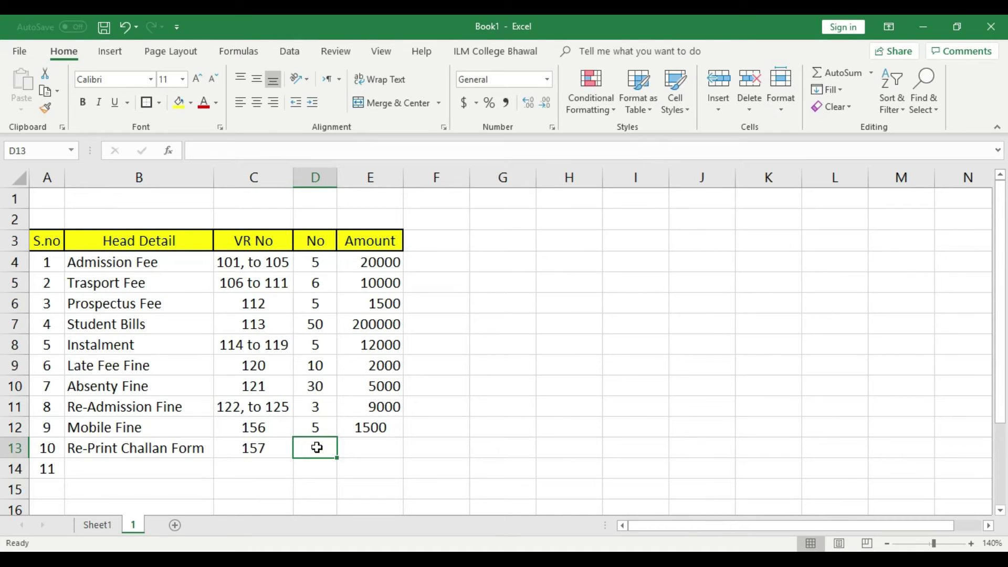
type("10")
left_click(379, 451)
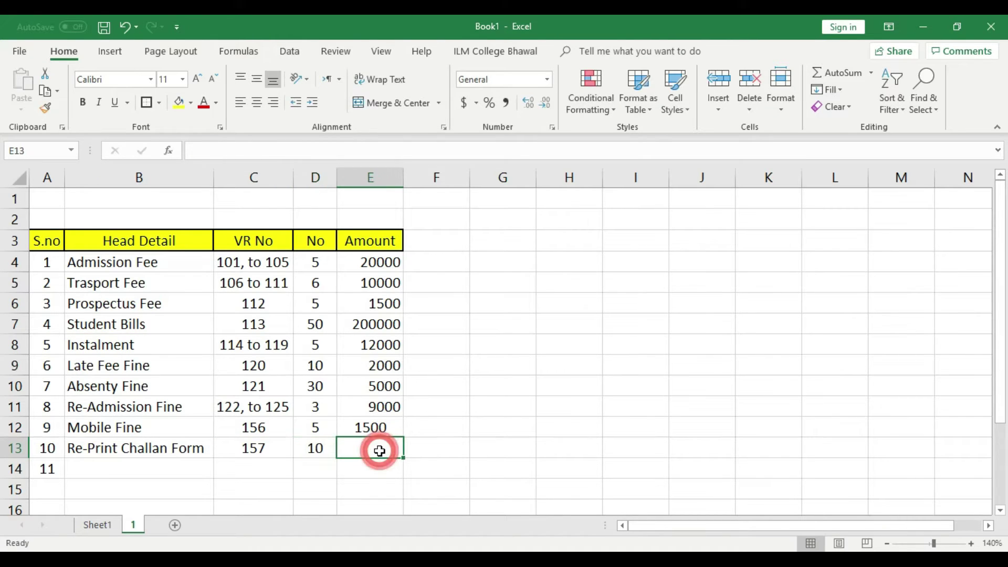
type("1000")
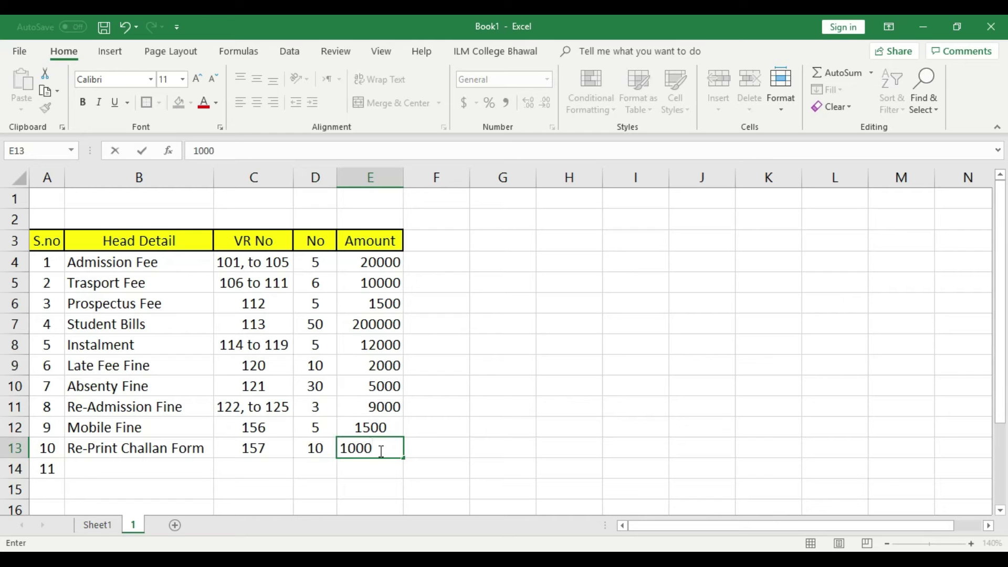
key("Return")
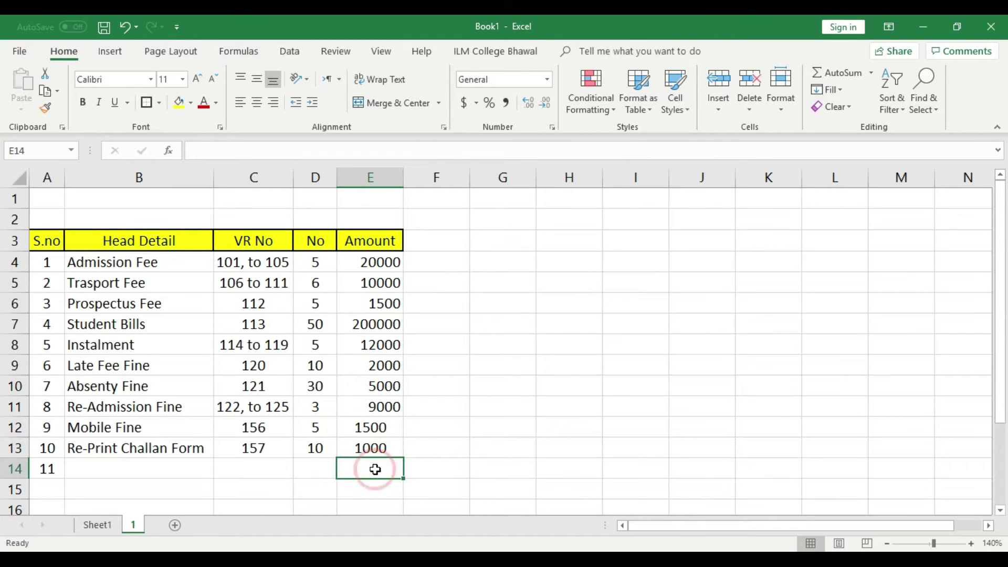
- Choose Paper Miss Fine from the dropdown list as the Head Detail in B14
left_click(171, 467)
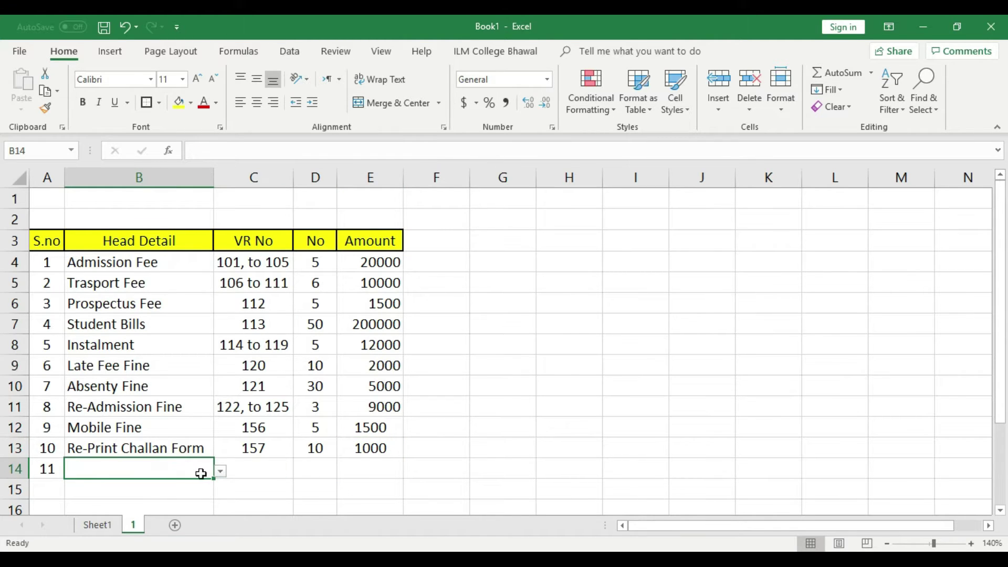
left_click(220, 472)
left_click_drag(217, 401, 216, 423)
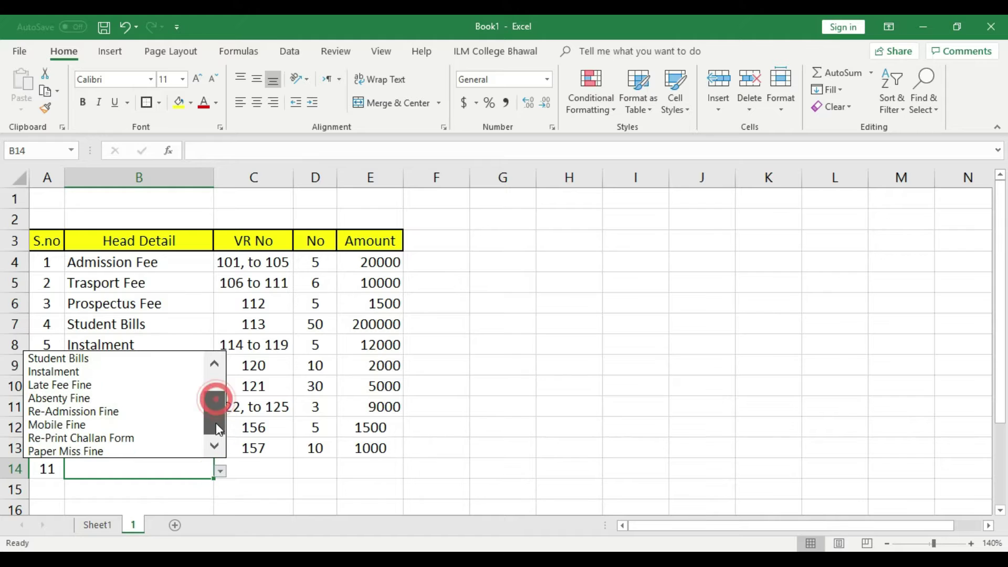
left_click(114, 452)
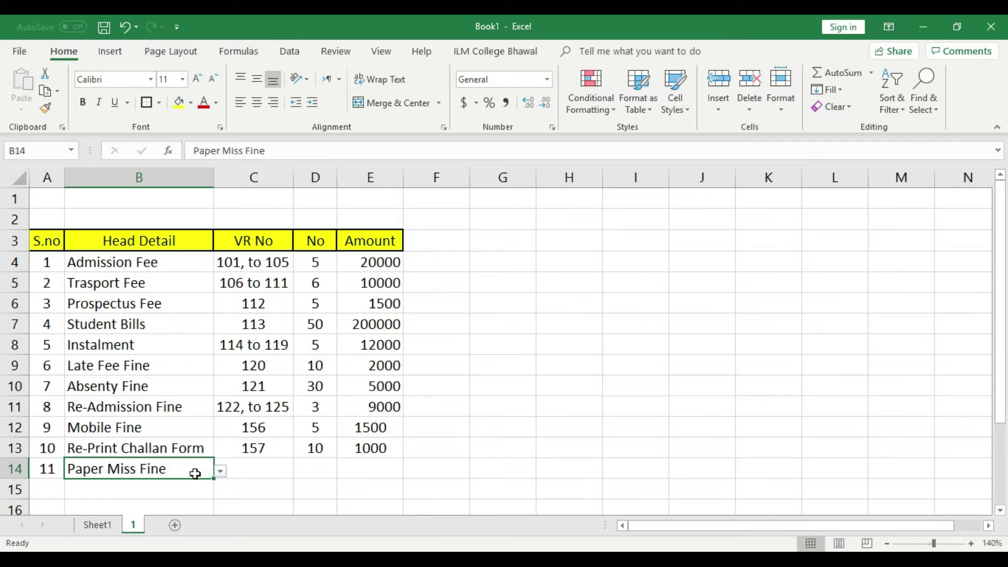
- Enter 20 as the No in D14 and 4000 as the Amount in E14 for Paper Miss Fine
left_click(268, 468)
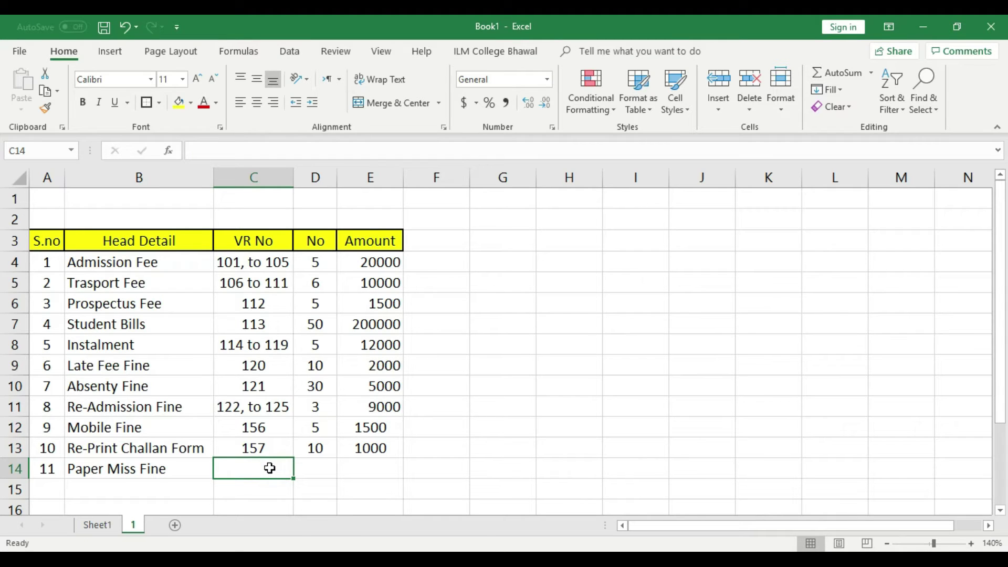
left_click(327, 462)
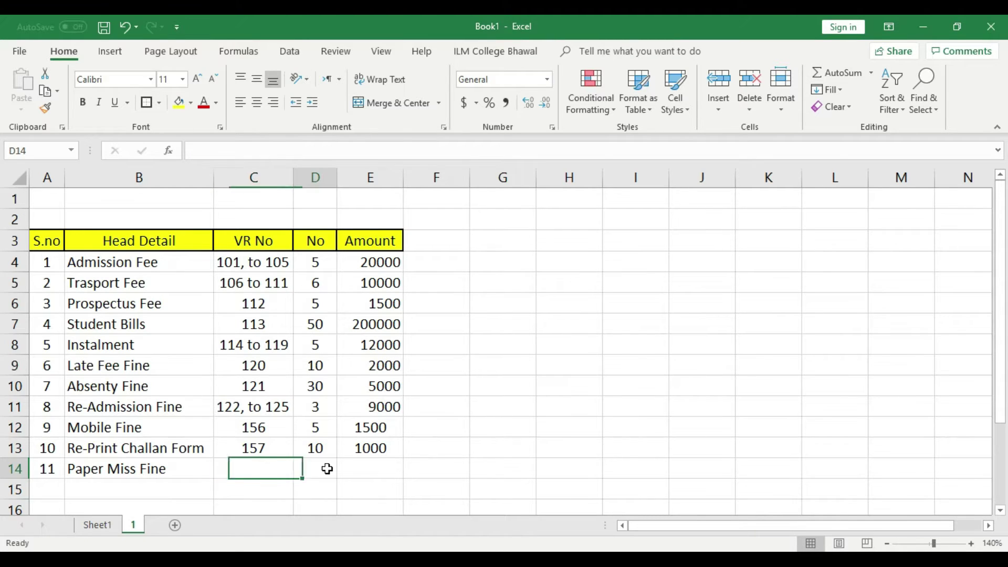
type("29")
key("BackSpace")
type("0")
left_click(359, 471)
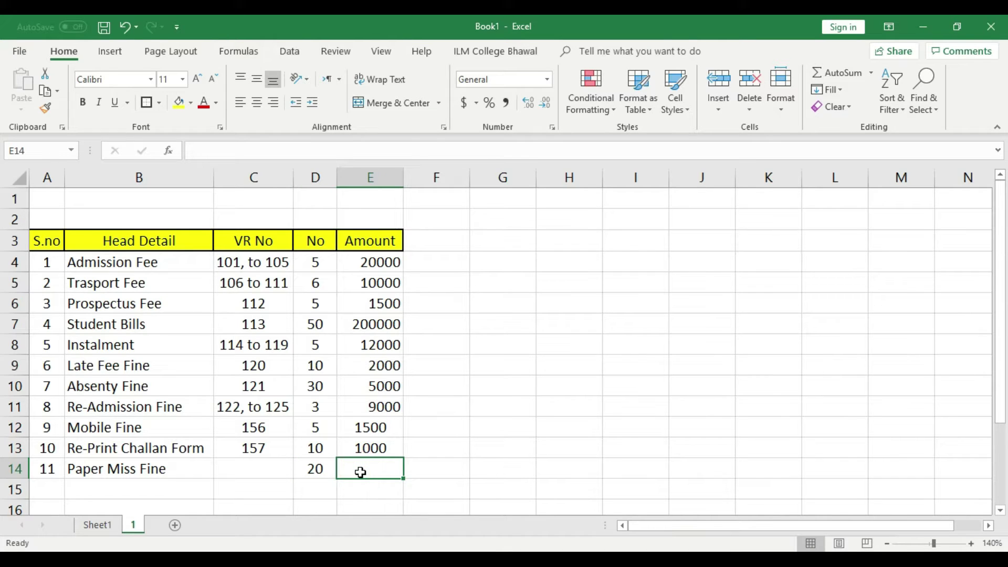
type("4000")
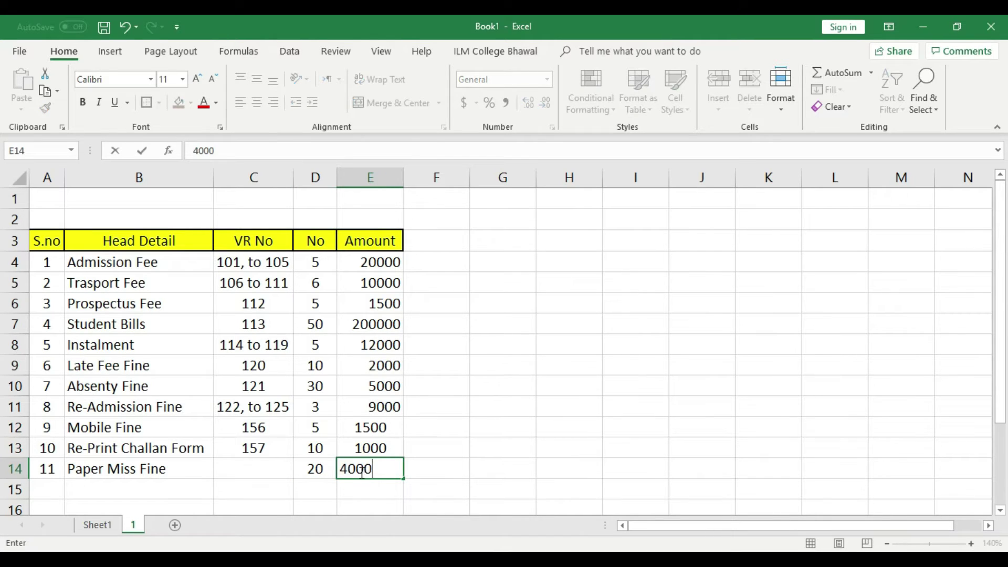
left_click(443, 467)
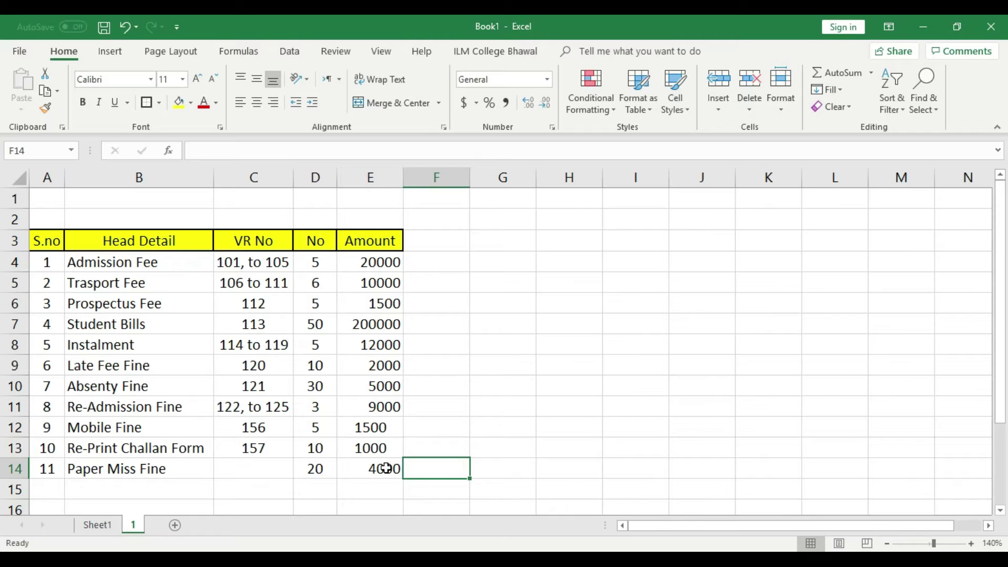
left_click(386, 468)
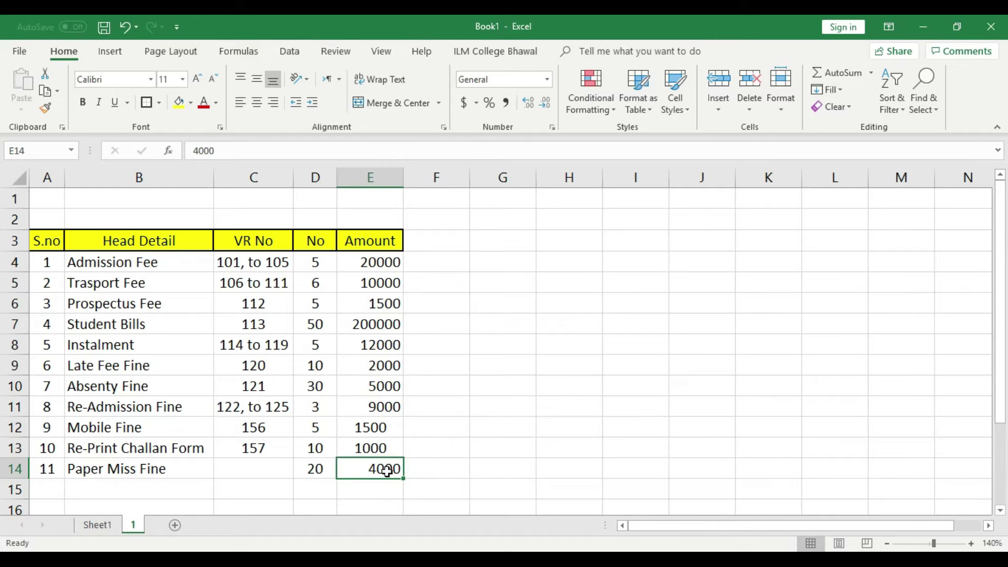
- Enter 158 as the VR No for Paper Miss Fine in C14
left_click(270, 473)
type("1")
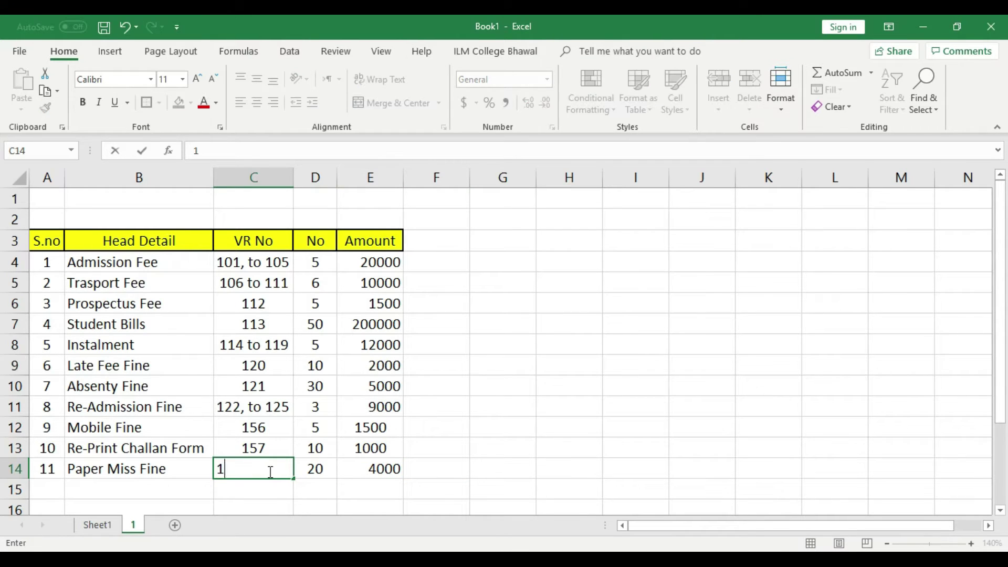
type("58")
left_click(326, 463)
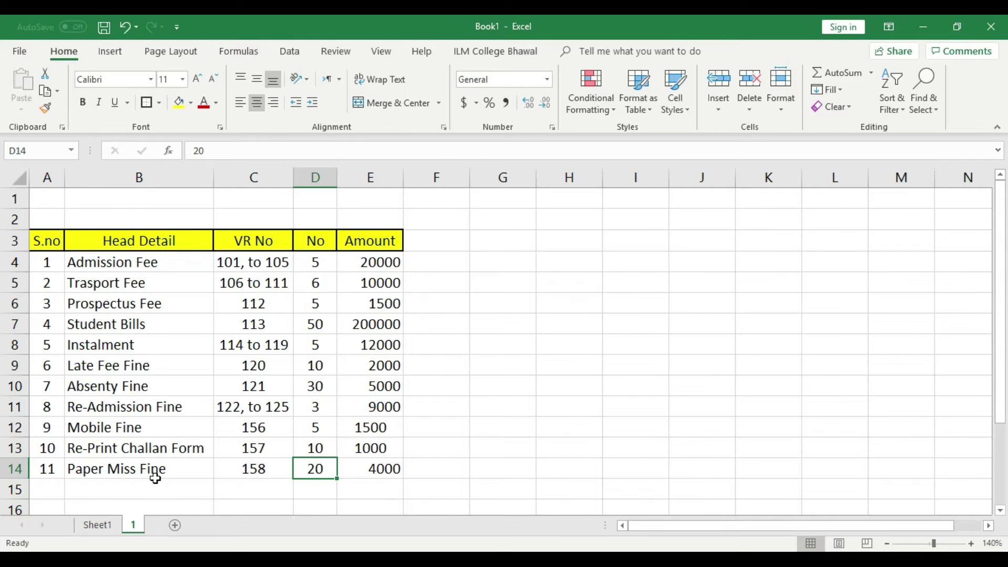
- Check the Head Details summary table on Sheet1 against the fee heads listed on sheet 1
scroll(149, 468, "down", 2)
scroll(136, 377, "up", 2)
left_click(99, 525)
scroll(194, 457, "down", 2)
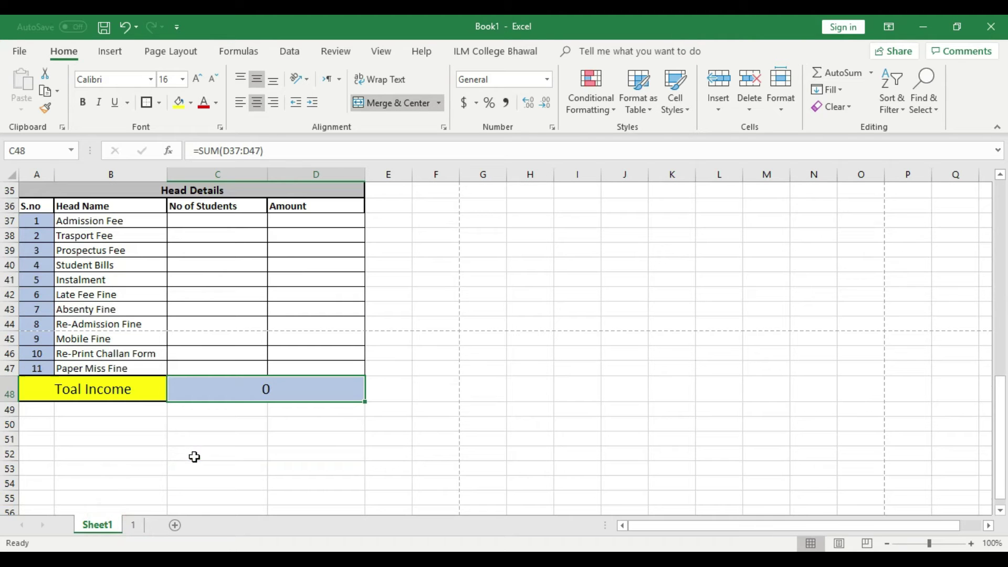
left_click(134, 525)
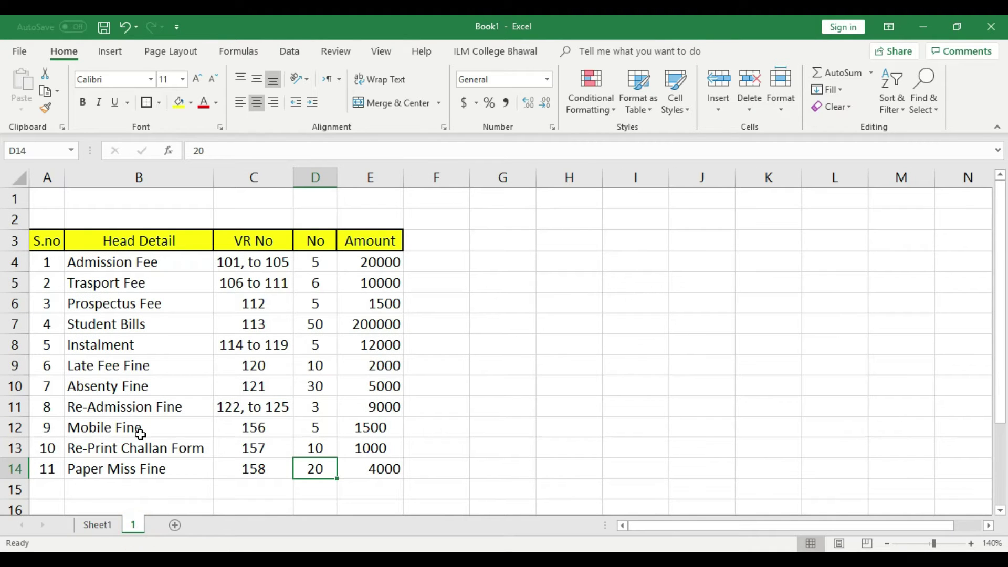
left_click(107, 263)
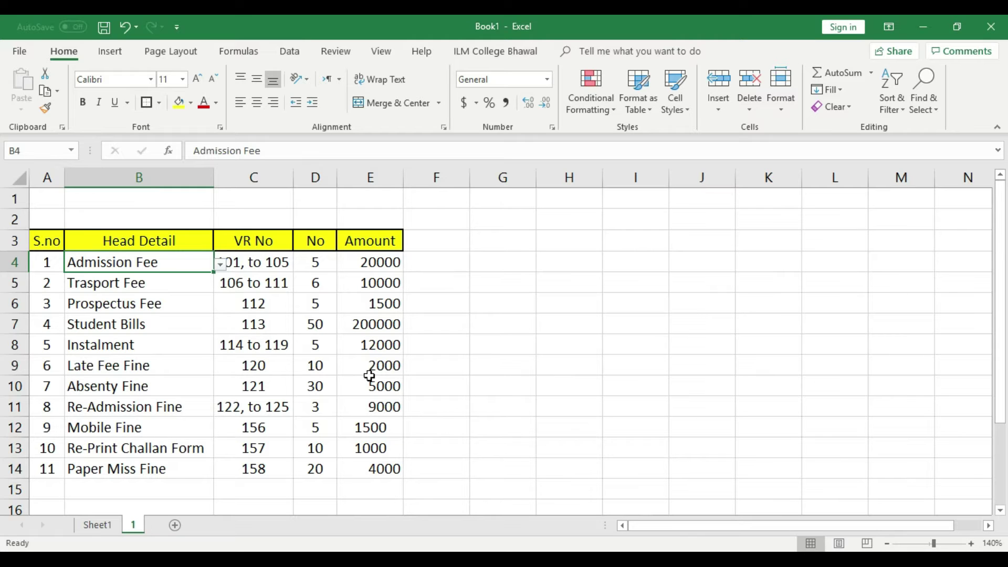
- Merge and center A15:C15 below the fee list and enter "Total Income" in it
scroll(326, 387, "down", 2)
left_click_drag(47, 364, 264, 366)
left_click(388, 102)
left_click(210, 385)
double_click(182, 366)
type("Total")
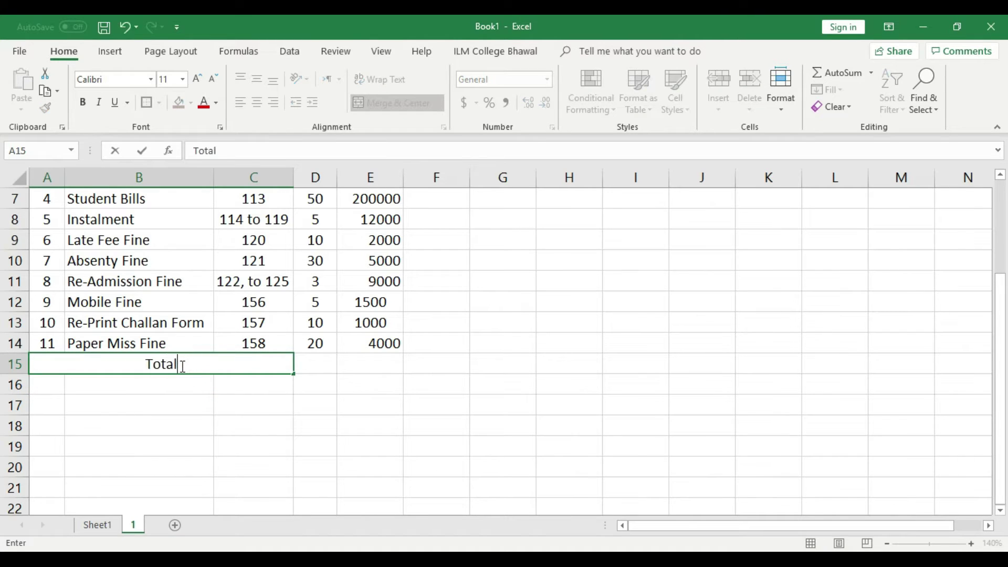
type(" Income")
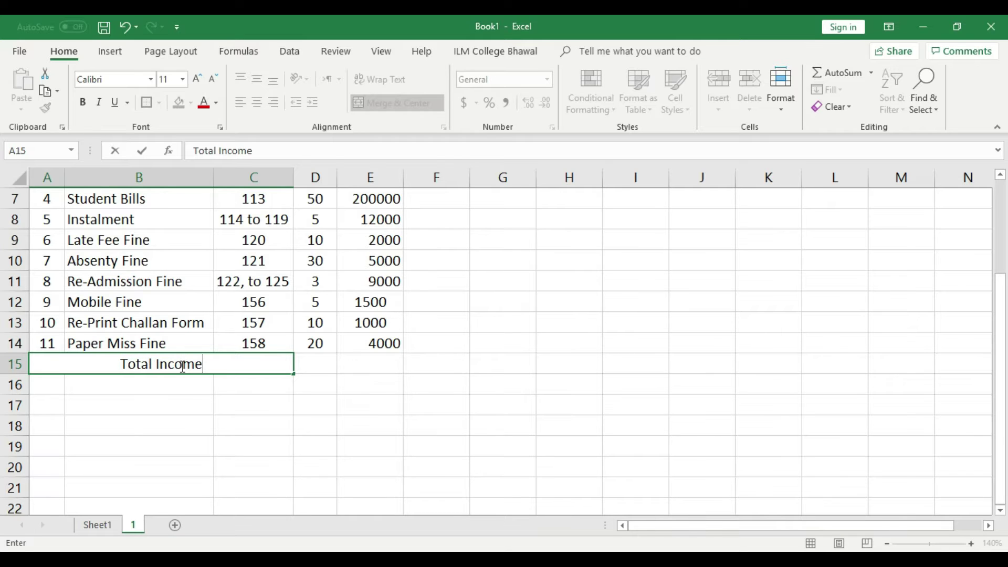
left_click(189, 399)
- Make row 15 about twice as tall and merge and center D15:E15 beside the Total Income label
left_click_drag(15, 374, 19, 395)
left_click_drag(310, 373, 368, 374)
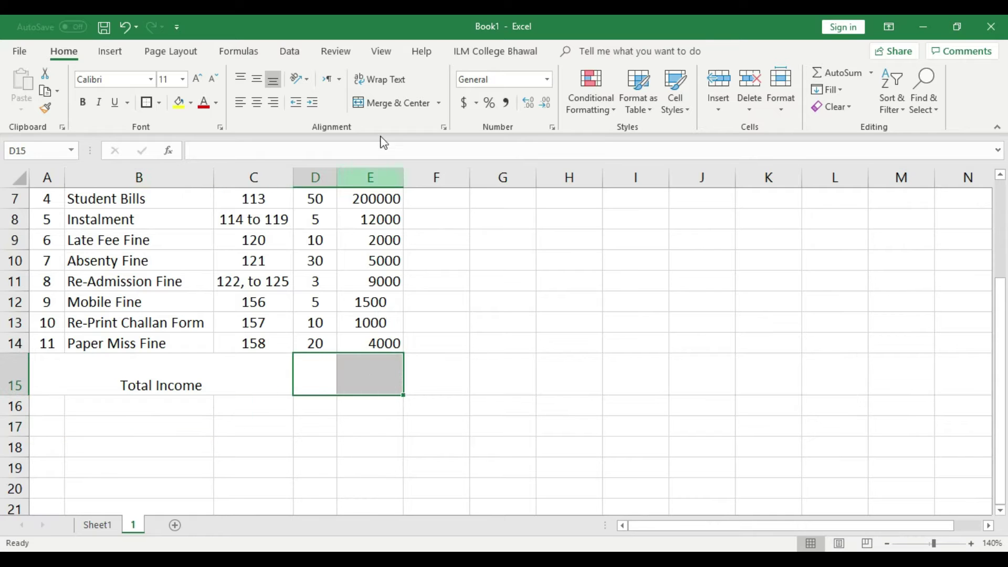
left_click(392, 109)
left_click(476, 406)
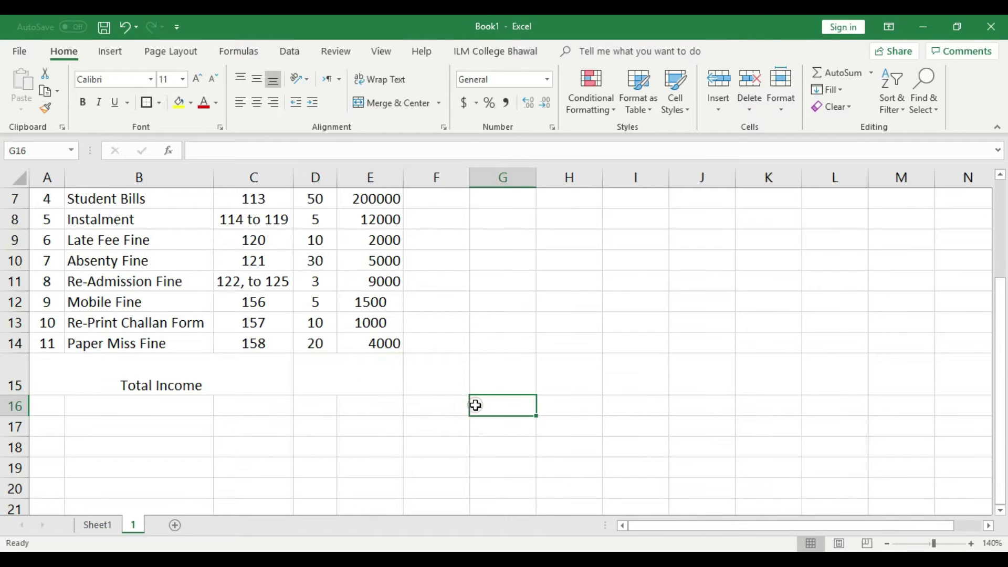
- Total the Amount column in merged cell D15 beside Total Income with =SUM(E4:E14)
scroll(475, 401, "up", 2)
double_click(362, 490)
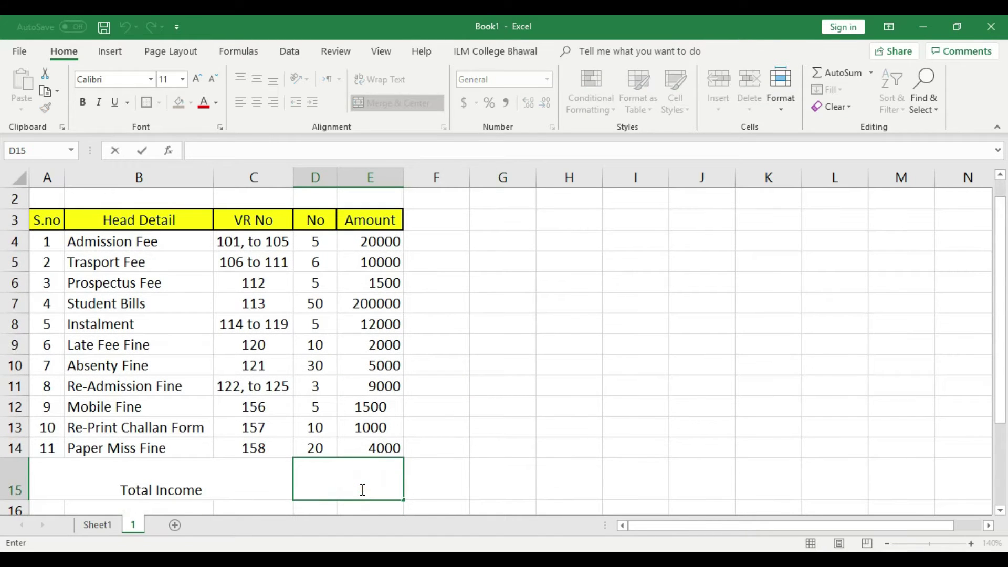
type("=sum")
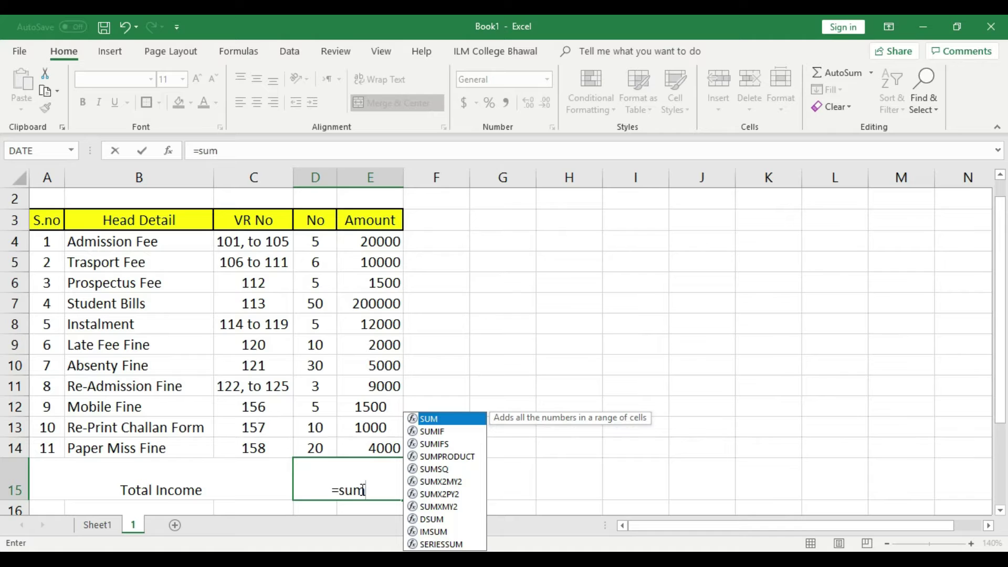
type("(")
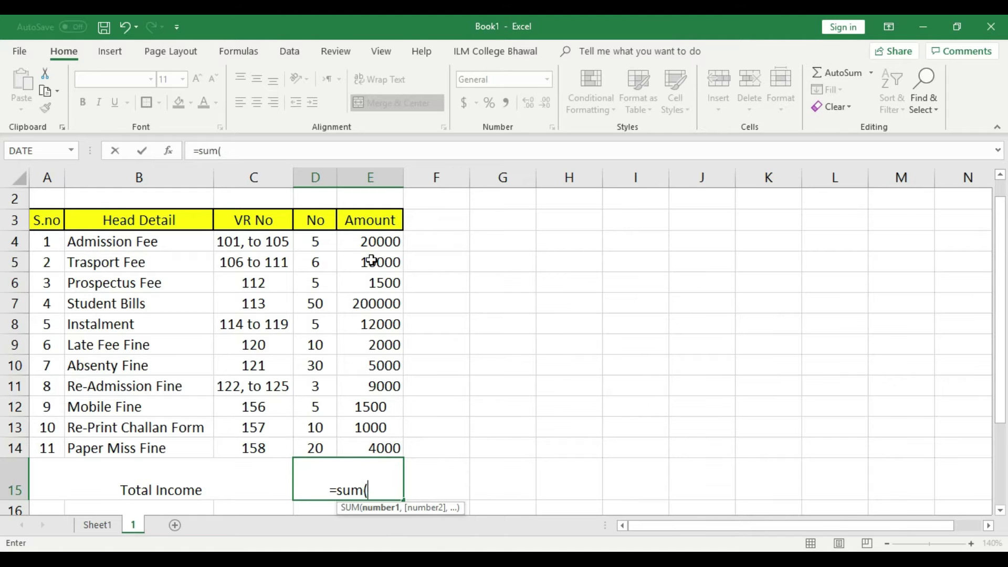
left_click_drag(374, 236, 390, 441)
type(")")
key("Return")
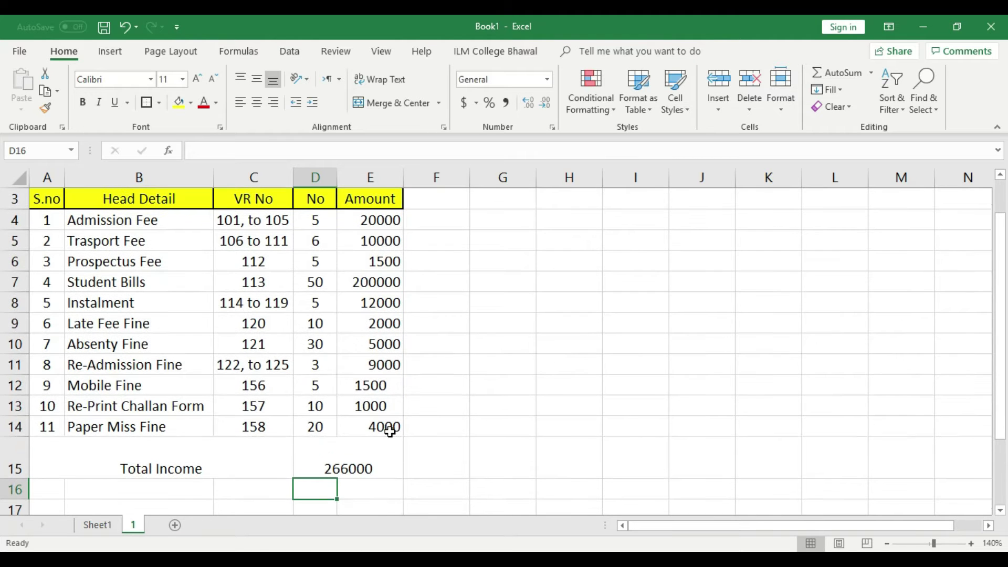
scroll(384, 436, "up", 1)
left_click(368, 491)
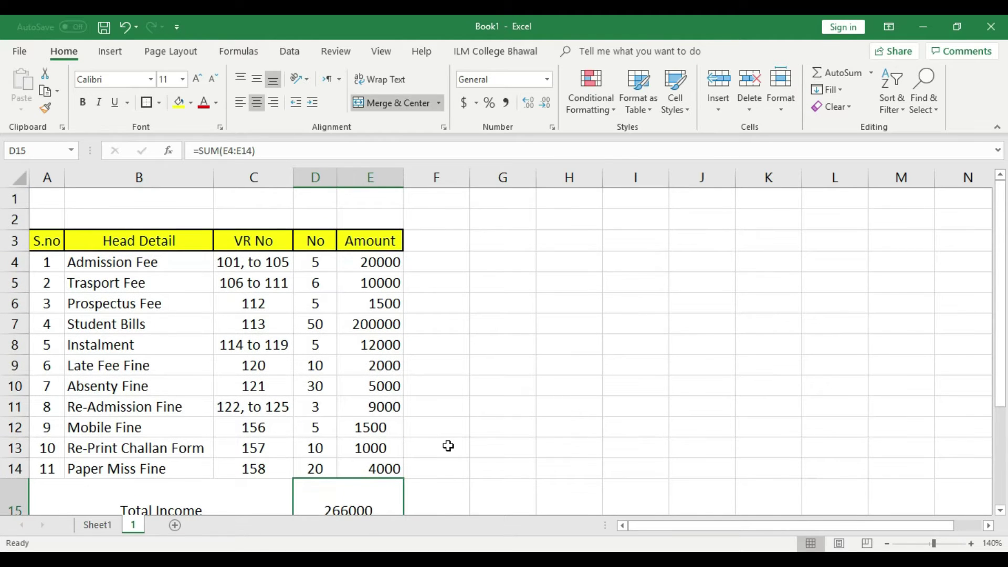
scroll(448, 446, "down", 1)
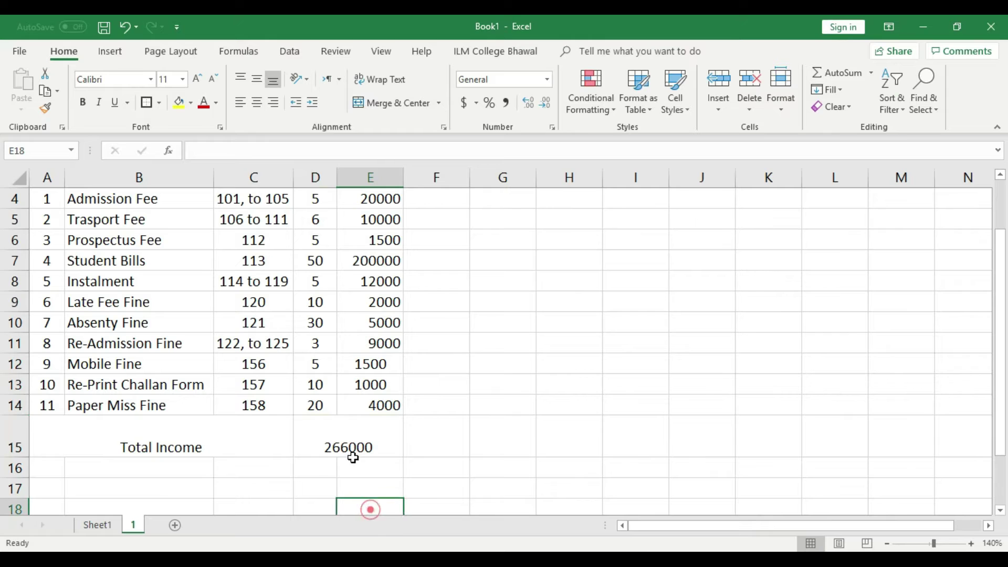
- Format the Total Income row A15:E15 with middle alignment, bold text, yellow fill and thick outside borders
left_click_drag(352, 447, 126, 425)
left_click(258, 84)
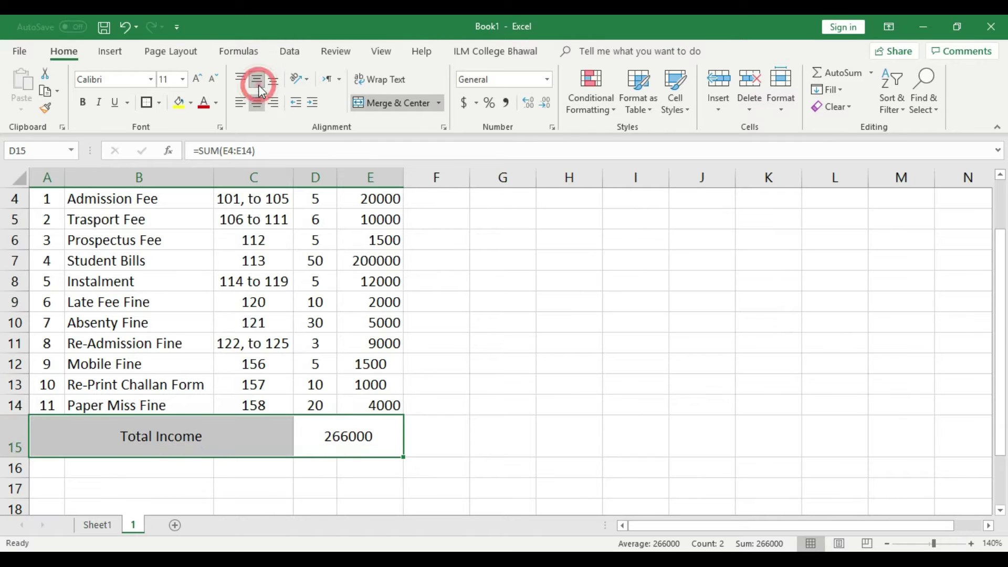
left_click(82, 104)
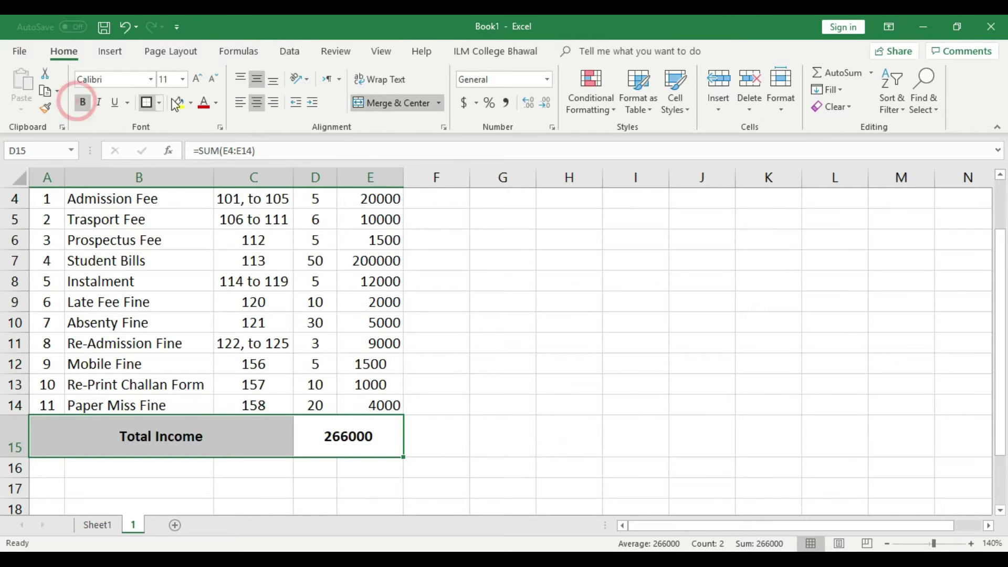
left_click(178, 103)
left_click(486, 460)
left_click(216, 416)
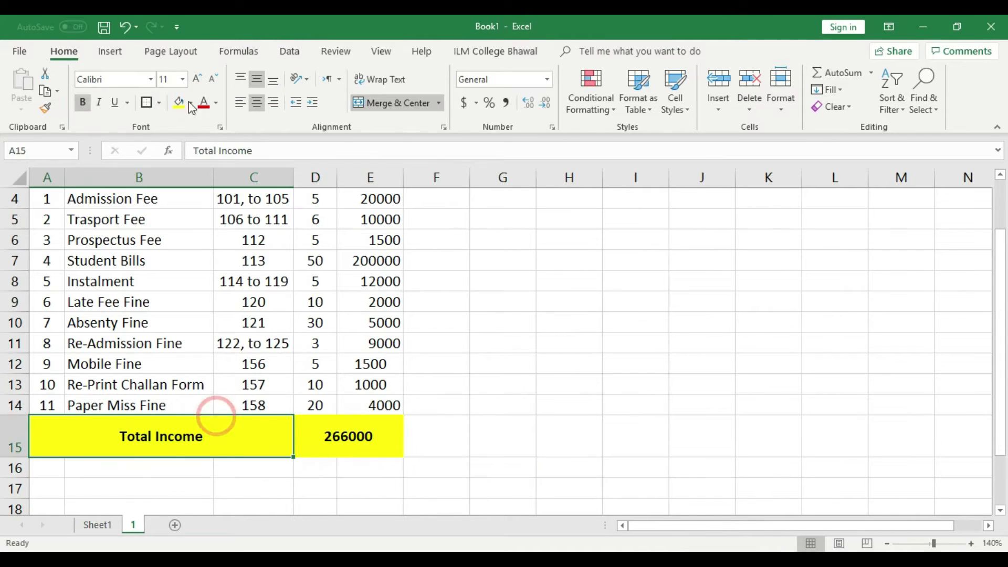
left_click(360, 441)
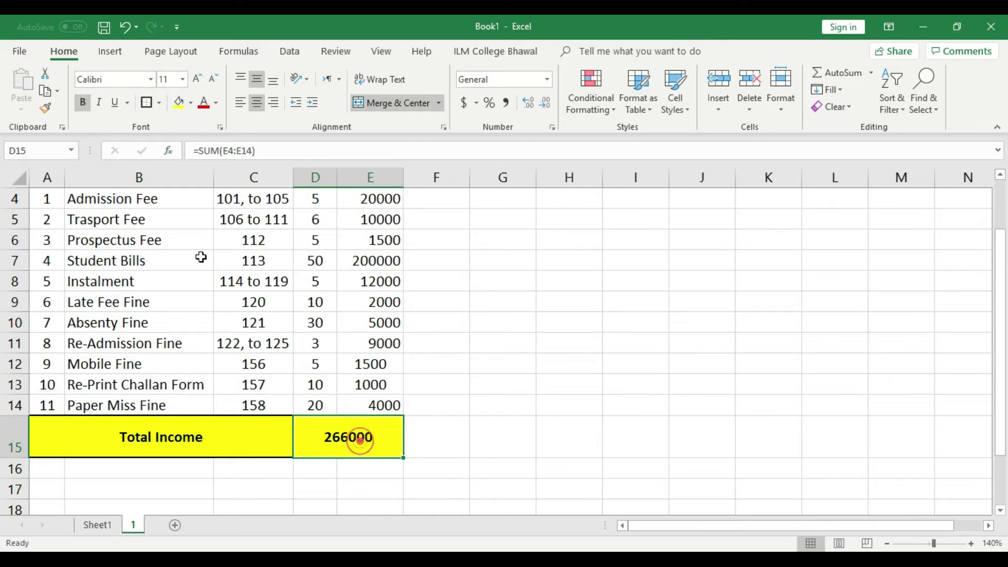
- Apply All Borders to the fee rows A4:E14
scroll(559, 405, "up", 1)
left_click_drag(49, 263, 365, 460)
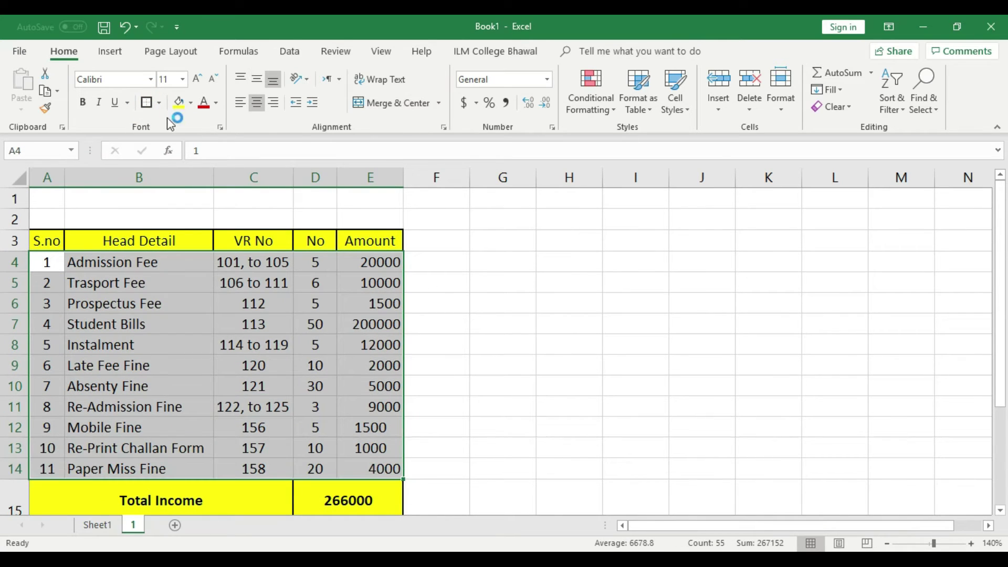
left_click(159, 103)
left_click(185, 230)
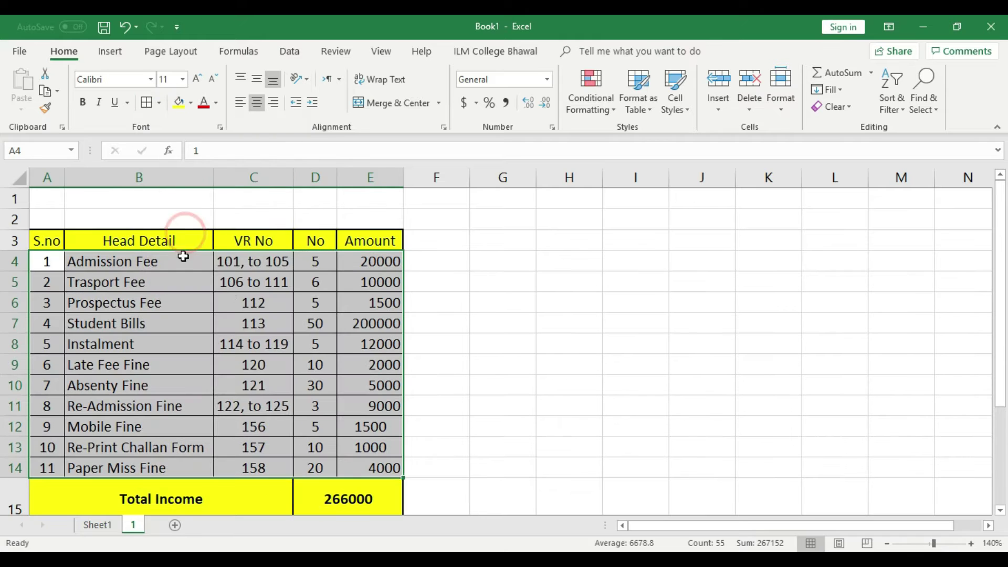
left_click(412, 365)
- Reapply Thick Outside Borders to the total amount cell D15 and the Total Income label A15
left_click(342, 498)
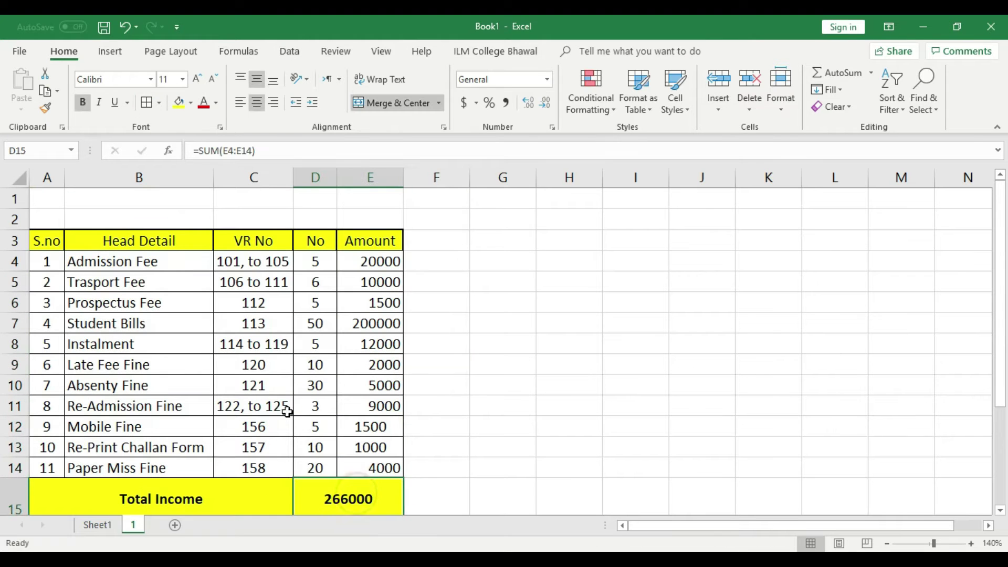
left_click(159, 103)
left_click(171, 267)
scroll(196, 382, "down", 2)
left_click(196, 348)
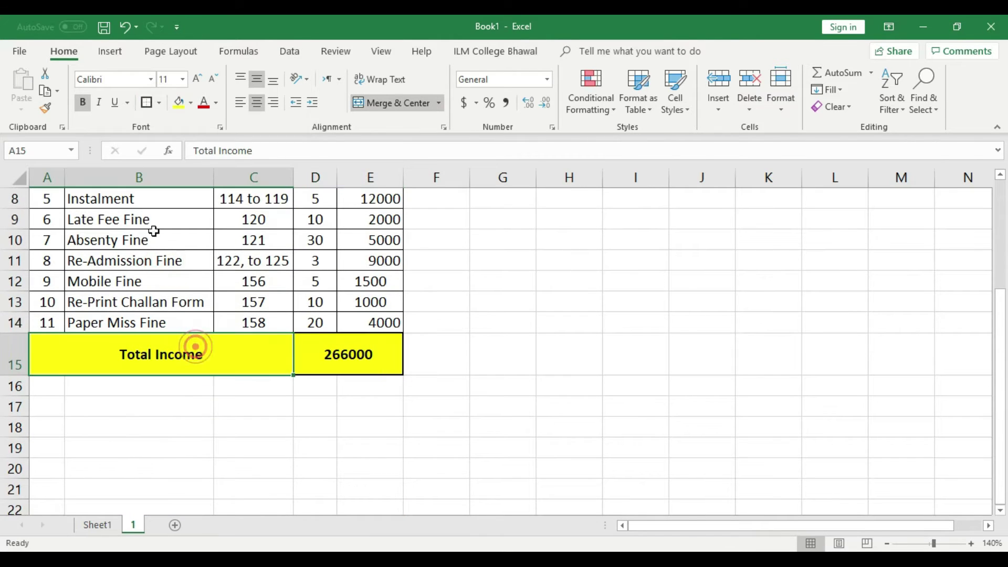
left_click(147, 102)
left_click(482, 406)
scroll(482, 406, "up", 2)
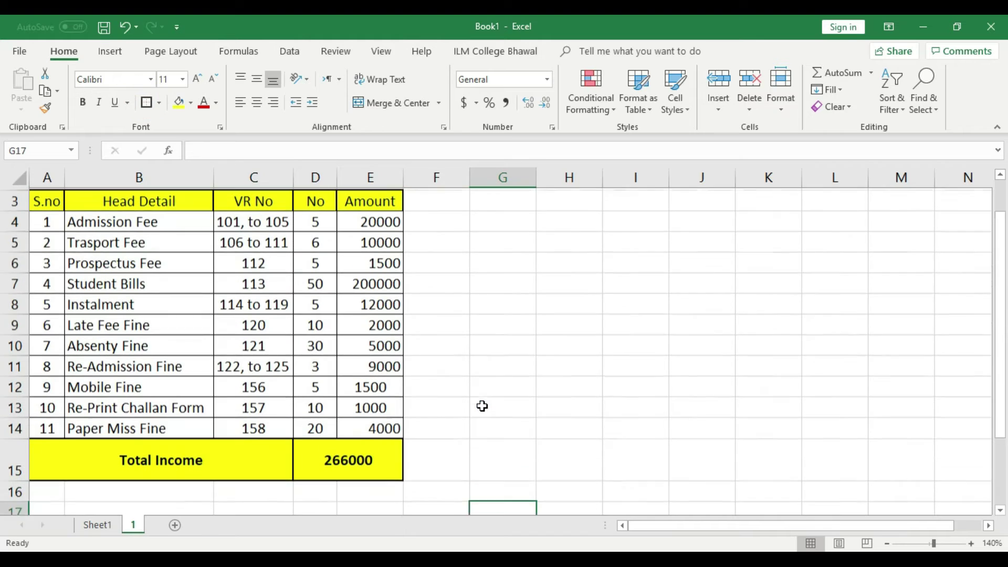
- Apply Thick Outside Borders around the header row A3:E3
left_click_drag(42, 220, 342, 221)
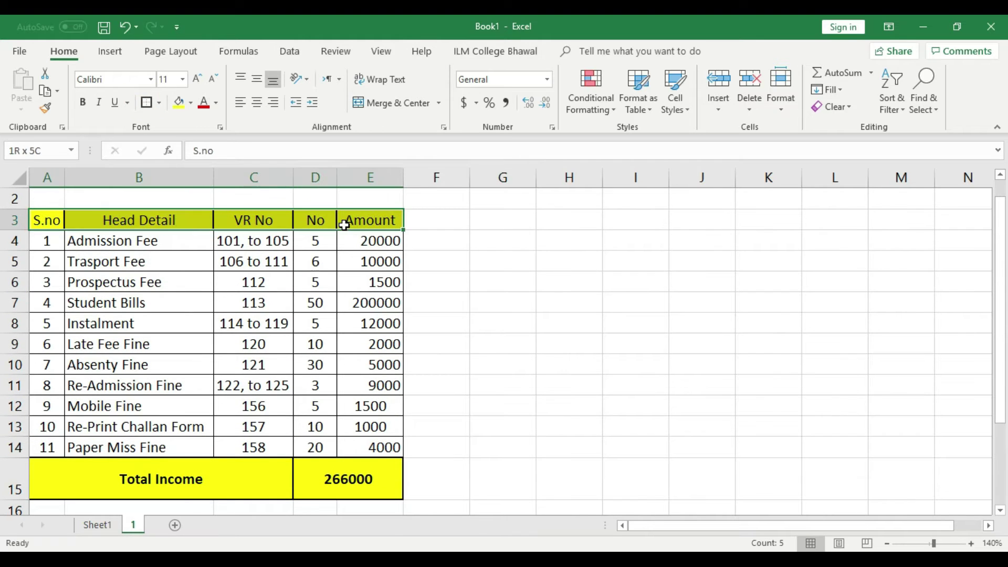
left_click(146, 102)
left_click(231, 324)
scroll(312, 380, "up", 1)
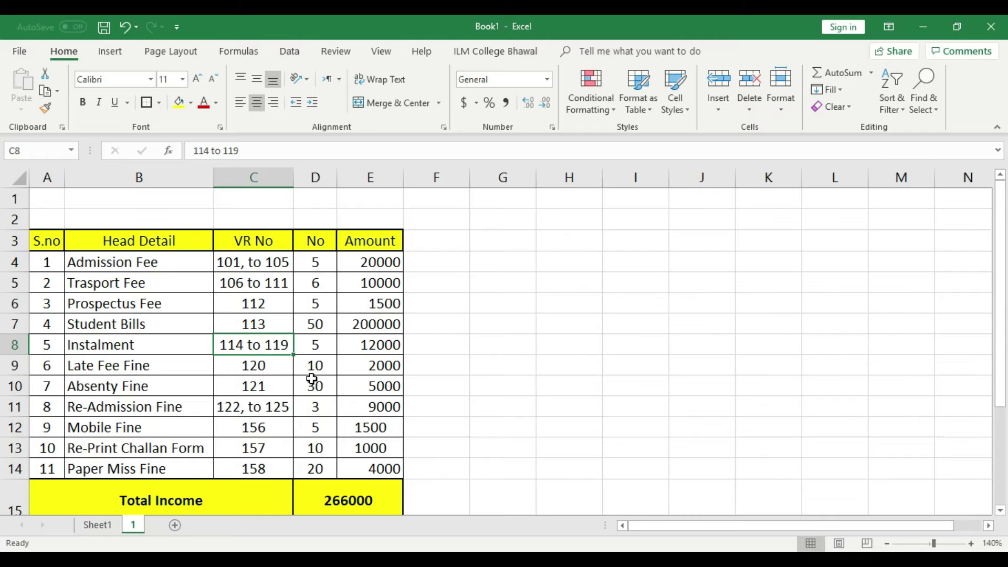
- Insert two blank rows above the table at rows 1 and 2
left_click(14, 219)
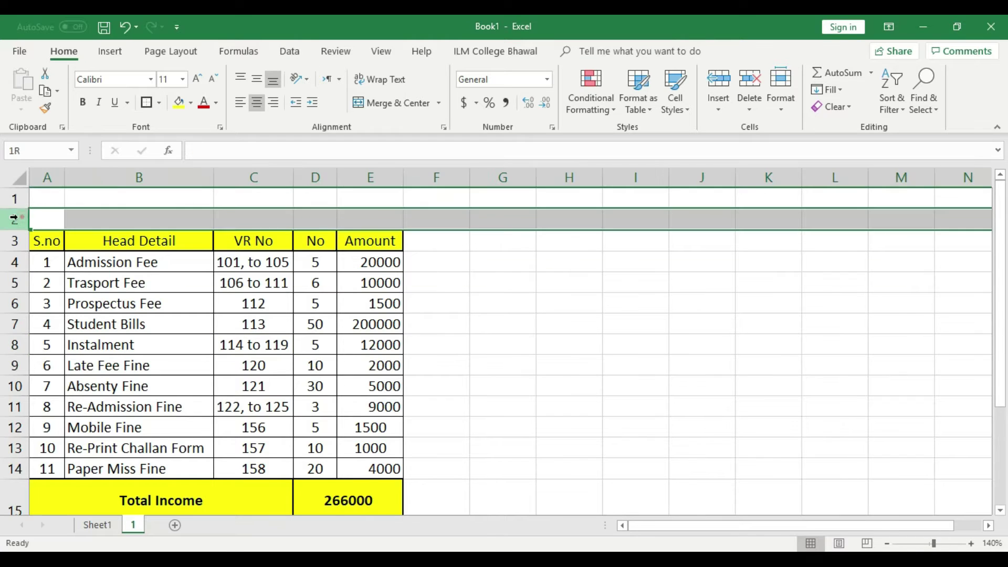
left_click_drag(15, 199, 15, 219)
right_click(16, 219)
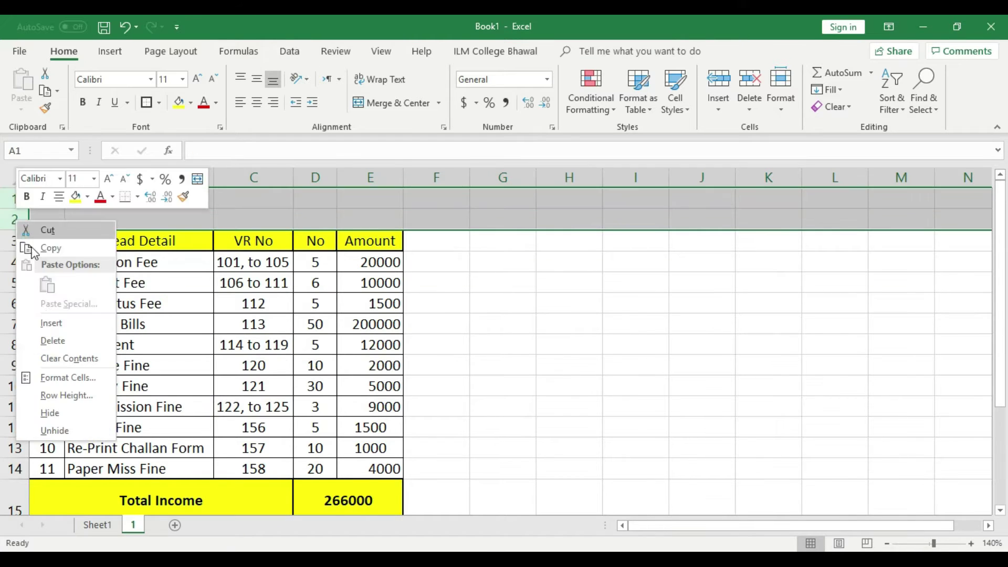
left_click(51, 323)
left_click(487, 345)
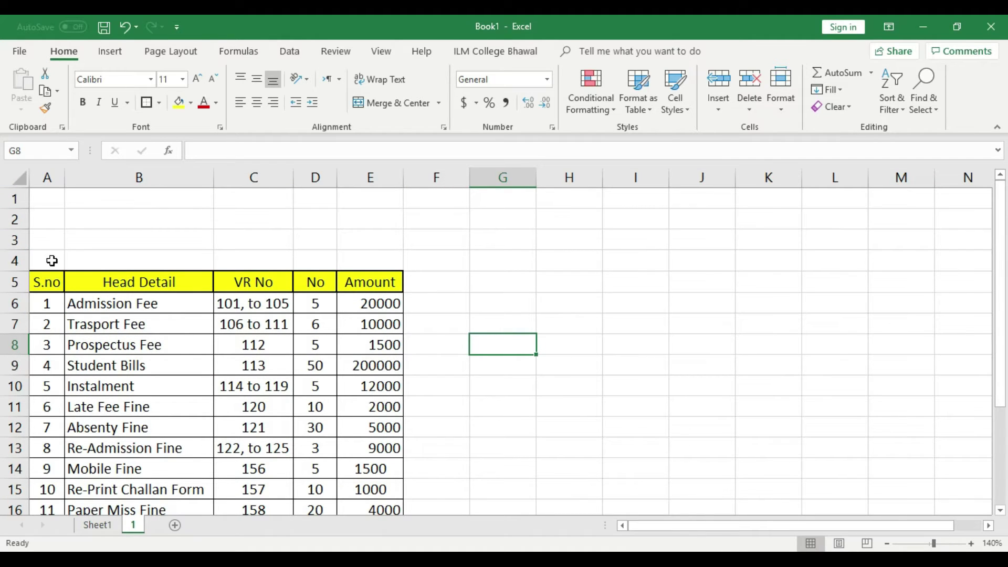
left_click_drag(51, 261, 135, 261)
left_click(366, 242)
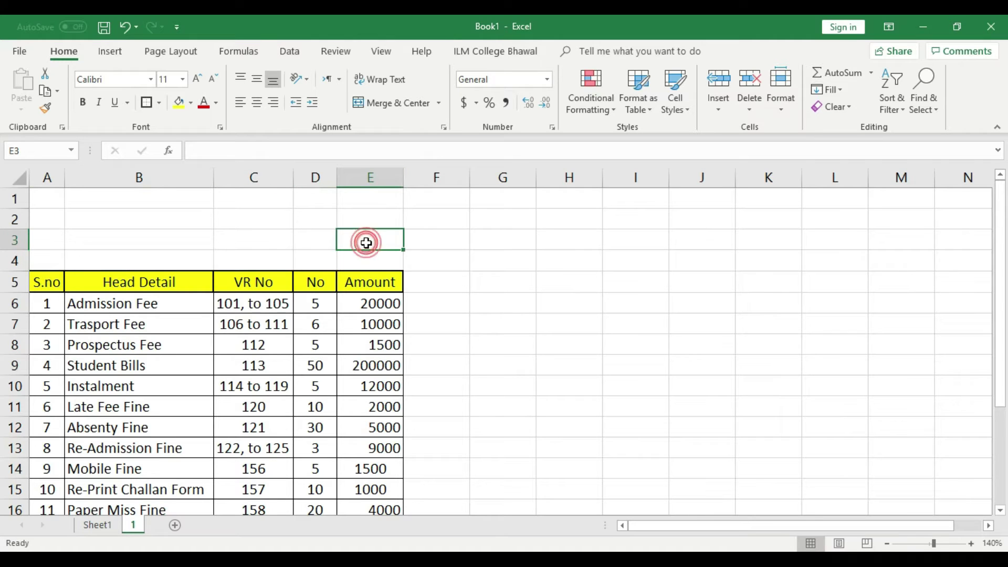
left_click(54, 258)
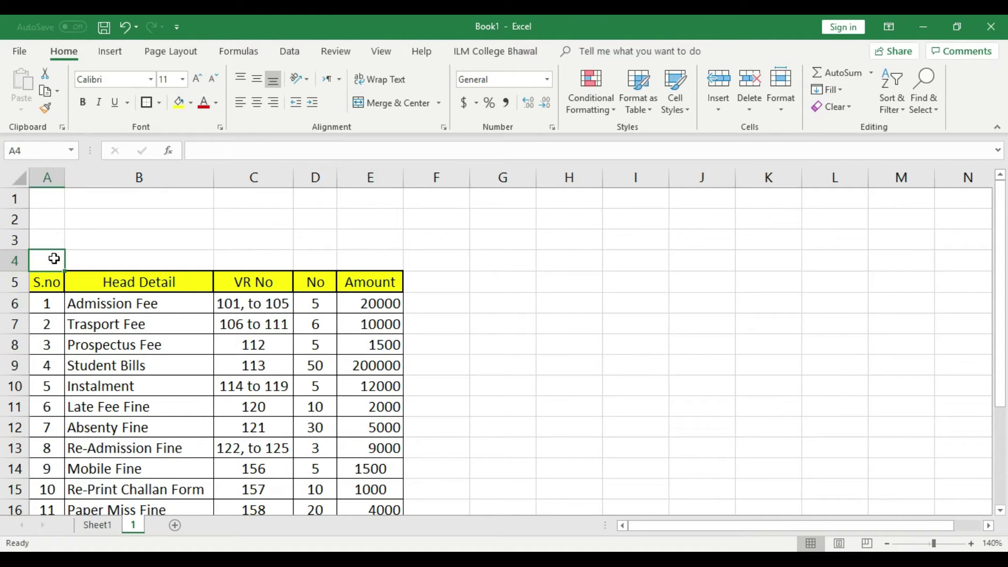
type("Vr")
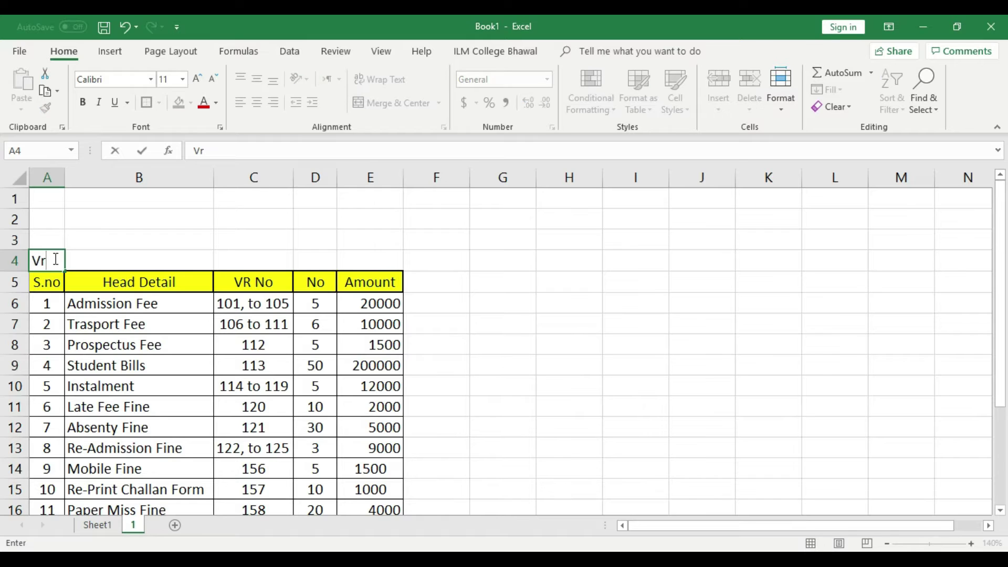
type(" No")
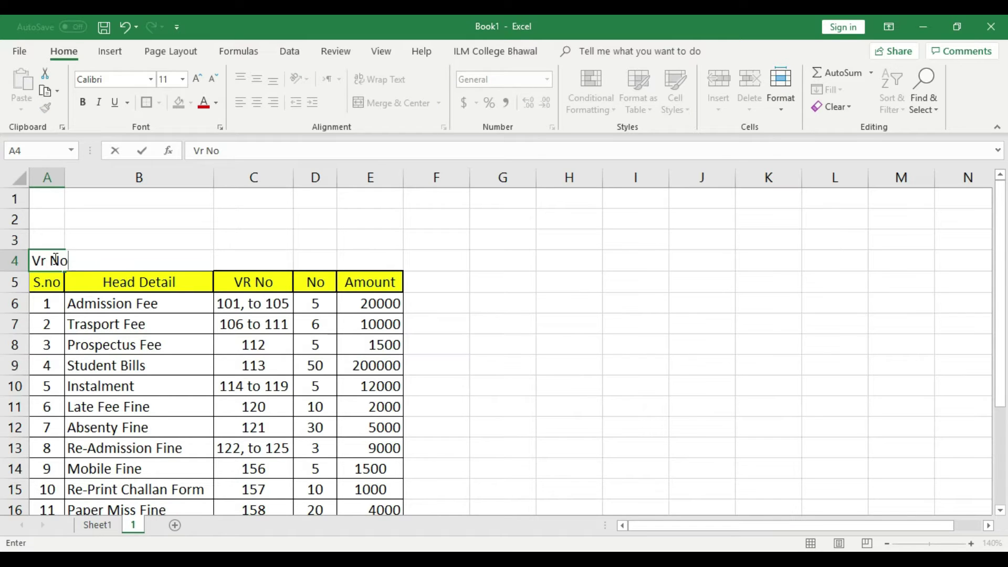
key("BackSpace")
key("BackSpace")
key("BackSpace")
left_click(254, 255)
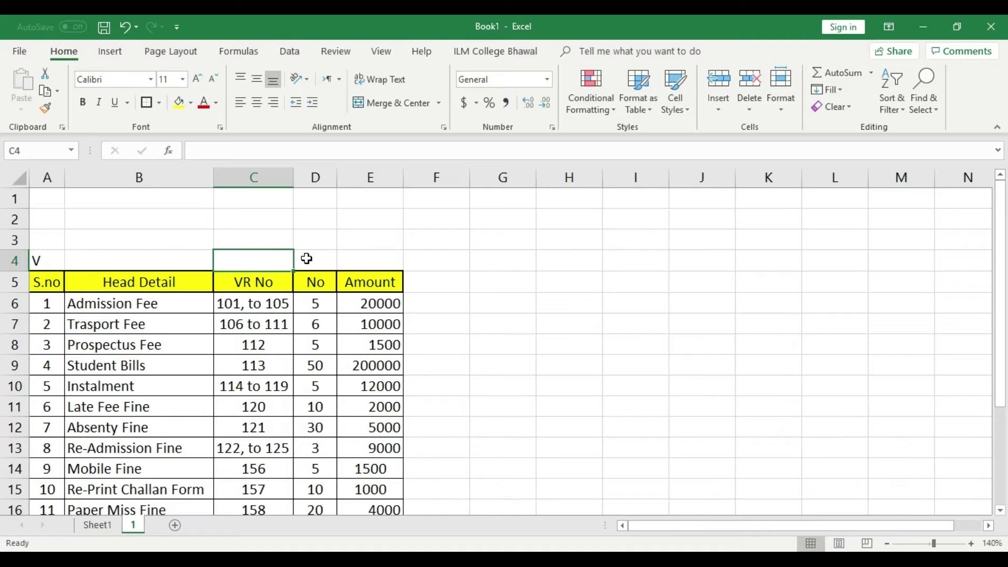
left_click(58, 261)
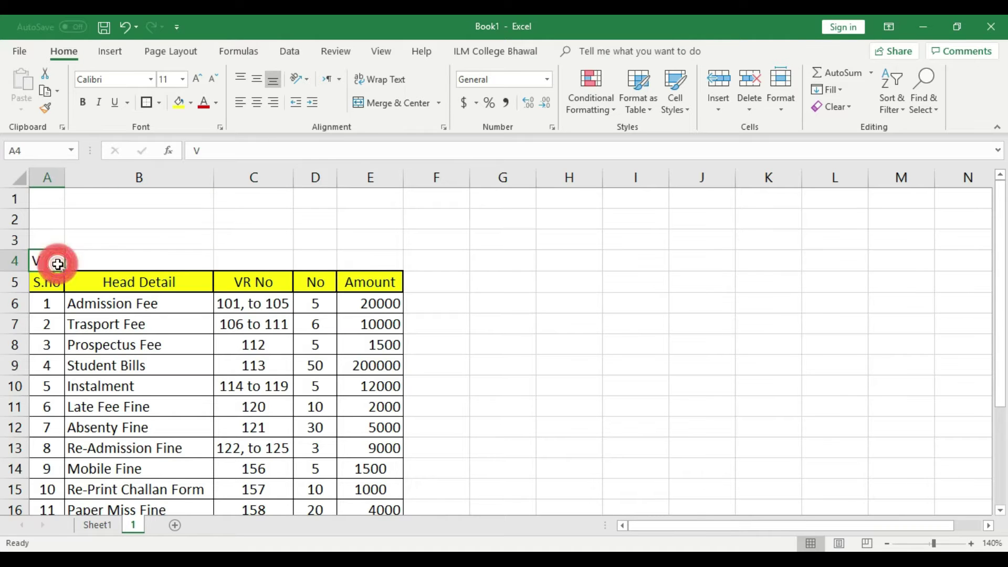
key("BackSpace")
- Merge and center C4:D4 above the VR No and No headers and enter "Vr No" in it
left_click_drag(261, 261, 308, 261)
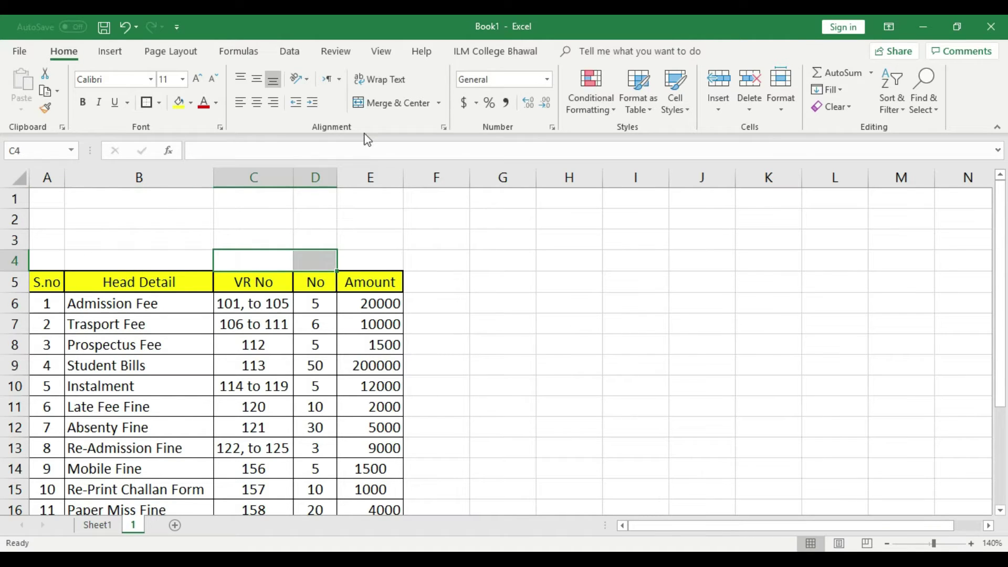
left_click(378, 105)
left_click(301, 256)
type("vr")
key("BackSpace")
key("BackSpace")
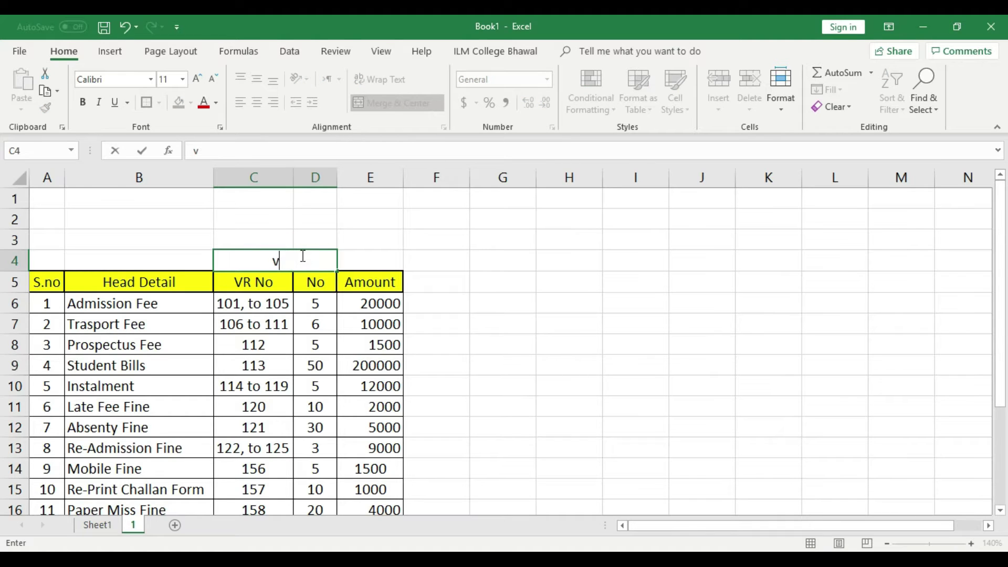
type("Vr No")
left_click(370, 259)
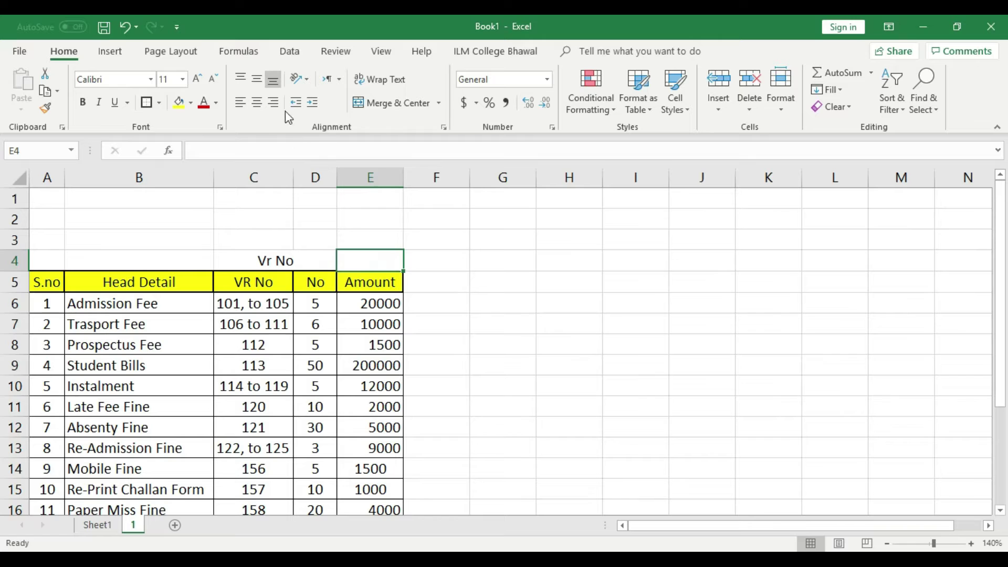
- Center cell E4 beside the Vr No label and enter 19-01 in it
left_click(391, 108)
left_click(462, 256)
left_click(378, 264)
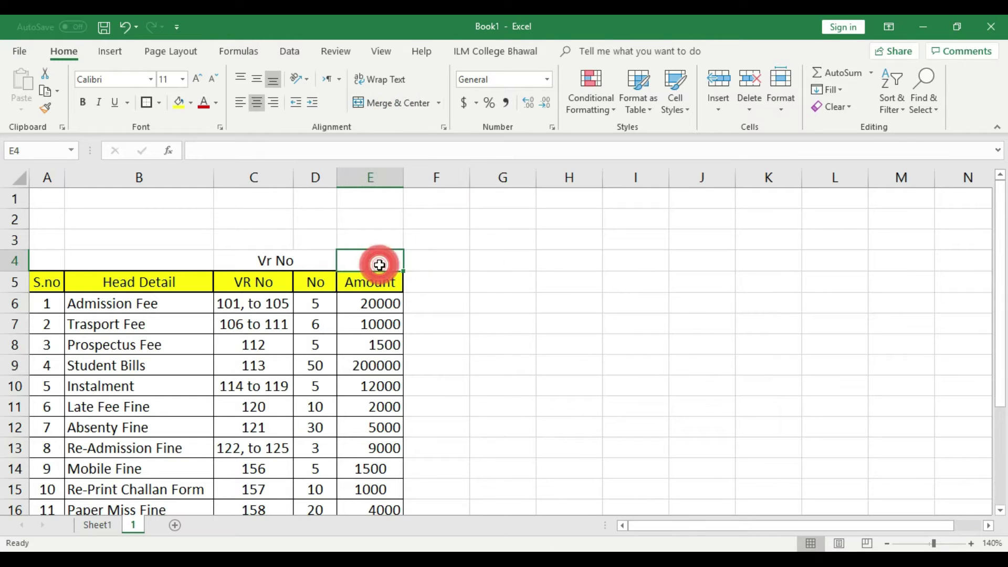
type("19")
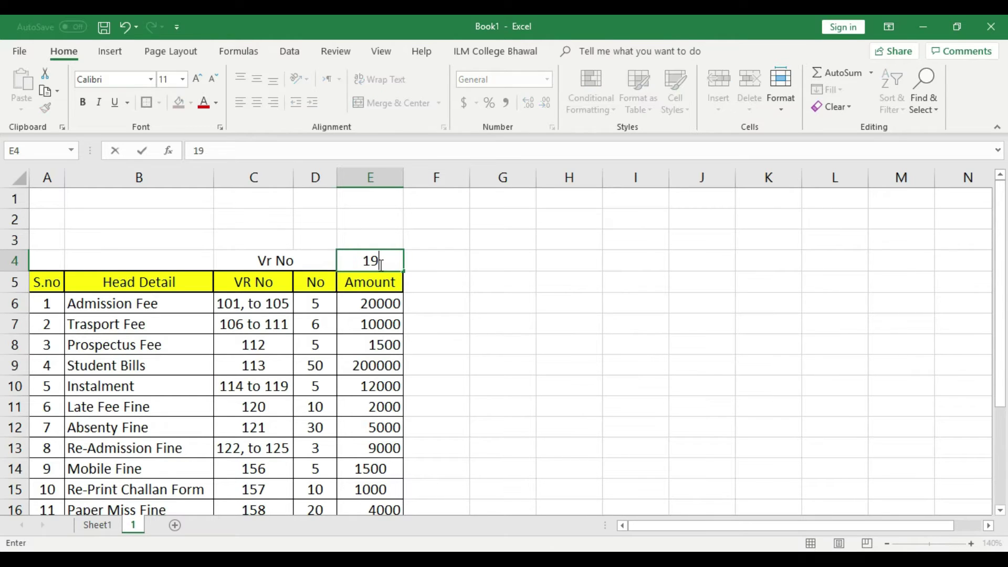
type("-01")
left_click(477, 297)
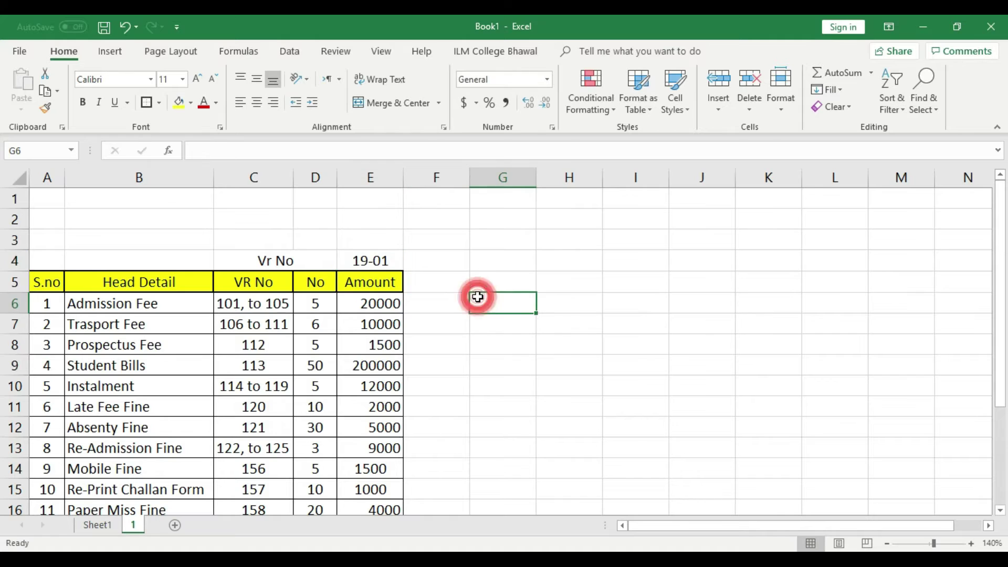
- Fill the Vr No label and its value in C4:E4 with light gray
left_click(381, 259)
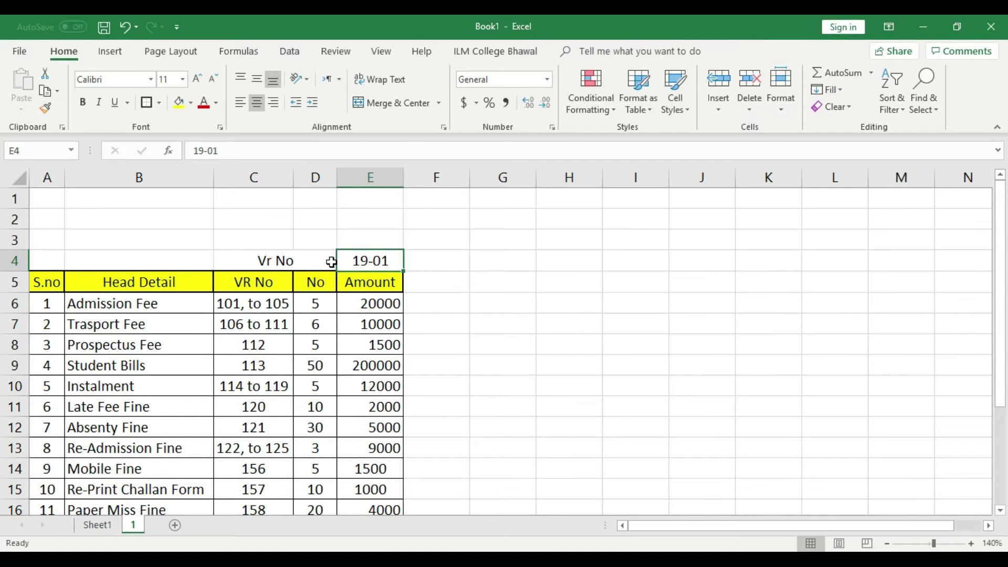
left_click_drag(344, 261, 266, 259)
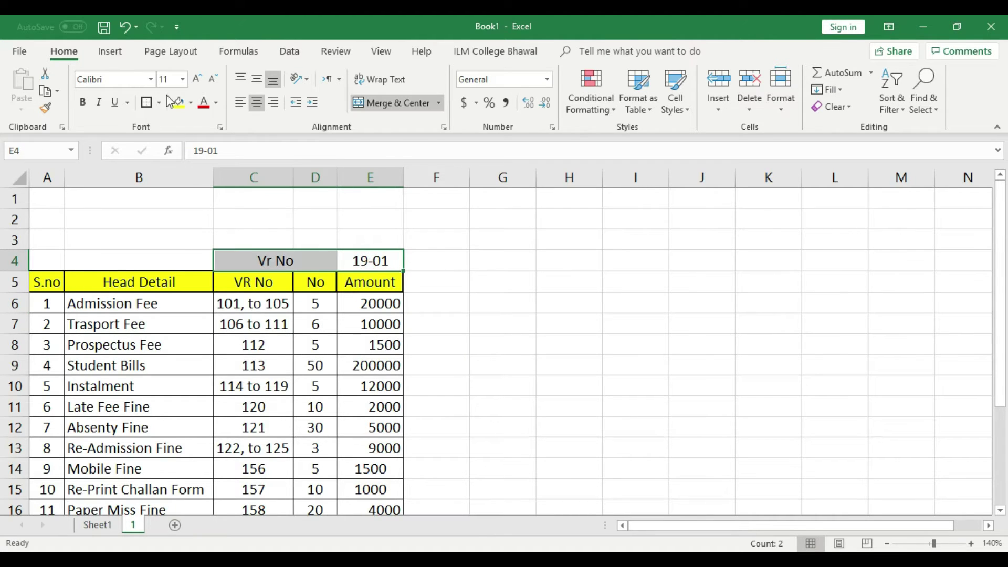
left_click(192, 103)
left_click(179, 159)
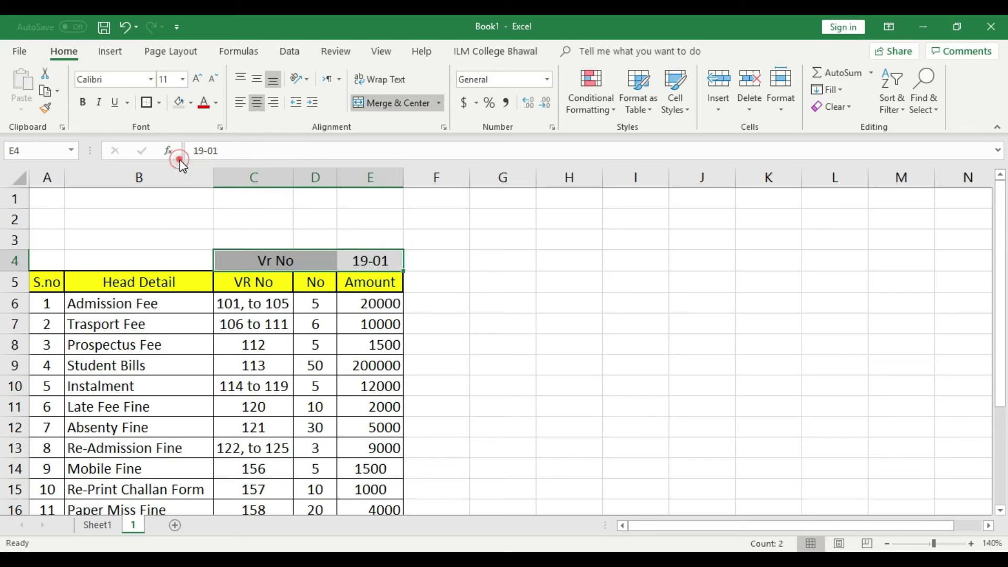
- Apply a thick outside border to A4:E4 and to the merged Vr No label cell
left_click_drag(383, 266, 63, 259)
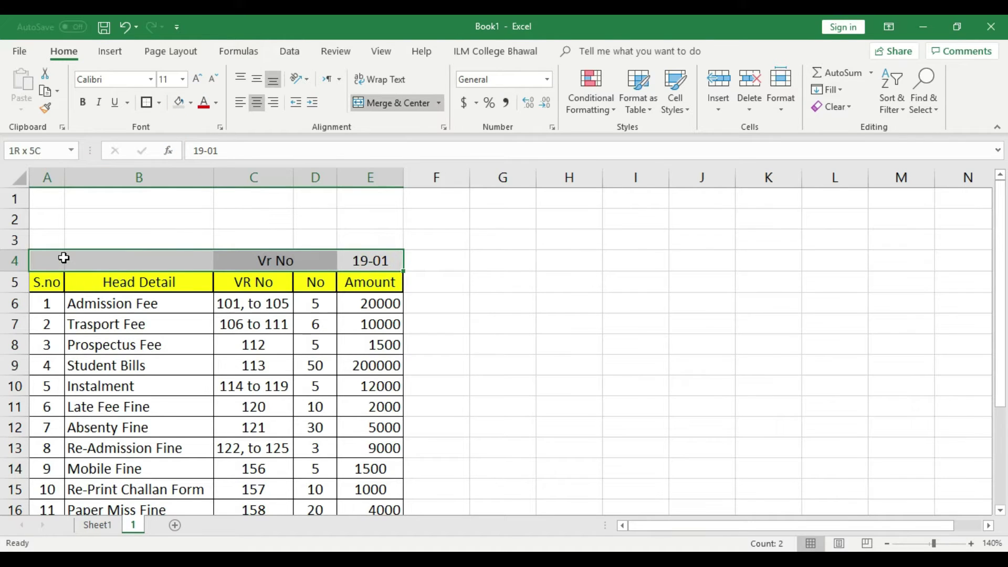
left_click(146, 102)
left_click(453, 263)
left_click(359, 258)
left_click(147, 107)
left_click(148, 107)
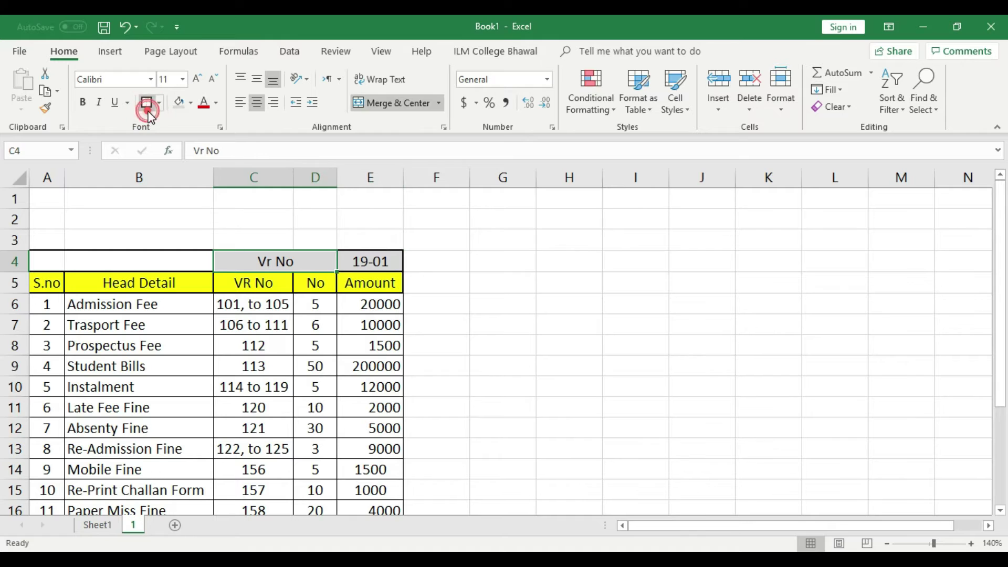
left_click(399, 285)
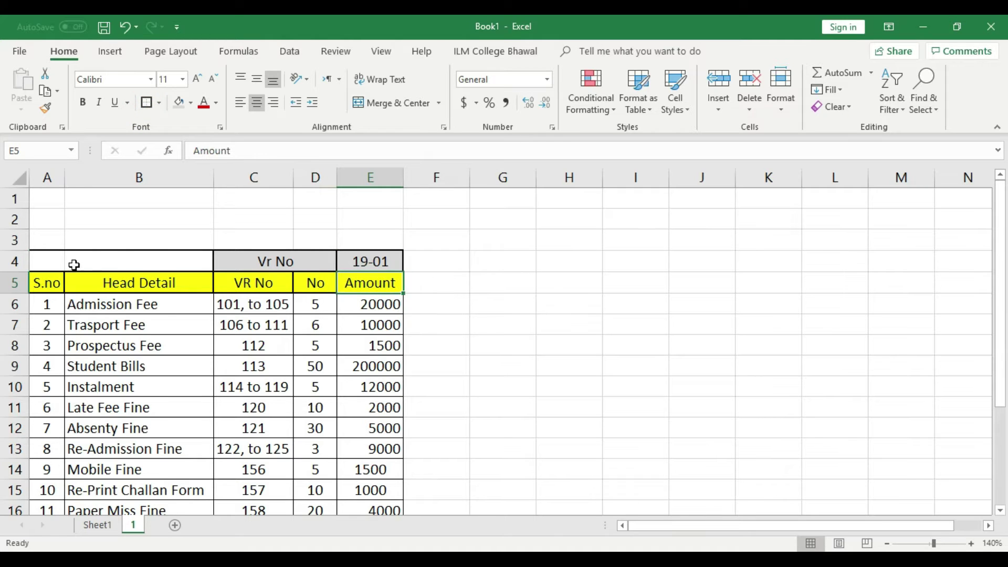
- Enter "Date" in A4 and give the cell a thick outside border
left_click(54, 260)
type("Date")
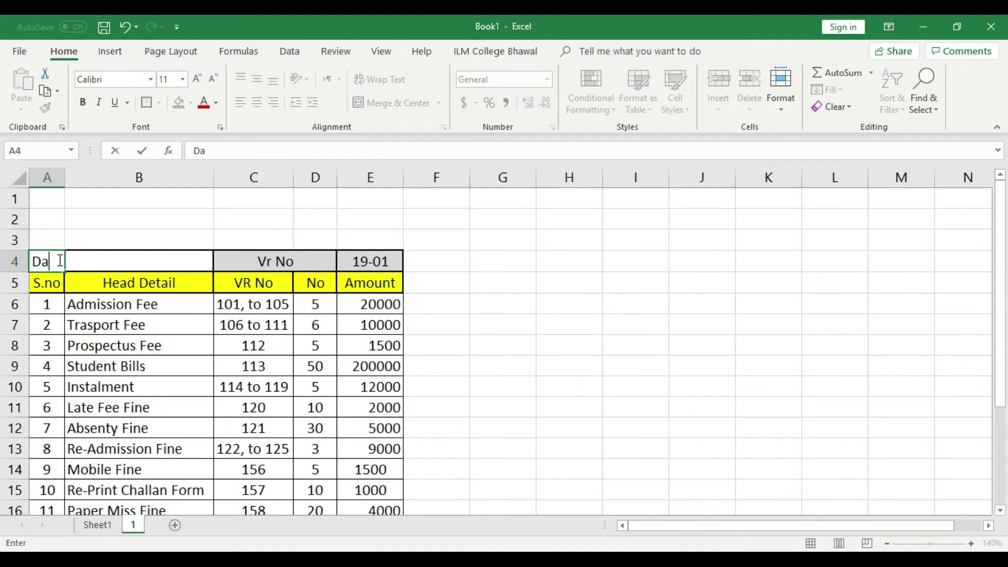
left_click(128, 324)
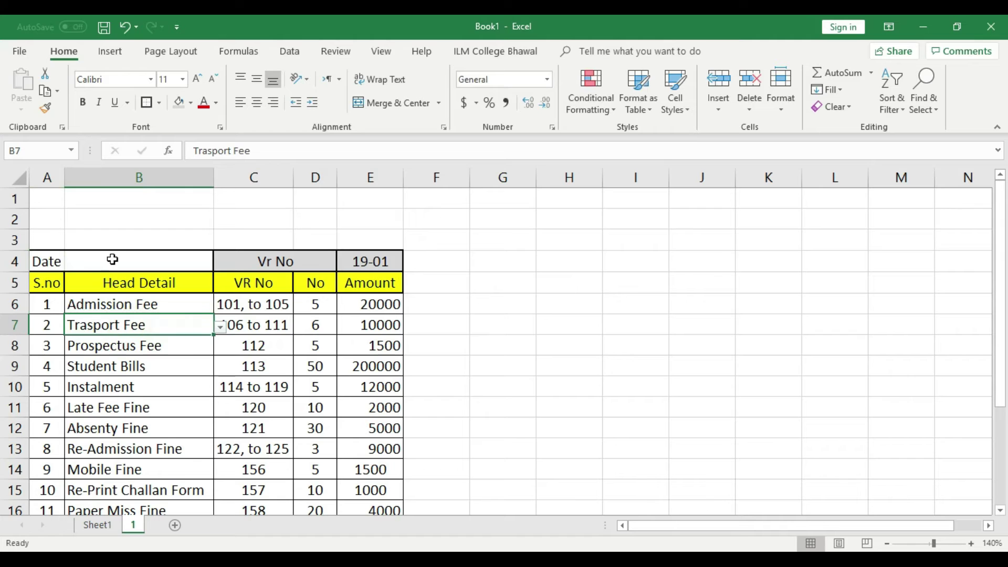
left_click(39, 261)
left_click(144, 101)
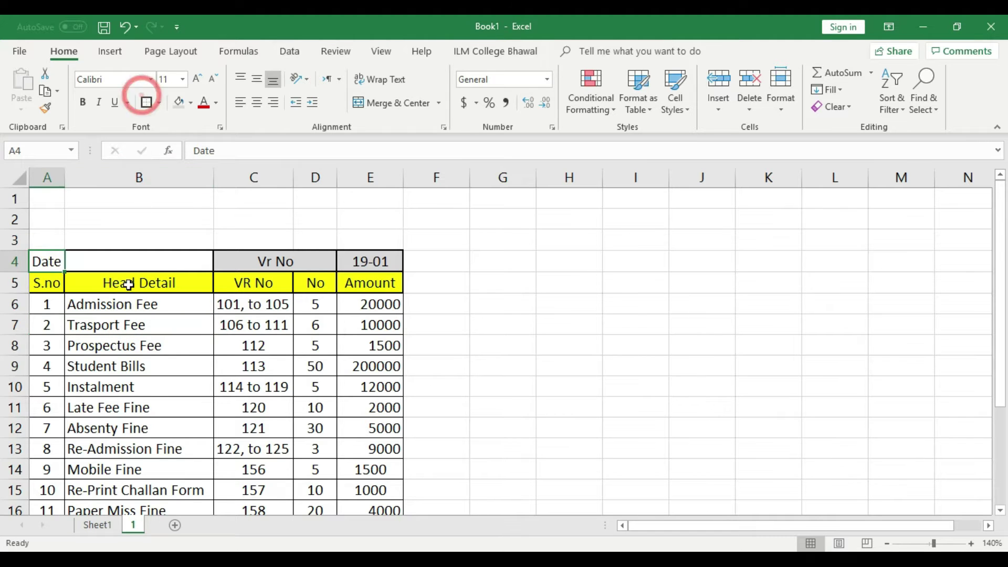
- Enter the date 1October2019 in B4 beside the Date label and center it
left_click(107, 256)
type("1Octo")
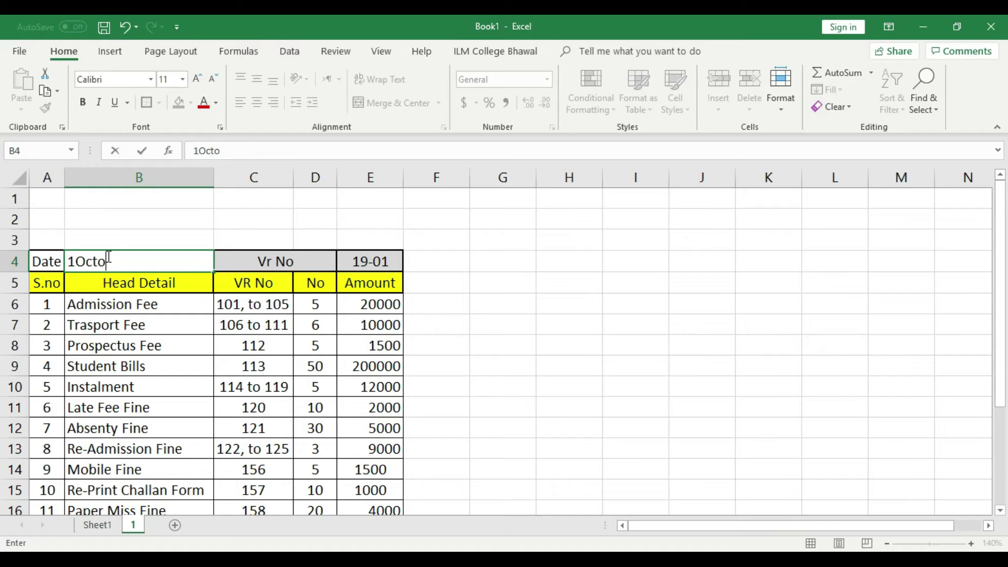
type("ber2019")
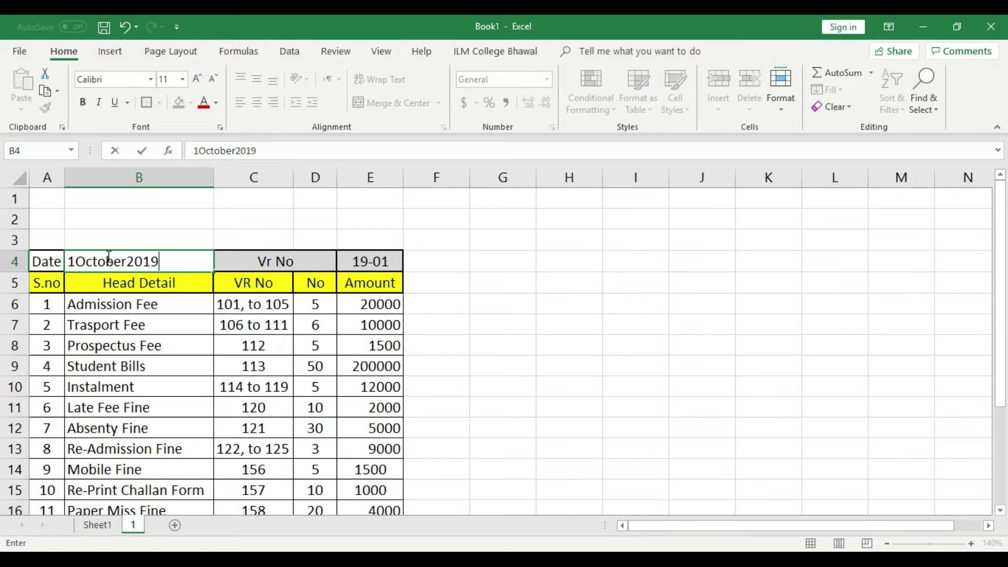
left_click(490, 302)
left_click(157, 261)
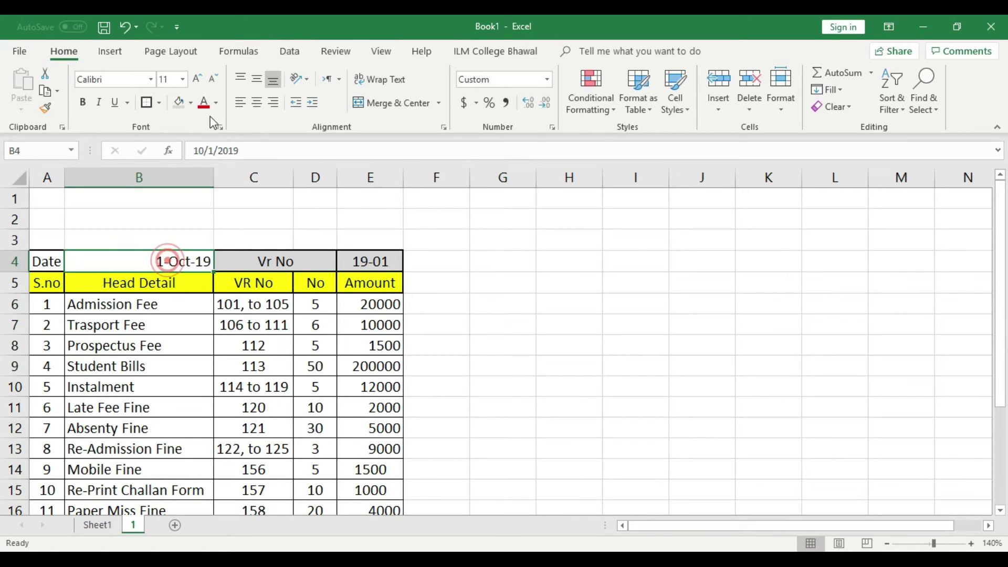
left_click(257, 102)
left_click(462, 305)
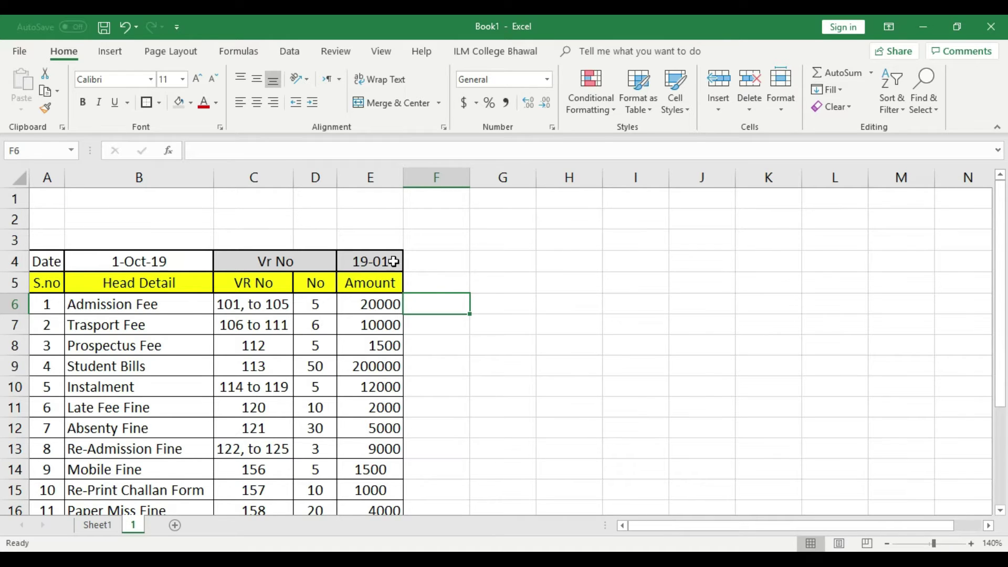
- Change the voucher number in E4 to 19A-01
double_click(370, 261)
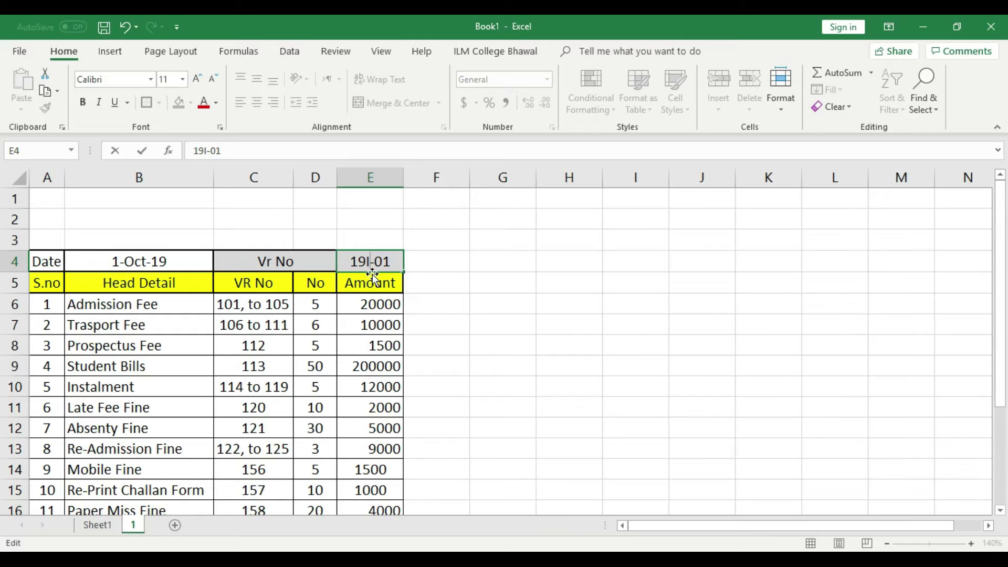
type("A")
left_click(455, 281)
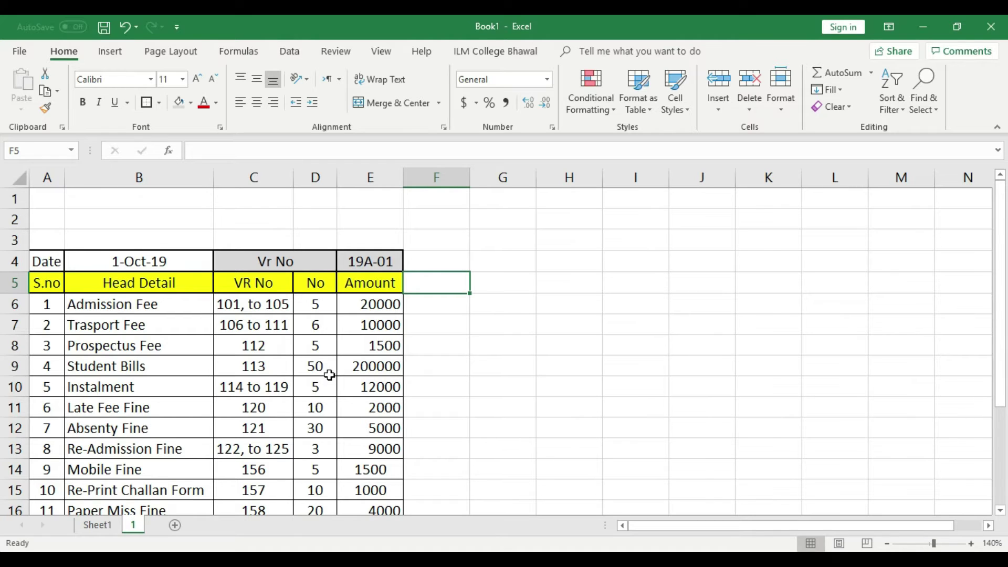
- Merge and center A2:E3 above the Date and Vr No row as the heading area
left_click_drag(43, 219, 367, 239)
left_click(376, 103)
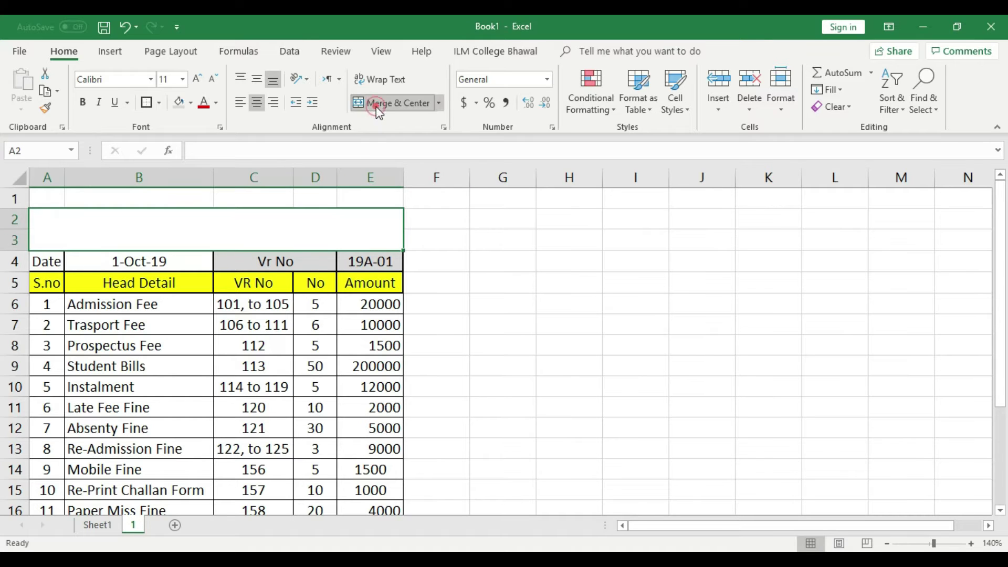
left_click(480, 234)
- Try to copy the heading cell A1 from Sheet1 into the merged heading area of sheet 1
left_click(101, 524)
scroll(221, 379, "up", 11)
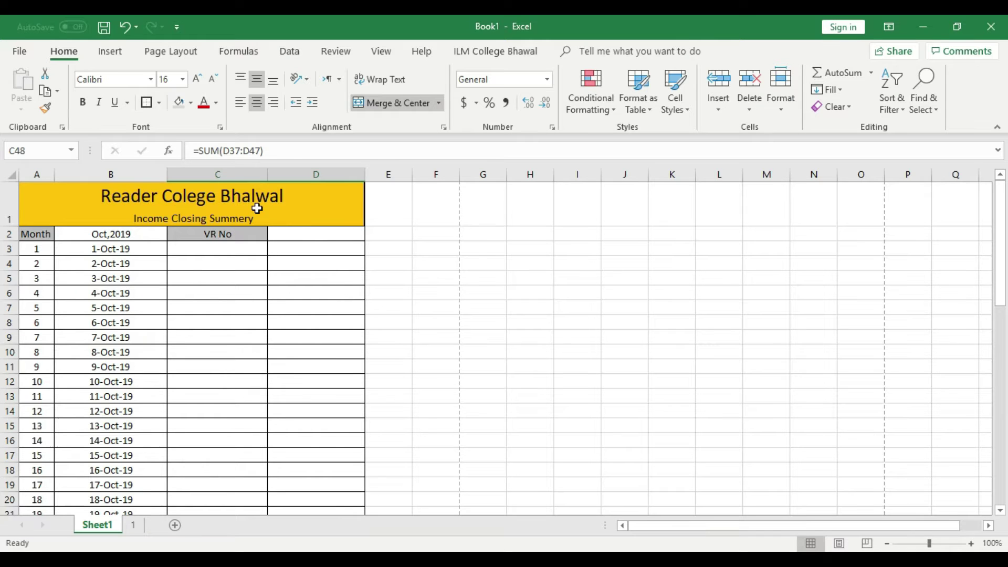
left_click(257, 209)
right_click(255, 207)
left_click(277, 225)
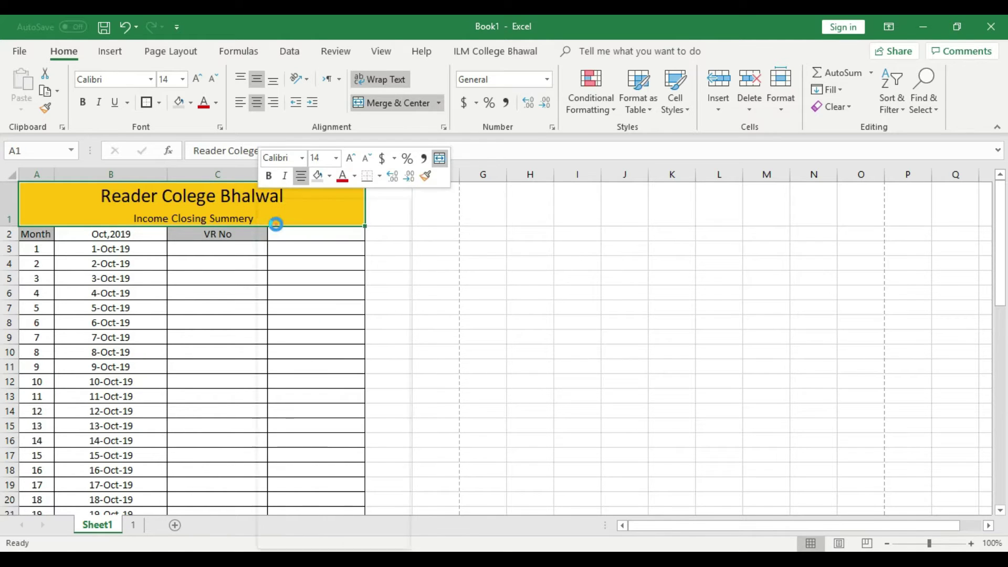
left_click(134, 525)
left_click(70, 221)
right_click(73, 219)
left_click(104, 283)
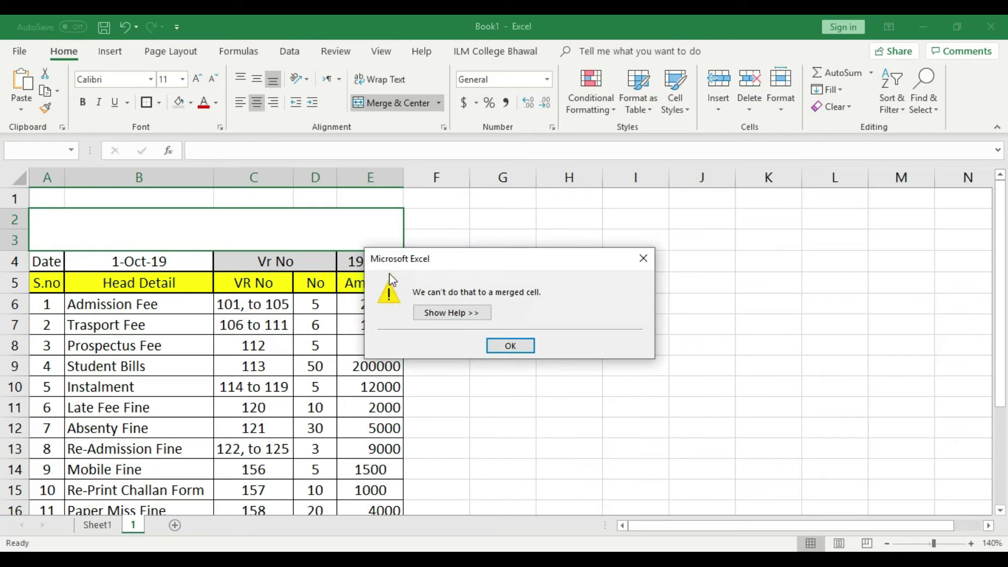
left_click(510, 346)
- Copy the text "Reader Colege Bhalwal" and "Income Closing Summery" from the Sheet1 heading into the merged heading cell A2 of sheet 1
left_click(98, 526)
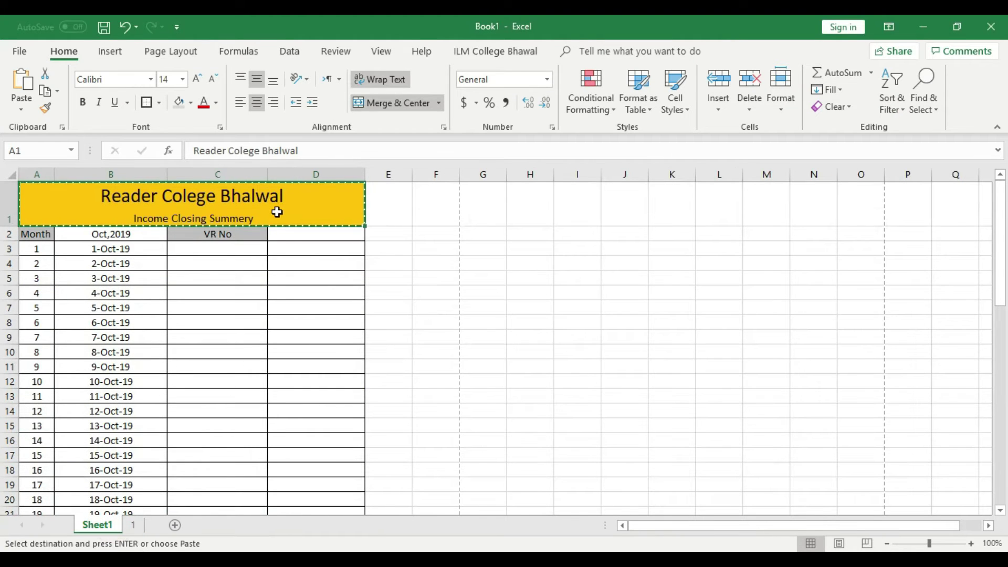
double_click(278, 212)
left_click_drag(281, 217, 108, 195)
right_click(149, 196)
left_click(169, 218)
left_click(133, 525)
right_click(150, 228)
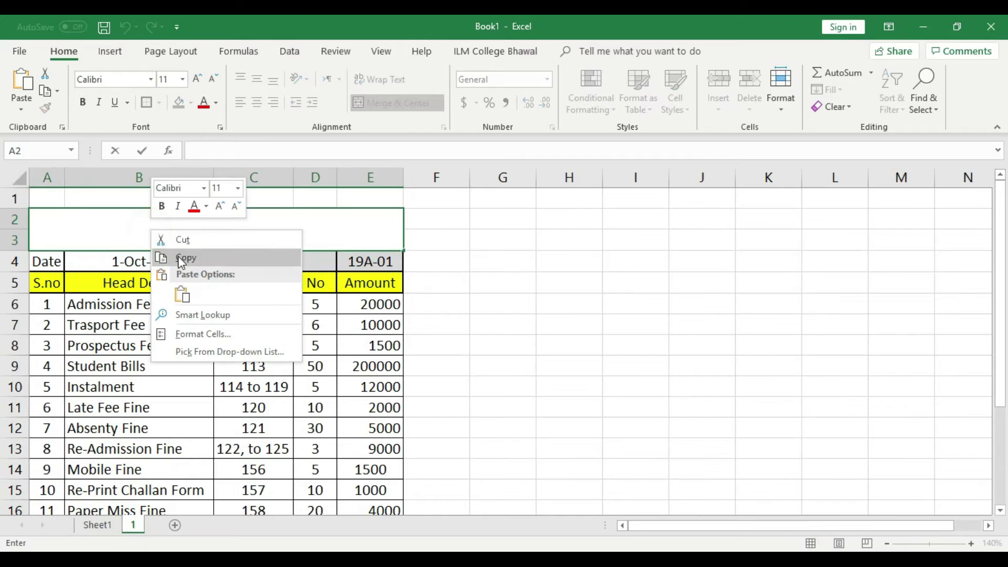
left_click(182, 294)
left_click(461, 279)
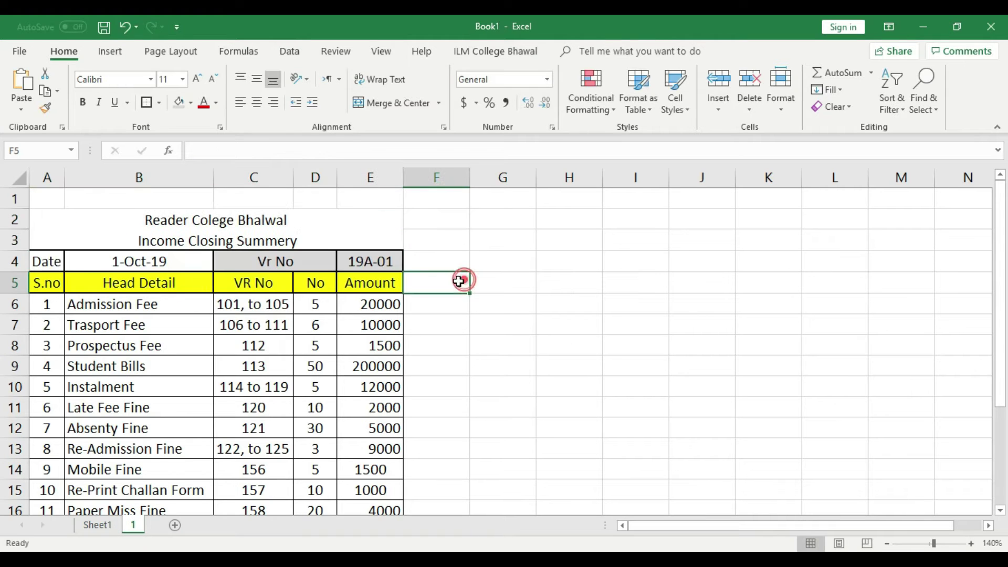
- Try removing the word "Income" from the heading's second line and undo the deletion
double_click(182, 241)
key("BackSpace")
key("BackSpace")
key("BackSpace")
key("BackSpace")
key("BackSpace")
key("BackSpace")
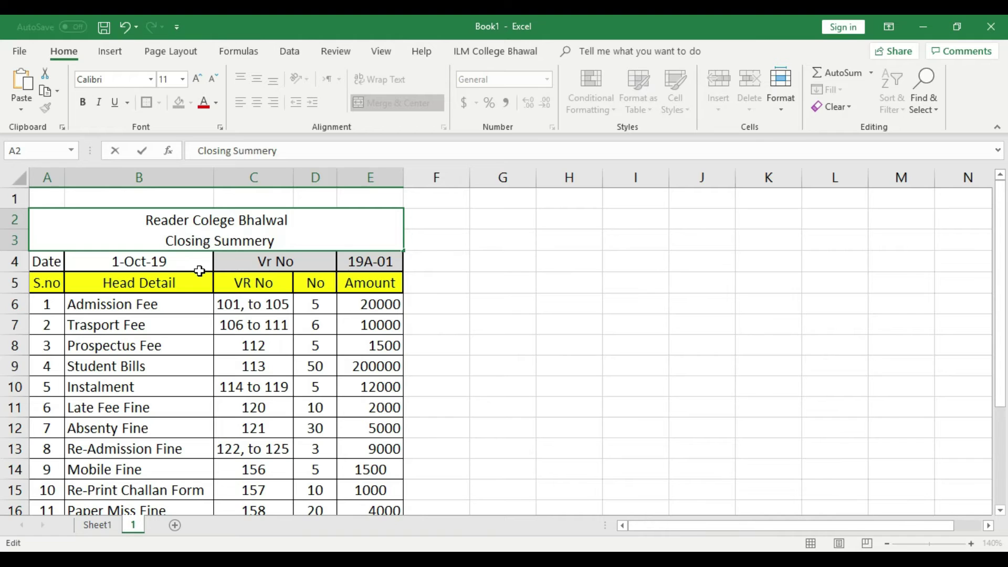
key("ctrl+z")
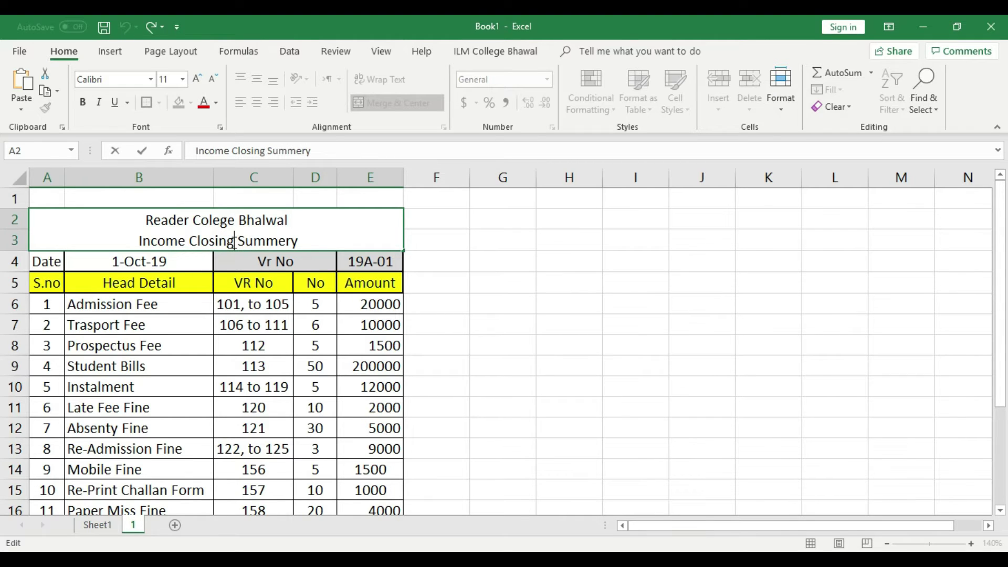
- Add "Daily" in front of "Income Closing Summery" on the heading's second line
left_click(182, 241)
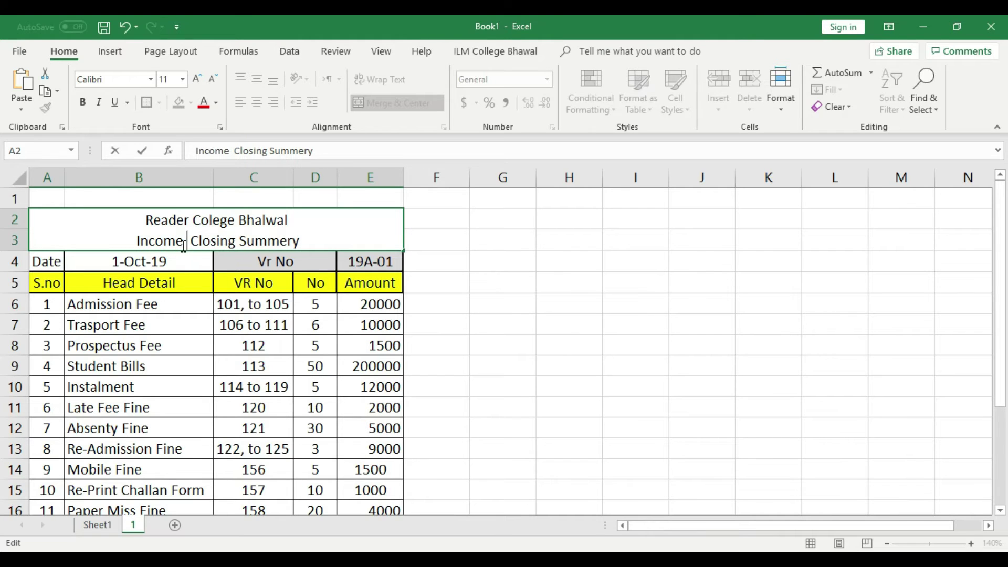
key("BackSpace")
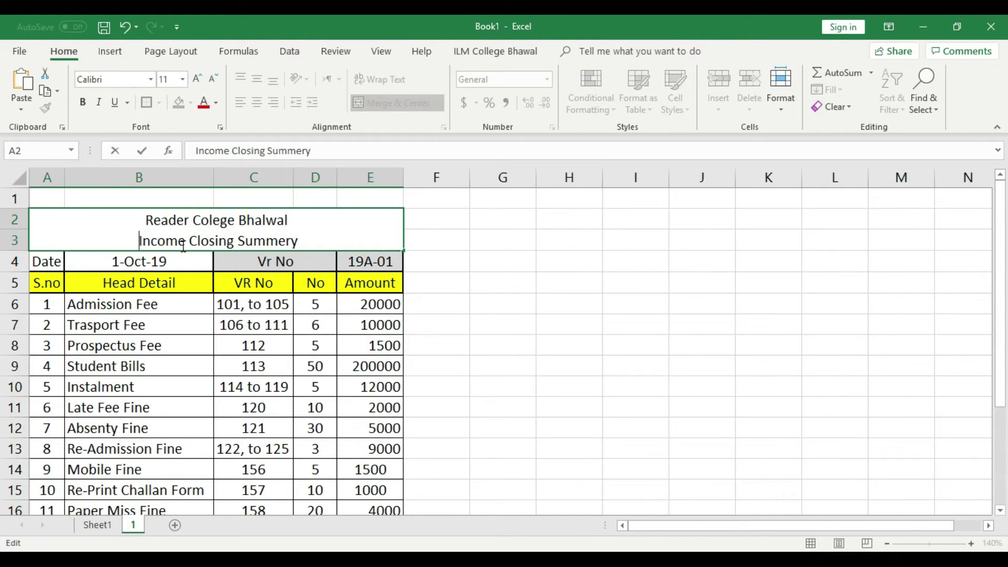
type("Daily")
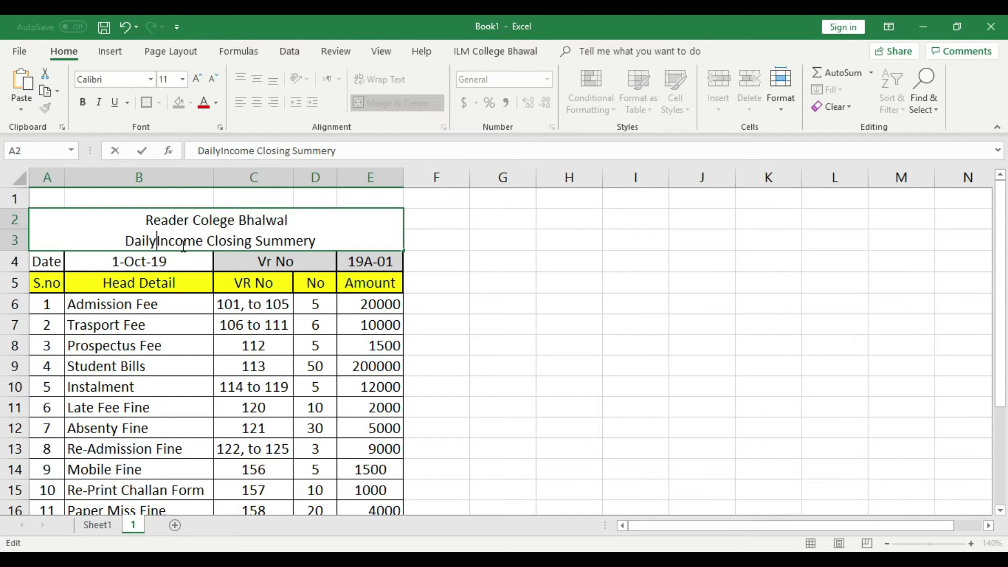
left_click(464, 324)
- Fill the merged heading cell A2 with standard red
left_click(279, 239)
left_click(191, 104)
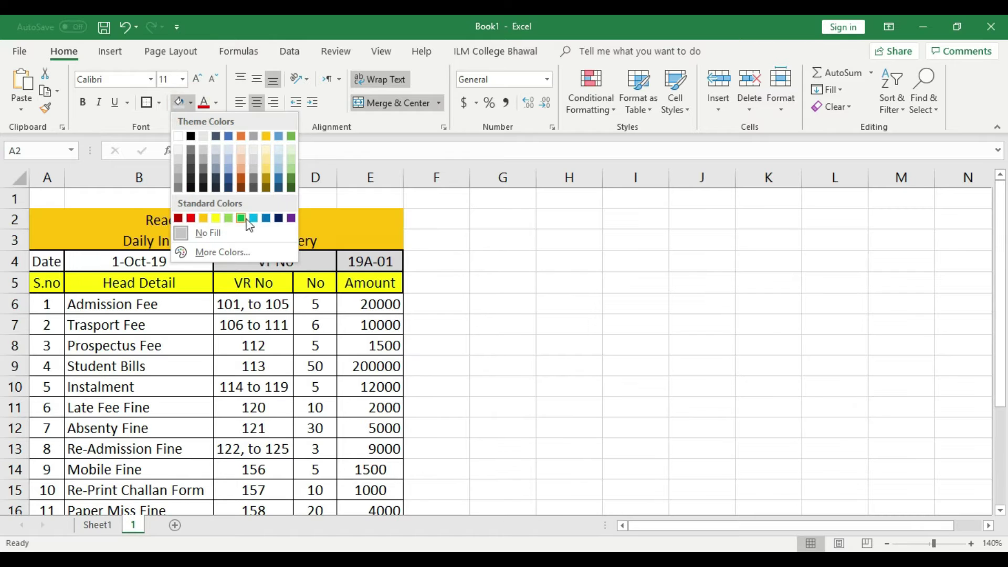
left_click(191, 218)
left_click(424, 261)
- Enlarge the heading's first line, "Reader Colege Bhalwal", to font size 18
double_click(288, 215)
triple_click(288, 216)
left_click(198, 79)
left_click(197, 79)
left_click(197, 79)
left_click(194, 78)
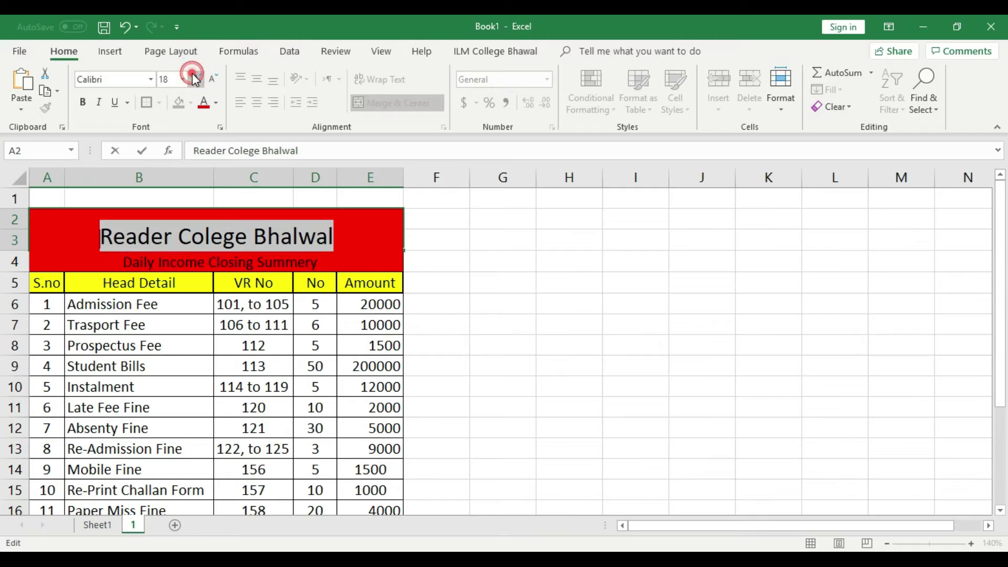
left_click(421, 258)
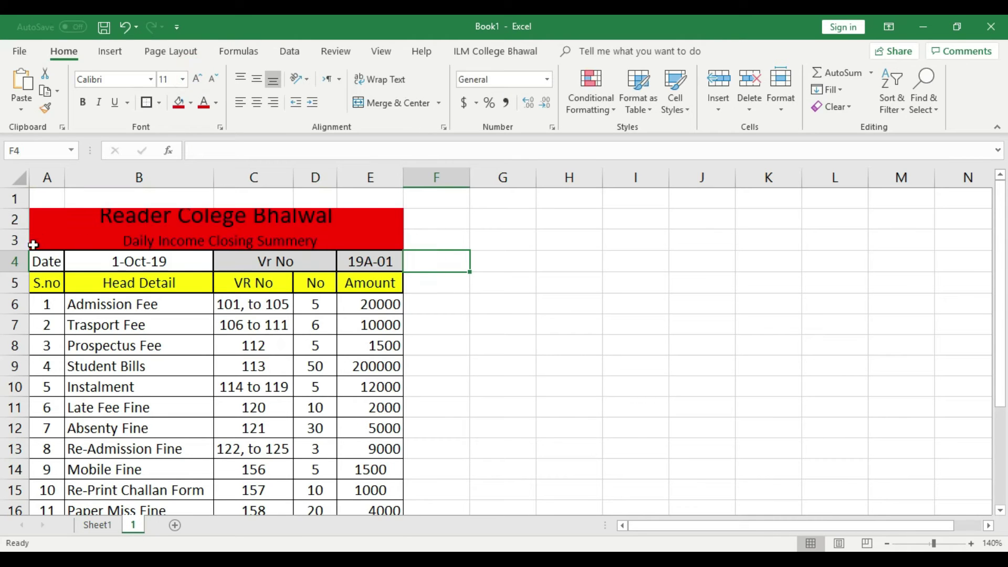
- Increase the height of row 3 to fit both heading lines and give the heading a thick outside border
left_click_drag(23, 250, 21, 260)
left_click(570, 325)
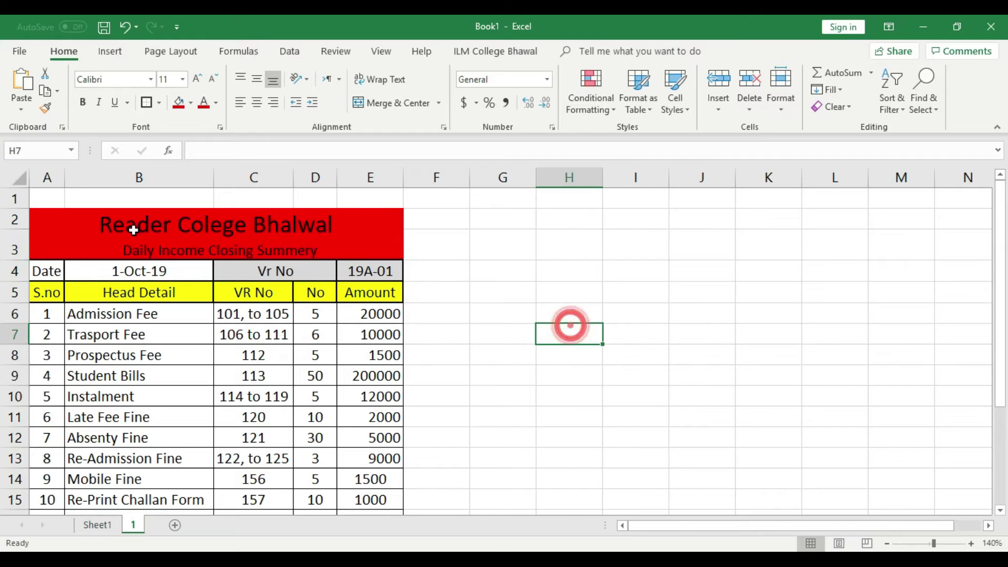
left_click(133, 230)
left_click(147, 102)
left_click(513, 286)
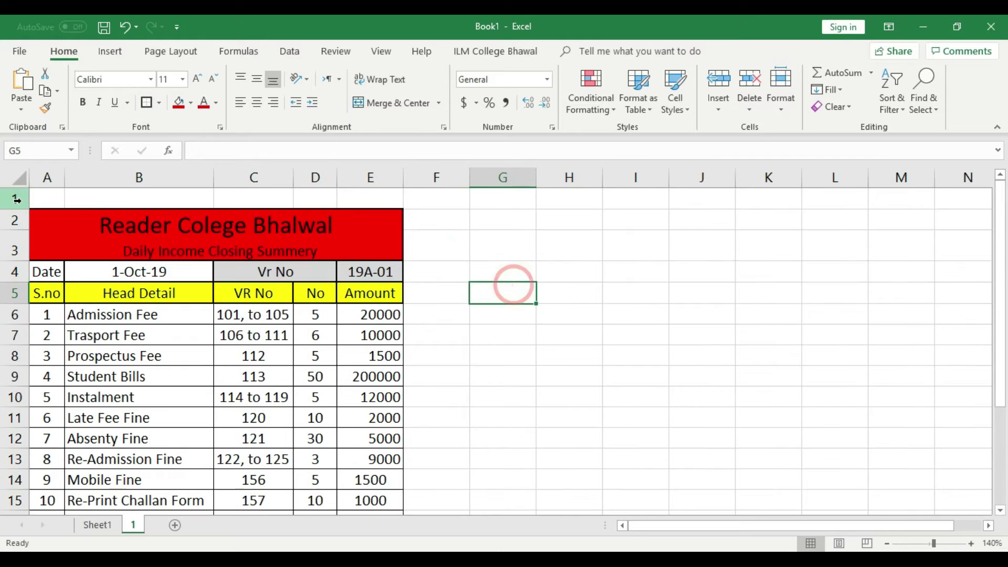
- Delete the blank row 1 above the heading
left_click(17, 199)
right_click(17, 195)
left_click(49, 316)
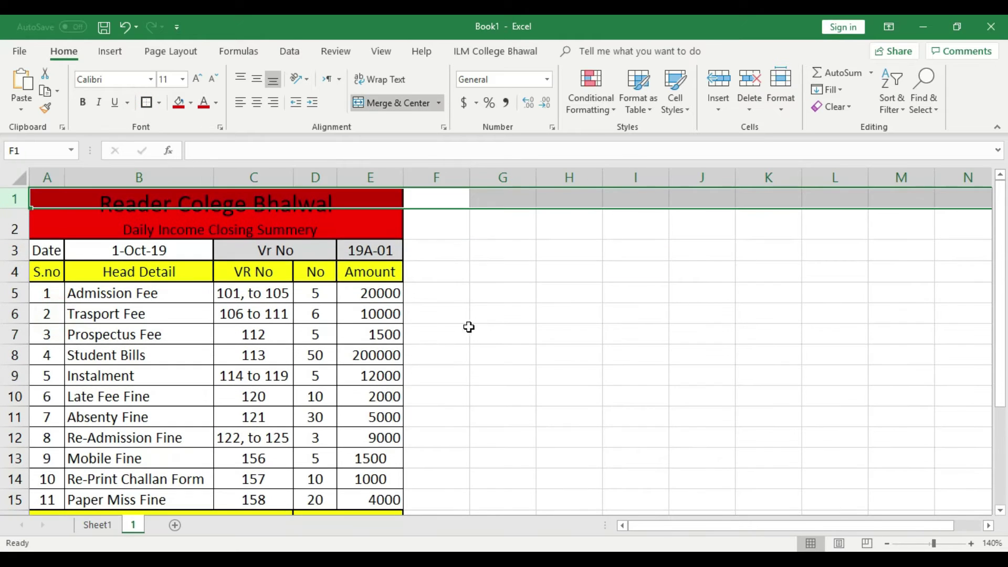
left_click(469, 327)
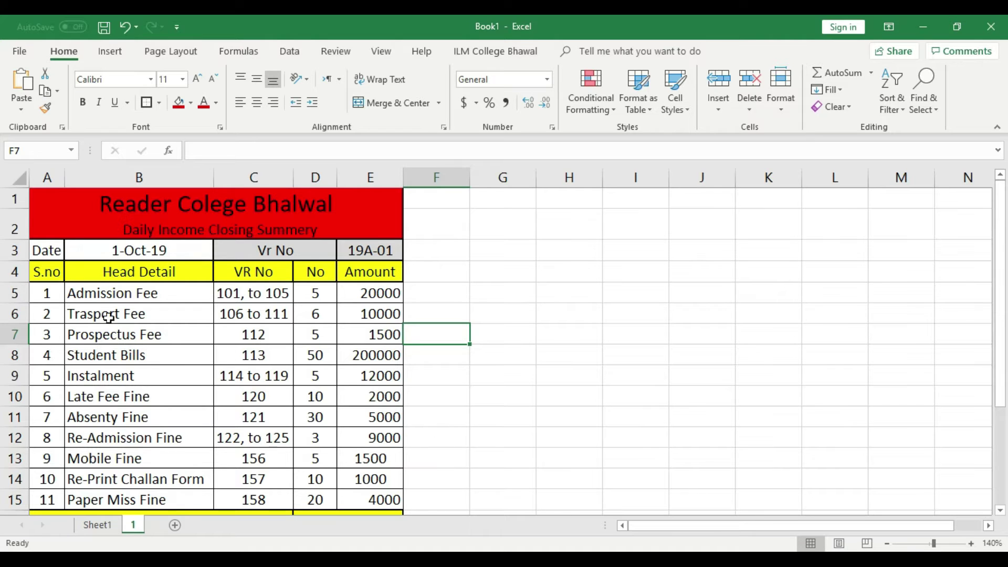
- Fill the fee head cells B5:B15 with White, Background 1, Darker 5%
left_click_drag(117, 296, 134, 498)
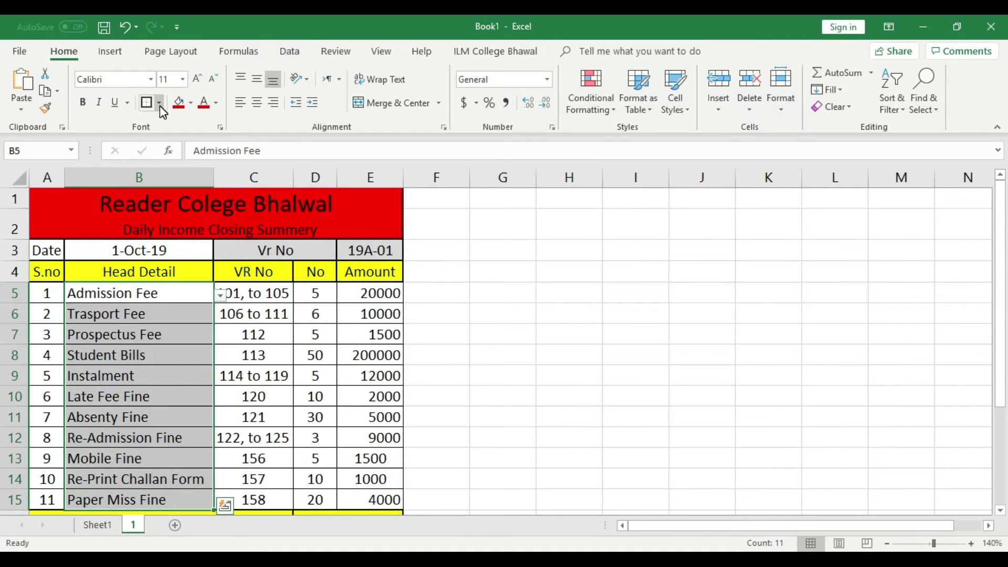
left_click(159, 103)
left_click(424, 243)
left_click(166, 357)
left_click(164, 291)
left_click_drag(160, 438, 175, 499)
left_click(191, 103)
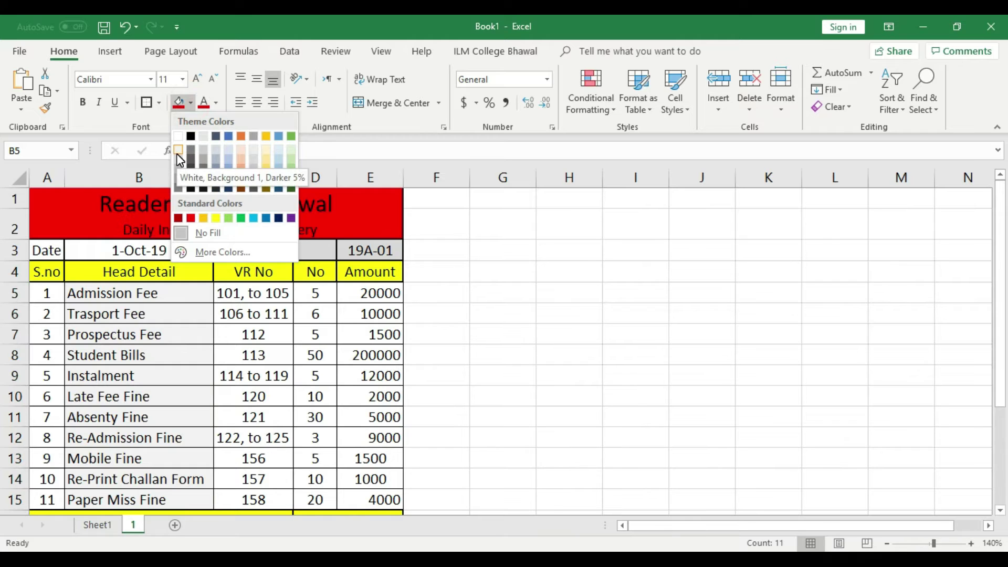
left_click(178, 152)
left_click(462, 299)
- Widen the Head Detail, VR No and No columns
left_click_drag(213, 173, 226, 172)
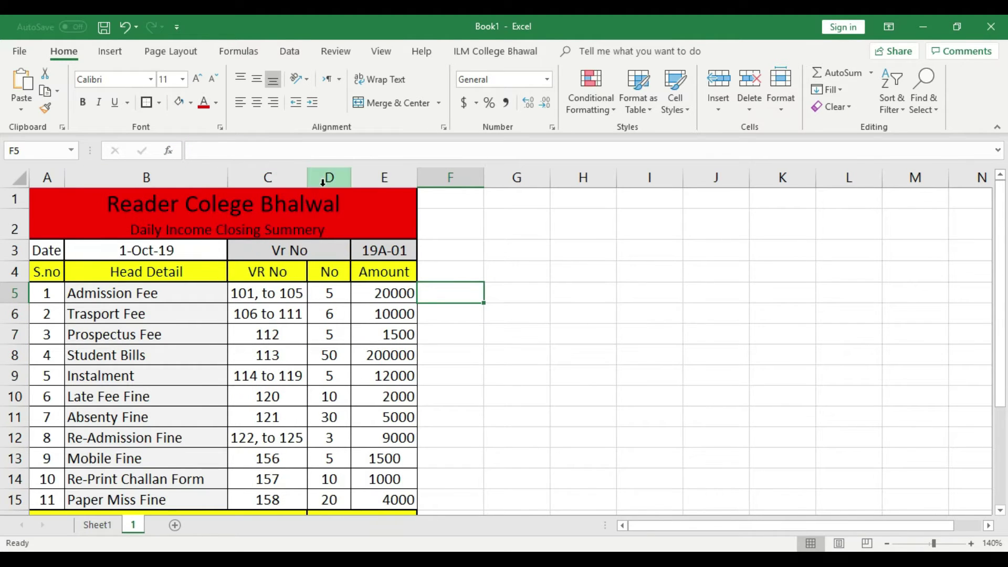
left_click_drag(308, 177, 400, 174)
- Center the voucher numbers in C5:C15 both horizontally and vertically
left_click_drag(307, 294, 308, 499)
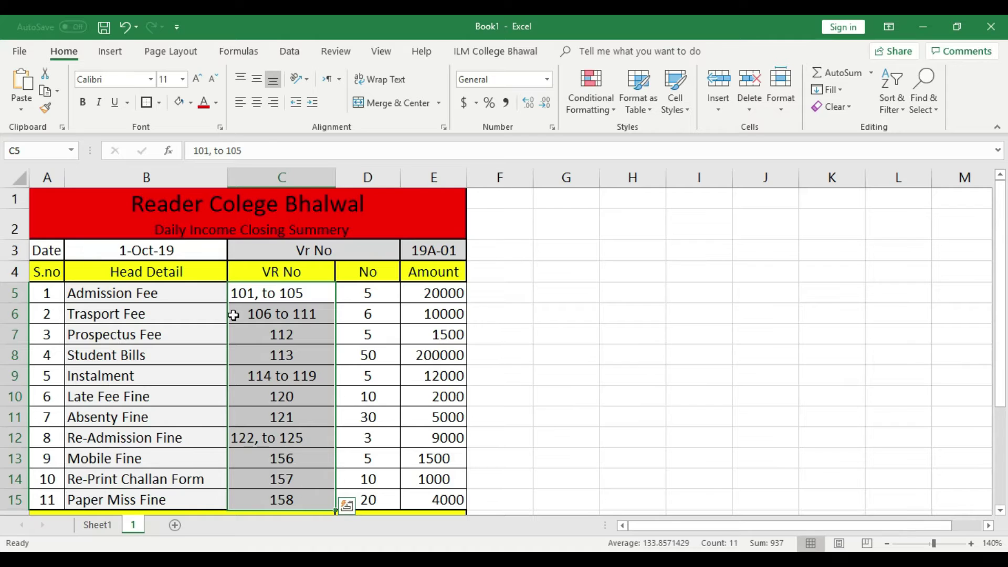
left_click(257, 103)
left_click(256, 78)
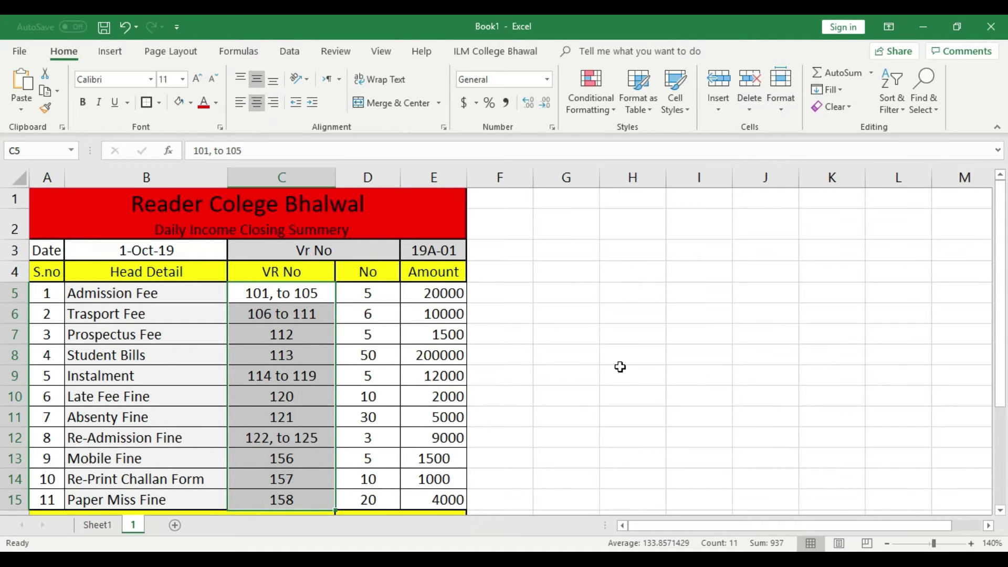
left_click(632, 355)
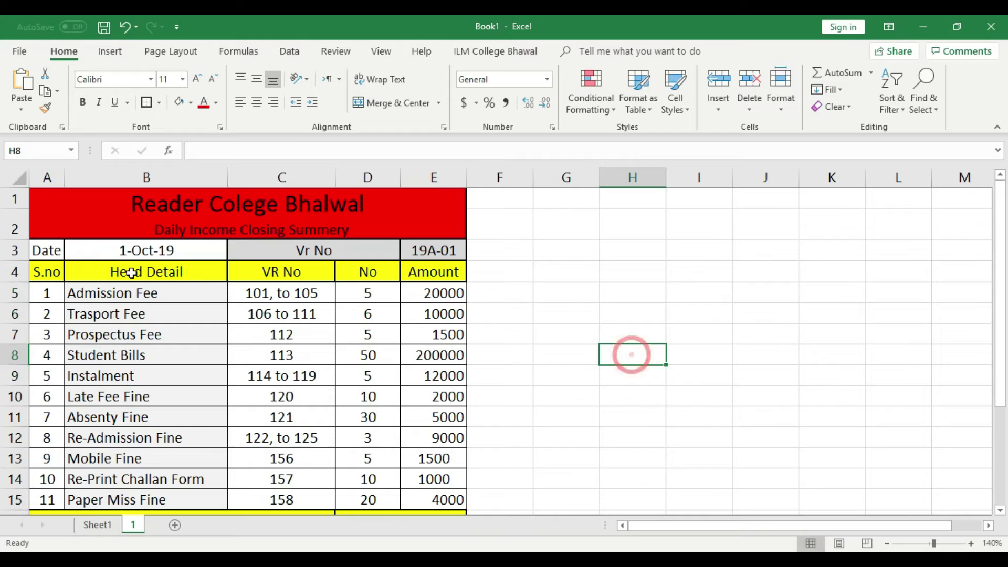
- Fill the Date label and date cells A3:B3 with the same light grey as the Vr No cells
left_click_drag(54, 250, 129, 248)
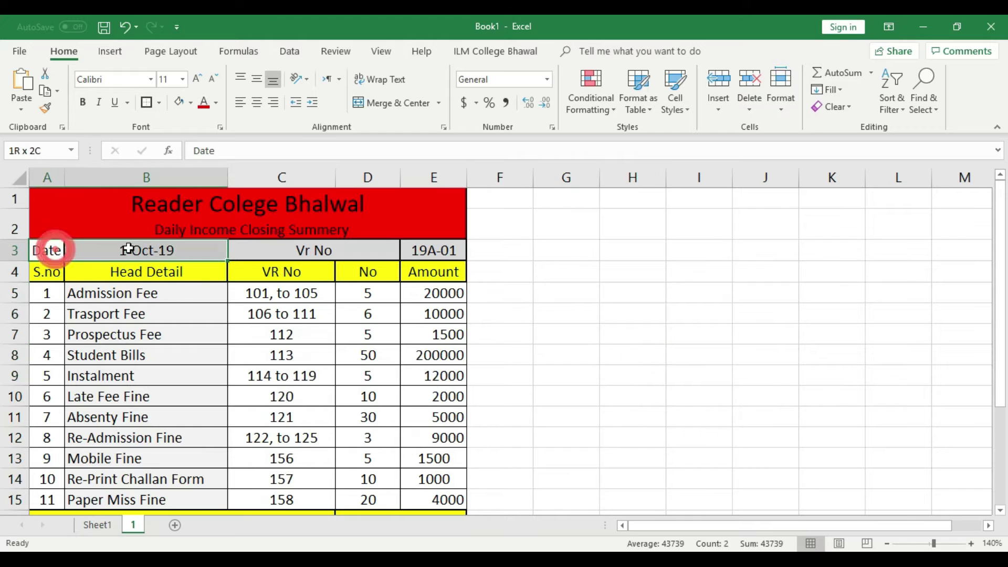
left_click(191, 103)
left_click(177, 160)
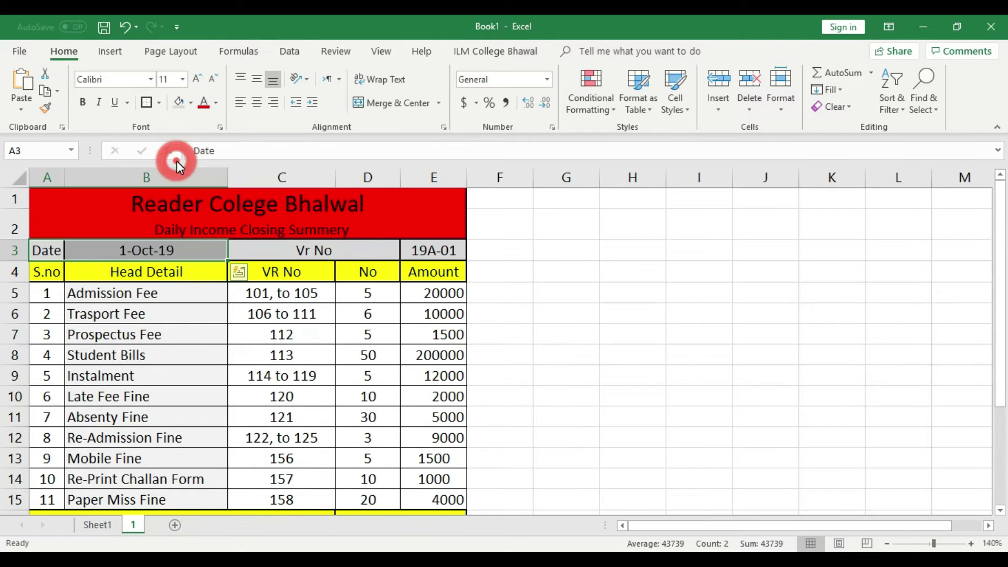
left_click(711, 360)
- Review the fee heads with their amounts and the Total Income formula in the finished table
scroll(710, 365, "down", 1)
scroll(711, 365, "down", 1)
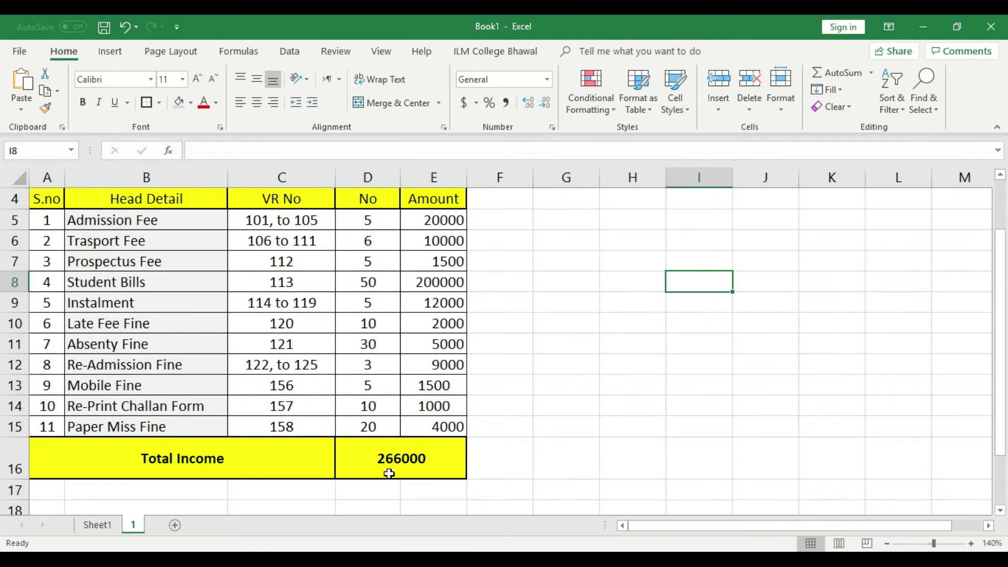
scroll(389, 473, "down", 1)
left_click(418, 399)
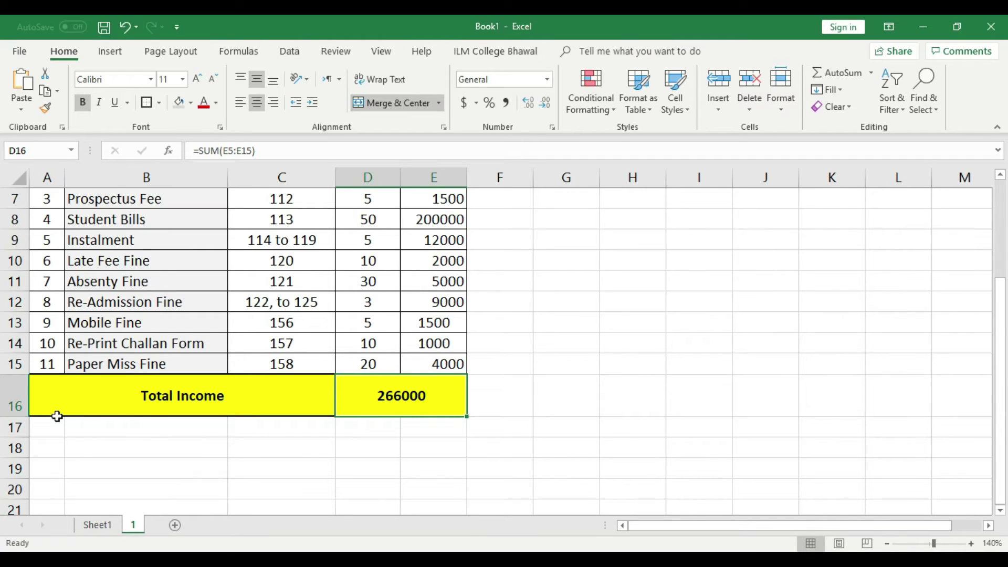
scroll(238, 439, "up", 2)
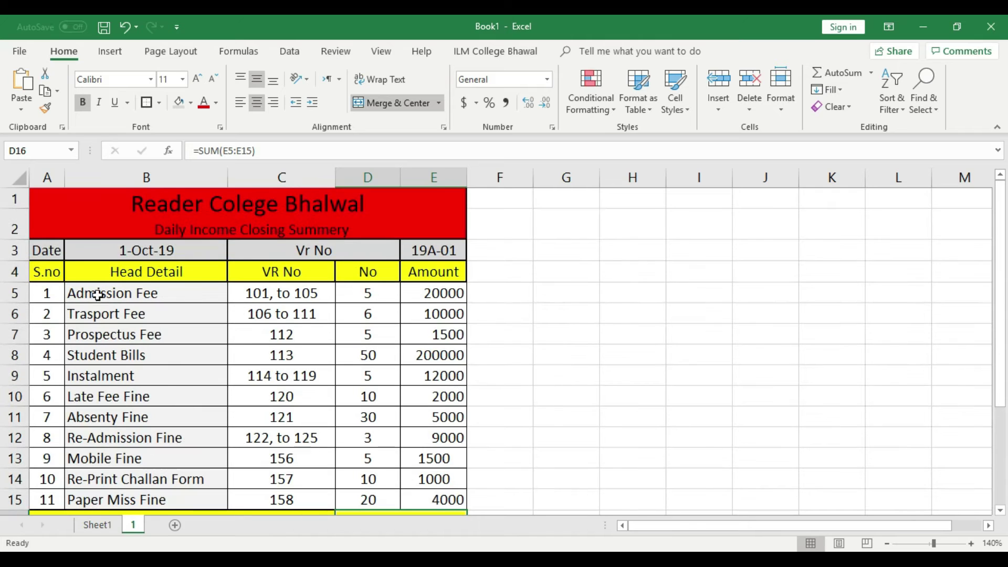
left_click(168, 293)
left_click(433, 295)
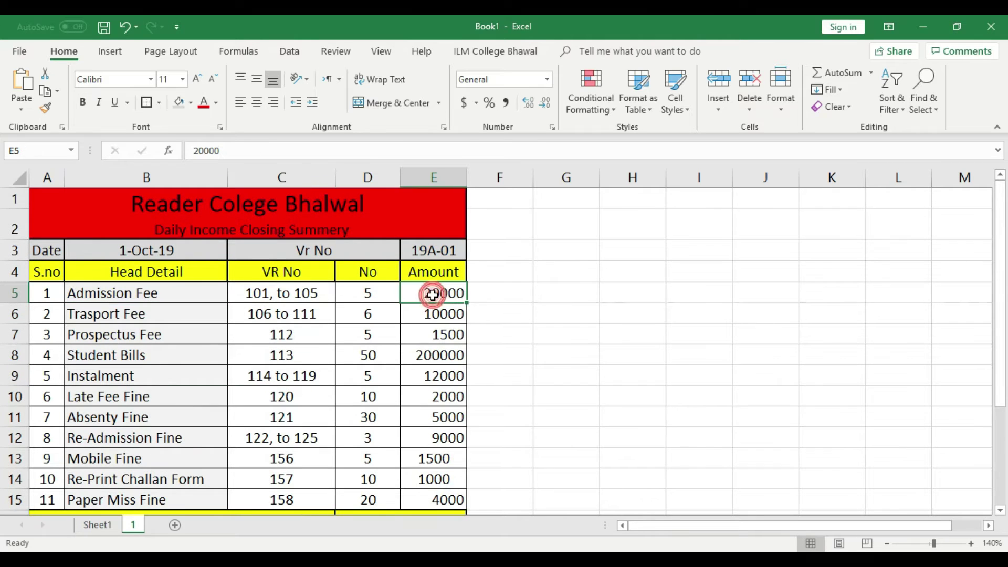
left_click(84, 322)
left_click(402, 311)
left_click(126, 343)
left_click(417, 334)
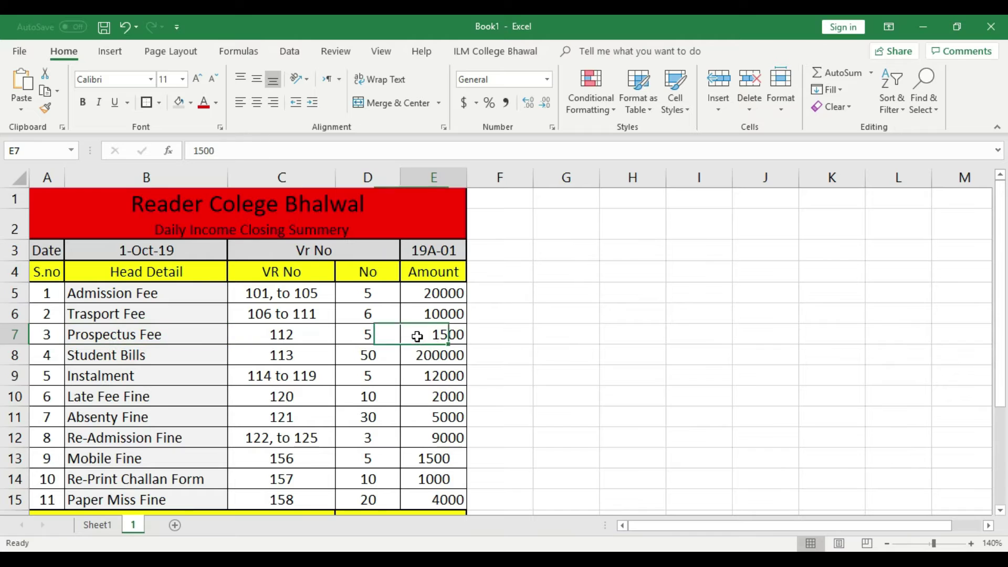
left_click(110, 399)
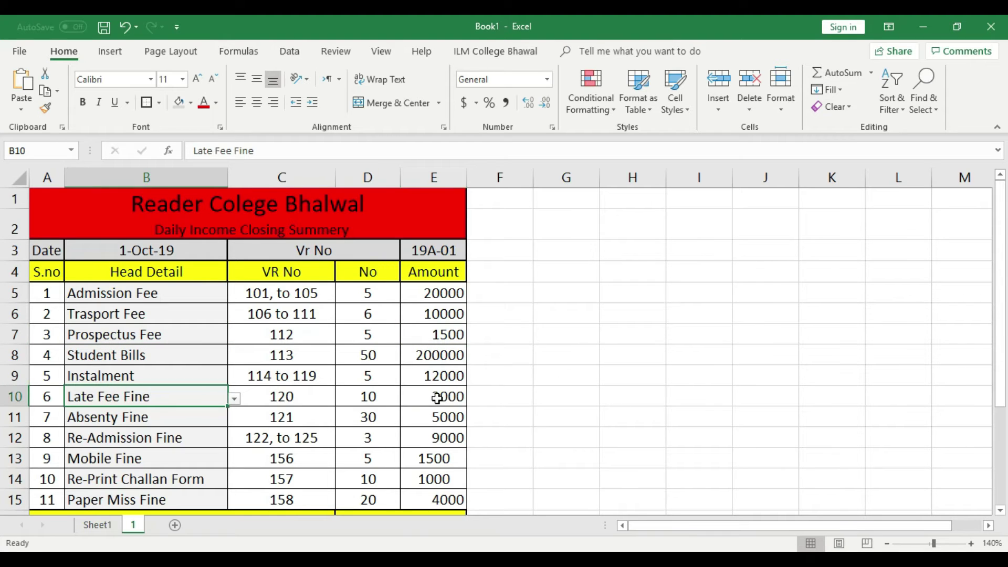
left_click(439, 398)
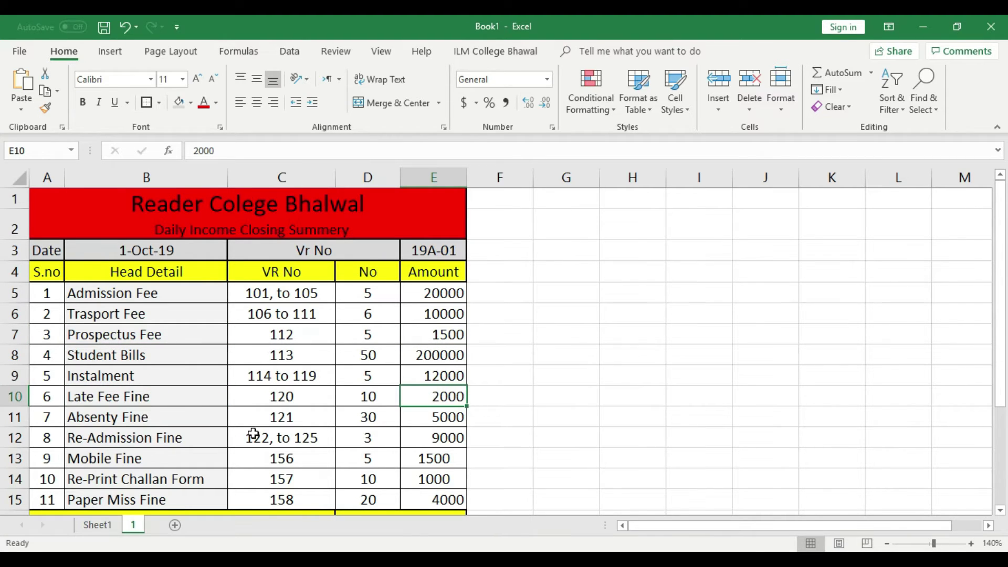
scroll(325, 453, "down", 2)
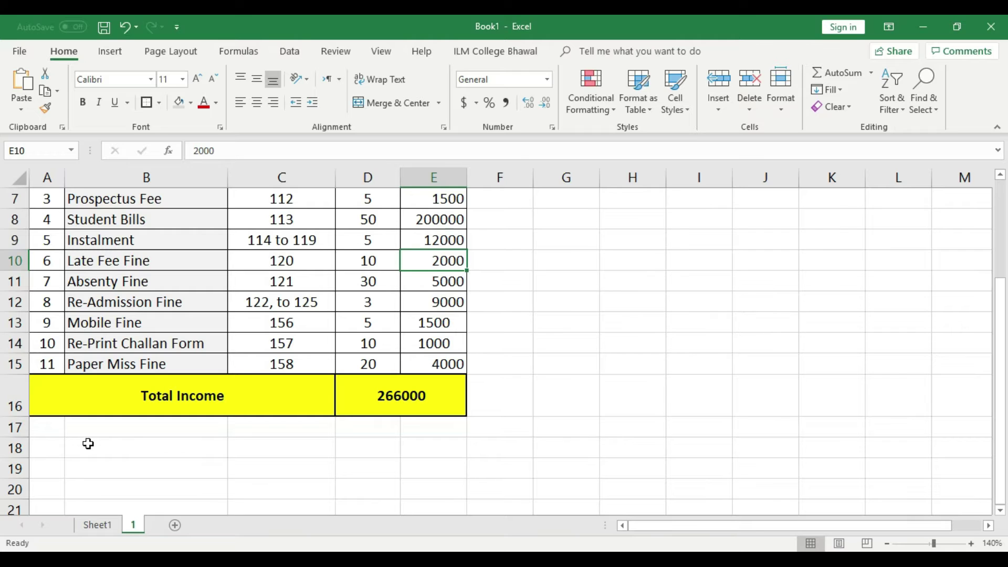
- Merge and center A17:B17 below the Total Income row and give it a thick outside border
left_click_drag(38, 423, 186, 426)
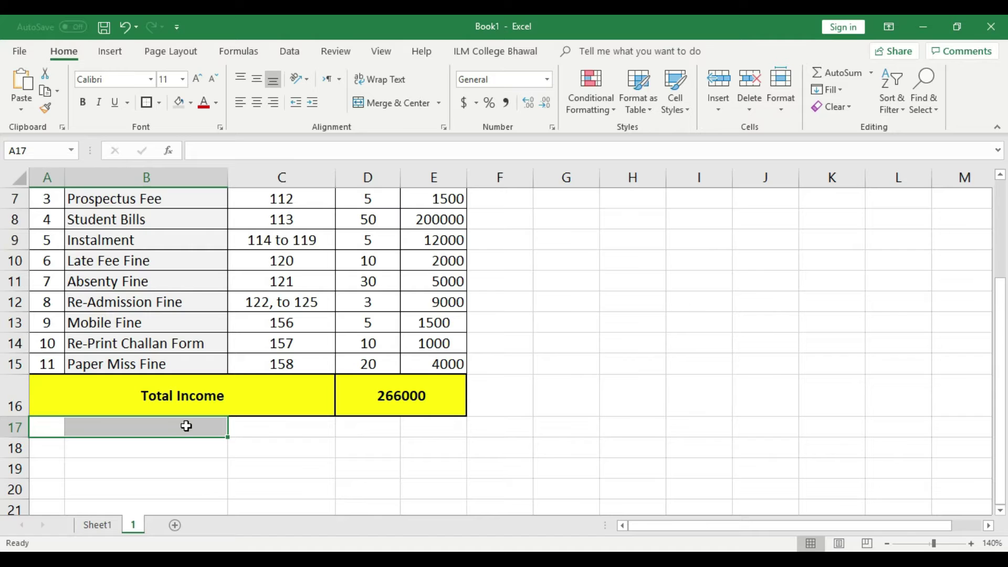
left_click(374, 103)
left_click(243, 446)
left_click(189, 427)
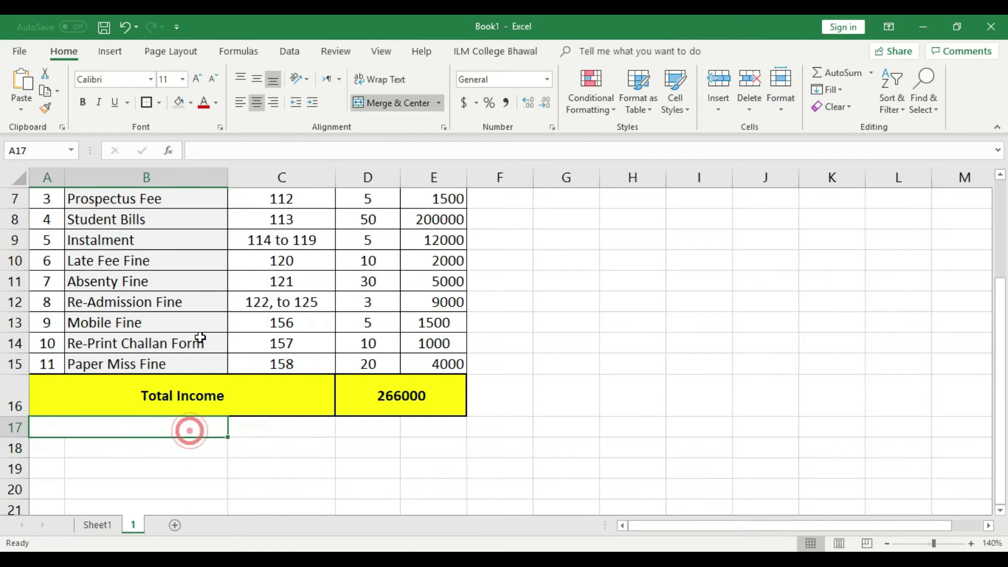
left_click(158, 102)
left_click(167, 231)
left_click(273, 429)
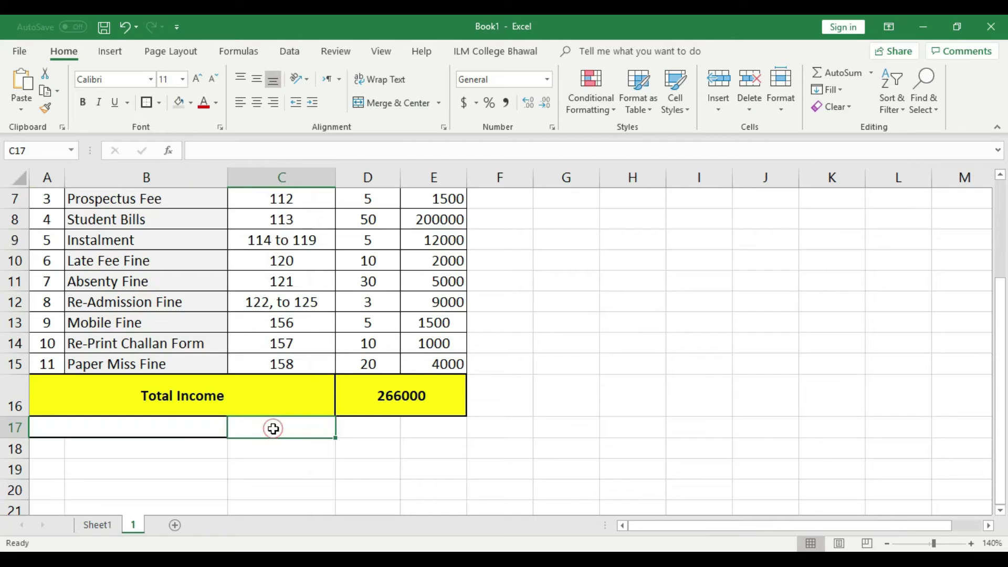
- Enter the label "Deposite Date" in the merged cell A17 below Total Income
scroll(273, 428, "up", 2)
left_click(144, 247)
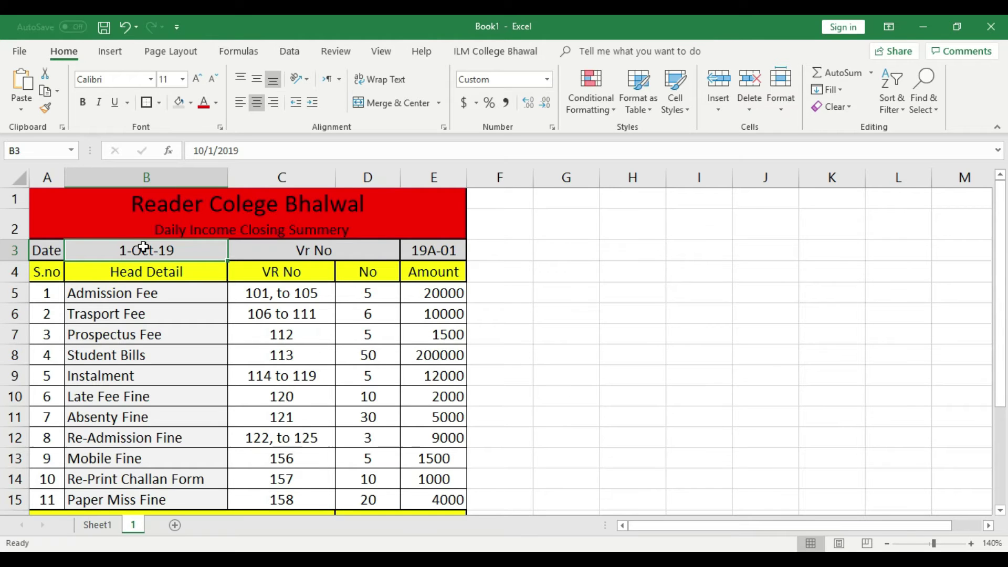
scroll(147, 249, "down", 3)
left_click(261, 390)
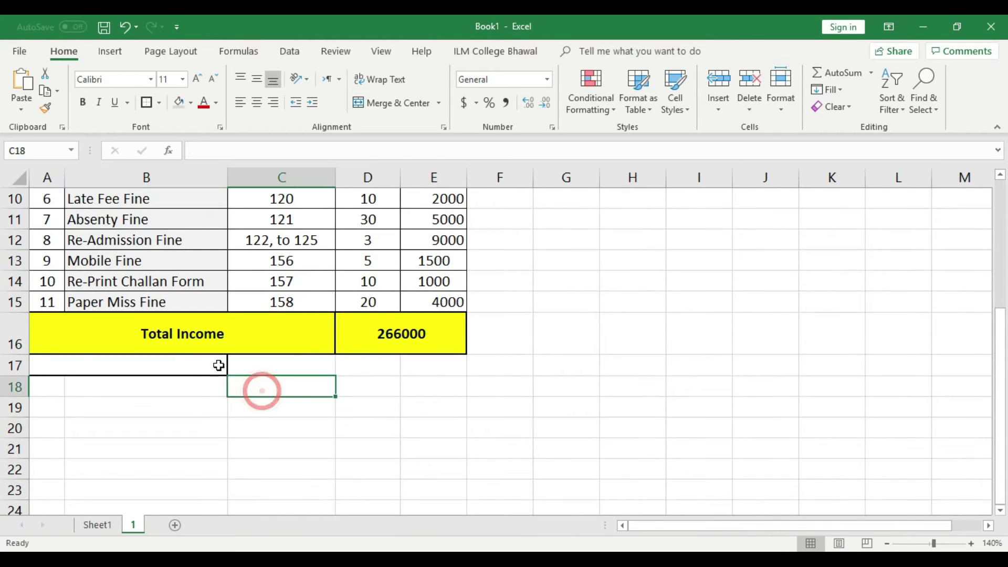
left_click(188, 365)
type("De")
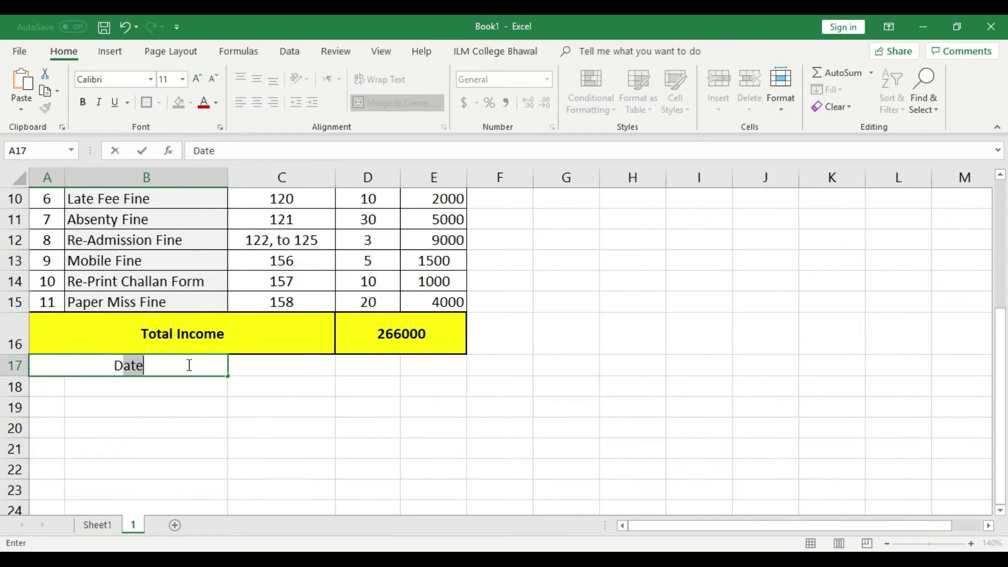
type("posite")
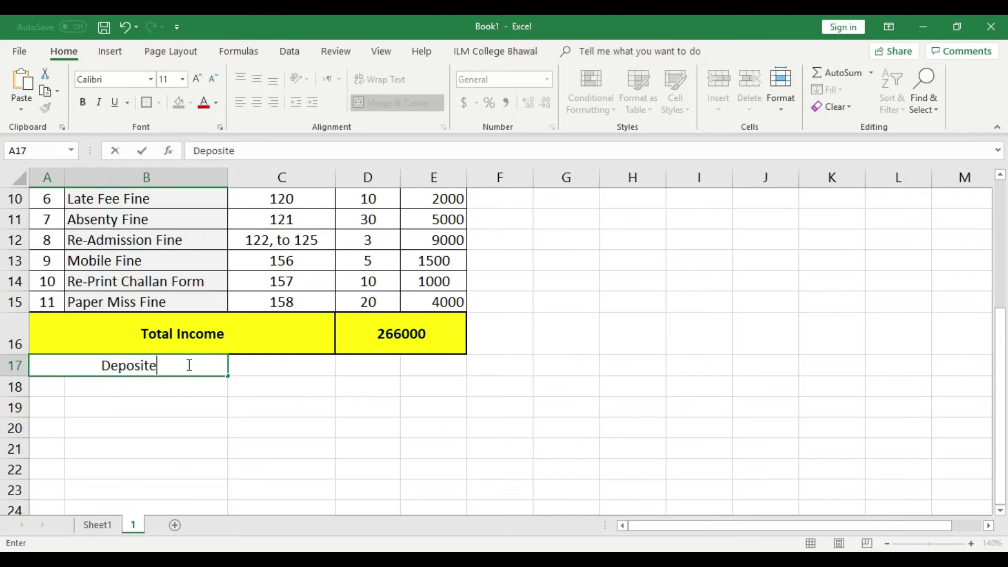
type(" Date")
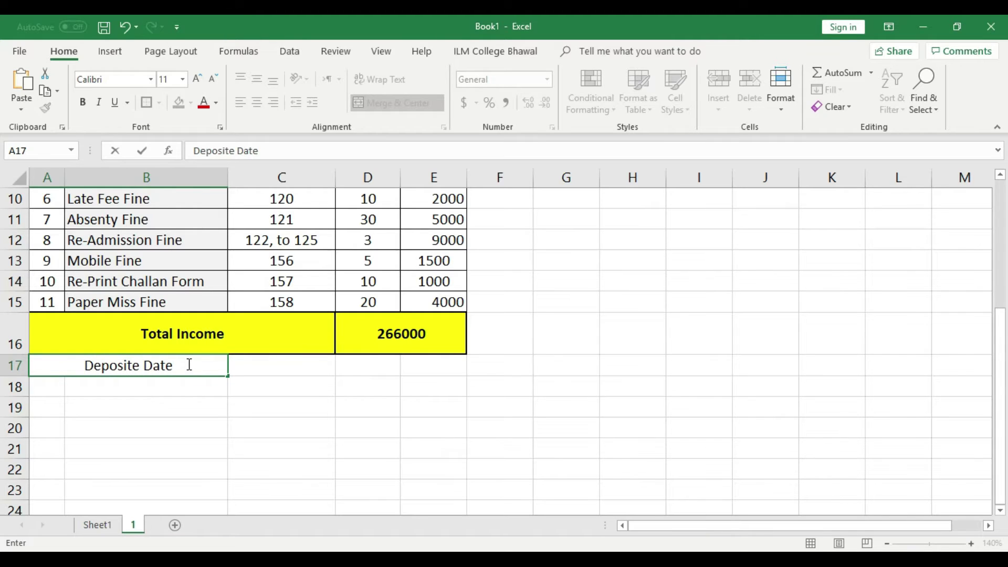
left_click(221, 407)
- Enter the label "Slip No" in D17 and give both C17 and D17 a thick outside border
left_click(277, 370)
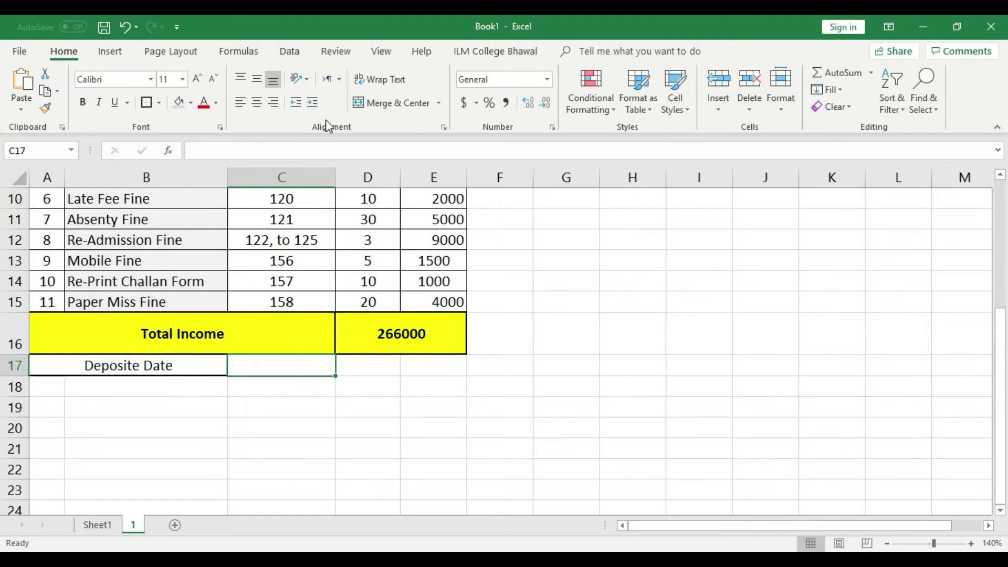
left_click(378, 453)
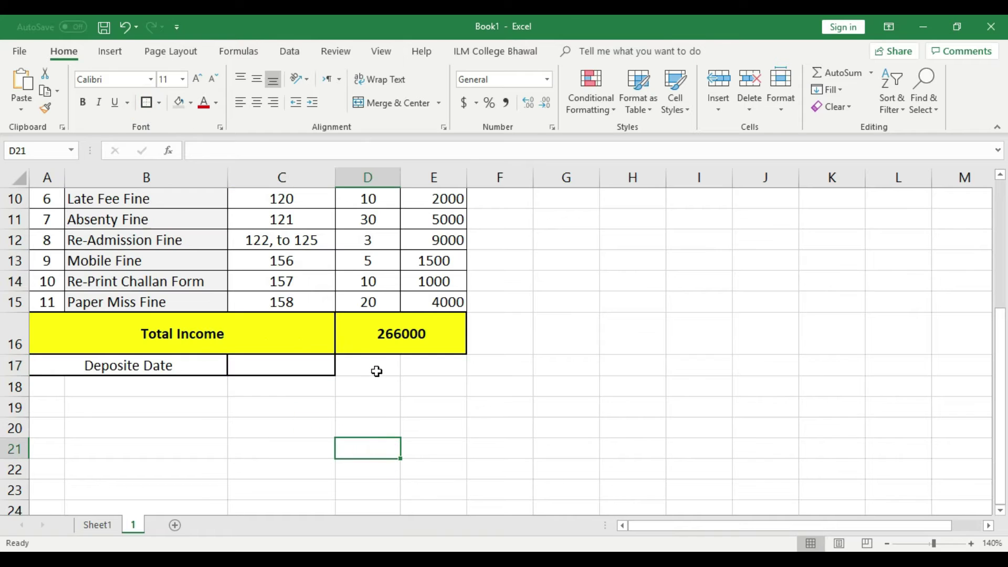
left_click(377, 371)
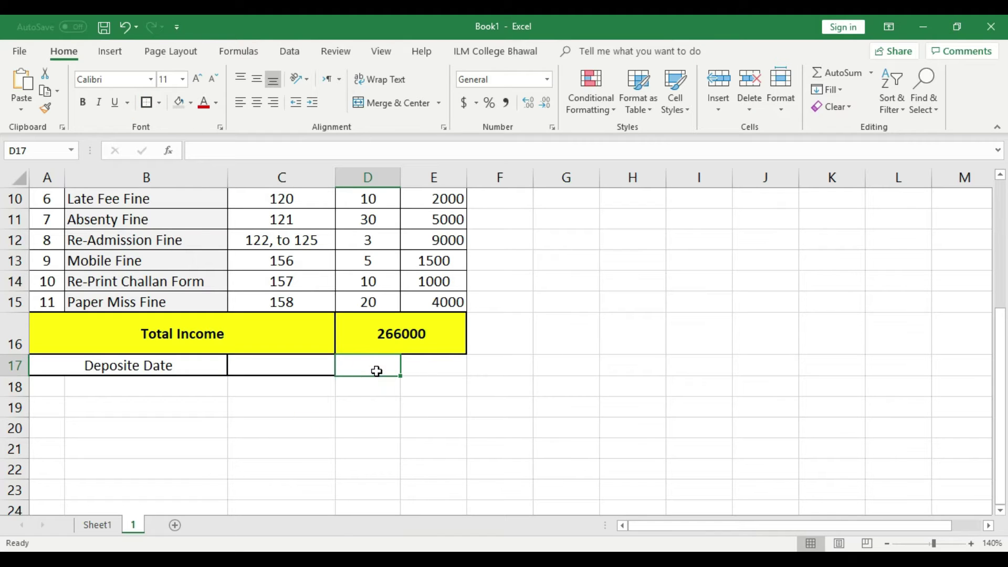
type("Sli")
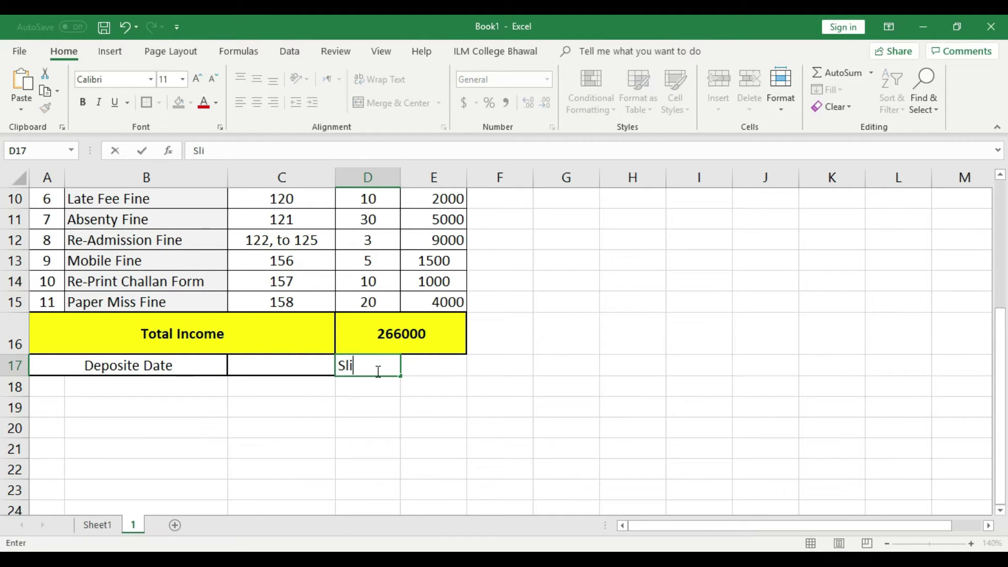
type("p No")
left_click(441, 401)
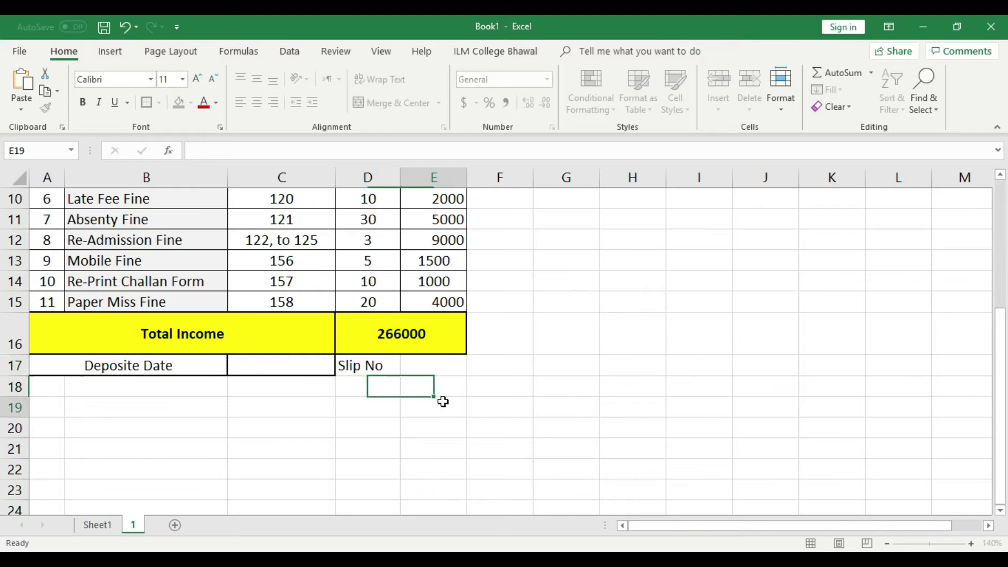
left_click(446, 370)
left_click(371, 367)
left_click(149, 103)
left_click(444, 423)
scroll(444, 423, "up", 2)
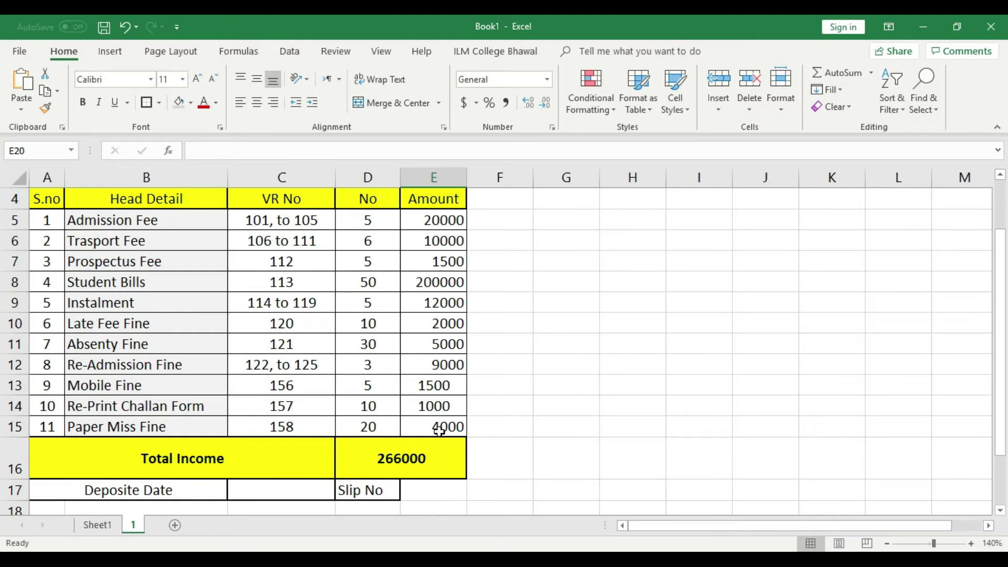
left_click_drag(109, 282, 413, 284)
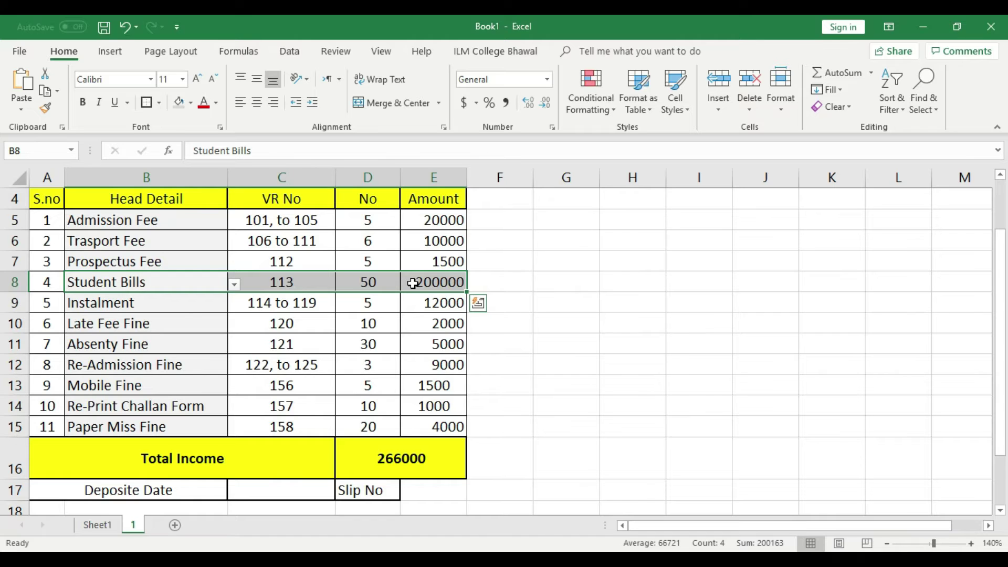
left_click_drag(442, 223, 442, 241)
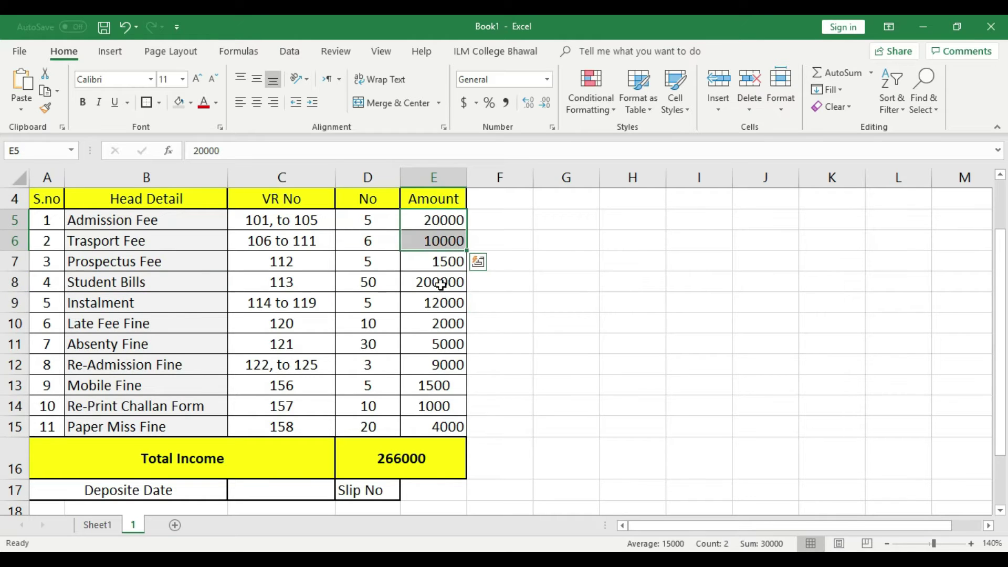
left_click_drag(442, 284, 447, 426)
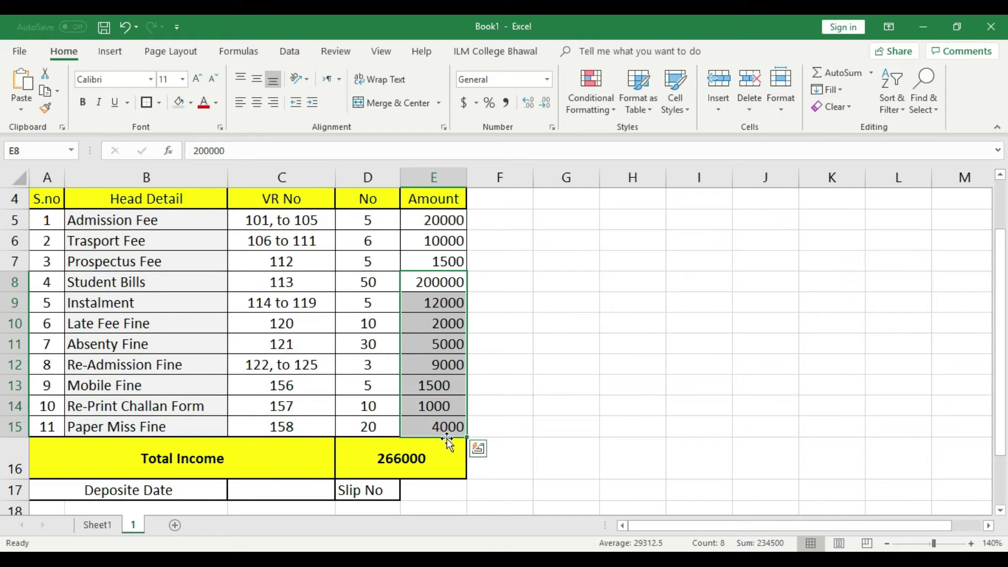
scroll(446, 439, "down", 1)
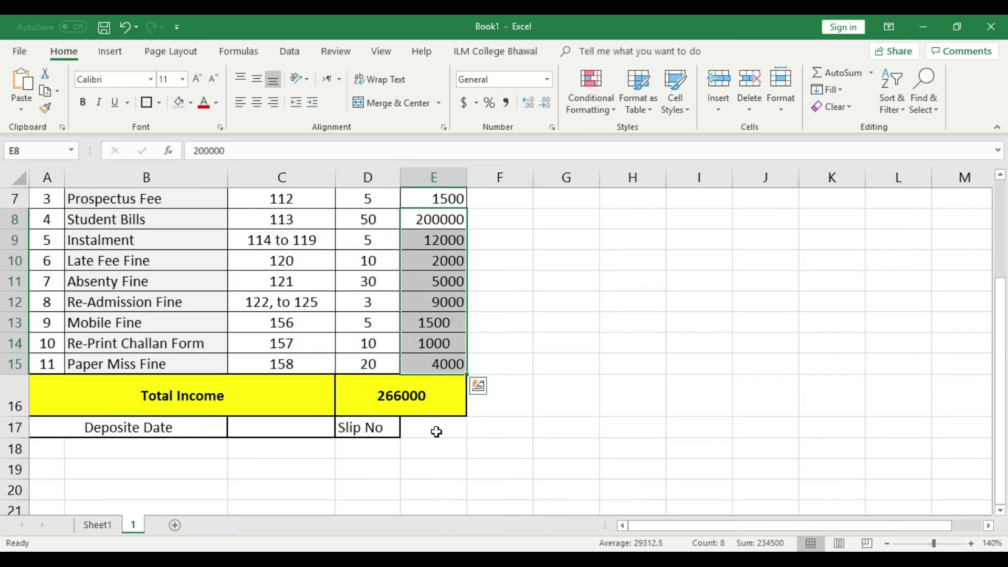
left_click(436, 432)
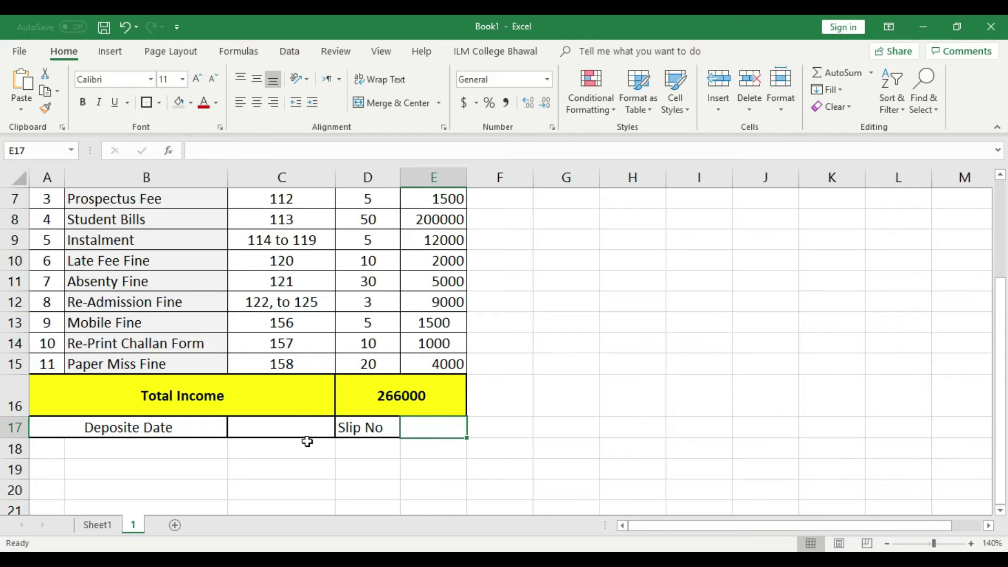
- Enter the deposit date 1-Oct-19 in C17 beside the Deposite Date label
left_click(273, 430)
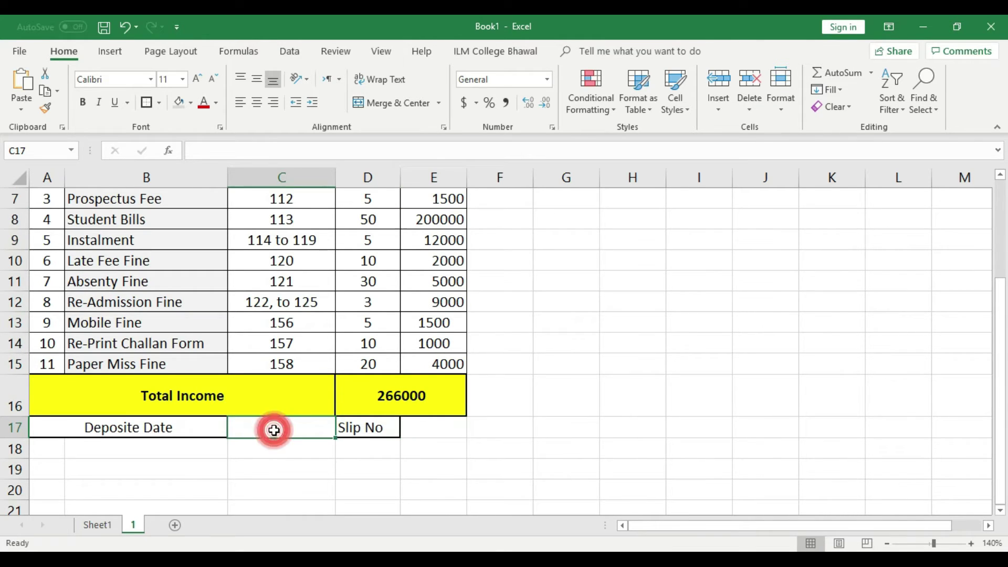
scroll(293, 416, "up", 2)
scroll(292, 422, "down", 3)
type("1")
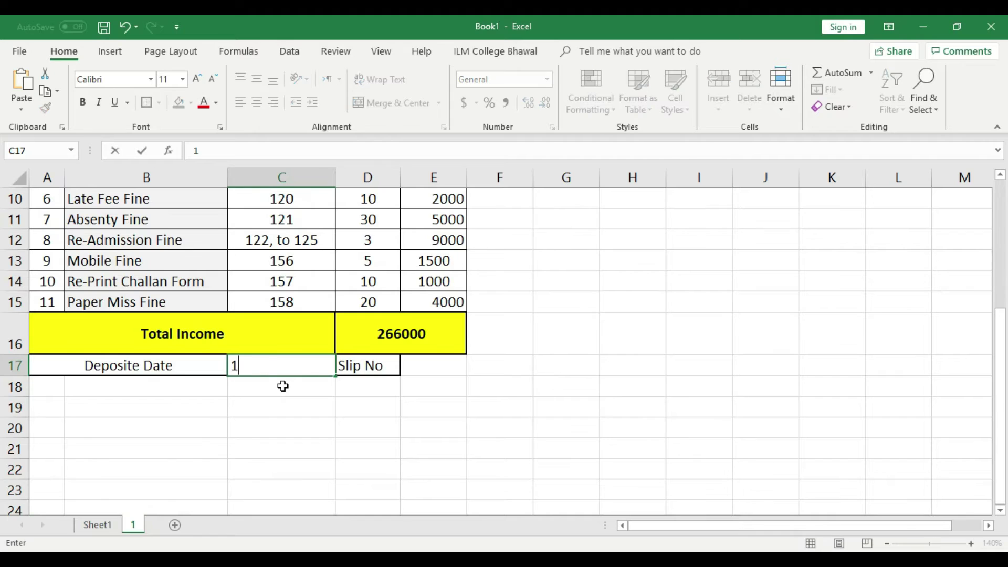
type("-Oct-2019")
key("Return")
left_click(295, 365)
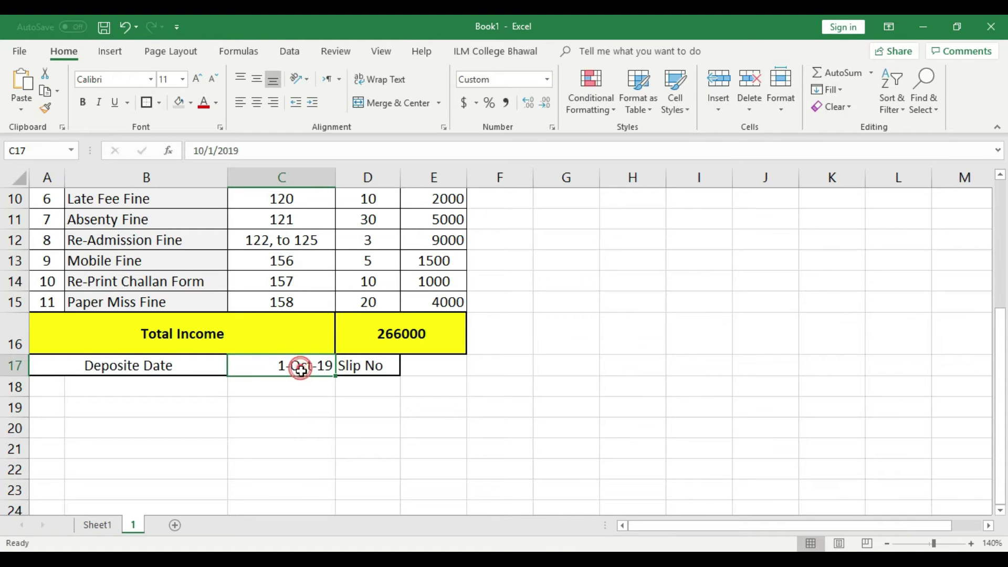
- Center the deposit date in C17 and enter the slip number 1937890 in E17
left_click(257, 102)
left_click(436, 426)
left_click(436, 367)
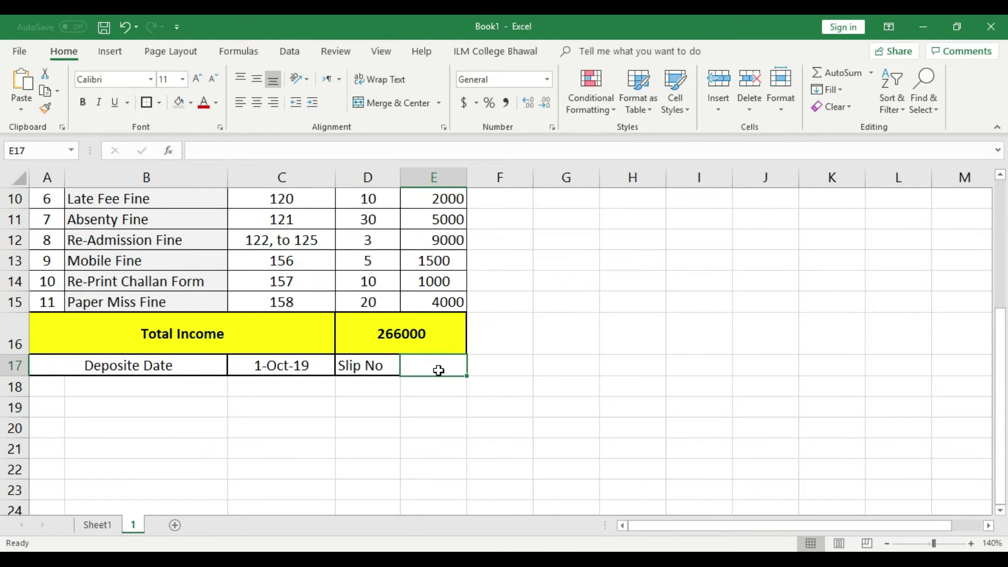
type("19")
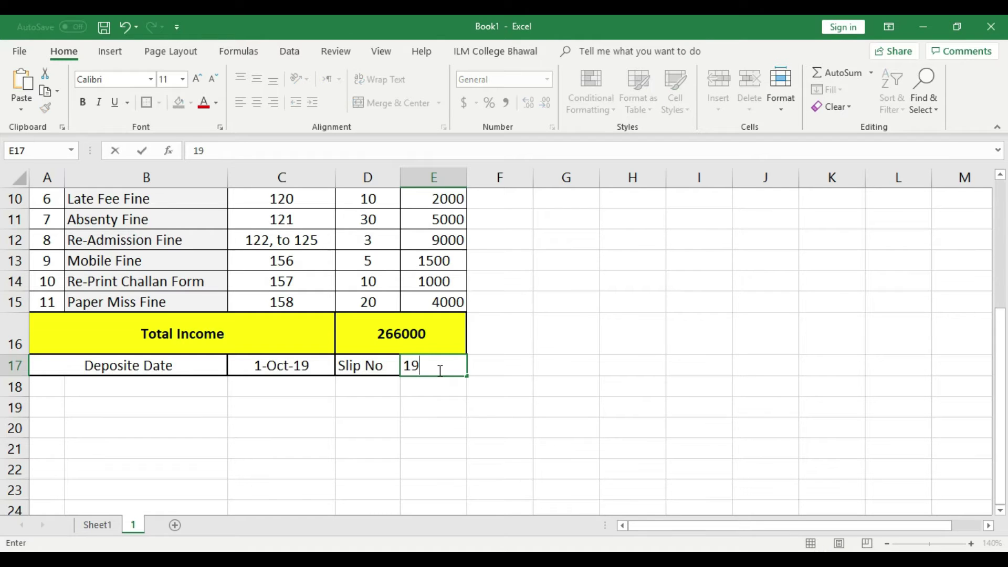
type("37890")
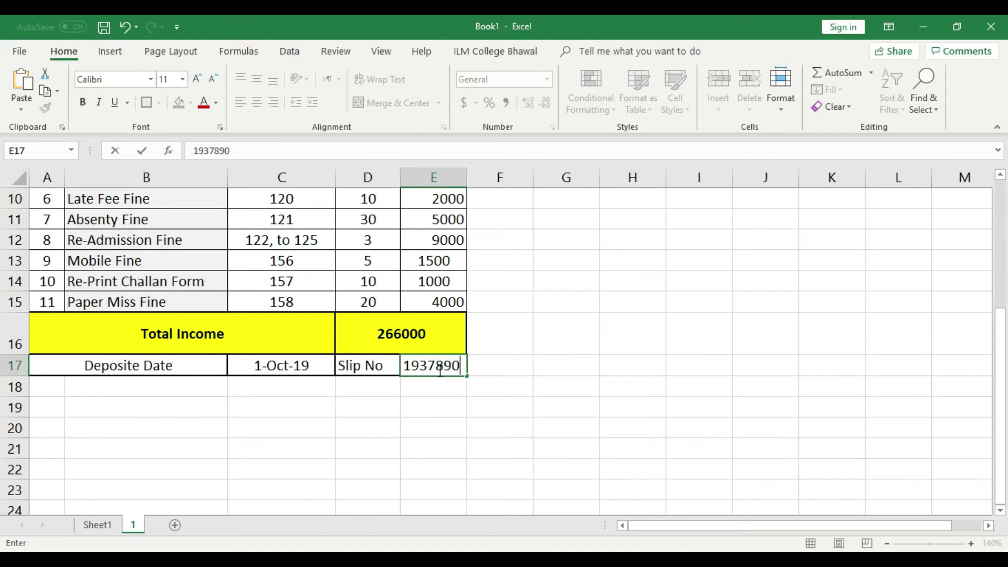
left_click(441, 390)
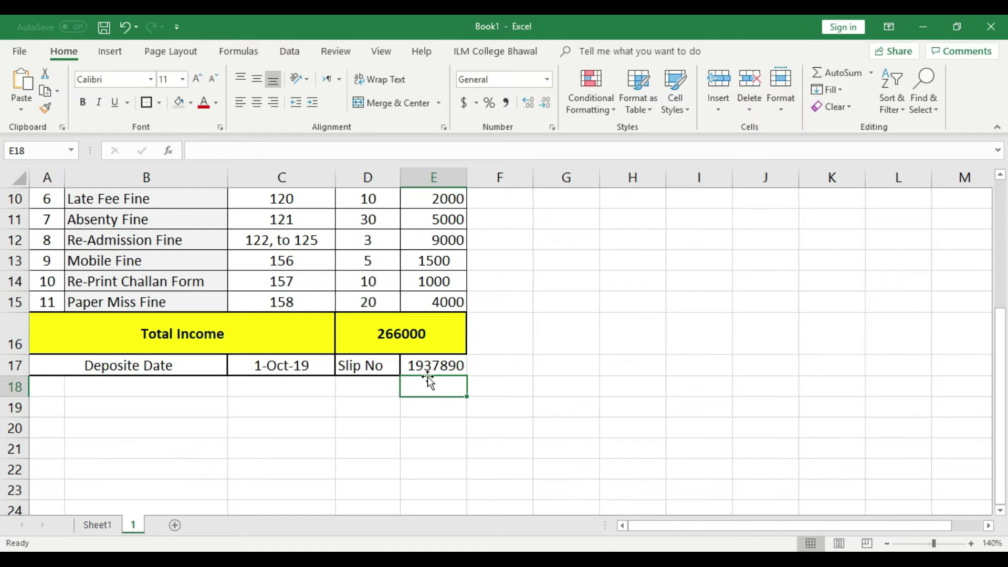
left_click(190, 374)
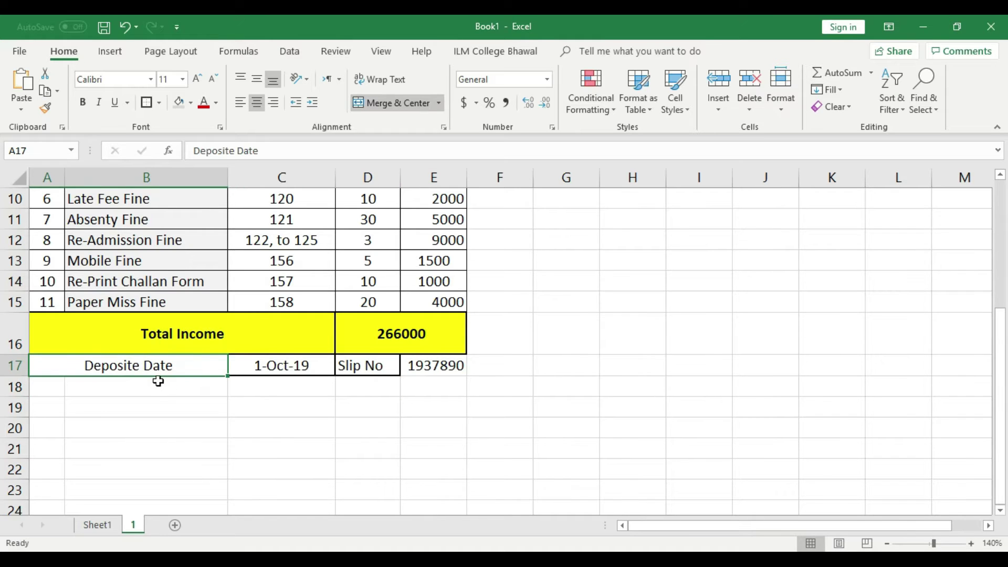
scroll(187, 381, "up", 3)
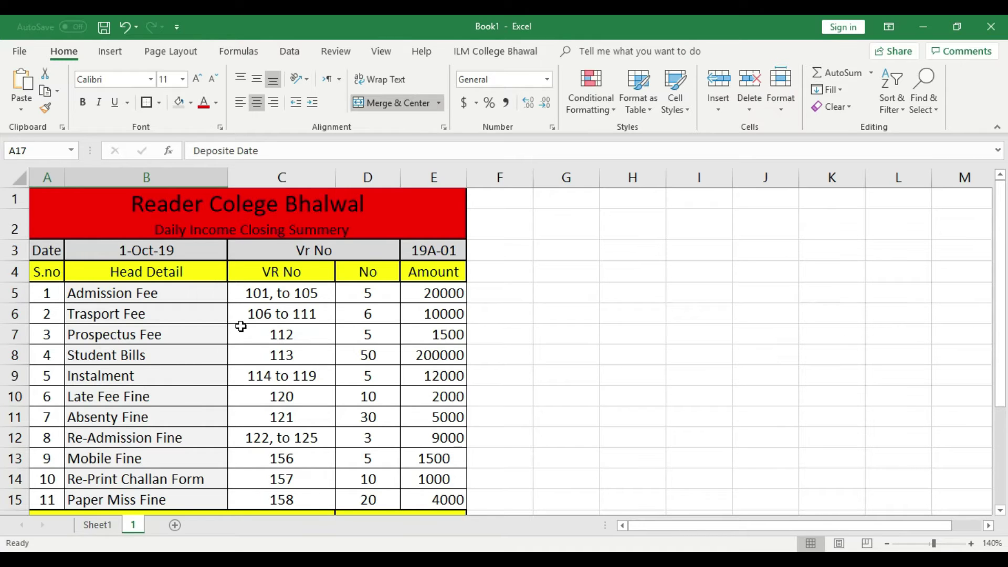
left_click_drag(266, 292, 292, 495)
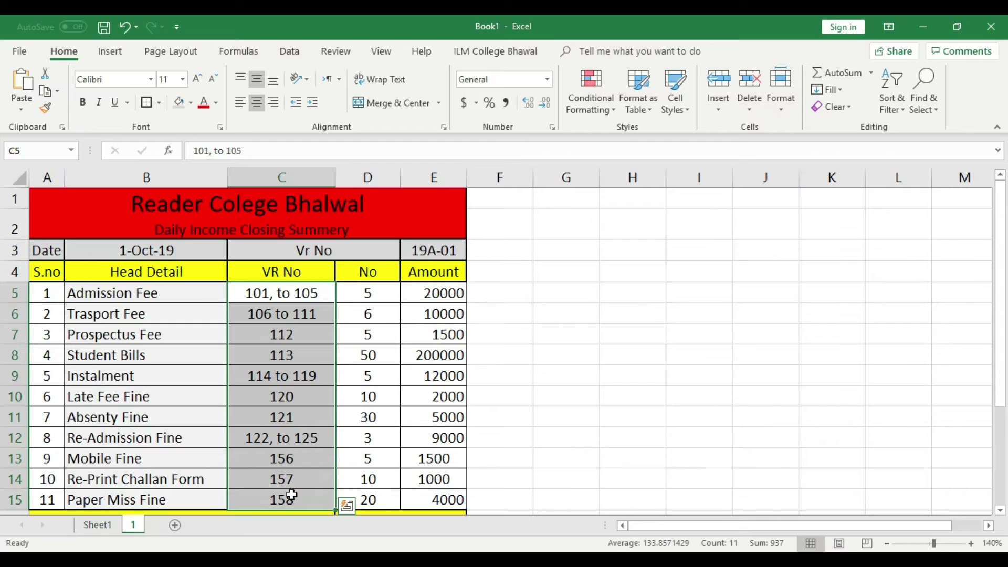
left_click(540, 411)
scroll(349, 314, "down", 3)
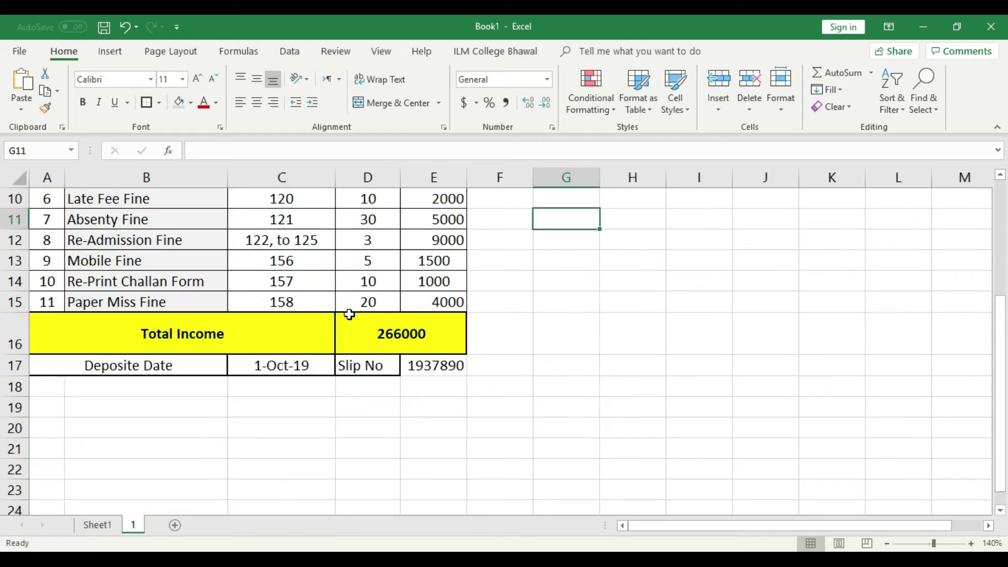
- Fill the deposit date and slip number row A17:E17 with light grey, the third shade of the white theme color
left_click_drag(457, 368, 83, 367)
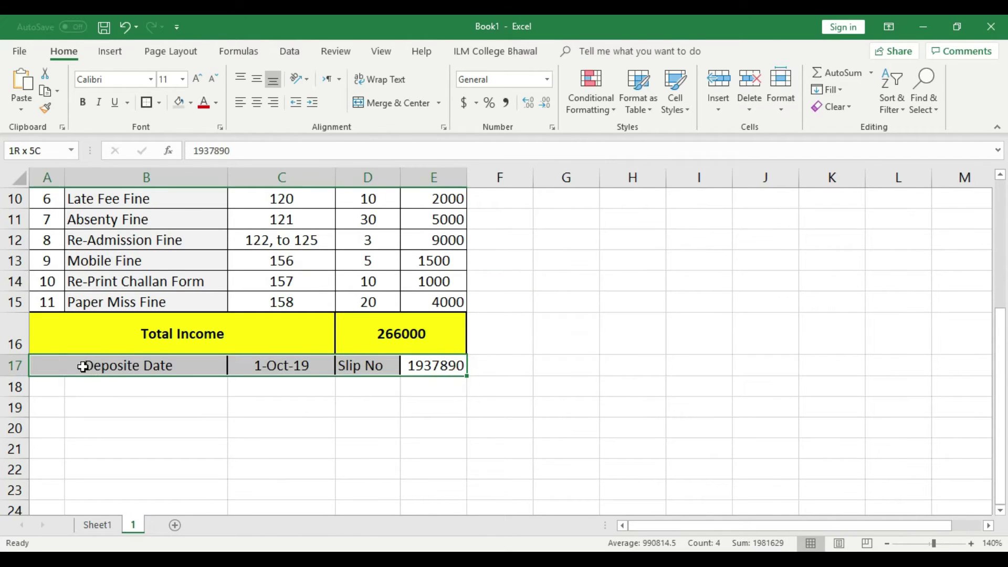
left_click(191, 103)
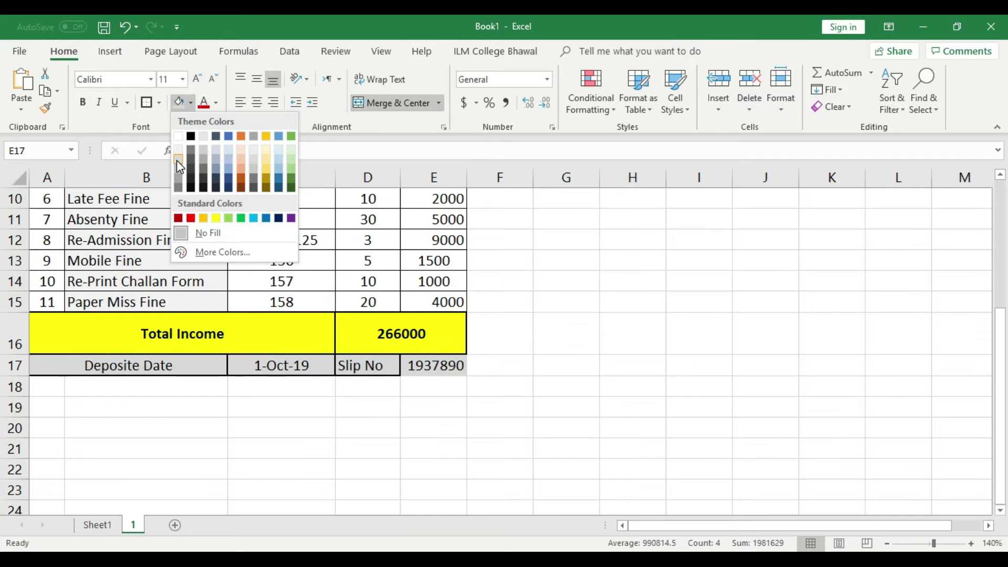
left_click(177, 160)
left_click(504, 404)
- Apply the same light grey fill to the serial numbers in A5:A15
scroll(505, 405, "up", 3)
left_click_drag(46, 294, 53, 495)
left_click(179, 102)
left_click(272, 415)
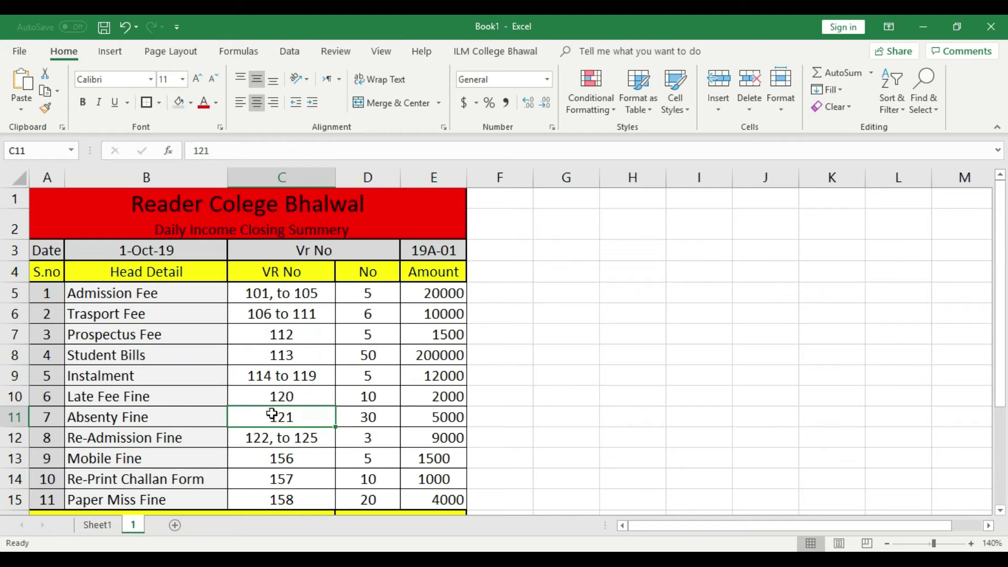
- Increase the font size of the Total Income label and its amount in row 16 by three increments
scroll(504, 357, "down", 2)
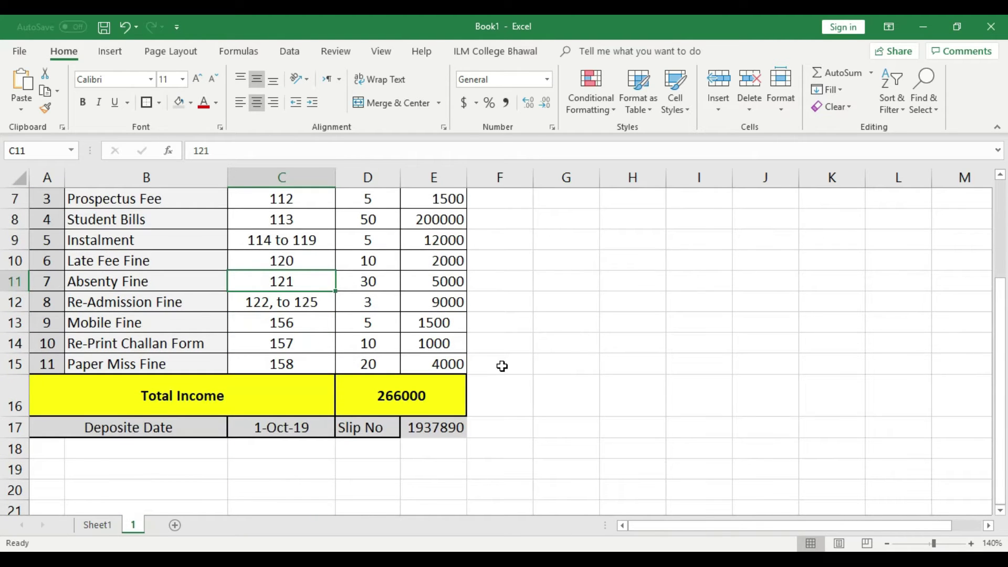
left_click_drag(412, 398, 184, 400)
left_click(196, 78)
left_click(196, 78)
left_click(196, 79)
left_click(559, 333)
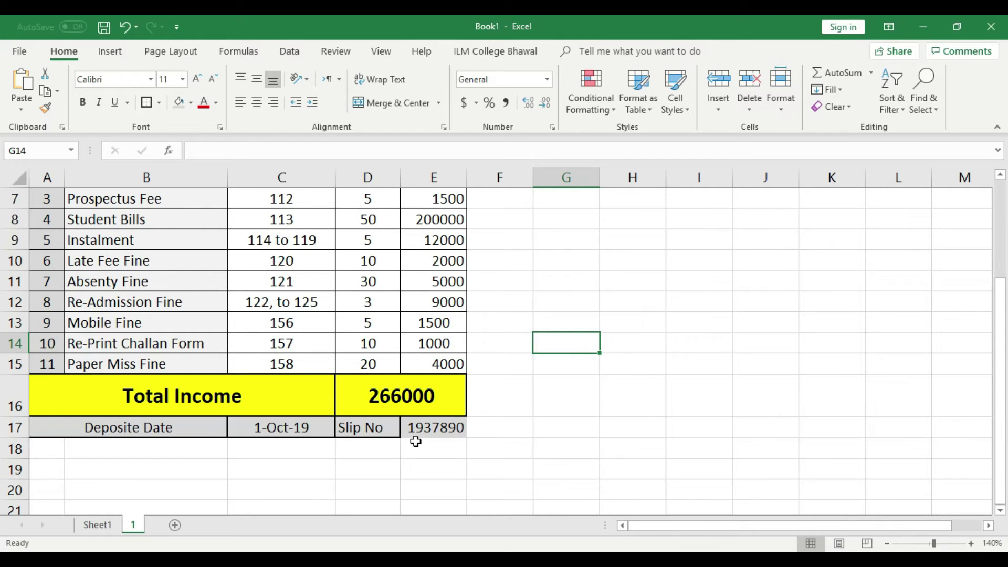
- Give the slip number cell E17 a thick outside border
left_click(516, 412)
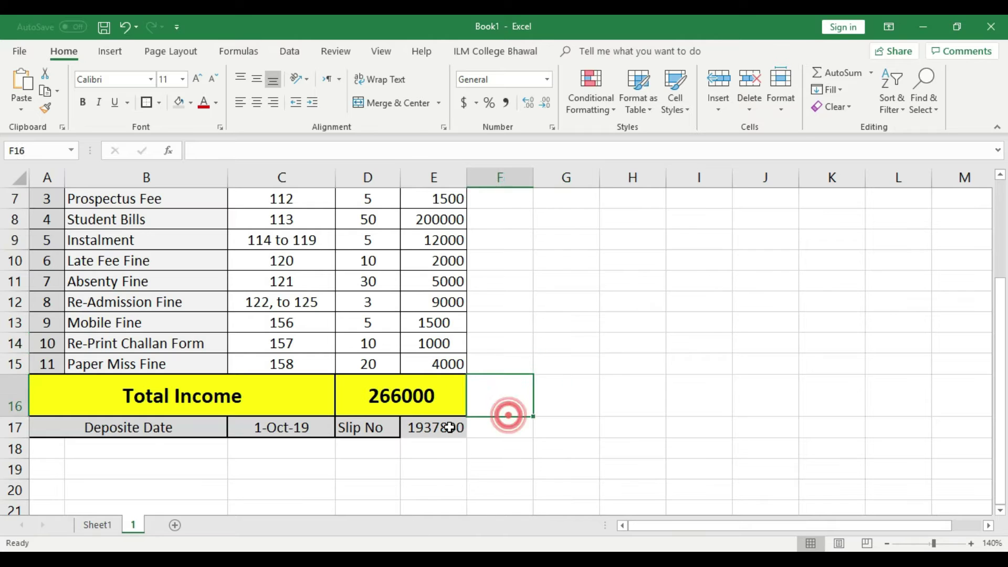
left_click(451, 427)
left_click(152, 102)
left_click(479, 318)
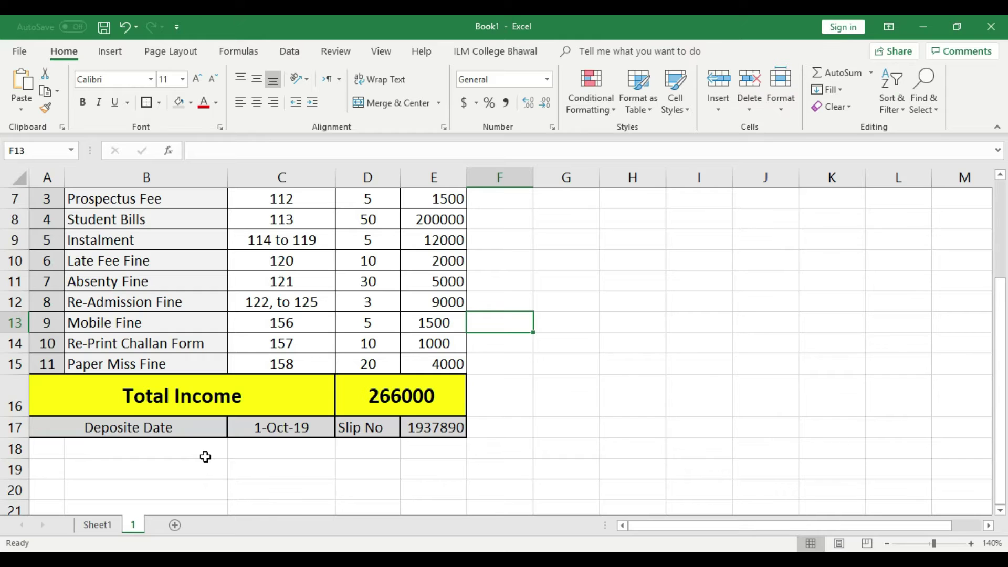
- Merge and center A18:C19 and A20:C21 below the deposit row and give both blocks a thick outside border
left_click_drag(60, 450, 315, 468)
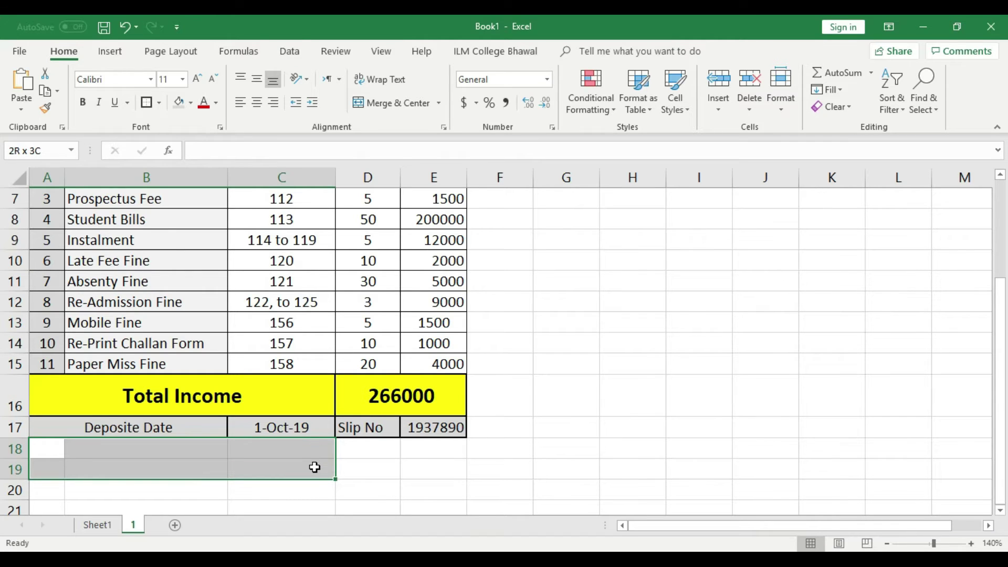
left_click_drag(315, 467, 314, 468)
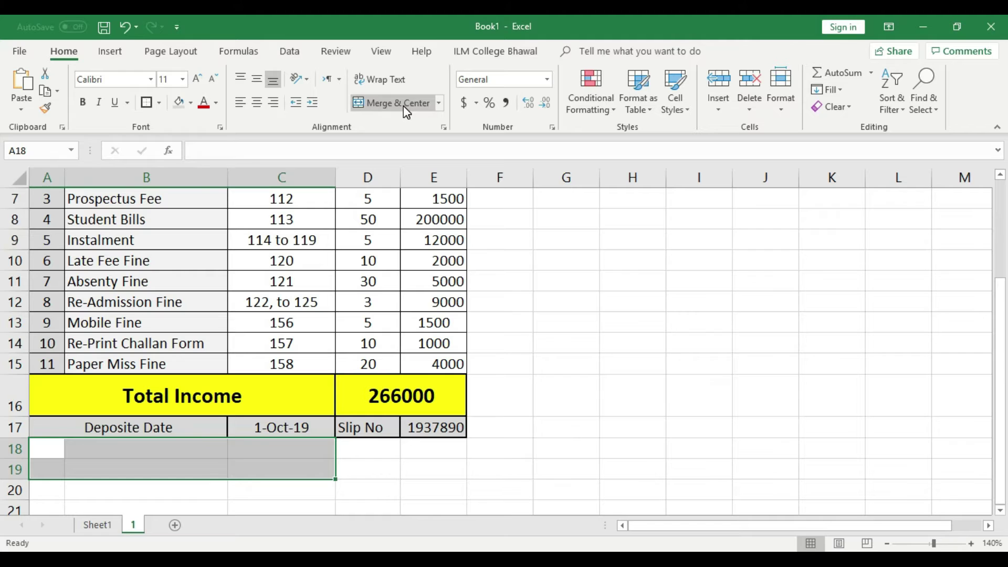
left_click(403, 103)
scroll(174, 493, "down", 1)
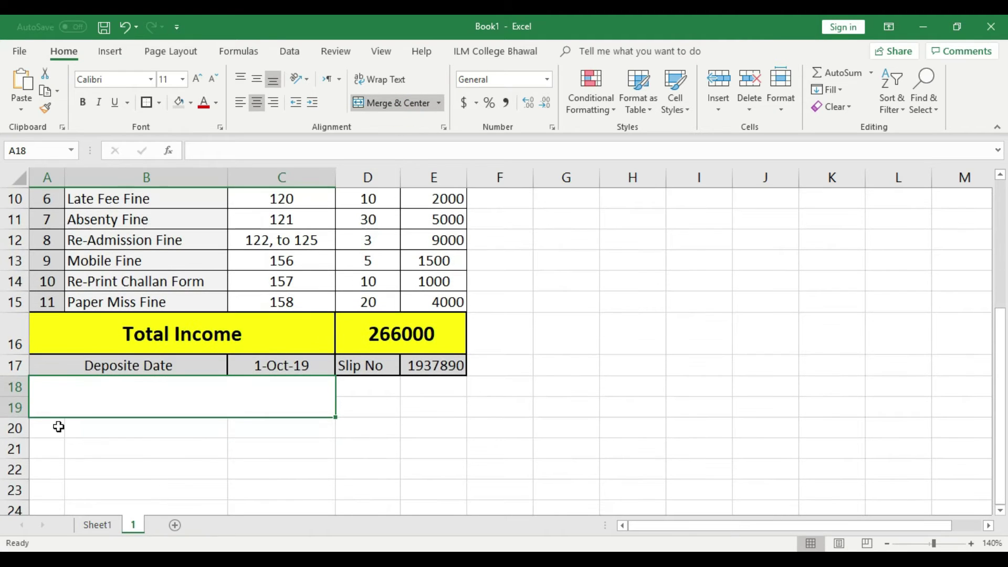
left_click_drag(56, 428, 256, 448)
left_click(389, 103)
left_click(148, 102)
left_click(234, 401)
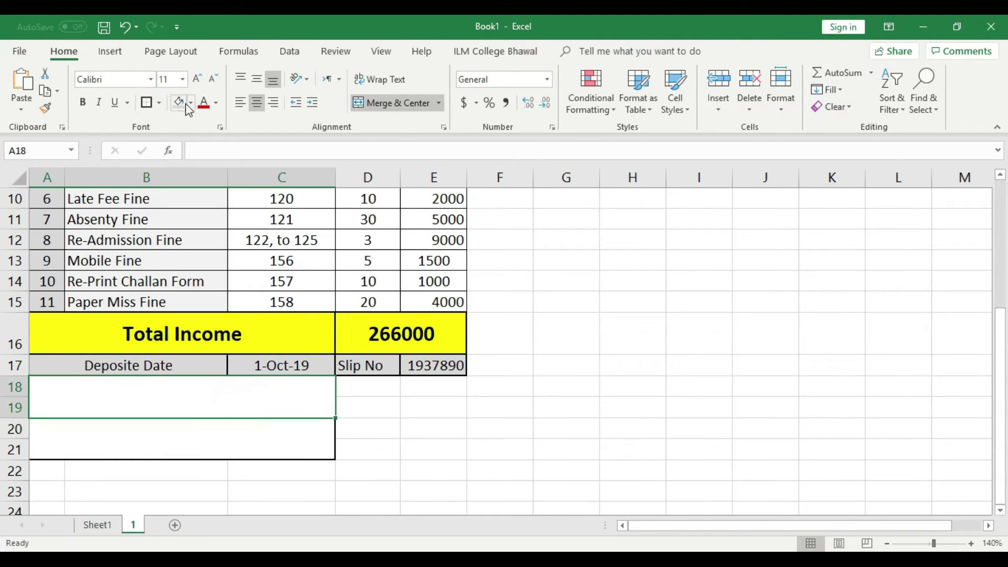
left_click(146, 102)
left_click(487, 447)
- Enter the label "Sign By Account" in the merged cell A18 and align it vertically to the middle
left_click(254, 394)
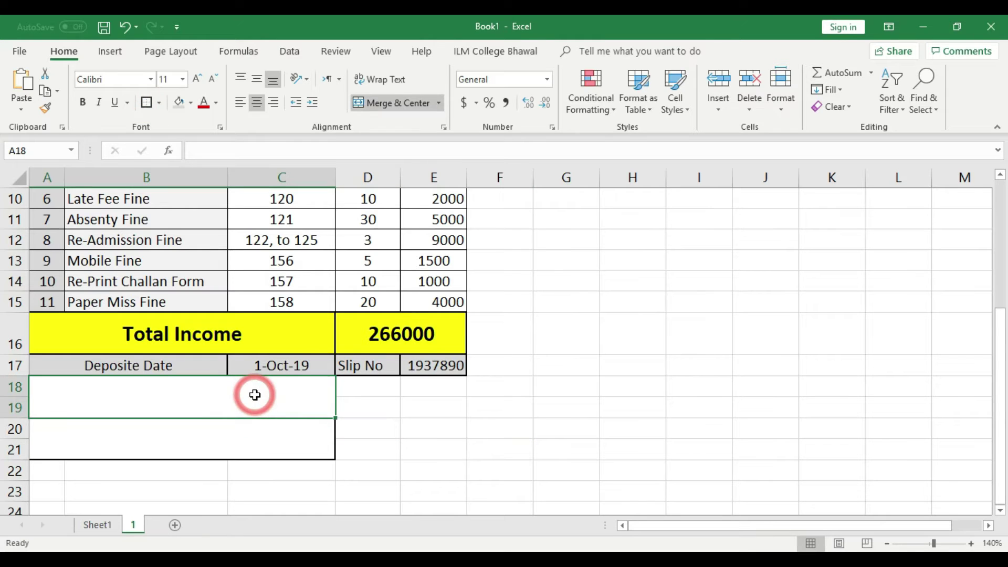
type("Sign B")
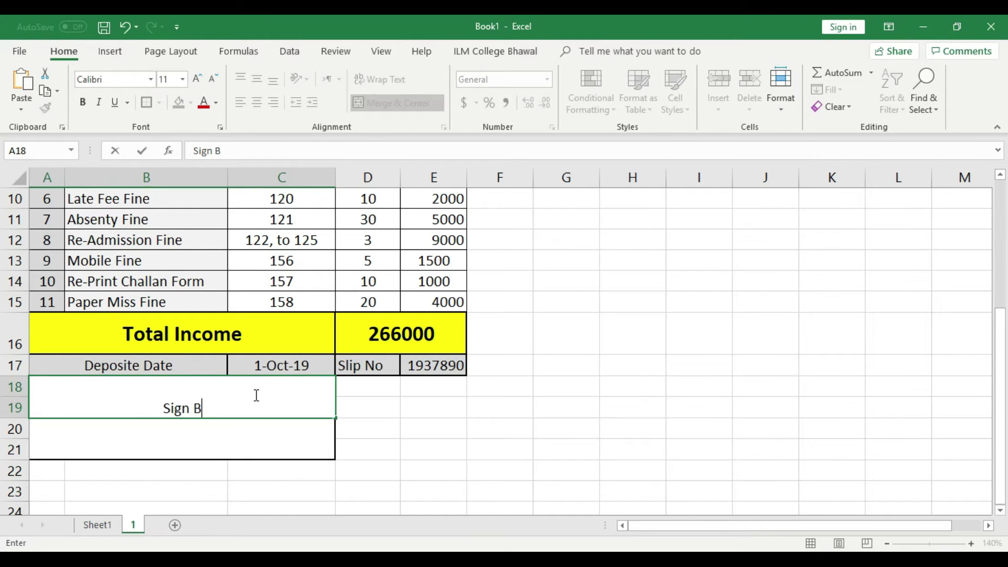
type("y Account")
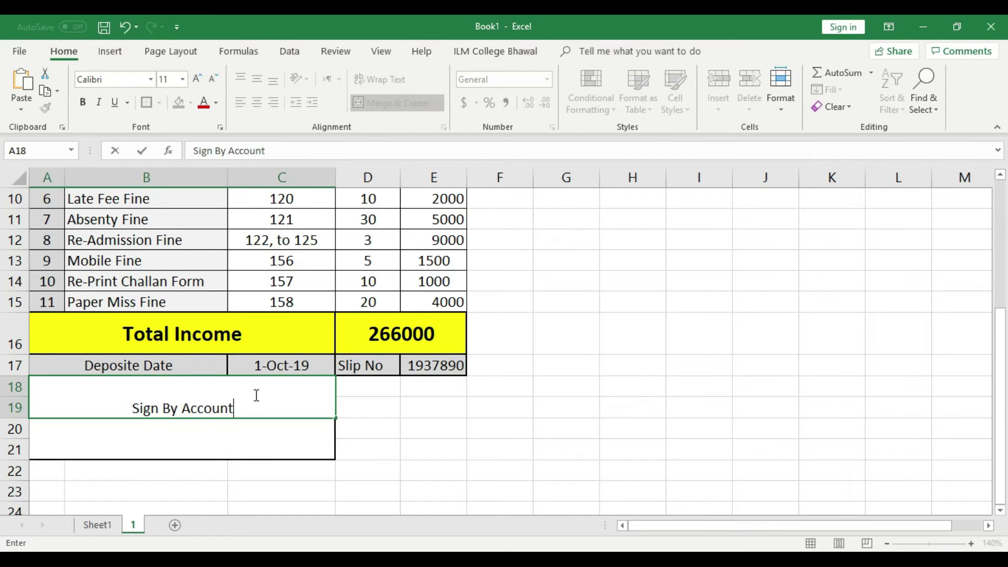
left_click(249, 454)
left_click(240, 392)
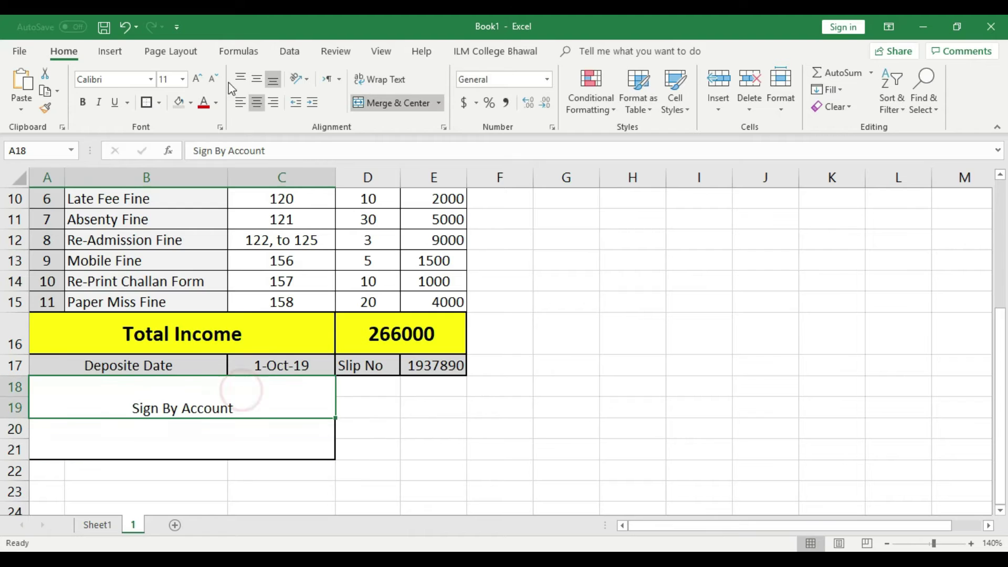
left_click(257, 79)
- Enter the label "Sign By Diroctor" in the merged cell A20
left_click(236, 432)
double_click(238, 435)
type("Sign ")
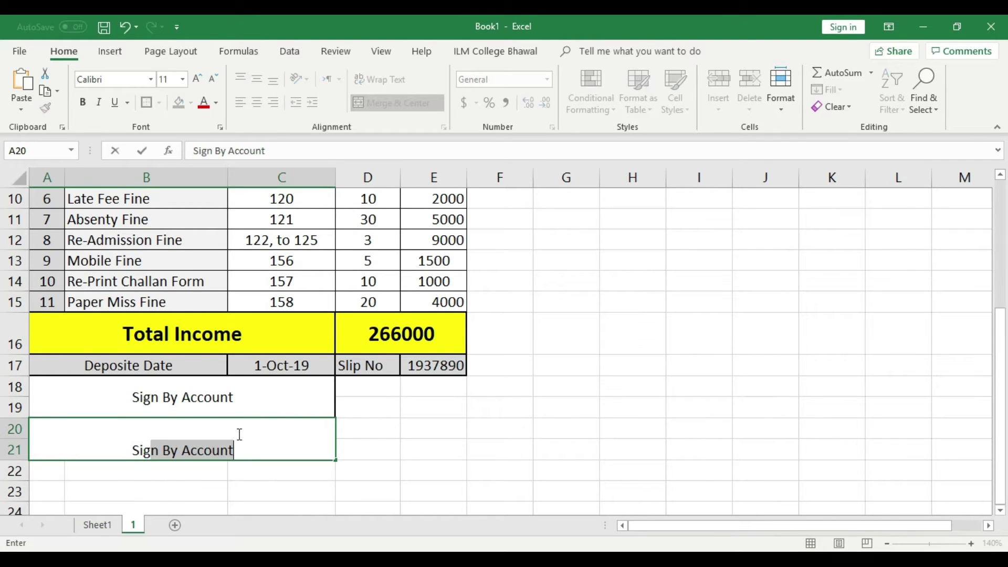
type("By ")
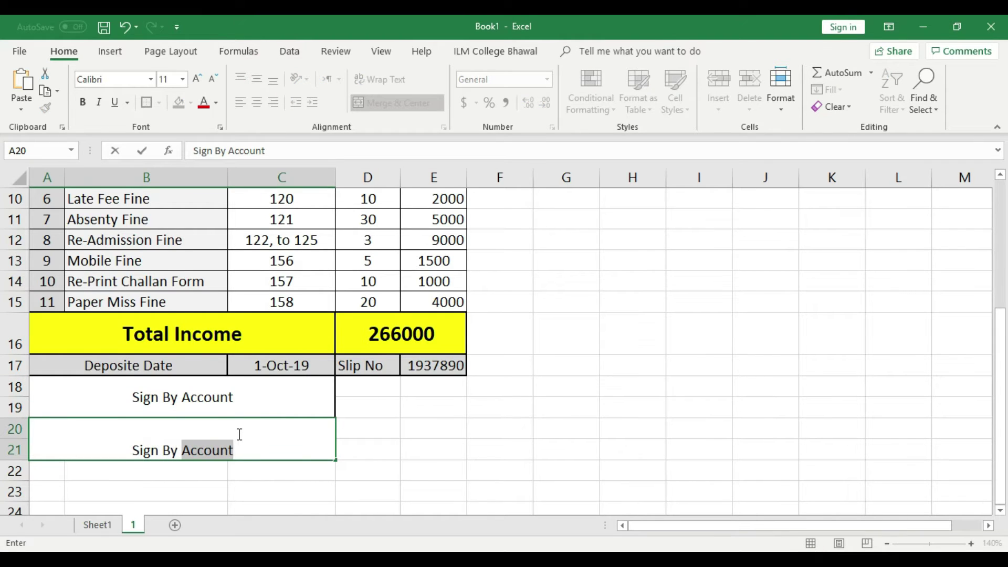
type("d")
key("BackSpace")
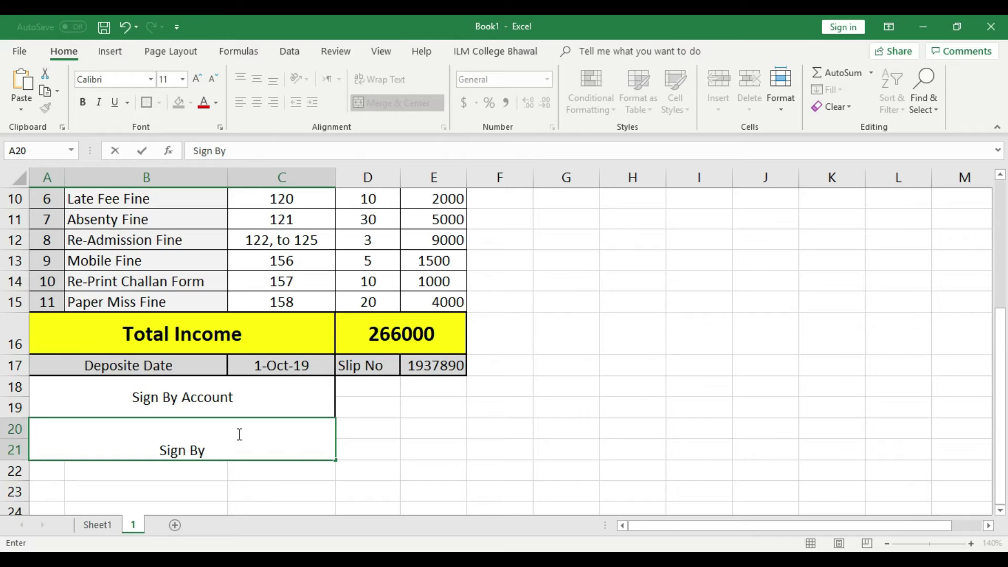
type("Dir")
key("BackSpace")
key("BackSpace")
key("BackSpace")
type("D")
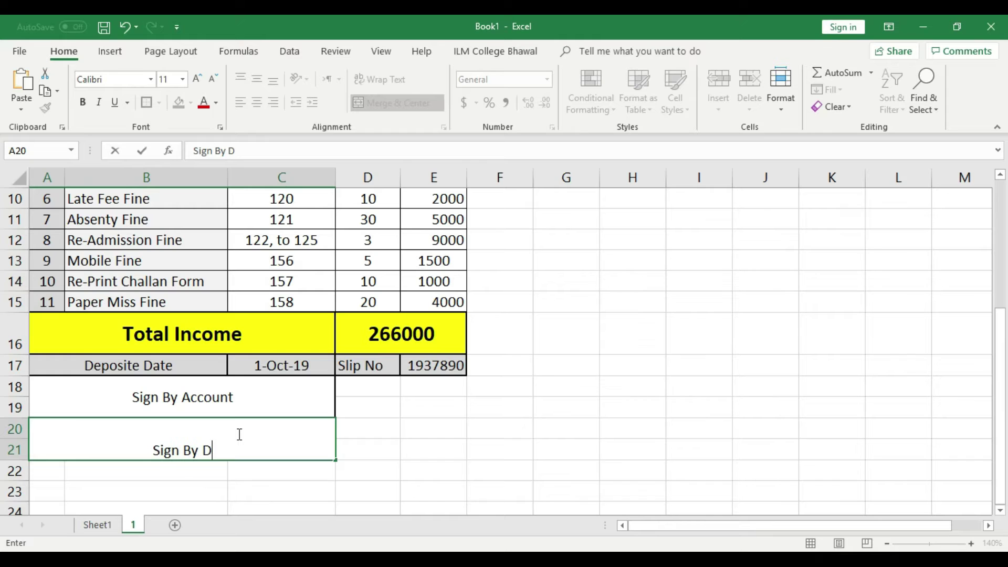
type("iroctor")
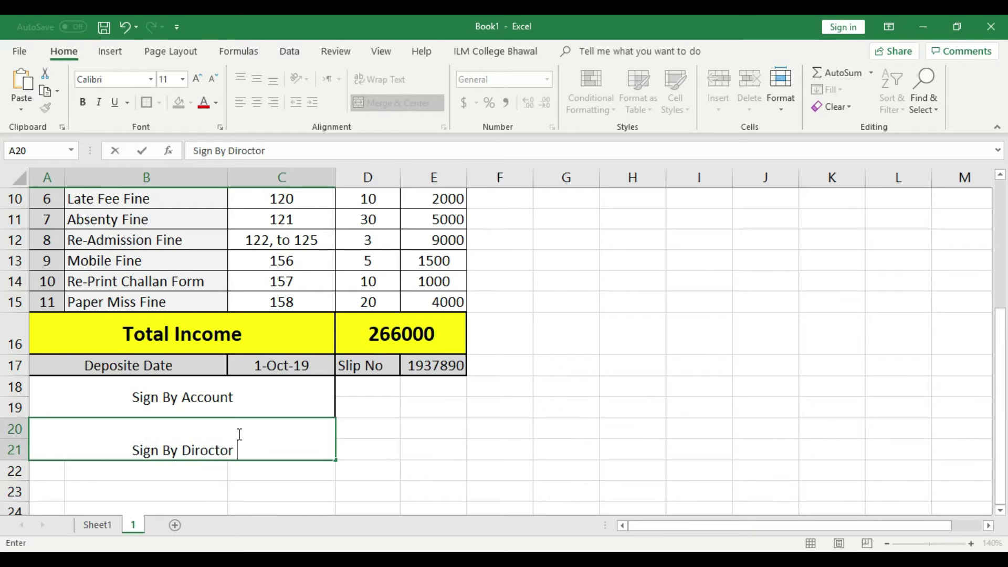
left_click(480, 482)
- Middle-align both signature labels in A18:C21 vertically and reapply the thick outside border around them
left_click(270, 432)
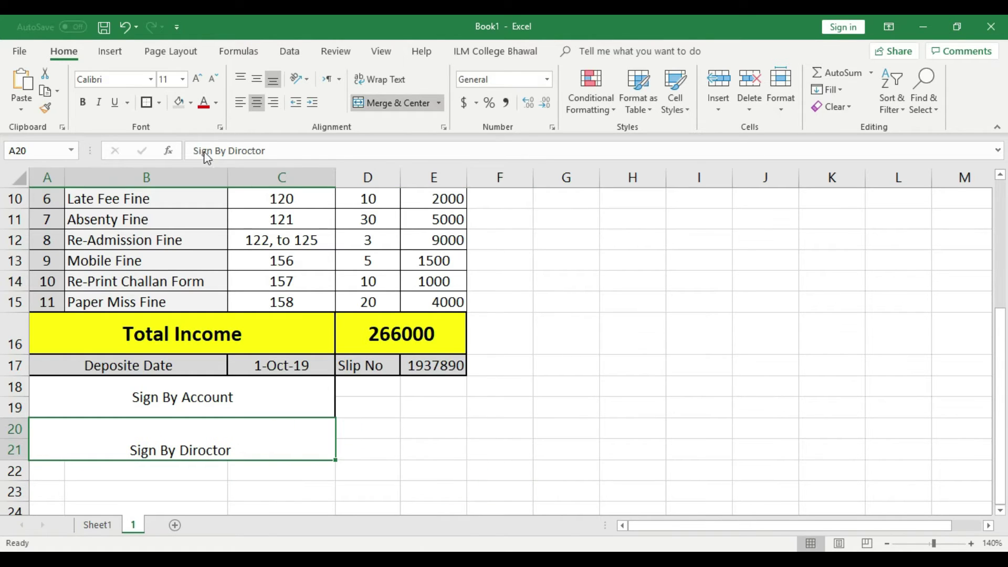
left_click_drag(240, 453, 240, 398)
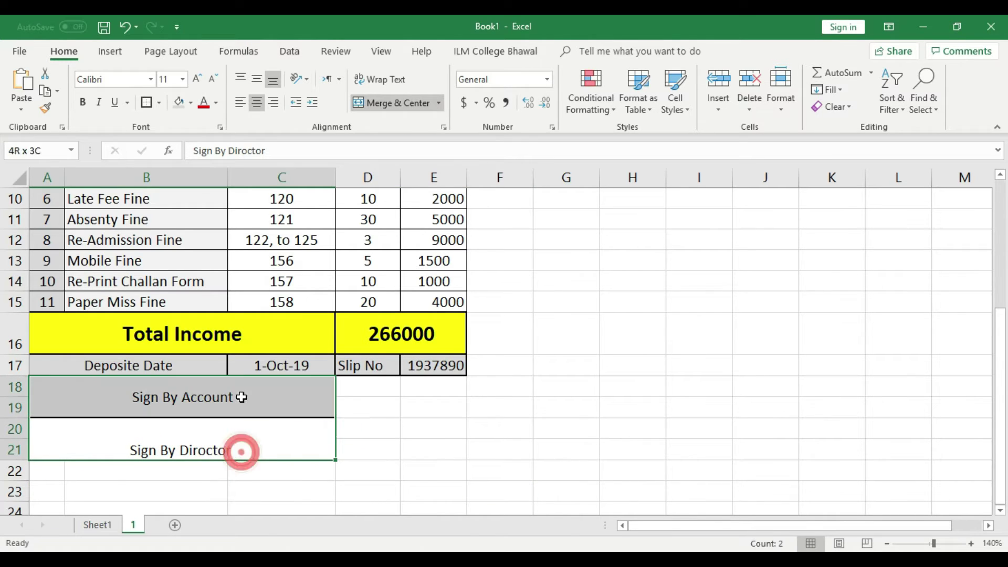
left_click(256, 80)
left_click(147, 102)
left_click(367, 469)
- Fill both signature label cells, A18 and A20, with the same light grey
left_click(226, 396)
left_click(179, 103)
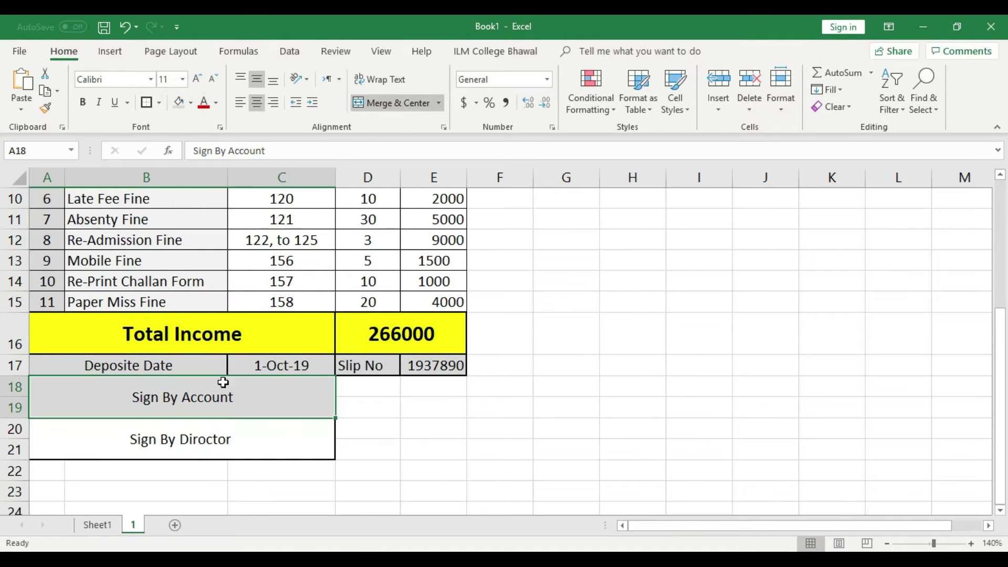
left_click(231, 438)
left_click(179, 102)
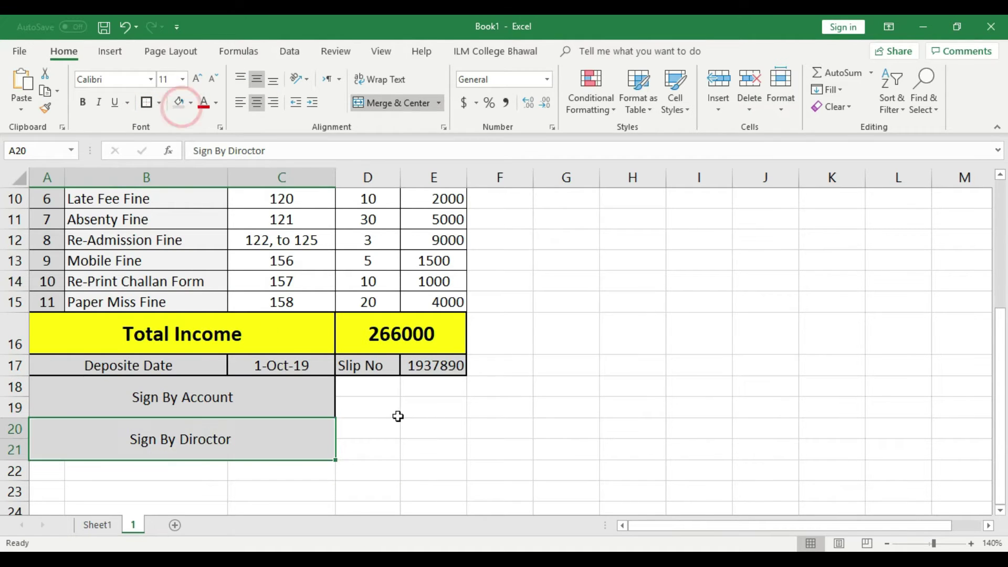
left_click(396, 414)
- Merge and center D18:E19 and D20:E21 as blank signature boxes, each with a thick outside border
left_click_drag(363, 388, 432, 405)
left_click(388, 102)
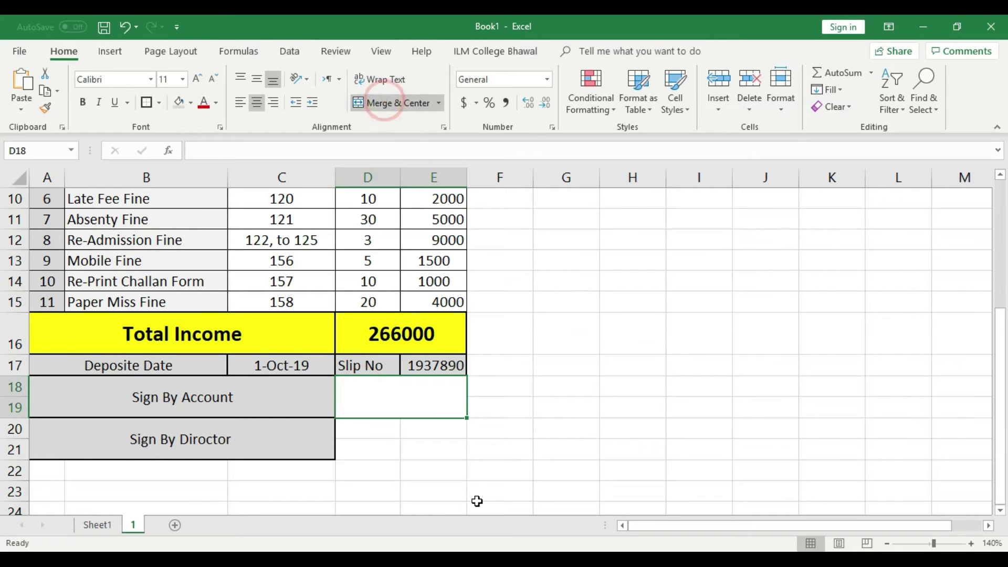
left_click(476, 499)
left_click_drag(373, 427, 437, 447)
left_click(146, 103)
left_click(367, 103)
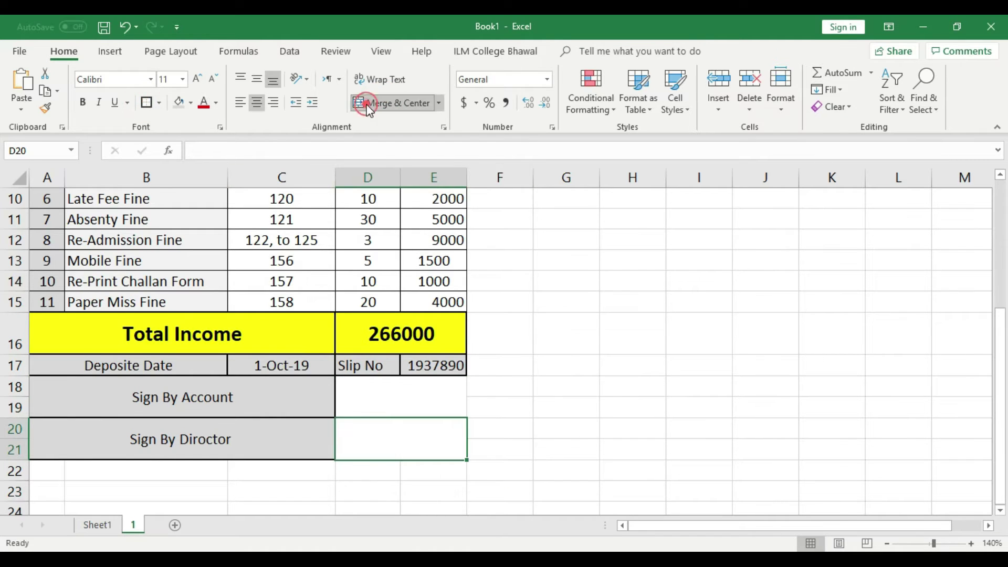
left_click(451, 409)
left_click(147, 103)
left_click(540, 398)
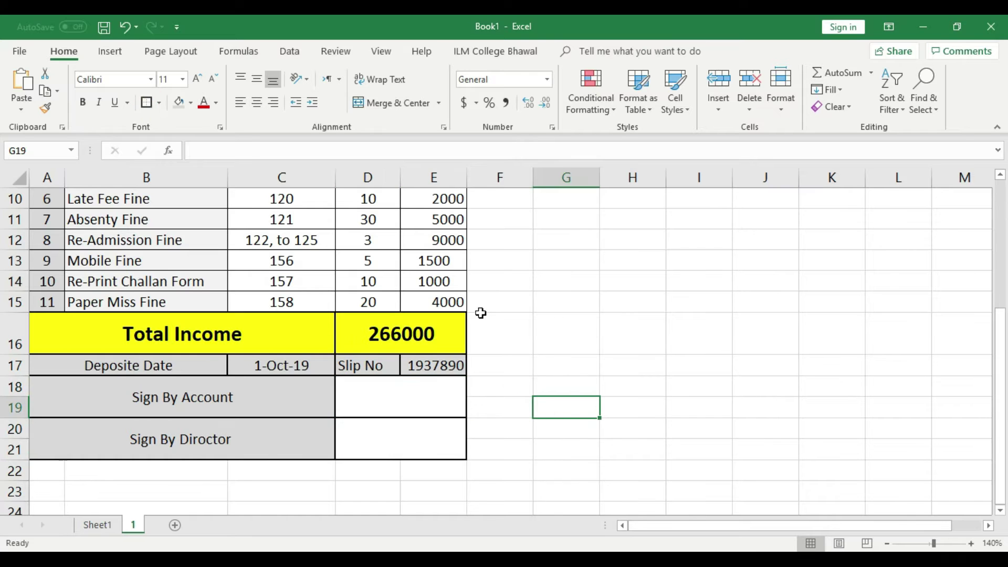
- Examine the date in B3 and the deposit date and slip number entries in row 17 of the daily sheet
scroll(450, 388, "up", 2)
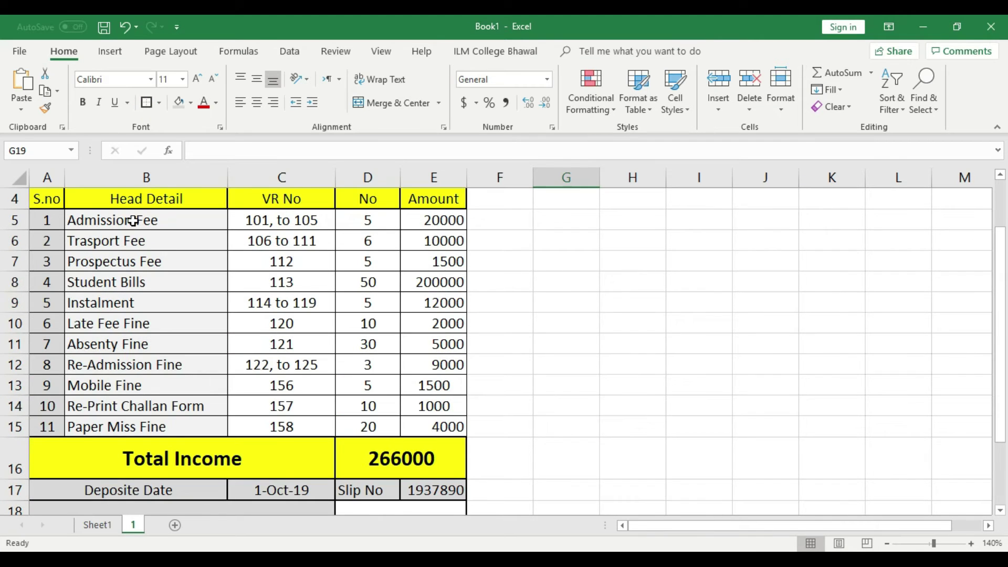
scroll(128, 242, "up", 1)
left_click(139, 249)
scroll(315, 342, "down", 3)
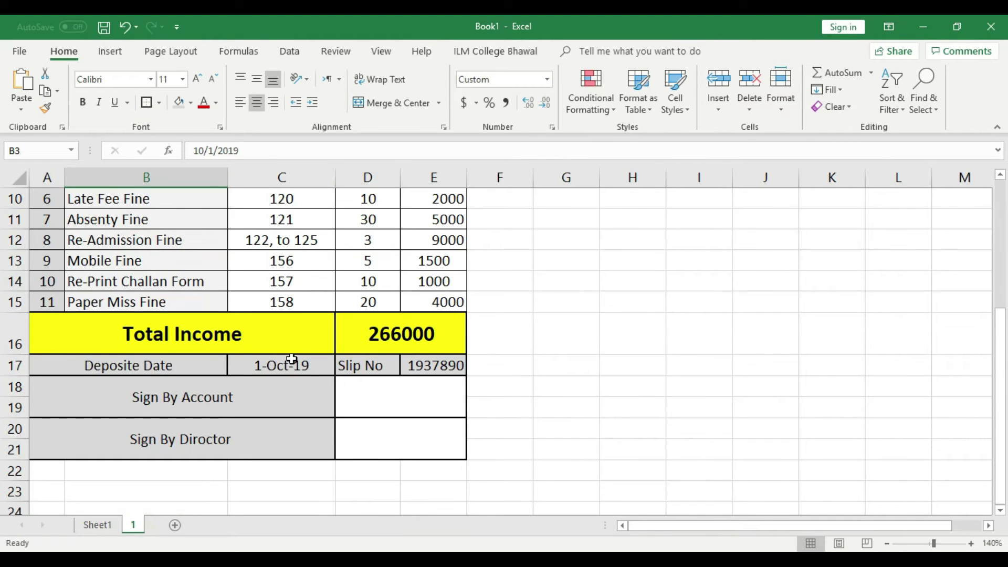
left_click(232, 364)
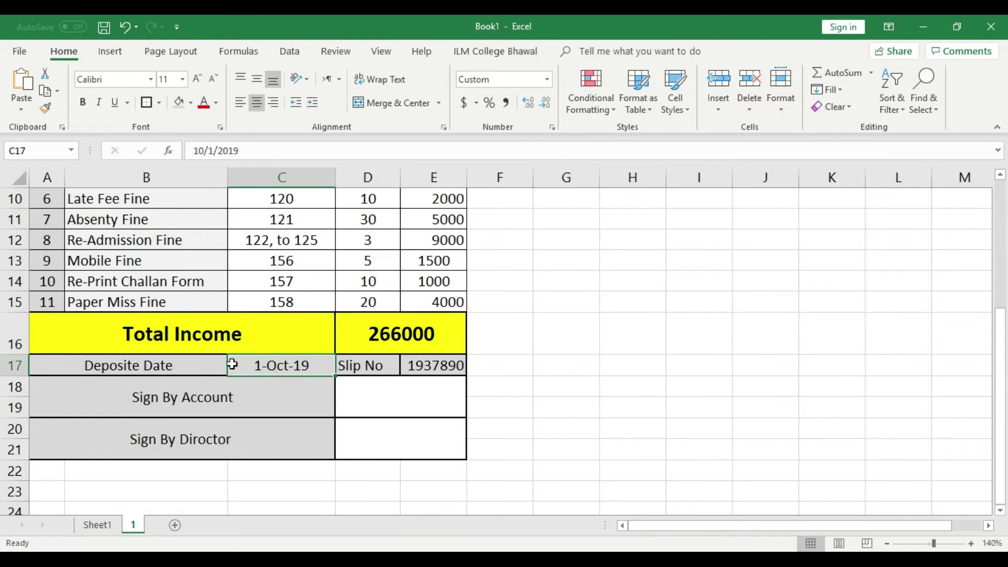
left_click(460, 368)
scroll(460, 368, "up", 1)
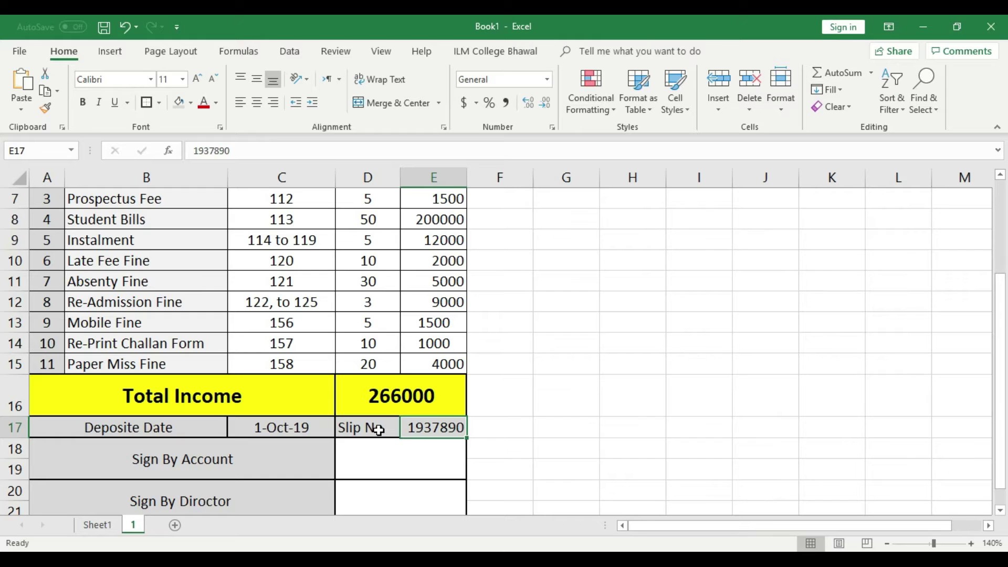
scroll(378, 430, "up", 2)
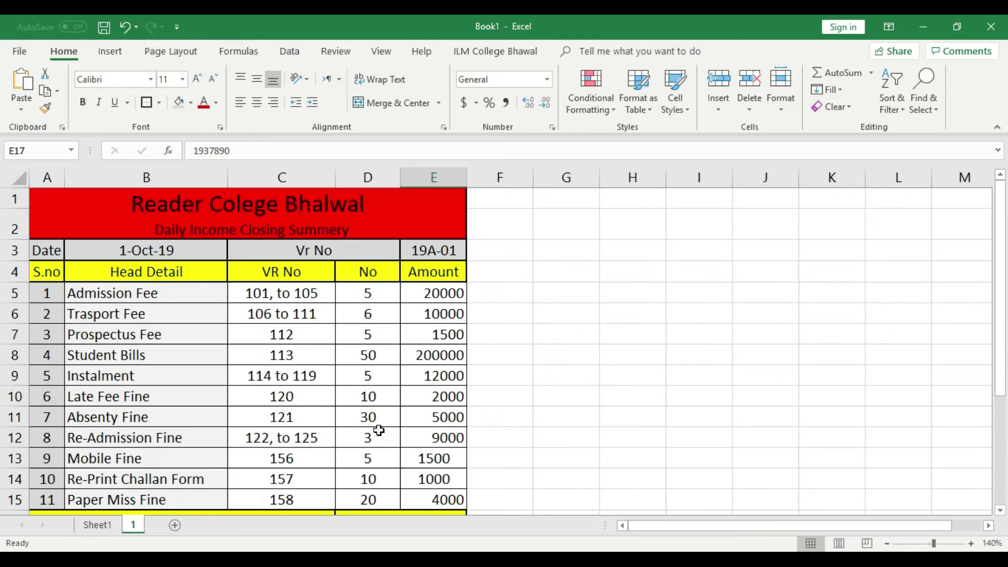
- Center the Paper Miss Fine amount in E15 horizontally
left_click(433, 497)
left_click(256, 103)
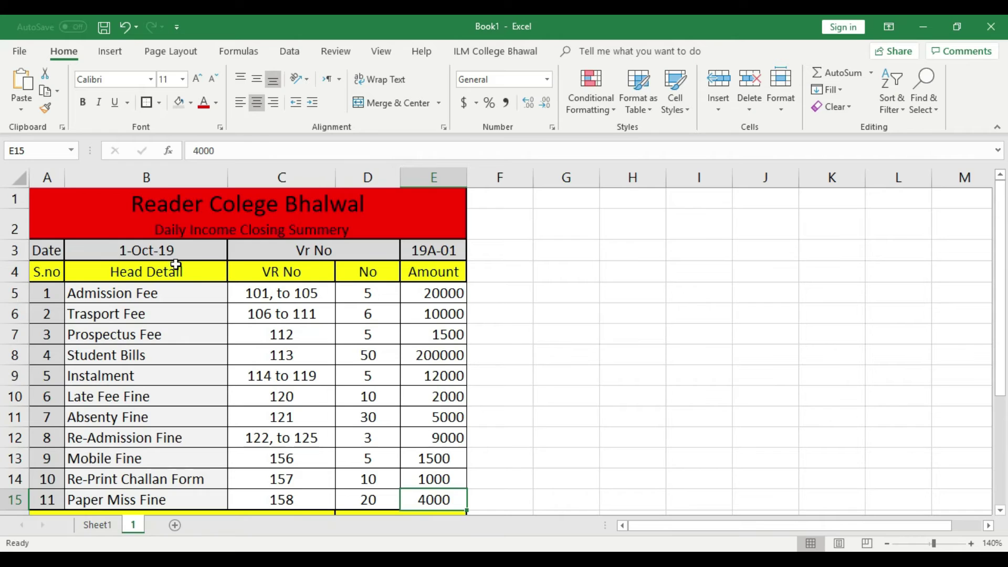
scroll(360, 331, "down", 3)
left_click(581, 362)
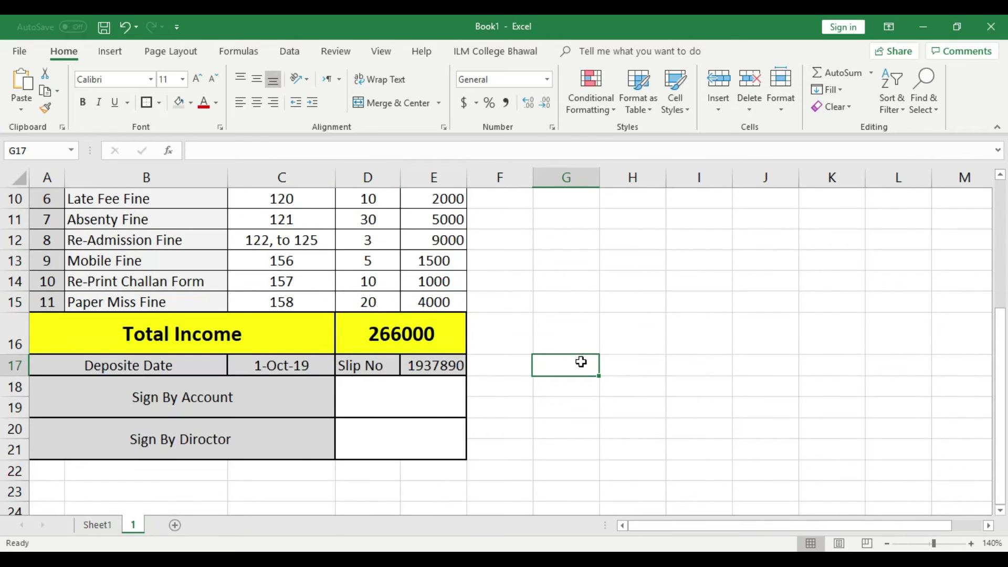
- Fill the merged total amount cell D16 with light blue from the standard colors
left_click(410, 336)
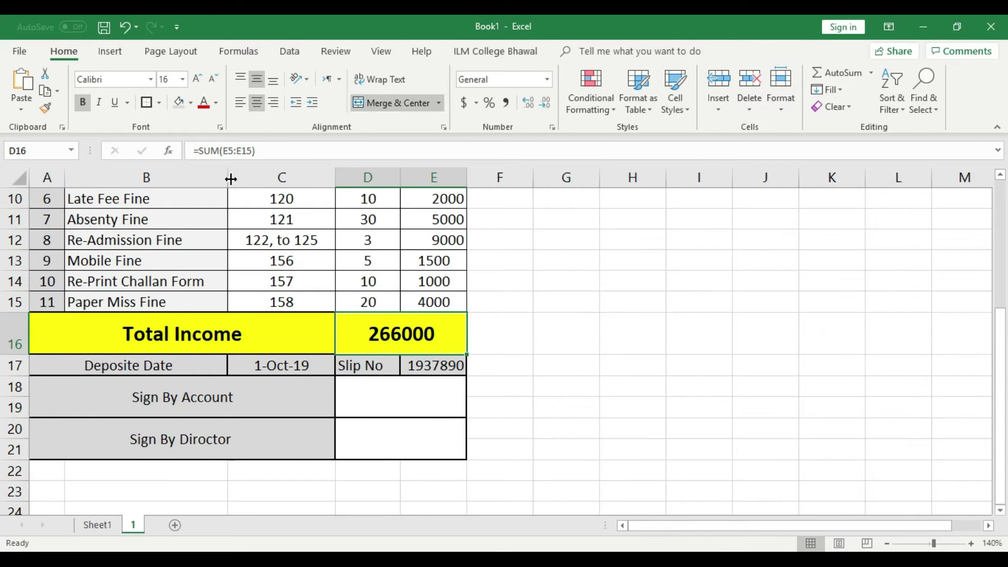
left_click(191, 102)
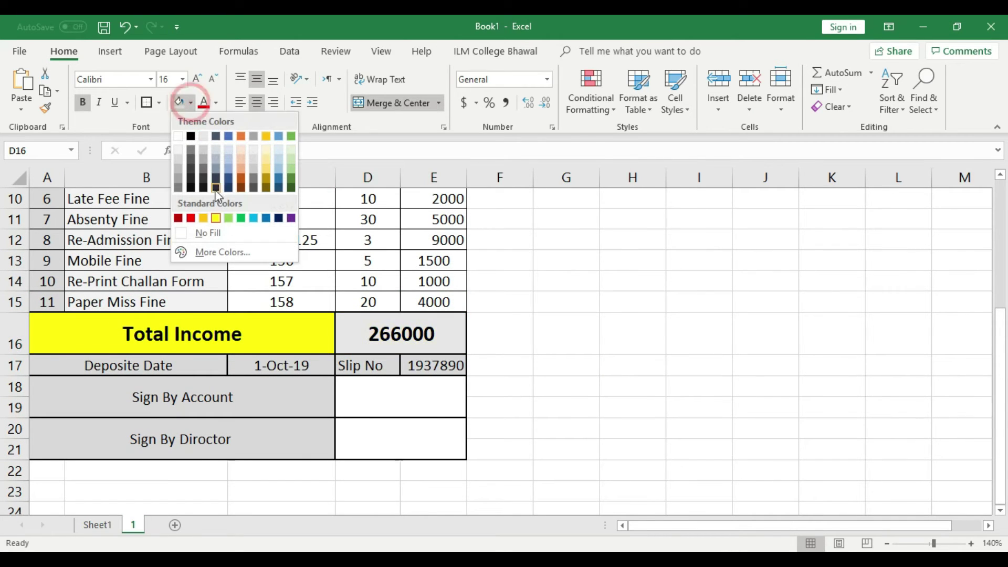
left_click(257, 219)
left_click(537, 343)
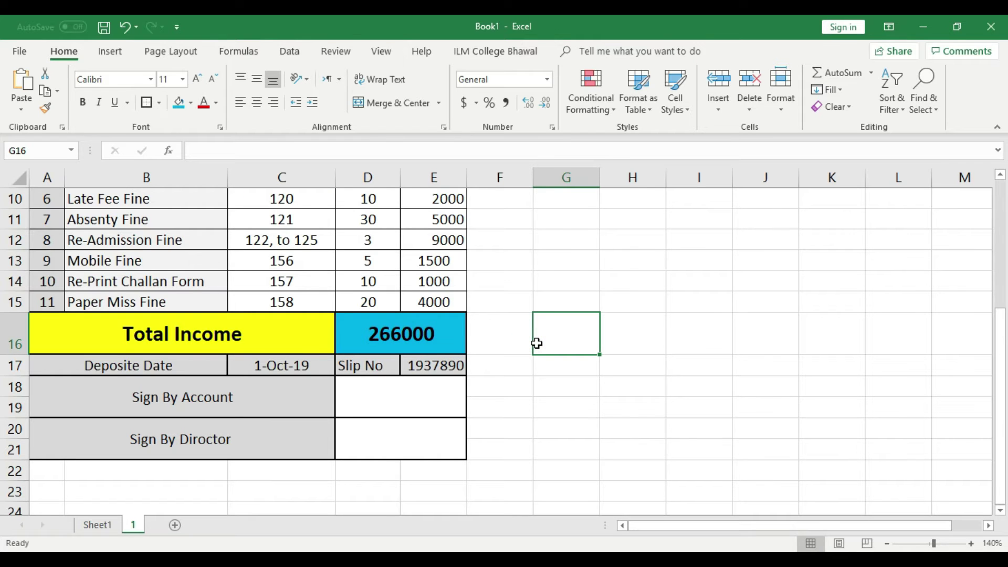
- Try a light blue fill on the merged heading cell A1 and restore its red fill
scroll(536, 344, "up", 3)
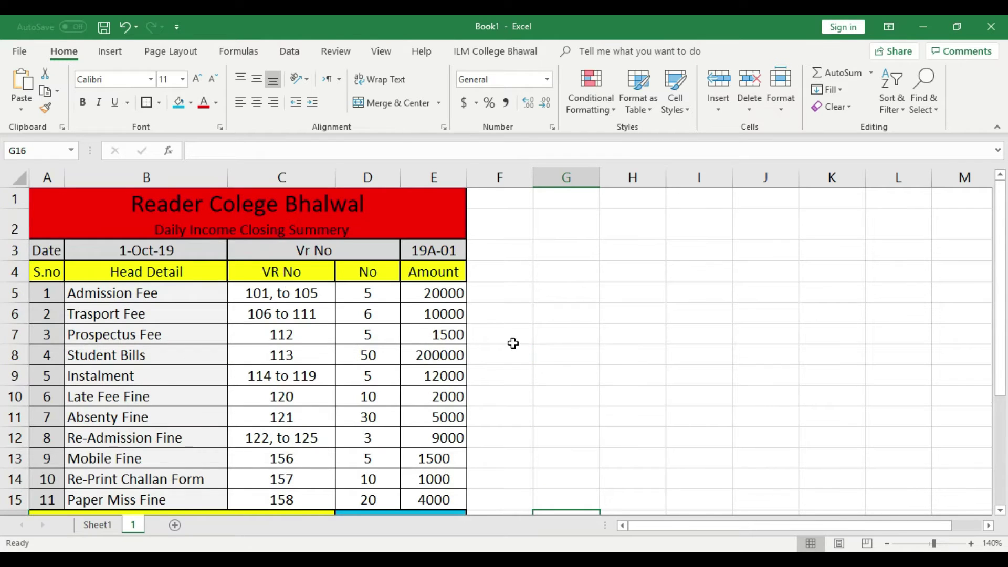
left_click(194, 210)
left_click(179, 102)
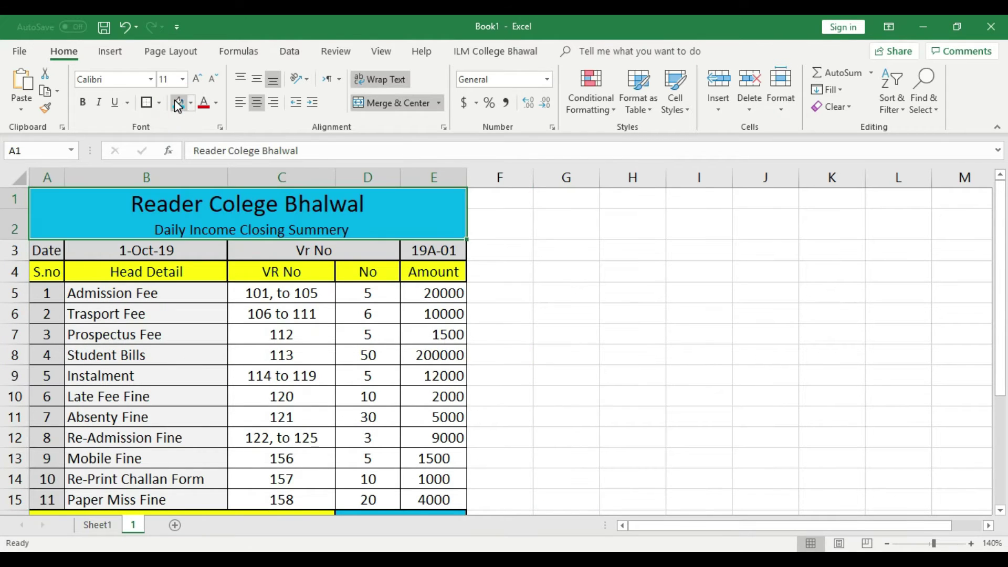
left_click(190, 103)
left_click(190, 218)
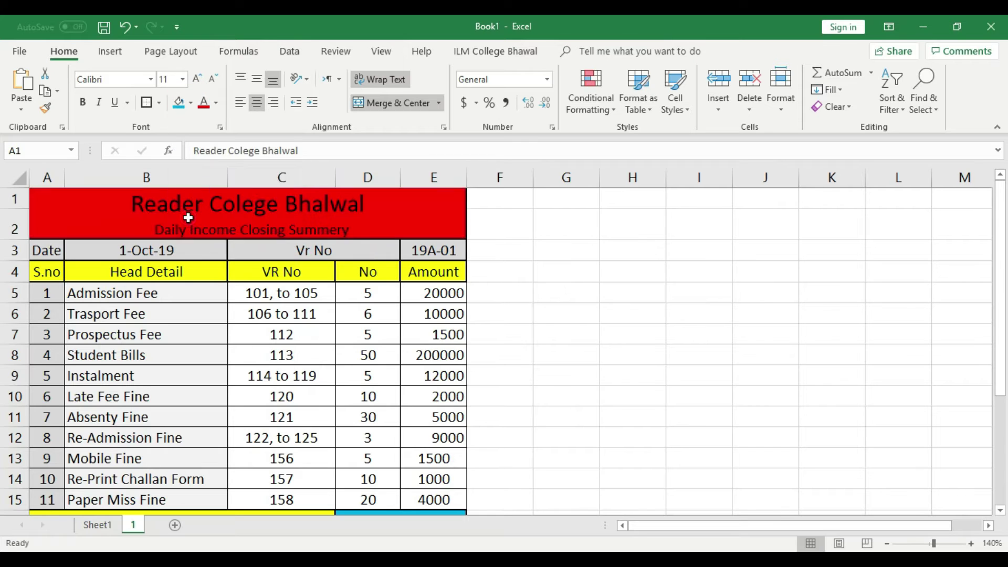
left_click(538, 348)
- Examine the VR No and No entries of the Admission Fee row in C5 and D5
scroll(538, 348, "down", 1)
left_click(282, 226)
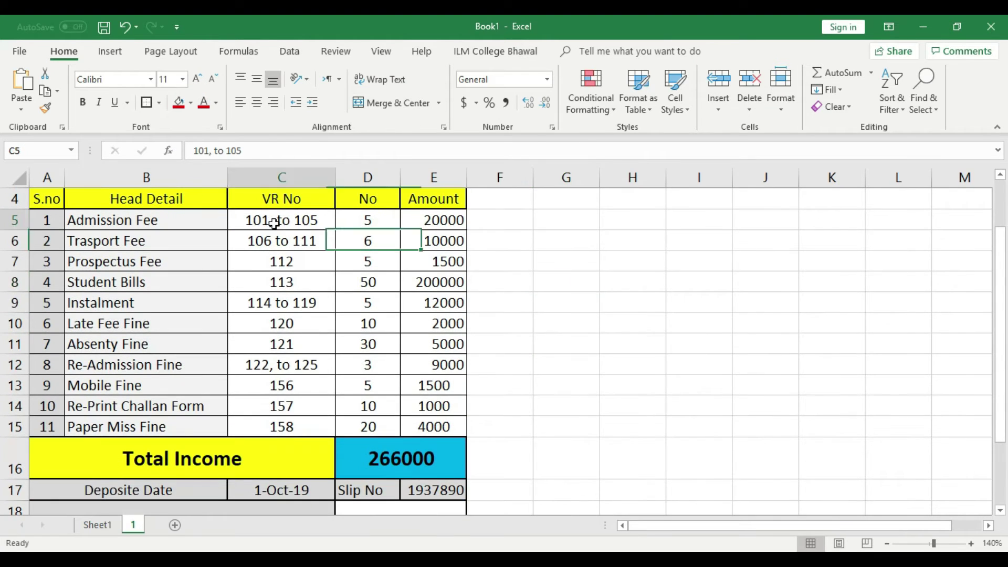
scroll(292, 357, "up", 1)
scroll(292, 357, "up", 1)
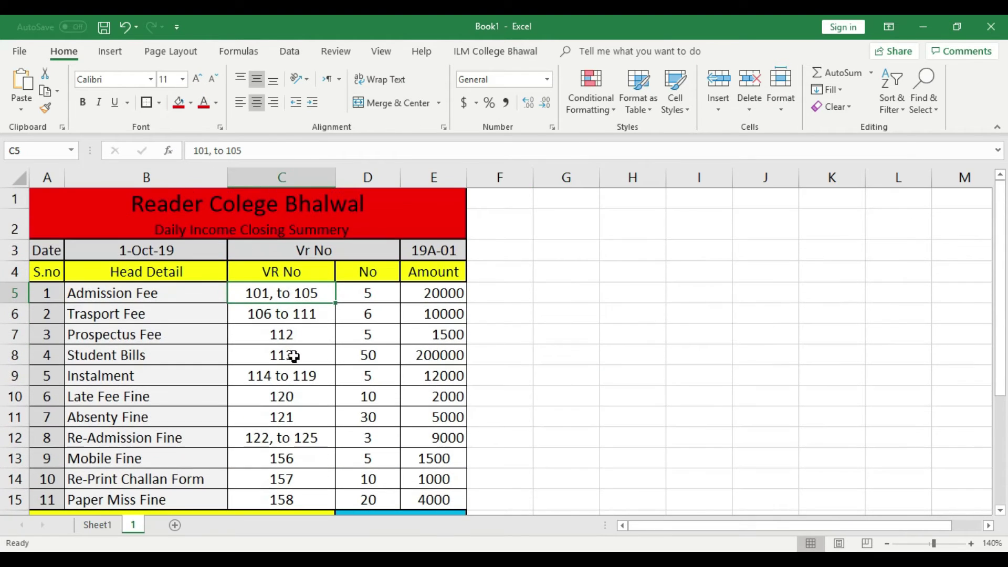
left_click(380, 298)
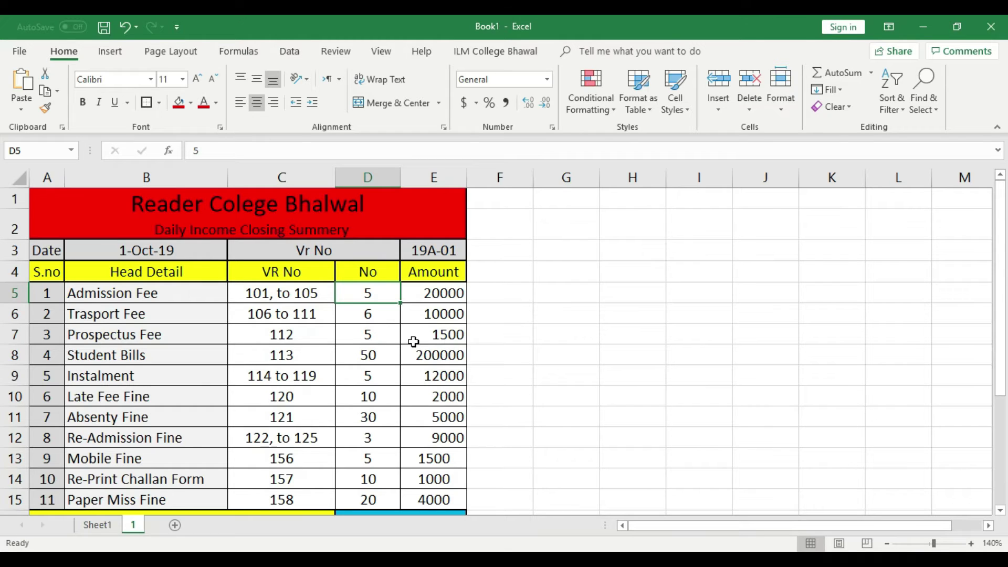
left_click(319, 295)
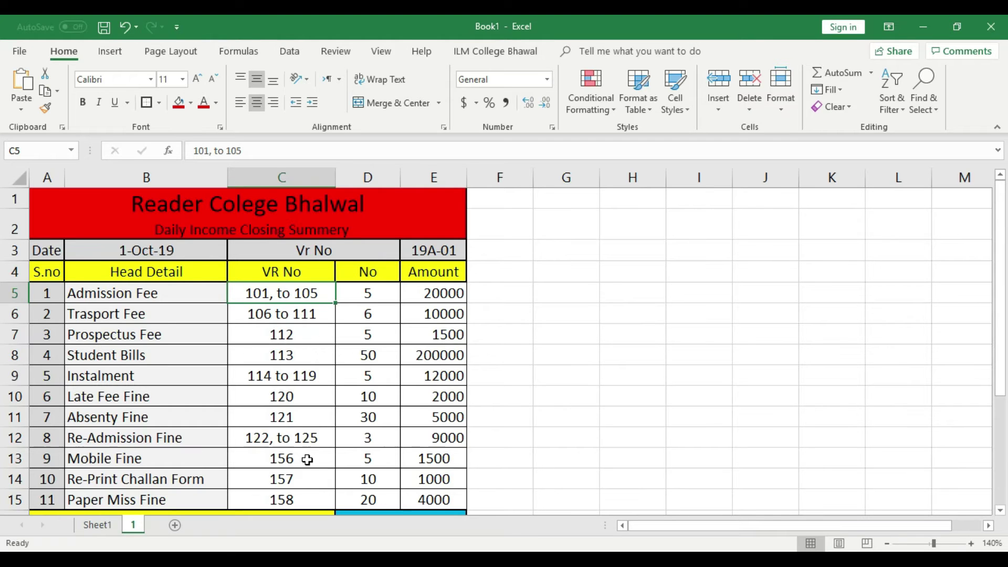
- Try 119 as the Late Fee Fine voucher number in C10, undo it and enter 120 again
scroll(321, 352, "down", 1)
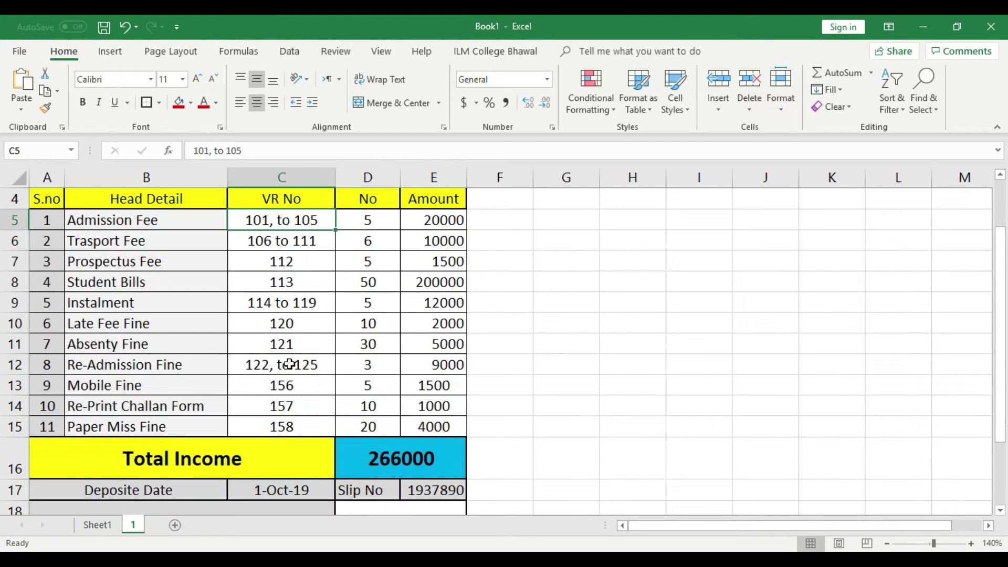
left_click(309, 326)
key("Delete")
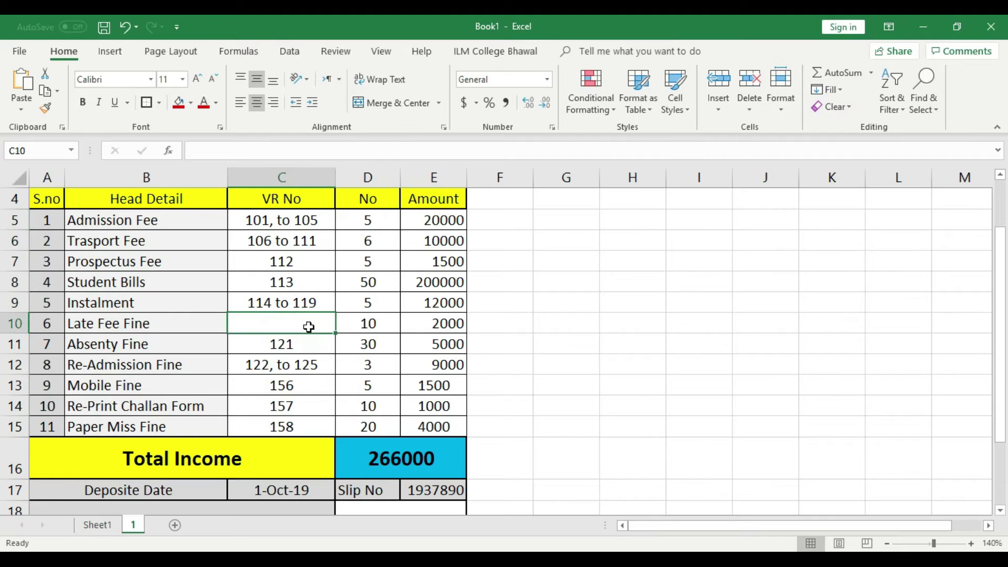
type("119")
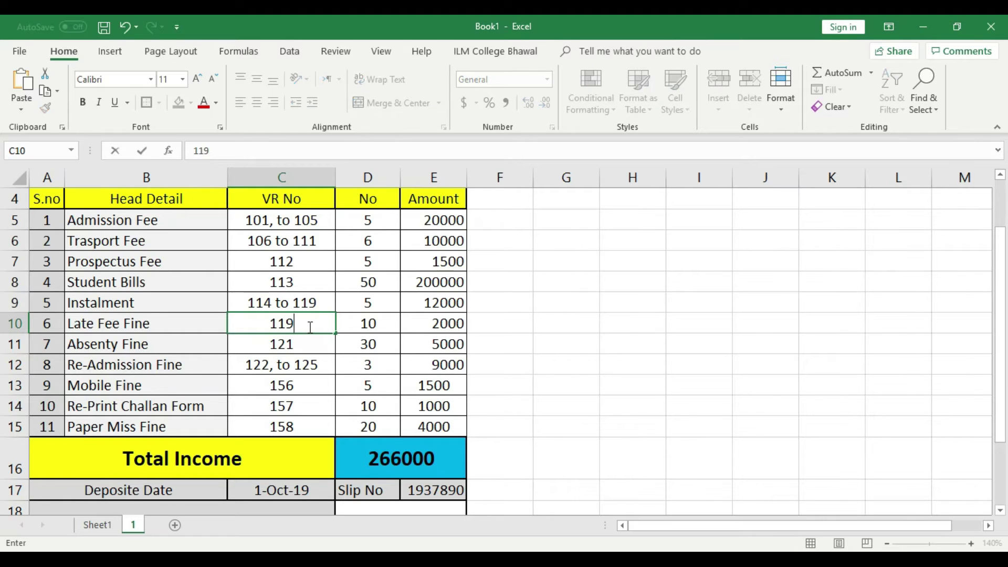
left_click(562, 370)
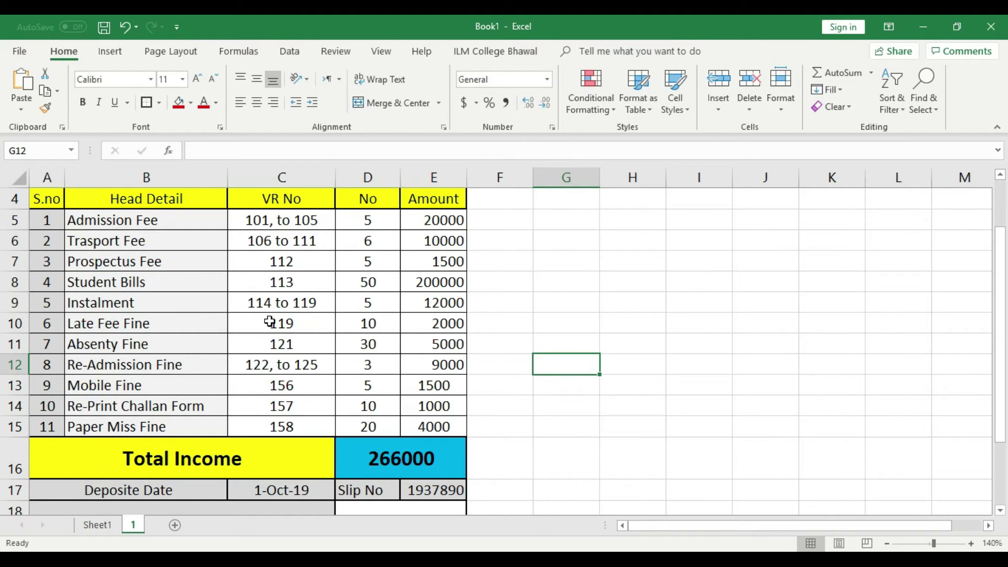
key("ctrl+z")
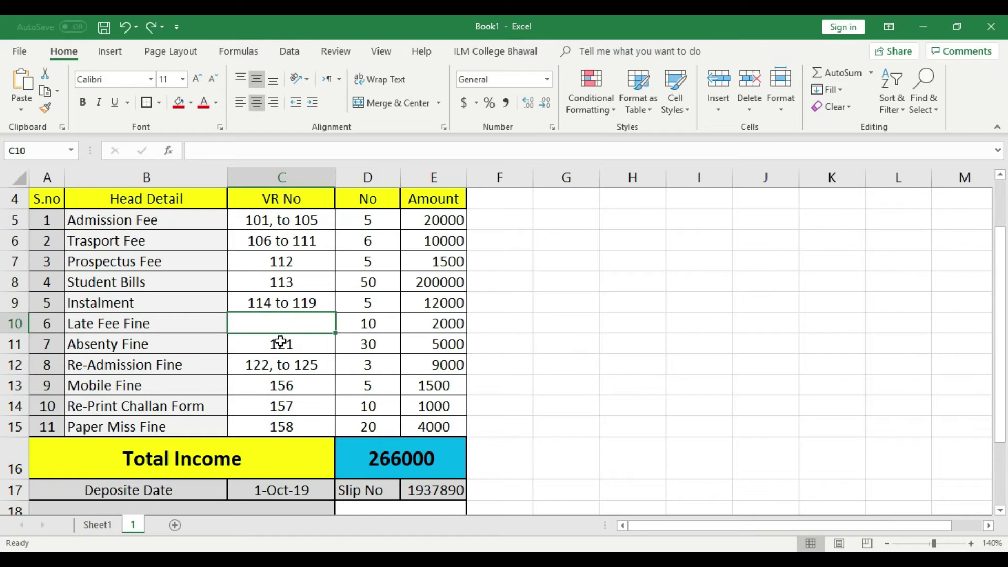
type("120")
left_click(282, 365)
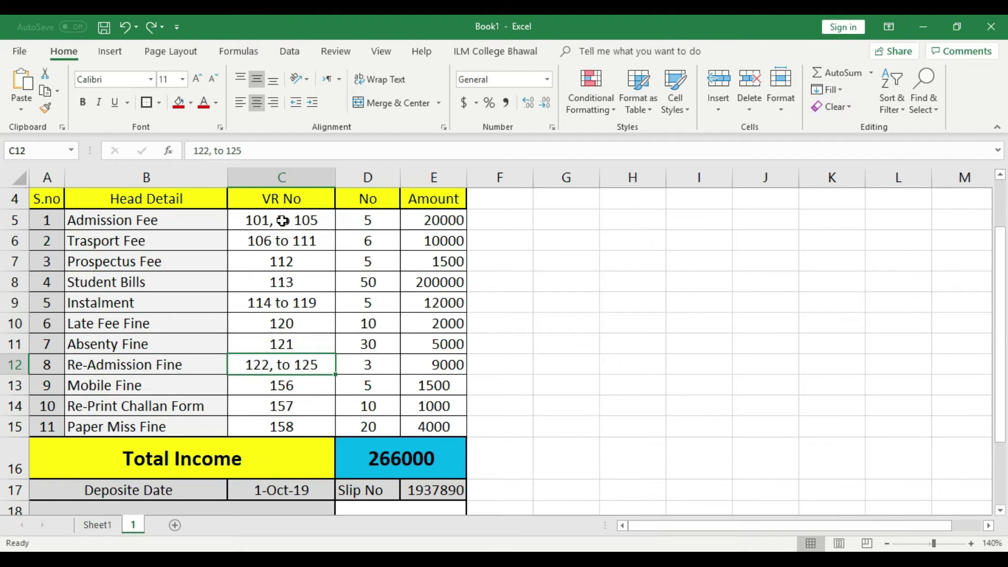
scroll(295, 423, "down", 2)
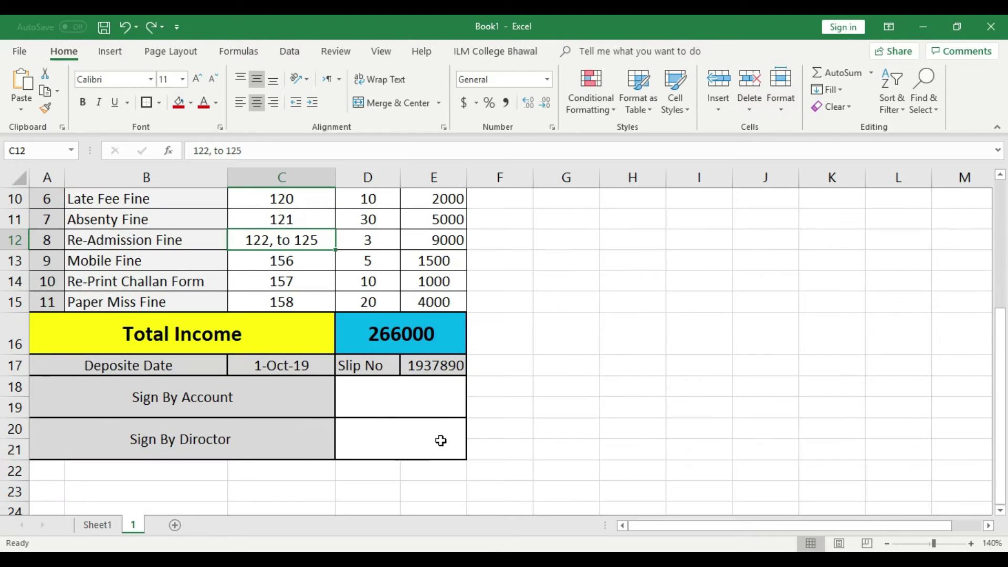
scroll(360, 364, "up", 2)
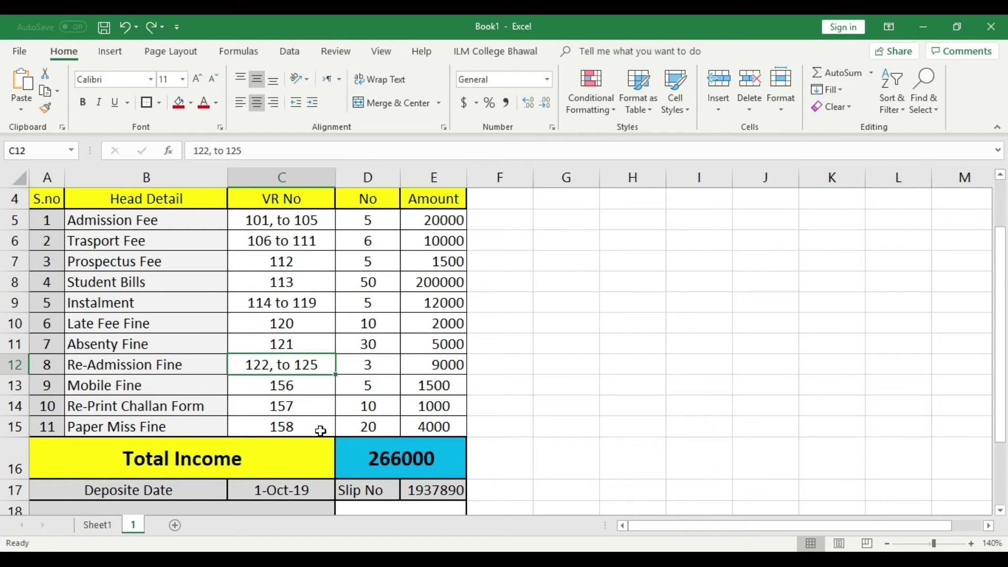
left_click(298, 422)
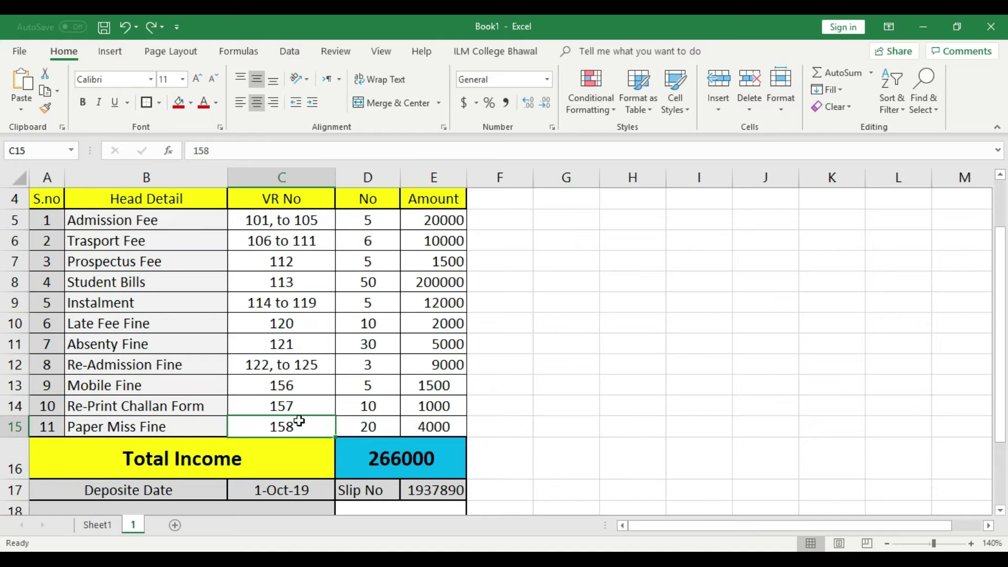
left_click(534, 407)
scroll(534, 407, "down", 3)
- Make only the subtitle line "Daily Income Closing Summery" in the heading cell A1 bold
scroll(535, 407, "up", 4)
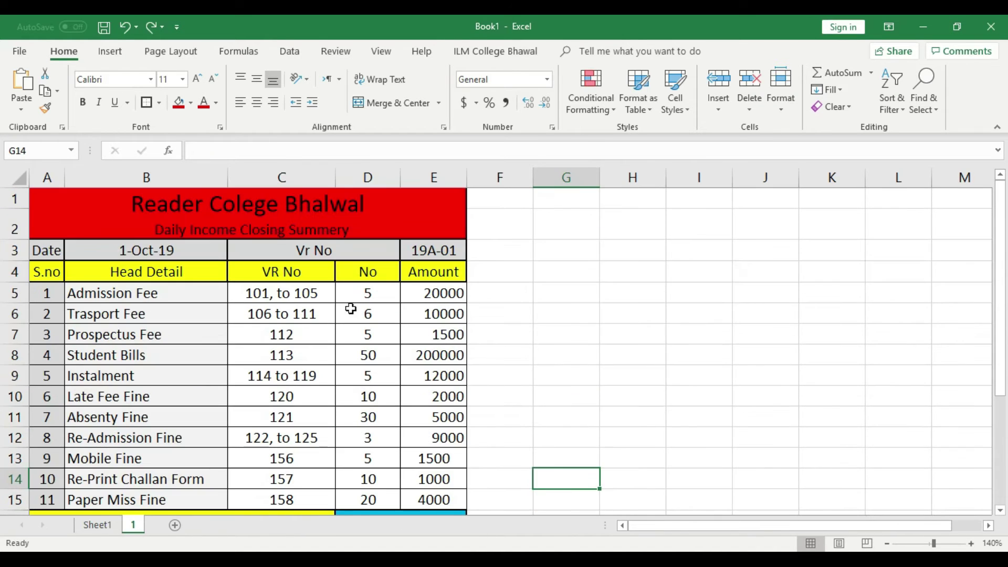
double_click(319, 233)
left_click_drag(349, 251, 153, 251)
left_click(82, 100)
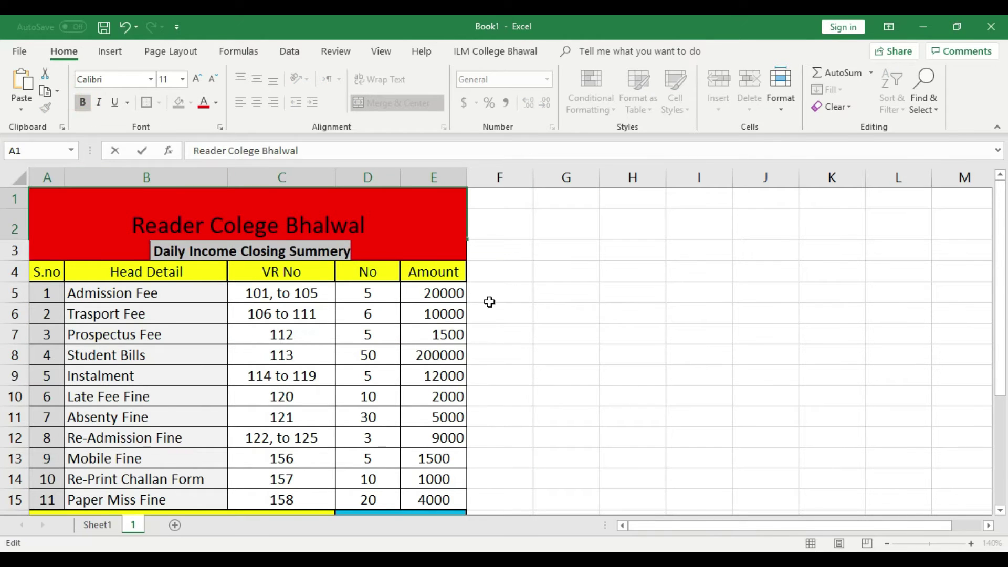
left_click(489, 299)
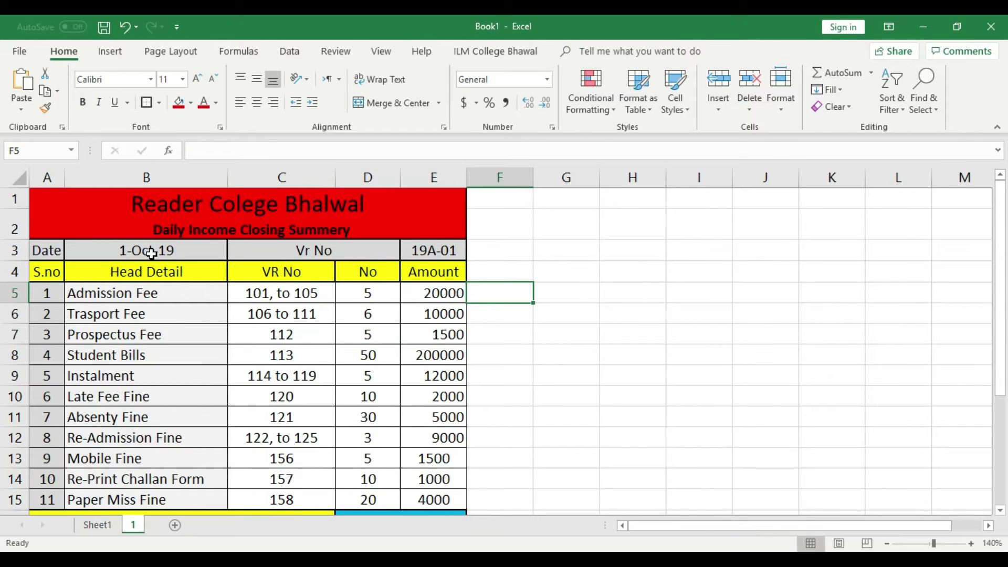
left_click(565, 365)
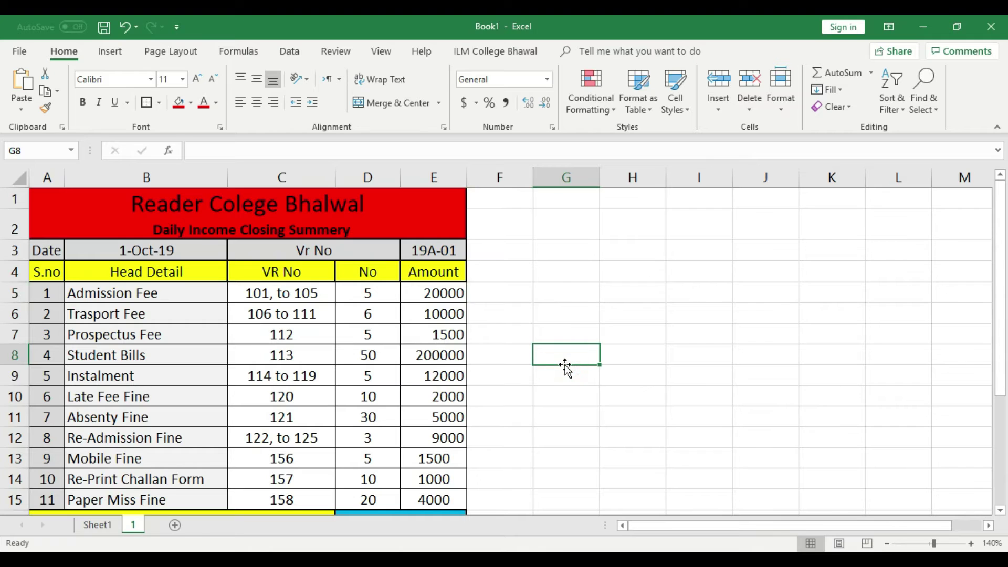
scroll(565, 368, "down", 3)
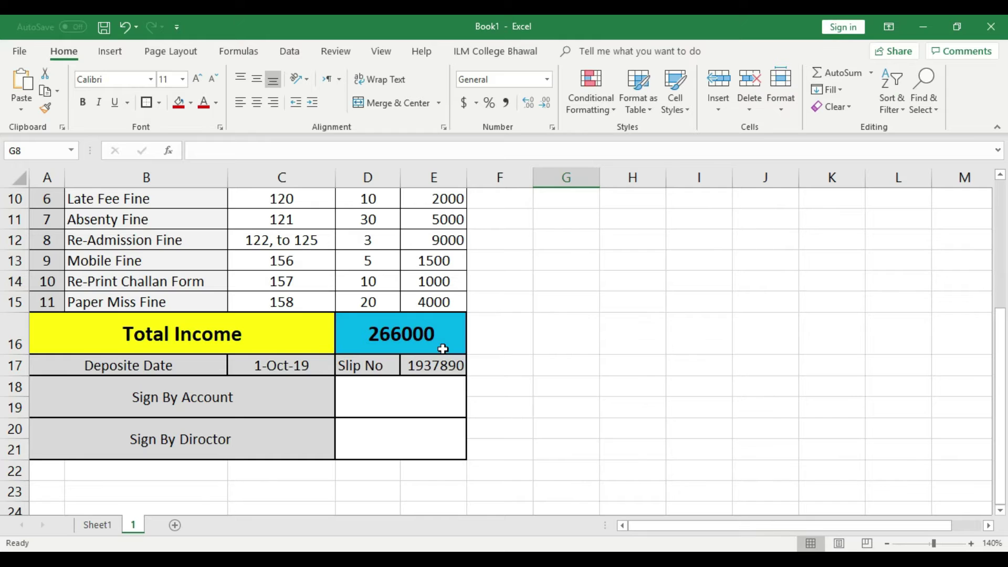
left_click(546, 362)
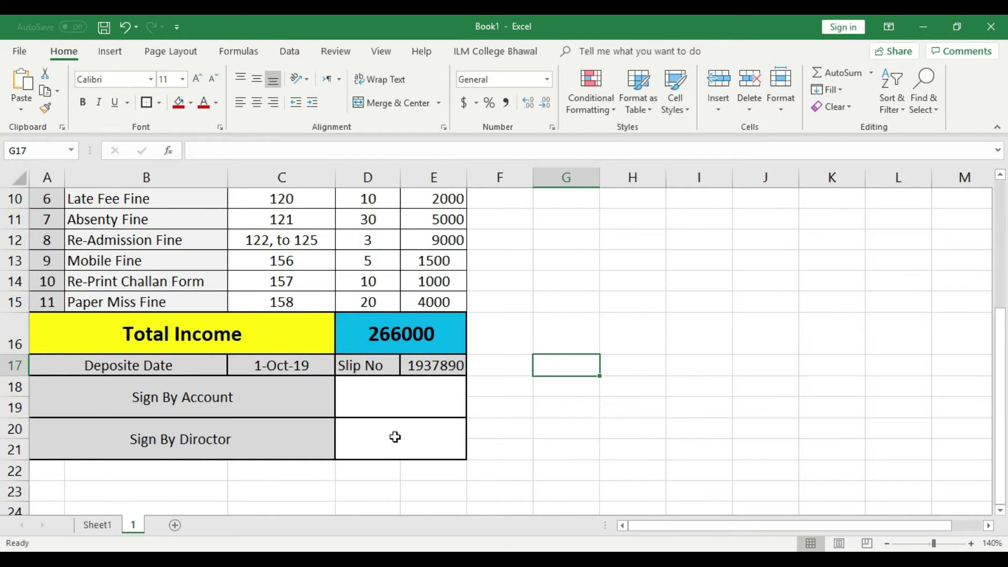
- On Sheet1, narrow column C and merge and center the VR No heading across C2:D2
left_click(101, 525)
left_click(413, 352)
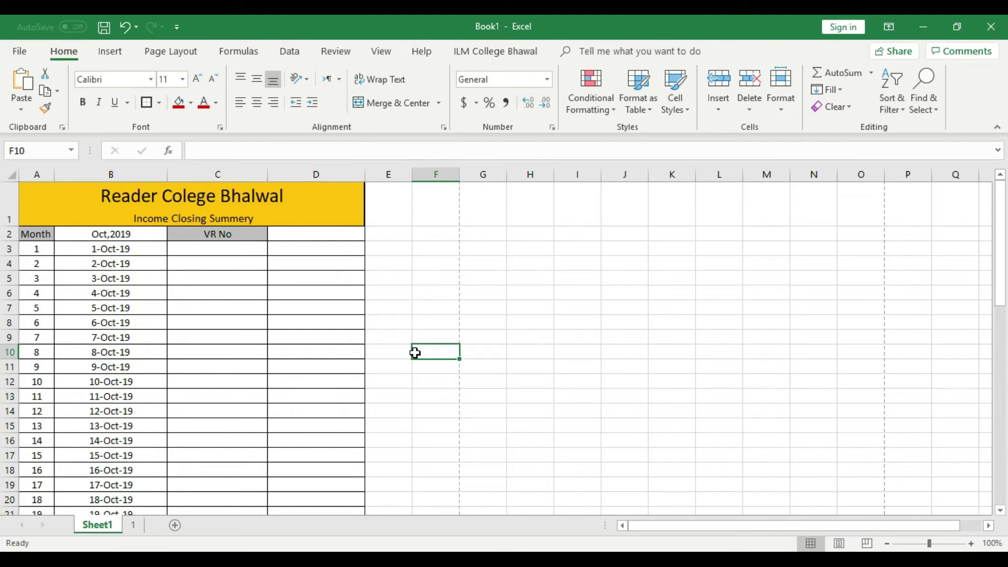
scroll(324, 372, "down", 8)
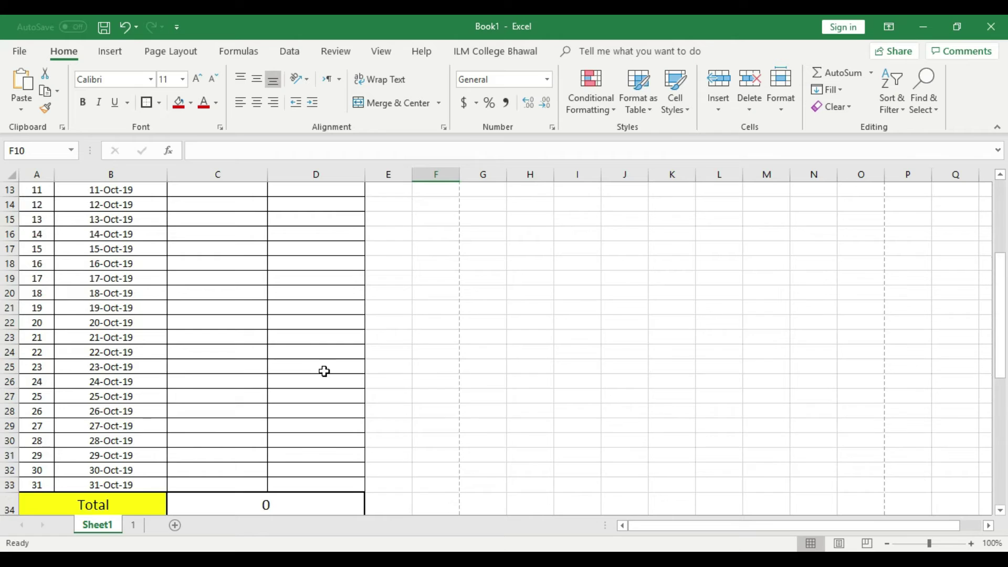
scroll(324, 372, "up", 8)
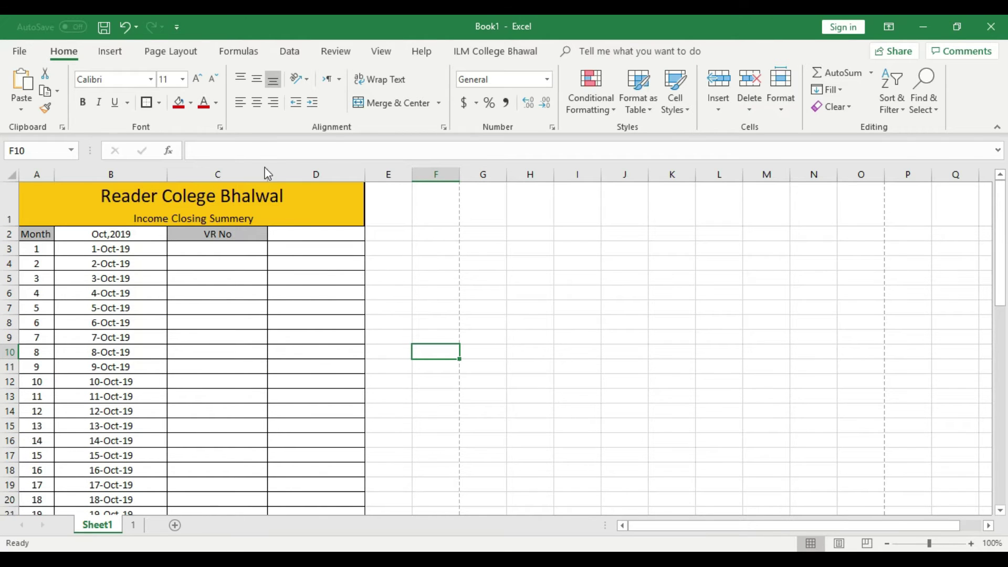
left_click_drag(268, 173, 241, 174)
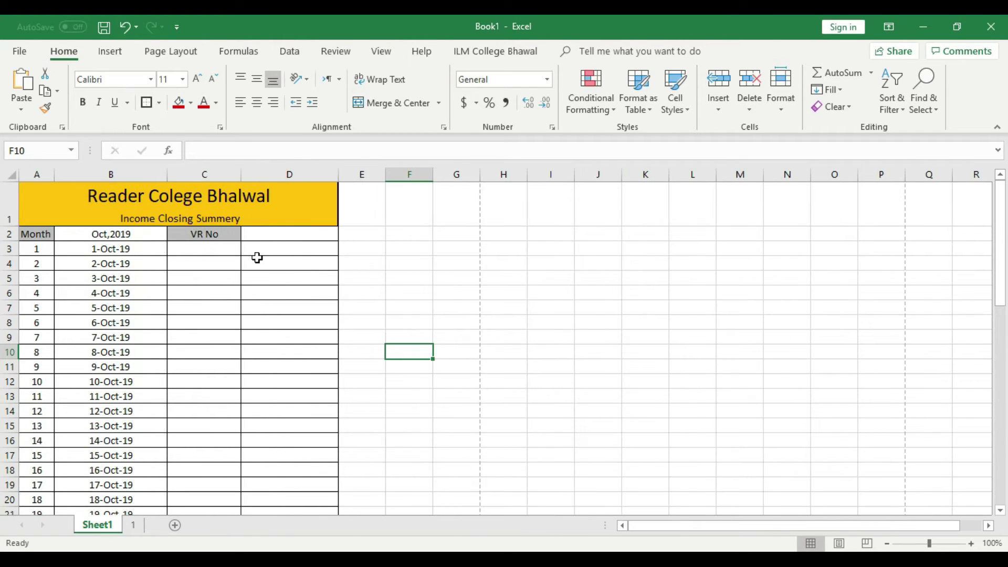
left_click_drag(209, 239, 273, 233)
left_click(396, 105)
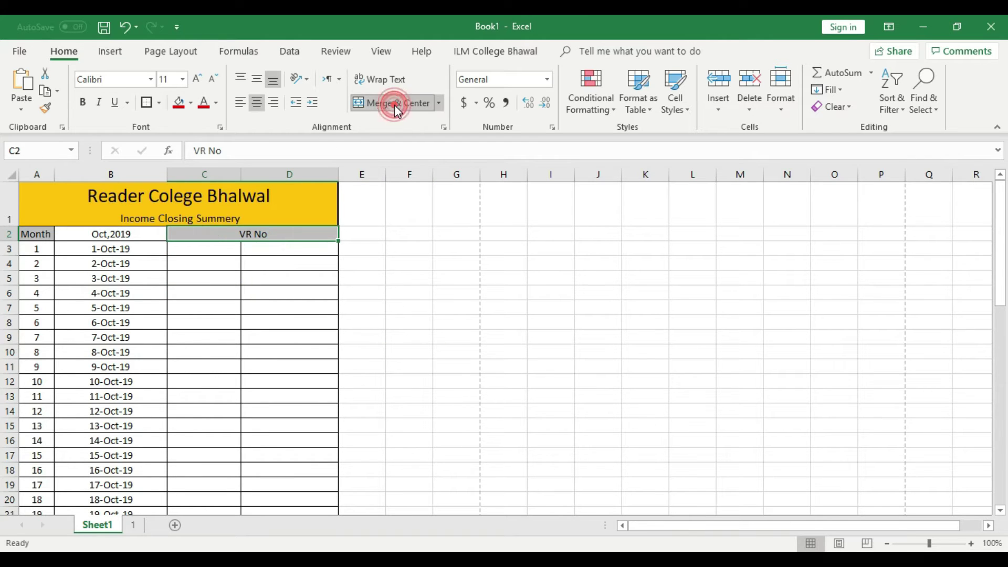
- Replace the merged VR No heading in C2 with Income
left_click(318, 306)
left_click(266, 234)
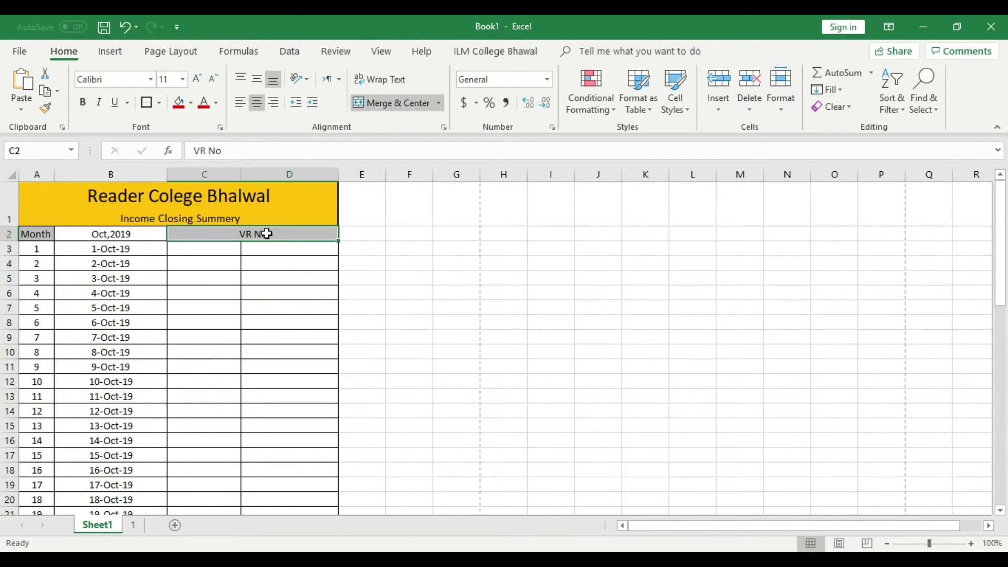
type("Income")
key("Return")
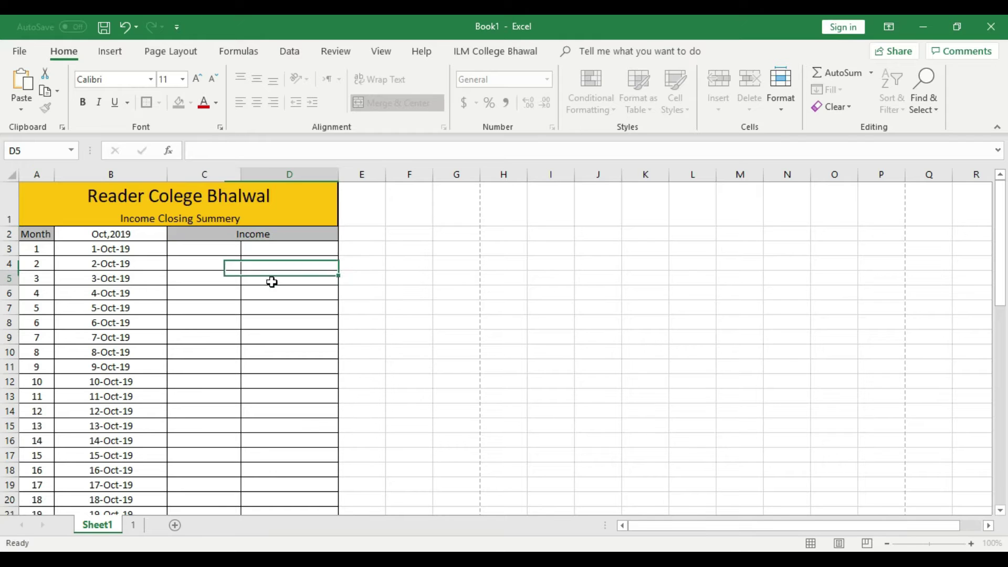
- Merge columns C and D separately within each date row, from row 3 to row 33
left_click_drag(224, 250, 330, 312)
left_click(406, 103)
left_click(302, 342)
left_click(308, 247)
left_click(435, 336)
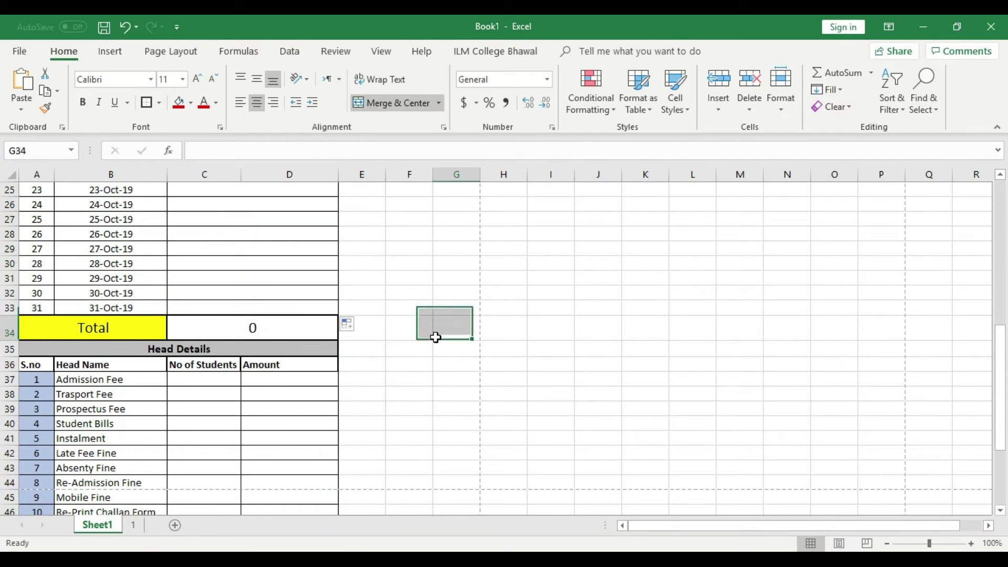
- Widen column B and fill the Oct,2019 header cell with the same gray as its neighbouring headers
scroll(448, 396, "up", 8)
left_click_drag(168, 173, 207, 174)
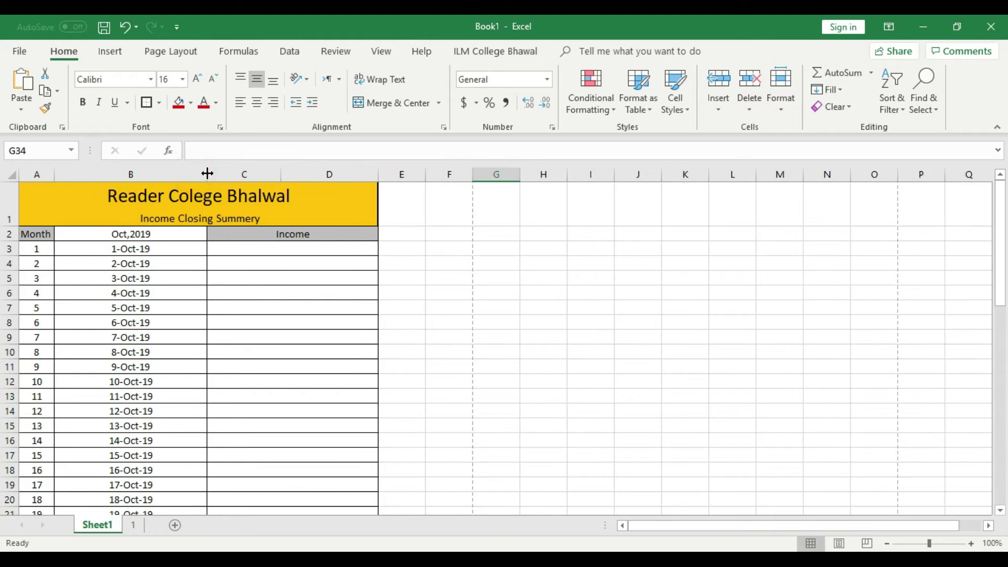
left_click(158, 238)
left_click(191, 103)
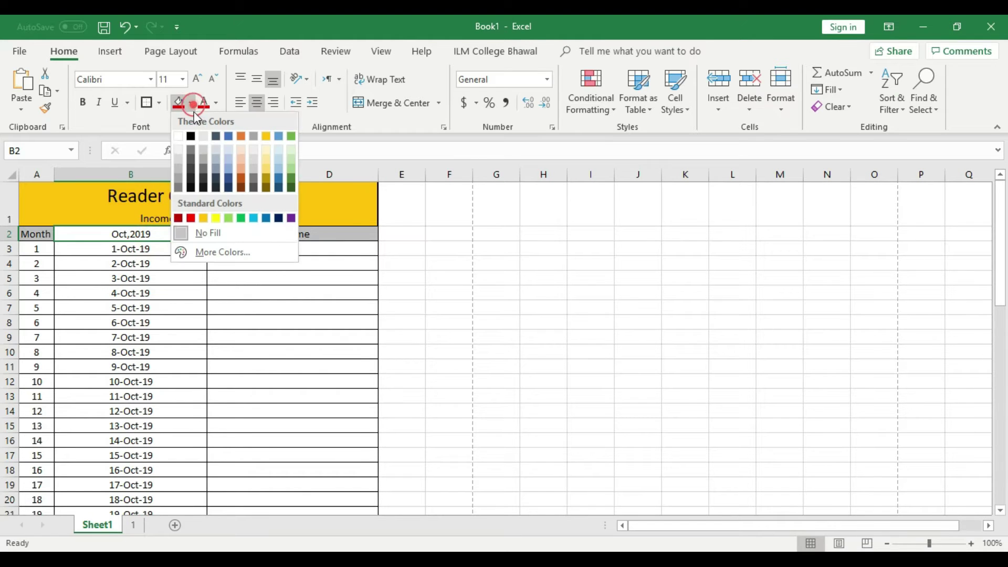
left_click(179, 168)
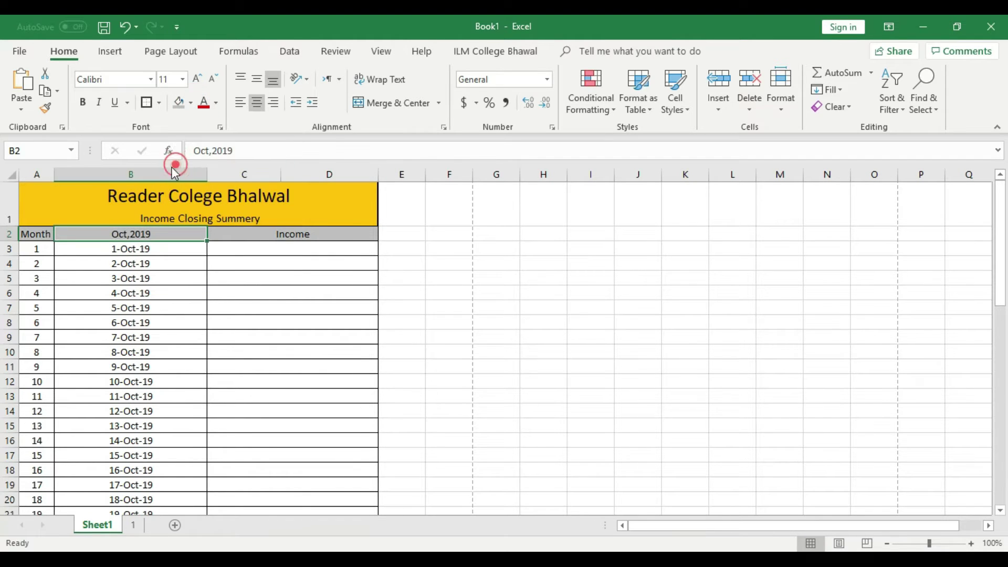
- Make the Month, Oct,2019 and Income header row bold
left_click(11, 234)
left_click(83, 102)
left_click(263, 309)
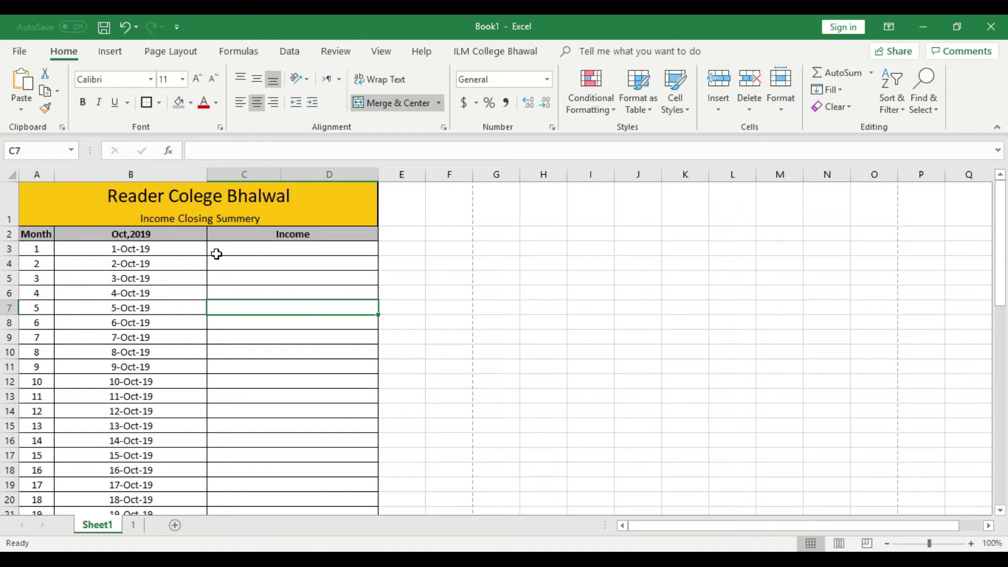
- Look up Total Income on sheet 1 and enter 266000 as the Income for 1-Oct-19 on Sheet1
left_click(298, 247)
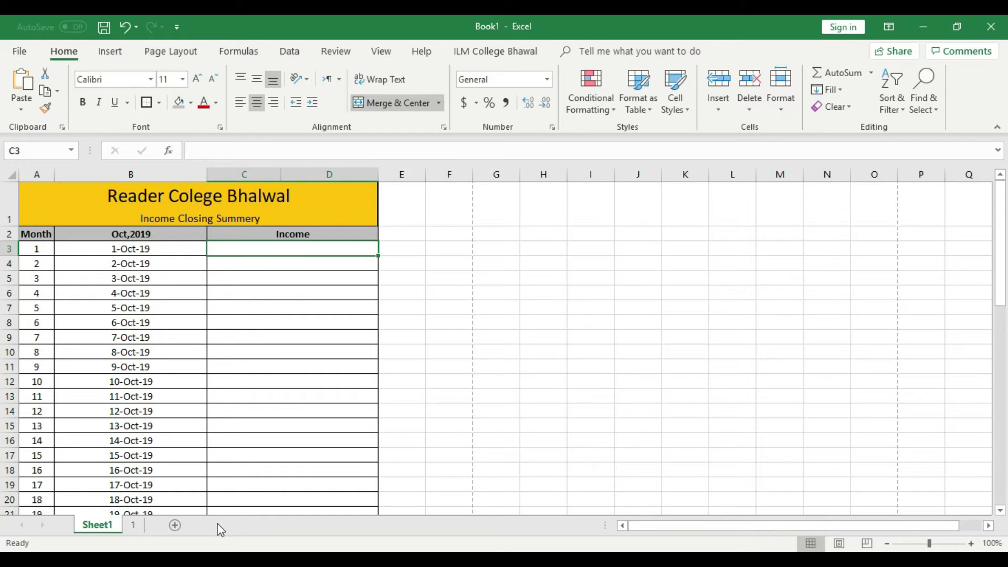
left_click(135, 526)
left_click(507, 401)
left_click(408, 349)
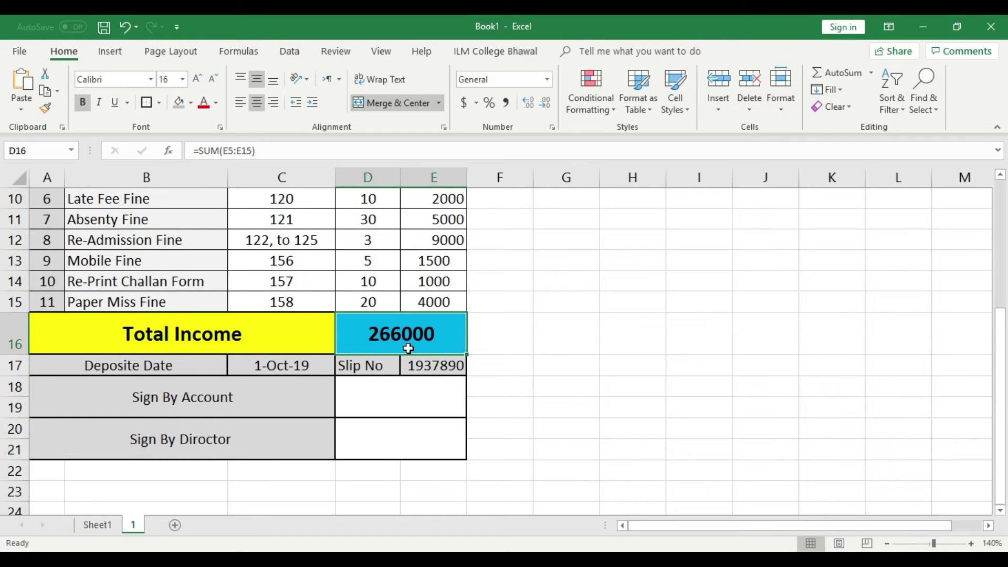
left_click(117, 524)
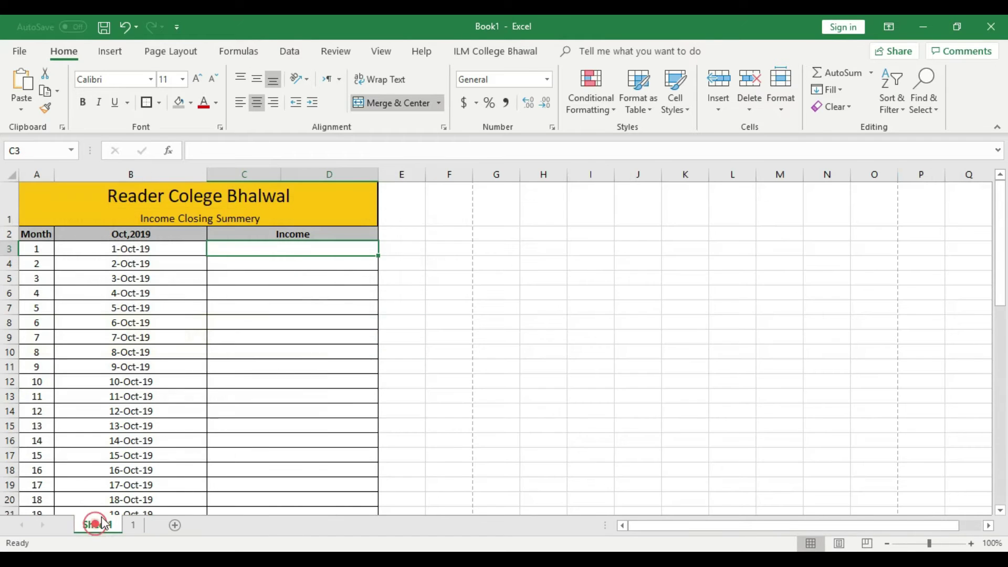
type("26600")
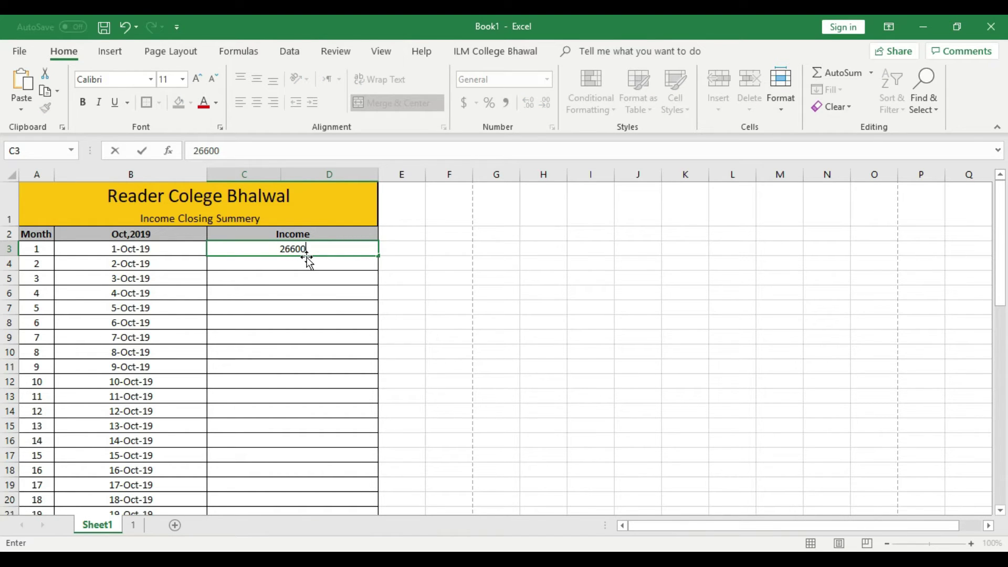
type("0")
left_click(306, 291)
left_click(143, 249)
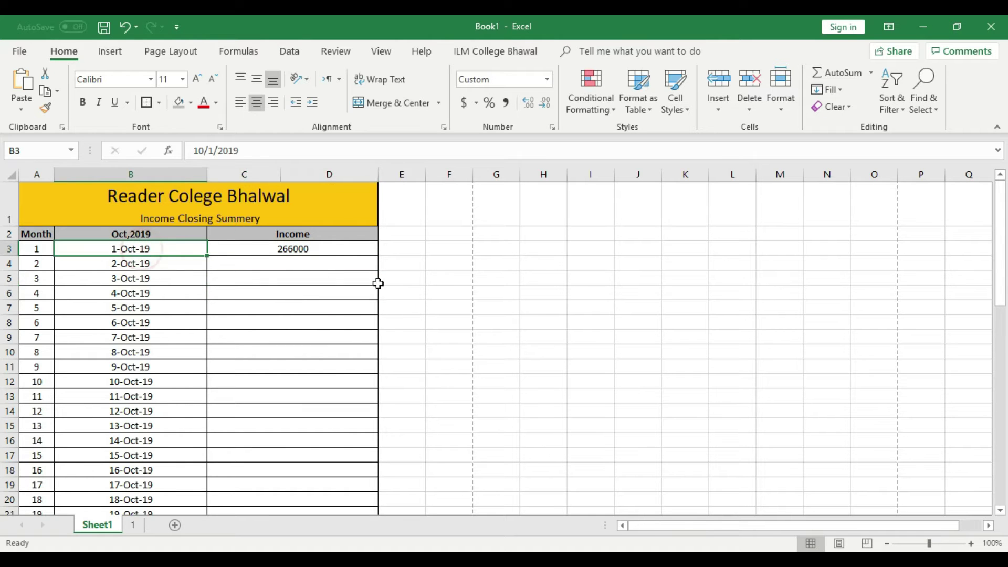
left_click(971, 543)
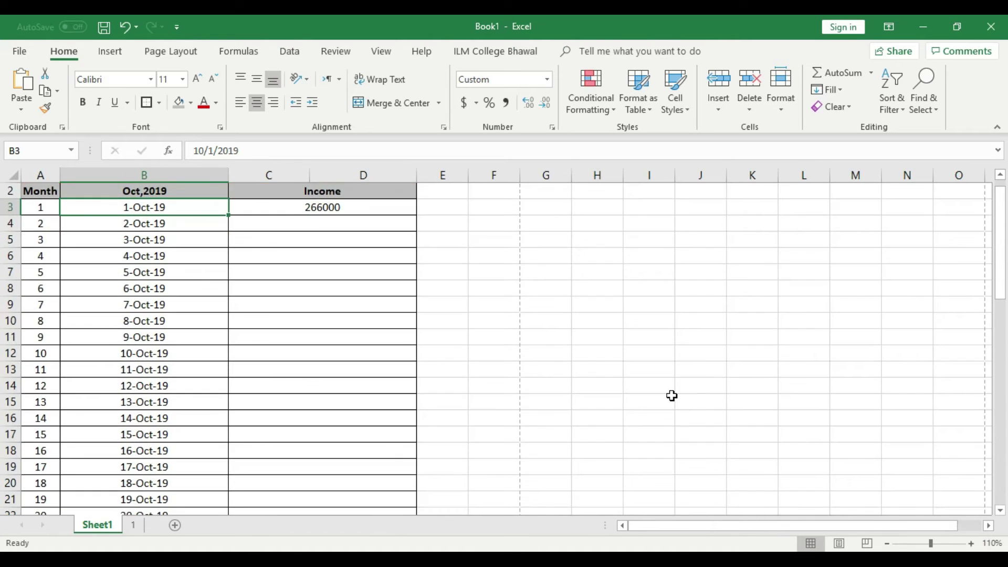
scroll(373, 297, "up", 1)
left_click(311, 257)
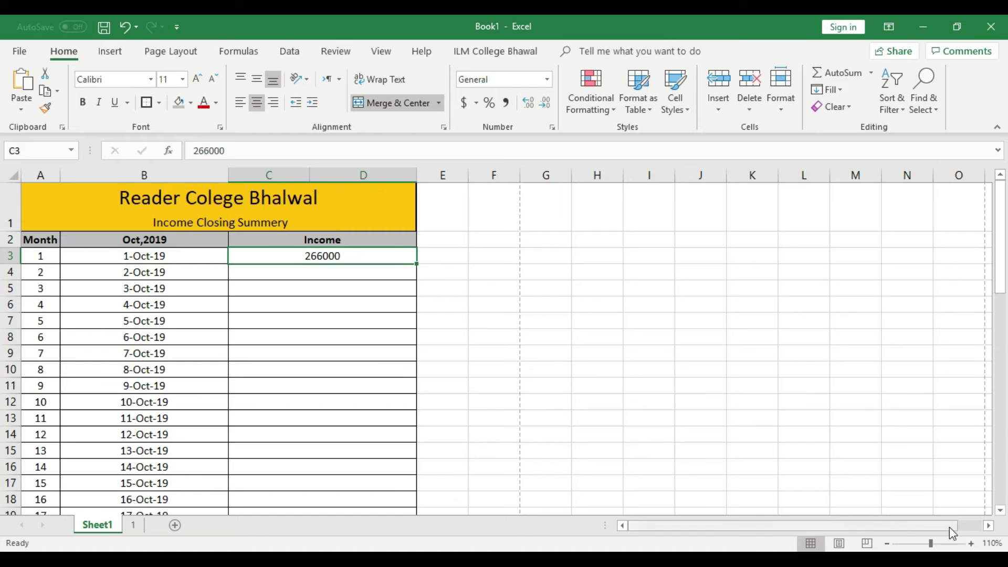
- Replace the monthly Total formula in C34 with a SUM over C3:D33
scroll(391, 362, "down", 7)
scroll(389, 362, "down", 1)
left_click(529, 383)
left_click(325, 336)
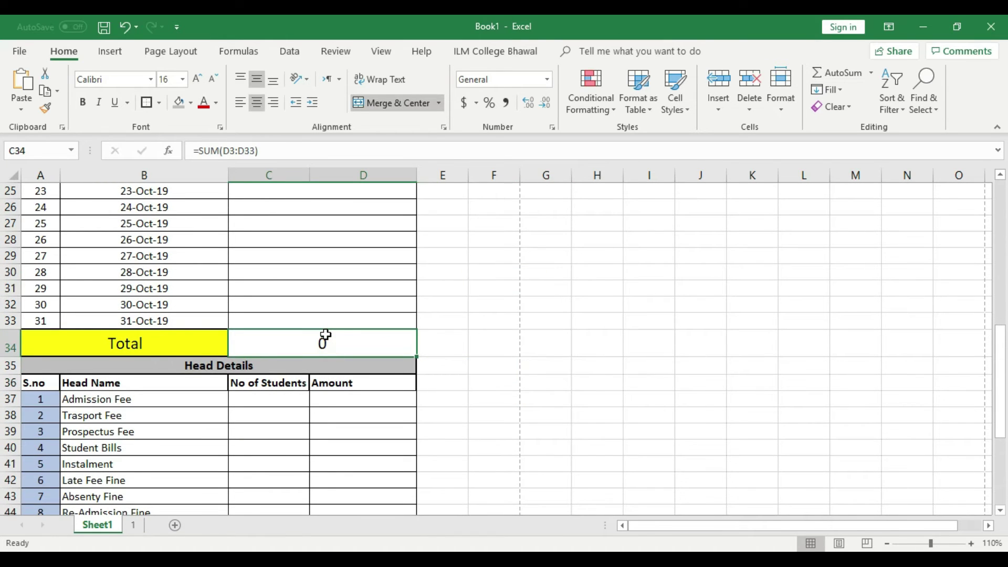
key("Delete")
type("=sum(")
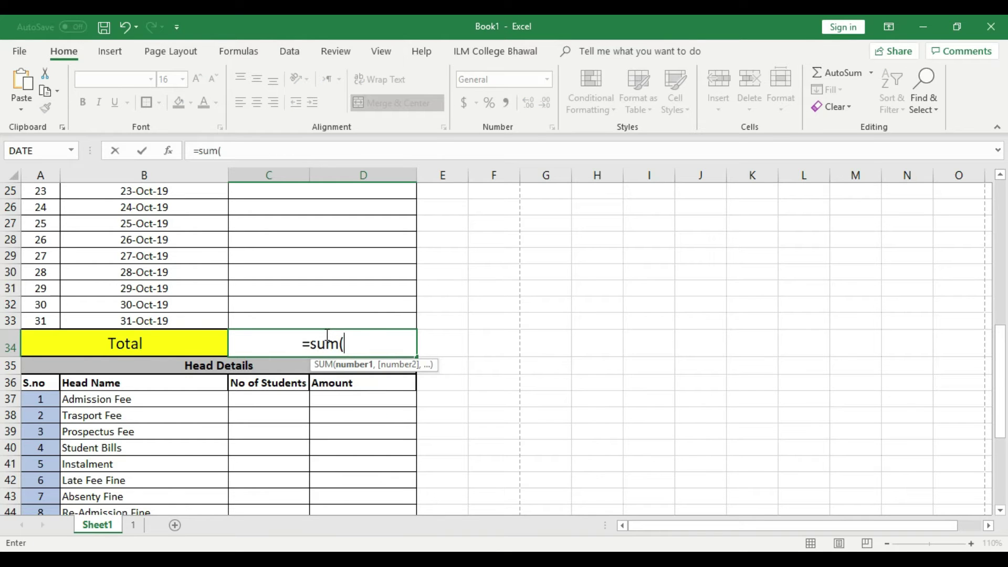
left_click_drag(1001, 392, 994, 210)
left_click_drag(365, 255, 366, 399)
key("Return")
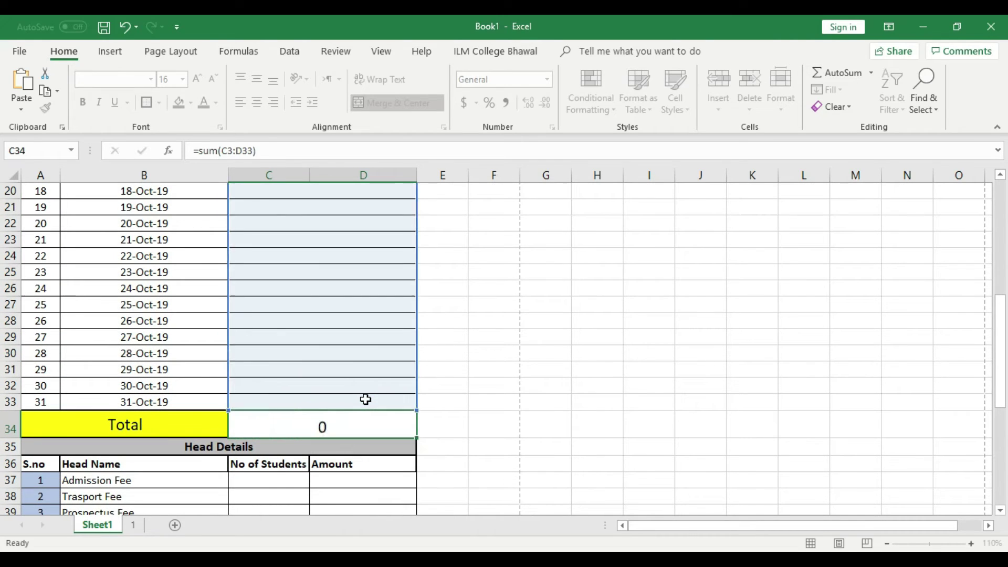
left_click(538, 405)
left_click(333, 421)
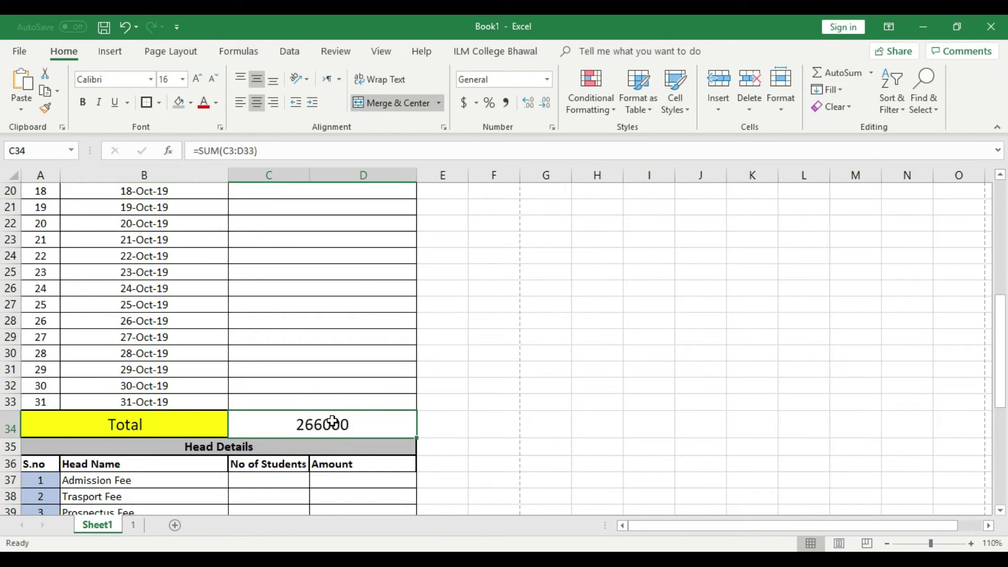
- Check the 1-Oct-19 income against the monthly Total and examine the Amount cells D37:D47 under Head Details
scroll(332, 420, "up", 5)
scroll(332, 421, "up", 2)
left_click(194, 263)
left_click(273, 260)
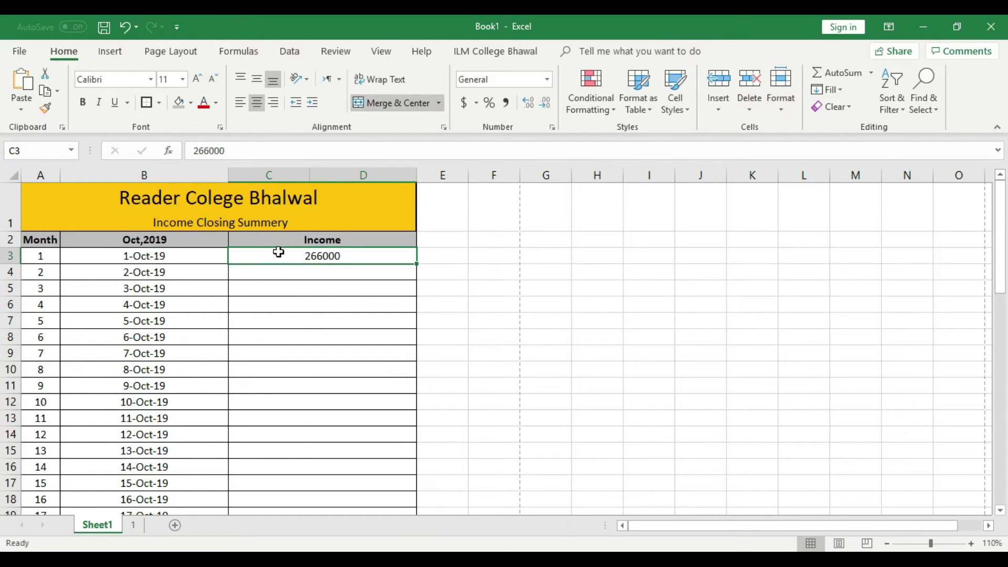
scroll(400, 347, "down", 6)
left_click(392, 443)
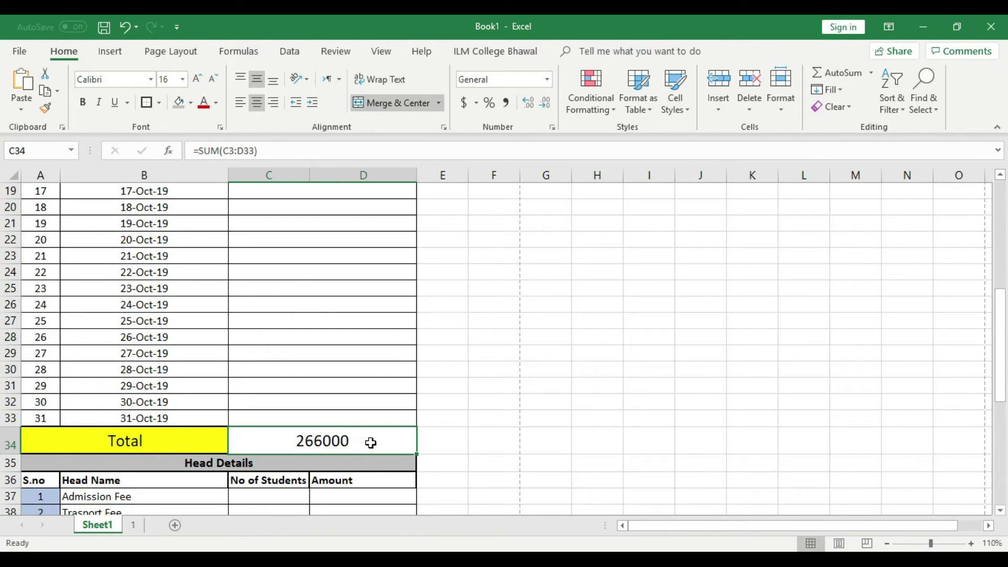
scroll(371, 443, "down", 4)
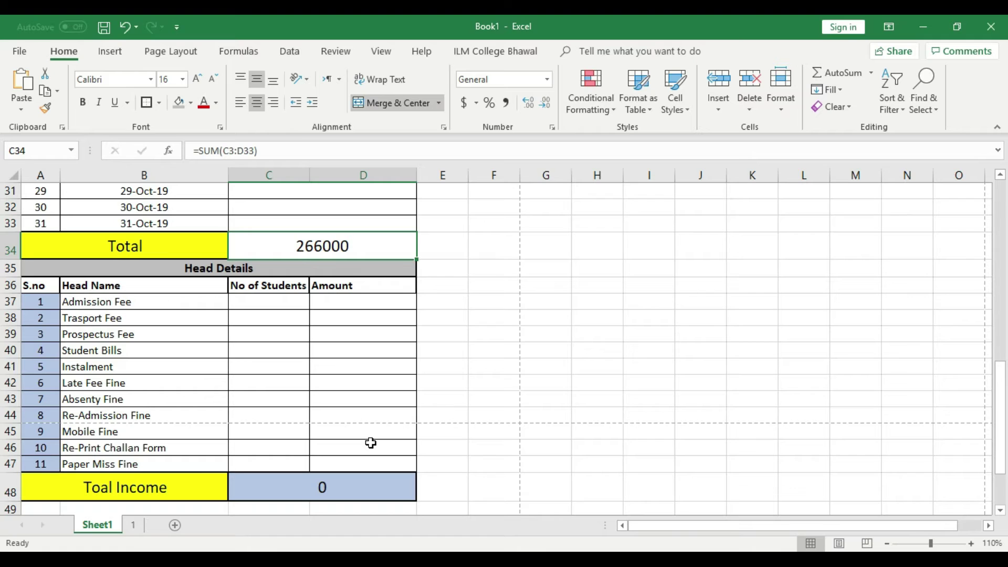
left_click_drag(366, 299, 367, 465)
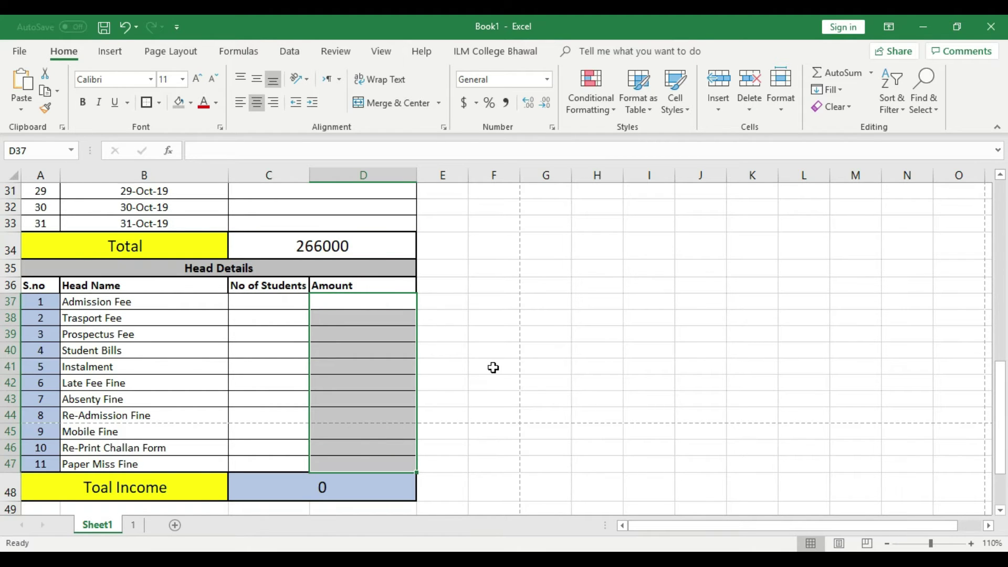
left_click(494, 368)
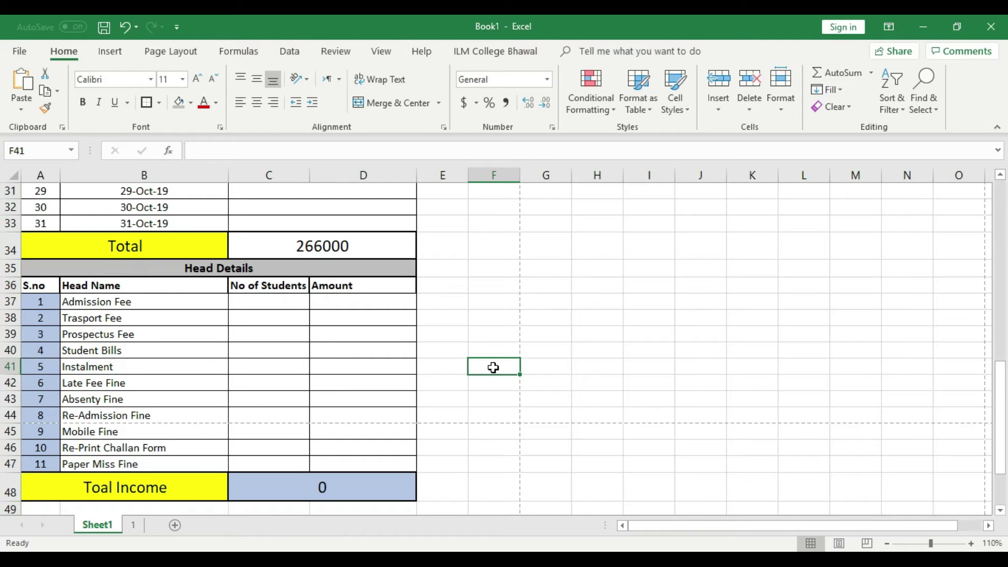
- Compare the first head names on sheet 1, starting at Admission Fee, with the Head Details list on Sheet1
left_click(133, 525)
scroll(135, 237, "up", 2)
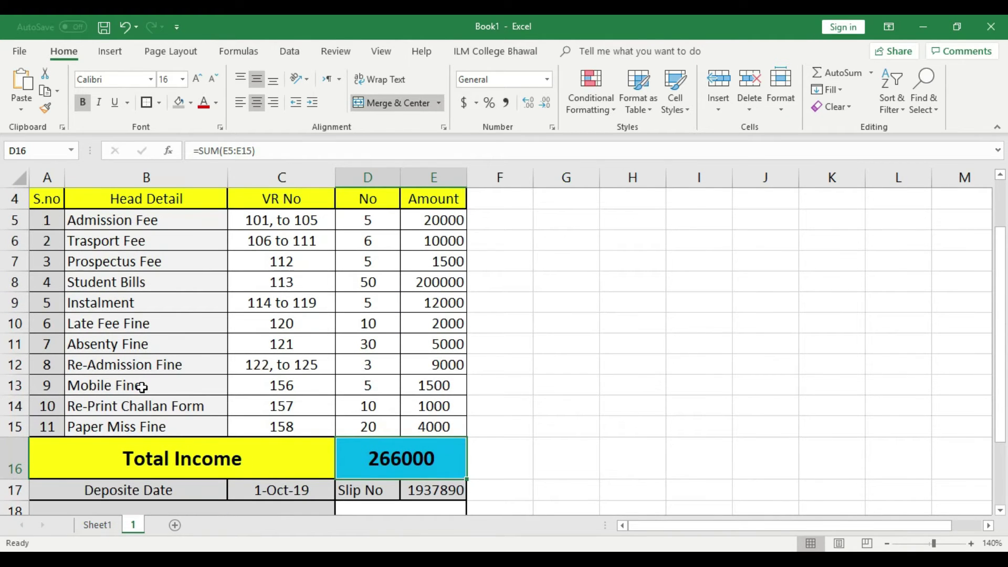
left_click(88, 227)
left_click(97, 241)
left_click(101, 264)
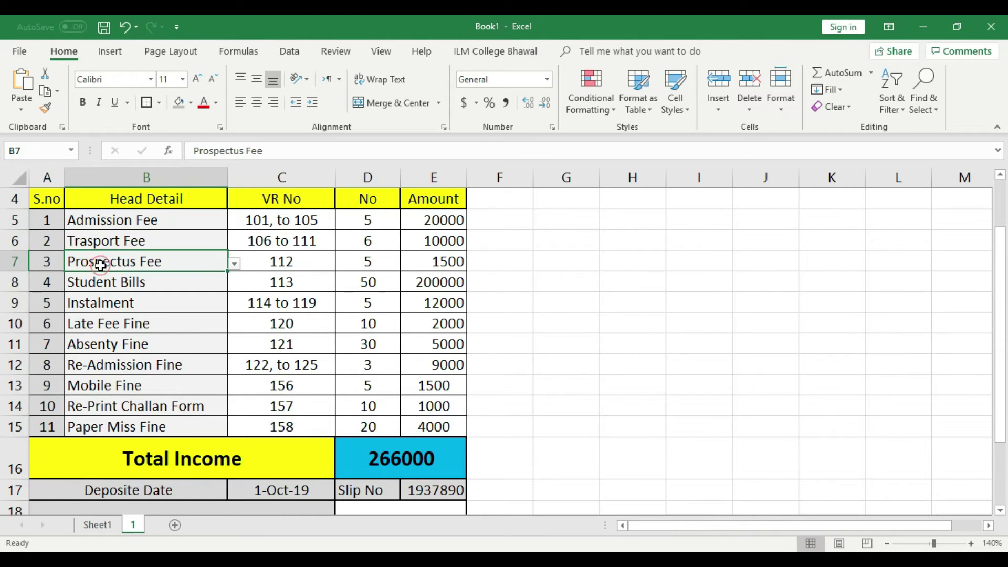
left_click(104, 281)
left_click(98, 525)
left_click(128, 298)
left_click(122, 318)
left_click(121, 335)
left_click(120, 351)
left_click(117, 366)
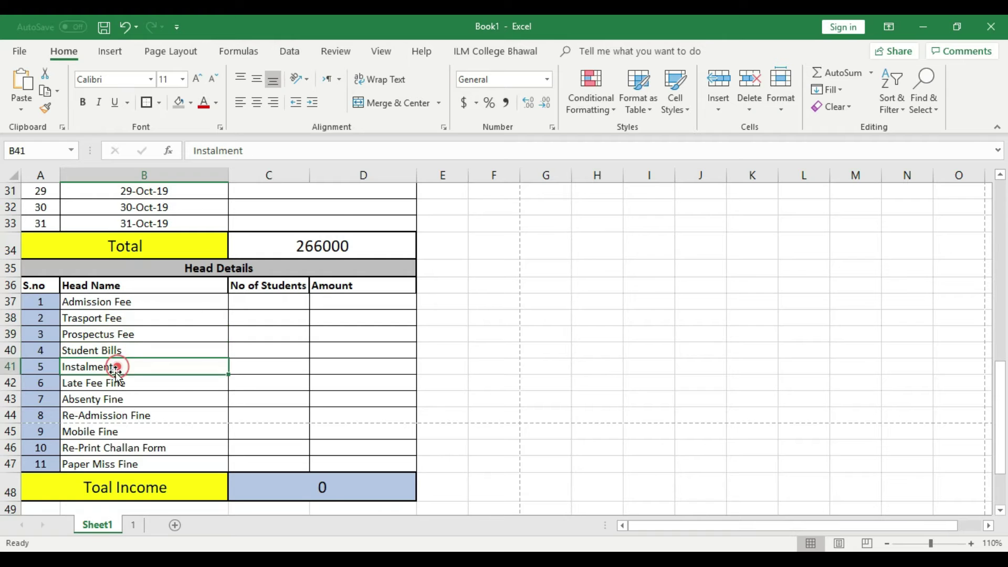
- Compare the heads from Instalment through Re-Admission Fine on sheet 1 with the Head Details list on Sheet1
left_click(132, 525)
left_click(96, 303)
left_click(101, 327)
left_click(97, 525)
left_click(106, 382)
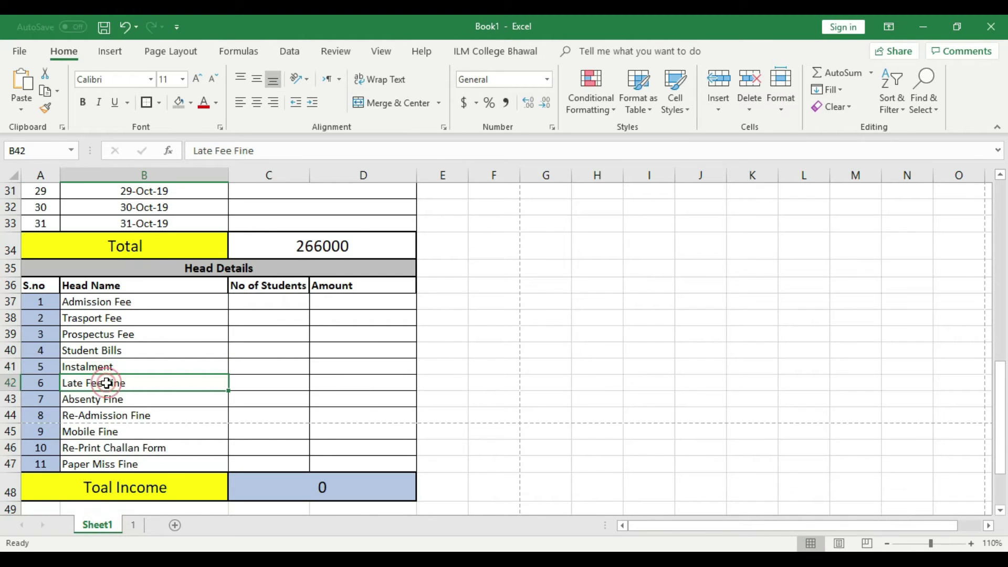
left_click(107, 399)
left_click(132, 525)
left_click(112, 344)
left_click(108, 362)
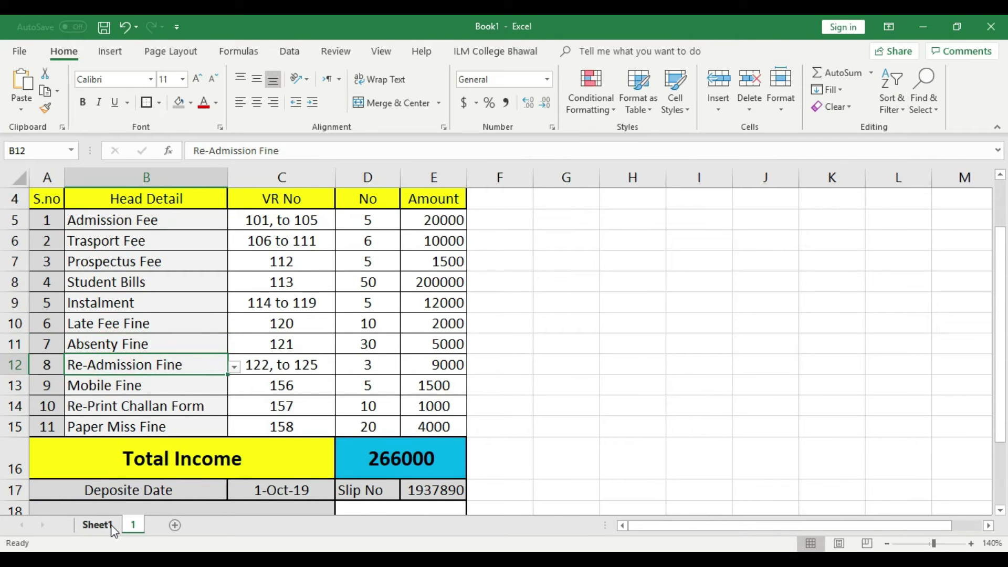
left_click(97, 525)
left_click(107, 415)
left_click(112, 431)
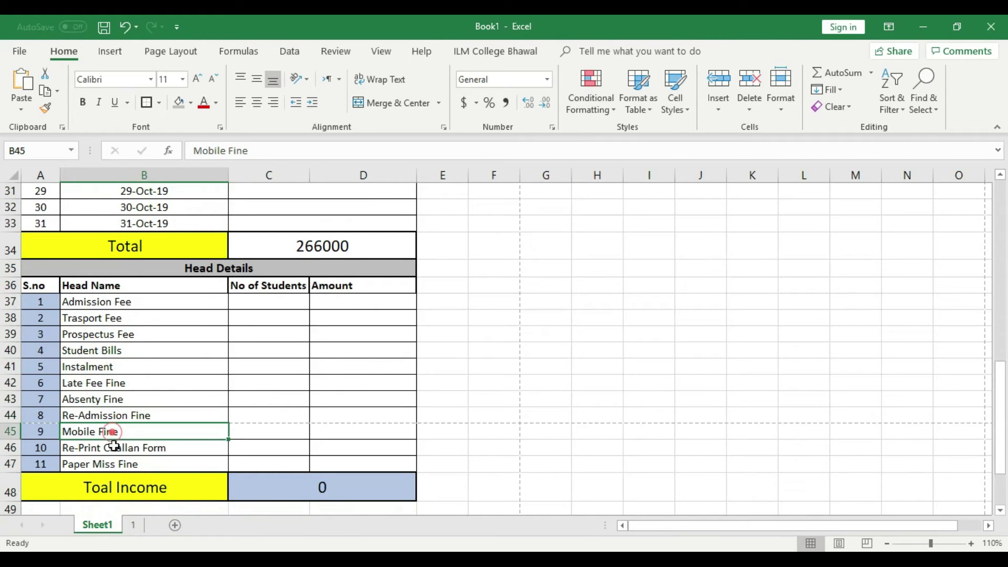
- Compare the last heads, from Mobile Fine to Paper Miss Fine, and then the full head name ranges on both sheets
left_click(133, 524)
left_click(126, 385)
left_click(123, 402)
left_click(97, 524)
left_click(108, 448)
left_click(110, 466)
left_click_drag(124, 301, 124, 466)
left_click(135, 523)
left_click_drag(138, 220, 149, 427)
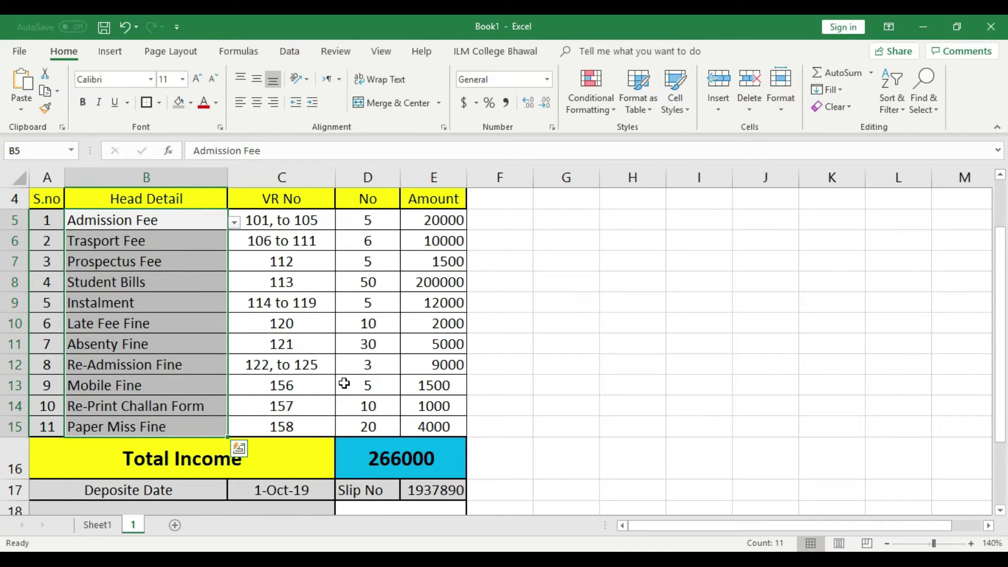
- Set the Mobile Fine row's VR No, No and Amount to 0 on sheet 1
left_click(299, 385)
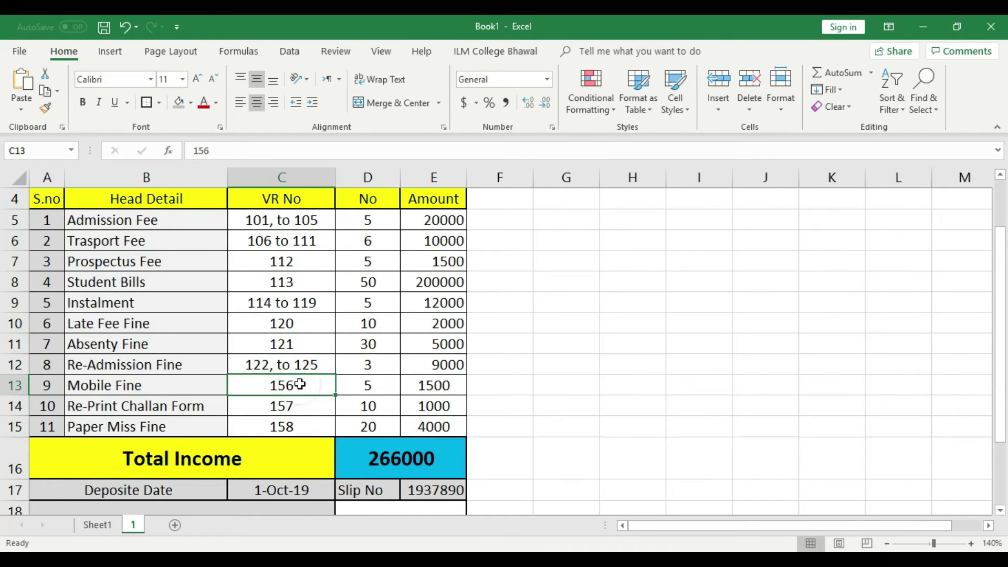
type("0")
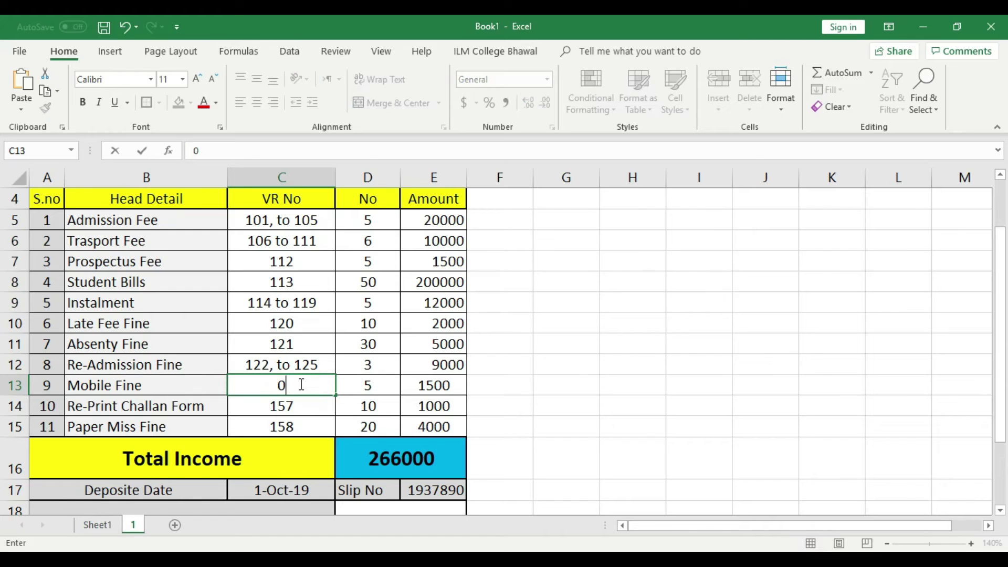
key("Tab")
type("0")
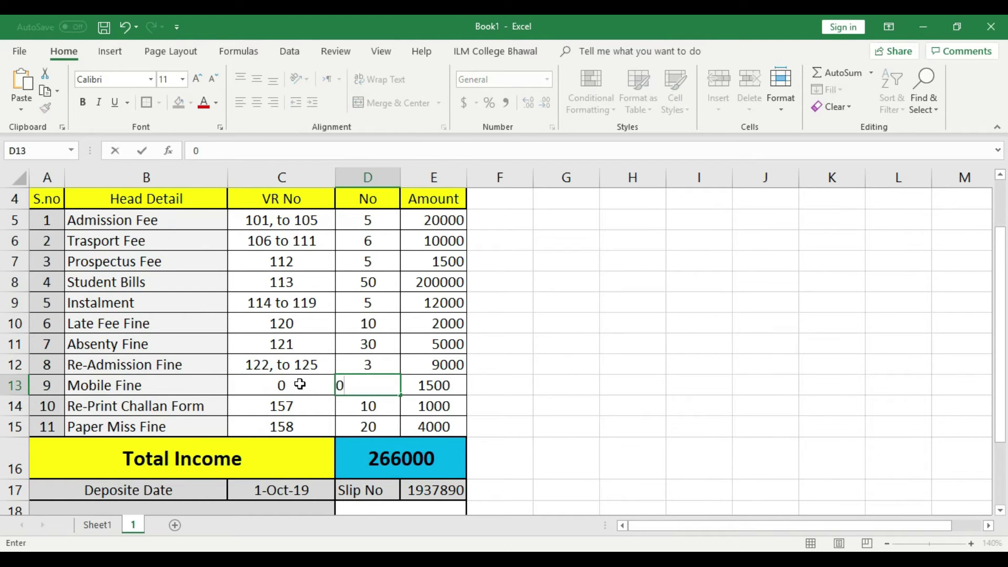
key("Tab")
type("0")
left_click(525, 448)
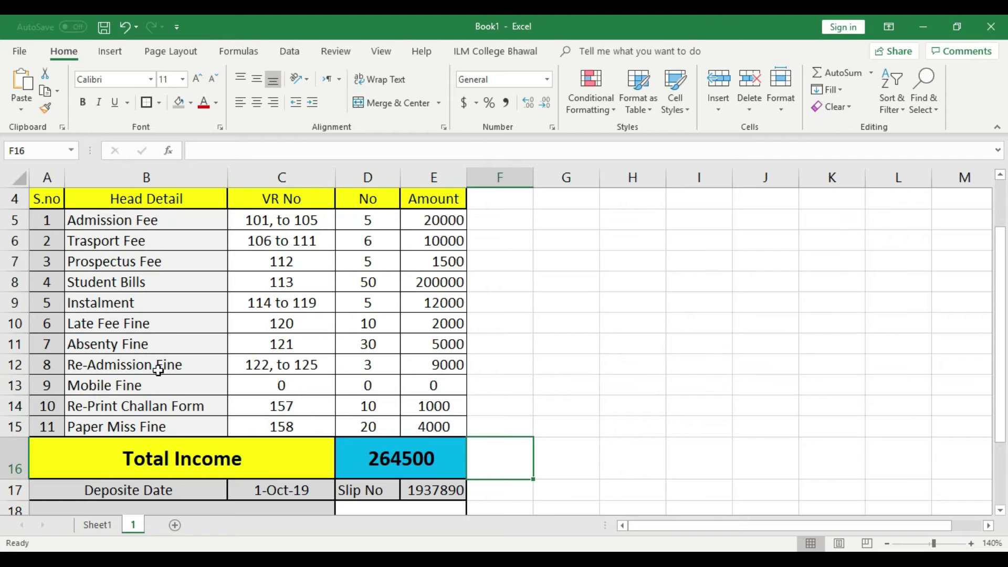
- Undo the zero entries in the Mobile Fine row
key("ctrl+z")
key("ctrl+z")
key("ctrl+z")
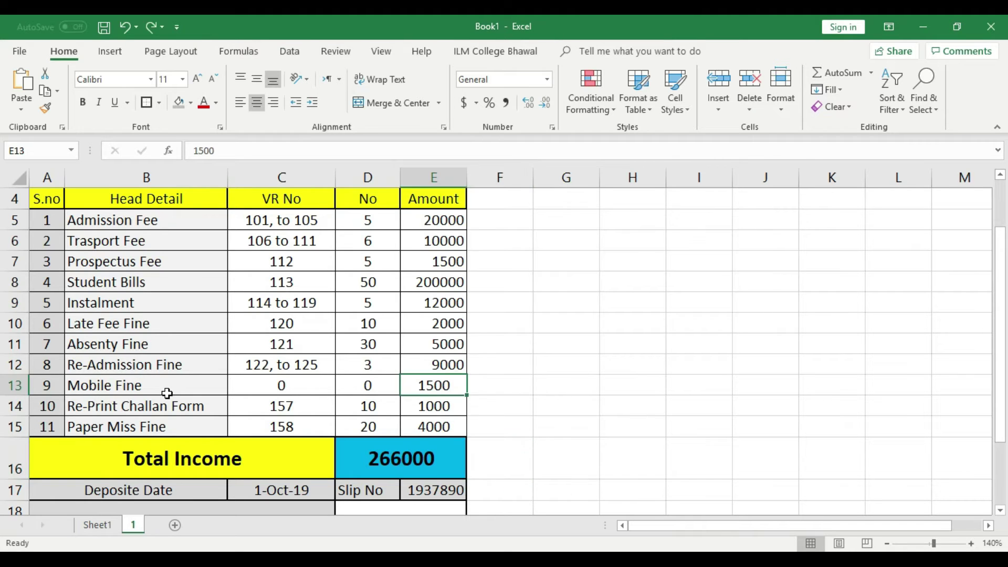
- Clear the income value for 1-Oct-19 in cell C3 of the monthly summary sheet
left_click(553, 415)
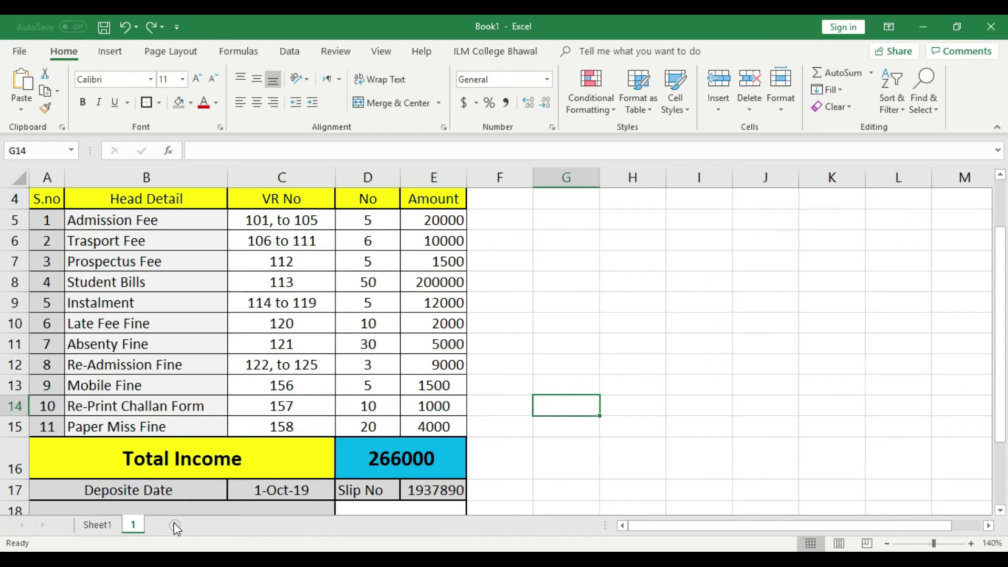
left_click(97, 525)
scroll(247, 421, "up", 6)
scroll(249, 420, "up", 4)
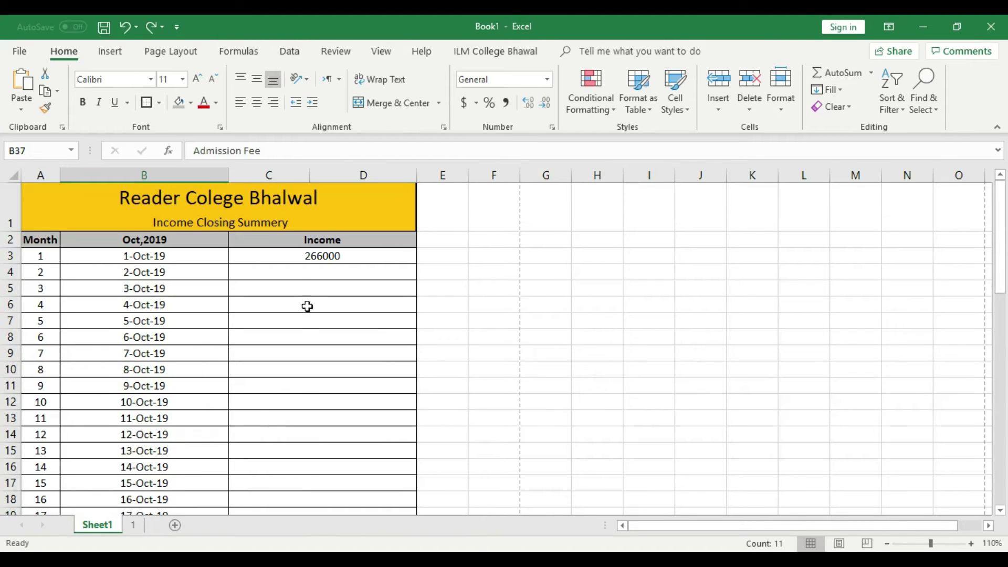
left_click(322, 257)
type("jkhkh")
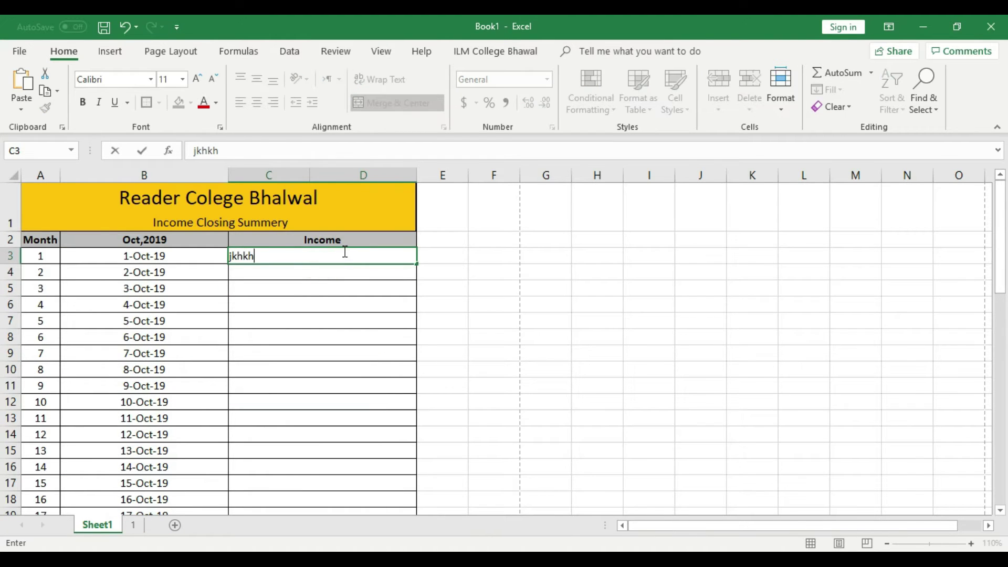
left_click(353, 300)
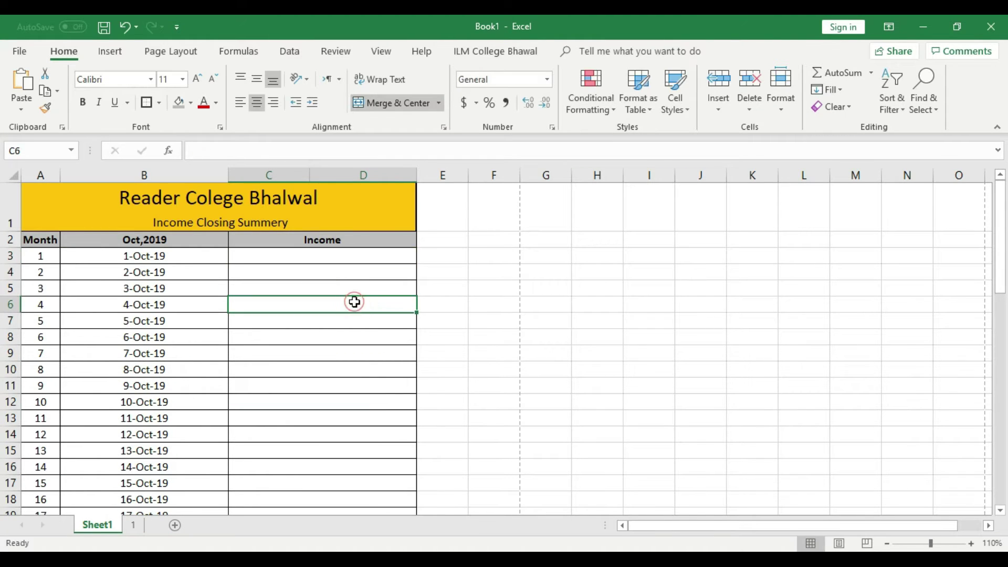
left_click(337, 255)
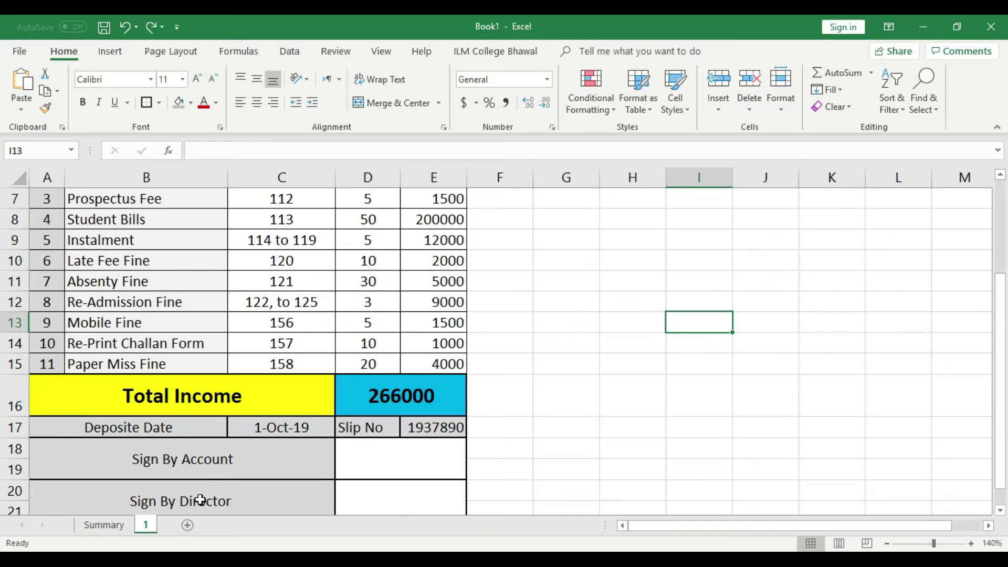
left_click(111, 526)
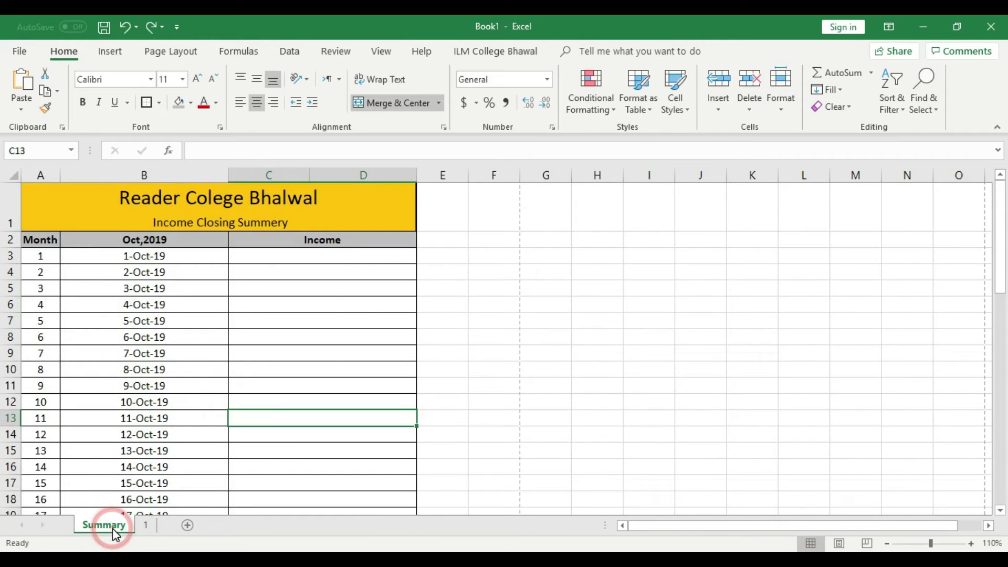
left_click(146, 525)
left_click(389, 426)
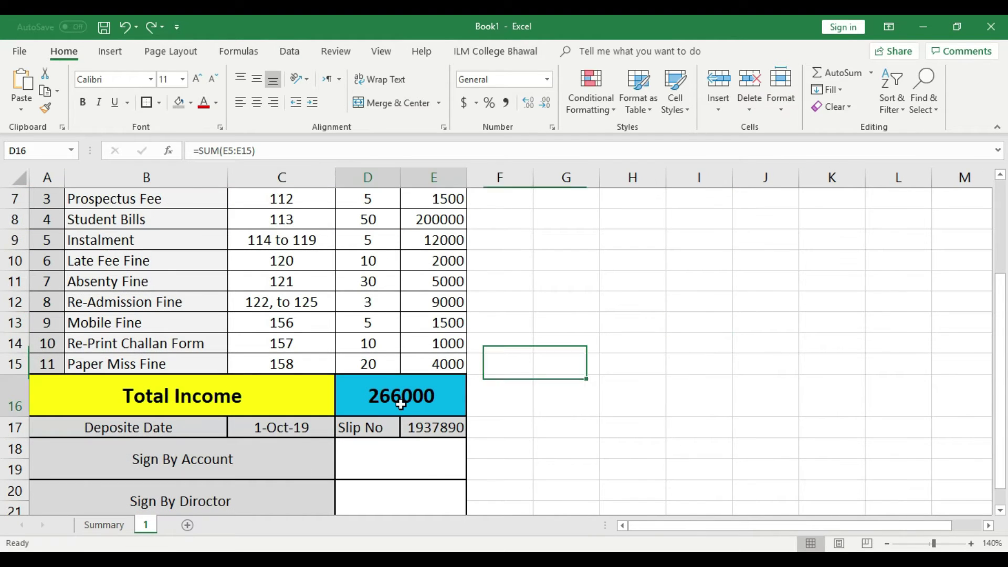
left_click(104, 524)
left_click(340, 260)
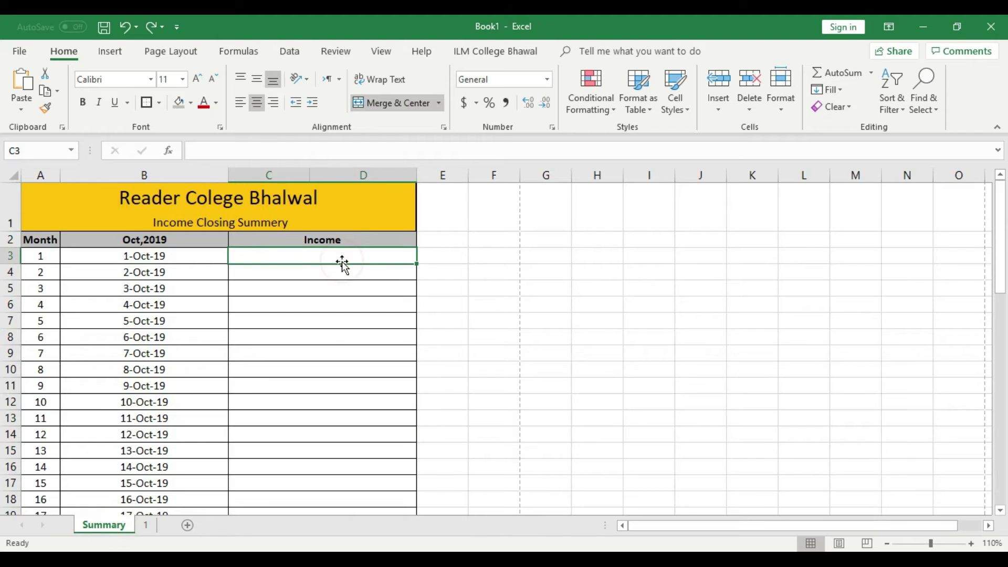
type("guhjhj")
key("BackSpace")
key("BackSpace")
key("BackSpace")
key("BackSpace")
key("BackSpace")
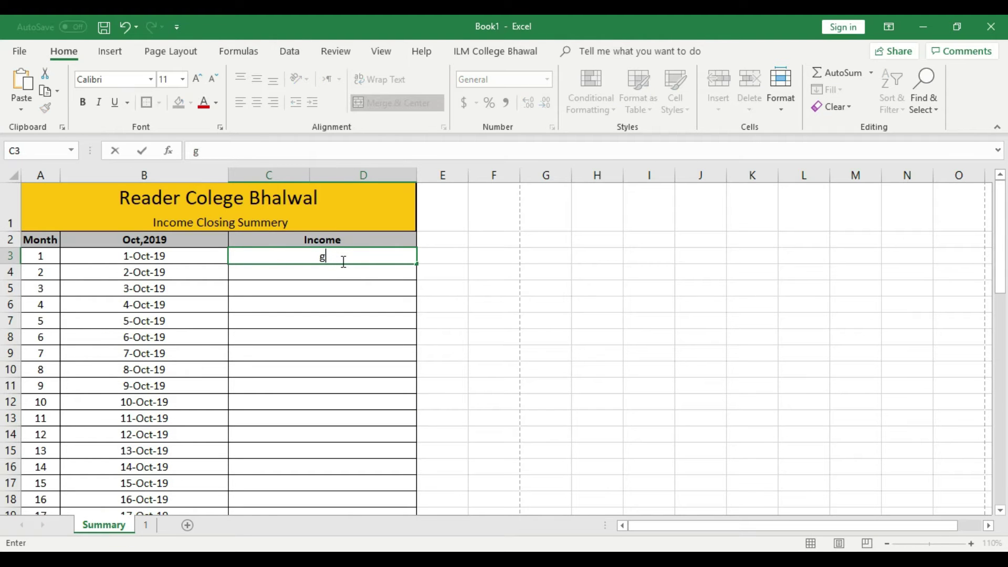
key("Return")
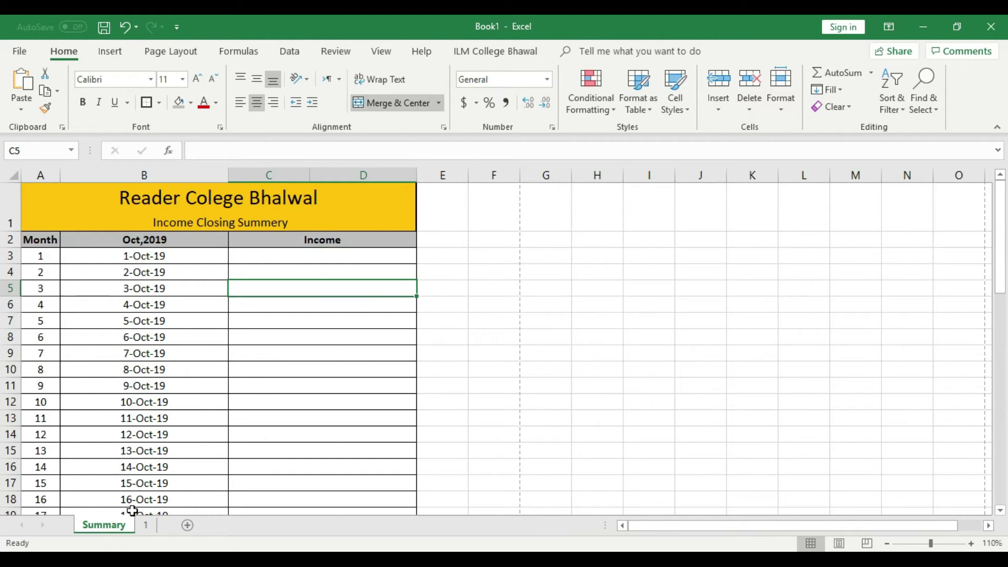
left_click(143, 527)
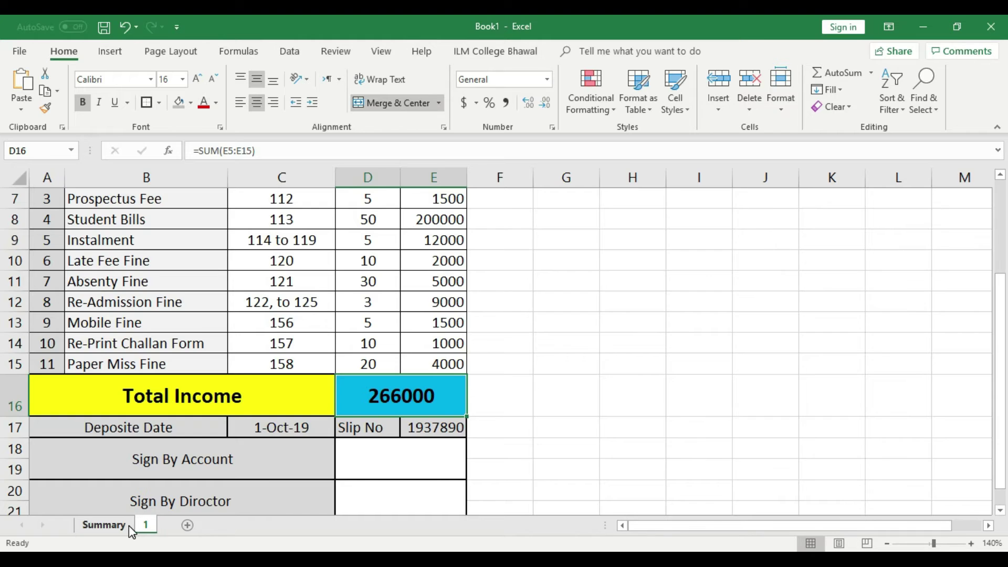
left_click(128, 525)
left_click(310, 257)
type("=")
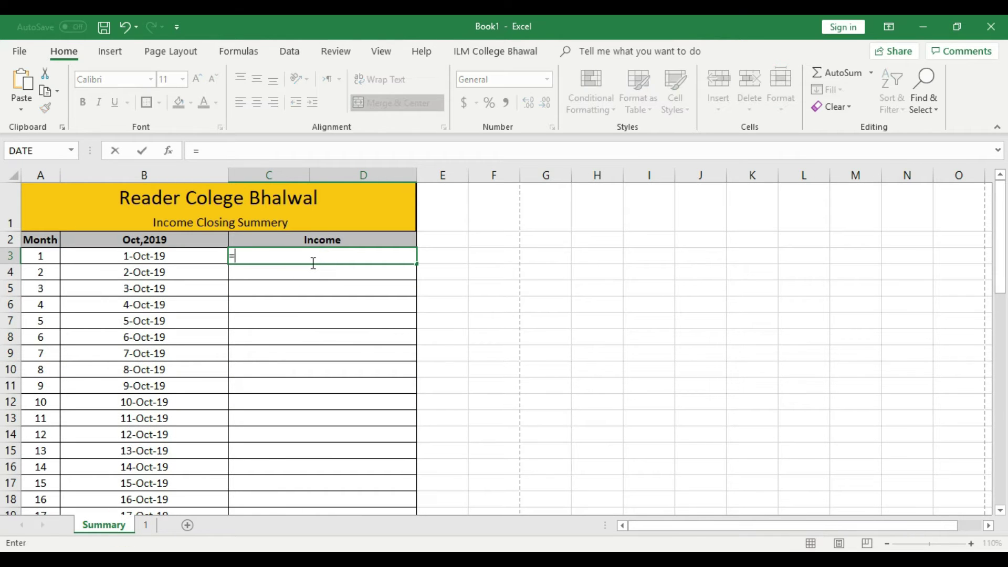
key("BackSpace")
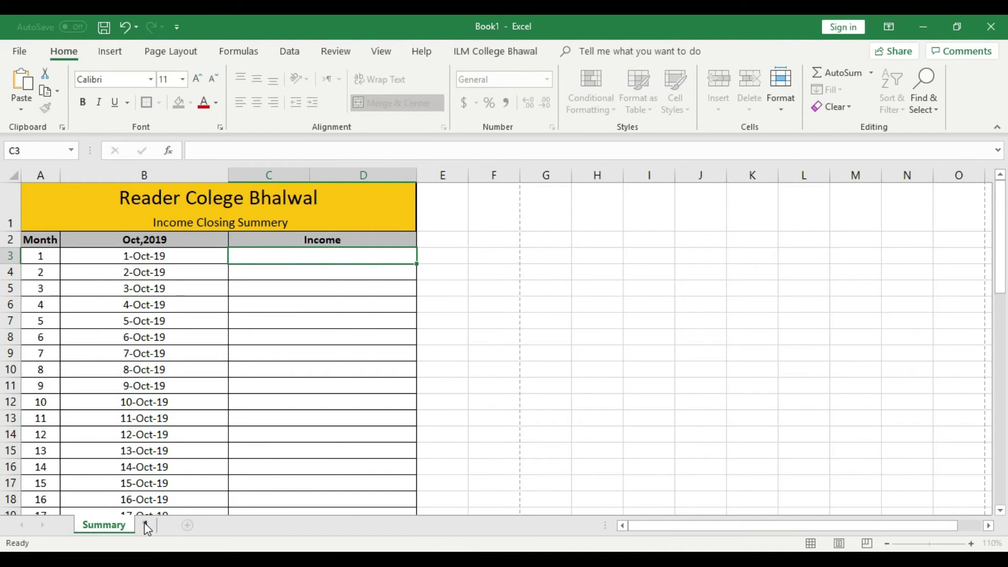
- Unmerge the Total Income value cell D16:E16 on sheet 1 and delete its sum formula
left_click(145, 526)
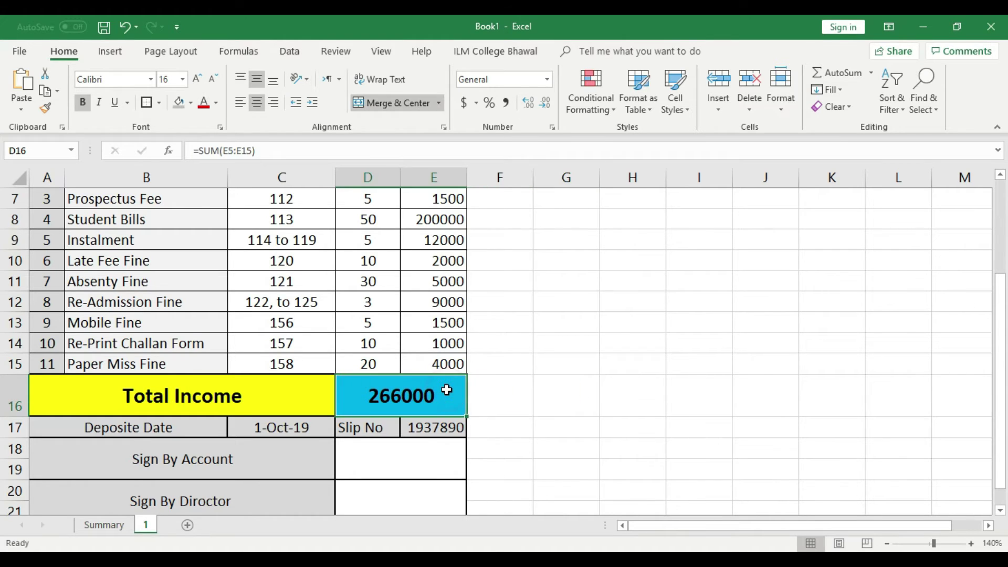
left_click(421, 106)
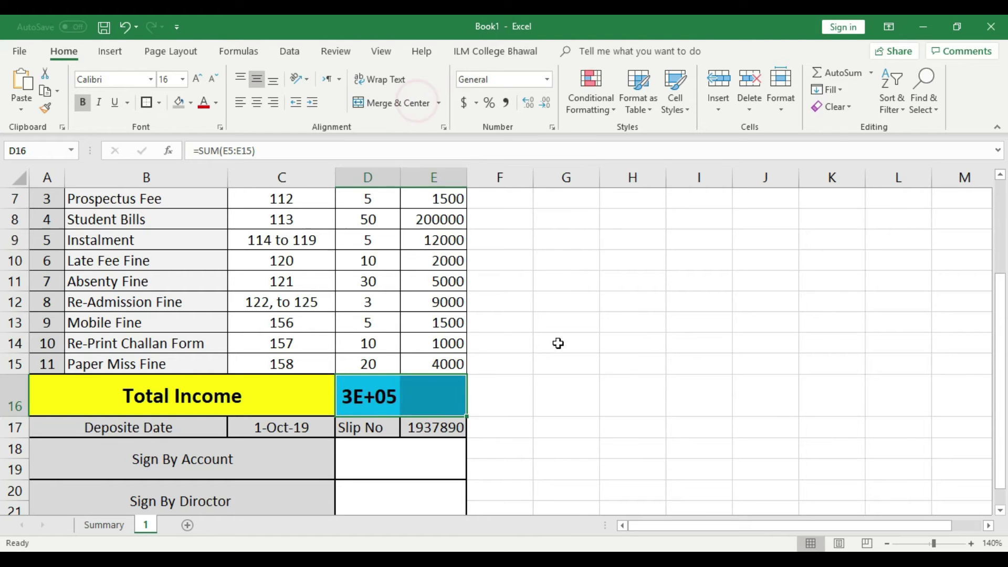
left_click(558, 342)
left_click(366, 400)
key("Delete")
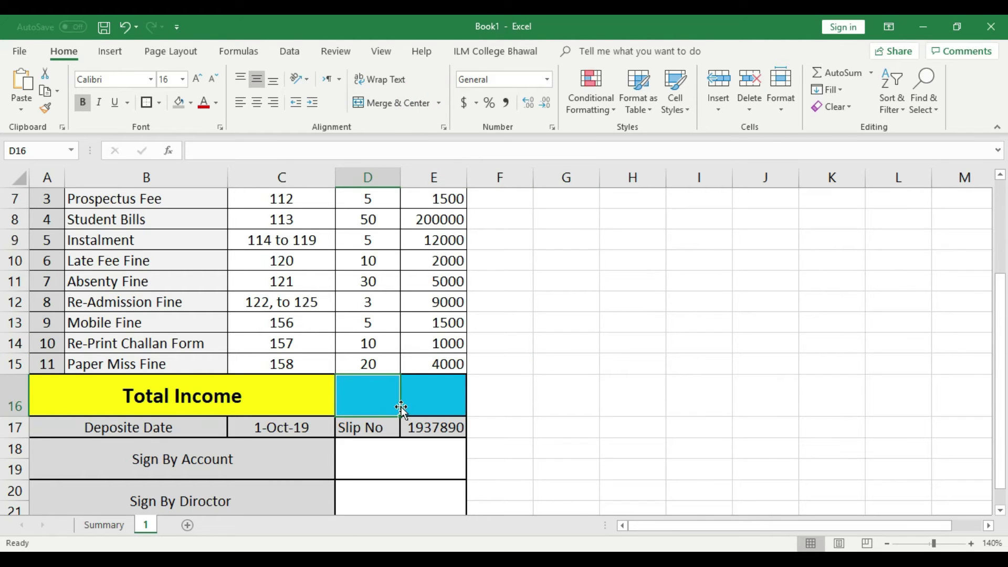
- Apply a border to cell D16 in the Total Income row of sheet 1
scroll(401, 405, "up", 1)
left_click(565, 423)
left_click(364, 460)
left_click(146, 103)
left_click(408, 446)
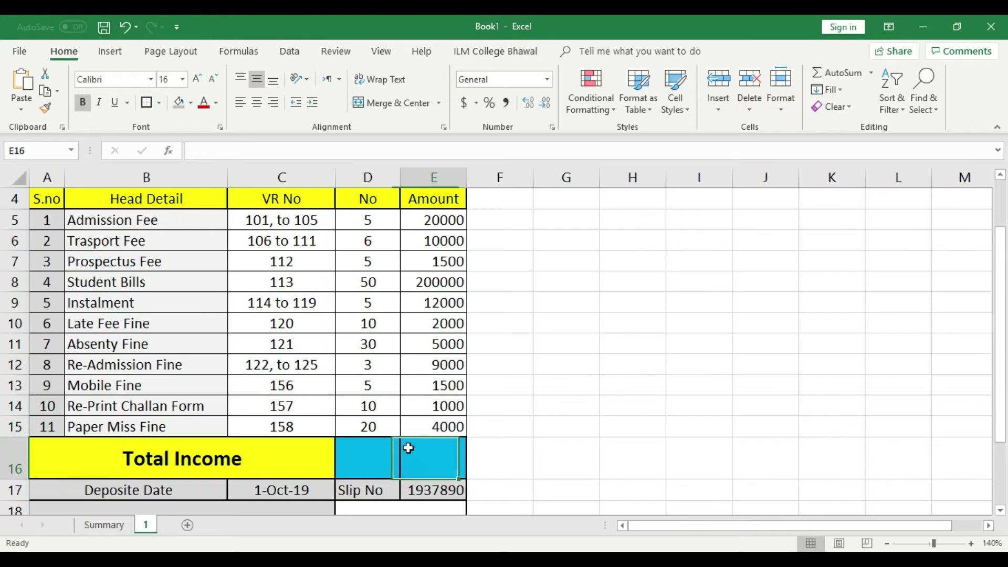
left_click(486, 371)
- Total the No column in D16 with =SUM(D5:D15) and centre the result
left_click(373, 458)
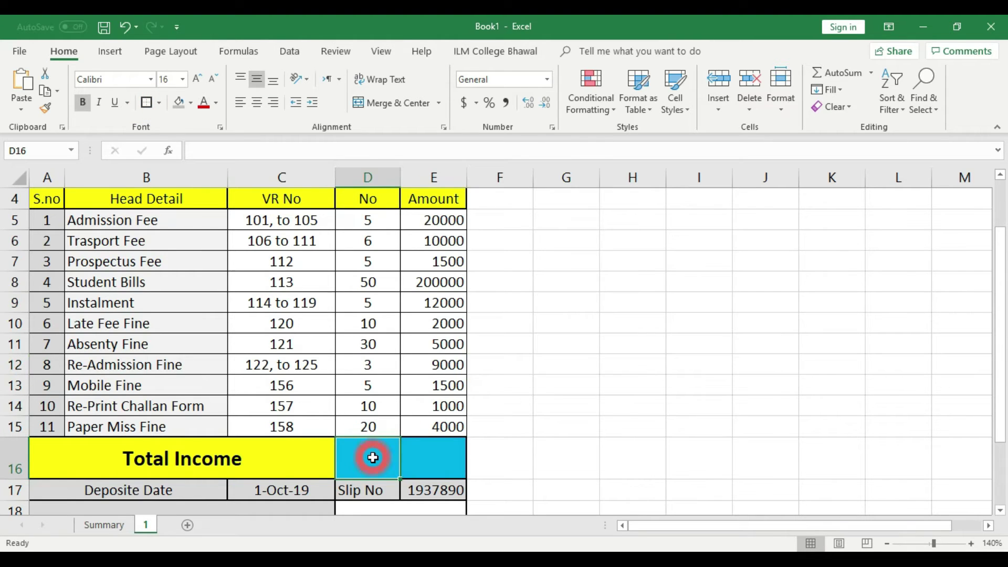
type("=su")
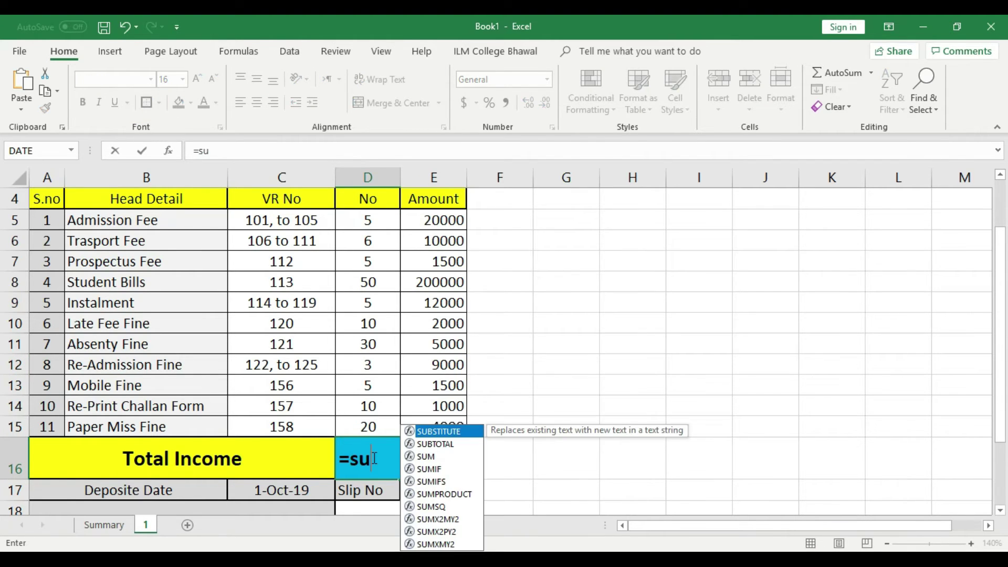
type("m(")
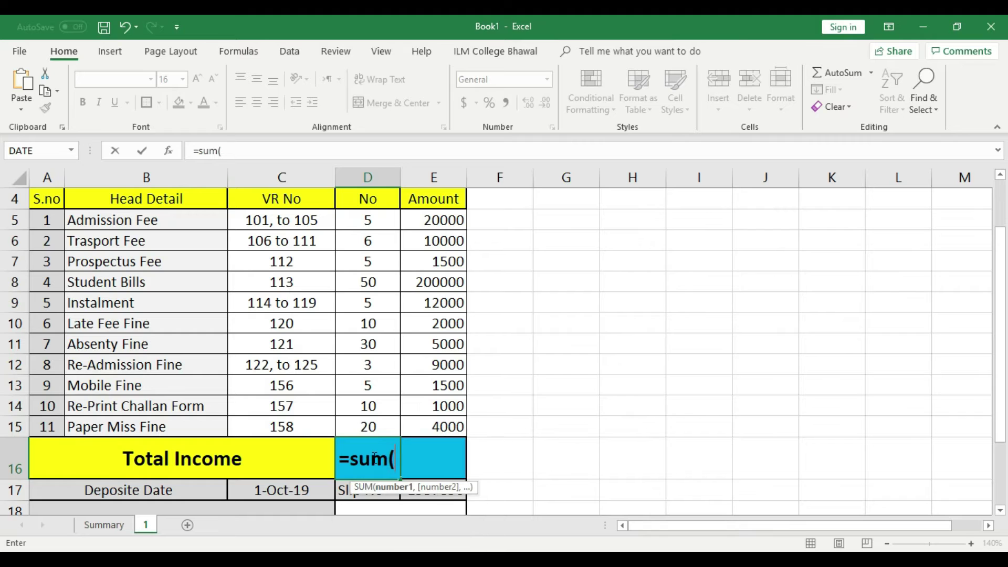
left_click_drag(371, 220, 375, 421)
key("Return")
left_click(377, 447)
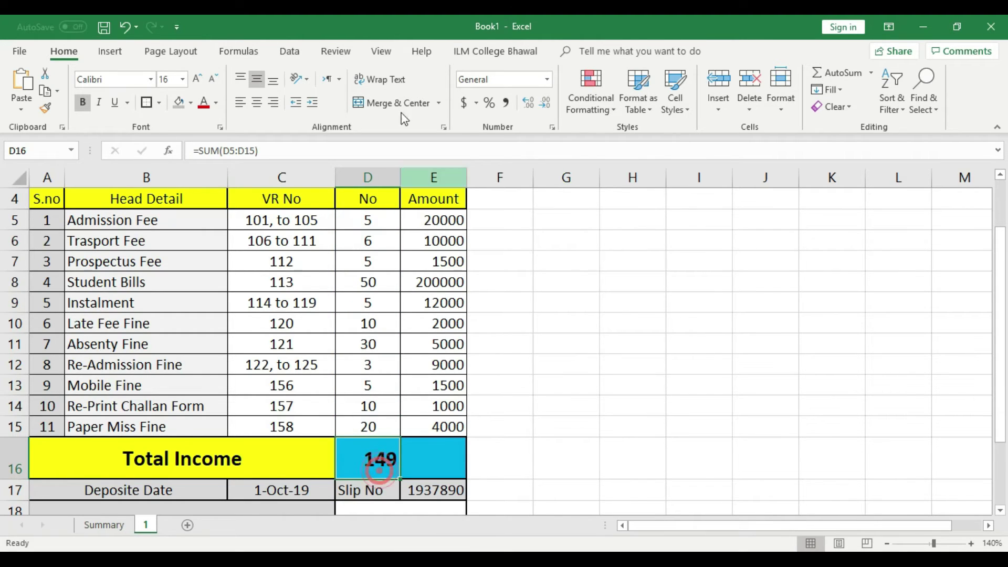
left_click(257, 103)
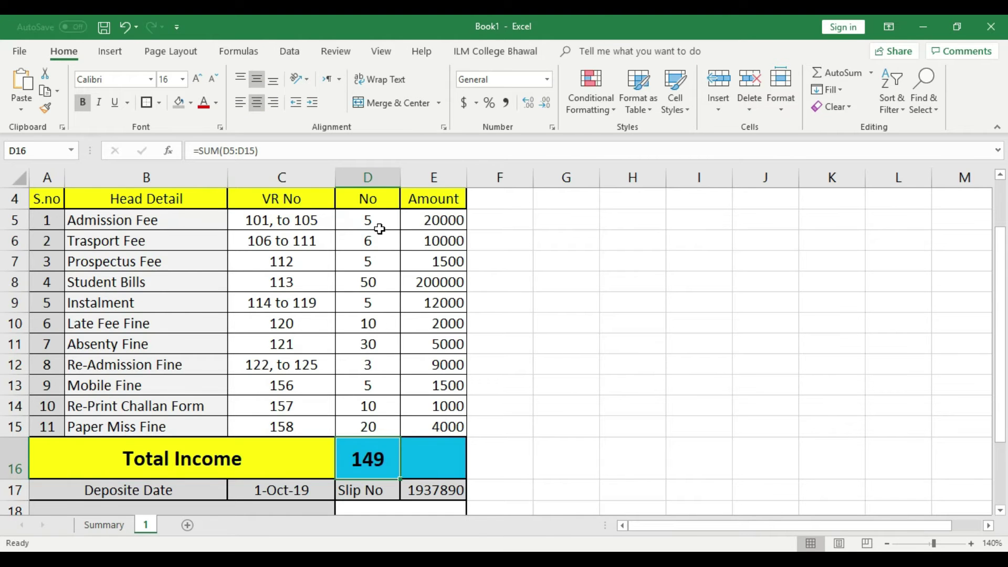
- Total the Amount column in E16 with =SUM(E5:E15) and fit column E's width to its contents
scroll(405, 364, "up", 1)
scroll(378, 378, "down", 2)
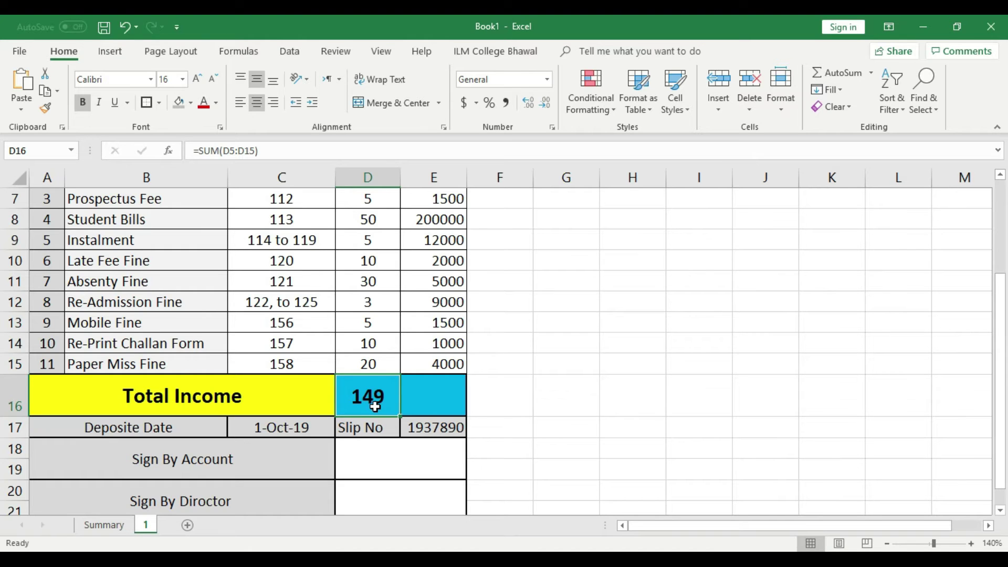
left_click(428, 402)
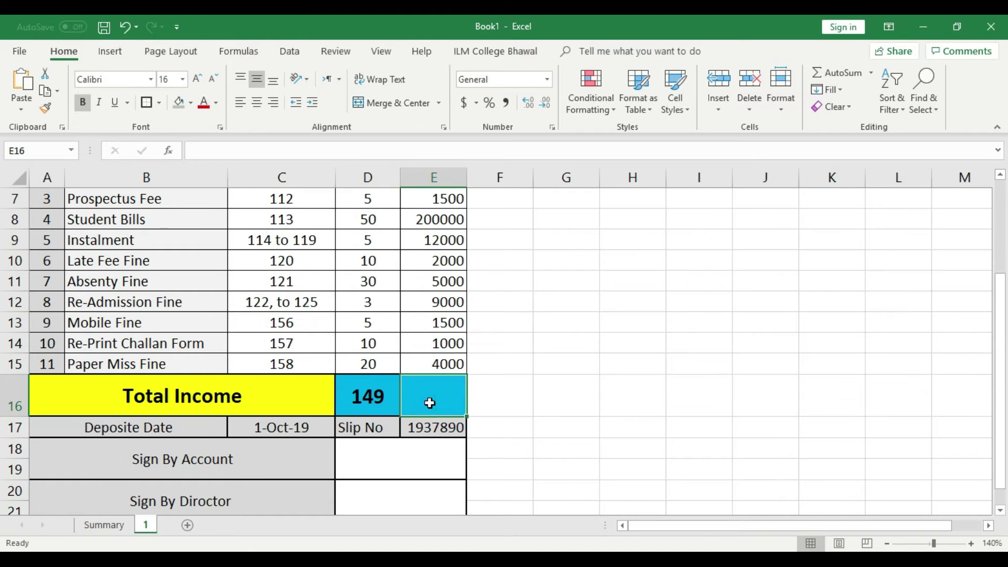
type("=sum")
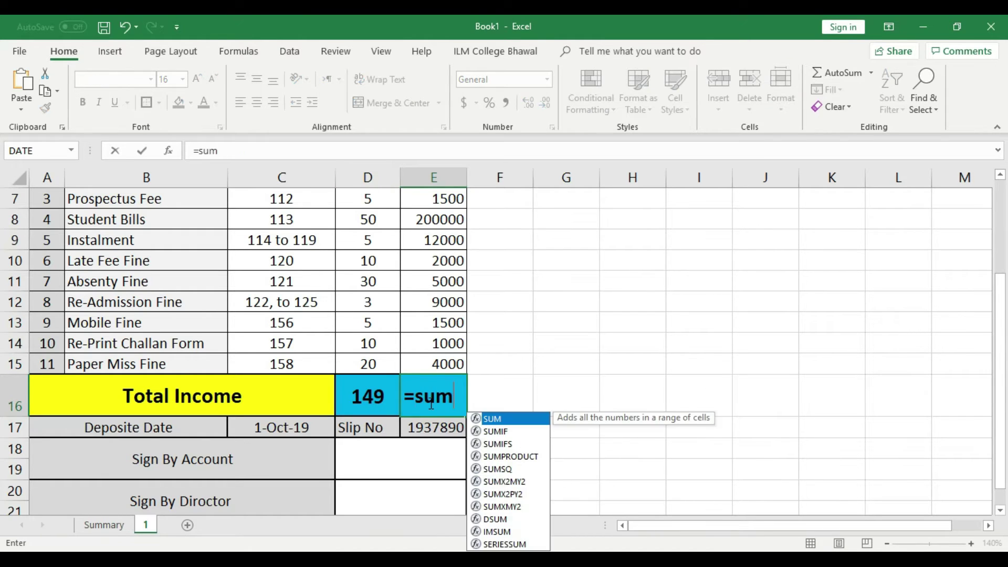
type("(")
scroll(431, 405, "up", 2)
left_click_drag(450, 294, 452, 496)
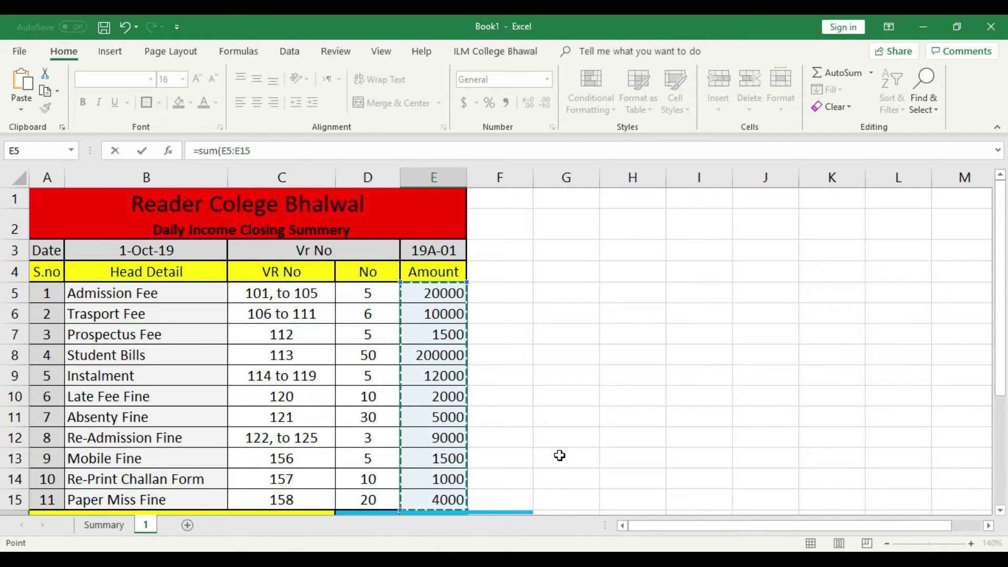
scroll(558, 457, "down", 1)
type(")")
key("Return")
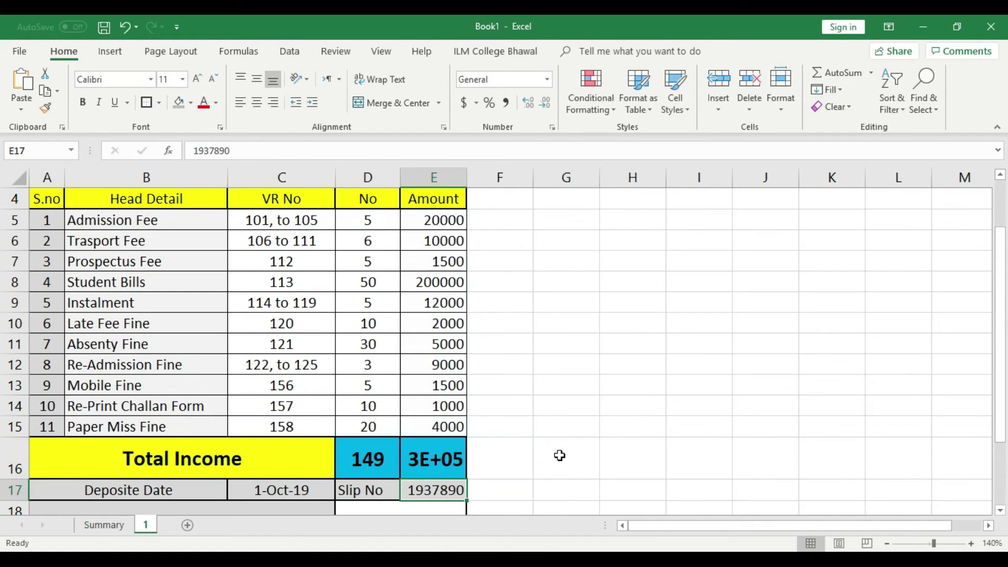
double_click(463, 173)
left_click(570, 423)
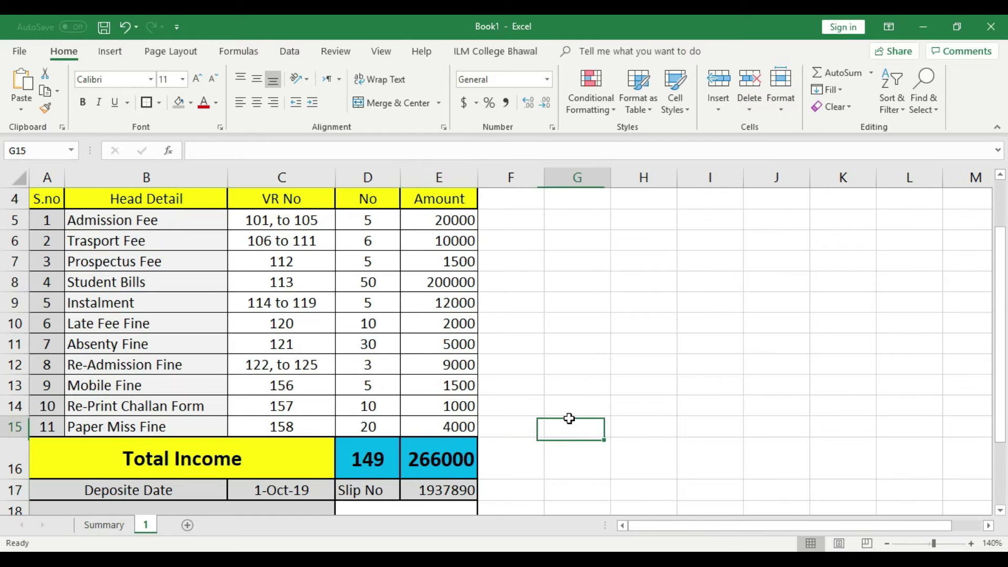
- Fill the Amount total cell E16 with the gold theme colour
left_click(473, 468)
left_click(378, 457)
left_click(457, 458)
left_click(355, 449)
left_click(436, 460)
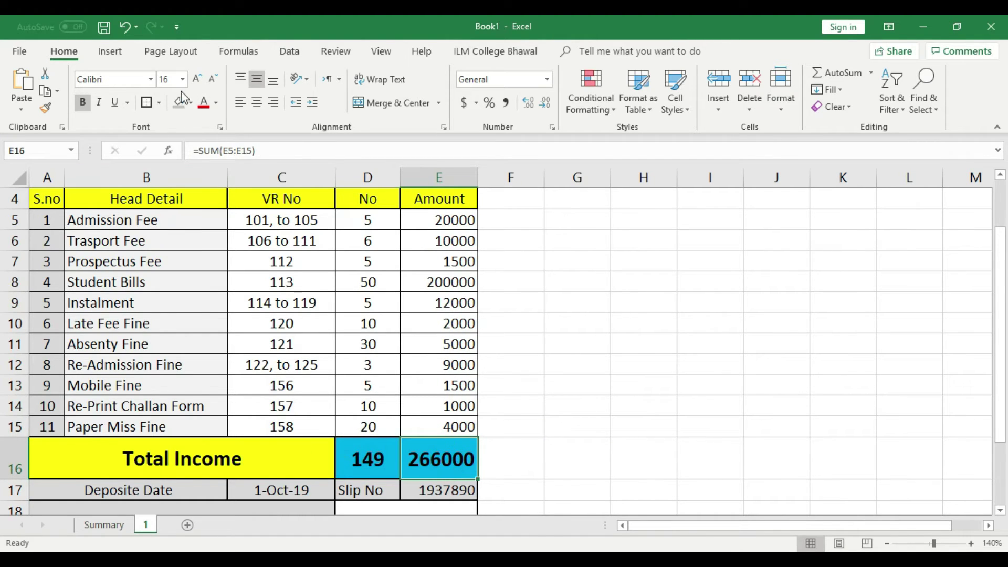
left_click(190, 102)
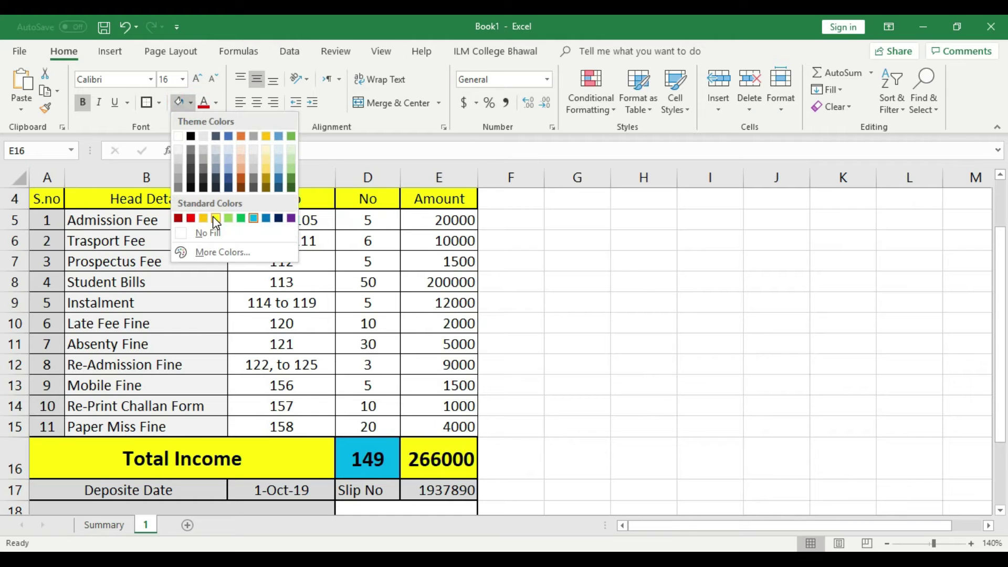
left_click(267, 136)
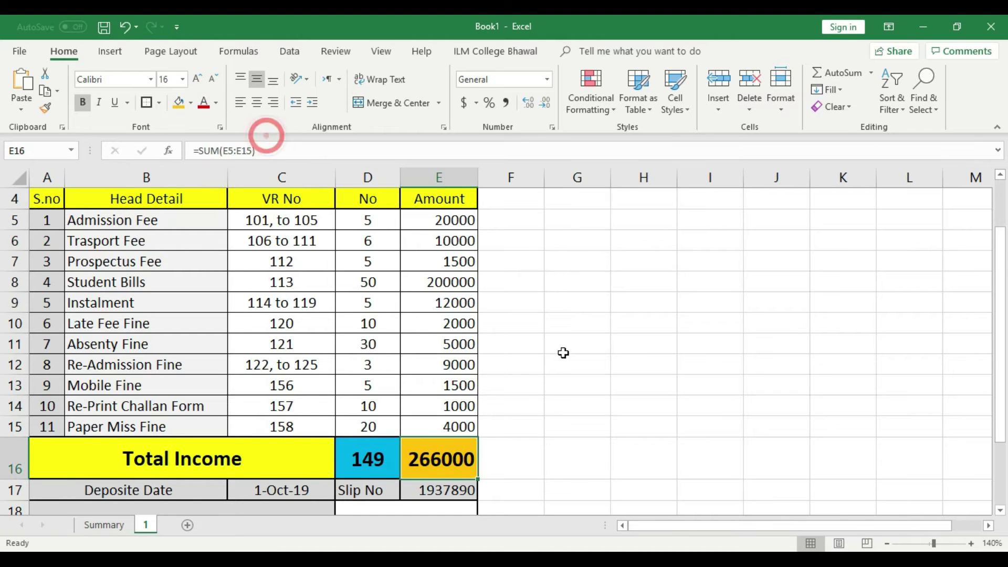
left_click(562, 349)
left_click(104, 29)
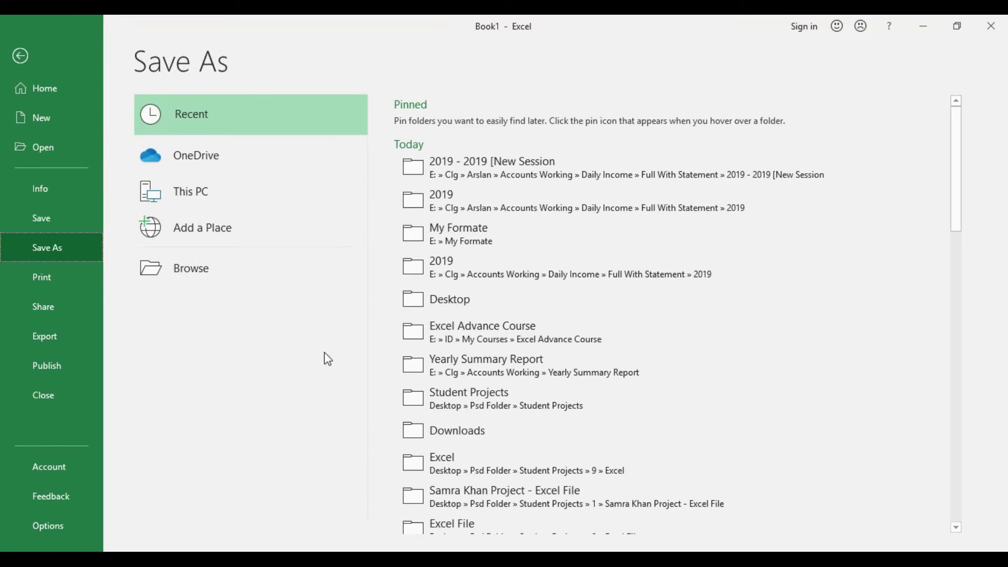
left_click(24, 58)
- Check the Amount total in E16 on sheet 1 against the daily Income cells on the Summary sheet
left_click(469, 462)
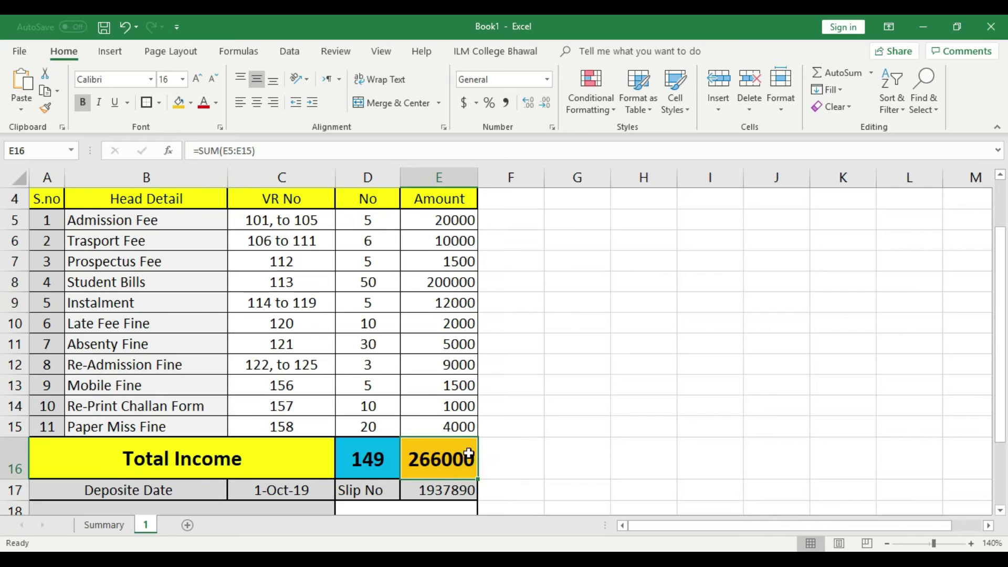
left_click(104, 525)
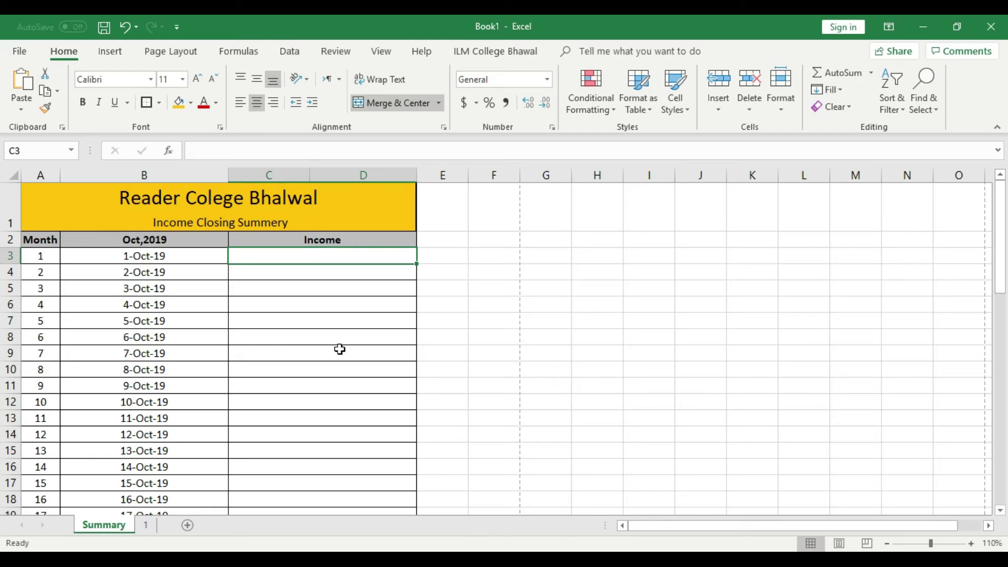
left_click(326, 292)
left_click_drag(323, 256, 322, 337)
left_click(321, 337)
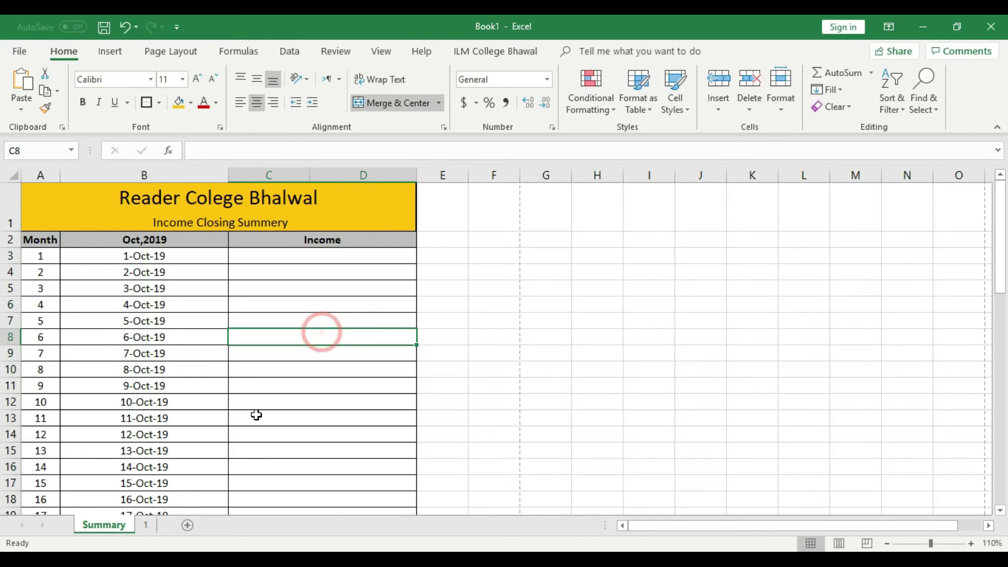
- Check the No and Amount totals in row 16 of sheet 1 against the fee head rows
left_click(147, 526)
scroll(383, 353, "up", 1)
scroll(365, 406, "down", 3)
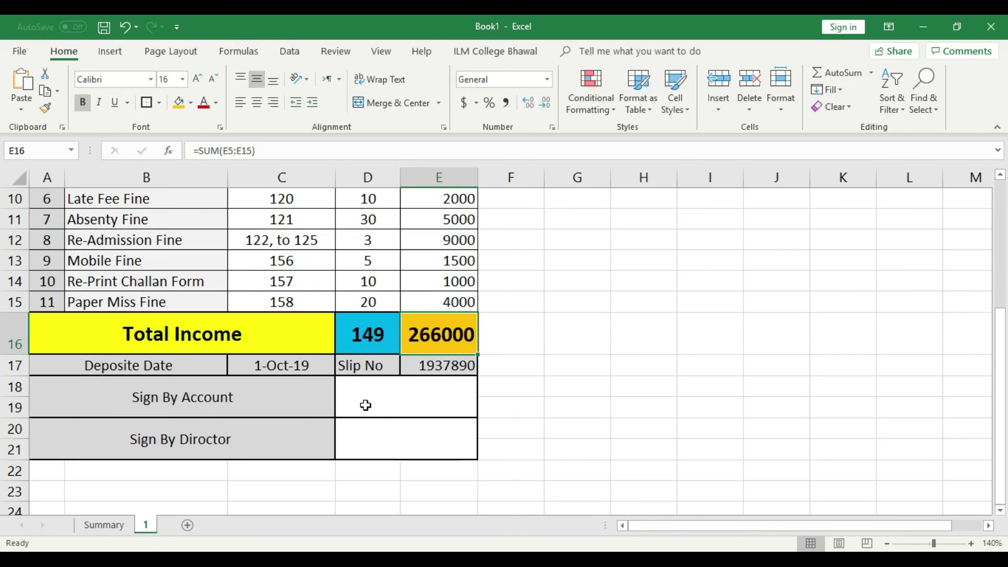
left_click(377, 339)
scroll(386, 352, "up", 2)
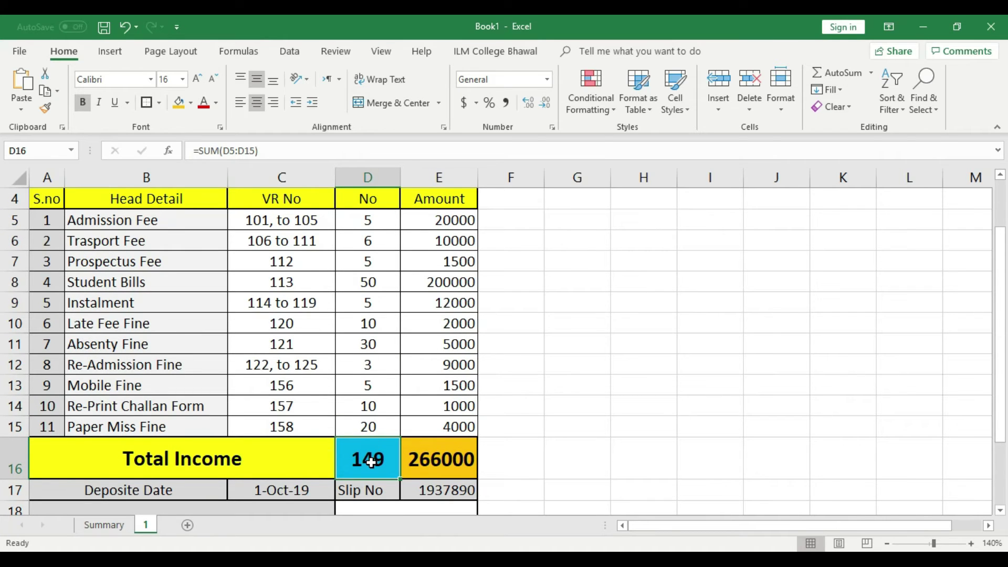
left_click(117, 527)
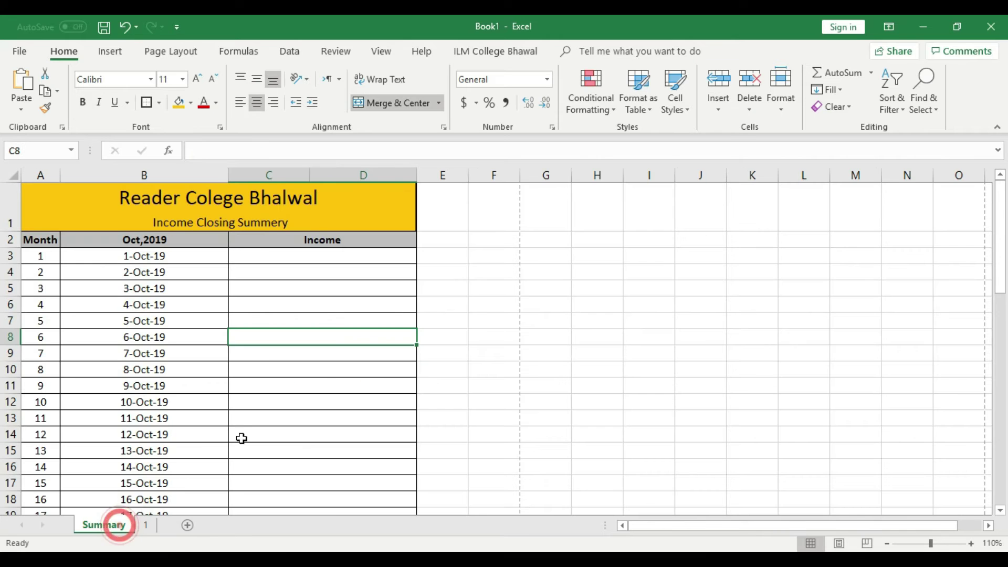
- Unmerge the daily Income cells C3:D33 on the Summary sheet into separate C and D columns
left_click(267, 268)
left_click(369, 361)
left_click(335, 254)
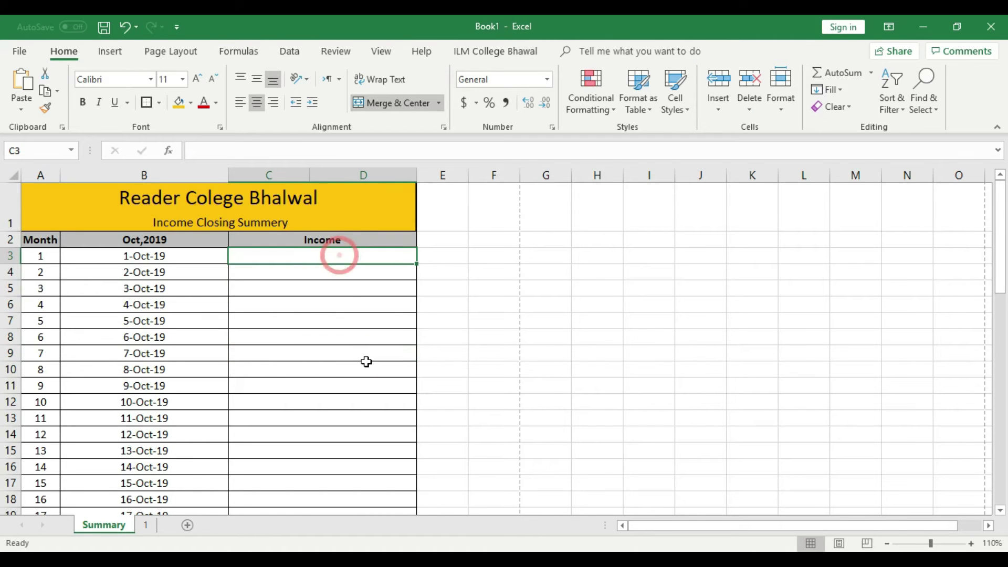
left_click_drag(354, 258, 326, 322)
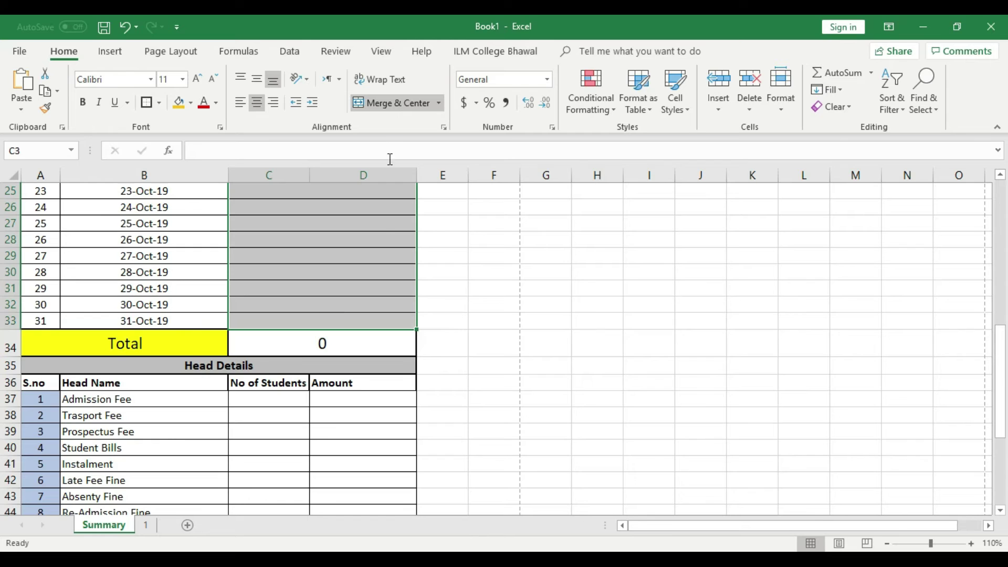
left_click(386, 103)
left_click(376, 370)
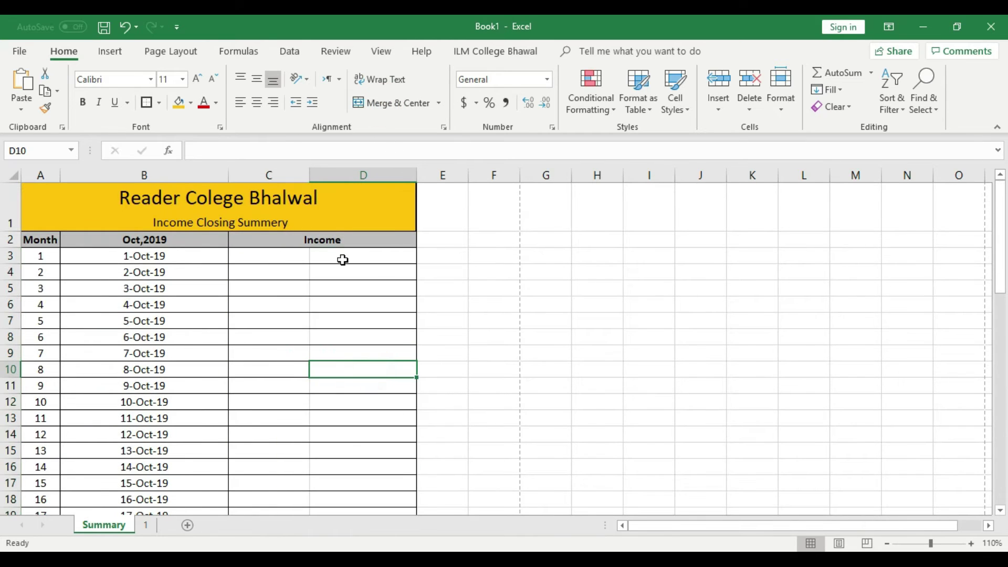
- Unmerge the Income header in row 2, enter Income in D2 and replace C2 with No of Students
left_click(306, 240)
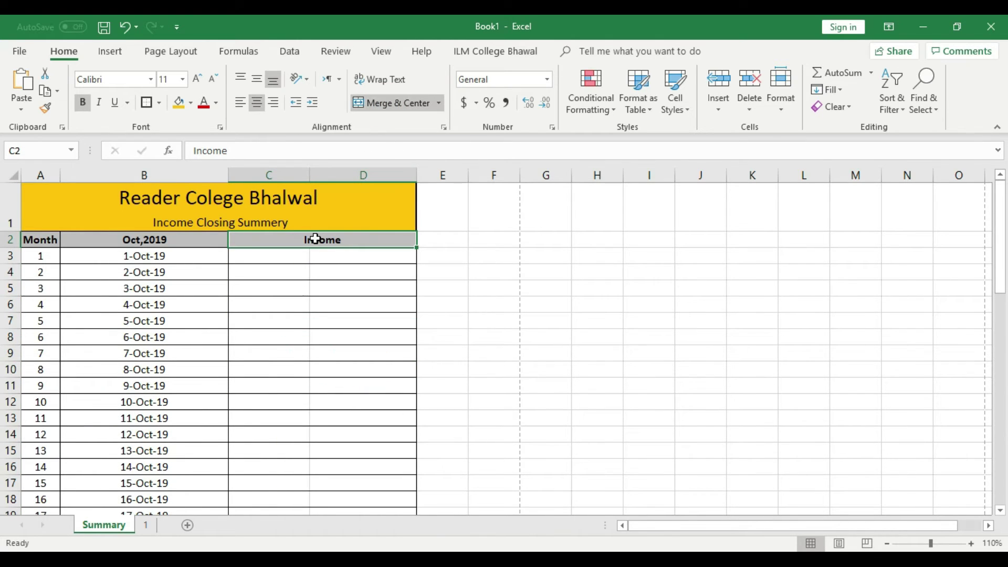
left_click(373, 102)
left_click(352, 335)
left_click(353, 240)
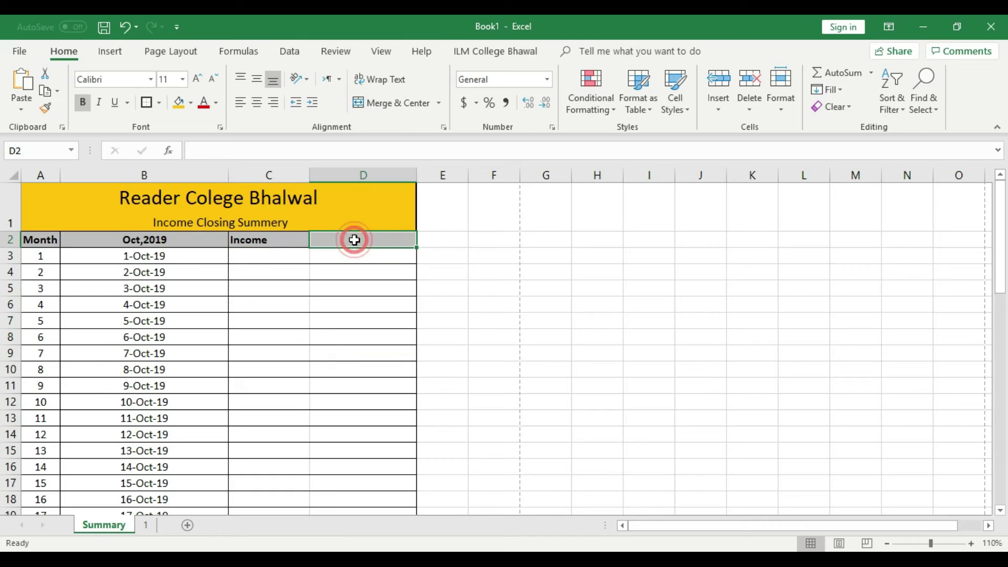
type("Income")
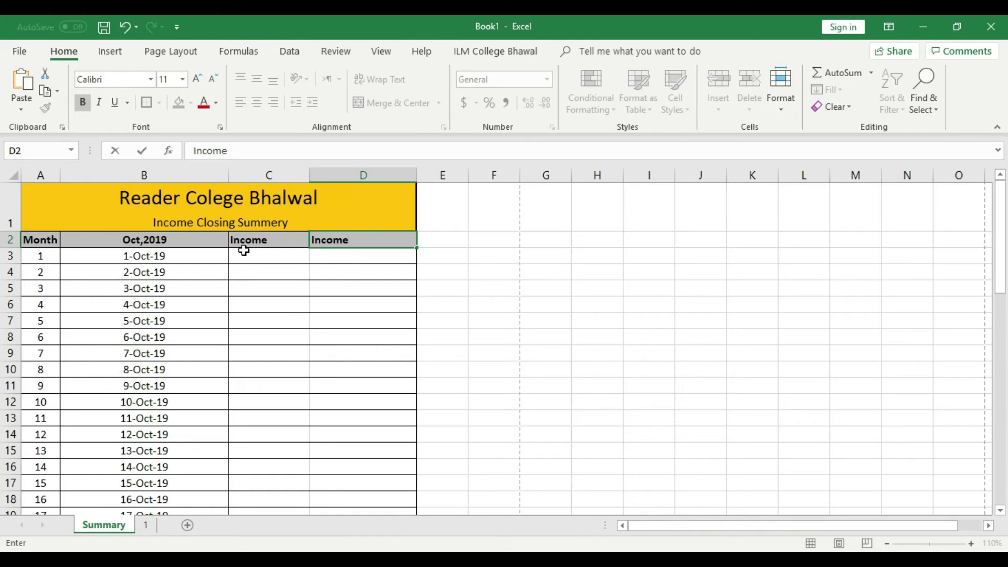
left_click(266, 239)
type("No of Students")
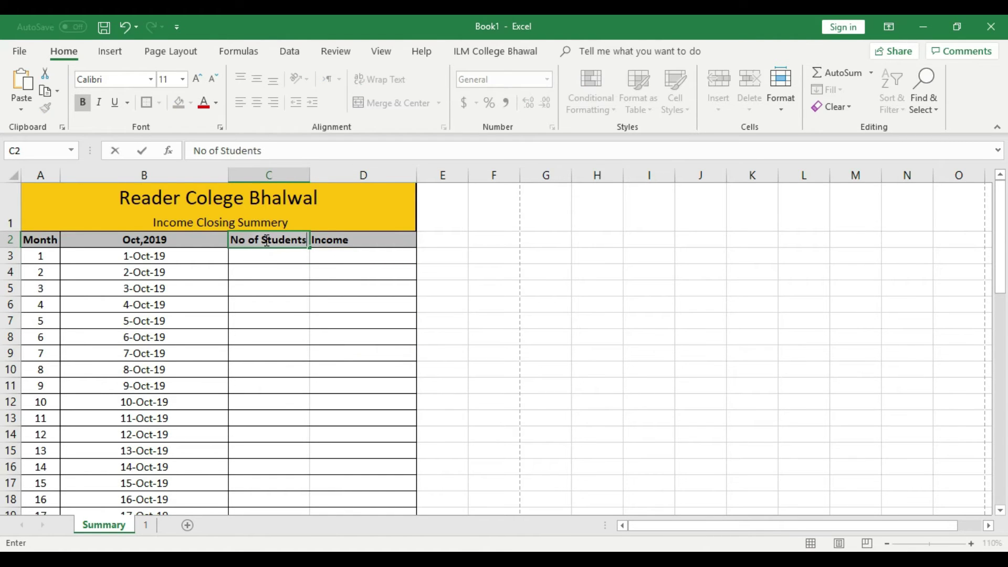
left_click(344, 293)
- Apply thick outside borders to the Summary sheet's header cells in row 2, including No of Students and Income
left_click(293, 240)
left_click(149, 100)
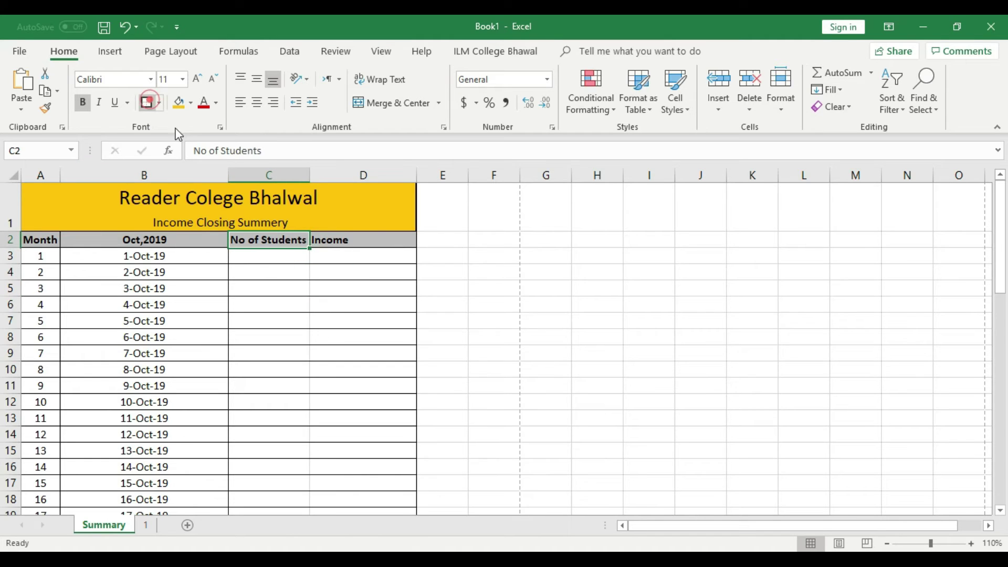
left_click(344, 239)
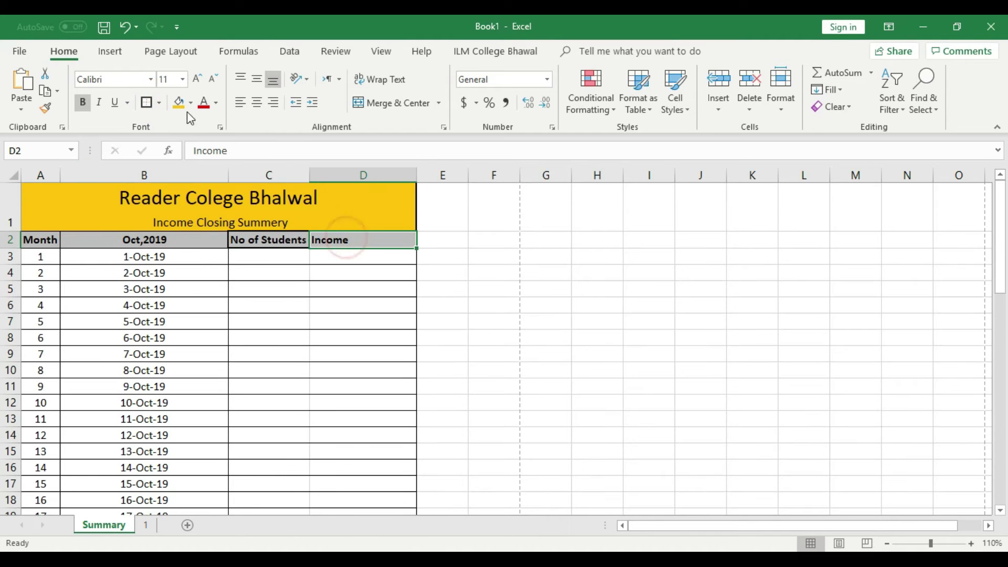
key("Left")
key("Left")
key("Left")
left_click(150, 101)
left_click(298, 362)
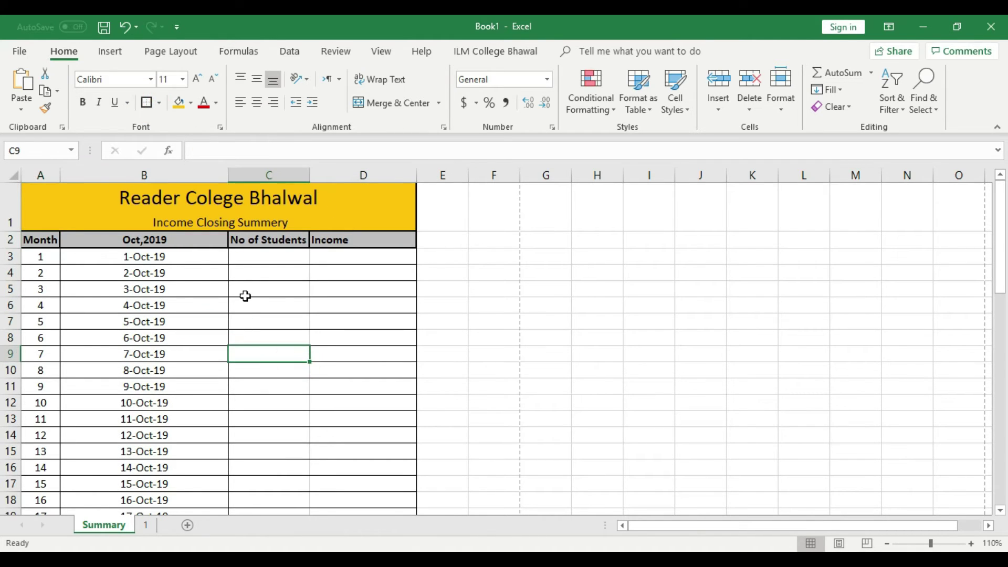
- Review the totals on sheet 1 and enter 149 in C3 and 26600 in D3 of the Summary sheet
left_click(145, 524)
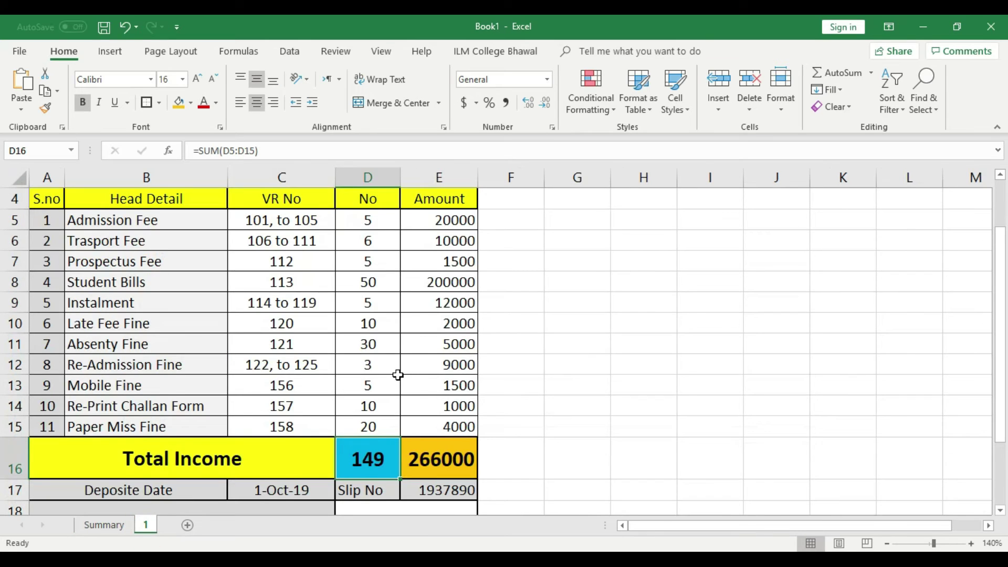
scroll(469, 386, "up", 2)
scroll(381, 428, "down", 2)
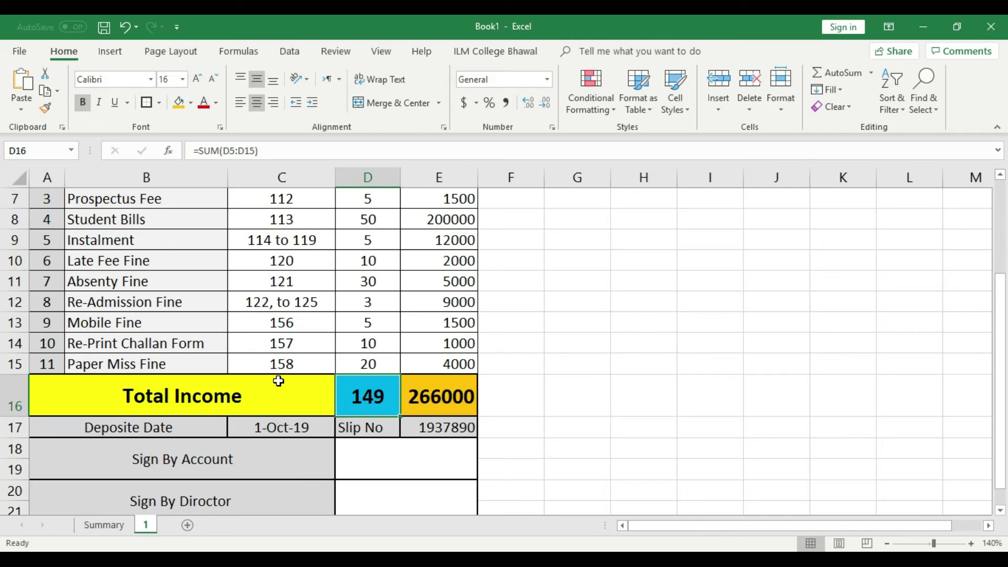
left_click(104, 525)
left_click(270, 261)
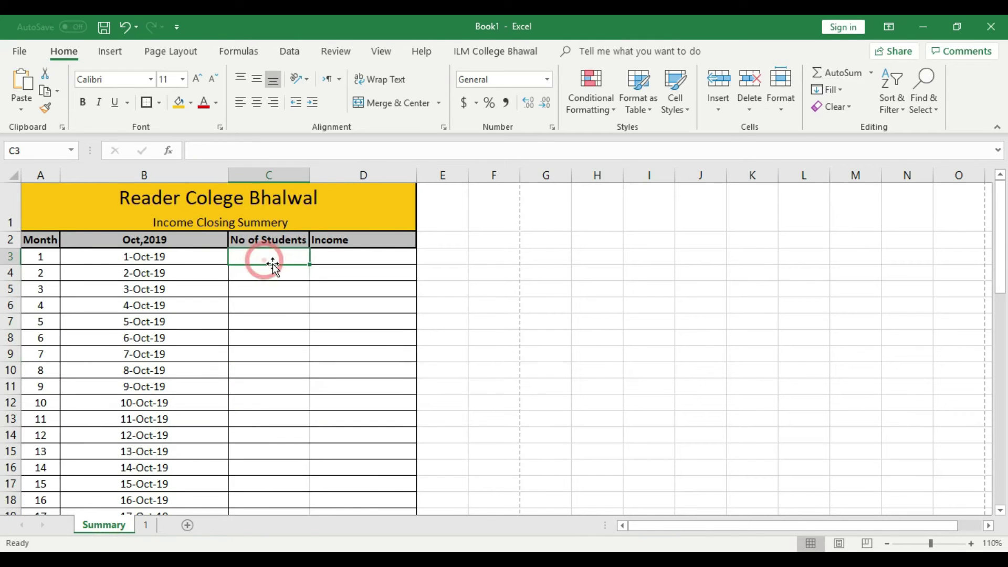
type("149")
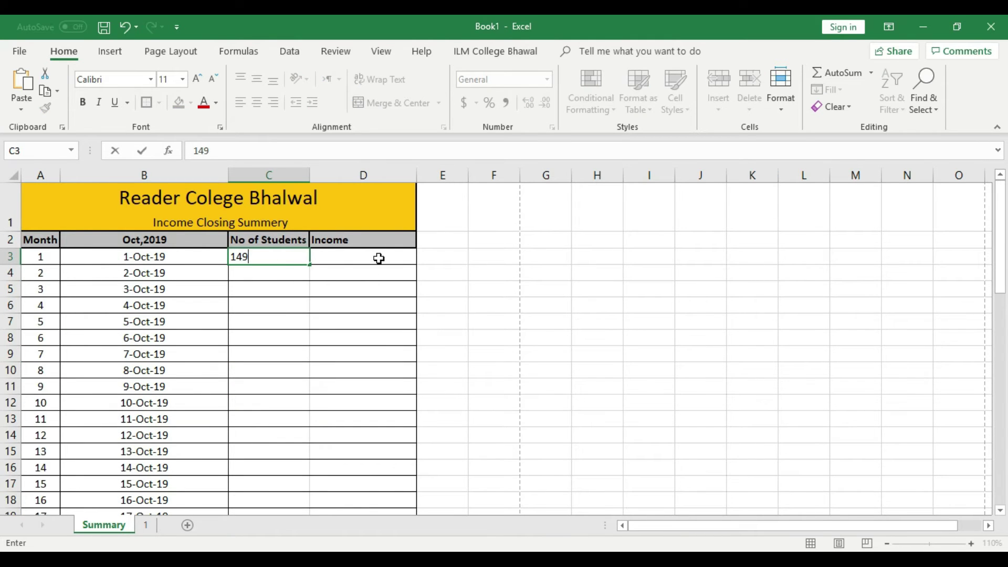
left_click(377, 257)
type("26600")
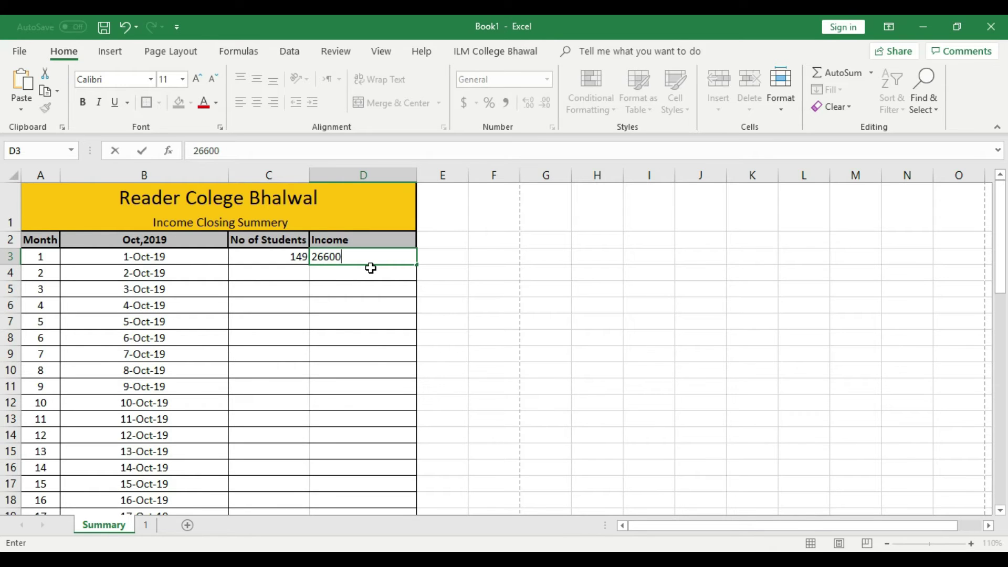
left_click_drag(370, 338, 371, 355)
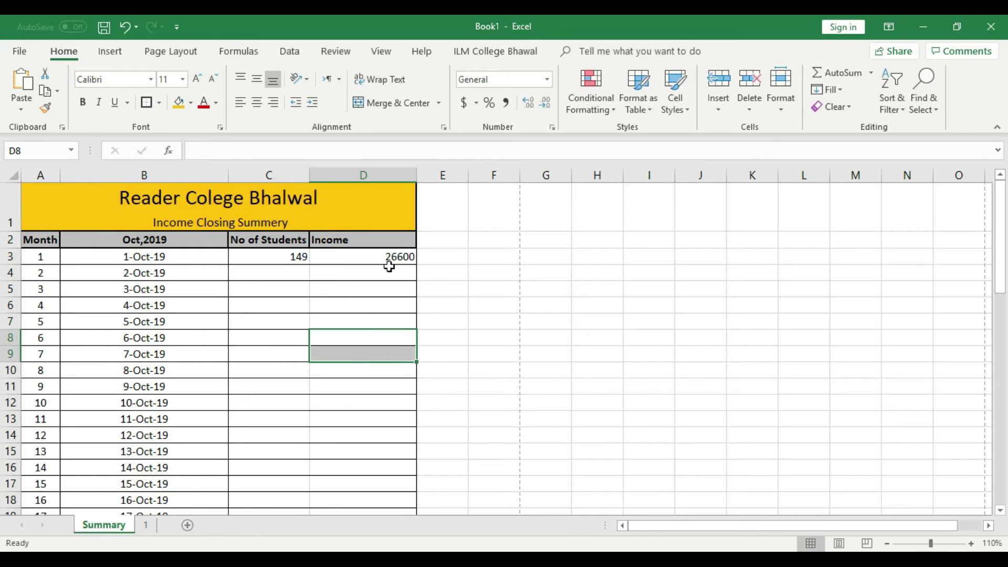
- Clear the manually entered 1-Oct-19 values from C3:D3
left_click_drag(388, 262, 350, 254)
left_click(281, 269)
left_click(317, 288)
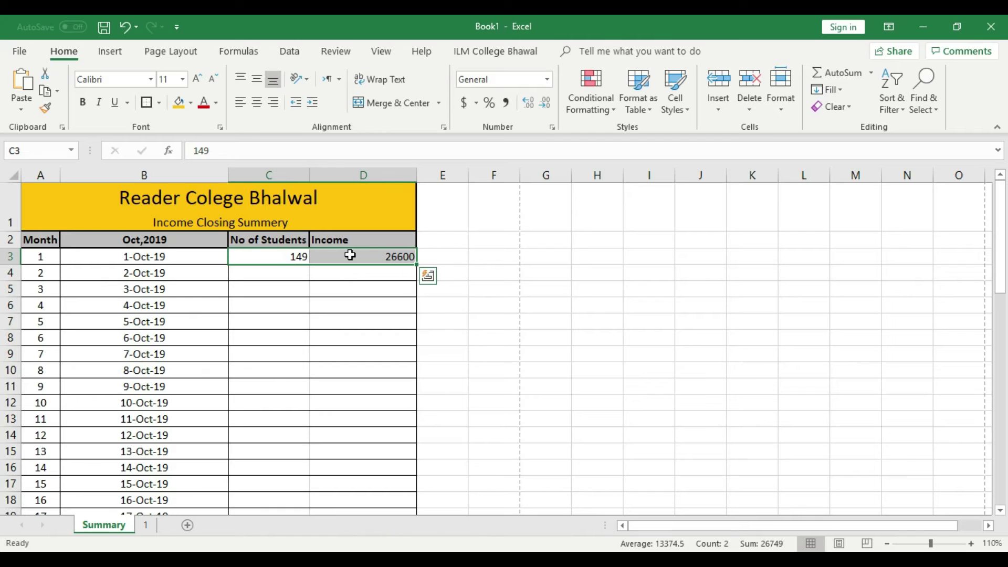
key("Delete")
left_click(369, 304)
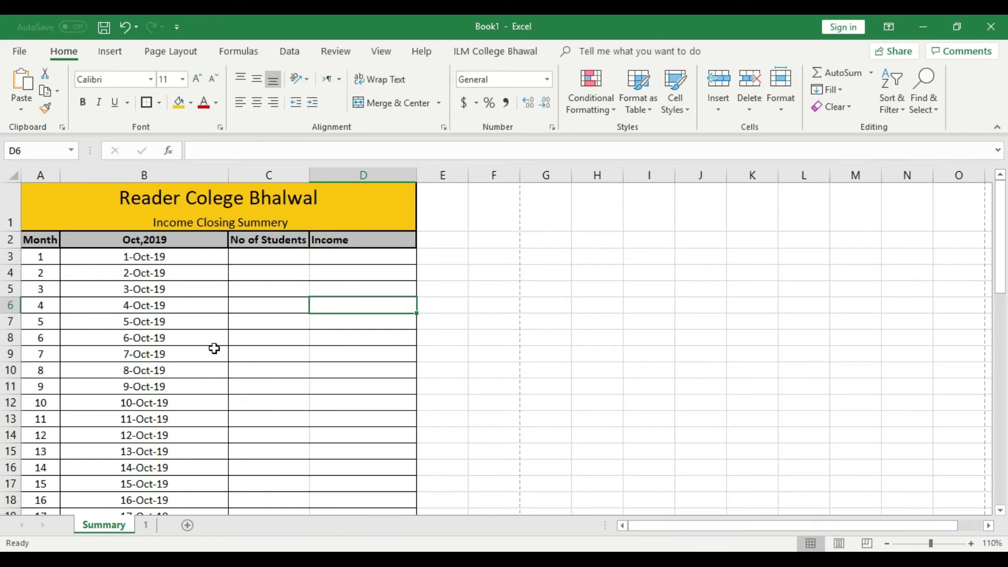
- Apply All Borders to the daily rows A3:D33 on the Summary sheet
scroll(322, 396, "down", 10)
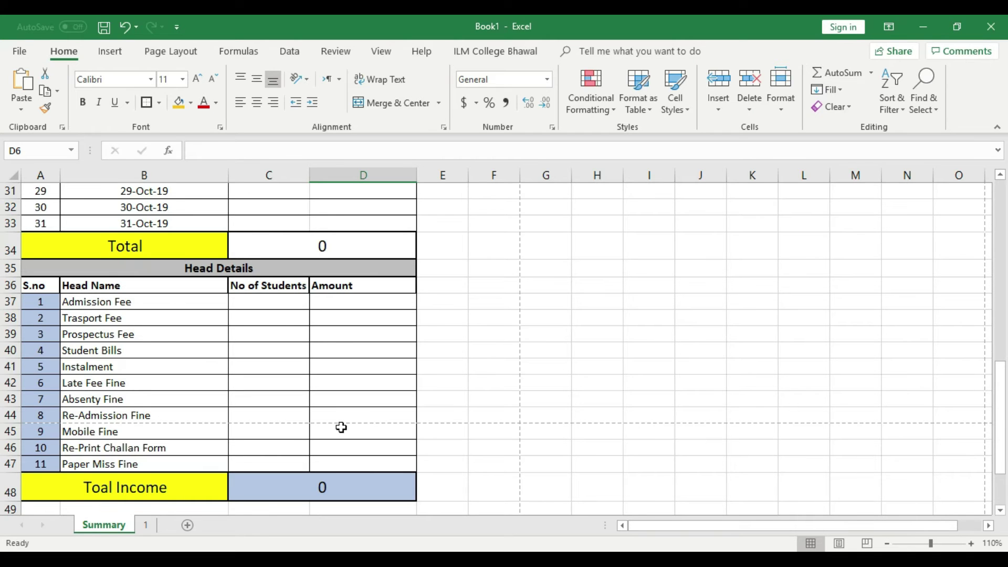
scroll(341, 428, "up", 10)
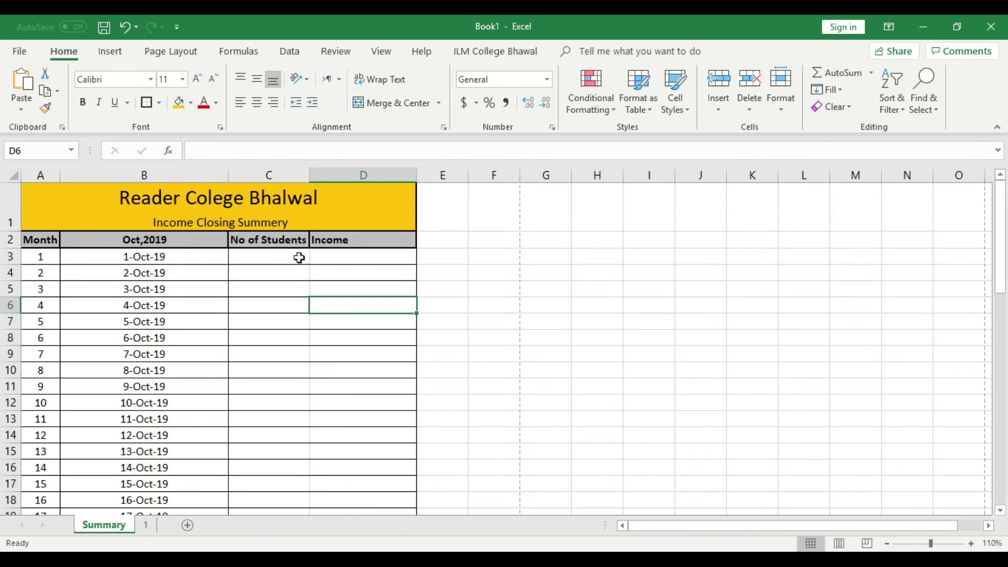
left_click_drag(246, 261, 45, 252)
left_click(346, 372)
left_click(160, 103)
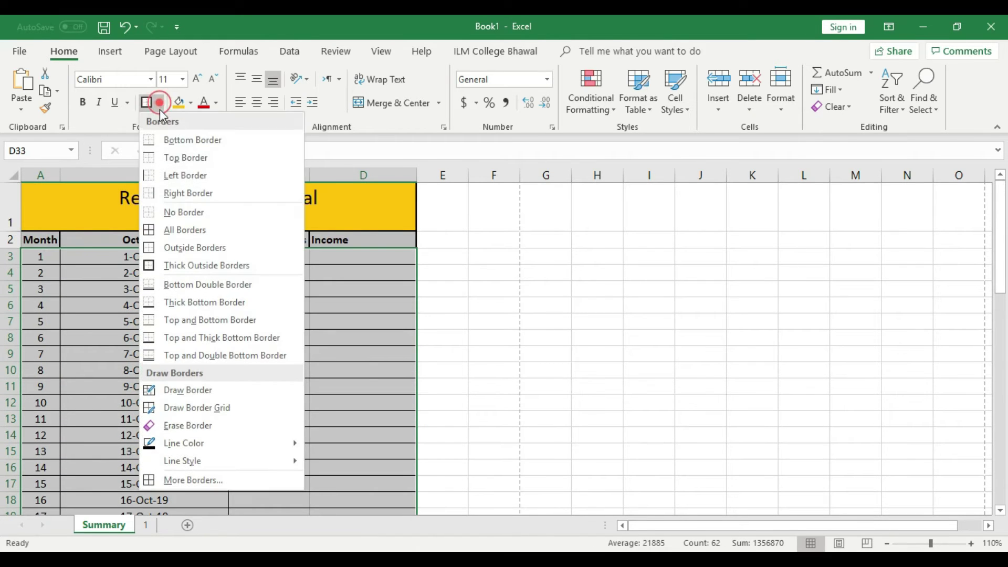
left_click(191, 230)
left_click(326, 281)
scroll(307, 385, "up", 4)
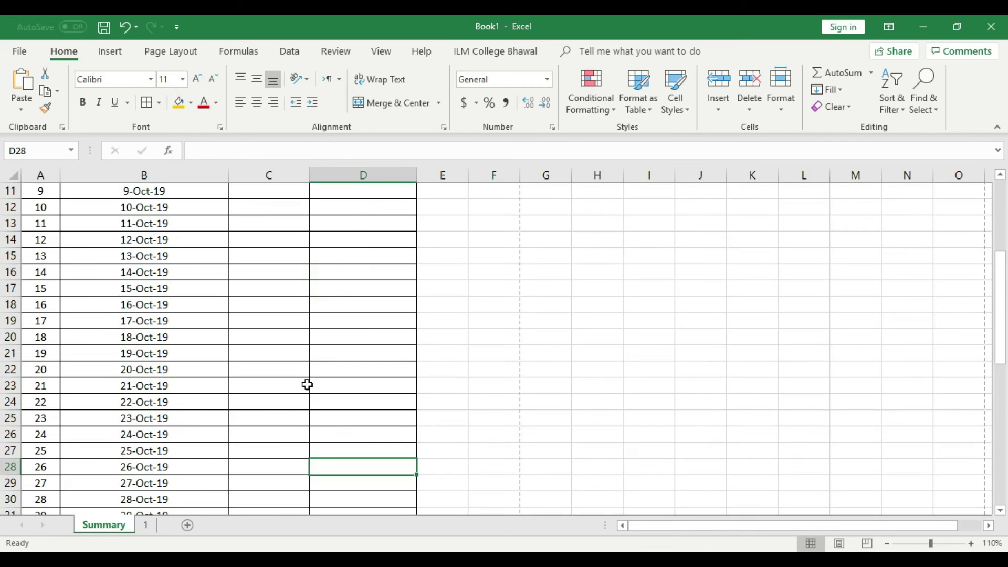
scroll(307, 385, "up", 3)
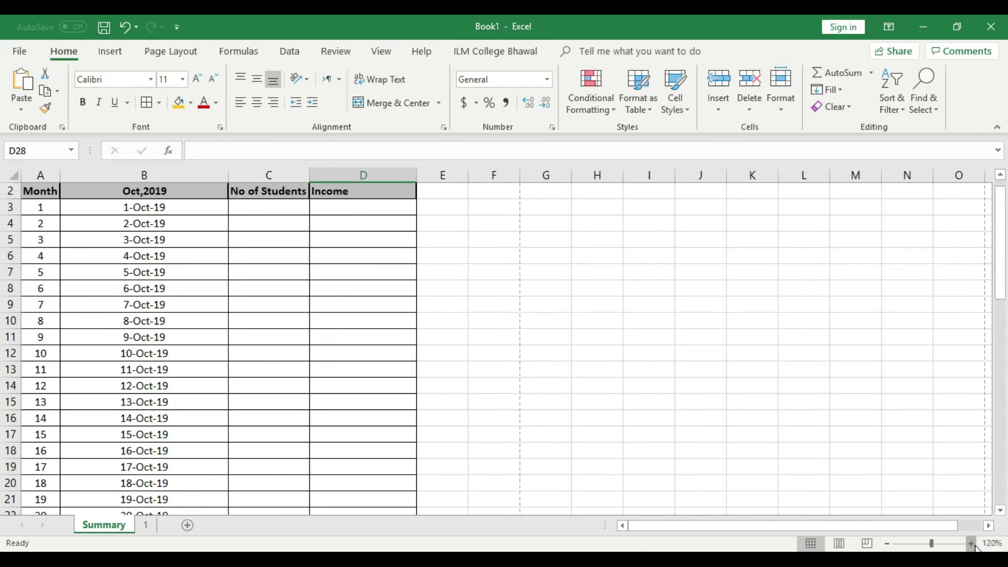
- Centre the Income header in D2 of the Summary sheet
left_click(972, 545)
left_click(972, 544)
scroll(637, 451, "up", 1)
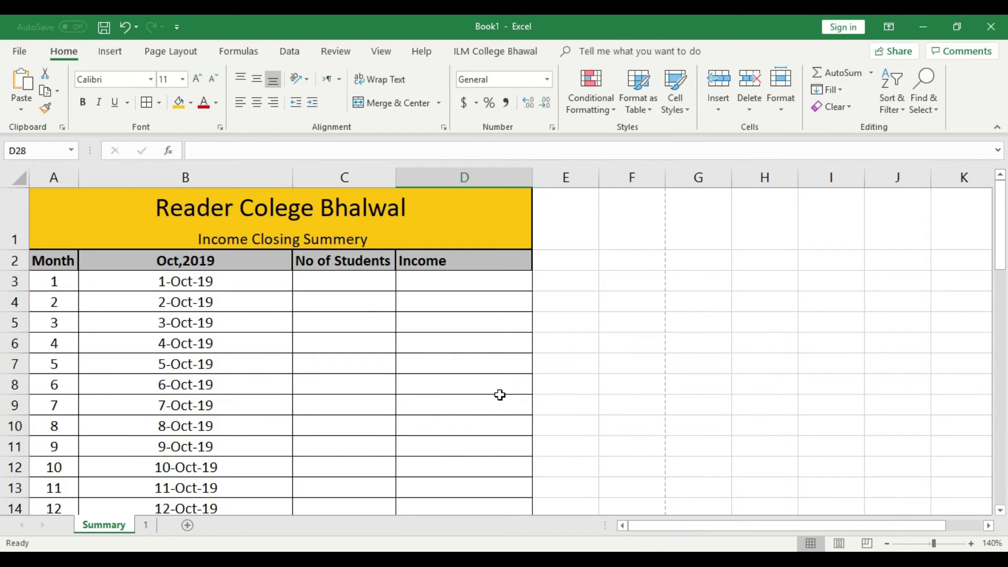
left_click(146, 525)
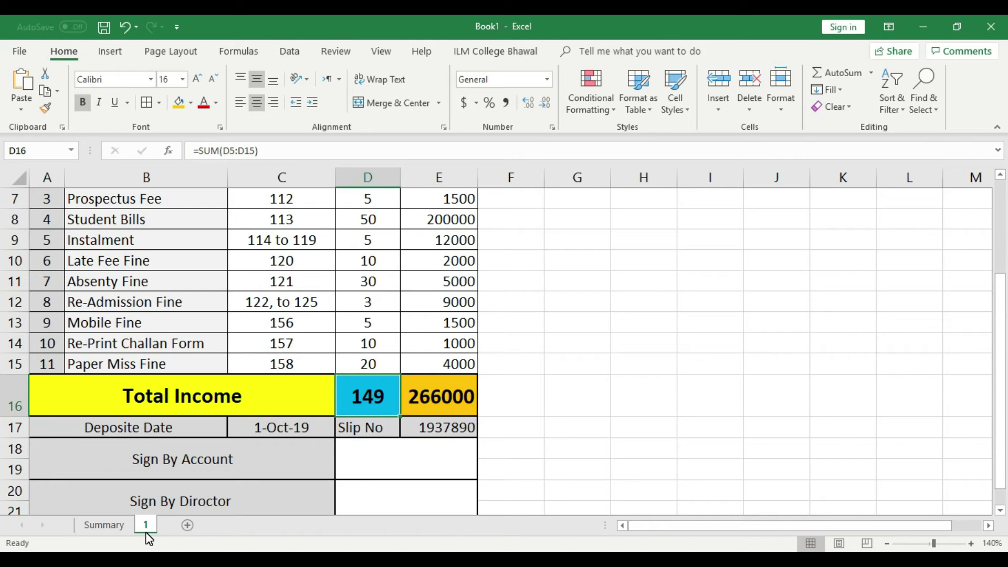
left_click(107, 525)
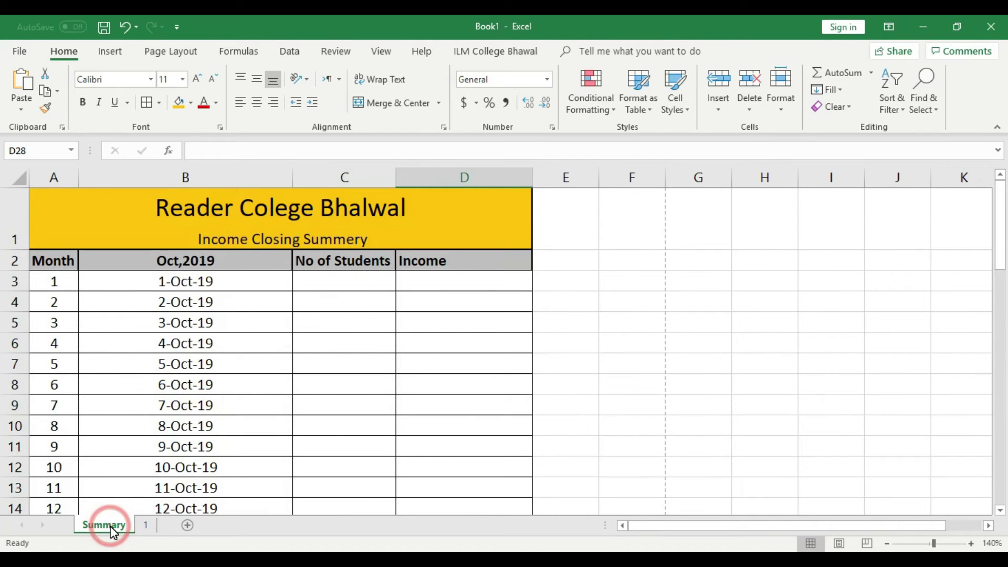
left_click(443, 264)
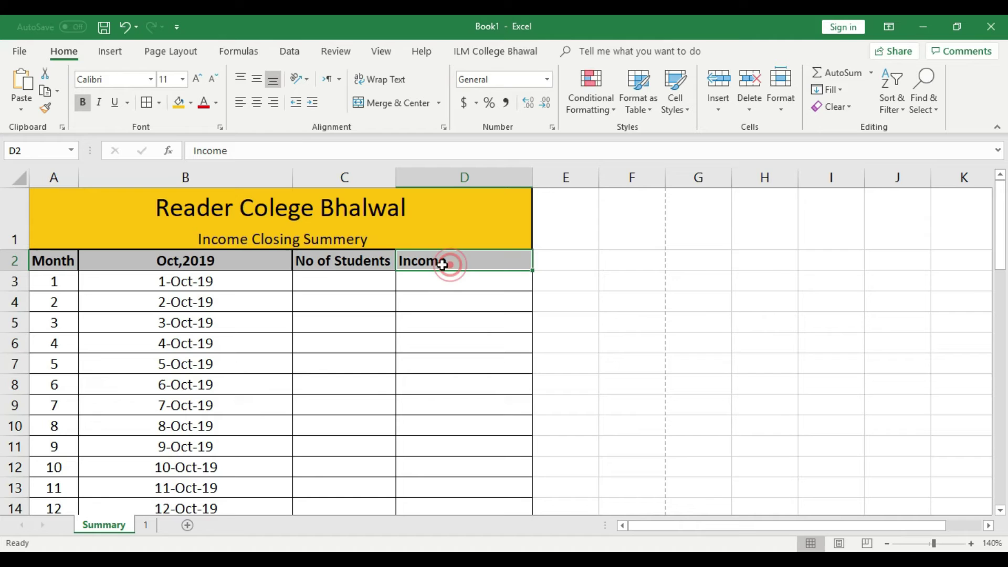
left_click(256, 103)
left_click(415, 321)
- Link the 1-Oct-19 Income cell D3 to sheet 1's Amount total with ='1'!E16
left_click(447, 284)
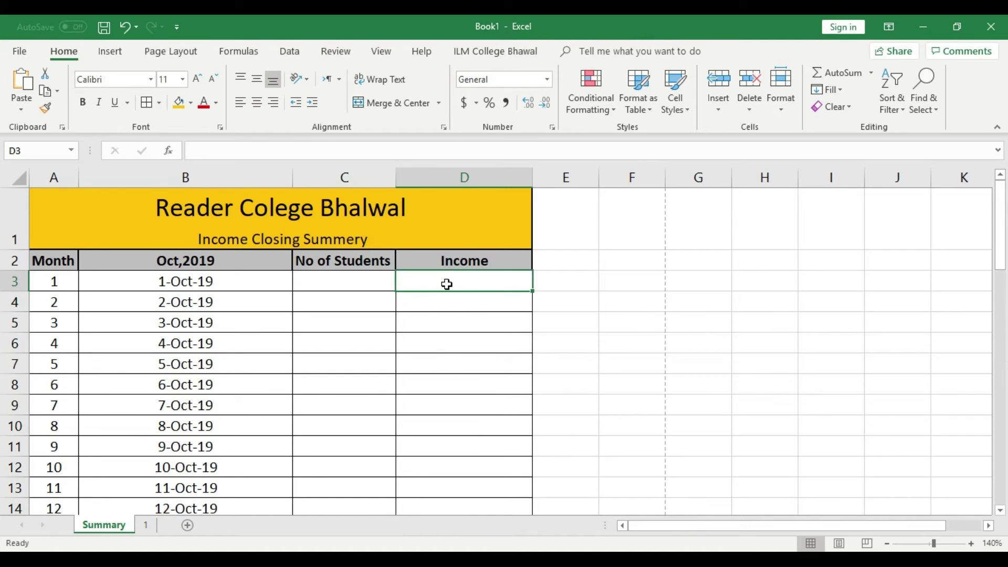
type("=")
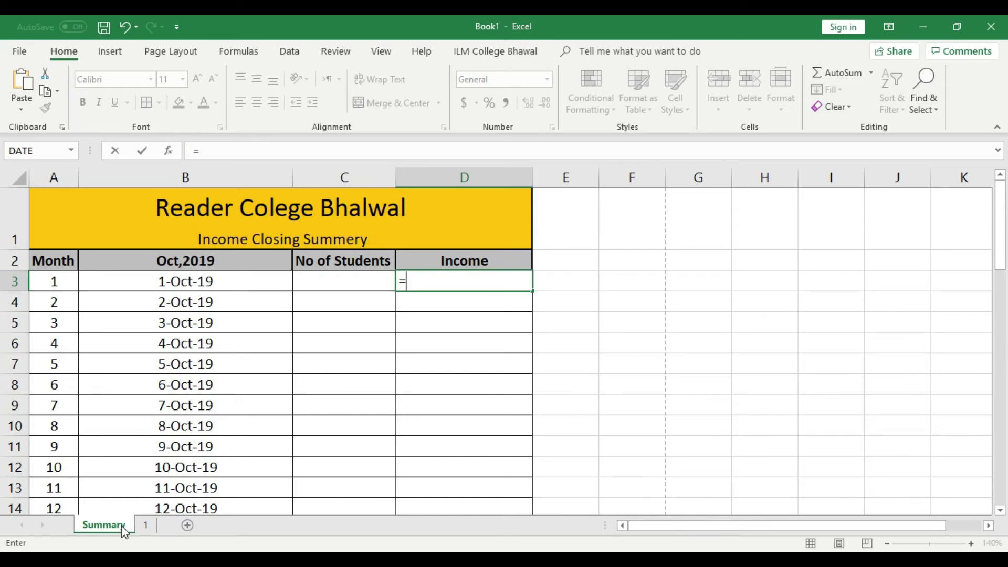
left_click(150, 526)
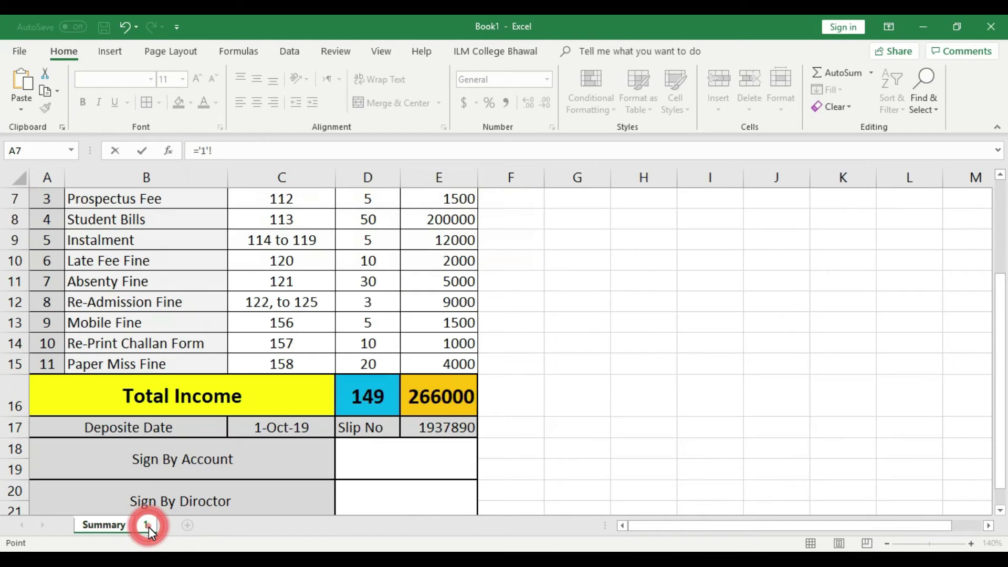
left_click(455, 399)
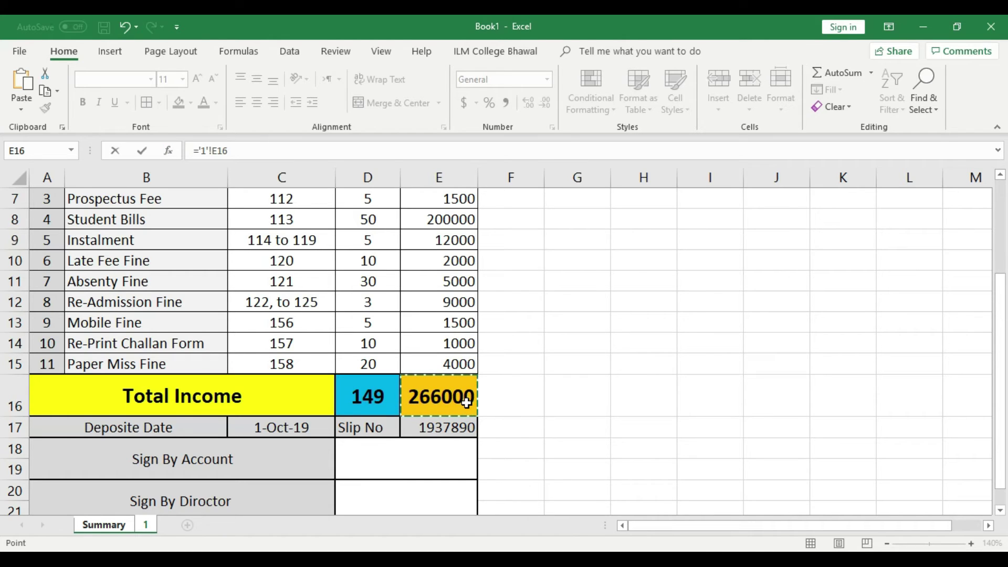
key("Return")
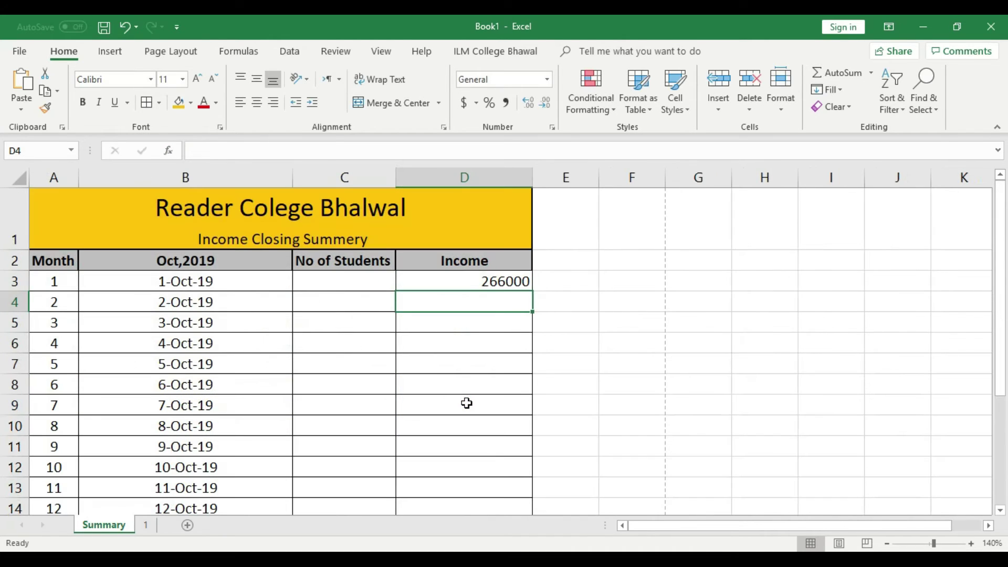
- Centre the linked 1-Oct-19 Income value in D3 of the Summary sheet
left_click(515, 281)
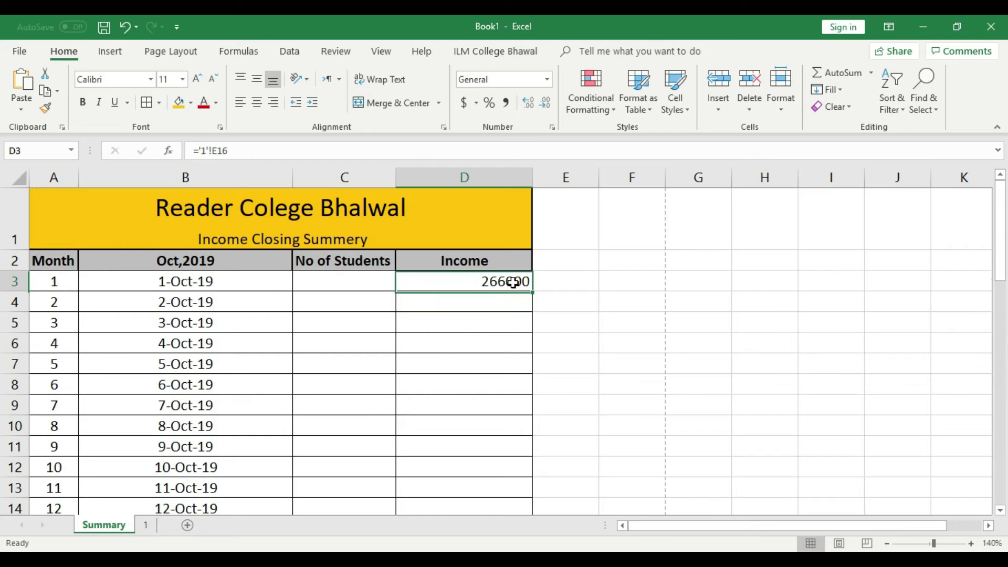
left_click(256, 102)
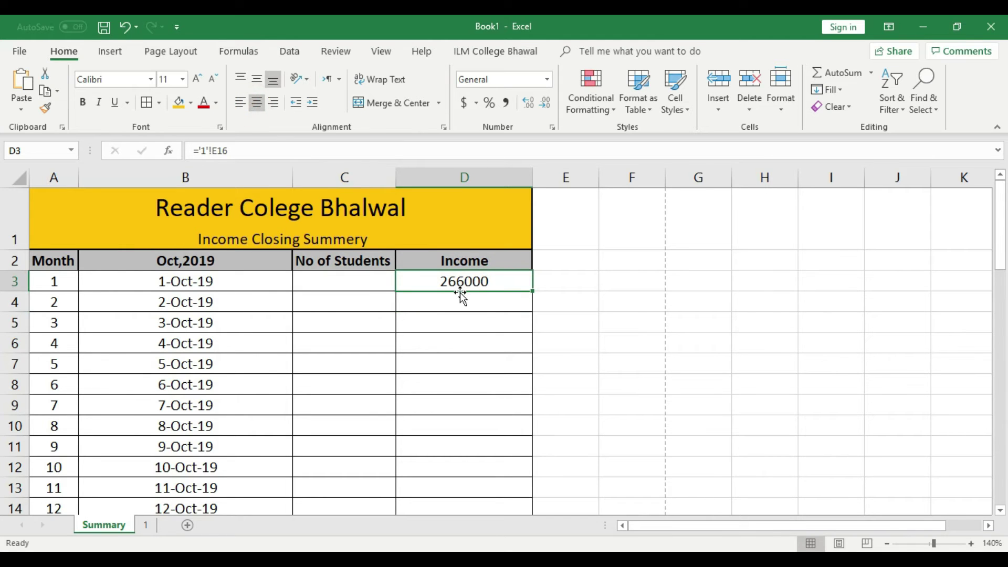
- Set the Prospectus Fee amount in E7 of sheet 1 to 2000 and compare the day's total with the Summary's linked Income
left_click(148, 525)
scroll(318, 441, "up", 2)
left_click(453, 295)
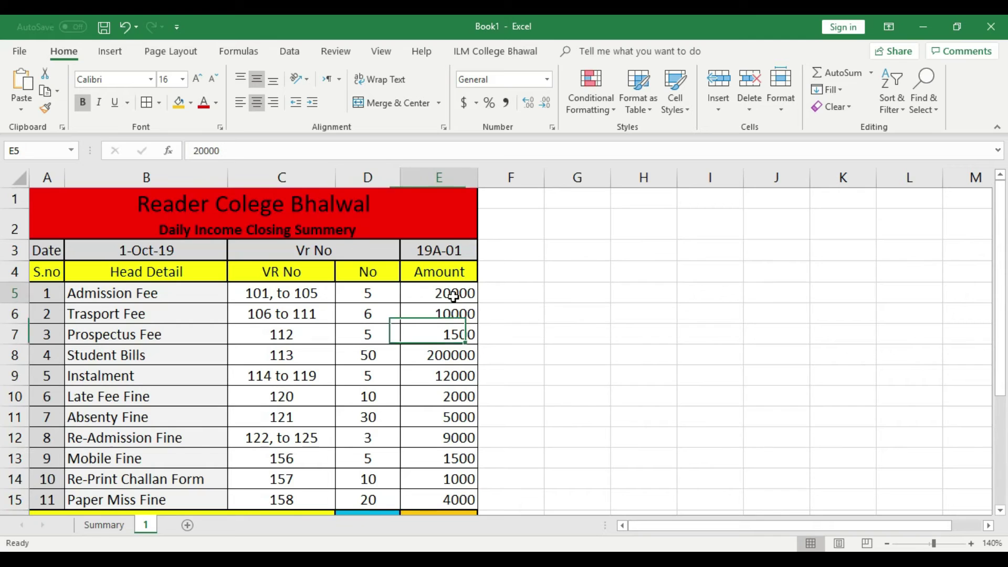
left_click(454, 334)
type("2000")
left_click(503, 329)
scroll(503, 342, "down", 2)
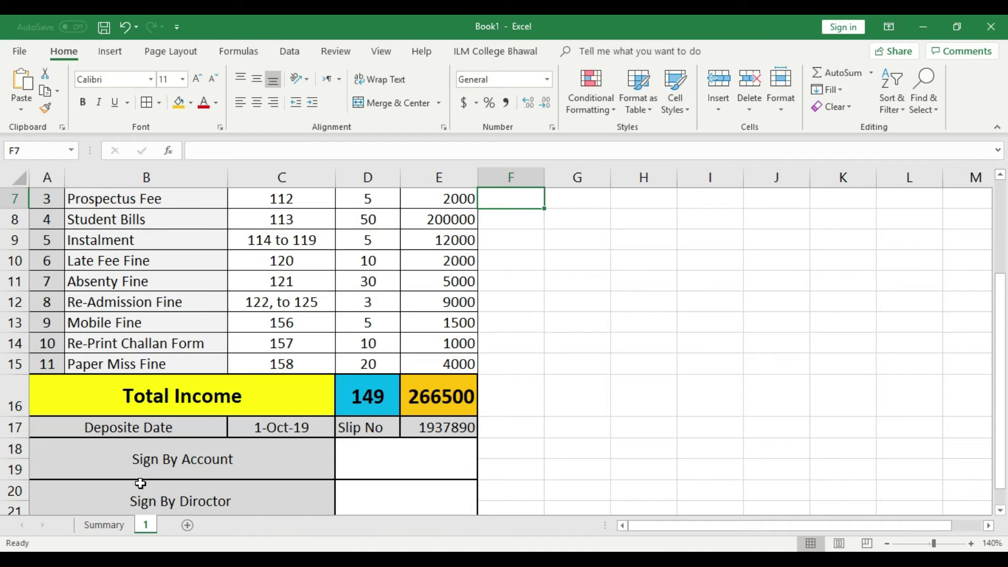
left_click(108, 525)
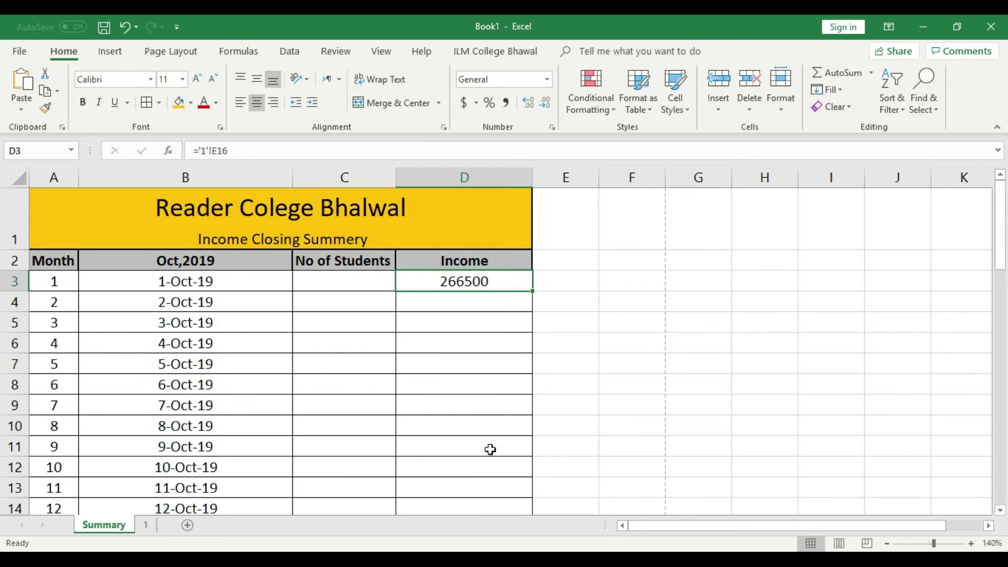
left_click(146, 525)
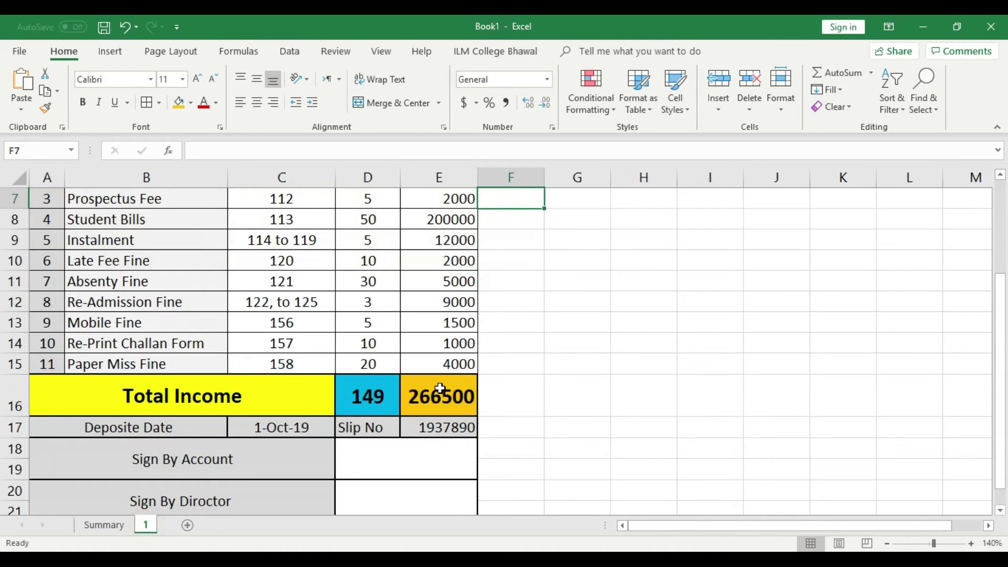
left_click(103, 526)
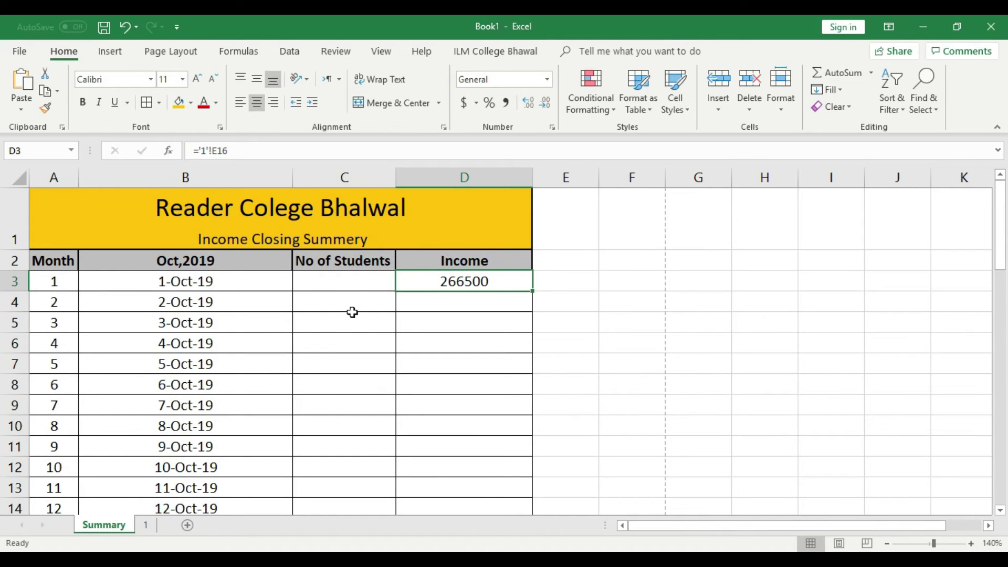
- Link the 1-Oct-19 No of Students cell C3 on Summary to sheet 1's total with ='1'!D16 and centre it
left_click(349, 339)
left_click(353, 282)
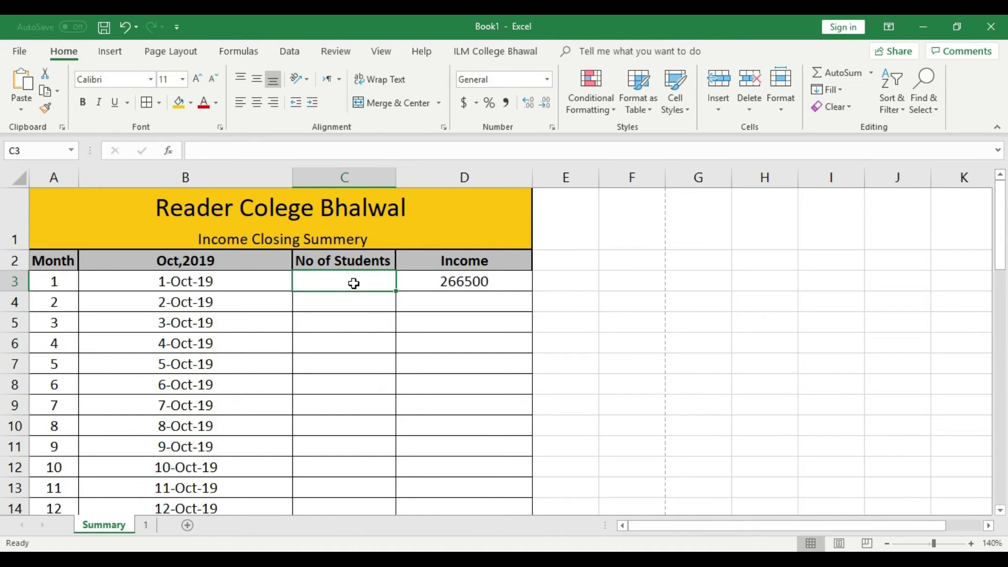
type("=")
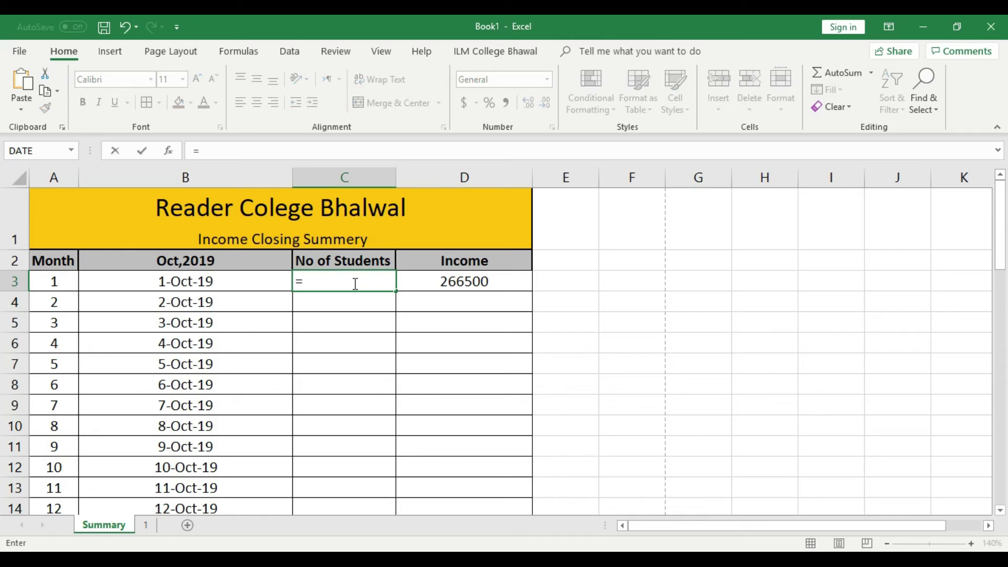
left_click(147, 526)
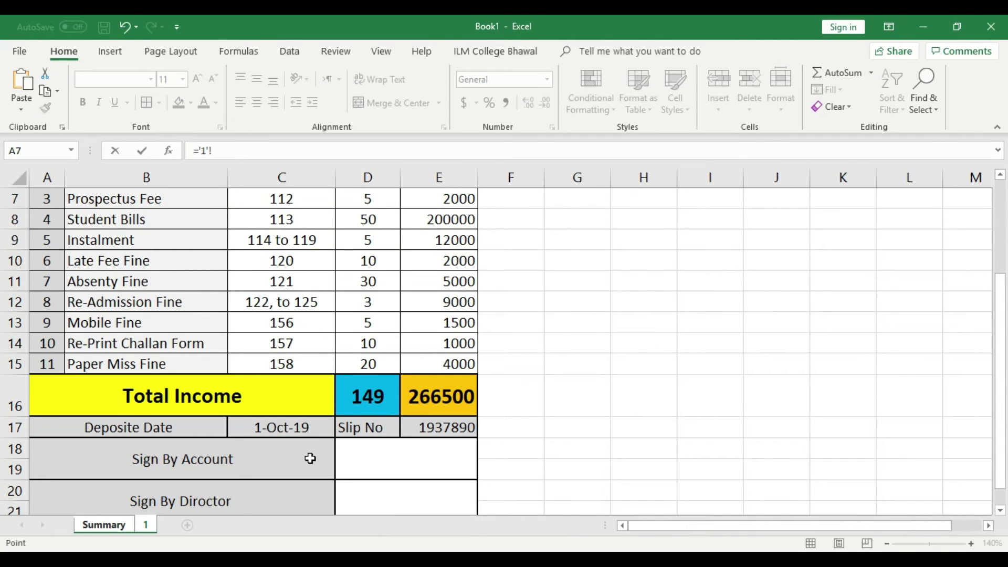
left_click(375, 398)
key("Return")
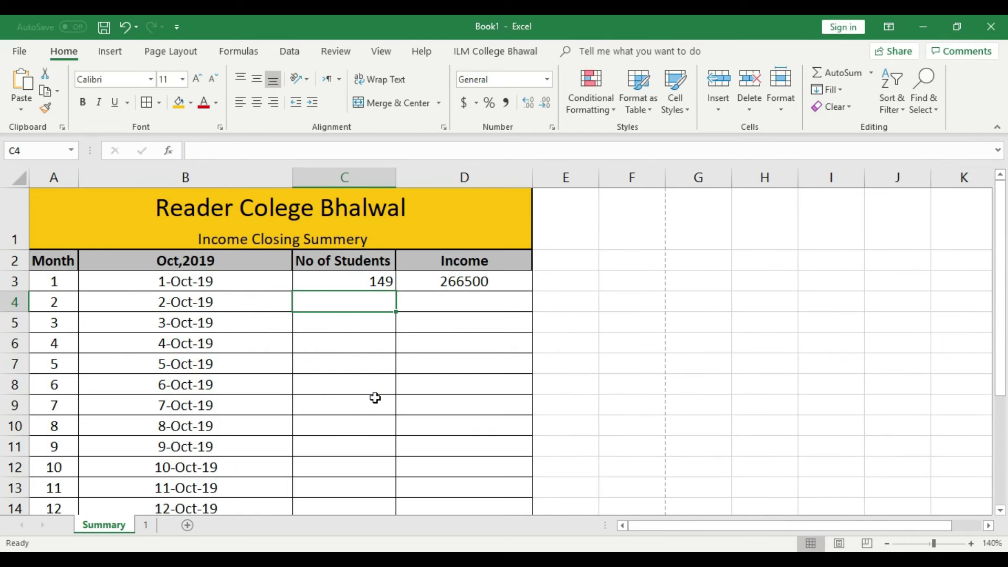
left_click(369, 287)
left_click(256, 102)
left_click(366, 299)
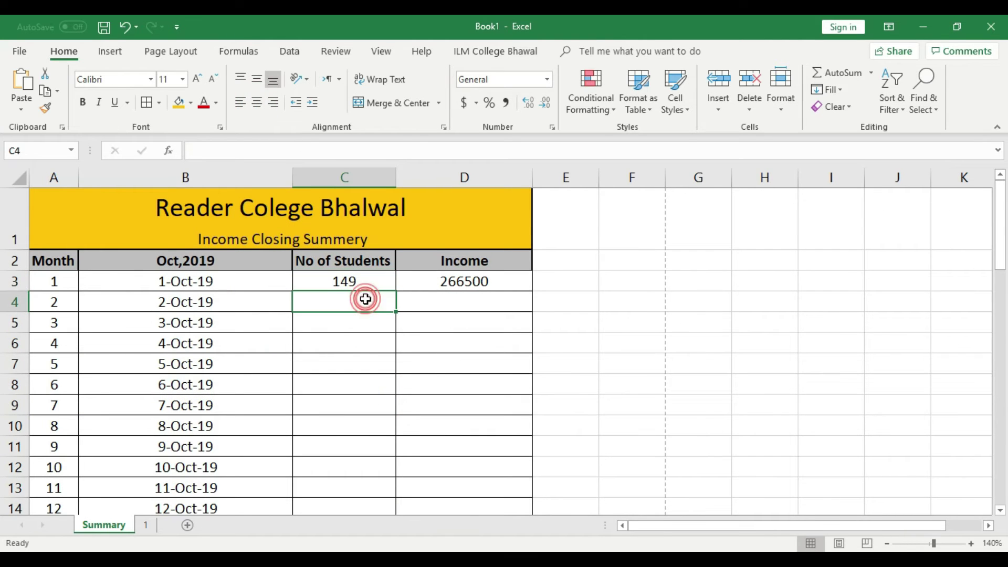
type("12313")
key("BackSpace")
key("BackSpace")
key("BackSpace")
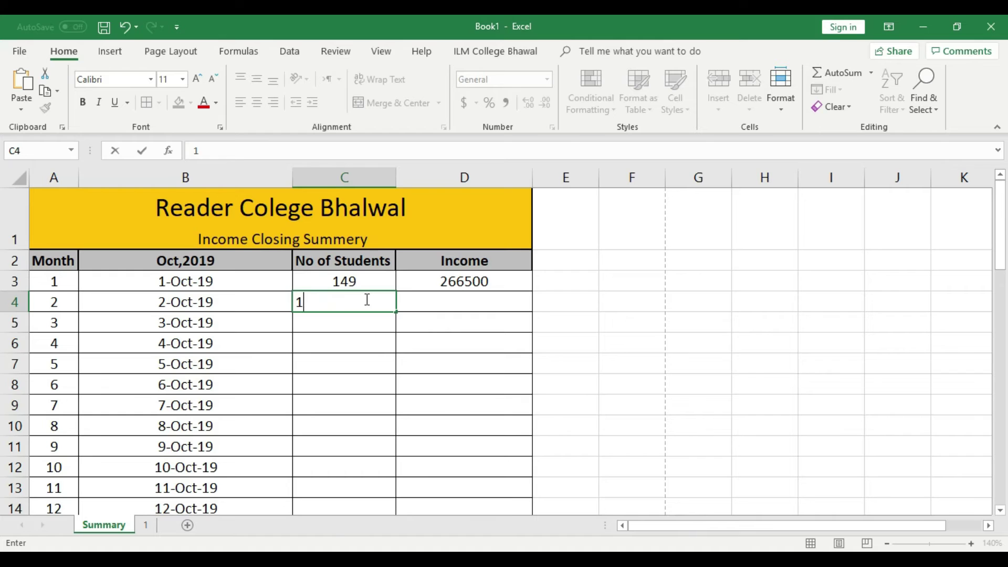
left_click(388, 376)
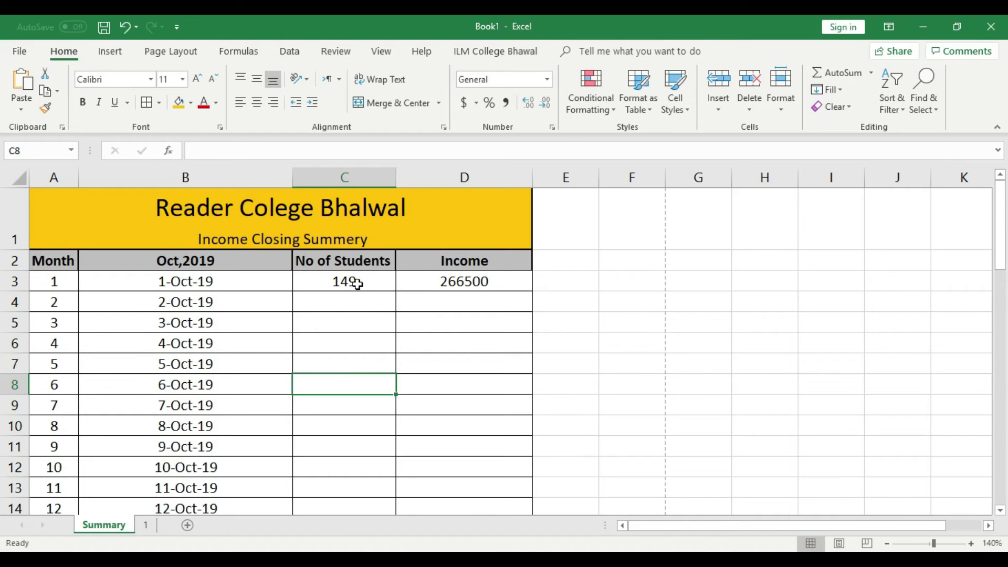
- Inspect the link formulas in C3 and D3 of the Summary sheet
left_click(358, 284)
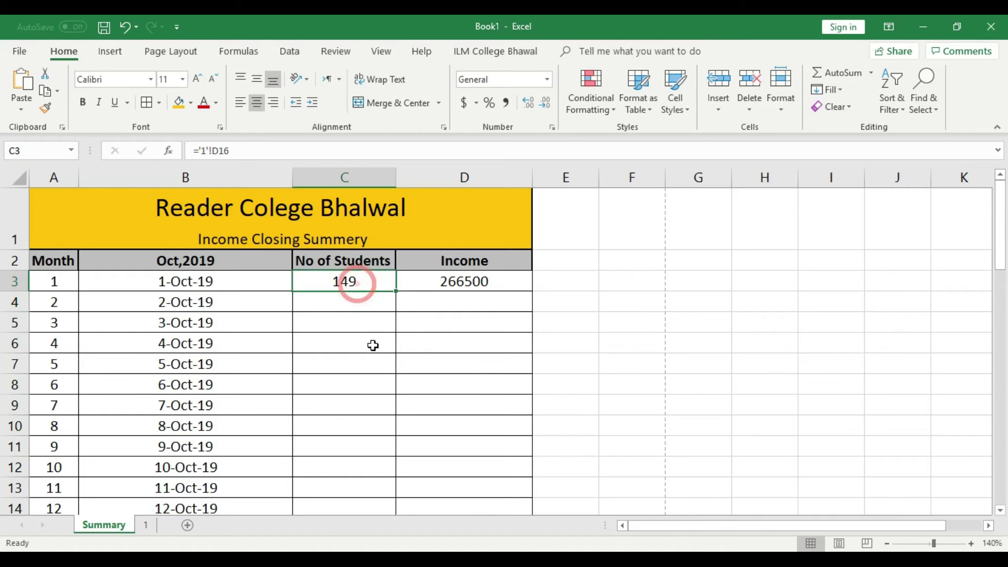
left_click(373, 283)
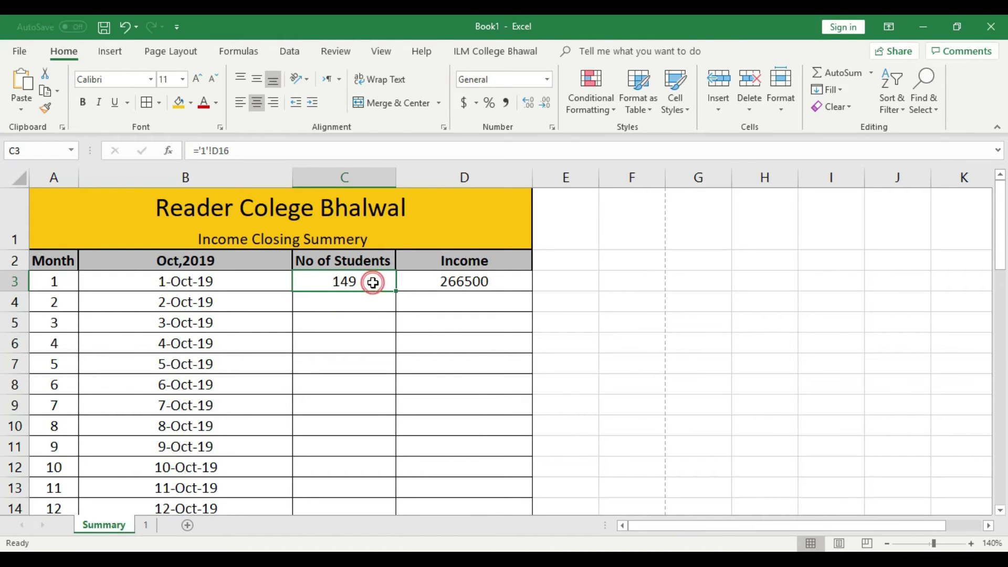
left_click(475, 282)
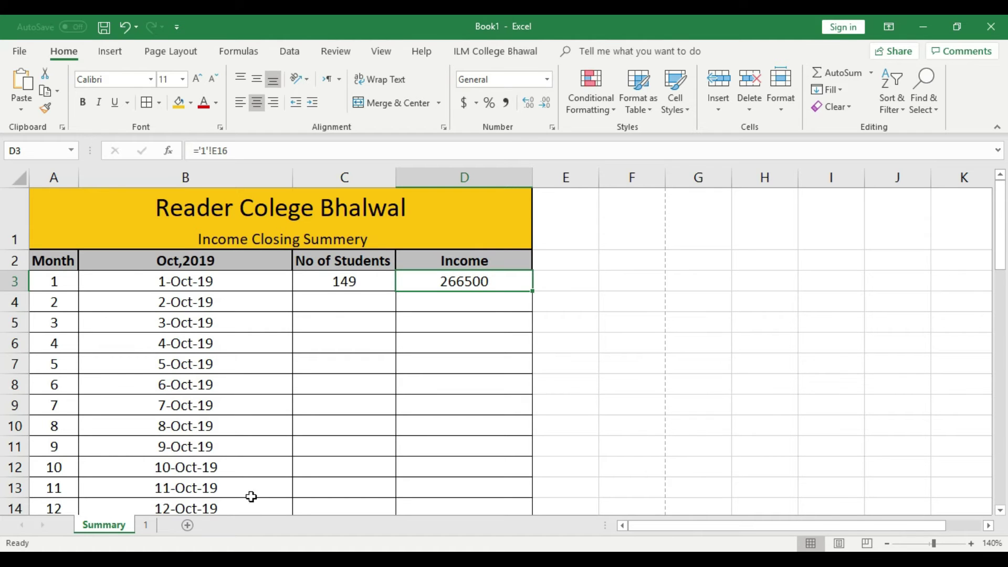
- Create a copy of sheet 1 in the same workbook, placed before sheet 1
left_click(147, 525)
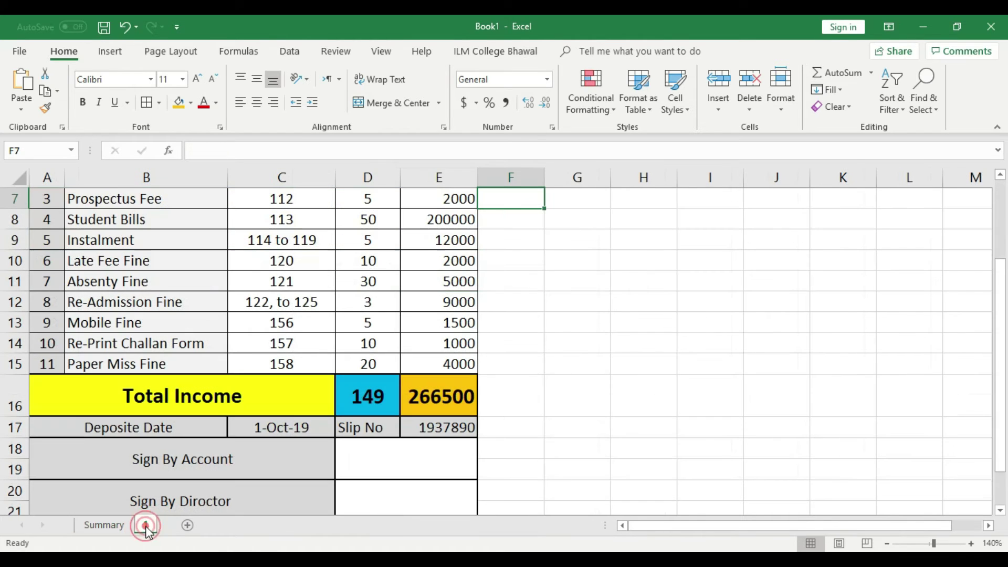
scroll(240, 397, "up", 2)
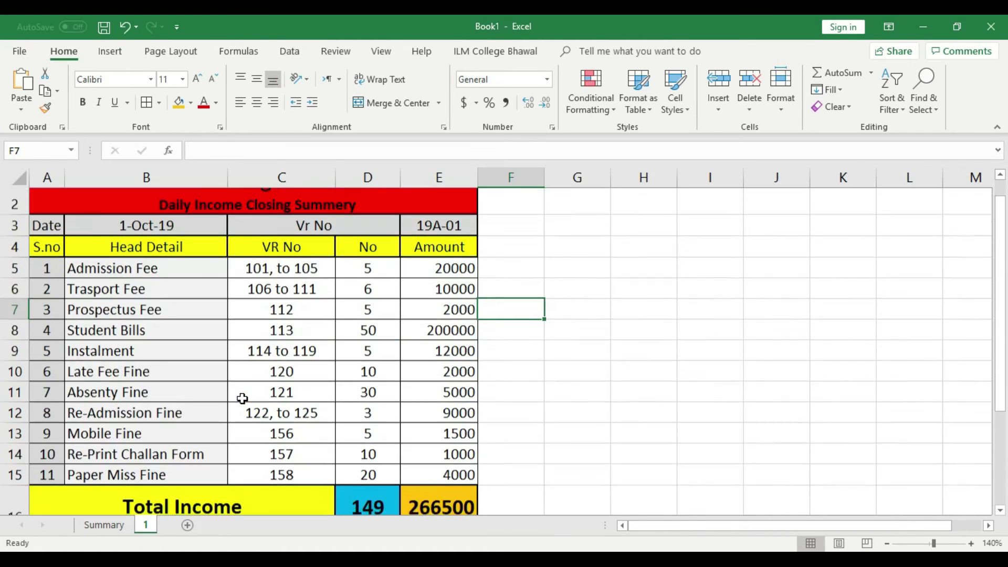
scroll(241, 397, "down", 3)
right_click(142, 526)
left_click(191, 409)
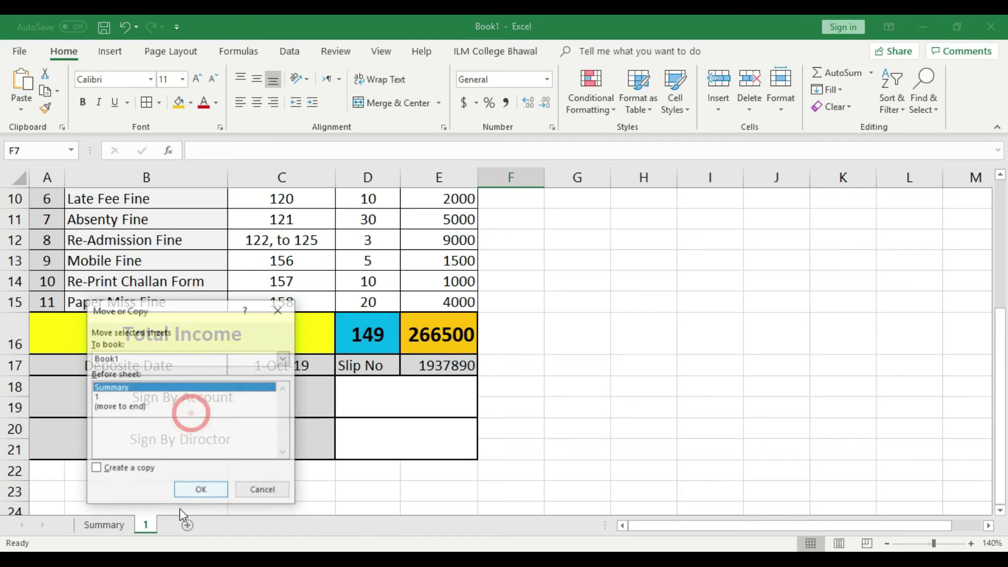
left_click(100, 398)
left_click(96, 468)
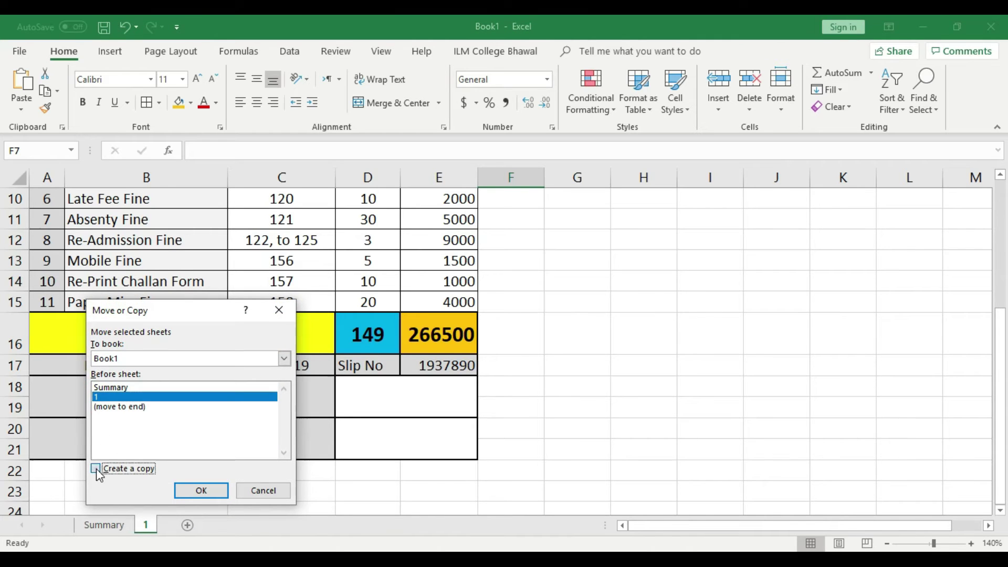
left_click(200, 492)
- Rename the copied sheet as 2 and move it after sheet 1
right_click(156, 531)
left_click(198, 388)
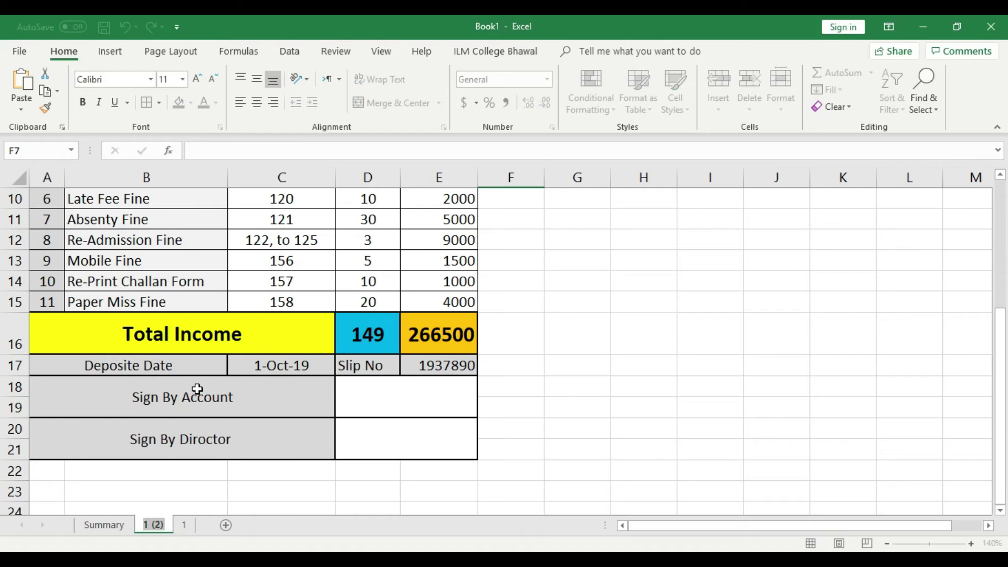
type("2")
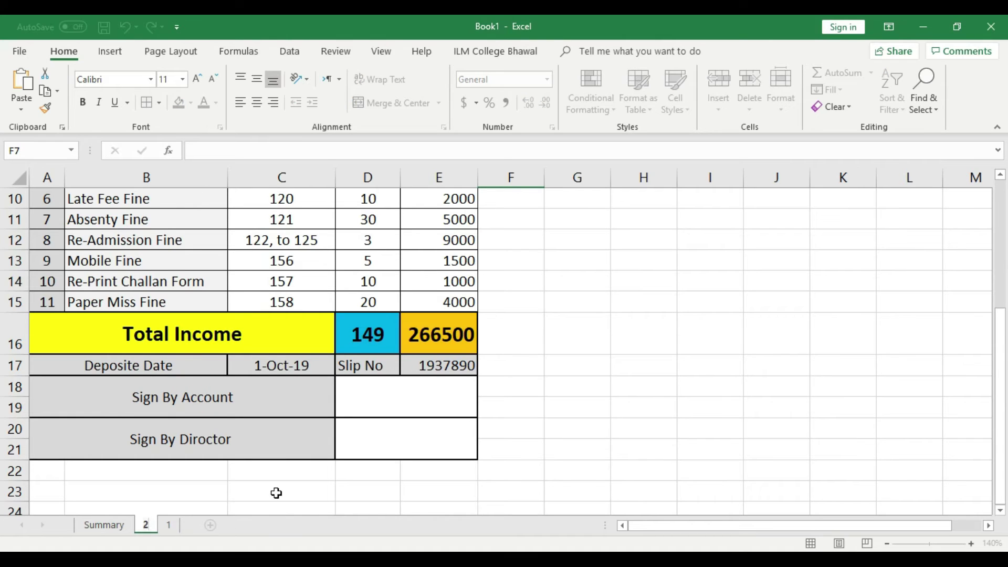
left_click(276, 493)
mouse_move(146, 525)
left_mouse_down()
mouse_move(171, 528)
mouse_move(171, 542)
mouse_move(145, 525)
mouse_move(168, 527)
left_mouse_up()
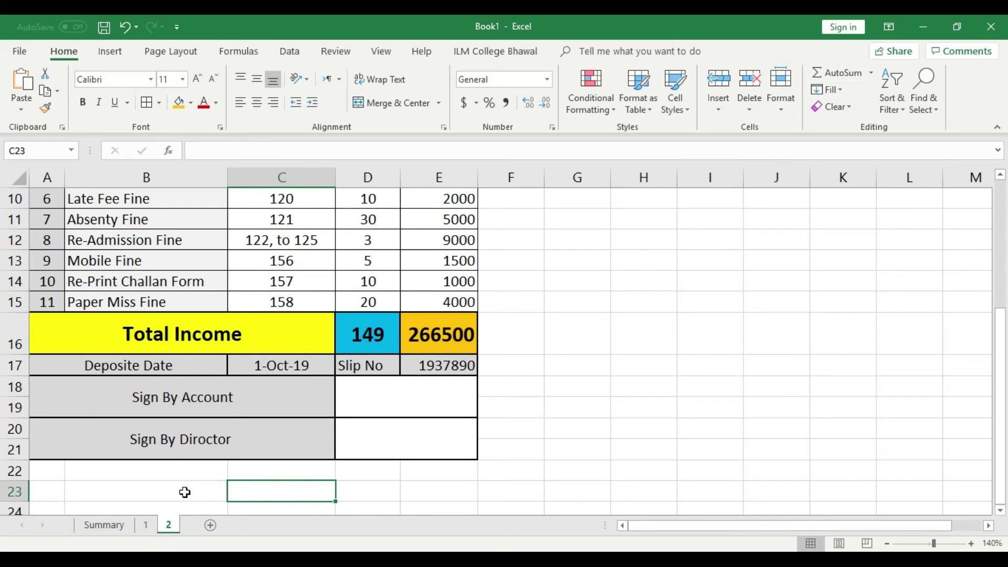
- Set the date on sheet 2 to 2-Oct-19 and its Vr No to 19A-02
scroll(178, 498, "up", 3)
double_click(126, 256)
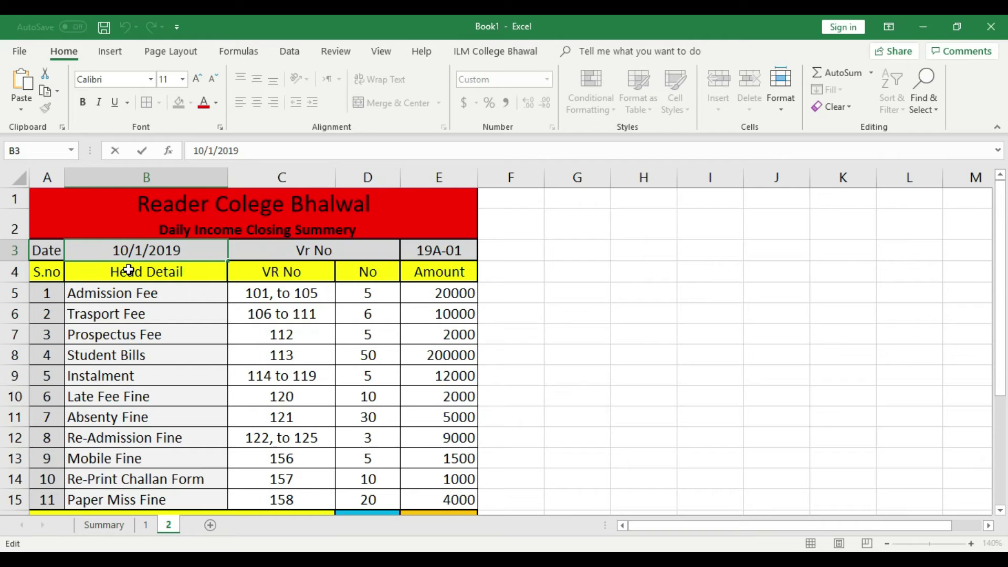
key("BackSpace")
type("2")
left_click(533, 299)
double_click(467, 252)
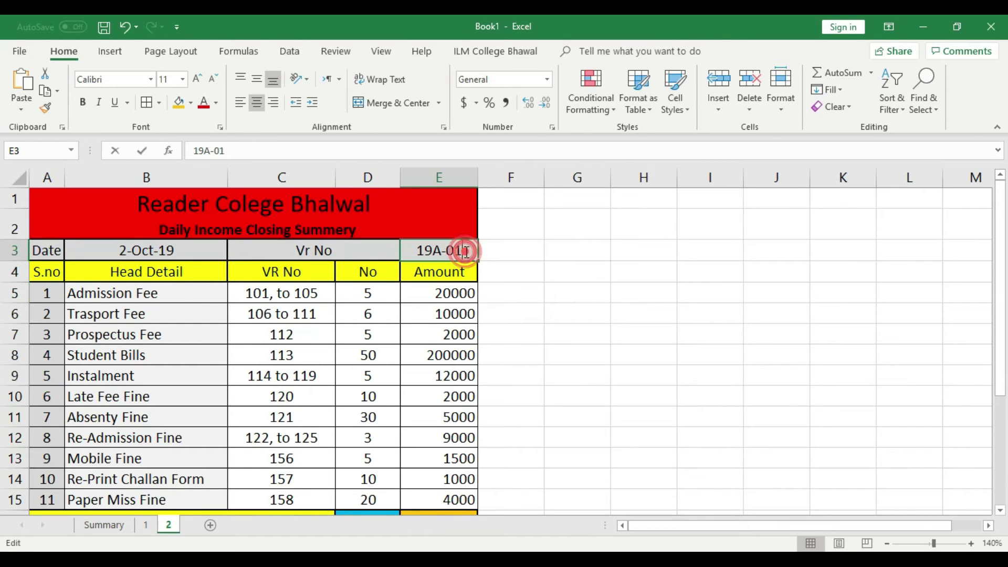
key("BackSpace")
type("2")
left_click(540, 265)
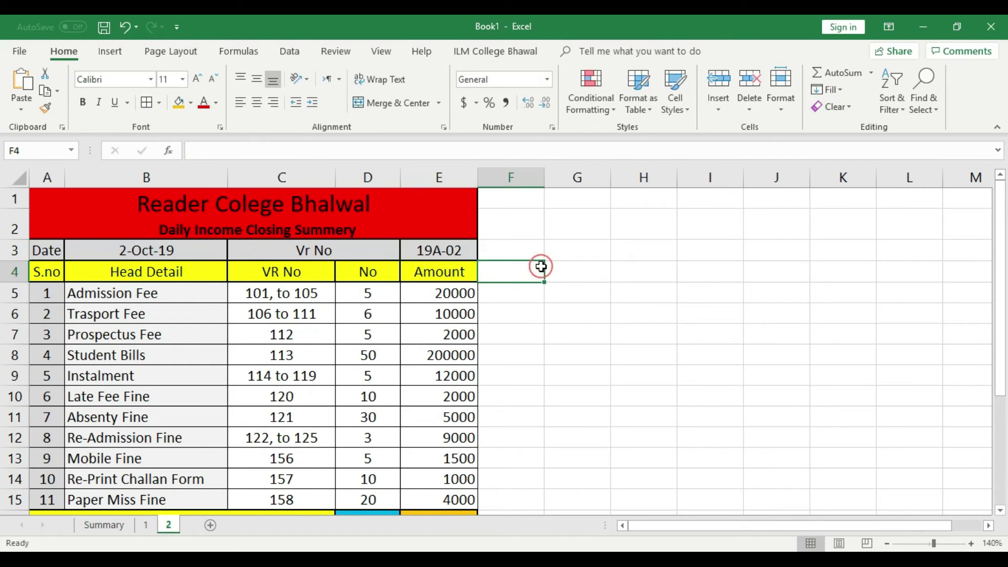
- Clear the copied VR No, No and Amount entries in C5:E15 of sheet 2
left_click(181, 295)
left_click_drag(284, 294, 283, 495)
key("Delete")
left_click_drag(379, 300, 438, 495)
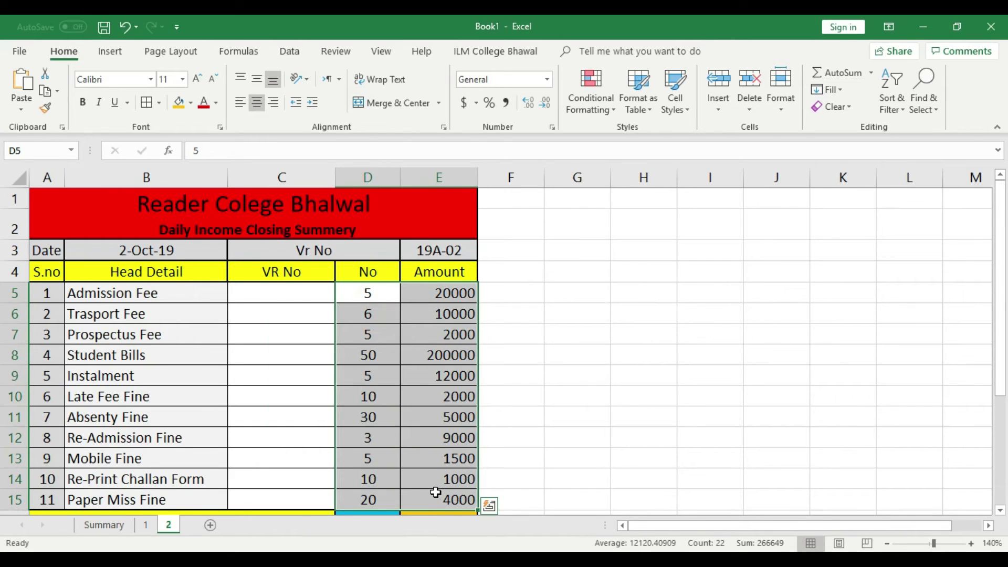
key("Delete")
left_click(508, 399)
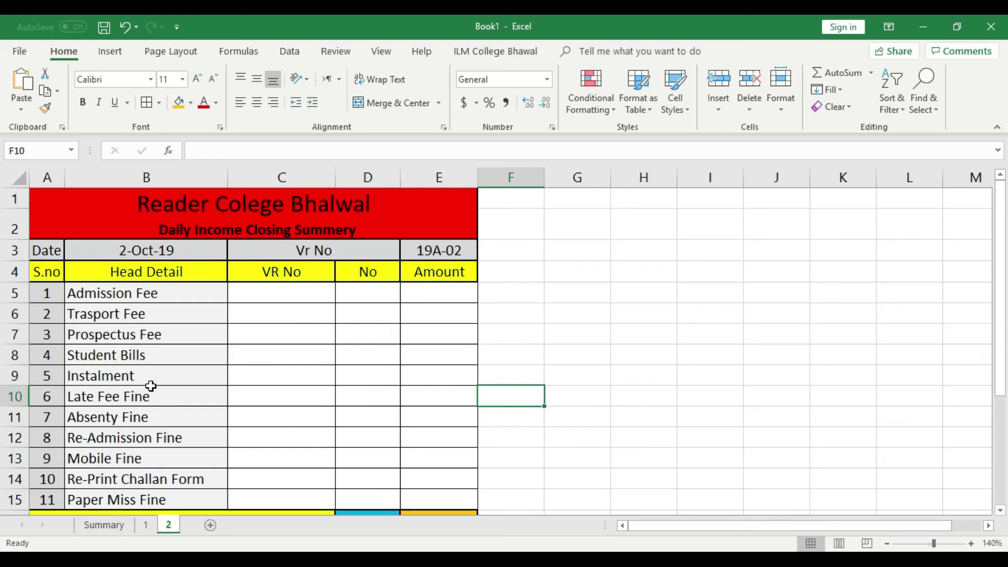
- Check the last voucher number used on sheet 1 and enter 159 as the Admission Fee VR No on sheet 2
left_click(146, 525)
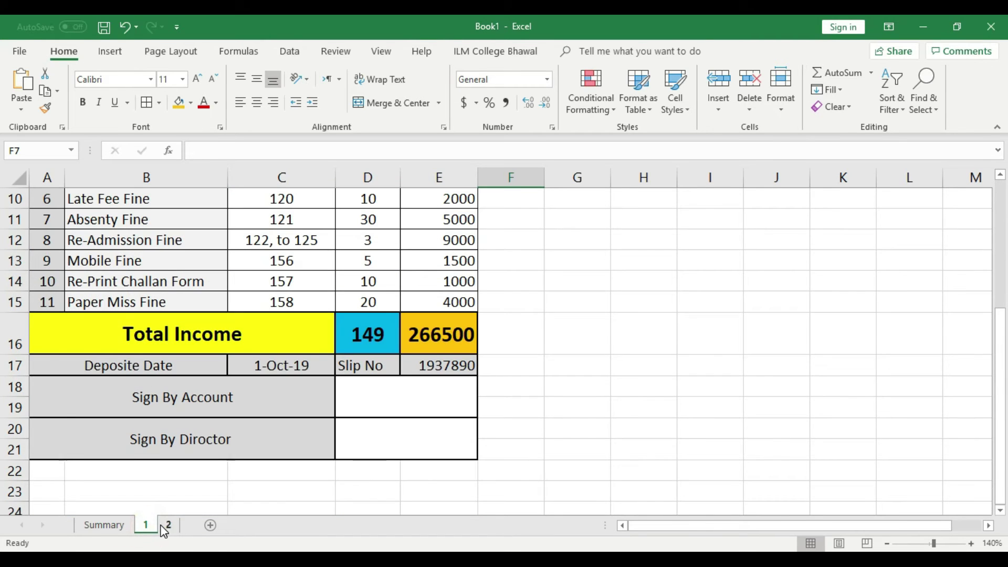
left_click(164, 525)
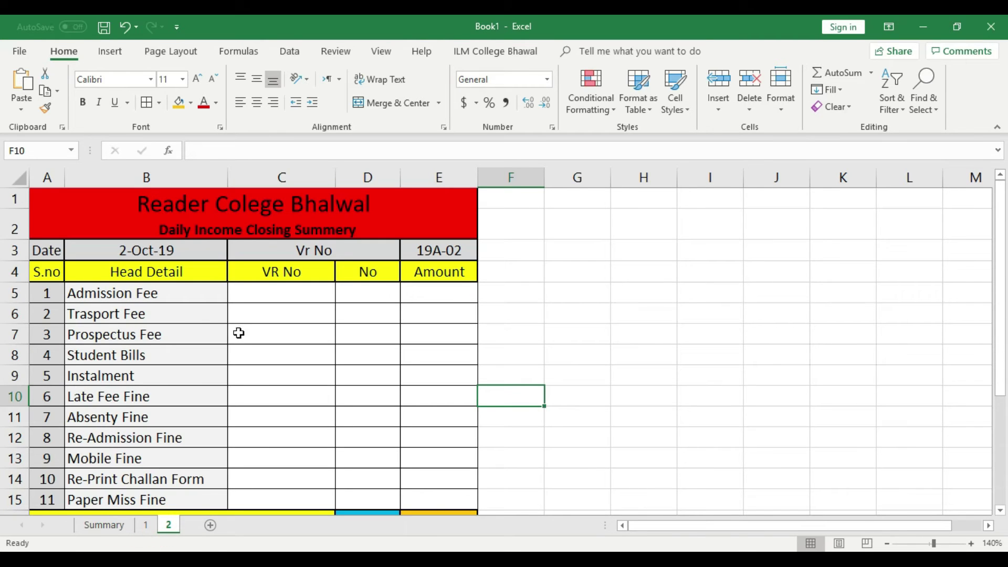
left_click(146, 525)
scroll(203, 378, "up", 2)
scroll(178, 478, "down", 2)
left_click(169, 525)
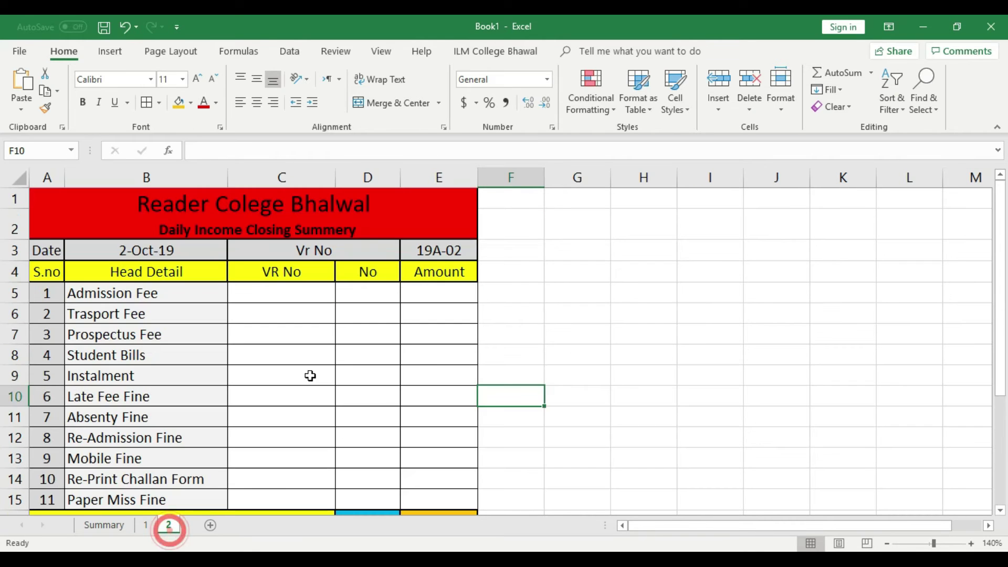
left_click(299, 292)
left_click(147, 526)
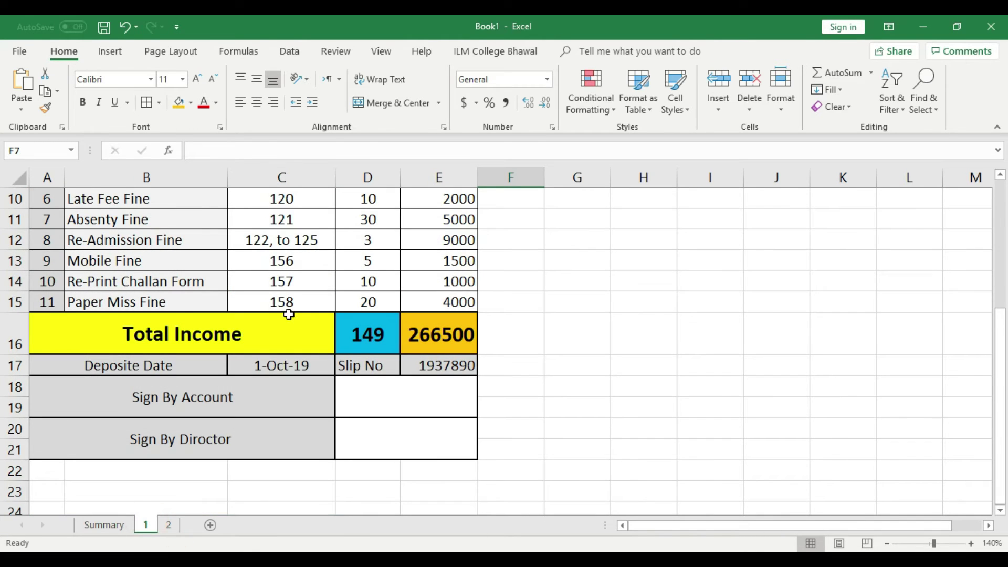
left_click(168, 525)
type("1")
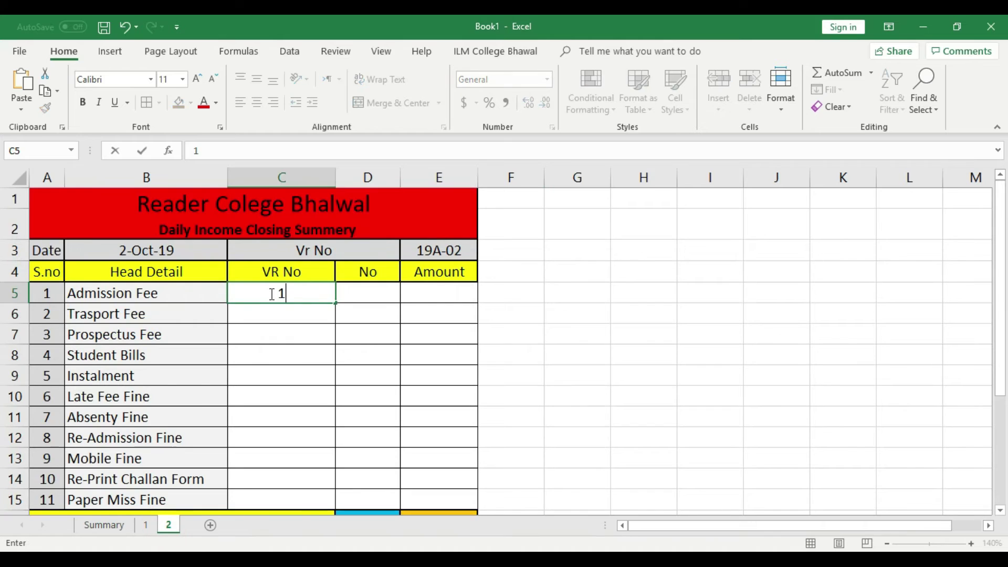
type("59")
left_click(365, 338)
left_click(376, 295)
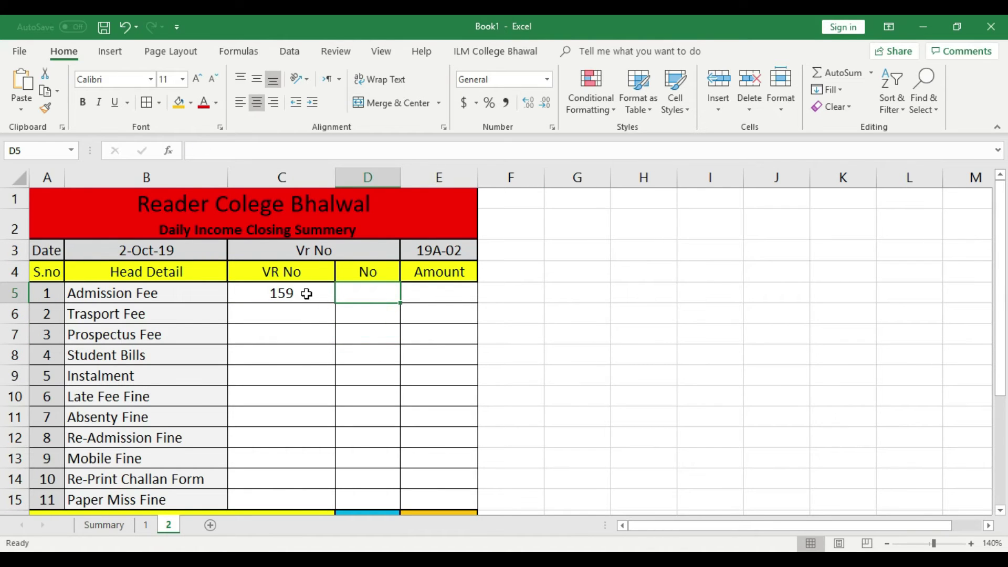
- Enter 1 as the No and 1000 as the Amount for Admission Fee on sheet 2
left_click(362, 293)
type("1")
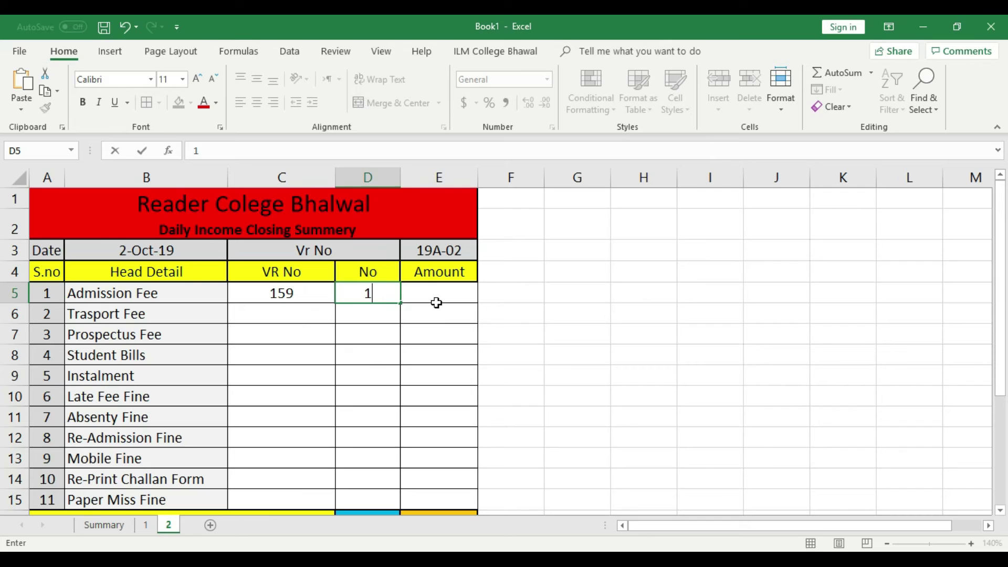
left_click(436, 296)
type("1000")
left_click(438, 331)
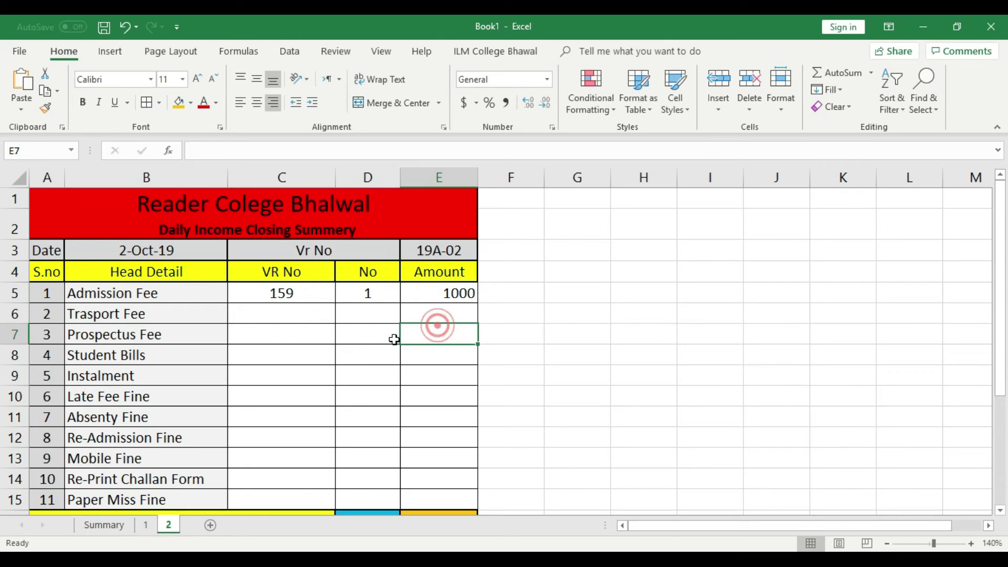
- Enter 0 as the VR No, No and Amount for both Trasport Fee and Prospectus Fee on sheet 2
left_click(279, 318)
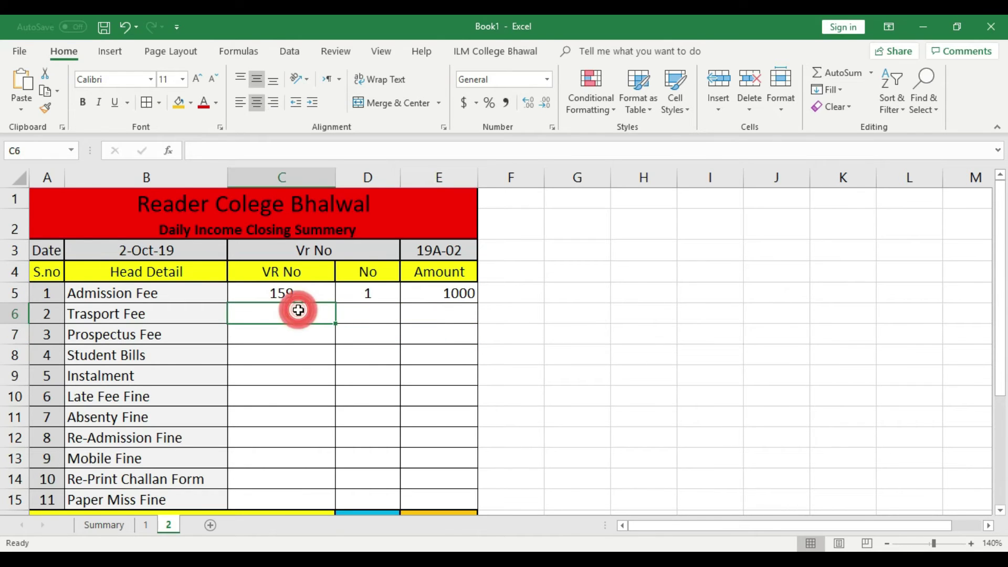
type("0")
left_click(366, 312)
type("0")
left_click(438, 317)
type("0")
left_click(291, 331)
type("0")
left_click(377, 338)
type("0")
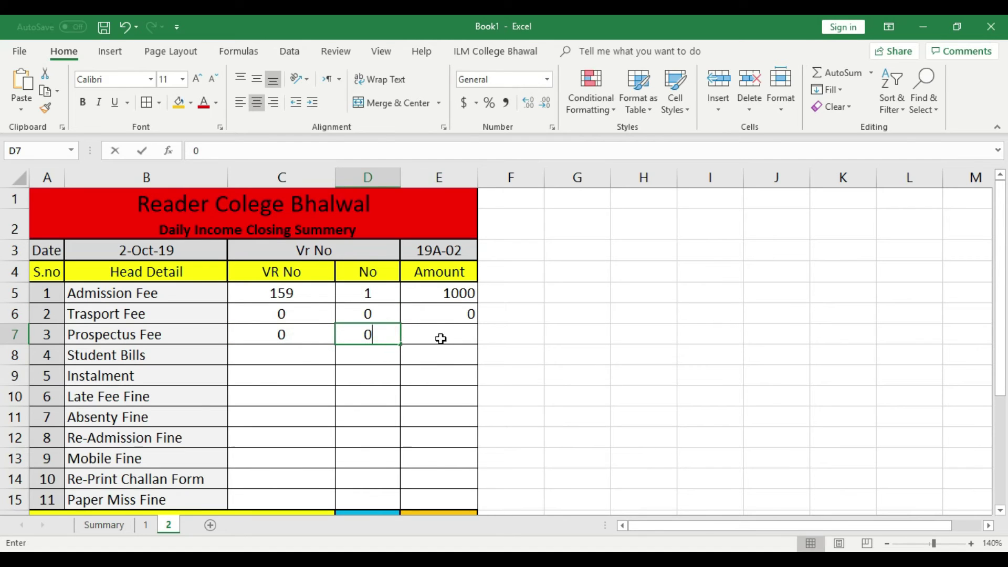
left_click(440, 337)
type("0")
- Enter 0 as the VR No and Amount for Student Bills on sheet 2
left_click(294, 358)
type("0")
left_click(392, 358)
left_click(439, 358)
type("0")
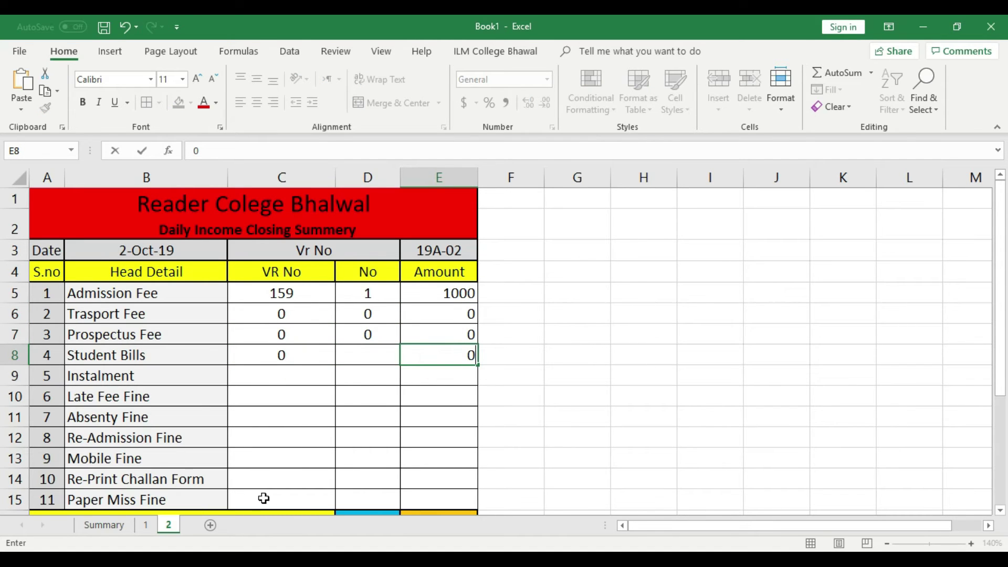
- Fill in the Paper Miss Fine row on sheet 2 with VR No 169, No 5 and Amount 3000
left_click(302, 502)
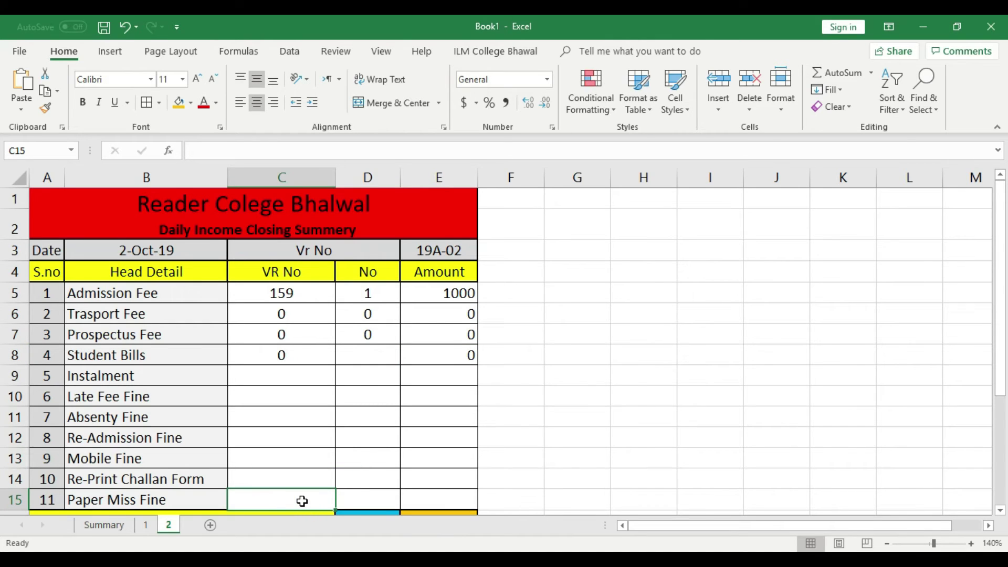
type("169")
left_click(385, 498)
left_click(394, 448)
left_click(385, 499)
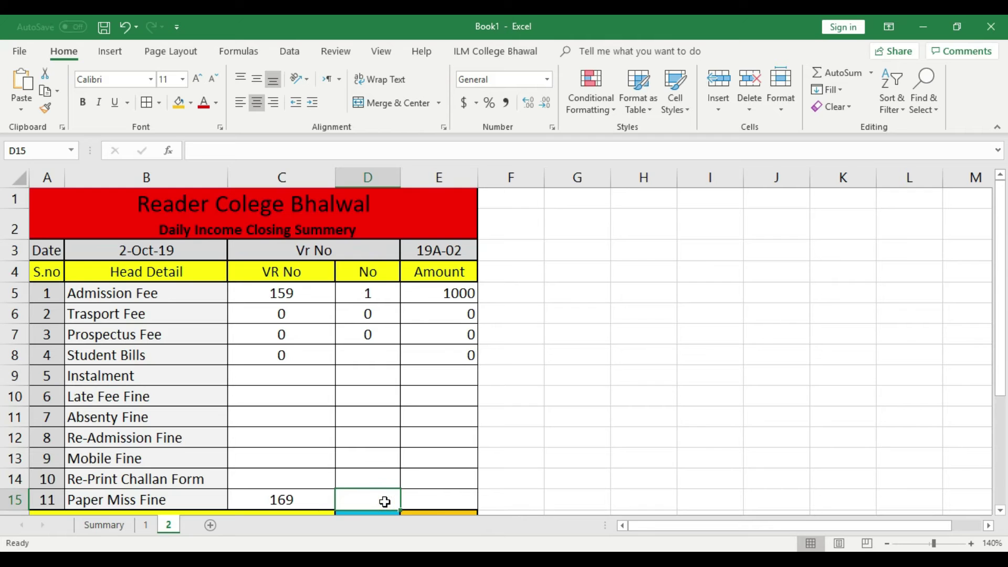
type("5")
left_click(448, 496)
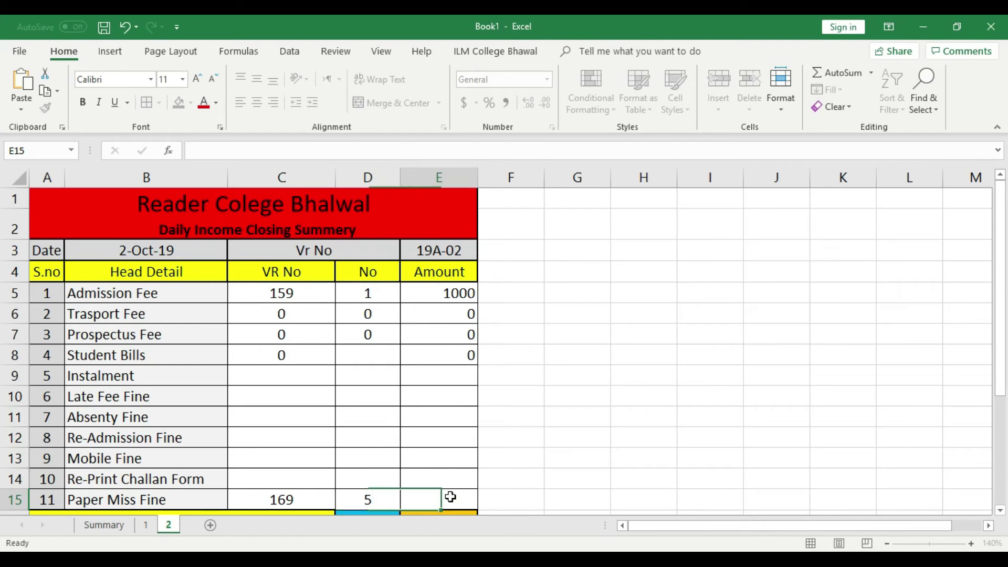
left_click(450, 497)
type("3000")
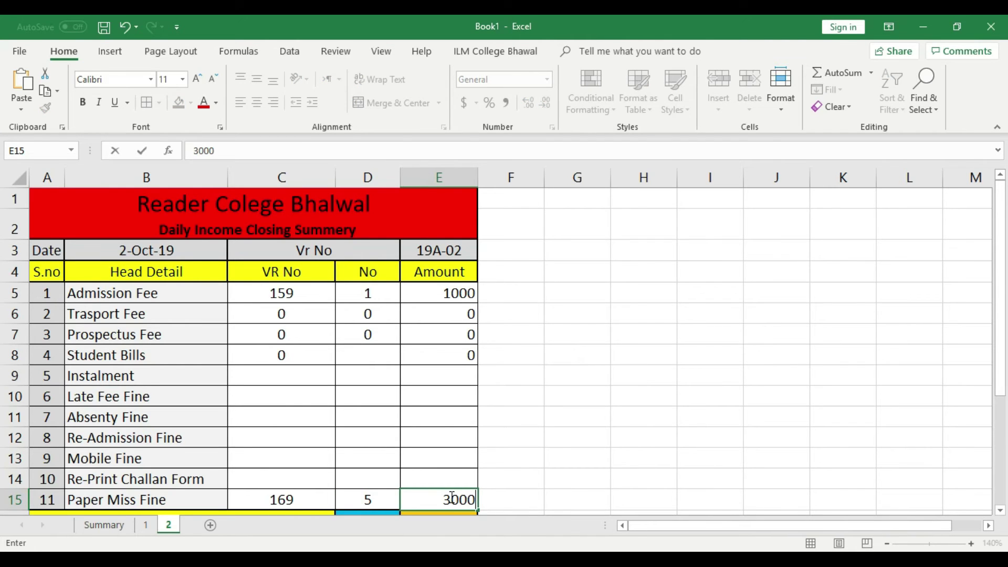
left_click(455, 419)
- Check the Total Income row on sheet 2 against the entered No and Amount values
scroll(454, 420, "down", 2)
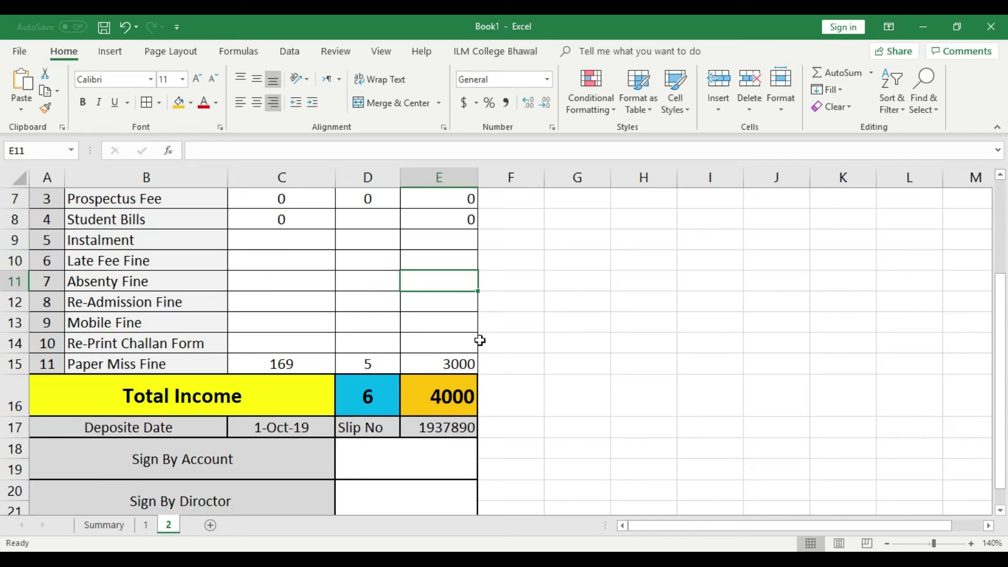
scroll(480, 341, "up", 2)
scroll(457, 266, "down", 1)
left_click(457, 220)
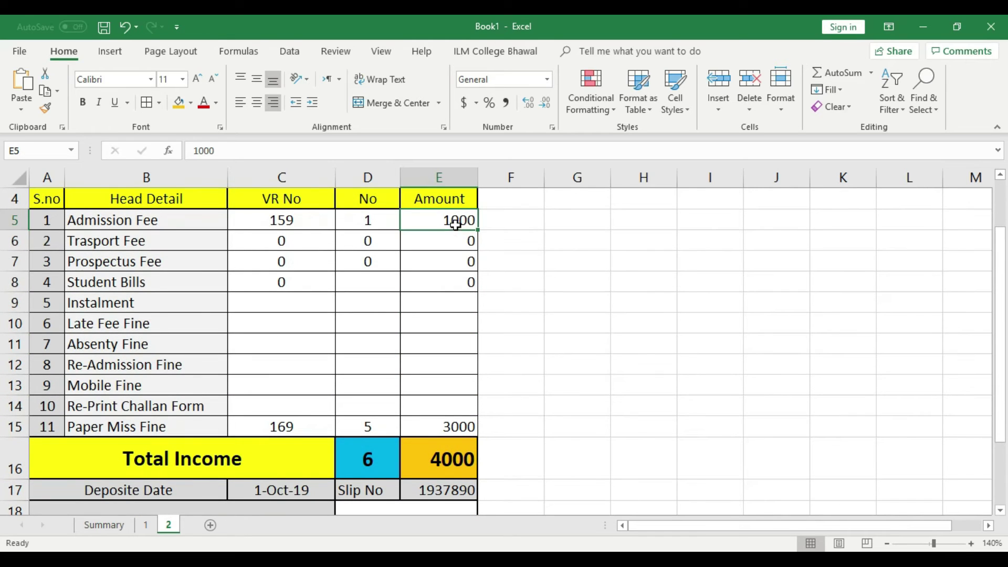
left_click(457, 430)
scroll(547, 443, "down", 2)
left_click(443, 394)
scroll(366, 312, "up", 2)
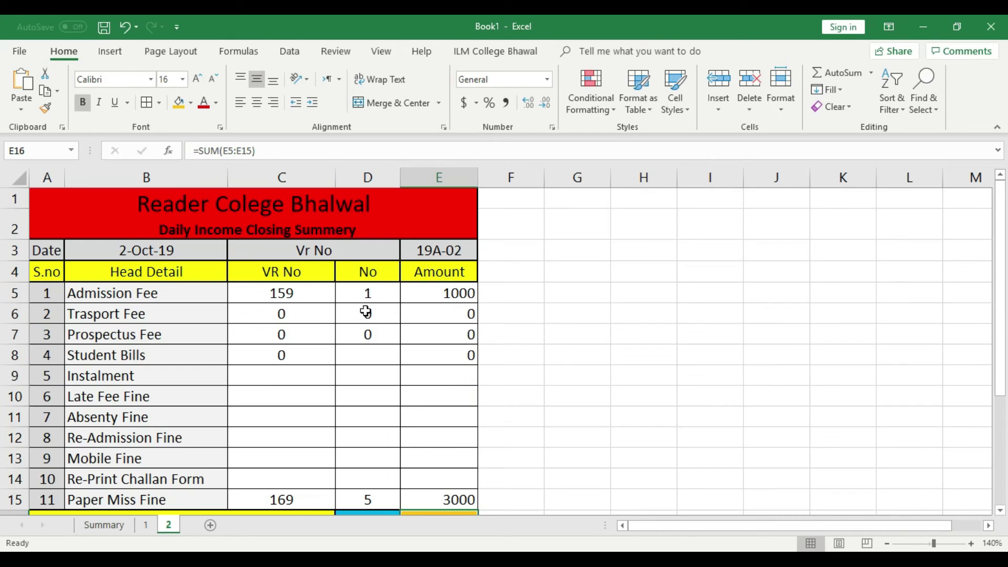
scroll(365, 420, "down", 1)
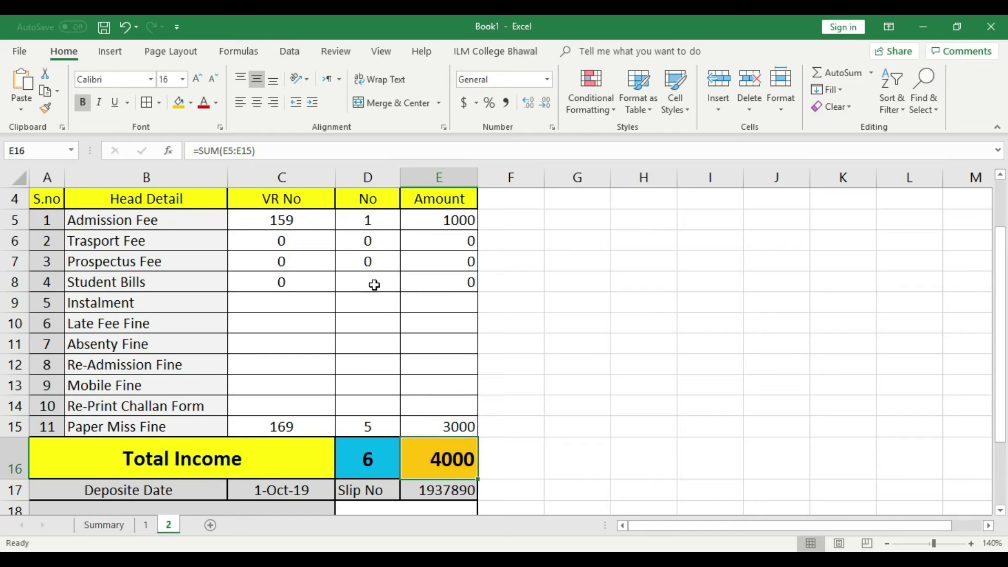
left_click(373, 428)
left_click(372, 223)
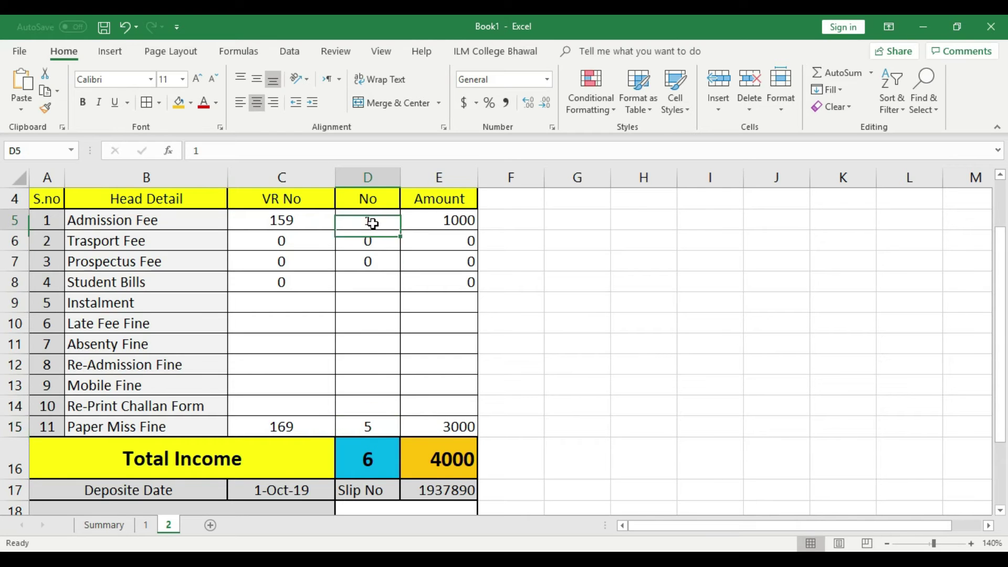
scroll(434, 444, "down", 2)
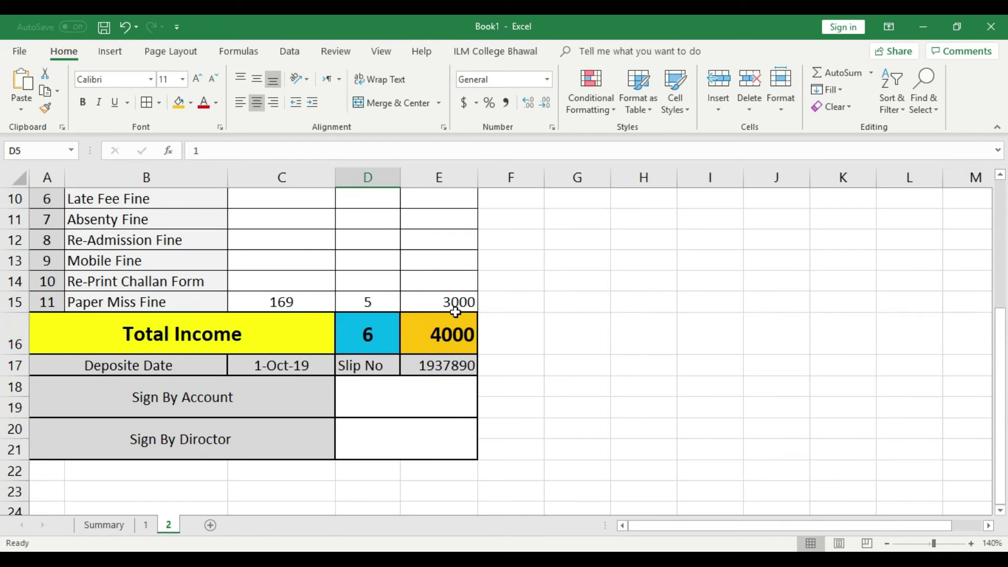
- Check the Deposite Date on sheet 1 and set the one on sheet 2 to 2-Oct-19
scroll(221, 431, "up", 3)
left_click(146, 525)
scroll(288, 322, "down", 2)
scroll(283, 467, "up", 3)
left_click(284, 427)
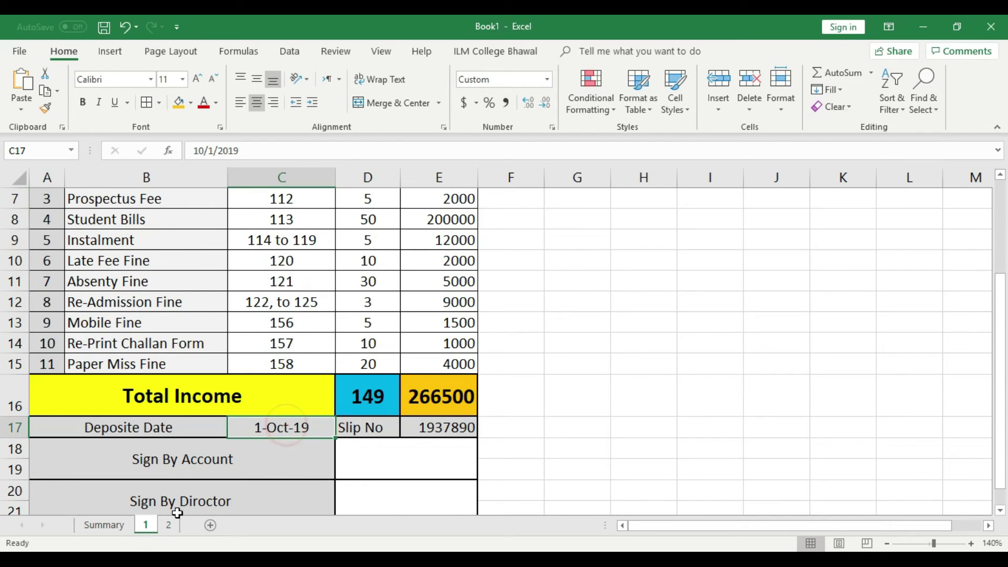
left_click(169, 525)
scroll(338, 447, "down", 1)
scroll(338, 447, "down", 2)
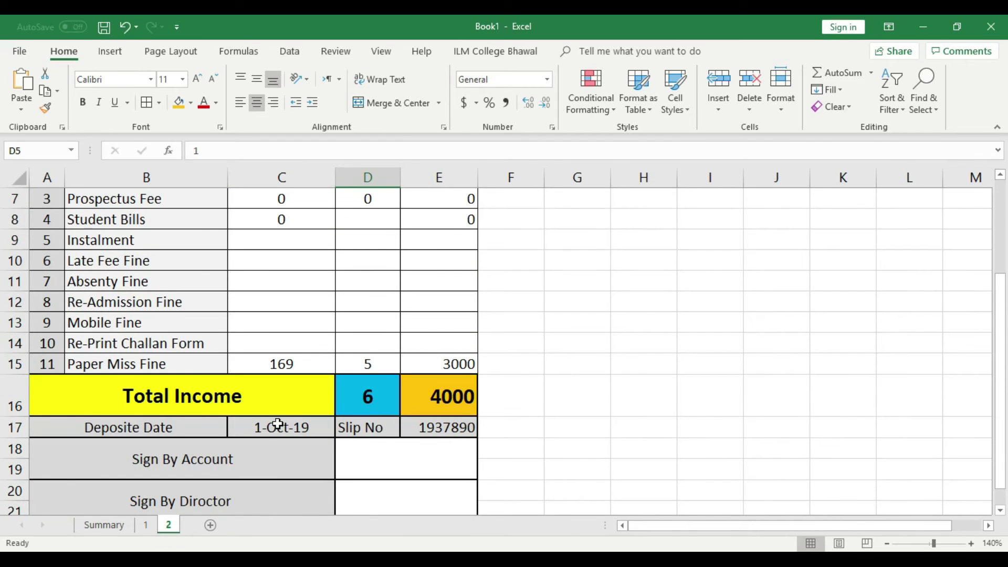
double_click(261, 429)
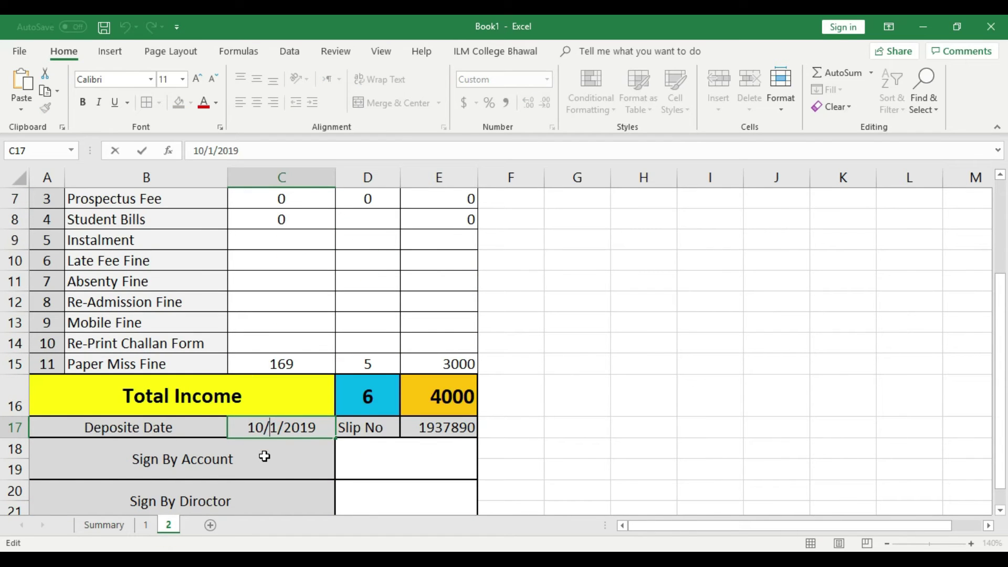
key("BackSpace")
type("2")
left_click(500, 428)
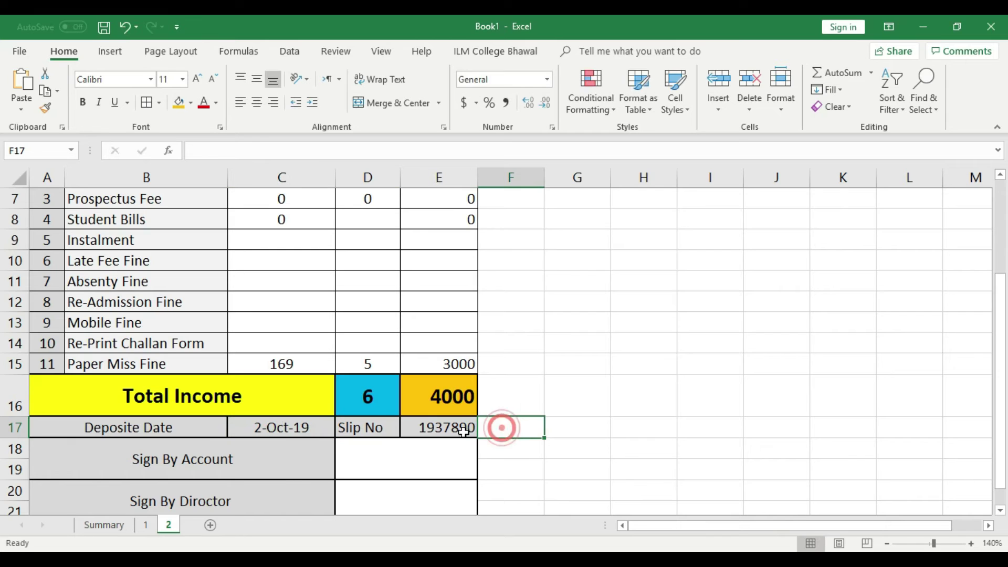
- Change the deposit Slip No on sheet 2 to 19456464
left_click(471, 427)
key("BackSpace")
key("BackSpace")
key("BackSpace")
key("BackSpace")
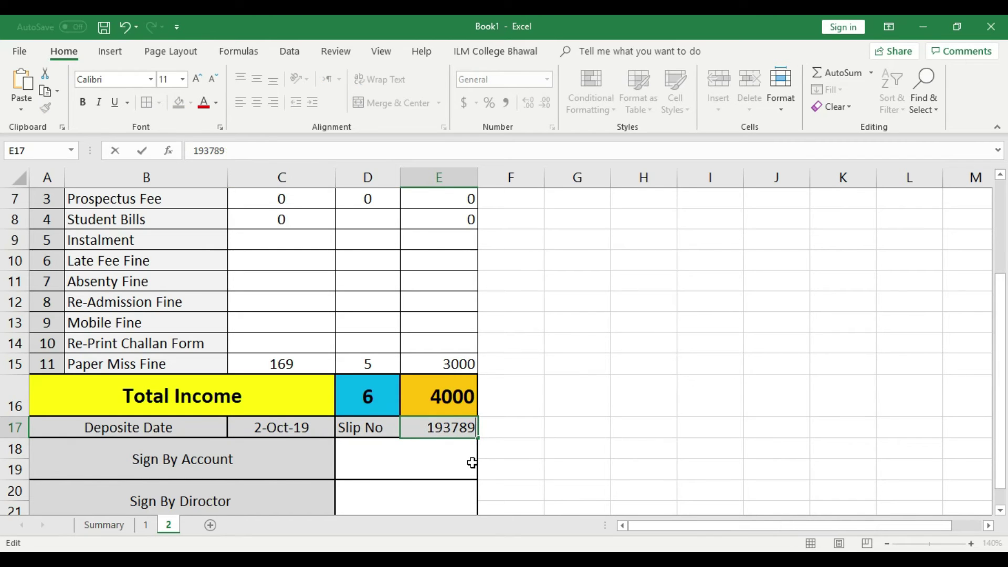
type("456464")
left_click(565, 446)
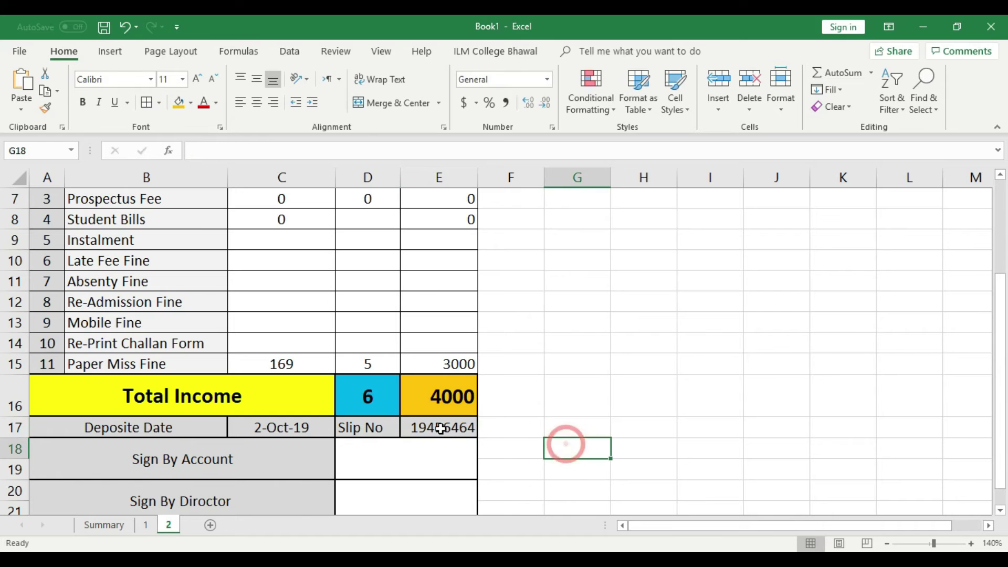
- Try to fill the 1-Oct-19 Income formula on the Summary sheet down to D11
scroll(440, 427, "up", 2)
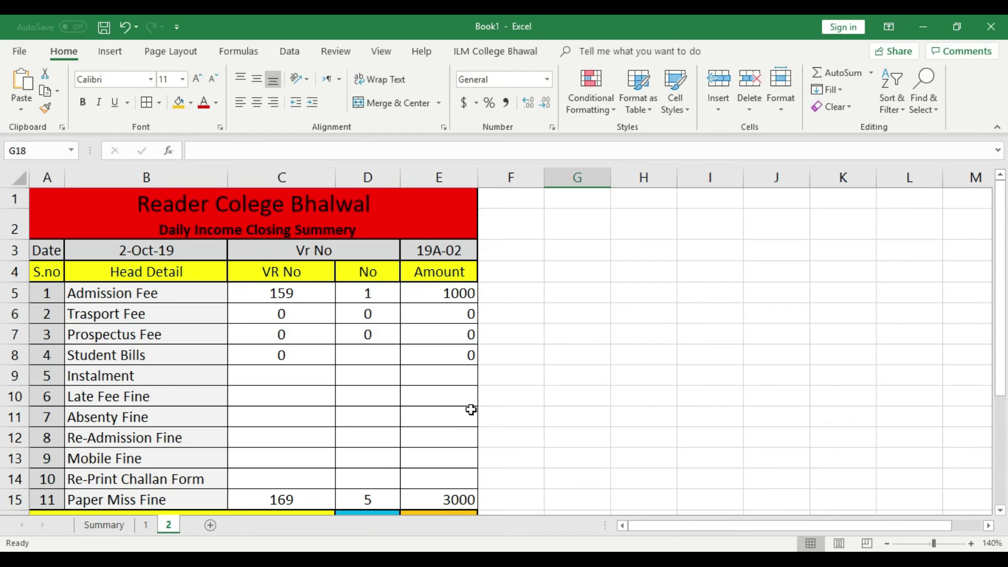
left_click(147, 525)
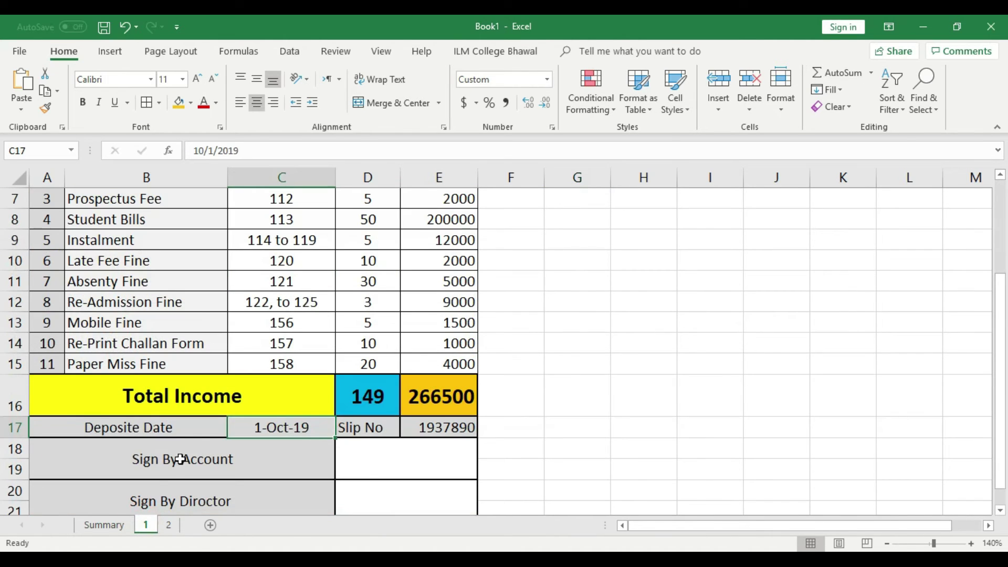
left_click(104, 526)
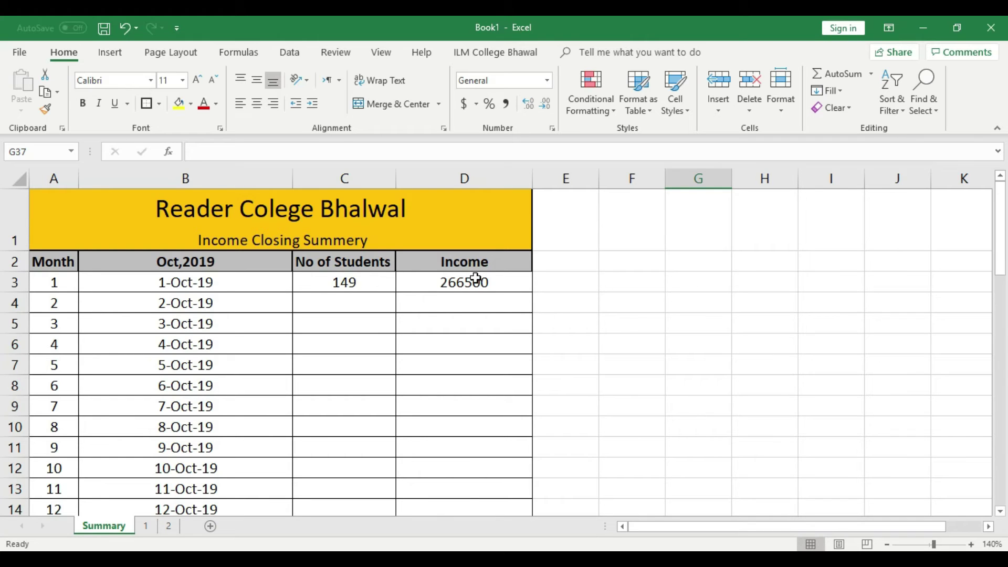
left_click(500, 286)
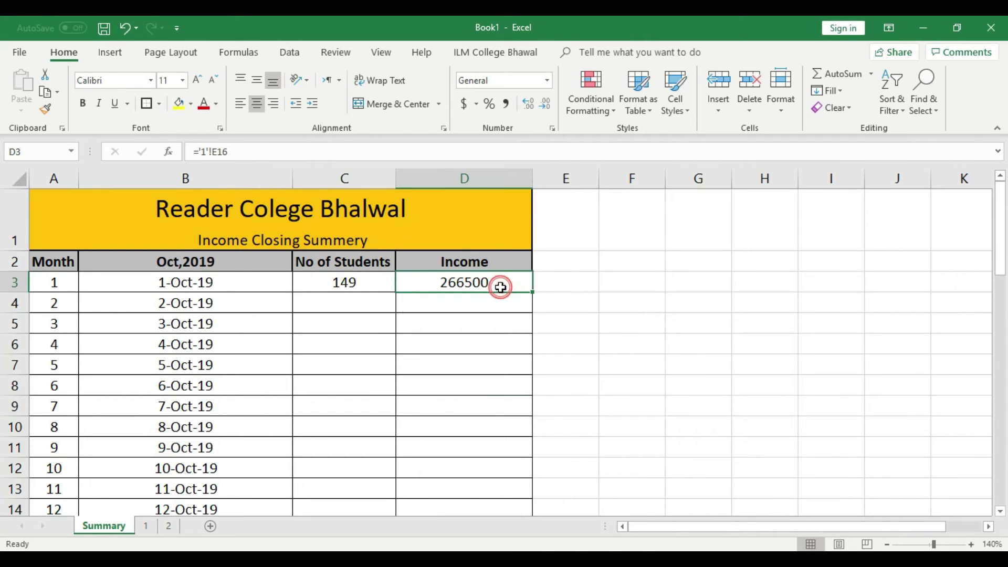
left_click_drag(530, 293, 530, 450)
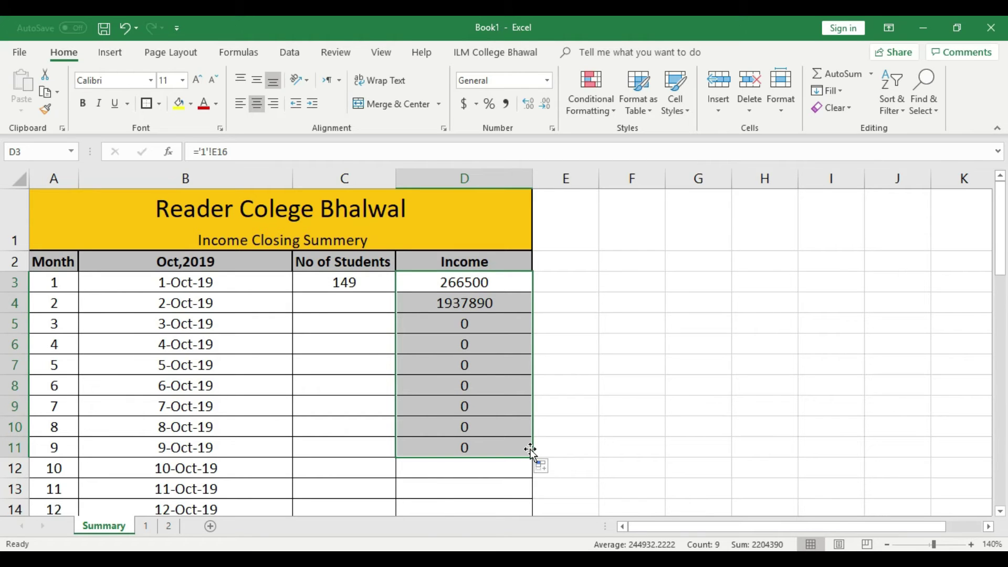
- Clear the filled Income cells D4:D11 on the Summary sheet
left_click(482, 317)
left_click_drag(490, 300, 492, 443)
key("Delete")
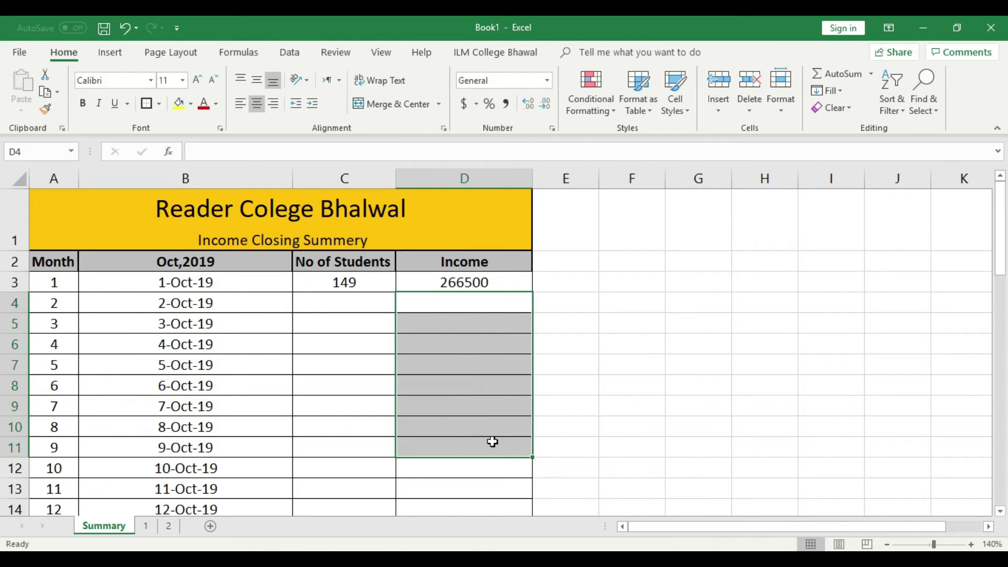
left_click(482, 435)
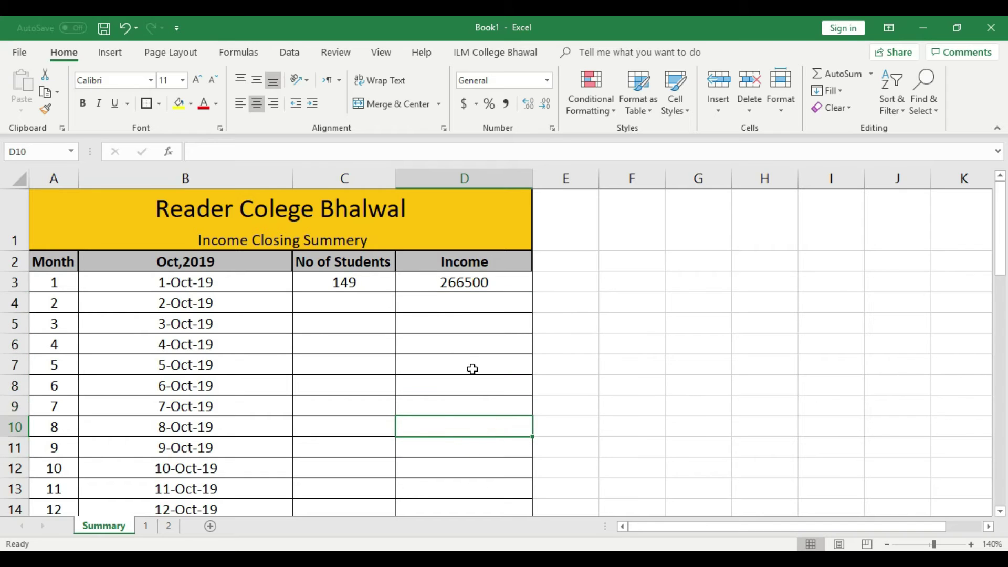
- Check the Total Income cells on sheets 1 and 2, and link the Summary's 2-Oct-19 No of Students to D16 of sheet 2
left_click(146, 527)
left_click(447, 395)
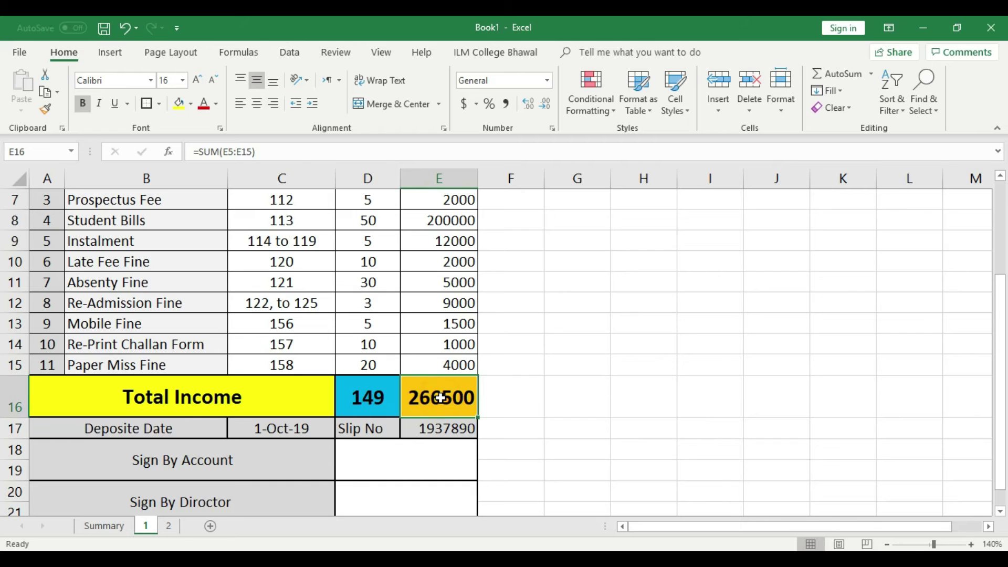
left_click(169, 527)
left_click(473, 334)
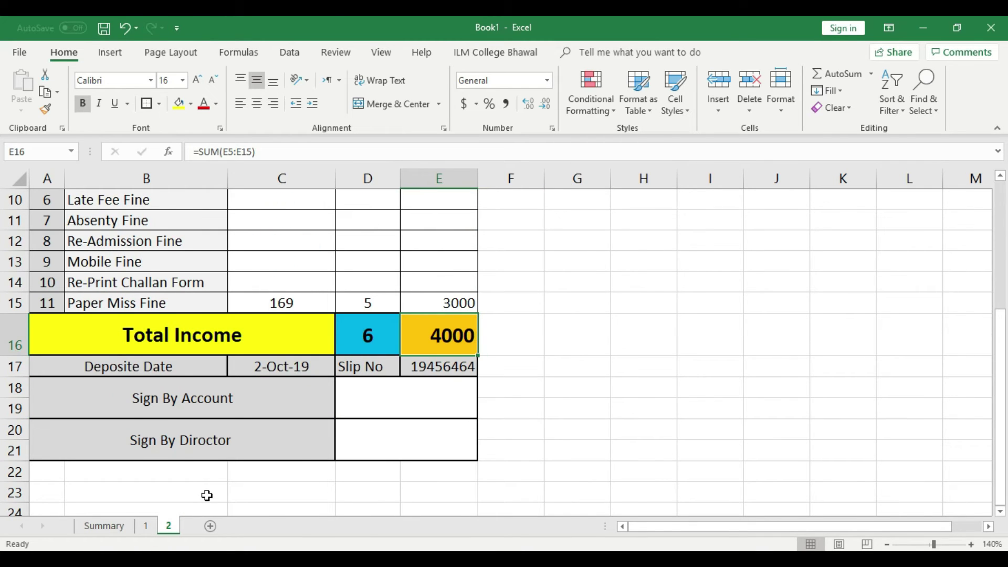
left_click(104, 526)
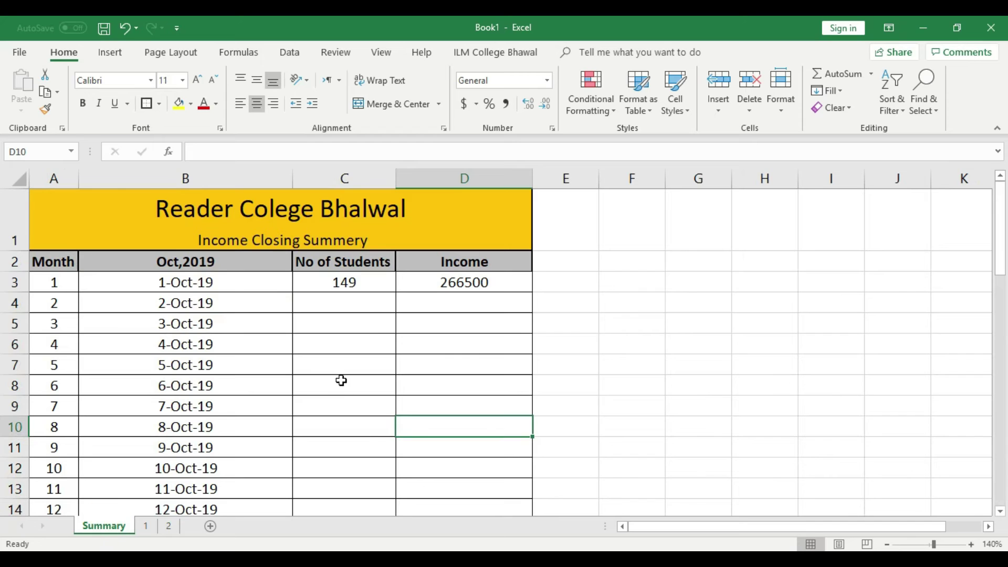
left_click(363, 301)
type("=")
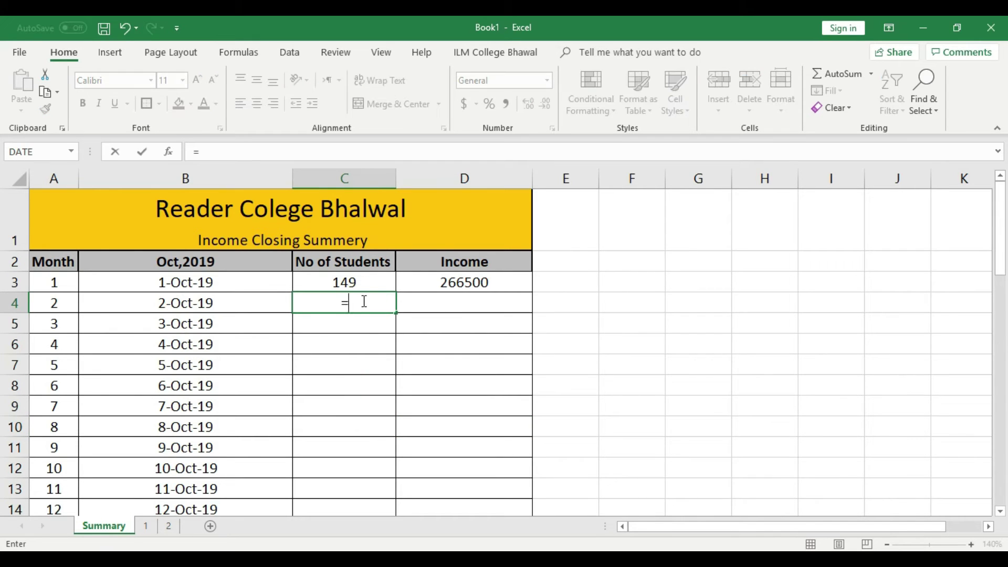
left_click(167, 527)
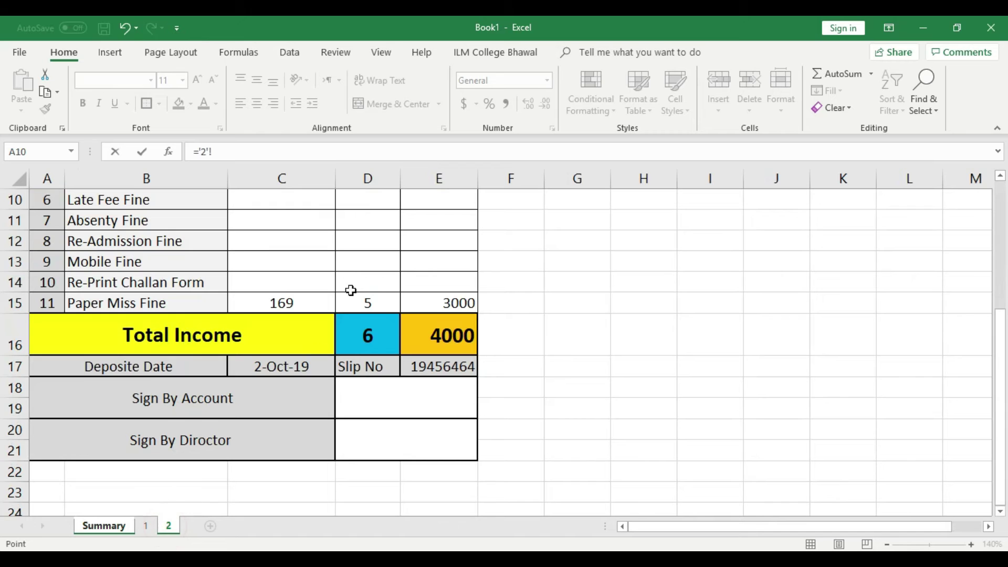
left_click(359, 335)
key("Return")
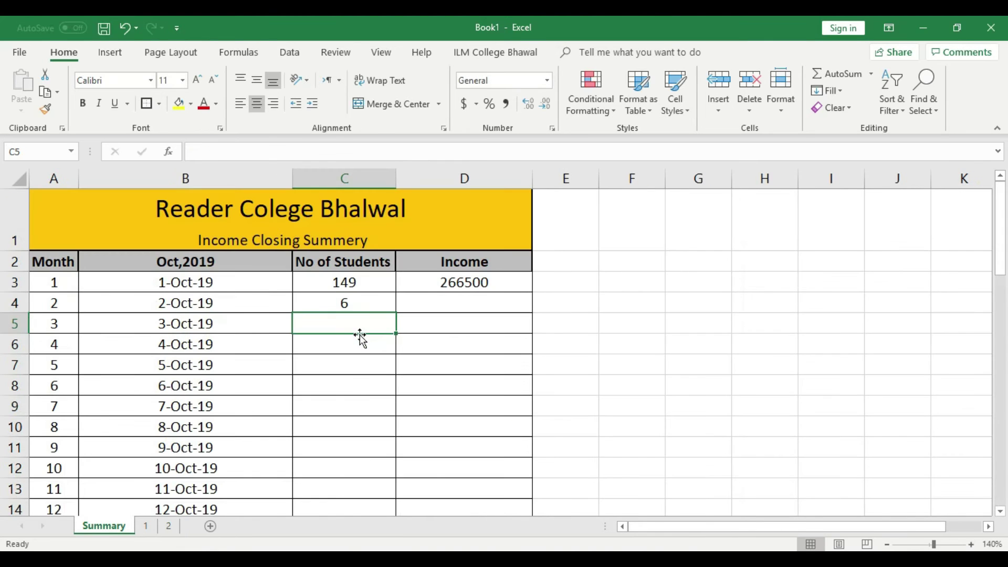
left_click(373, 308)
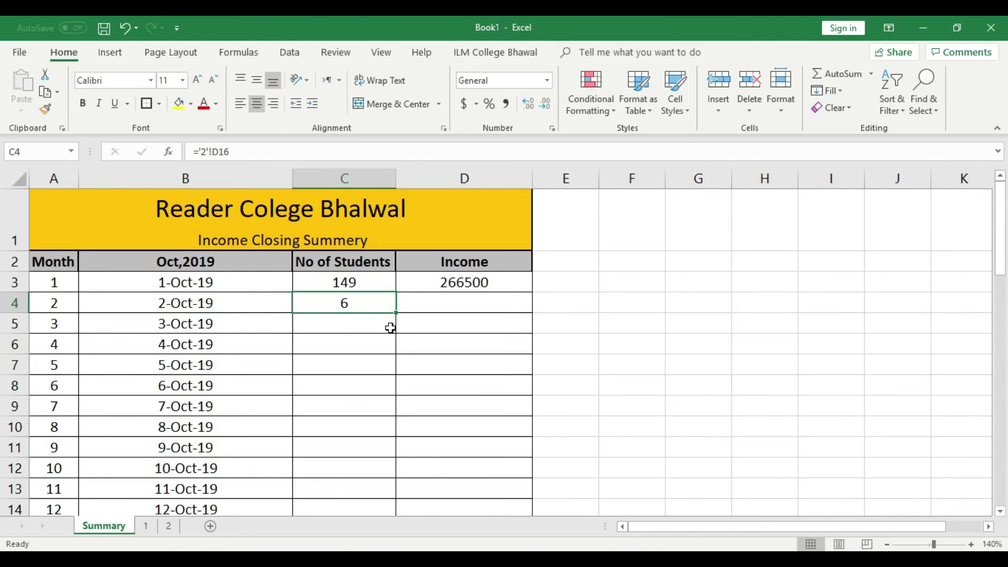
- Fill the Summary's 2-Oct-19 No of Students link across into Income cell D4
left_click(172, 526)
left_click(377, 335)
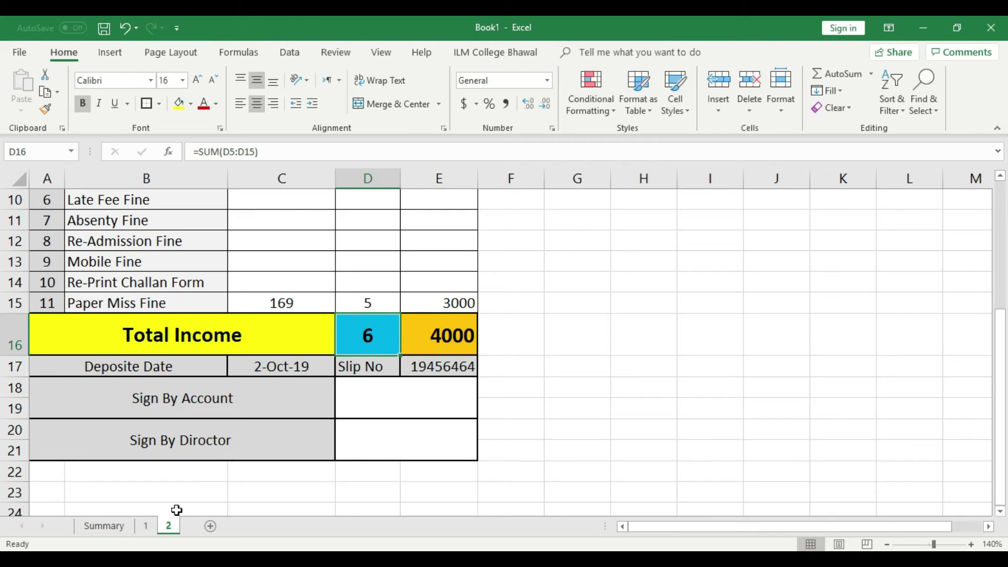
left_click(126, 527)
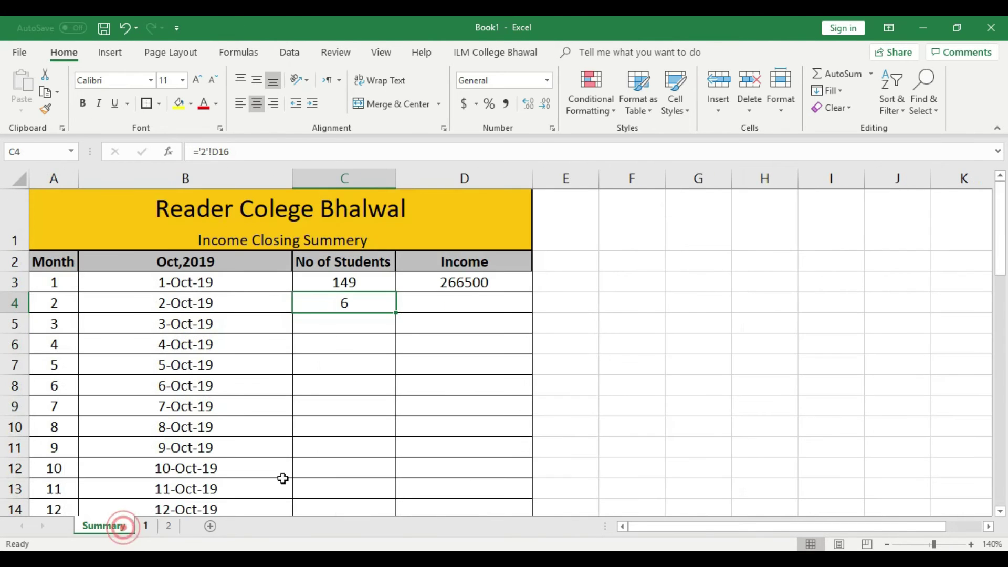
left_click_drag(398, 316, 481, 316)
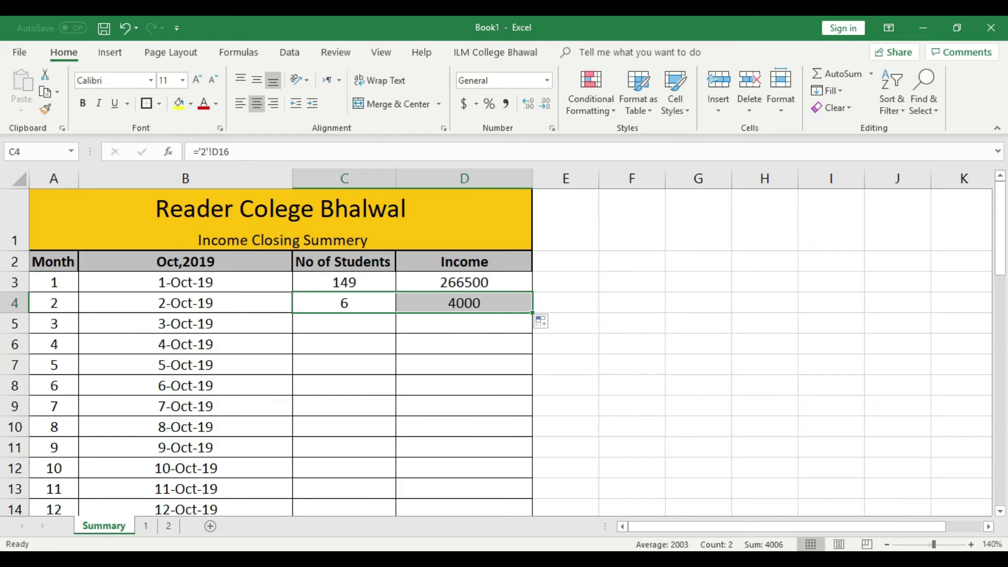
- Try inserting a column before the Amount column on sheet 2, and undo the insertion
left_click(167, 526)
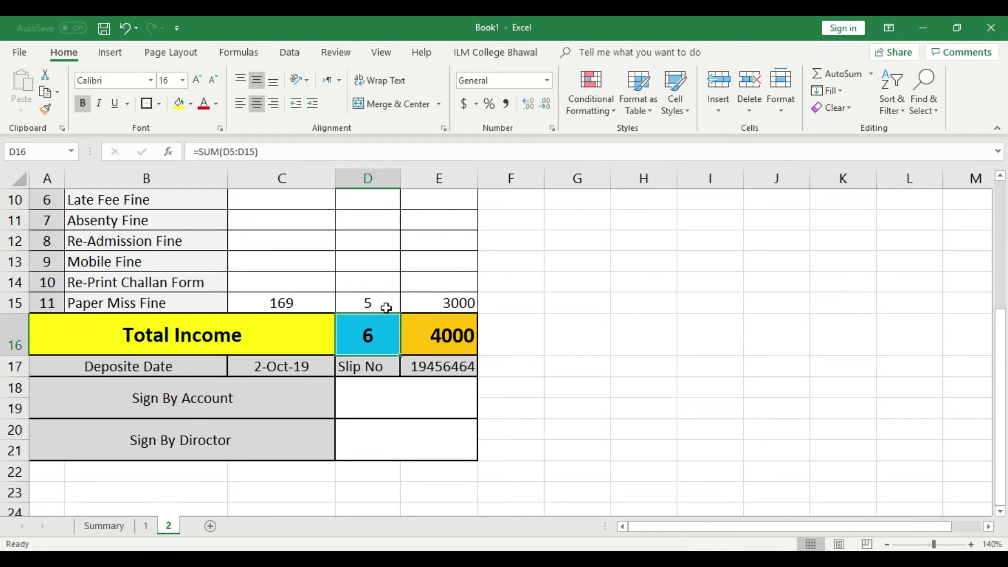
left_click(430, 179)
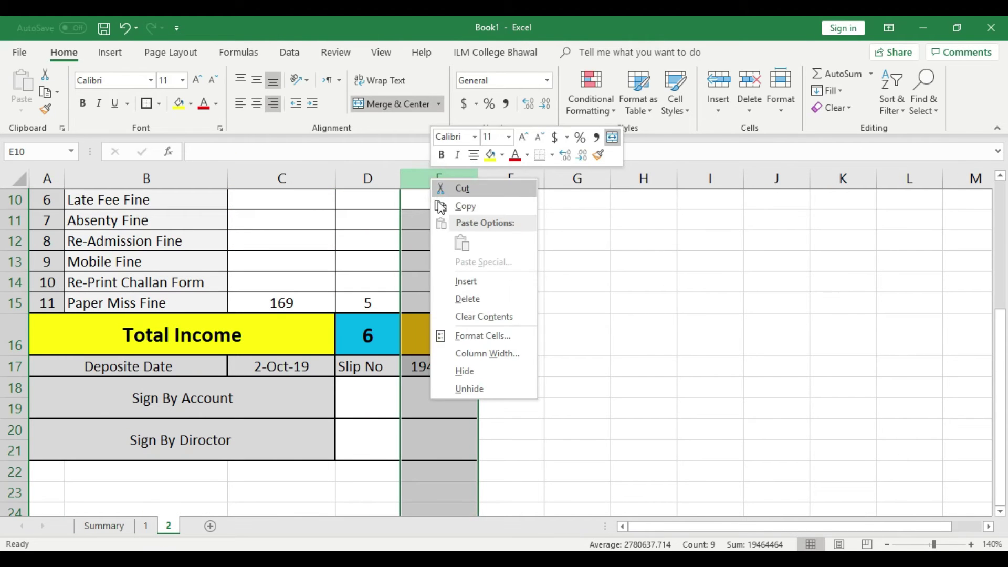
left_click(470, 281)
left_click(592, 322)
left_click(457, 325)
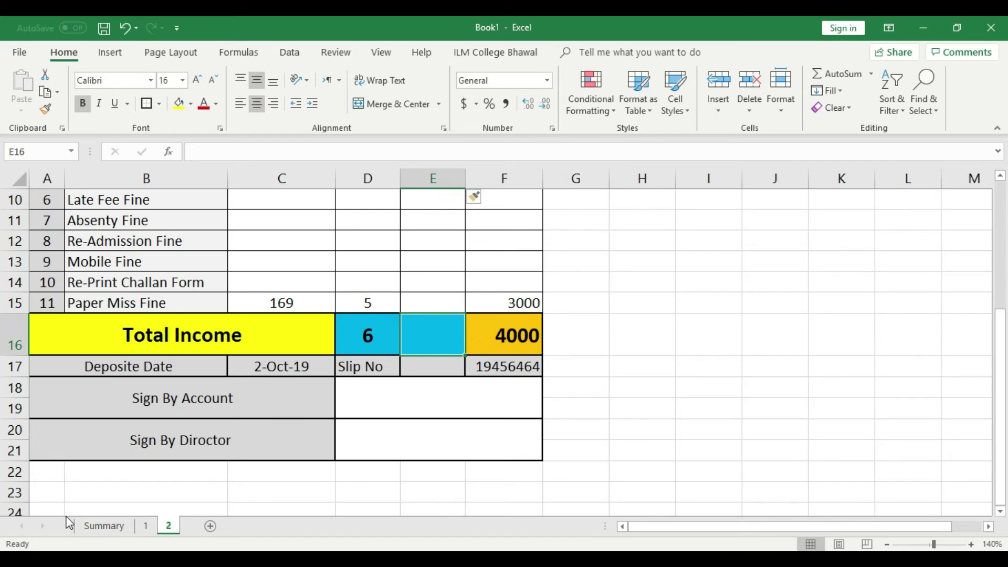
left_click(100, 525)
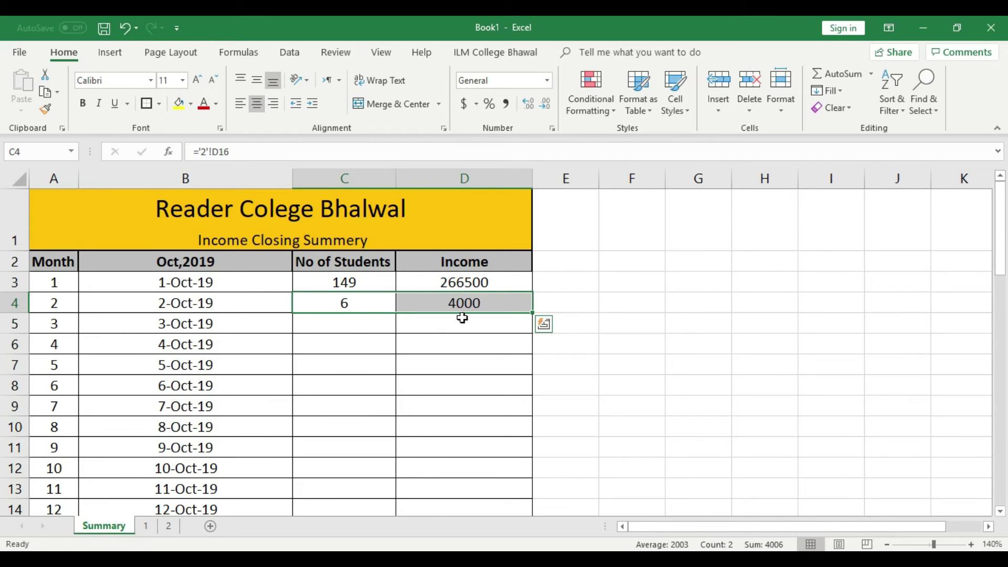
left_click(169, 525)
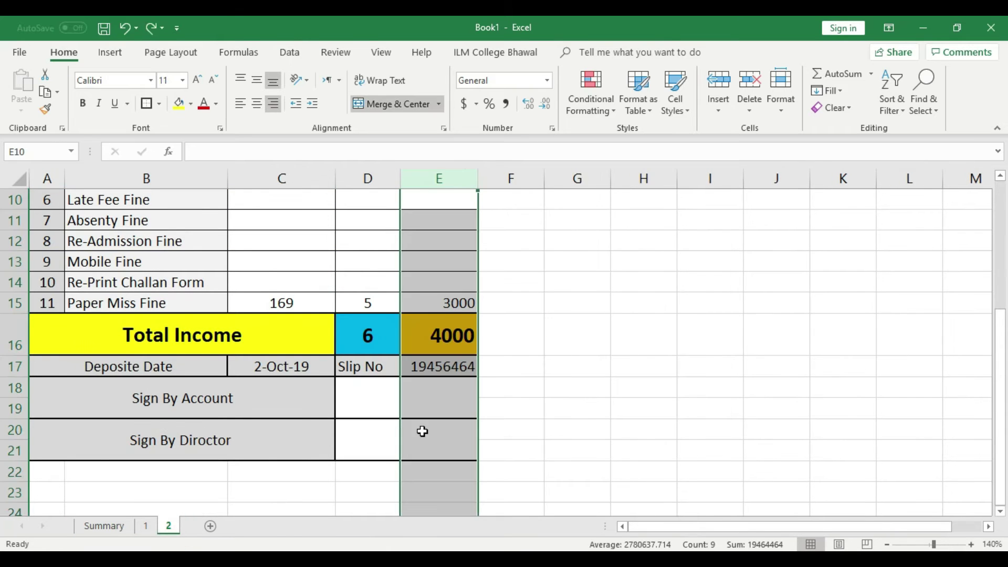
left_click(691, 338)
- Clear the 2-Oct-19 Income cell D4 on the Summary sheet and link it to E16 of sheet 2
left_click(118, 527)
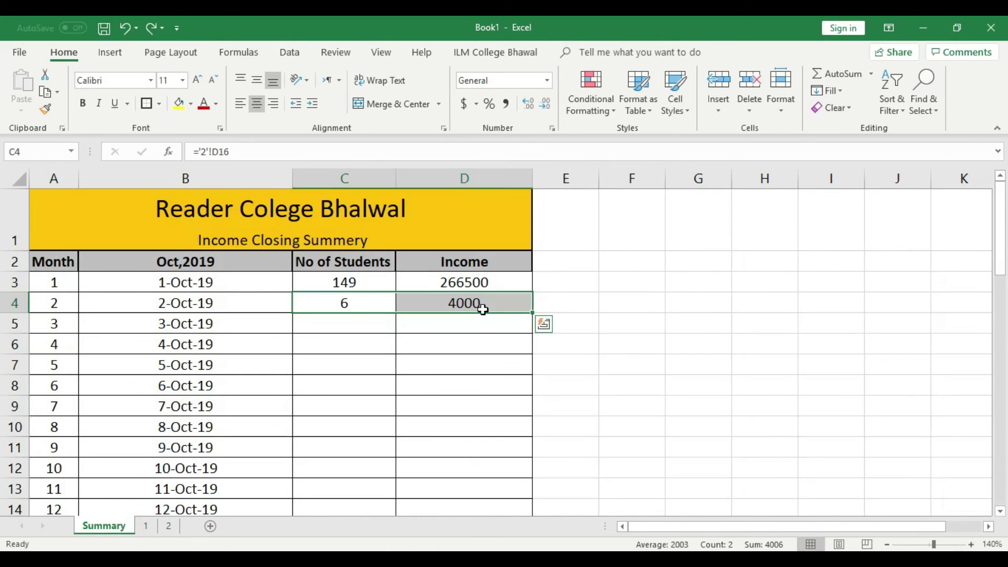
left_click(480, 342)
left_click(480, 297)
key("Delete")
left_click(473, 370)
left_click(473, 304)
type("=")
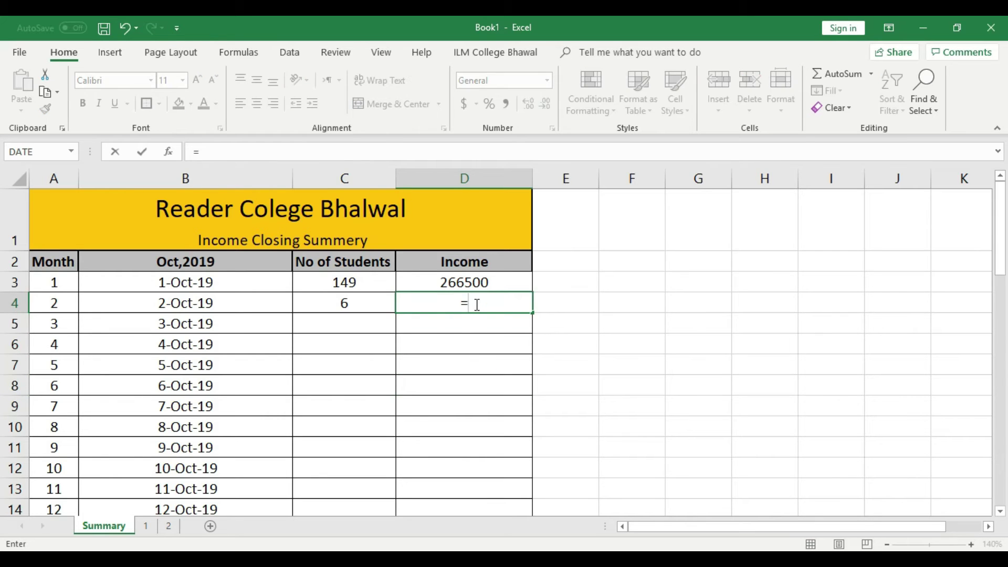
left_click(170, 525)
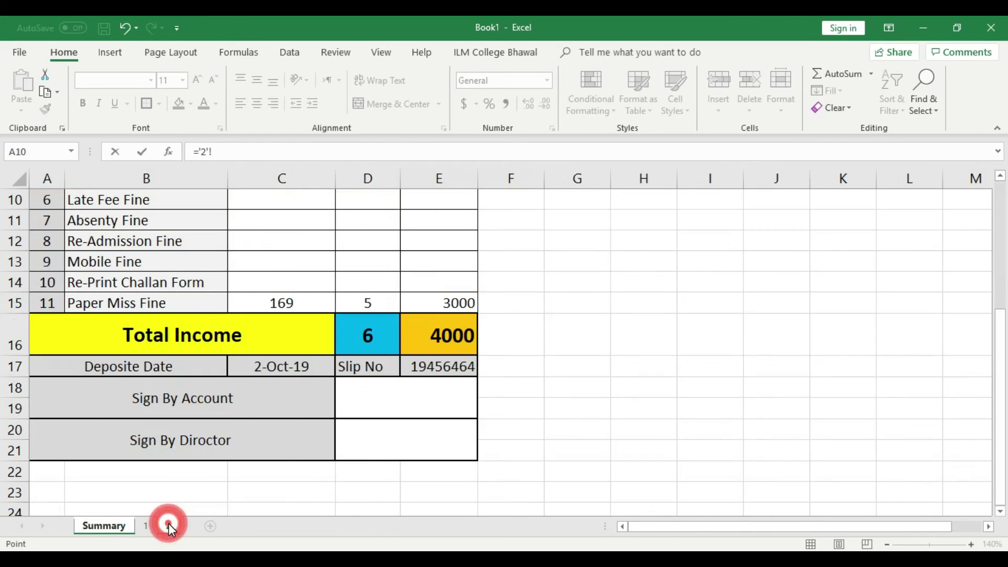
left_click(456, 338)
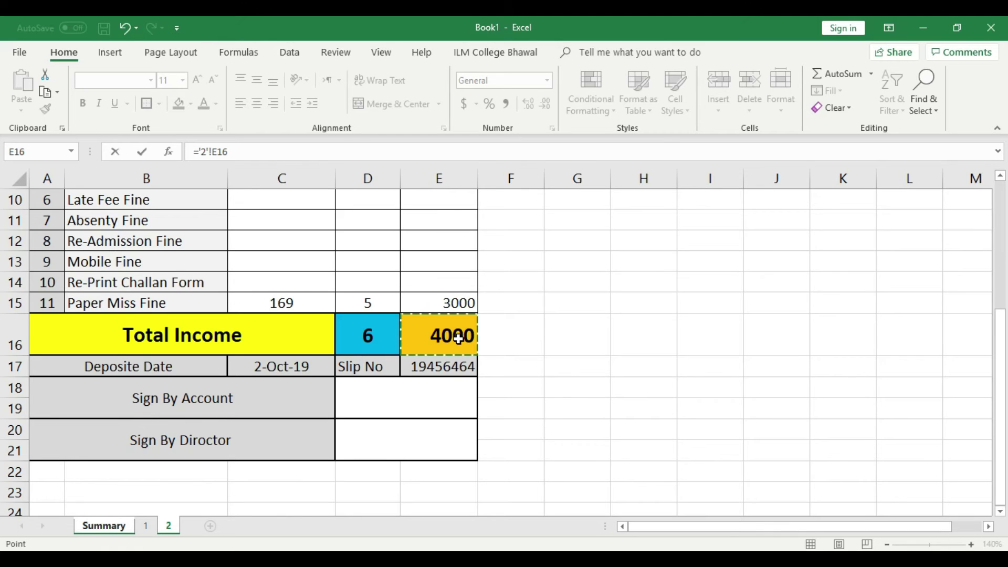
key("Return")
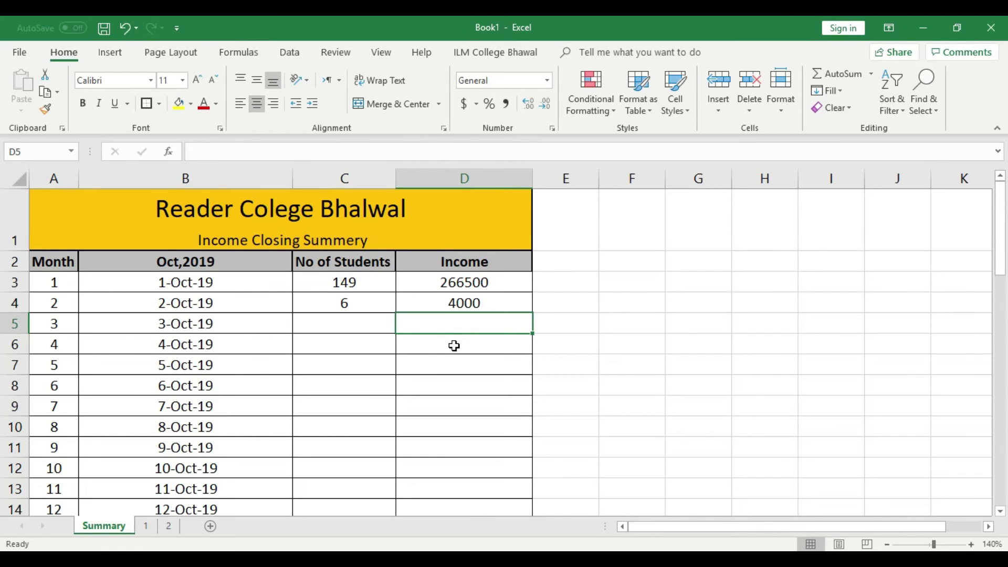
- Compare the Summary's 1-Oct-19 and 2-Oct-19 rows with the entries on daily sheets 1 and 2
left_click(212, 282)
left_click(212, 299)
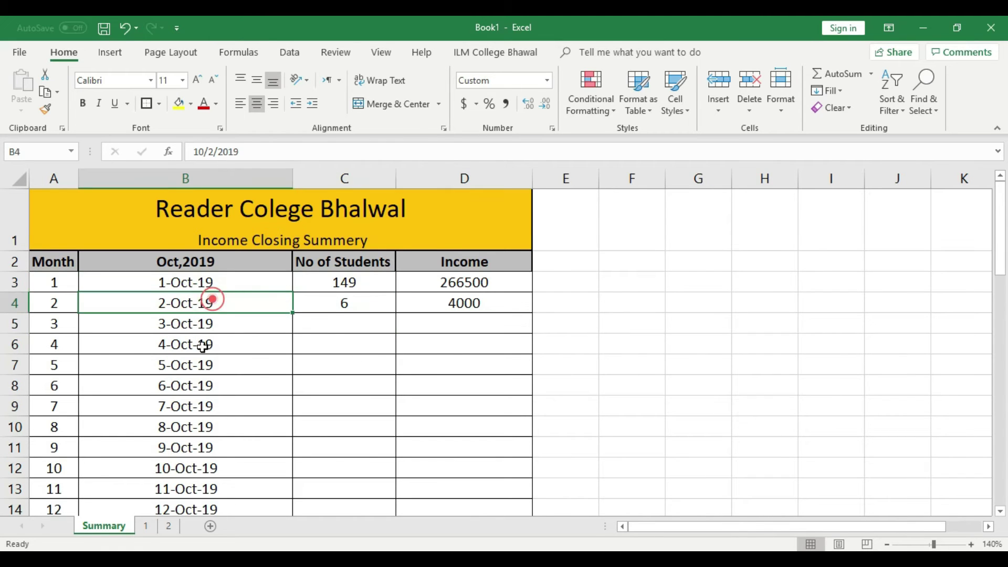
left_click(147, 525)
scroll(252, 396, "up", 2)
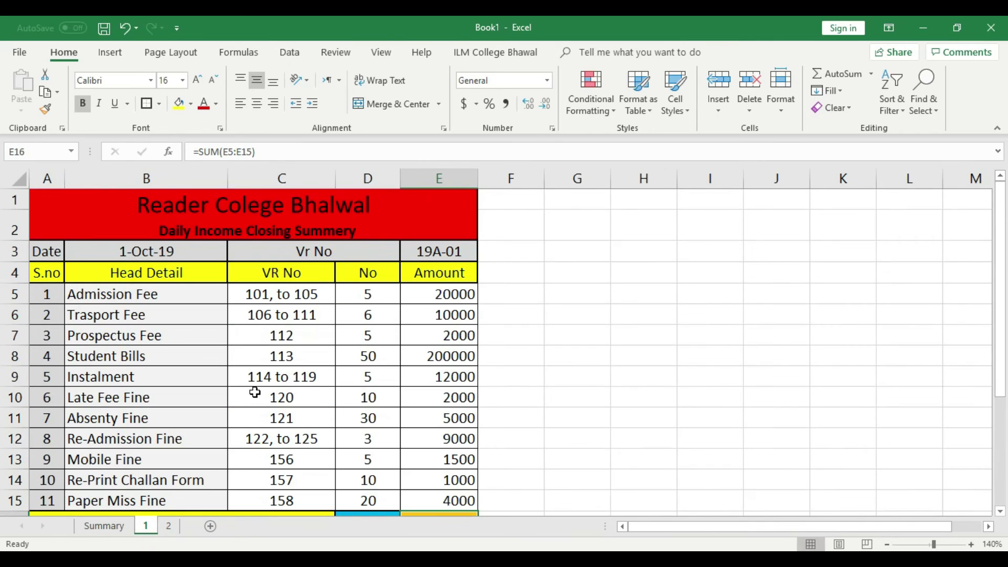
left_click(169, 526)
scroll(320, 427, "up", 3)
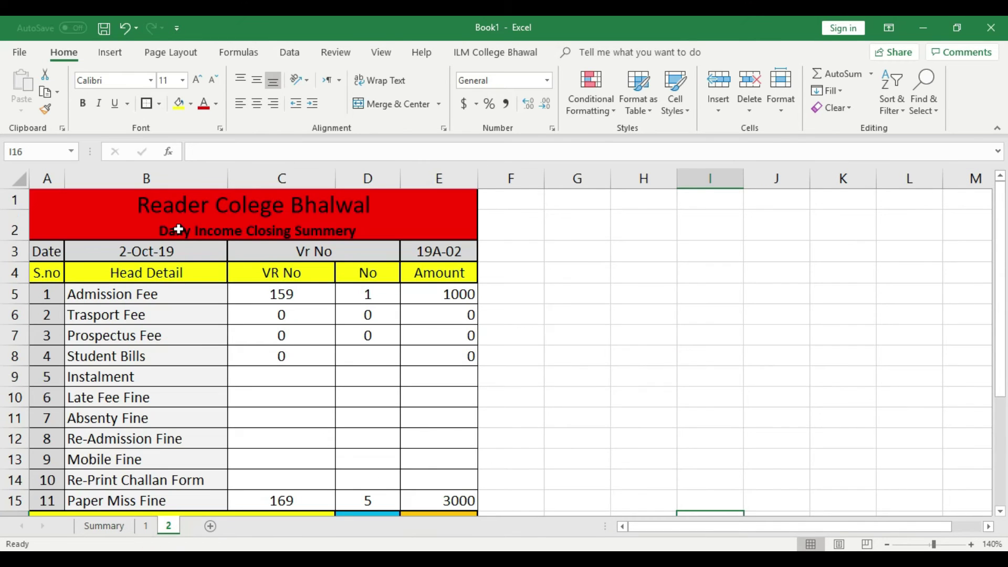
scroll(419, 432, "down", 3)
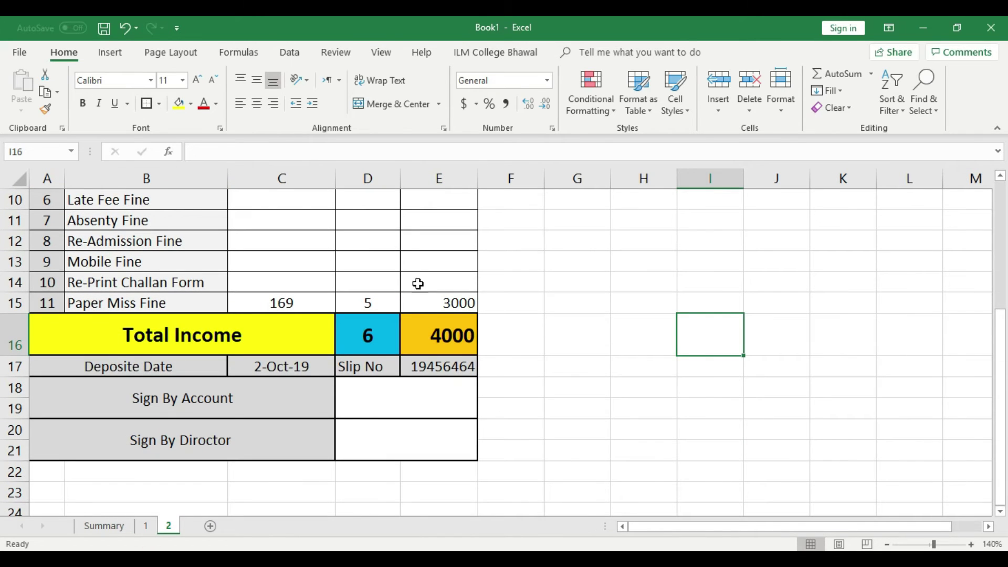
- Fill in the Mobile Fine row on sheet 2 with VR No 170, No 5 and Amount 500
scroll(400, 375, "up", 2)
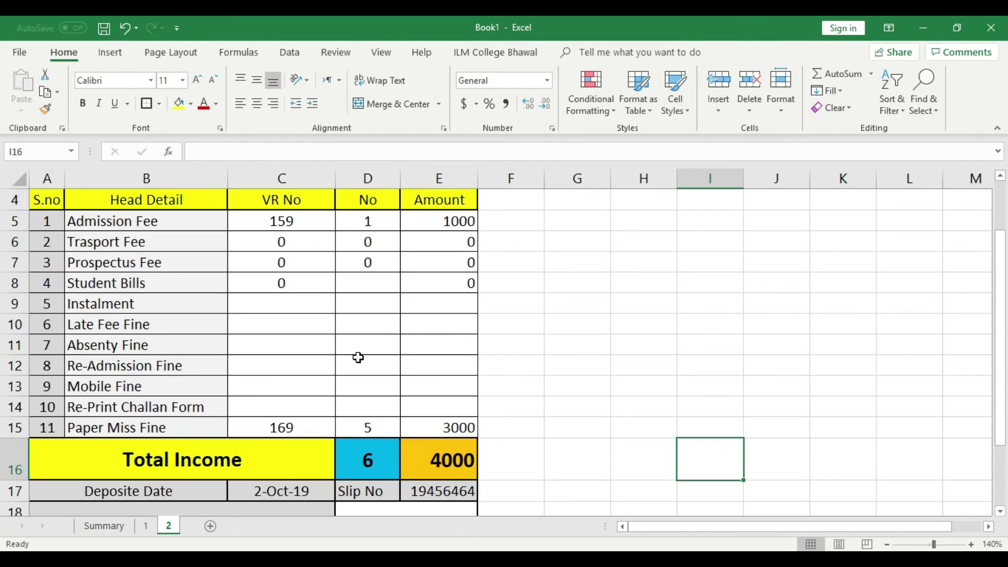
left_click(297, 383)
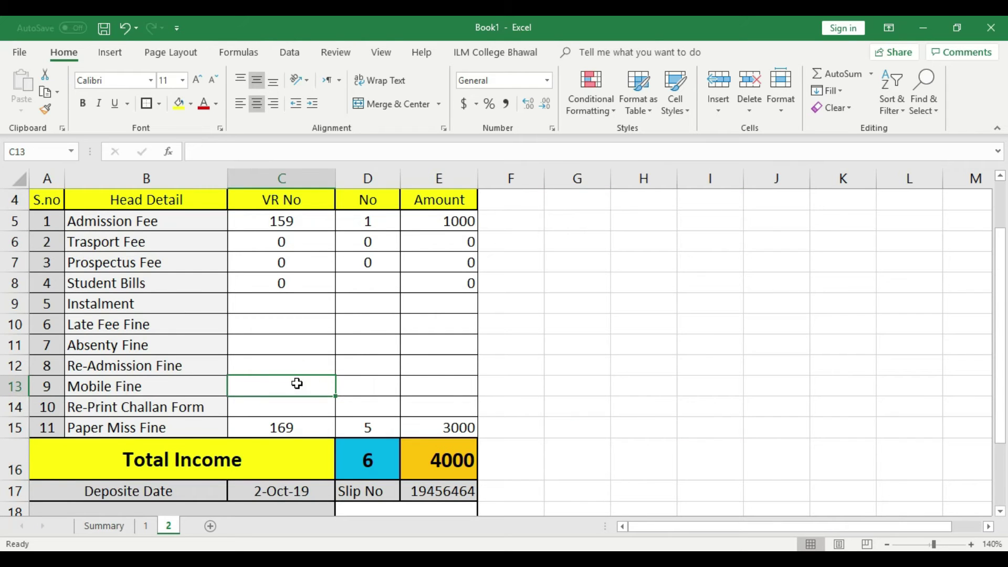
type("170")
left_click(391, 392)
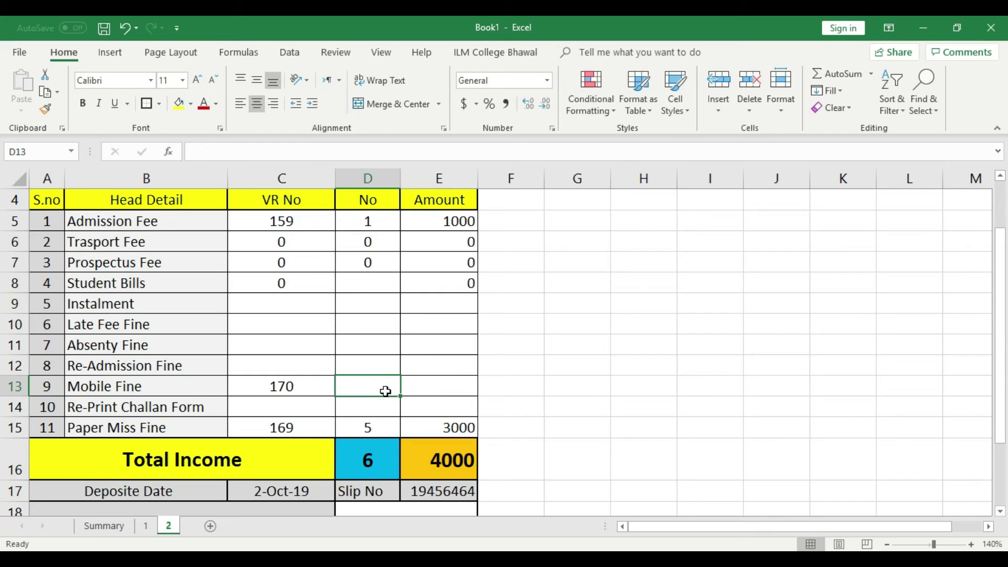
type("5")
left_click(439, 388)
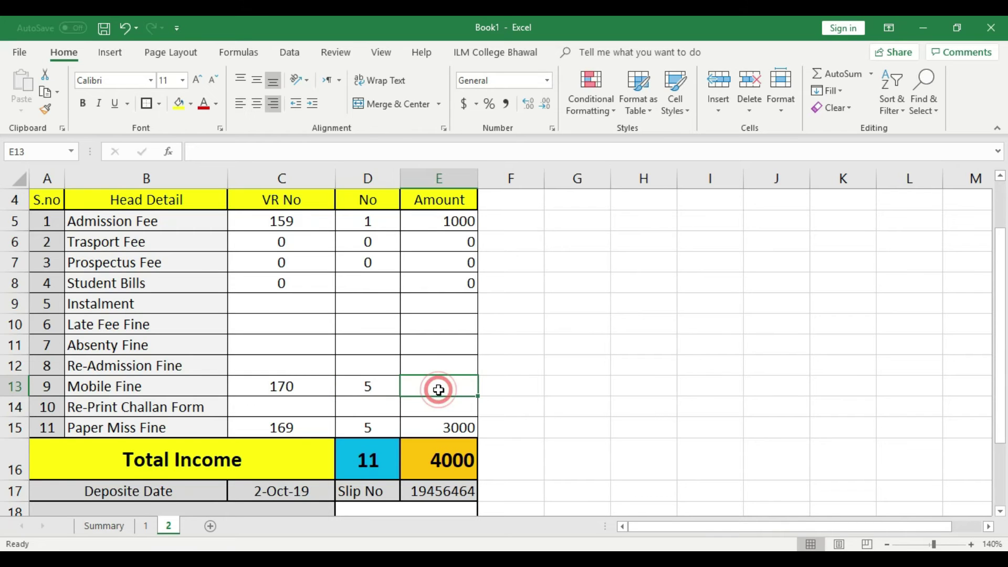
type("500")
left_click(509, 382)
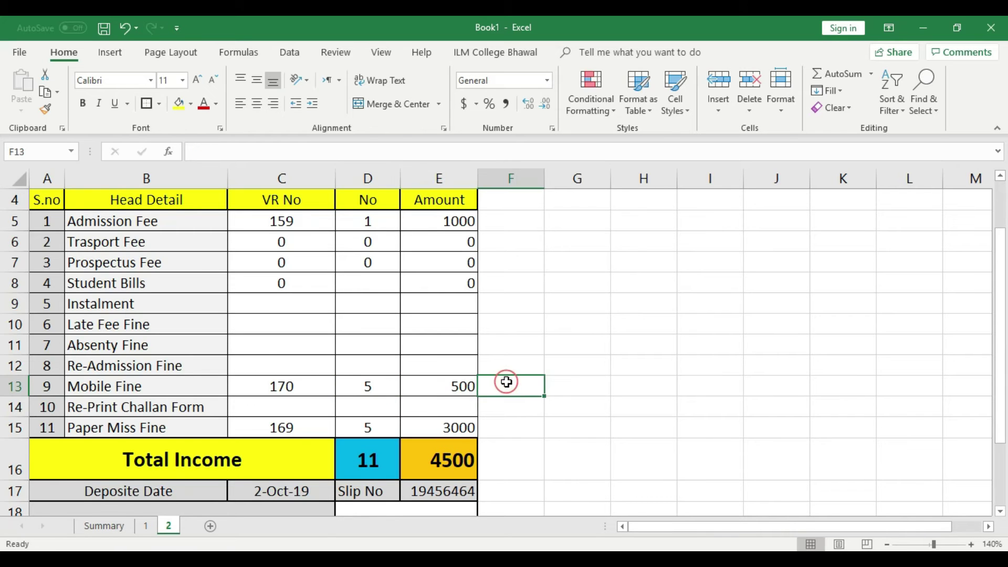
- Check that sheet 2's Total Income carries over to the 2-Oct-19 No of Students and Income on Summary
left_click(454, 461)
left_click(124, 532)
left_click(546, 358)
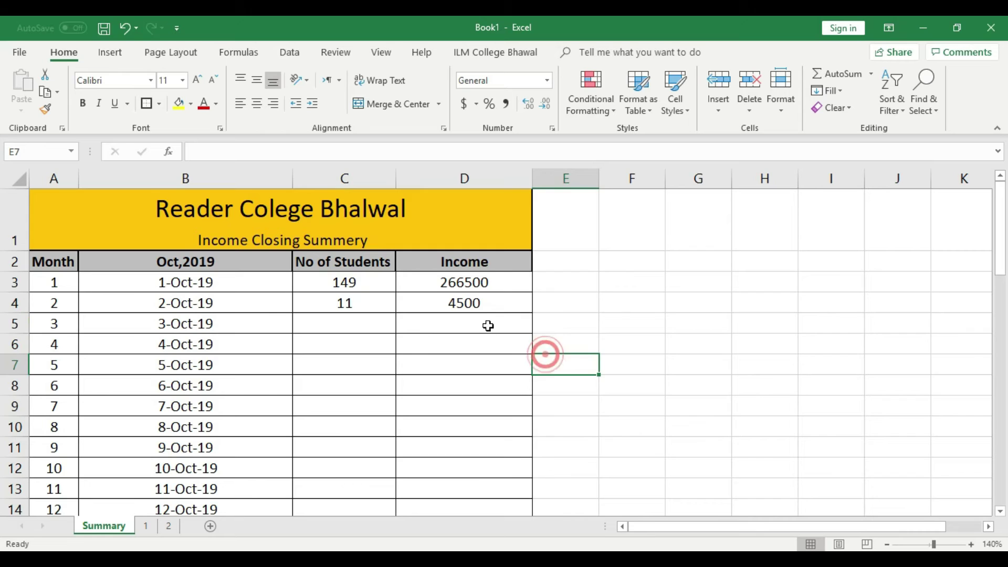
left_click(488, 319)
left_click(489, 304)
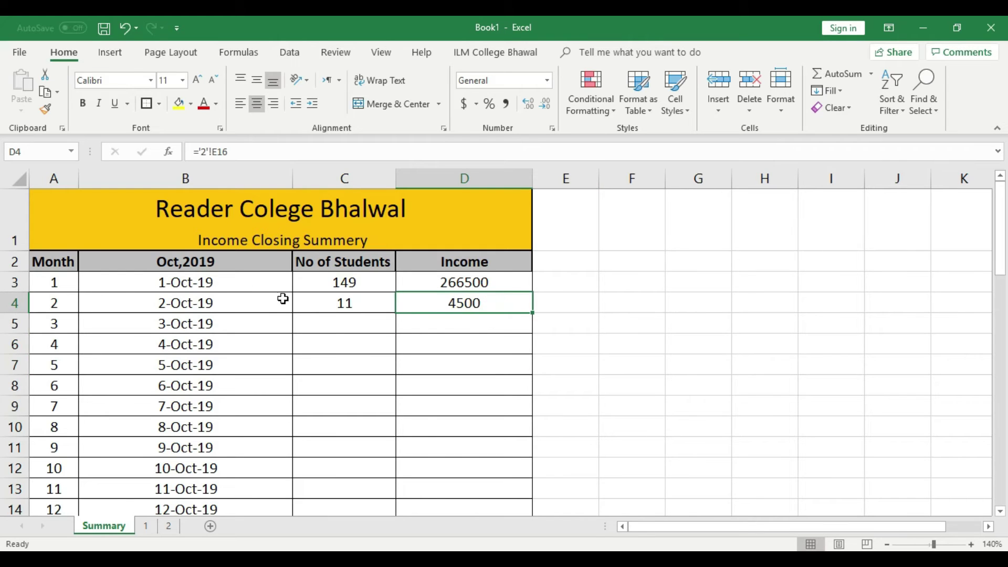
left_click(233, 282)
left_click(237, 309)
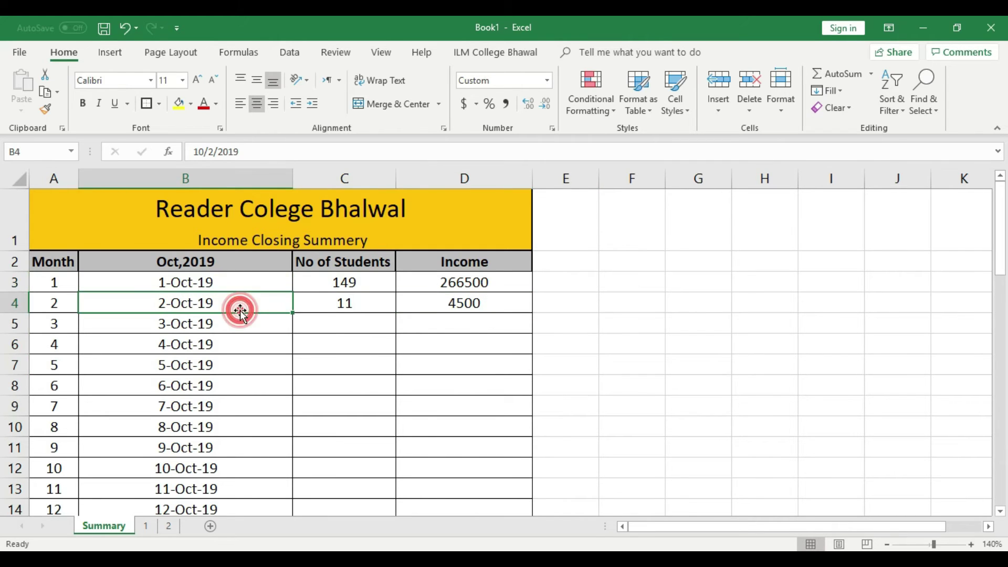
left_click(471, 284)
left_click(472, 302)
- Examine the monthly Total formula and the Head Details table on the Summary sheet
scroll(475, 302, "down", 4)
scroll(475, 303, "down", 4)
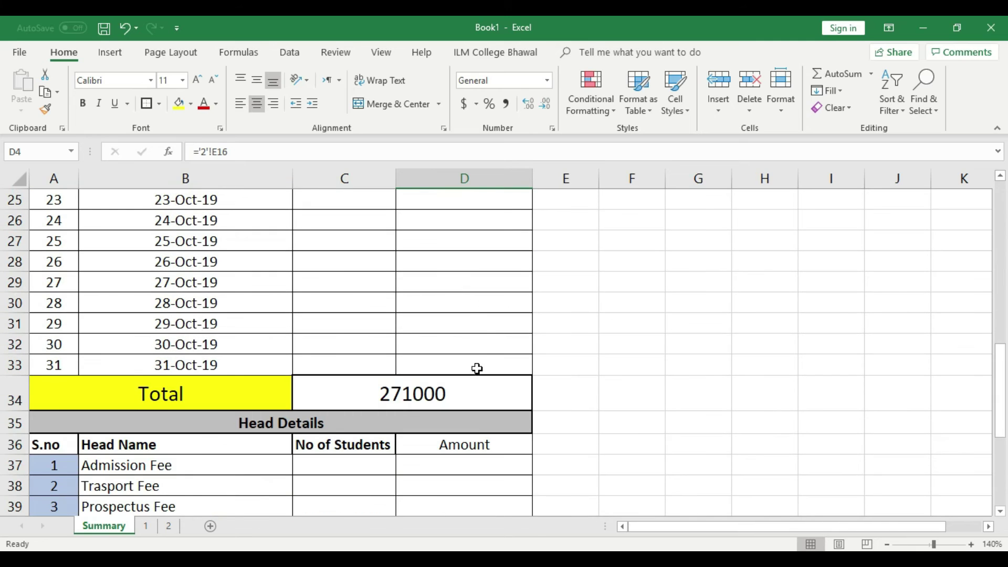
left_click(458, 393)
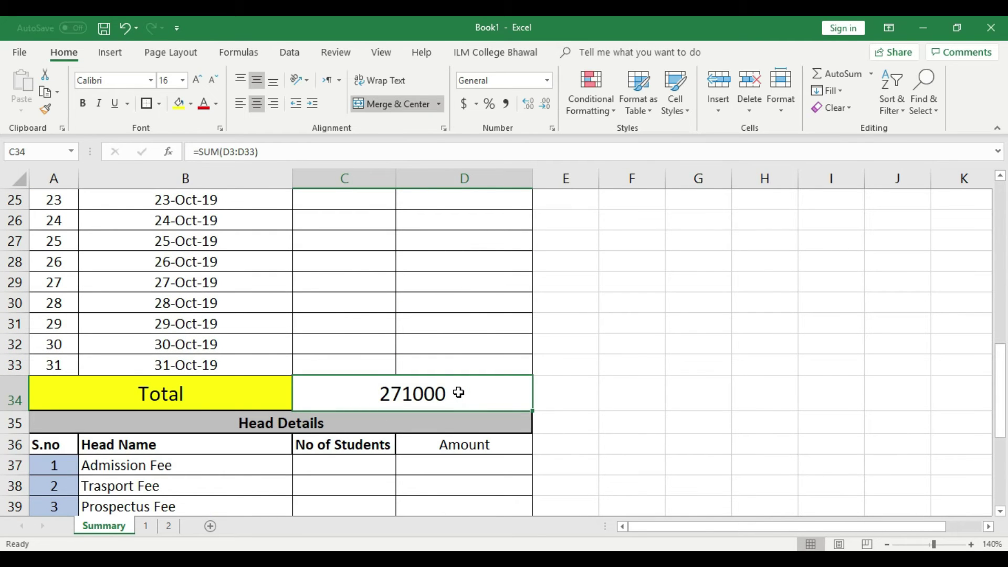
scroll(459, 393, "down", 3)
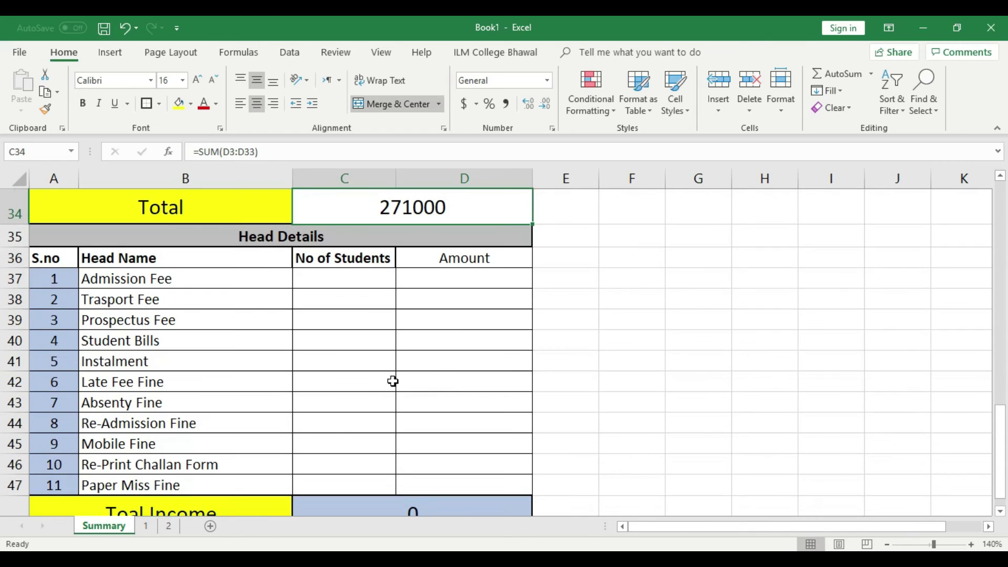
left_click_drag(326, 280, 330, 470)
left_click(554, 358)
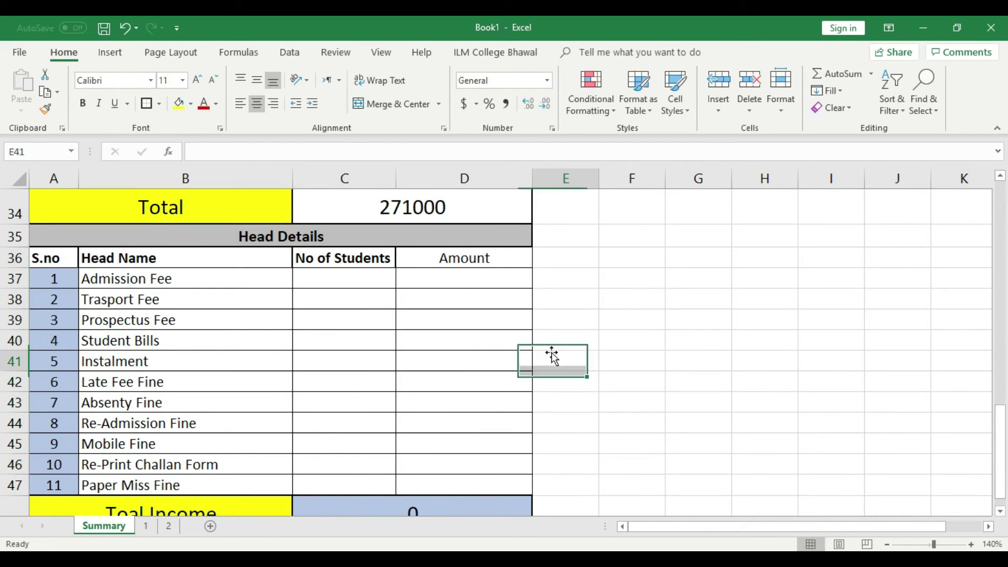
- Compare the head entries and No totals on daily sheets 1 and 2 with the Head Details students column on Summary
left_click(147, 527)
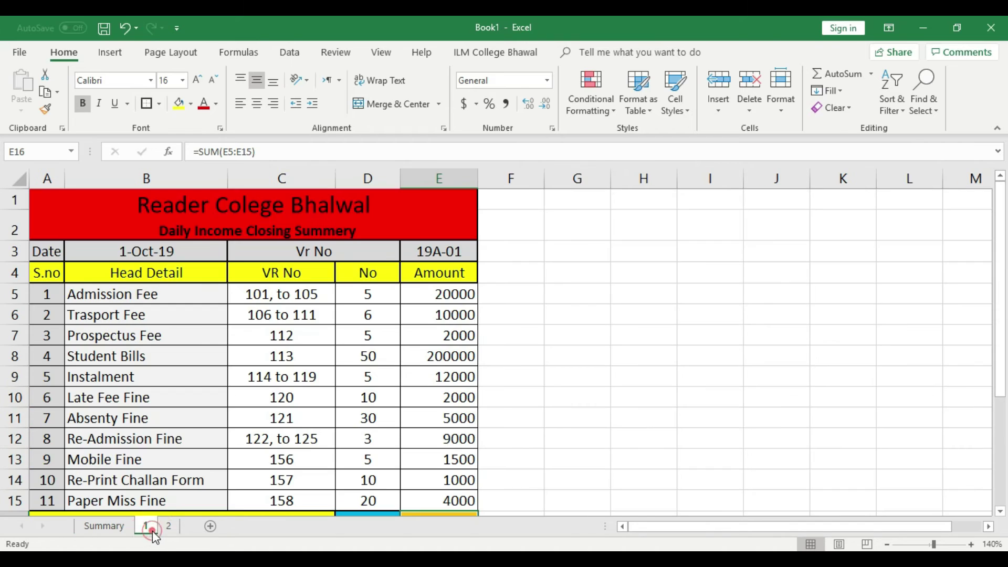
left_click(167, 527)
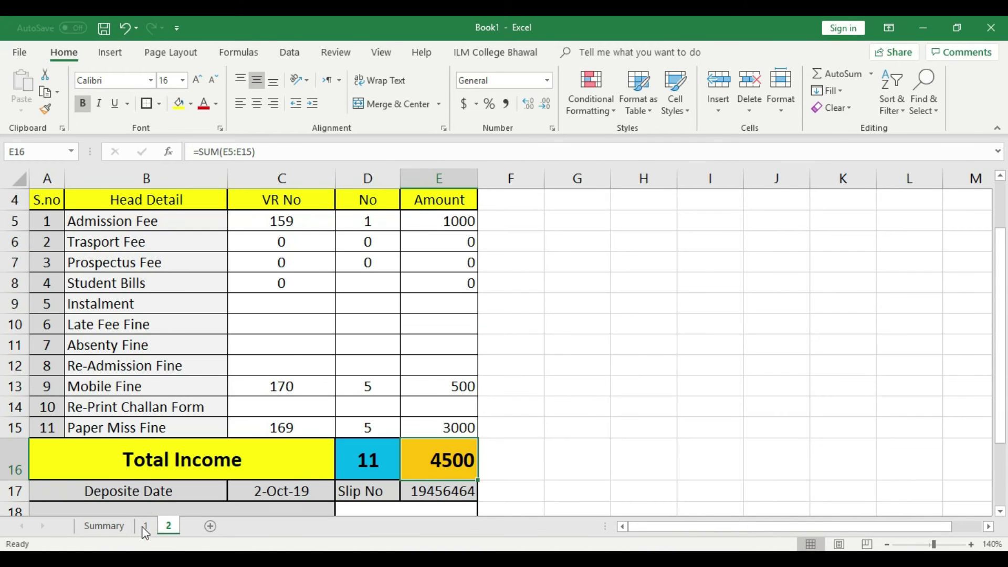
left_click(106, 527)
left_click(371, 282)
left_click(373, 301)
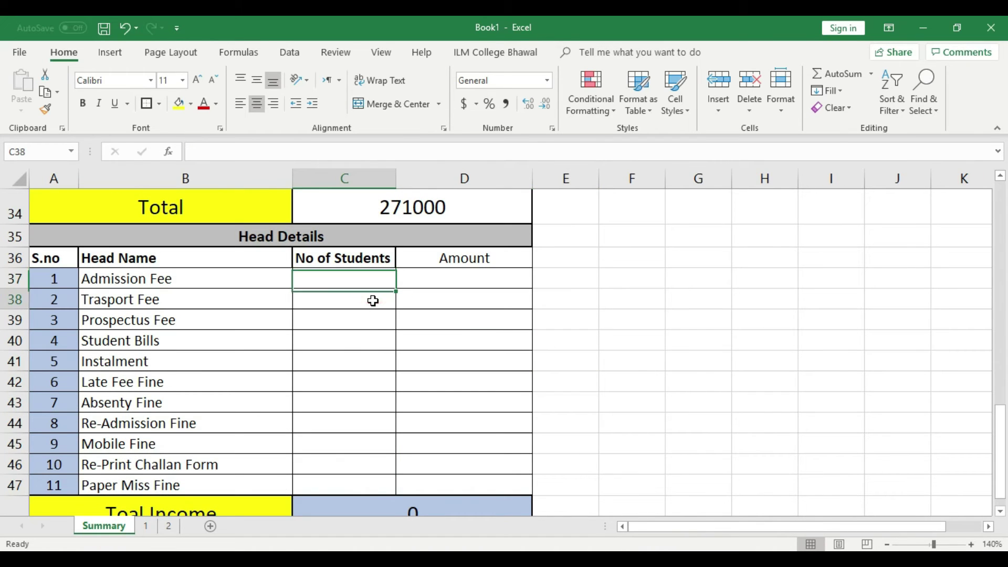
left_click(372, 315)
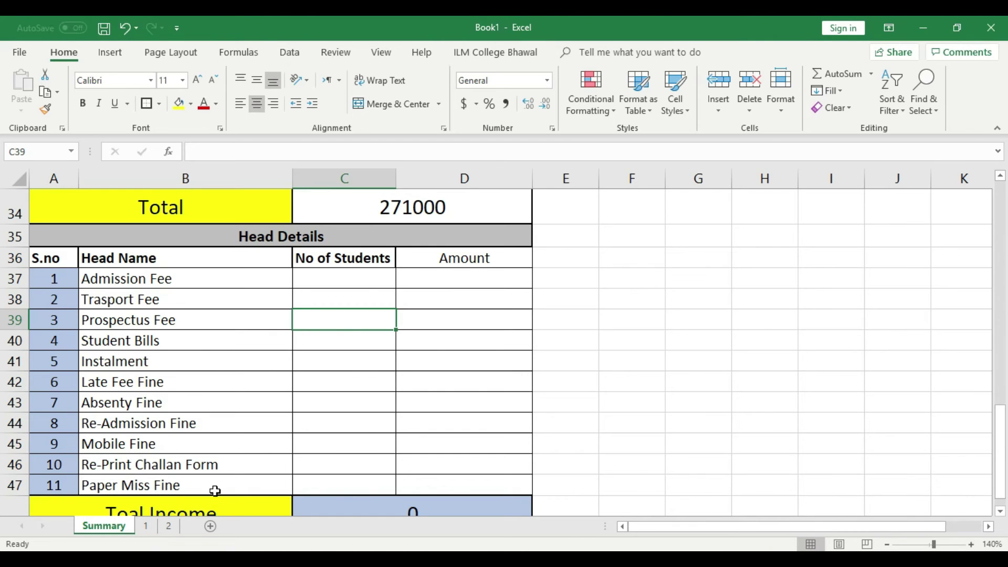
left_click(146, 525)
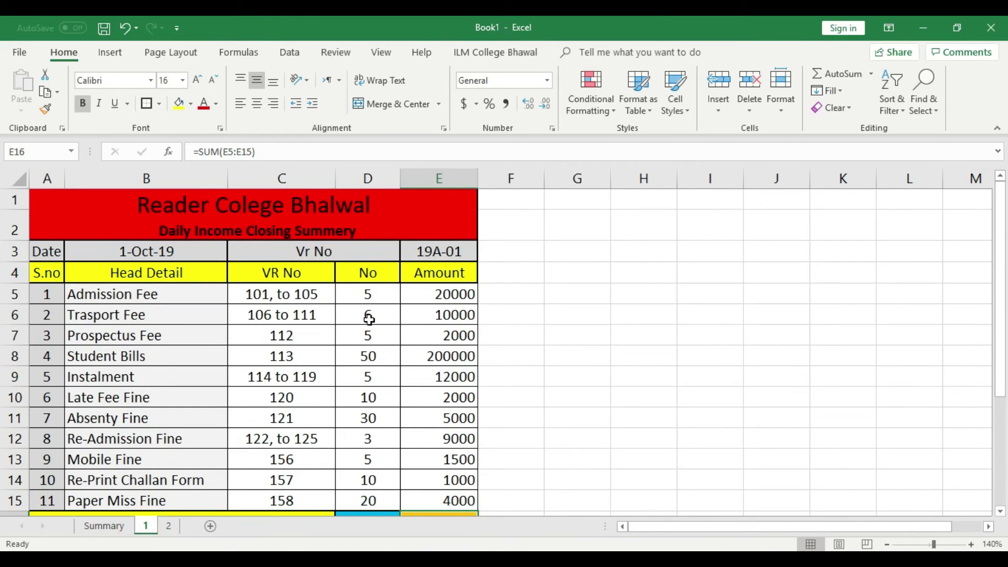
scroll(346, 497, "down", 2)
left_click(378, 397)
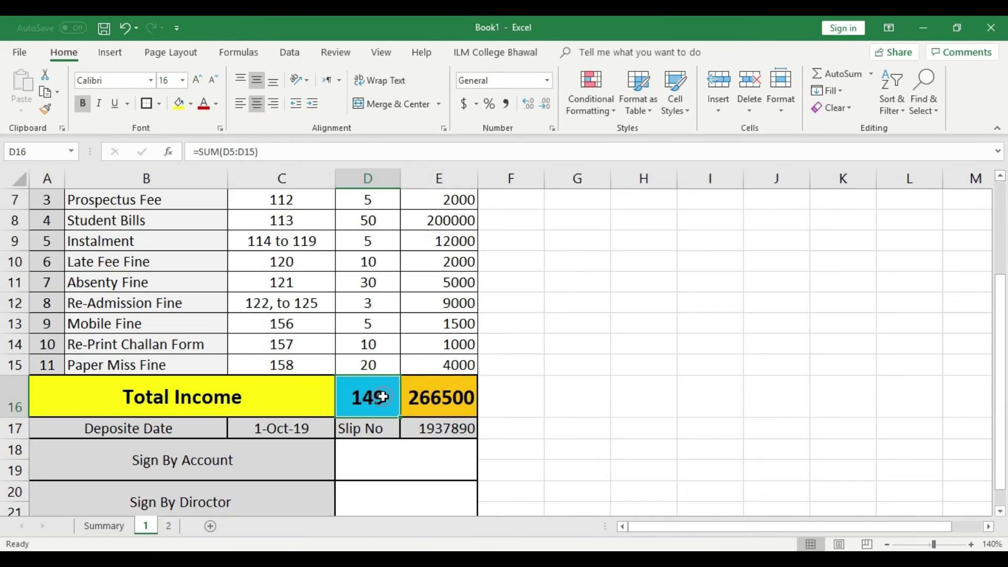
- Compare sheet 2's Total Income row with the empty No of Students and Amount columns in Head Details on Summary
left_click(169, 528)
scroll(368, 404, "down", 1)
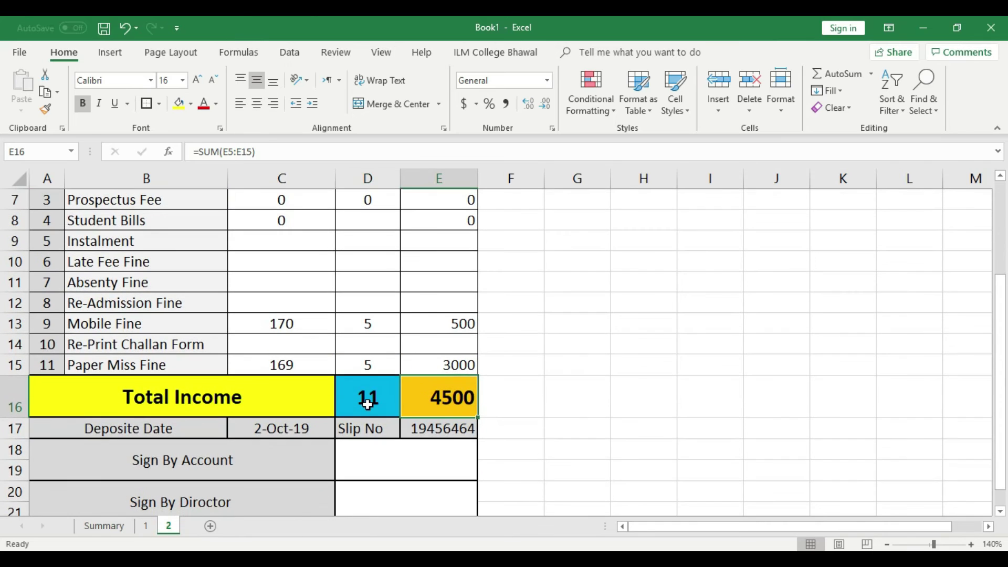
left_click(108, 527)
left_click(341, 359)
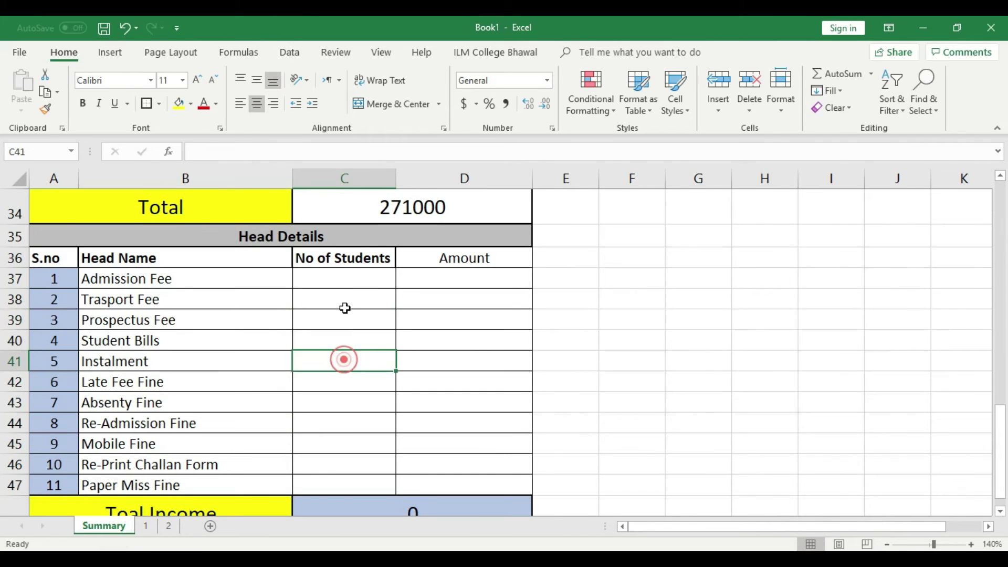
key("Right")
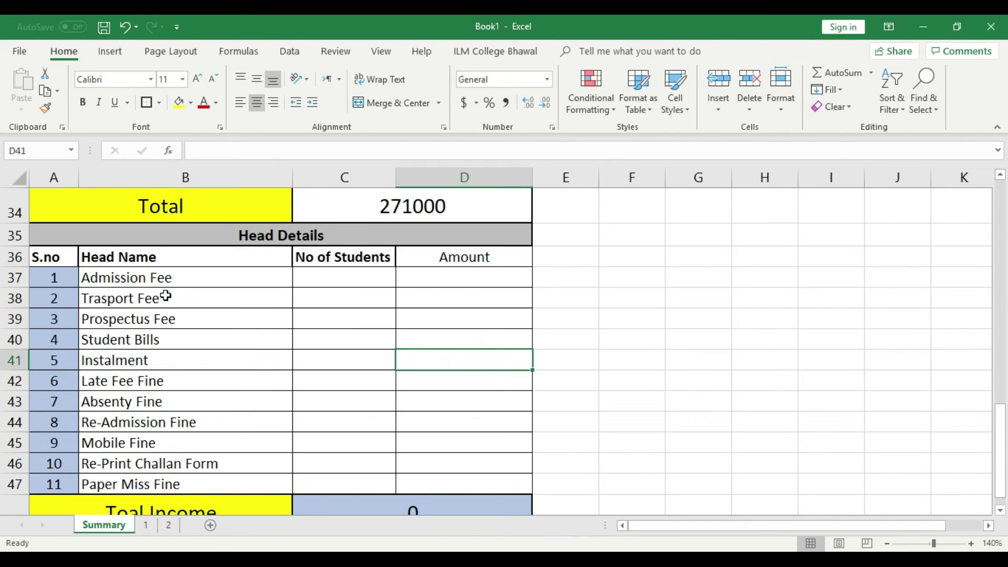
left_click(371, 273)
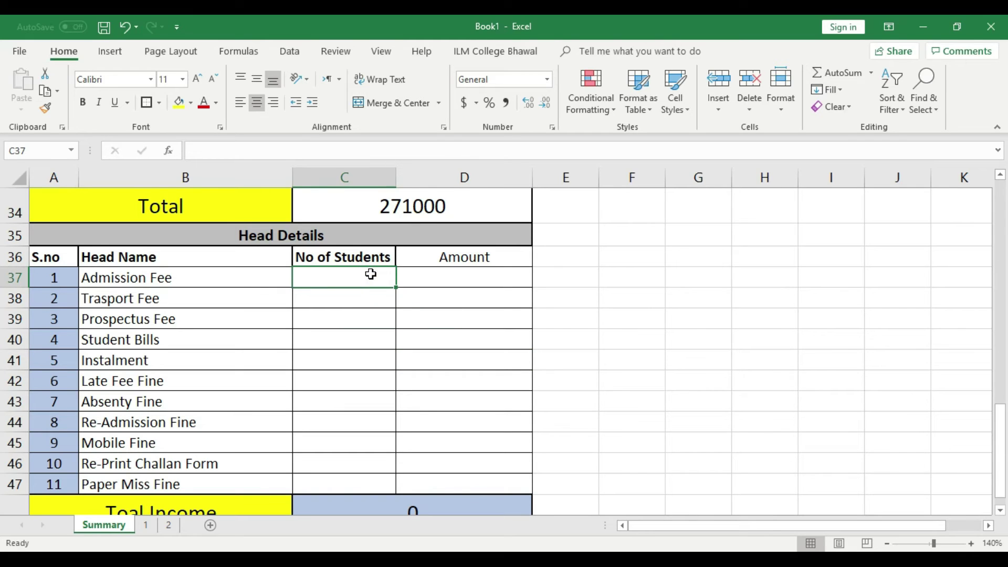
left_click(468, 278)
left_click(367, 301)
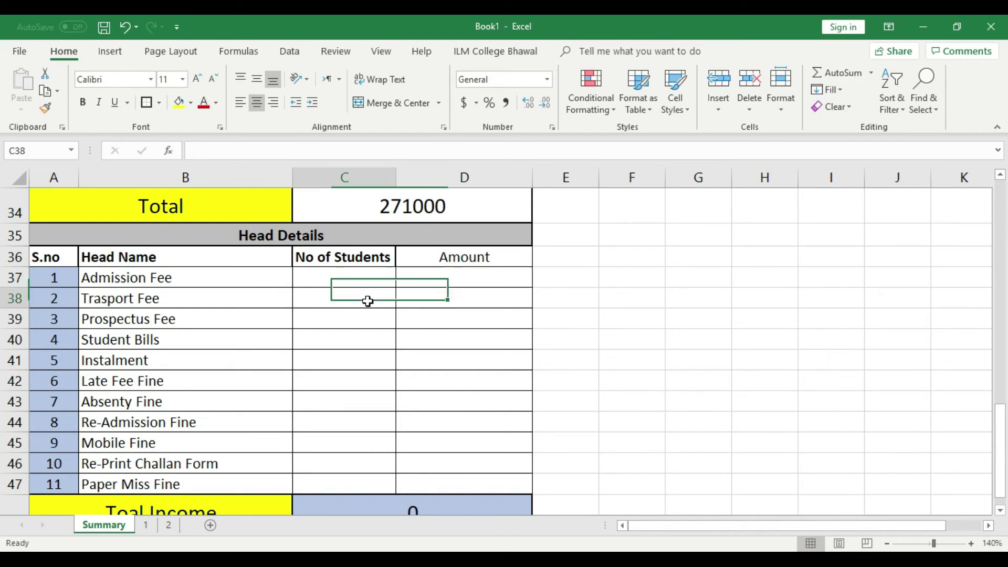
left_click(371, 315)
left_click(371, 344)
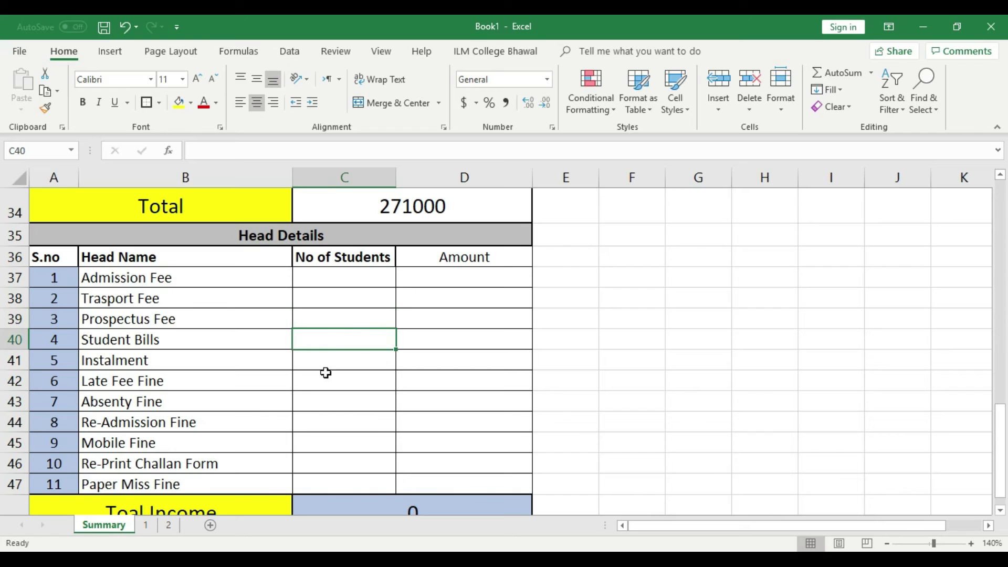
- Enter ='1'!D5+'2'!D5 as the Admission Fee No of Students in Head Details on Summary
left_click(356, 280)
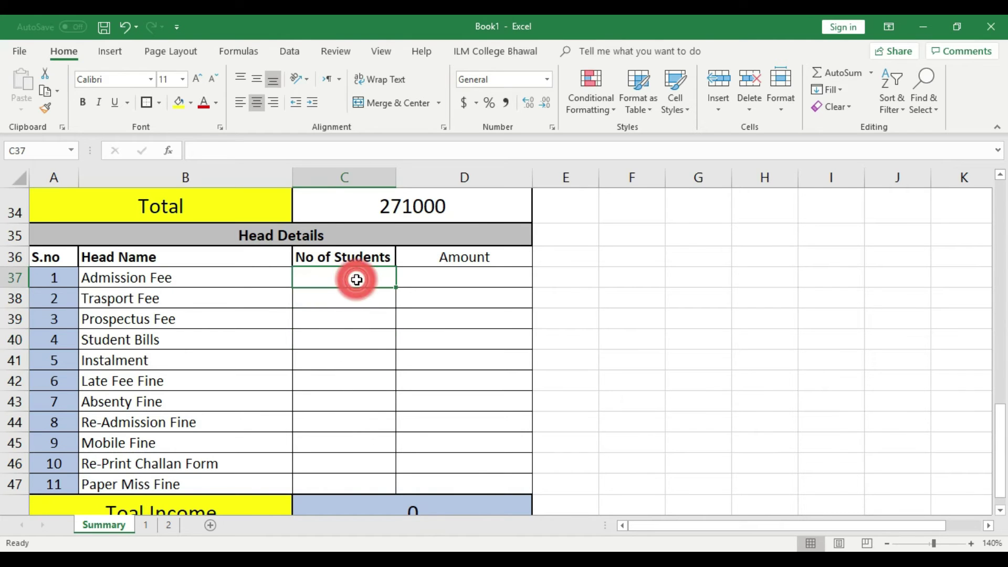
type("=")
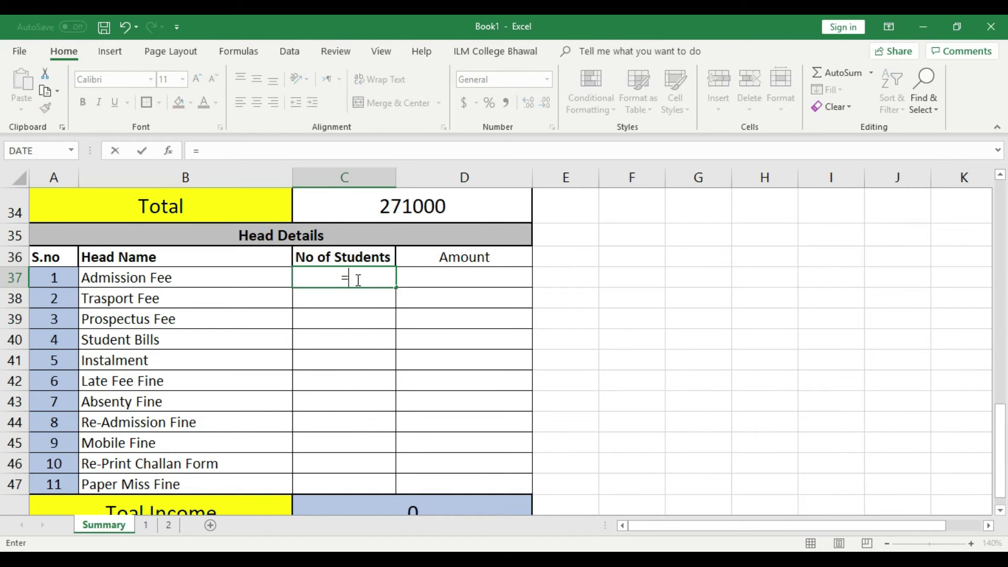
left_click(146, 525)
scroll(246, 419, "up", 3)
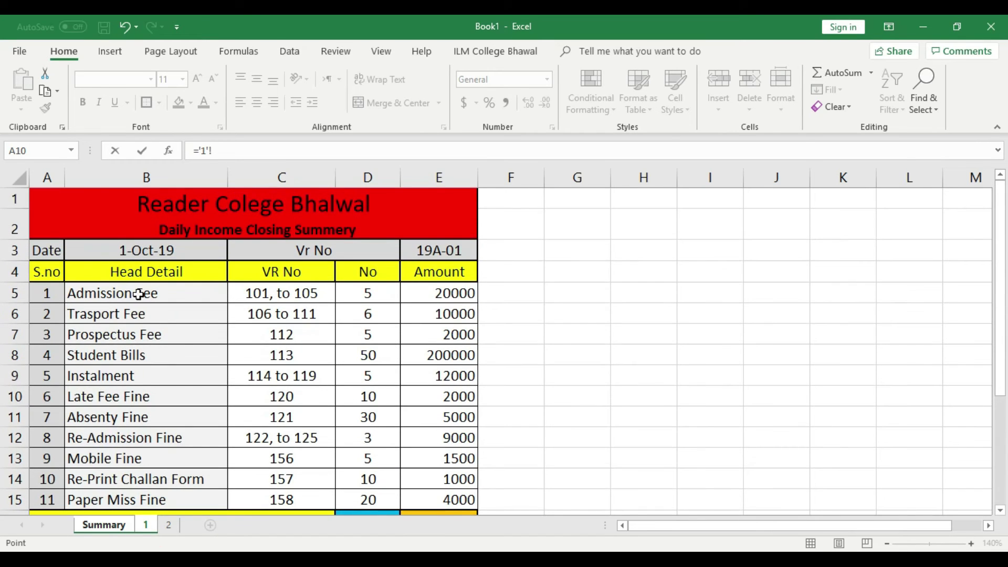
left_click(384, 296)
left_click(168, 525)
scroll(353, 444, "up", 2)
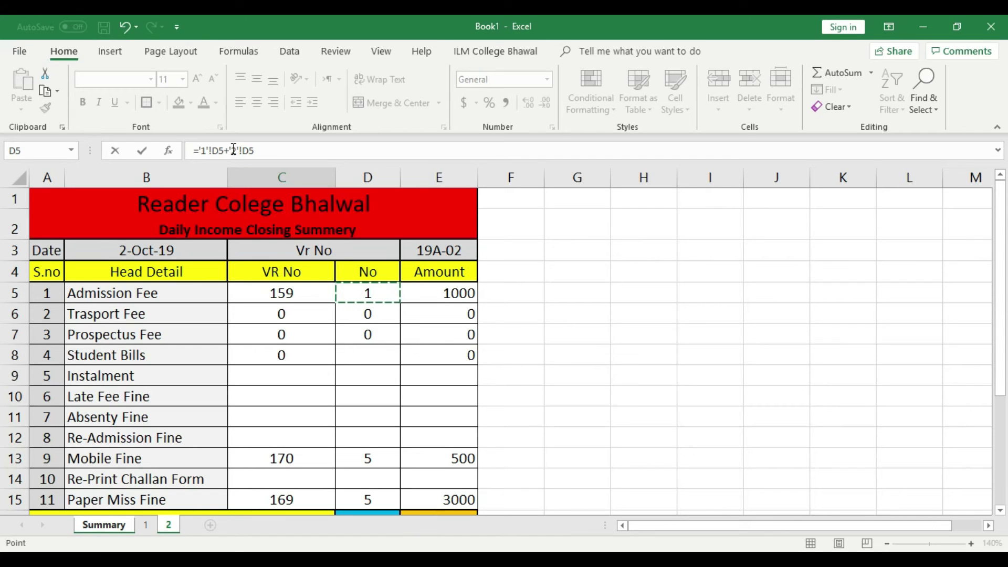
left_click(175, 527)
key("Return")
left_click(352, 275)
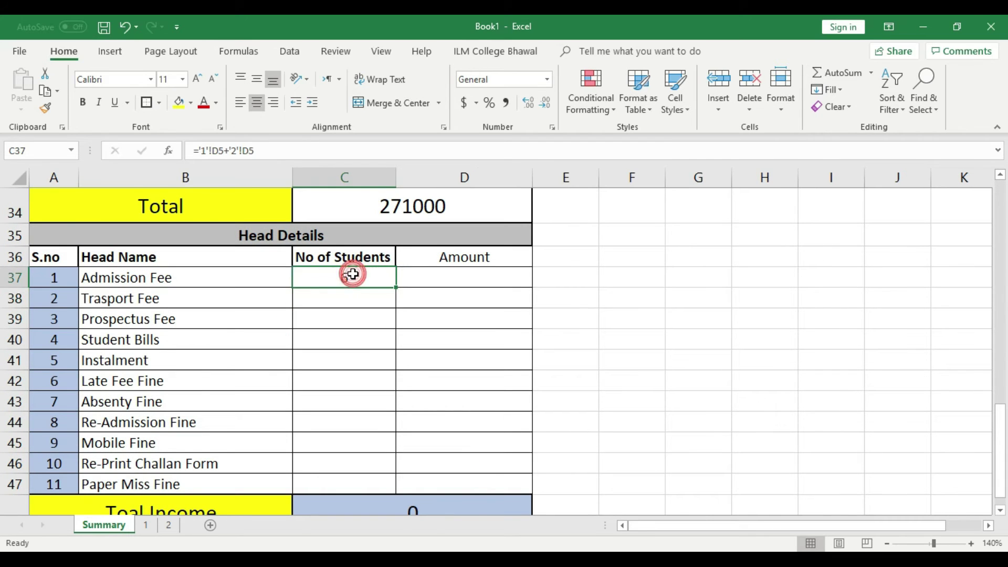
- Check the Admission Fee No values on sheets 1 and 2 against the Admission Fee students figure on Summary
left_click(146, 525)
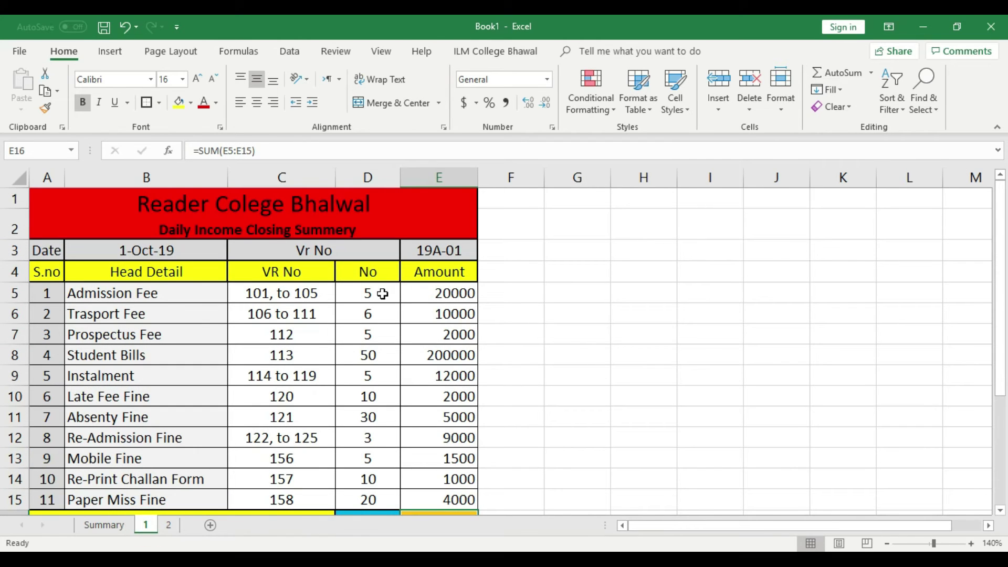
left_click(382, 293)
left_click(169, 525)
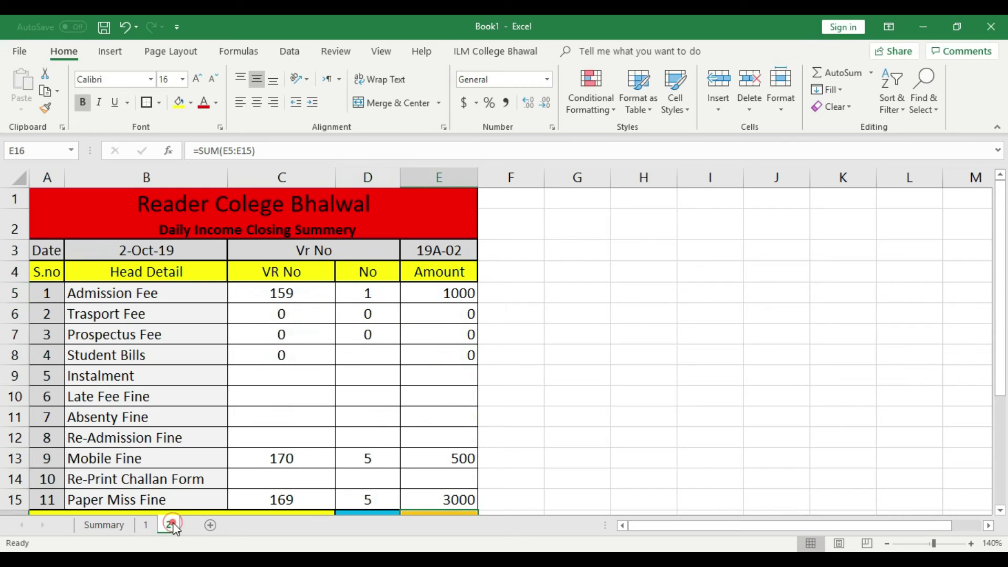
left_click(383, 297)
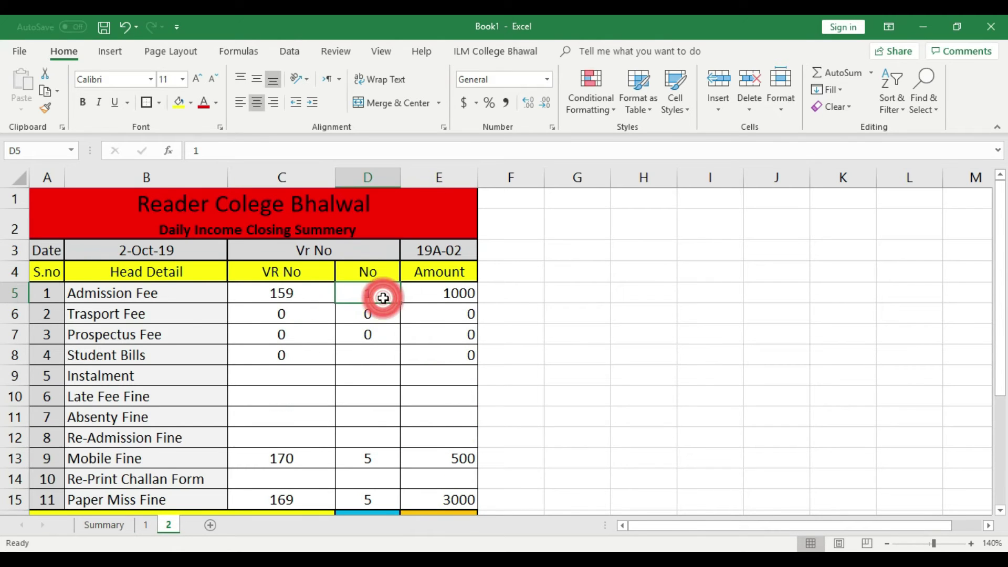
left_click(120, 527)
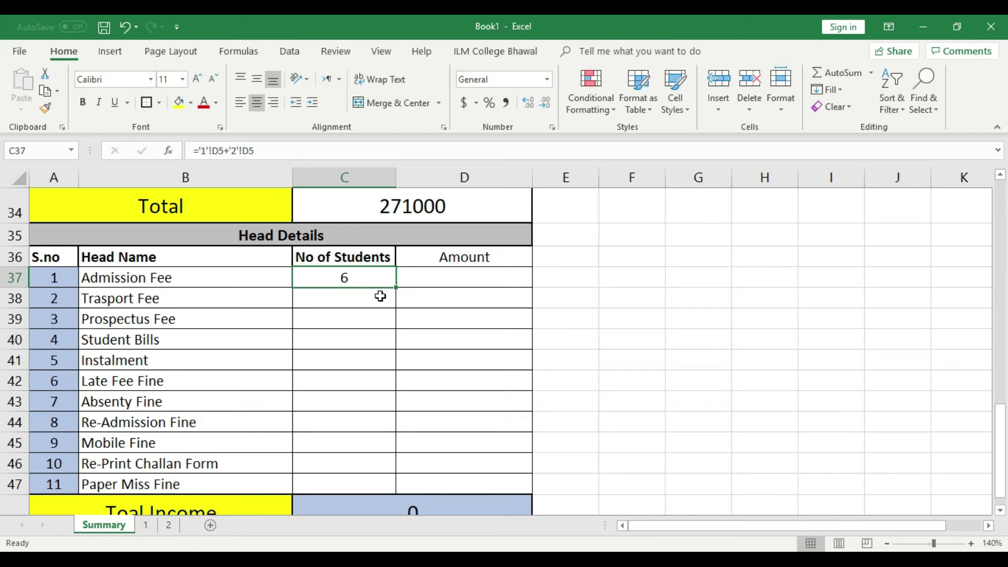
left_click(145, 526)
scroll(351, 355, "down", 1)
scroll(352, 355, "up", 1)
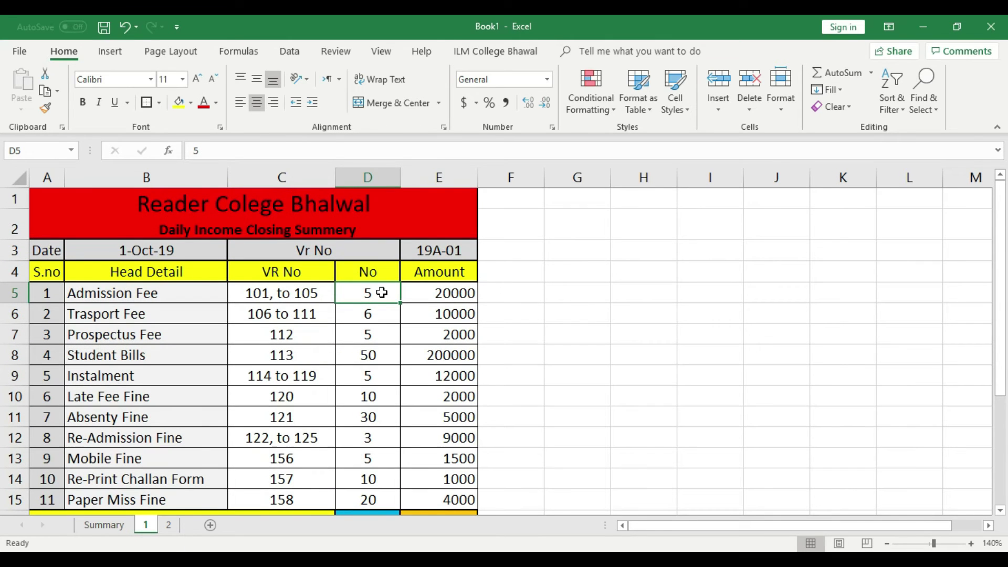
left_click(108, 529)
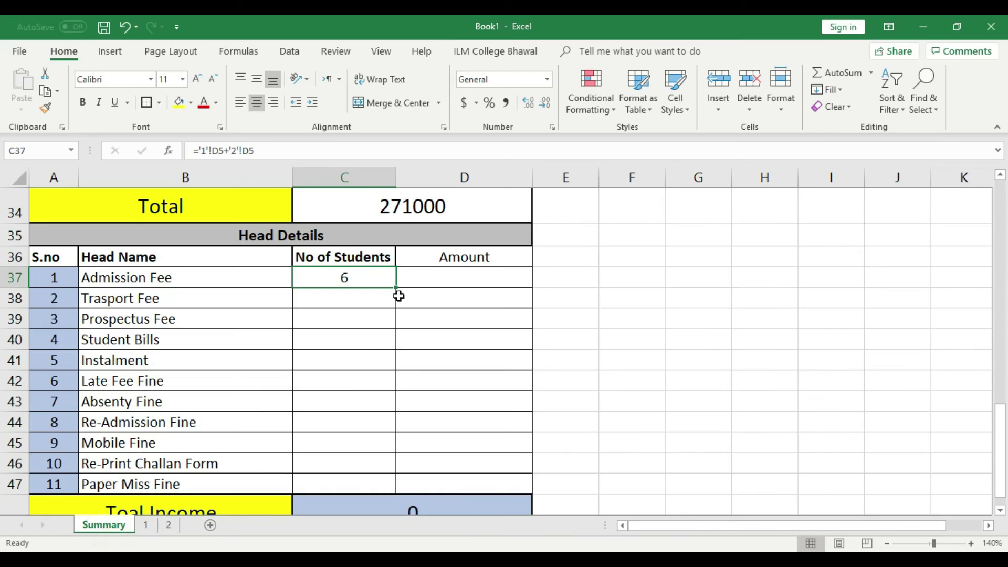
- Try filling the Admission Fee students formula across into Amount and checking it against the Admission Fee amounts on sheets 1 and 2
left_click_drag(398, 288, 469, 287)
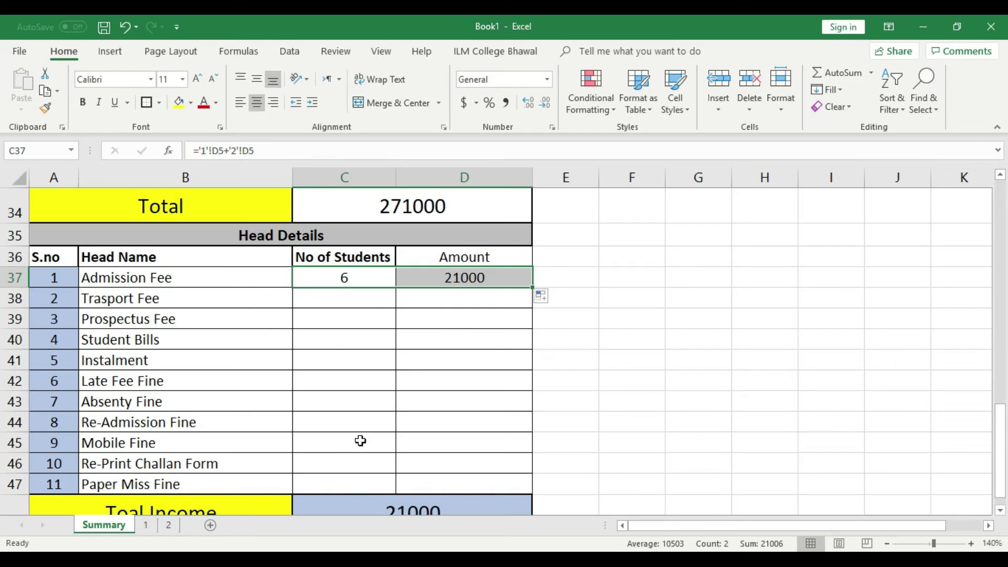
left_click(150, 526)
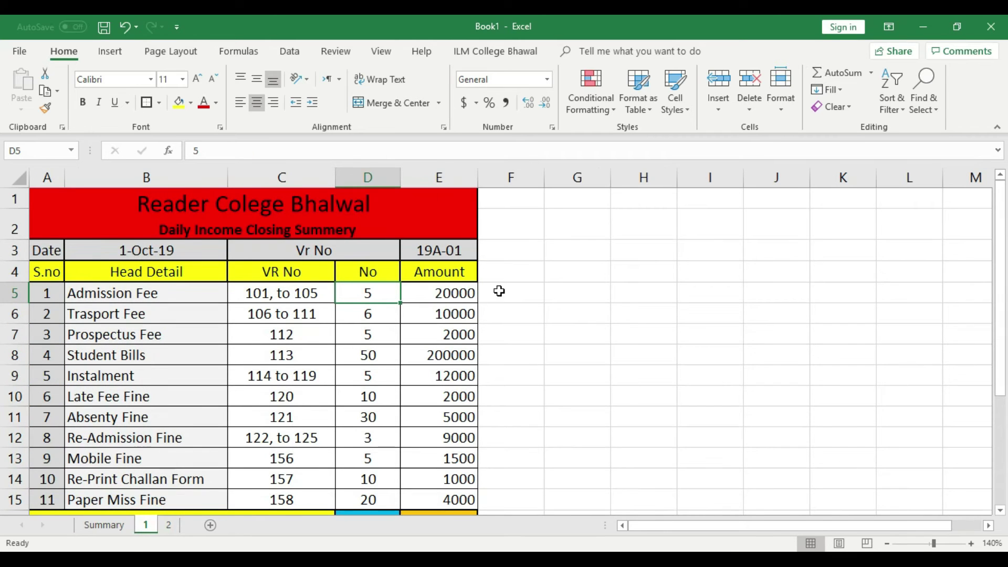
left_click(439, 293)
left_click(167, 525)
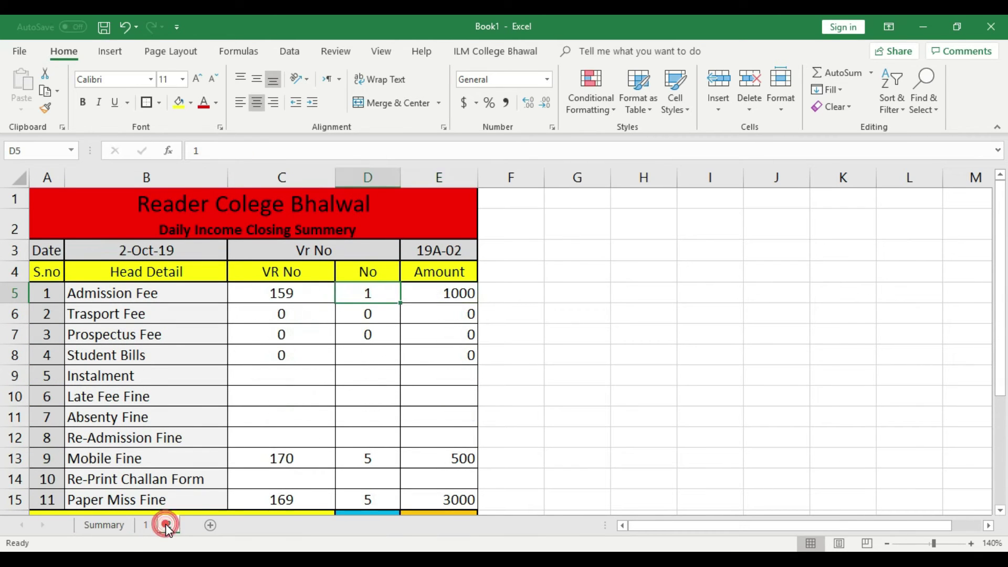
left_click(454, 297)
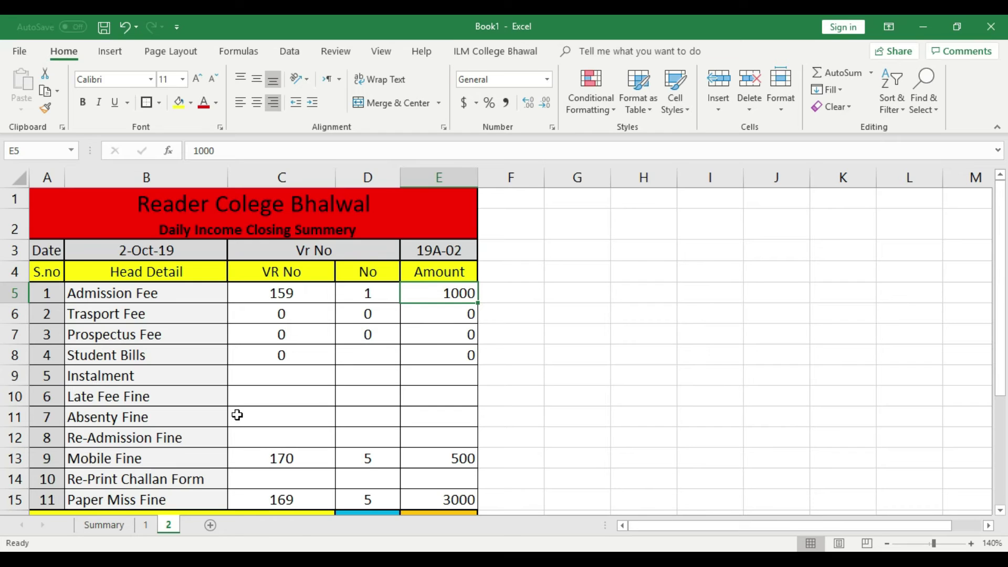
left_click(106, 525)
left_click(467, 325)
left_click(362, 281)
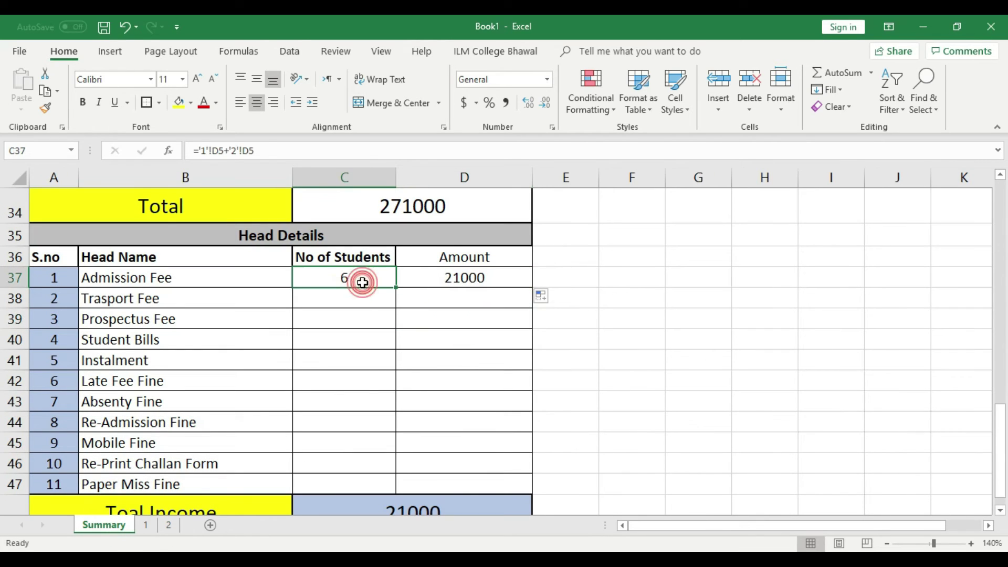
left_click(461, 281)
key("Delete")
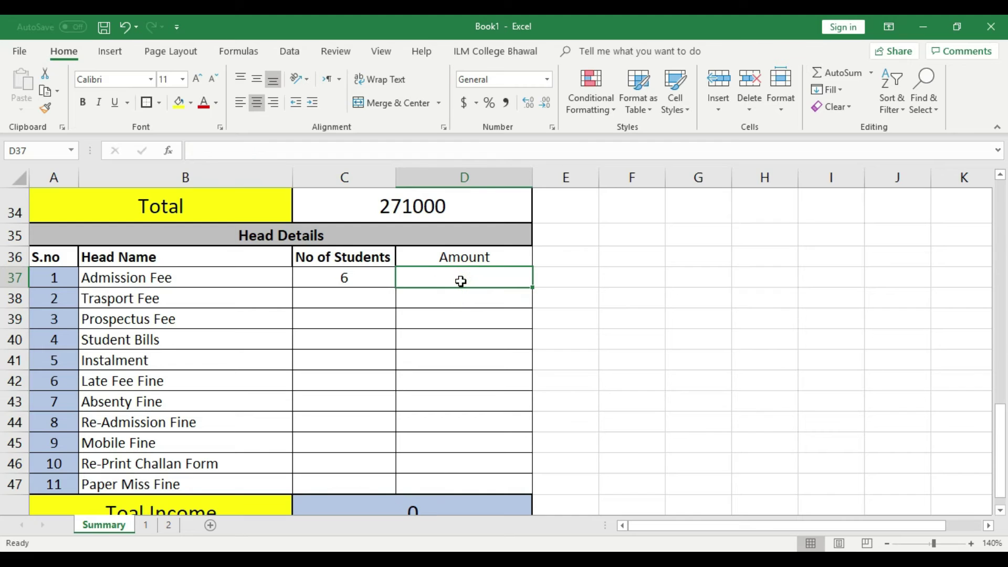
- Enter ='1'!E5+'2'!E5 as the Admission Fee Amount in Head Details on Summary
left_click(469, 322)
left_click(473, 279)
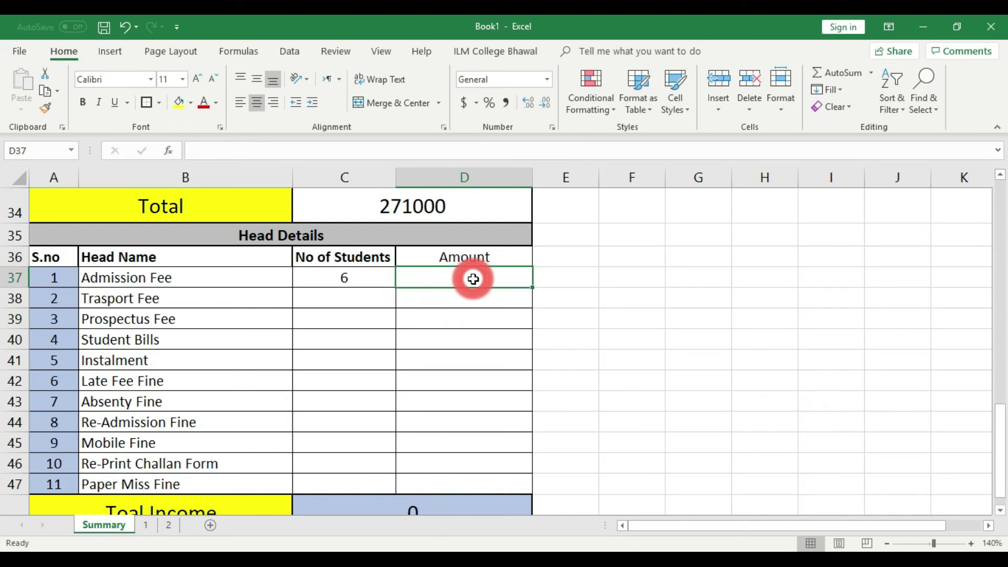
type("=")
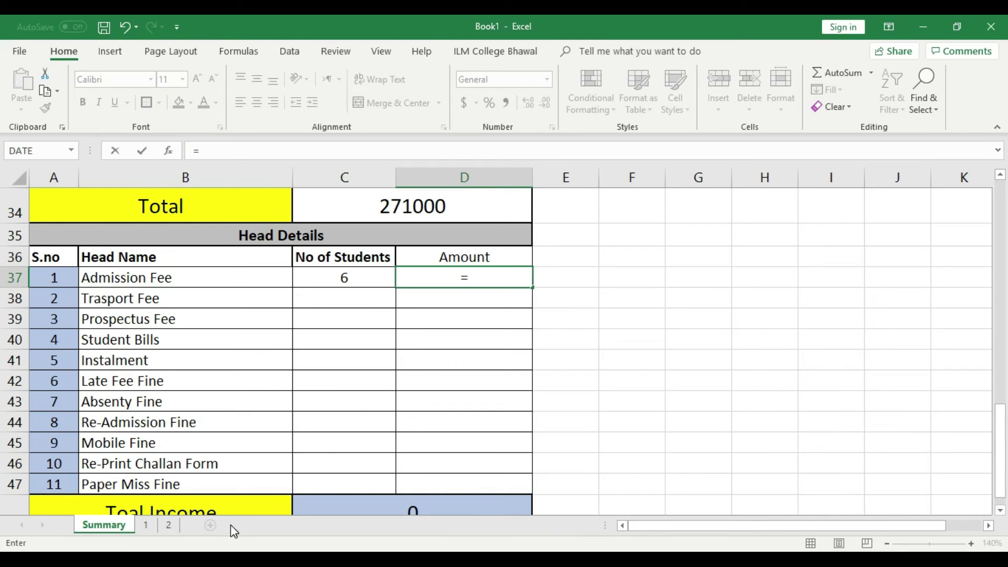
left_click(145, 527)
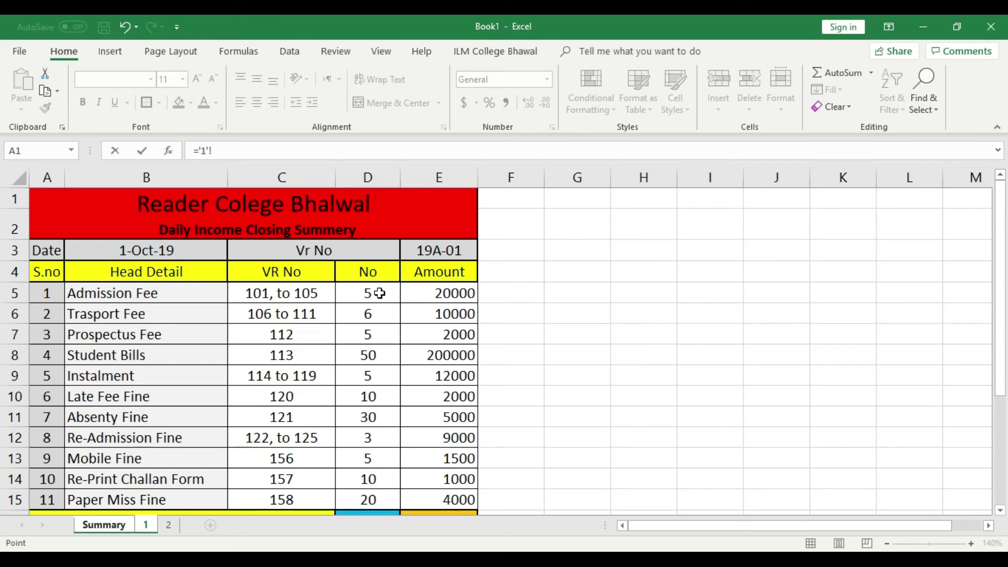
left_click(459, 293)
left_click(168, 524)
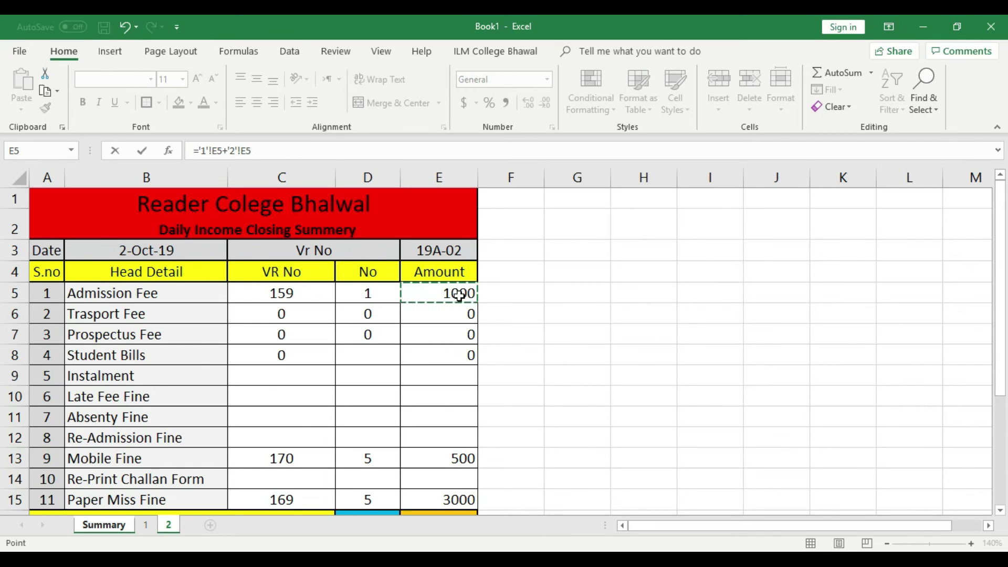
key("Return")
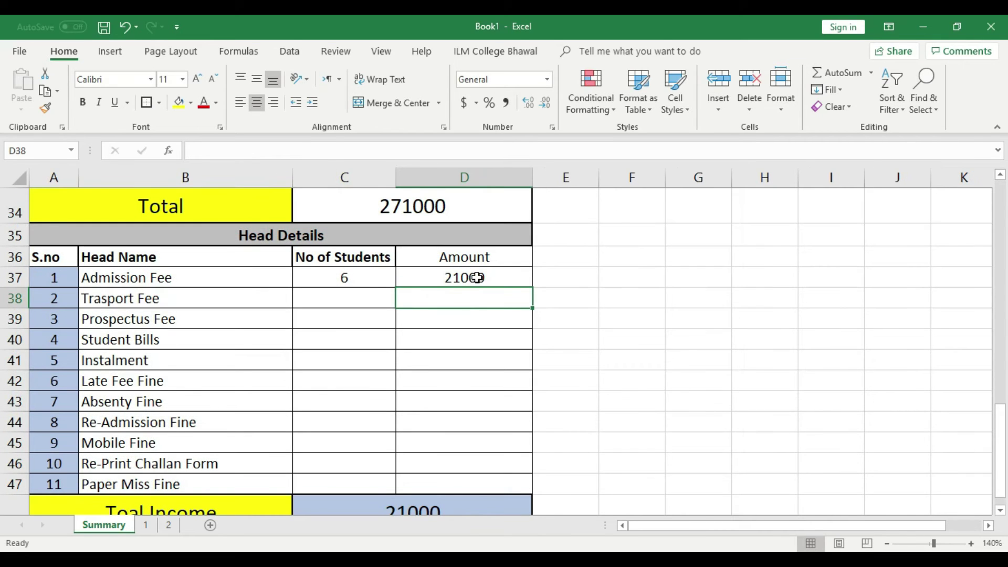
left_click(477, 278)
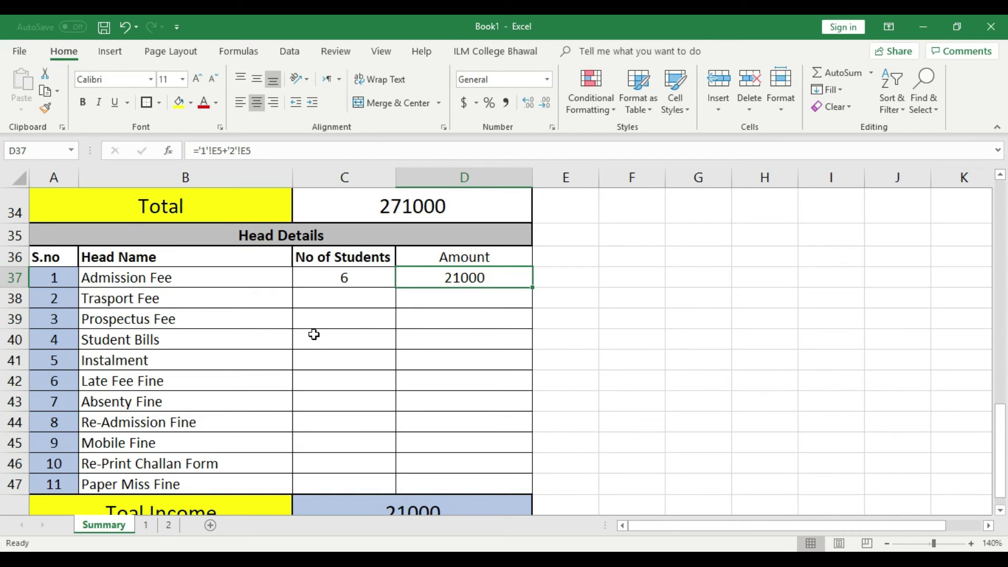
left_click(371, 277)
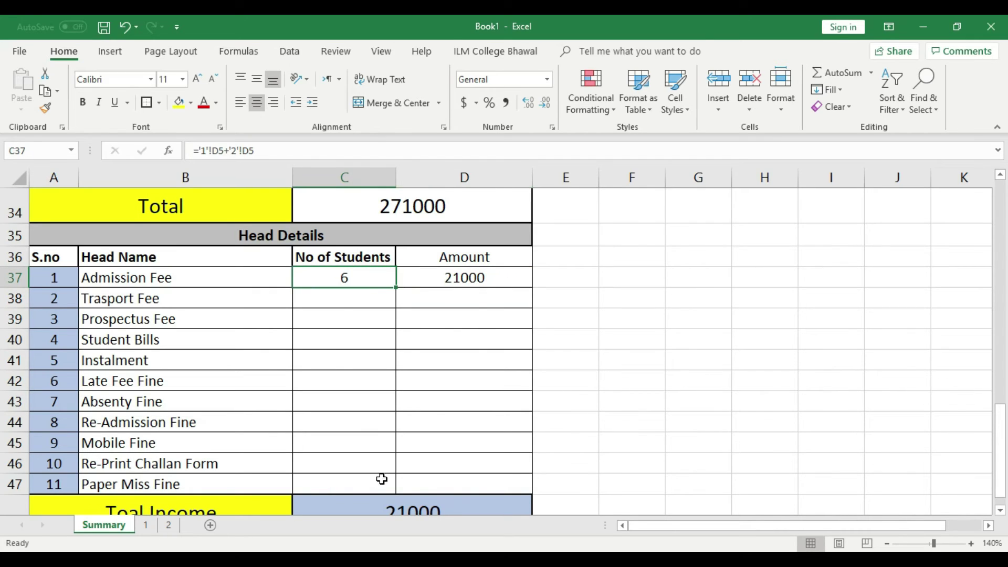
left_click(503, 279)
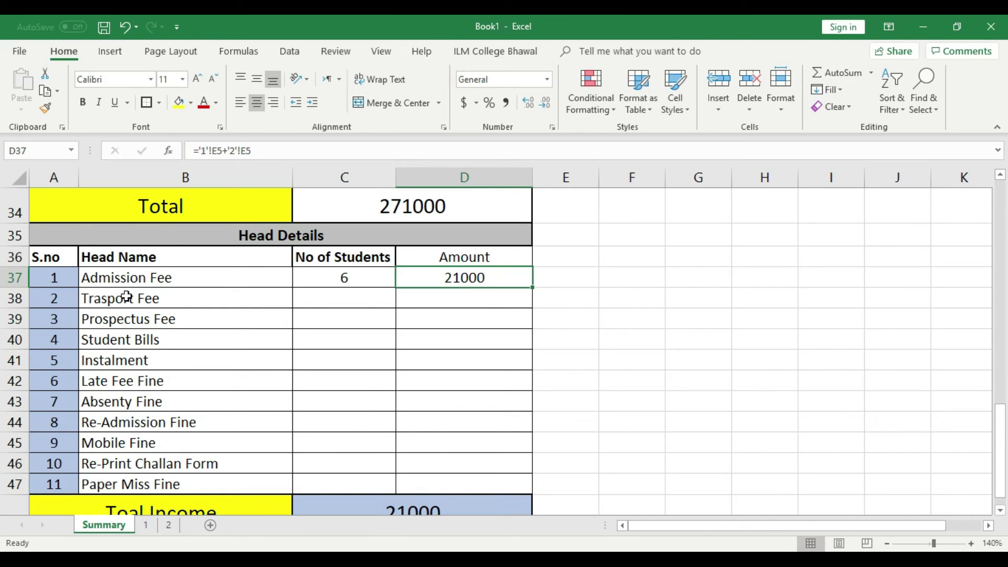
- Review the remaining head names in Head Details on Summary and the corresponding head entries and amounts on sheet 1
left_click(140, 321)
left_click(139, 381)
left_click(140, 402)
left_click(144, 439)
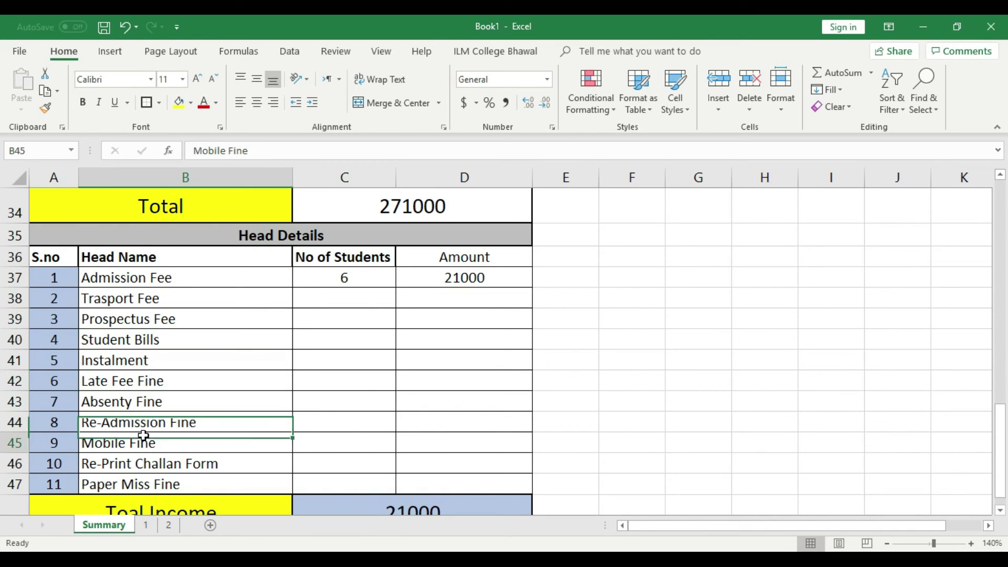
left_click(222, 297)
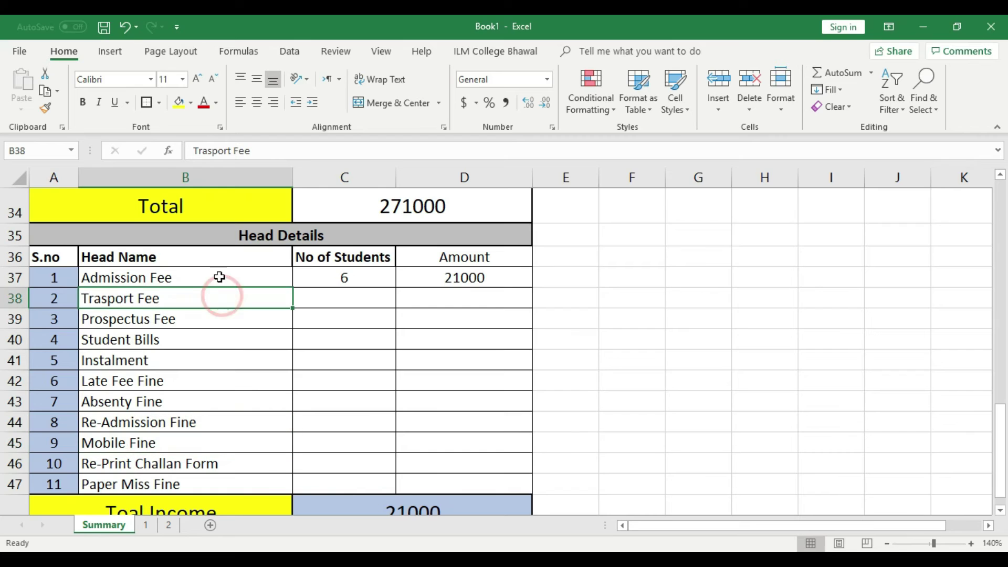
left_click(146, 525)
left_click(381, 296)
left_click(450, 293)
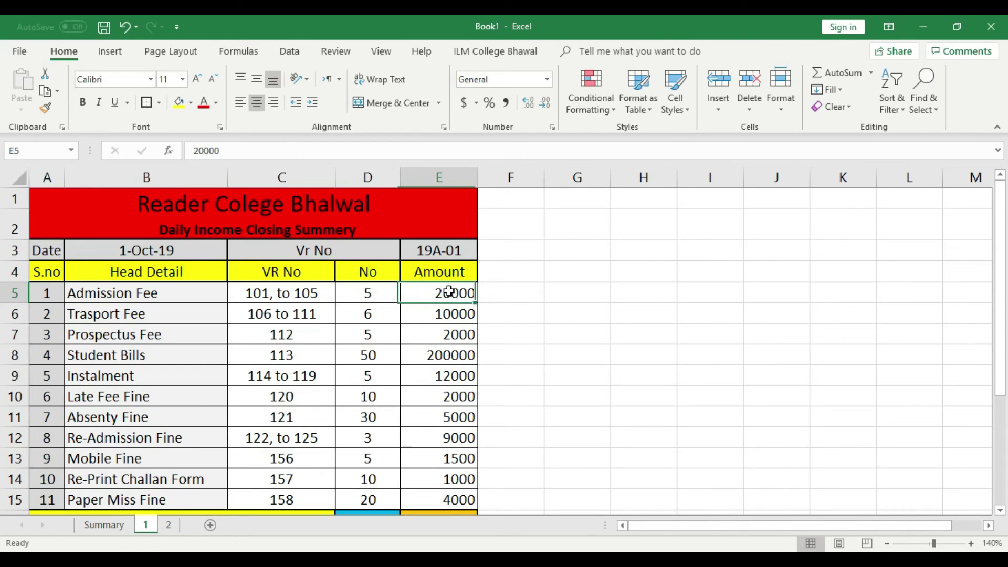
left_click(451, 314)
left_click(446, 356)
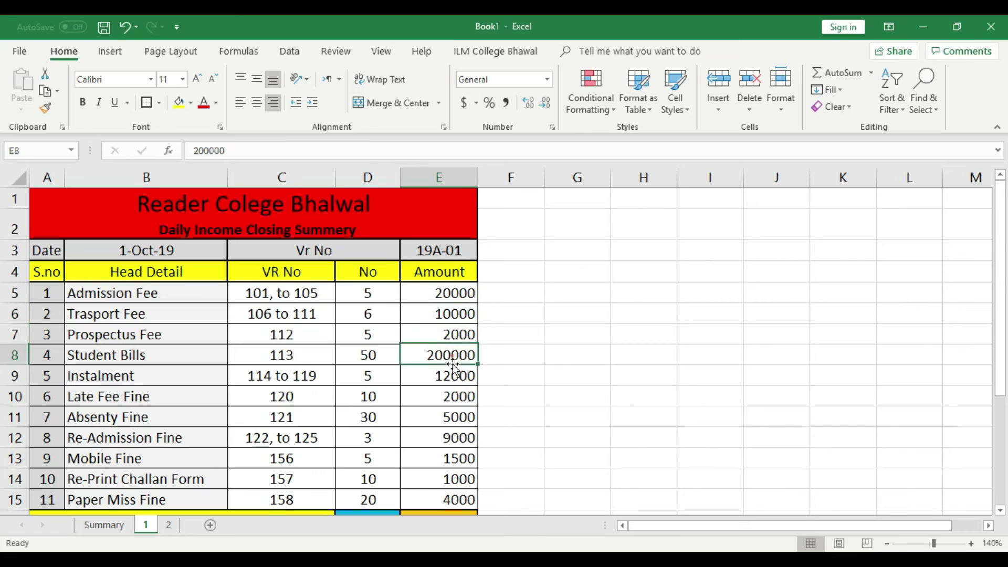
- Compare the head entries on sheet 1 with Head Details on Summary, and inspect the Admission Fee students and Amount formulas
left_click(436, 438)
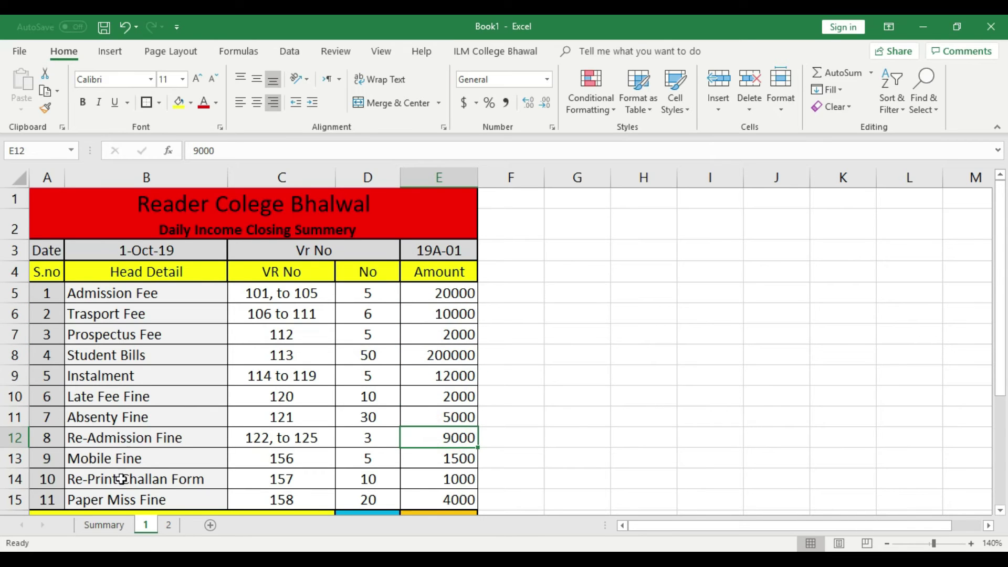
left_click(113, 528)
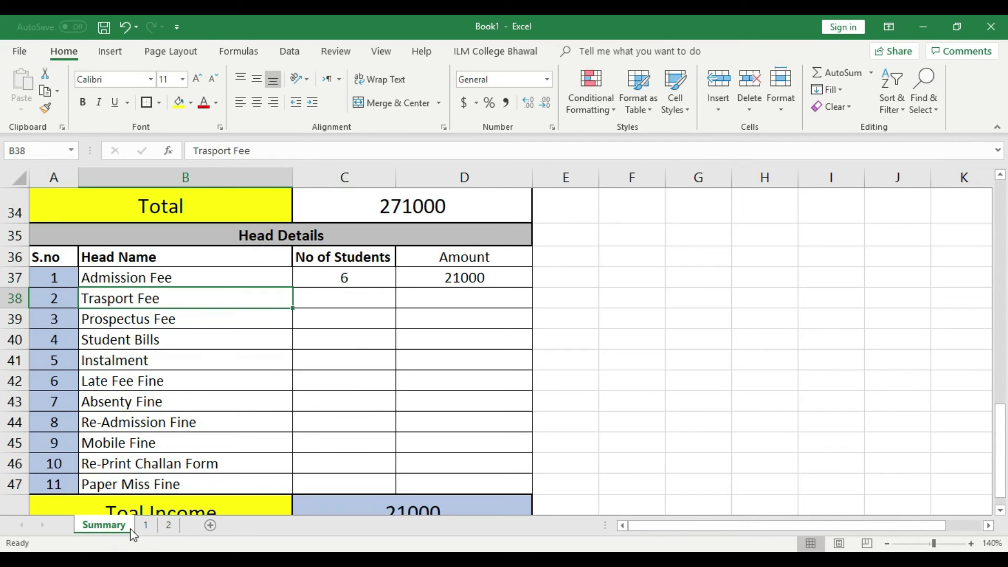
left_click(145, 527)
left_click(111, 527)
left_click(146, 526)
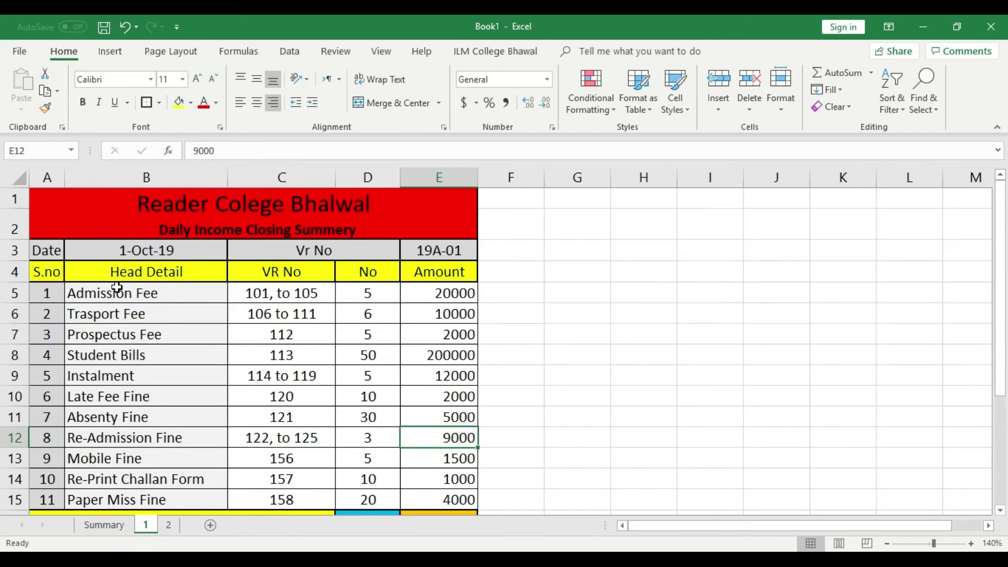
left_click(107, 526)
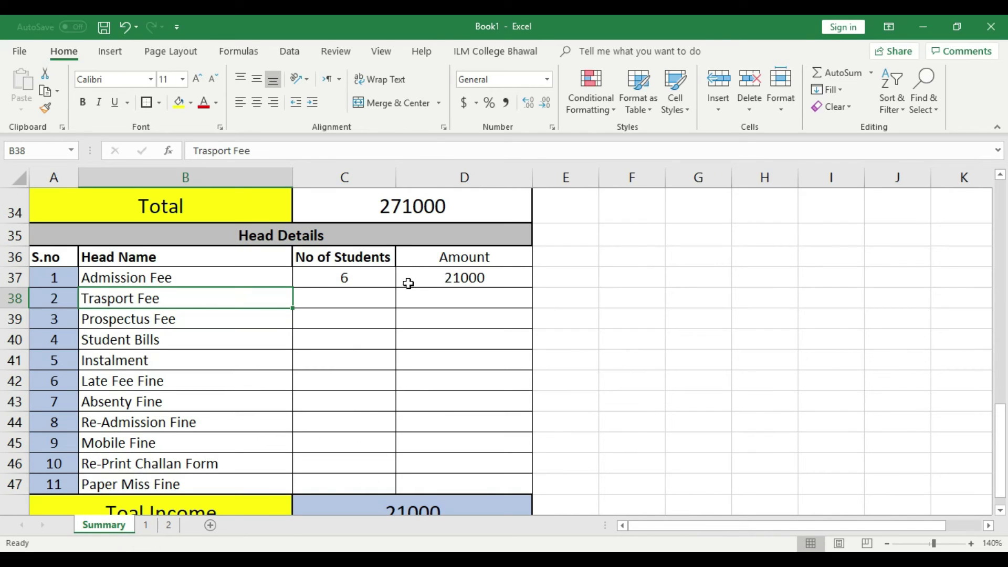
left_click(497, 280)
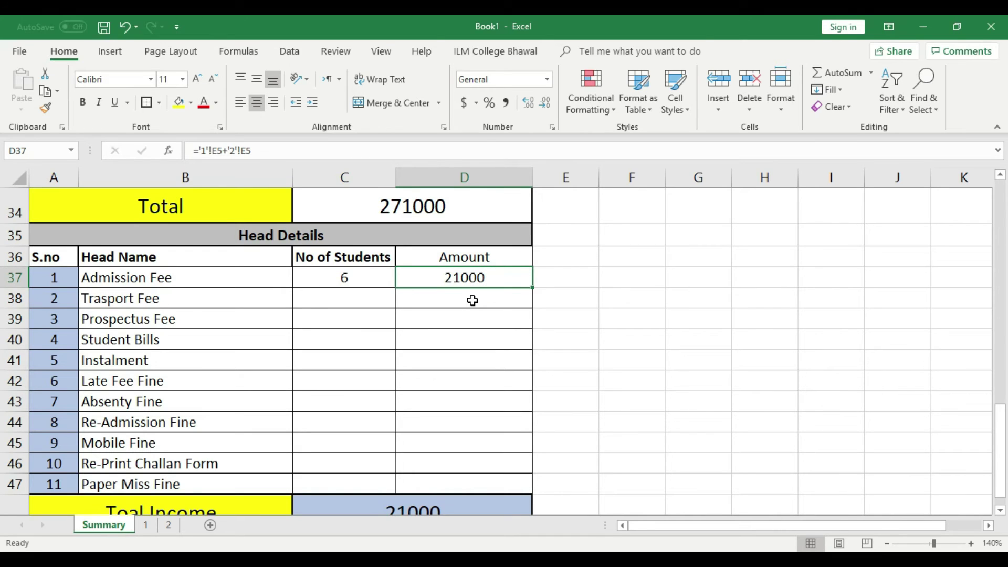
left_click(380, 276)
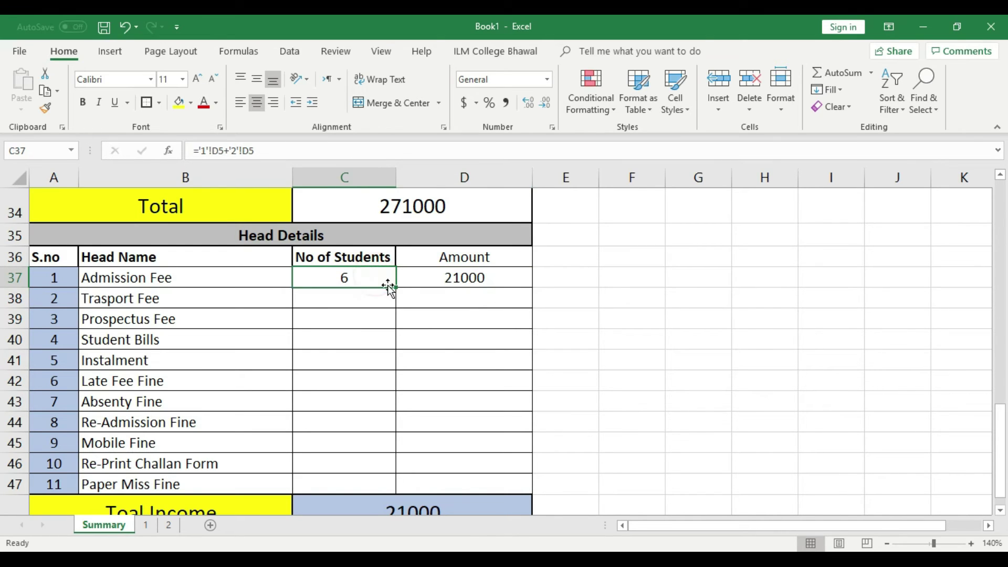
- Review the daily October income on Summary and compare its Total with the Toal Income of Head Details
scroll(426, 328, "up", 11)
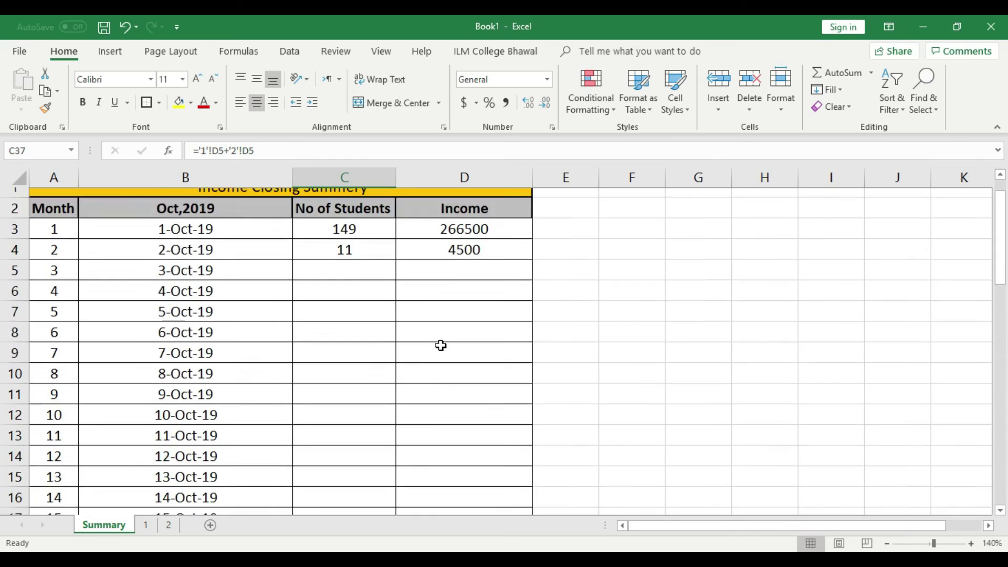
left_click(189, 300)
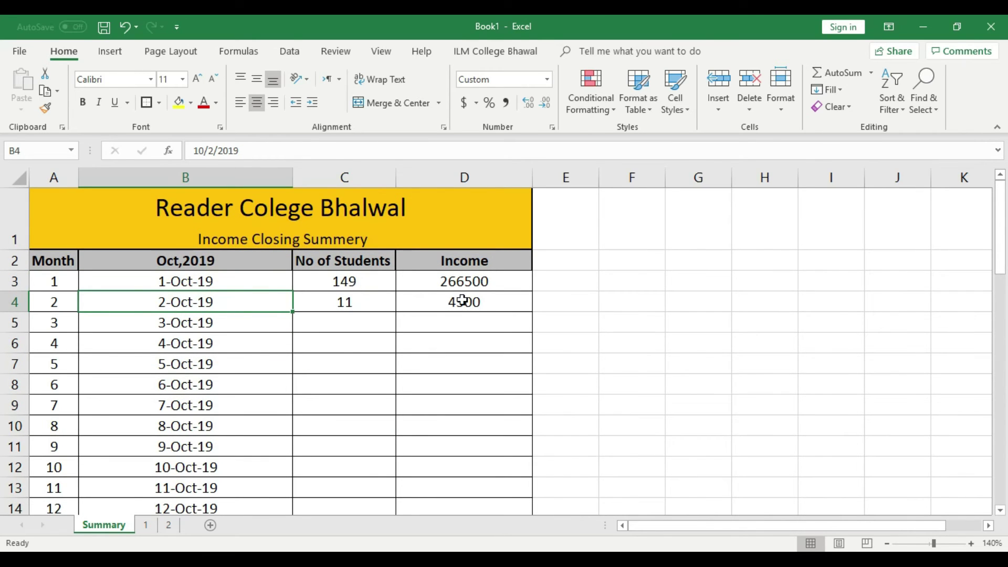
scroll(466, 329, "down", 7)
left_click(419, 451)
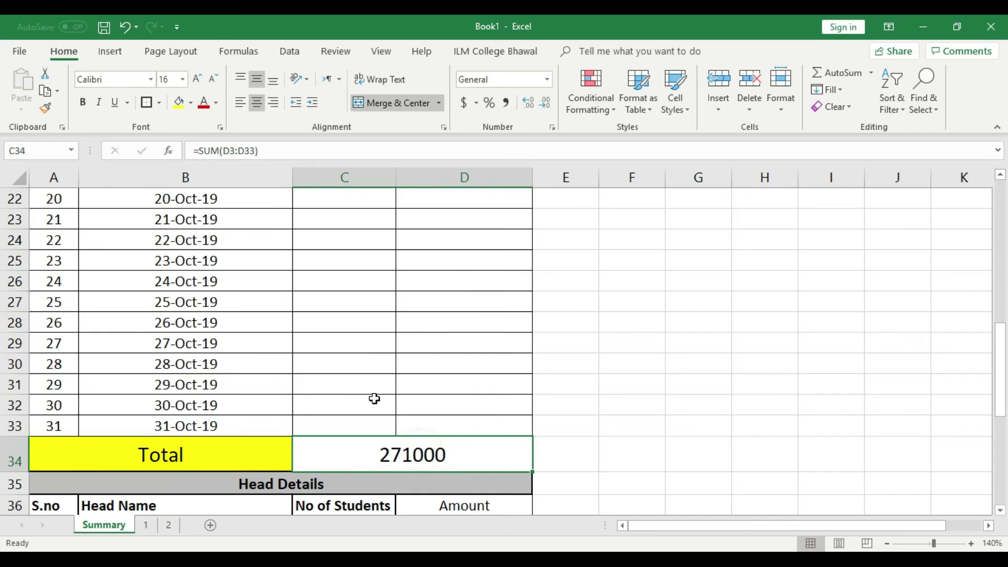
scroll(463, 466, "down", 5)
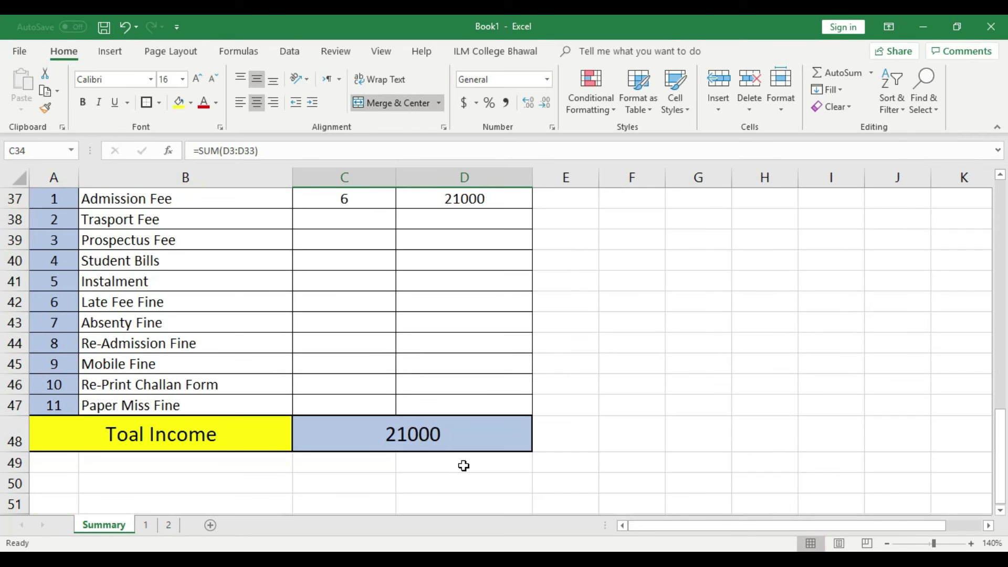
left_click(434, 442)
scroll(490, 496, "up", 2)
scroll(490, 495, "down", 2)
scroll(490, 496, "up", 1)
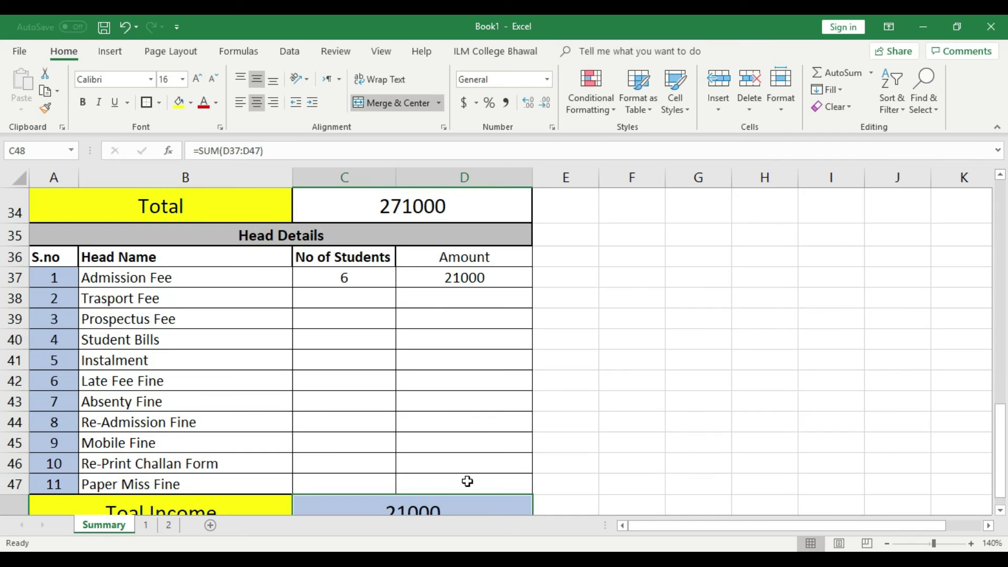
- Fill the Admission Fee No of Students formula down through Paper Miss Fine in Head Details
left_click(326, 281)
left_click(380, 340)
left_click(374, 280)
left_click(472, 278)
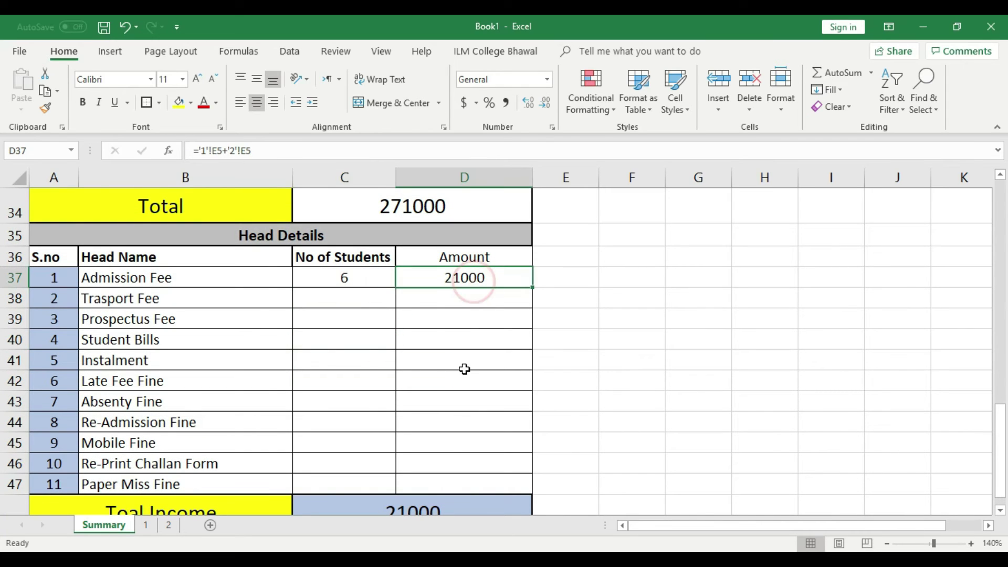
left_click(383, 280)
left_click_drag(396, 286, 393, 487)
left_click(434, 427)
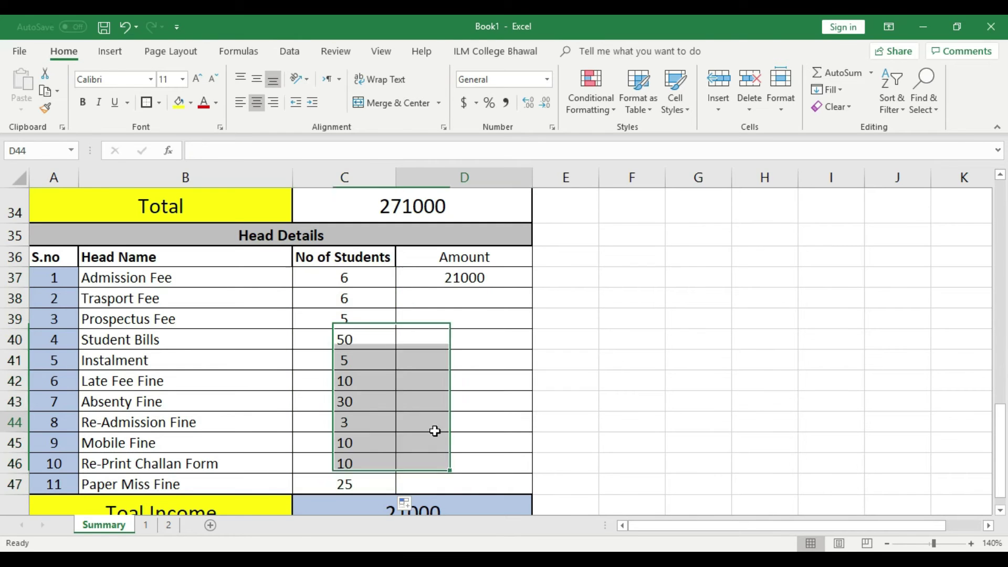
- Fill the Admission Fee Amount formula down through Paper Miss Fine, and compare Toal Income with the daily Total
left_click(482, 279)
left_click_drag(533, 288, 523, 488)
scroll(570, 428, "down", 2)
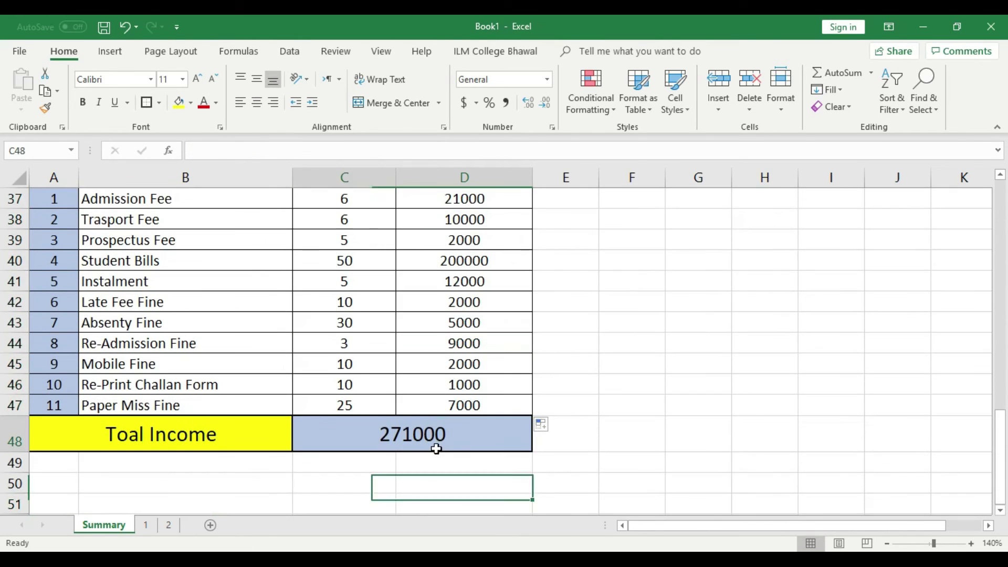
left_click(436, 448)
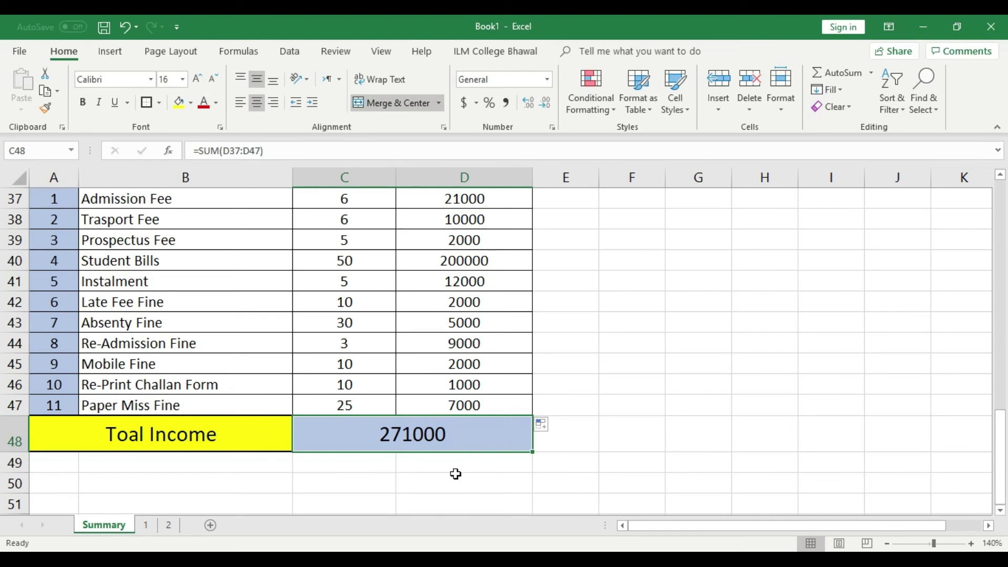
scroll(455, 473, "up", 2)
scroll(420, 489, "down", 2)
scroll(423, 457, "up", 1)
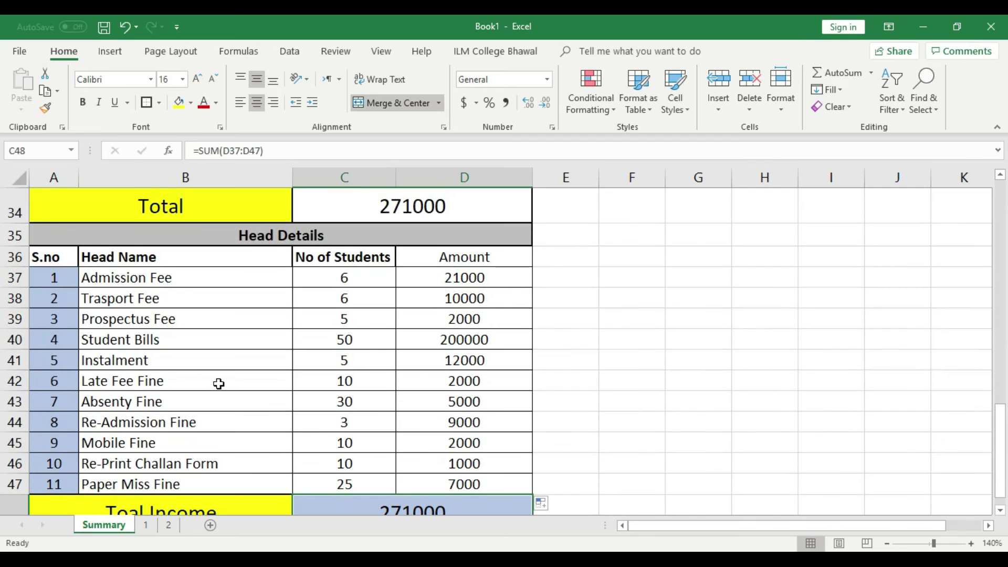
- Inspect the No of Students and Amount formulas of every head from Admission Fee to Paper Miss Fine
left_click(351, 280)
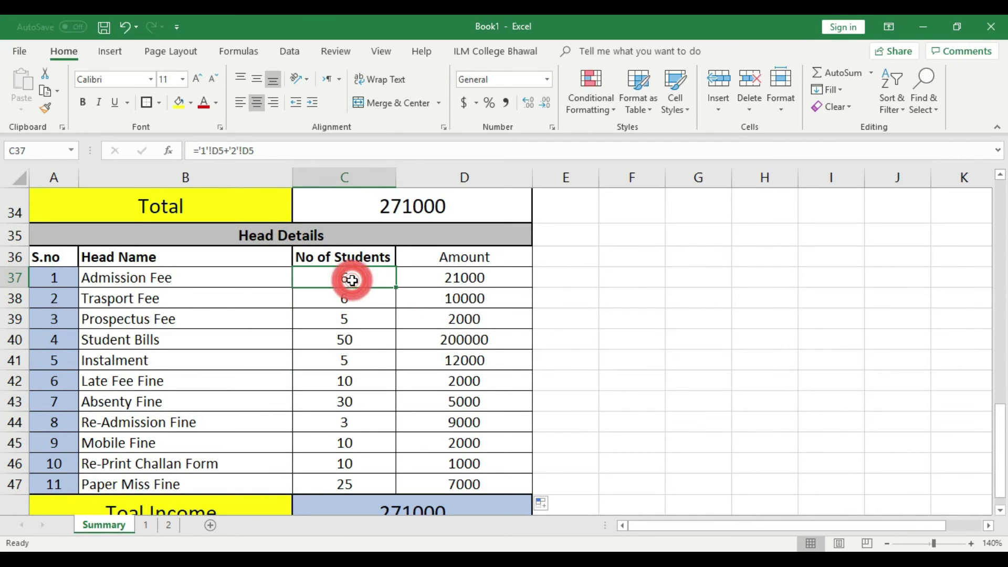
left_click(461, 278)
left_click(357, 300)
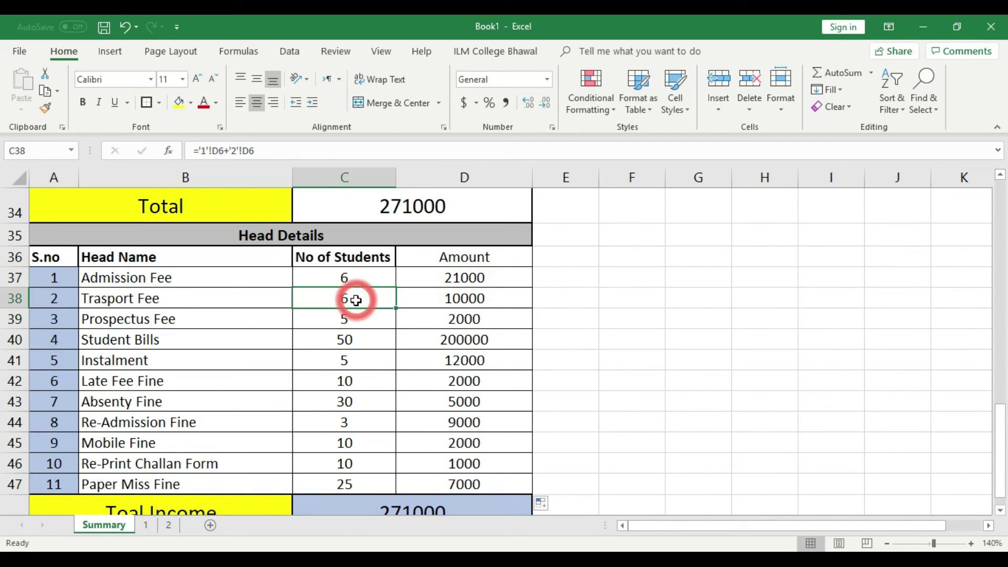
left_click(471, 297)
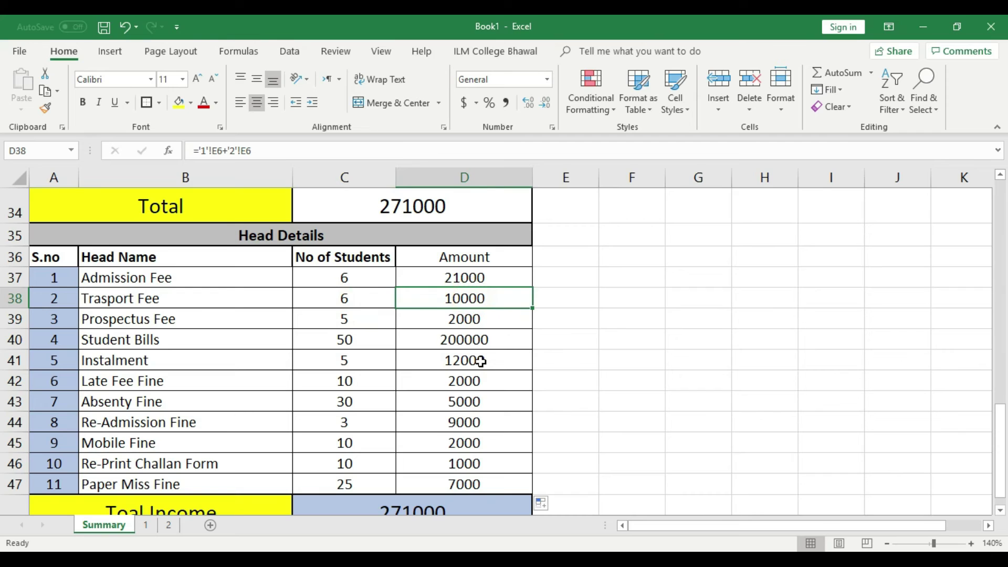
left_click(361, 318)
left_click(461, 317)
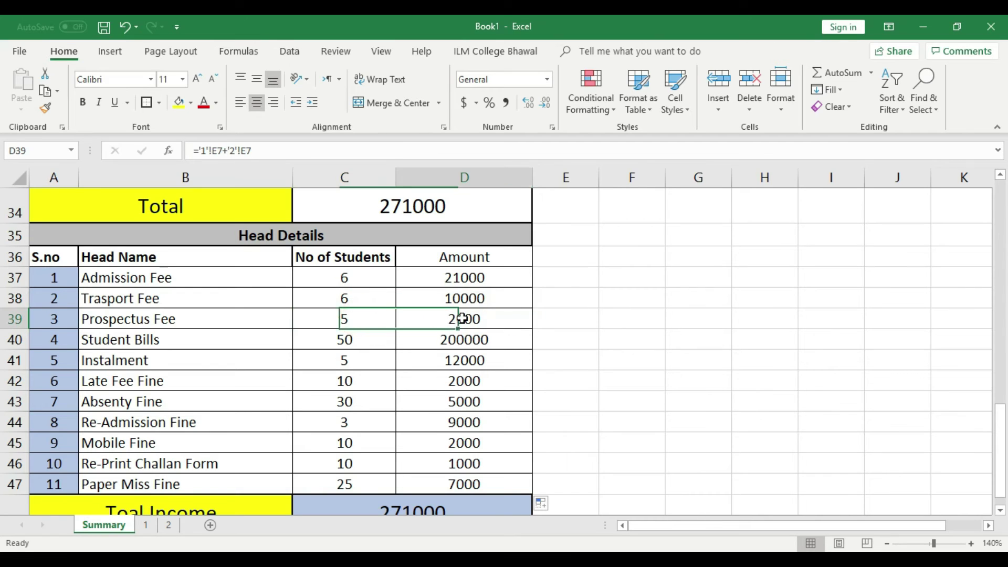
left_click(371, 336)
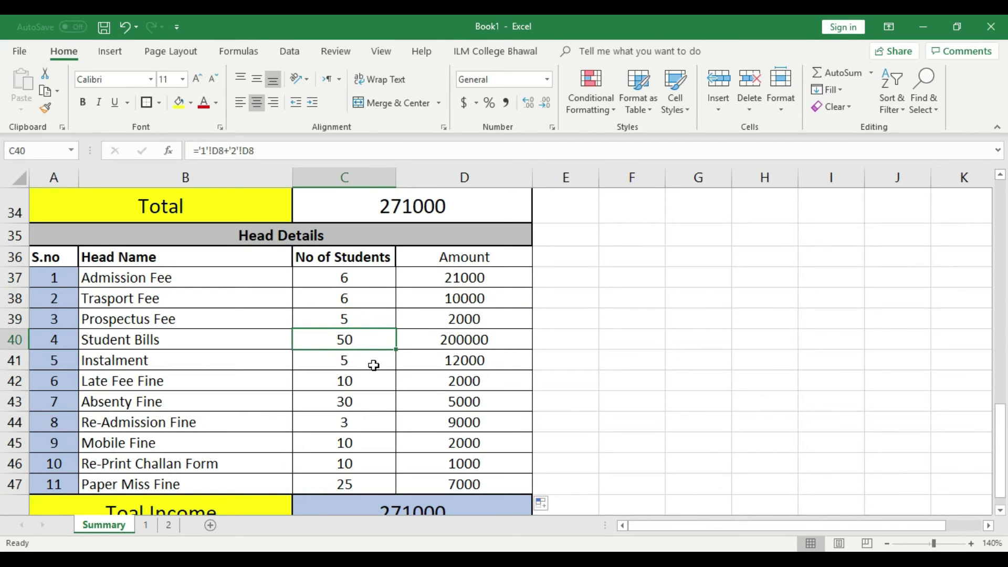
left_click(465, 341)
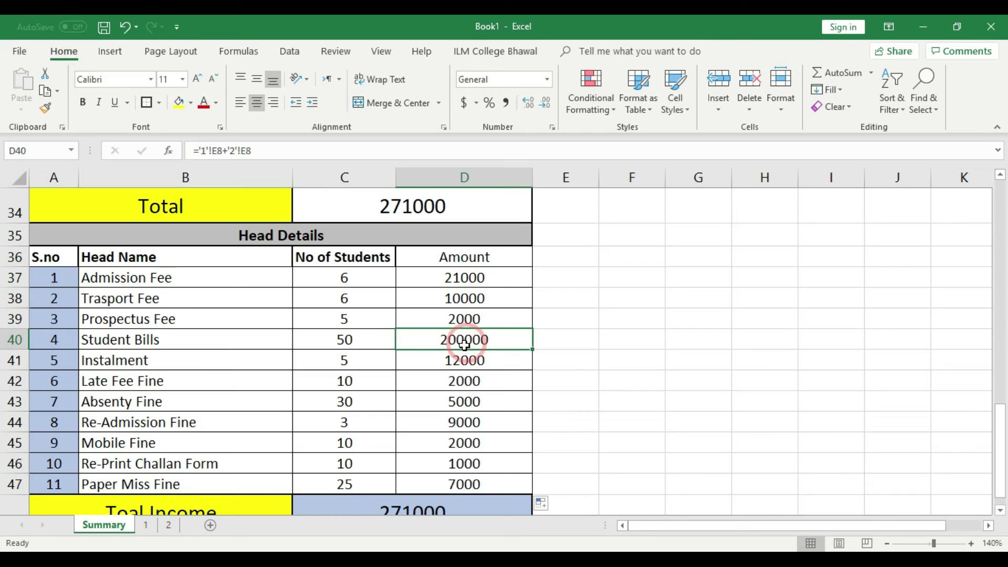
left_click(354, 361)
left_click(462, 356)
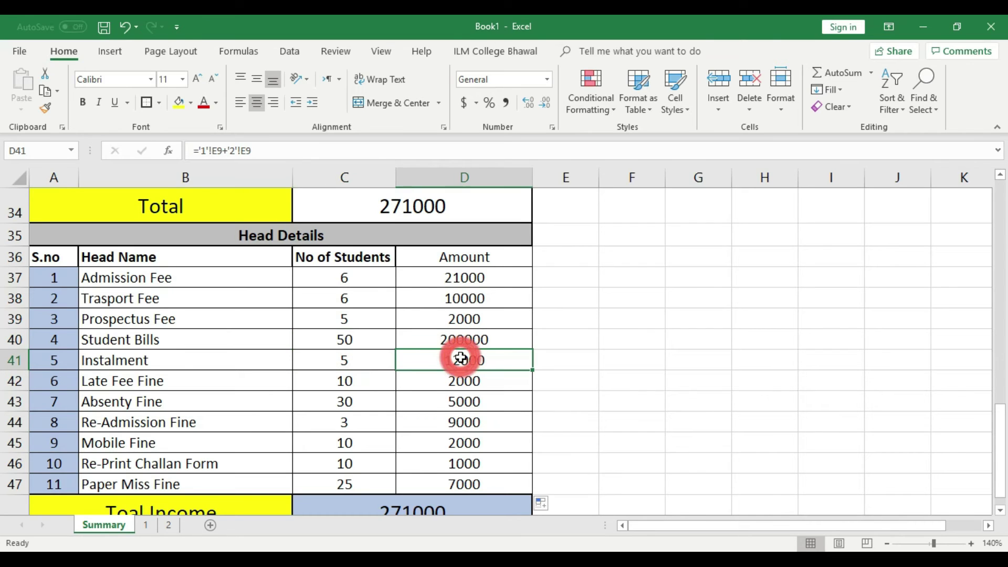
left_click(362, 378)
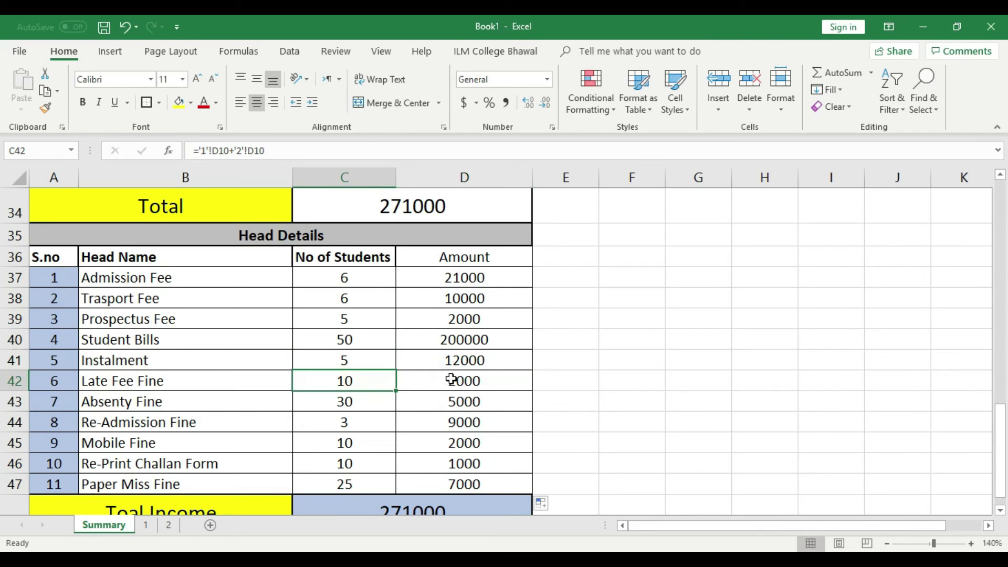
left_click(458, 379)
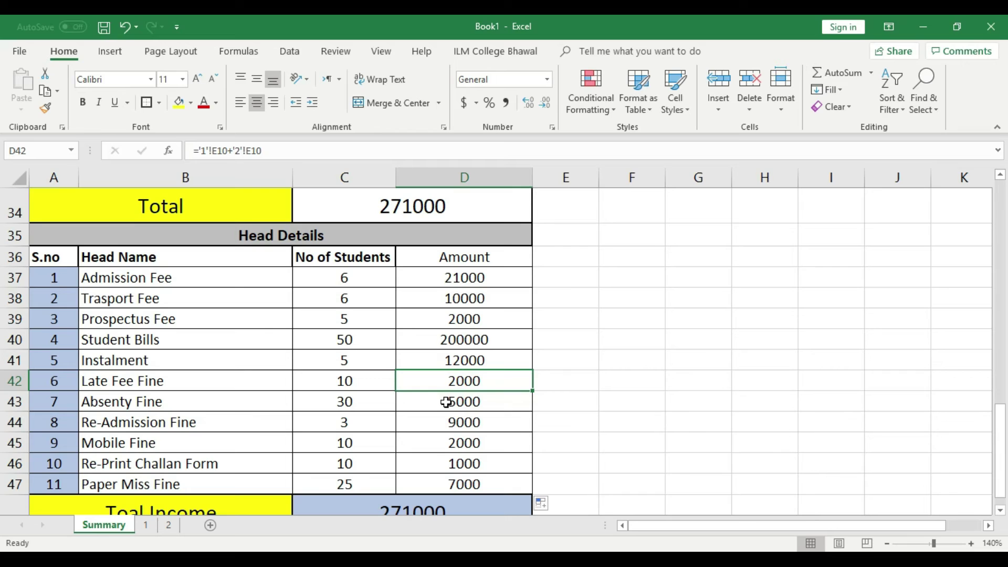
left_click(370, 401)
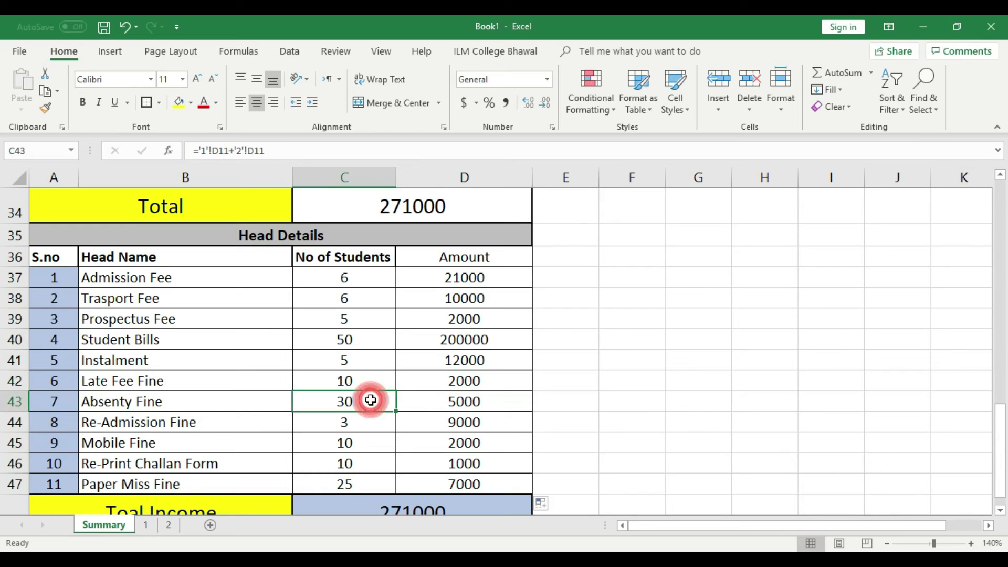
left_click(490, 405)
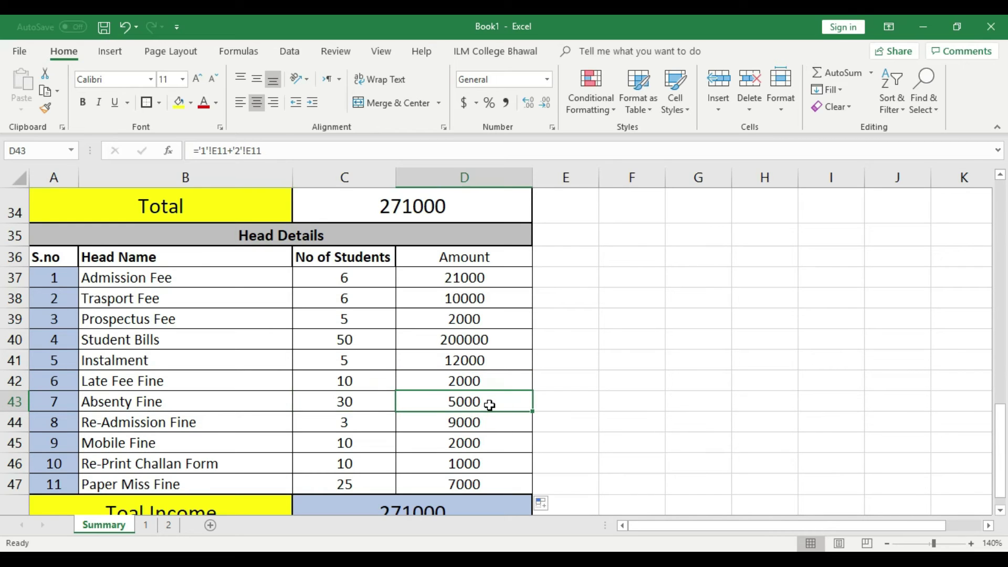
left_click(341, 419)
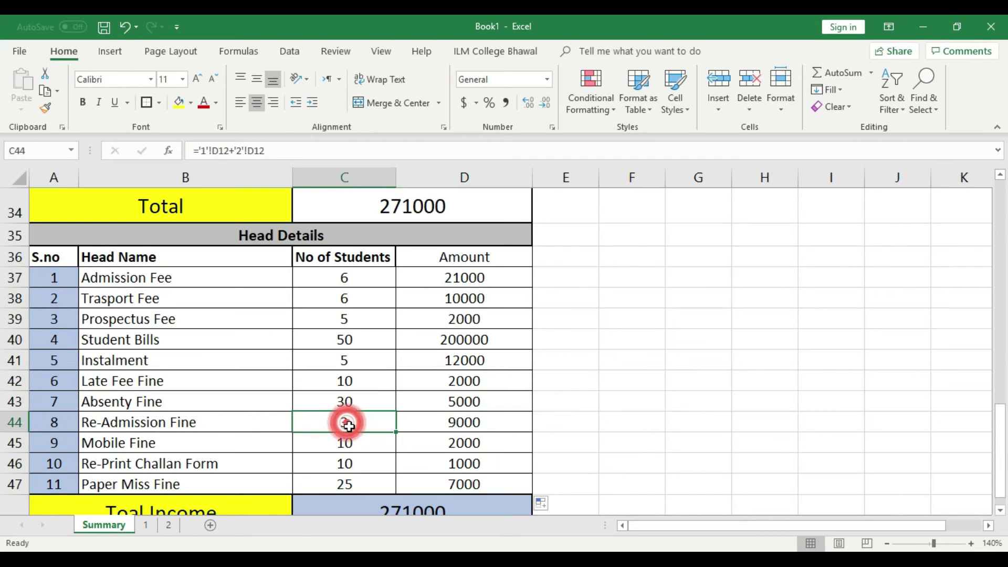
left_click(494, 422)
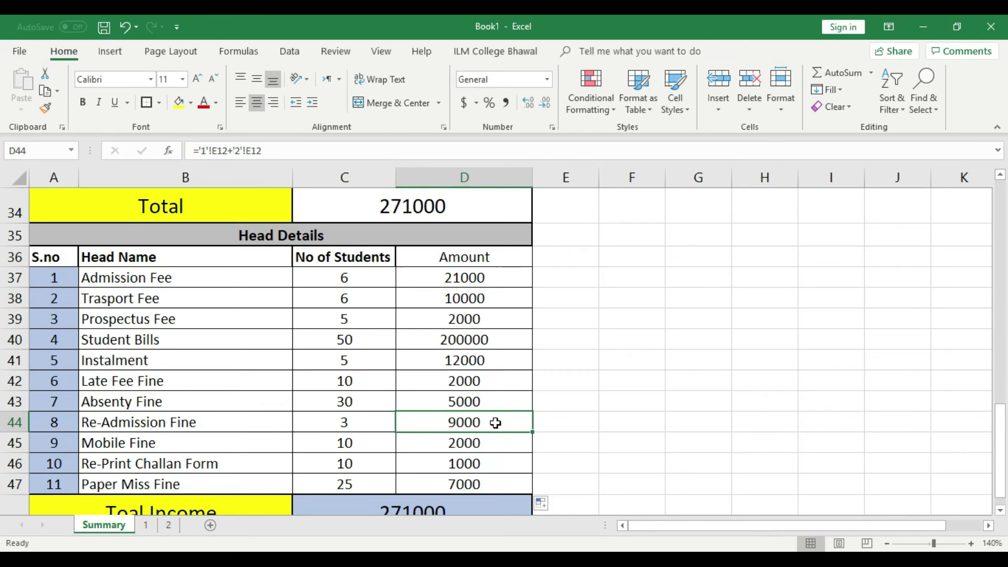
left_click(383, 444)
left_click(450, 443)
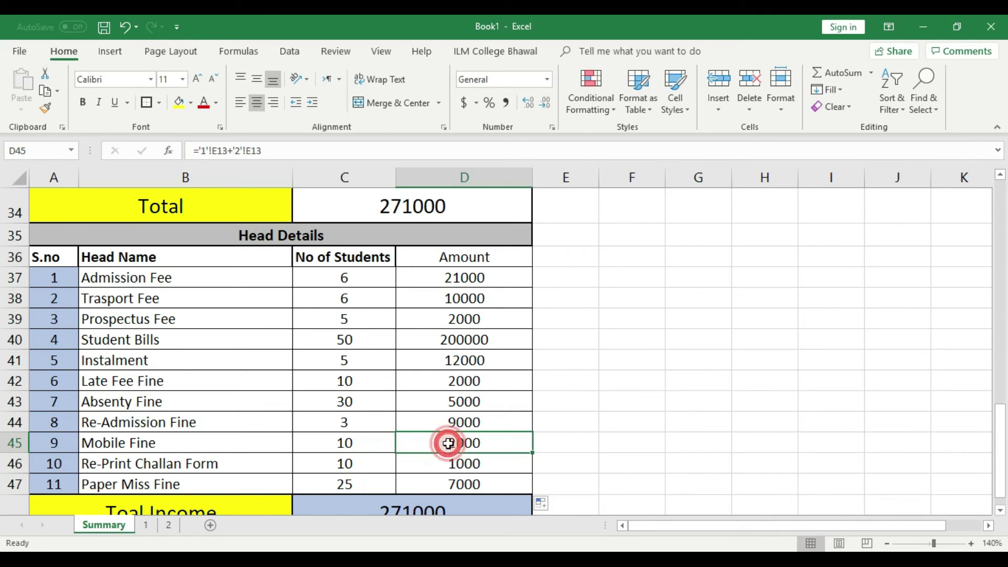
left_click(368, 463)
left_click(488, 464)
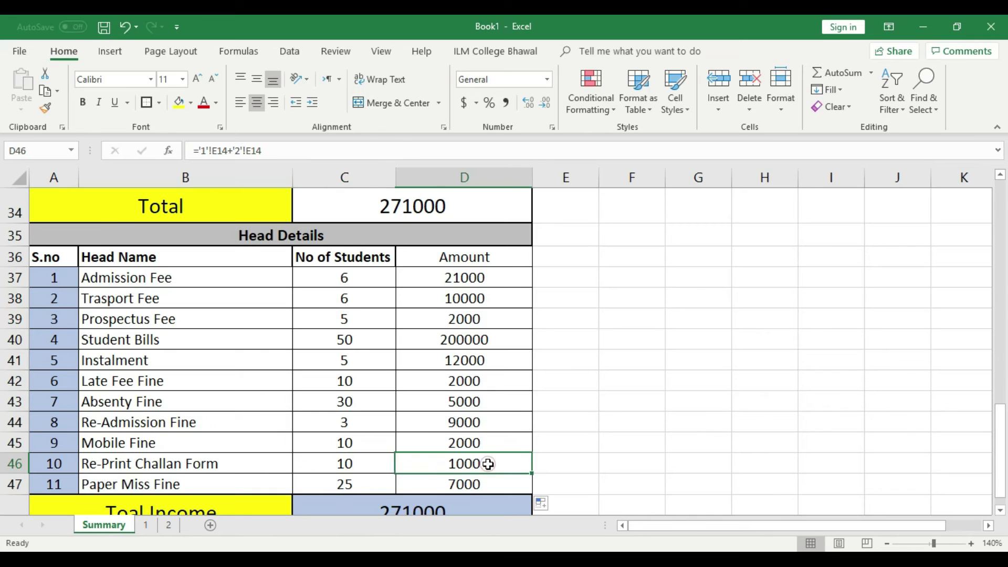
left_click(373, 481)
left_click(473, 479)
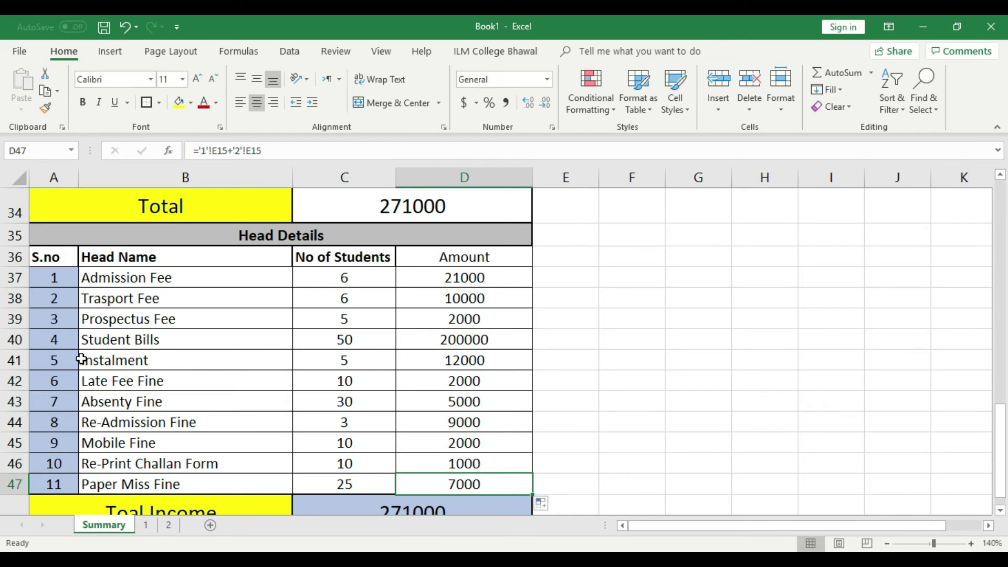
- Compare the Late Fee Fine row of Head Details on Summary with the Late Fee Fine entries on sheets 1 and 2
left_click_drag(100, 382, 438, 385)
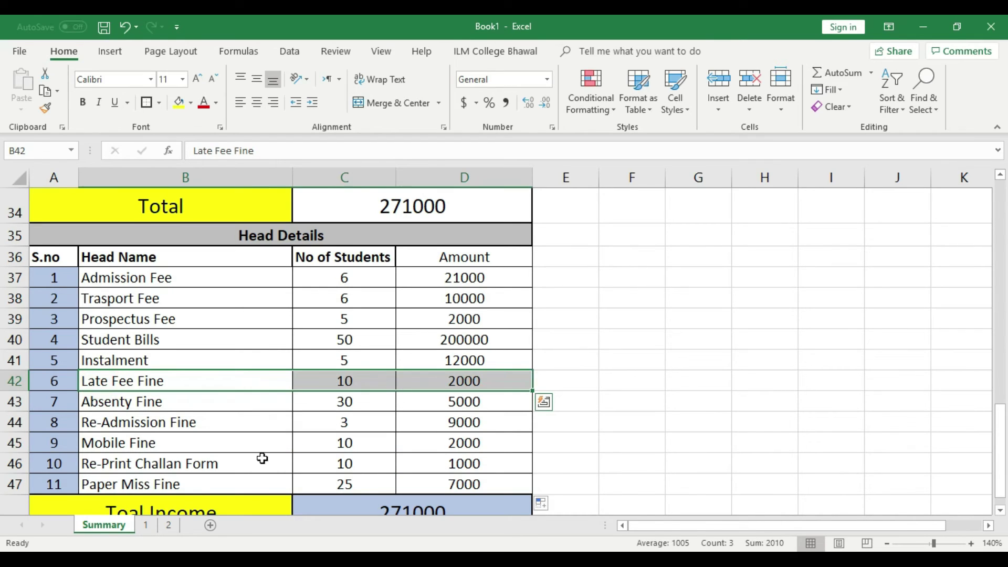
left_click(148, 526)
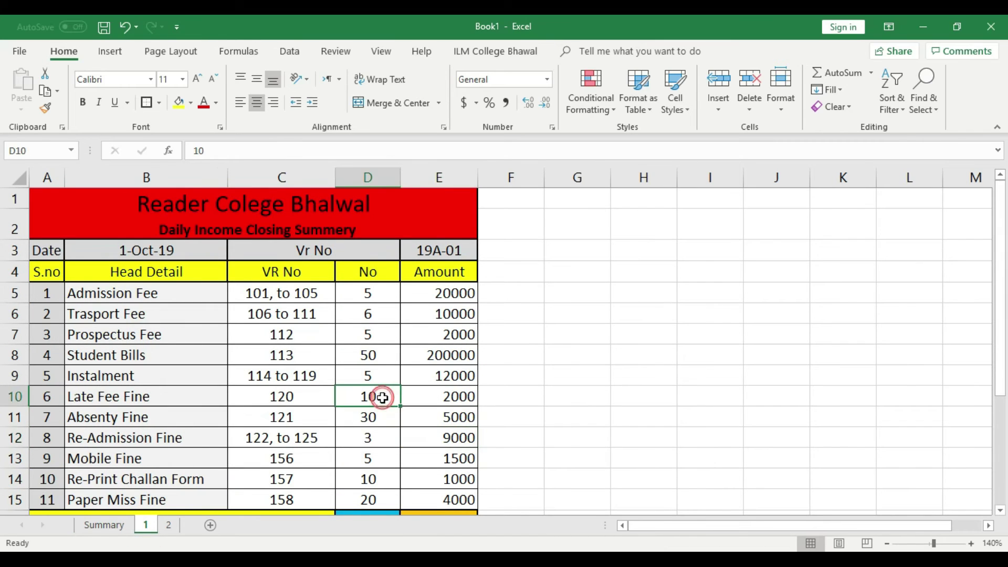
left_click(168, 525)
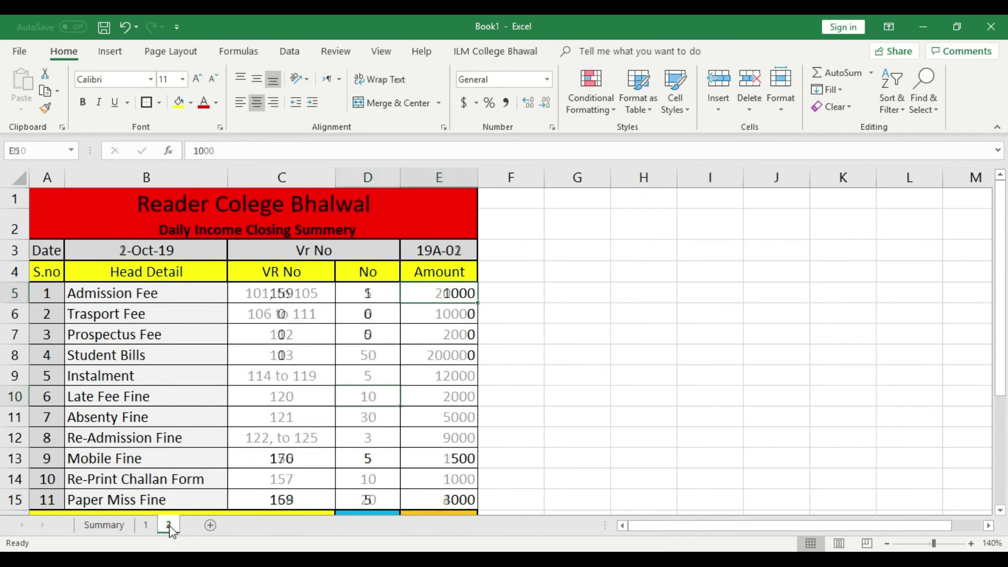
left_click(347, 395)
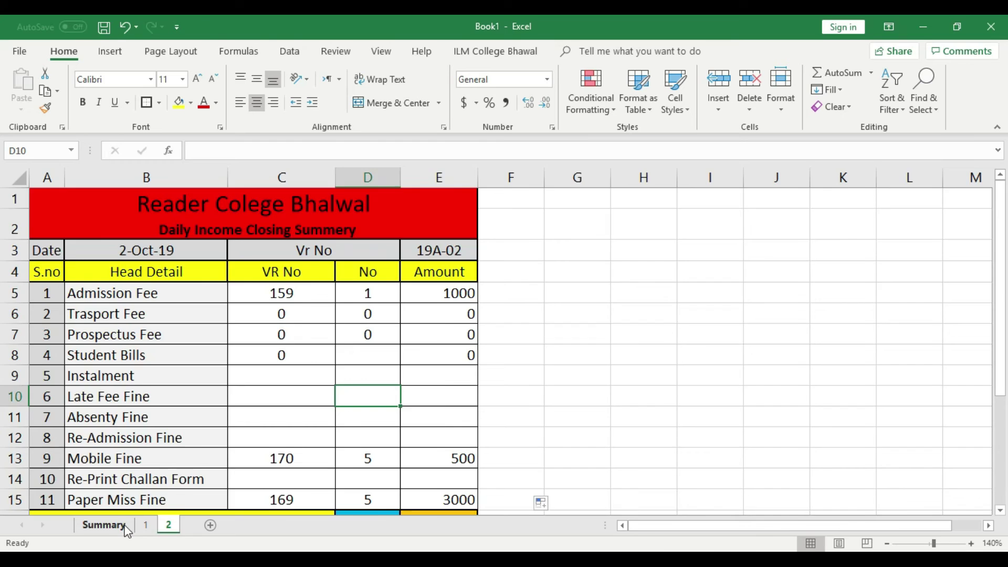
left_click(104, 525)
scroll(438, 411, "down", 1)
scroll(438, 411, "up", 3)
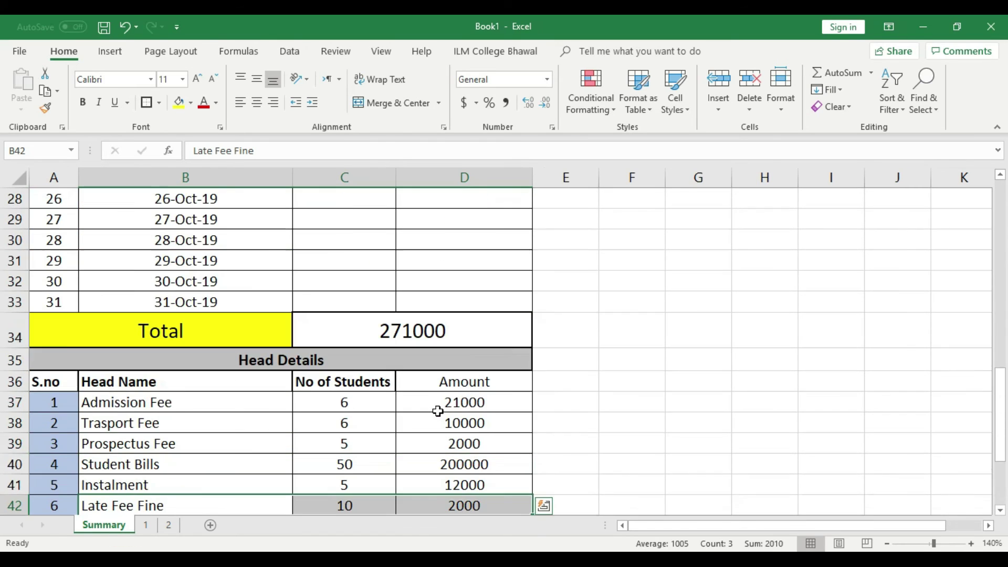
scroll(547, 374, "down", 1)
left_click(653, 338)
scroll(470, 389, "up", 5)
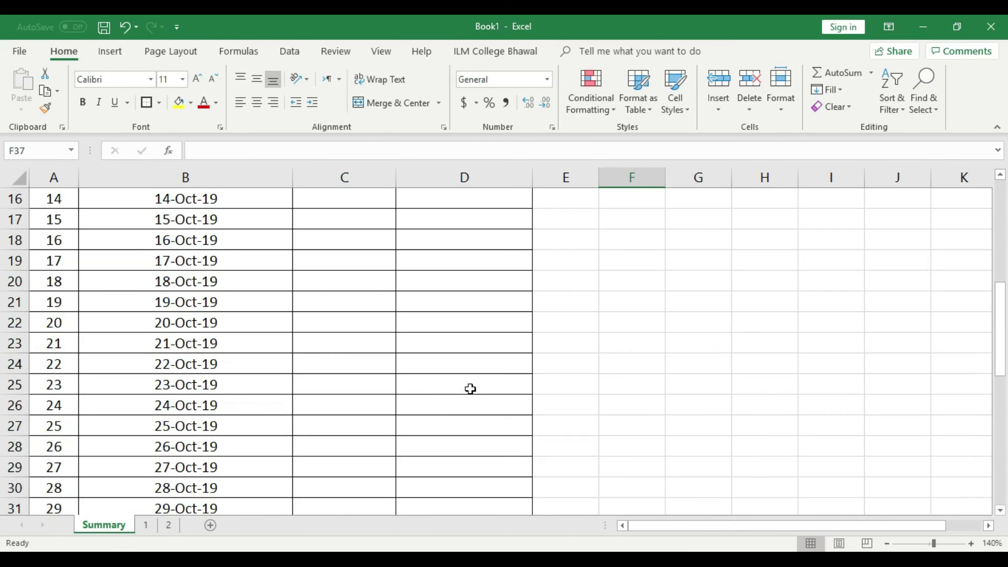
scroll(470, 388, "down", 1)
- On sheet 2, enter 1 as the No and 100 as the Amount for Late Fee Fine
left_click(167, 525)
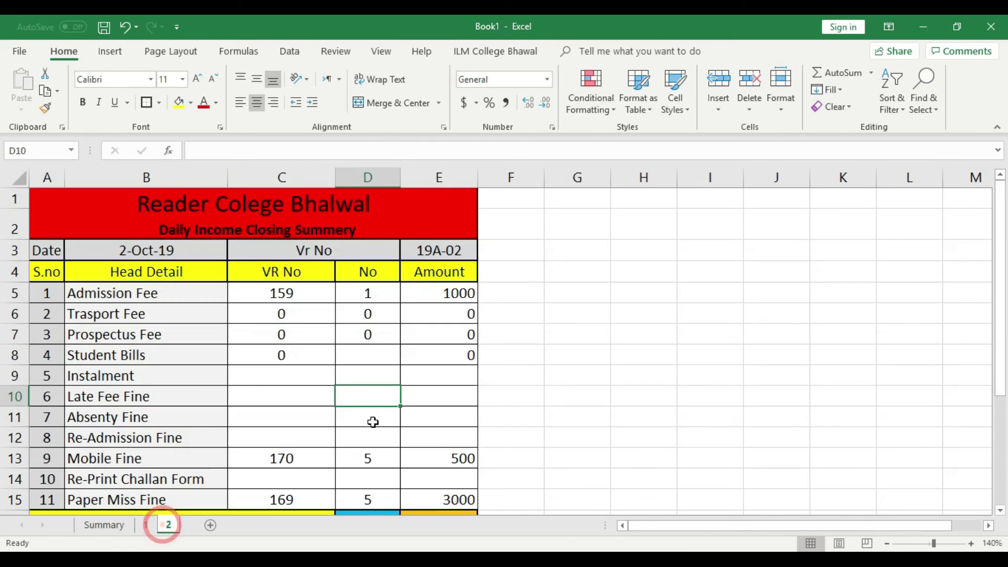
scroll(372, 421, "down", 2)
scroll(427, 395, "up", 1)
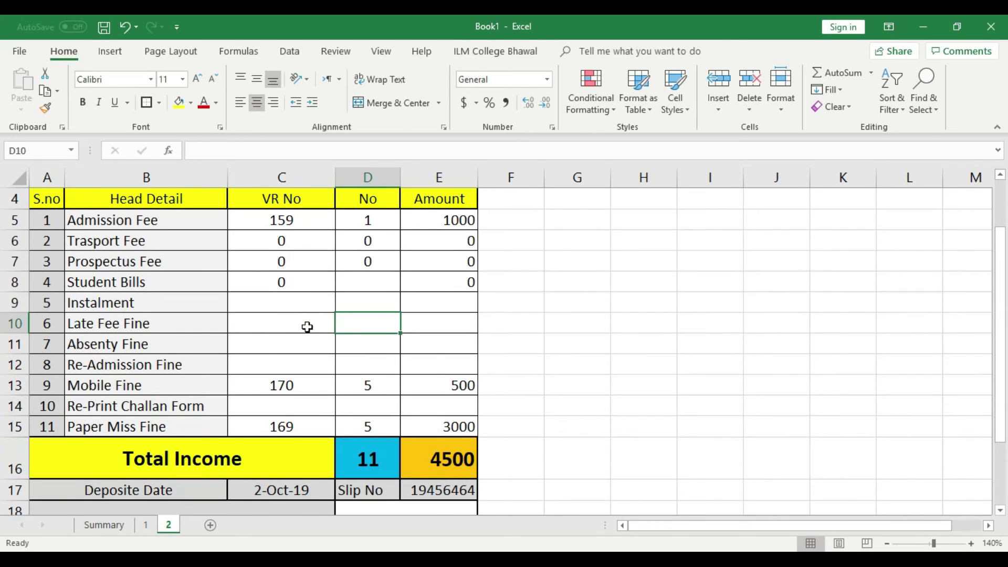
type("1")
left_click(464, 327)
type("100")
left_click(531, 318)
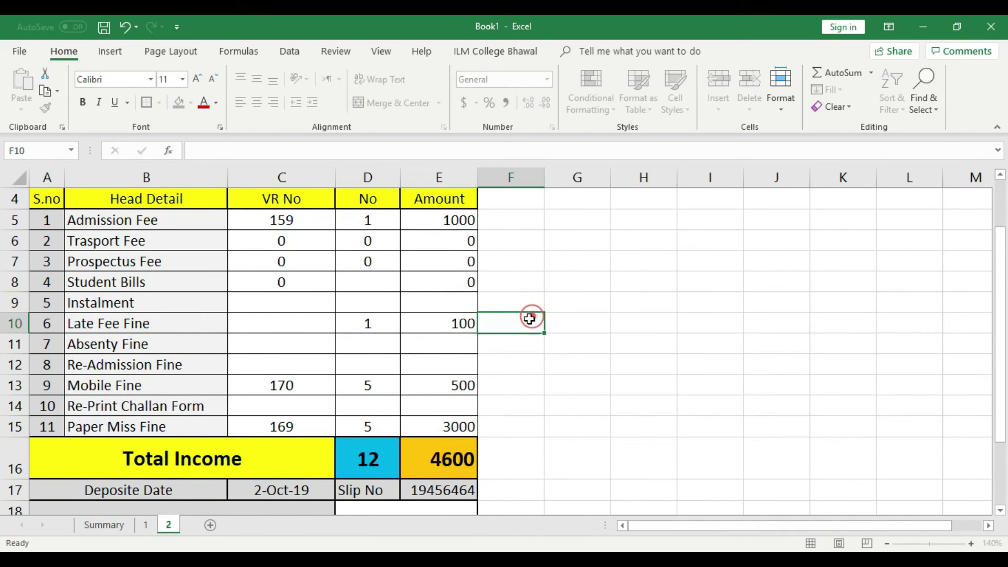
- Check sheet 2's Total Income against the 2-Oct-19 Income on Summary, and compare the daily Total with the Head Details Toal Income
scroll(489, 357, "down", 3)
scroll(480, 364, "up", 1)
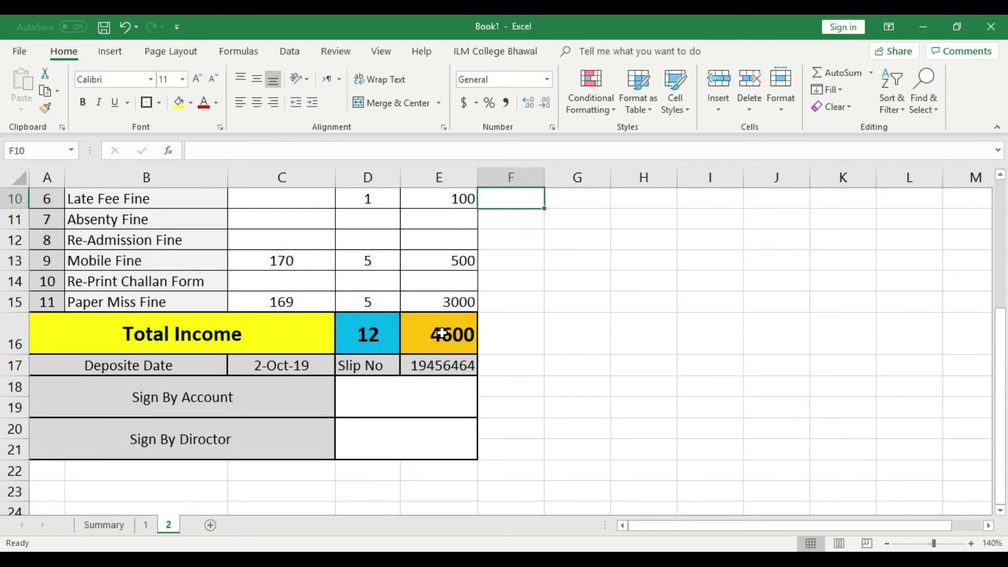
left_click(446, 331)
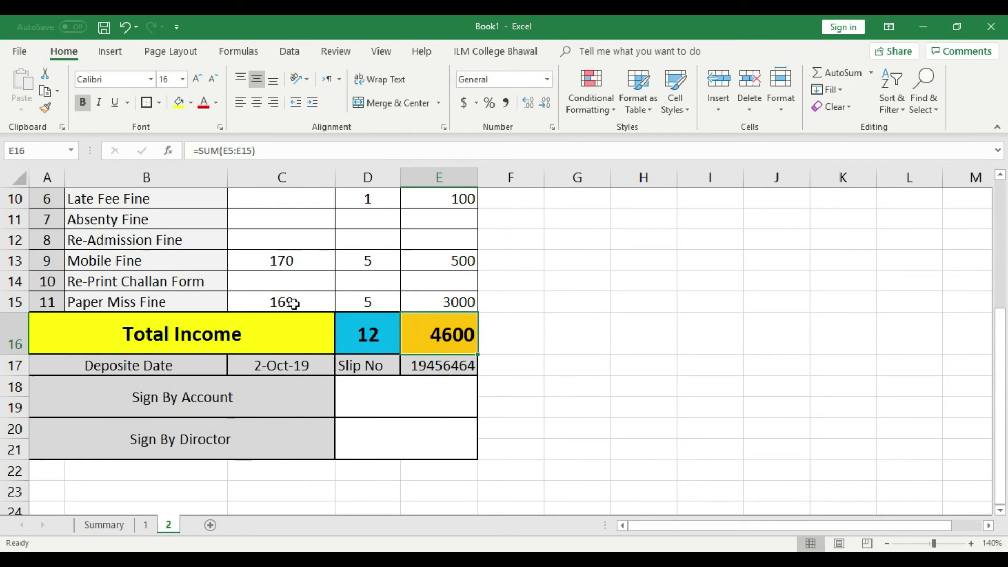
left_click(112, 531)
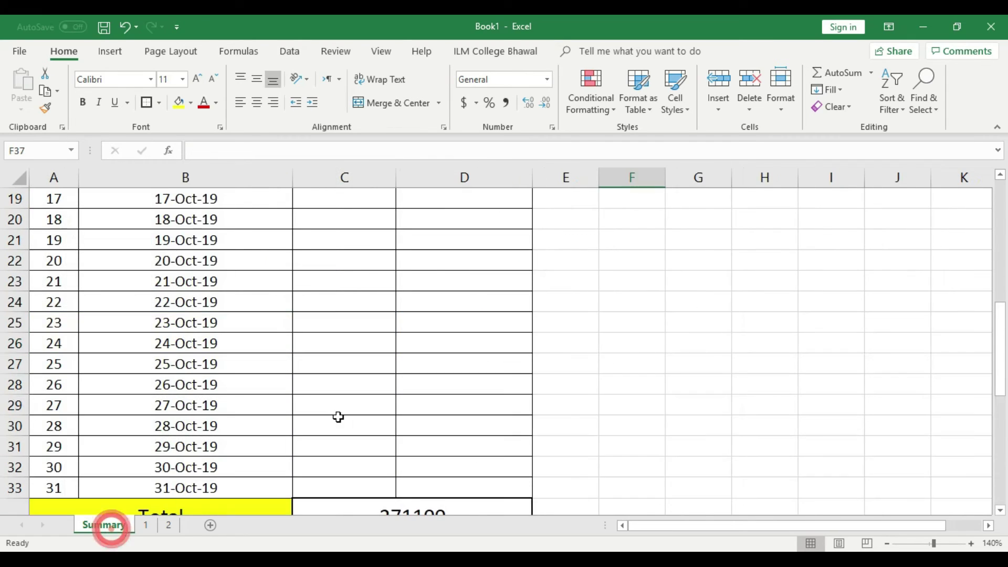
scroll(338, 414, "up", 6)
left_click(470, 302)
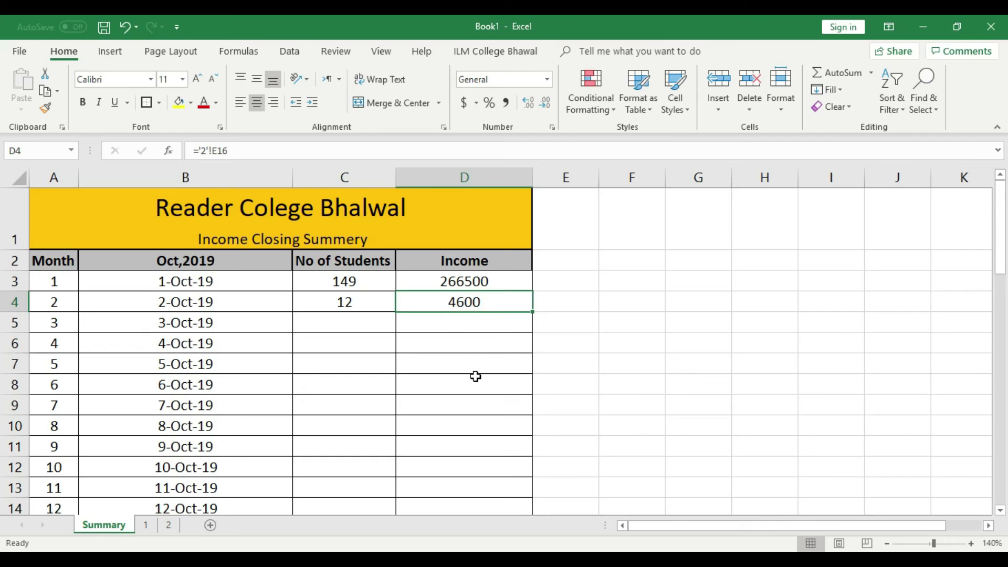
scroll(474, 475, "down", 8)
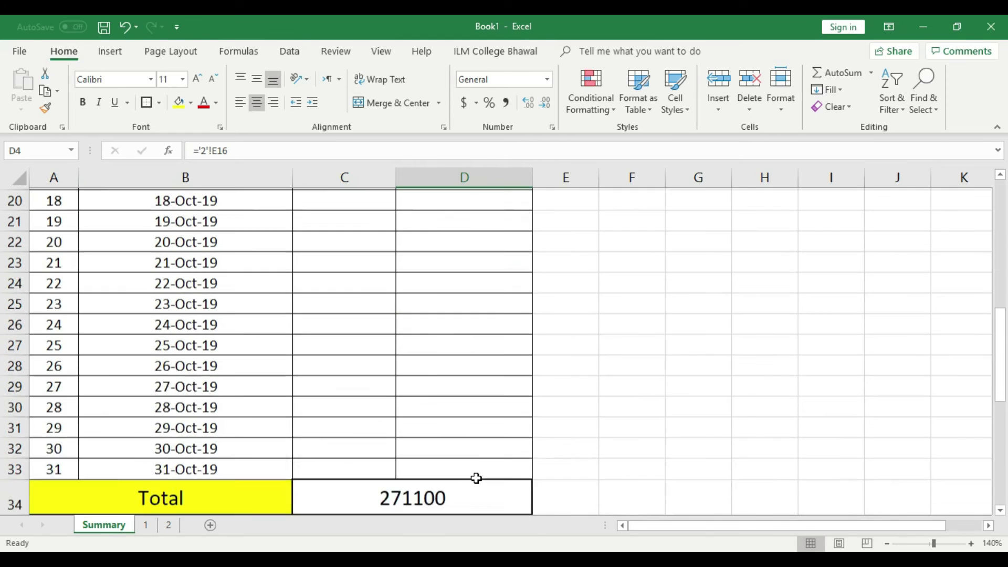
left_click(443, 394)
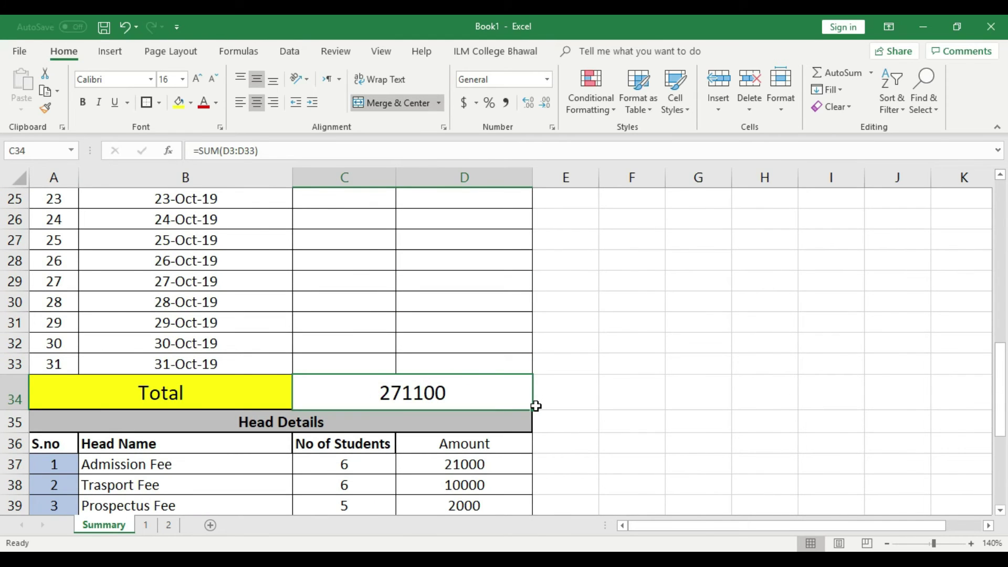
scroll(536, 406, "down", 5)
left_click(440, 381)
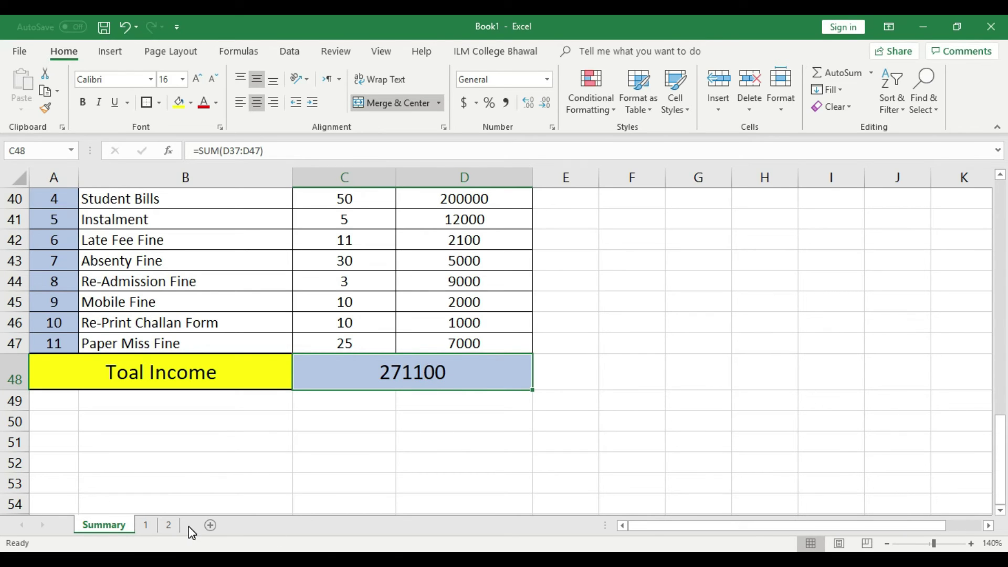
scroll(147, 508, "up", 4)
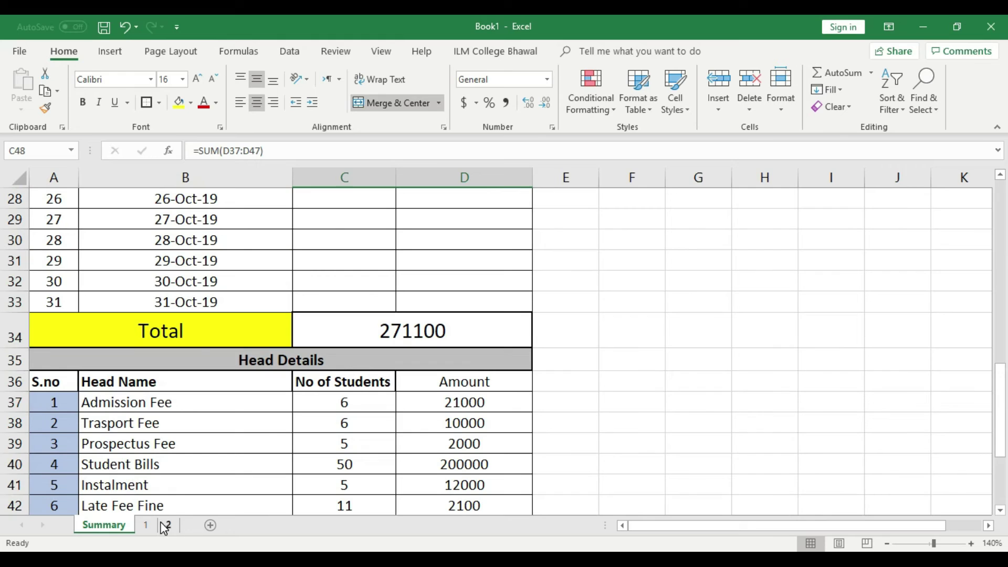
left_click(497, 402)
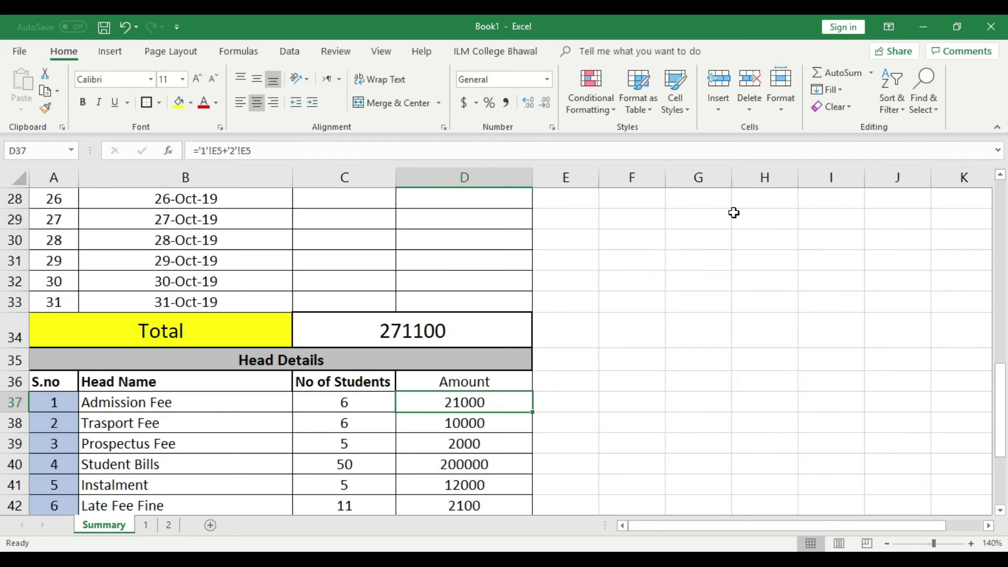
left_click(641, 357)
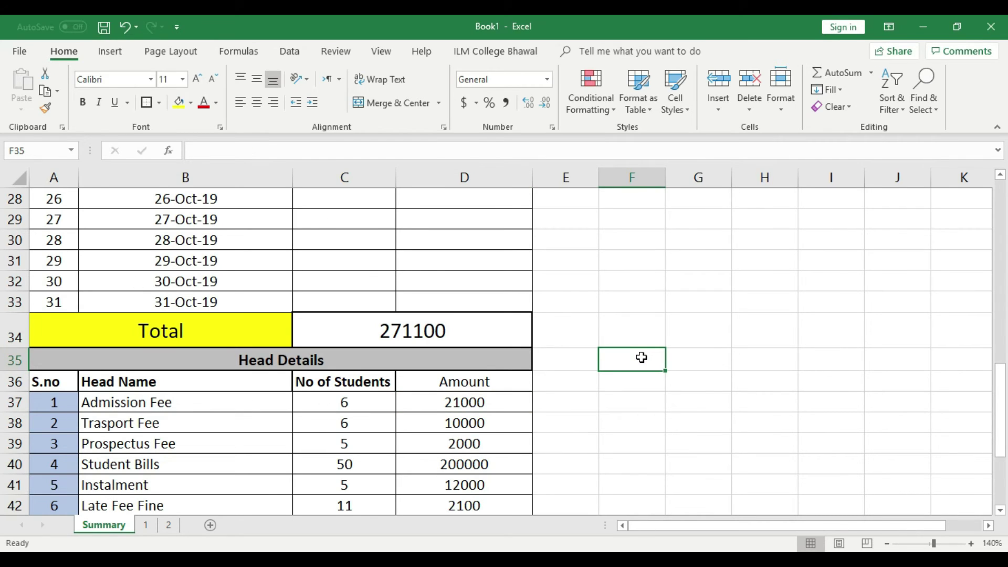
- Create a copy of sheet 2 in the same workbook and place the original sheet 2 before the copy
left_click(169, 525)
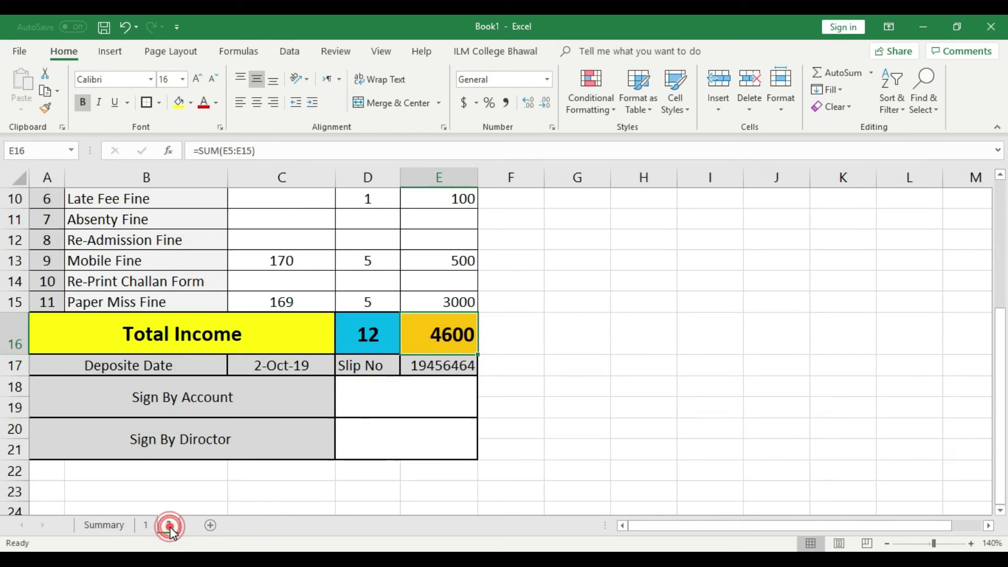
right_click(169, 525)
left_click(233, 410)
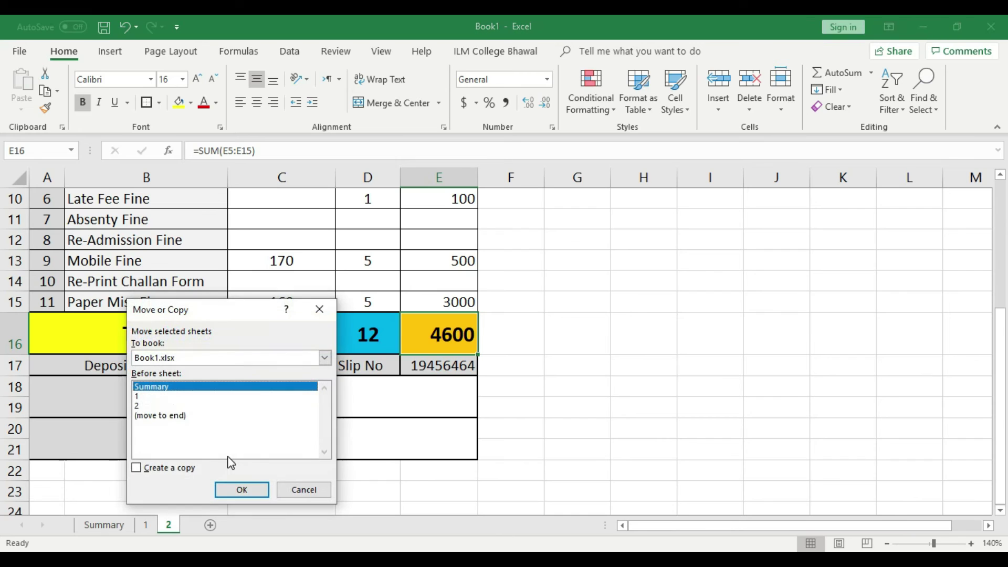
left_click(145, 416)
left_click(137, 406)
left_click(136, 468)
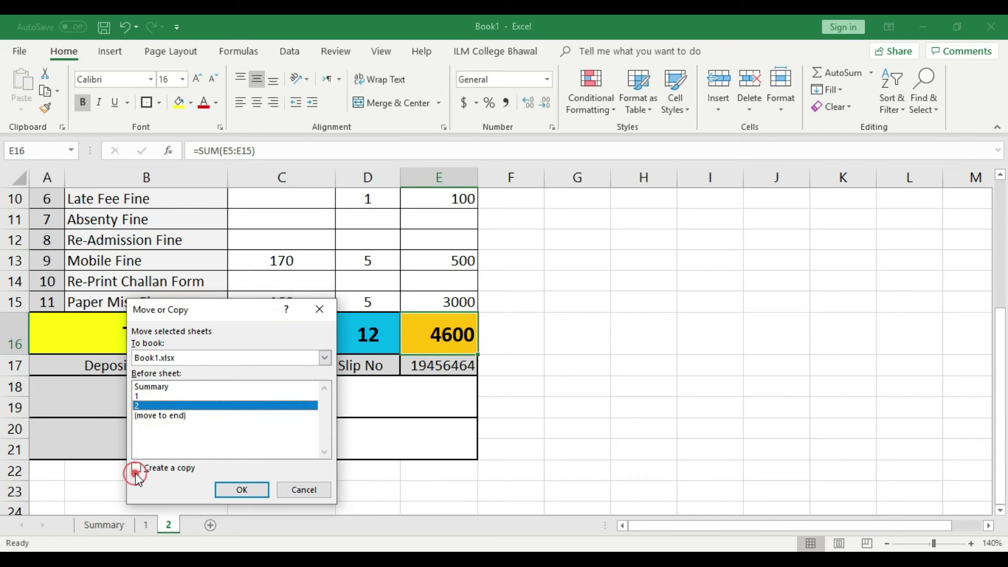
left_click(241, 491)
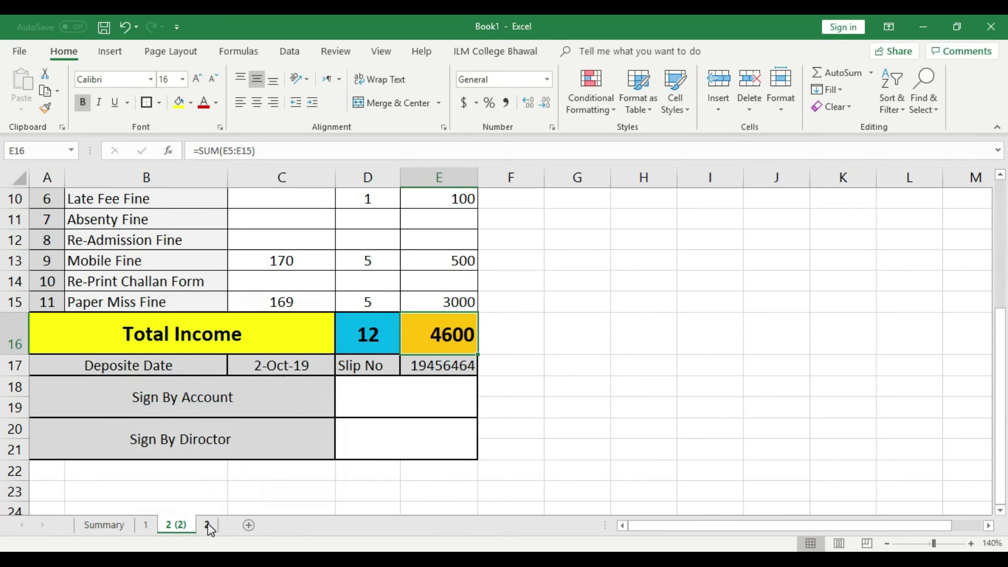
left_click_drag(207, 523, 167, 524)
- Rename the copied sheet as 3
right_click(199, 525)
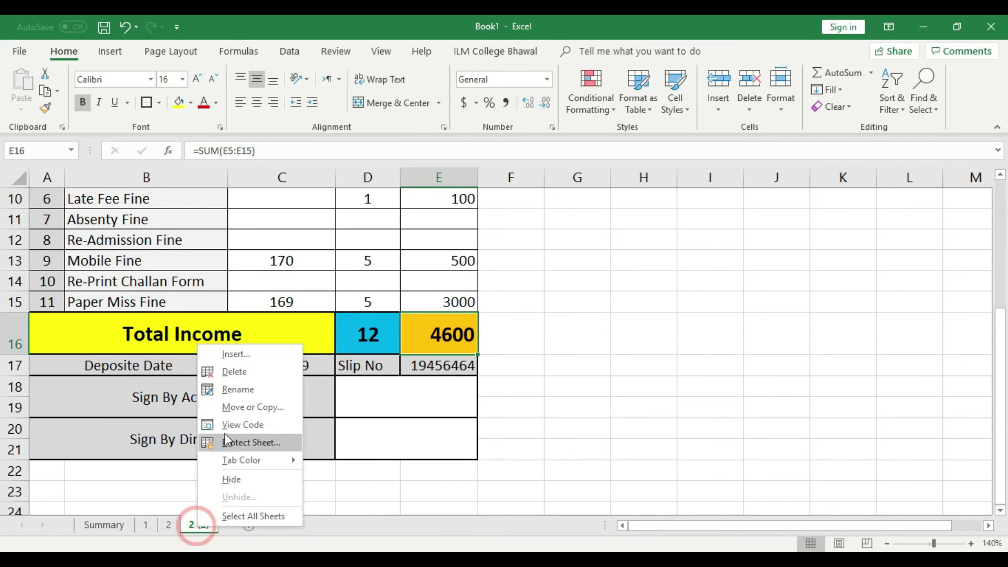
left_click(234, 390)
type("3")
left_click(551, 384)
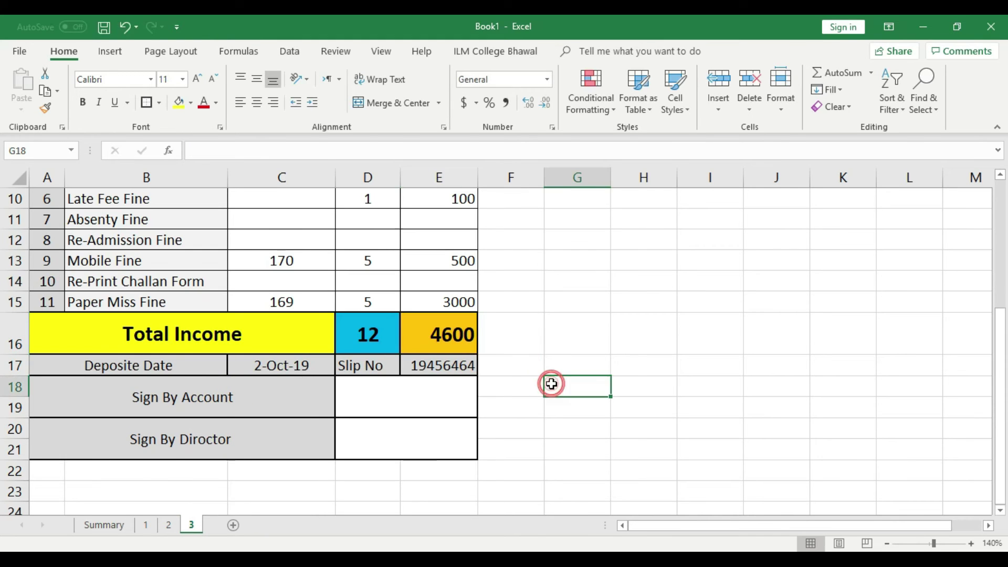
- Clear the VR No, No and Amount entries from Admission Fee through Paper Miss Fine on sheet 3
scroll(466, 345, "up", 3)
left_click_drag(293, 293, 420, 494)
key("Delete")
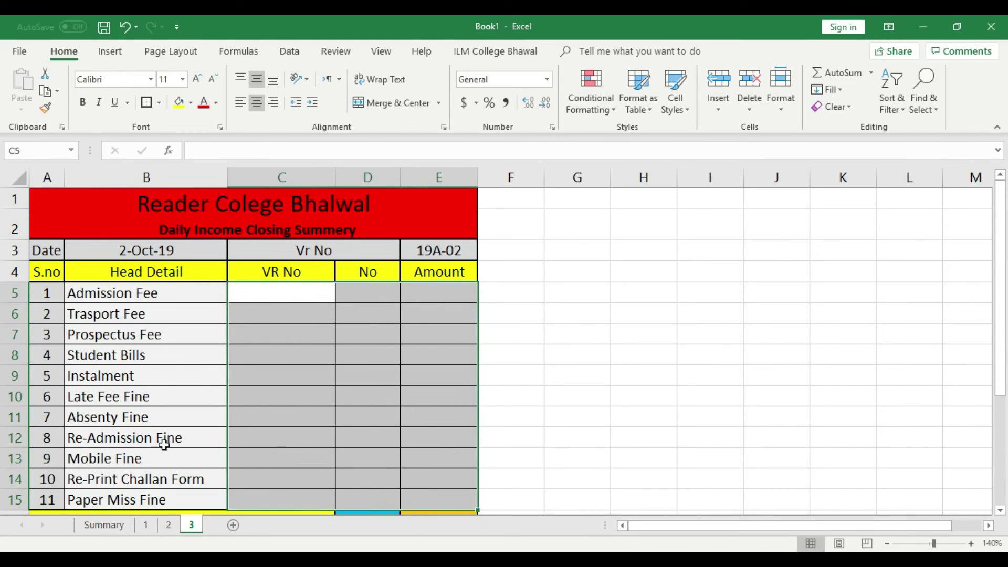
left_click(339, 436)
- Change sheet 3's date to 3-Oct-19 and its Vr No to 19A-03
double_click(125, 259)
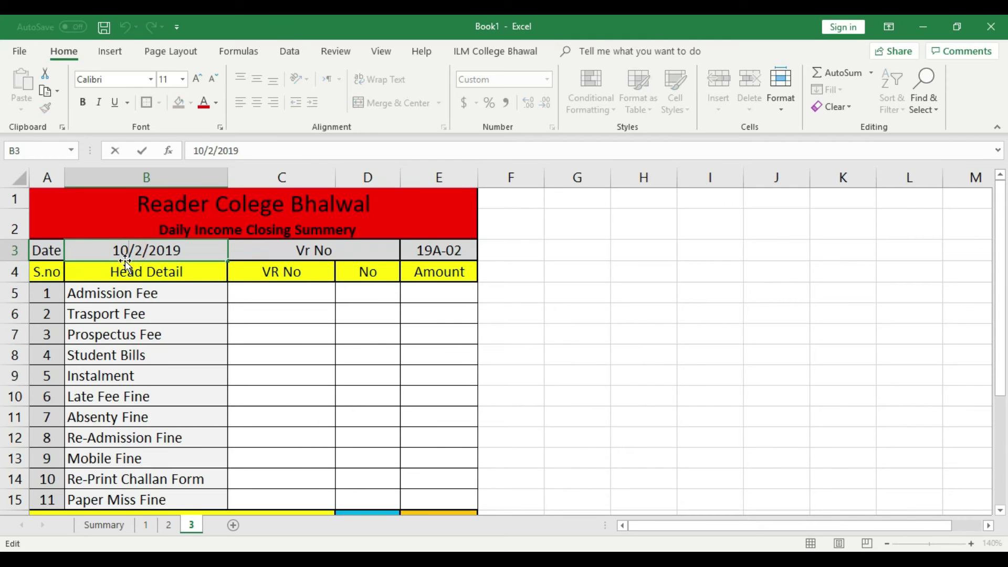
key("BackSpace")
type("3")
left_click(343, 368)
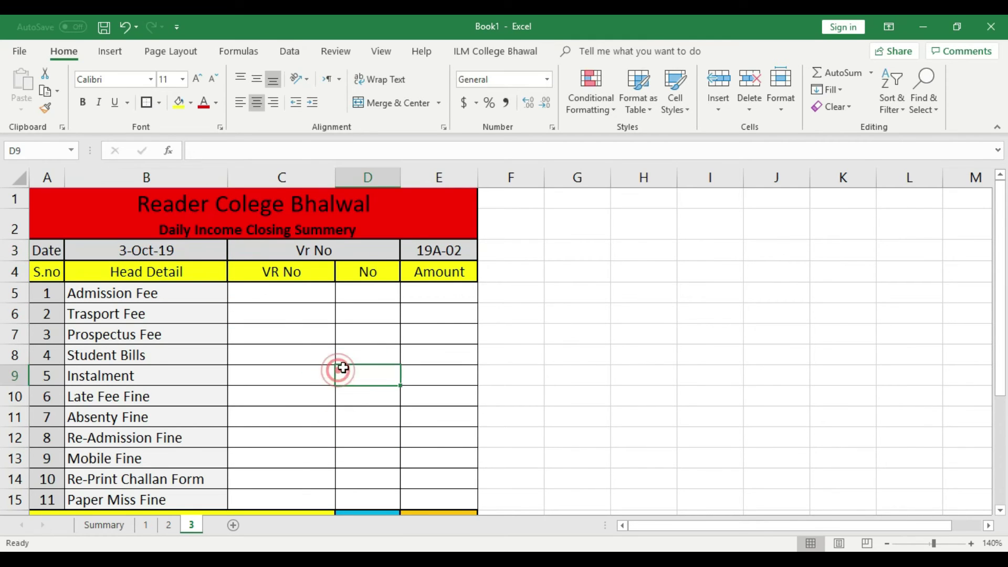
double_click(469, 251)
key("BackSpace")
type("3")
left_click(463, 346)
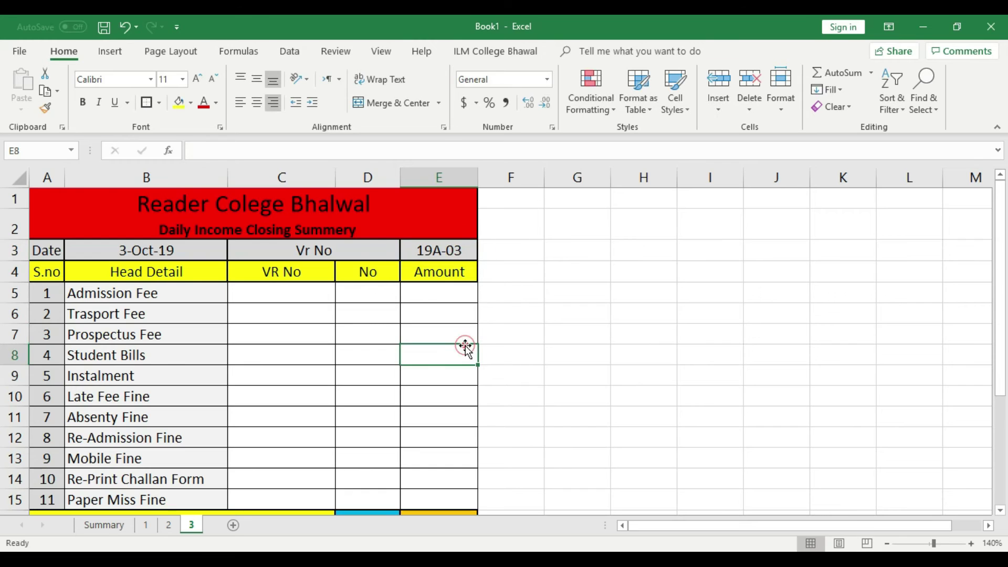
- Clear the Slip No label, the slip number and the Deposite Date value below Total Income on sheet 3
scroll(447, 352, "down", 4)
left_click_drag(364, 307, 446, 305)
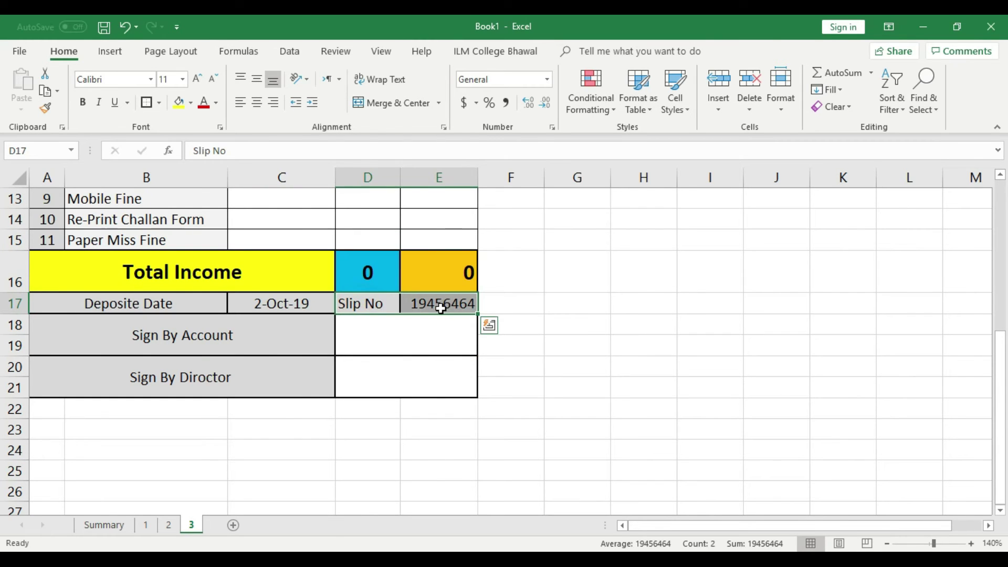
key("Delete")
left_click(289, 303)
key("Delete")
left_click(541, 336)
scroll(394, 350, "up", 1)
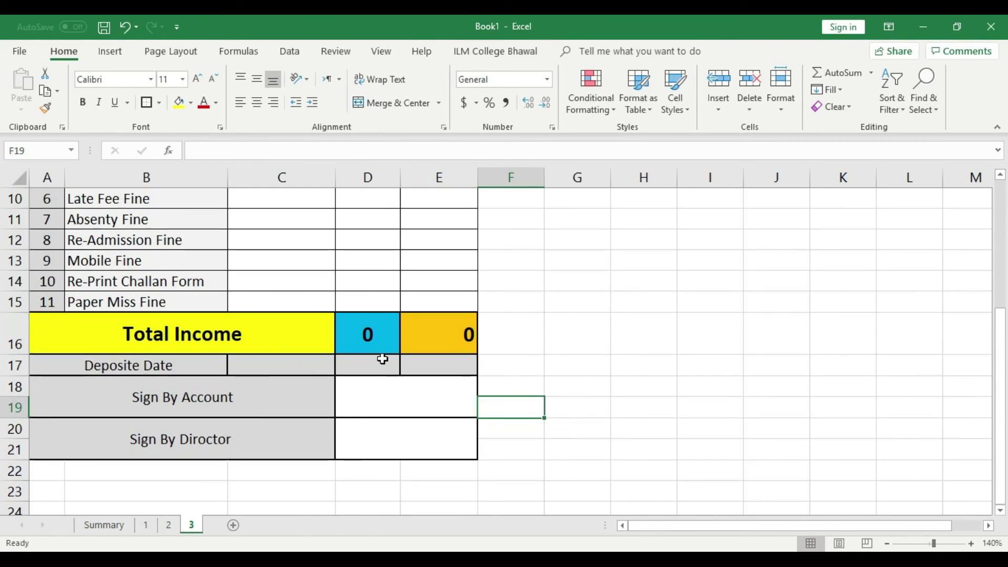
left_click(311, 368)
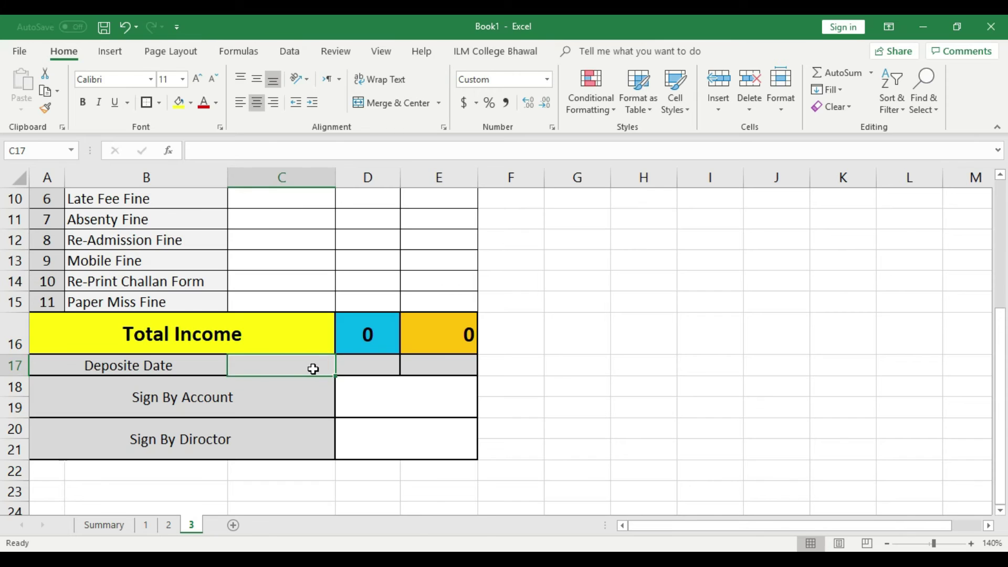
- Fill in Admission Fee on sheet 3 with VR No 701, No 1 and Amount 3500
scroll(313, 368, "up", 3)
left_click(322, 297)
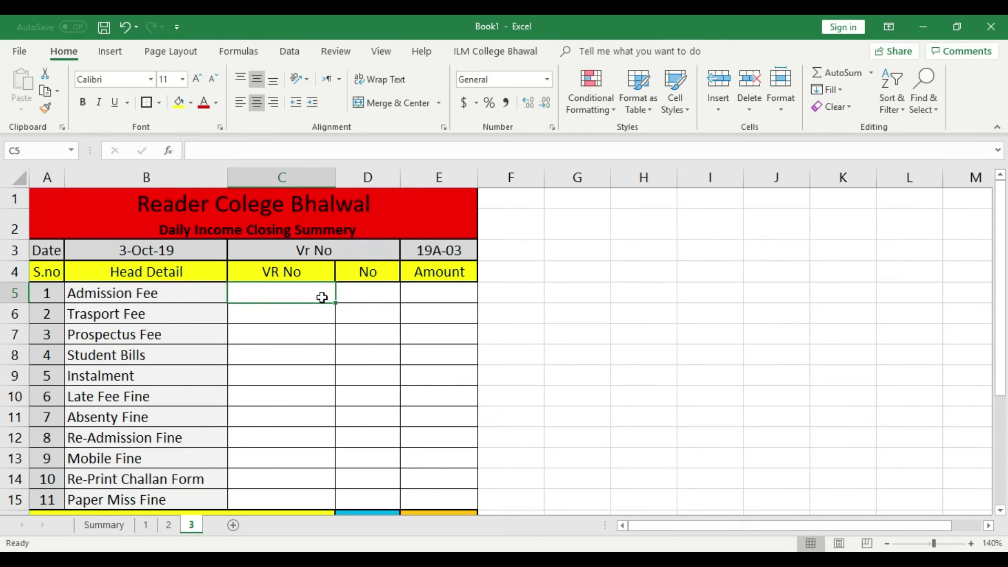
type("701")
left_click(383, 295)
type("1")
left_click(435, 291)
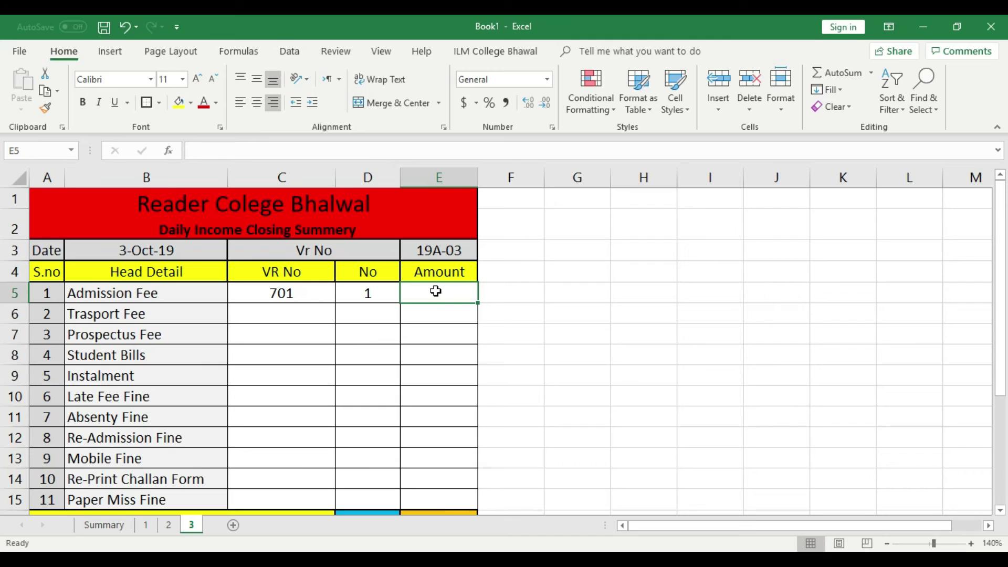
type("3500")
left_click(435, 336)
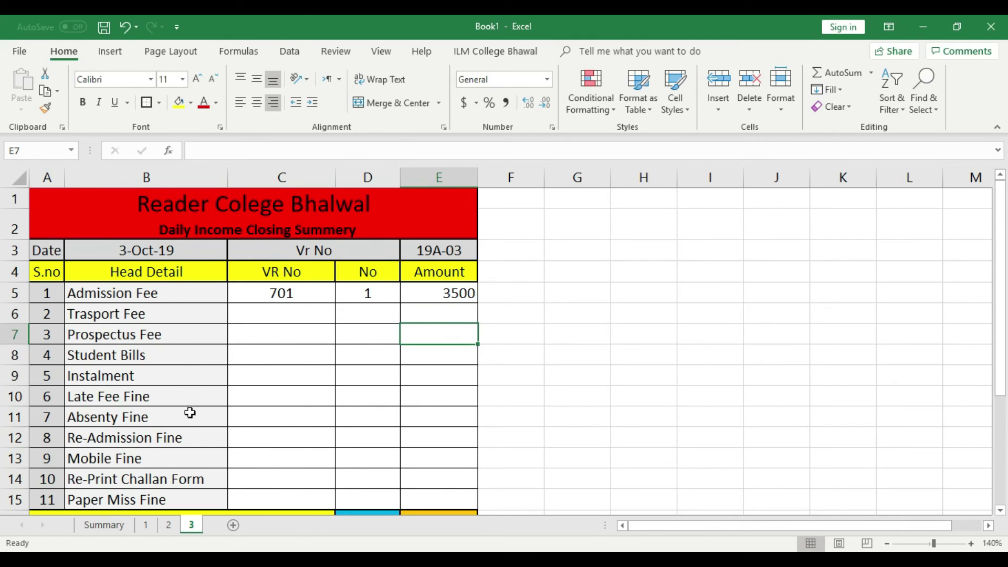
left_click(291, 398)
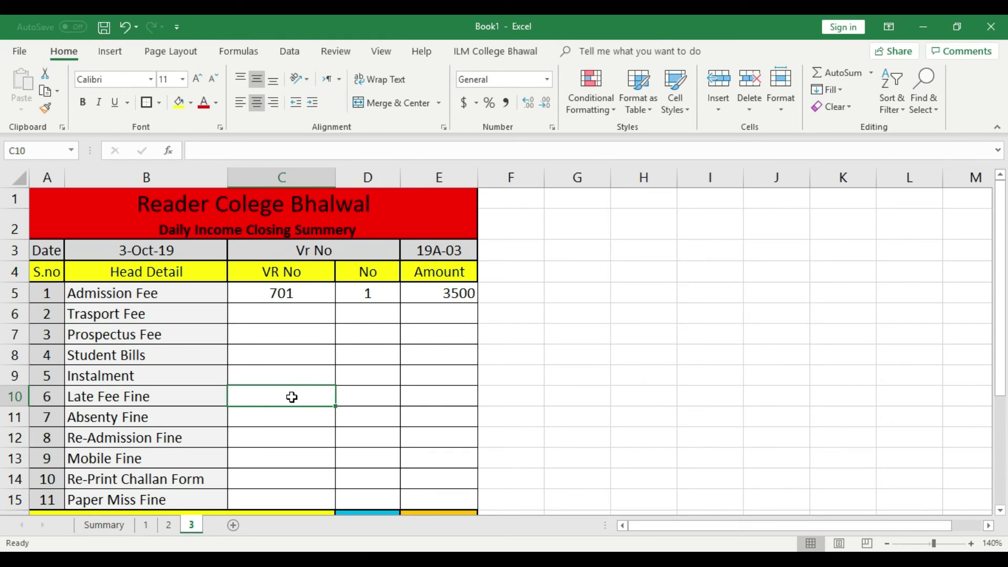
- Fill in the Late Fee Fine row on sheet 3 with VR No 702, No 2 and Amount 500
type("702")
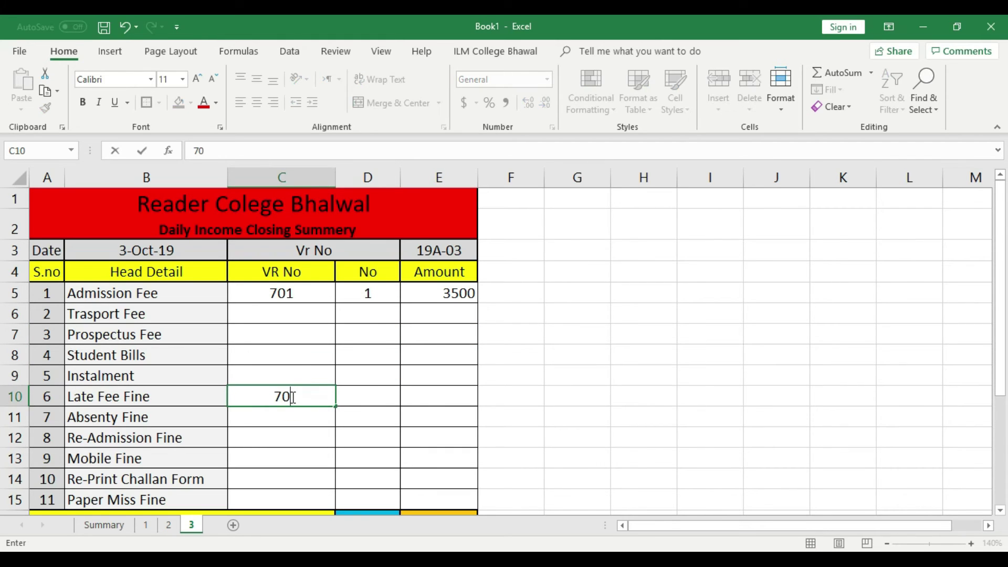
left_click(379, 401)
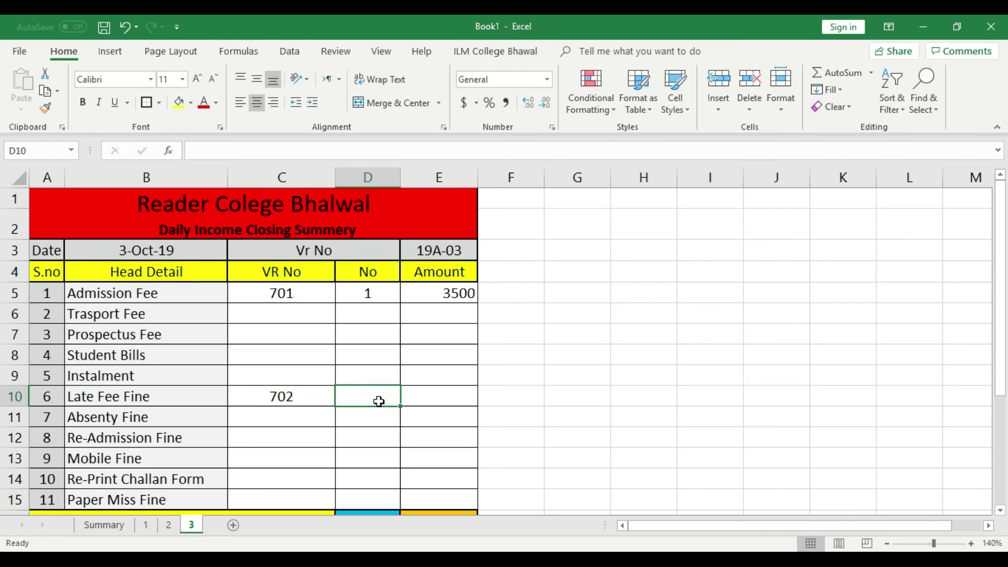
type("2")
left_click(431, 400)
type("500")
left_click(431, 430)
scroll(432, 431, "down", 2)
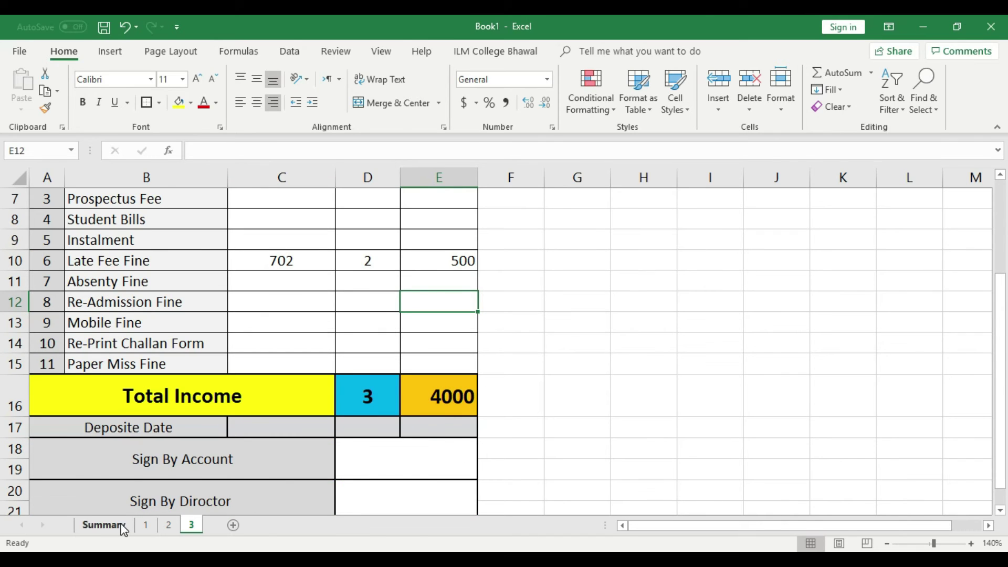
- Link the 3-Oct-19 Income cell D5 on the Summary sheet to sheet 3's total amount with ='3'!E16
left_click(103, 526)
scroll(389, 386, "down", 4)
scroll(389, 387, "up", 13)
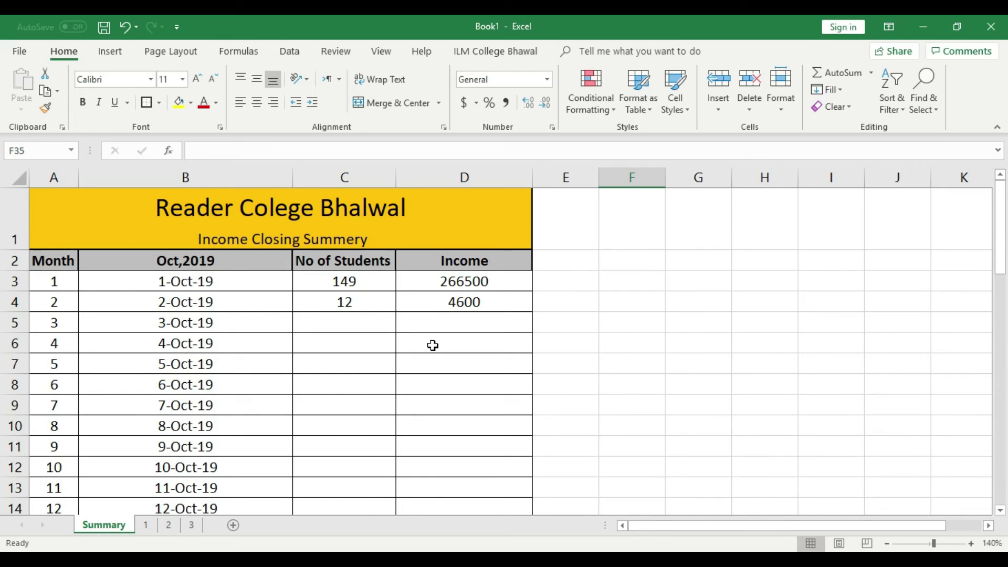
left_click(379, 328)
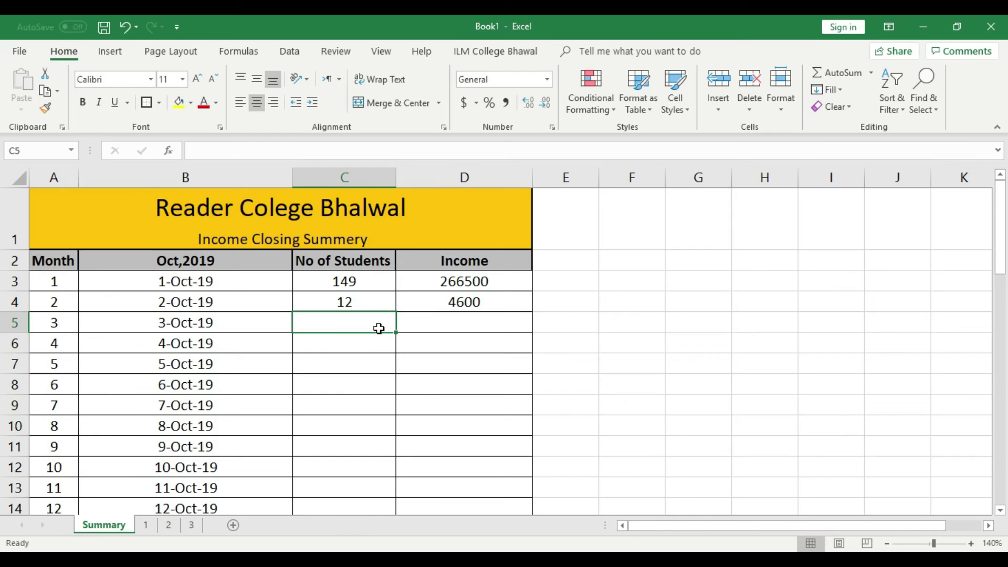
left_click(194, 526)
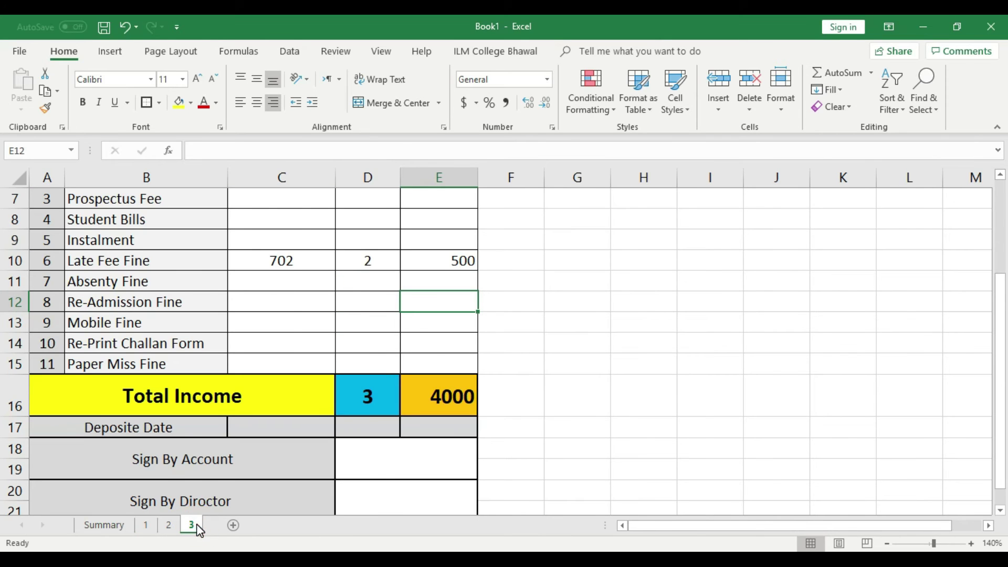
left_click(105, 525)
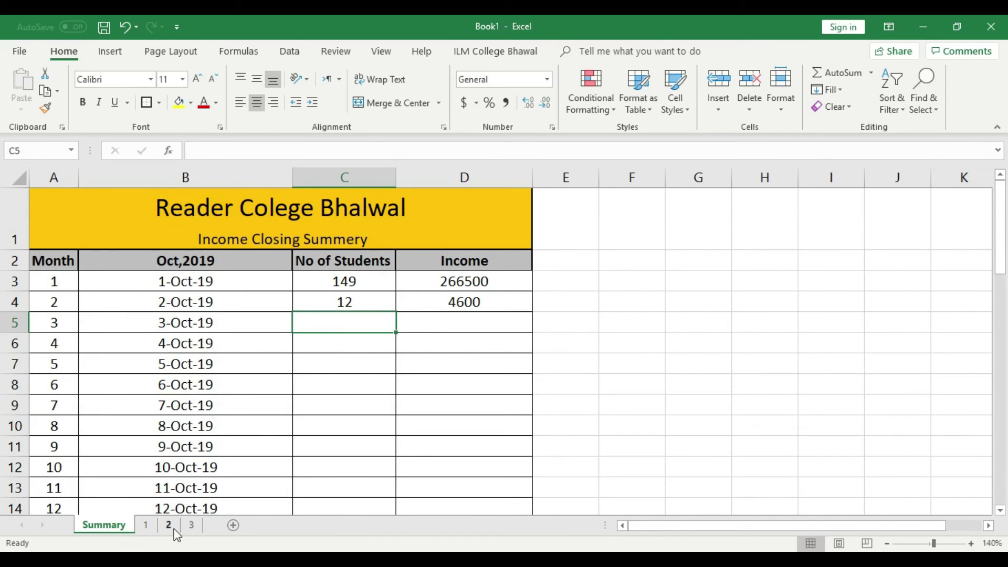
left_click(439, 323)
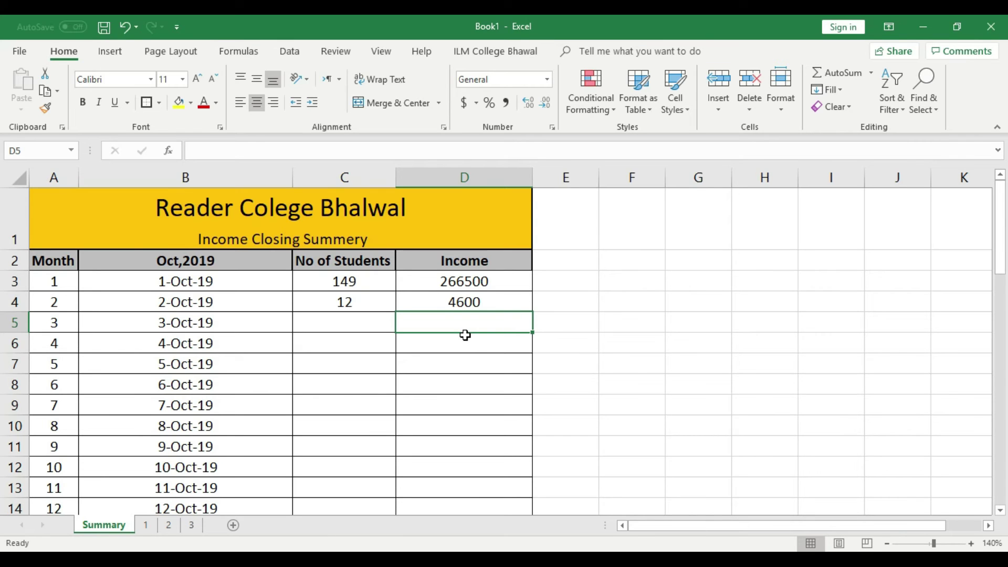
type("=")
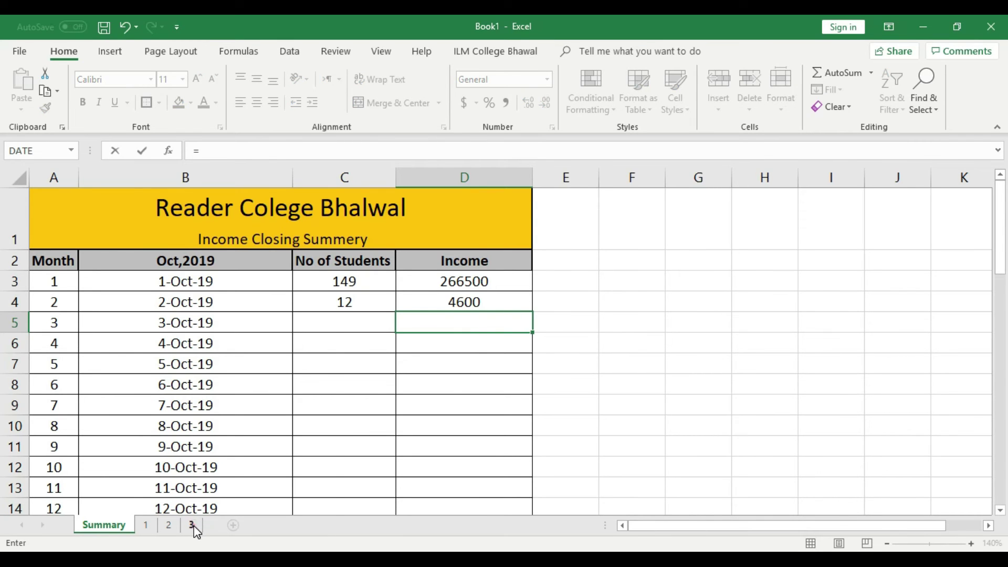
left_click(192, 526)
scroll(620, 368, "down", 2)
scroll(591, 372, "up", 4)
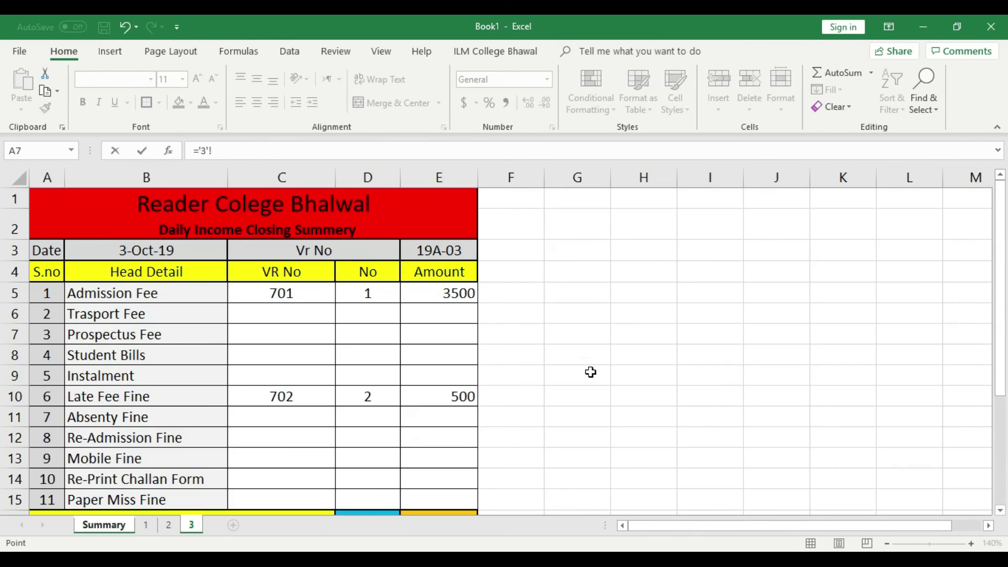
scroll(591, 372, "down", 2)
left_click(471, 391)
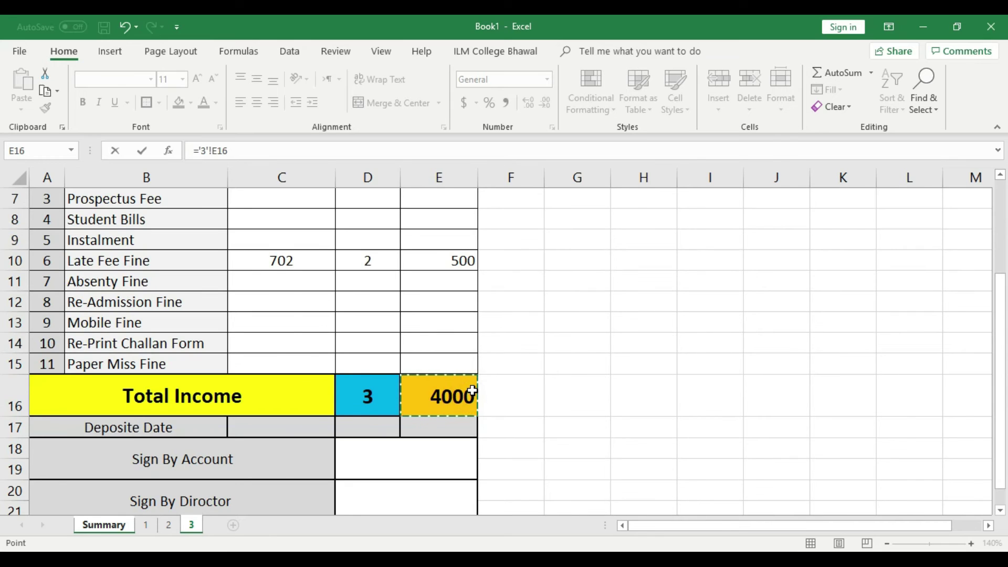
key("Return")
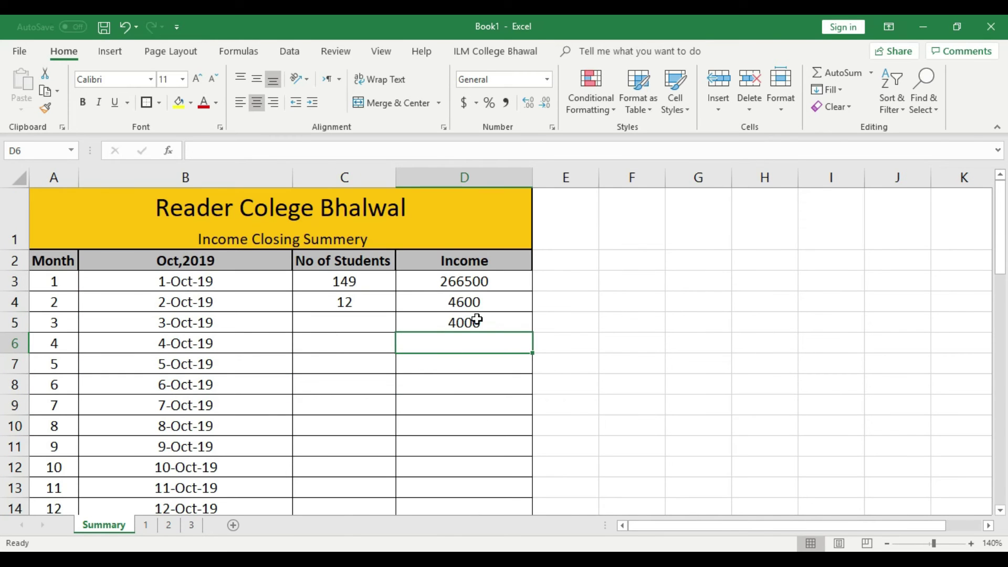
- Compare the Summary sheet's daily Total with the Head Details total, and examine the formulas behind the head amounts
scroll(476, 319, "down", 9)
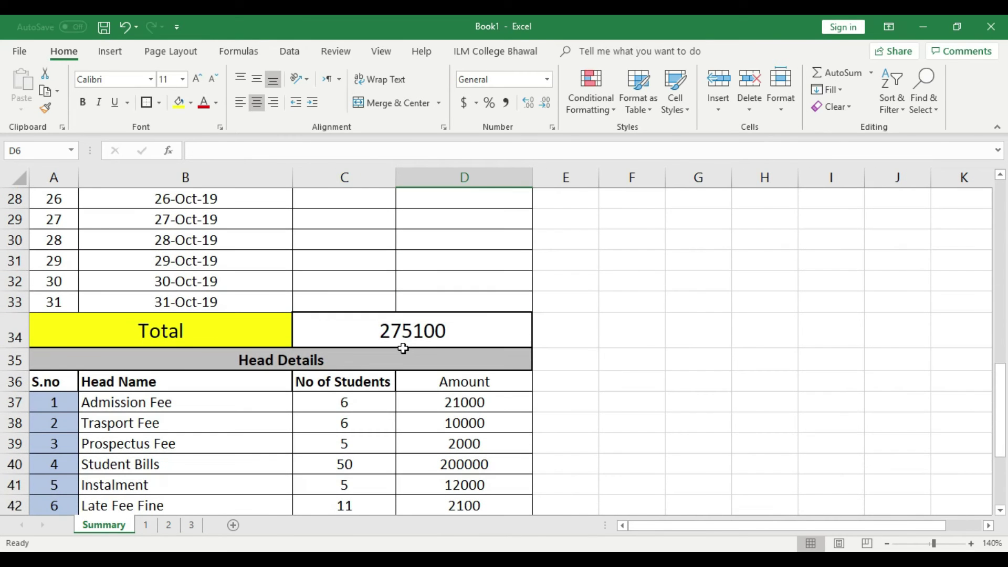
scroll(454, 353, "down", 3)
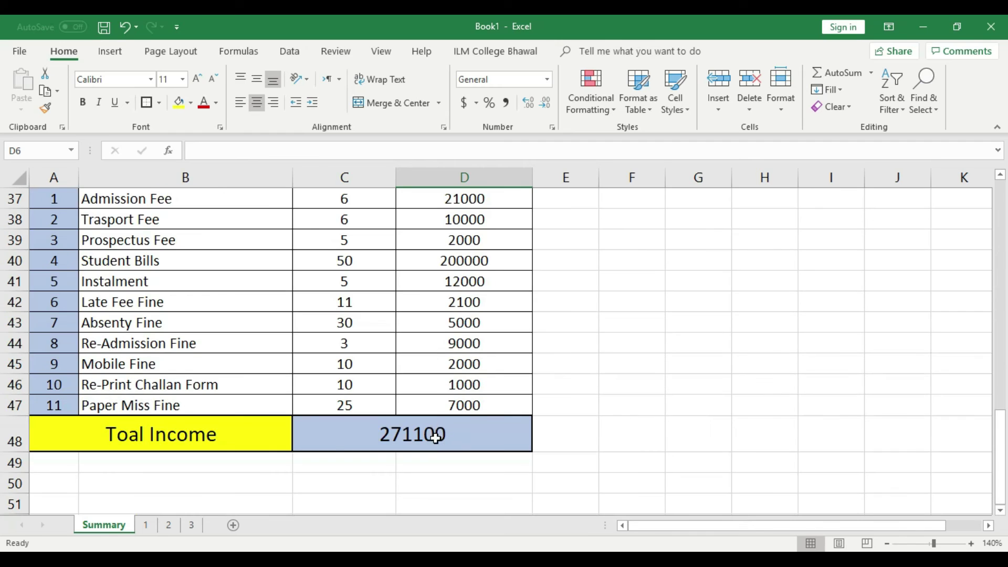
scroll(434, 435, "up", 2)
left_click(410, 266)
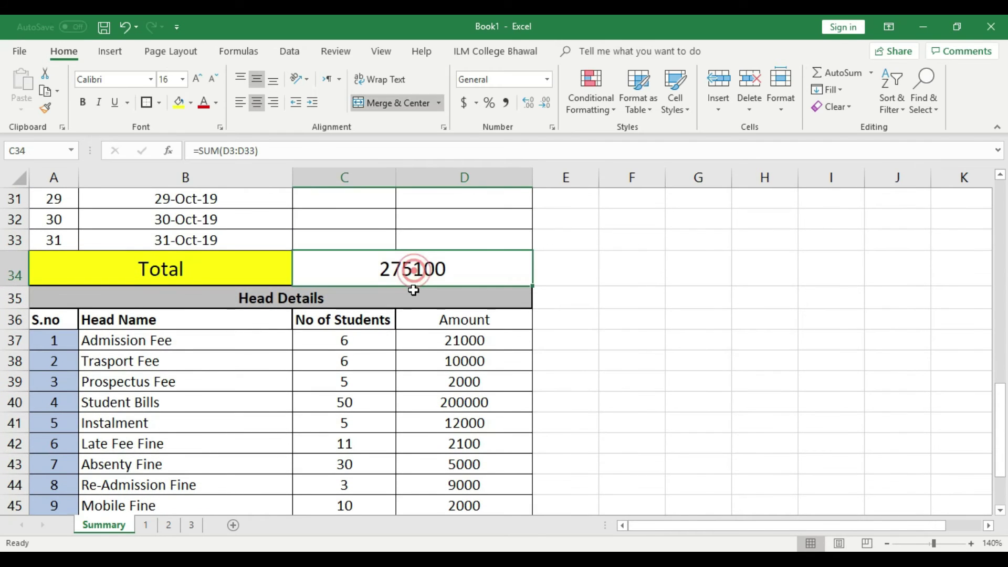
scroll(445, 270, "down", 2)
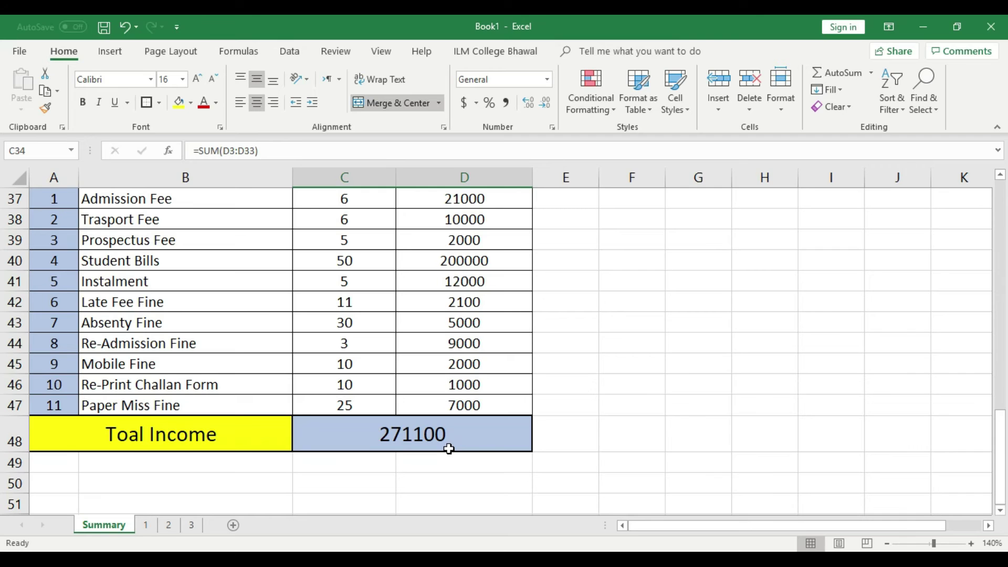
scroll(449, 449, "up", 2)
left_click_drag(364, 349, 444, 506)
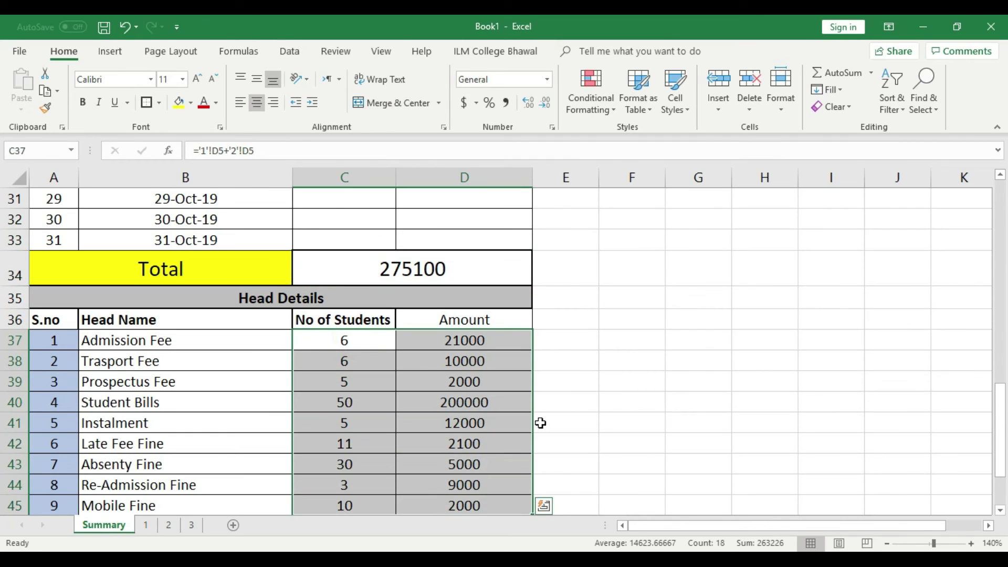
scroll(541, 421, "down", 2)
left_click(463, 400)
scroll(434, 344, "up", 3)
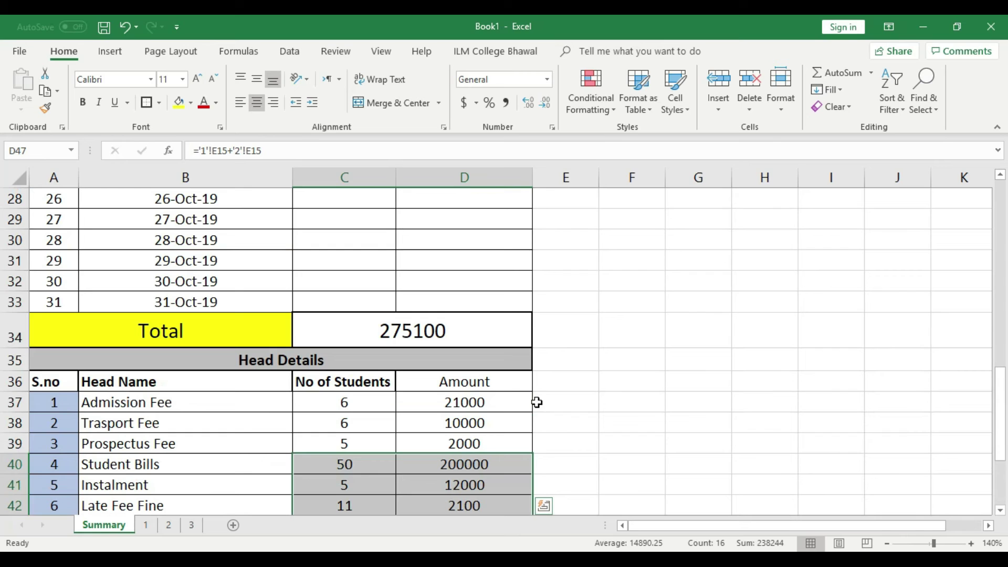
left_click(446, 407)
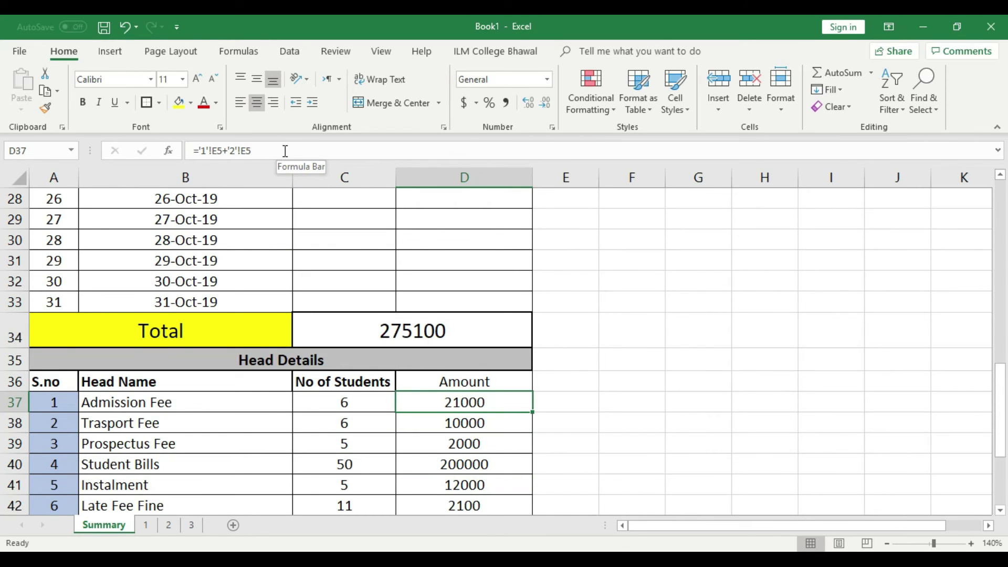
- Fill the income link formula in D5 leftward into the 3-Oct-19 No of Students cell C5
scroll(382, 323, "up", 9)
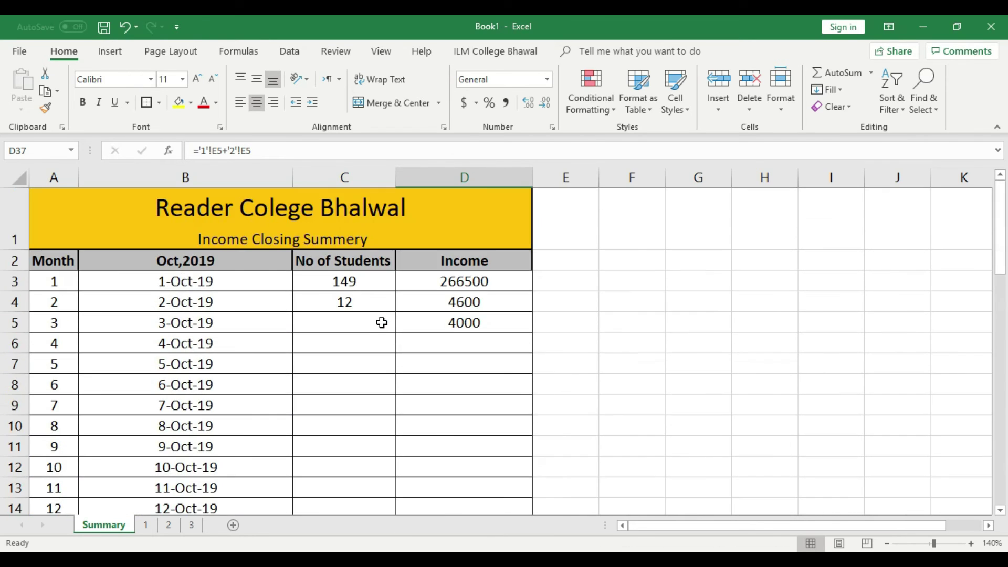
left_click(473, 318)
scroll(473, 323, "down", 7)
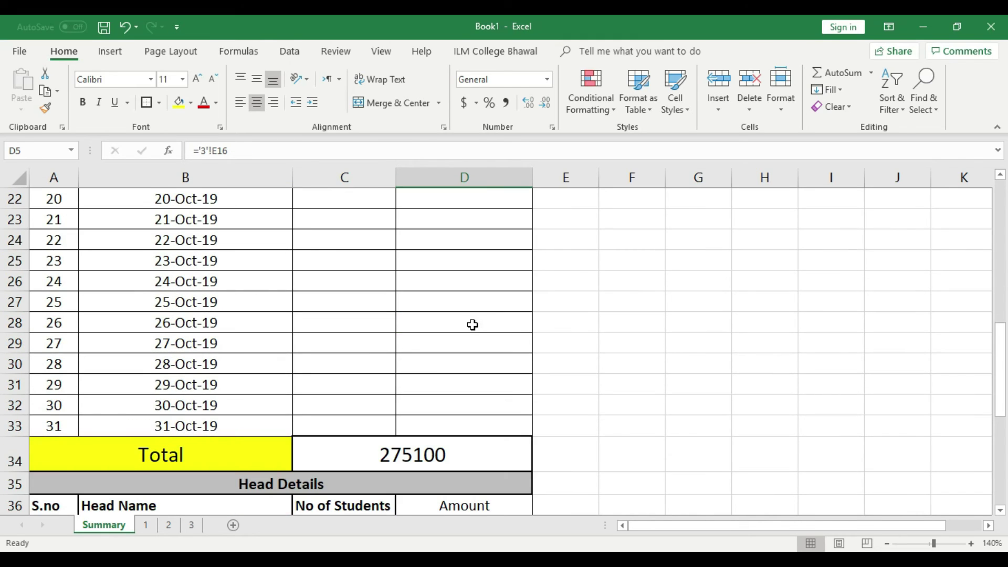
scroll(473, 325, "up", 7)
left_click_drag(533, 335, 320, 331)
left_click(361, 363)
left_click(349, 321)
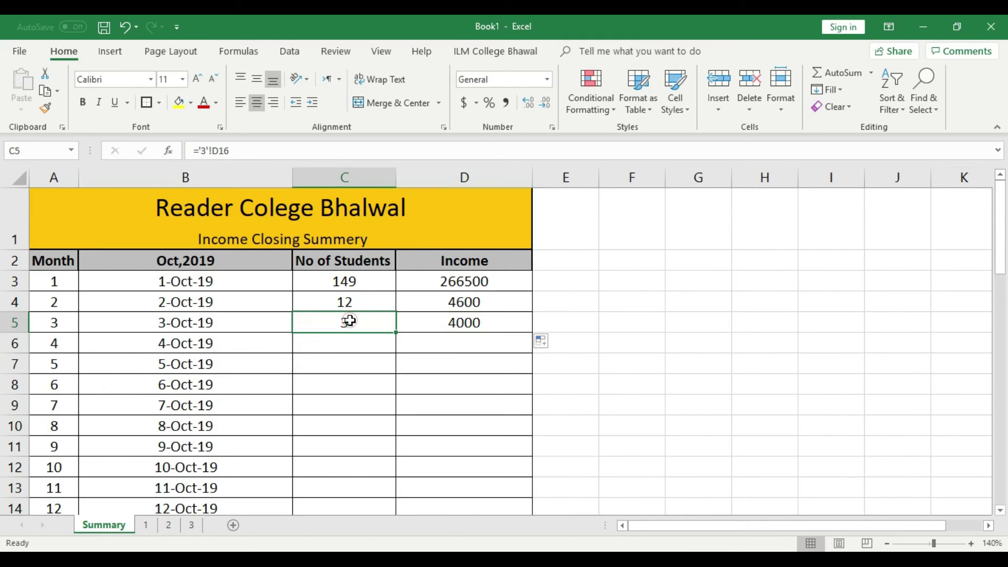
- Clear the 3-Oct-19 No of Students cell C5 and link it directly to sheet 3's total count with ='3'!D16
left_click(191, 525)
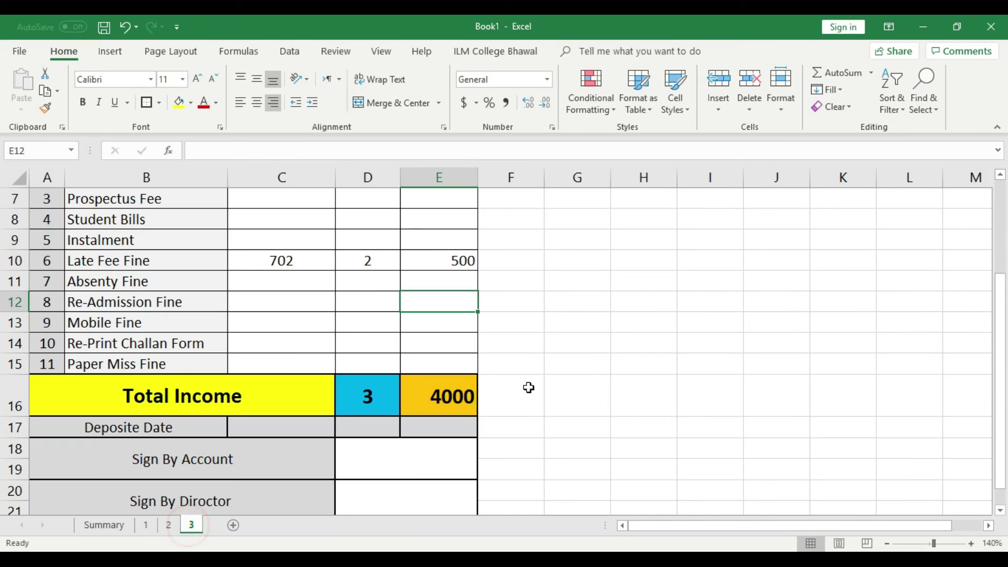
left_click(463, 388)
left_click(370, 395)
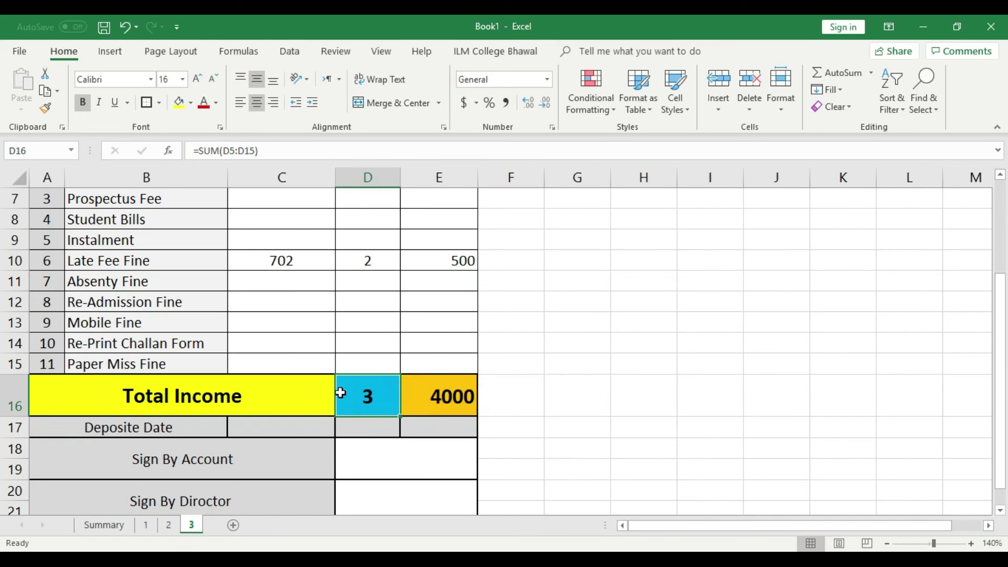
left_click(117, 524)
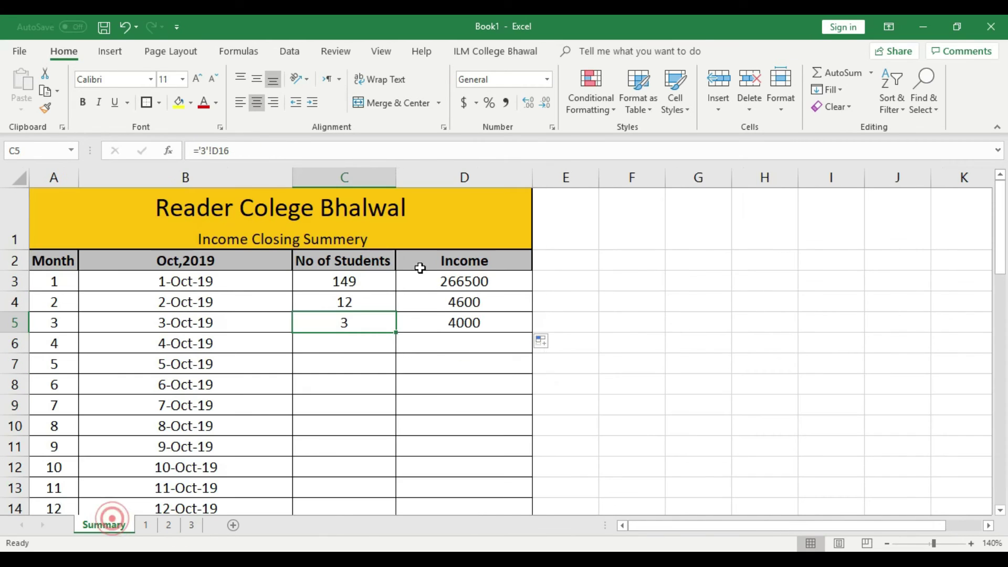
key("Delete")
type("=")
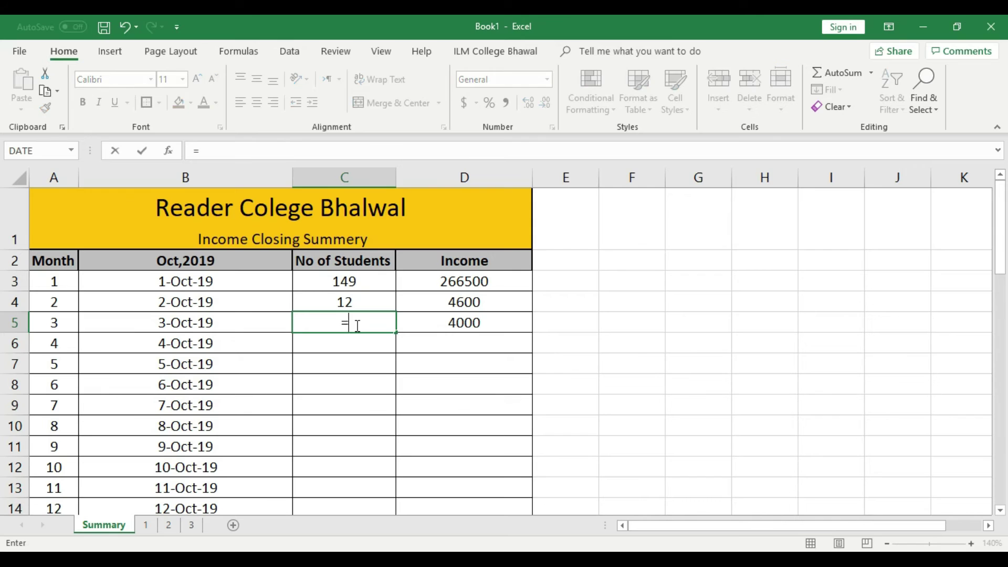
left_click(191, 525)
left_click(357, 393)
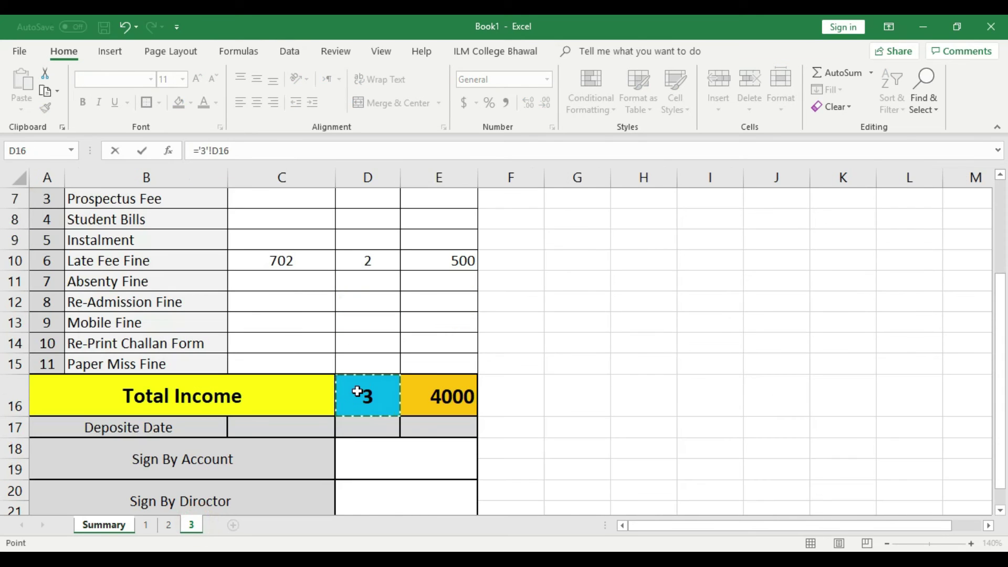
key("Return")
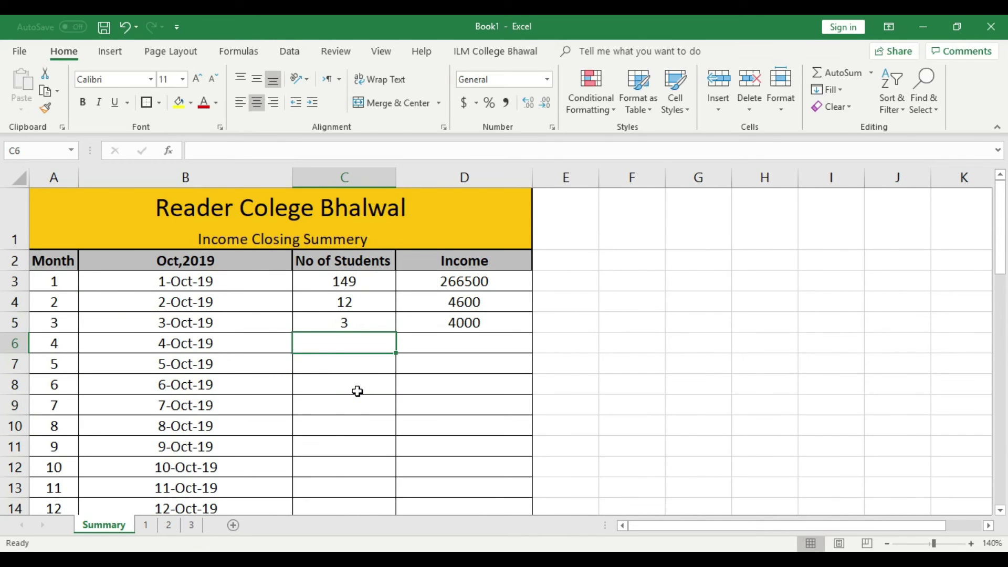
- Review the Total Income amount cell on sheet 3 and return to the Summary sheet
left_click(191, 525)
left_click(451, 389)
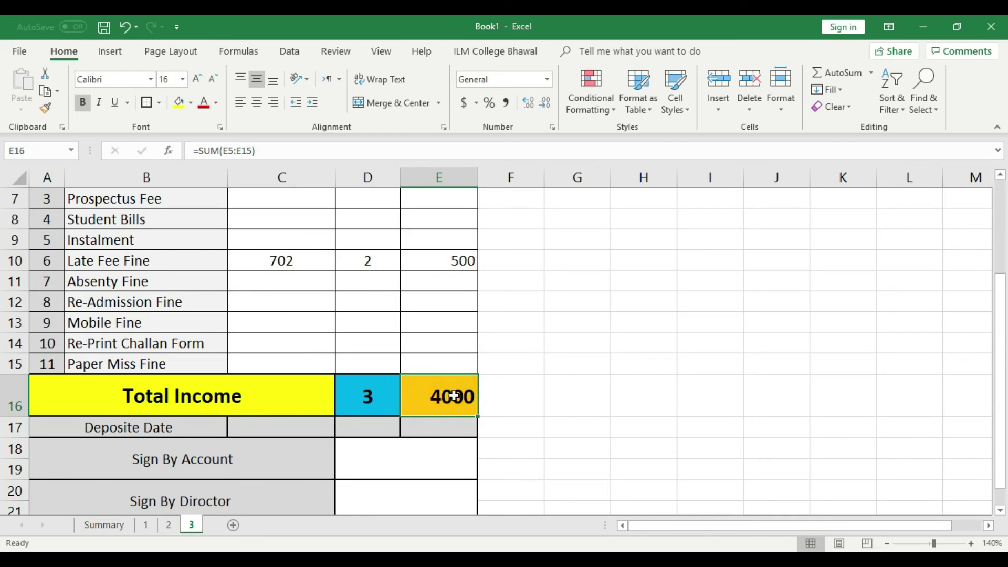
left_click(642, 376)
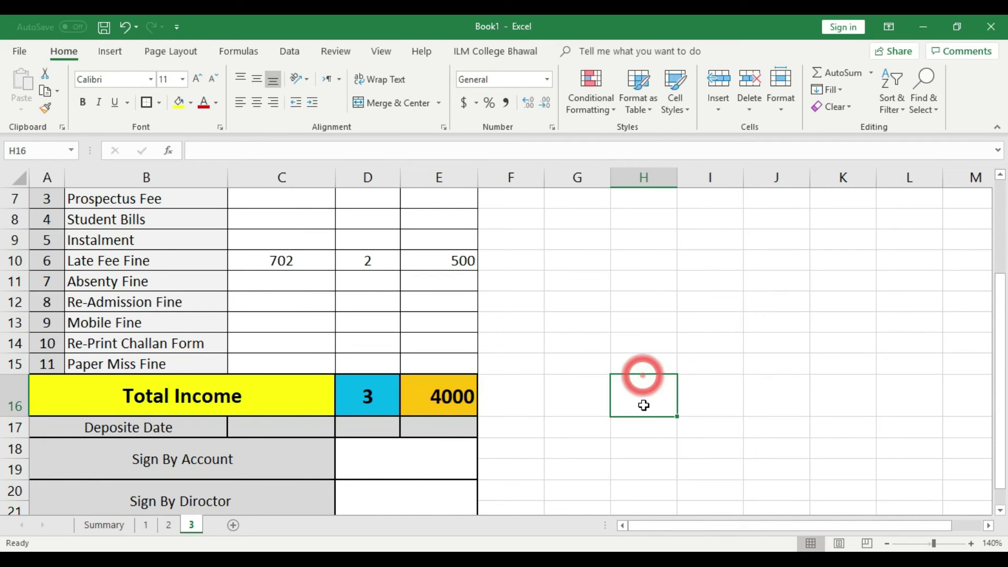
left_click(687, 264)
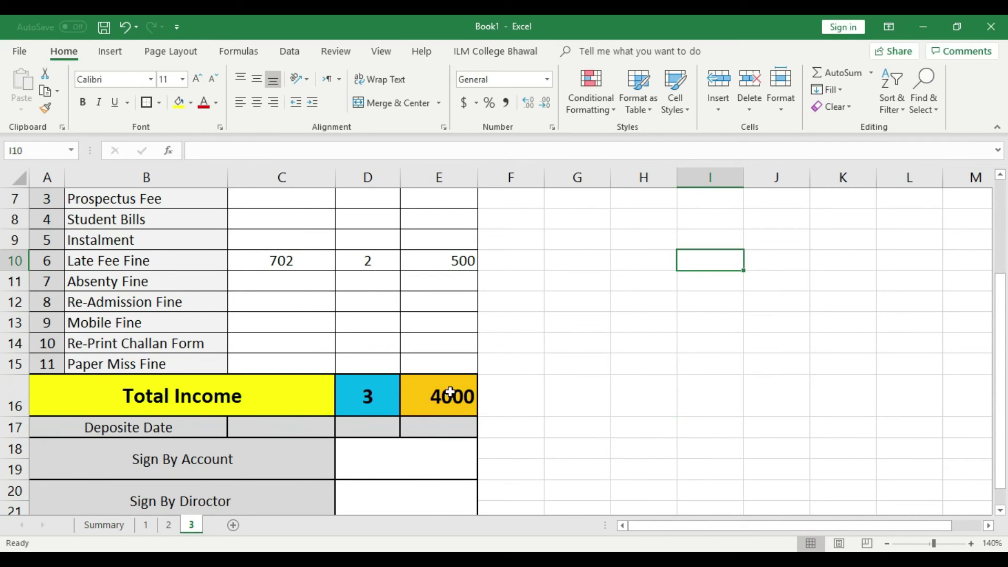
left_click(104, 525)
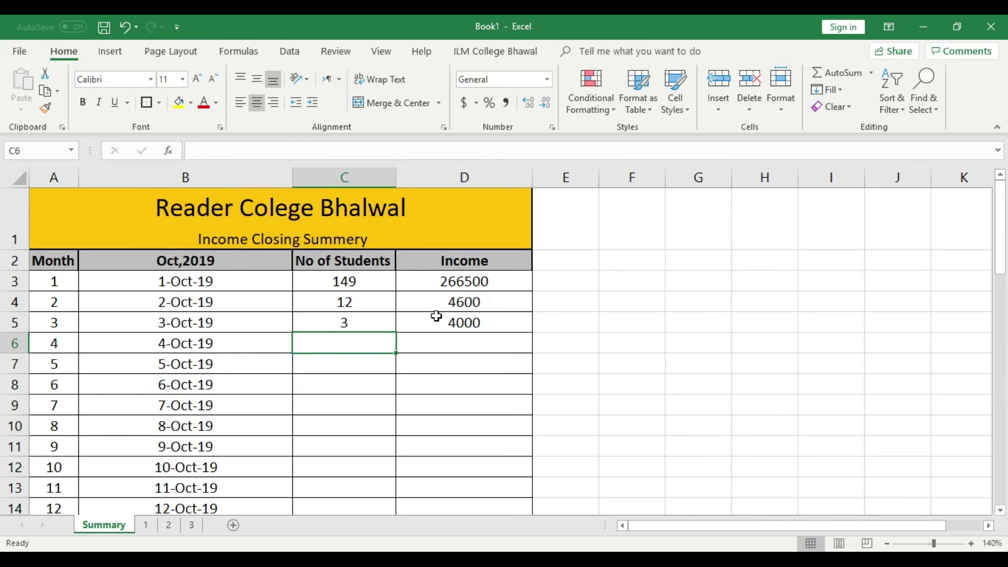
left_click(659, 281)
left_click_drag(666, 290, 666, 415)
left_click(656, 283)
left_click_drag(668, 292, 853, 292)
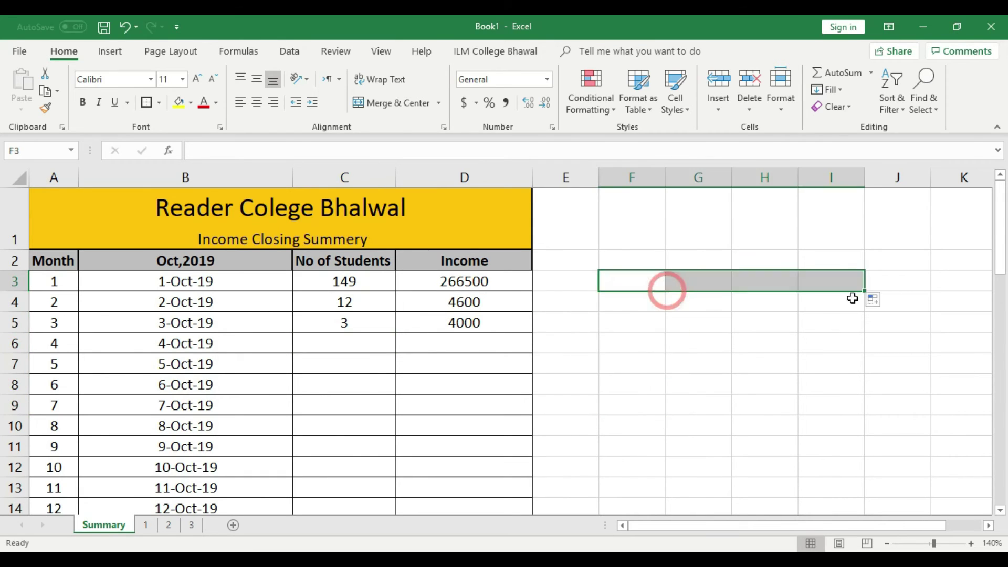
left_click(786, 384)
left_click(828, 300)
left_click(895, 245)
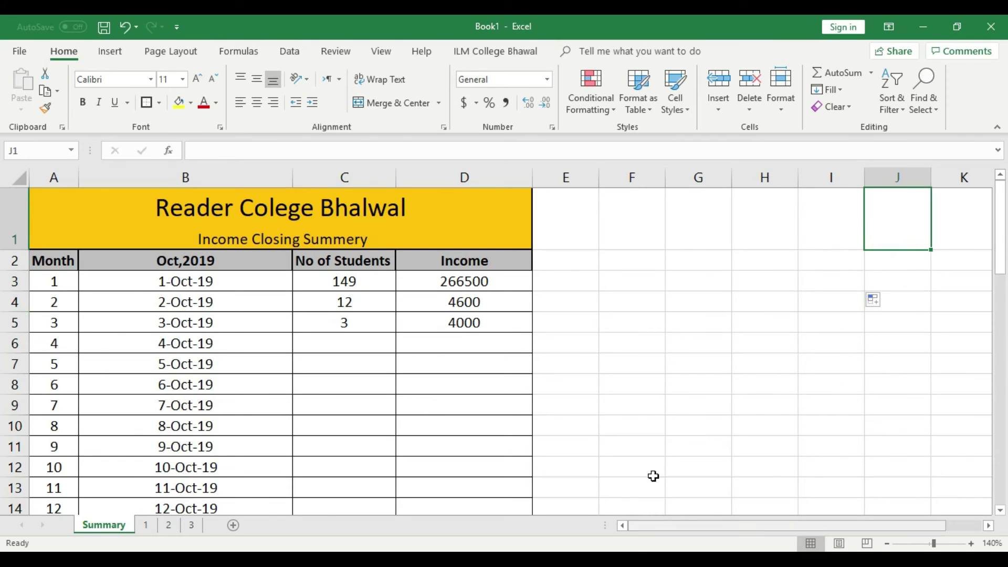
left_click(724, 426)
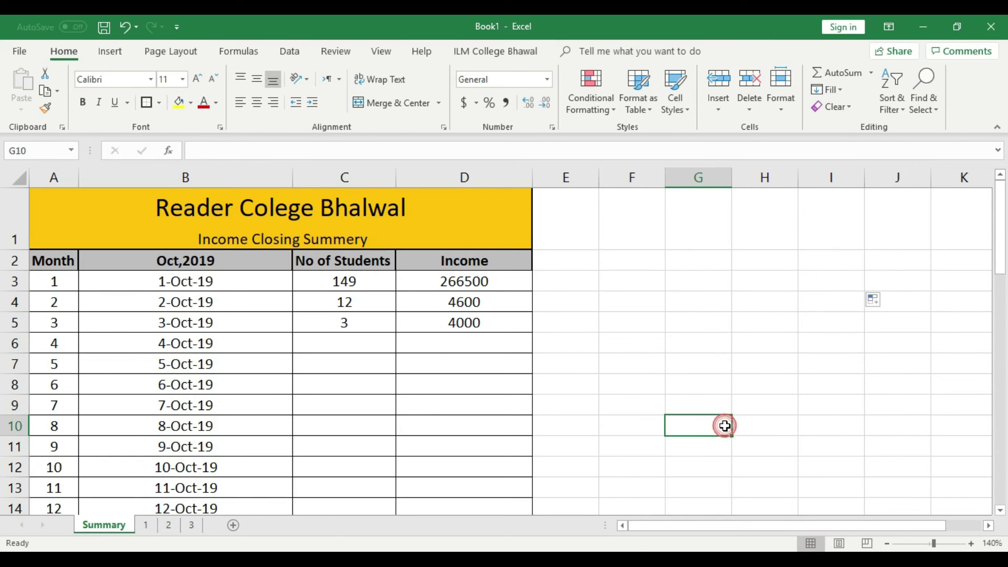
- Compare the daily Total with the Head Details total on the Summary sheet, and review the 3-Oct-19 row
left_click(341, 323)
scroll(490, 408, "down", 1)
scroll(490, 407, "up", 1)
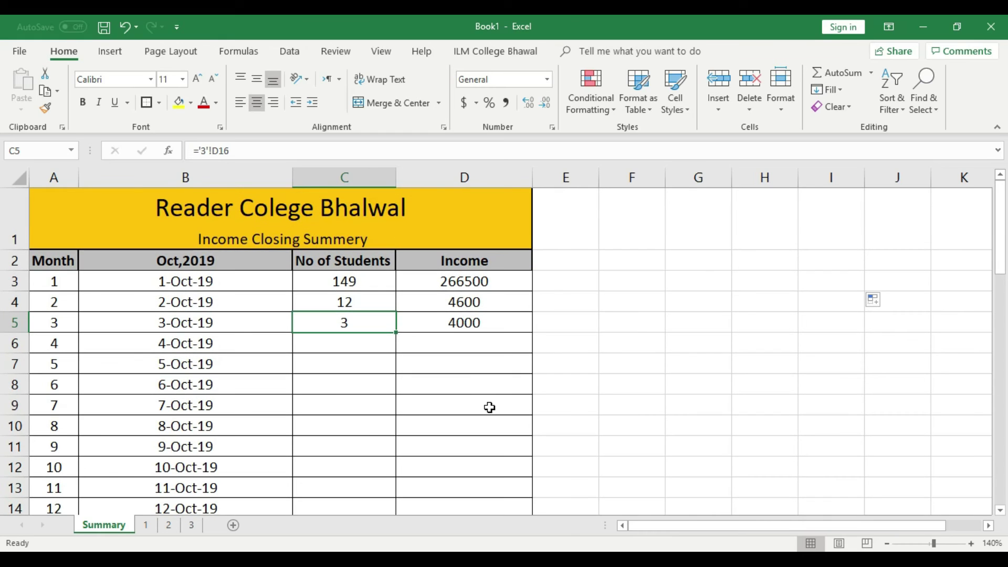
scroll(490, 407, "down", 7)
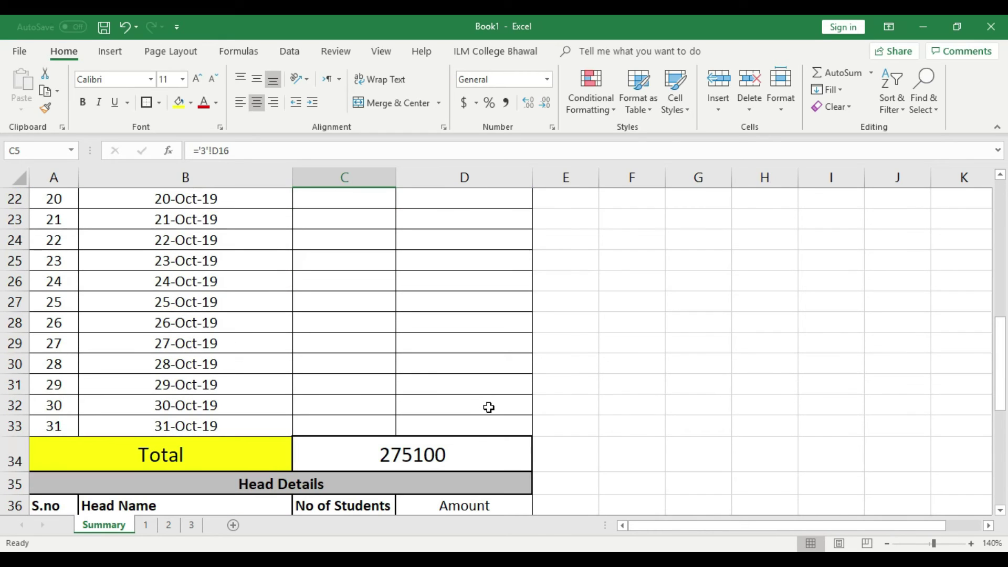
left_click(429, 455)
scroll(578, 442, "down", 6)
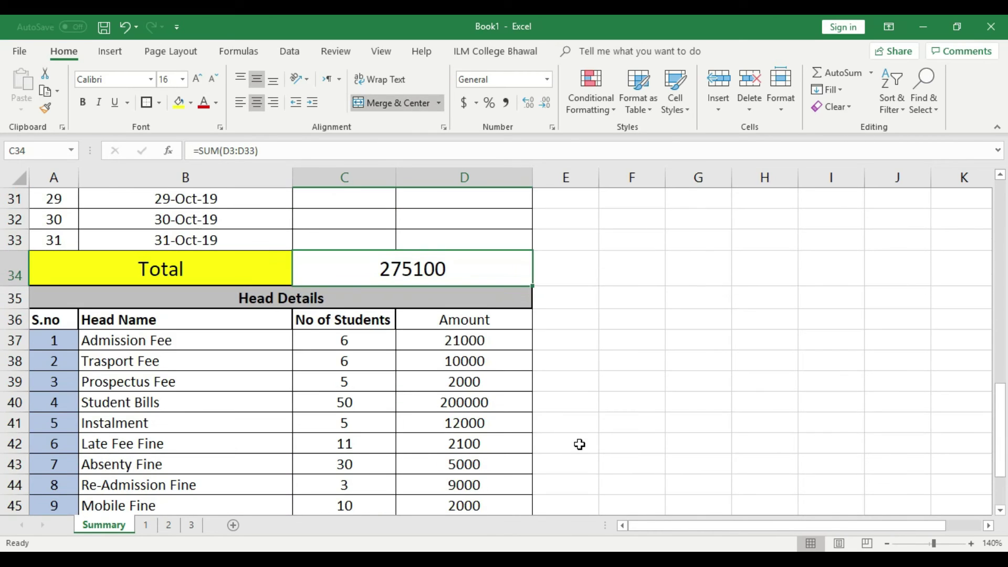
left_click(412, 373)
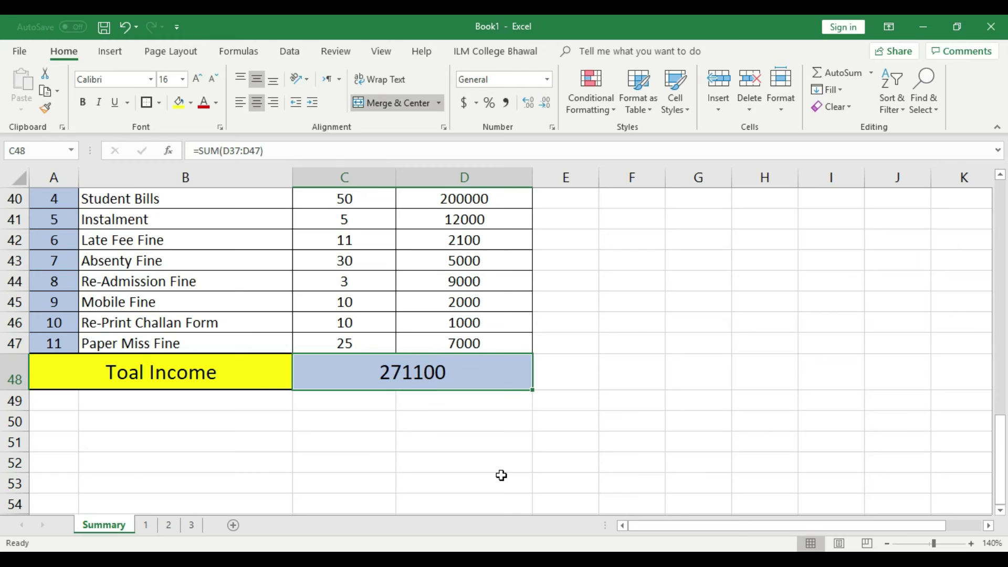
scroll(501, 476, "up", 2)
scroll(544, 397, "up", 11)
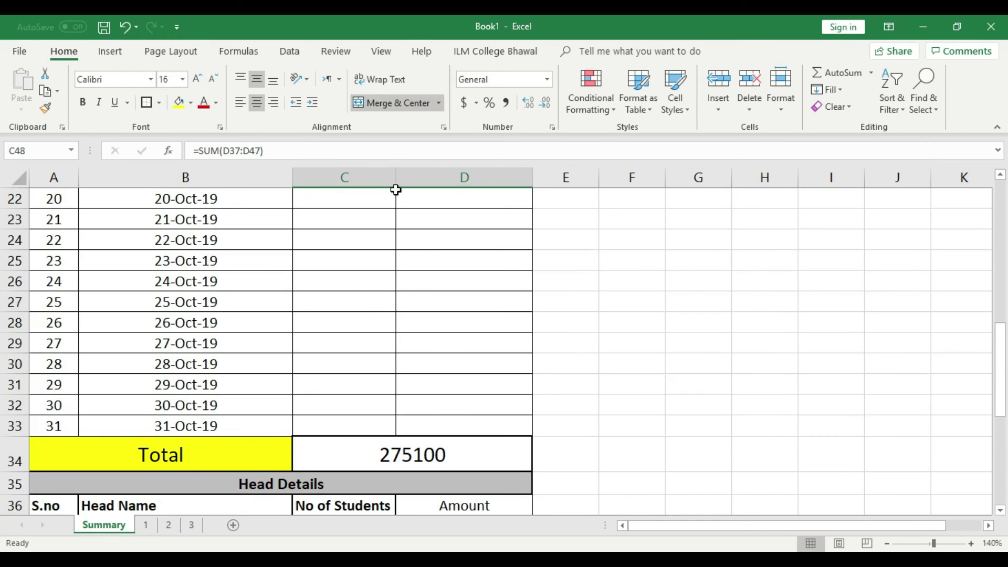
left_click_drag(221, 330, 509, 328)
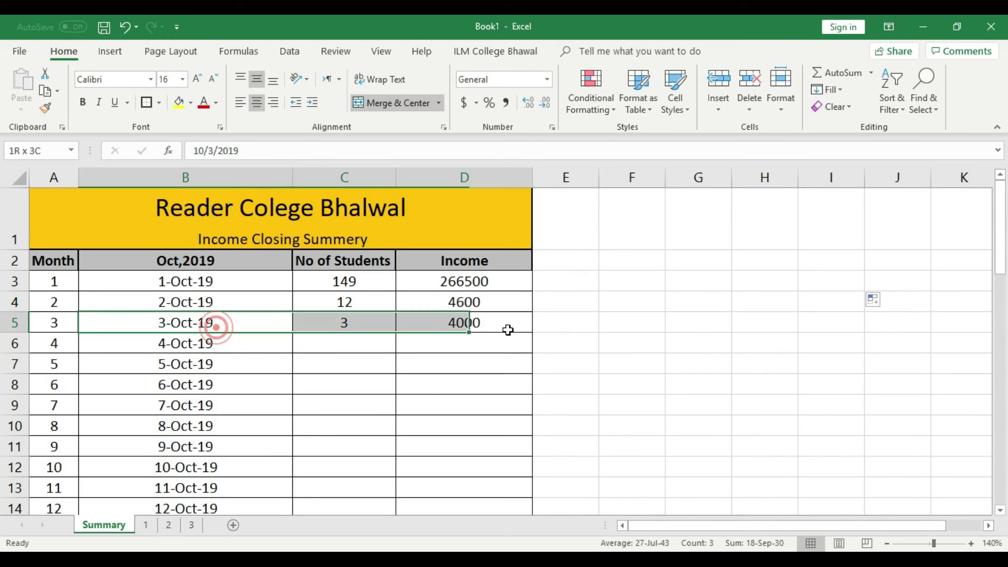
scroll(509, 390, "down", 10)
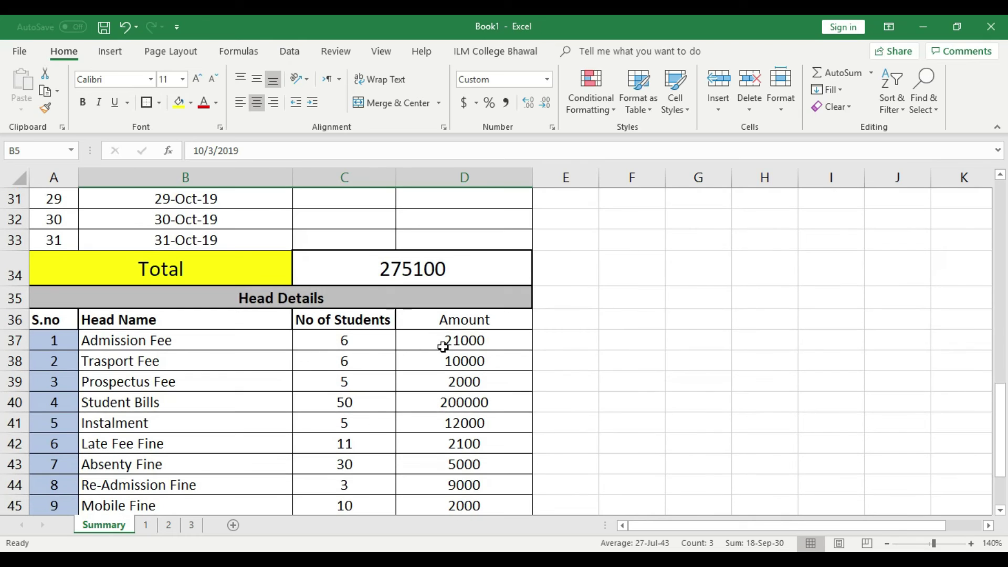
scroll(468, 491, "down", 1)
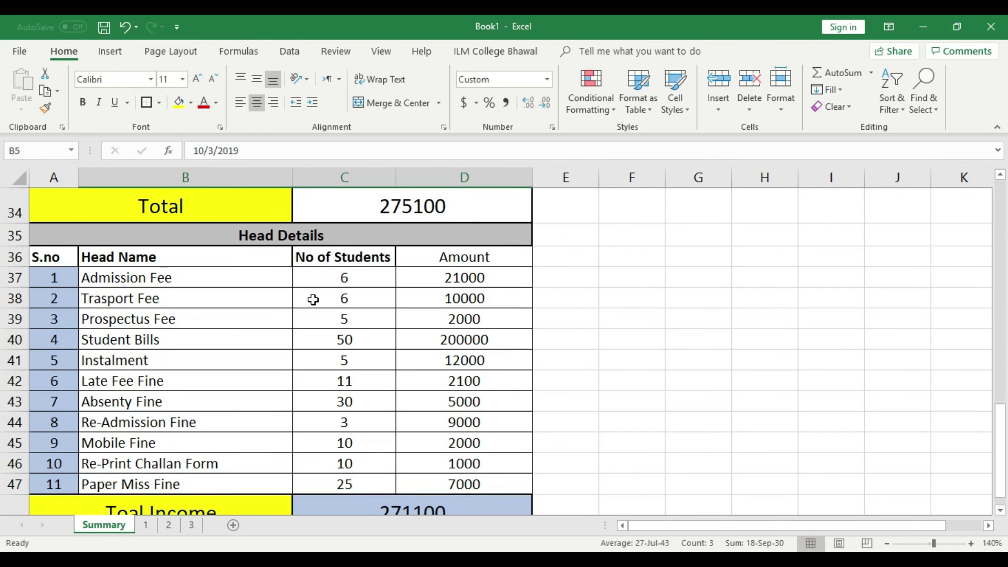
- Check the Admission Fee amount in Head Details against its source amount on sheet 1, and return to the Summary sheet
left_click(360, 278)
left_click(462, 277)
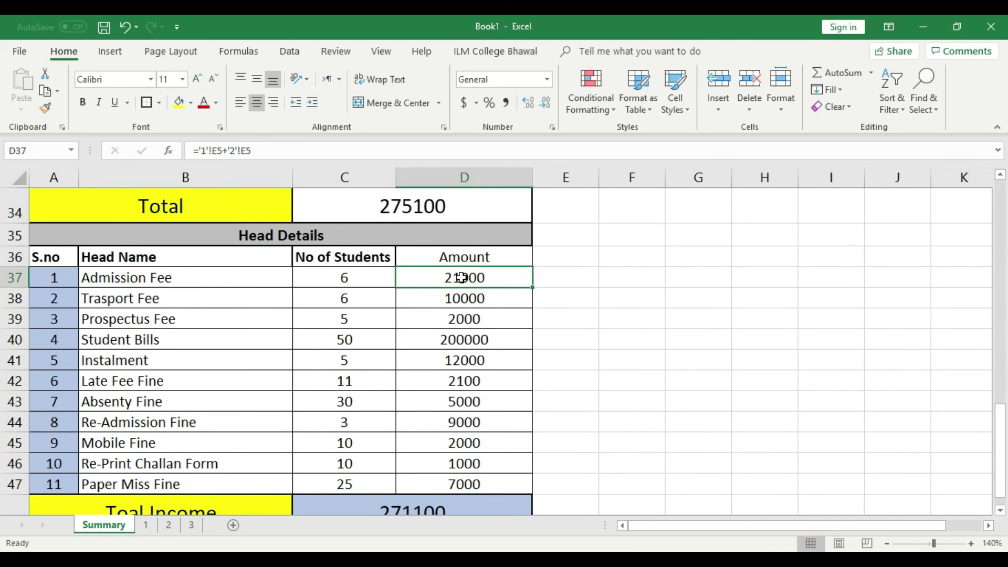
left_click(146, 525)
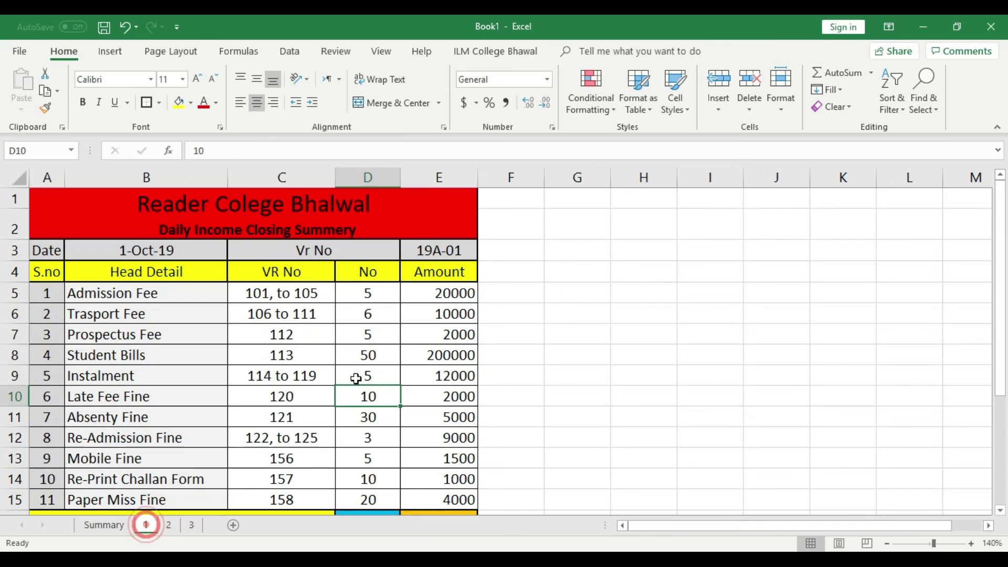
left_click(148, 528)
left_click(465, 293)
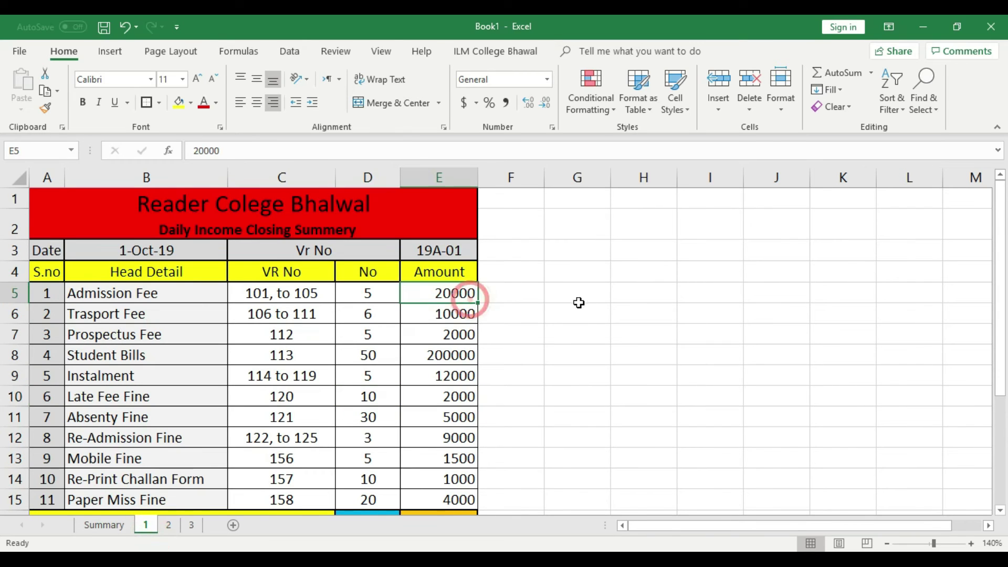
left_click(602, 292)
left_click_drag(611, 303, 610, 505)
left_click(531, 360)
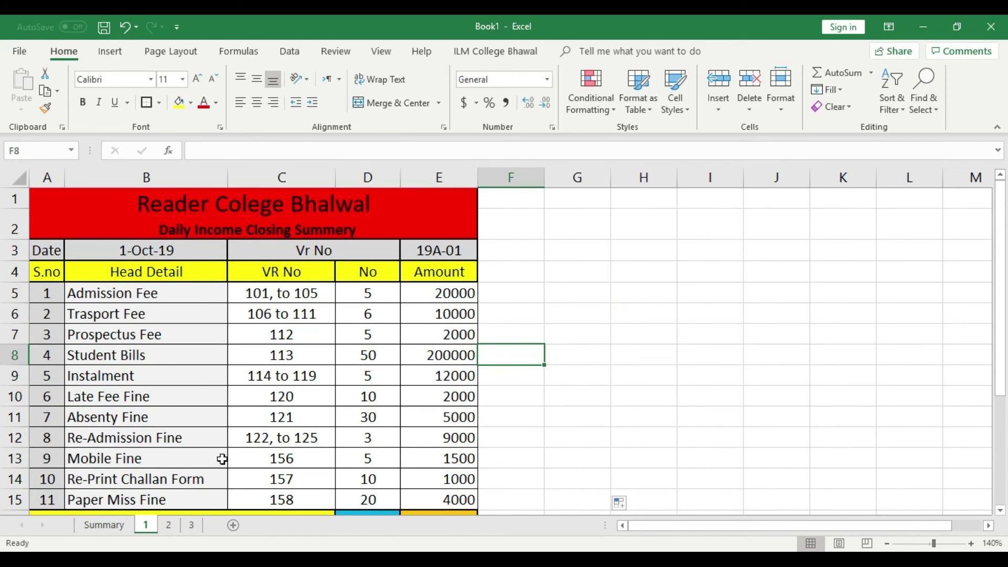
left_click(123, 534)
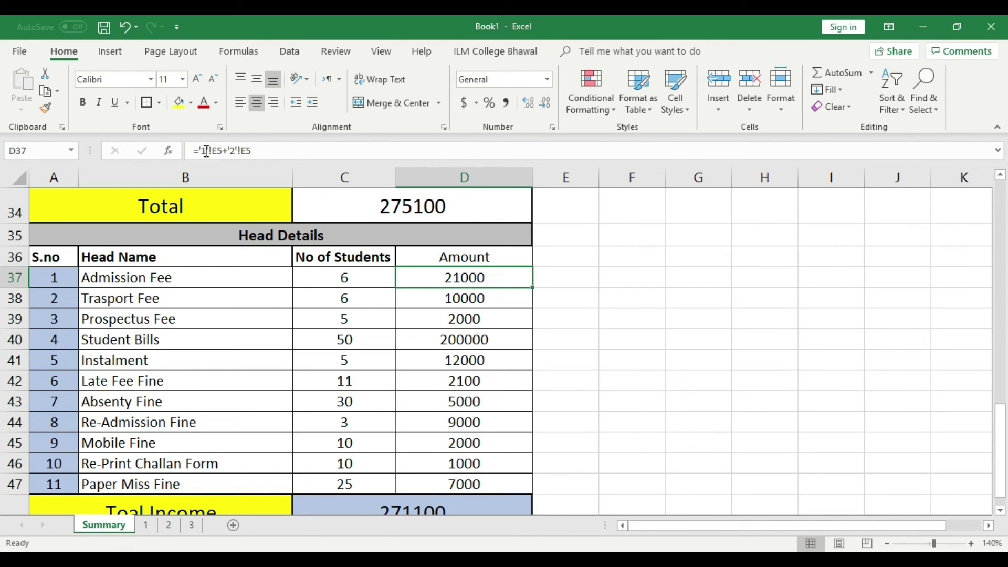
- Examine which day sheet cells the Admission Fee amount formula in D37 adds together
left_click(499, 339)
left_click(503, 279)
left_click(462, 336)
left_click(461, 278)
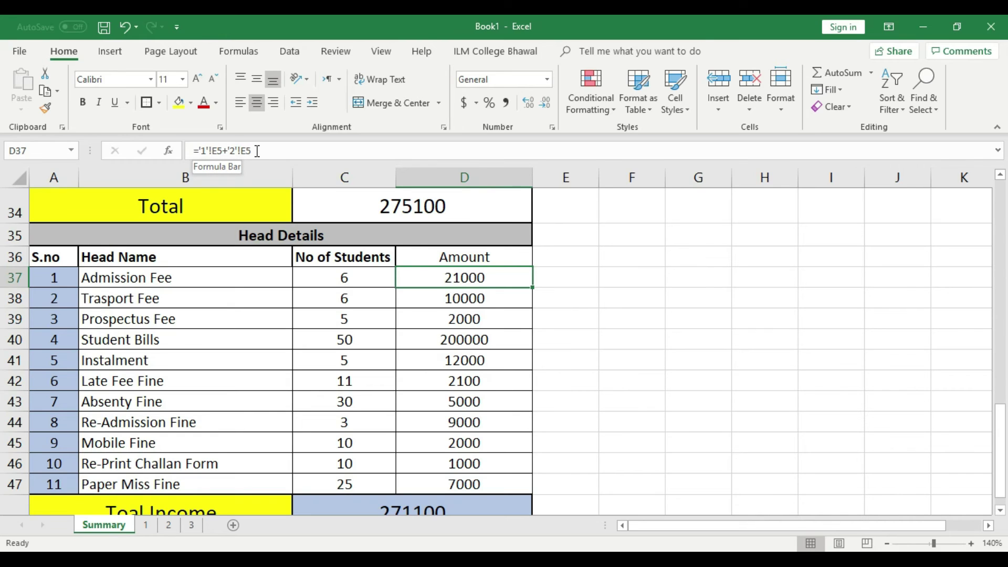
left_click(497, 354)
left_click(481, 278)
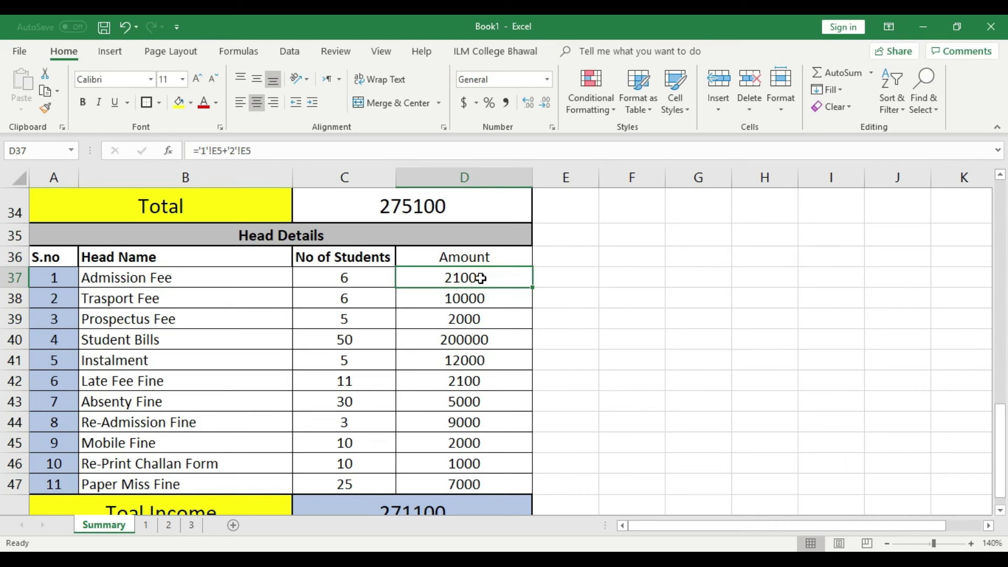
left_click(535, 395)
left_click(486, 279)
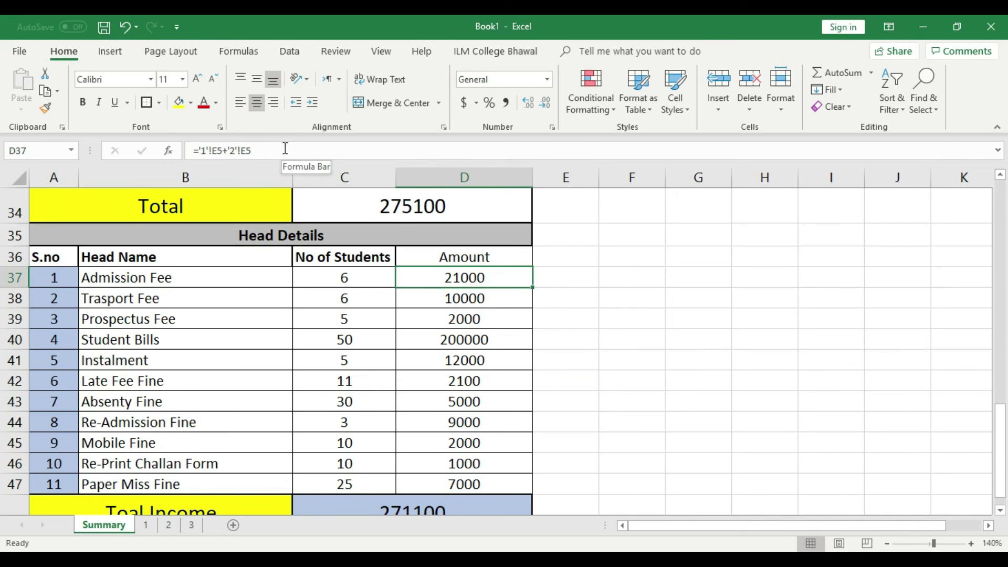
double_click(481, 277)
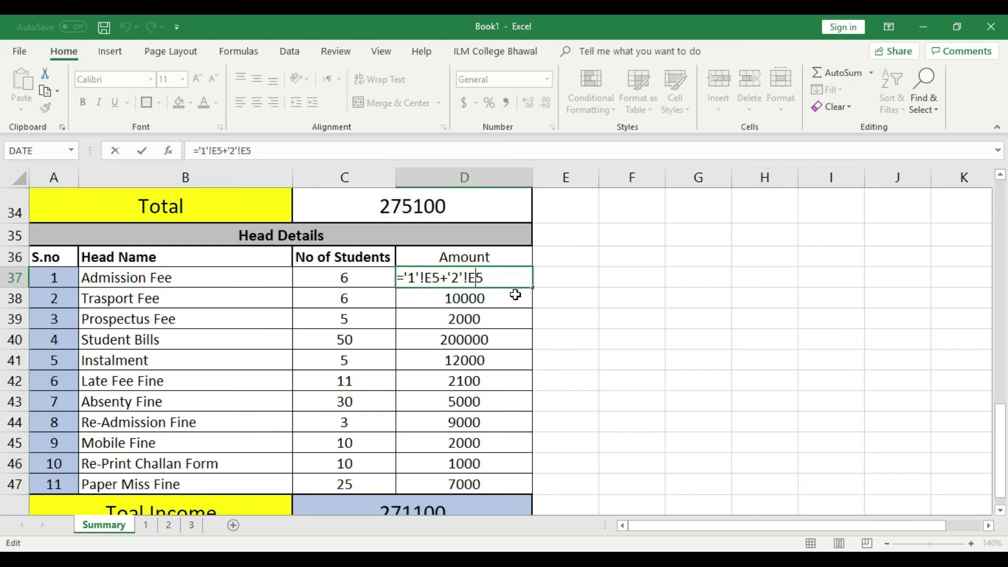
key("Return")
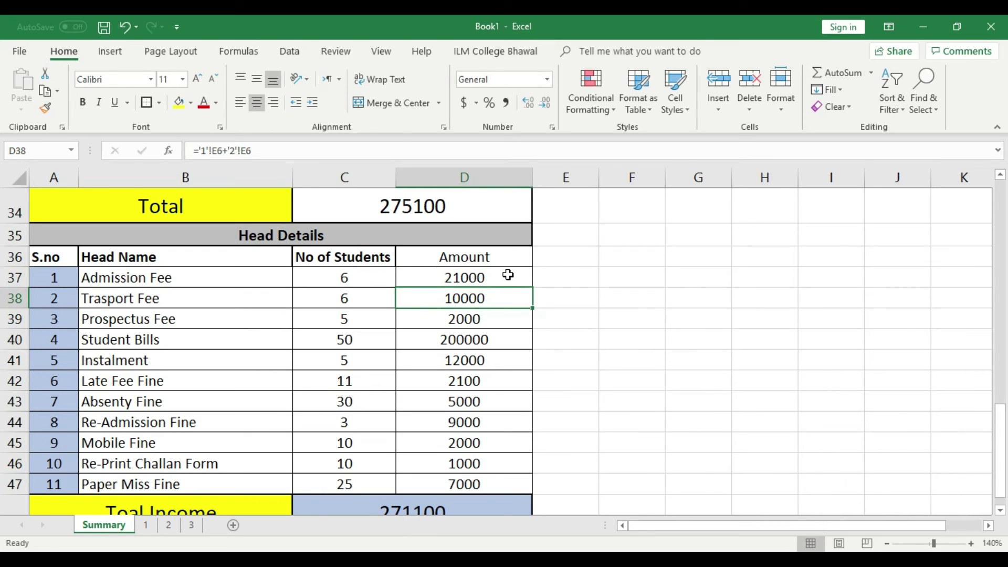
left_click(508, 275)
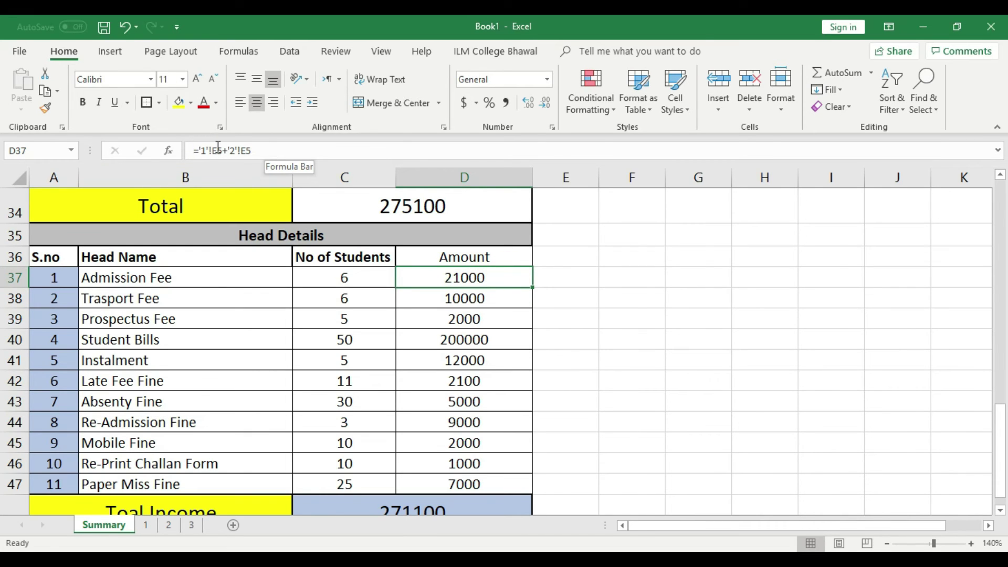
- Try adding sheet 3's cell E16 to the Admission Fee amount formula in D37, and undo the change
left_click(276, 150)
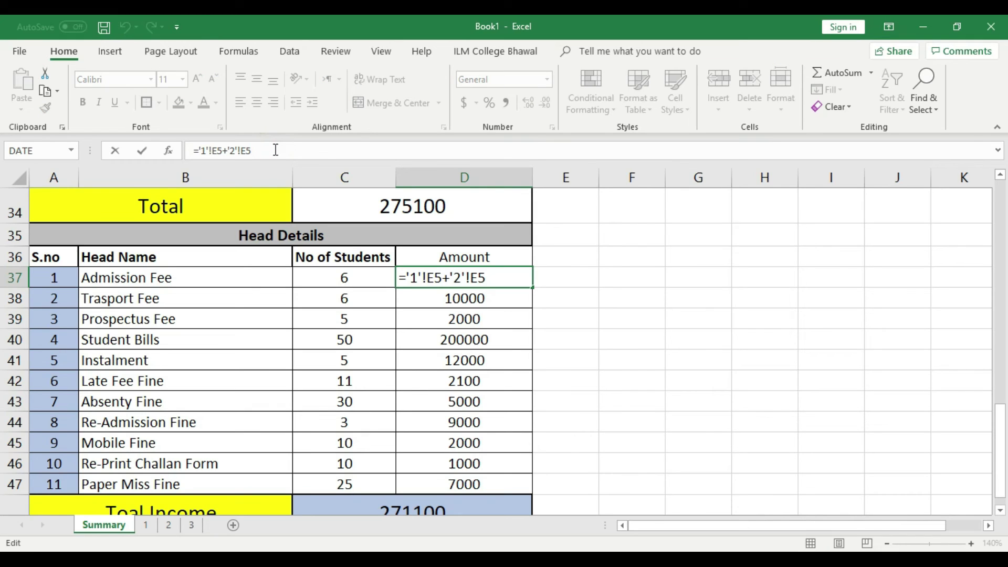
type("+")
left_click(192, 525)
scroll(420, 366, "up", 2)
scroll(420, 377, "down", 2)
left_click(458, 397)
key("Return")
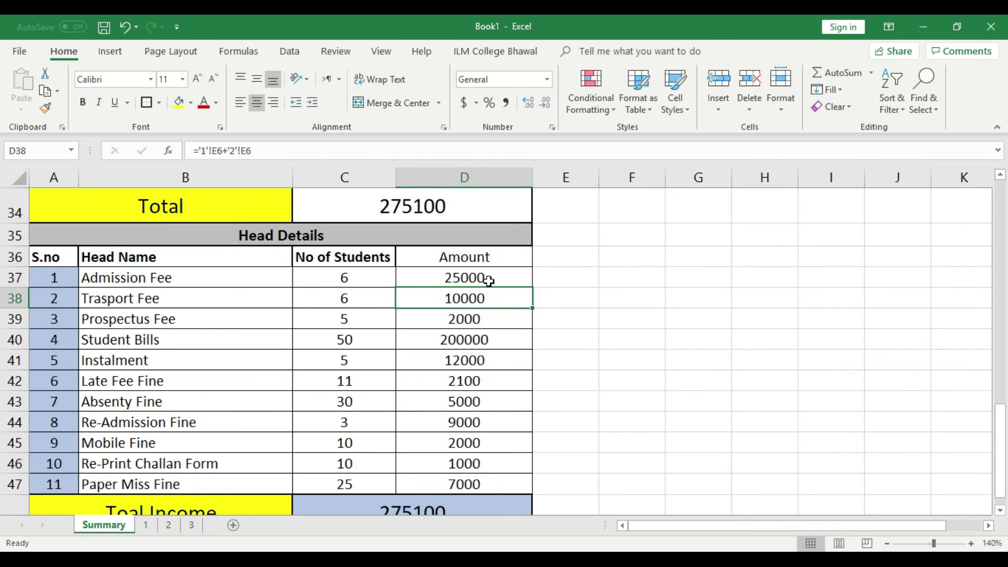
left_click(489, 281)
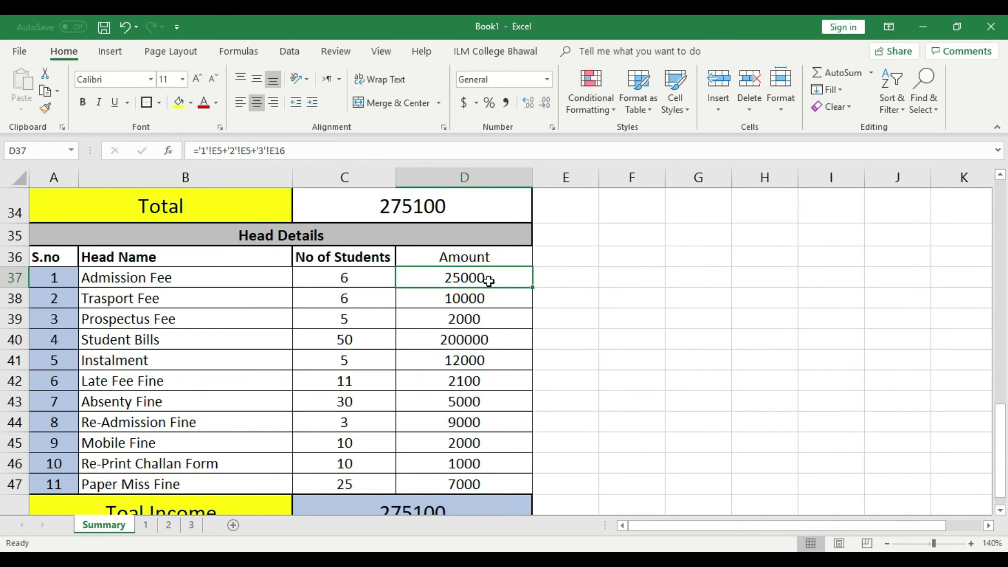
key("ctrl+z")
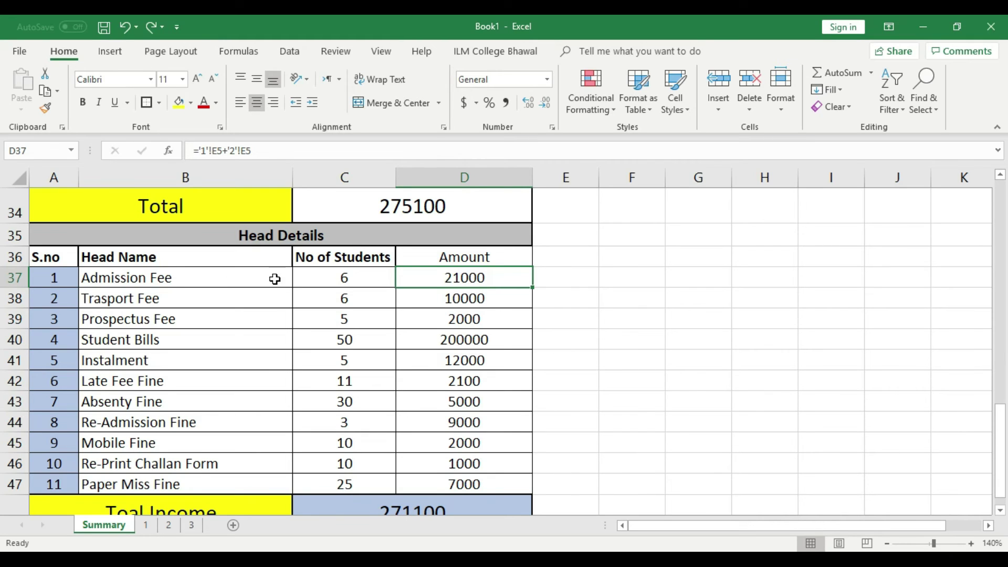
- Extend the Admission Fee amount formula in D37 with sheet 3's Admission Fee amount, giving ='1'!E5+'2'!E5+'3'!E5
left_click(487, 328)
left_click(499, 277)
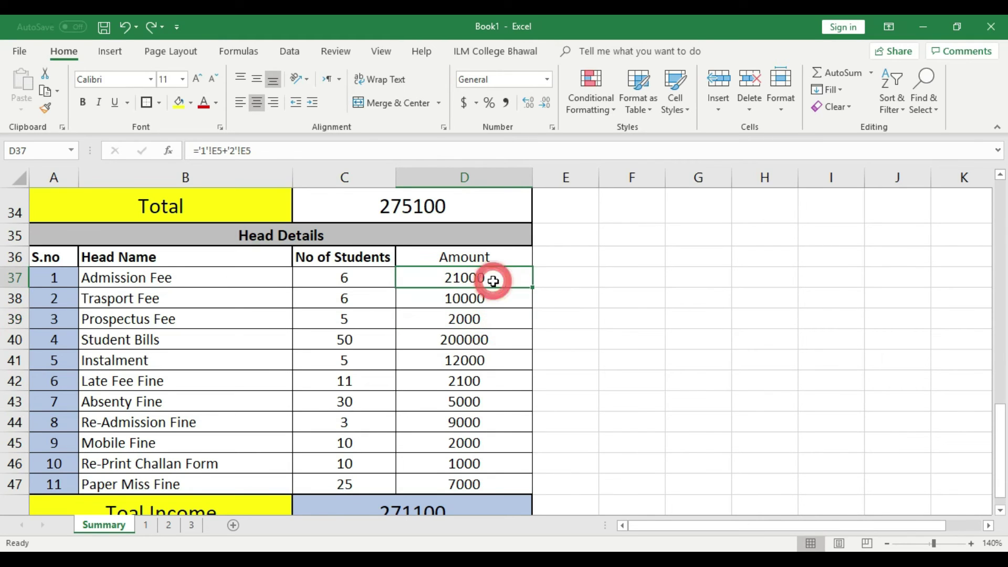
left_click(474, 330)
left_click(474, 277)
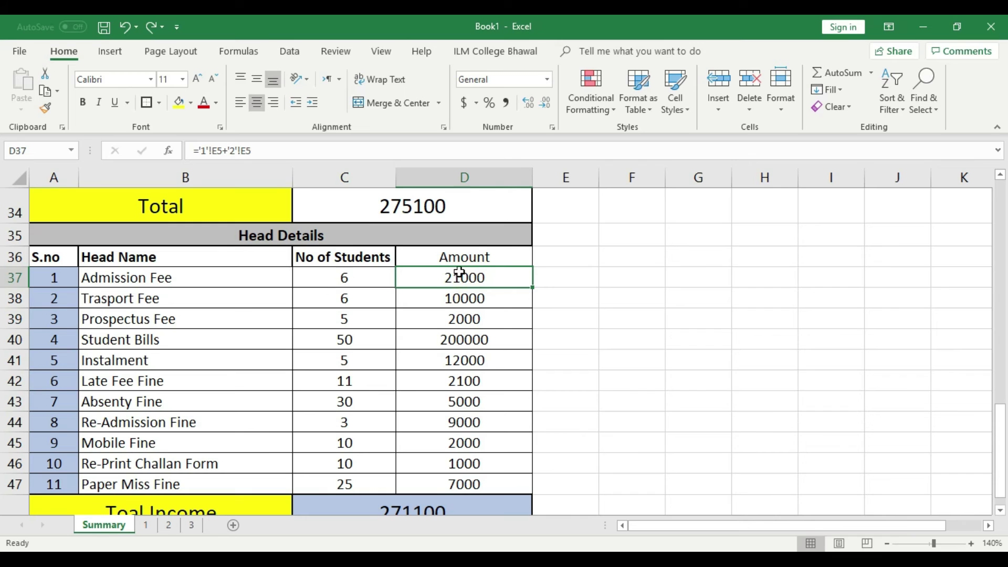
left_click(276, 150)
type("+")
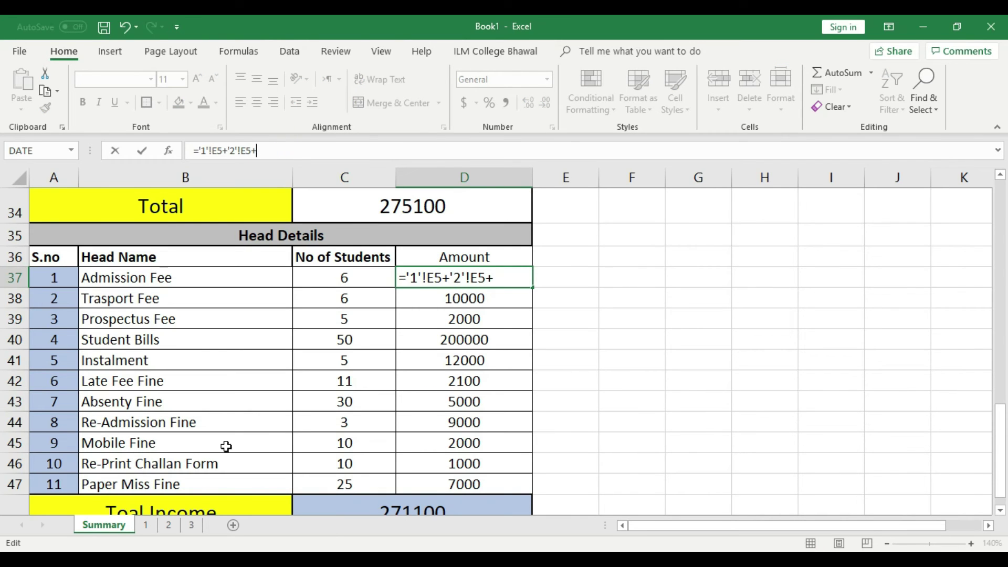
left_click(191, 525)
scroll(574, 390, "up", 2)
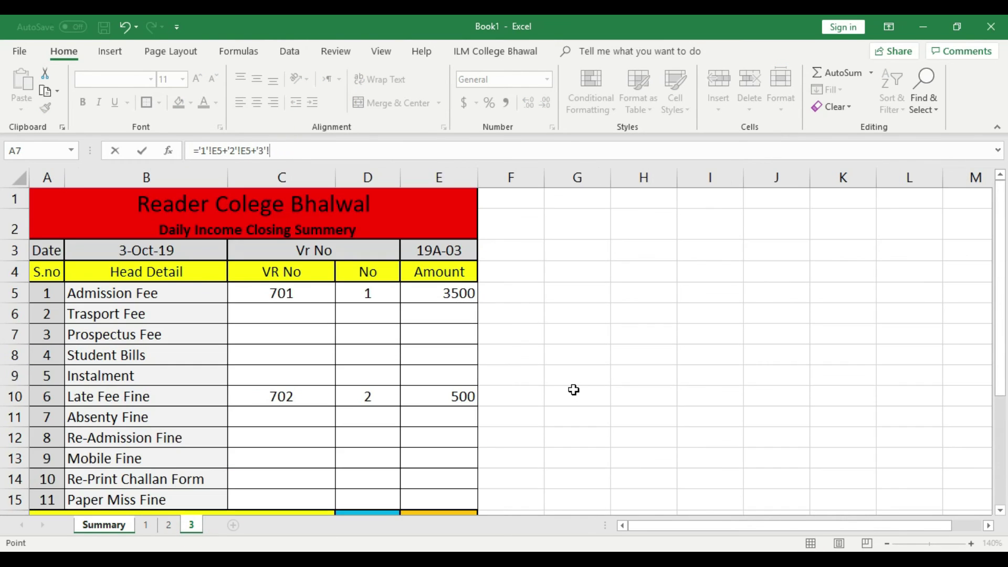
left_click(456, 294)
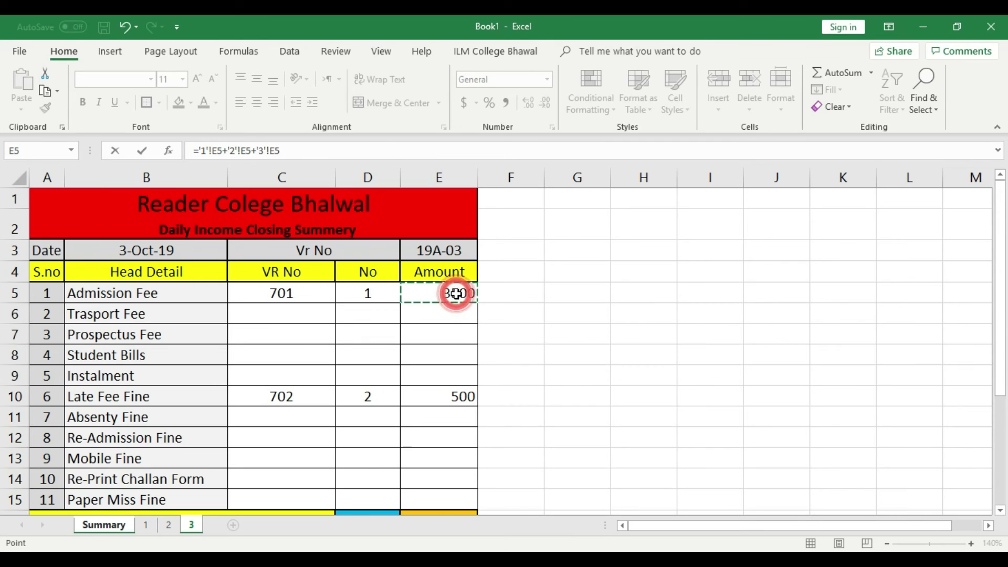
key("Return")
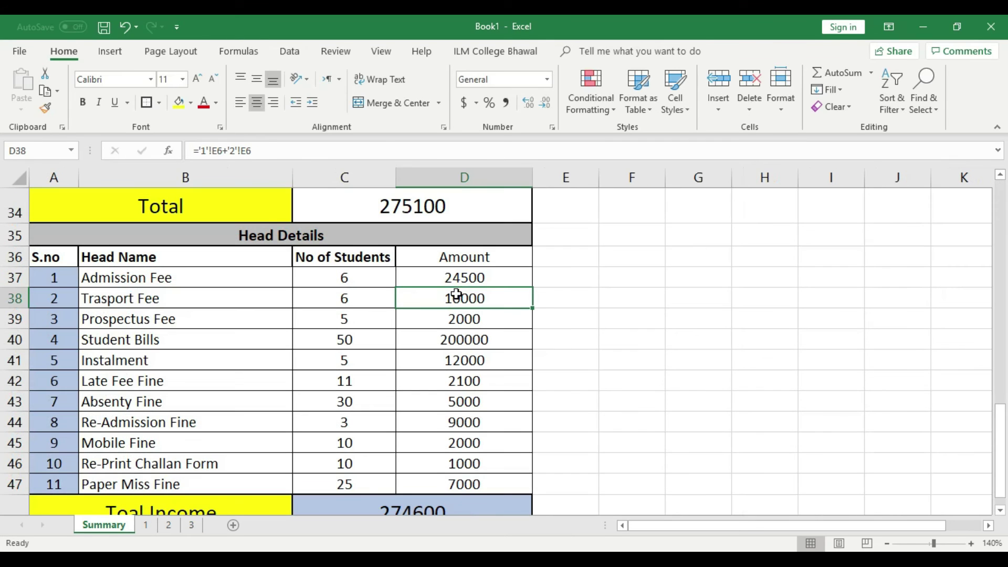
- Compare the Head Details total with the daily Total, and check the amount formulas for Admission Fee and Trasport Fee
left_click(514, 275)
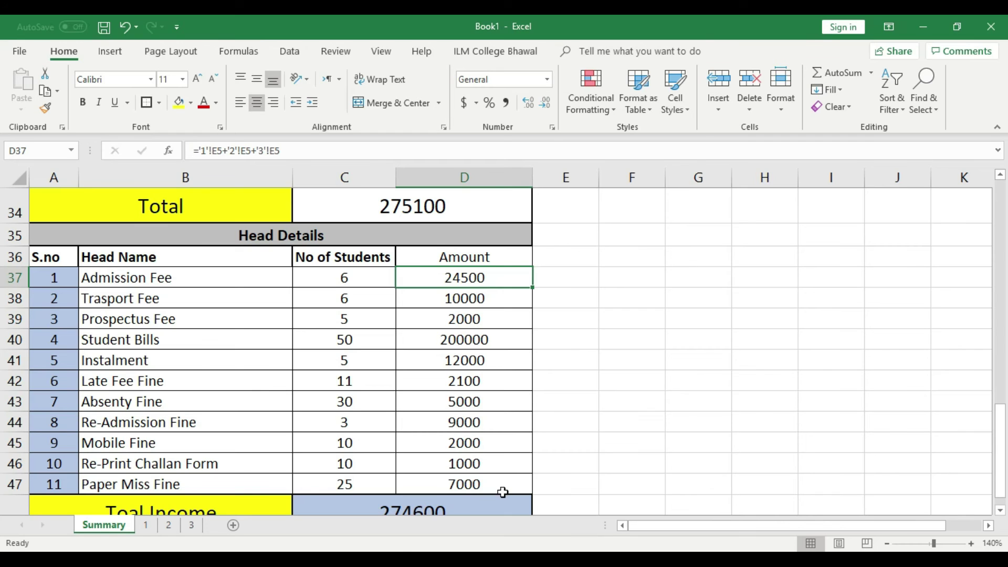
scroll(488, 456, "down", 1)
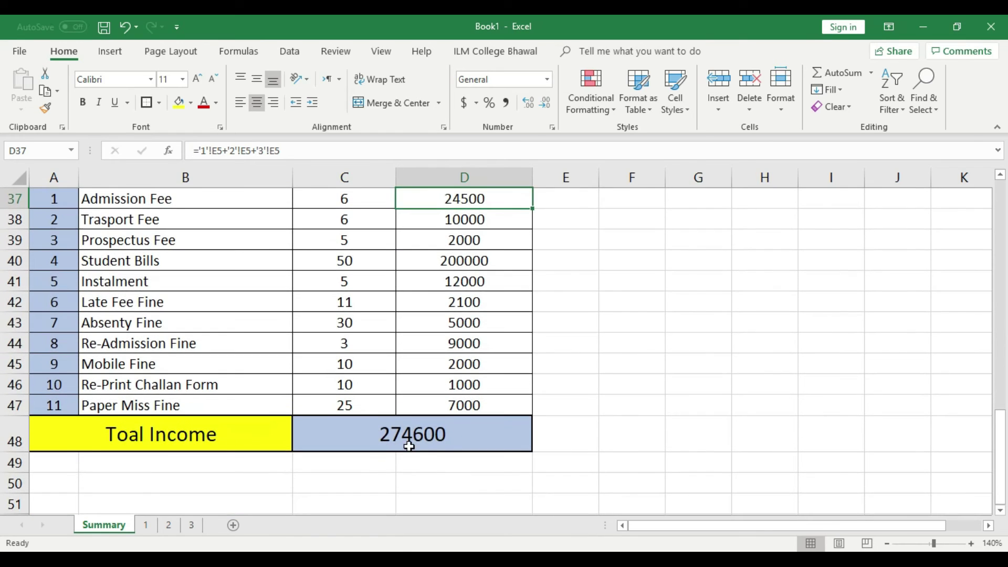
scroll(448, 446, "up", 2)
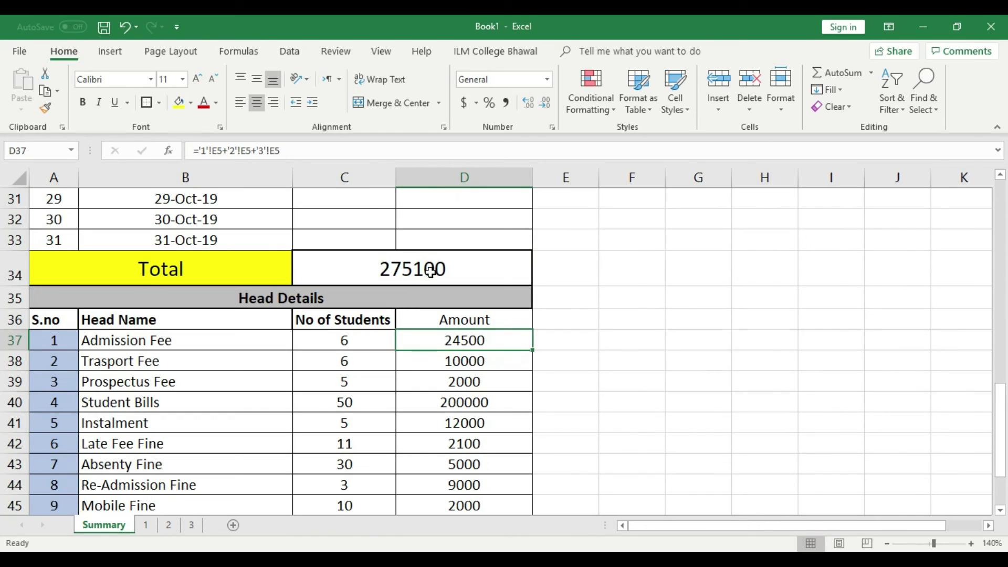
scroll(447, 288, "down", 2)
scroll(473, 284, "up", 1)
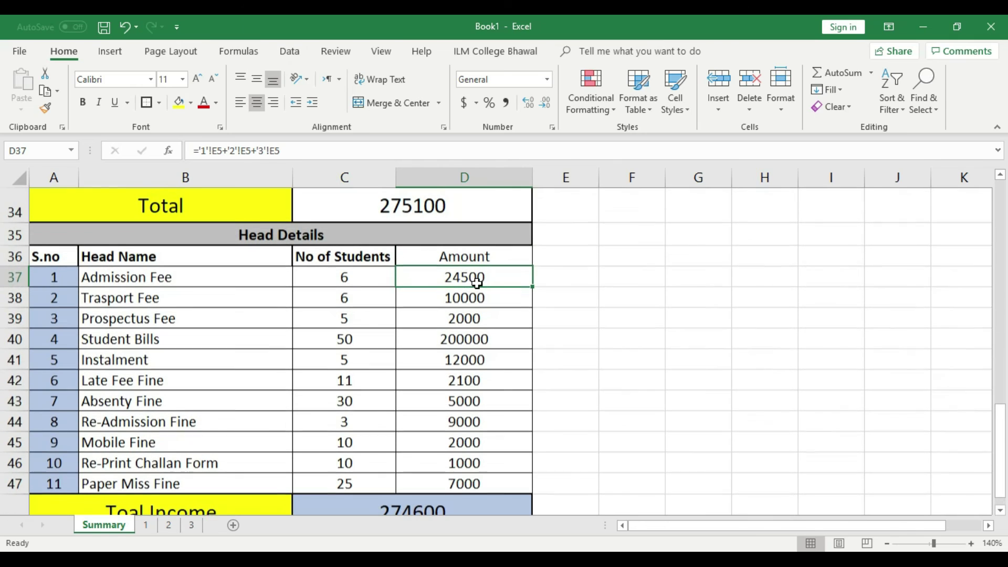
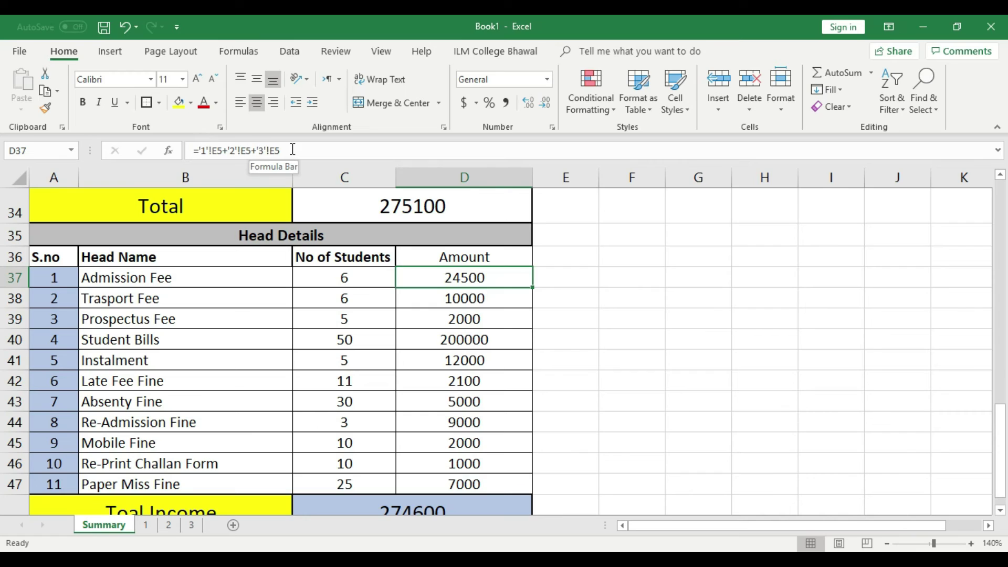
left_click(480, 299)
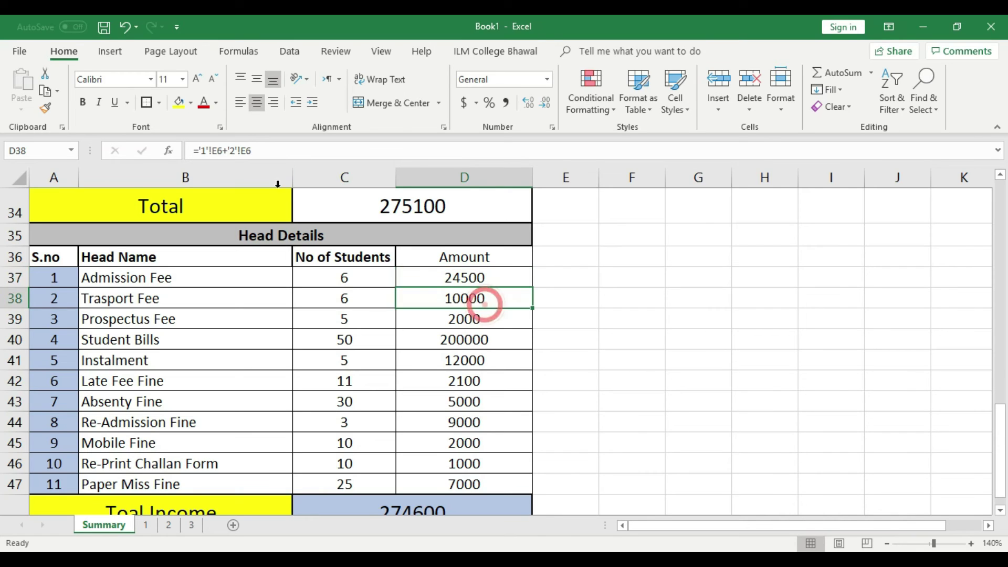
- Extend the Admission Fee student count in C37 with sheet 3's count, giving ='1'!D5+'2'!D5+'3'!D5
left_click(442, 318)
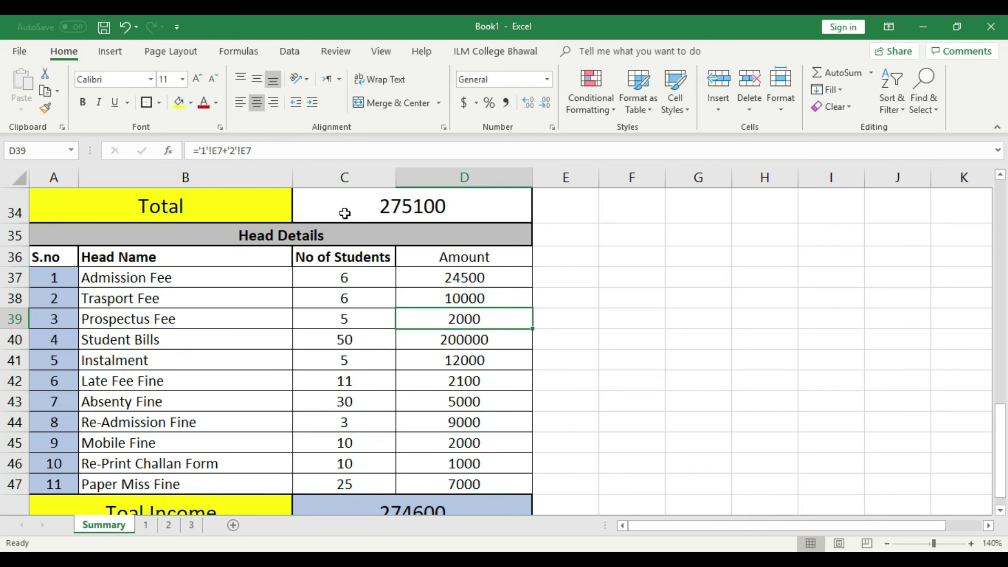
left_click(471, 274)
left_click(345, 275)
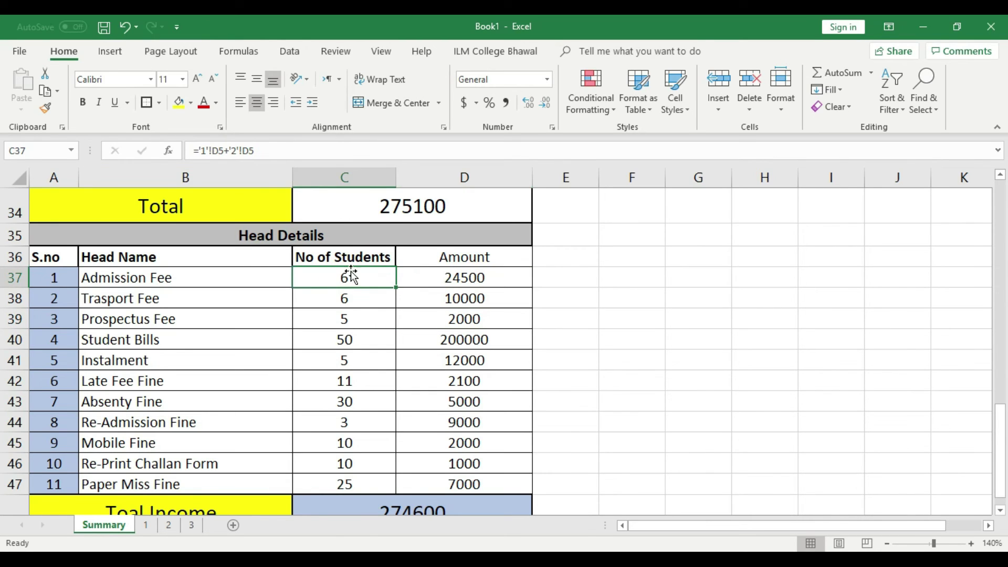
left_click(280, 149)
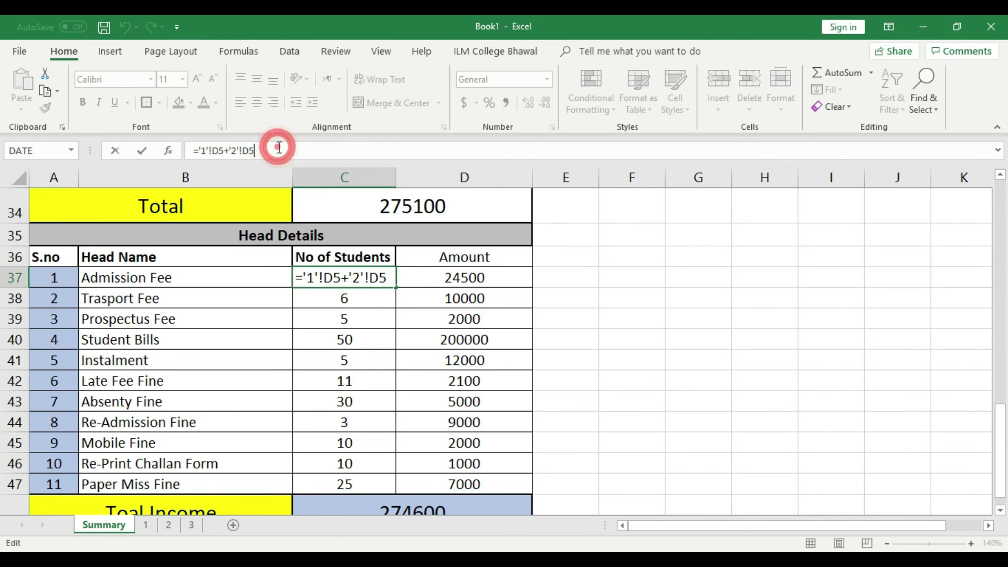
type("+")
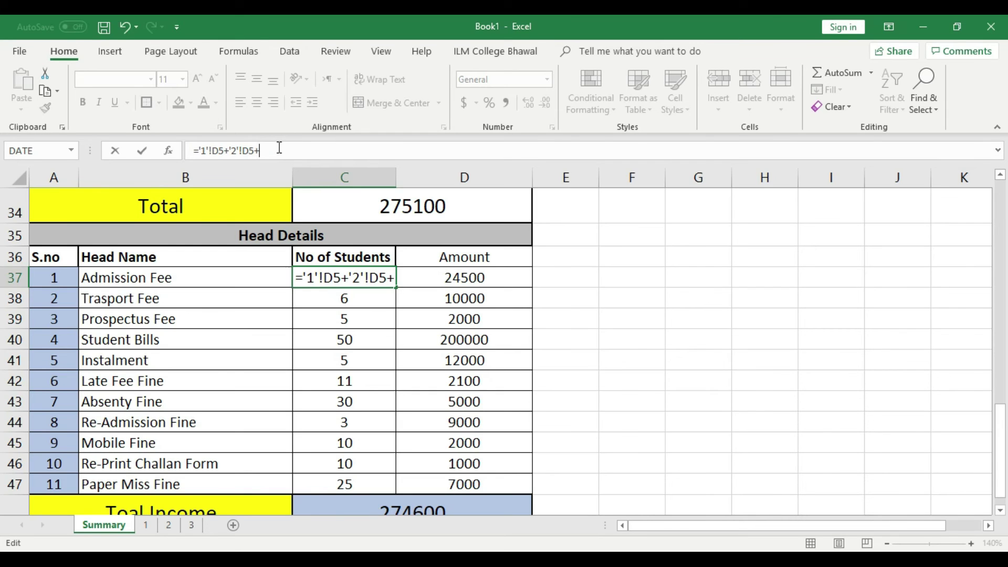
left_click(192, 525)
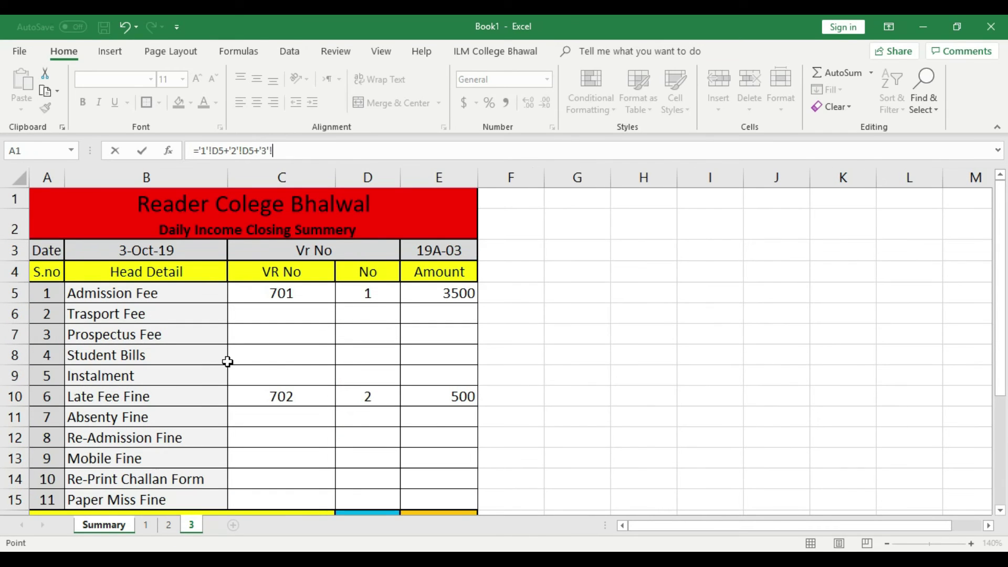
left_click(386, 295)
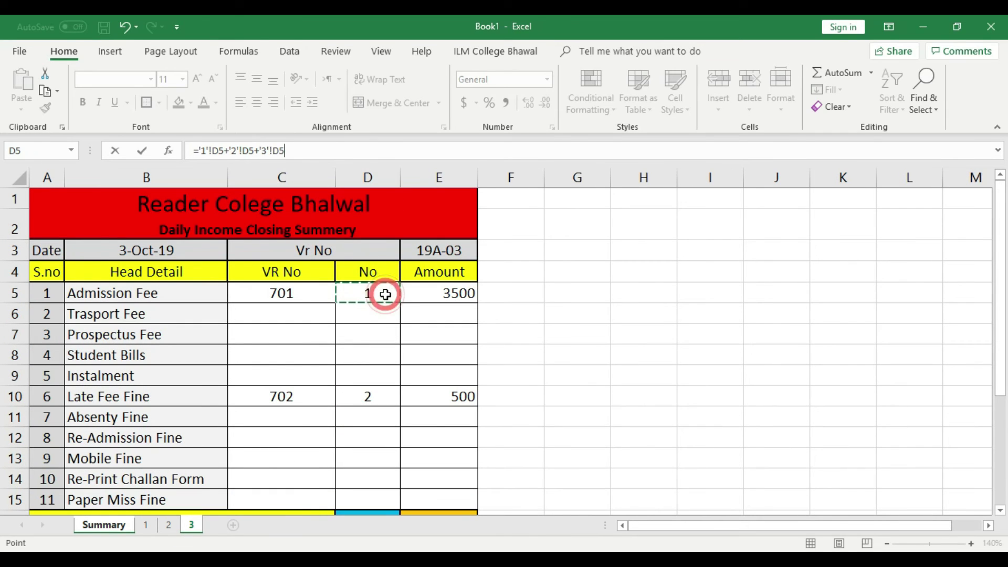
key("Return")
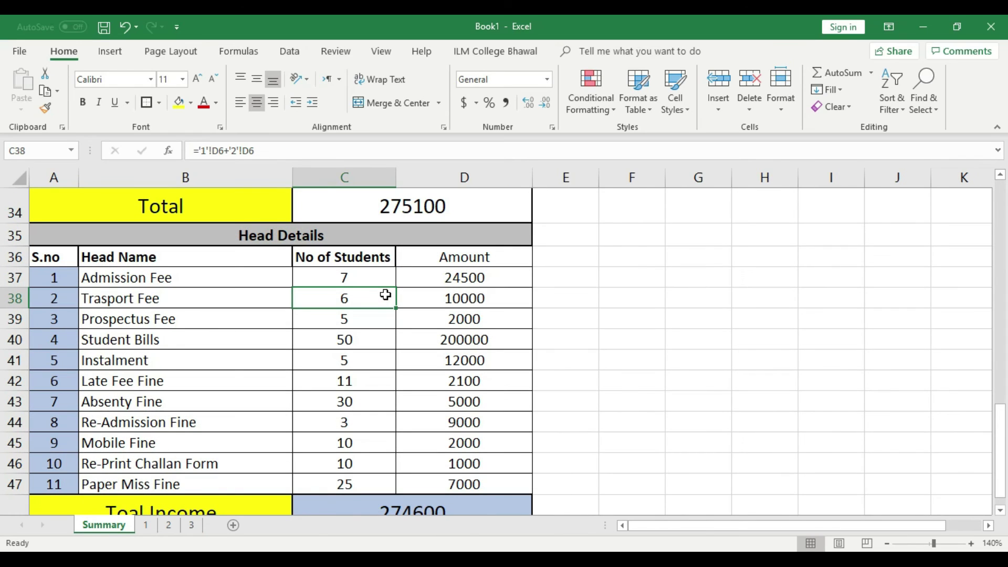
- Fill the Admission Fee student count and amount formulas down through Paper Miss Fine, covering C37:C47 and D37:D47
left_click(387, 278)
left_click_drag(395, 288, 389, 490)
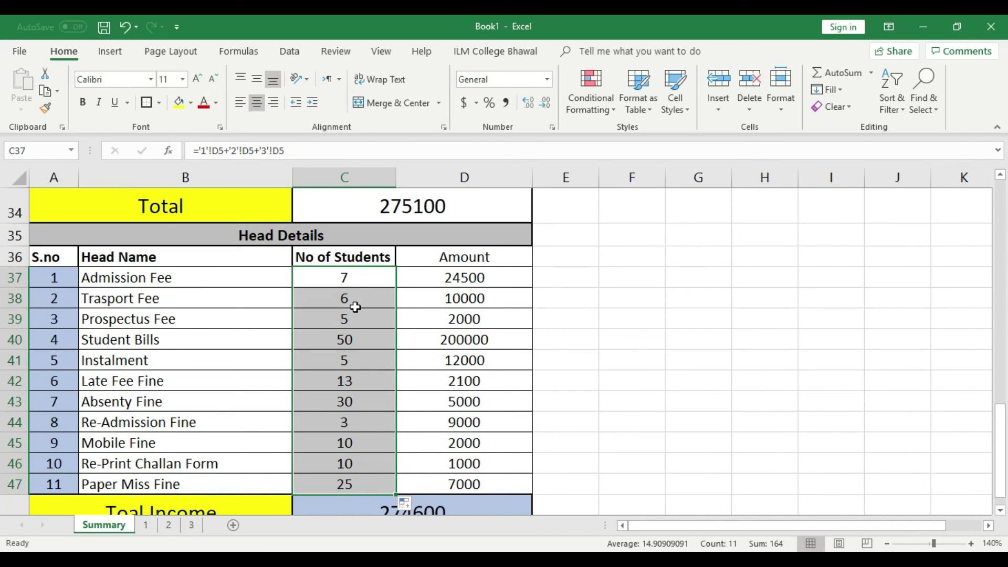
left_click(499, 278)
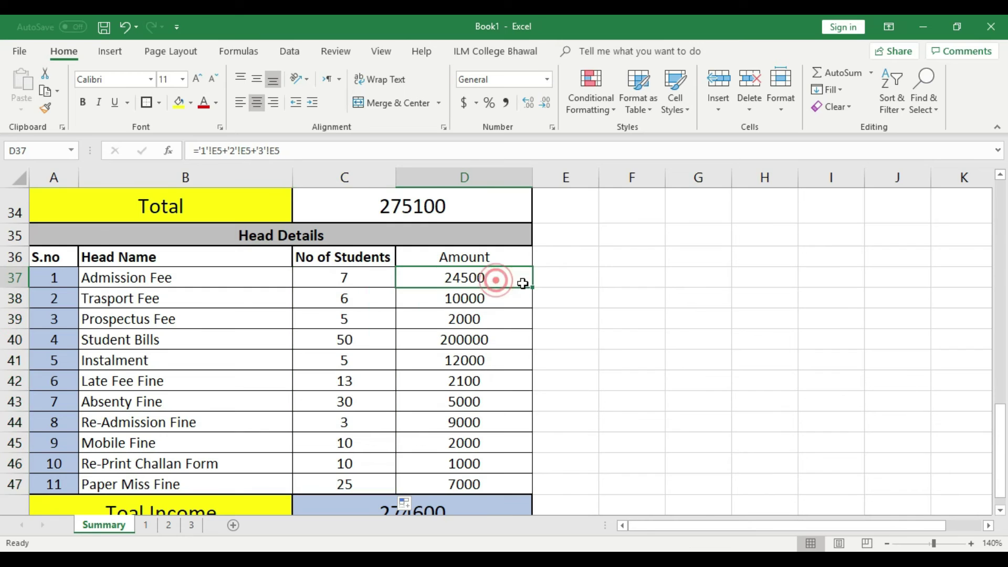
left_click_drag(532, 288, 528, 490)
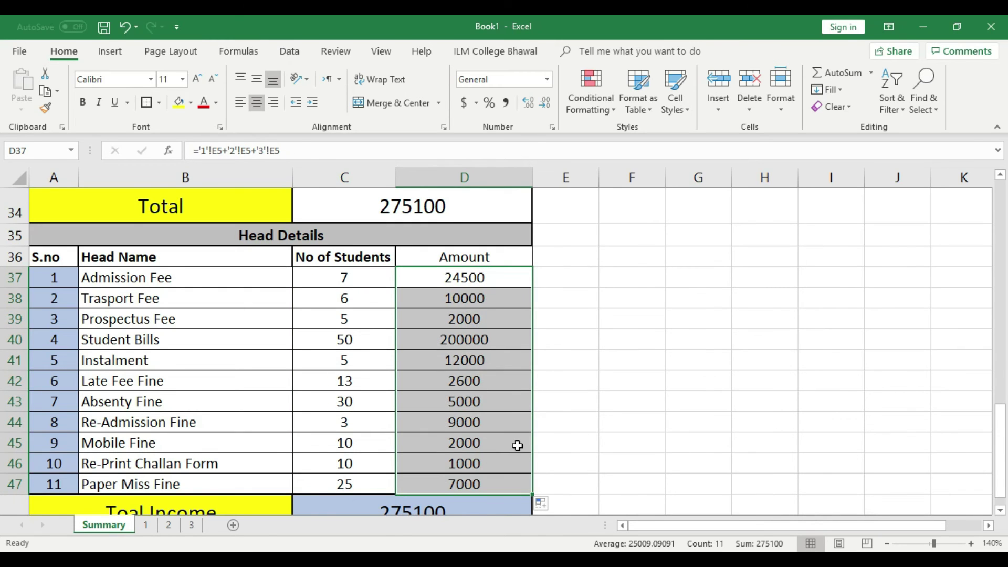
- Compare the Head Details total income with the daily total, and check the 3-Oct-19 income link and the SUM formula in C48
scroll(518, 446, "down", 1)
left_click(625, 423)
scroll(604, 446, "up", 2)
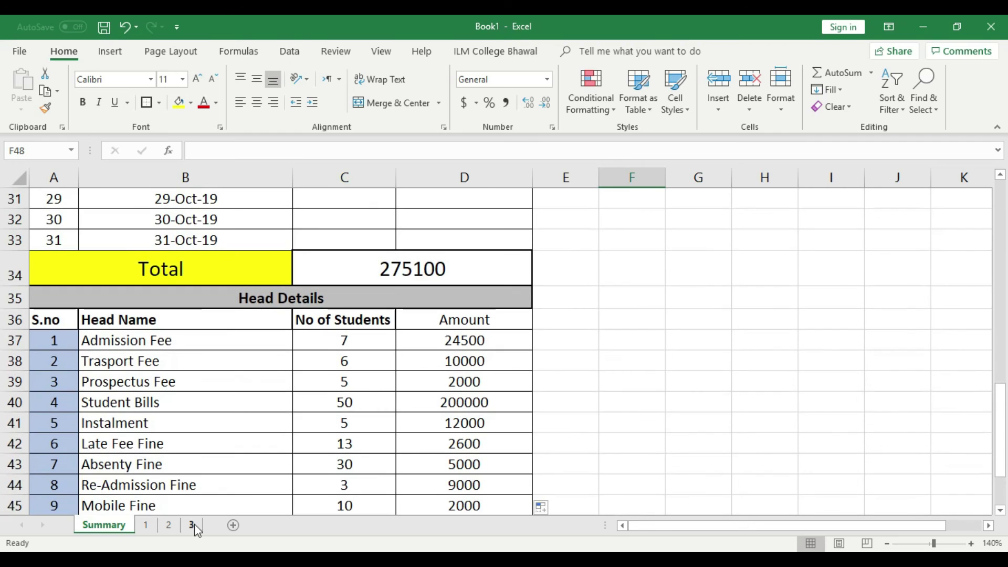
left_click(192, 525)
left_click(119, 526)
scroll(563, 445, "up", 2)
scroll(484, 410, "up", 8)
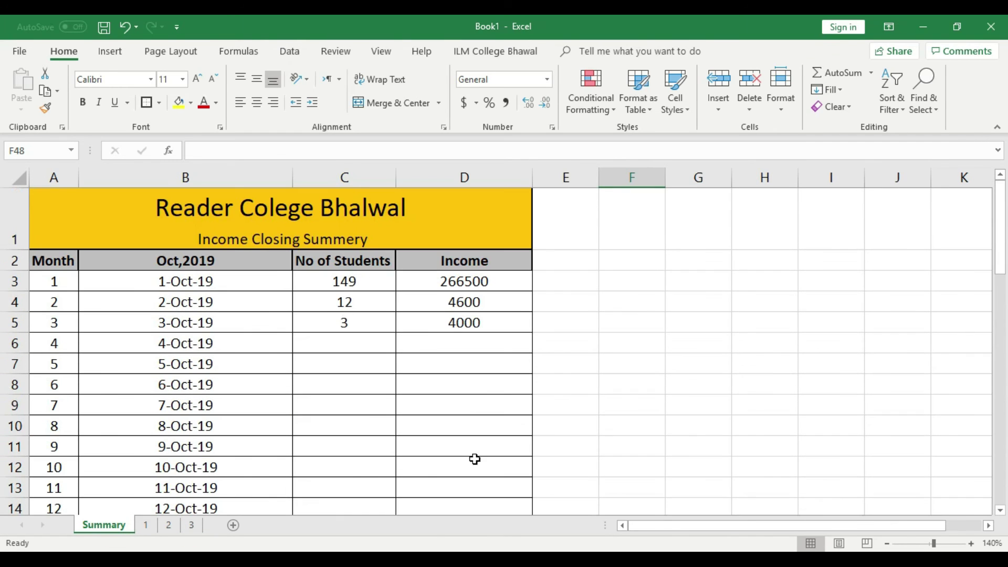
left_click(351, 341)
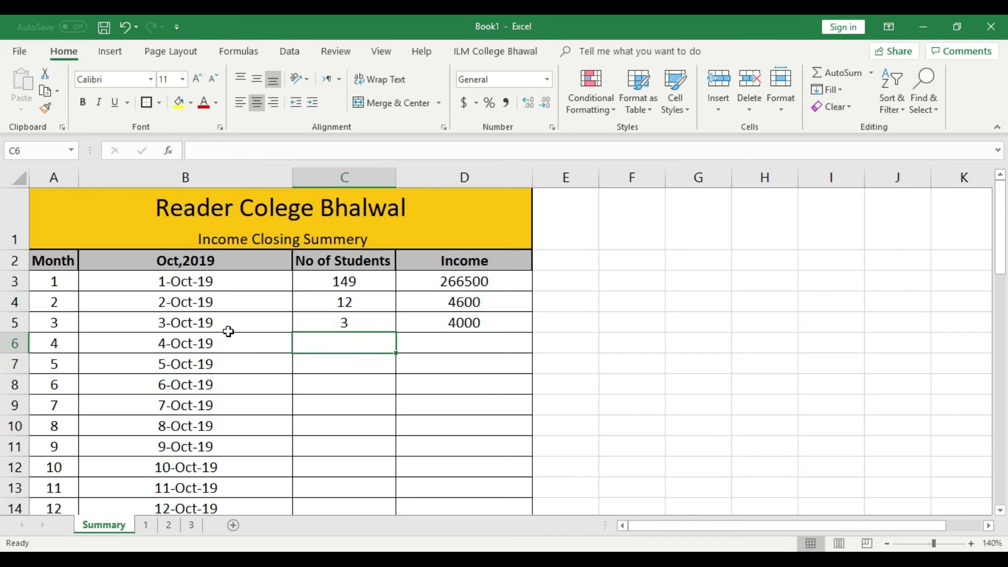
left_click(459, 319)
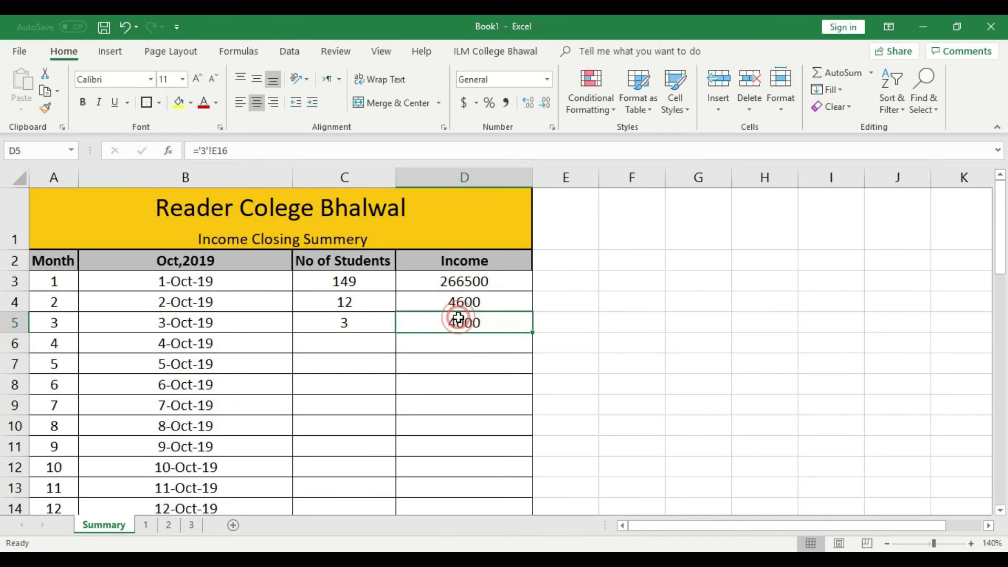
scroll(458, 319, "down", 9)
scroll(486, 445, "down", 3)
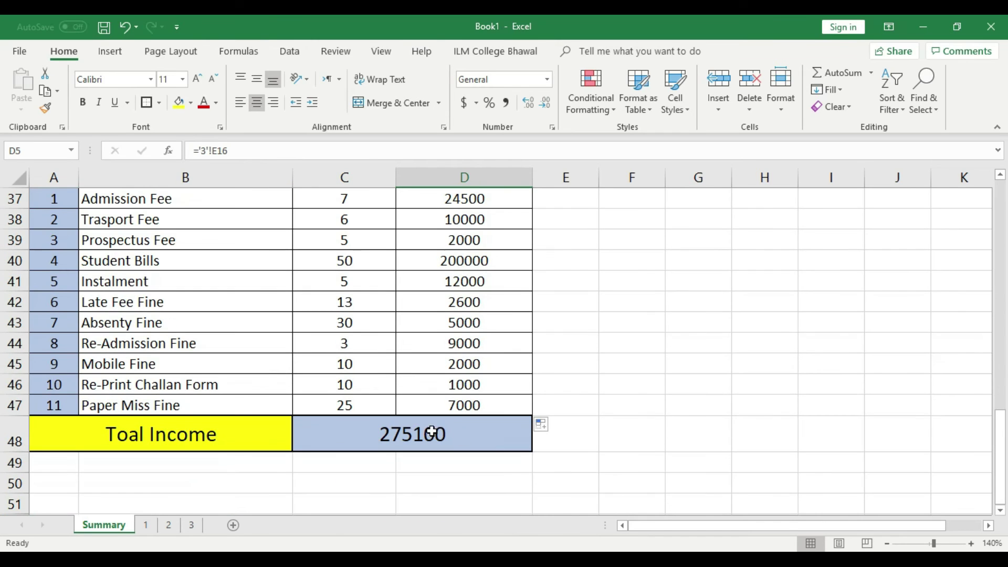
left_click(411, 436)
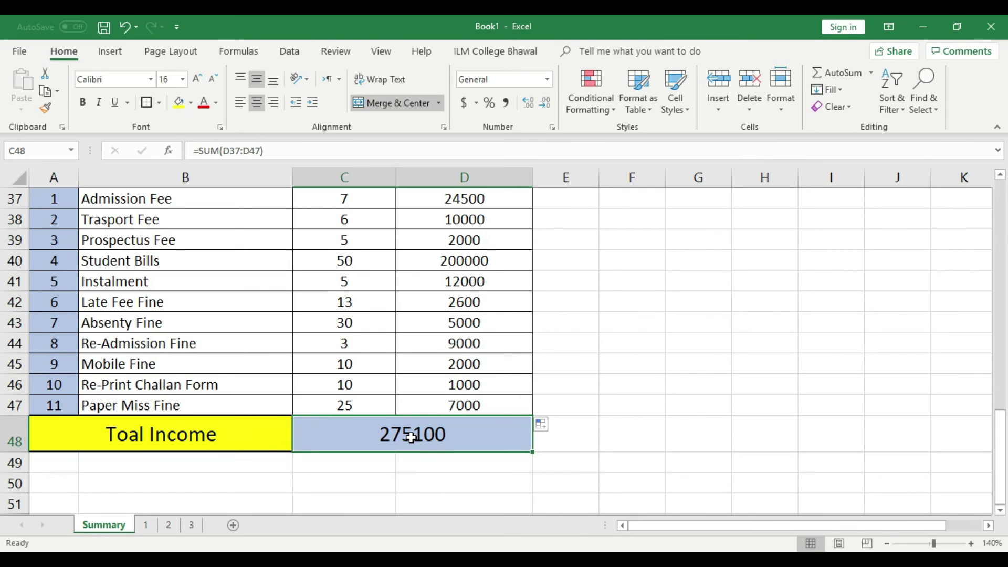
scroll(411, 436, "up", 12)
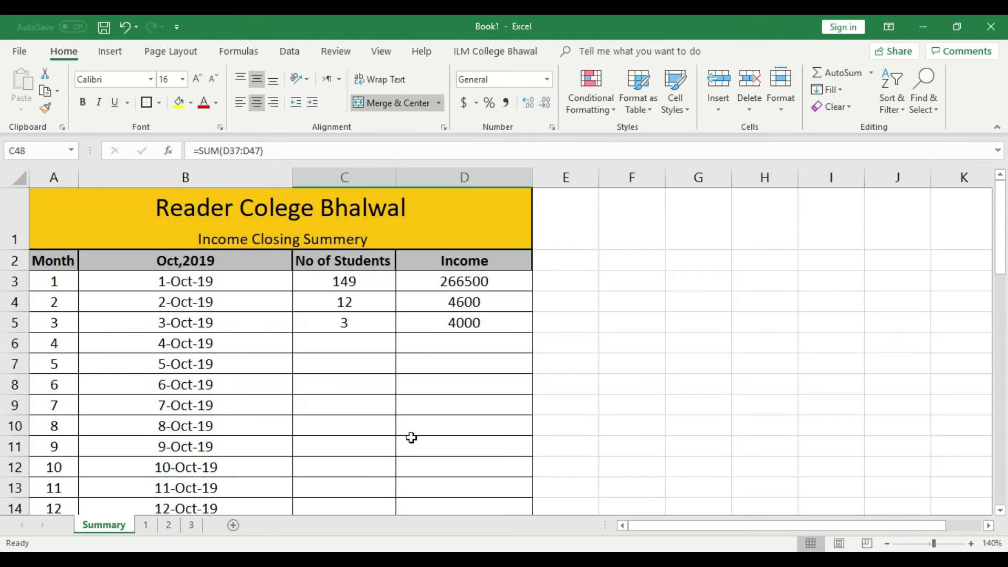
- Create a copy of day sheet 3 within the workbook, inserted before sheet 3
left_click(195, 527)
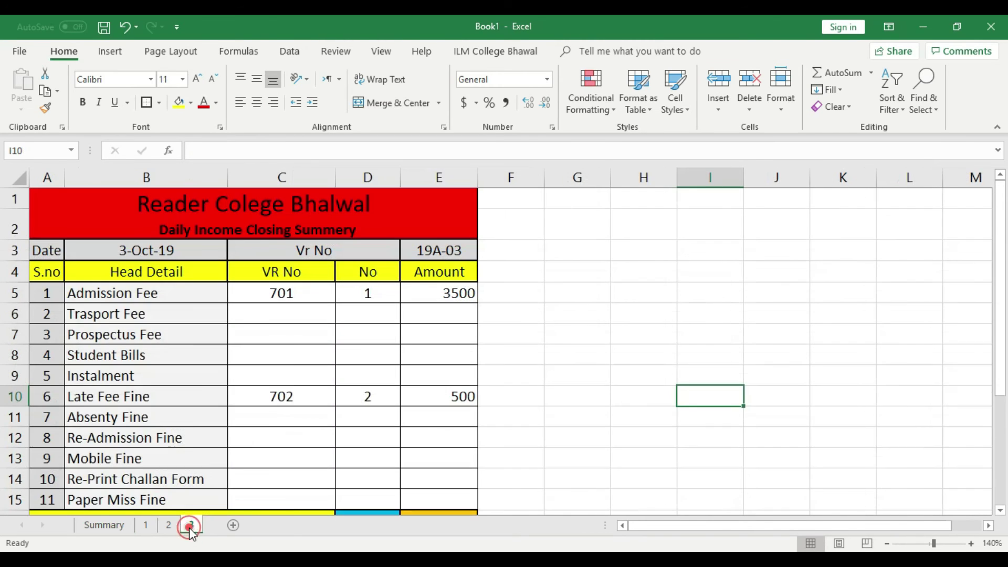
right_click(196, 526)
left_click(245, 408)
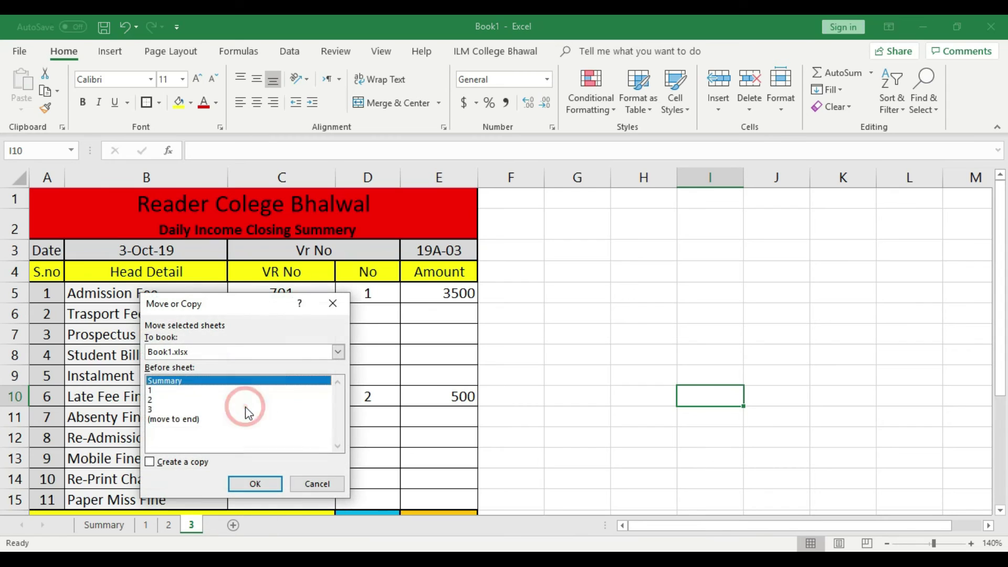
left_click(151, 409)
left_click(151, 462)
left_click(245, 490)
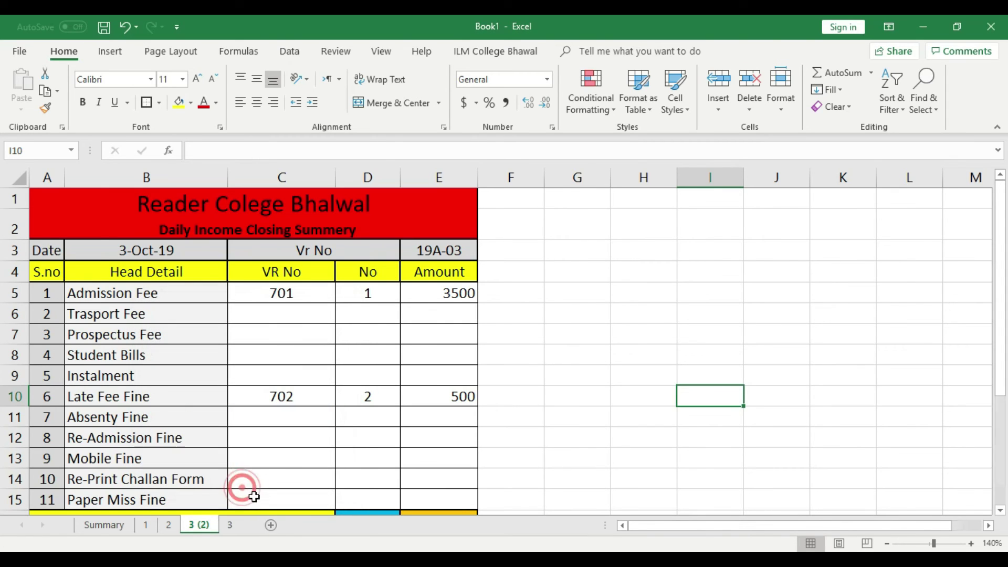
- Move the copied sheet after sheet 3 and rename it as 4
left_click_drag(197, 526, 198, 526)
right_click(214, 526)
left_click(252, 390)
type("4")
key("Return")
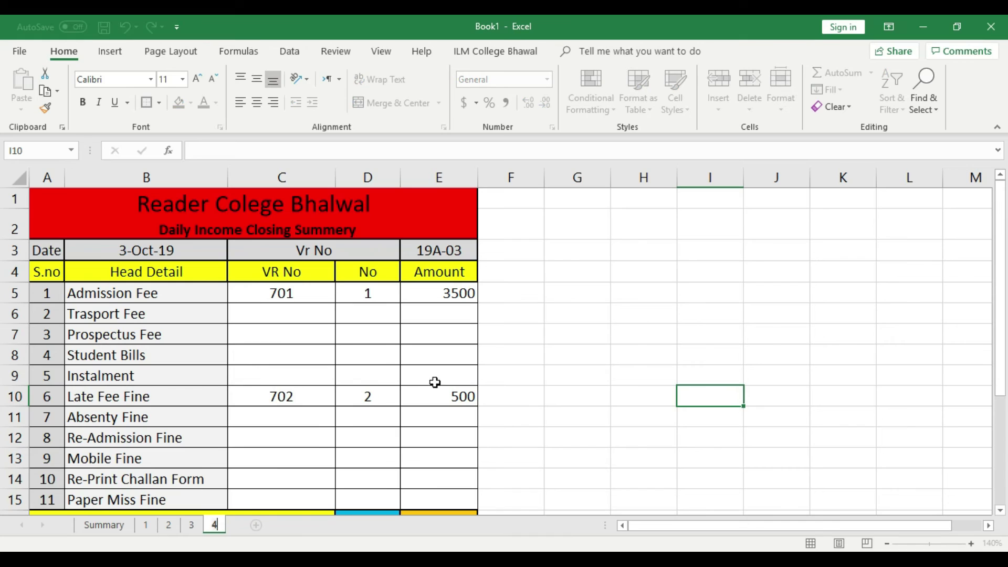
left_click(499, 355)
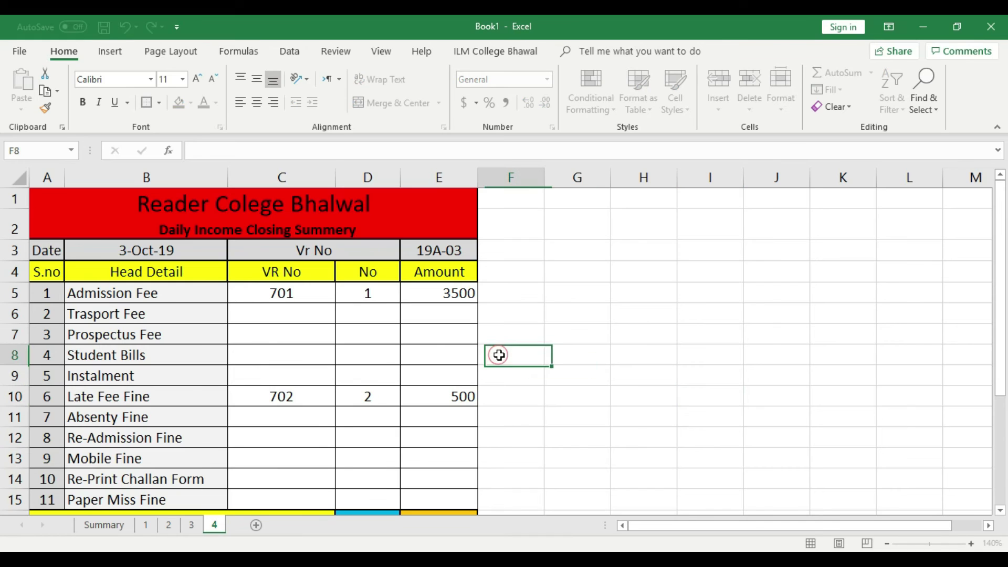
- Change sheet 4's date to 10/4/2019 and its Vr No to 19A-04
double_click(131, 251)
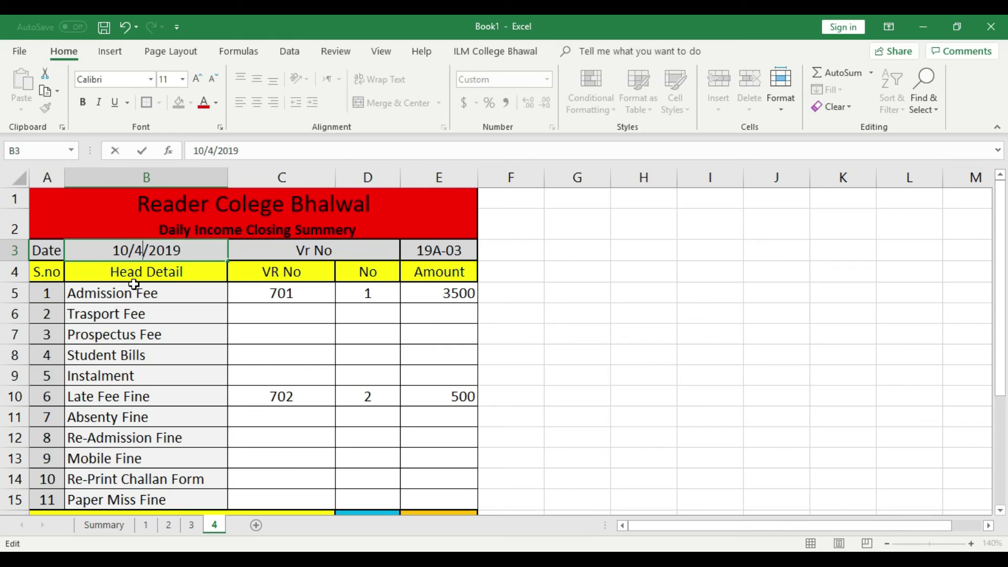
left_click(440, 338)
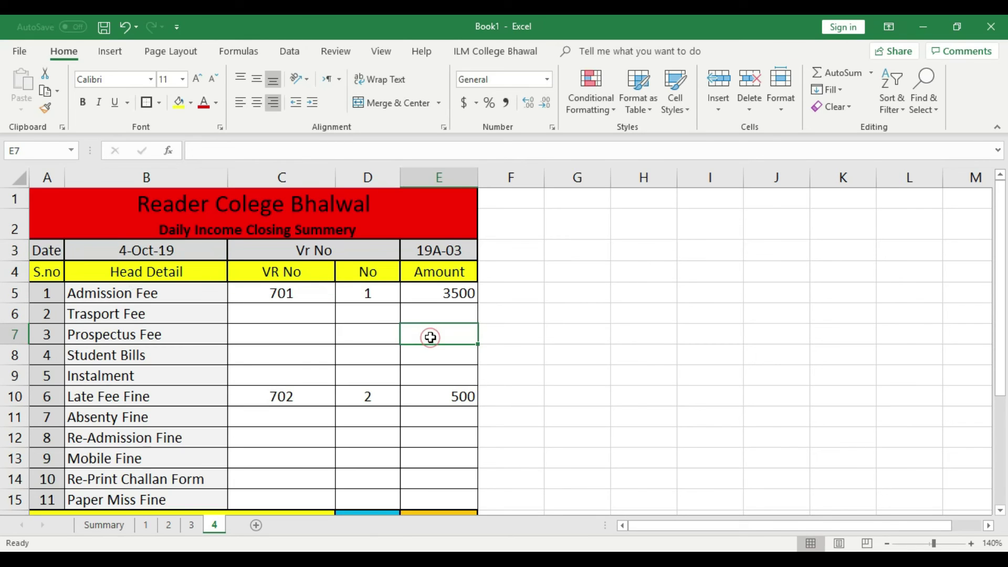
double_click(469, 250)
key("BackSpace")
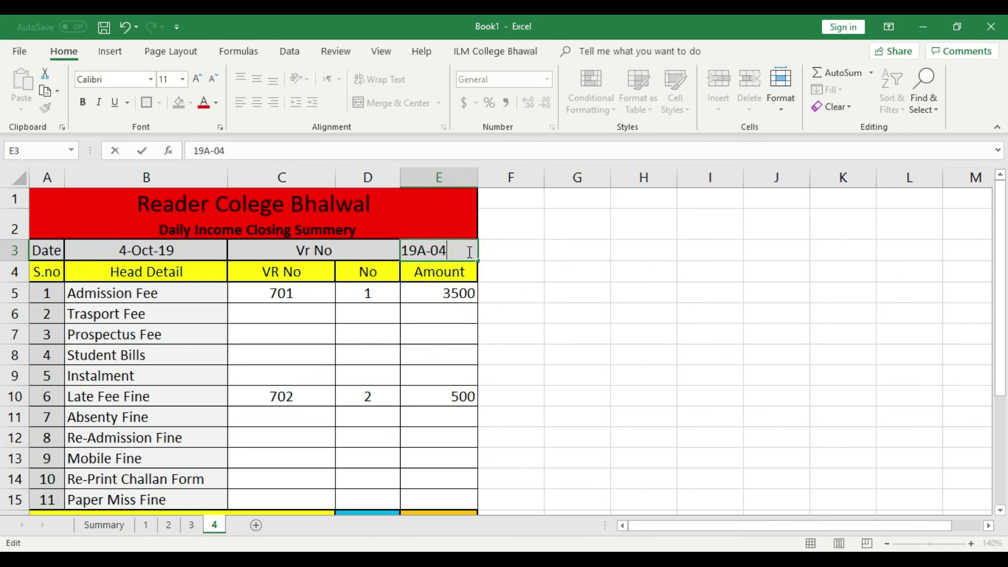
left_click(460, 294)
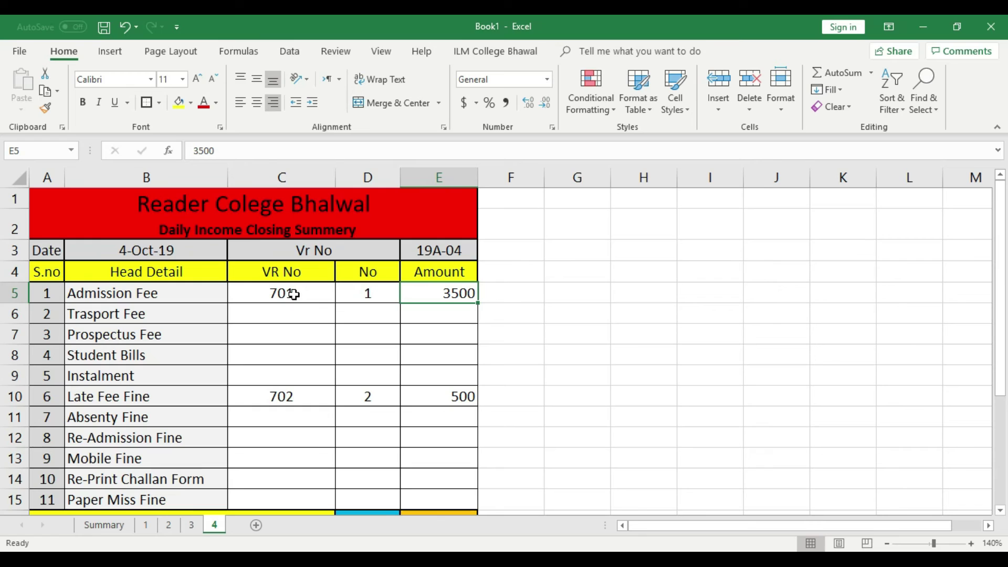
- Clear the copied VR No, No and Amount entries from the Admission Fee and Late Fee Fine rows on sheet 4
left_click_drag(295, 293, 399, 290)
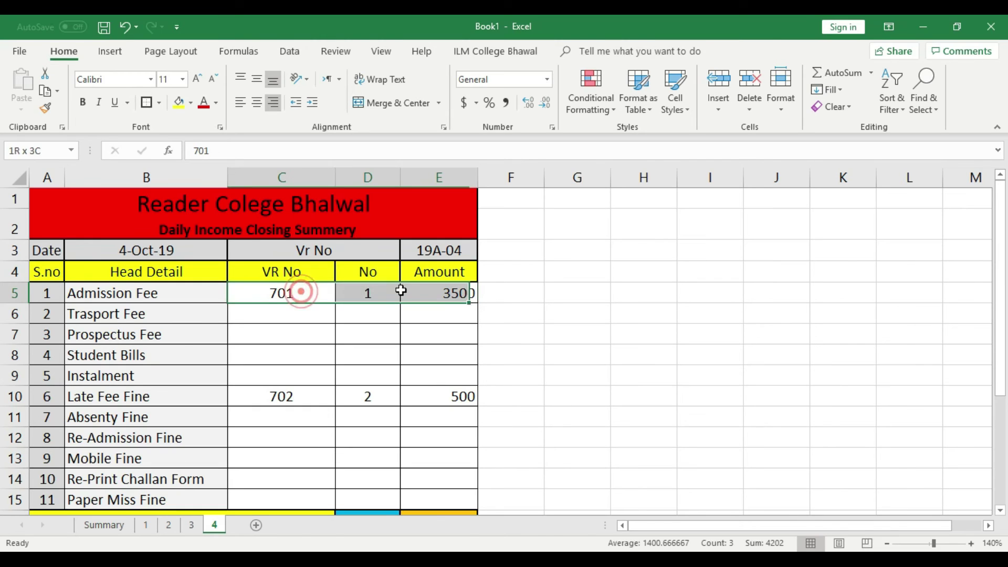
key("Delete")
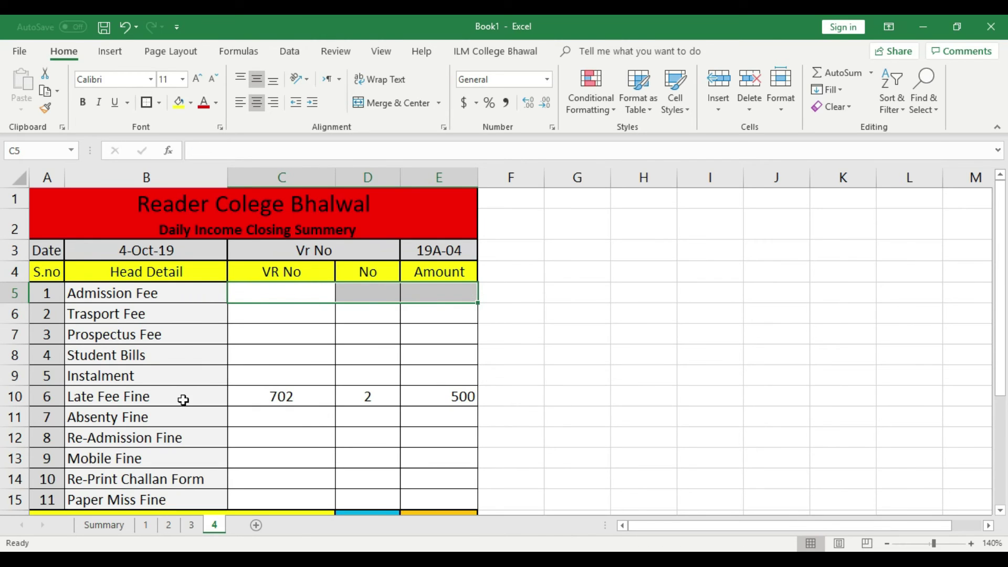
left_click_drag(255, 397, 457, 396)
key("Delete")
- Fill in sheet 4's Mobile Fine row with VR No 703, No 7 and Amount 2500
left_click(285, 455)
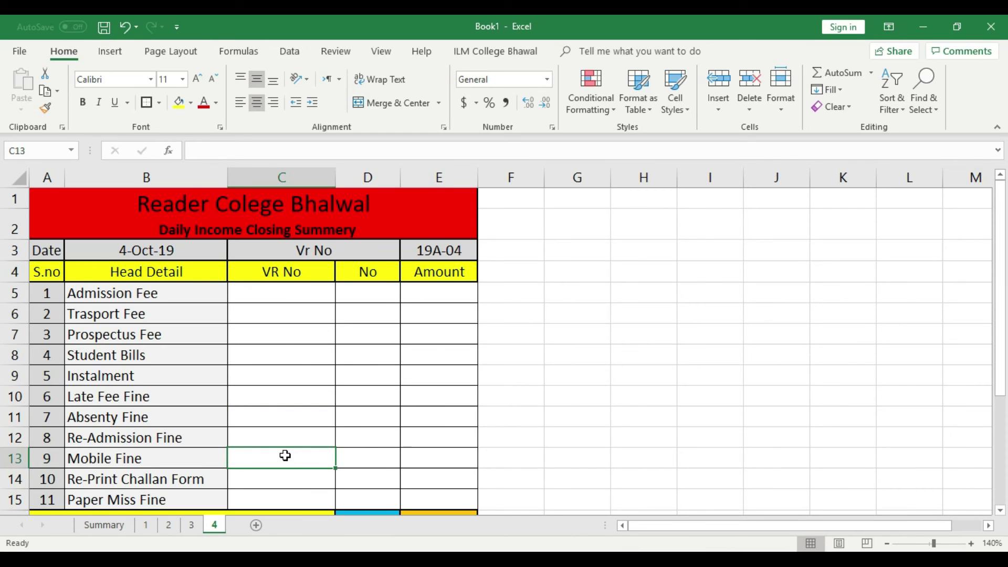
type("7")
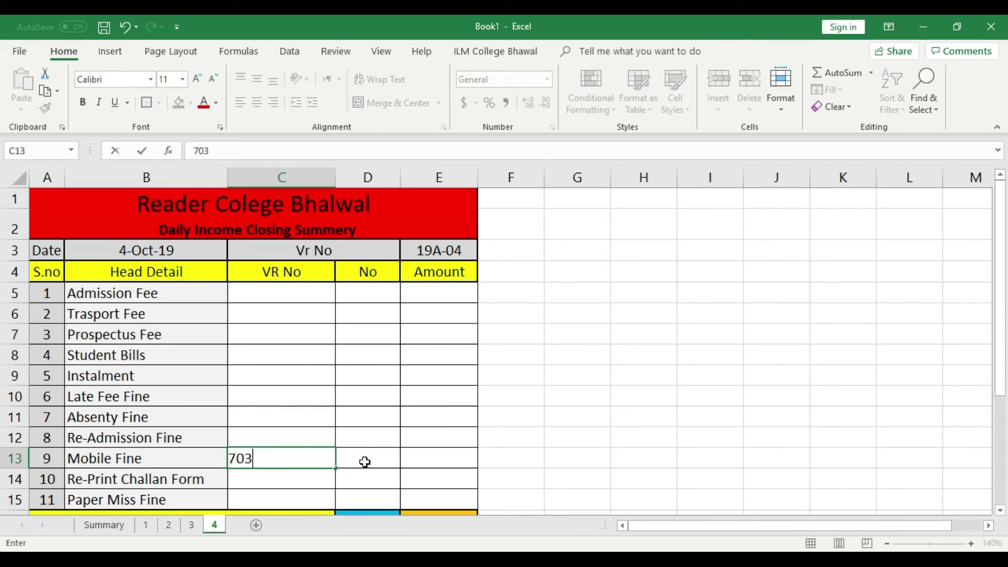
type("03")
left_click(365, 461)
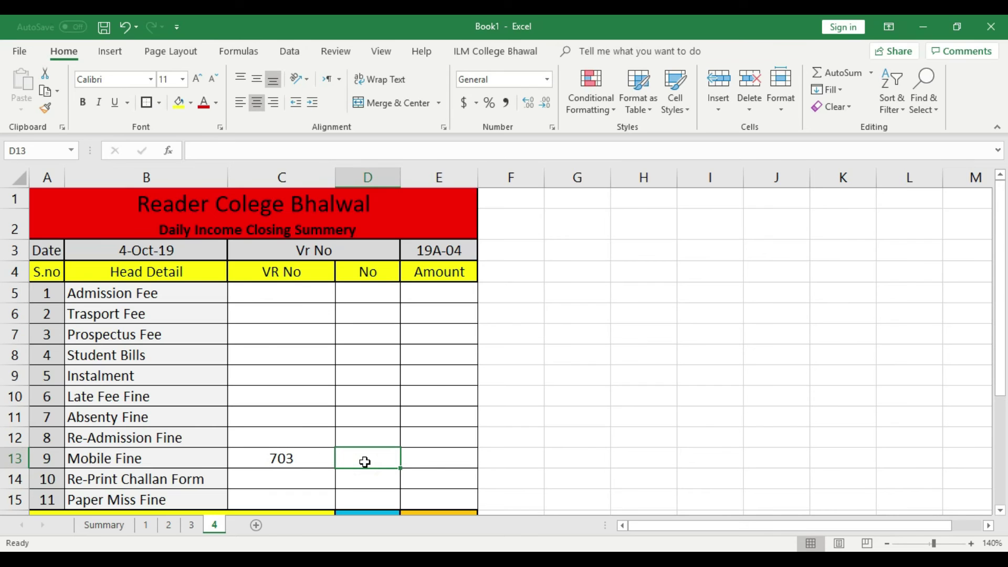
type("7")
left_click(438, 466)
type("2500")
left_click(439, 413)
- Check the Mobile Fine entry against sheet 4's Total Income row, and return to the Summary sheet
scroll(439, 413, "down", 1)
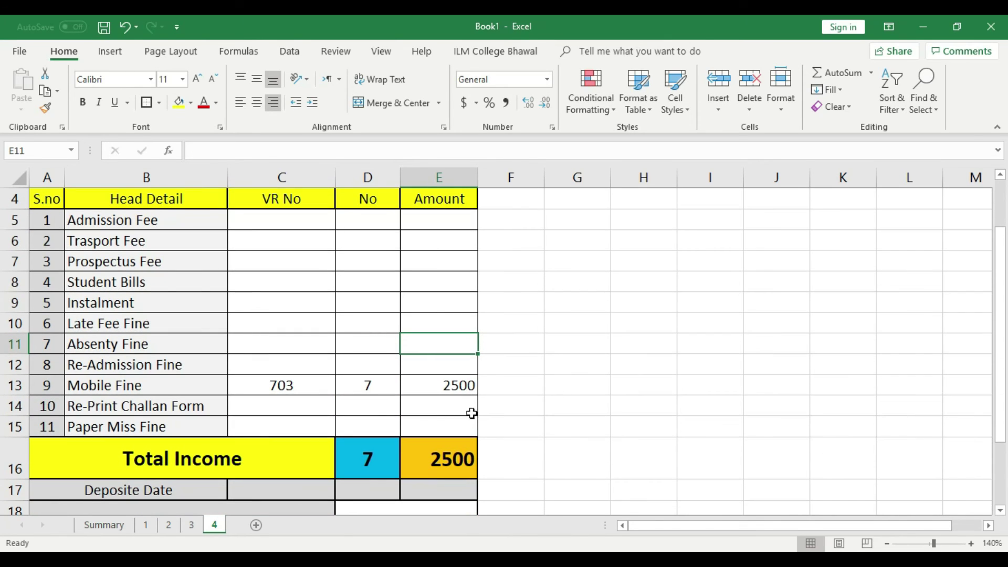
left_click_drag(454, 391, 282, 387)
left_click(382, 404)
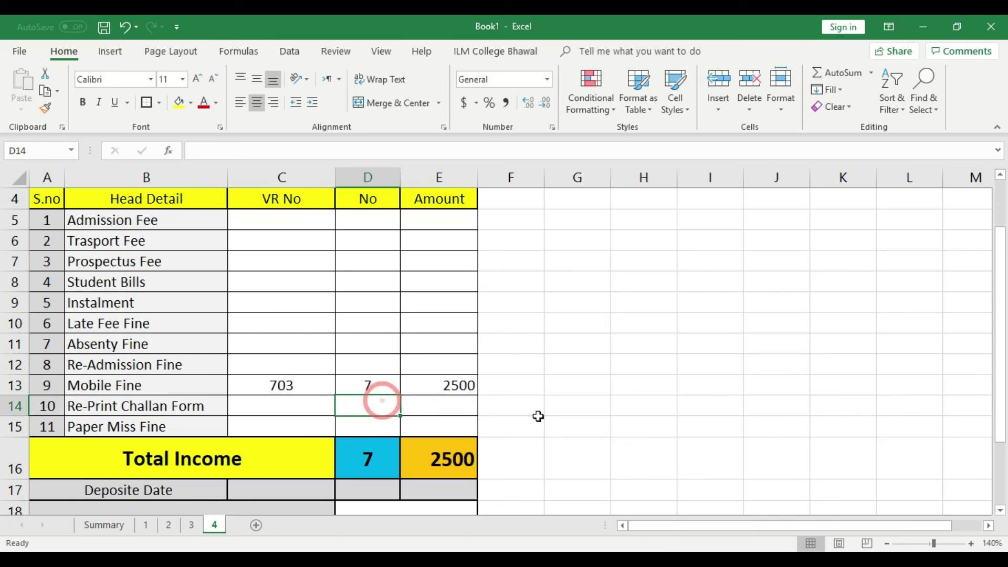
scroll(444, 453, "up", 1)
scroll(445, 453, "down", 4)
scroll(444, 452, "up", 3)
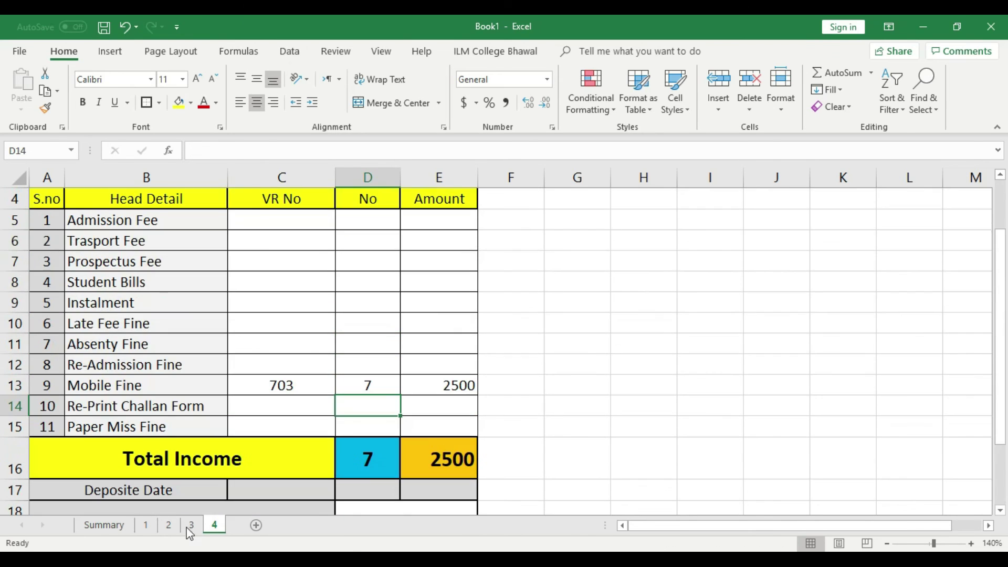
left_click(103, 525)
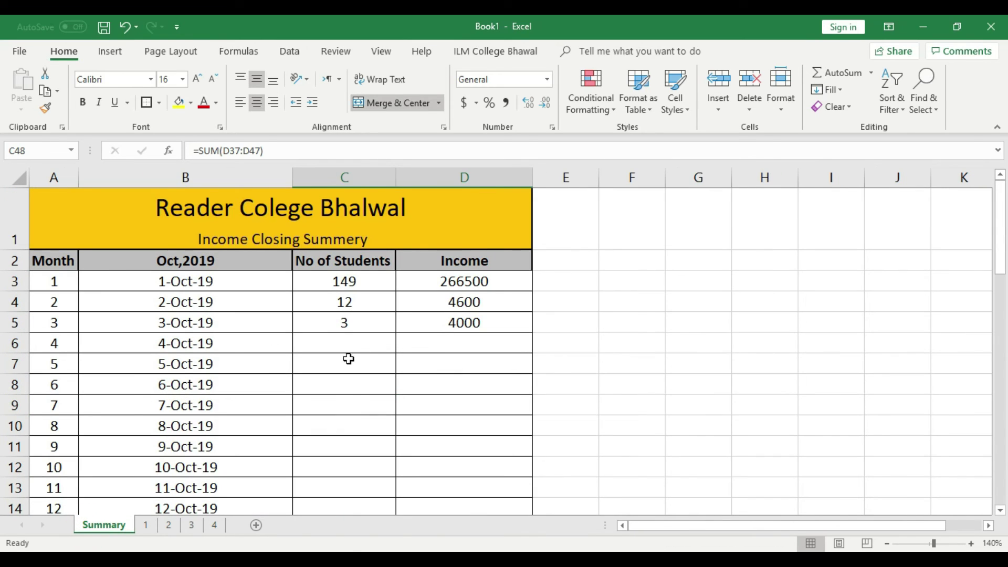
- Compare the Summary sheet's head-wise total income with its monthly Total for the daily rows
scroll(440, 327, "down", 13)
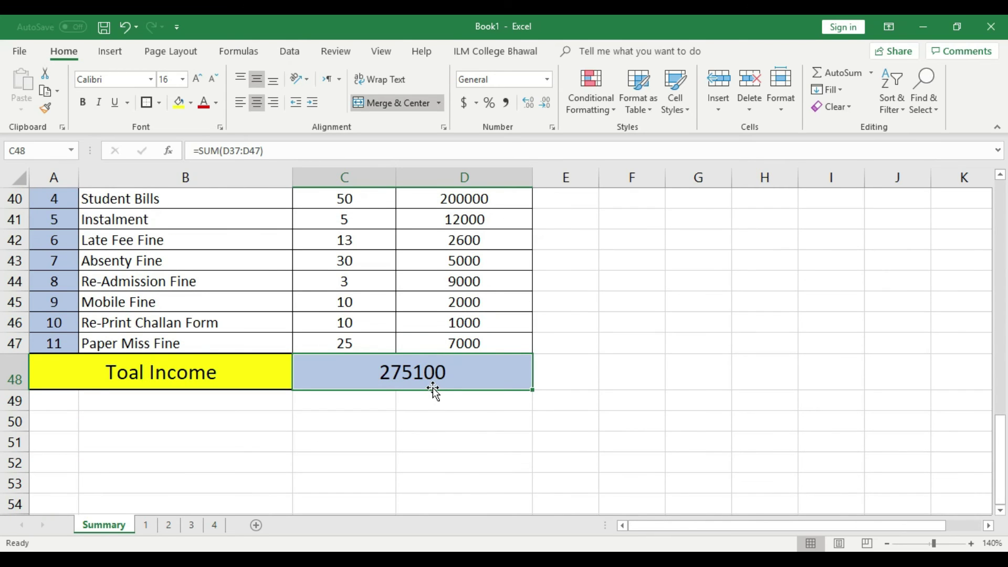
scroll(434, 389, "up", 3)
left_click(407, 284)
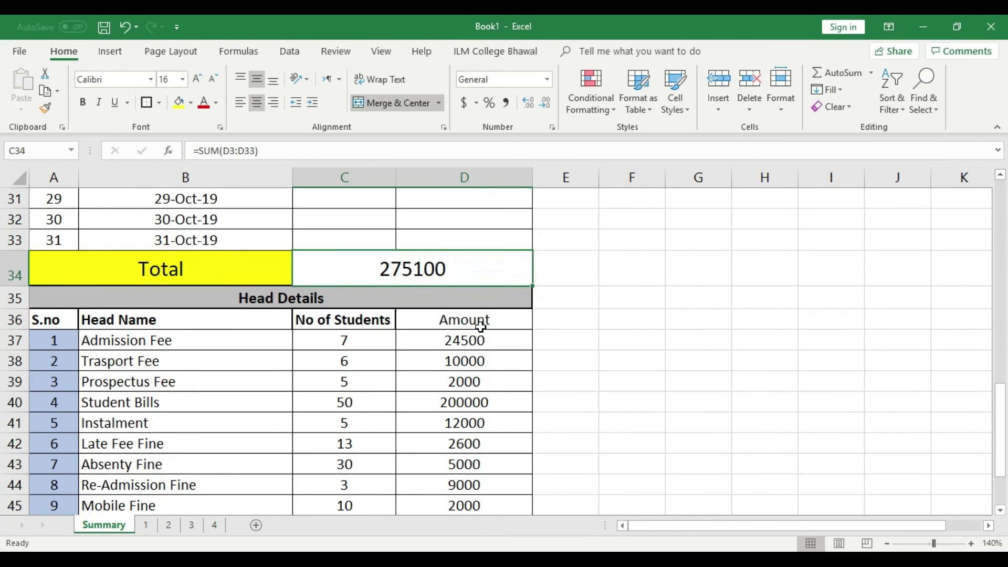
scroll(479, 327, "up", 9)
scroll(402, 325, "up", 1)
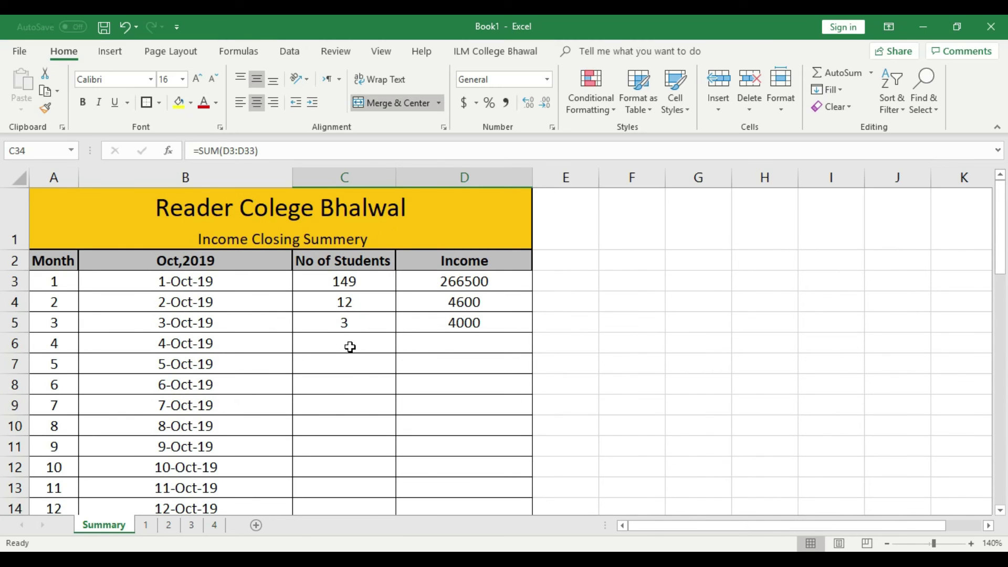
- Link the 4-Oct-19 No of Students cell on Summary to the Total Income count in sheet 4's cell D16
left_click(361, 346)
type("=")
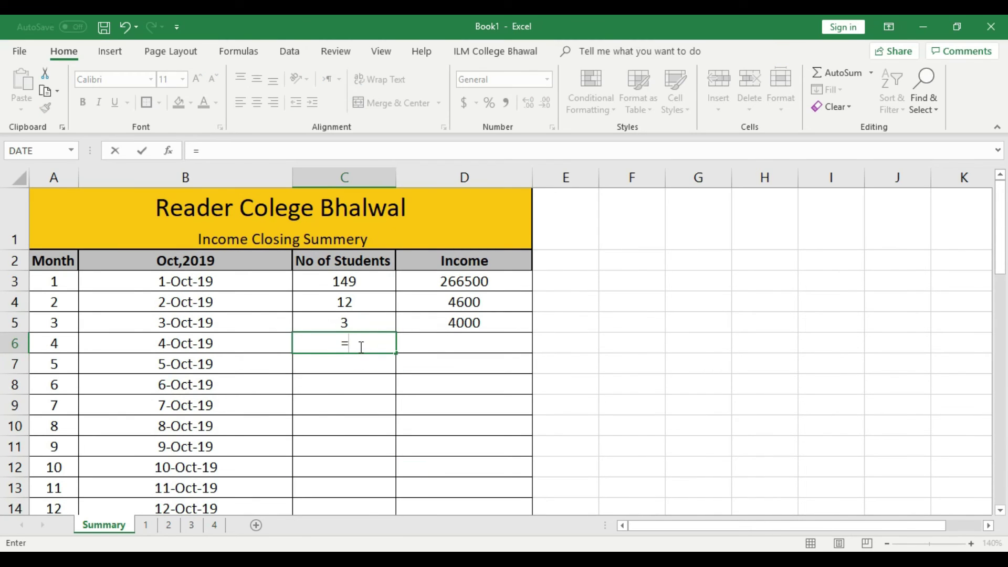
left_click(215, 526)
scroll(378, 421, "up", 1)
scroll(379, 419, "down", 2)
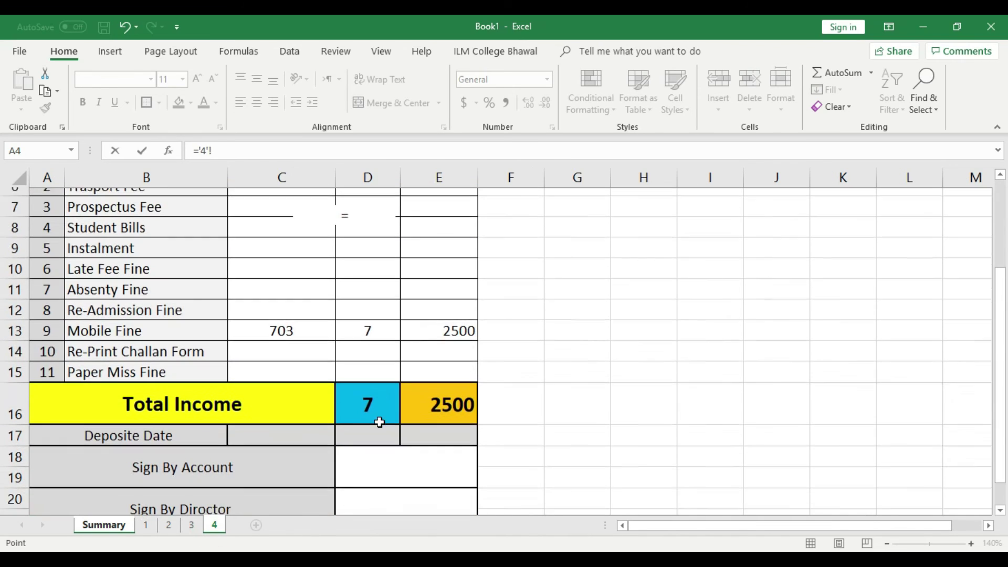
left_click(372, 399)
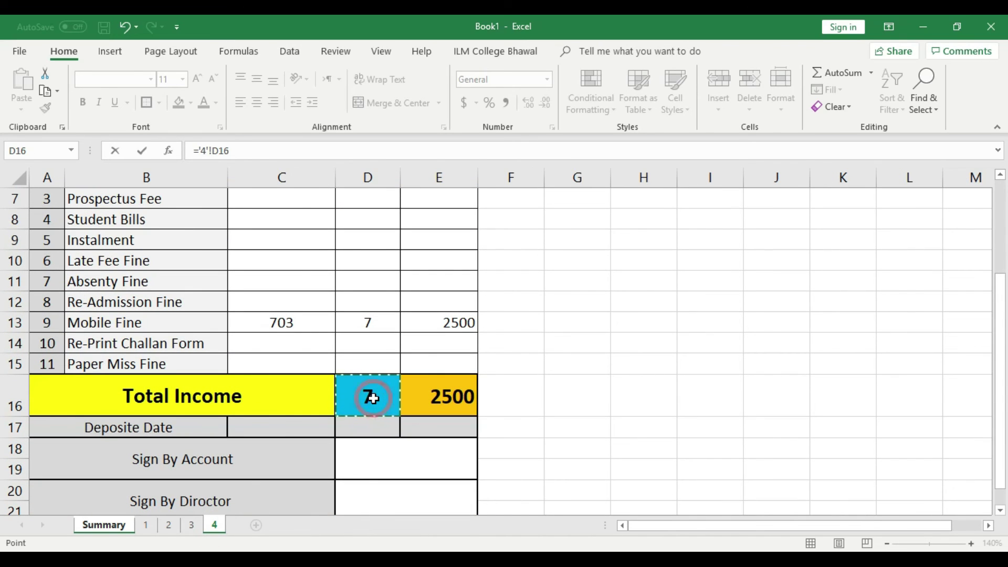
key("Return")
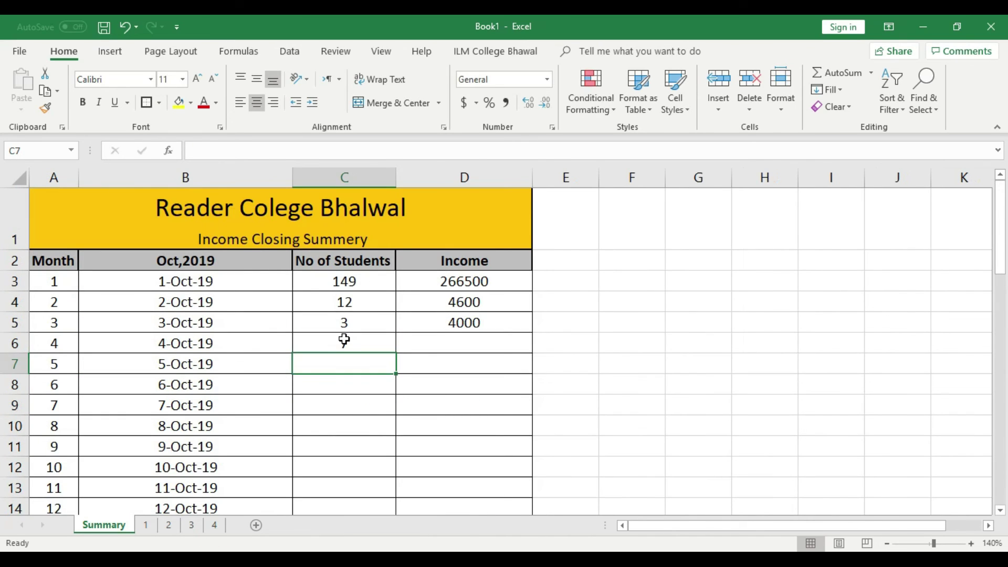
- Link the 4-Oct-19 Income cell on Summary to the Total Income amount in sheet 4's cell E16
left_click(500, 341)
type("=")
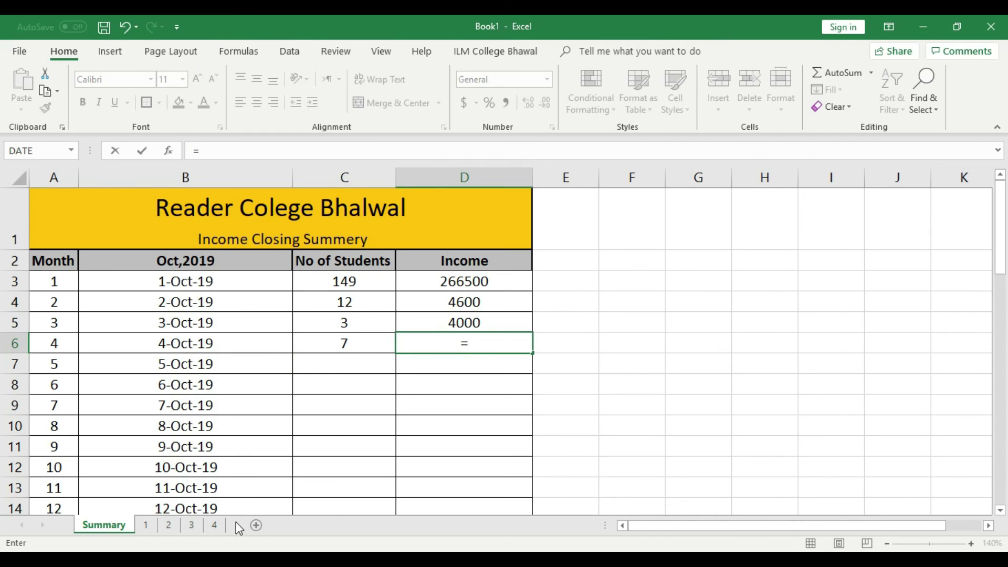
left_click(216, 524)
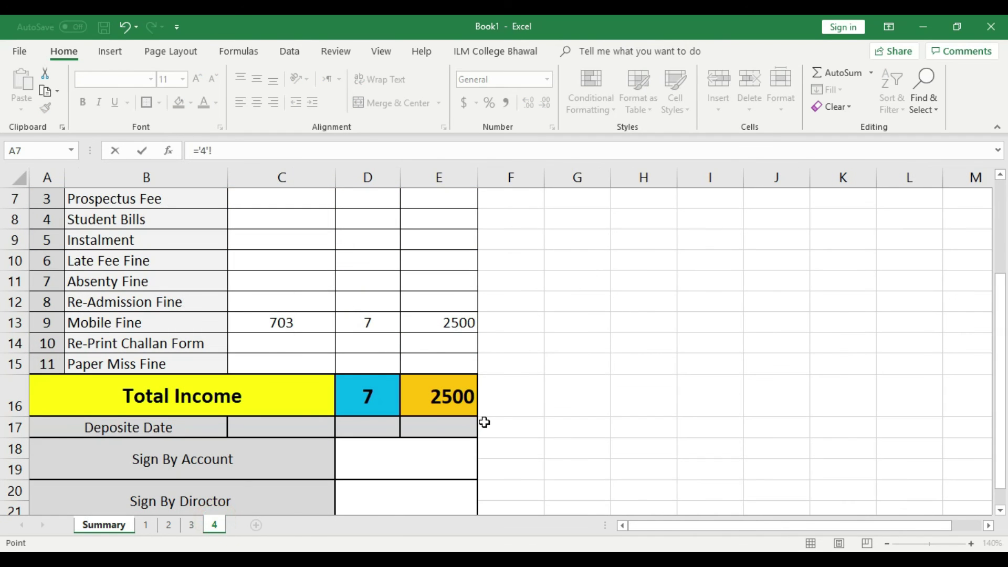
left_click(468, 397)
key("Return")
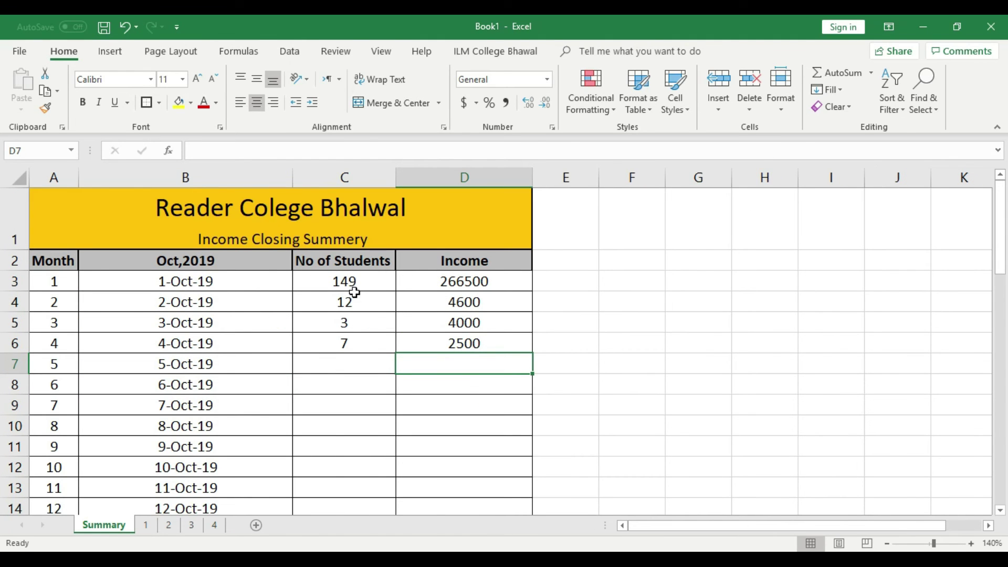
- Compare the Summary's monthly Total with the head-wise total, and examine the Admission Fee Amount formula
left_click(473, 345)
scroll(473, 346, "down", 10)
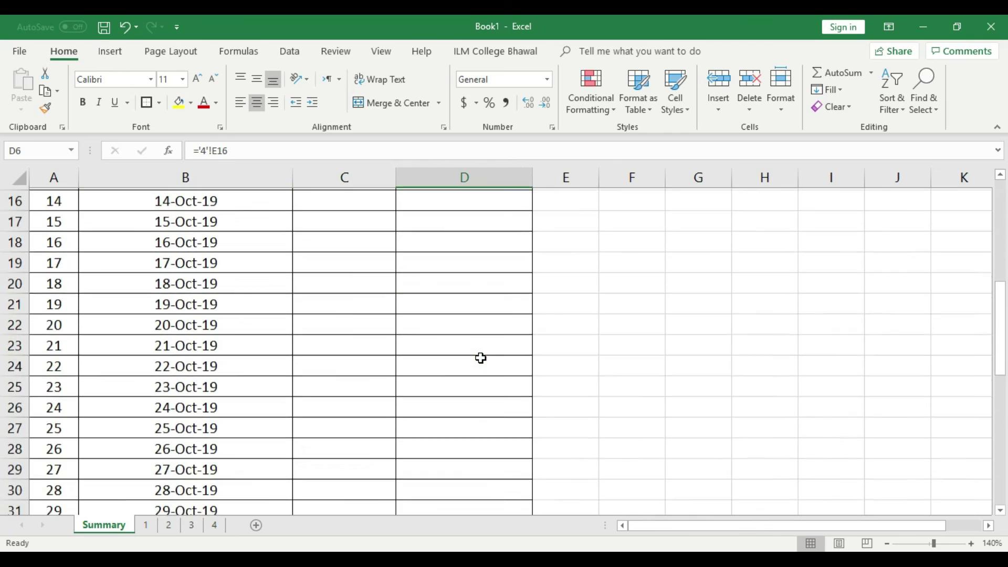
left_click(419, 277)
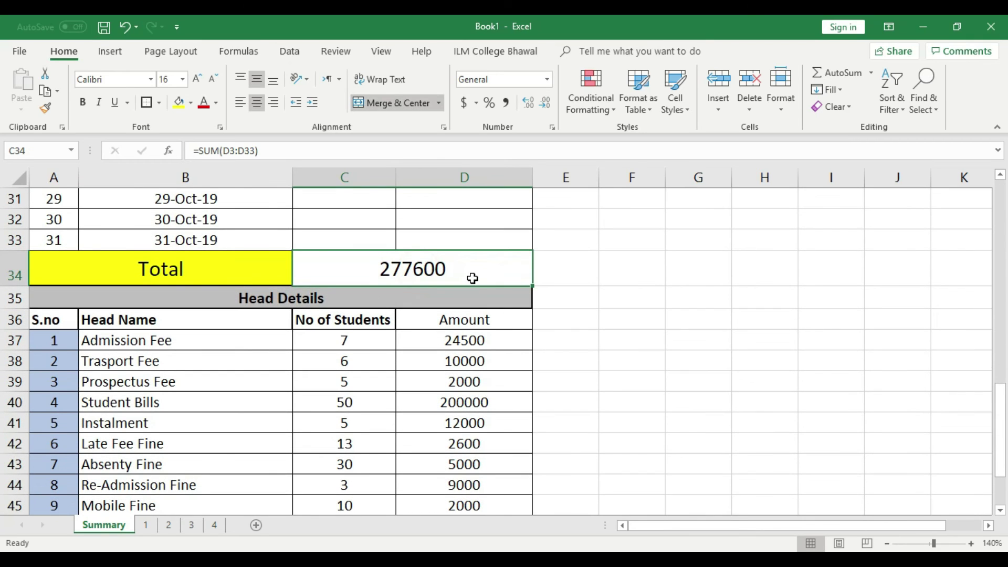
scroll(467, 310, "down", 3)
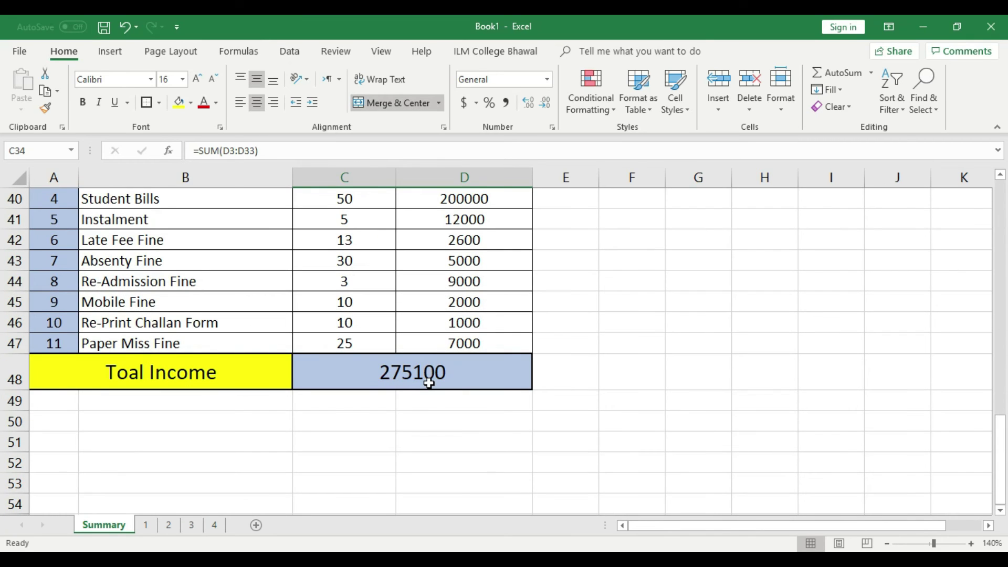
scroll(434, 446, "up", 3)
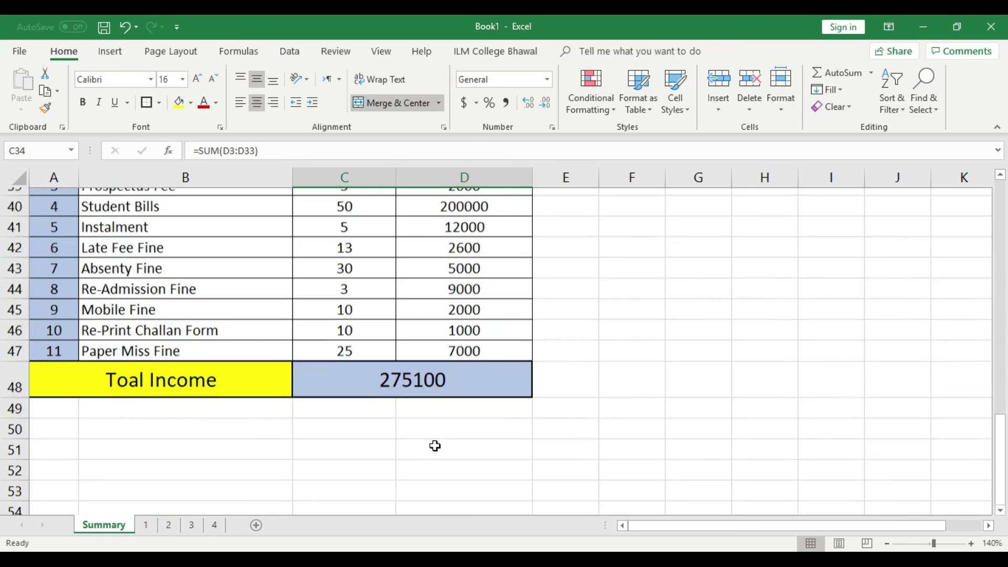
left_click(463, 345)
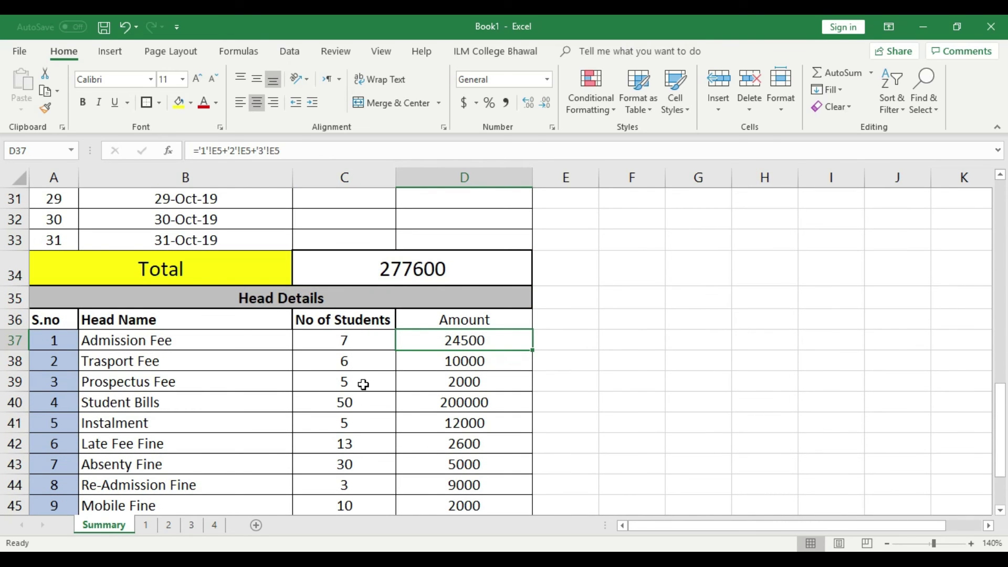
scroll(398, 456, "down", 1)
scroll(398, 456, "down", 1)
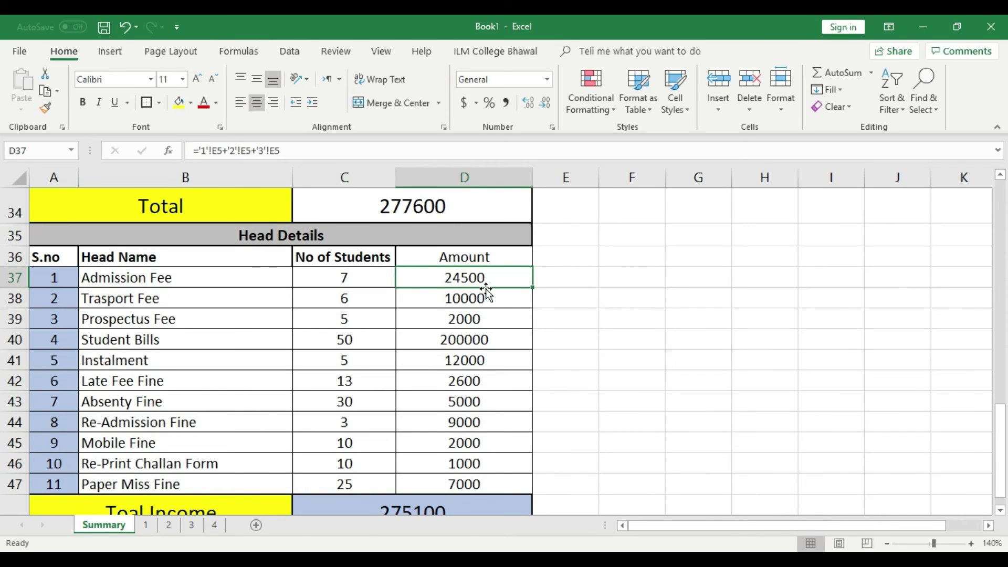
- Examine the 4-Oct-19 income link and the Head Details formulas to see which day sheets they include
scroll(430, 356, "up", 11)
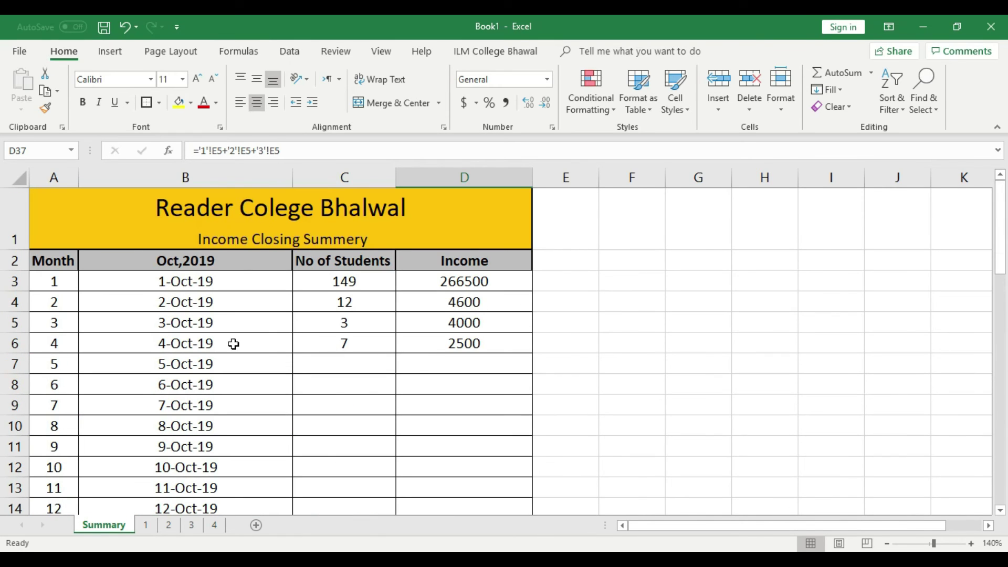
left_click(259, 343)
left_click(500, 344)
scroll(500, 344, "down", 11)
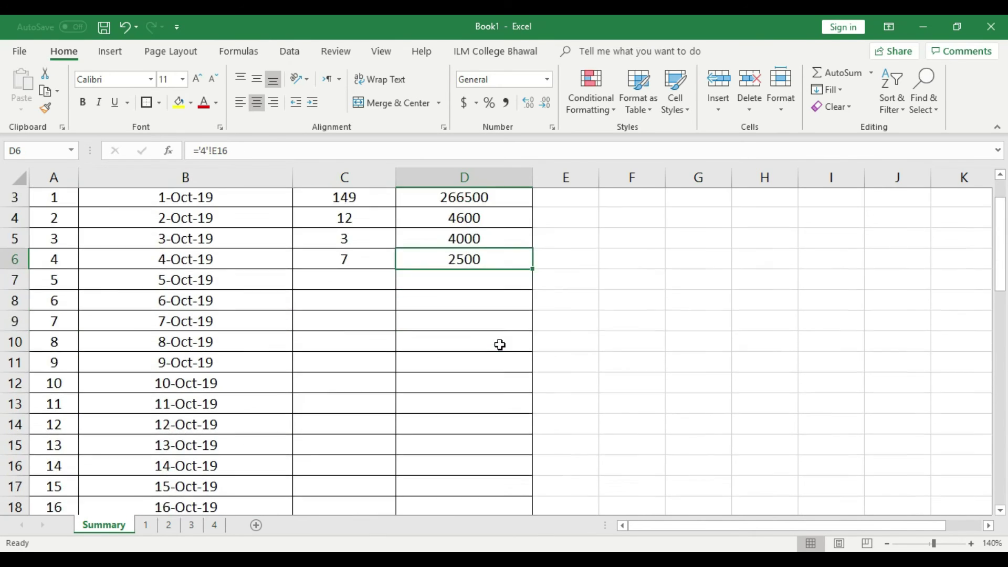
left_click(496, 280)
left_click(495, 325)
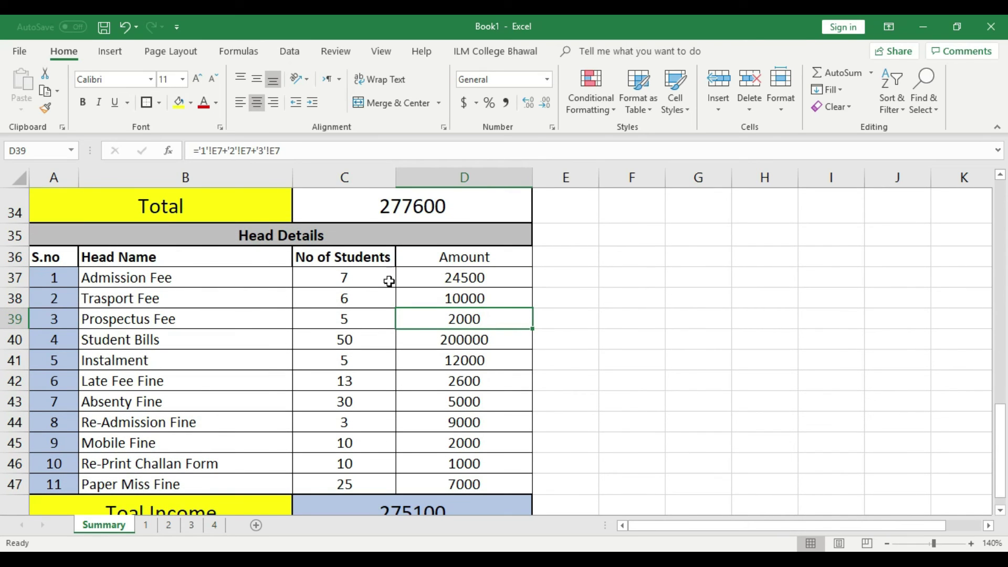
left_click(490, 278)
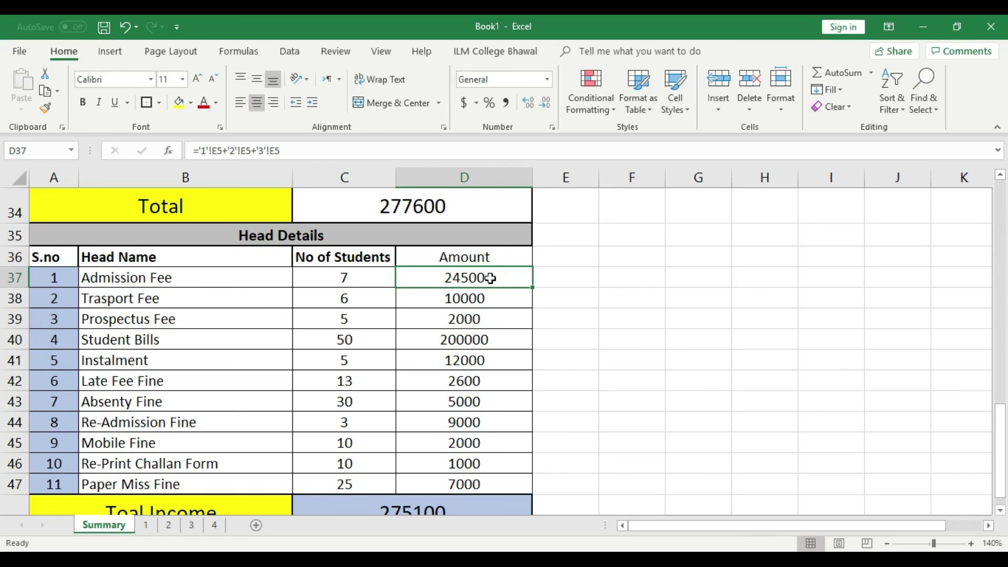
left_click(359, 278)
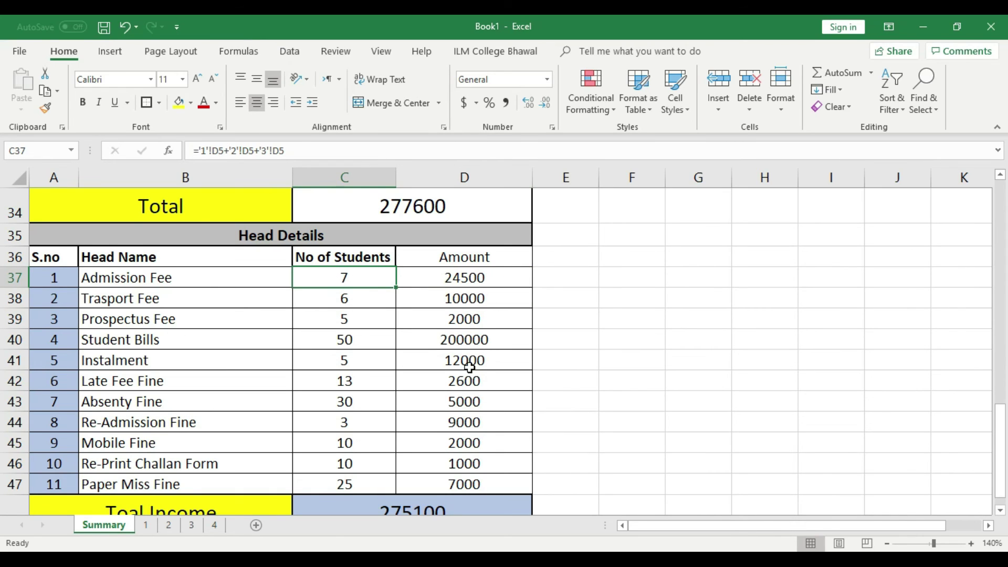
left_click(359, 352)
- Extend the Admission Fee No of Students formula in Head Details by adding sheet 4's cell D5
left_click(361, 279)
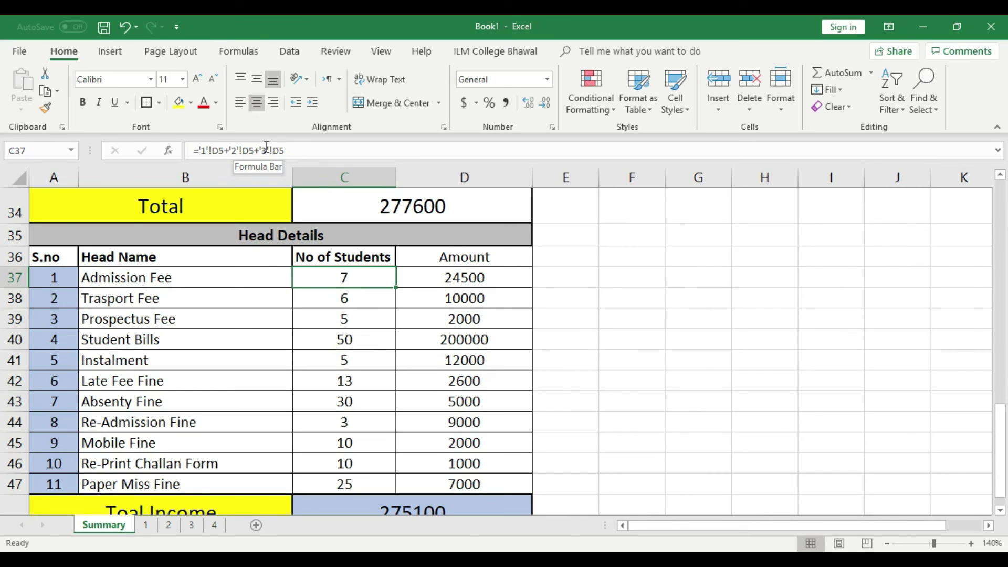
left_click(307, 148)
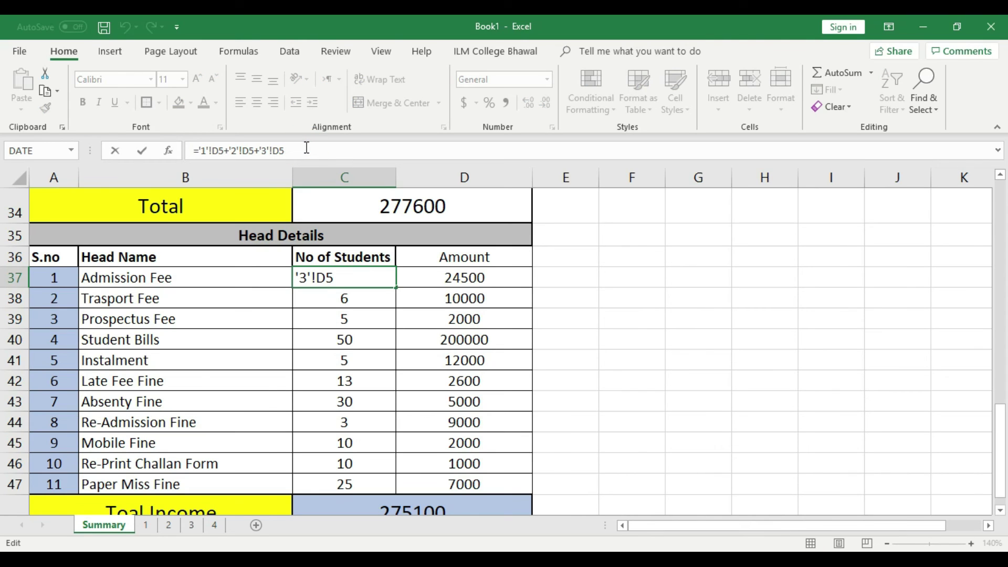
type("+")
left_click(215, 524)
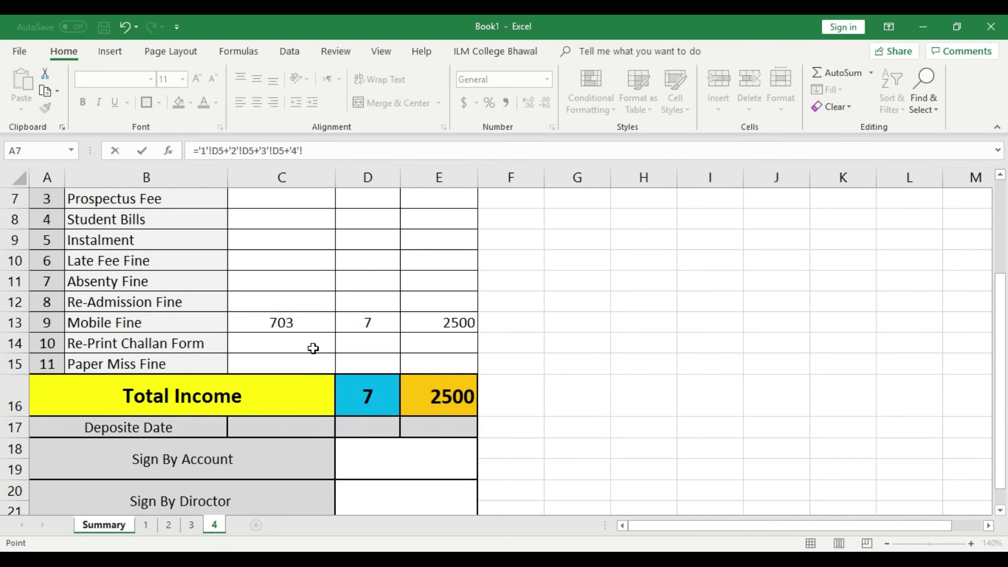
scroll(313, 348, "up", 2)
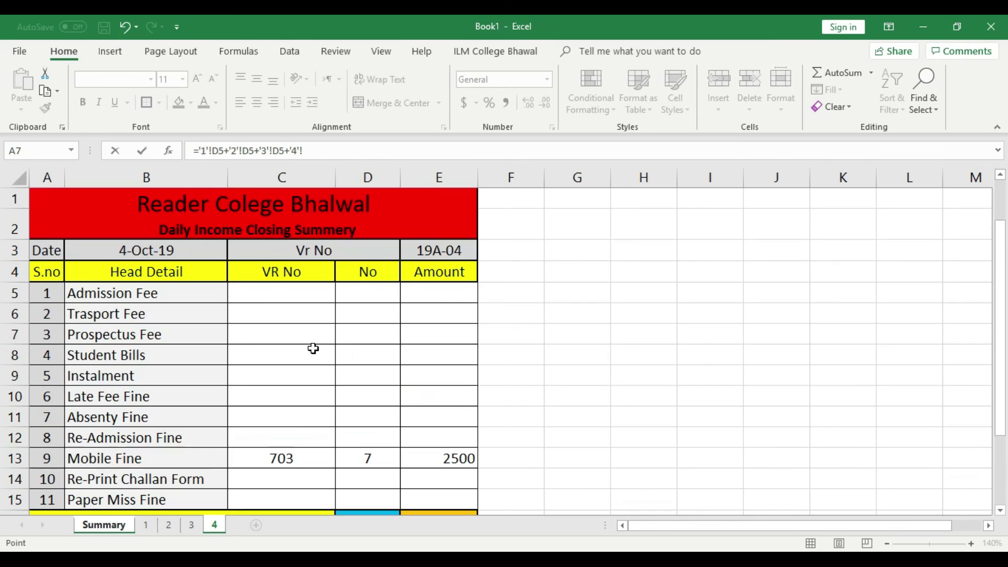
left_click(378, 292)
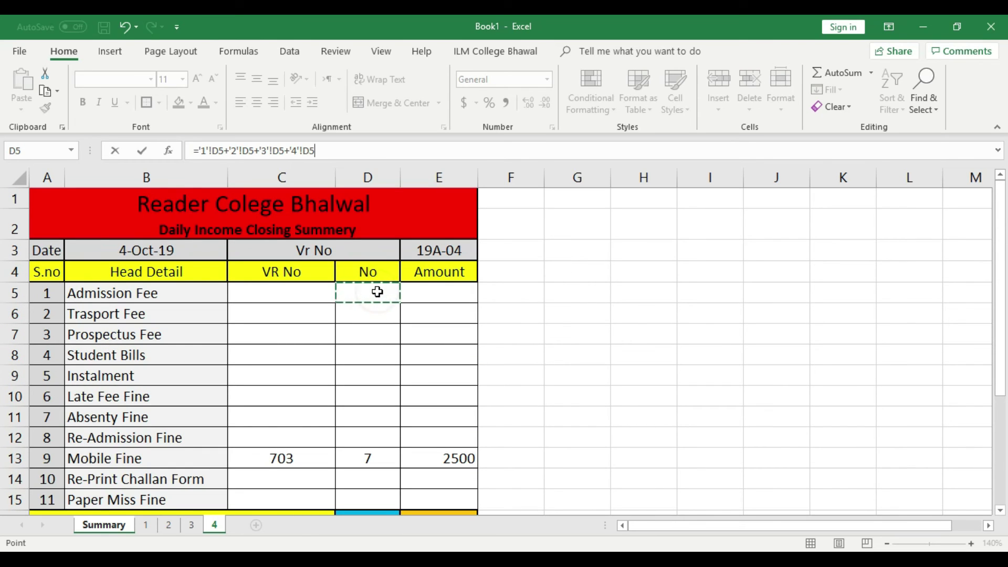
key("Return")
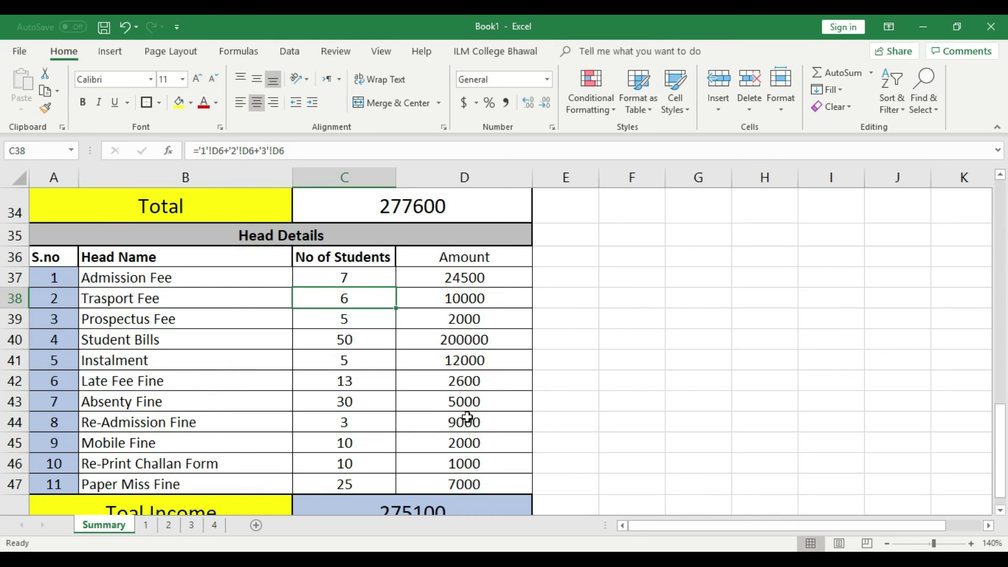
- Extend the Admission Fee Amount formula in the Summary's Head Details by adding sheet 4's cell E5
scroll(465, 466, "down", 1)
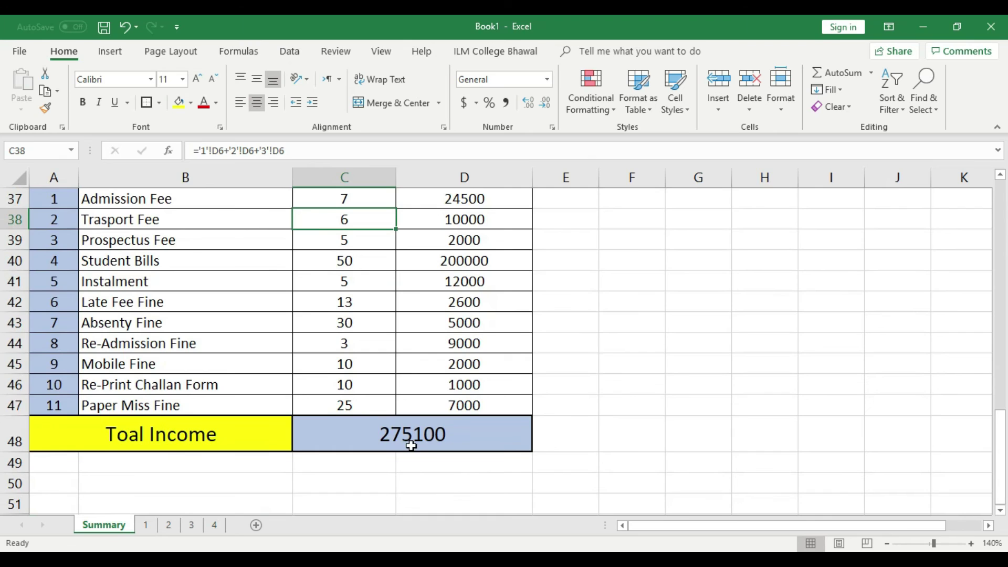
scroll(411, 445, "up", 3)
left_click(361, 397)
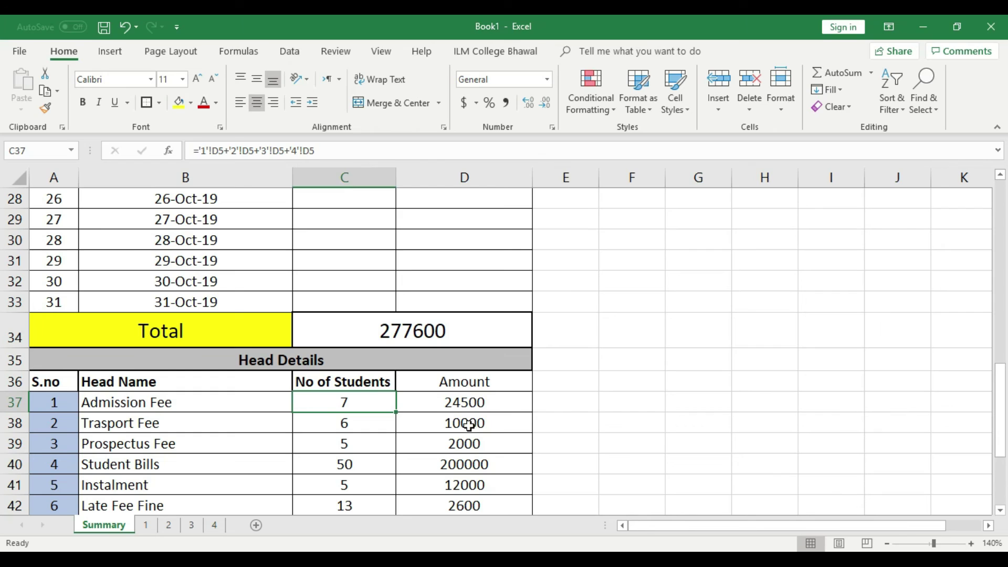
left_click(479, 403)
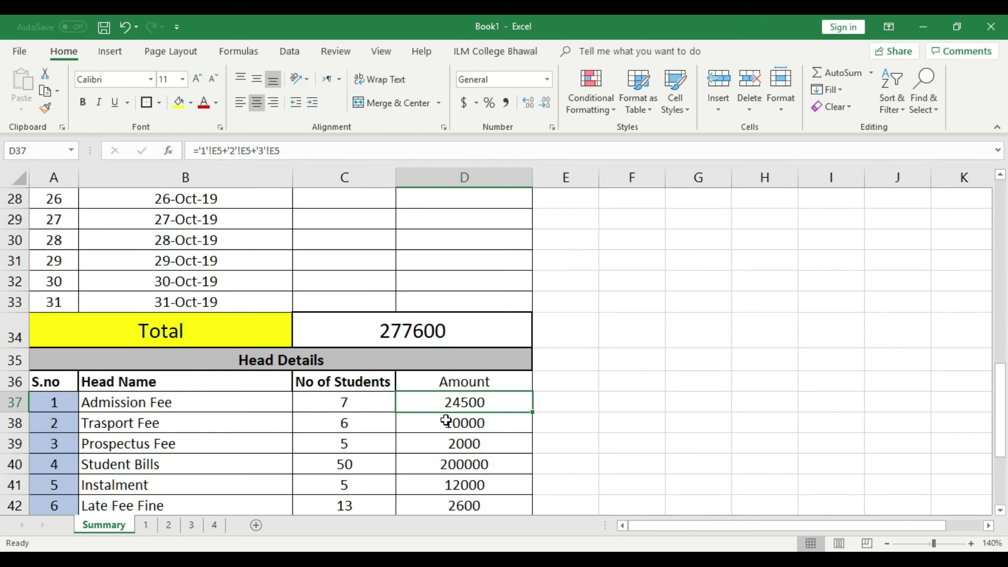
left_click(367, 405)
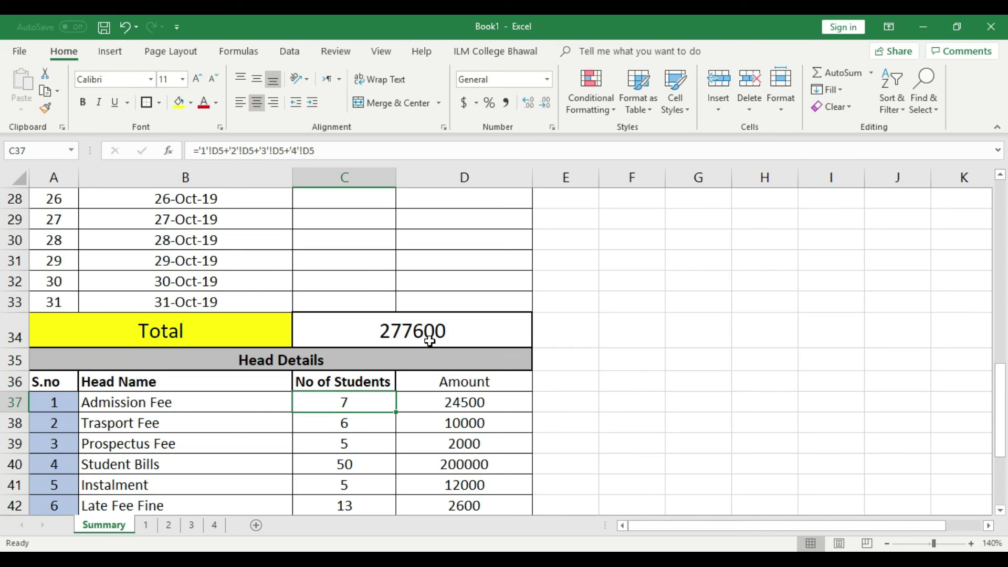
left_click(474, 403)
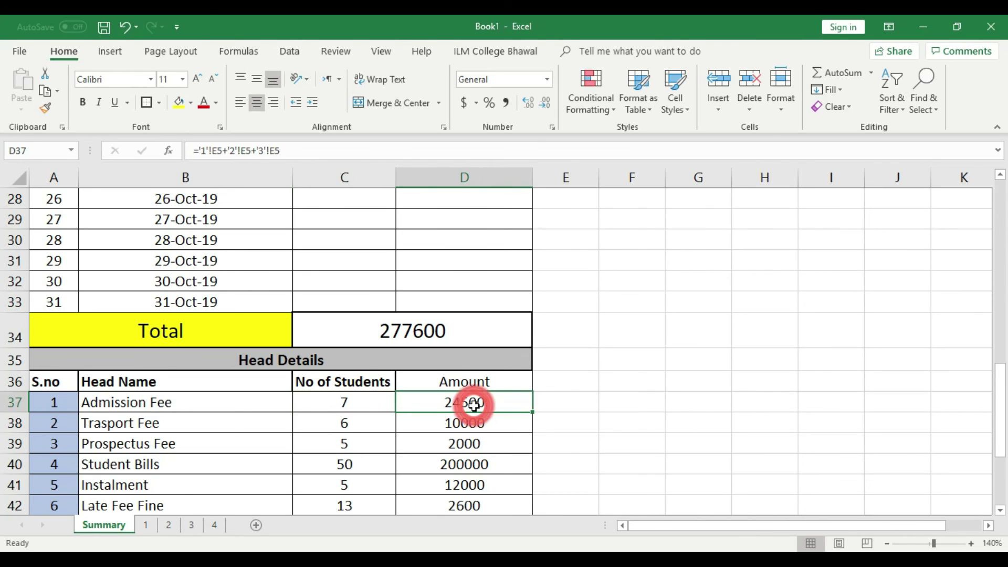
left_click(309, 151)
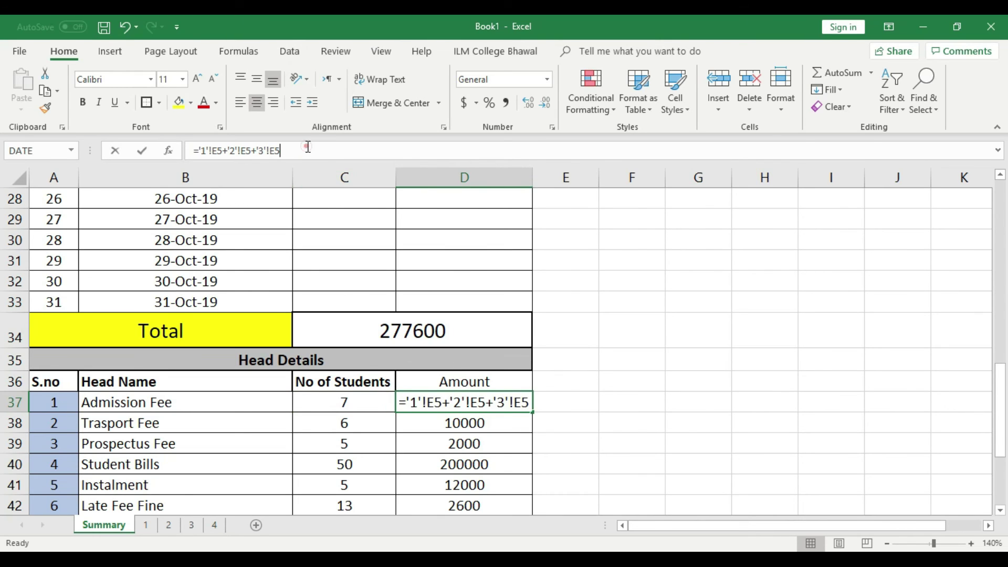
type("+")
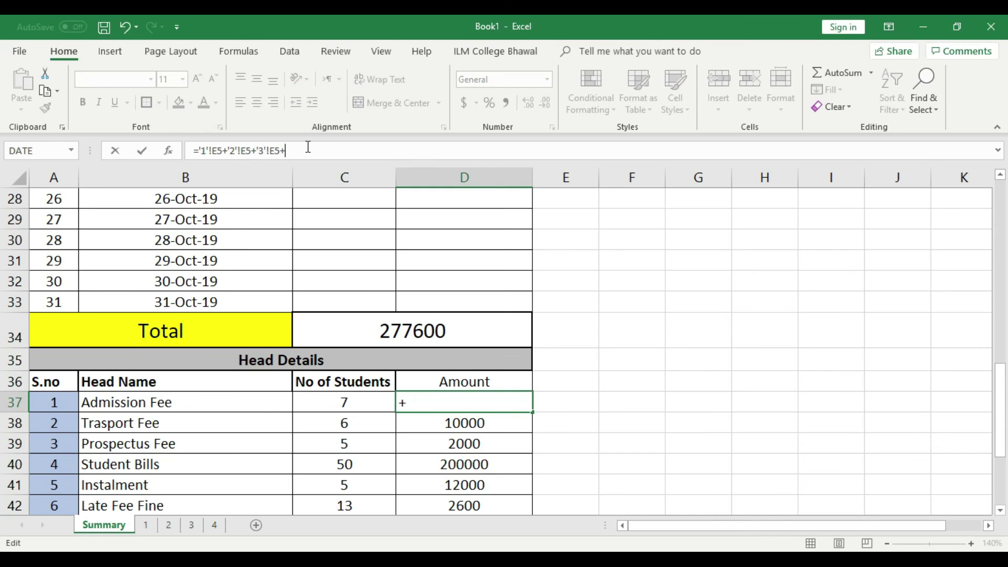
left_click(212, 527)
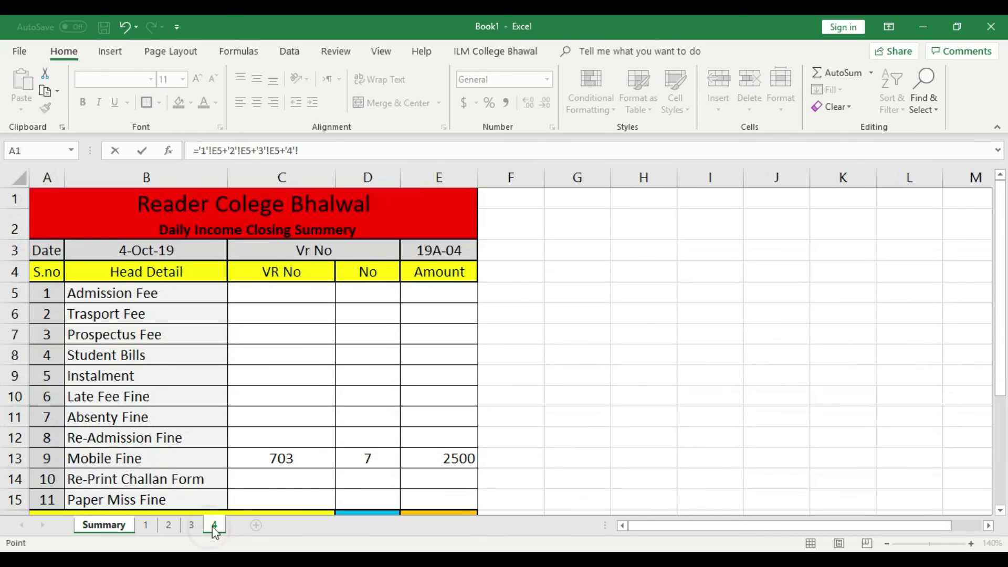
left_click(445, 294)
key("Return")
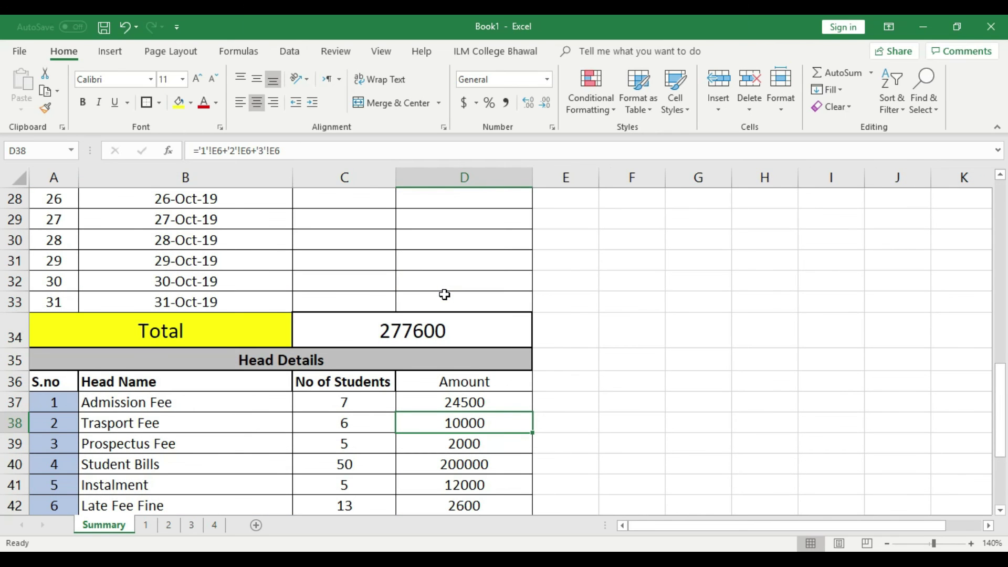
- Examine the No of Students and Amount formulas of the first heads in Head Details to see which include sheet 4
scroll(441, 333, "down", 1)
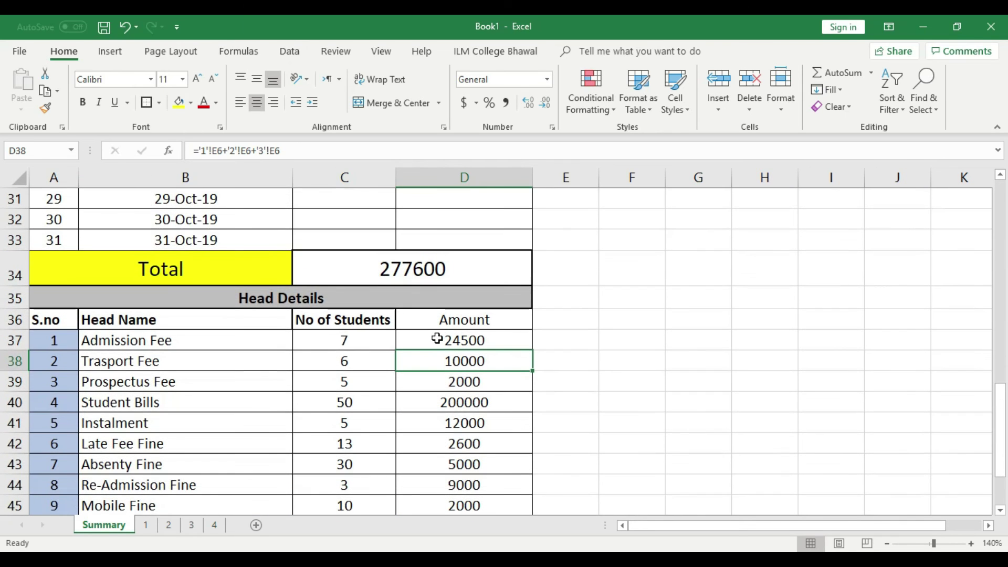
left_click(365, 338)
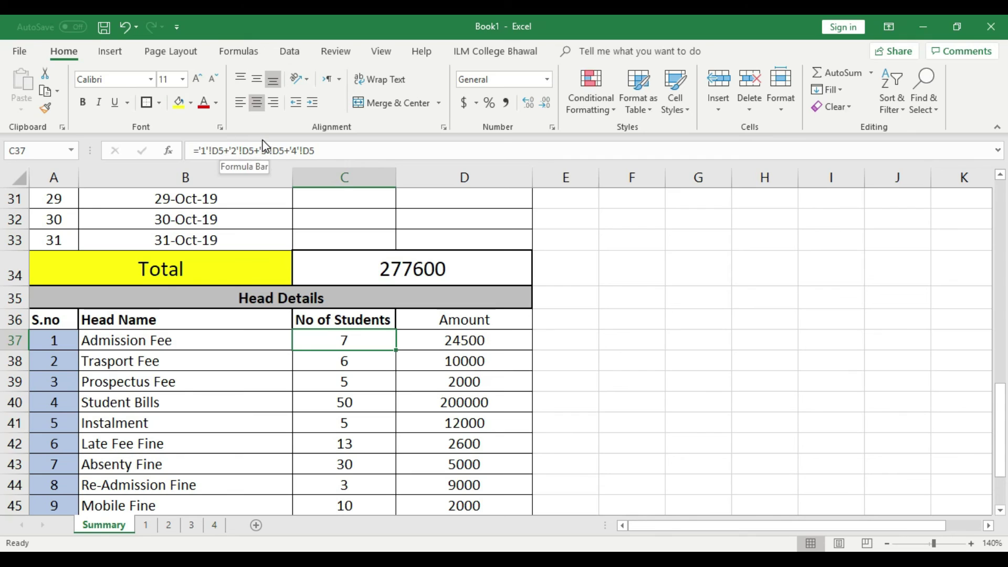
left_click(443, 341)
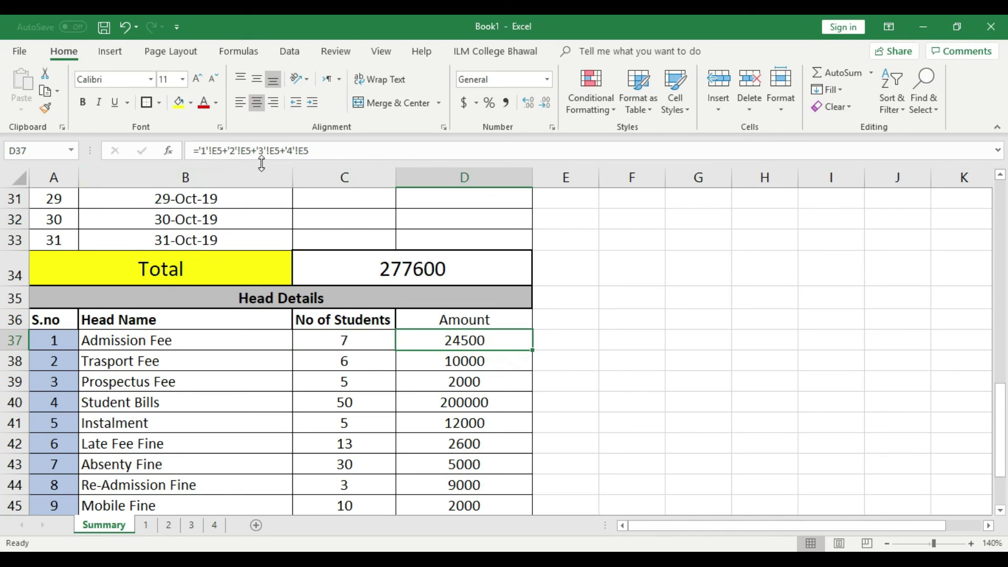
left_click(342, 362)
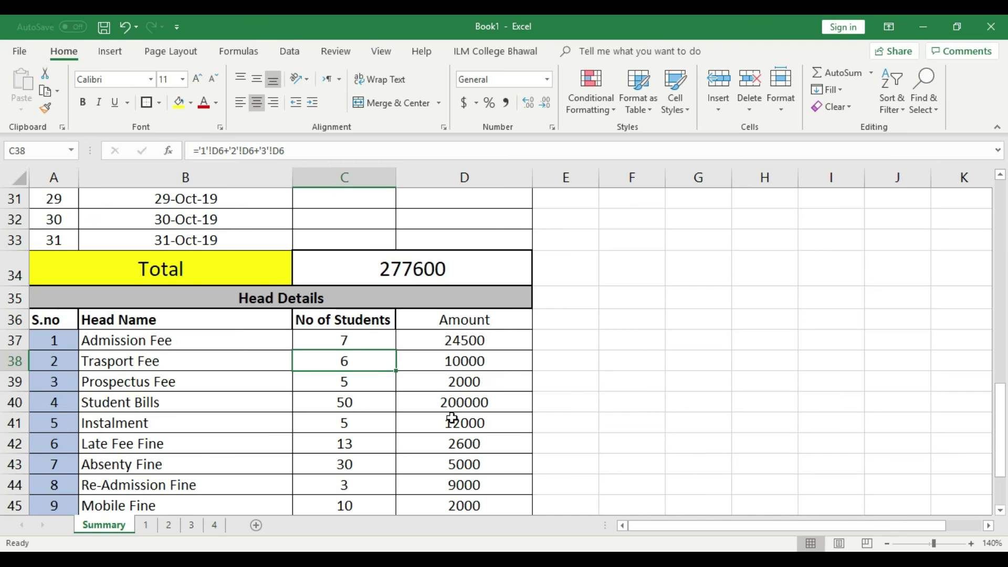
left_click(457, 361)
left_click(424, 382)
left_click(443, 400)
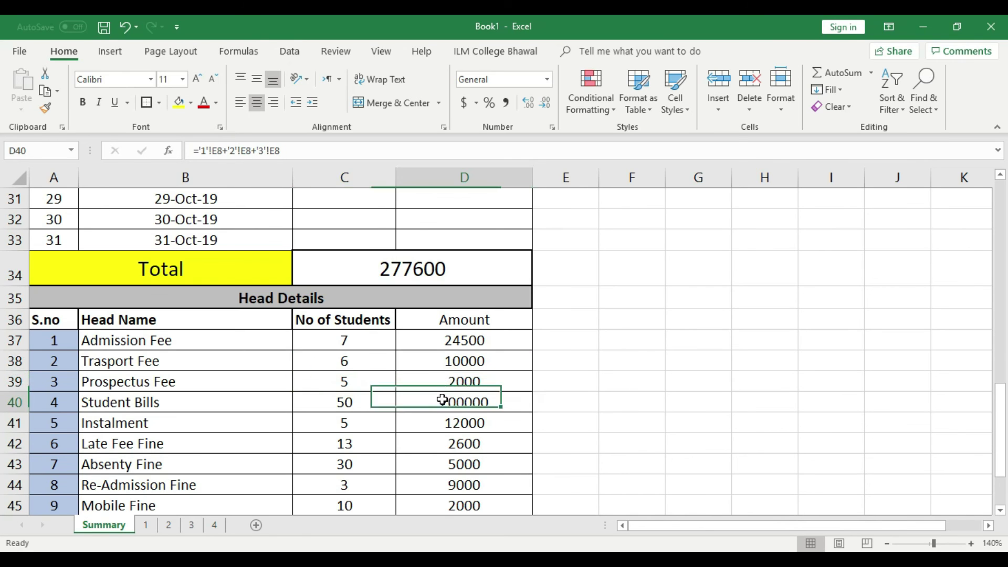
- Compare the Summary's monthly Total with the head-wise total income below Head Details
scroll(400, 421, "down", 1)
scroll(400, 421, "down", 1)
scroll(371, 408, "up", 3)
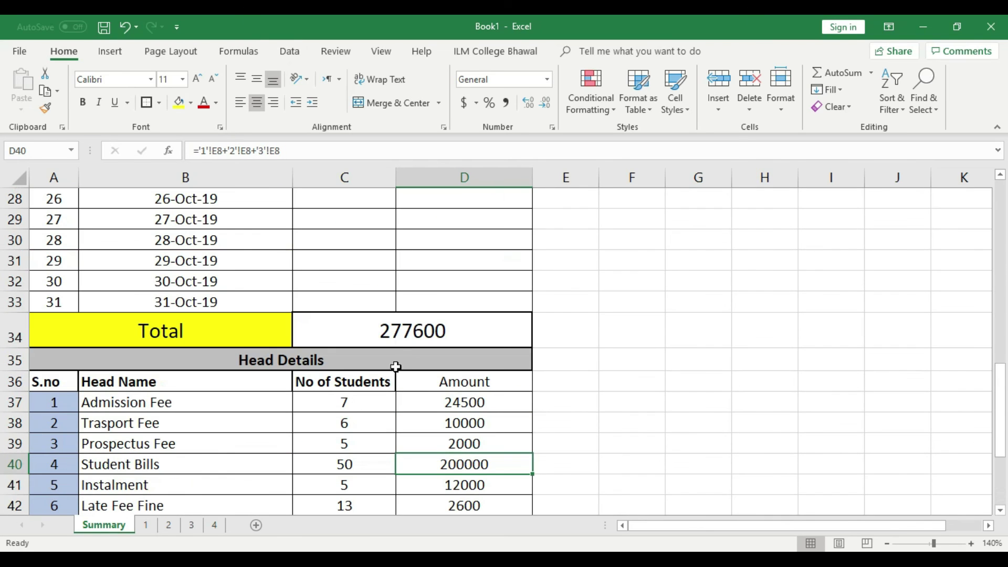
left_click(398, 330)
scroll(443, 457, "down", 3)
left_click(431, 441)
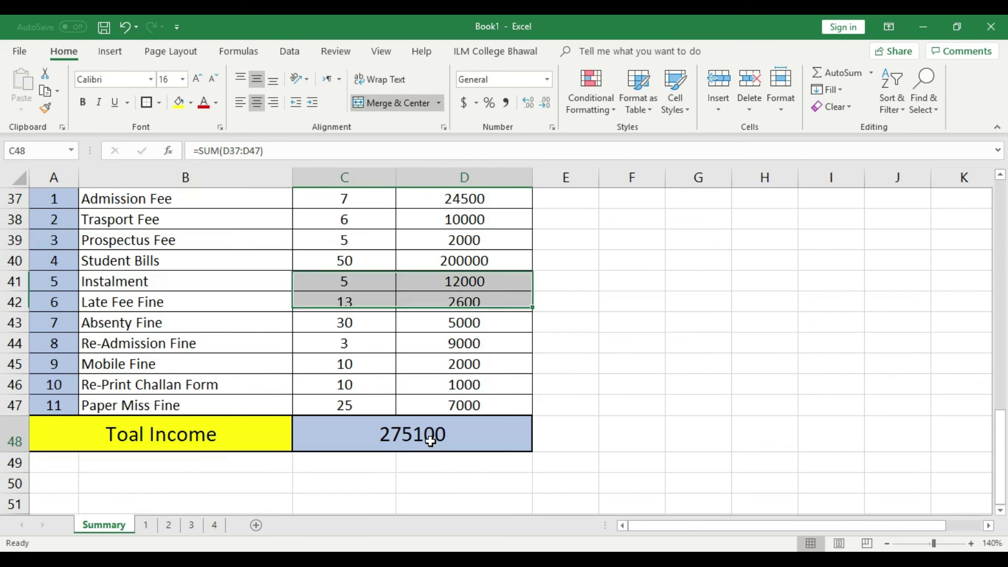
scroll(431, 441, "up", 2)
- Fill the Admission Fee Amount and No of Students formulas down through the Paper Miss Fine row in Head Details
left_click(464, 340)
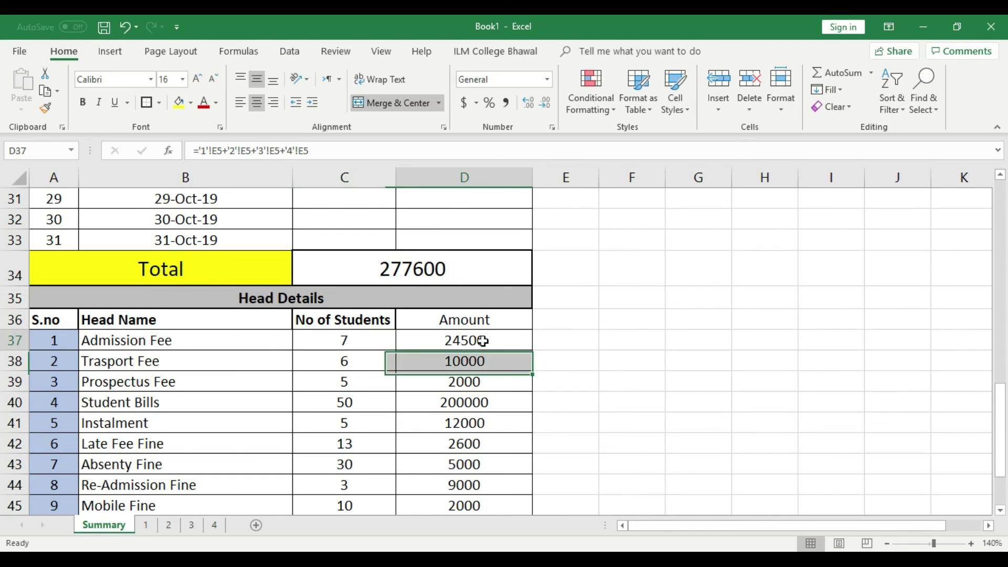
scroll(488, 488, "down", 2)
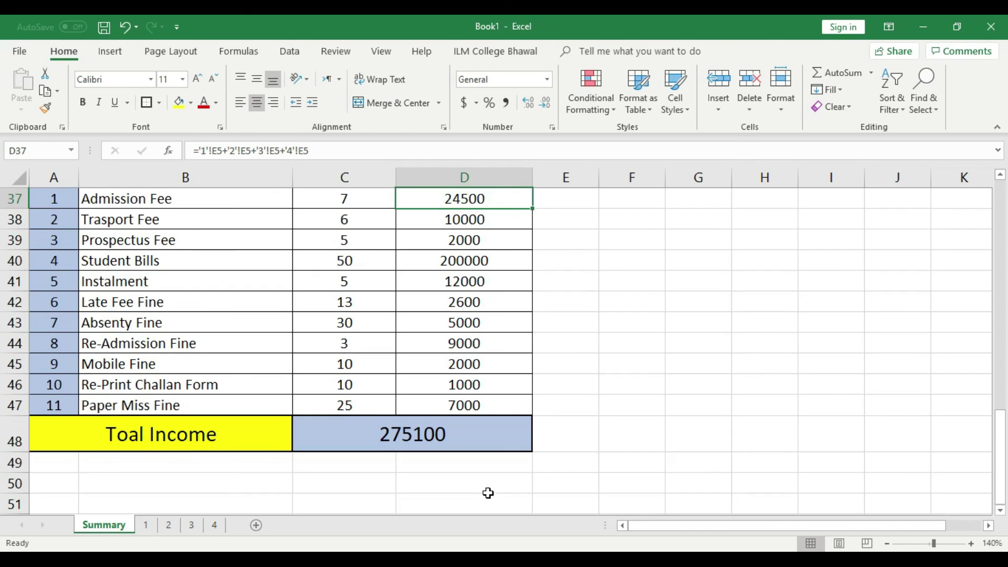
scroll(490, 450, "up", 1)
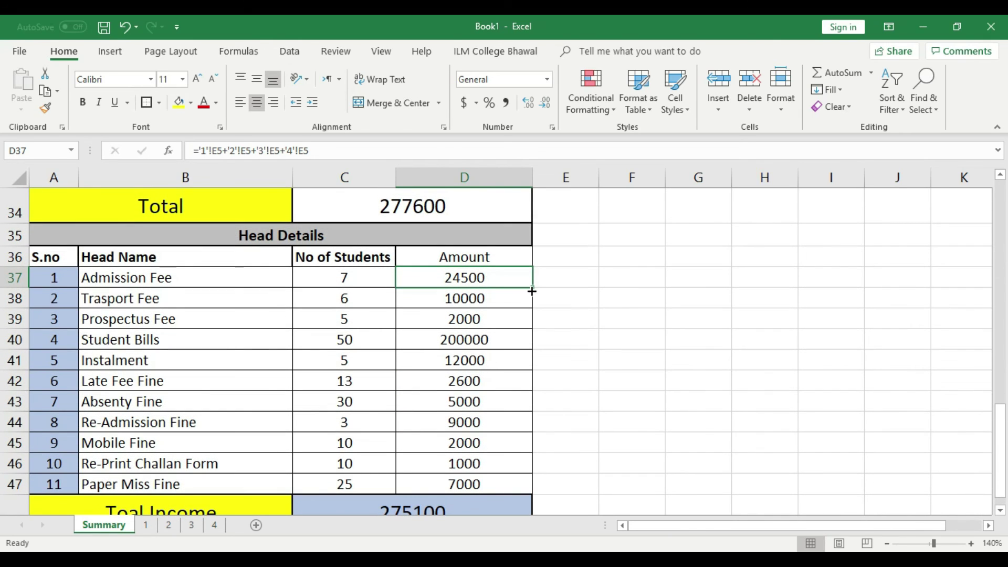
left_click(146, 526)
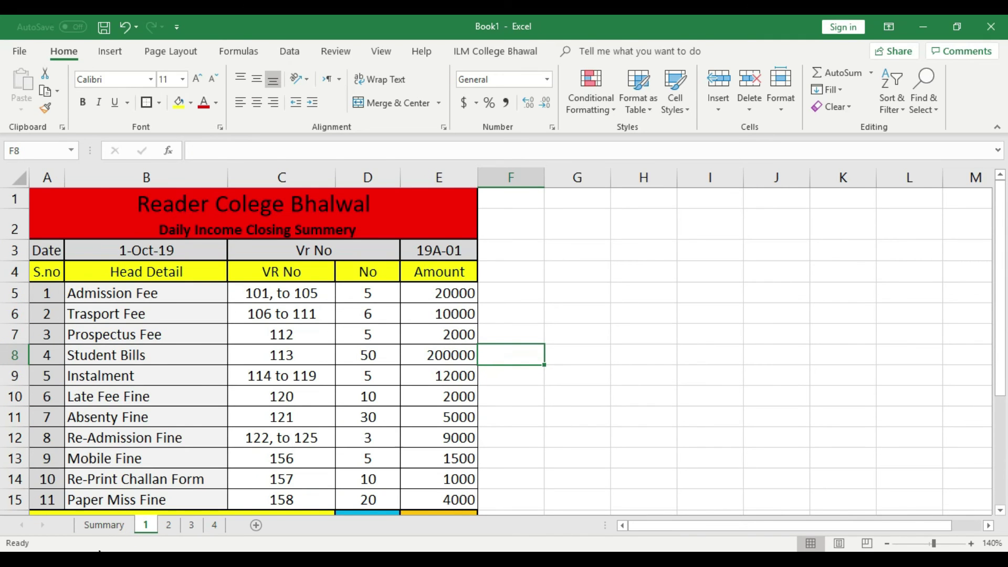
left_click(103, 525)
left_click_drag(534, 287, 529, 493)
left_click(367, 279)
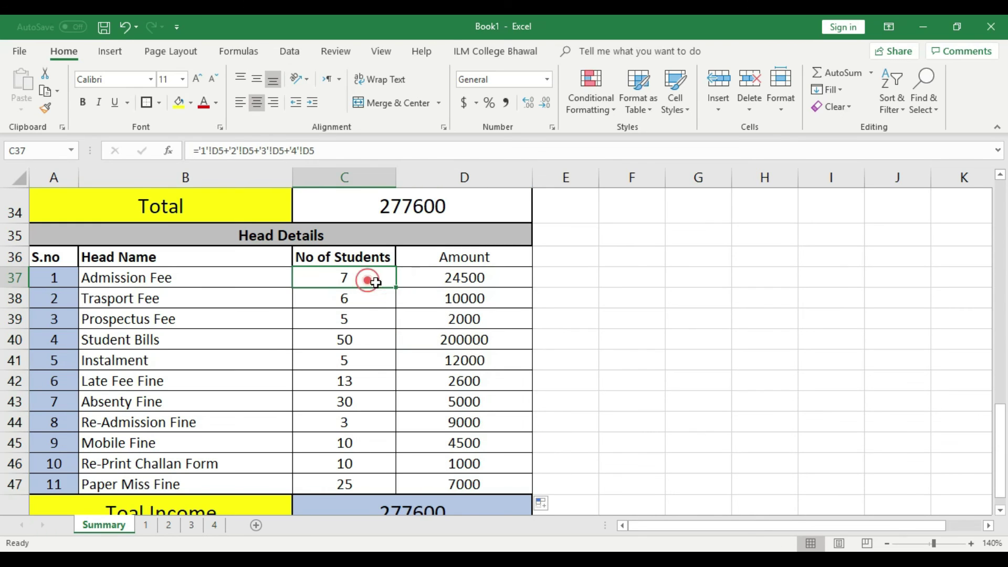
left_click_drag(396, 287, 383, 488)
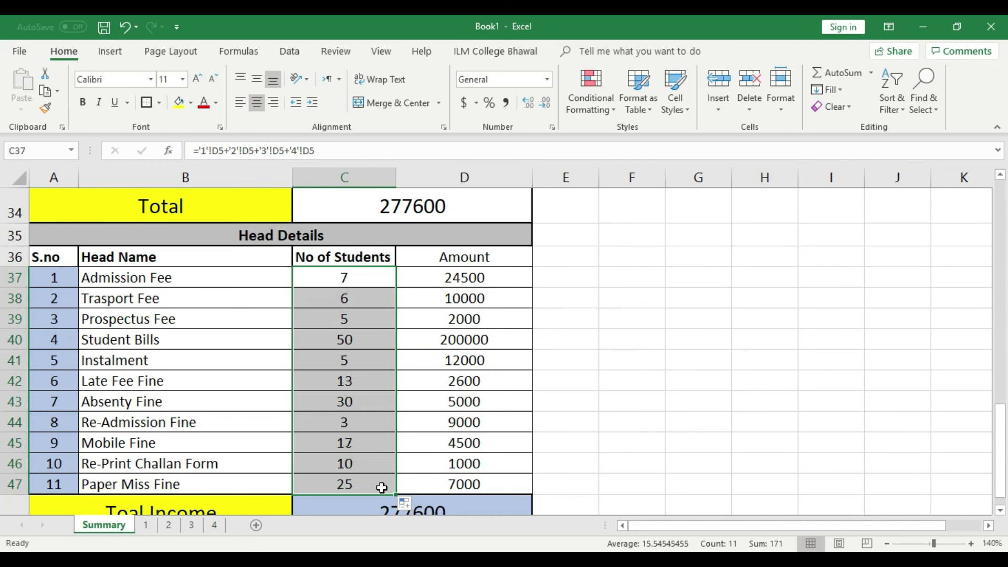
- Check the head-wise total against the monthly Total, and review the Summary's No of Students links for the first October days
scroll(589, 394, "down", 1)
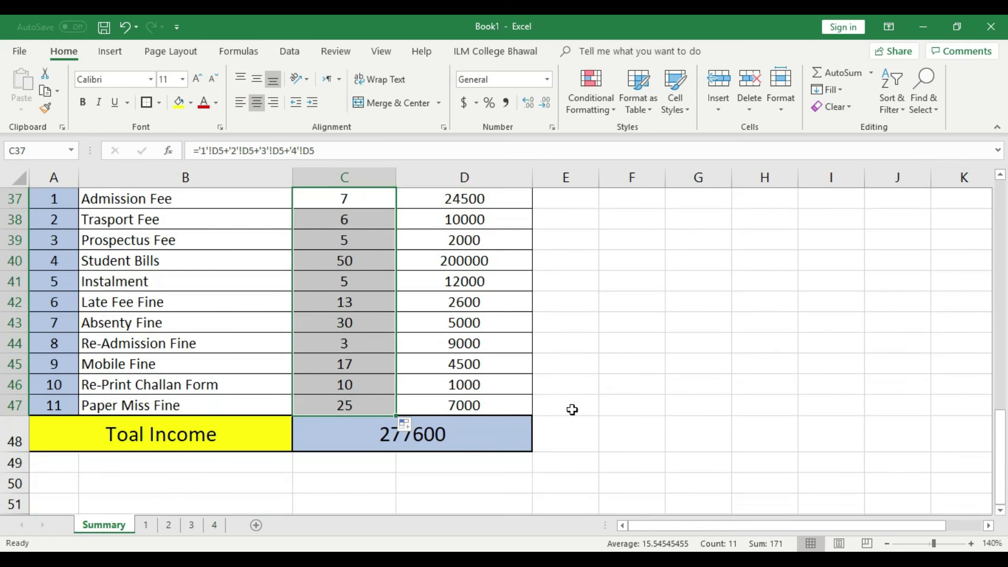
left_click(439, 480)
scroll(534, 428, "up", 2)
left_click(417, 269)
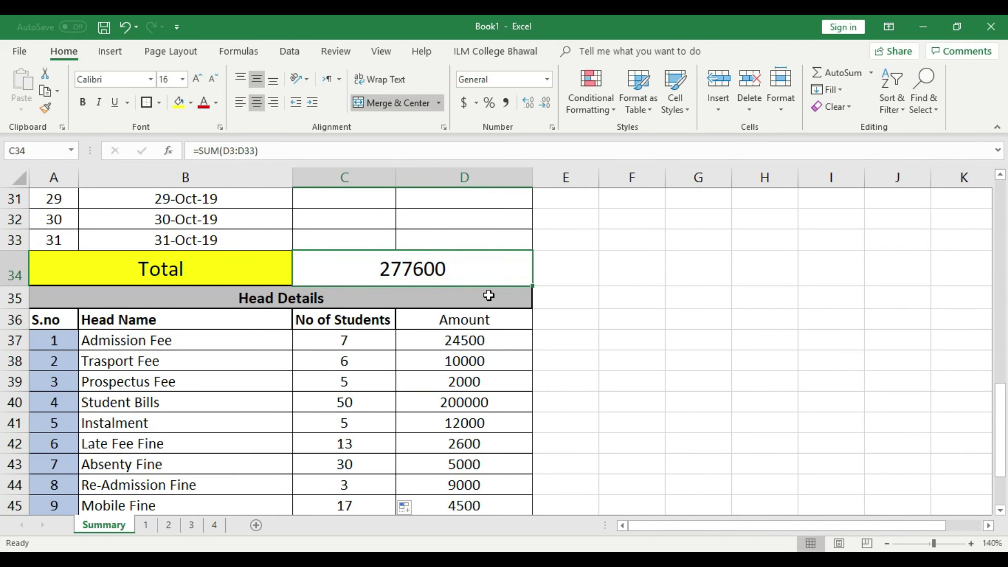
scroll(488, 296, "up", 10)
left_click(363, 282)
left_click(357, 308)
left_click(356, 325)
left_click(364, 344)
scroll(365, 346, "down", 9)
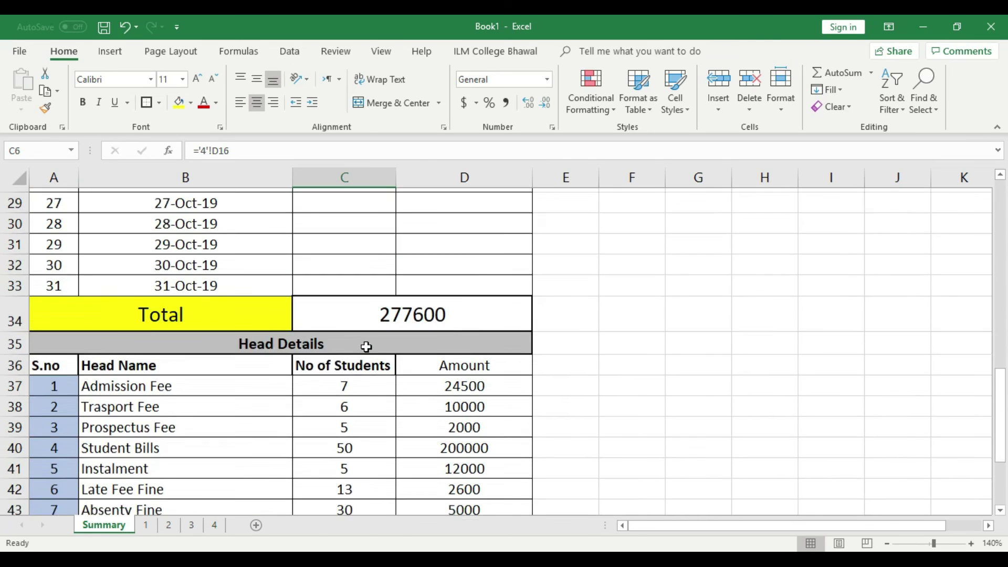
- Inspect the filled formulas for Mobile Fine, Paper Miss Fine, Admission Fee and Instalment, plus the head-wise total's sum formula
scroll(366, 346, "down", 2)
scroll(405, 346, "down", 1)
scroll(252, 359, "up", 1)
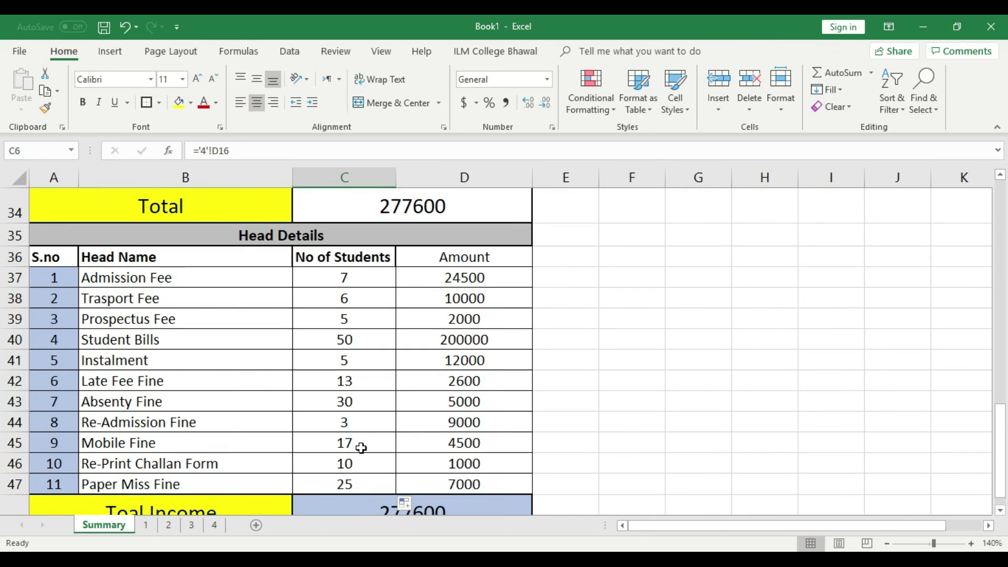
left_click(361, 448)
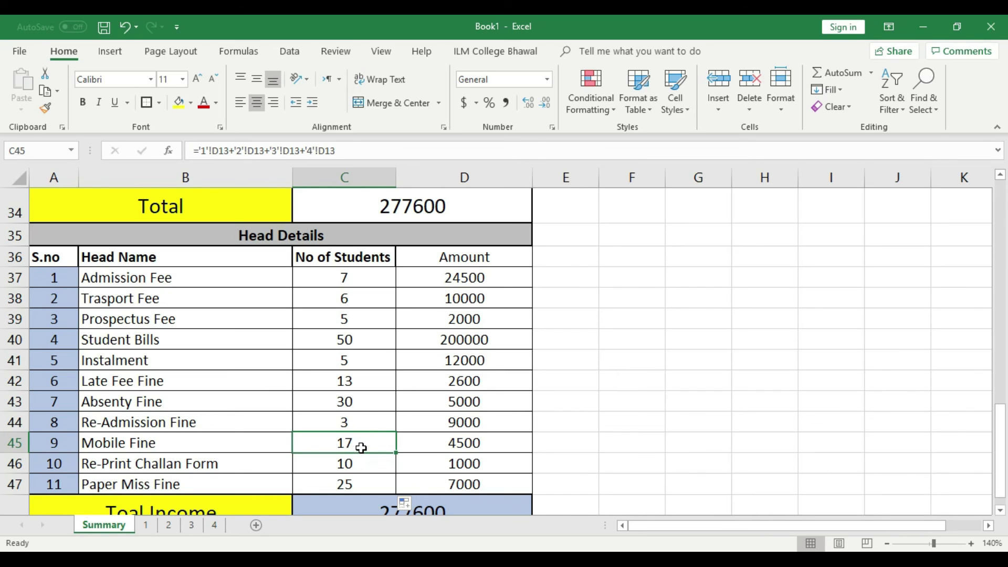
left_click(345, 475)
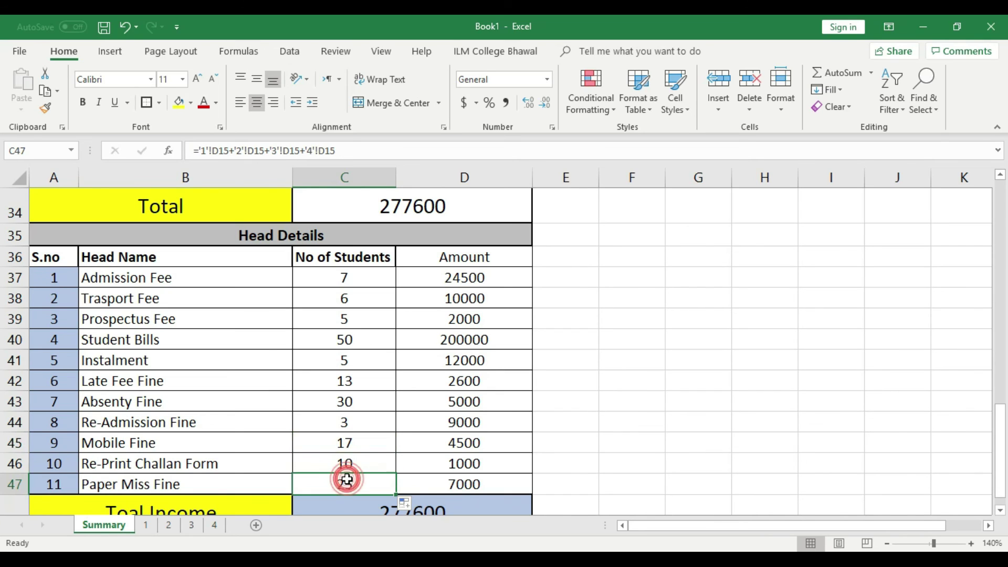
left_click(372, 283)
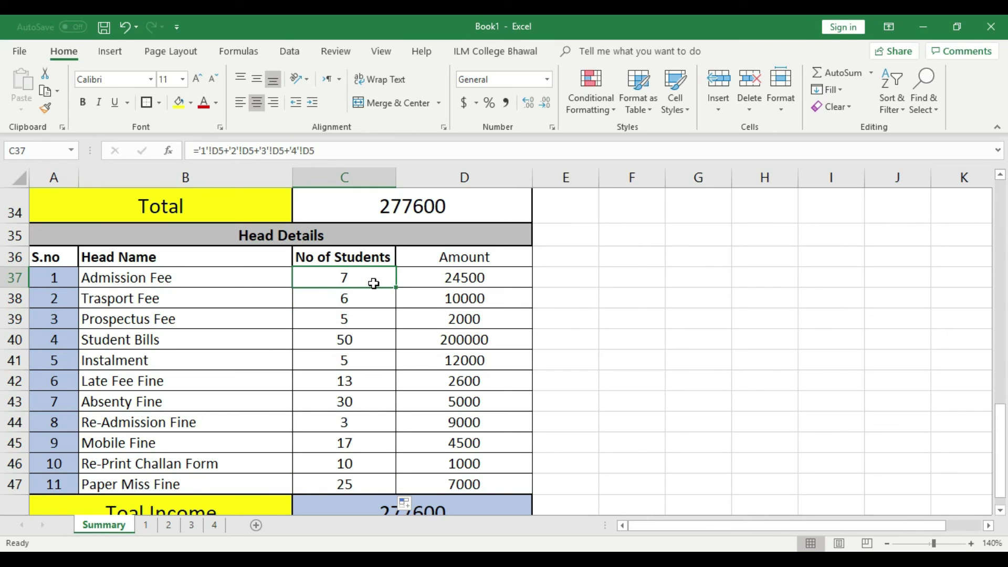
left_click(488, 282)
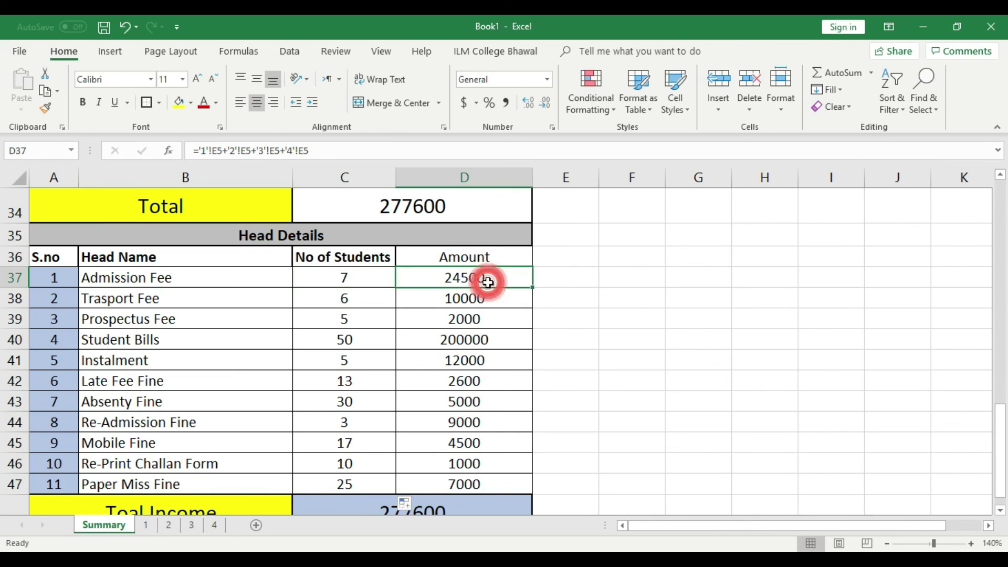
left_click(379, 362)
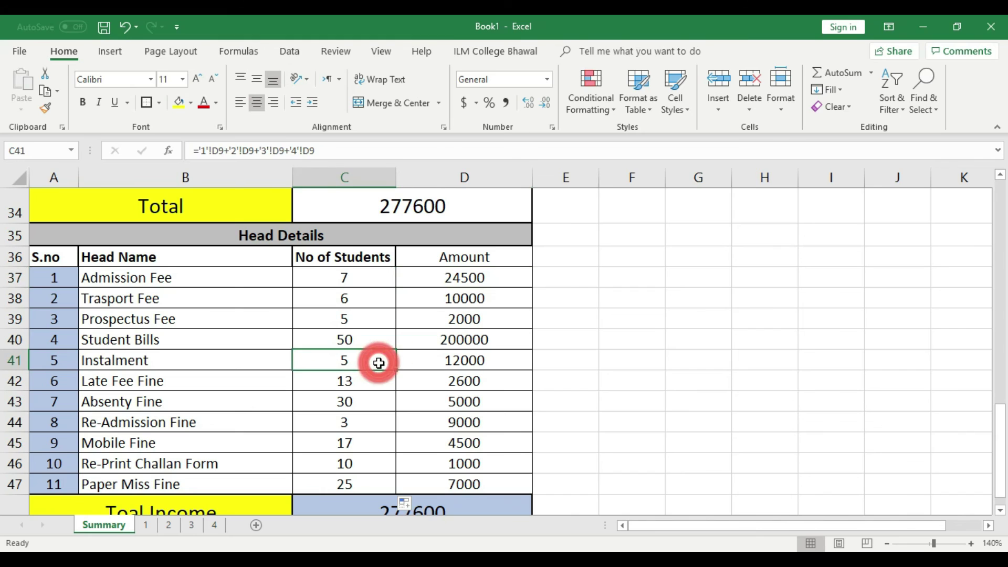
scroll(405, 459, "down", 1)
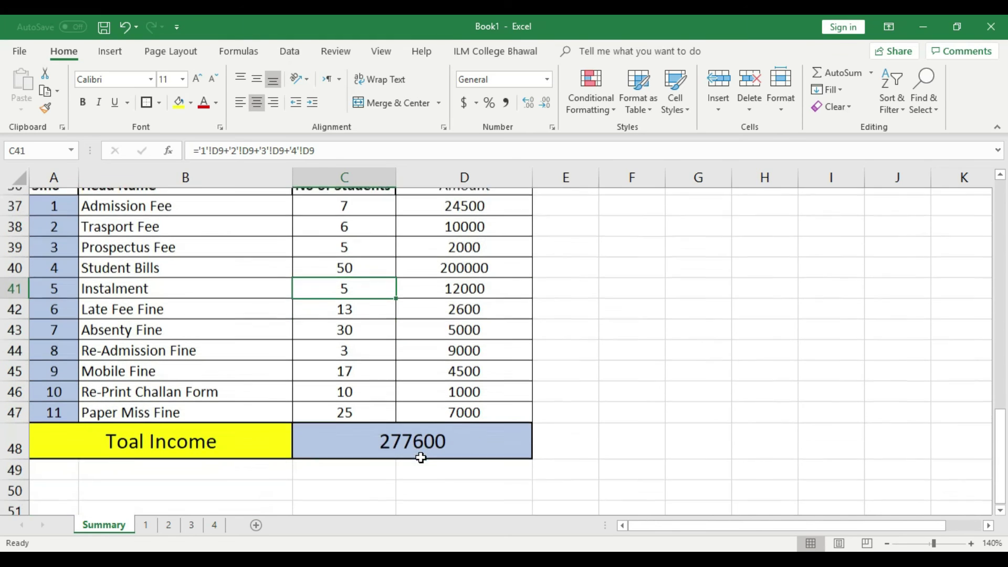
left_click(451, 438)
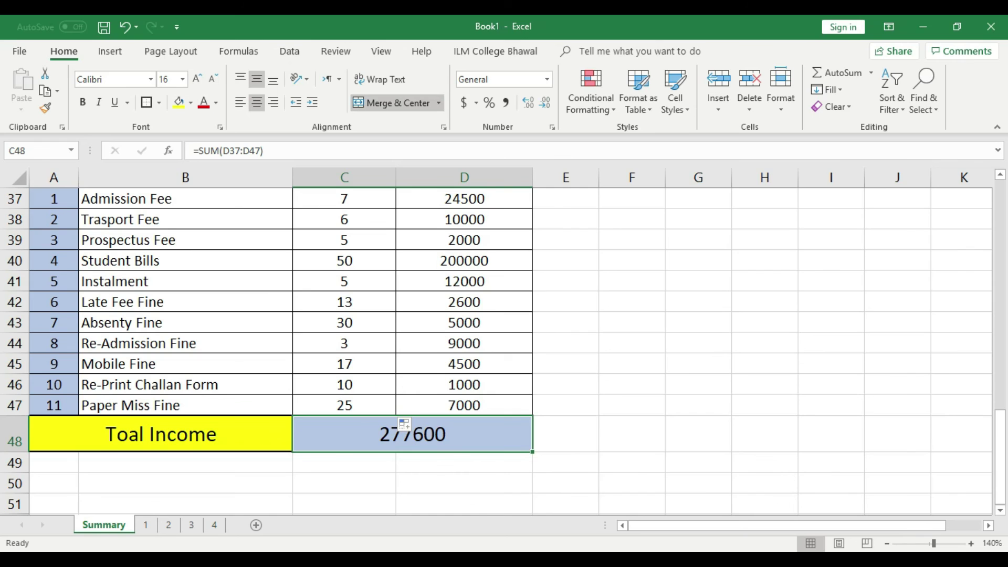
- Review the fee and fine heads on sheet 1 and the sum formula behind its Total Income amount
left_click(148, 526)
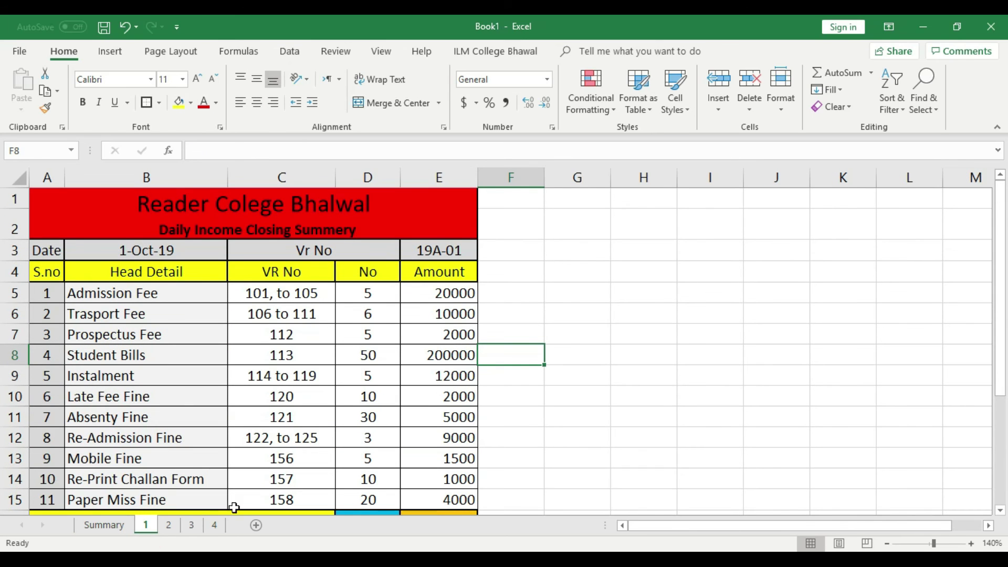
left_click(189, 302)
left_click(186, 317)
left_click(185, 351)
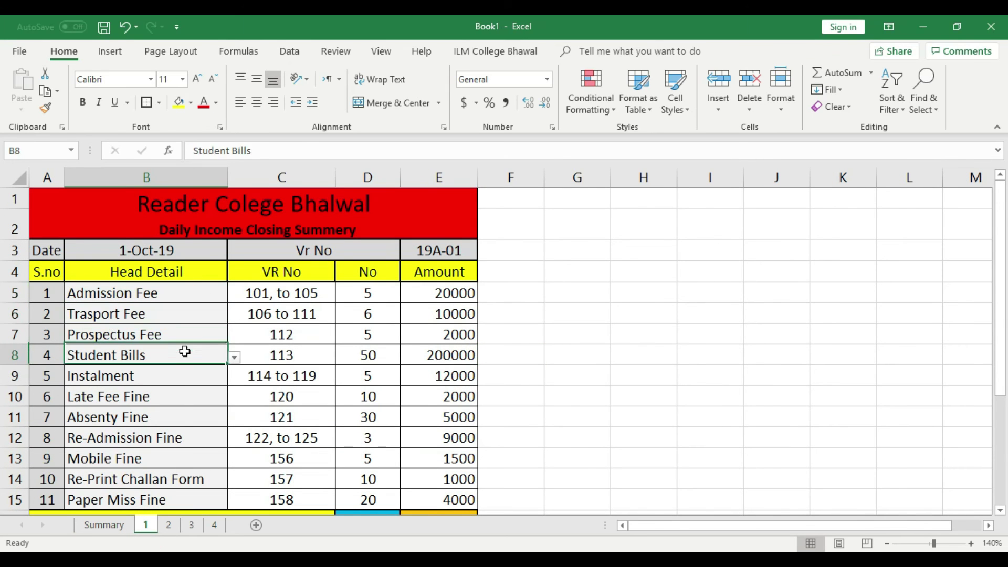
left_click(182, 393)
left_click(180, 416)
left_click(180, 443)
left_click(180, 458)
left_click(181, 479)
scroll(503, 444, "down", 1)
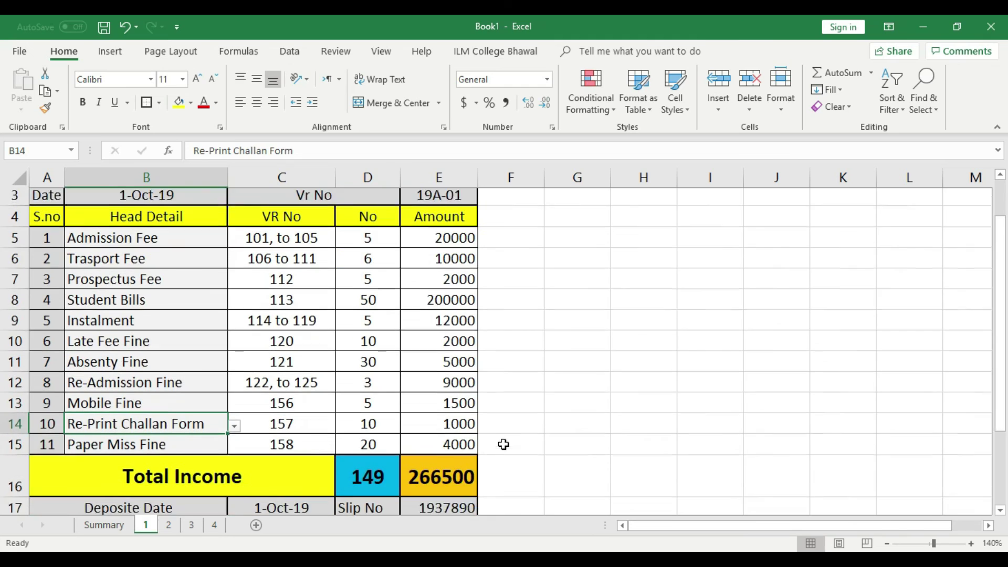
left_click(447, 446)
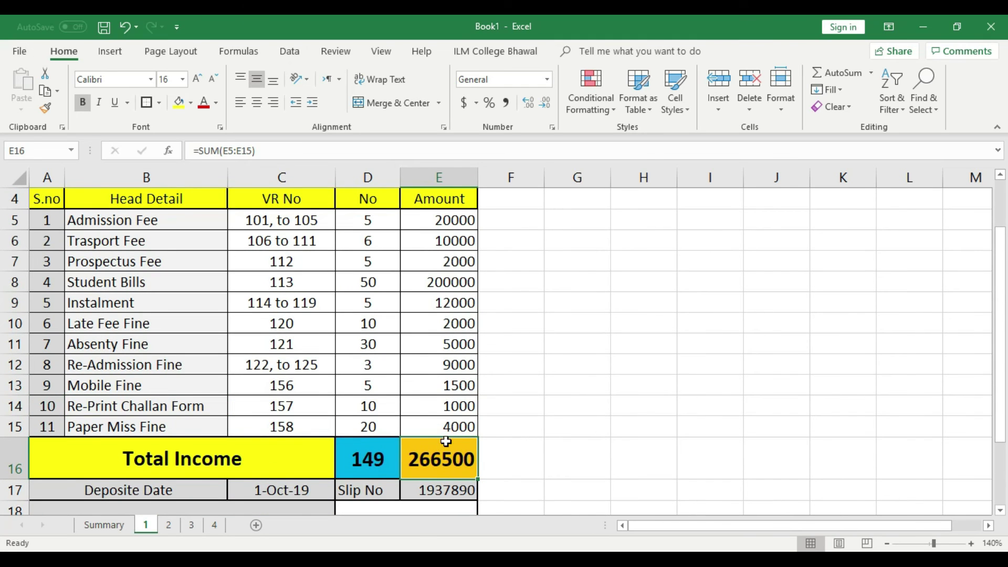
- Review the Summary's 4-Oct-19 student and income links, and compare the monthly Total with the head-wise total income
left_click(103, 524)
scroll(408, 401, "up", 12)
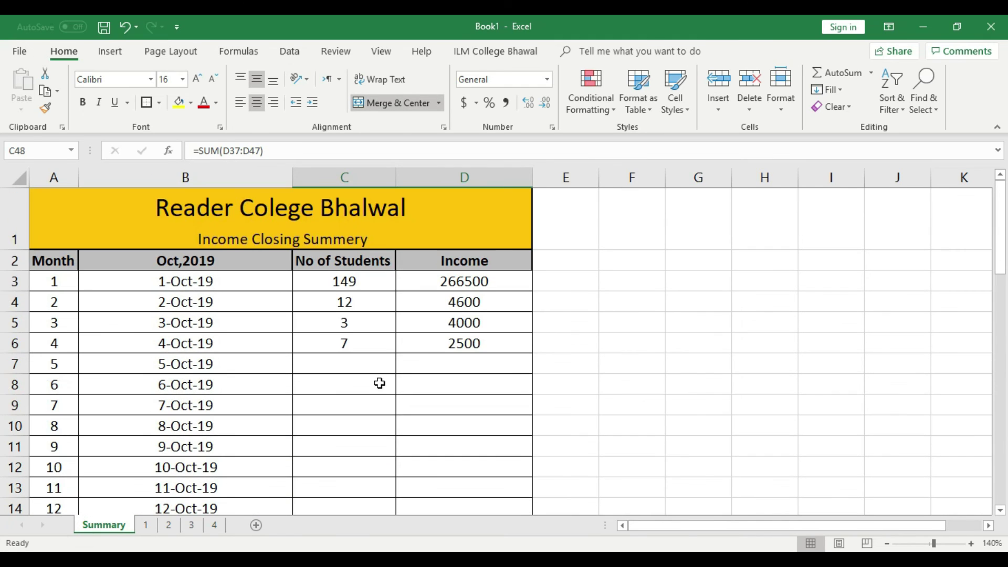
left_click_drag(331, 343, 461, 342)
scroll(484, 339, "down", 3)
scroll(493, 357, "up", 3)
left_click(507, 381)
left_click_drag(376, 344, 476, 346)
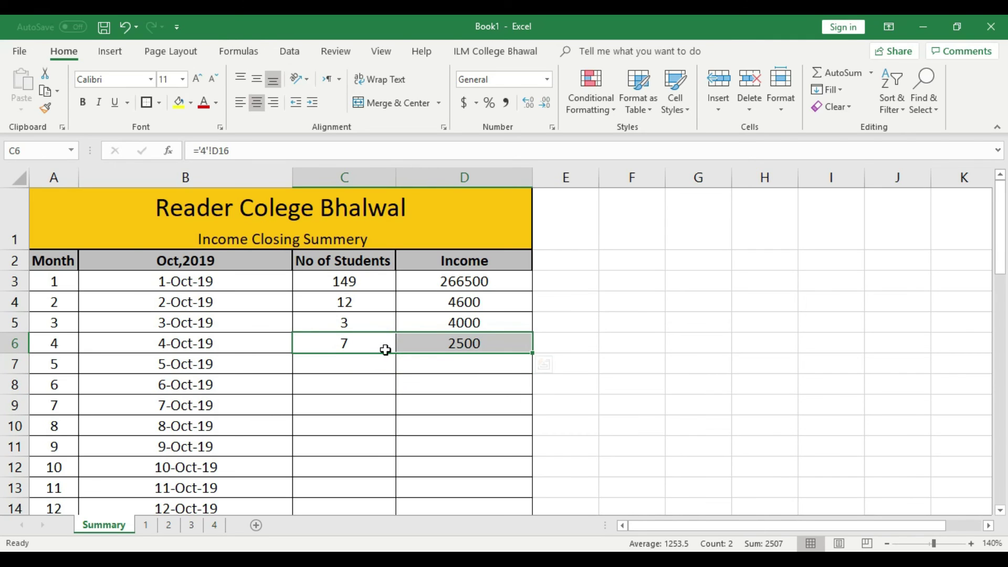
left_click(456, 324)
left_click(368, 343)
left_click_drag(414, 342, 451, 341)
scroll(427, 342, "down", 11)
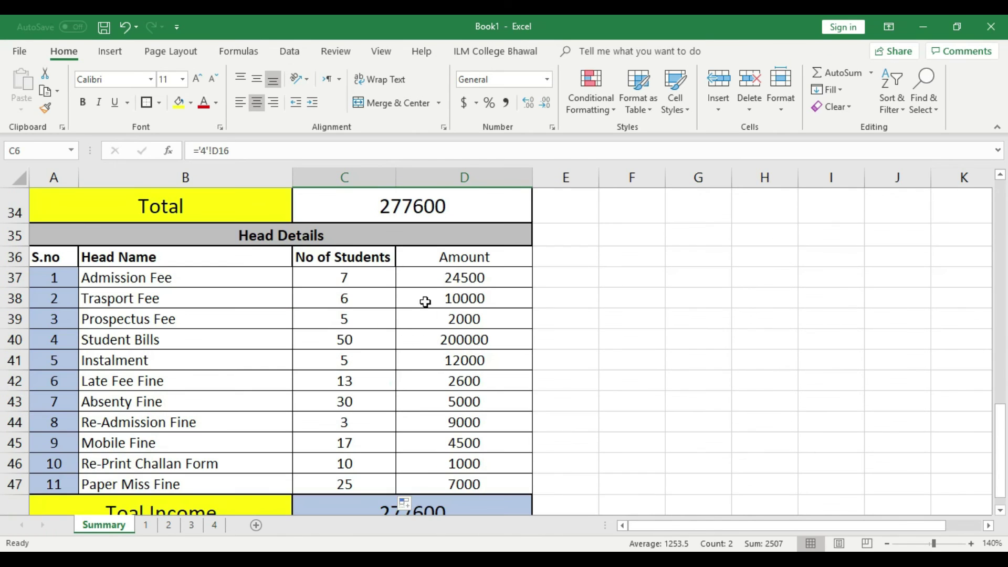
scroll(438, 418, "down", 1)
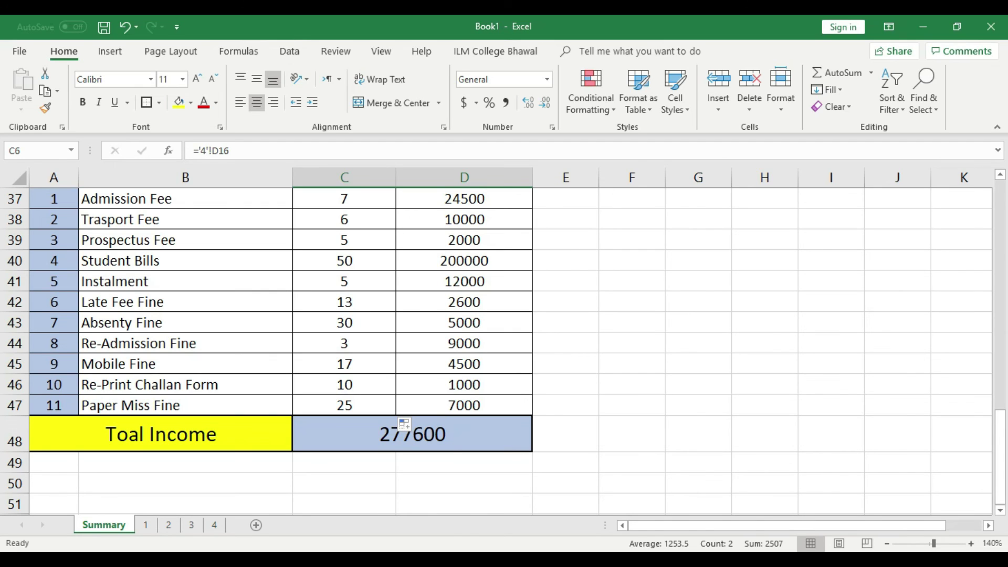
- Check the system calendar for the Sundays of October 2019
left_click(983, 558)
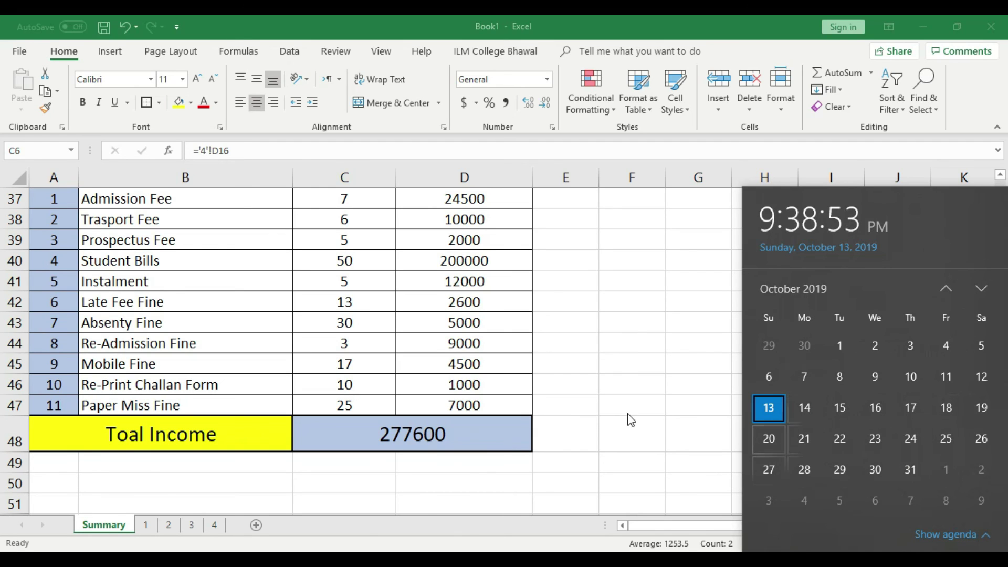
left_click(564, 414)
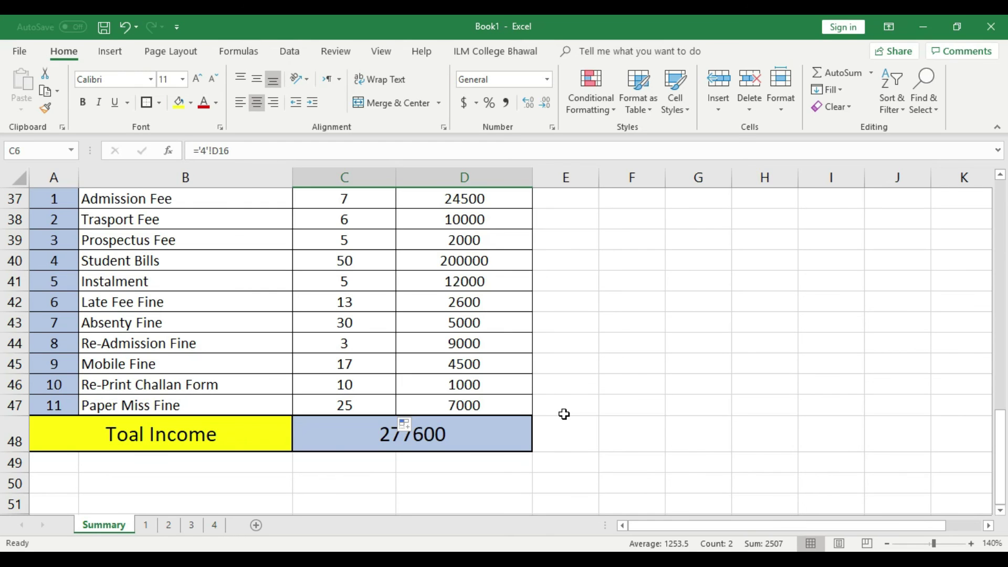
left_click(970, 559)
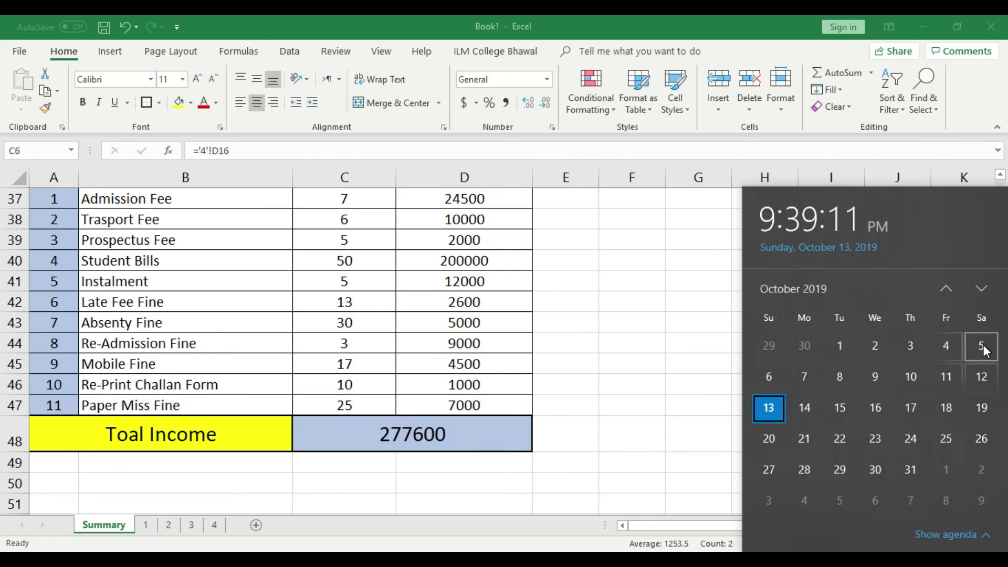
left_click(767, 383)
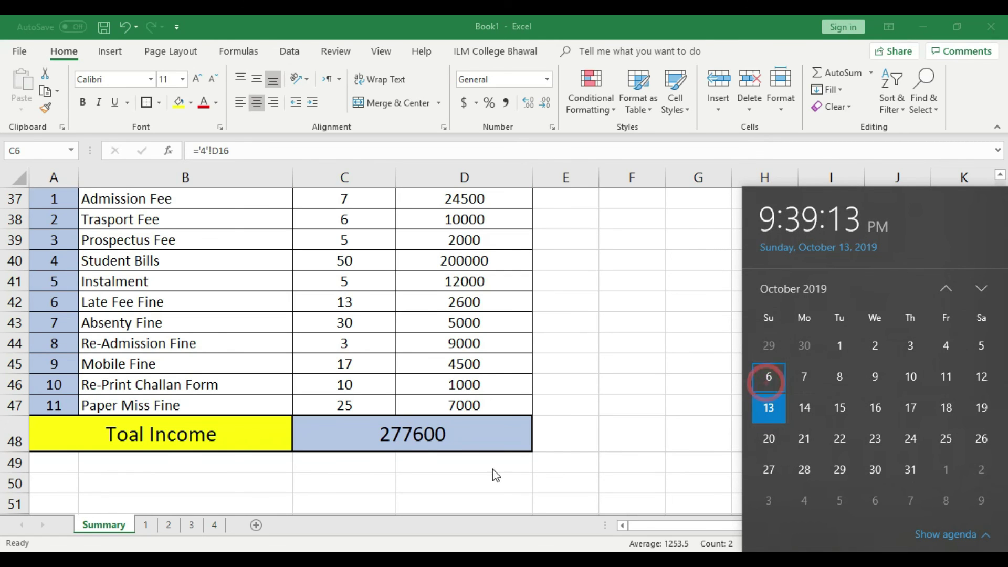
left_click(492, 469)
- Create a copy of day sheet 4, placed before sheet 4
left_click(215, 525)
right_click(217, 526)
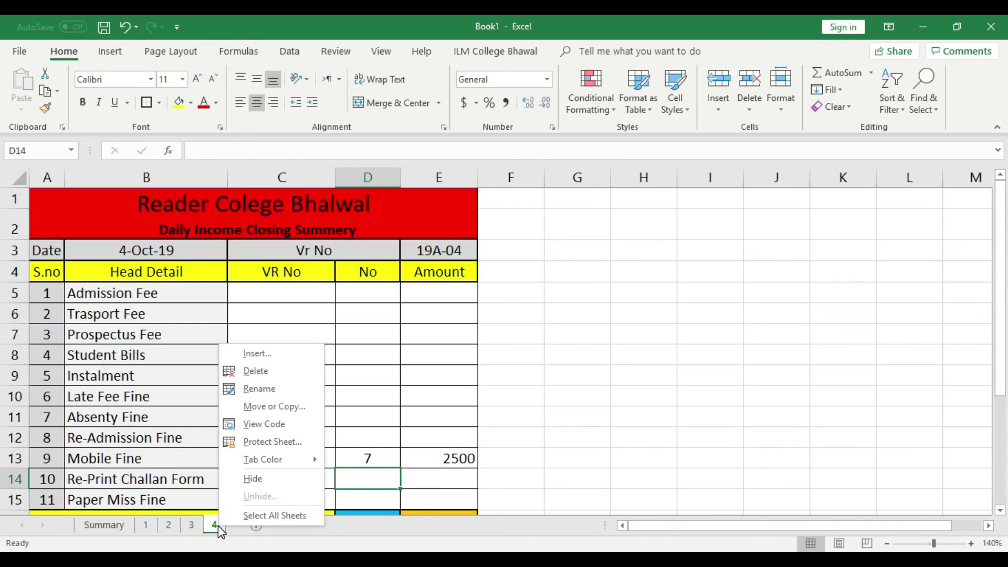
left_click(262, 407)
left_click(167, 421)
left_click(165, 465)
left_click(270, 486)
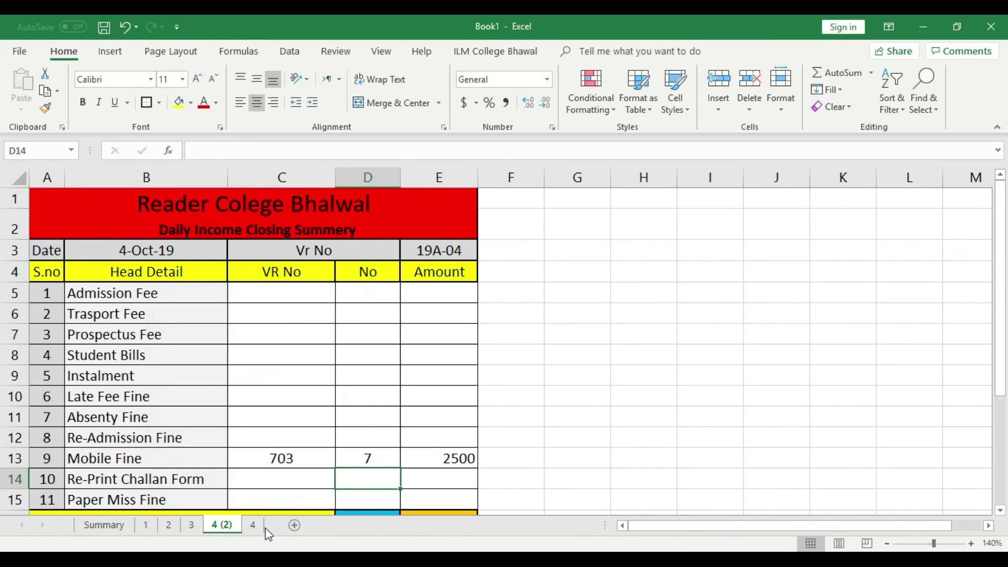
- Rename the copied day sheet as 5 and move it behind sheet 4
right_click(228, 525)
left_click(264, 391)
key("BackSpace")
type("5")
left_click(563, 358)
left_click_drag(237, 527, 214, 527)
left_click(237, 525)
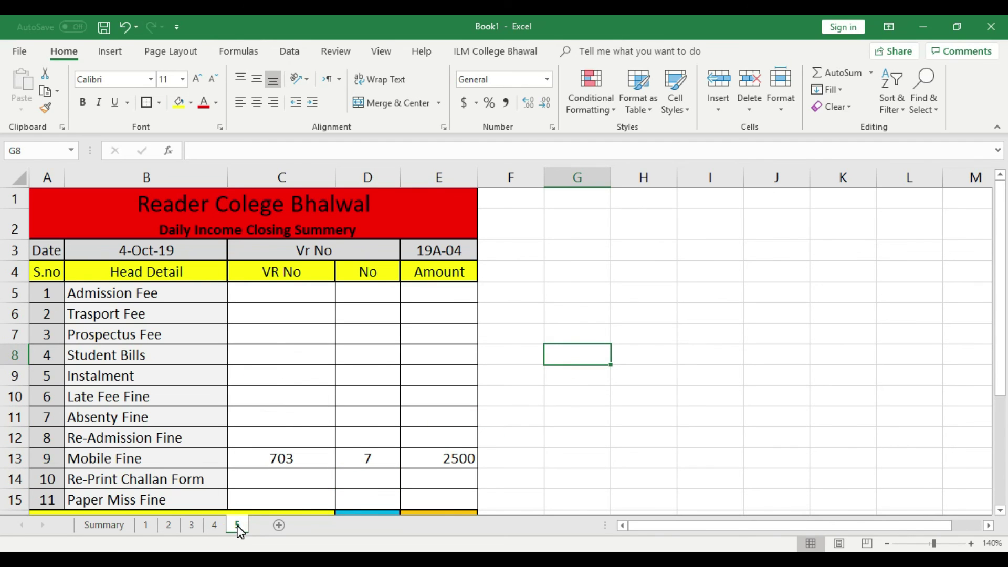
- Create a copy of sheet 5, place it at the end of the day sheets and rename it as 7
right_click(239, 529)
left_click(308, 408)
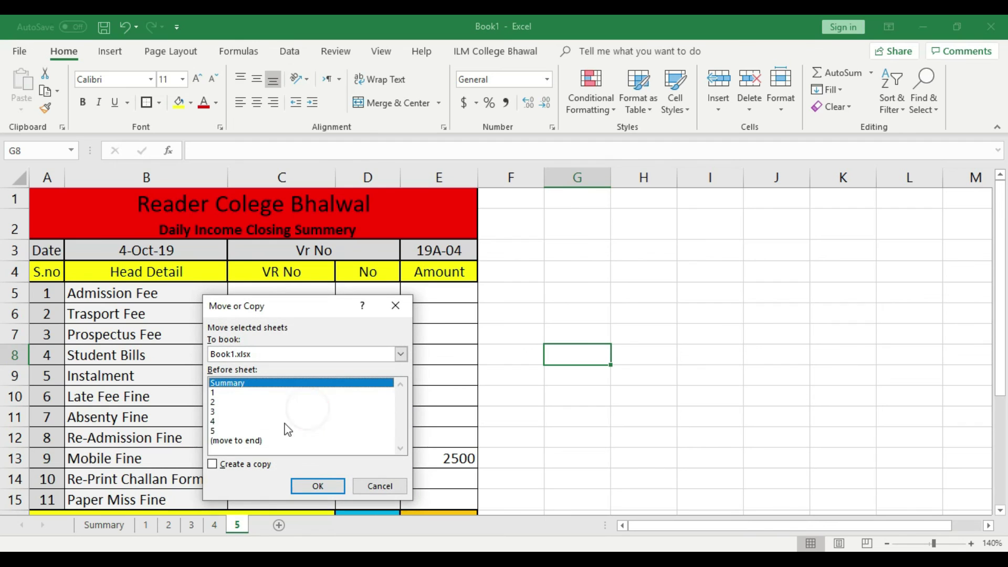
left_click(214, 431)
left_click(212, 464)
left_click(318, 486)
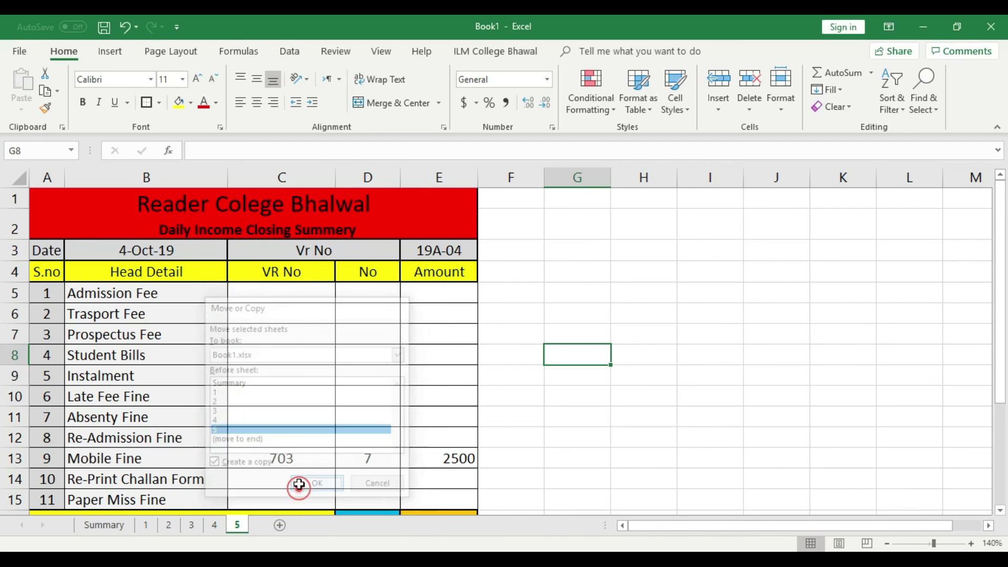
left_click_drag(250, 525, 283, 526)
right_click(267, 528)
left_click(307, 394)
type("7")
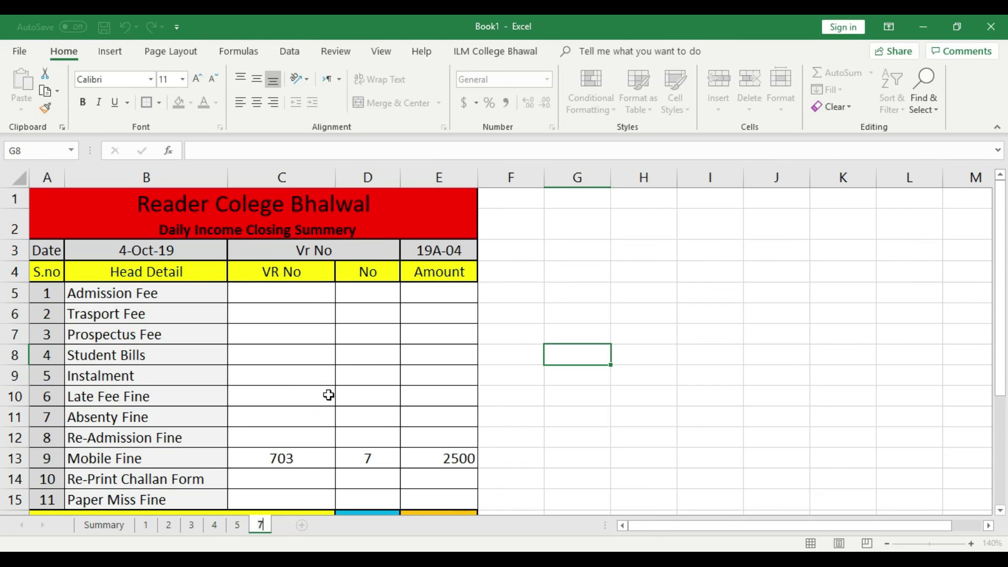
left_click(534, 397)
- Enter 0 for both No of Students and Income in the Summary's 6-Oct-19 row
left_click(118, 525)
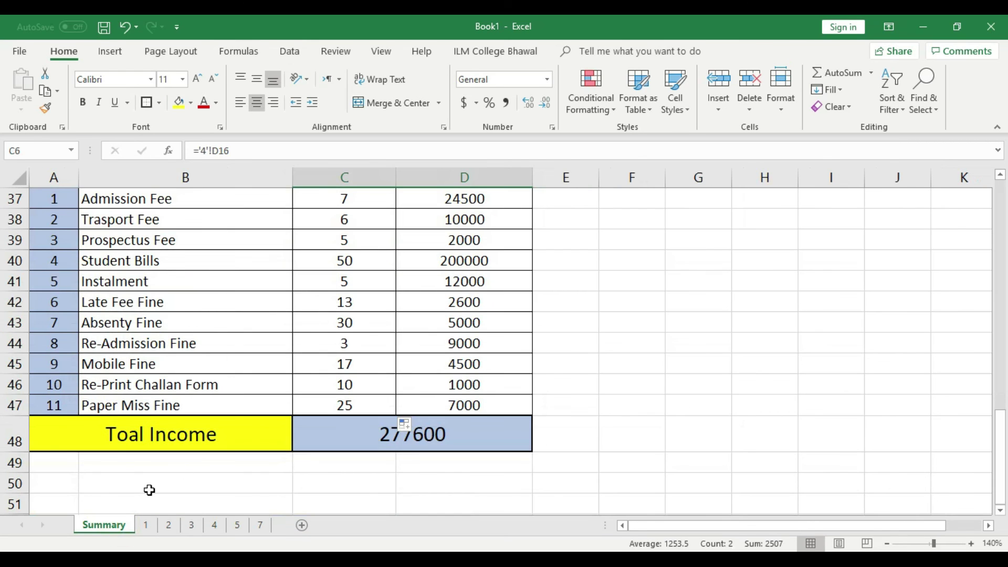
scroll(144, 487, "up", 3)
scroll(144, 488, "up", 9)
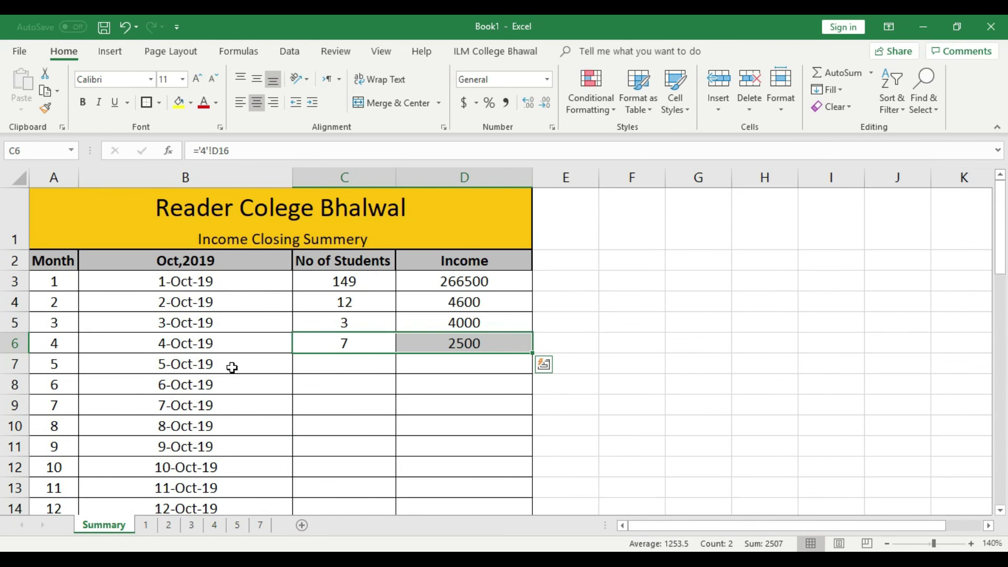
left_click(338, 386)
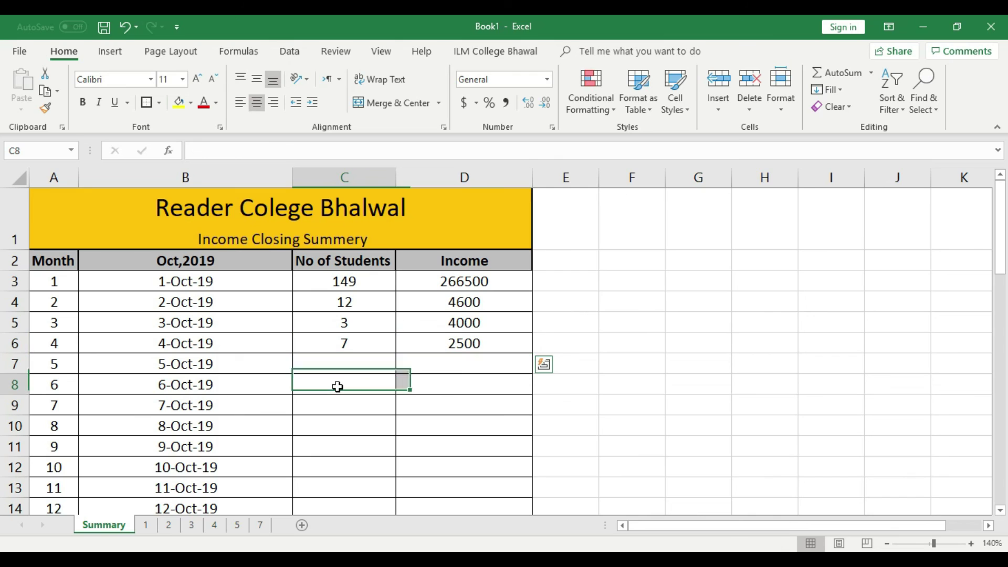
type("0")
left_click(441, 389)
type("0")
left_click(447, 415)
left_click_drag(466, 388, 374, 387)
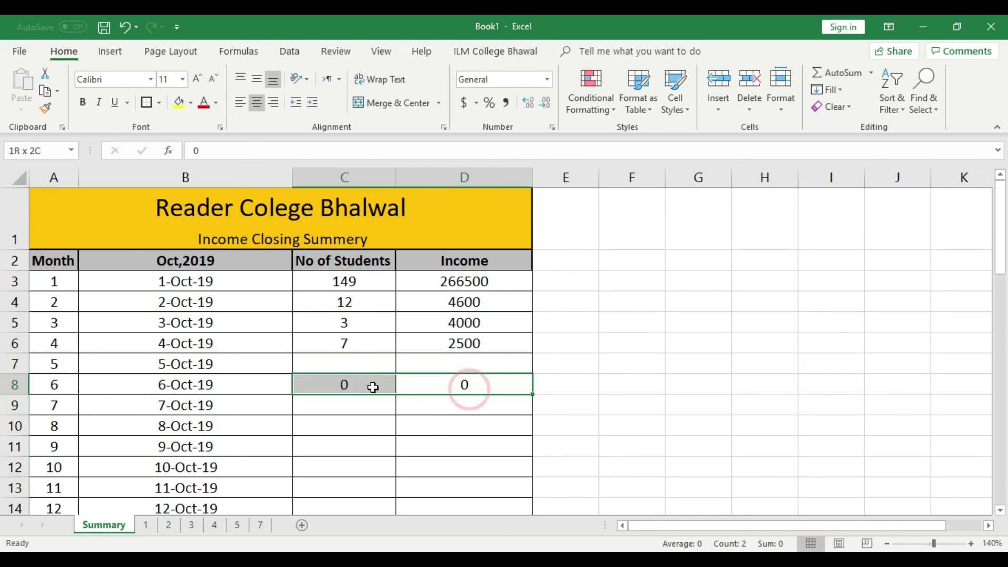
left_click(429, 428)
left_click(439, 387)
left_click(365, 388)
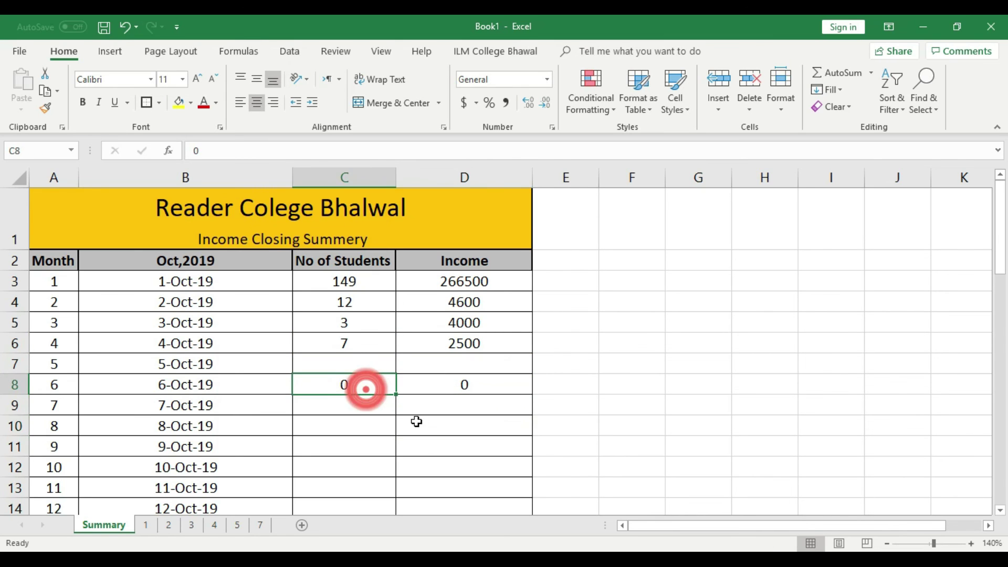
- Shade the Summary's whole 6-Oct-19 row, from Month to Income, with a grey fill
left_click_drag(448, 385, 64, 385)
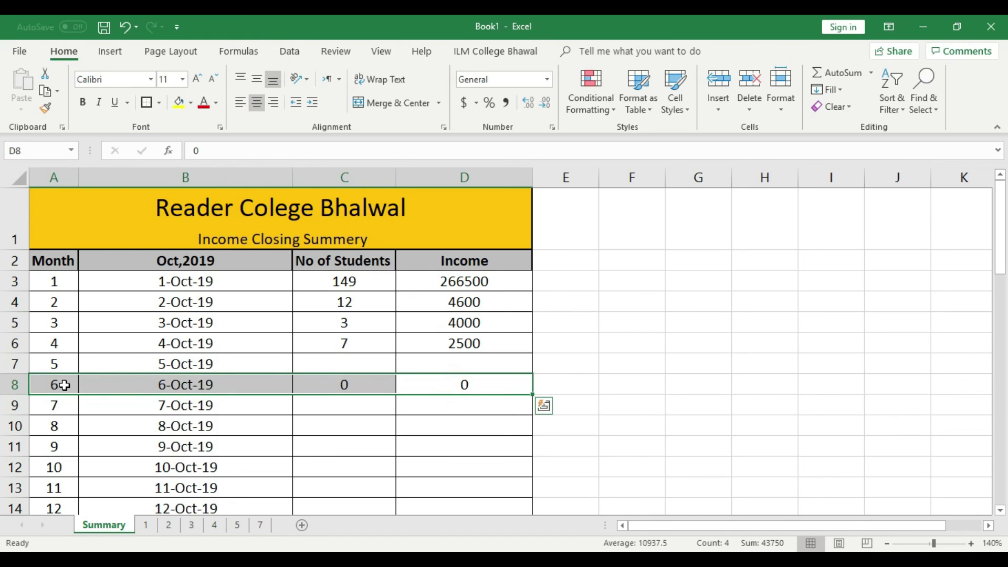
left_click(191, 104)
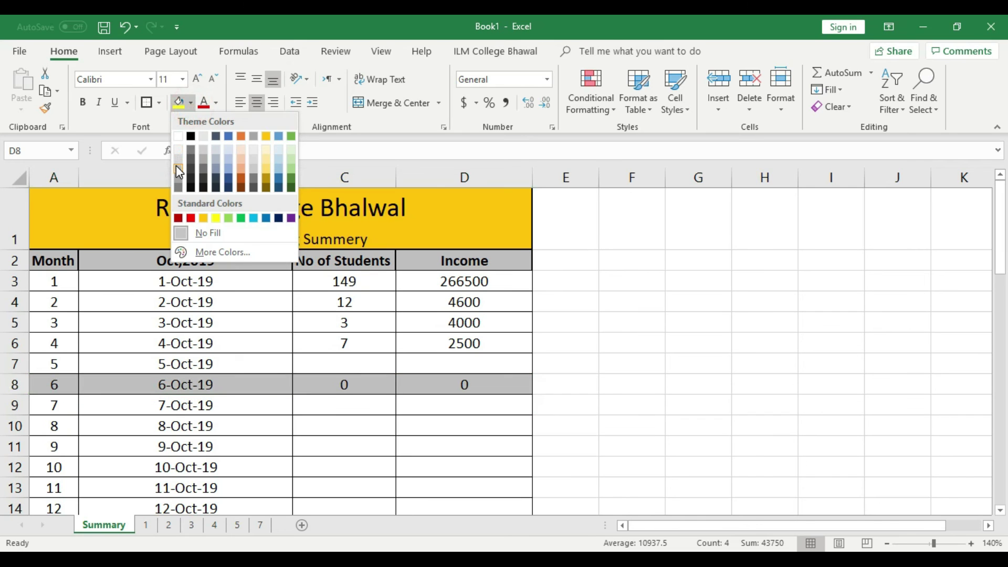
left_click(178, 169)
left_click(419, 428)
scroll(418, 427, "down", 2)
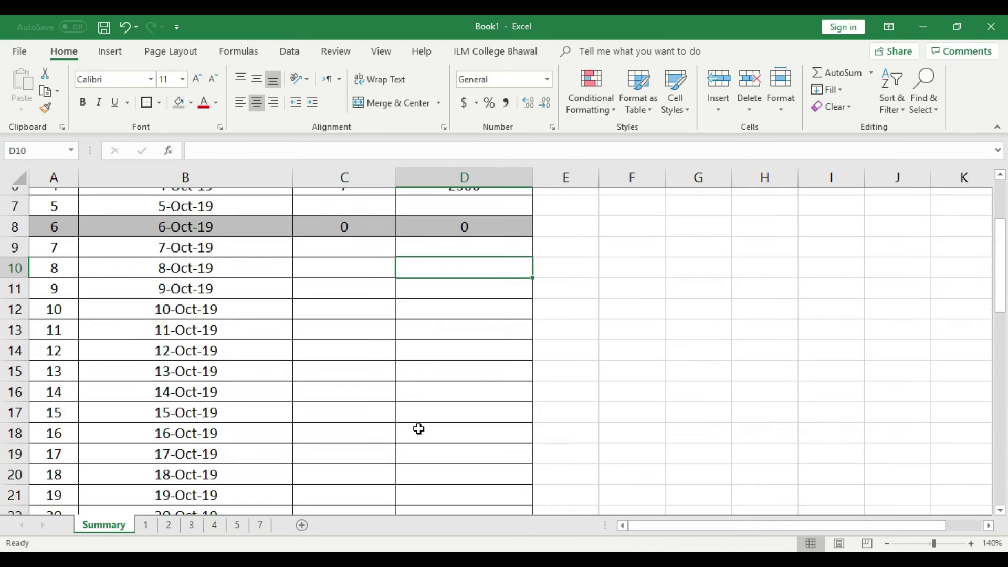
- Apply the same grey fill to the remaining Sunday rows in the Summary: 13-Oct-19, 20-Oct-19 and 27-Oct-19
left_click(945, 562)
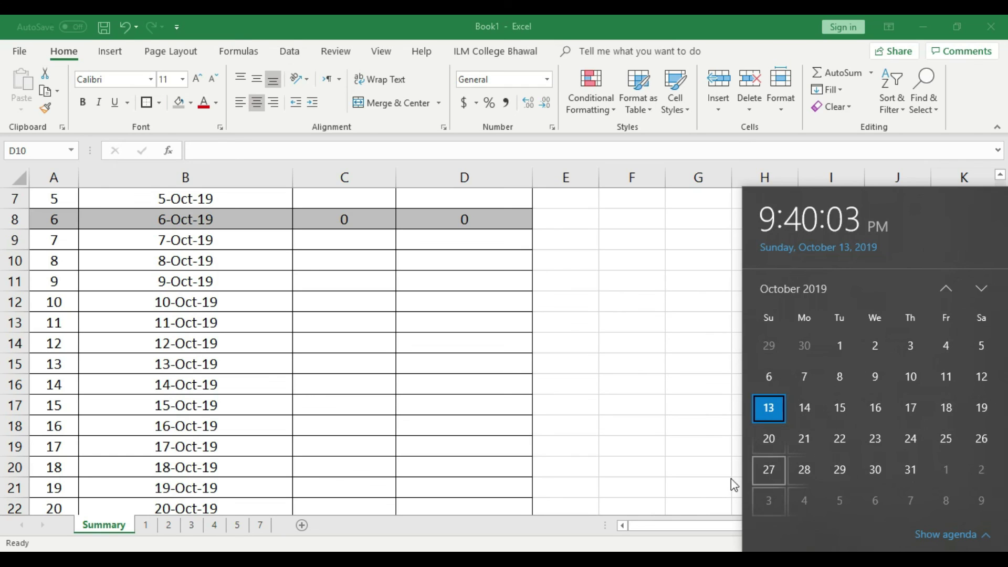
left_click(299, 420)
left_click(52, 357)
left_click_drag(53, 357, 430, 363)
scroll(292, 306, "down", 1)
scroll(292, 306, "down", 2)
left_click_drag(58, 384, 442, 383)
left_click(174, 105)
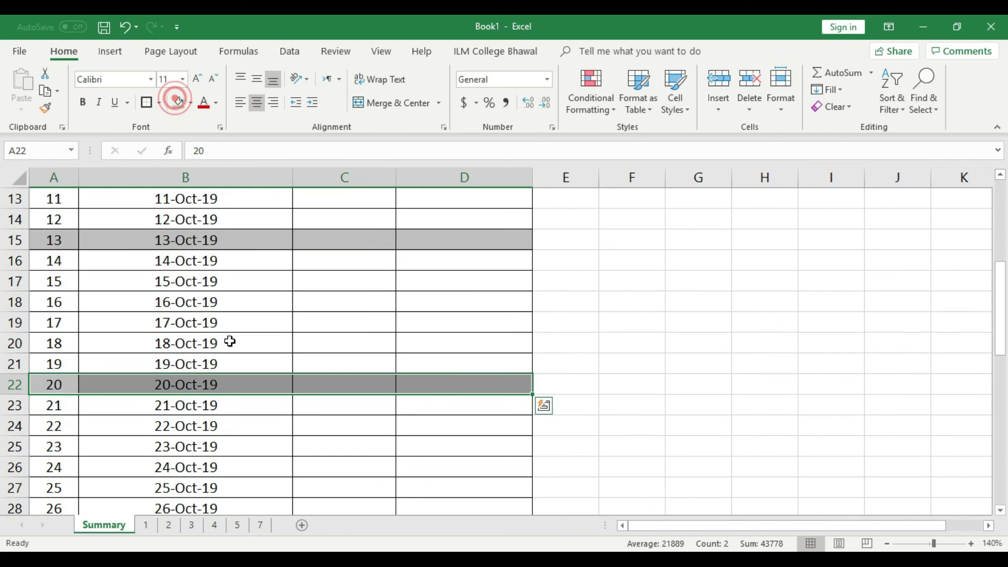
scroll(225, 333, "down", 3)
left_click_drag(60, 409, 431, 410)
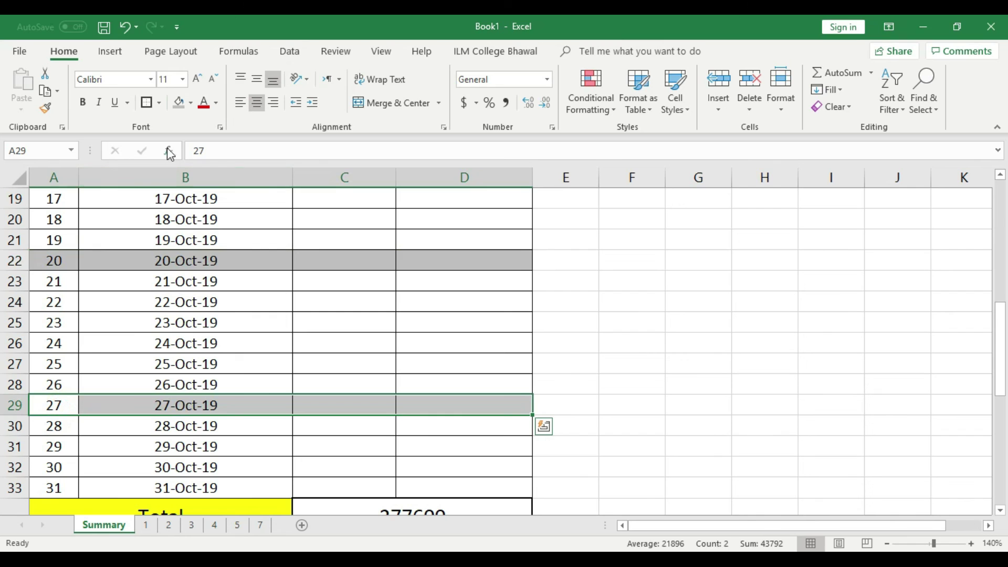
left_click(179, 103)
left_click(385, 333)
scroll(385, 333, "up", 4)
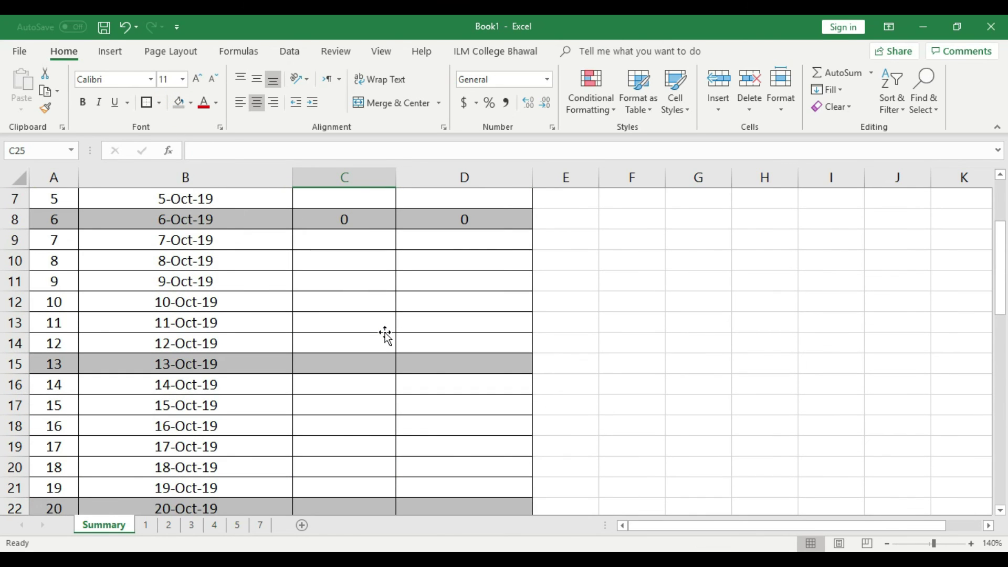
scroll(385, 333, "up", 2)
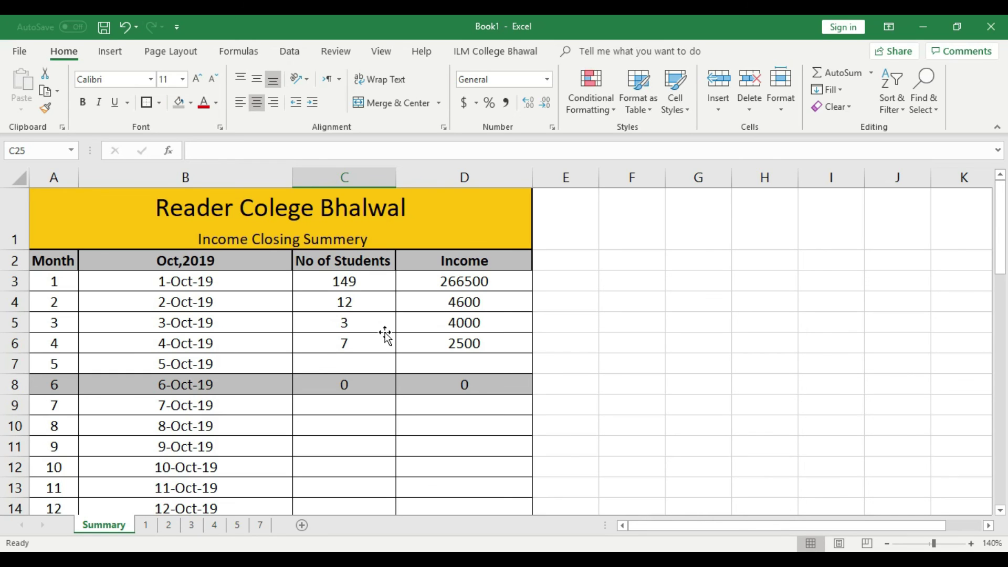
- Delete day sheet 7 from the workbook and return to sheet 5
left_click(259, 526)
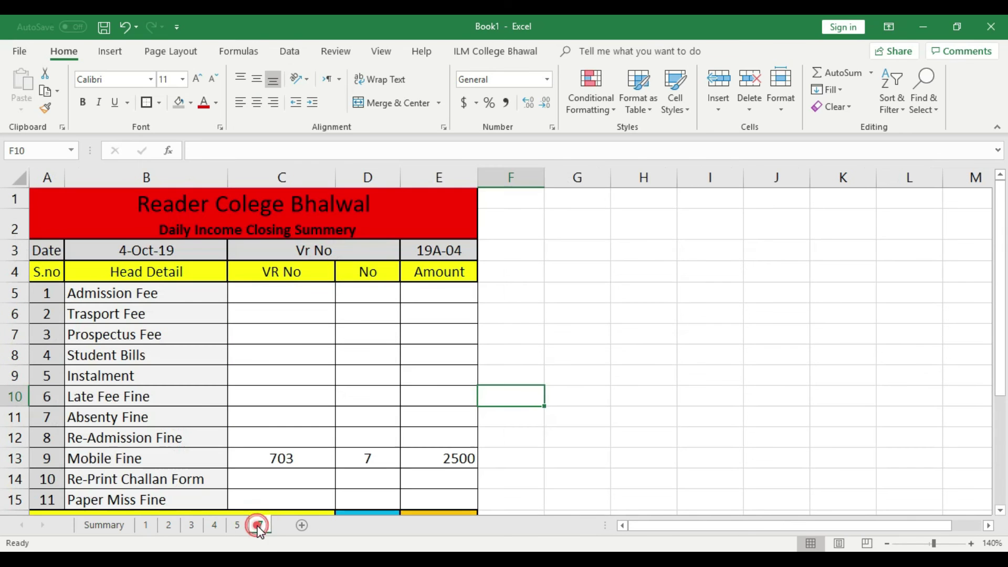
right_click(260, 527)
left_click(310, 369)
left_click(480, 337)
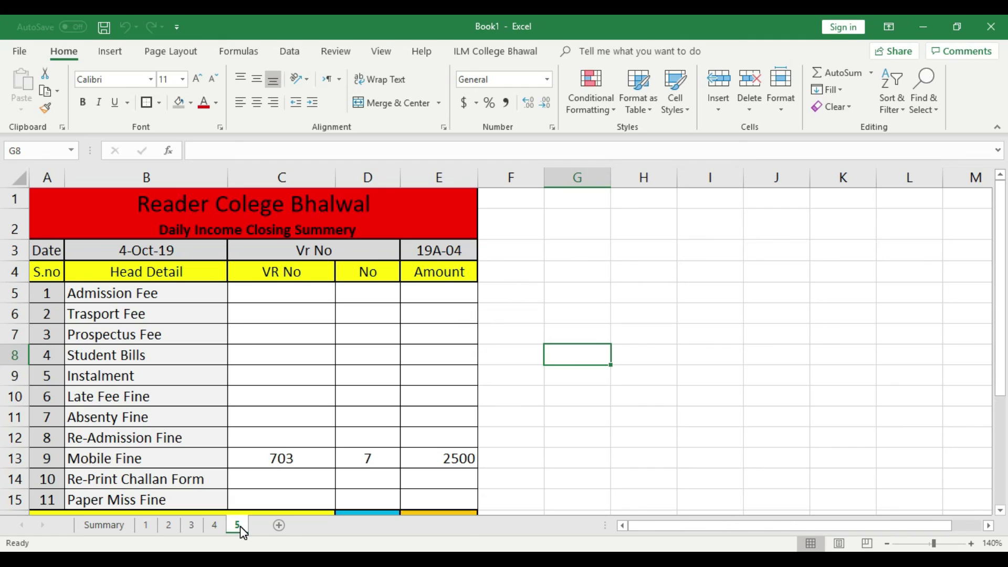
- In day sheet 5, enter 6 as the No and 2000 as the Amount for Admission Fee
left_click(319, 295)
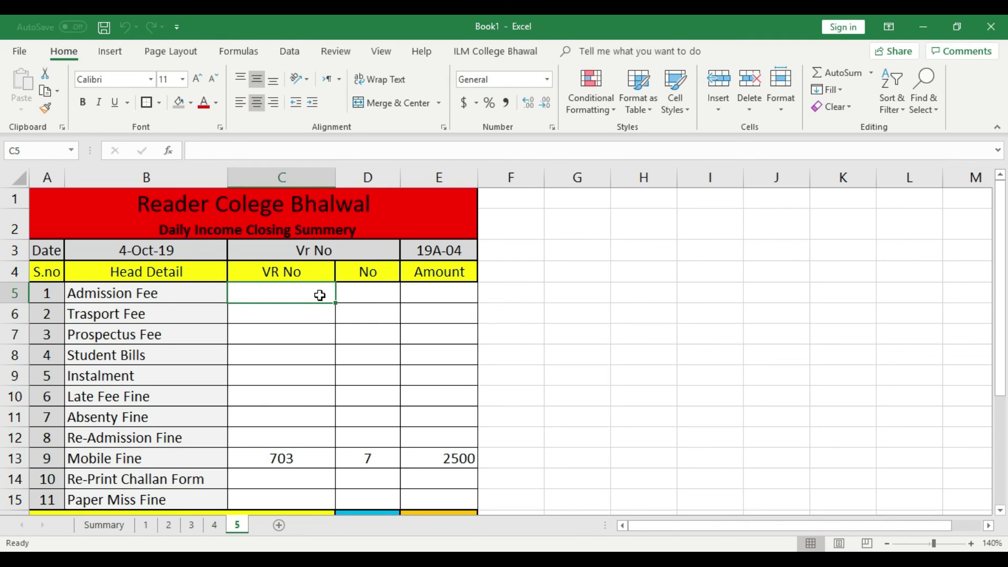
left_click(379, 299)
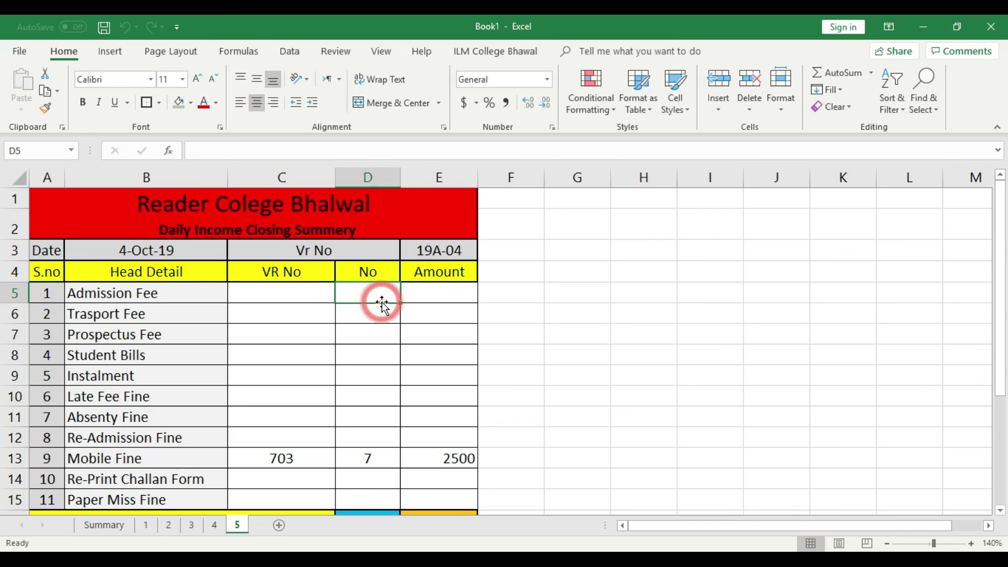
type("67")
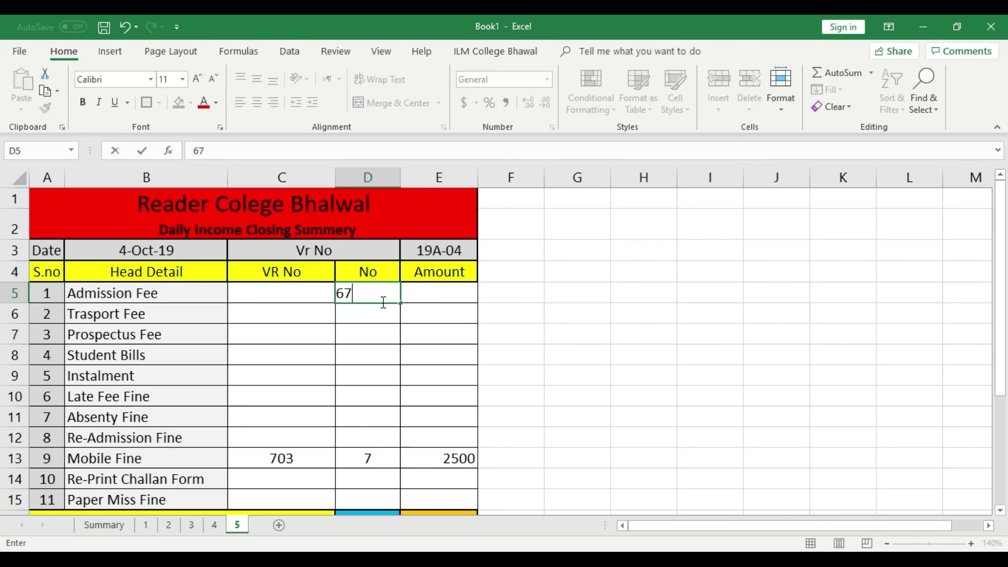
key("BackSpace")
key("BackSpace")
type("6")
left_click(452, 298)
left_click(452, 299)
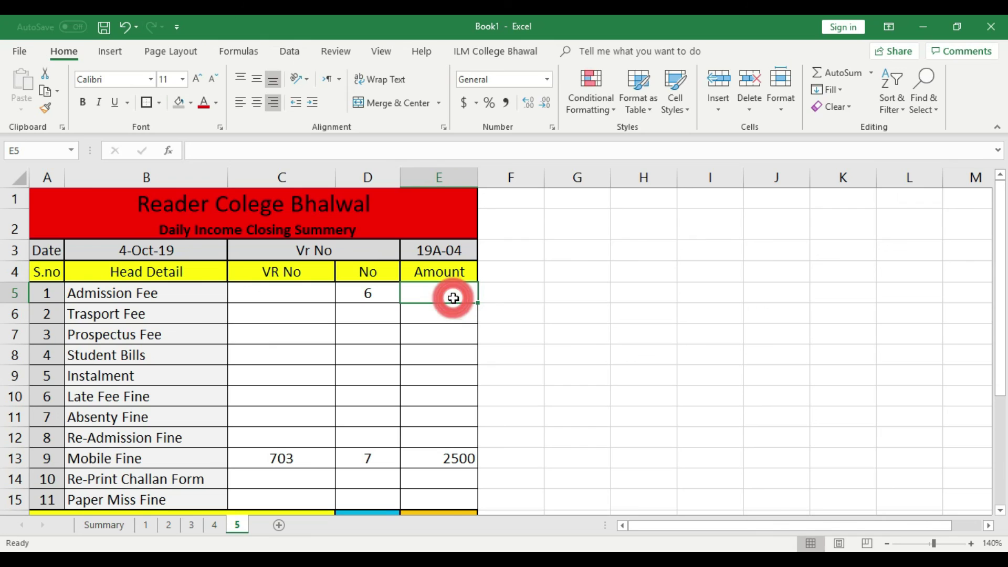
type("1")
key("BackSpace")
type("2000")
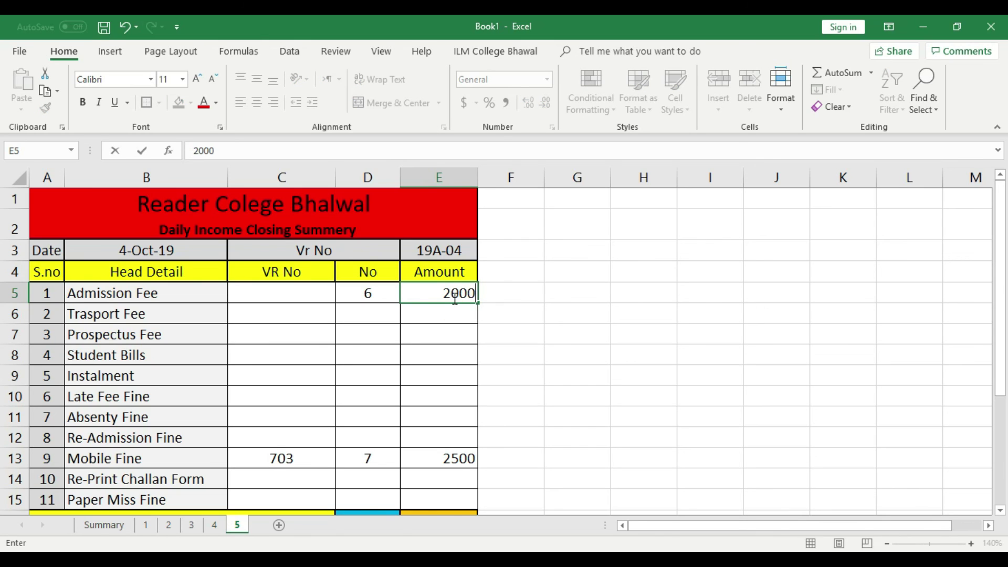
left_click(450, 318)
- Fill in No and Amount for Trasport Fee with 8 and 2500, and for Prospectus Fee with 4 and 1200
left_click(385, 316)
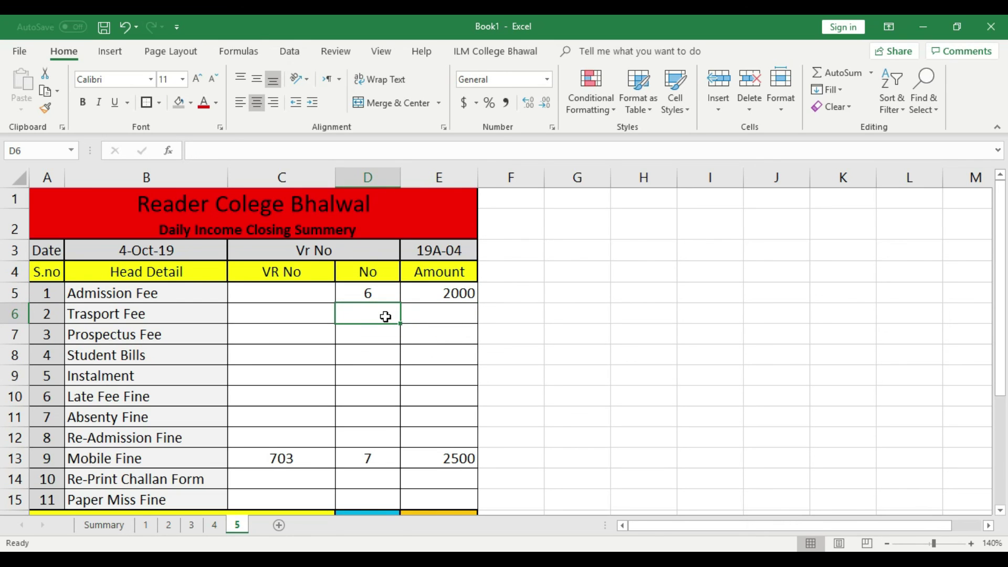
type("8")
left_click(442, 315)
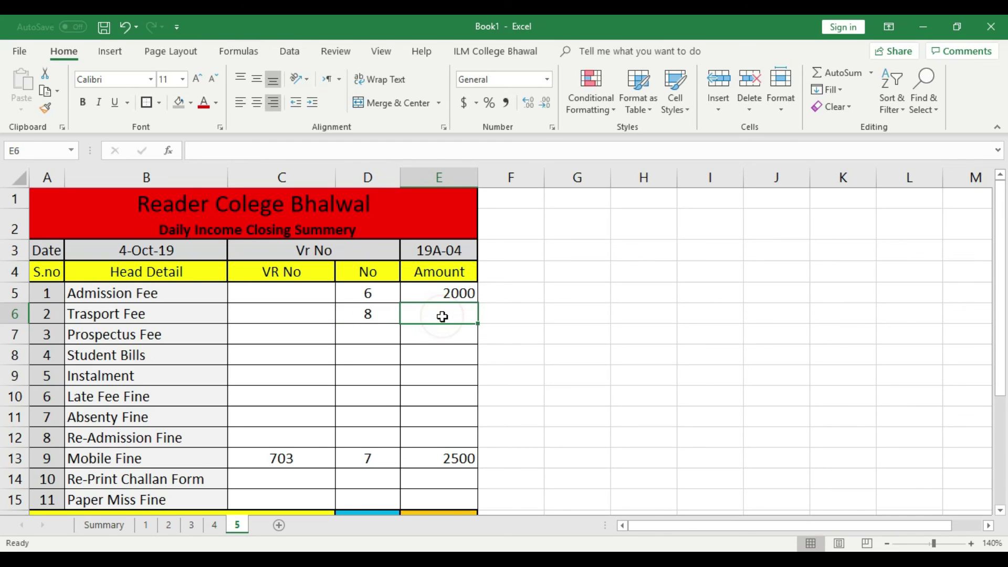
type("2500")
key("Return")
left_click(392, 337)
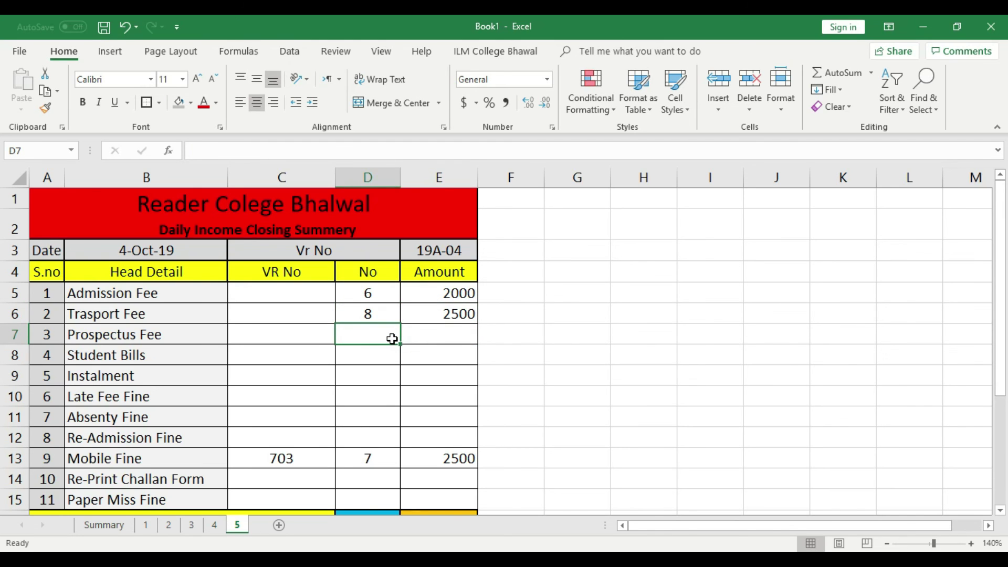
type("4")
left_click(433, 338)
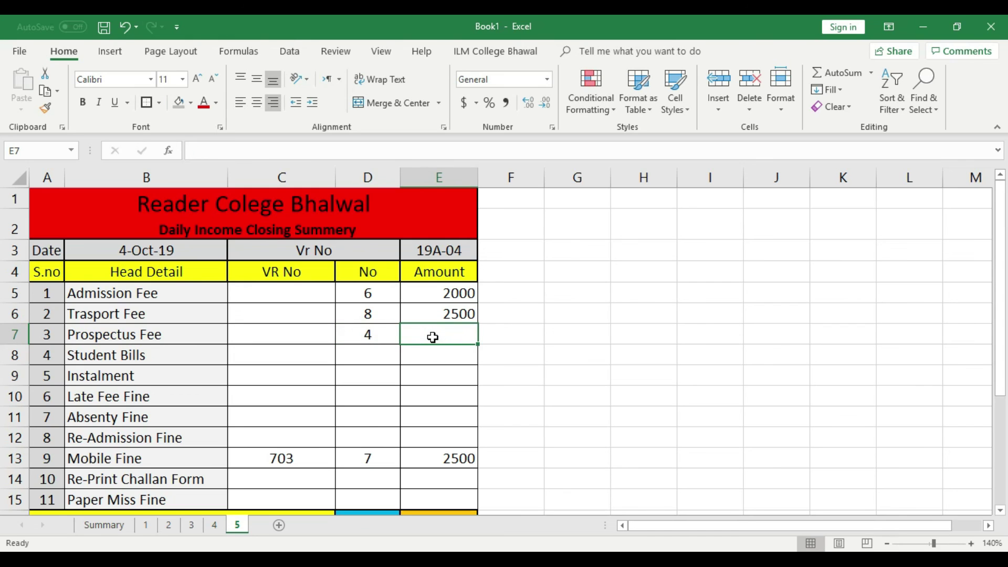
type("1200")
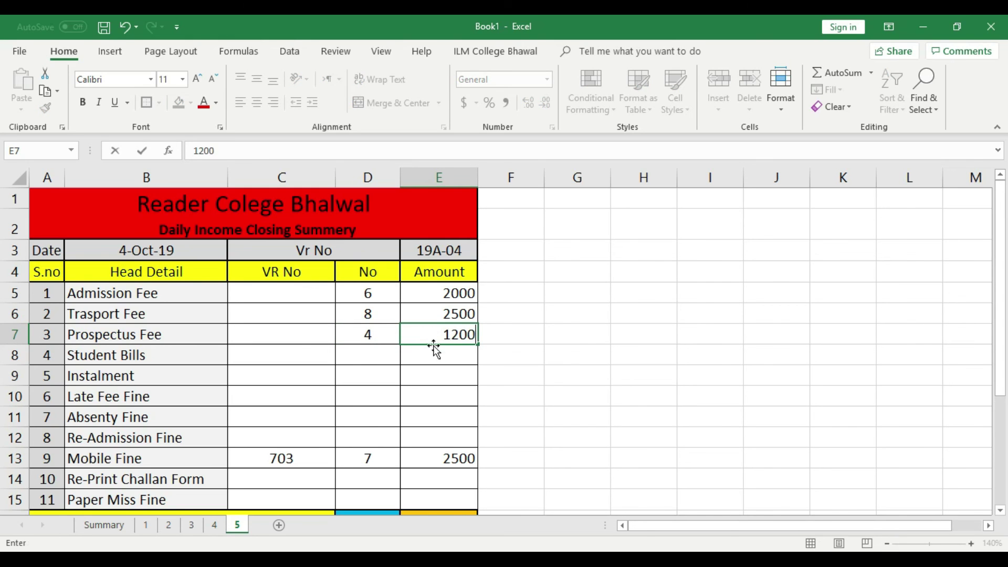
left_click(434, 348)
- Fill in No and Amount for Student Bills with 14 and 24000, and for Instalment with 9 and 25000
left_click(385, 351)
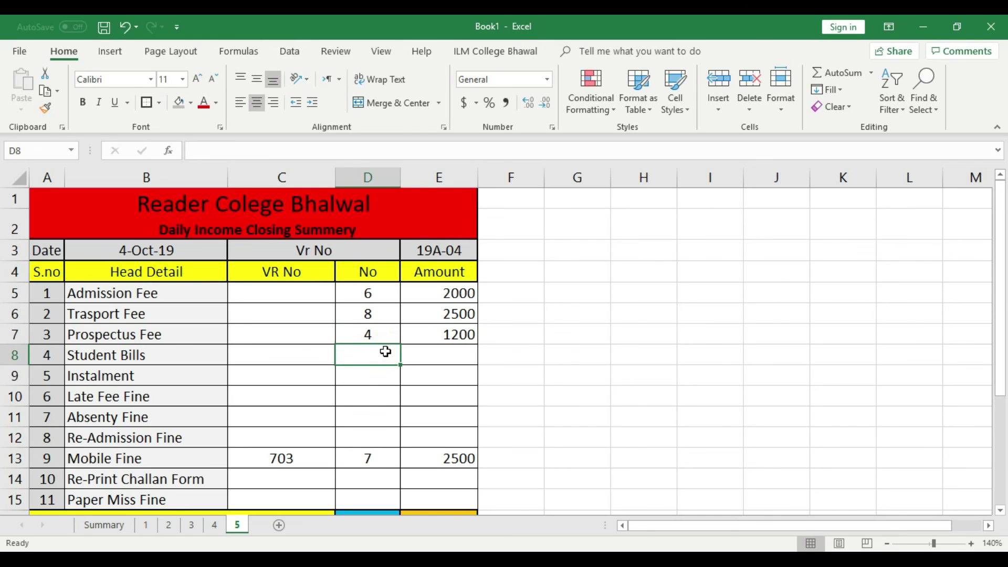
type("14")
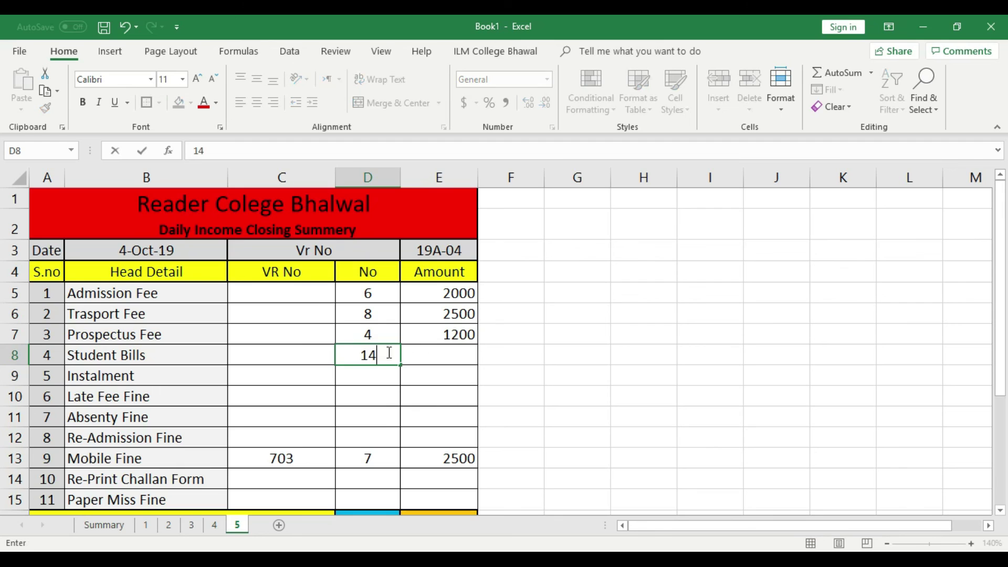
left_click(442, 352)
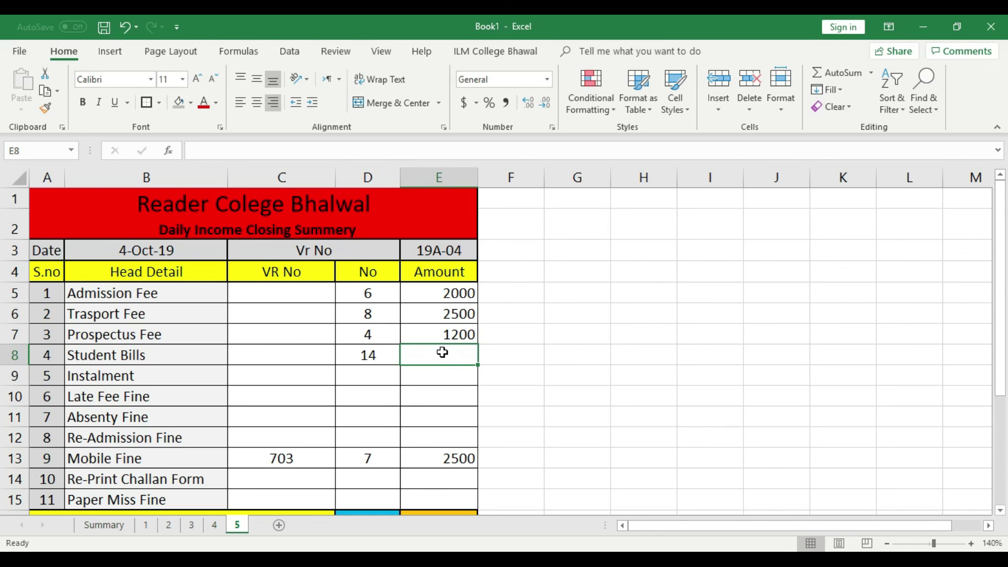
type("24000")
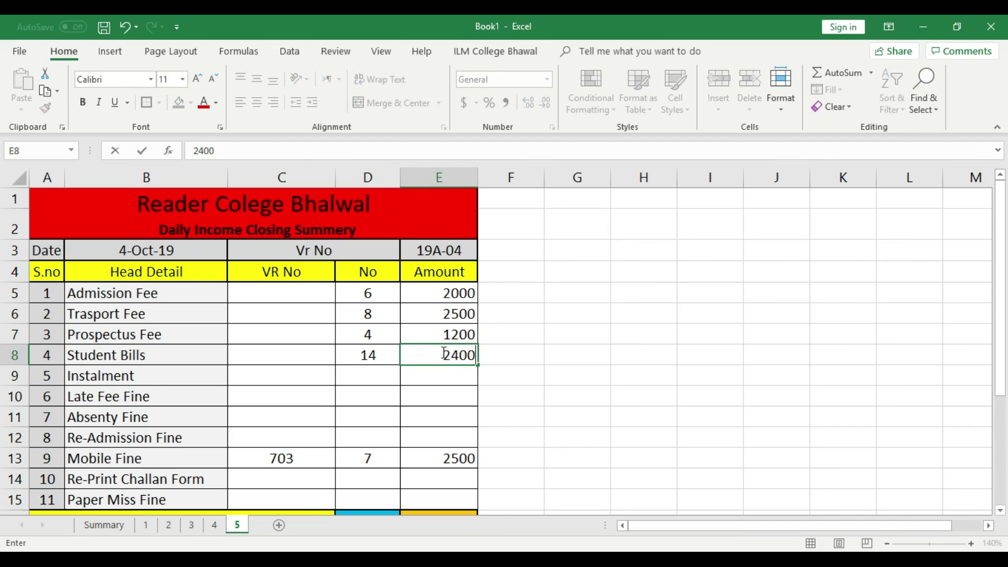
left_click(380, 370)
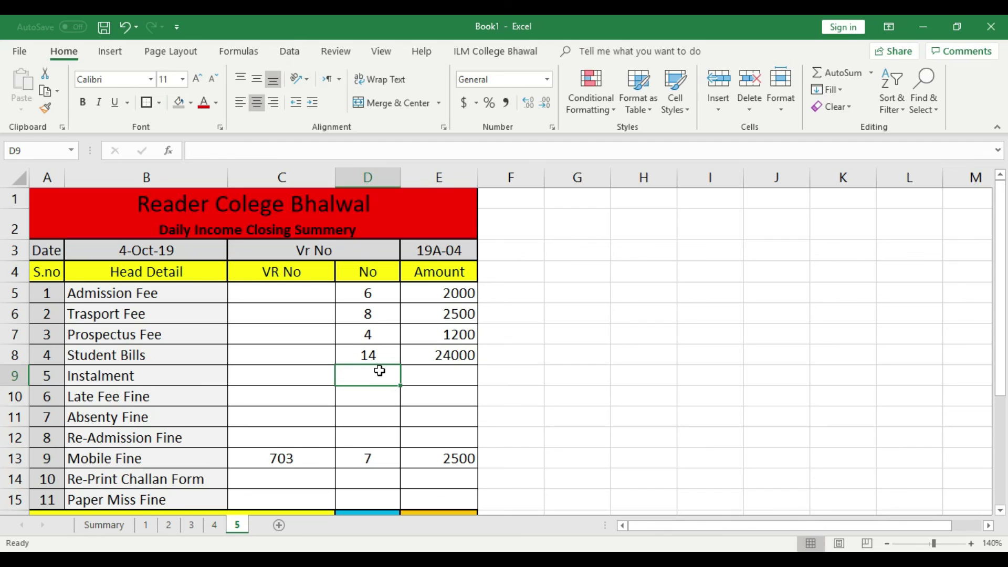
type("9")
left_click(441, 372)
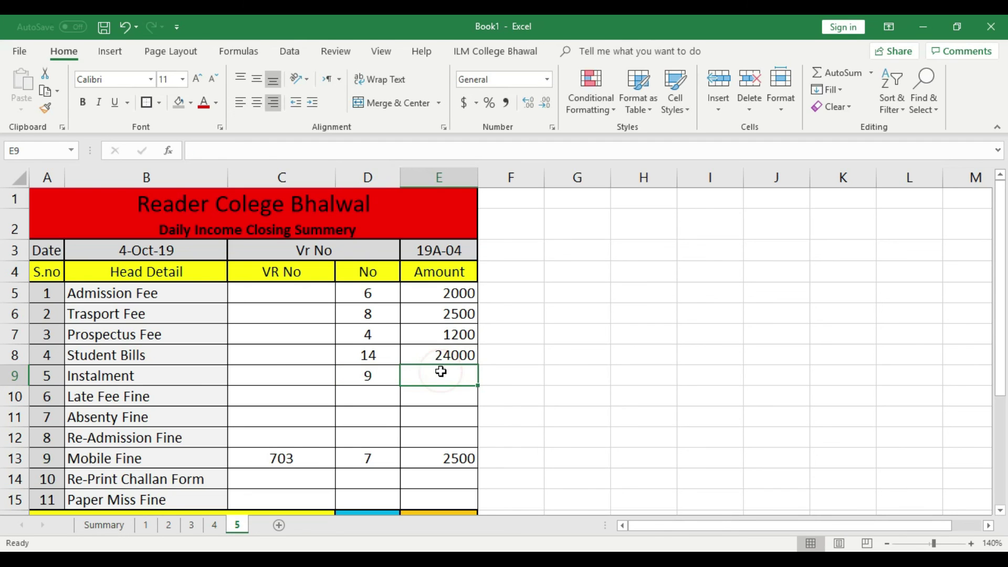
type("25000")
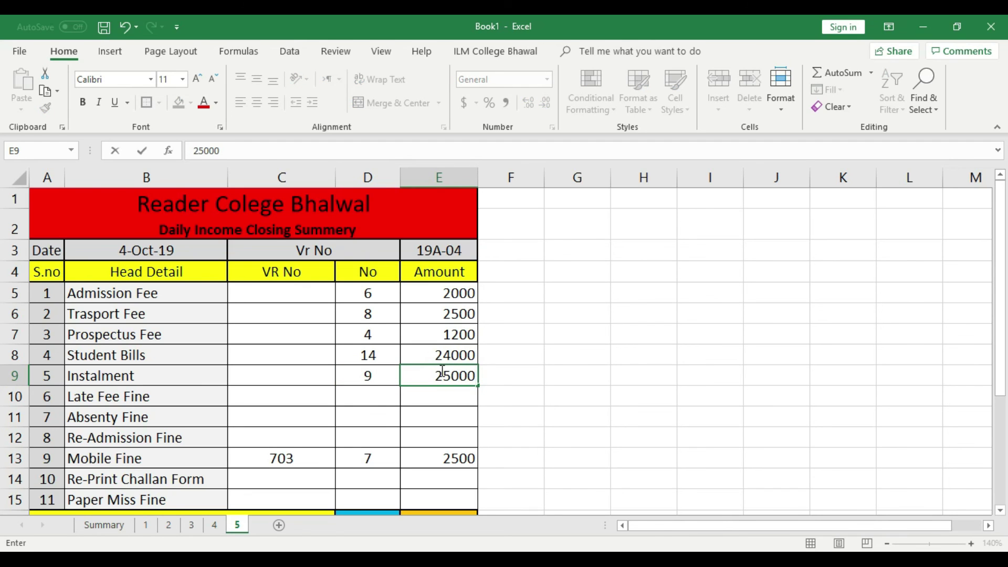
- Fill in No and Amount for Late Fee Fine with 10 and 2500, and for Absenty Fine with 20 and 2000
left_click(381, 396)
type("10")
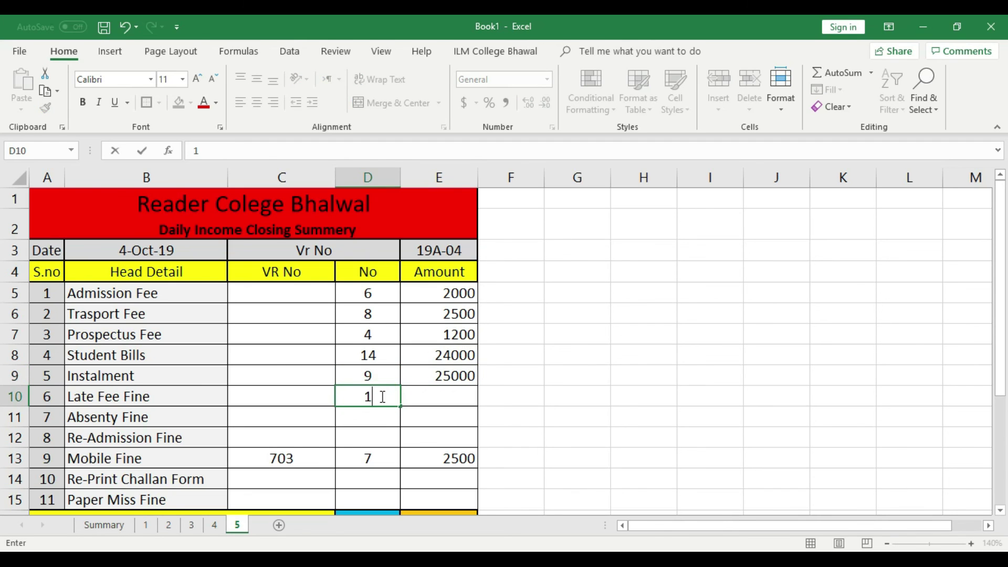
left_click(454, 399)
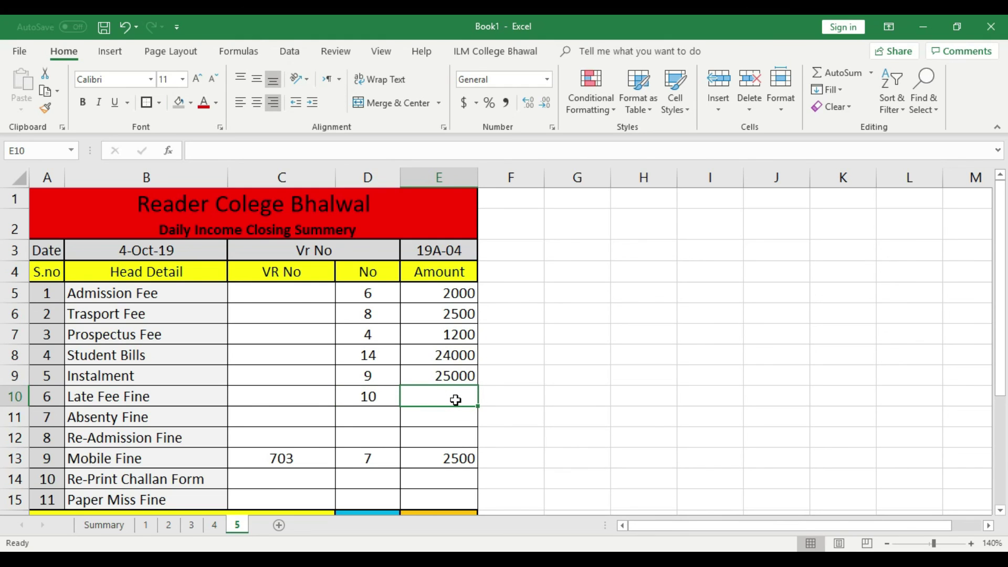
type("9")
key("BackSpace")
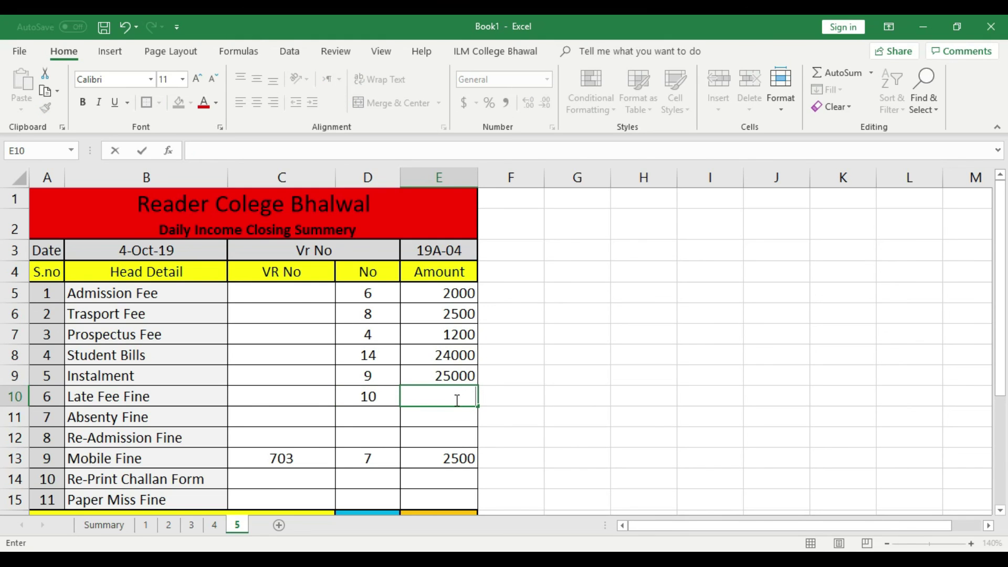
type("2500")
left_click(461, 416)
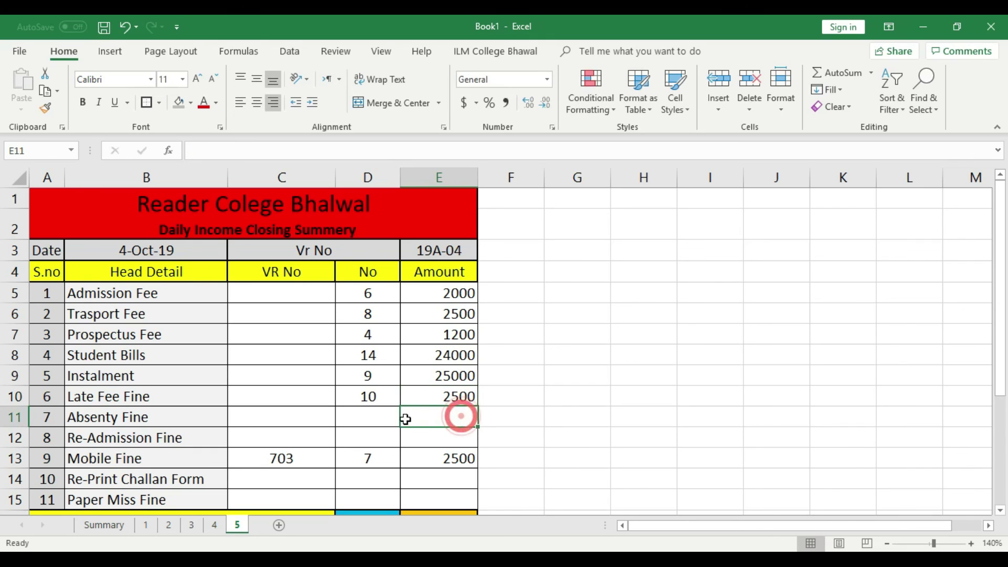
left_click(385, 418)
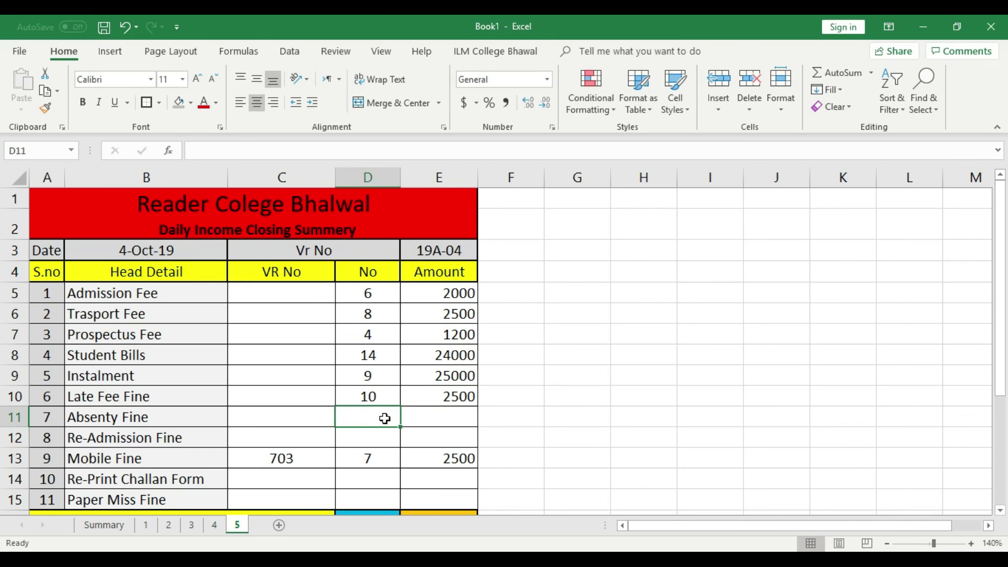
type("20")
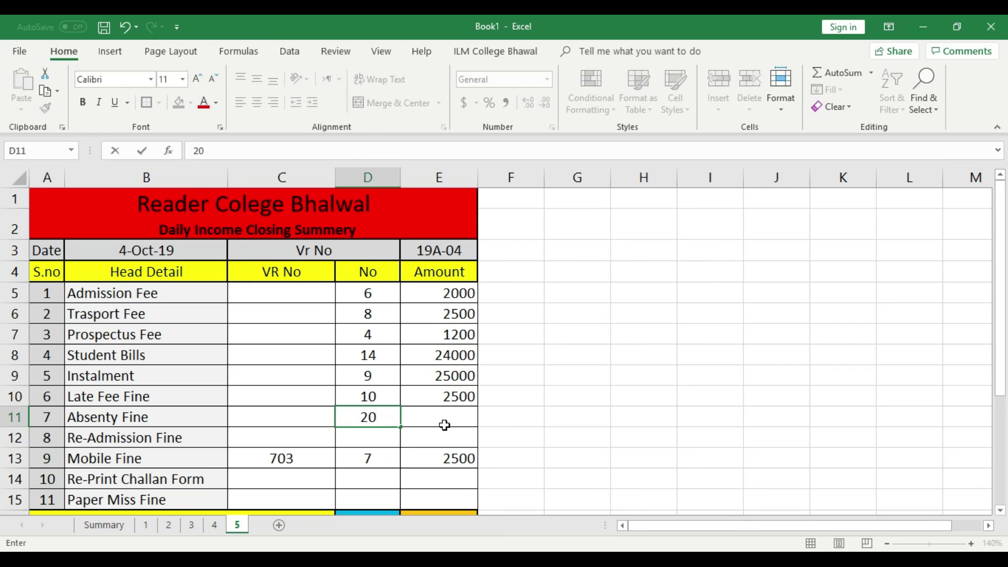
left_click(445, 424)
type("2")
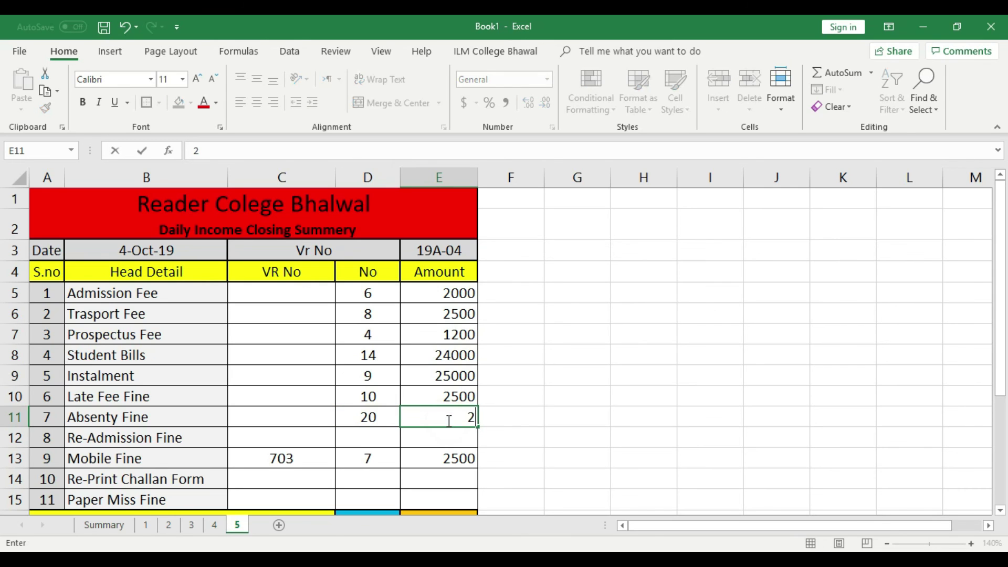
type("000")
- Enter 4 as the No and 5000 as the Amount for Re-Admission Fine
left_click(377, 436)
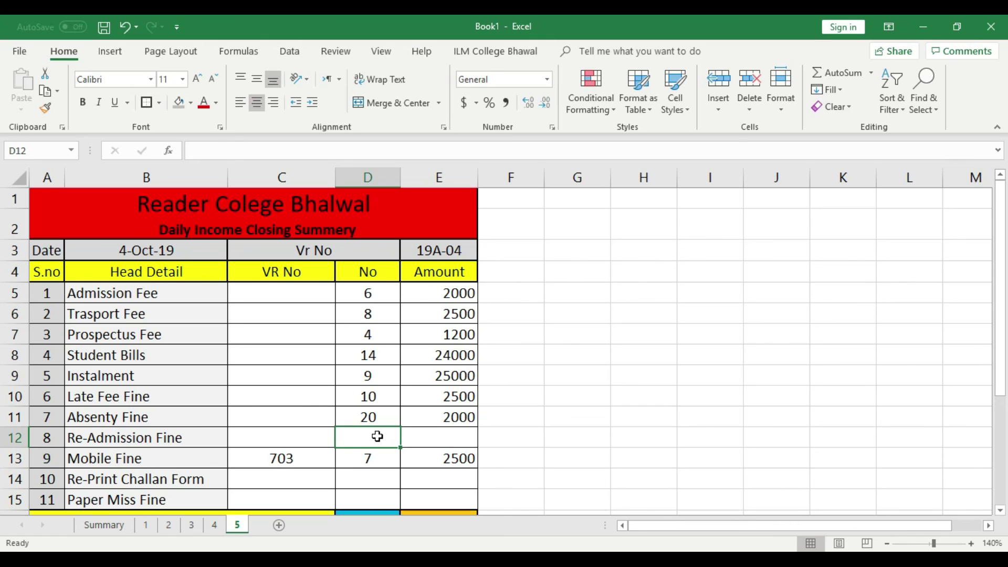
type("4")
left_click(439, 438)
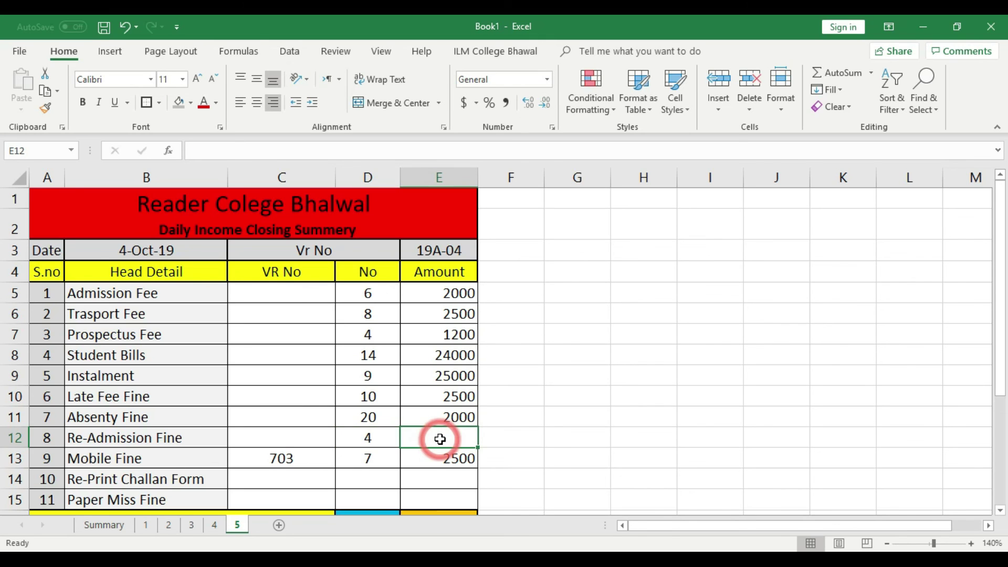
type("5000")
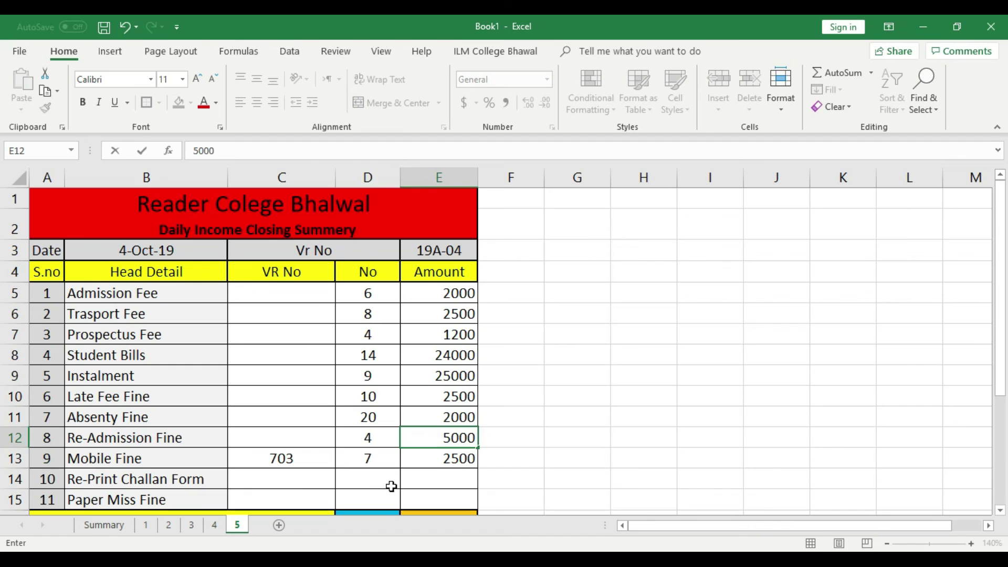
left_click(392, 487)
- Clear the Mobile Fine's VR No and set its No to 4 and its Amount to 2000
scroll(392, 487, "down", 1)
left_click(304, 385)
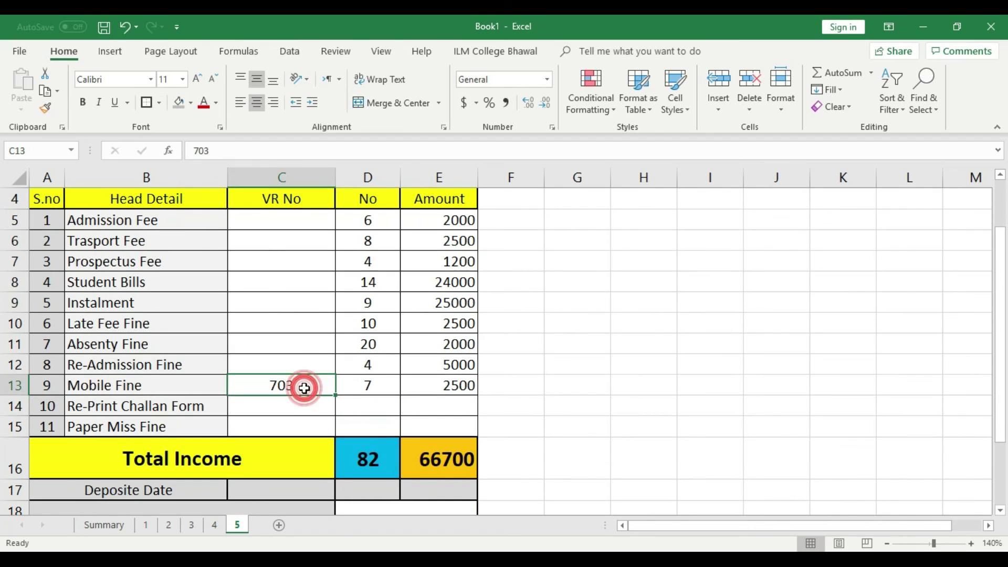
key("Delete")
left_click(370, 388)
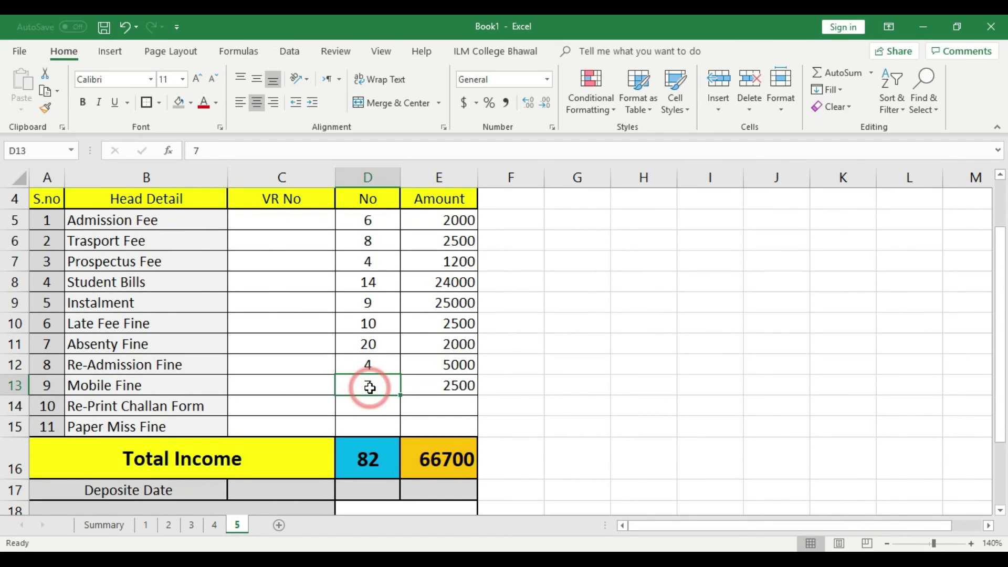
type("4")
left_click(465, 387)
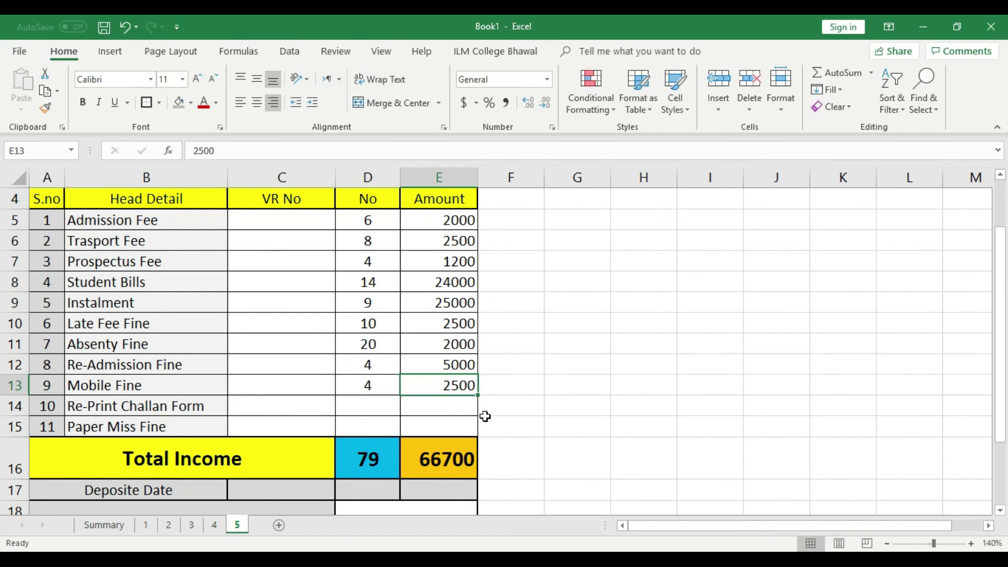
type("2000")
key("Return")
- Fill in No and Amount for Re-Print Challan Form with 1 and 100, and for Paper Miss Fine with 5 and 300
left_click(376, 405)
type("1")
left_click(439, 402)
type("100")
left_click(376, 427)
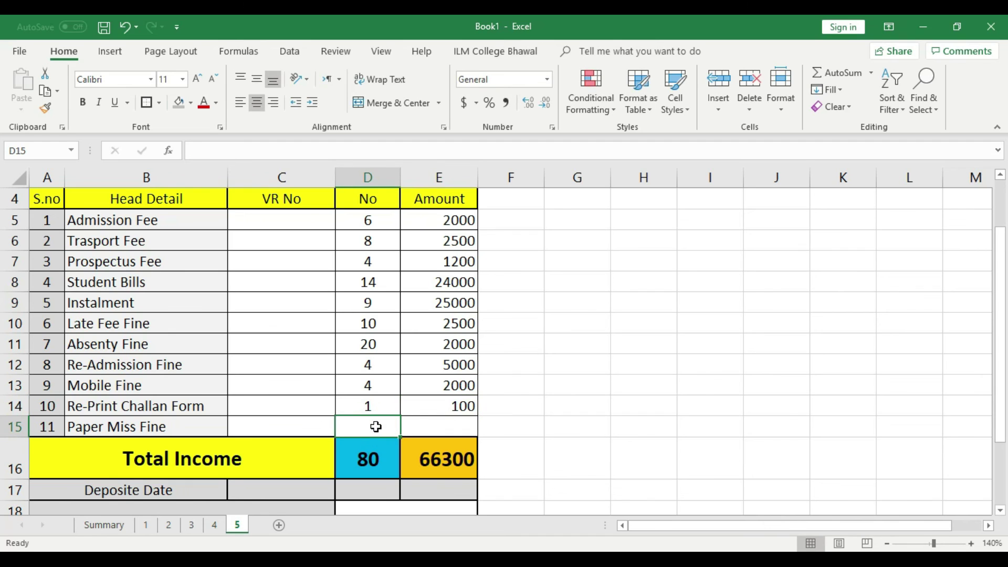
type("5")
left_click(421, 425)
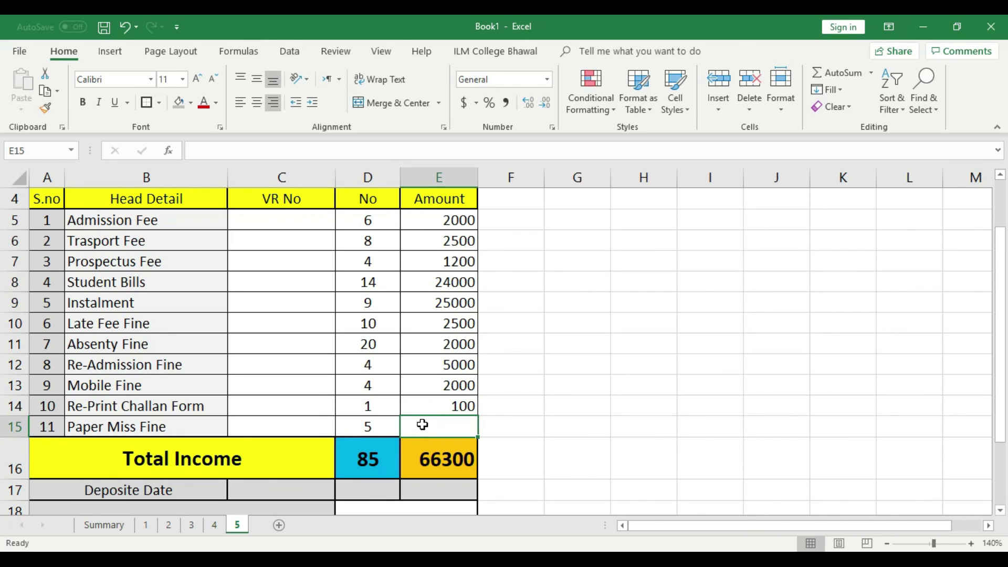
type("30")
left_click(459, 388)
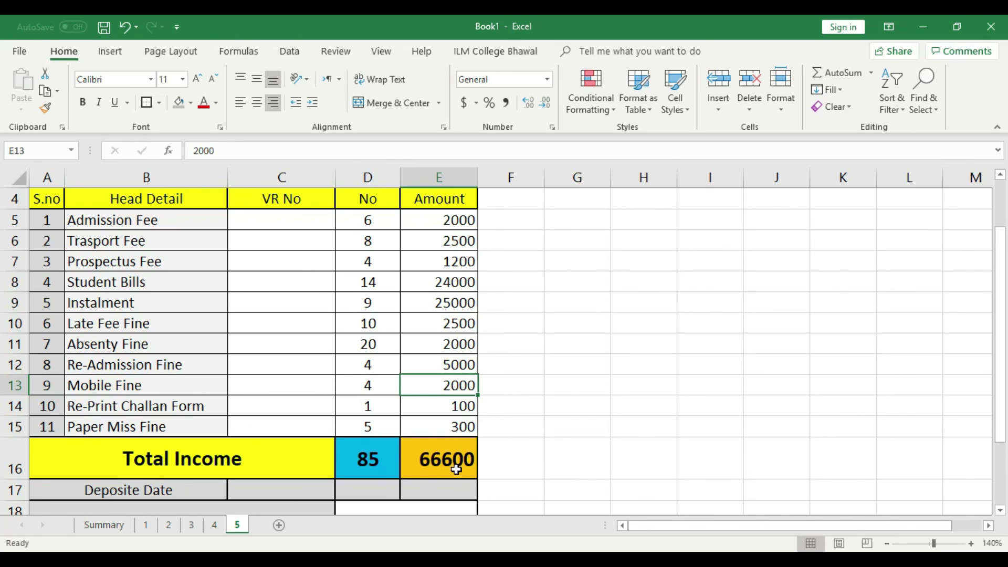
- Open the Summary sheet and check the head-wise figures and total income below the daily list
scroll(455, 466, "down", 3)
left_click(107, 526)
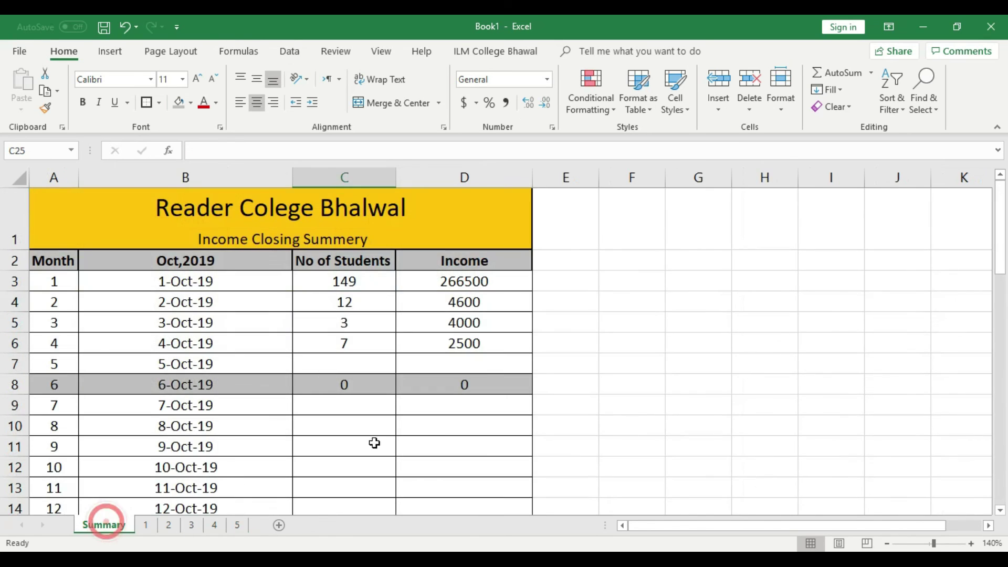
scroll(432, 432, "down", 11)
scroll(455, 461, "down", 2)
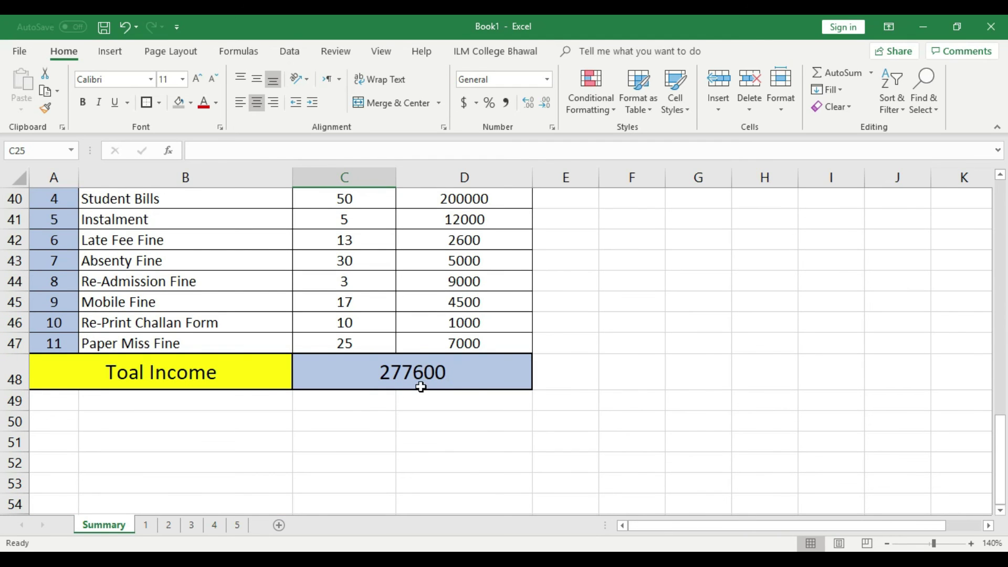
- Compare the Summary's daily Total with the 5-Oct-19 row and inspect the Head Details formulas for the day sheets they include
scroll(475, 390, "up", 1)
scroll(477, 391, "up", 3)
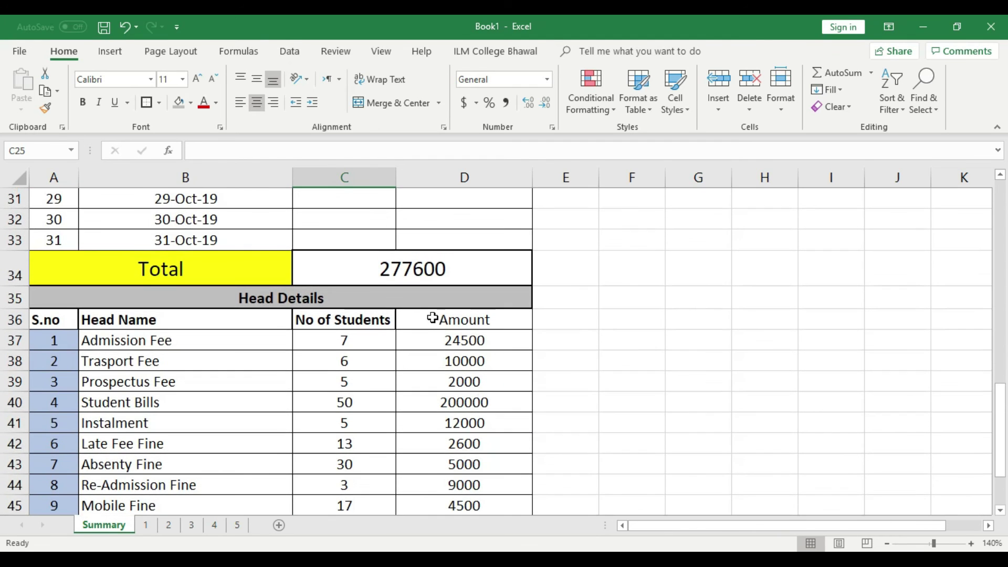
left_click(418, 271)
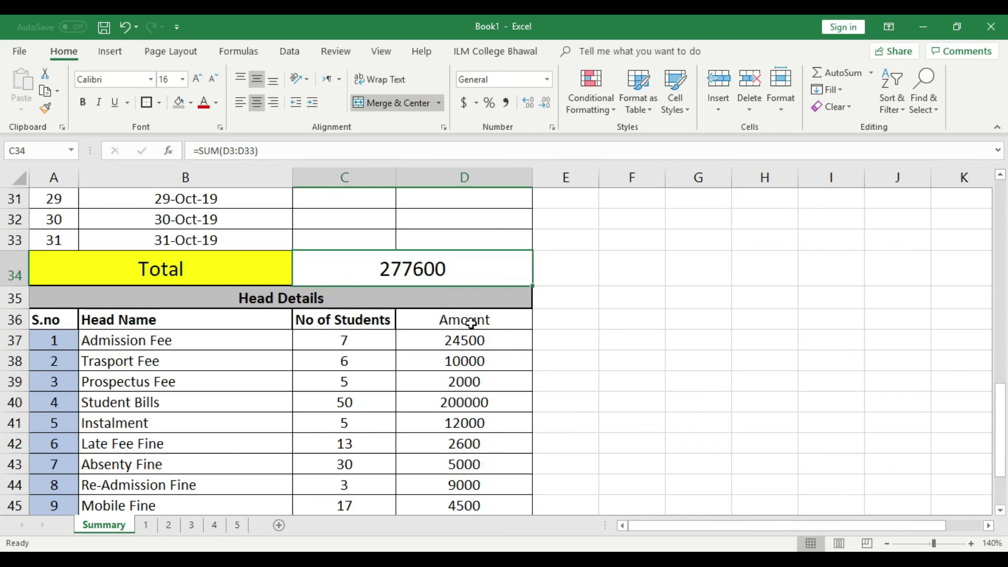
scroll(464, 346, "up", 10)
left_click_drag(350, 361, 462, 362)
left_click(385, 419)
left_click_drag(355, 365, 455, 364)
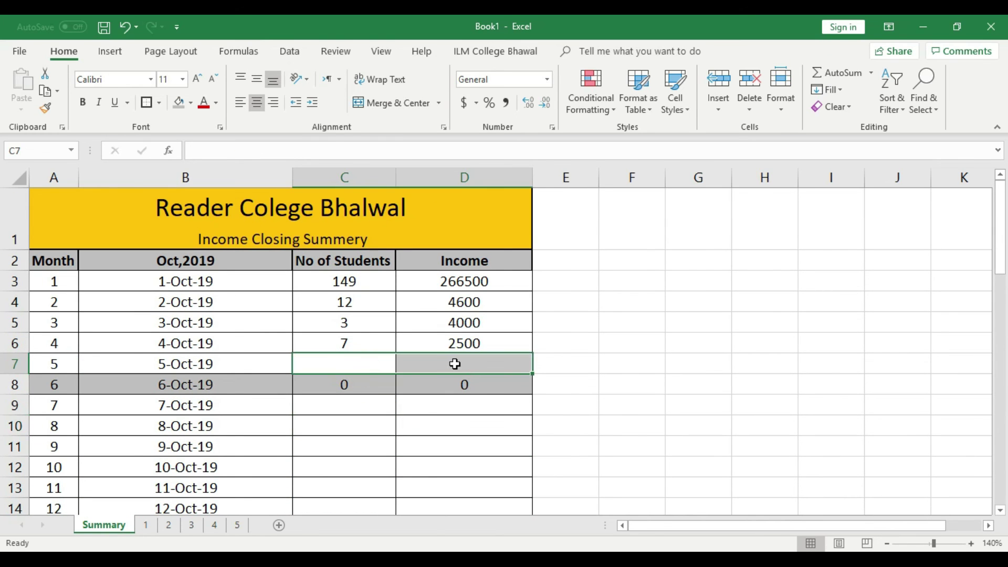
scroll(266, 465, "down", 11)
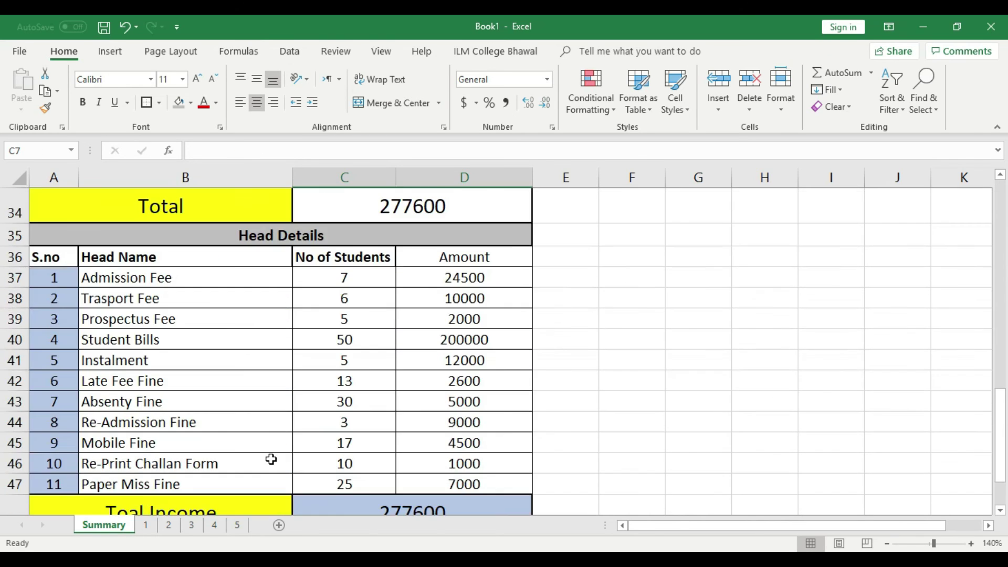
left_click(366, 275)
left_click(502, 278)
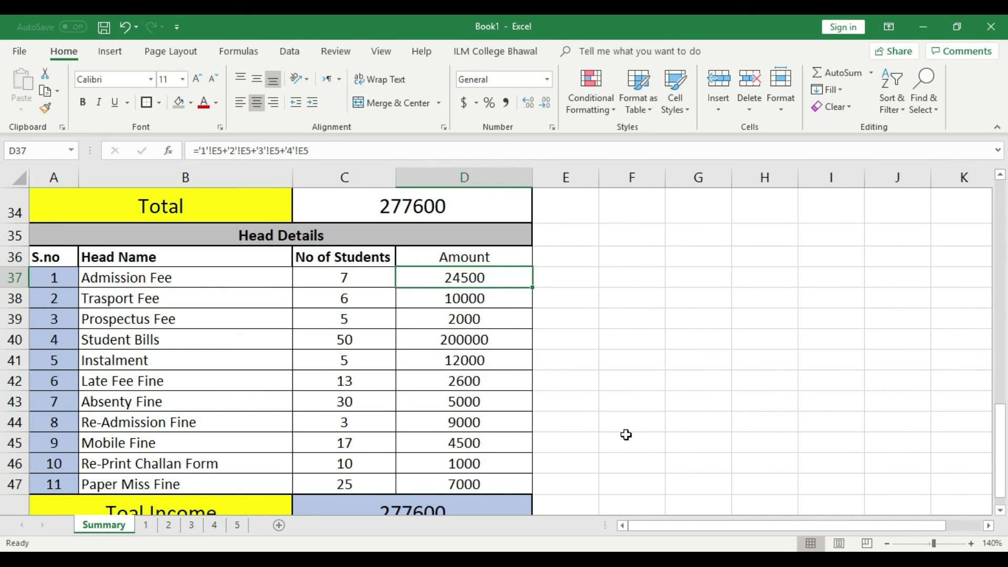
left_click(455, 364)
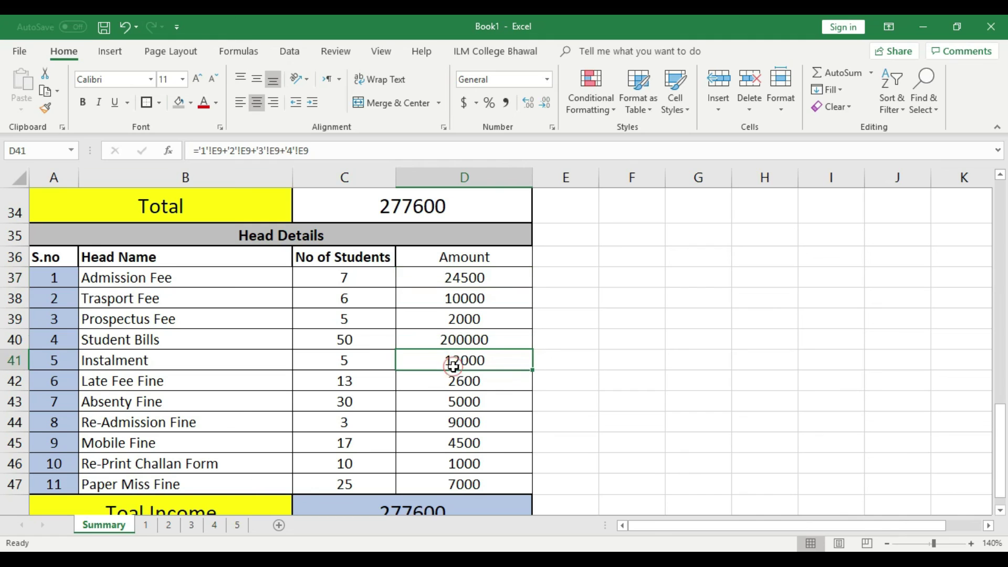
- Extend the Admission Fee Amount formula in Summary's Head Details by adding cell E5 of day sheet 5
left_click(491, 278)
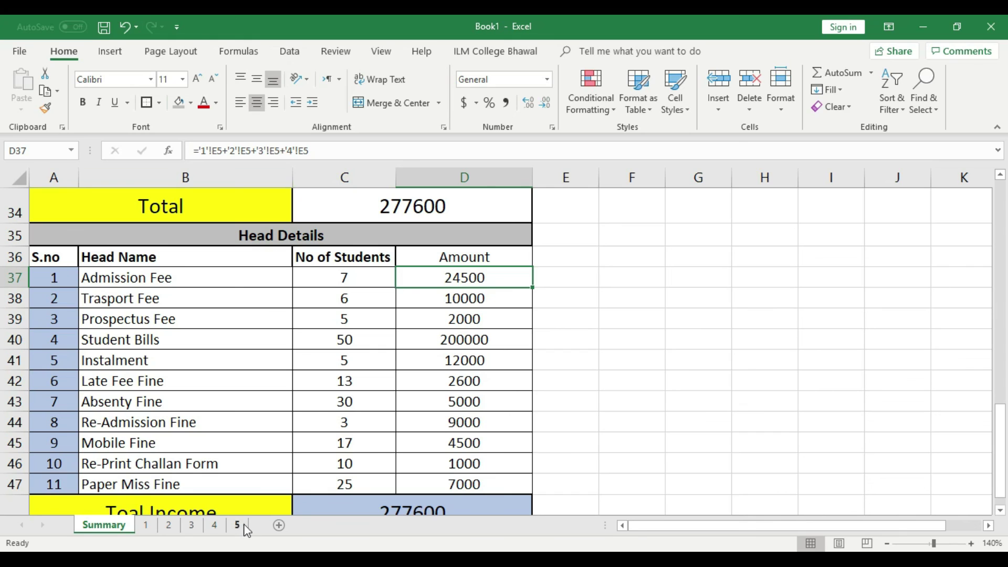
left_click(494, 277)
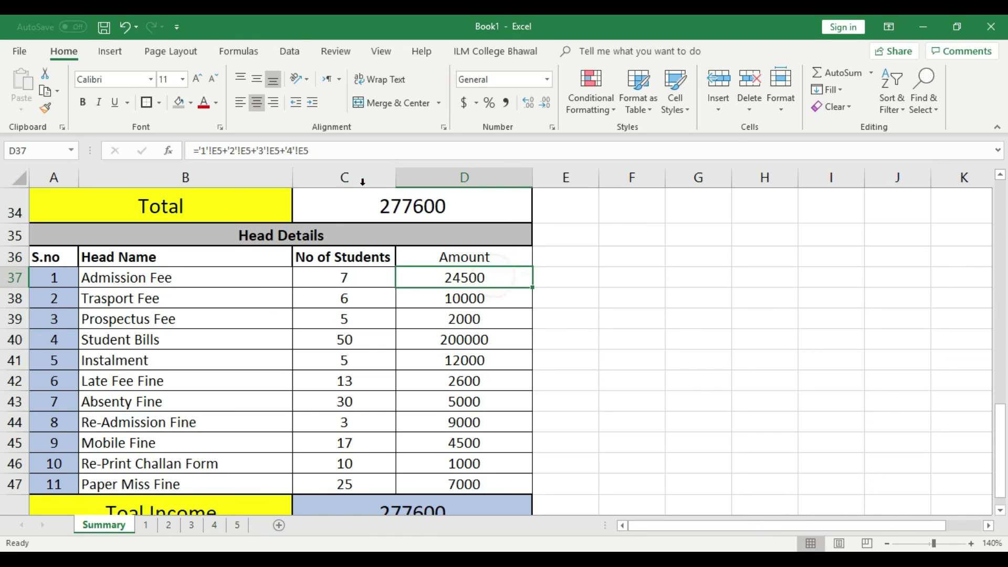
left_click(342, 150)
type("+")
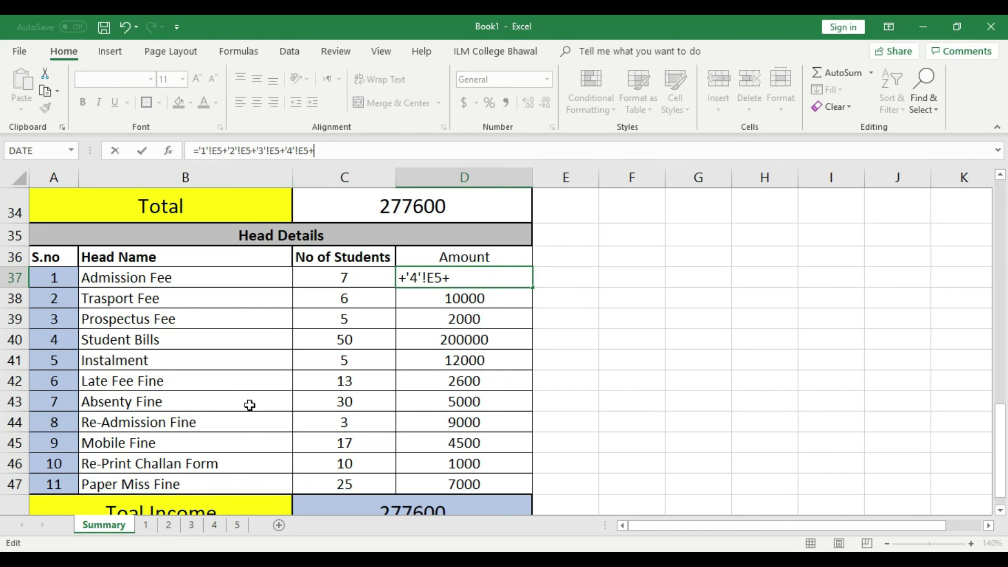
left_click(242, 525)
scroll(364, 401, "up", 4)
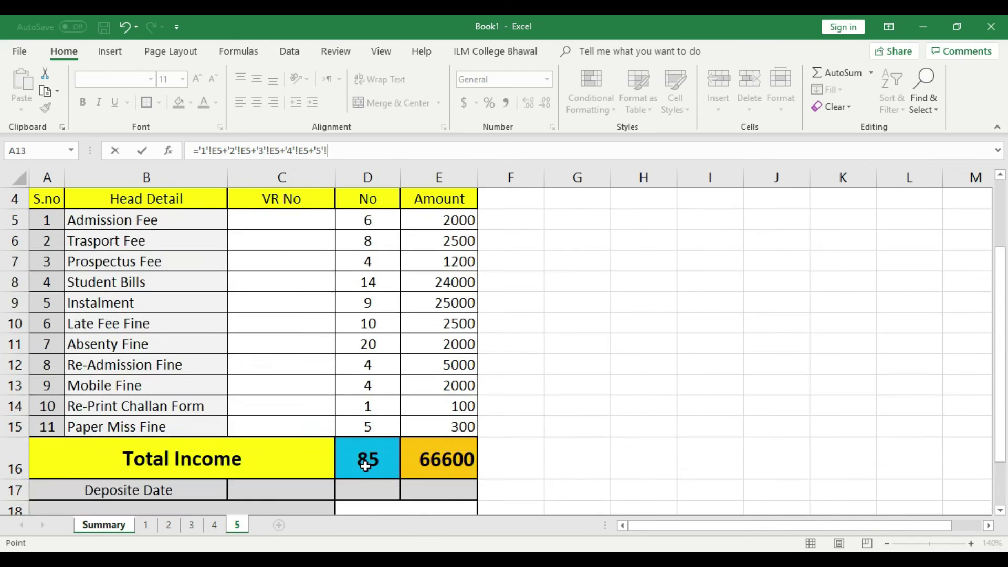
left_click(464, 294)
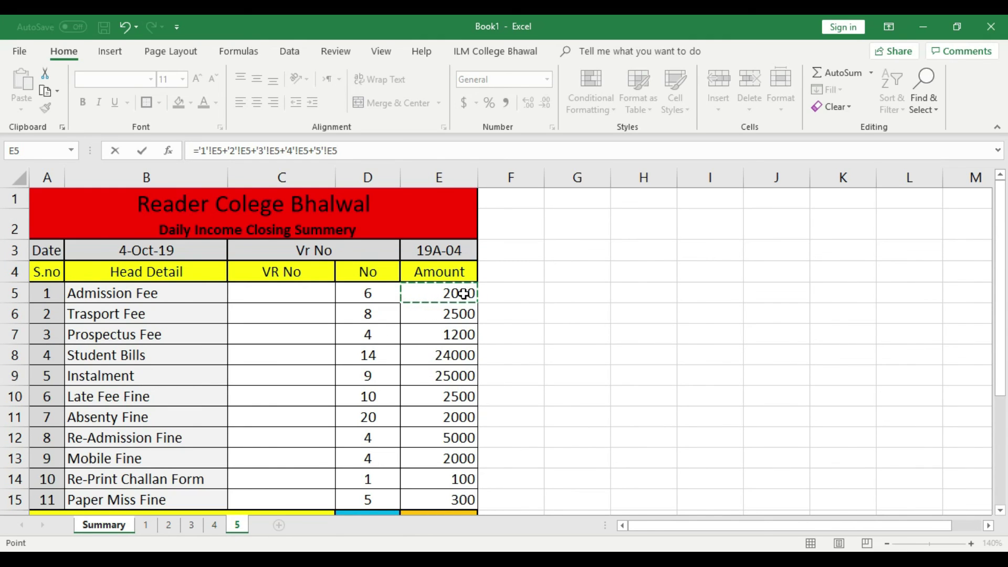
key("Return")
- Copy the Admission Fee Amount formula into its No of Students cell and fill that down through Paper Miss Fine
left_click(509, 280)
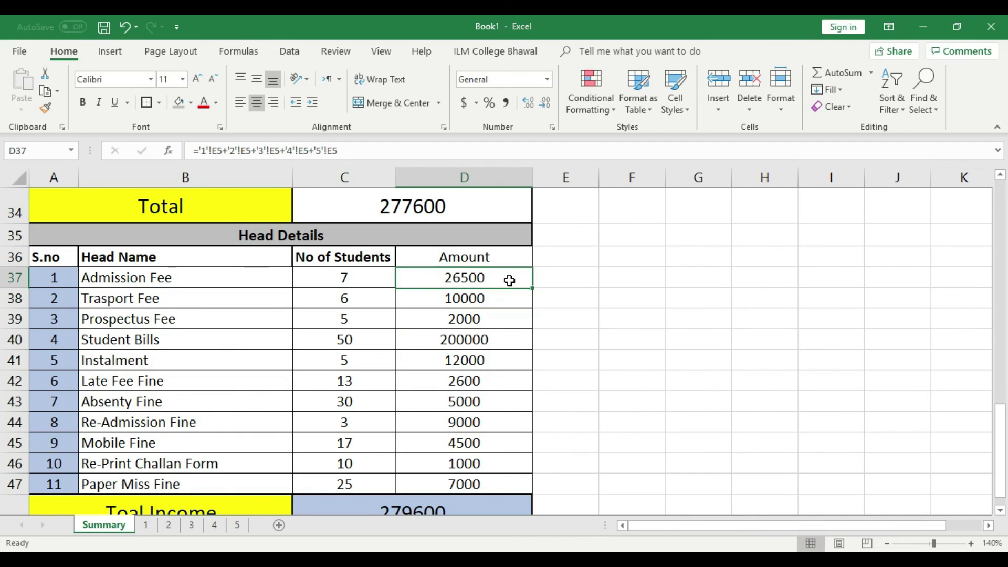
left_click_drag(532, 287, 334, 284)
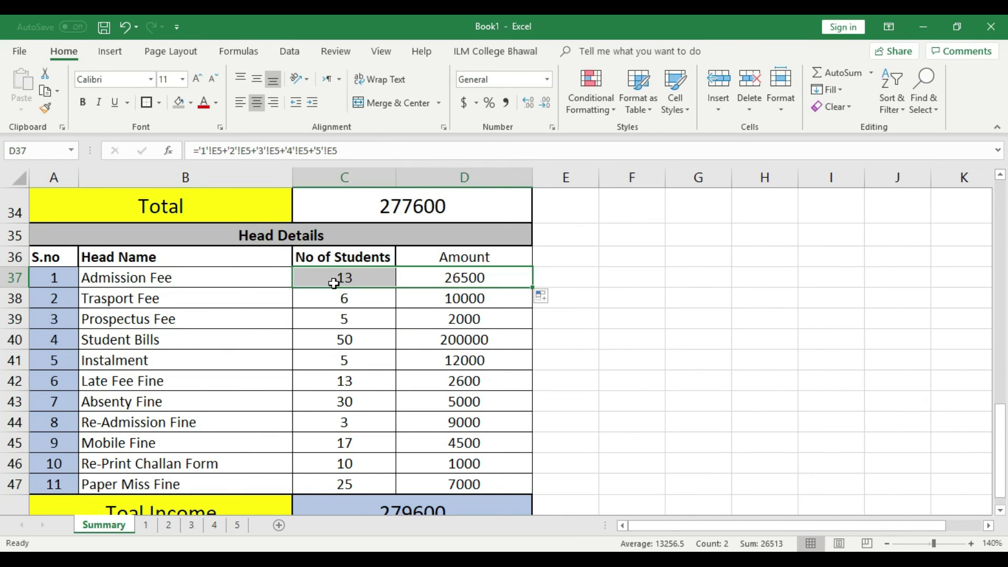
left_click(363, 278)
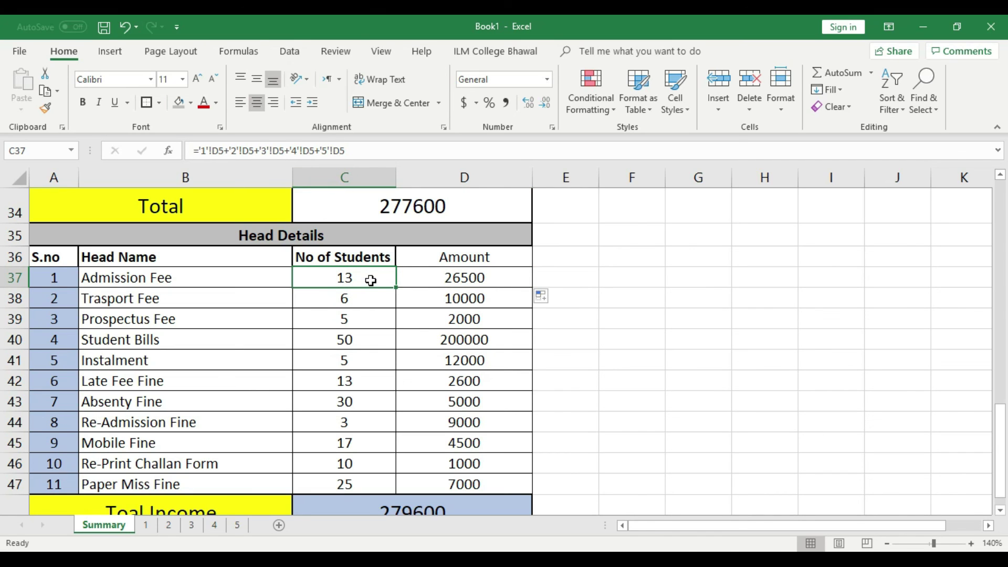
left_click_drag(397, 287, 390, 488)
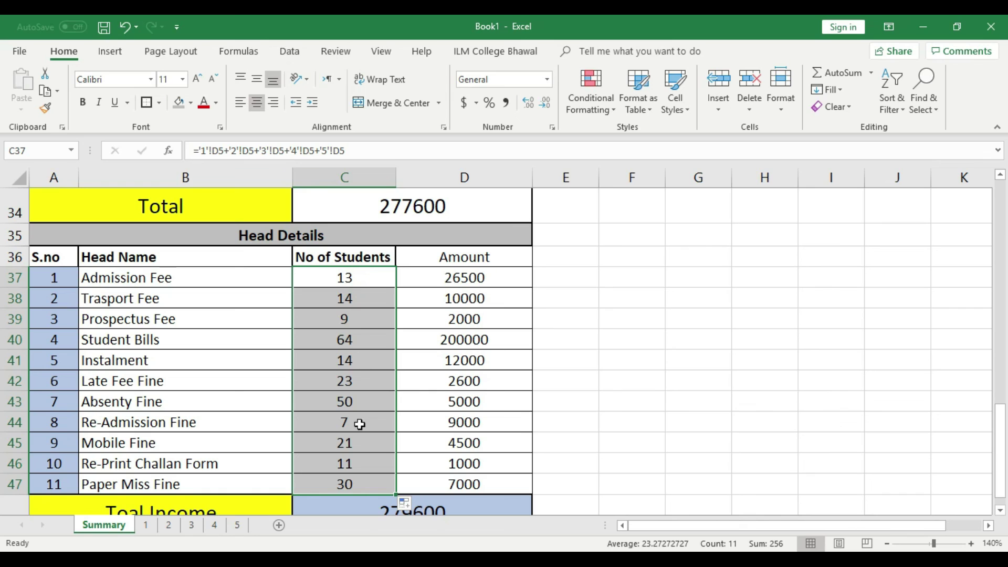
- Fill the Admission Fee Amount formula down the Amount column through Paper Miss Fine
left_click(505, 273)
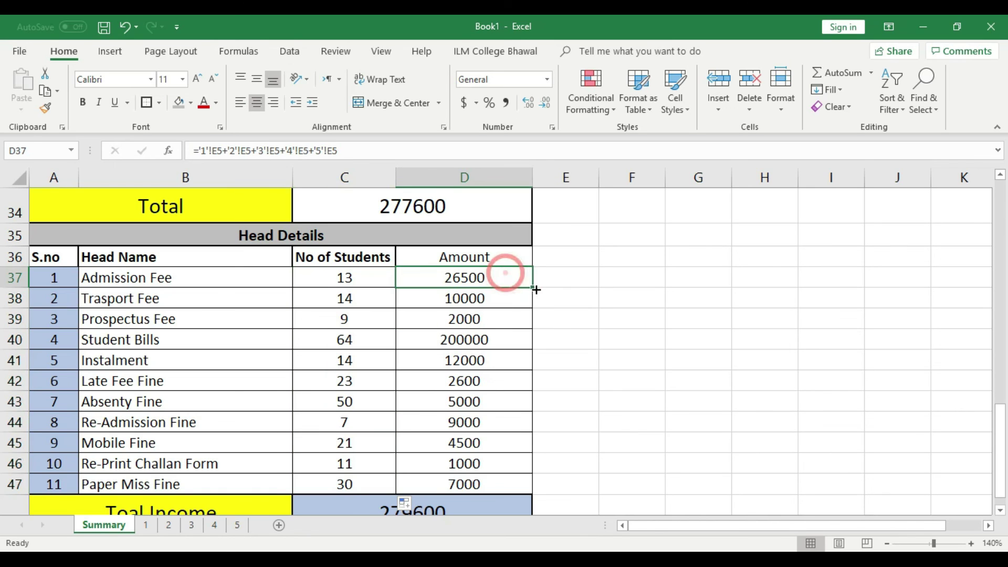
left_click_drag(532, 288, 526, 490)
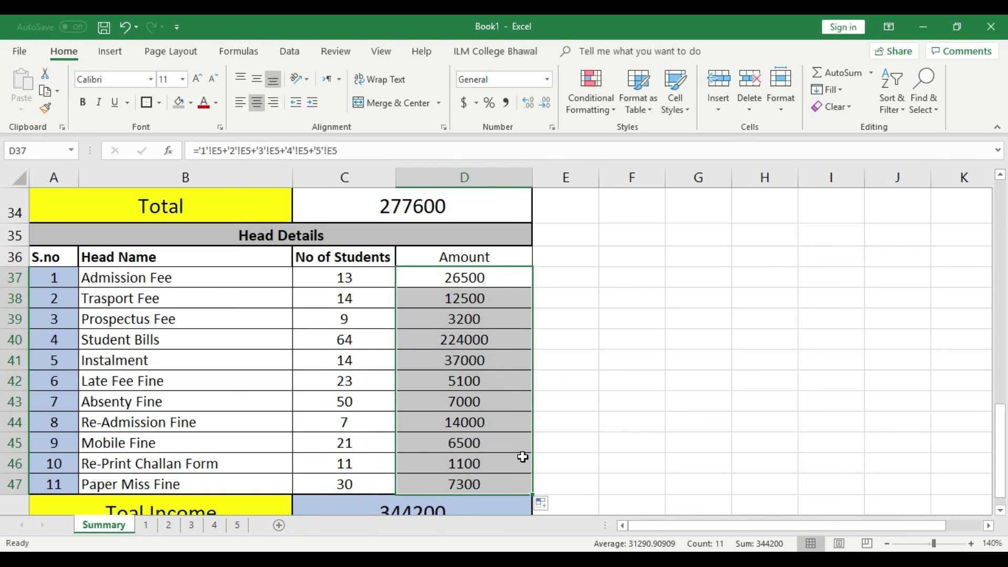
left_click(592, 436)
- Review the Head Details student numbers, amounts and formulas, and inspect the total income formula below them
scroll(378, 345, "down", 1)
scroll(396, 326, "up", 1)
left_click(356, 279)
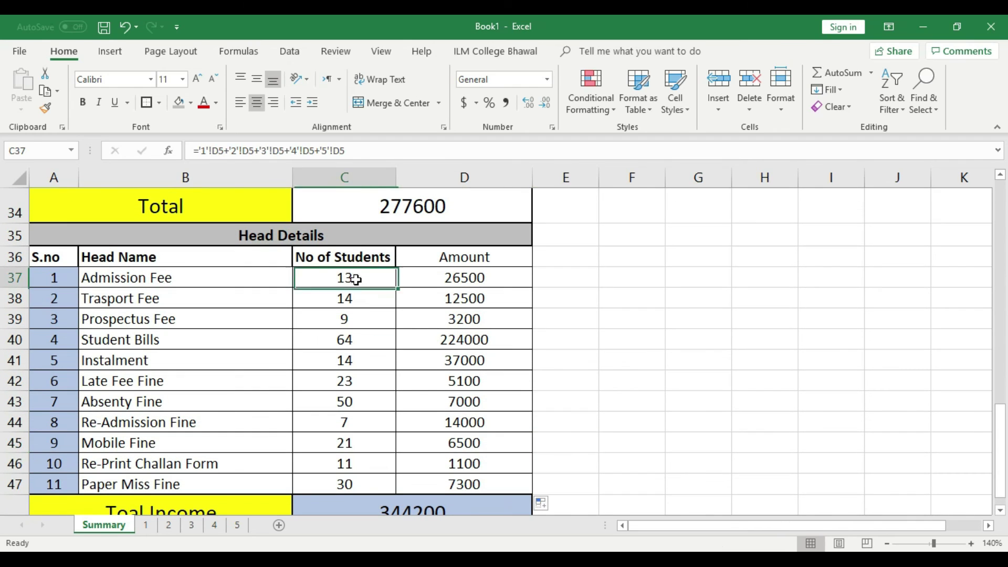
left_click(499, 461)
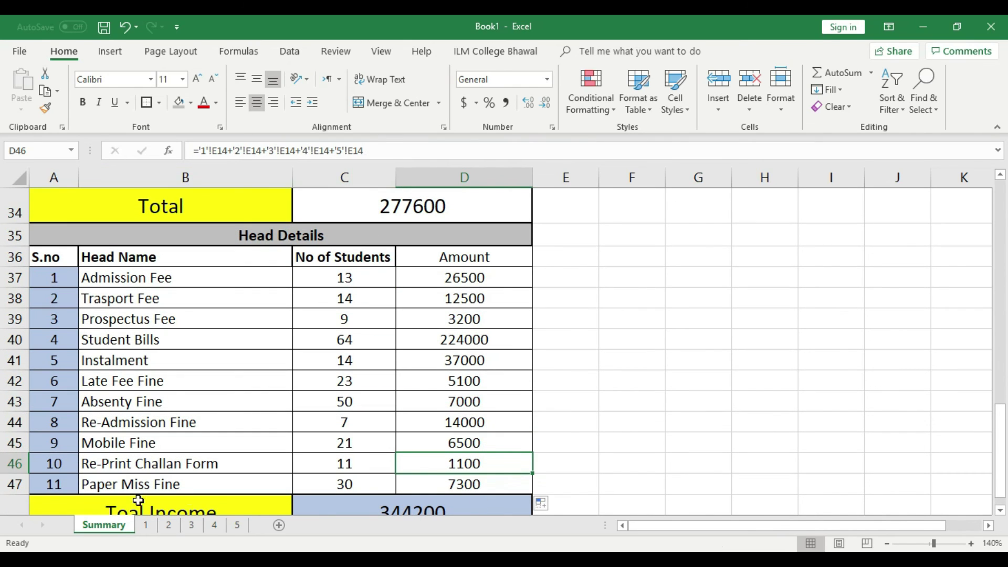
scroll(486, 443, "down", 1)
left_click(585, 421)
left_click_drag(519, 404, 344, 299)
left_click(682, 342)
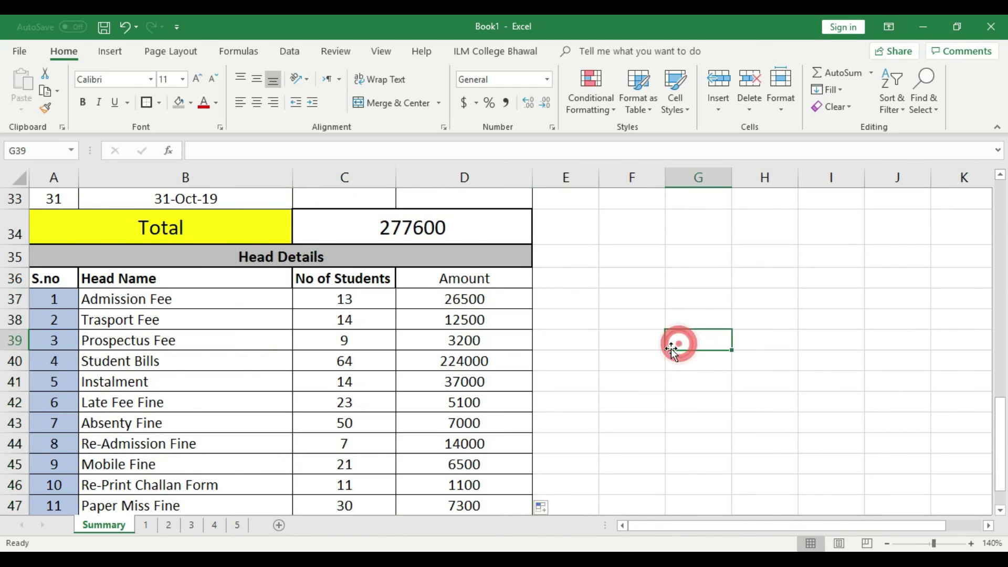
scroll(578, 368, "down", 2)
left_click(423, 396)
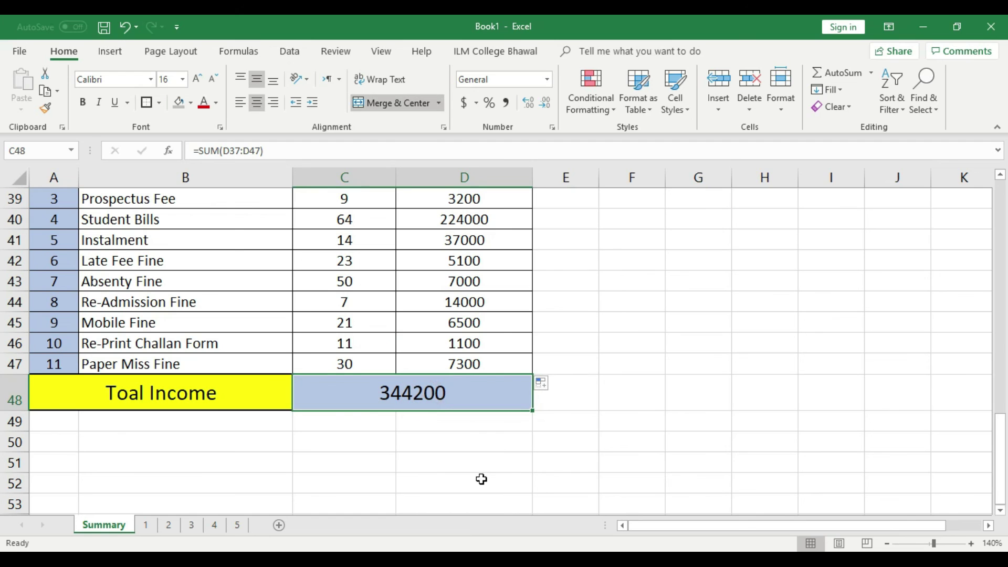
- Compare the daily list's Total with the head-wise total income and check the 5-Oct-19 entries in the daily list
scroll(482, 479, "up", 4)
left_click(424, 353)
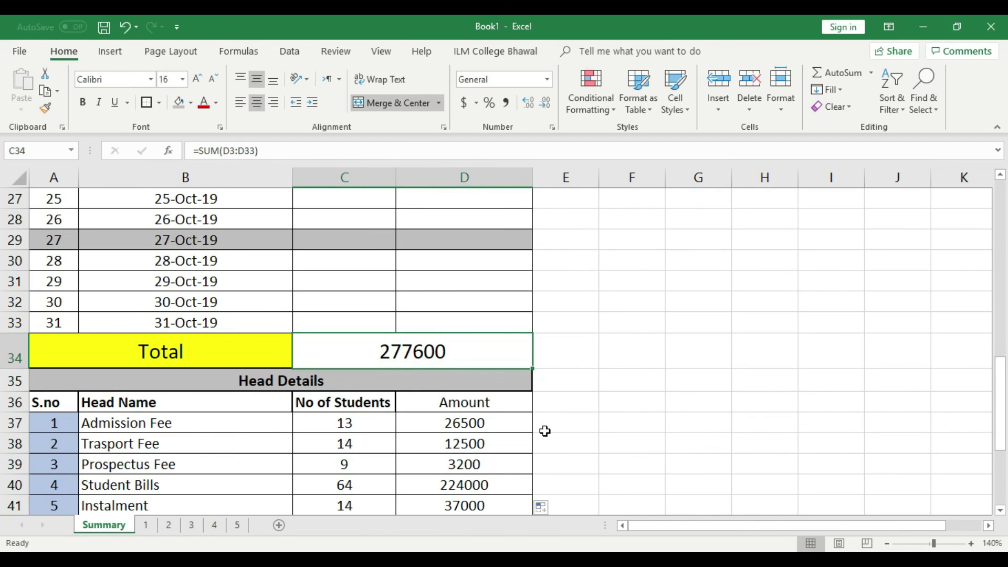
scroll(544, 430, "up", 9)
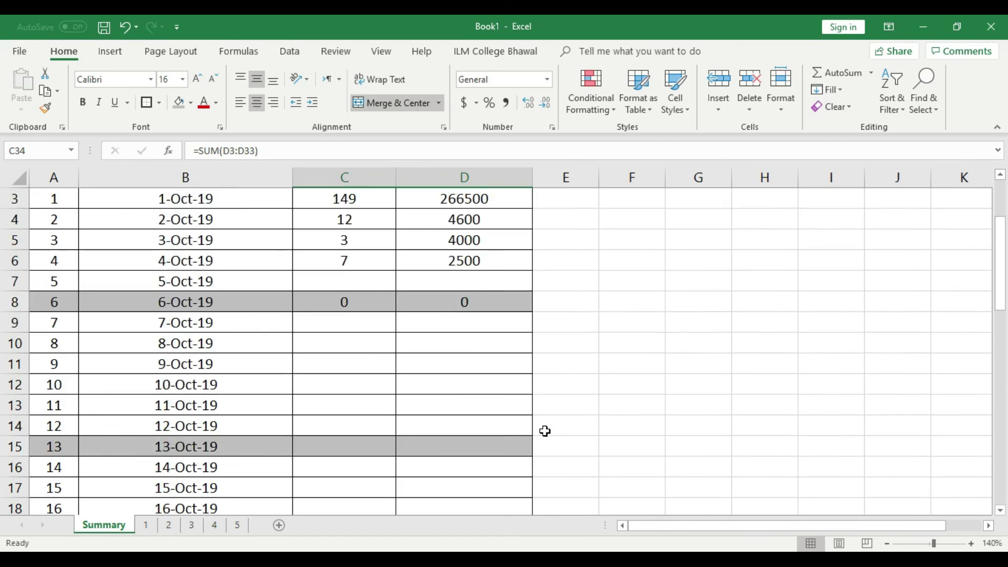
left_click(352, 362)
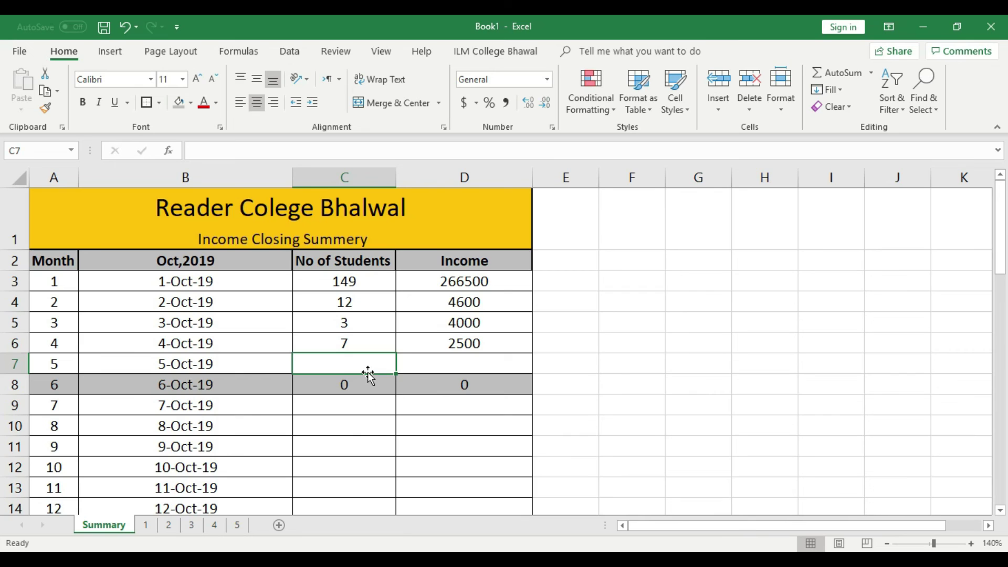
scroll(379, 429, "down", 13)
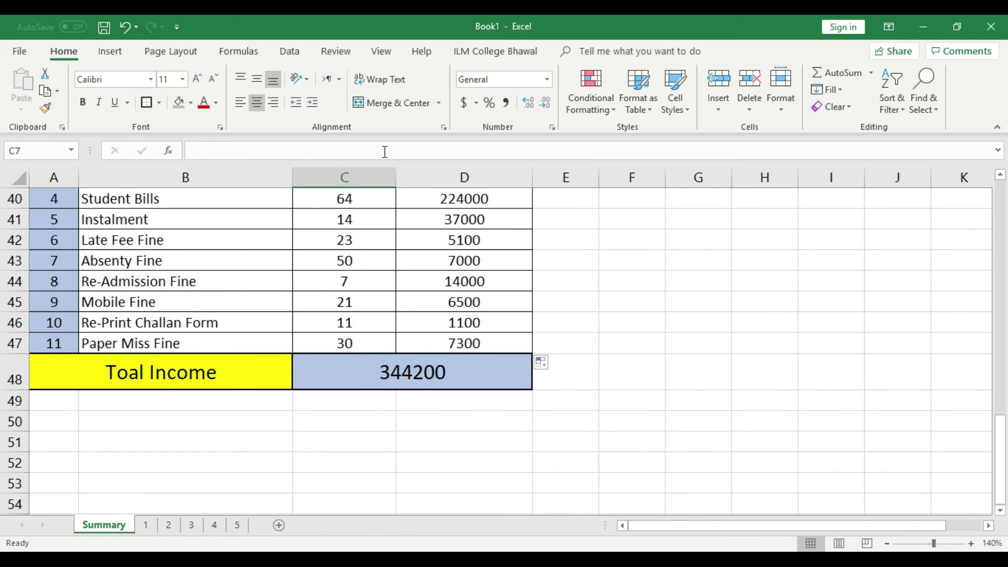
scroll(309, 283, "up", 3)
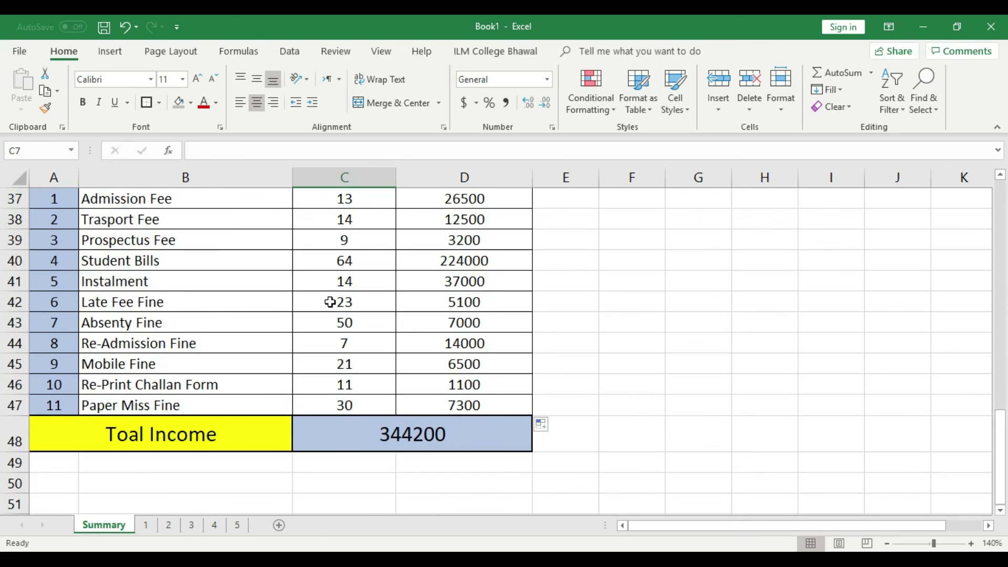
scroll(479, 463, "down", 1)
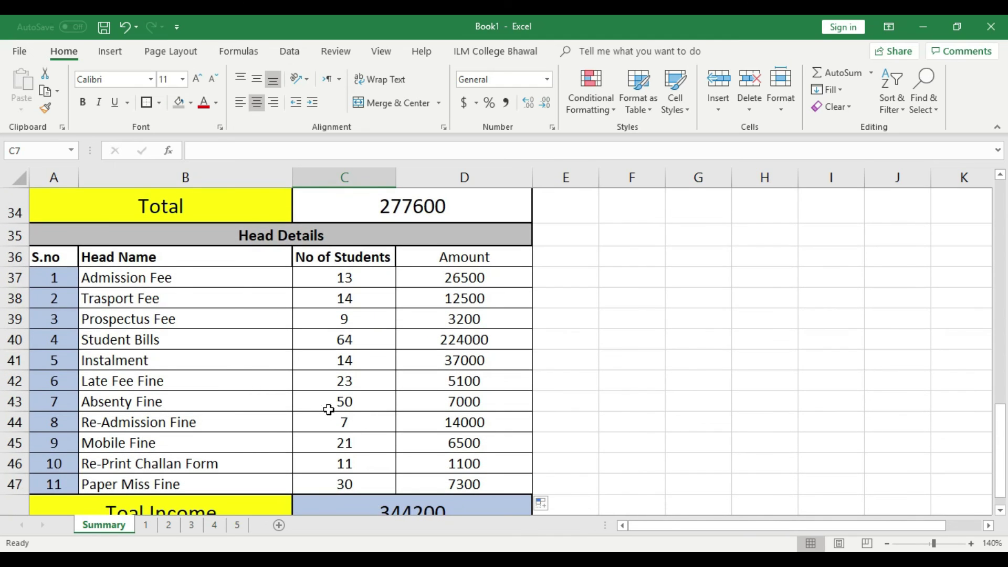
scroll(462, 250, "up", 10)
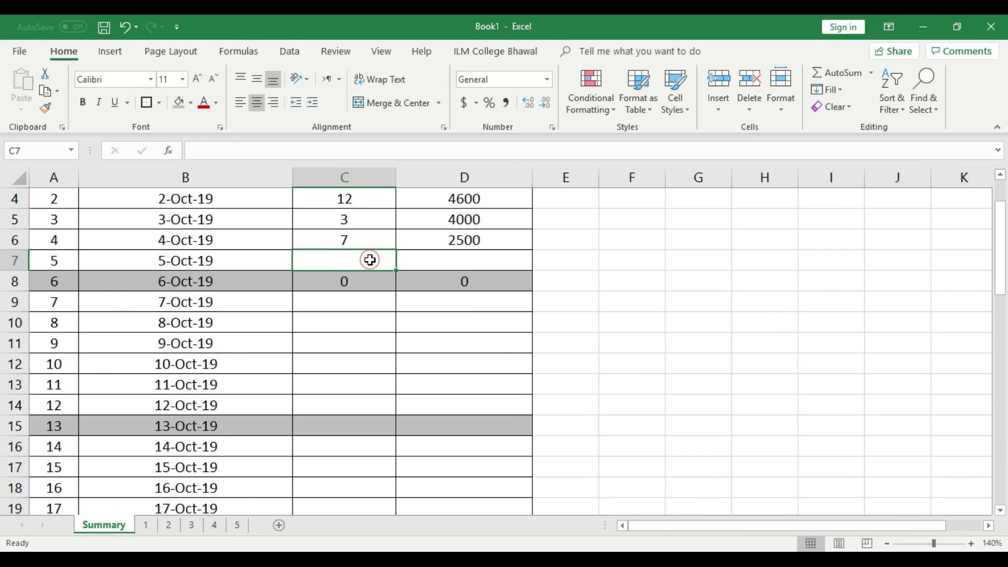
left_click(430, 254)
scroll(438, 255, "up", 1)
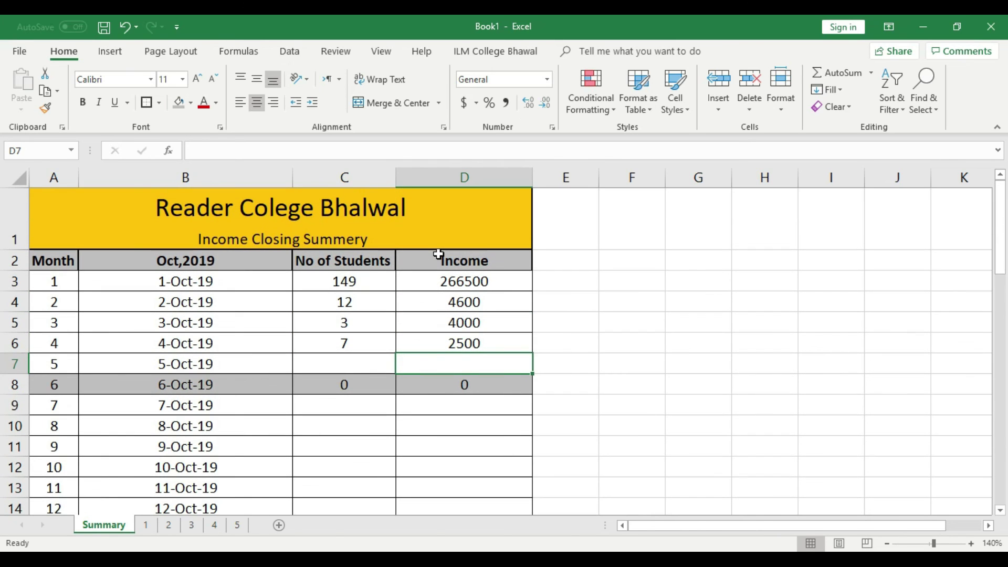
- Link the 5-Oct-19 No of Students cell on Summary to day sheet 5's total No in cell D16
left_click(356, 366)
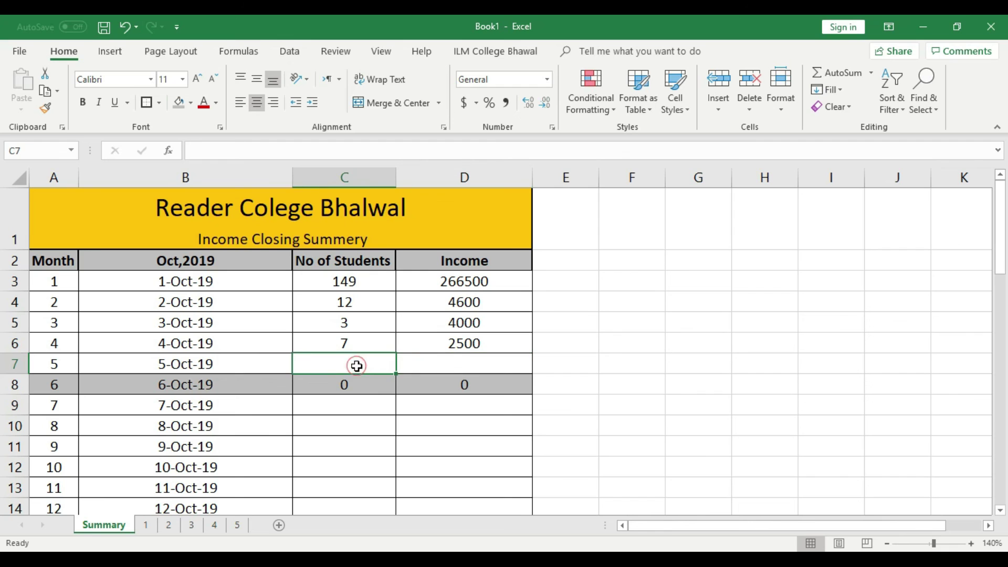
type("=")
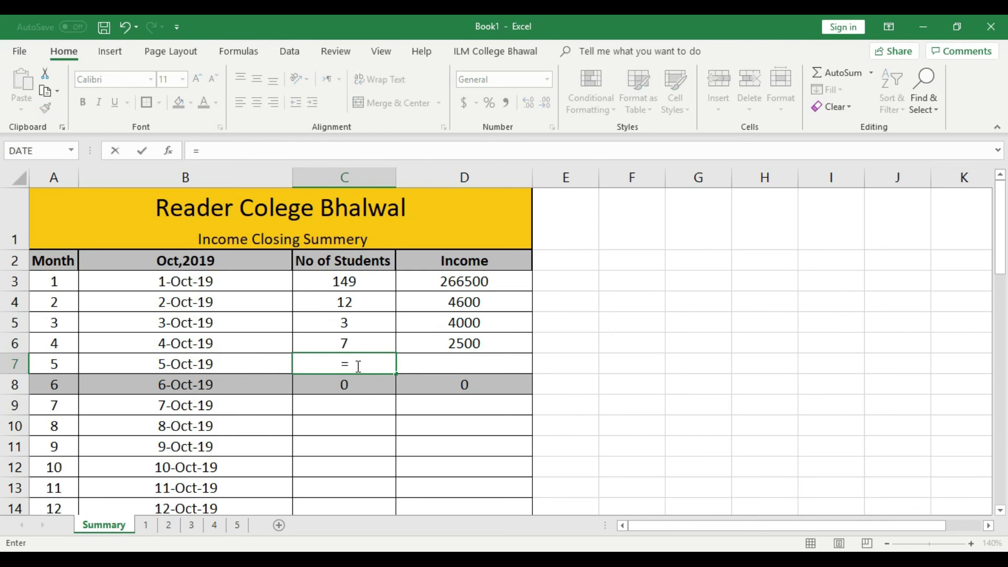
left_click(239, 526)
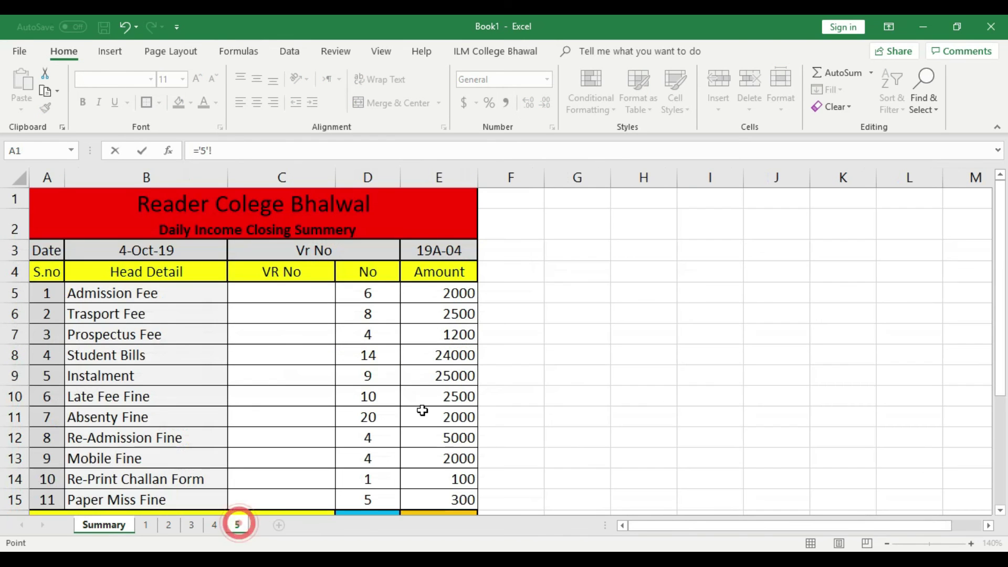
scroll(396, 383, "down", 1)
left_click(377, 465)
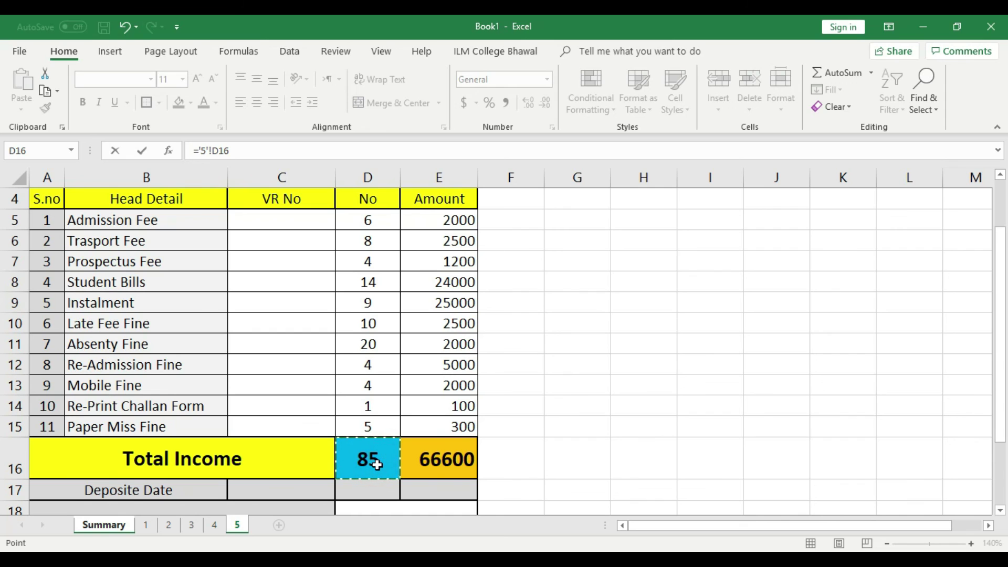
key("Return")
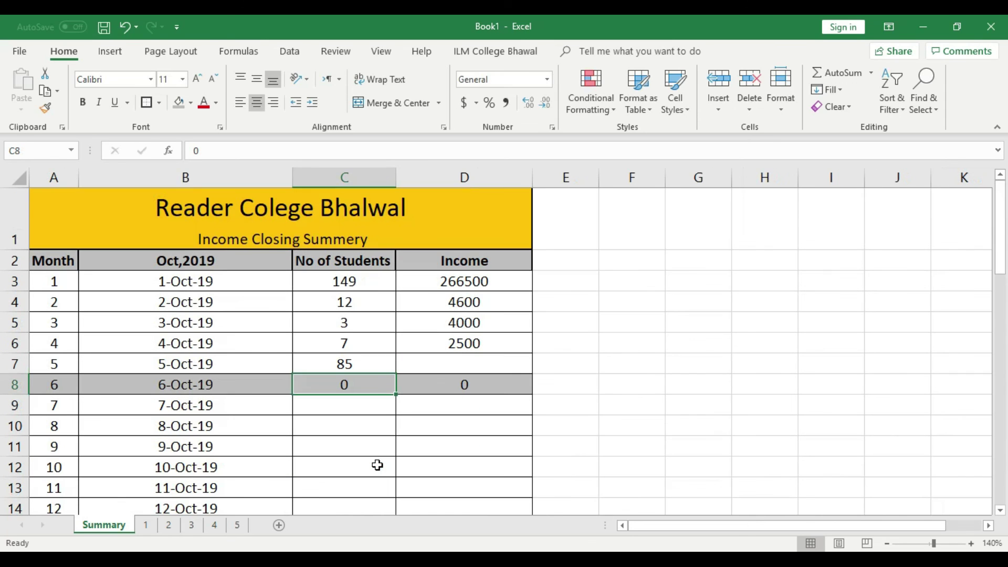
- Link the 5-Oct-19 Income cell on Summary to day sheet 5's total Amount in cell E16
left_click(496, 361)
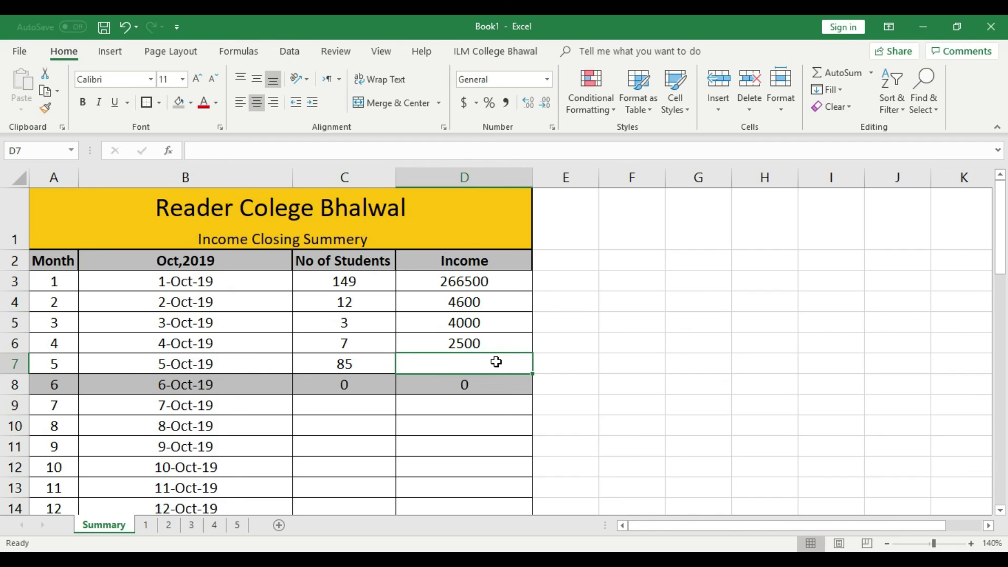
type("=")
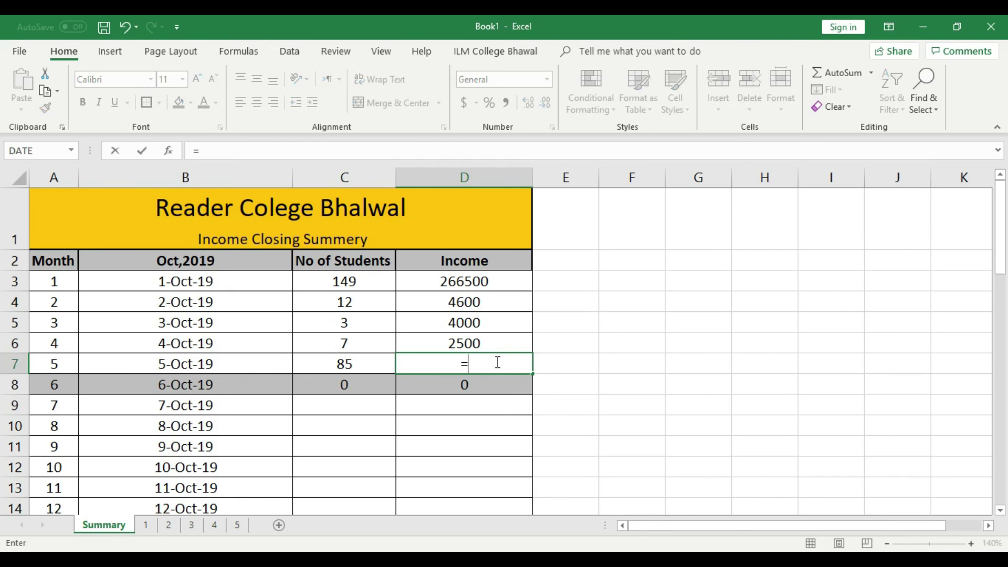
left_click(243, 534)
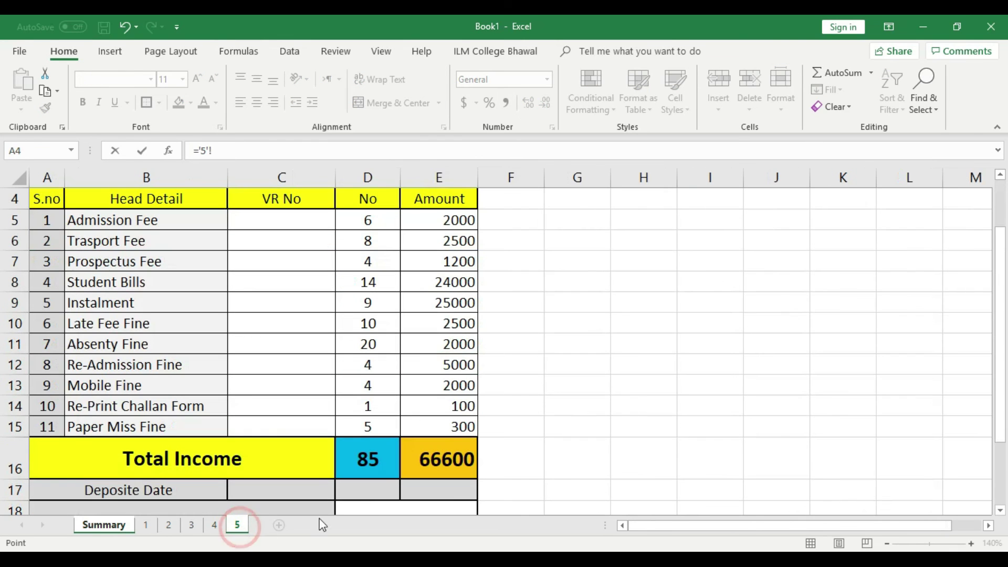
left_click(443, 455)
key("Return")
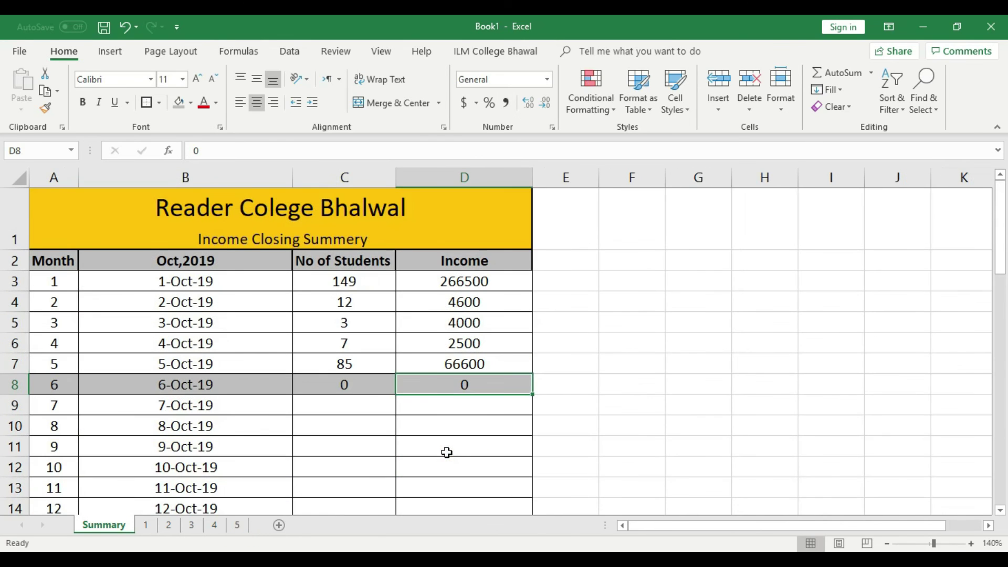
- Compare the daily list's Total with the head-wise total income on Summary and save the workbook
scroll(447, 453, "down", 4)
scroll(448, 452, "up", 4)
scroll(468, 435, "down", 9)
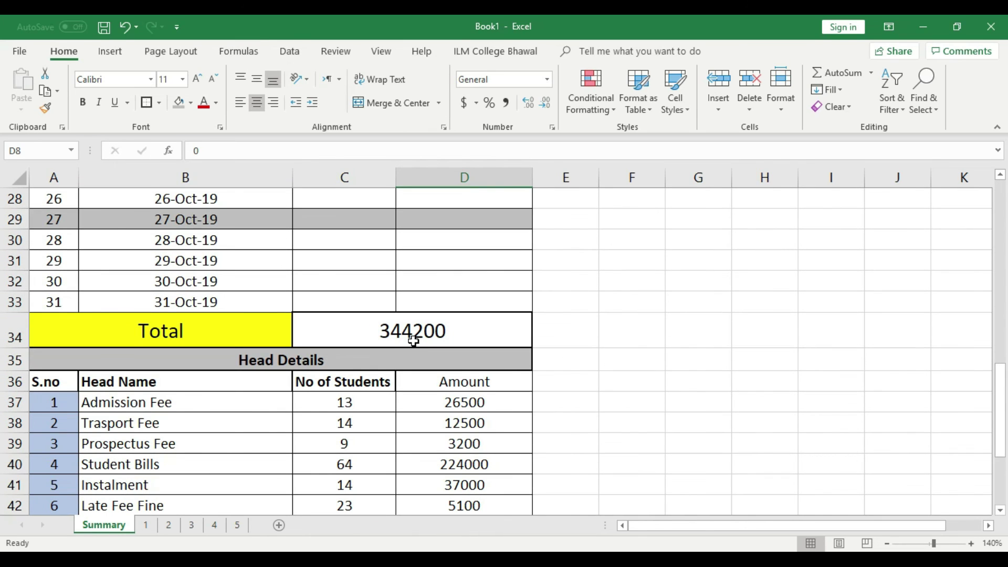
scroll(588, 437, "down", 4)
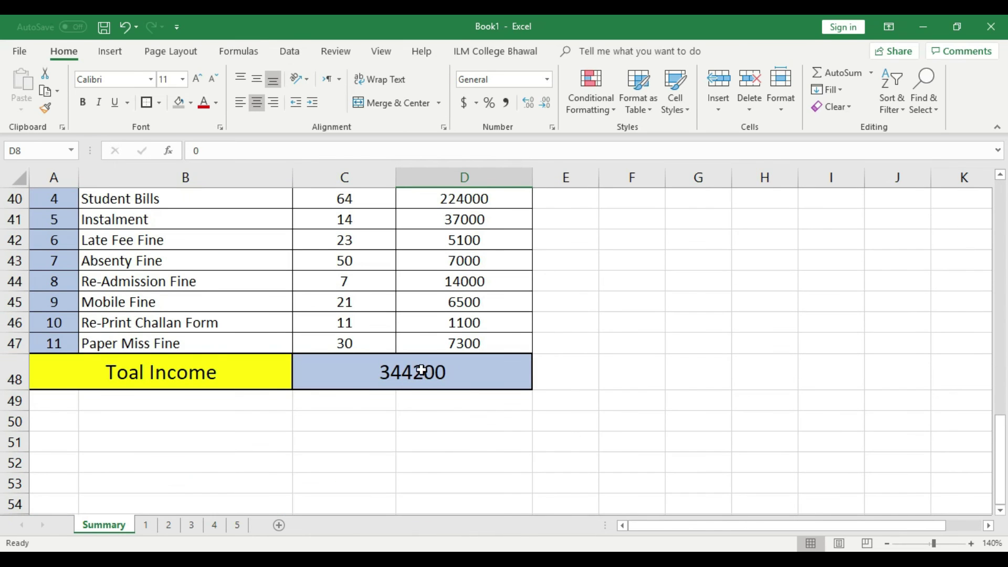
scroll(463, 378, "up", 2)
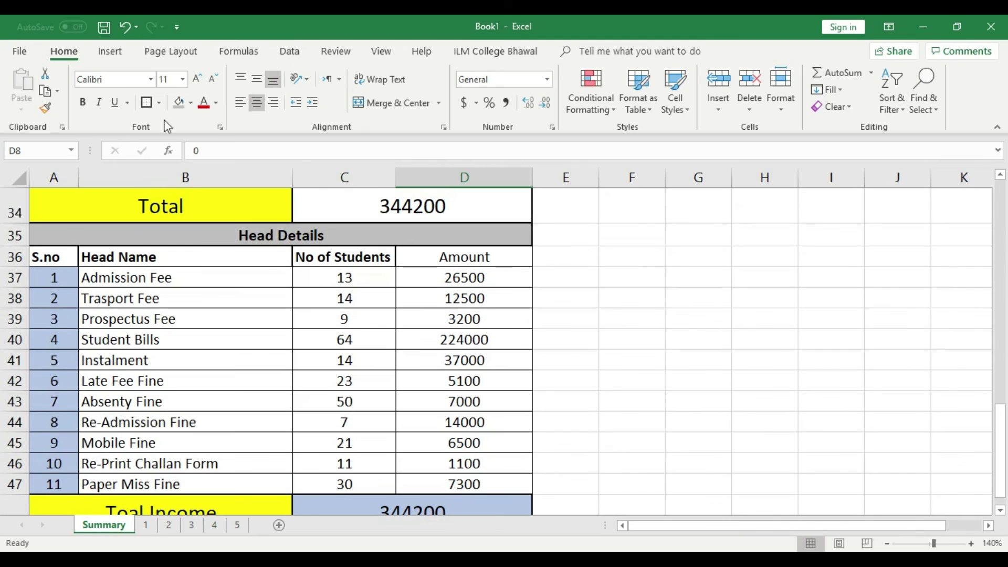
left_click(104, 28)
- Examine the Summary sheet at 90% zoom, covering the Head Details table and the daily list
left_click(883, 537)
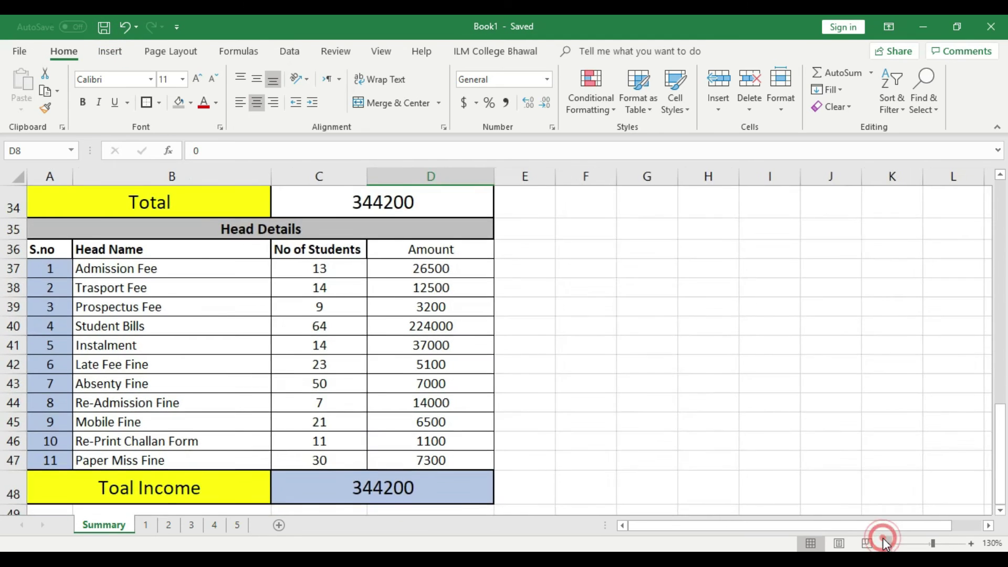
left_click(883, 537)
left_click(883, 538)
left_click(883, 537)
left_click(884, 538)
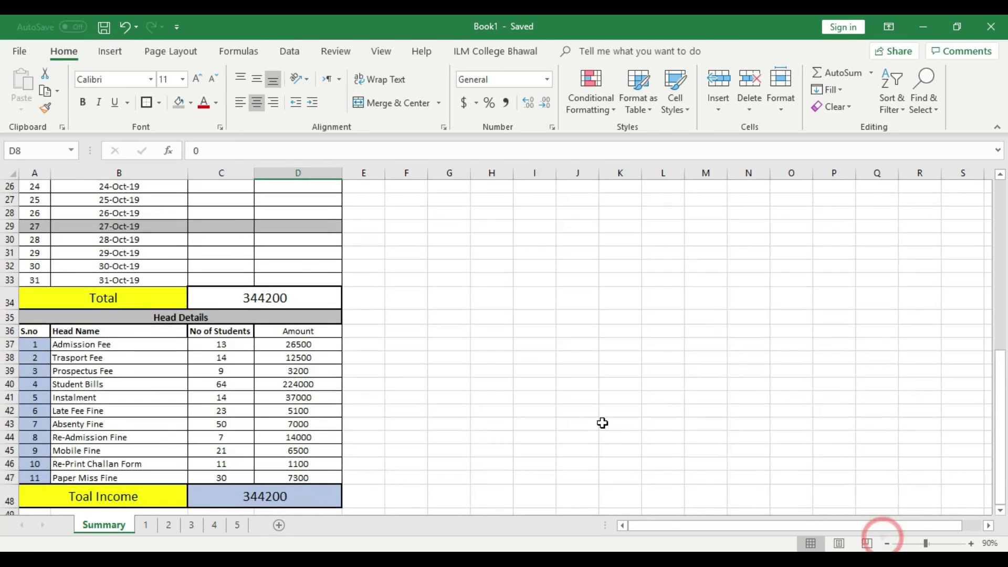
scroll(602, 424, "up", 8)
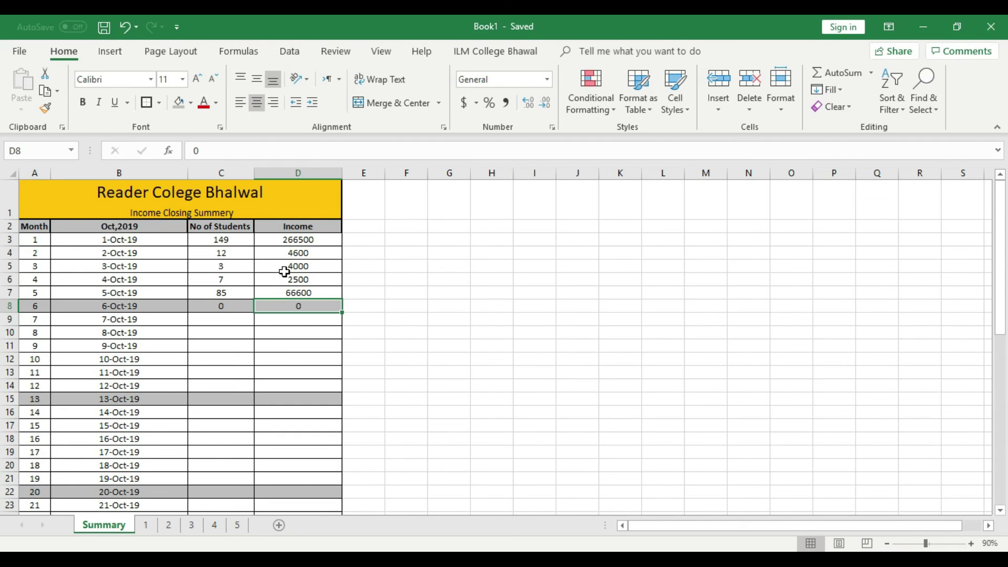
scroll(284, 271, "down", 4)
- Look through day sheets 1 to 5, checking the header and head entries on sheets 5 and 1
left_click(146, 525)
left_click(169, 526)
left_click(192, 525)
left_click(215, 525)
left_click(238, 525)
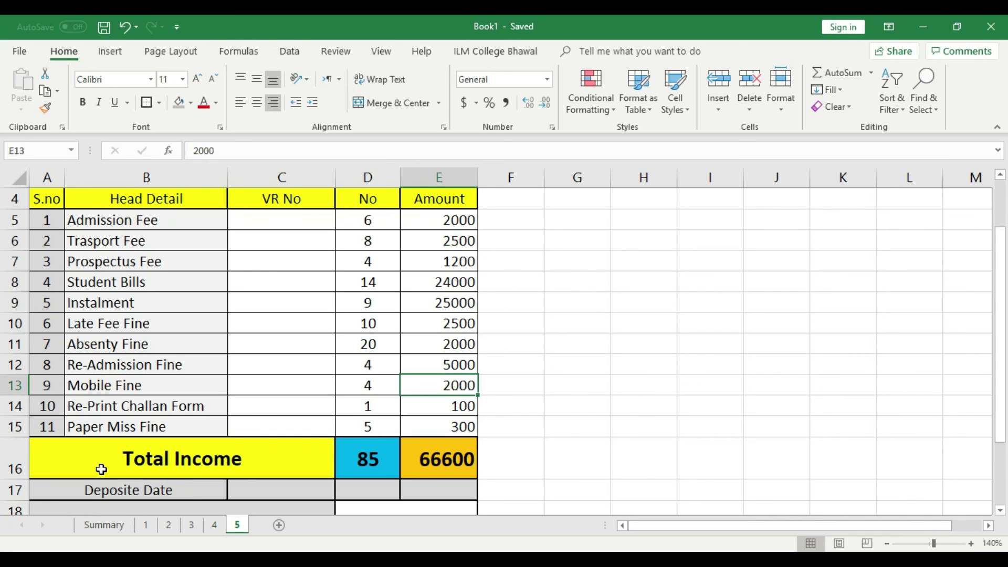
left_click(452, 406)
scroll(547, 413, "up", 1)
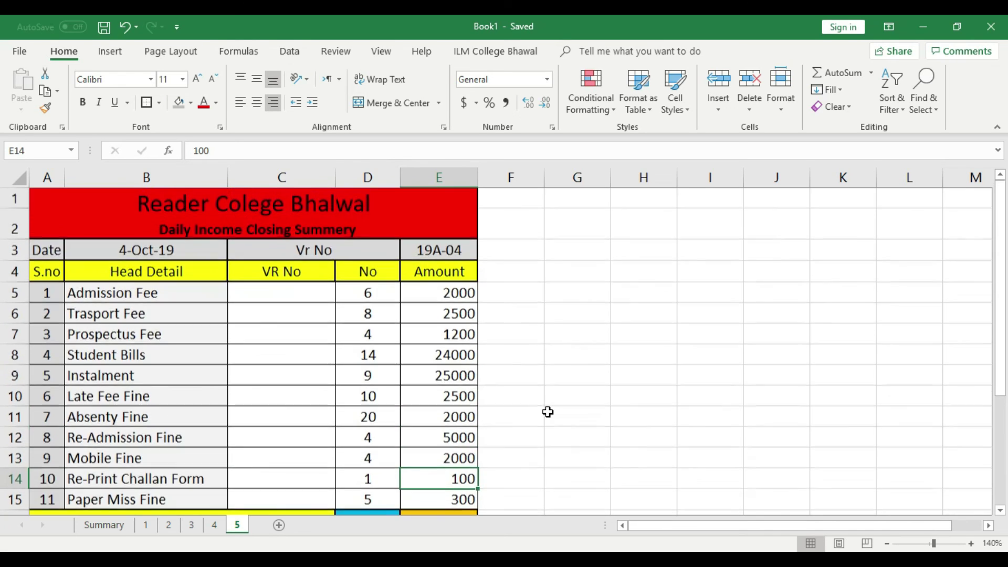
left_click(146, 525)
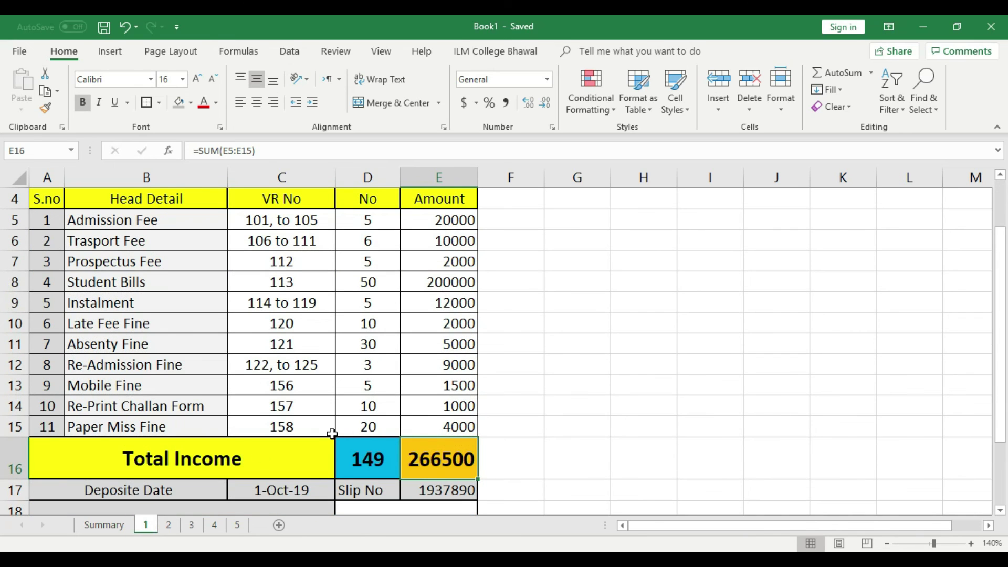
scroll(347, 433, "up", 1)
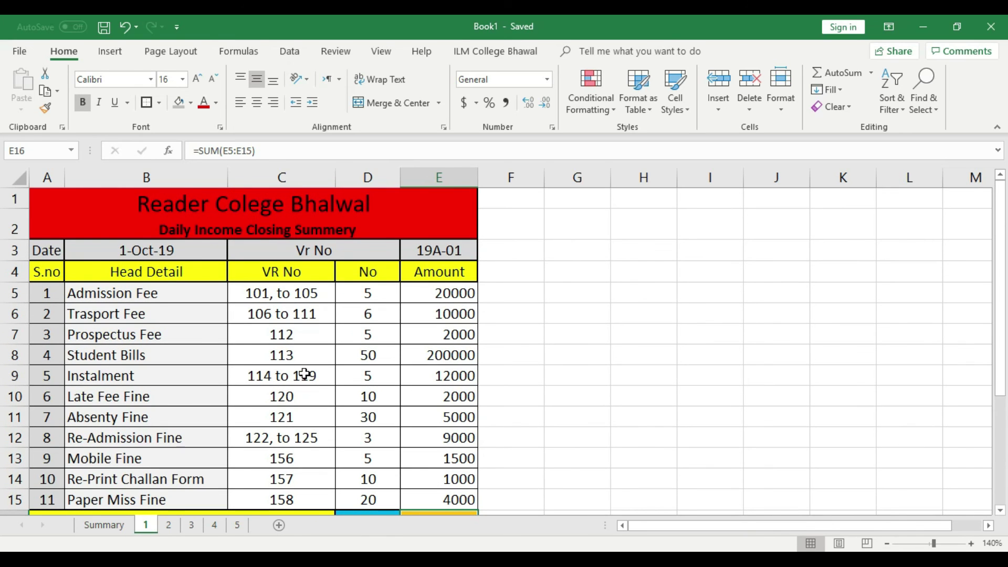
- Inspect the formulas of both Summary totals and of the Admission Fee and Late Fee Fine rows in Head Details
left_click(105, 524)
scroll(210, 452, "up", 4)
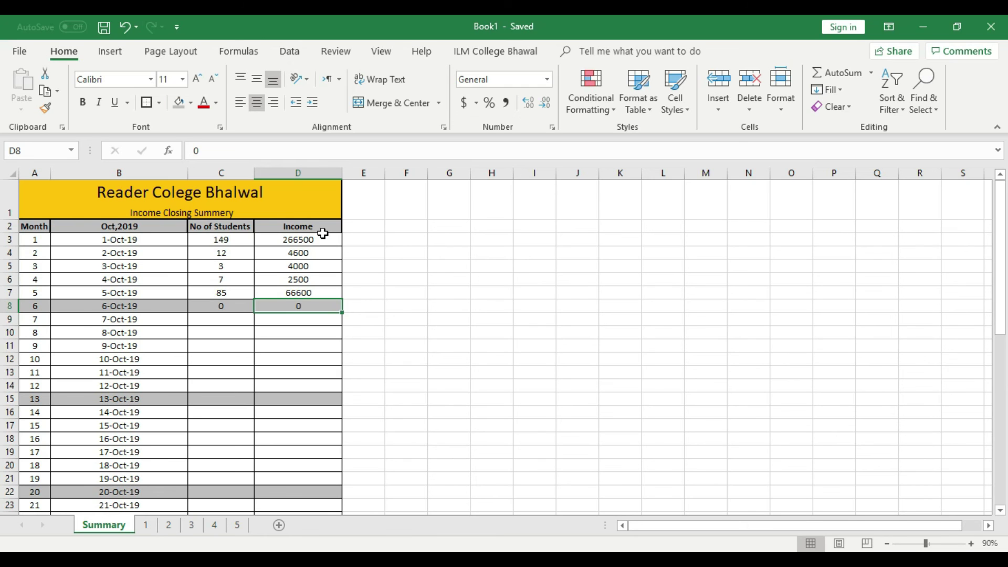
scroll(323, 234, "down", 9)
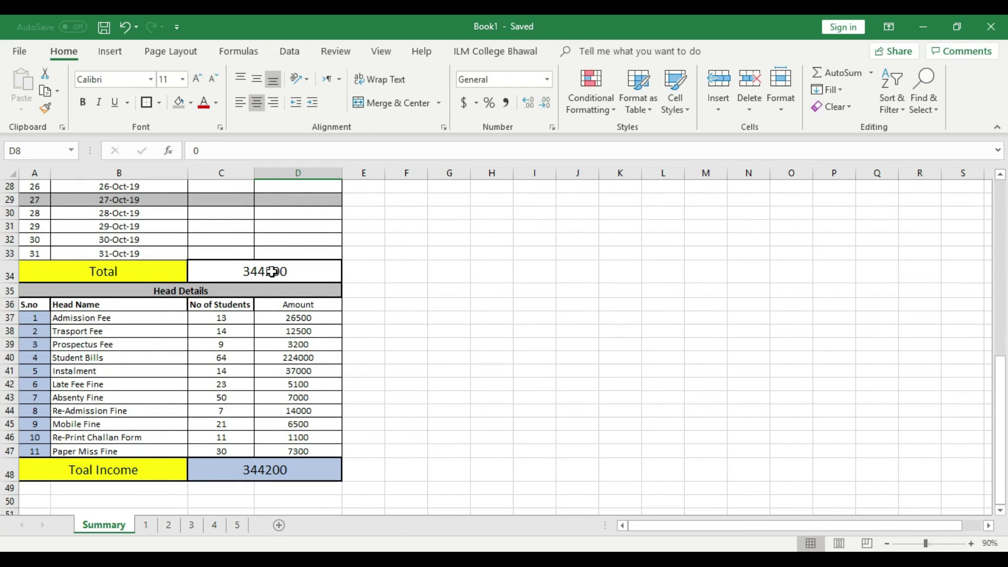
left_click(272, 271)
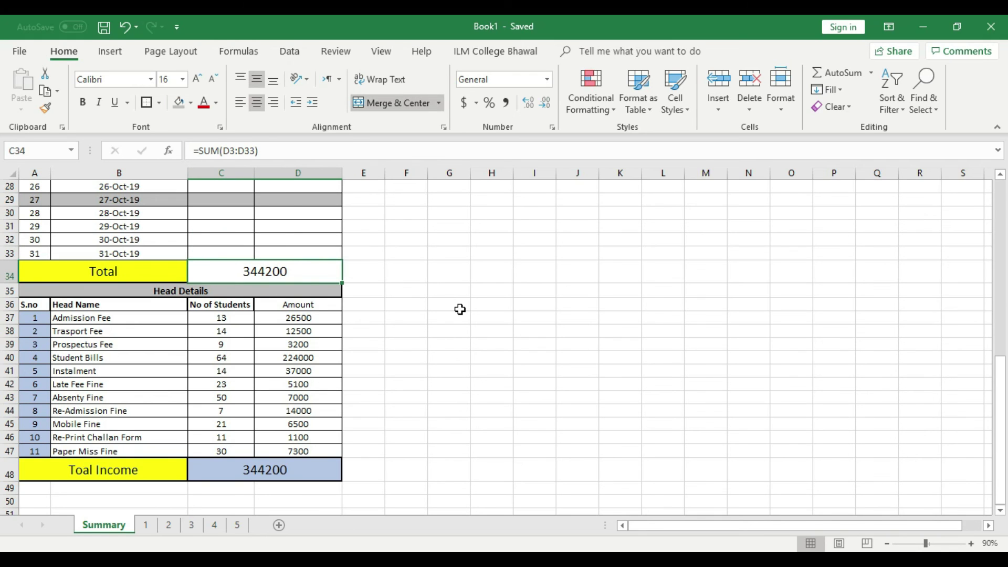
left_click(283, 471)
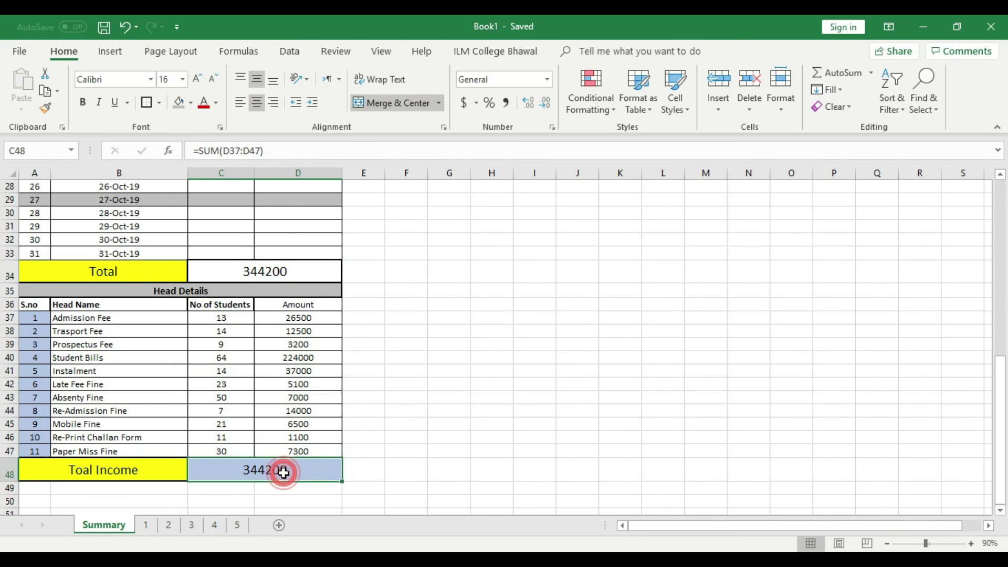
left_click(212, 319)
left_click(304, 317)
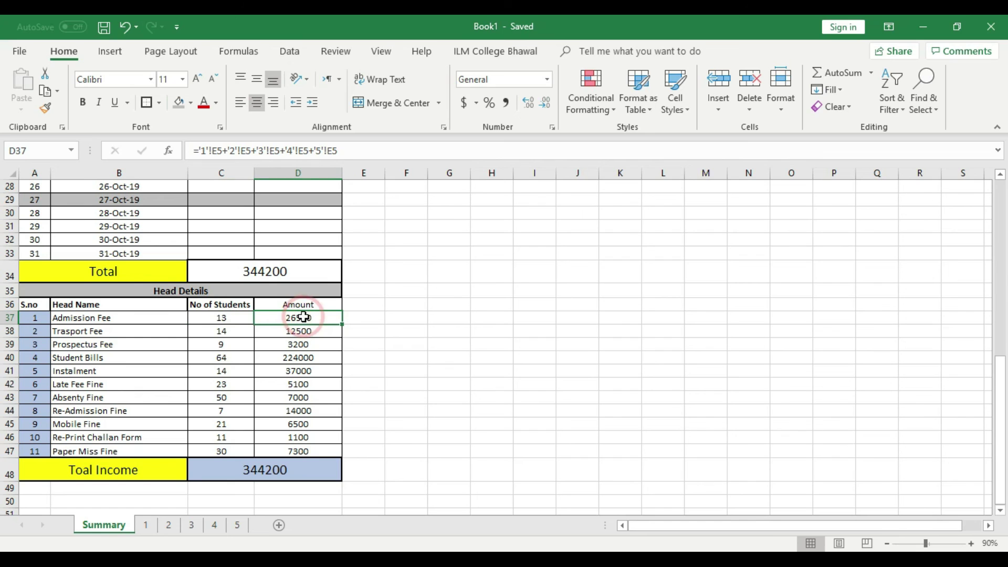
left_click(94, 384)
left_click(241, 385)
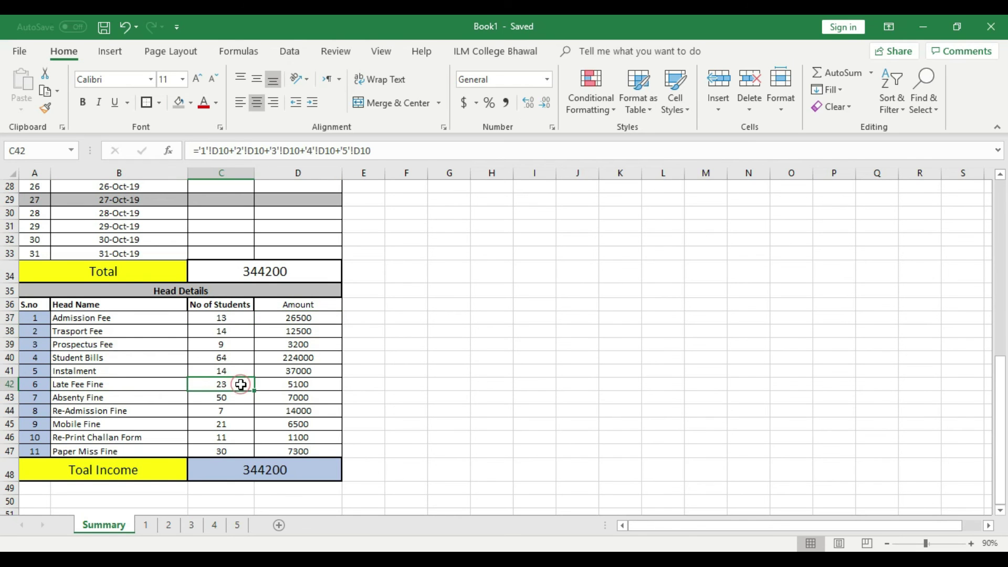
left_click(323, 383)
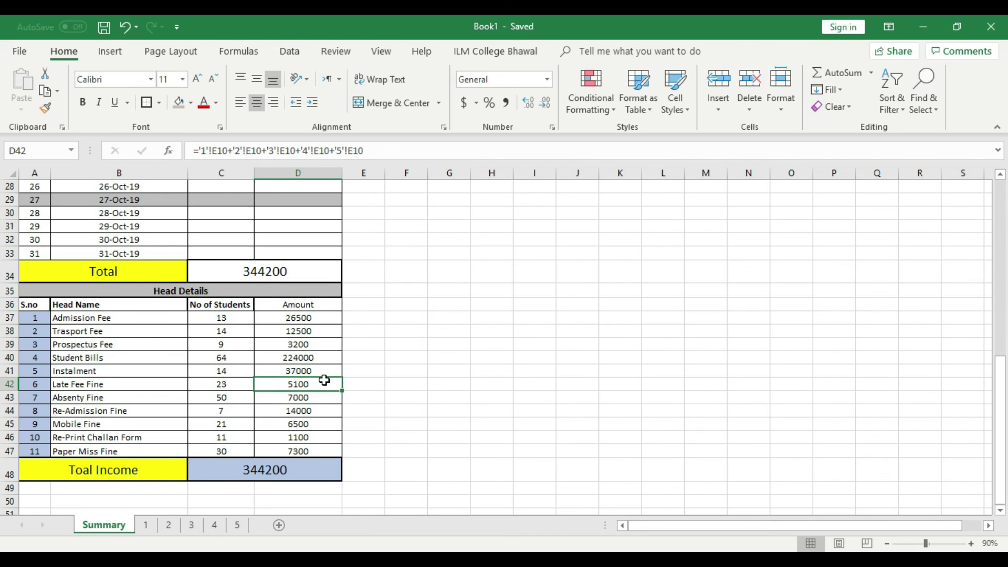
scroll(394, 367, "up", 7)
scroll(389, 378, "down", 7)
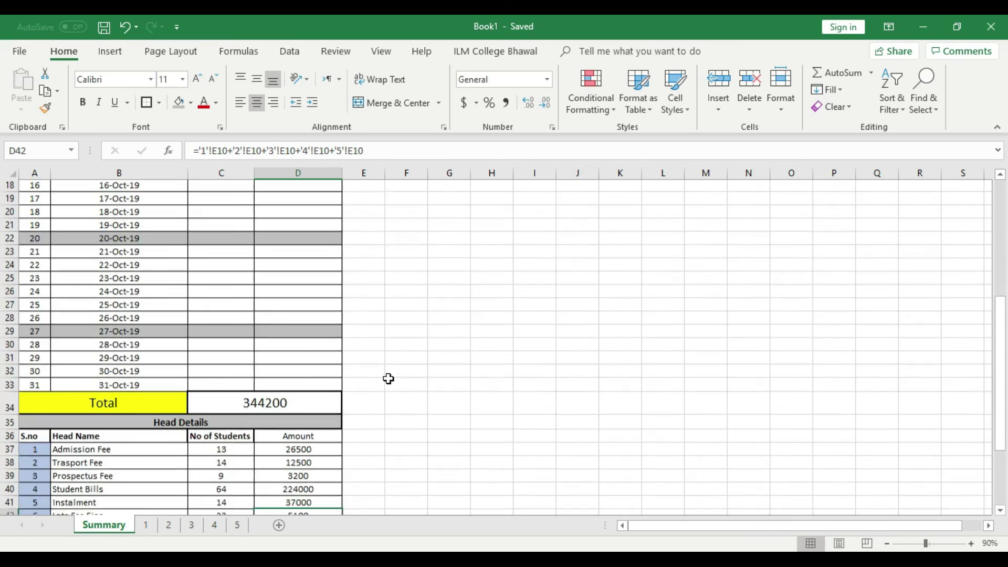
left_click(296, 472)
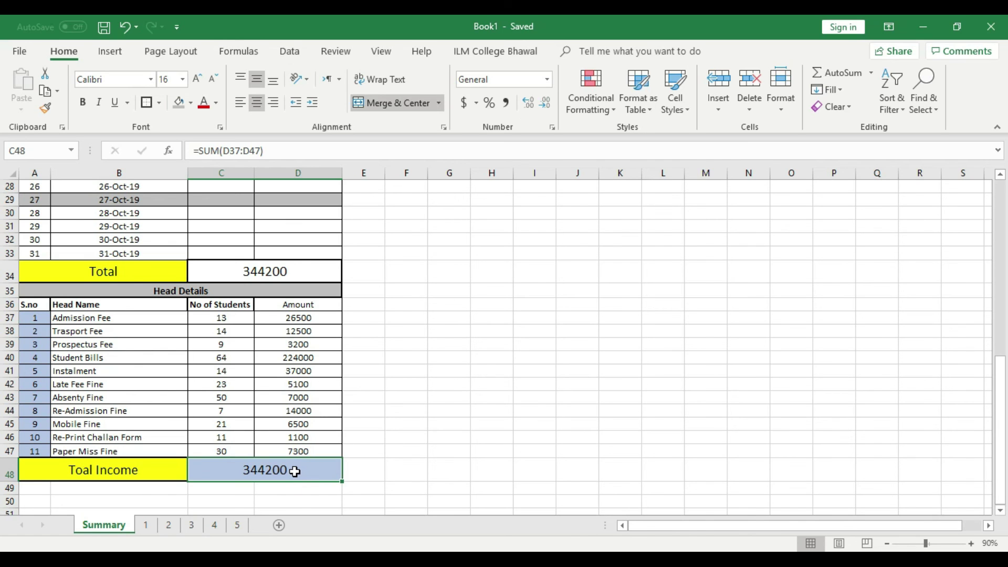
- Check day sheet 5, compare the formulas in Summary cells C34 and C48, and review the list of head names
left_click(237, 525)
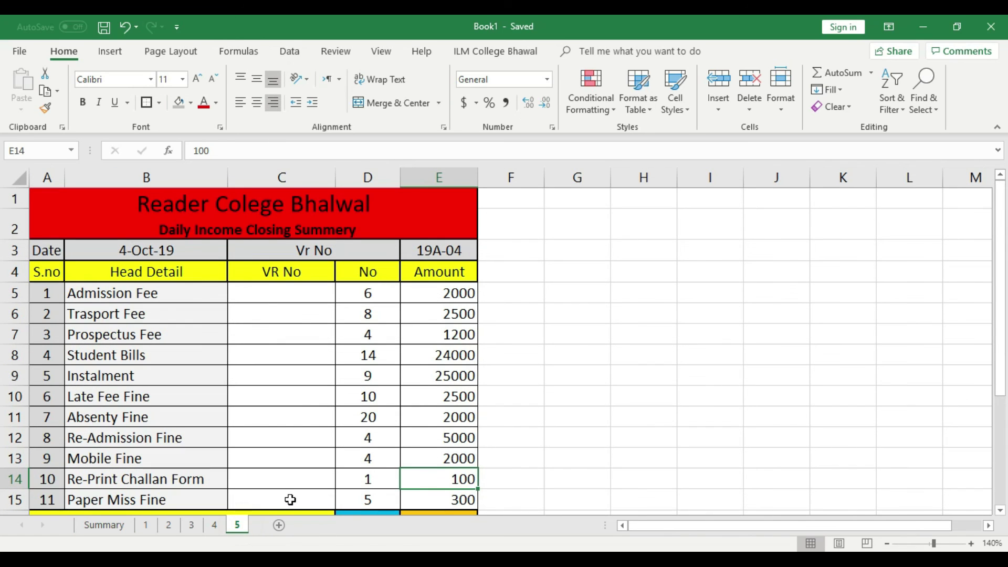
left_click(104, 525)
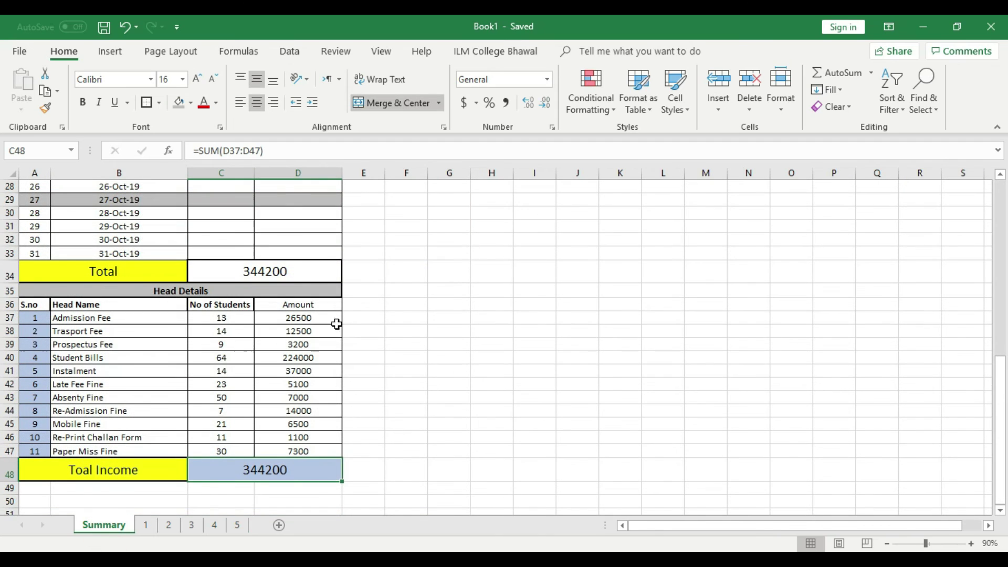
left_click(439, 344)
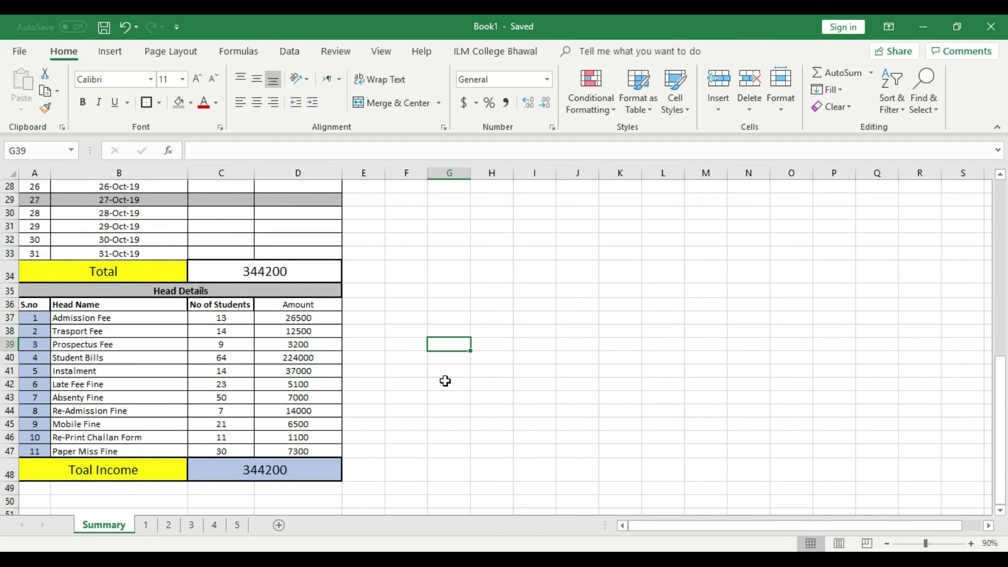
left_click(300, 272)
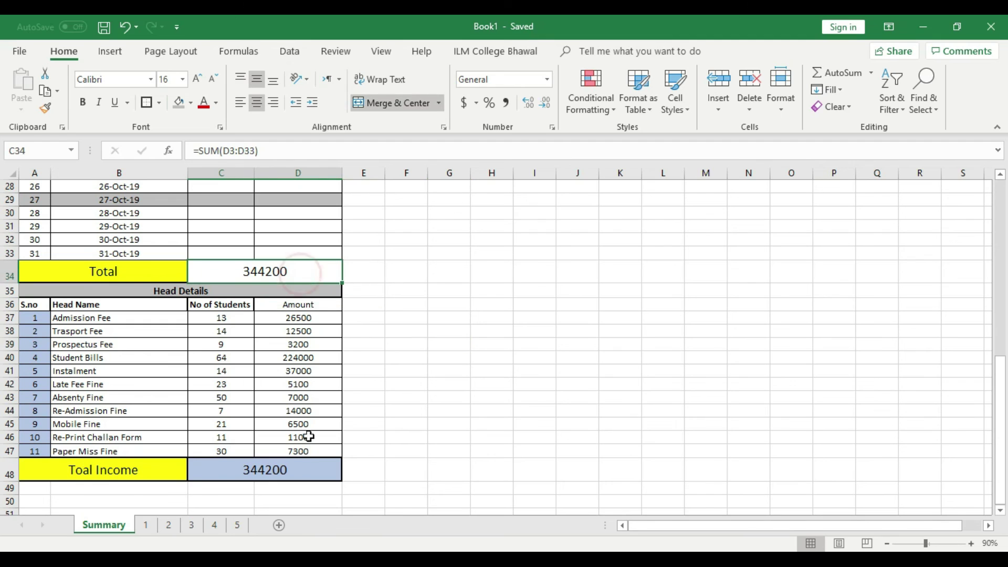
left_click(302, 470)
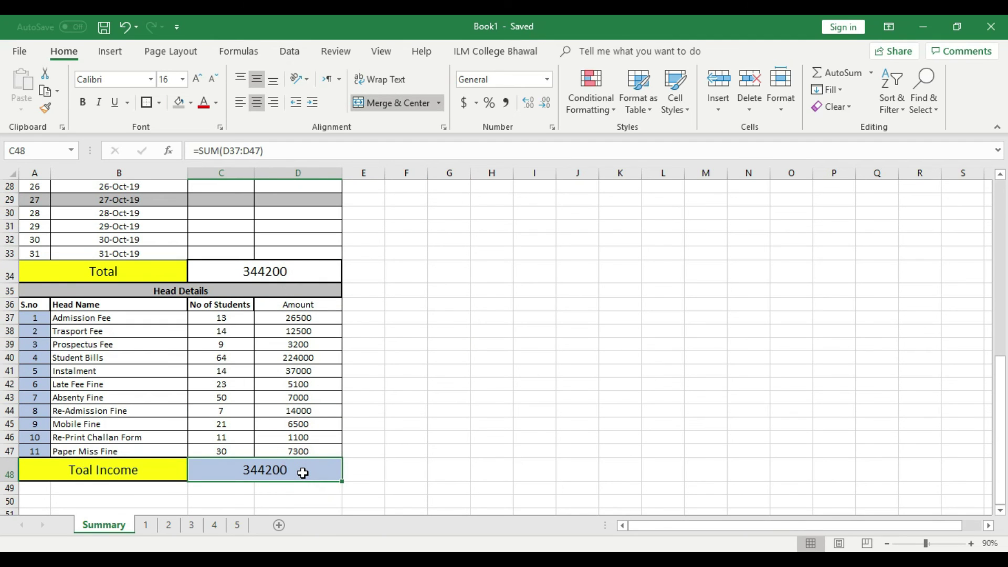
left_click_drag(140, 317, 140, 451)
scroll(315, 396, "up", 4)
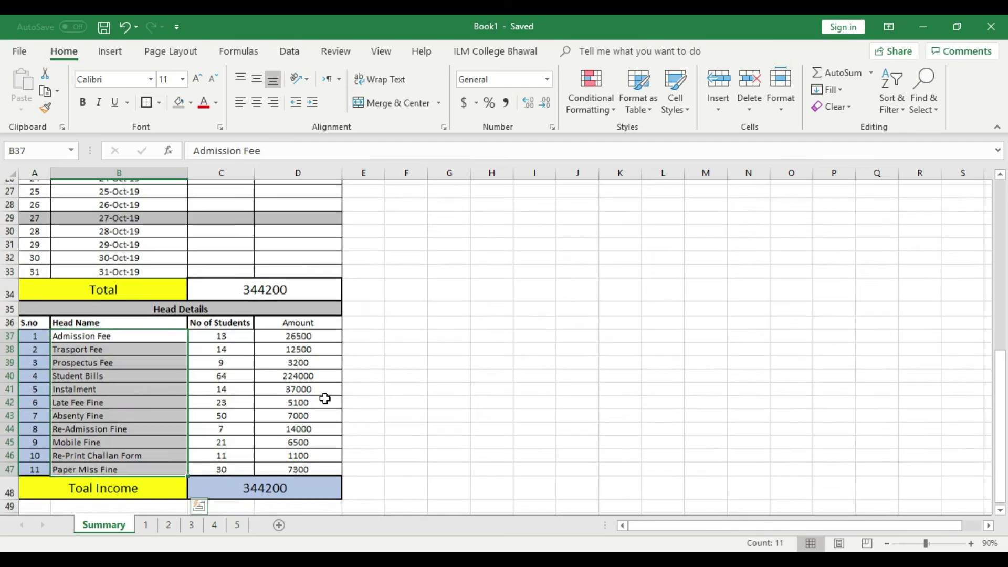
left_click(221, 380)
scroll(231, 316, "up", 3)
scroll(233, 271, "up", 3)
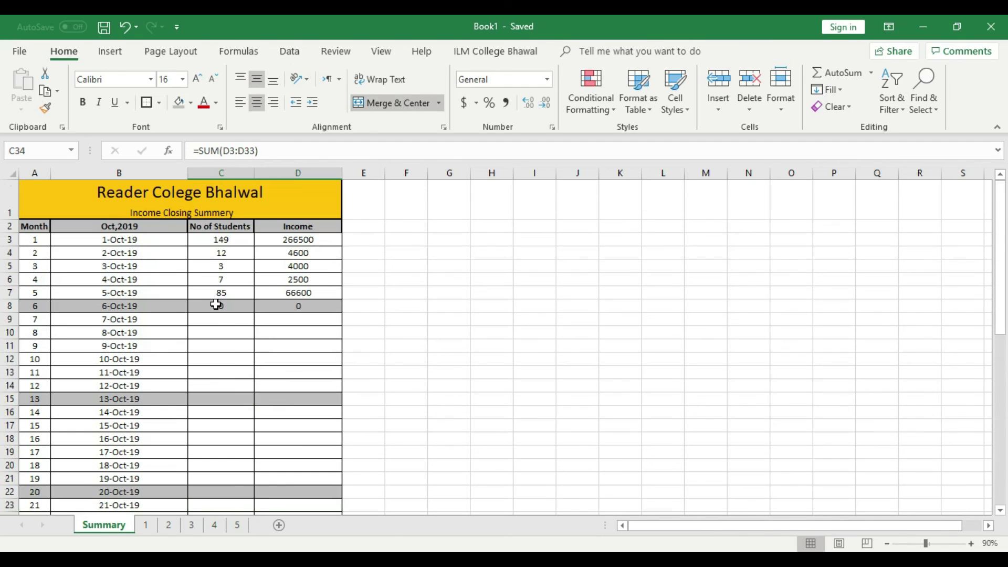
- Check the 5-Oct-19 entries against day sheet 5 and inspect the Trasport Fee and Prospectus Fee student-number formulas in Head Details
left_click_drag(210, 291, 286, 292)
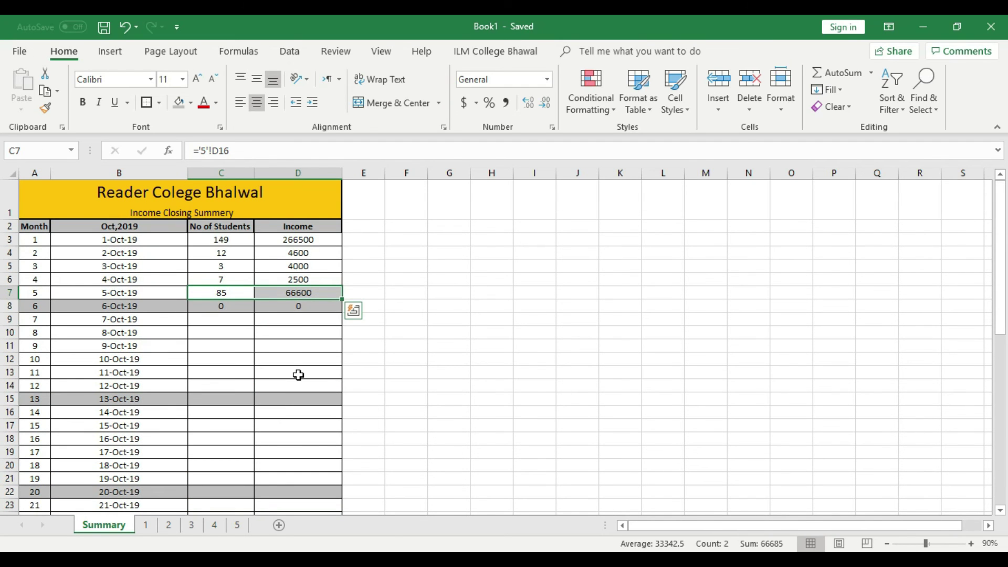
left_click(237, 525)
left_click(105, 525)
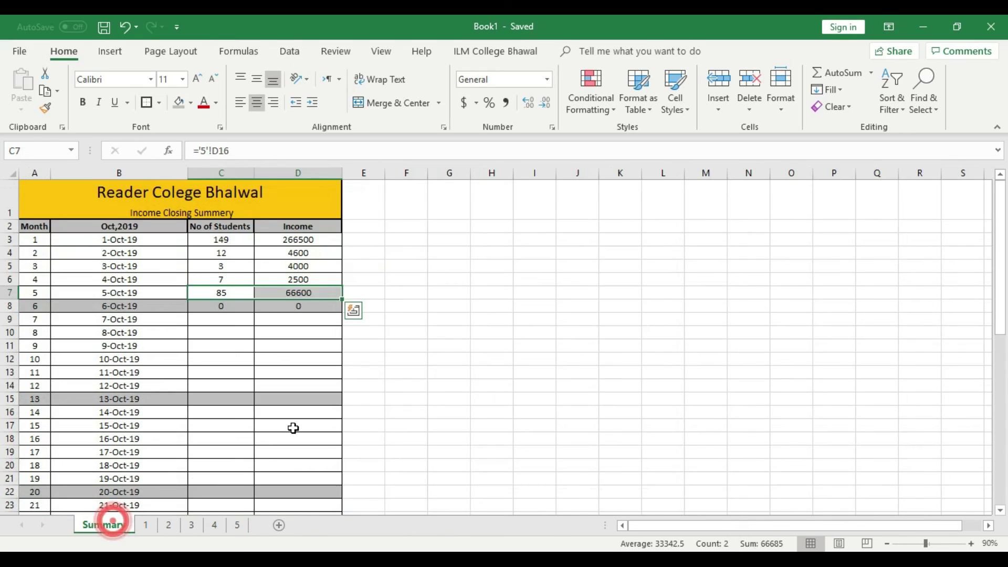
scroll(293, 424, "down", 10)
left_click_drag(333, 409, 56, 278)
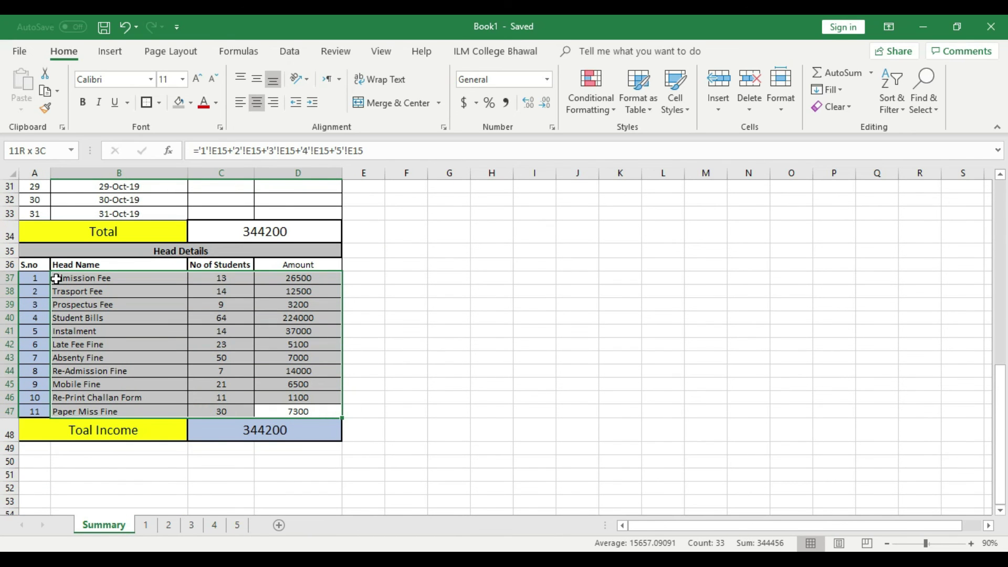
left_click(227, 292)
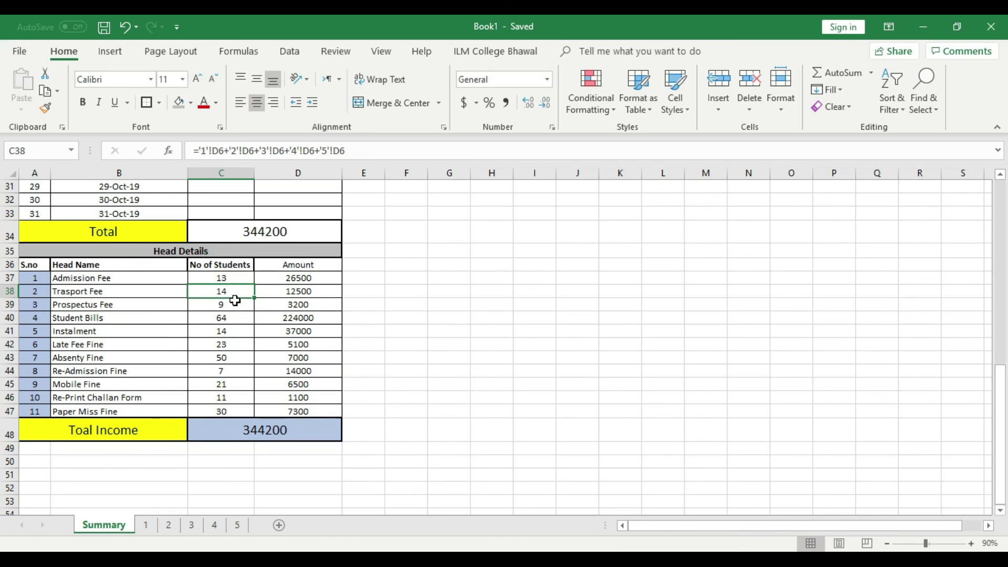
left_click(234, 304)
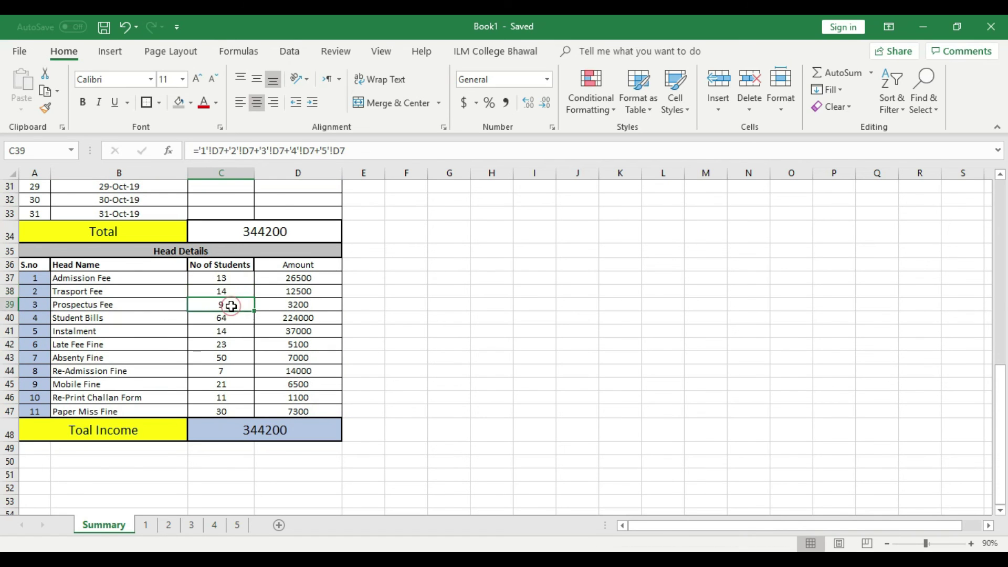
- Inspect the Late Fee Fine student-number formula in Head Details and check the October 2019 dates in the system calendar
left_click(230, 345)
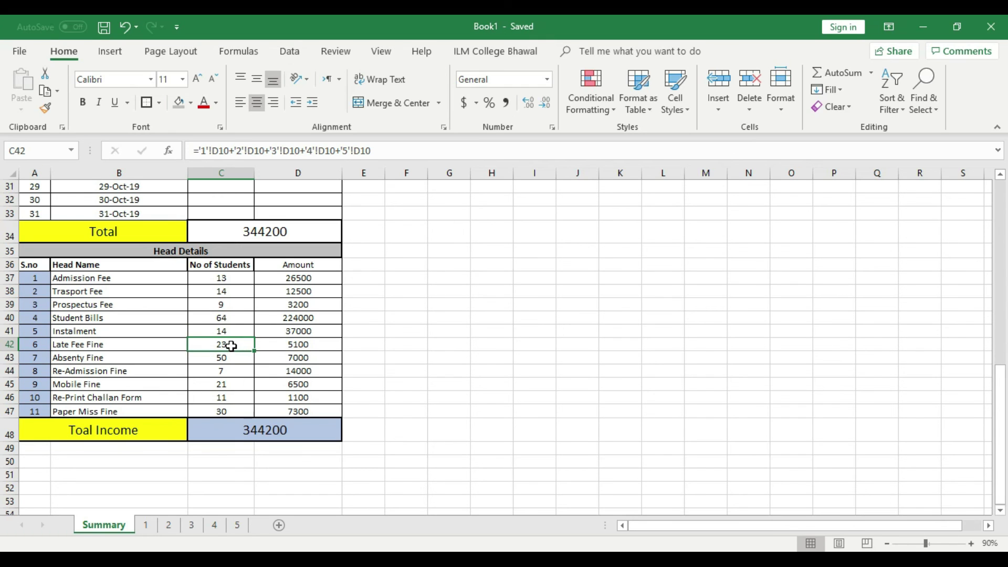
scroll(451, 314, "up", 10)
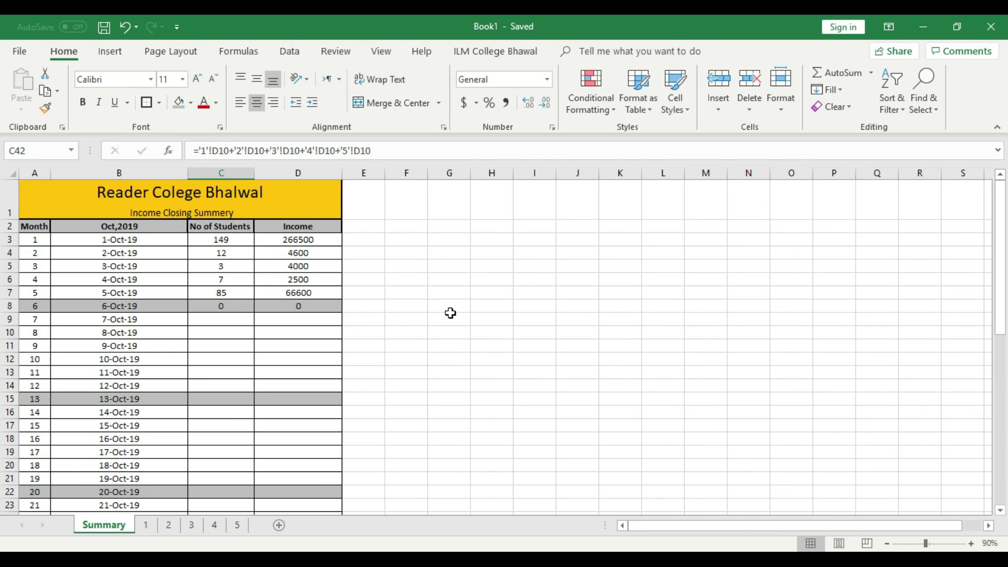
left_click(943, 561)
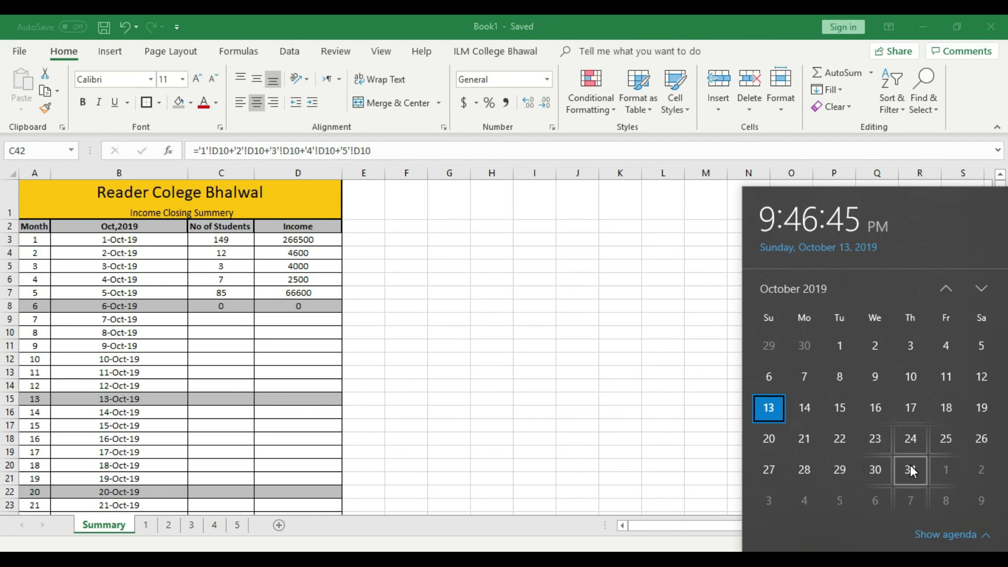
left_click(578, 398)
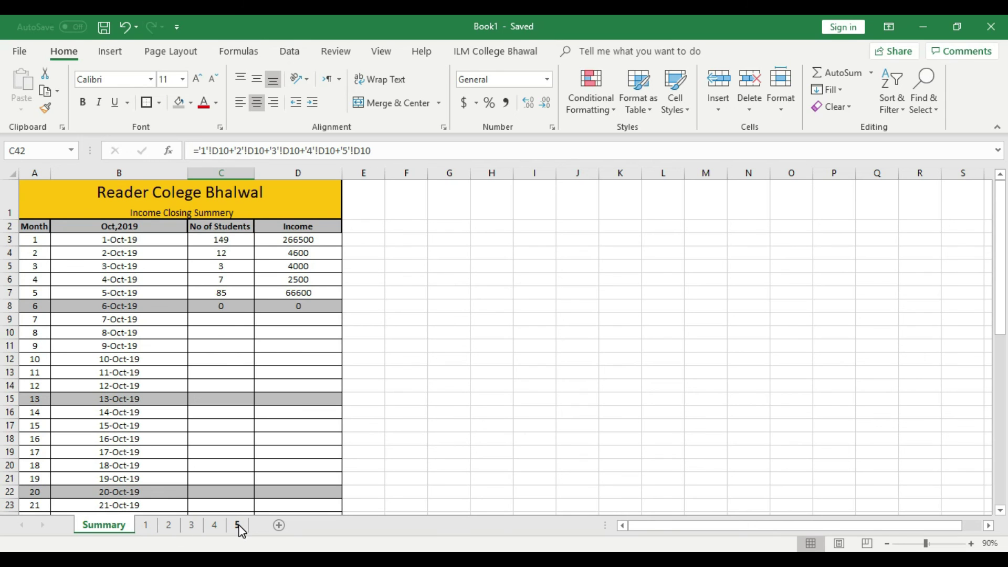
- Inspect the Admission Fee amount formula in the Summary's Head Details and compare the Total with the Toal Income figure
left_click(112, 526)
scroll(157, 355, "down", 5)
left_click(298, 411)
scroll(298, 411, "down", 4)
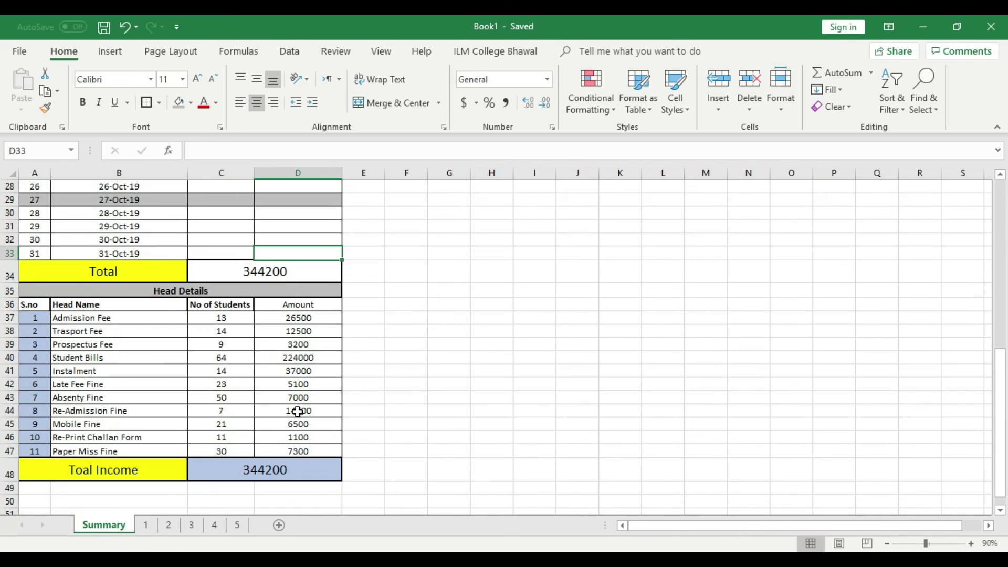
left_click(294, 315)
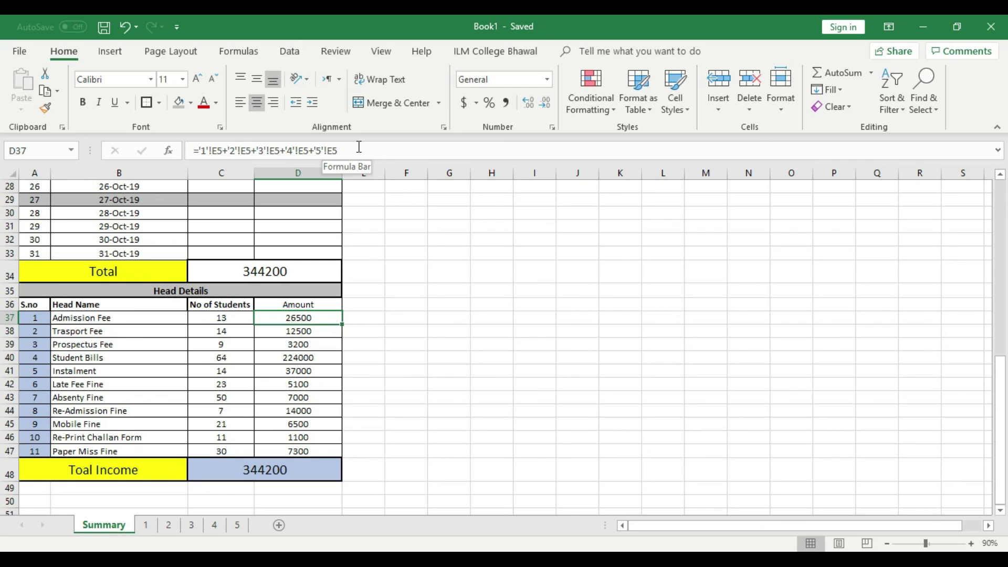
left_click(538, 302)
left_click(270, 272)
left_click(315, 485)
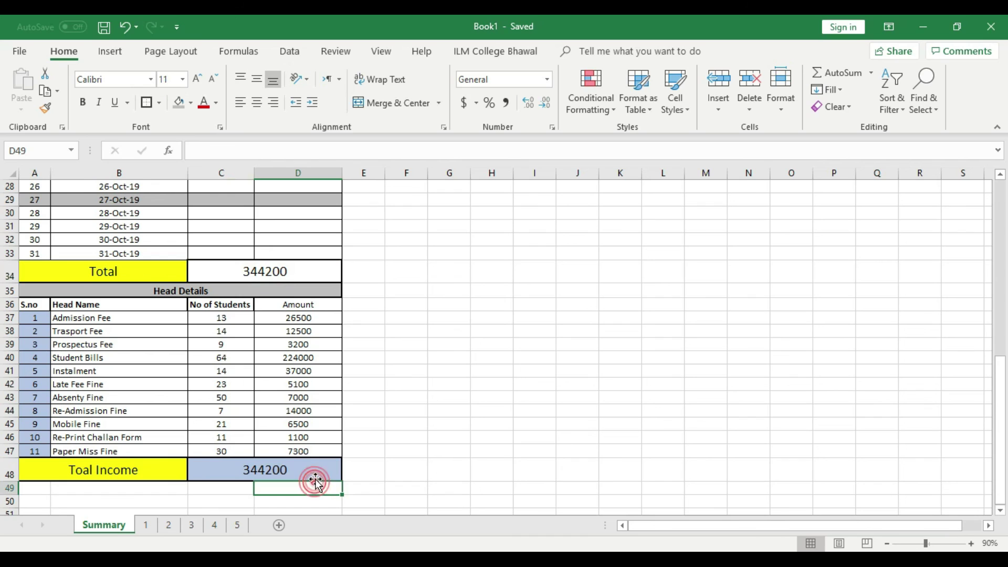
left_click(406, 450)
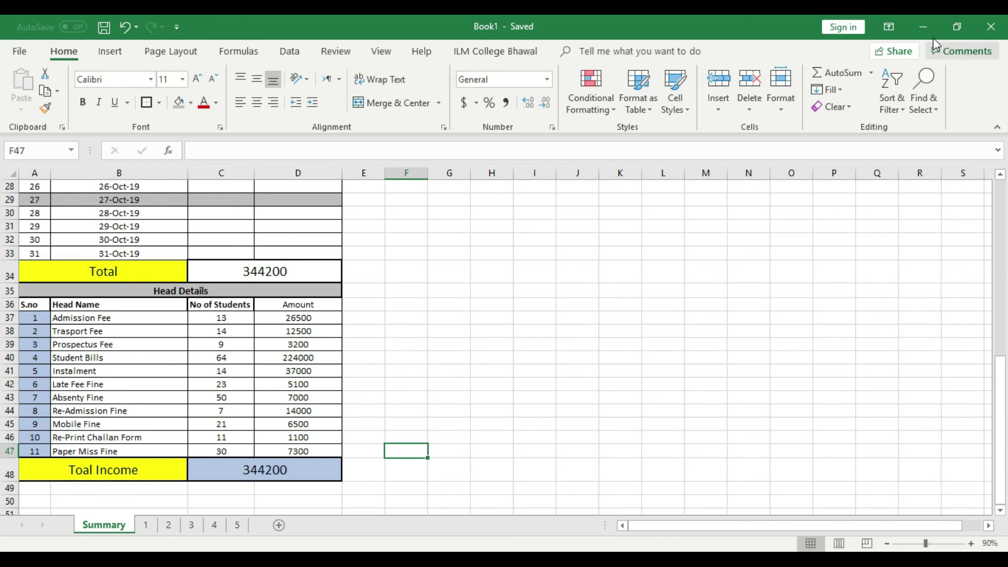
- Minimize the workbook to show the desktop and refresh it
left_click(927, 26)
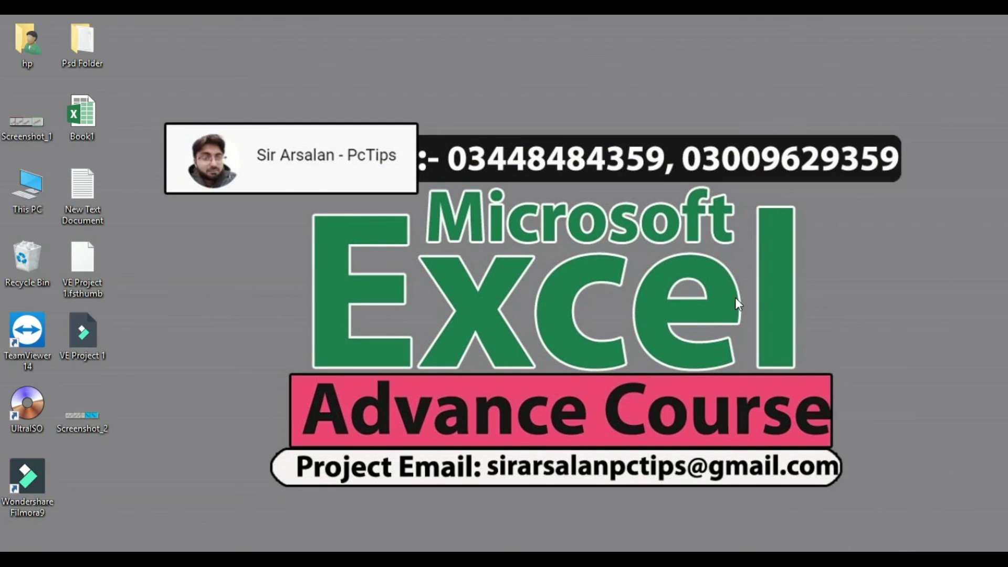
right_click(820, 299)
left_click(851, 366)
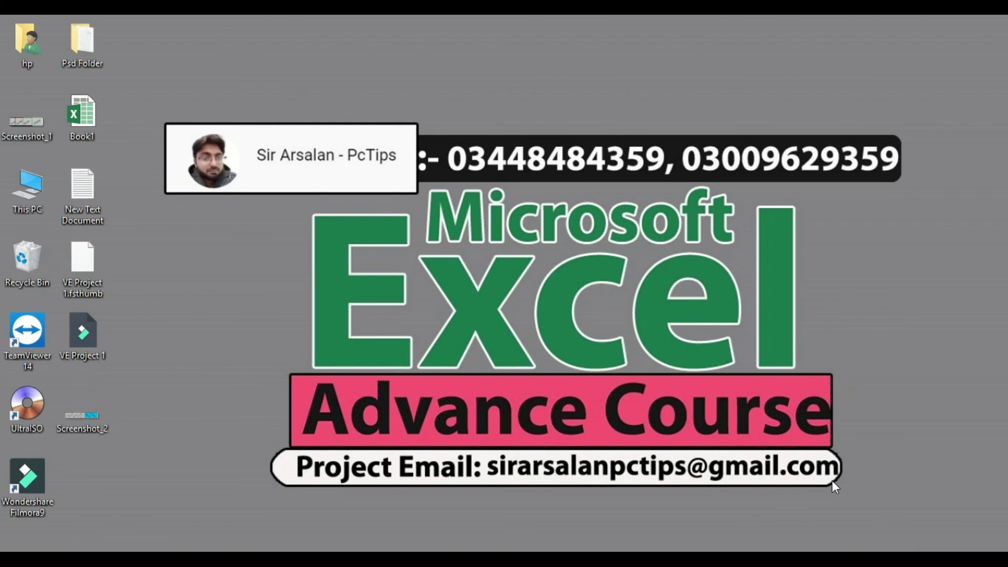